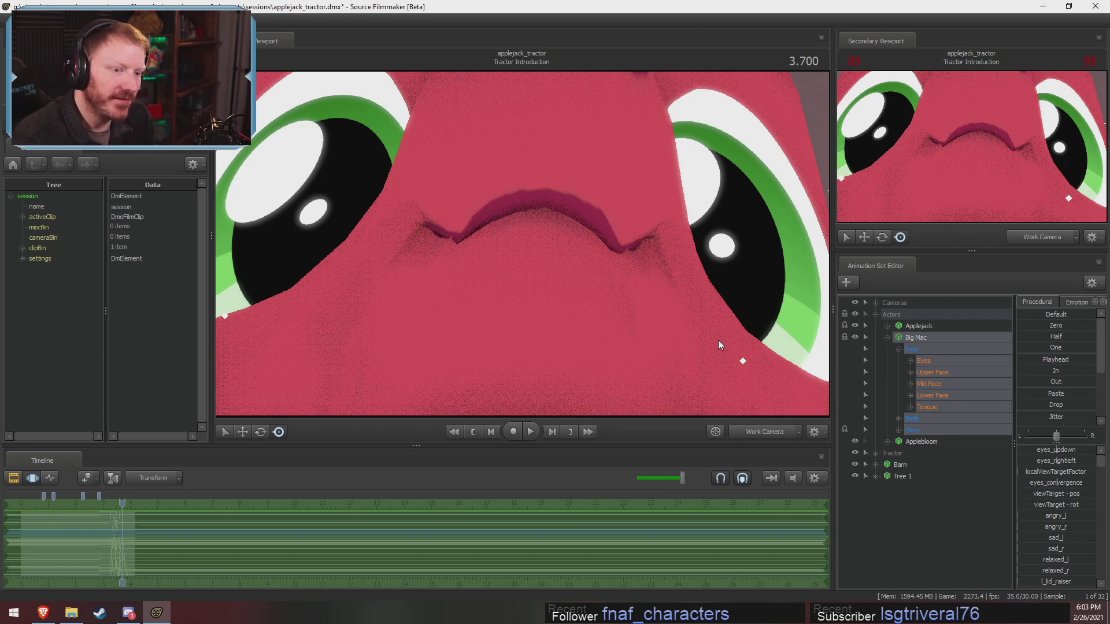
Set Big Mac's skin to 0.
right_click(915, 340)
mouse_move(935, 501)
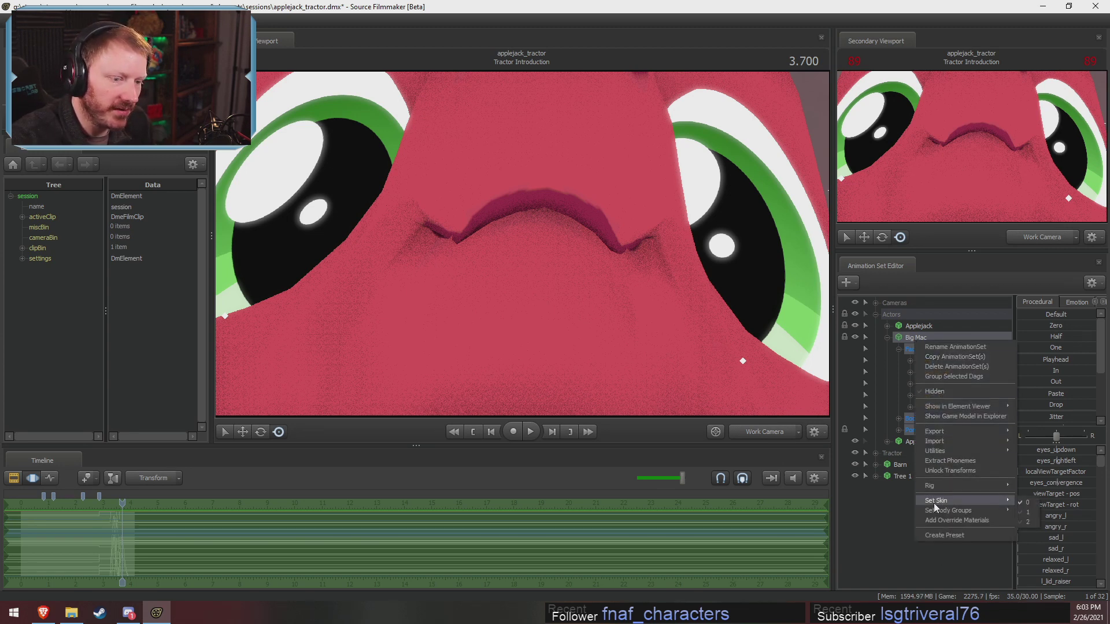
left_click(1029, 501)
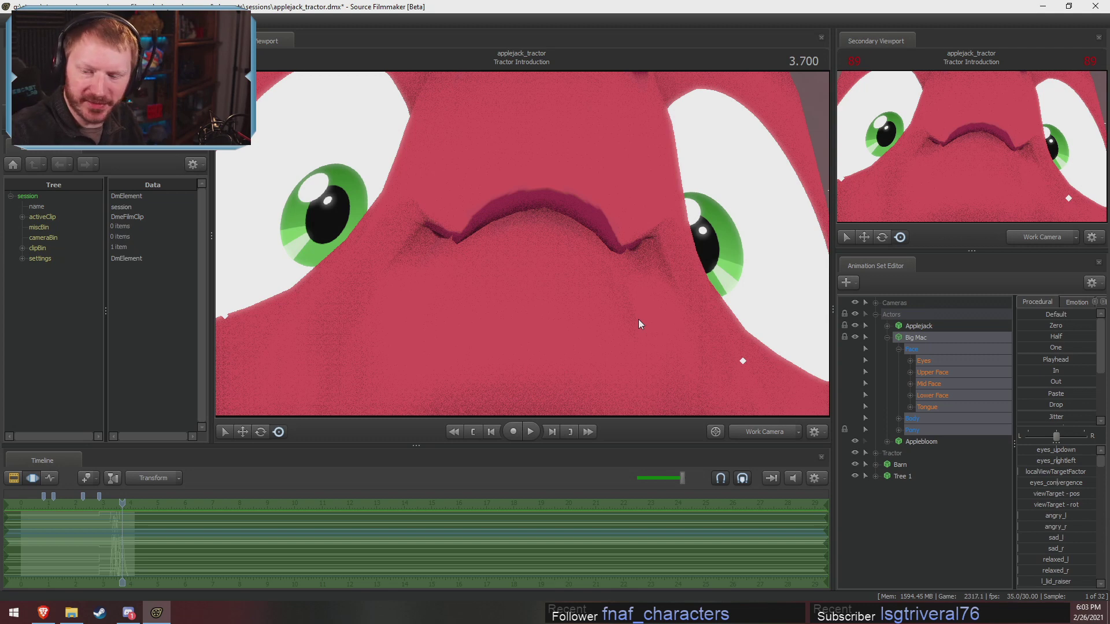
Undo the last changes to Big Mac's facial expression.
key("ctrl+z")
key("ctrl+z")
key("ctrl+z")
key("ctrl+z")
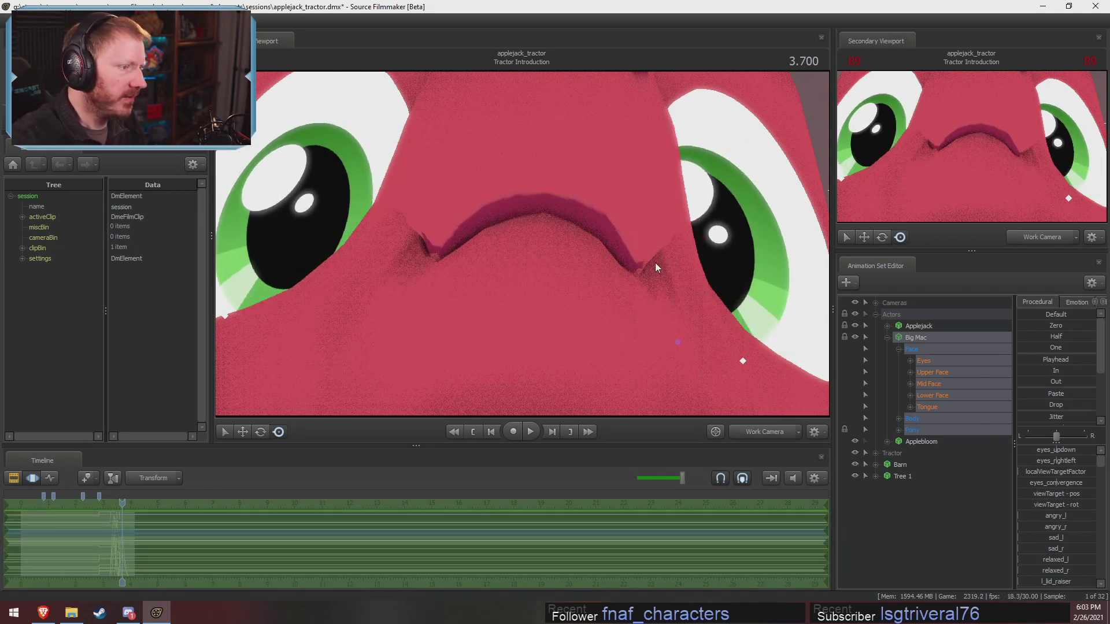
Switch the timeline to the Clip Editor and play the Tractor Introduction shot from about 0.3 seconds.
key("F3")
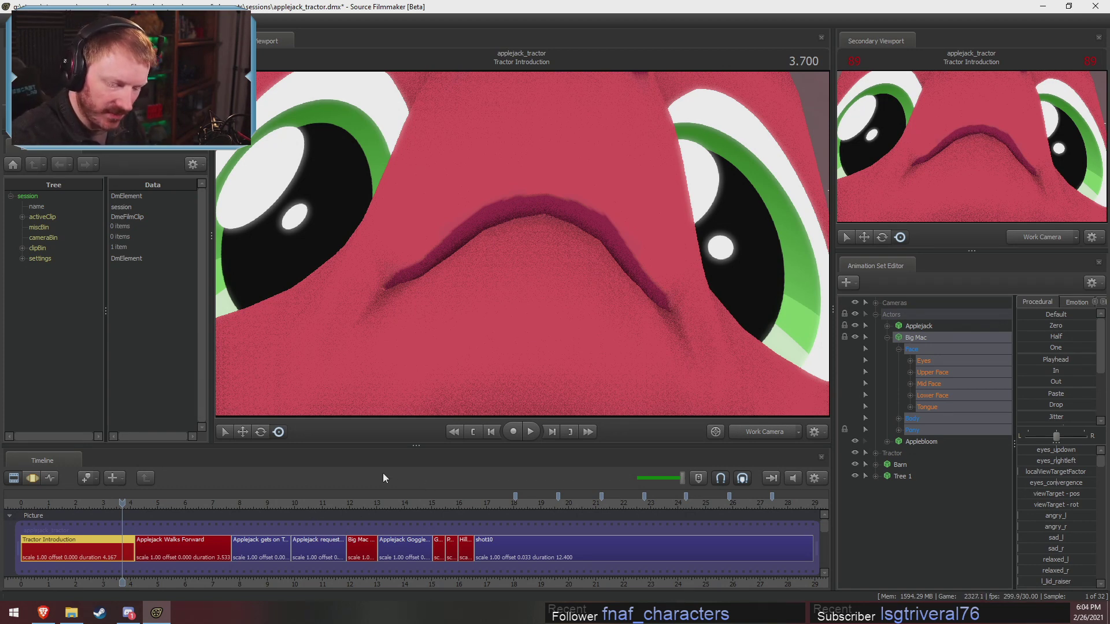
left_click(758, 433)
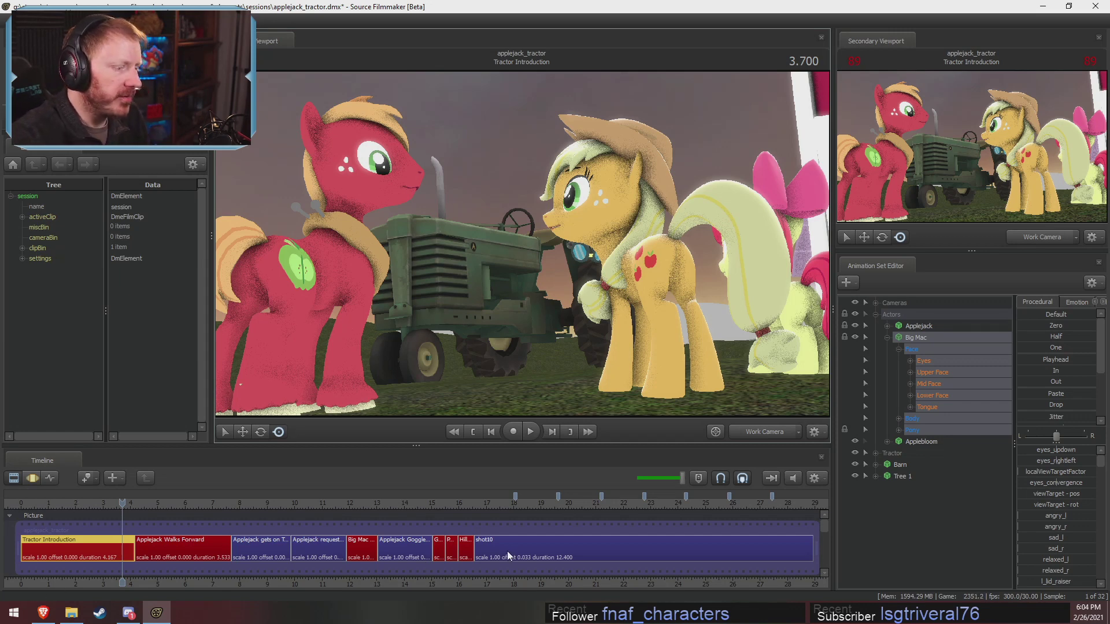
mouse_move(508, 556)
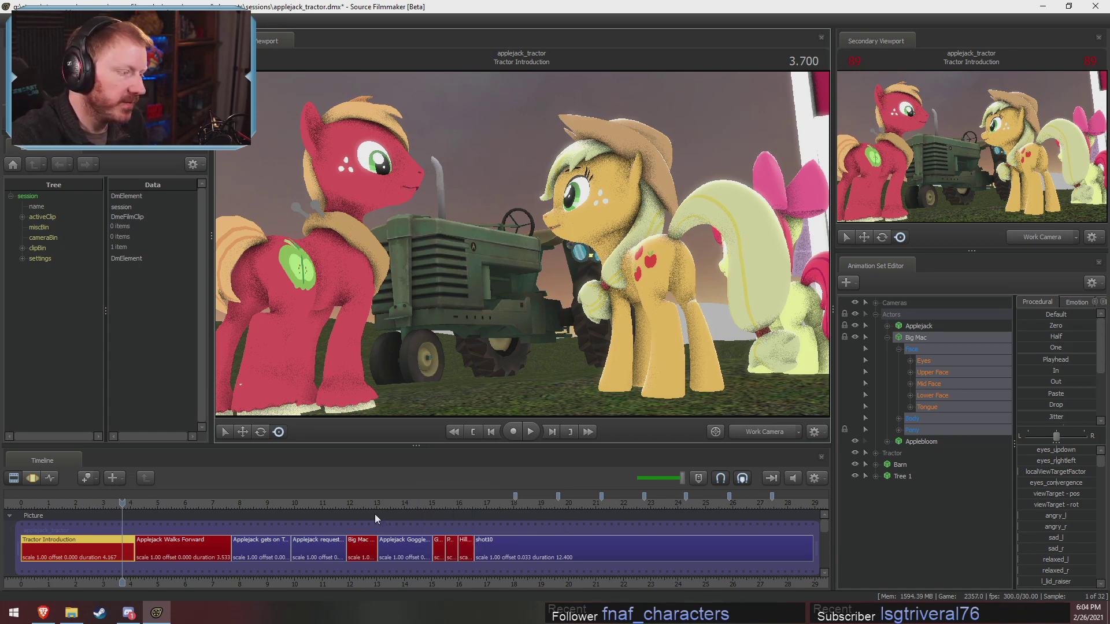
left_click(49, 503)
middle_click_drag(109, 574, 282, 584)
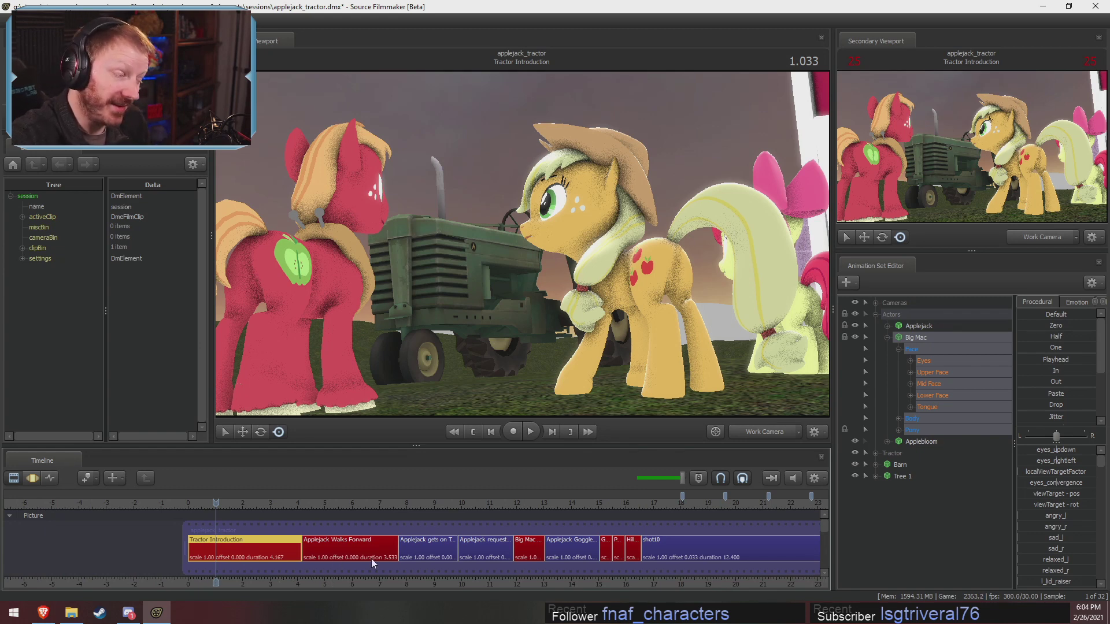
middle_click_drag(337, 581, 303, 580)
left_click(163, 502)
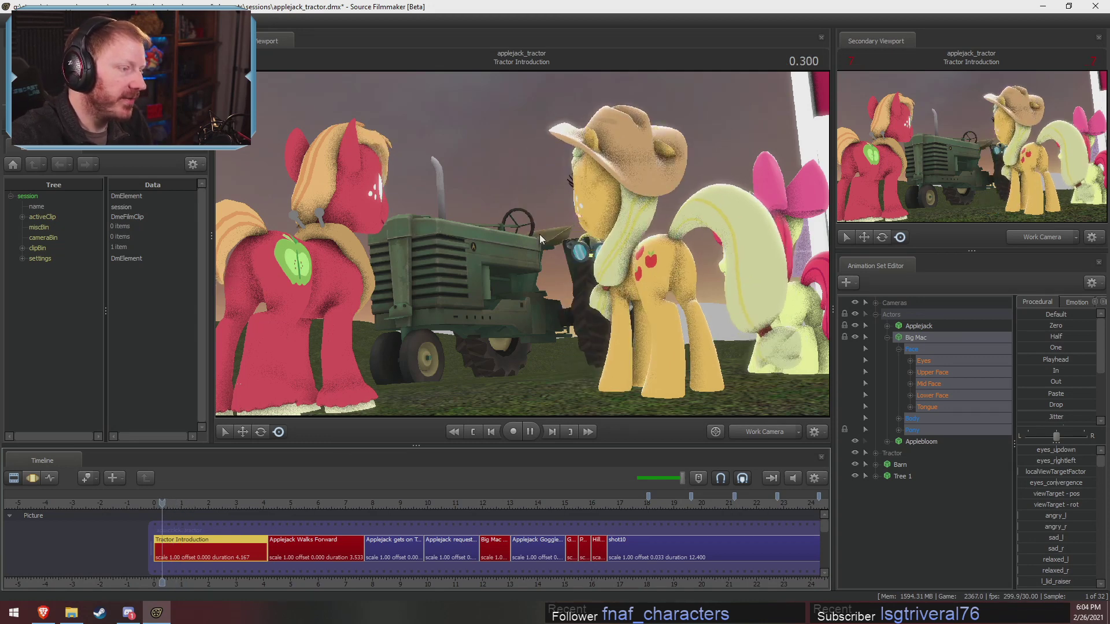
key("space")
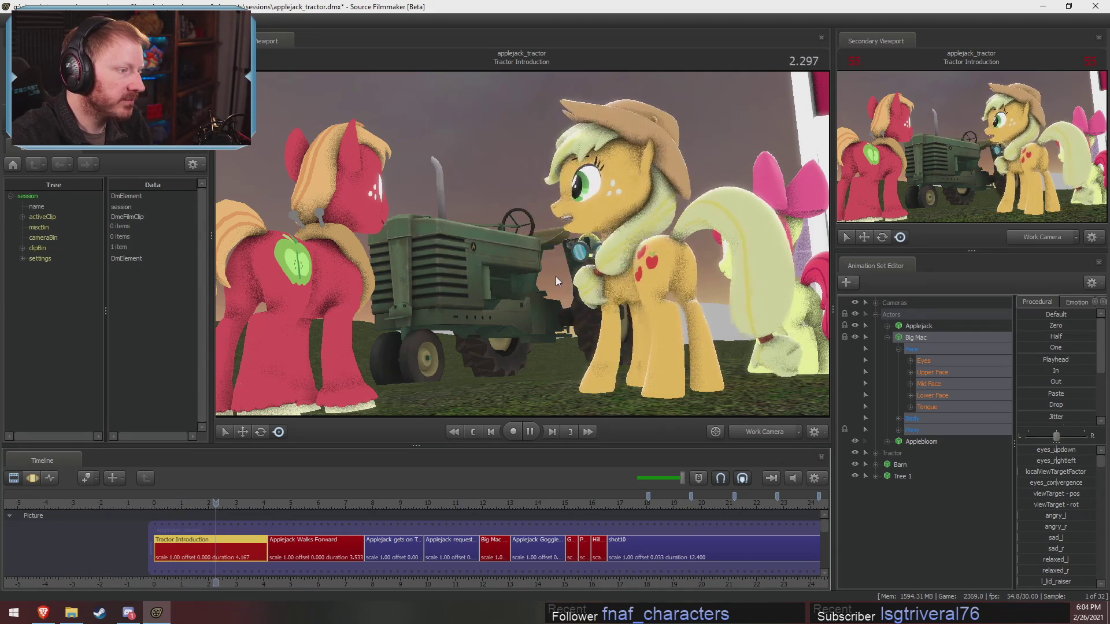
key("space")
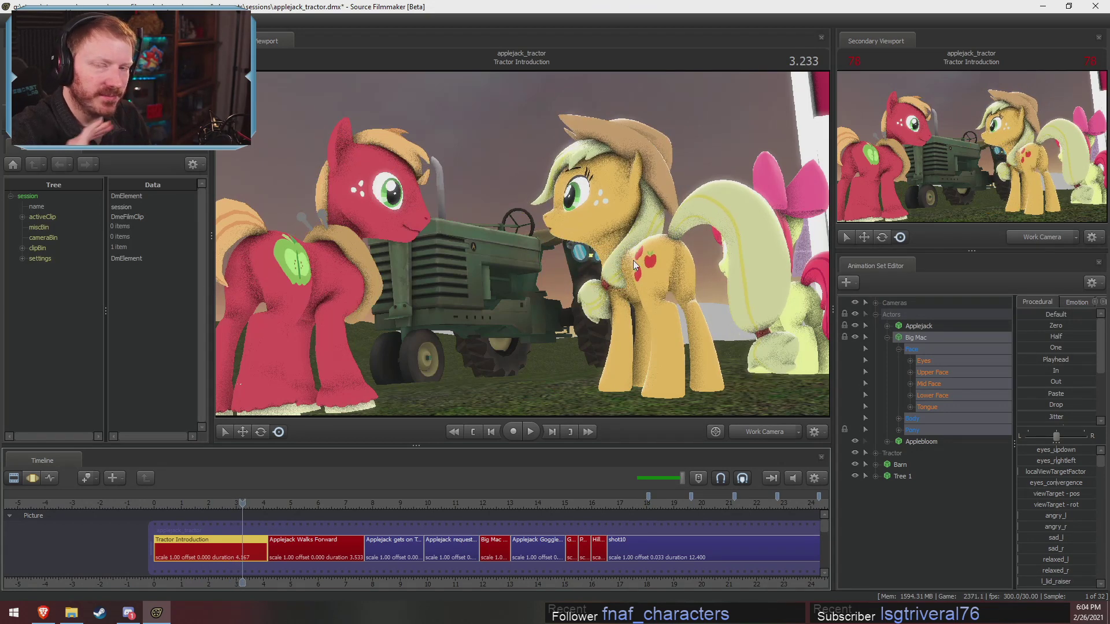
Lower the playback volume to about half and replay the Tractor Introduction shot from about one second.
left_click(216, 504)
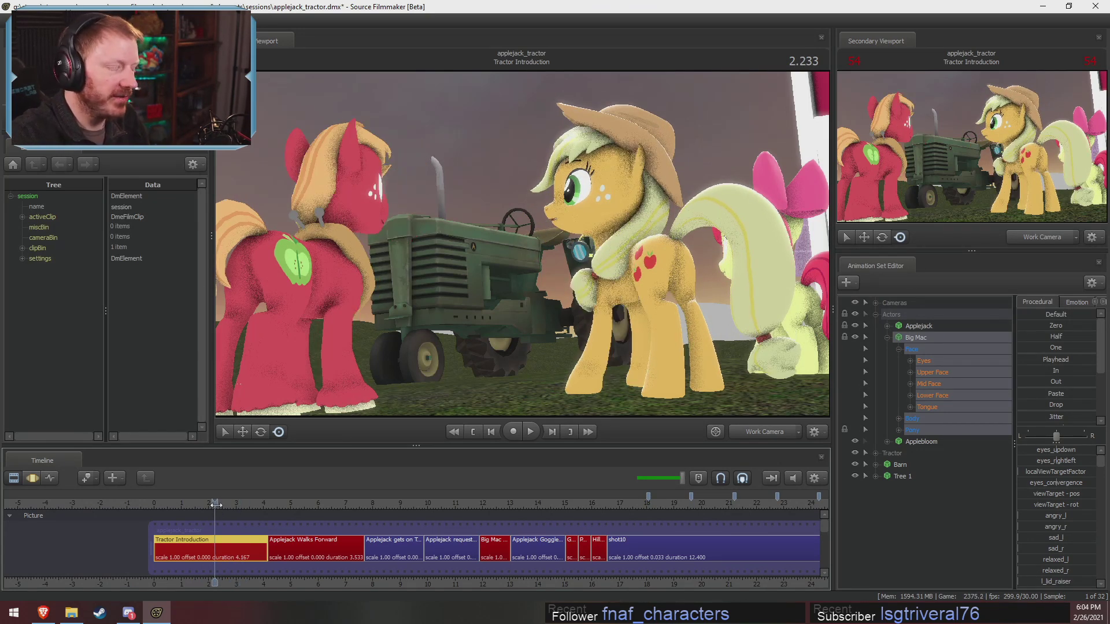
left_click_drag(216, 504, 171, 504)
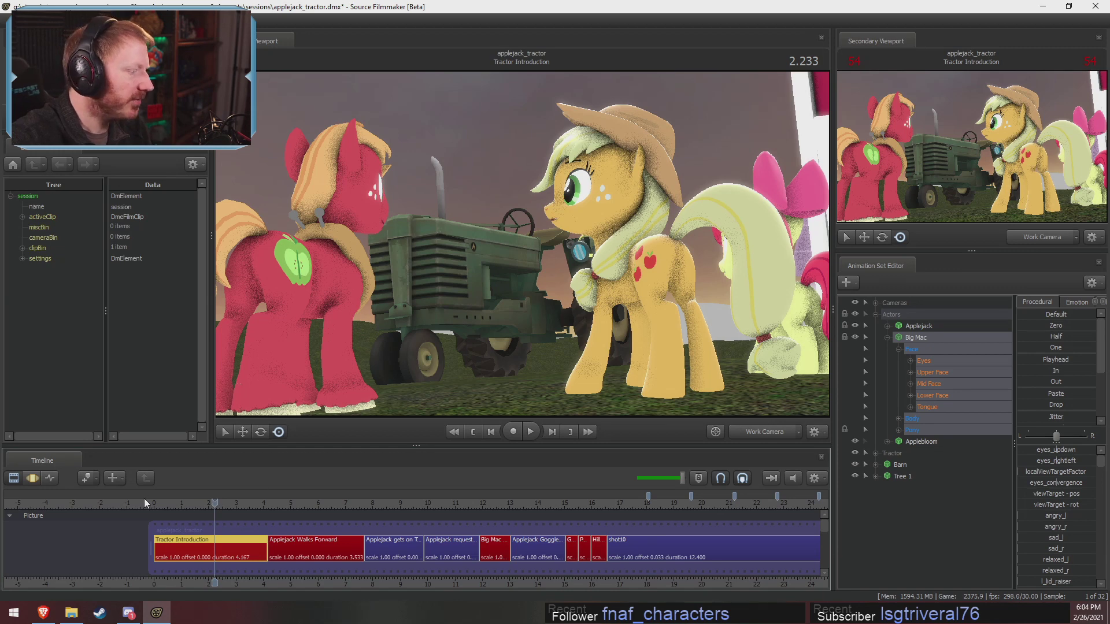
left_click(664, 477)
key("space")
key("space")
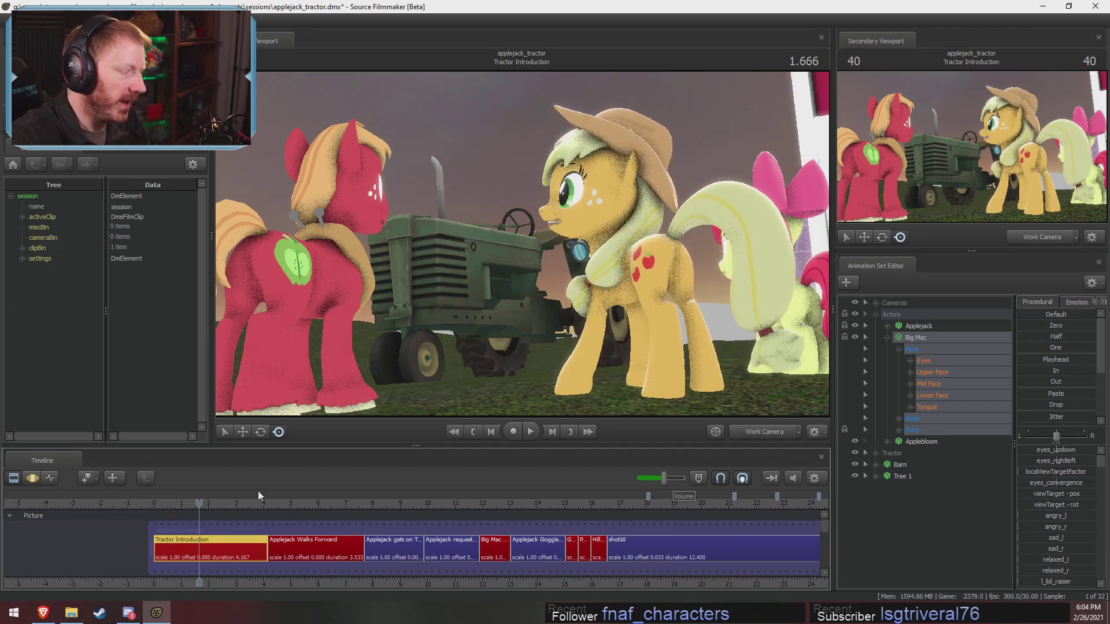
left_click(181, 505)
key("space")
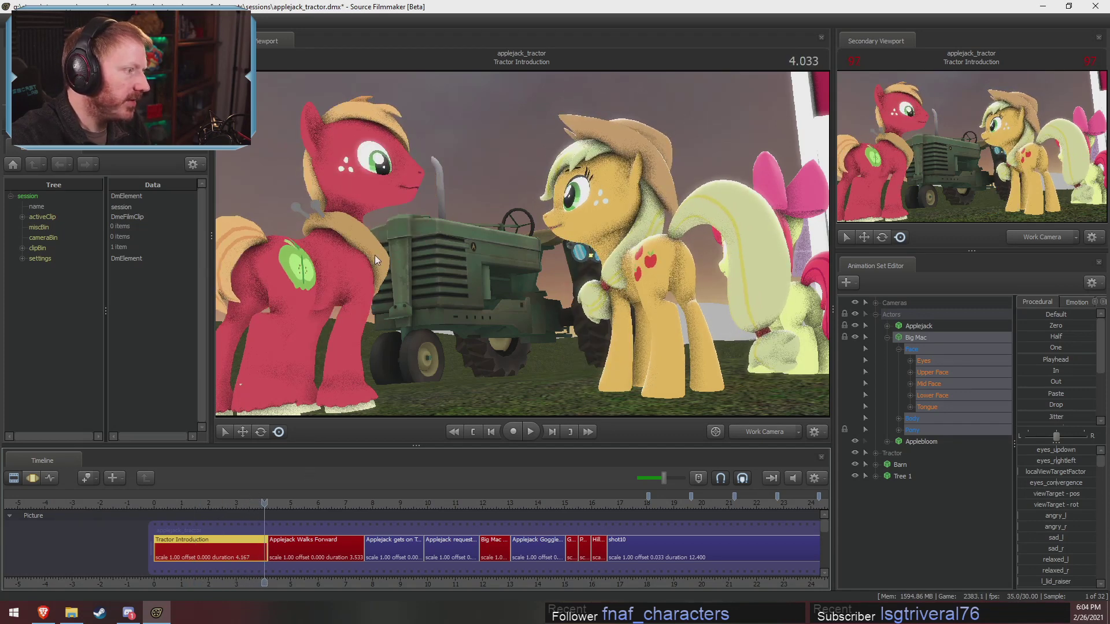
Review the film through the Main Camera, playing and scrubbing from Applejack Walks Forward to the start of shot10.
left_click(751, 429)
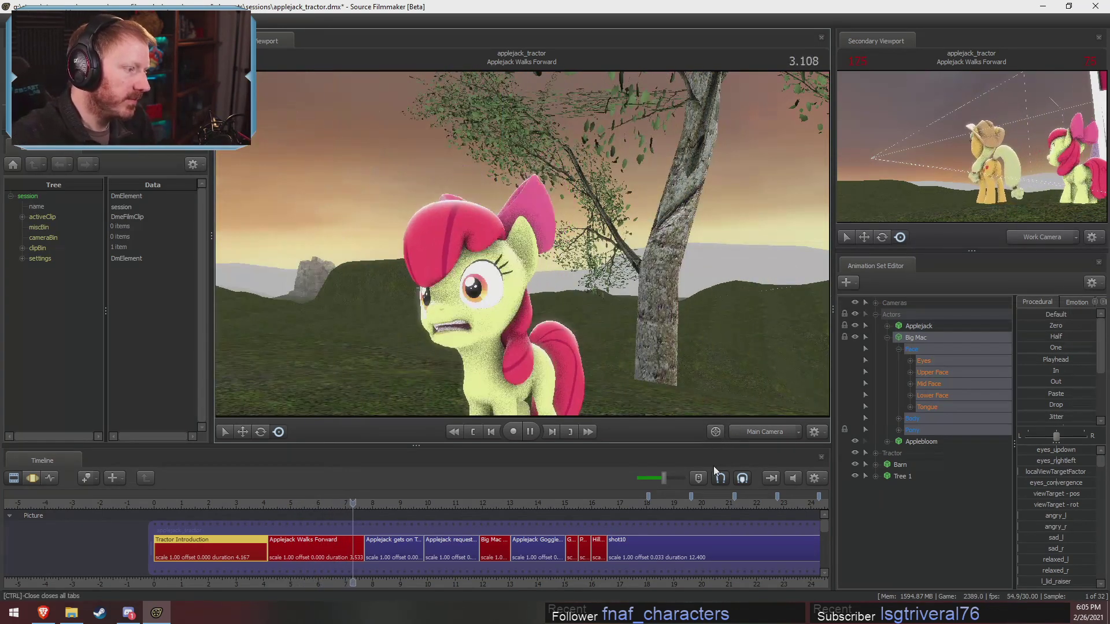
key("space")
left_click_drag(414, 503, 507, 503)
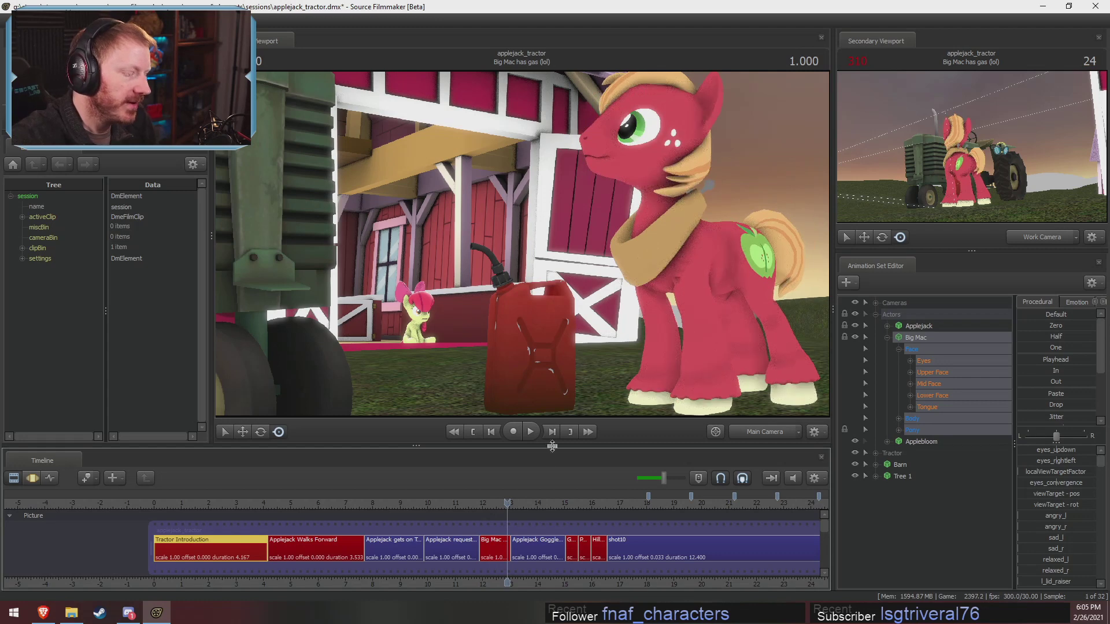
left_click_drag(574, 505, 605, 503)
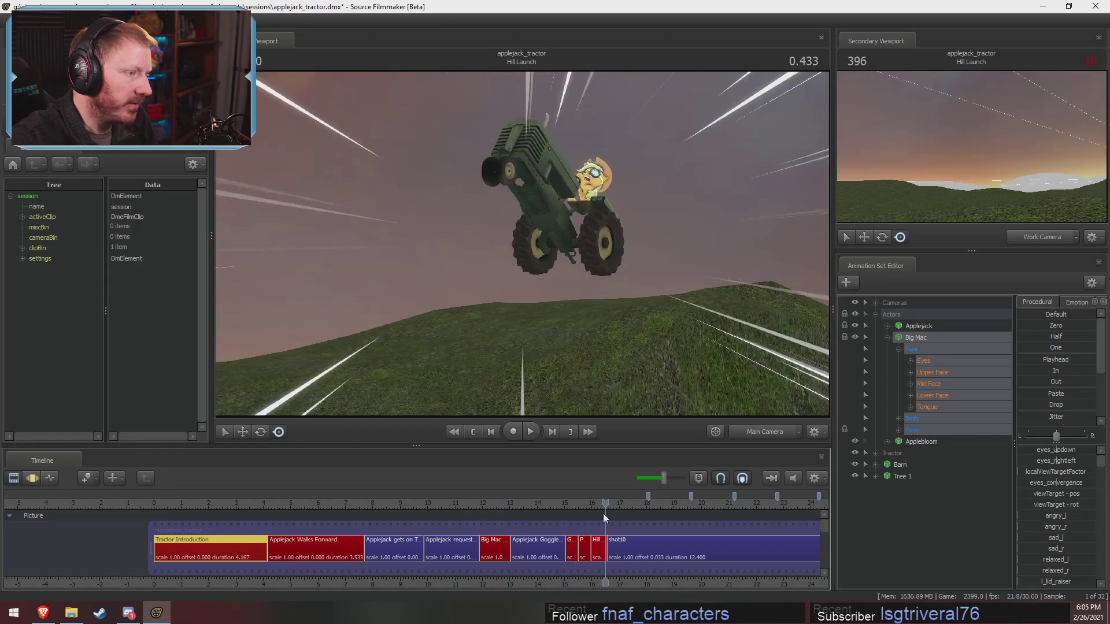
left_click_drag(273, 505, 164, 521)
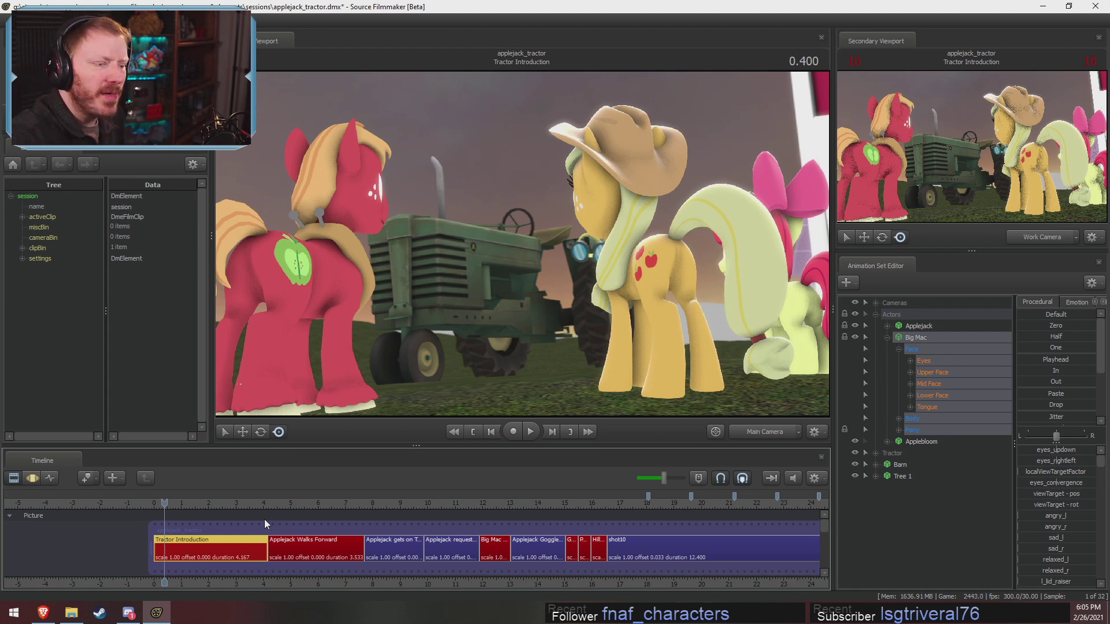
left_click_drag(608, 505, 618, 506)
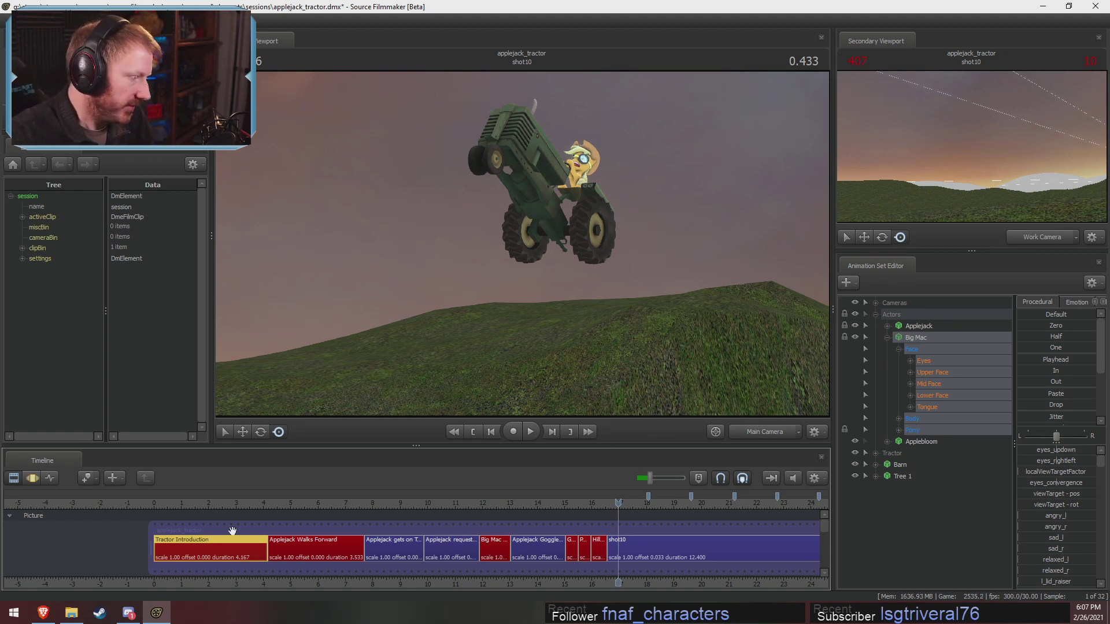
Return to the work camera, open Tractor Introduction in the Motion Editor and place the playhead at 1.866.
left_click(159, 504)
left_click(773, 432)
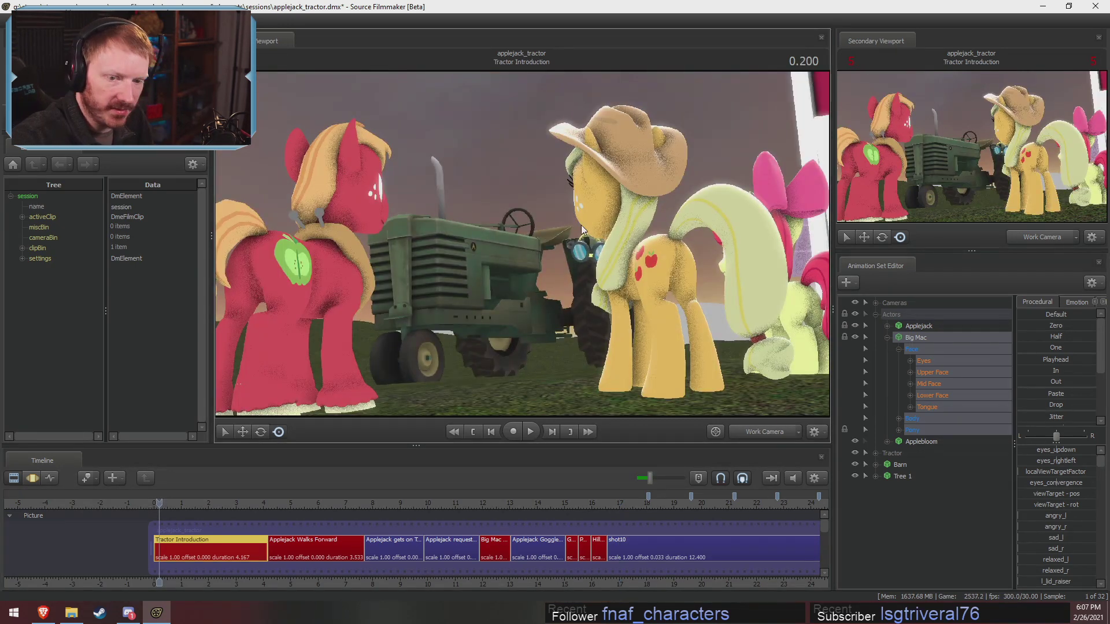
left_click_drag(582, 229, 522, 244)
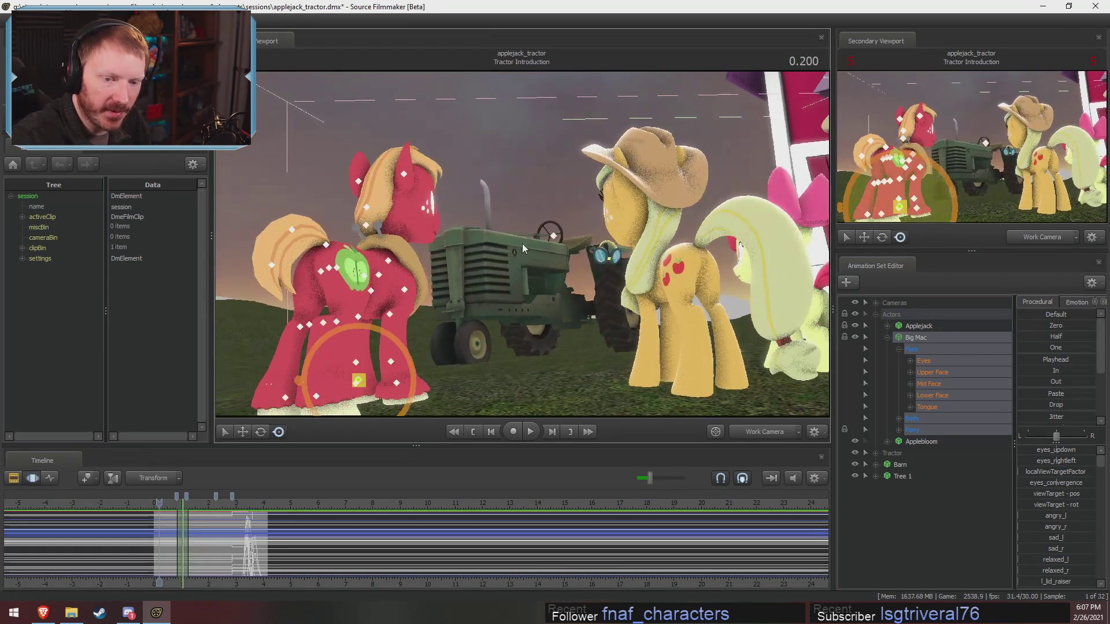
double_click(316, 516)
scroll(314, 538, "up", 7)
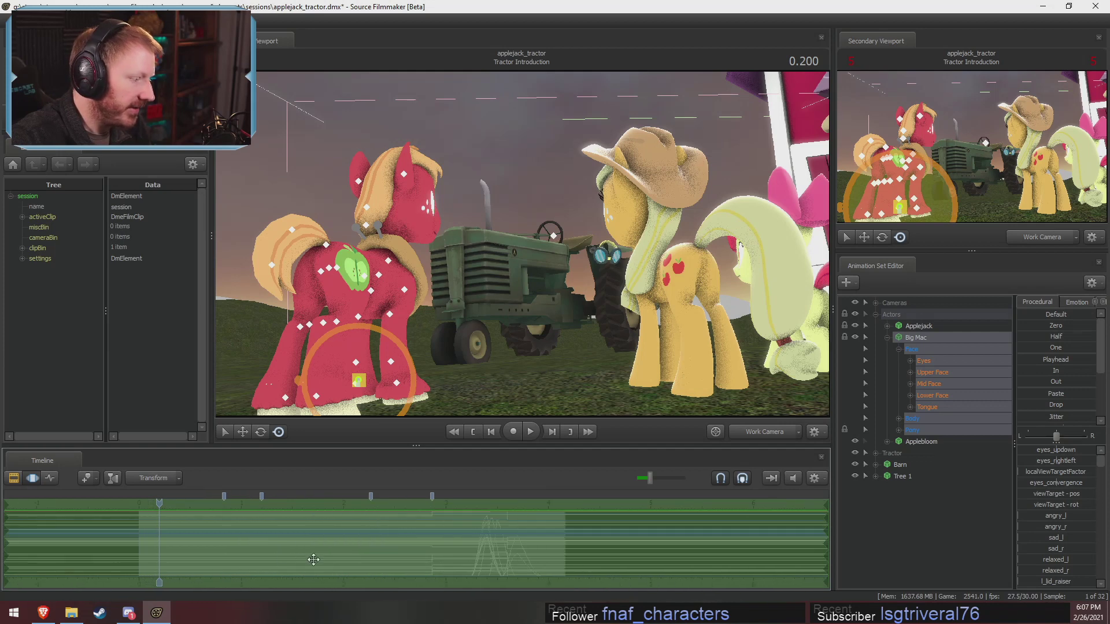
left_click(330, 560)
Collapse Big Mac's controls in the animation set list and expand Applejack's control groups.
left_click(887, 337)
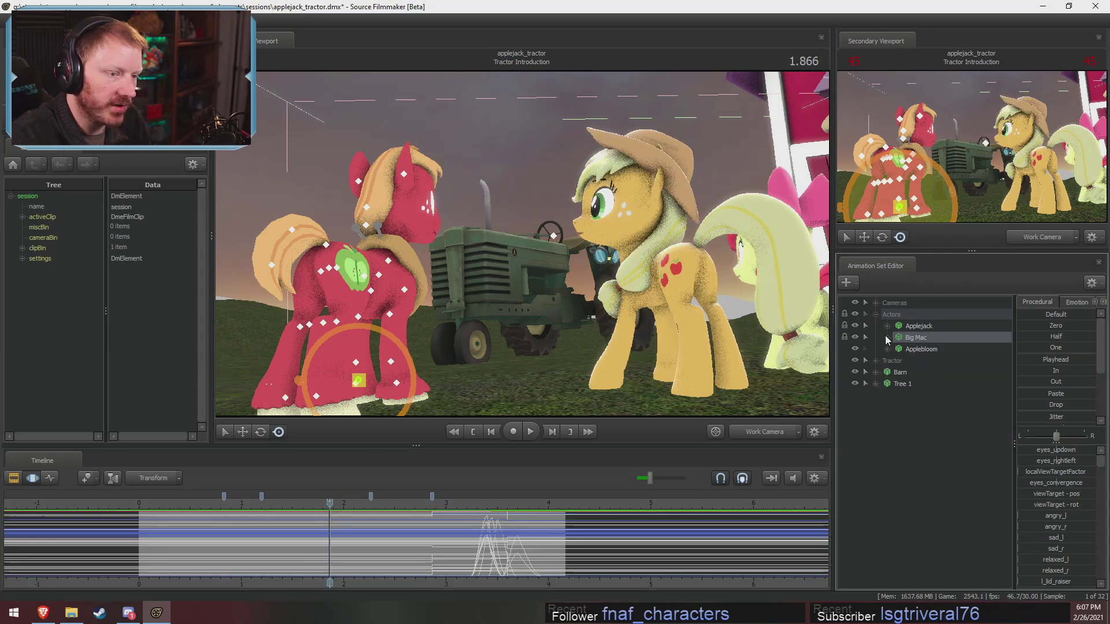
left_click(888, 327)
left_click_drag(578, 289, 780, 283)
left_click_drag(532, 277, 494, 389)
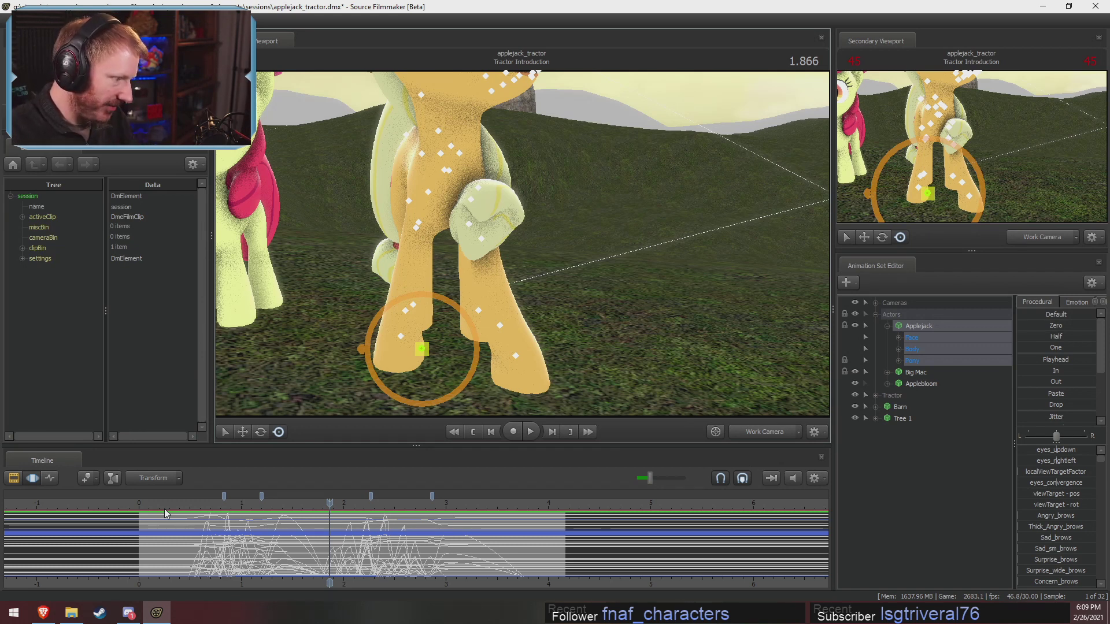
Examine Applejack's movement in Tractor Introduction by scrubbing and replaying the stretch between about 0.6 and 2.3 seconds.
key("shift")
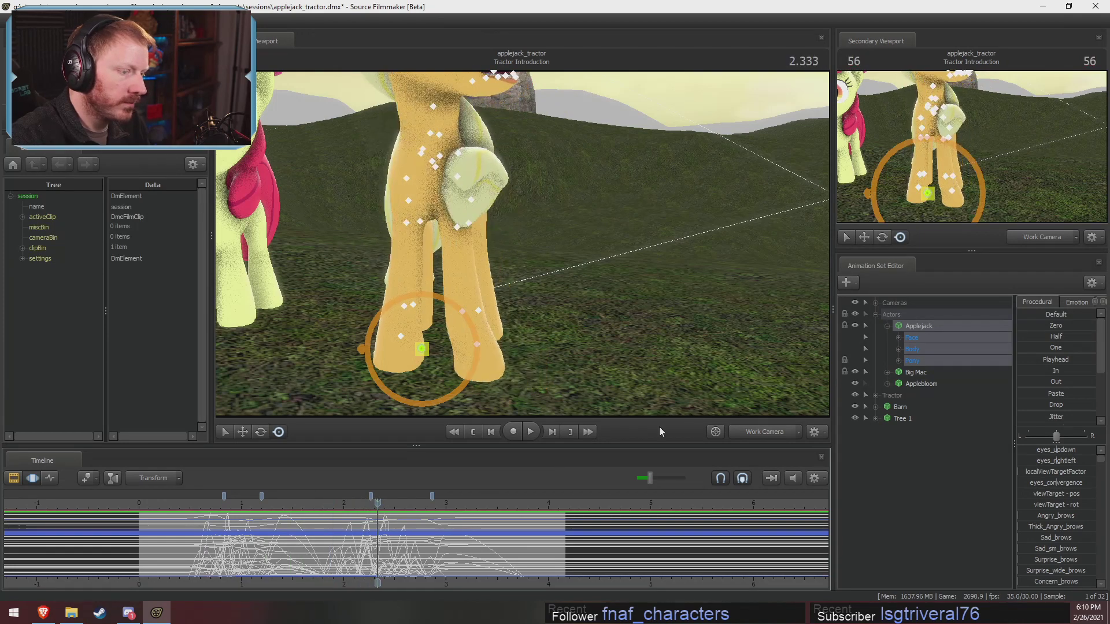
left_click(755, 432)
left_click(757, 437, "ctrl")
key("w")
left_click_drag(438, 307, 471, 309)
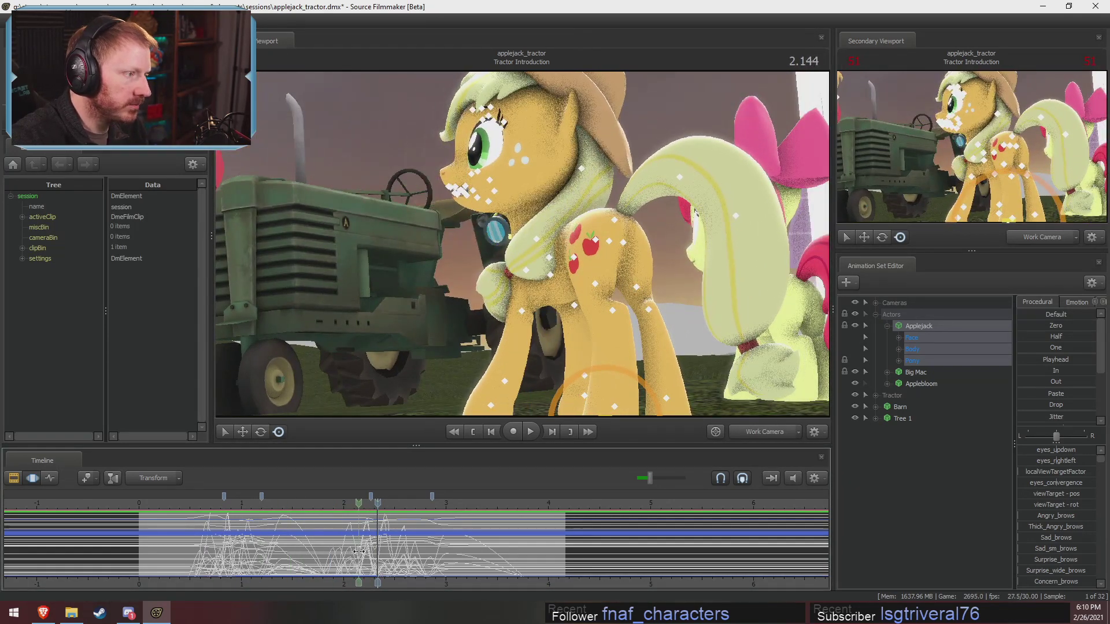
left_click(234, 526)
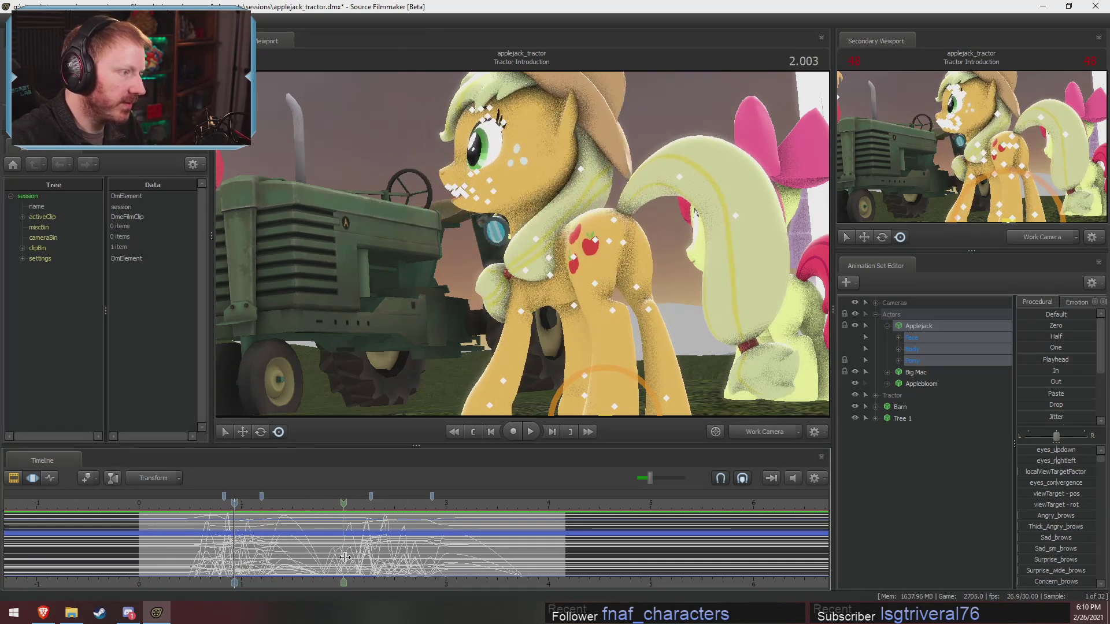
left_click(262, 557, "shift")
key("space")
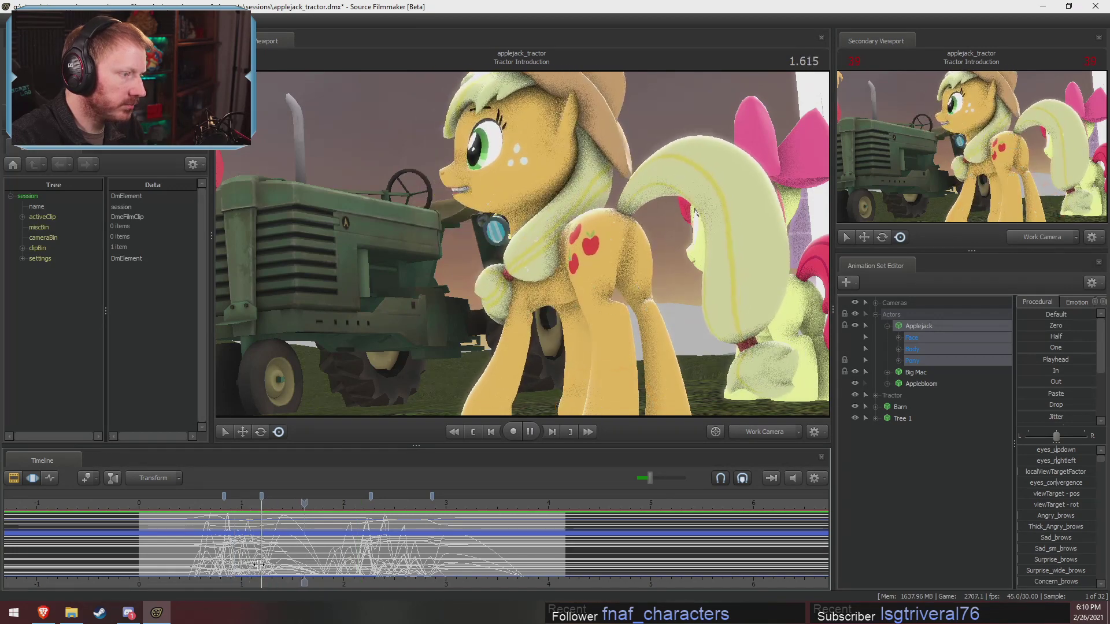
key("space")
left_click(201, 507)
key("space")
key("space")
scroll(203, 518, "up", 4)
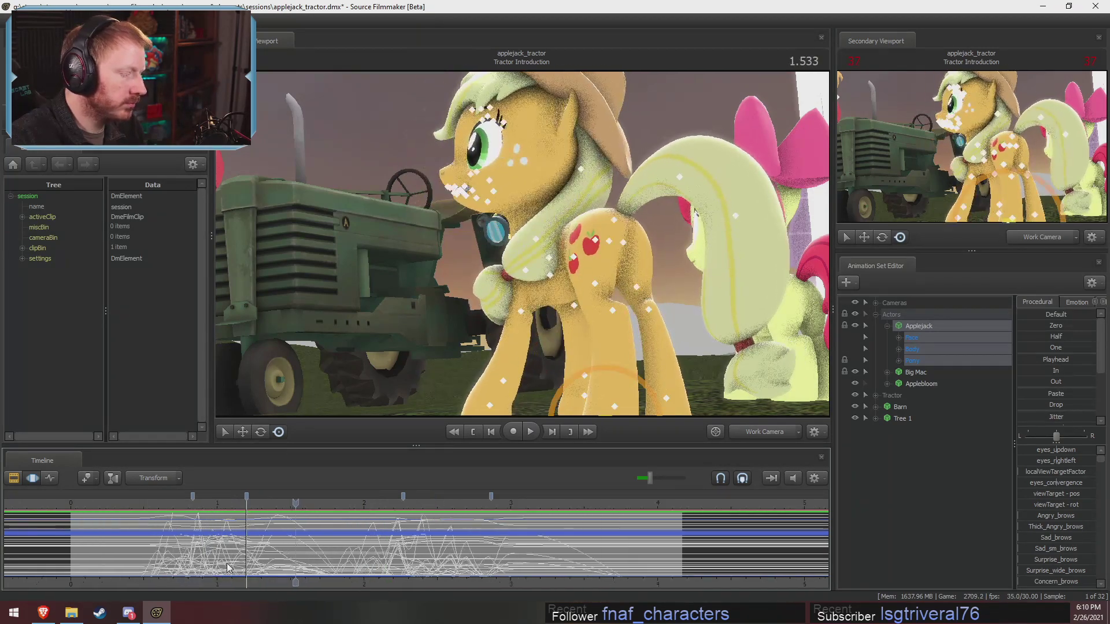
Create a time selection around 1.333 seconds on Applejack's animation and widen its falloff on both sides.
key("shift")
left_click(265, 553, "shift")
scroll(265, 554, "up", 5, "shift")
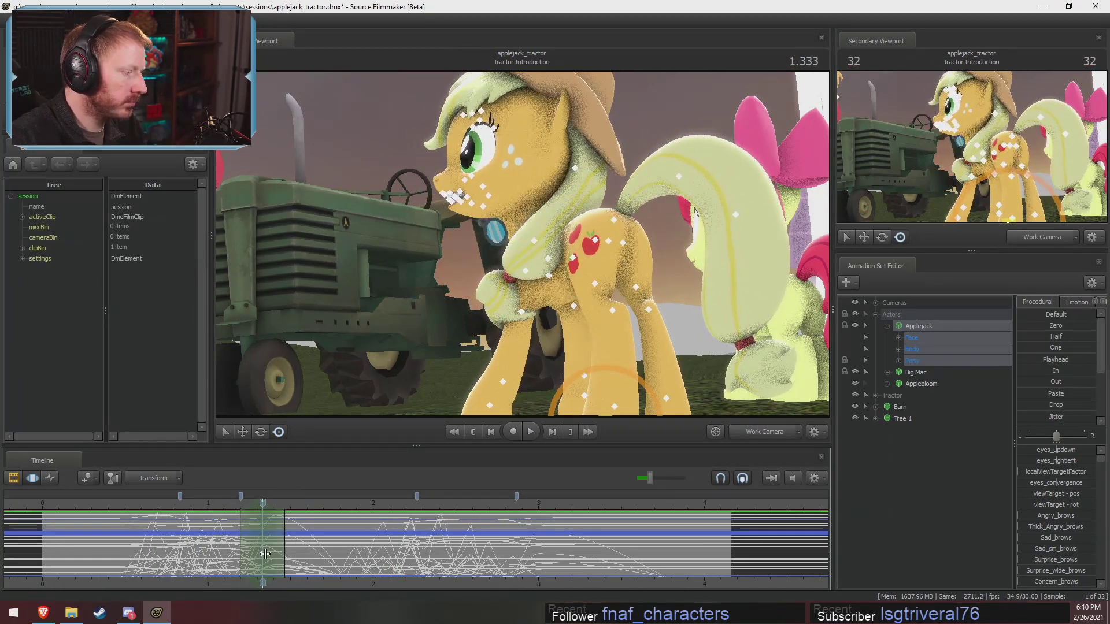
left_click_drag(315, 558, 337, 558)
Select Applejack's Pelvis control and lock her RightThigh and LeftThigh controls.
left_click_drag(524, 345, 536, 243)
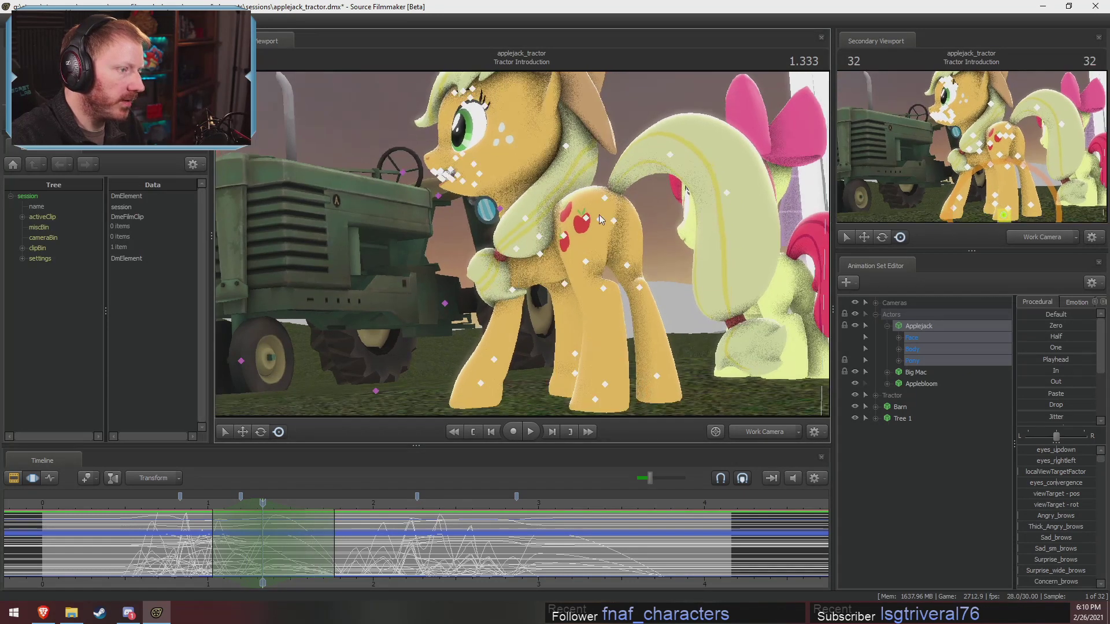
left_click(599, 217)
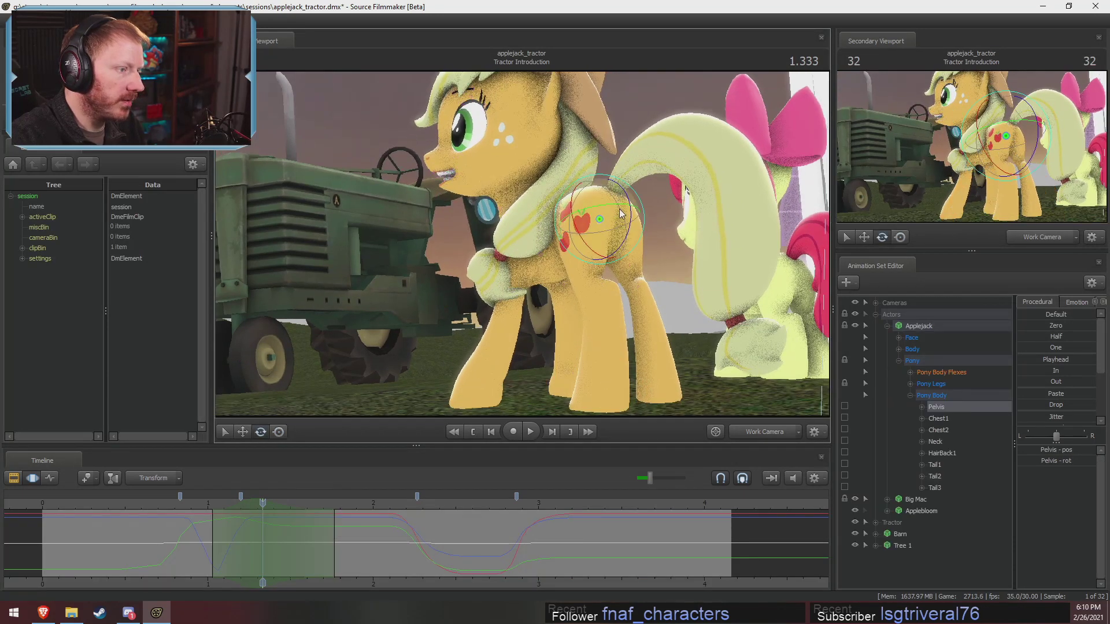
left_click(911, 384)
left_click(922, 430)
left_click(921, 419)
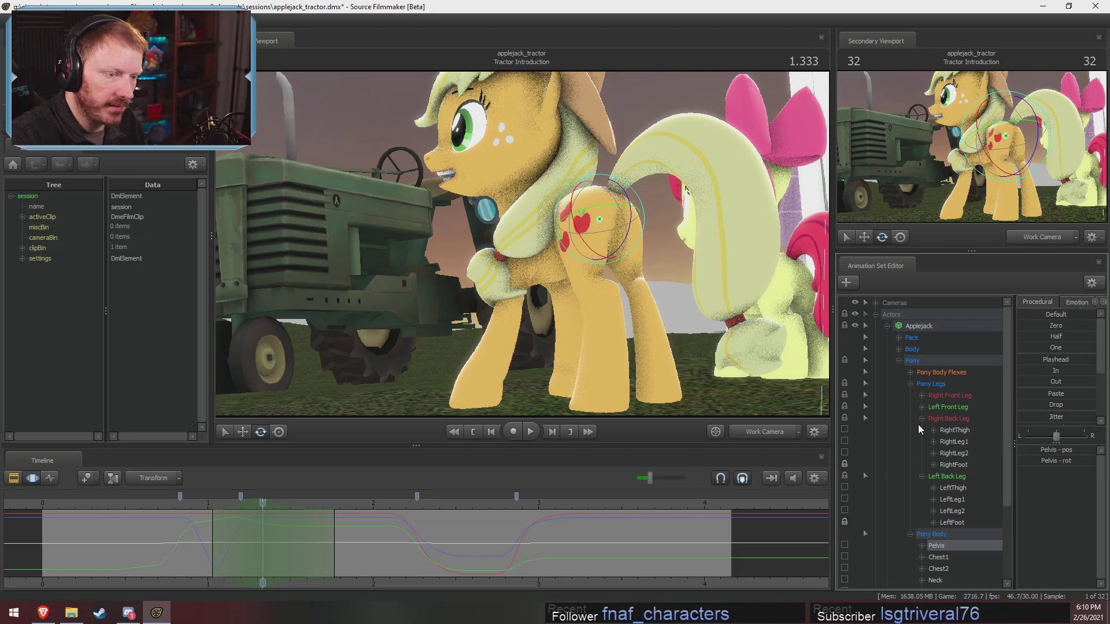
left_click(845, 430)
left_click(845, 487)
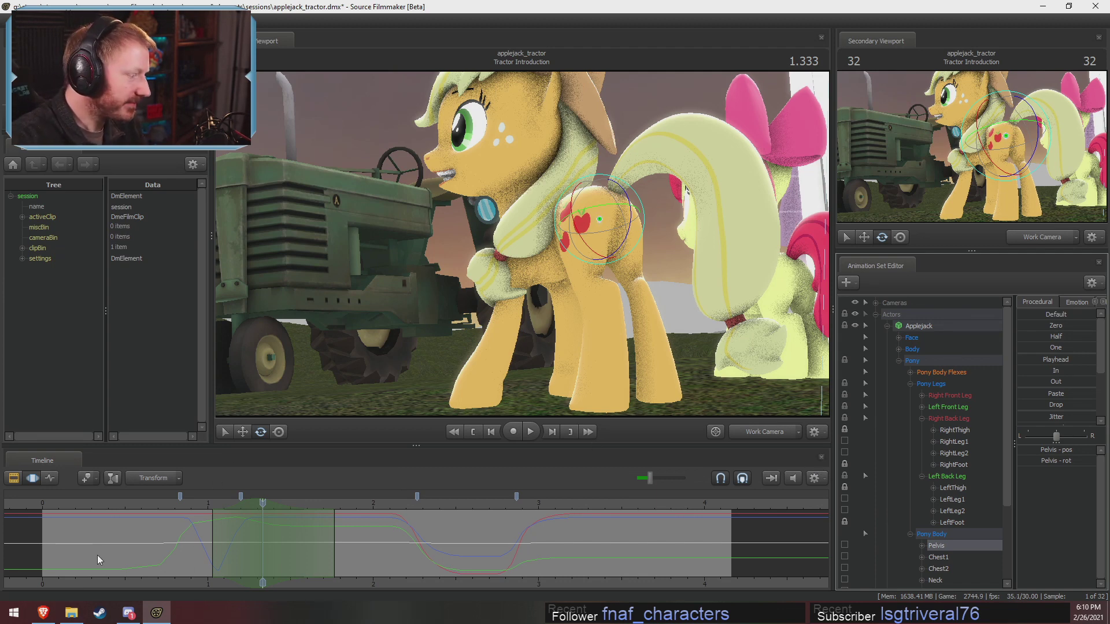
key("shift")
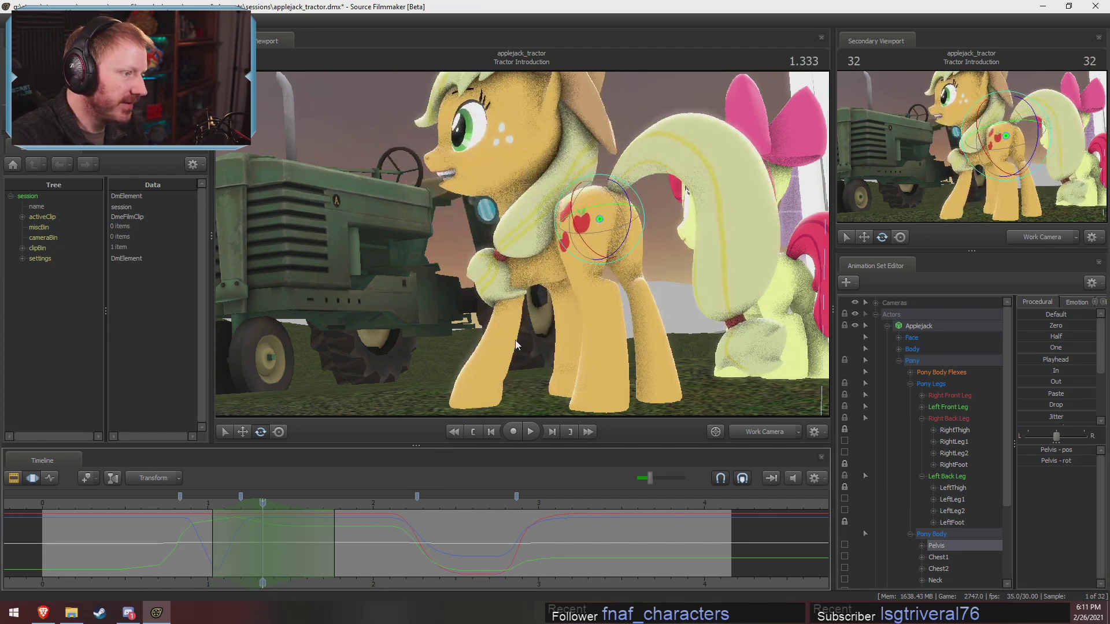
Rotate Applejack's Pelvis slightly within the time selection around 1.333 seconds and replay the motion.
left_click_drag(508, 311, 607, 301, "alt")
left_click_drag(632, 225, 634, 228)
key("space")
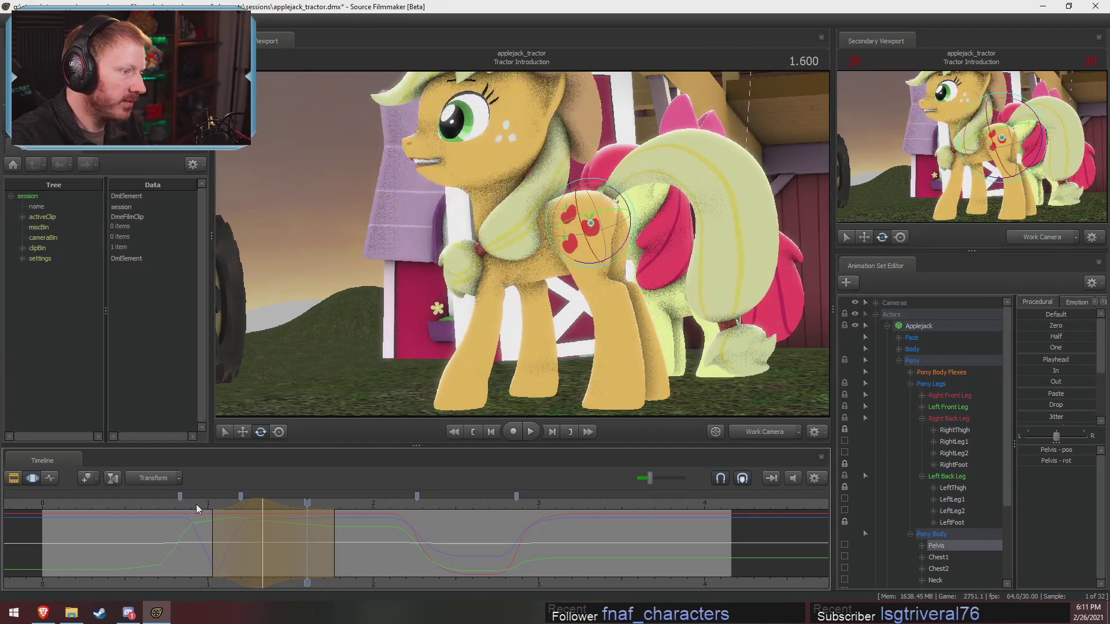
key("space")
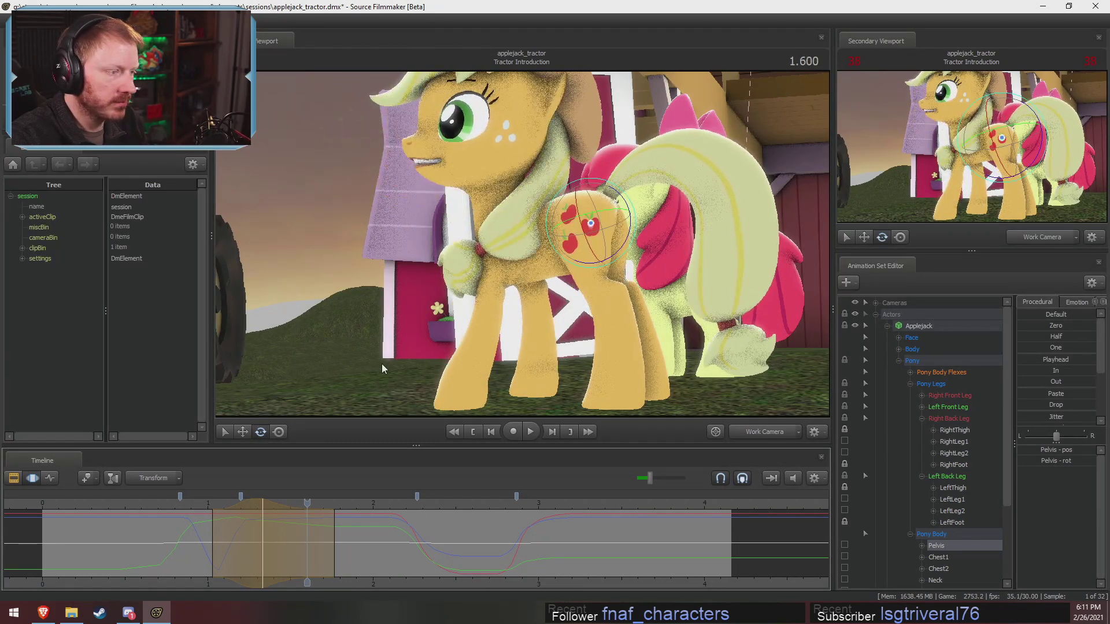
key("space")
key("space")
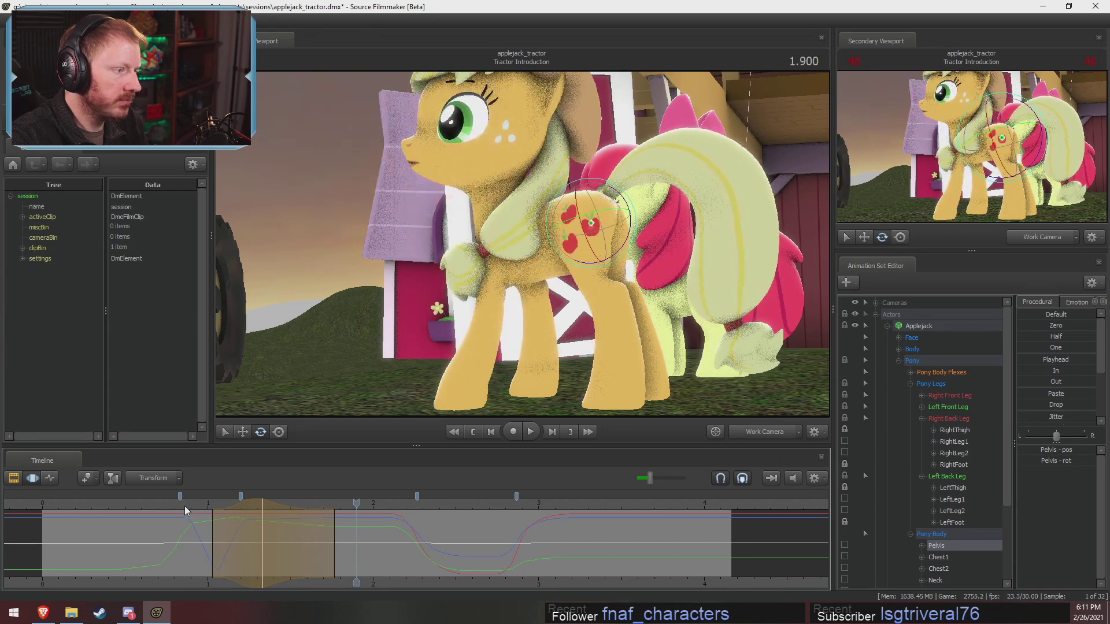
Watch the adjusted Pelvis motion through the Main Camera, then return to the Work Camera.
key("space")
left_click(754, 432)
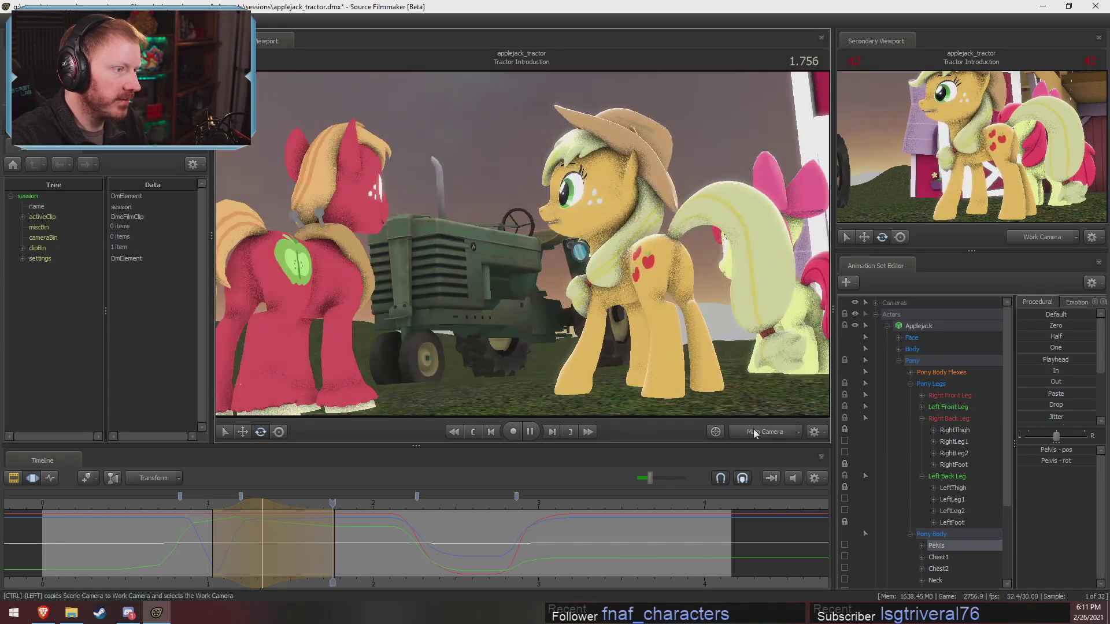
key("space")
left_click(752, 435)
Adjust the rotation of Applejack's LeftShoulder and LeftForearm slightly at 1.333 seconds.
left_click_drag(187, 511, 261, 513)
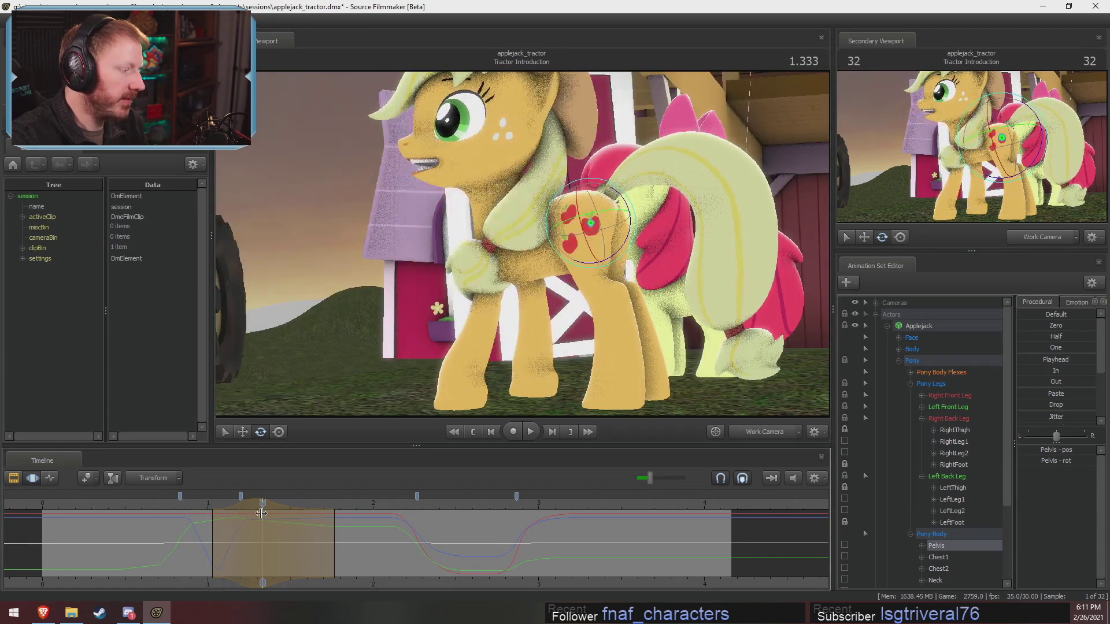
left_click_drag(399, 353, 523, 245)
left_click_drag(518, 325, 503, 227)
key("s")
key("w")
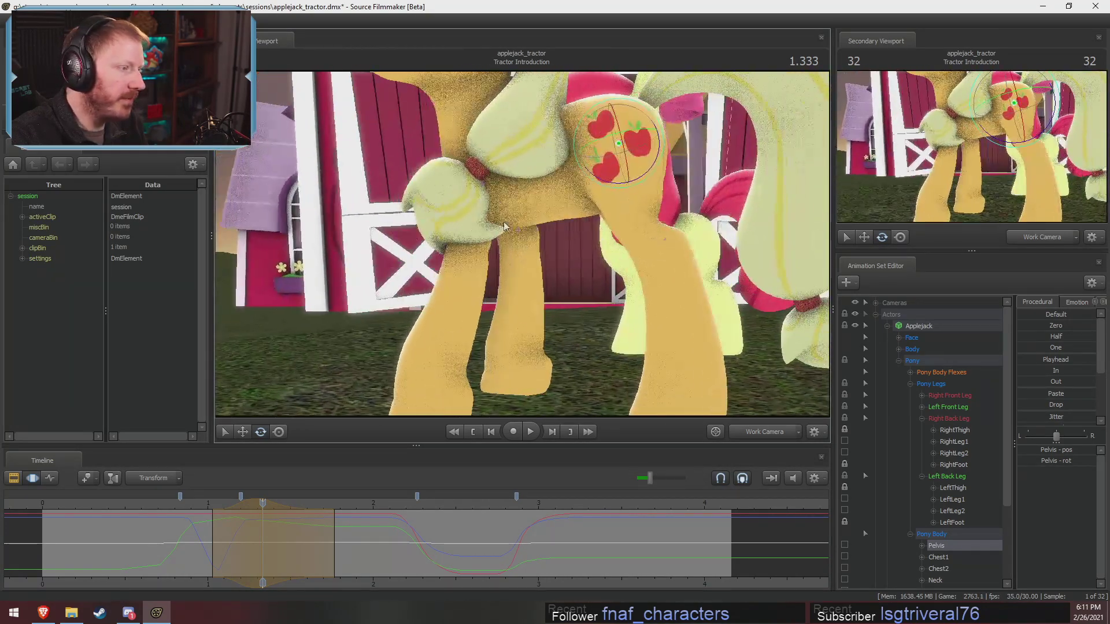
left_click(483, 188, "ctrl")
left_click_drag(484, 188, 547, 186, "alt")
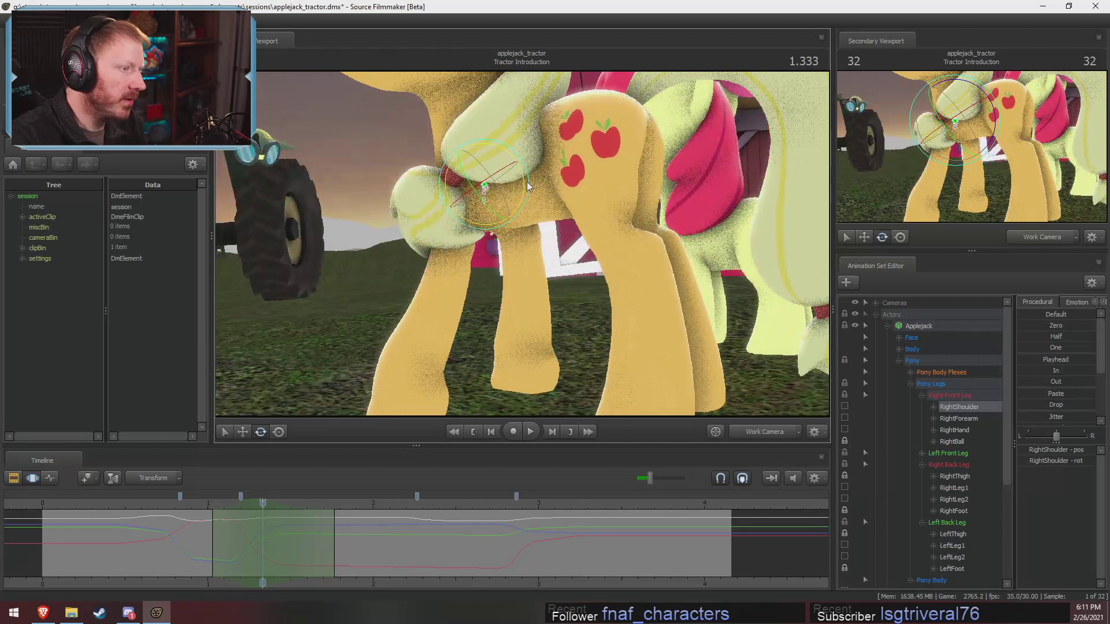
left_click(468, 180, "ctrl")
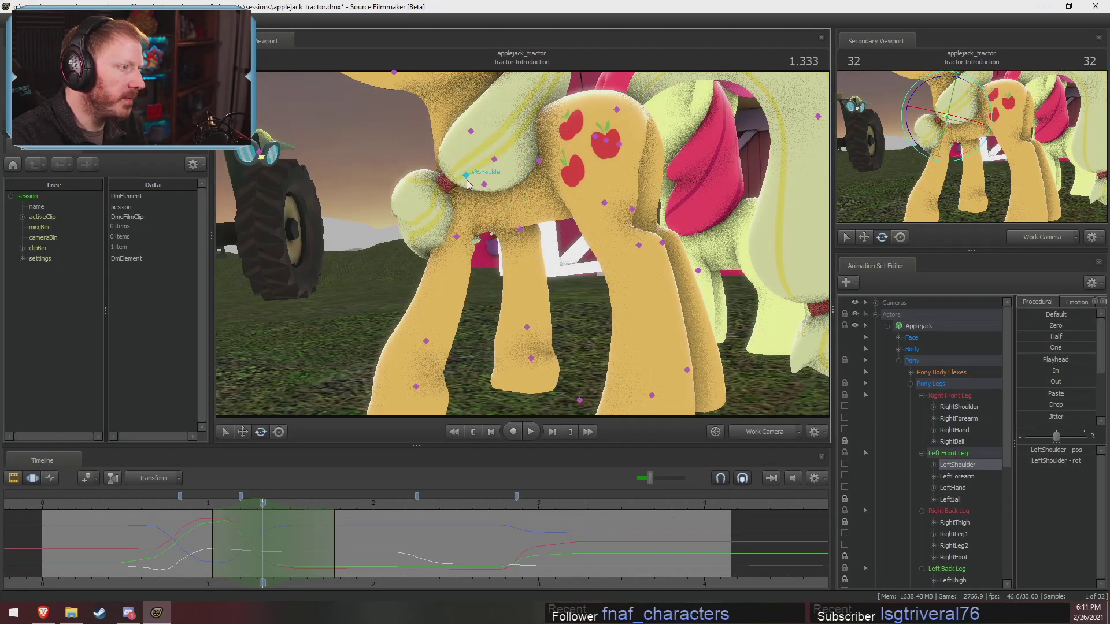
left_click_drag(455, 138, 448, 159)
left_click(457, 237, "ctrl")
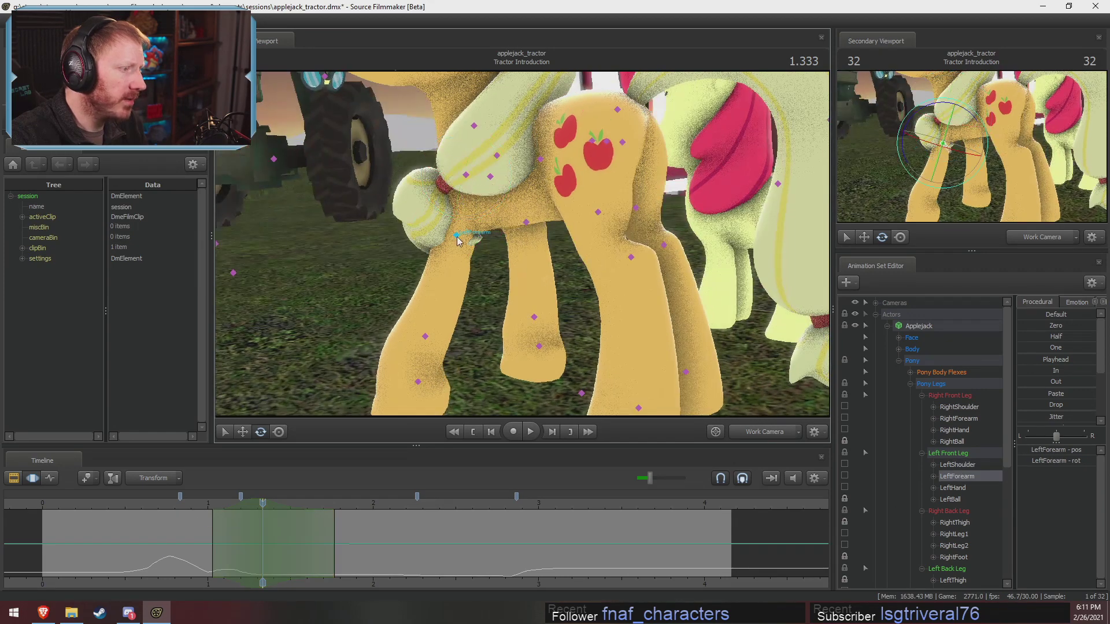
left_click_drag(451, 197, 450, 199)
Try correcting Applejack's other front leg at 1.333 seconds by rotating her RightShoulder and RightForearm.
left_click_drag(450, 199, 504, 181, "alt")
left_click(525, 137, "ctrl")
left_click_drag(504, 181, 503, 248, "alt")
left_click(442, 152, "ctrl")
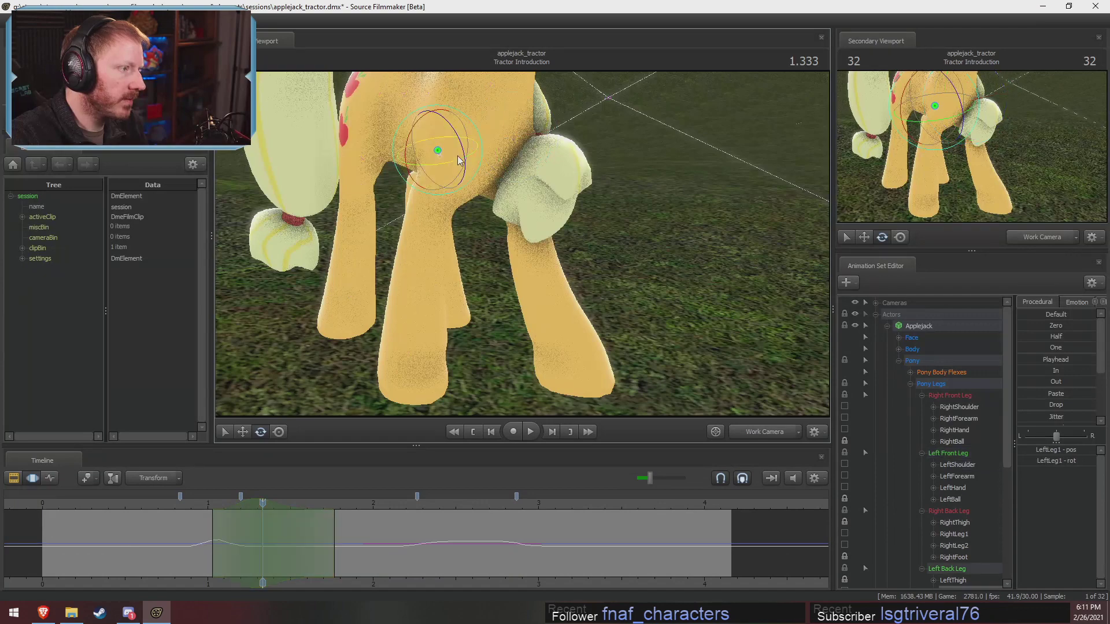
left_click(457, 156, "ctrl")
left_click_drag(457, 156, 512, 98, "alt")
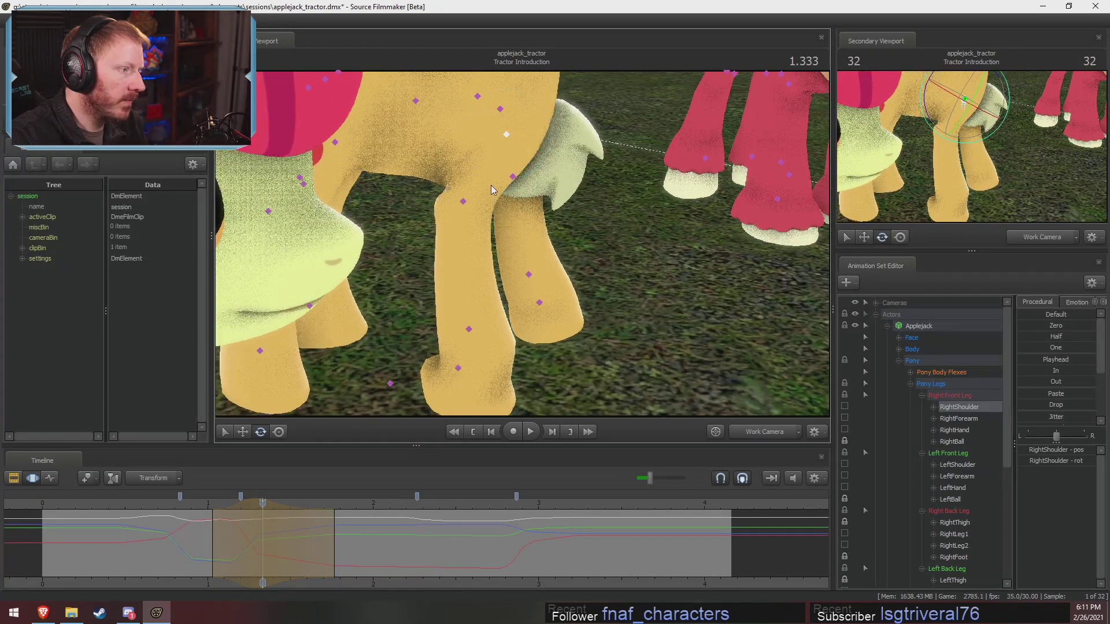
left_click(463, 201, "ctrl")
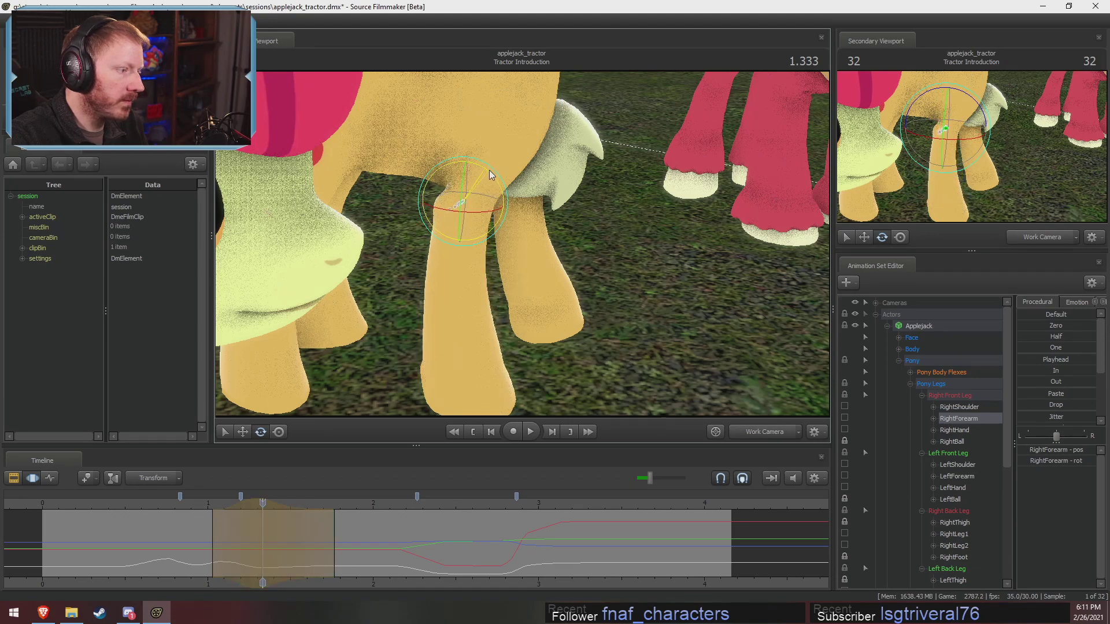
left_click_drag(489, 170, 490, 171)
Review Applejack's leg and body movement by replaying the stretch from about 0.67 to 1.5 seconds.
left_click_drag(557, 210, 522, 240, "alt")
key("s")
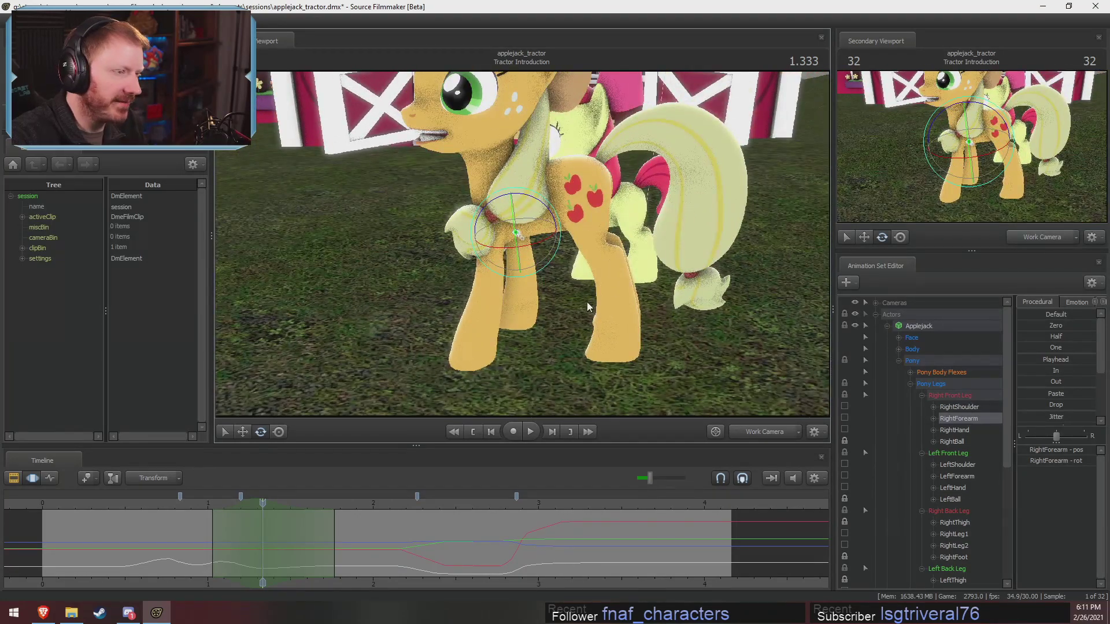
left_click_drag(586, 307, 404, 313, "alt")
key("shift")
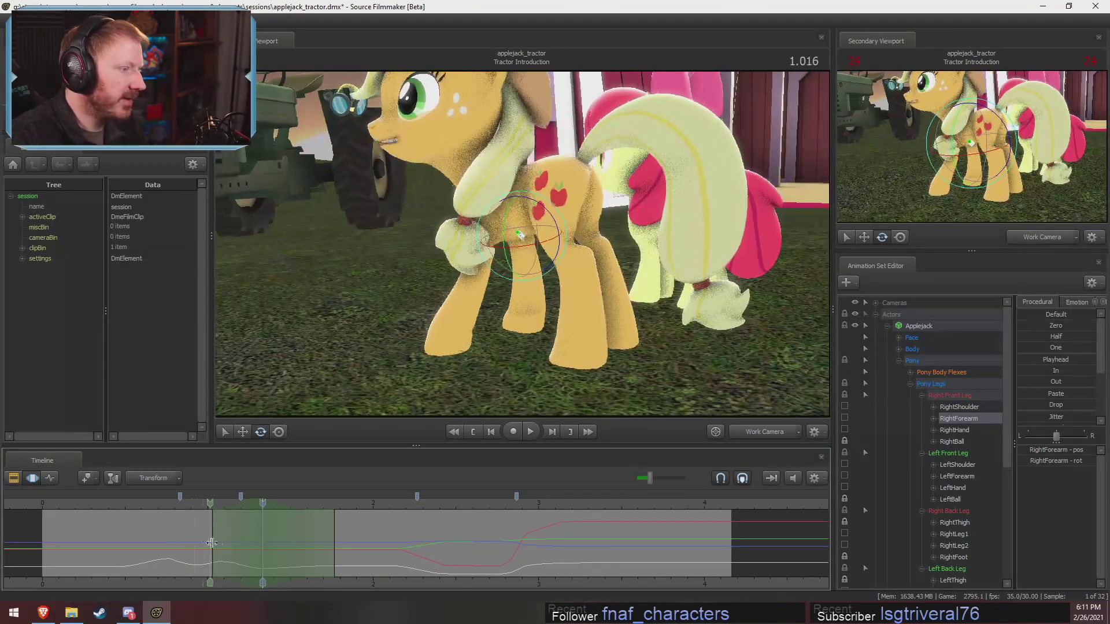
left_click_drag(128, 506, 153, 505)
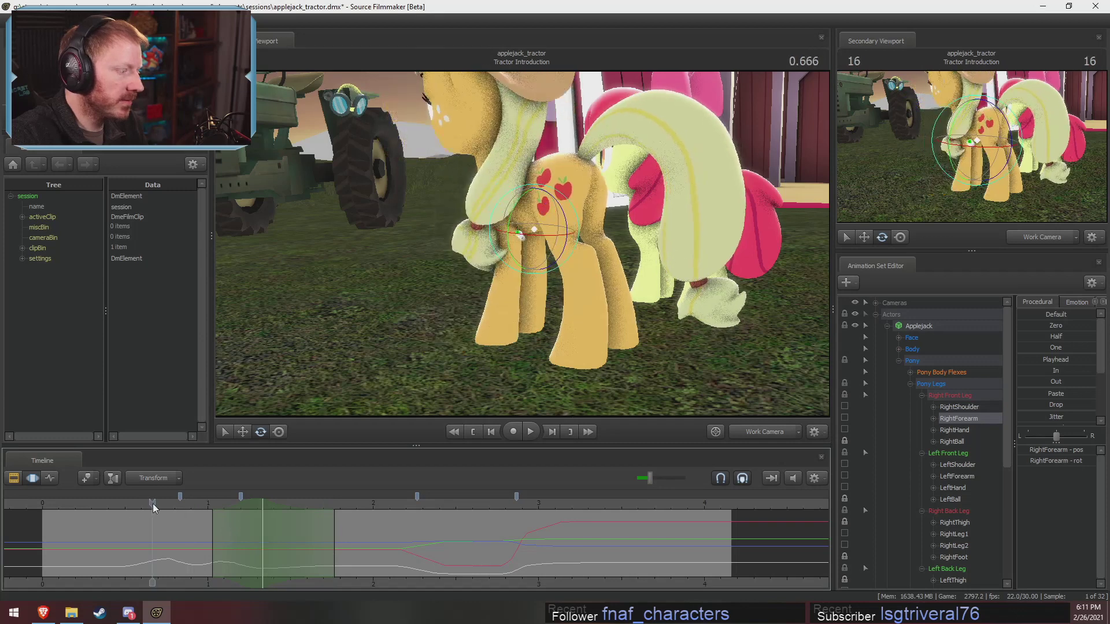
key("space")
key("space")
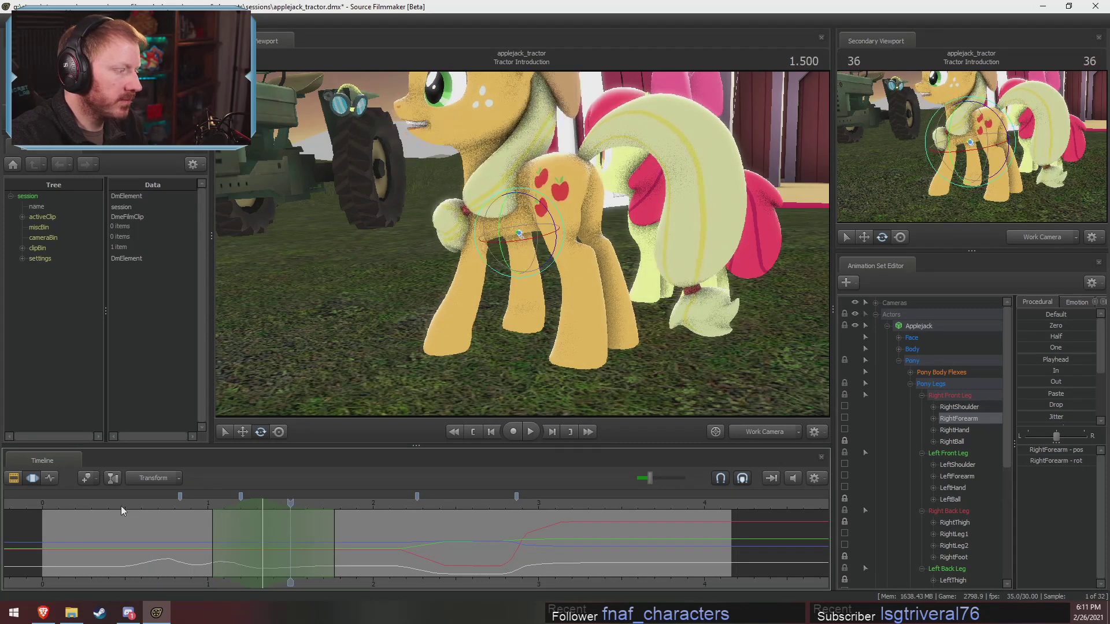
key("space")
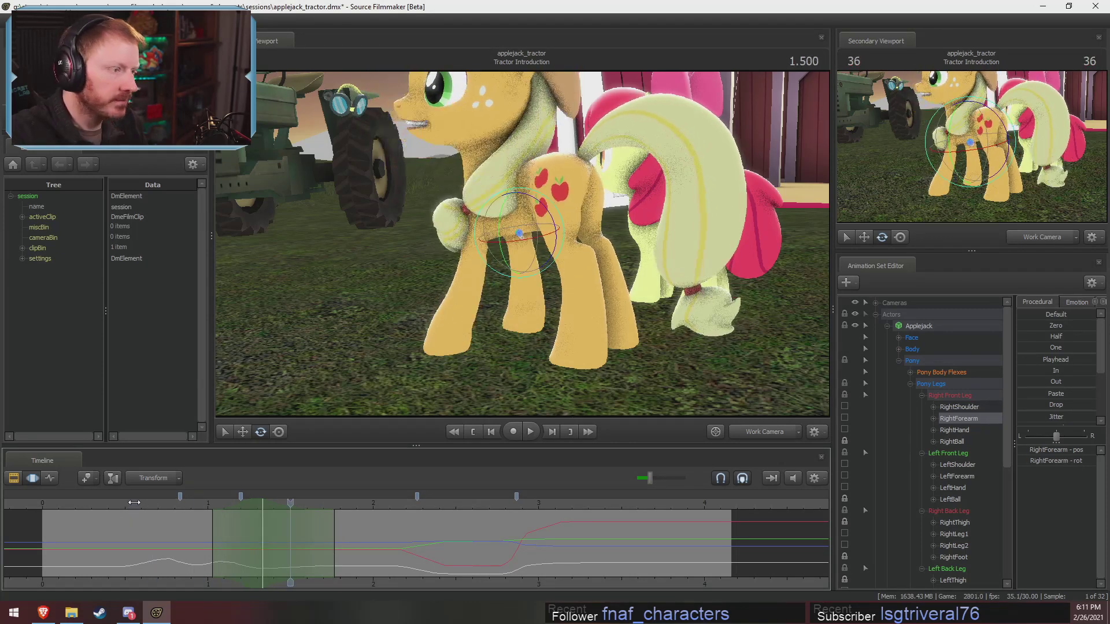
Recentre the time selection at 1.433 seconds, widen it, and try shifting Applejack's Pelvis slightly backward.
left_click(279, 557)
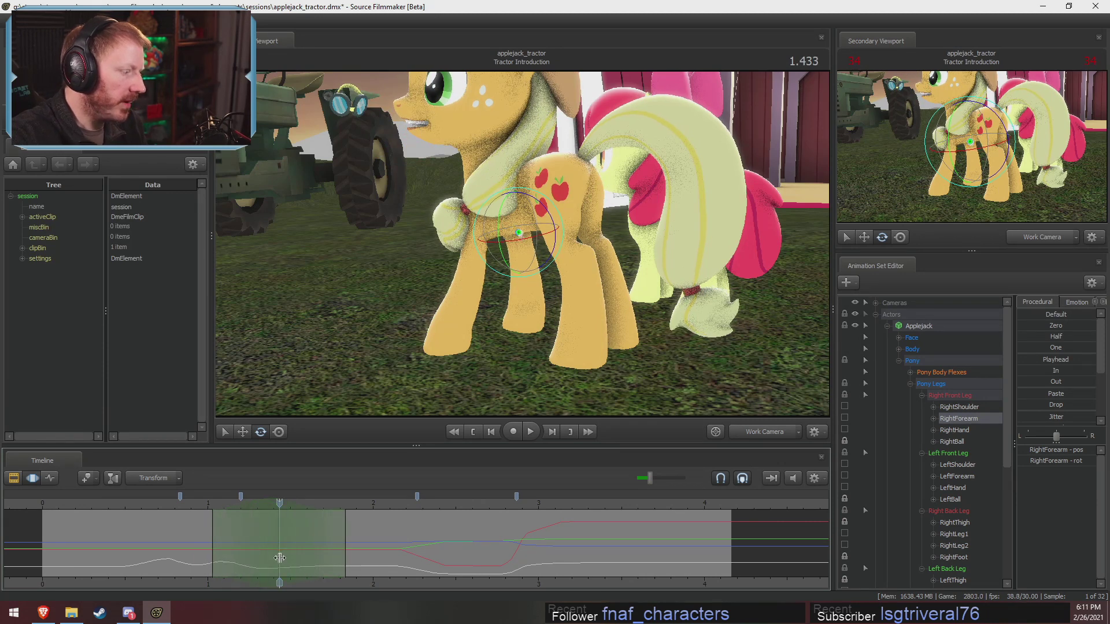
scroll(279, 557, "up", 1)
left_click(569, 189, "ctrl")
left_click_drag(569, 188, 613, 186, "alt")
key("w")
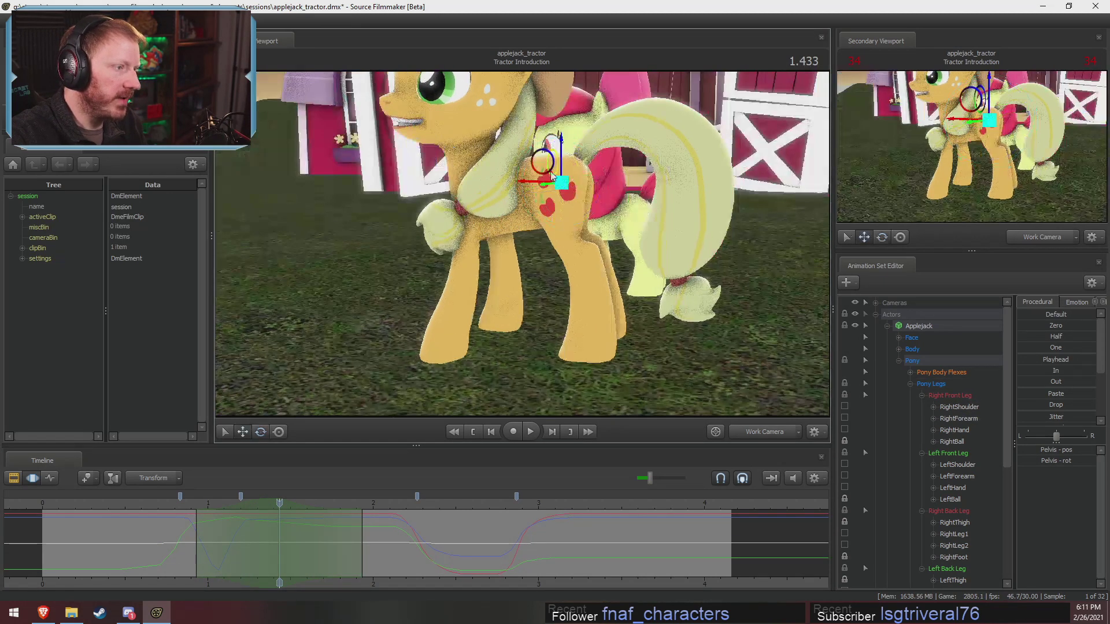
left_click_drag(528, 182, 533, 182)
Replay Applejack's motion from about 0.75 seconds and undo the last Pelvis move.
left_click(164, 505)
key("space")
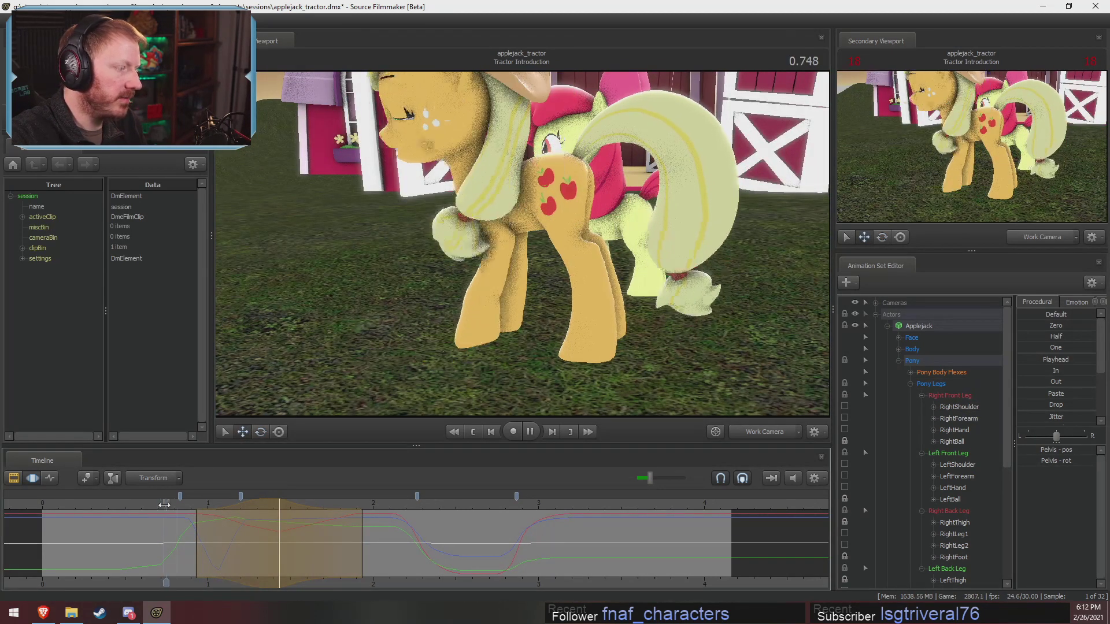
key("space")
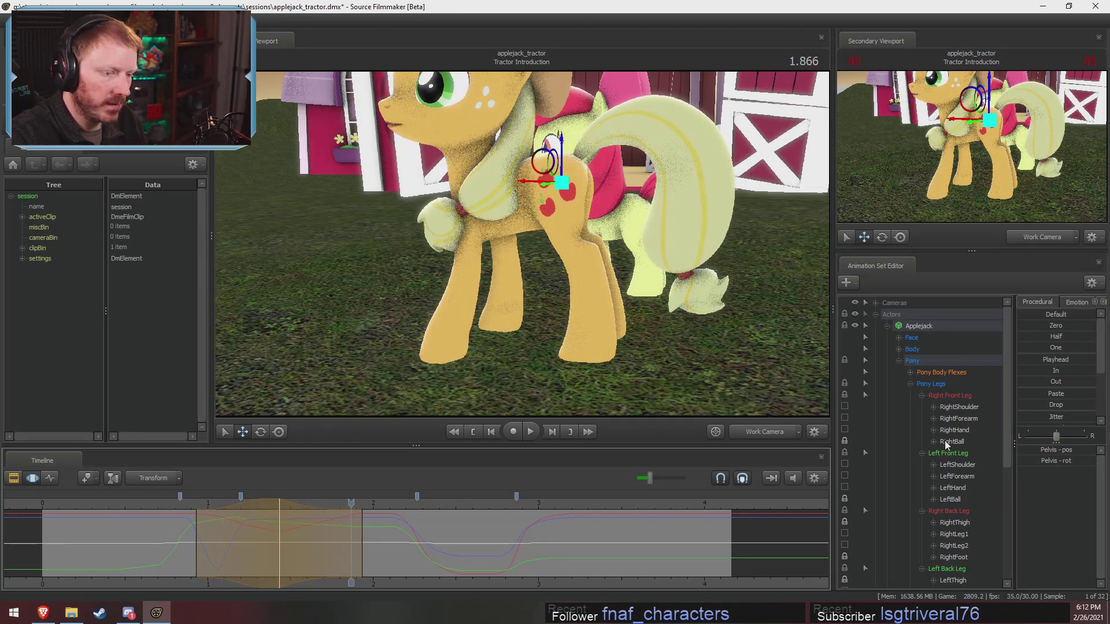
key("ctrl+z")
Unlock Applejack's RightThigh and LeftThigh controls.
scroll(943, 448, "down", 2)
left_click(847, 453)
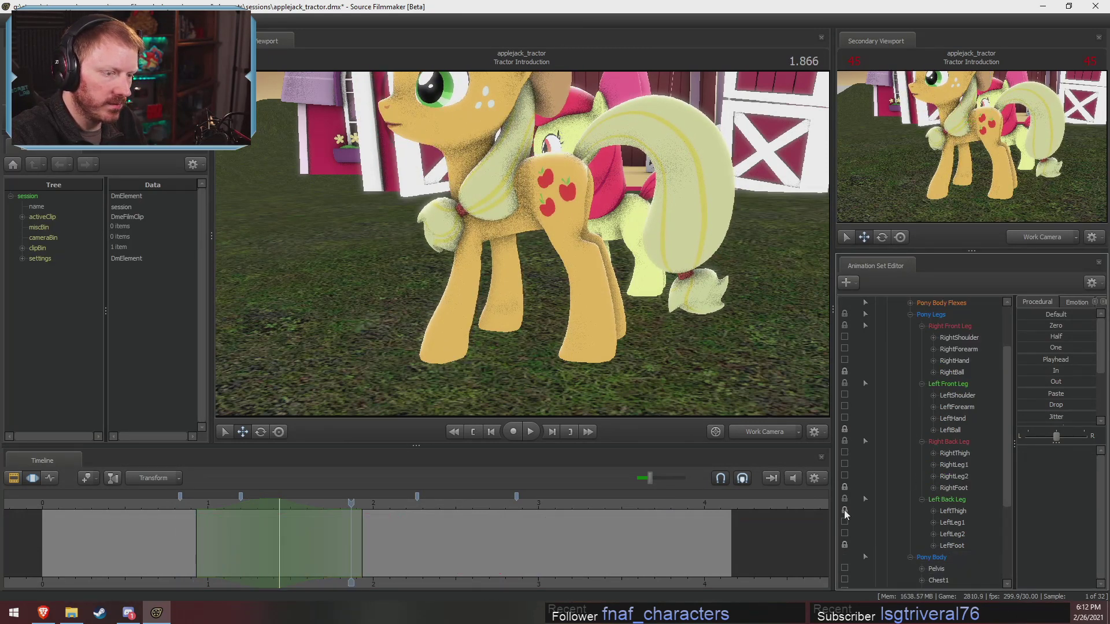
left_click(844, 510)
Try moving Applejack's Pelvis slightly with her thighs unlocked, and shift the time selection earlier to about 1.3 seconds.
left_click(549, 177)
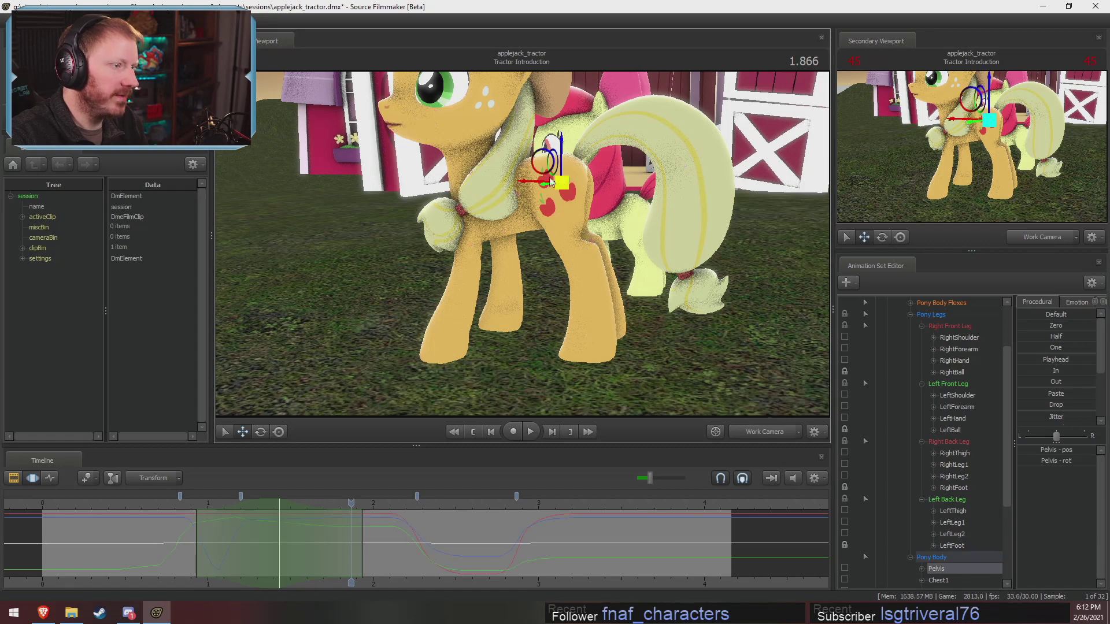
left_click_drag(533, 179, 530, 180)
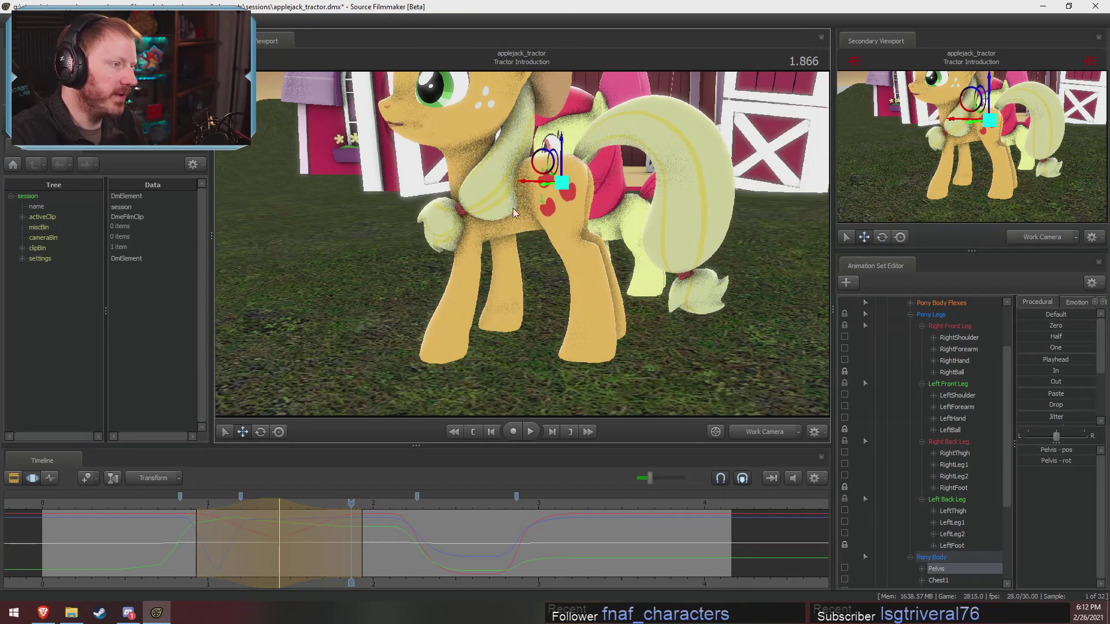
left_click_drag(154, 499, 340, 502)
Play the Pelvis change through the Main Camera from about 0.7 seconds and undo it.
left_click(767, 432)
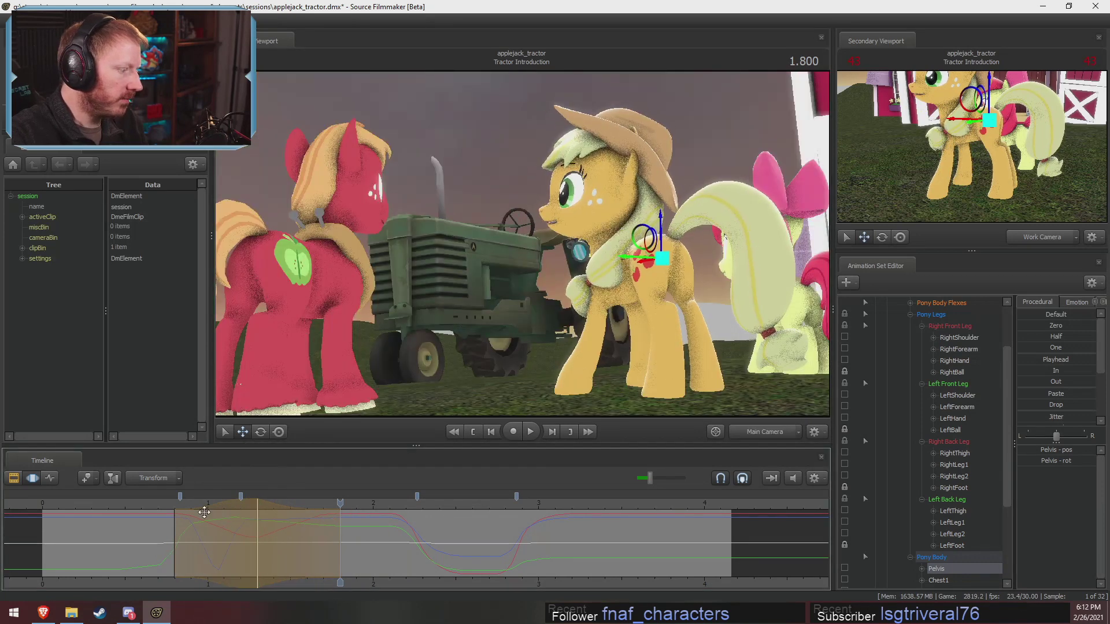
key("space")
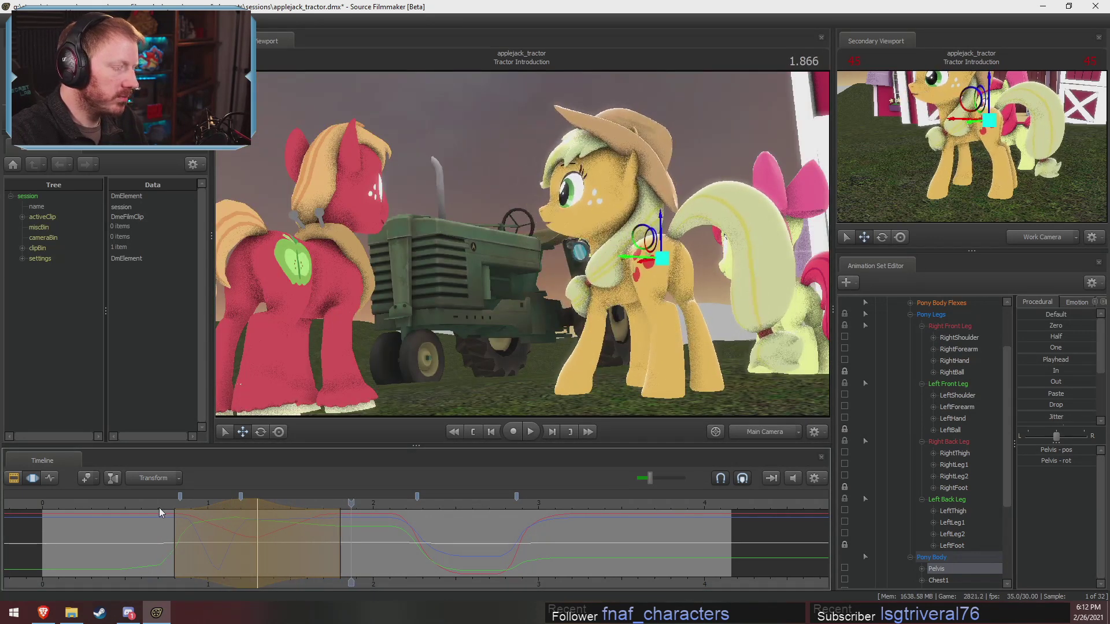
left_click(158, 508)
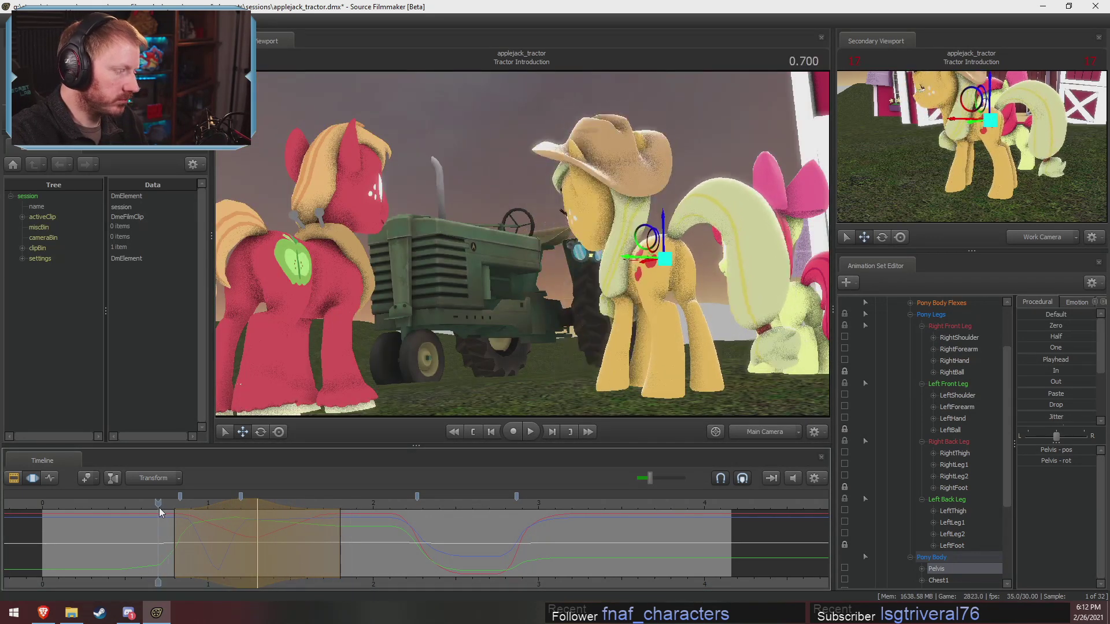
key("space")
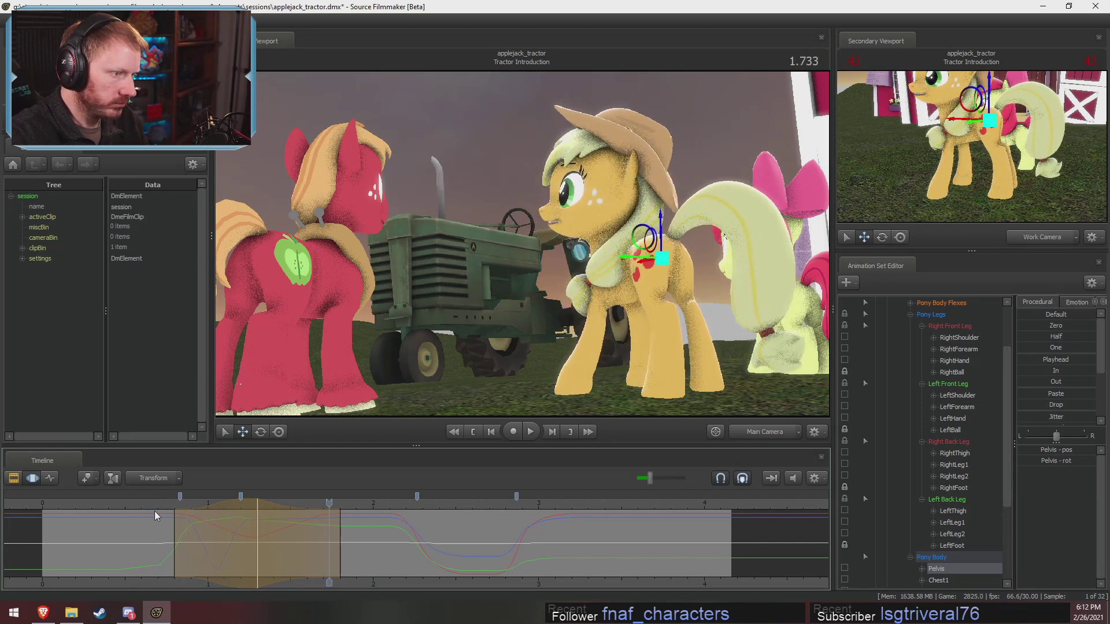
key("ctrl+z")
Replay Applejack's original motion through the Main Camera from about 0.7 seconds to compare.
left_click(157, 507)
key("space")
key("space")
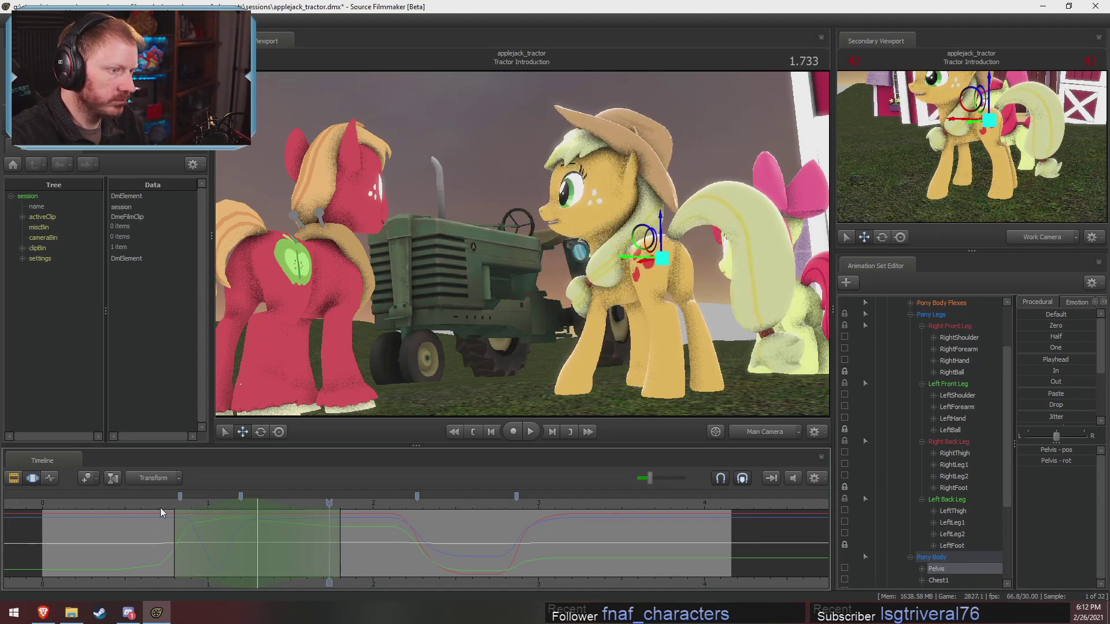
Examine Applejack's body movement through the Work Camera between about 0.43 and 3.17 seconds, replaying the stretch from about 1.9 seconds.
left_click(751, 435)
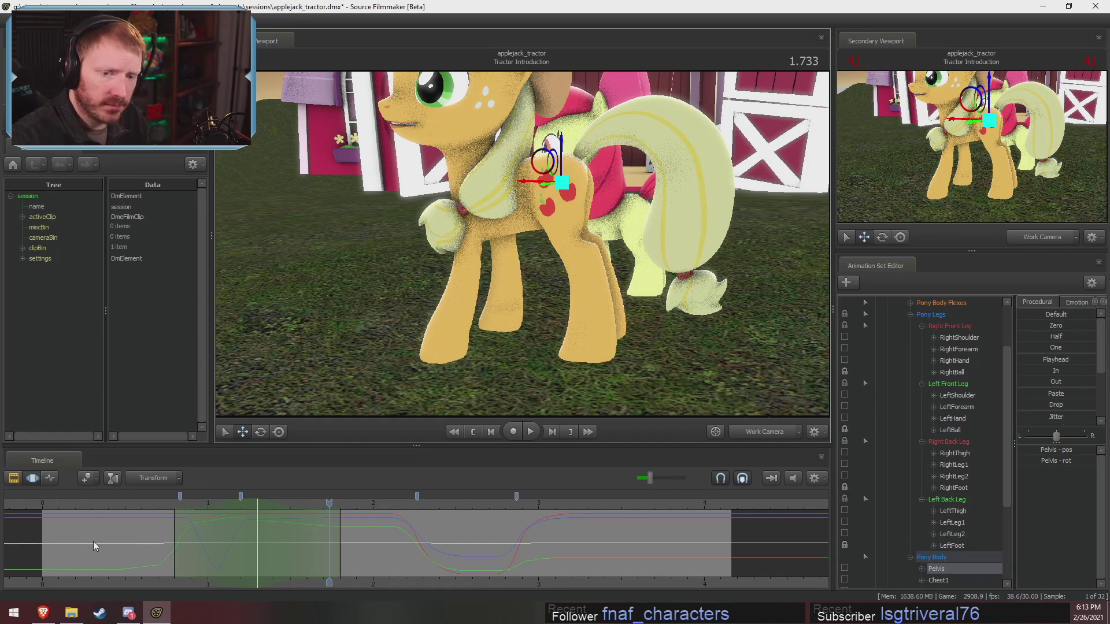
left_click_drag(76, 533, 287, 539)
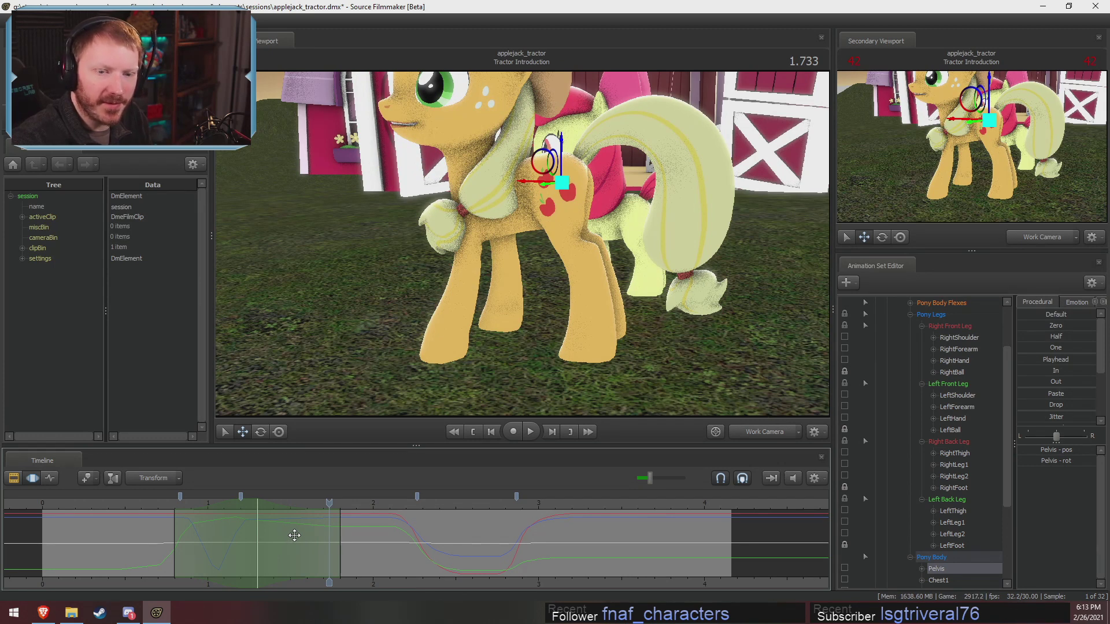
left_click_drag(157, 538, 119, 525)
left_click(114, 503)
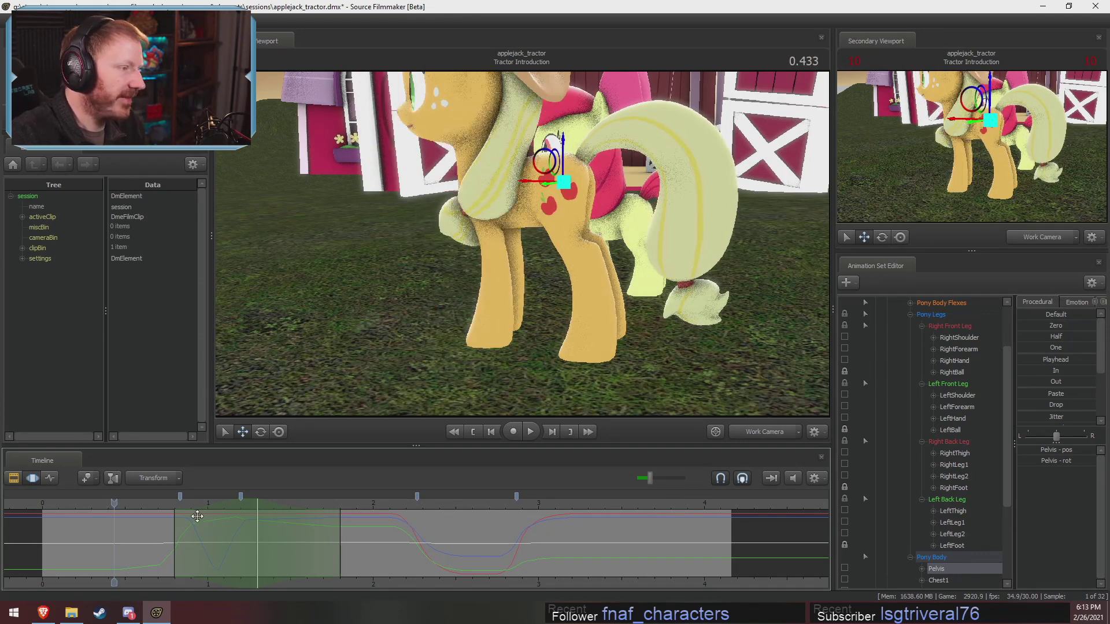
key("space")
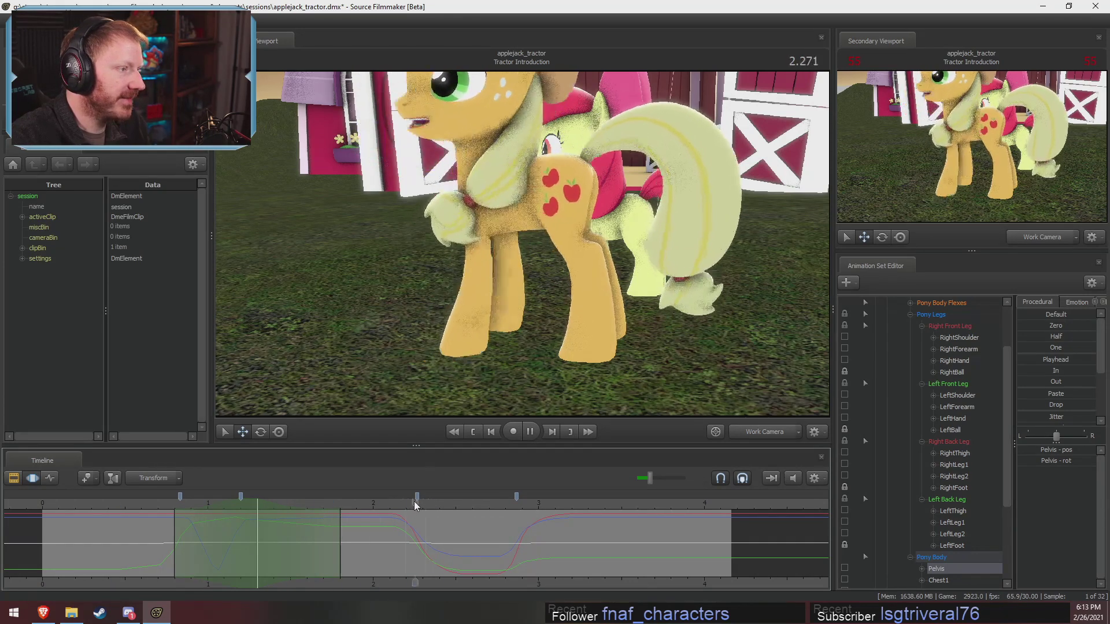
key("space")
left_click_drag(470, 370, 485, 330)
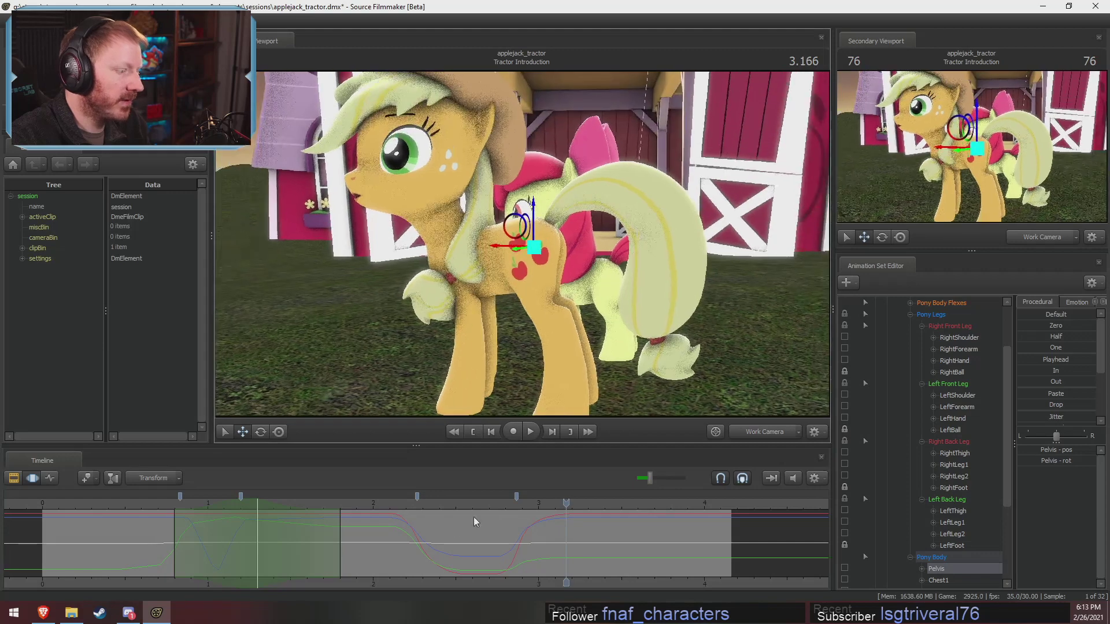
left_click(356, 504)
key("space")
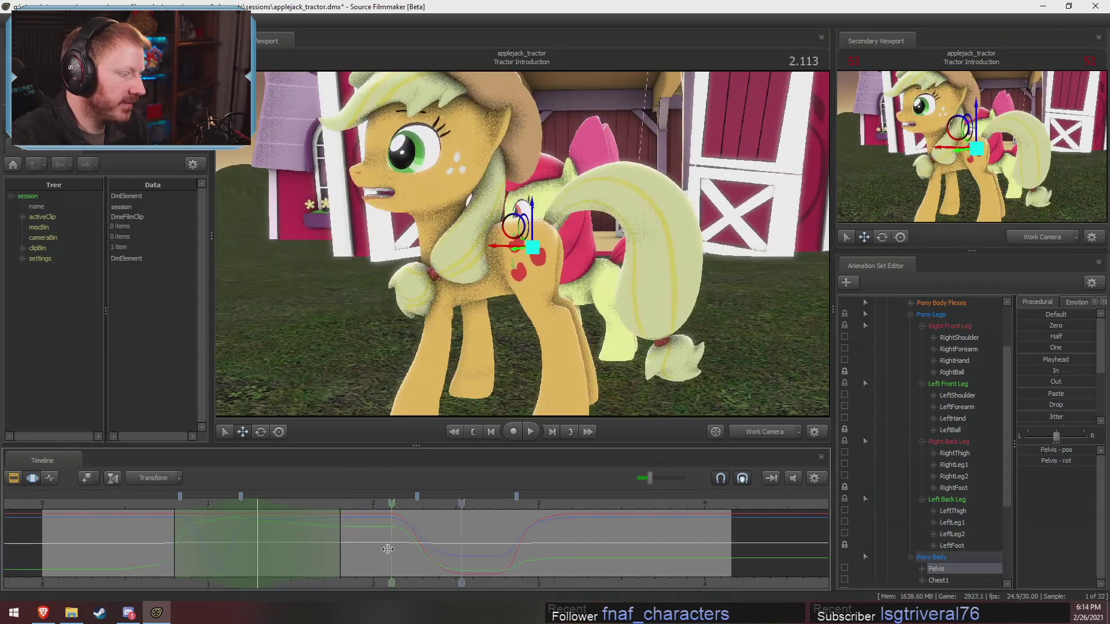
Center the time selection on about 2.27 seconds and view Applejack from the side in the Work Camera.
left_click(421, 562)
scroll(421, 562, "up", 5, "shift")
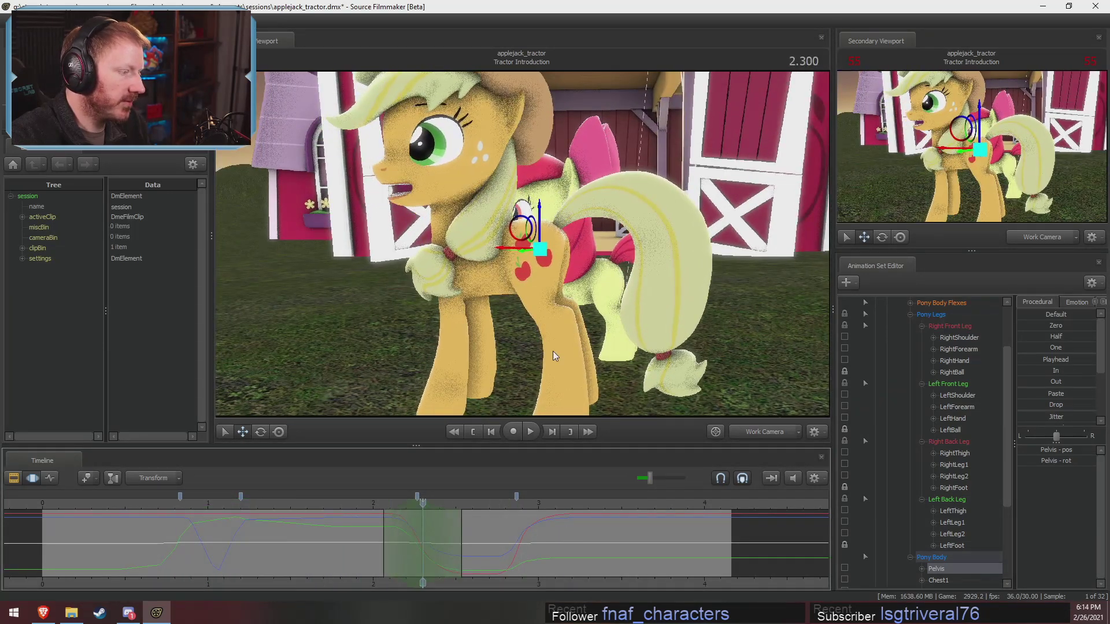
left_click_drag(553, 351, 505, 303)
key("Left")
key("Right")
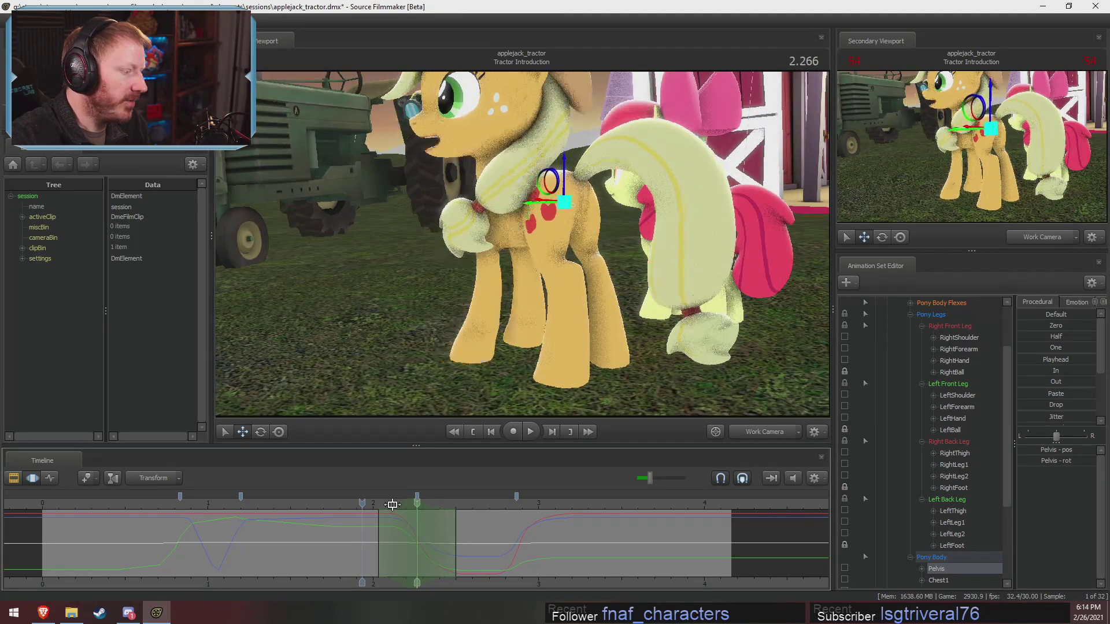
key("Left")
mouse_move(497, 367)
left_mouse_down()
mouse_move(463, 359)
mouse_move(515, 366)
left_mouse_up()
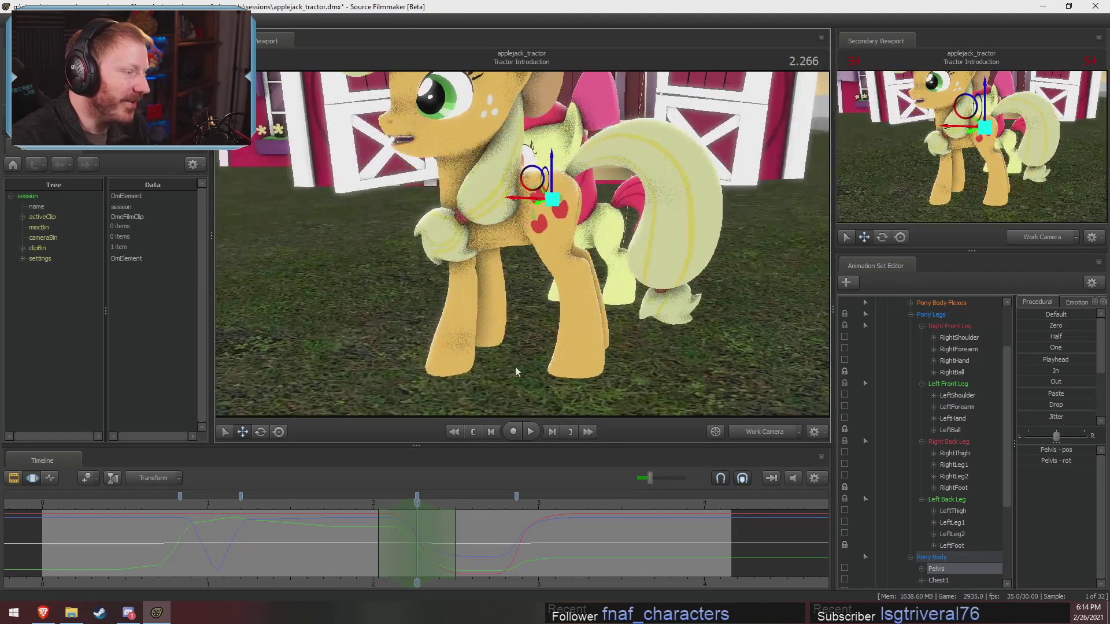
Try rotating Applejack's Pelvis slightly at about 2.27 seconds, and undo it after playback.
left_click_drag(532, 188, 503, 186, "alt")
mouse_move(556, 164)
left_mouse_down("alt")
mouse_move(647, 157)
mouse_move(574, 159)
left_mouse_up("alt")
key("e")
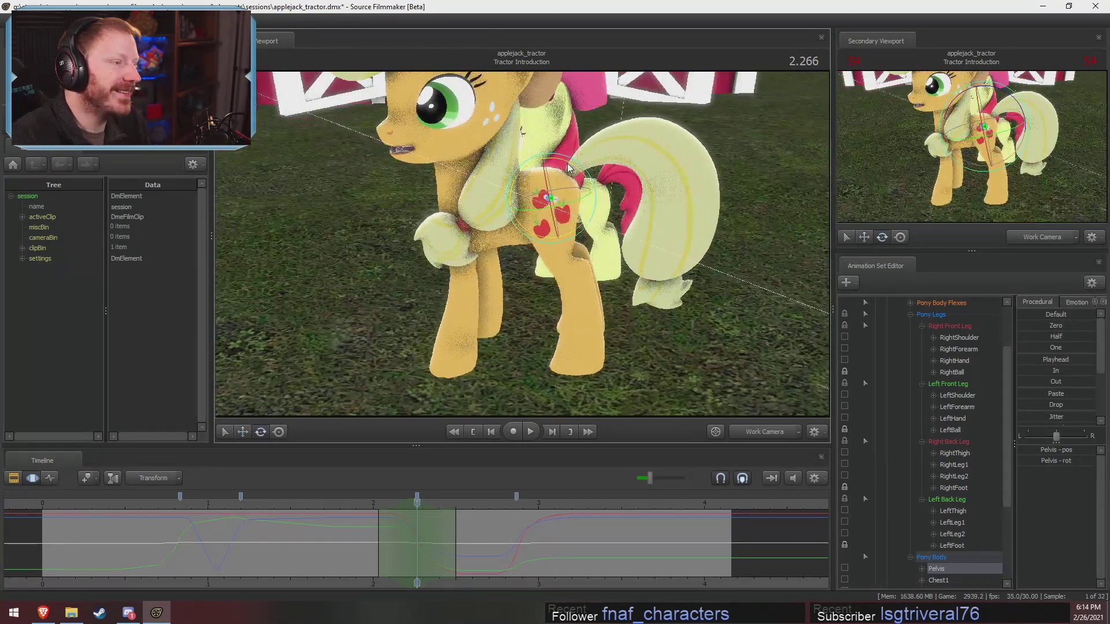
left_click(346, 504)
key("space")
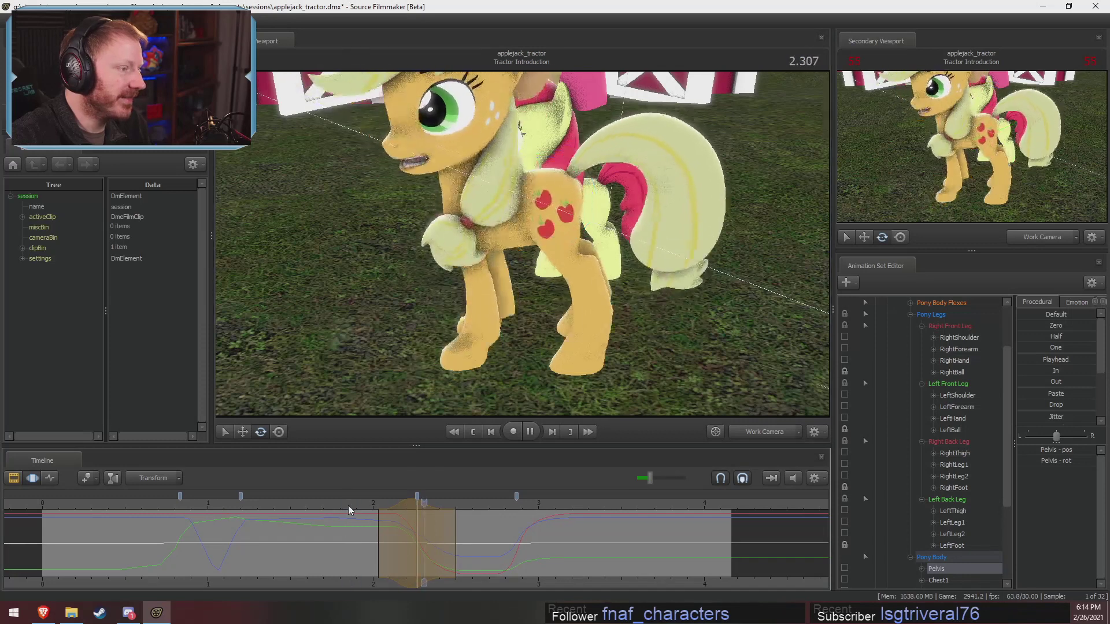
key("space")
left_click_drag(398, 505, 415, 511)
key("ctrl+z")
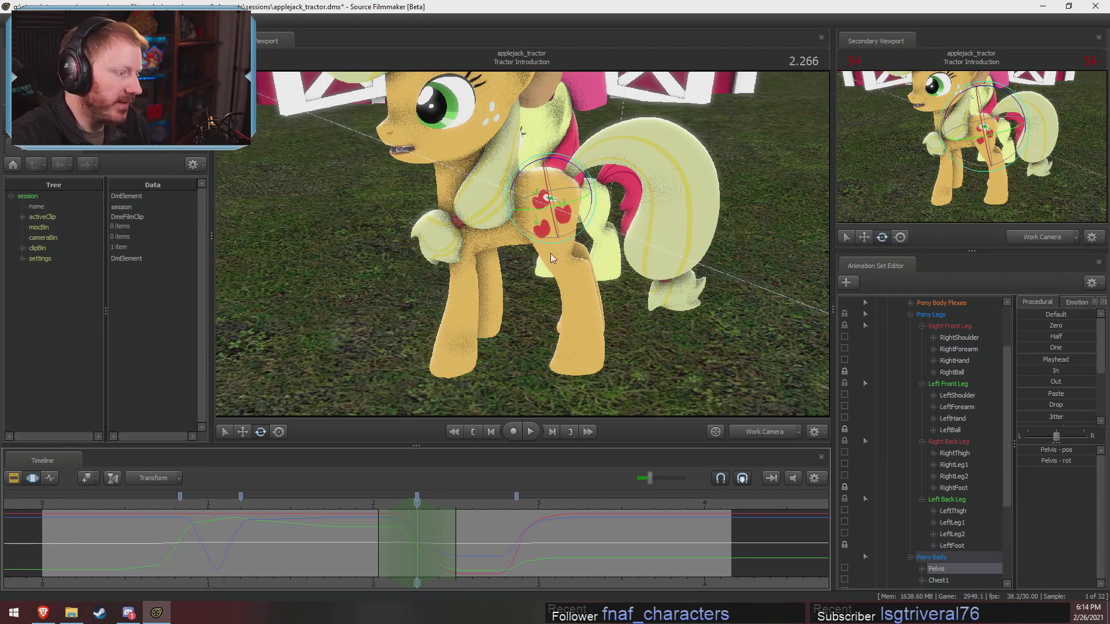
Rotate Applejack's Pelvis slightly and move it a little forward at about 2.27 seconds.
left_click_drag(581, 179, 583, 172)
key("w")
left_click_drag(529, 195, 515, 193)
Replay the new Pelvis motion from about 1.9 seconds through the Work Camera and the Main Camera.
left_click(356, 502)
key("space")
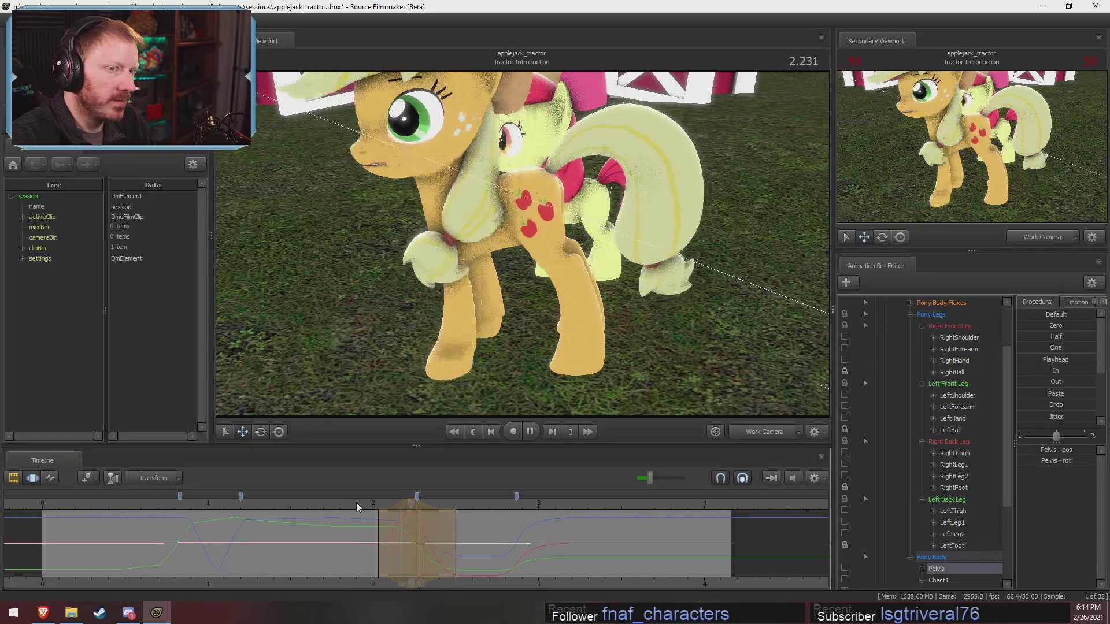
key("space")
left_click(762, 432)
left_click(358, 502)
key("space")
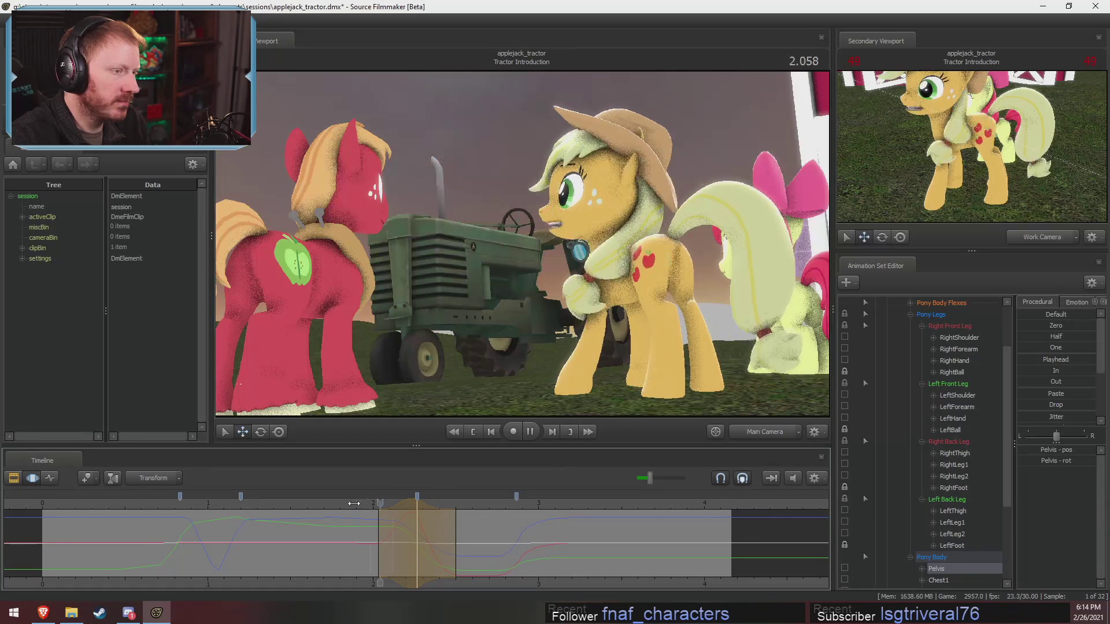
key("space")
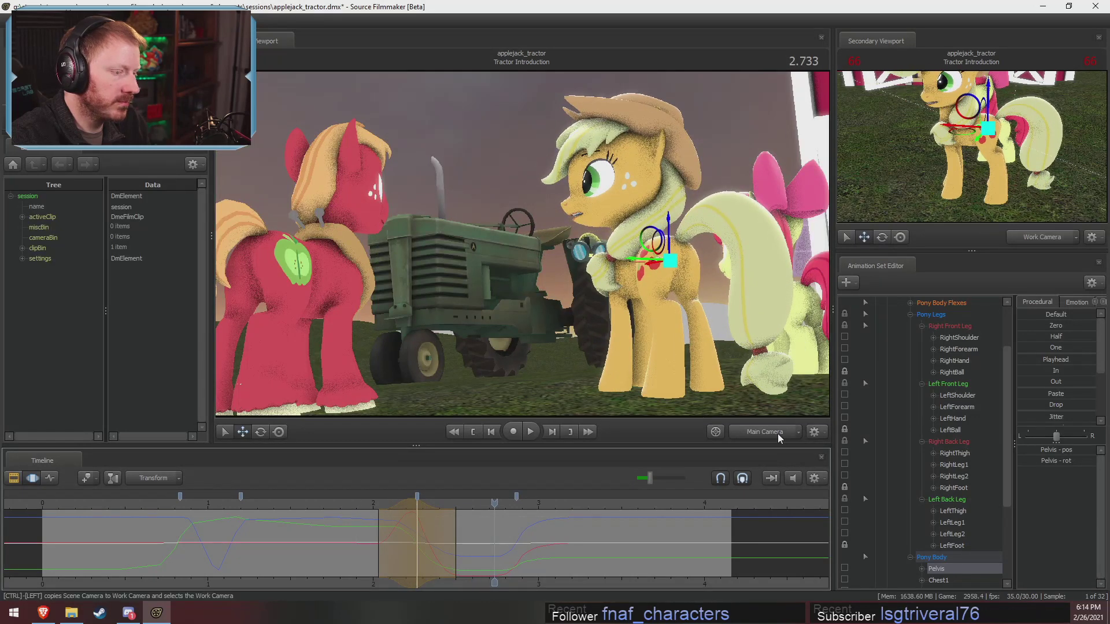
Shift the Pelvis change earlier to about 2.23 seconds and look over the shot sequence in the Clip Editor.
left_click(398, 497)
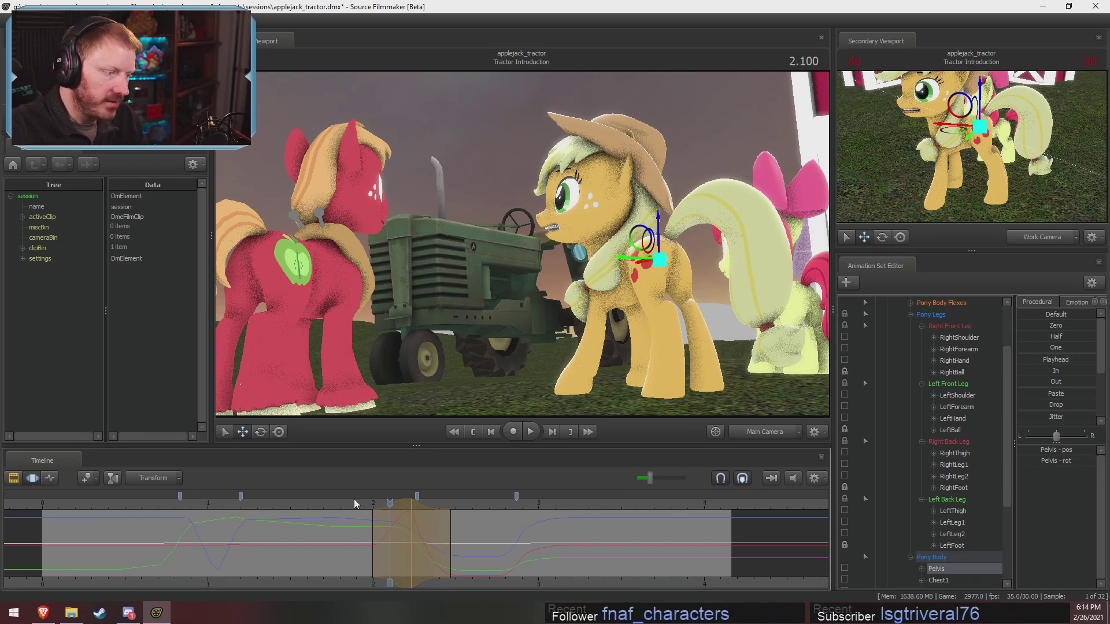
left_click_drag(379, 552, 451, 558)
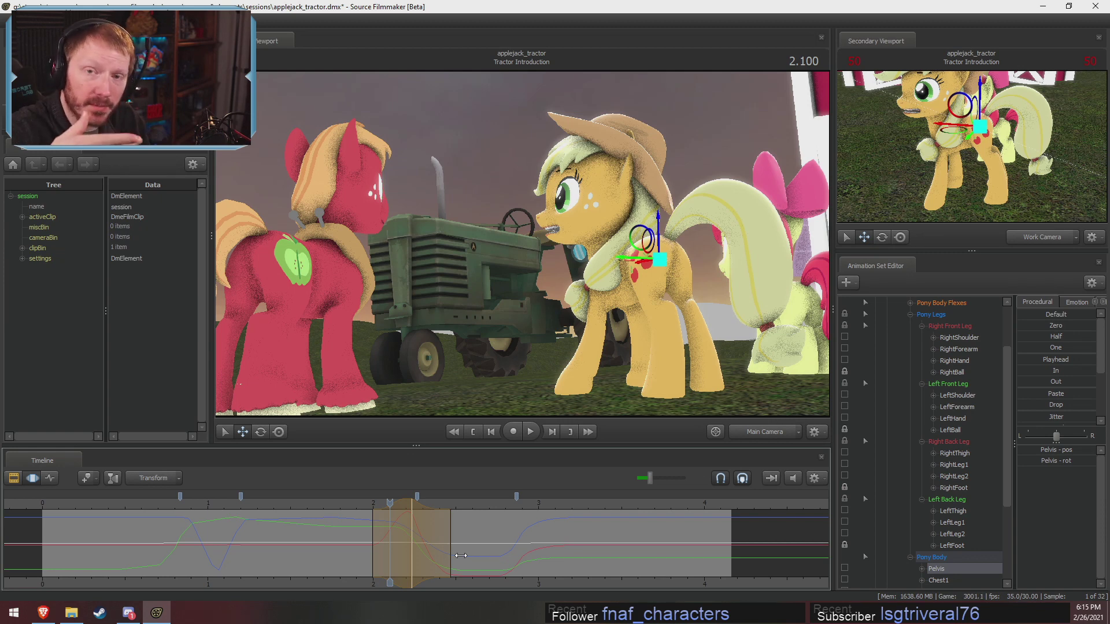
key("F2")
scroll(693, 555, "down", 4)
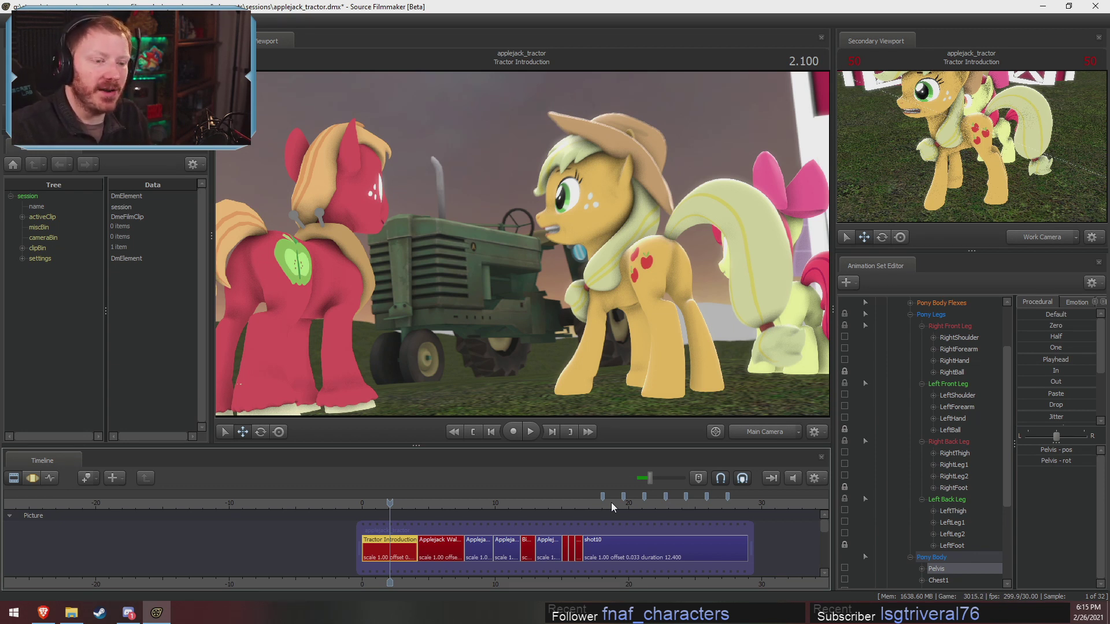
key("ctrl+F2")
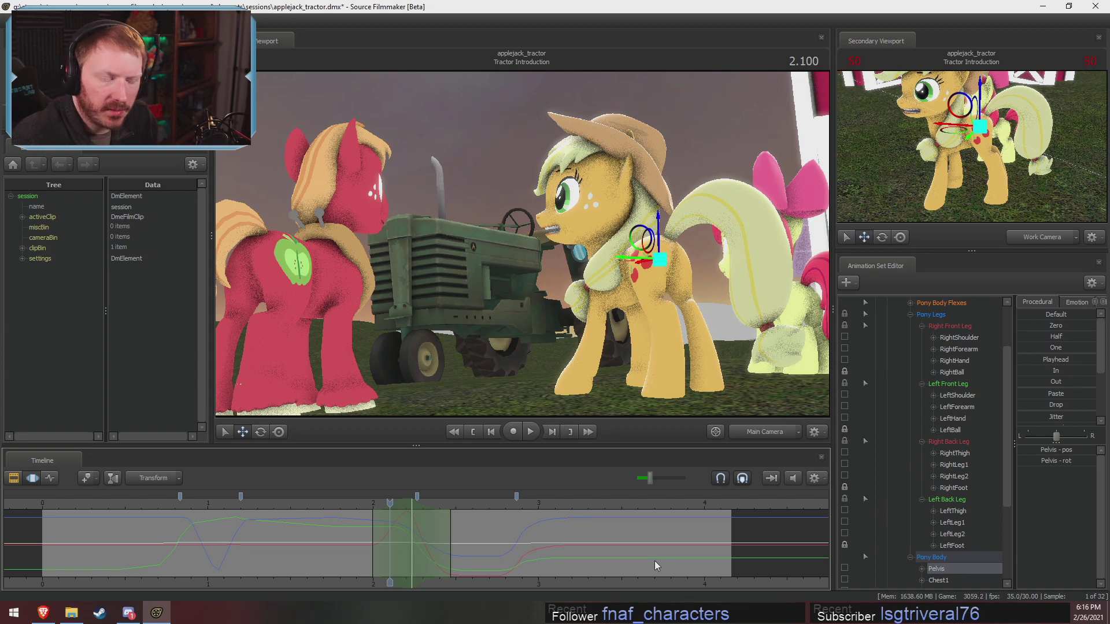
Copy the Main Camera view to the Work Camera and move it to face Applejack and Applebloom from the front.
left_click(752, 438, "ctrl")
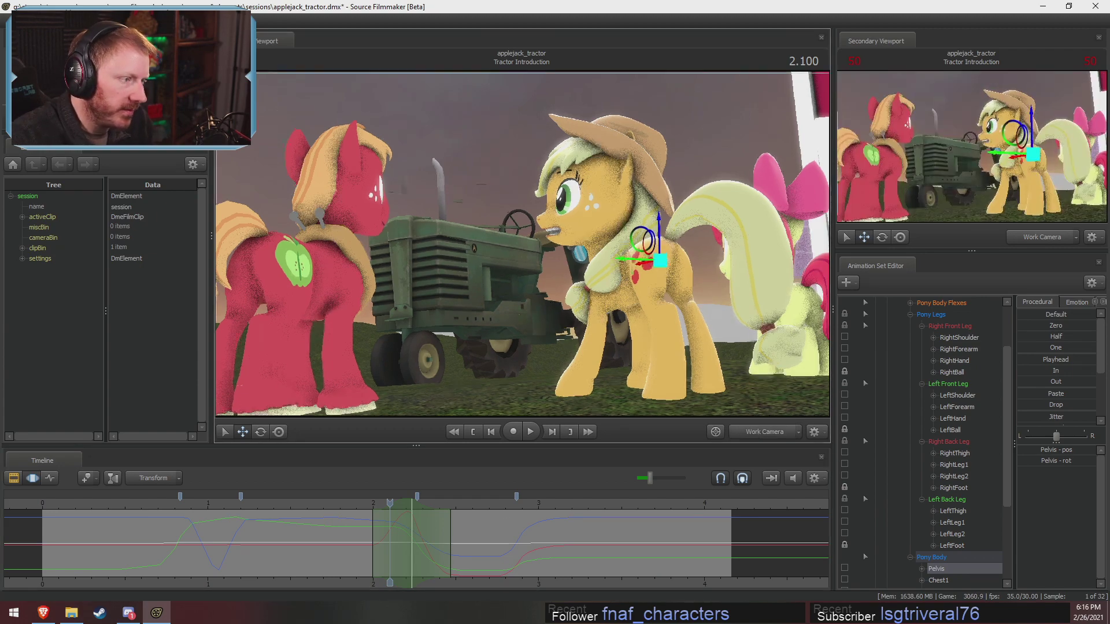
key("s")
left_click_drag(522, 243, 522, 244)
key("w")
key("s")
key("w")
key("a")
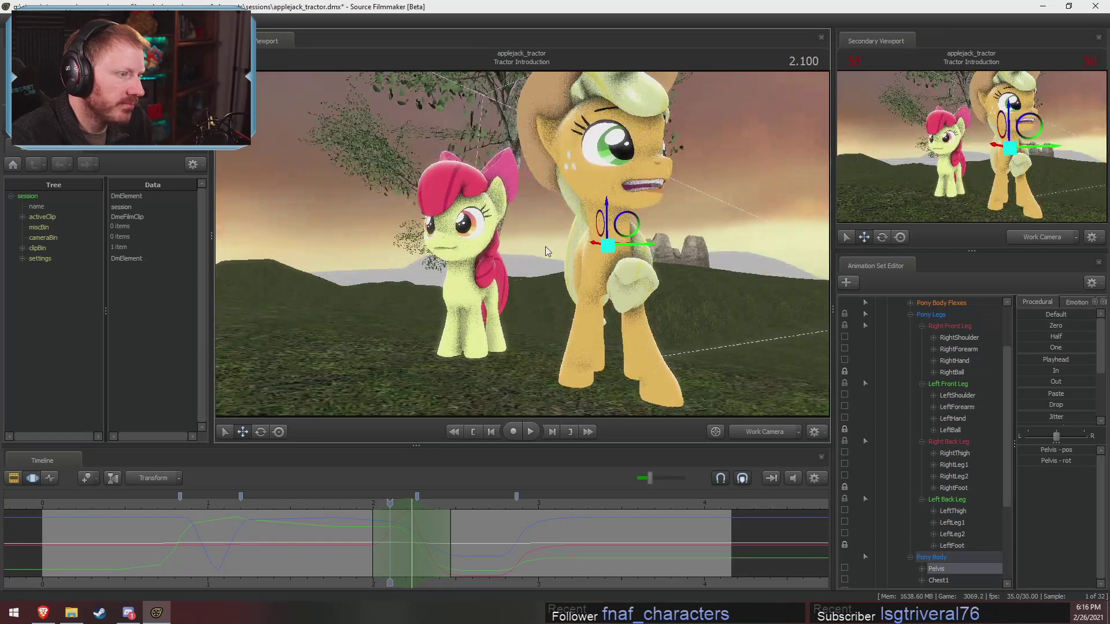
left_click_drag(679, 326, 778, 361, "alt")
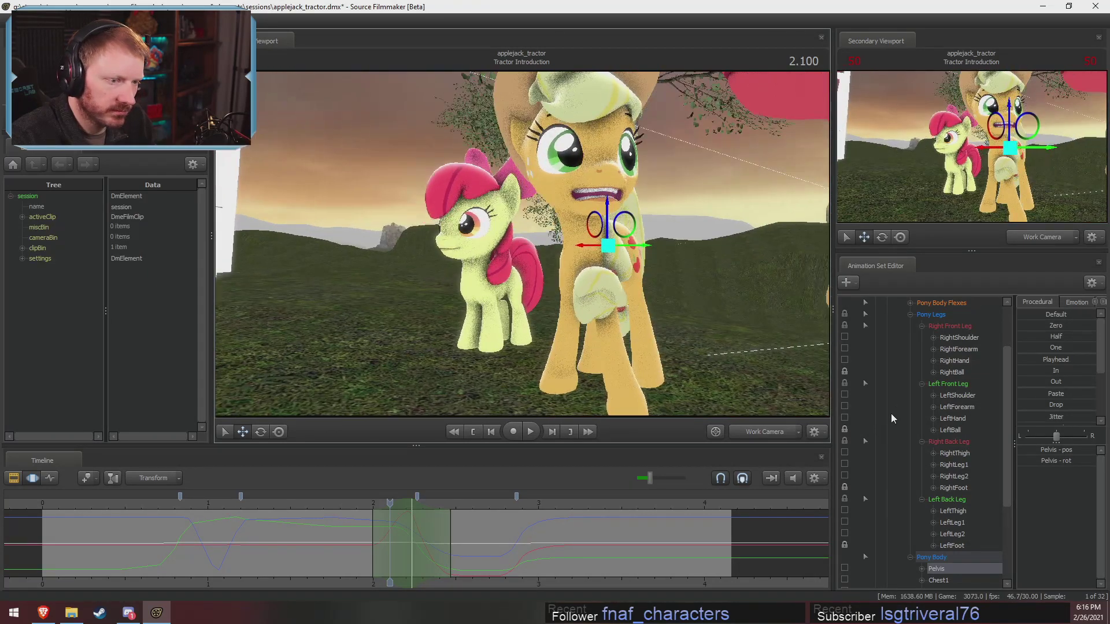
Collapse Applejack's leg and Pony groups and add a scale control to her Head transform.
left_click(922, 383)
left_click(921, 395)
left_click(921, 326)
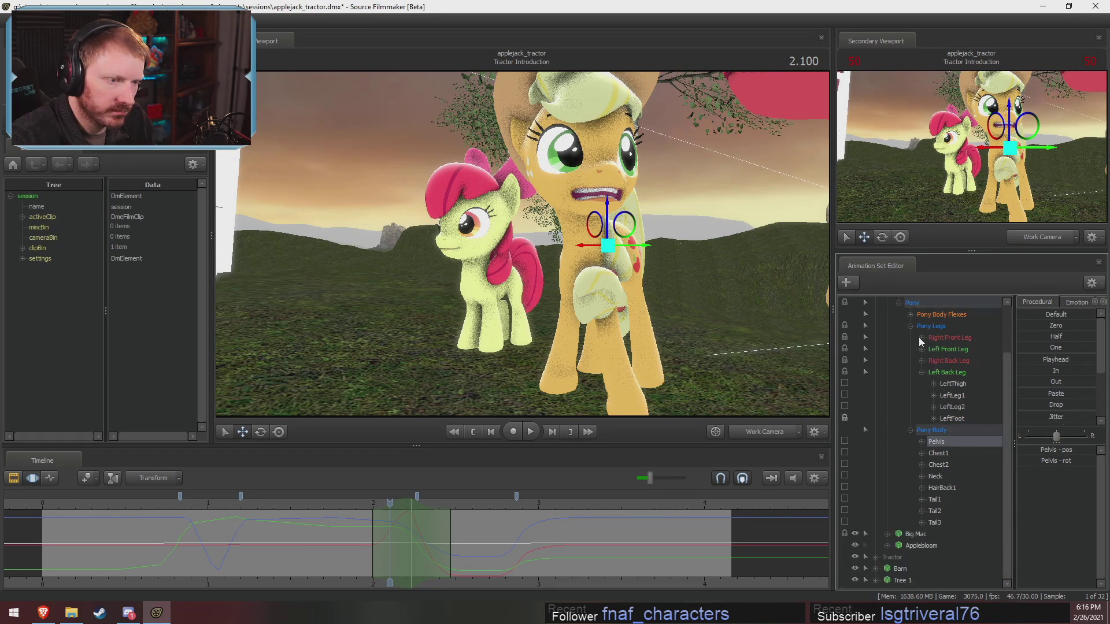
scroll(918, 341, "up", 2)
left_click(900, 361)
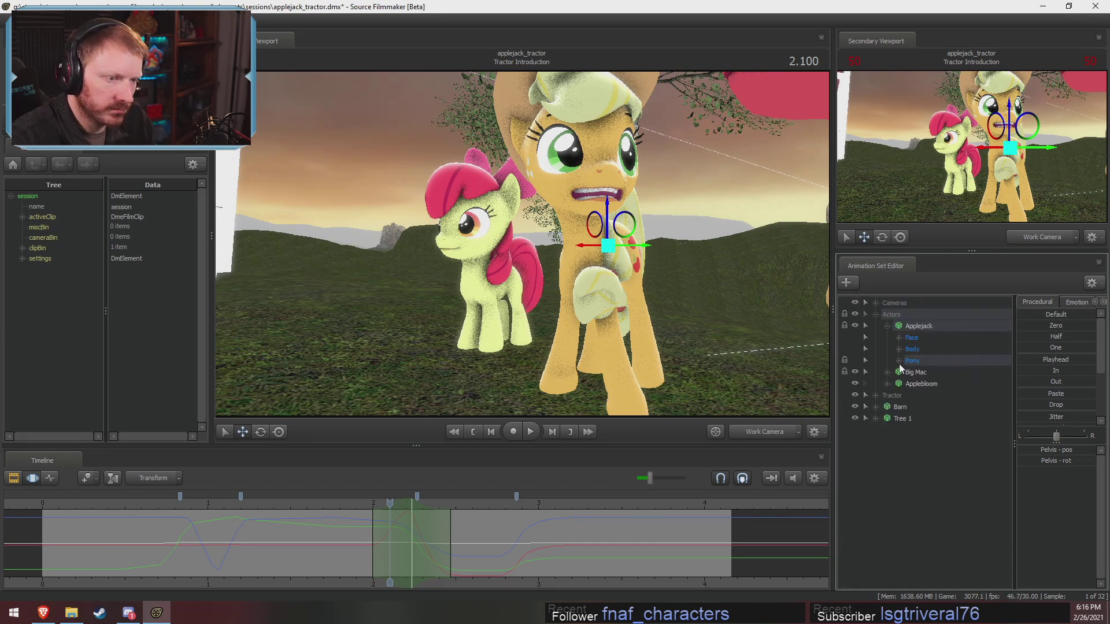
left_click(899, 350)
left_click(924, 371)
right_click(925, 371)
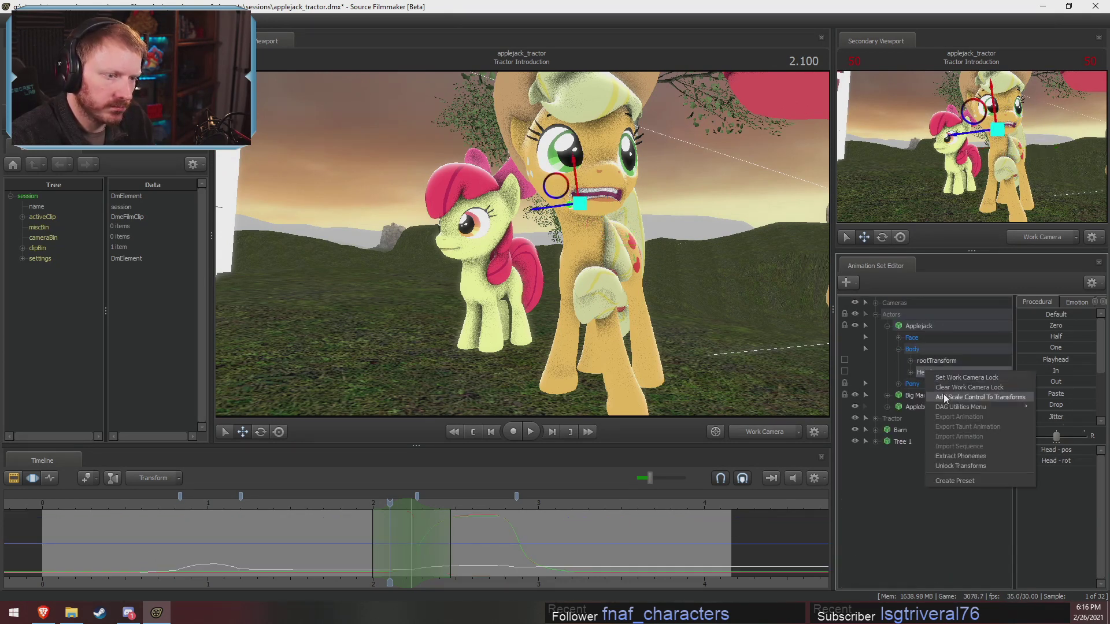
left_click(945, 398)
Add a scale control to Applebloom's Head transform.
left_click(888, 418)
left_click(899, 441)
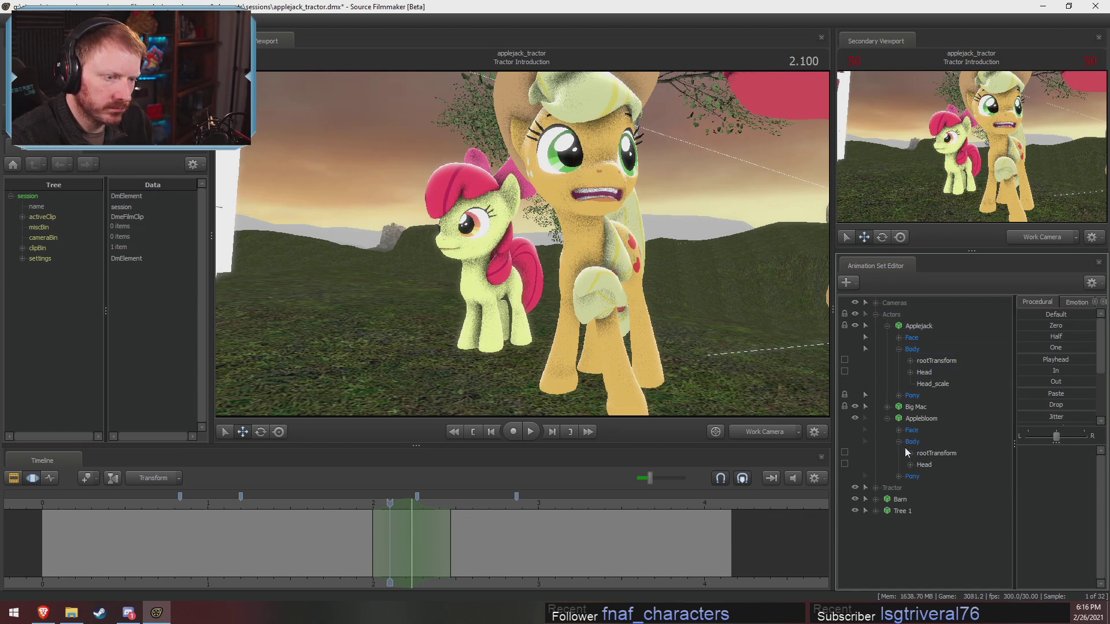
left_click(924, 464)
right_click(927, 463)
left_click(972, 487)
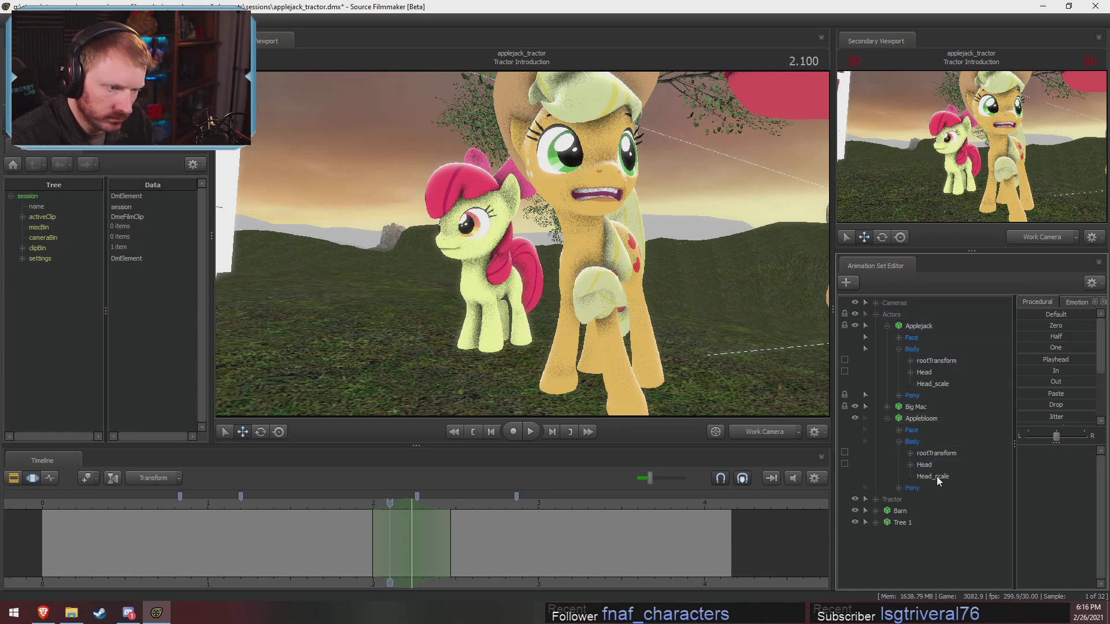
Lock Applebloom's rootTransform to Applejack's Neck.
left_click(925, 465)
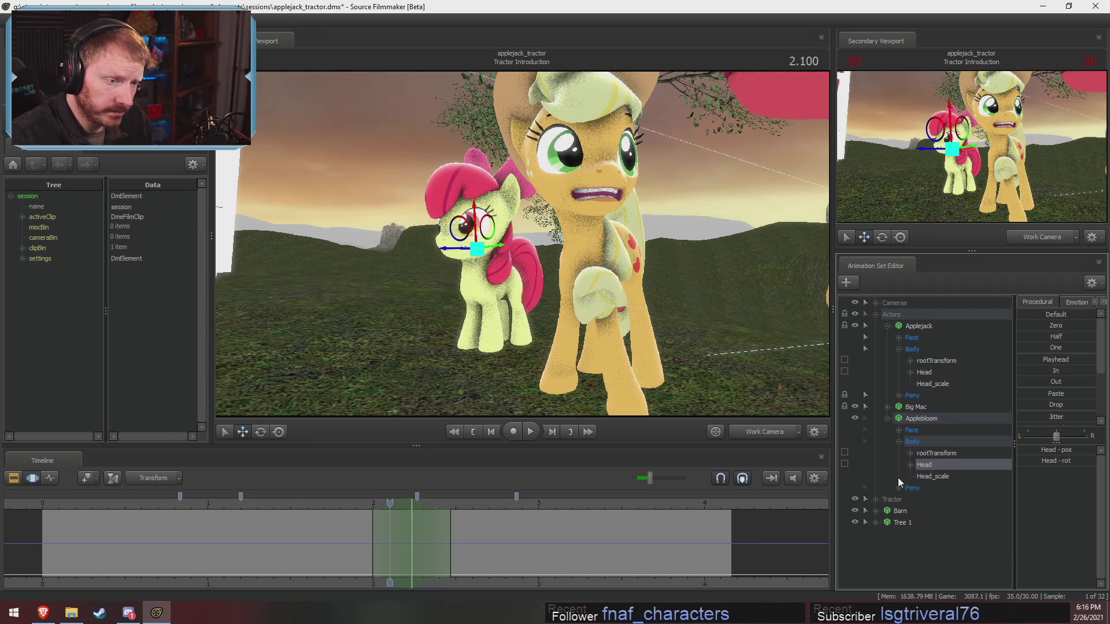
left_click(898, 395)
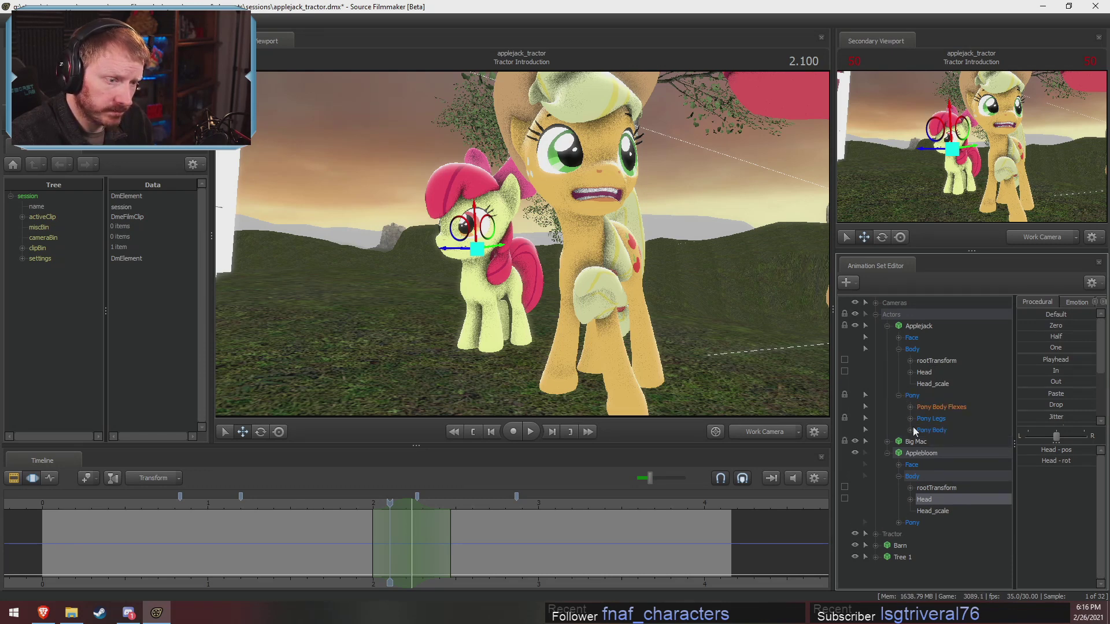
left_click(911, 430)
scroll(936, 460, "down", 1)
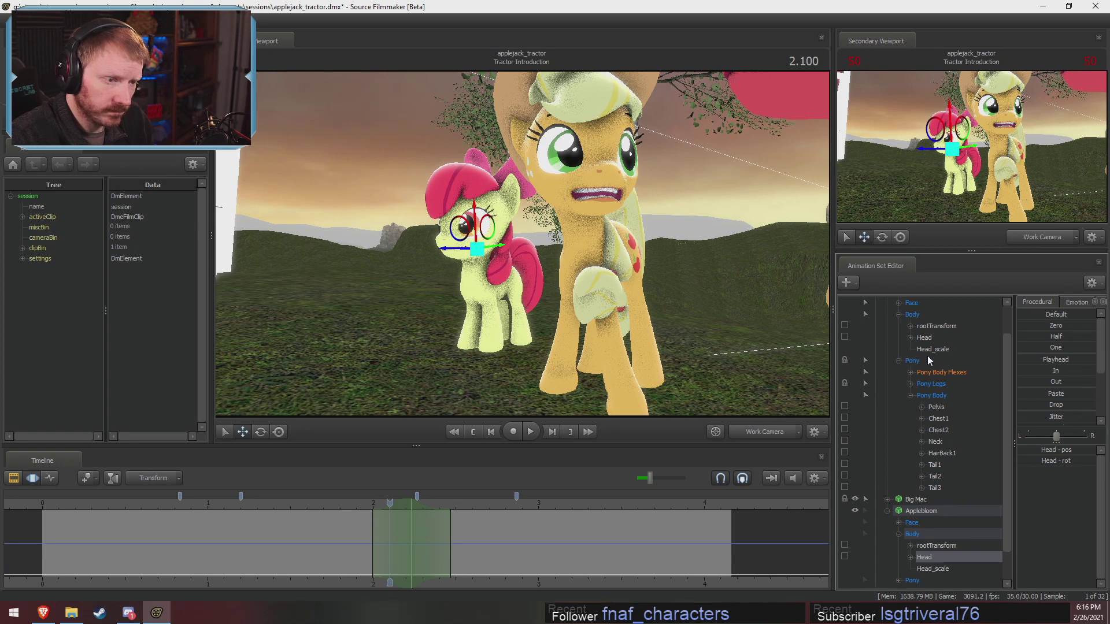
scroll(927, 434, "down", 1)
left_click_drag(928, 511, 952, 513)
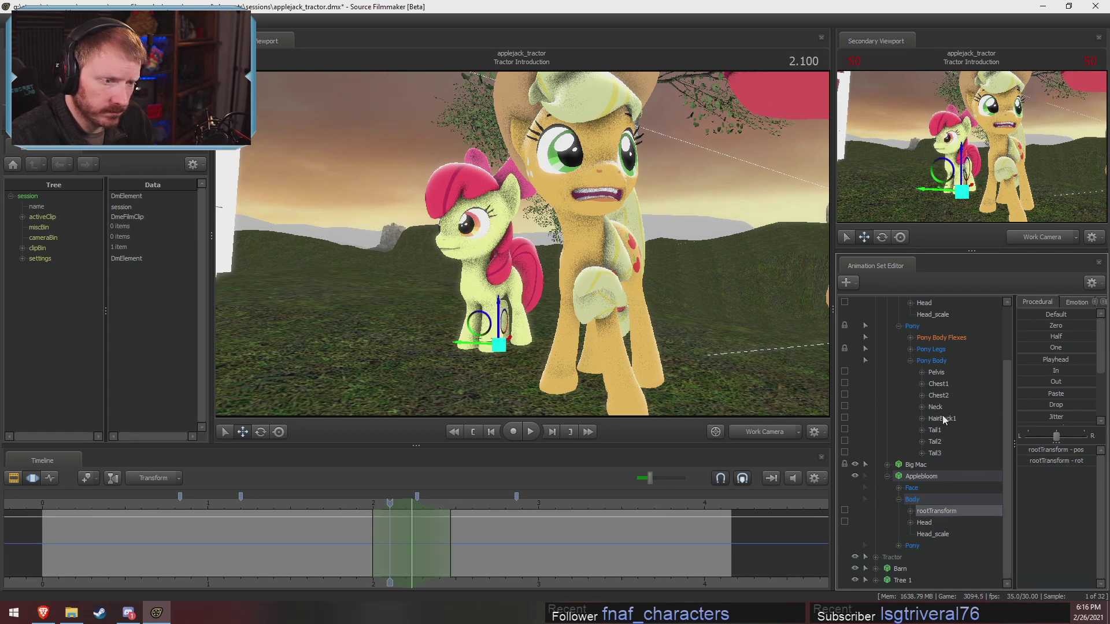
left_click(935, 407)
scroll(944, 422, "up", 1)
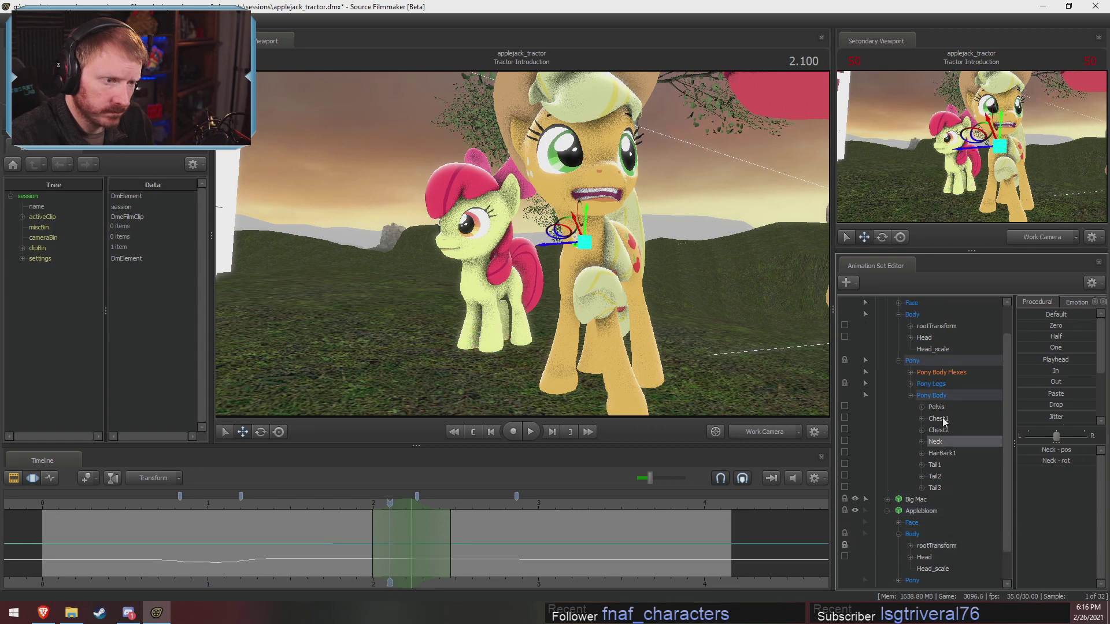
Lock Applebloom's Head to Applejack's Head.
left_click(928, 339)
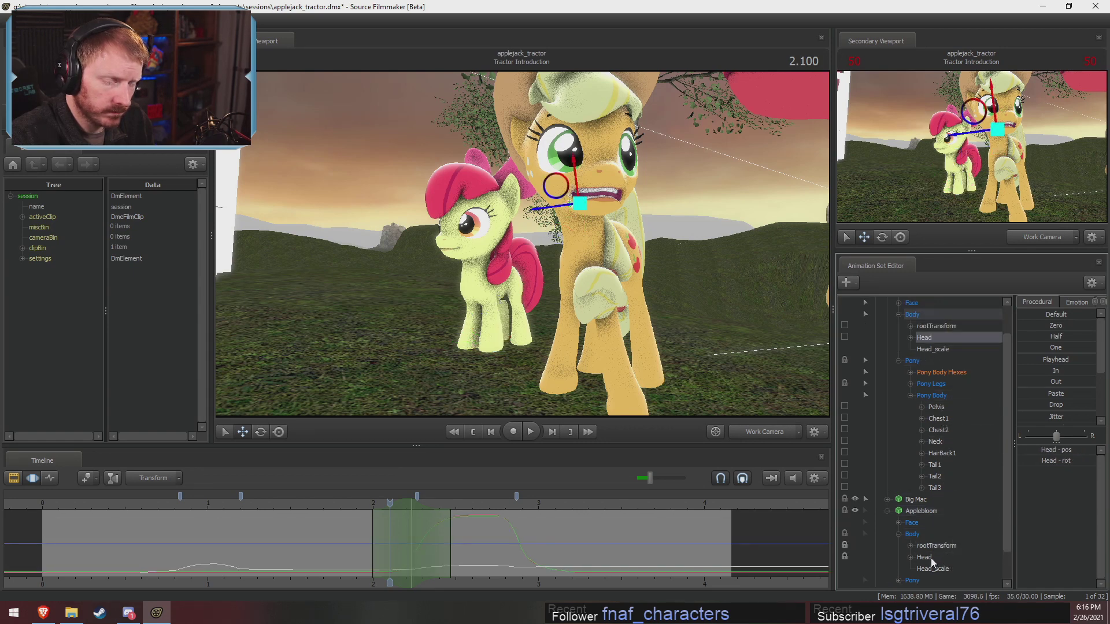
left_click(930, 557)
left_click(945, 544, "ctrl")
left_click(938, 557)
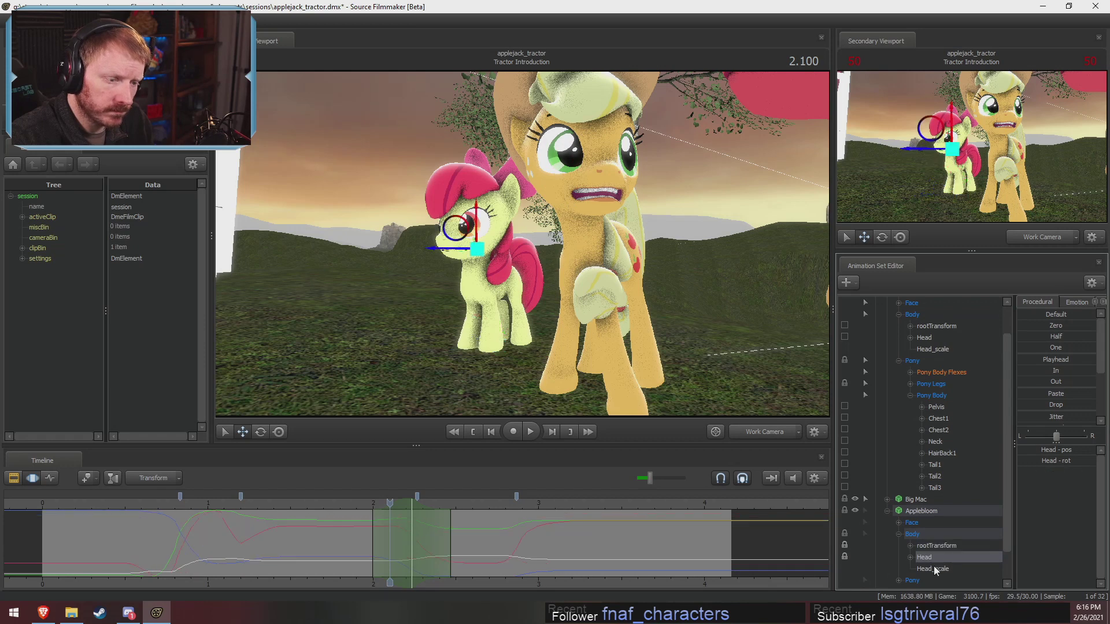
Set Applebloom's Head_scale to 1 with the shot's entire time range selected.
left_click(940, 570)
double_click(1051, 451)
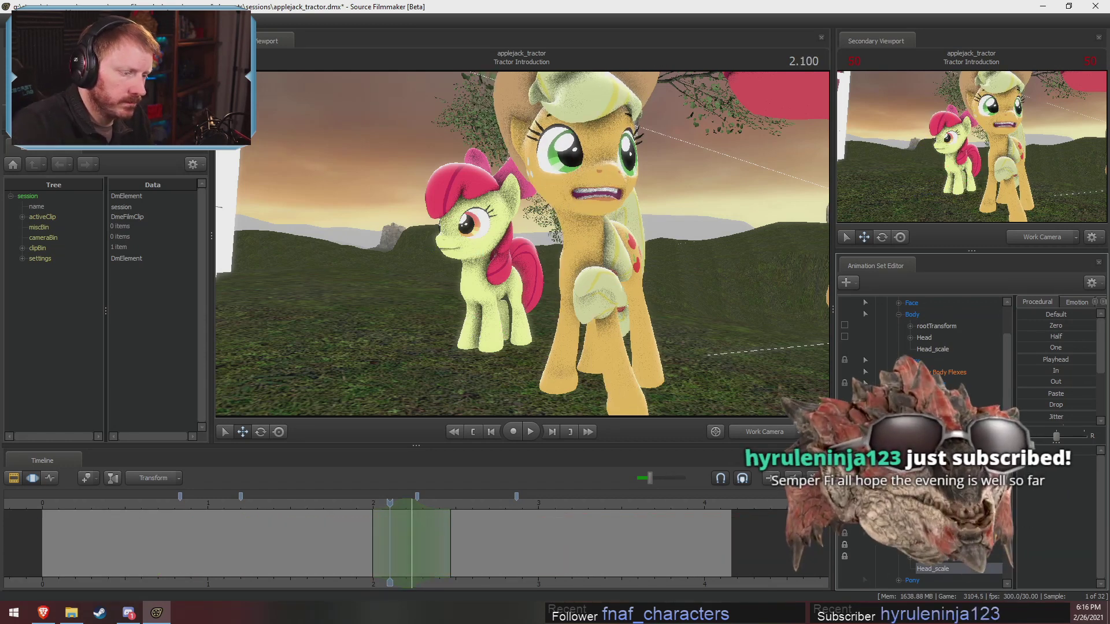
left_click(664, 492)
key("ctrl+a")
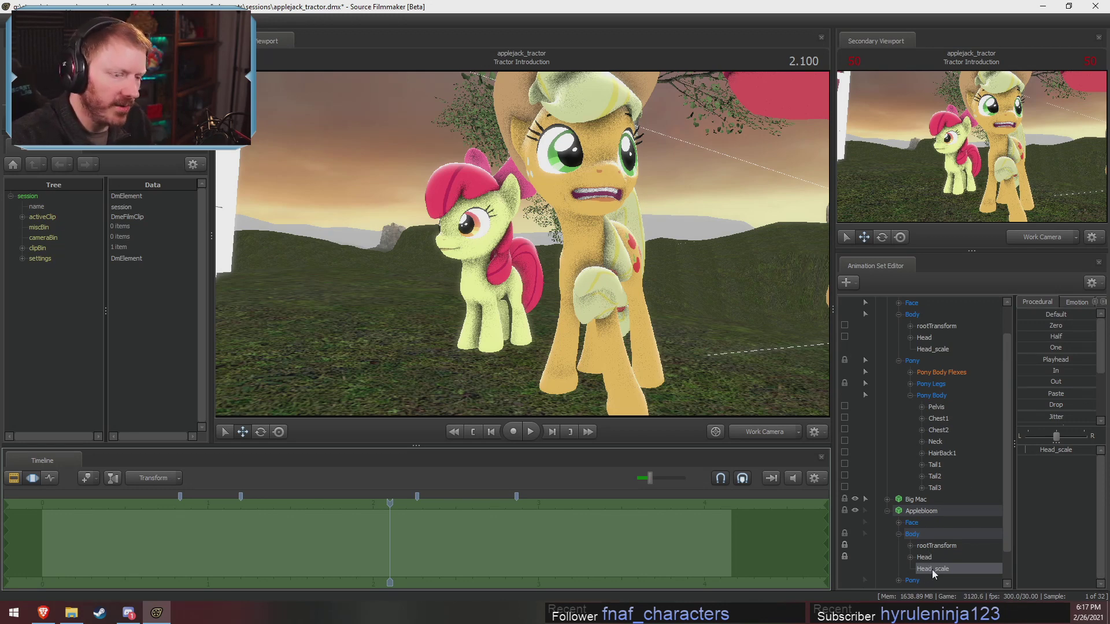
left_click(1044, 453)
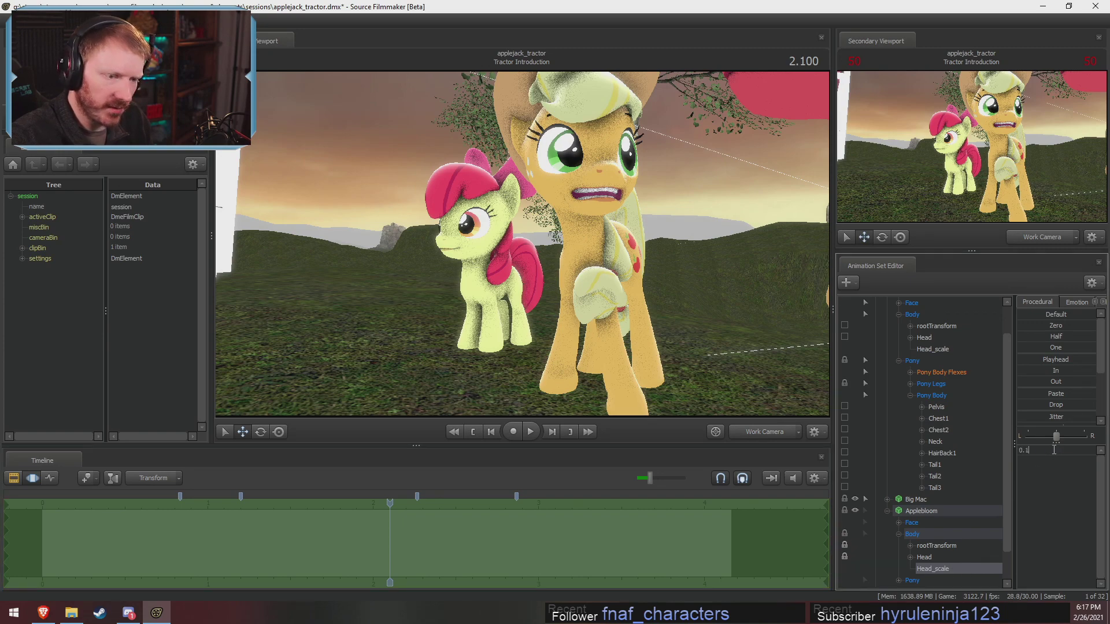
type("1")
key("Return")
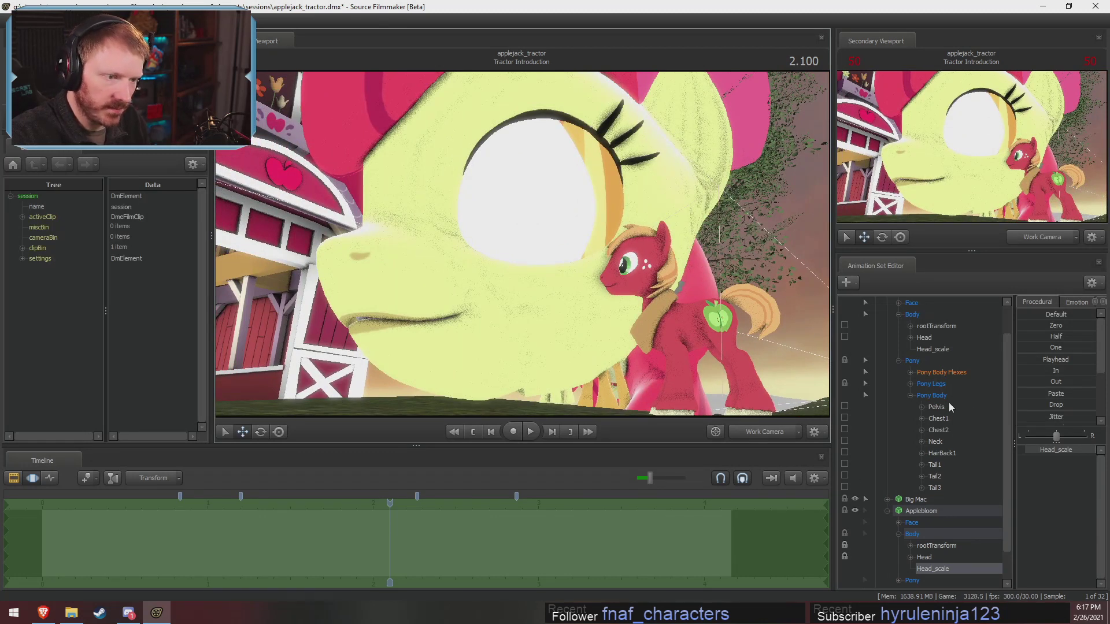
Reduce Applejack's Head_scale to a value near zero across the entire time range.
left_click(931, 348)
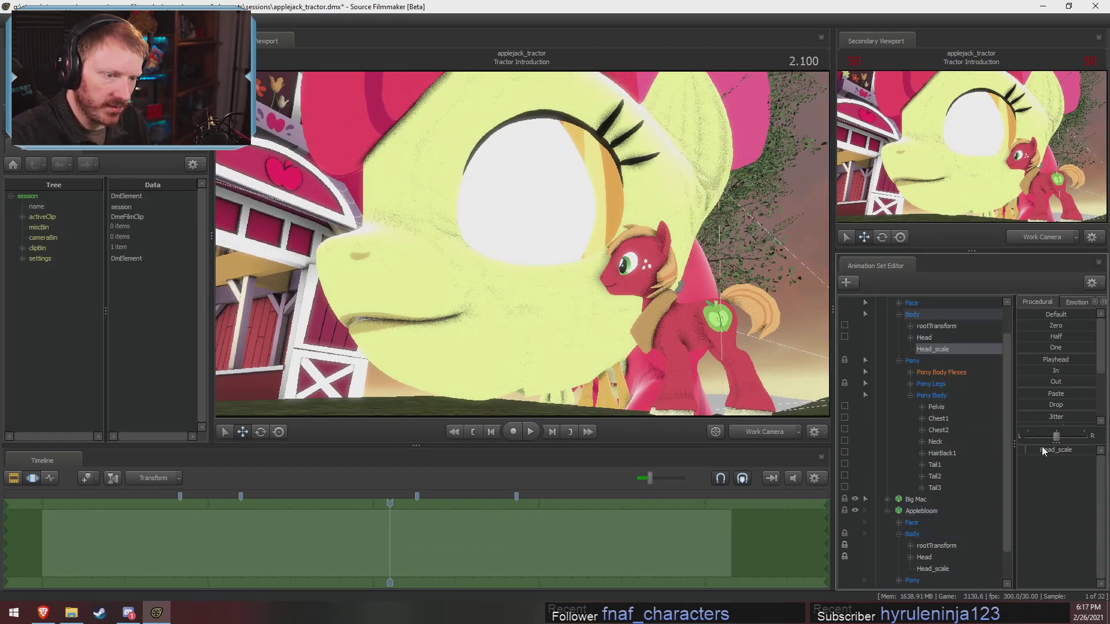
left_click(1041, 446)
type("0.")
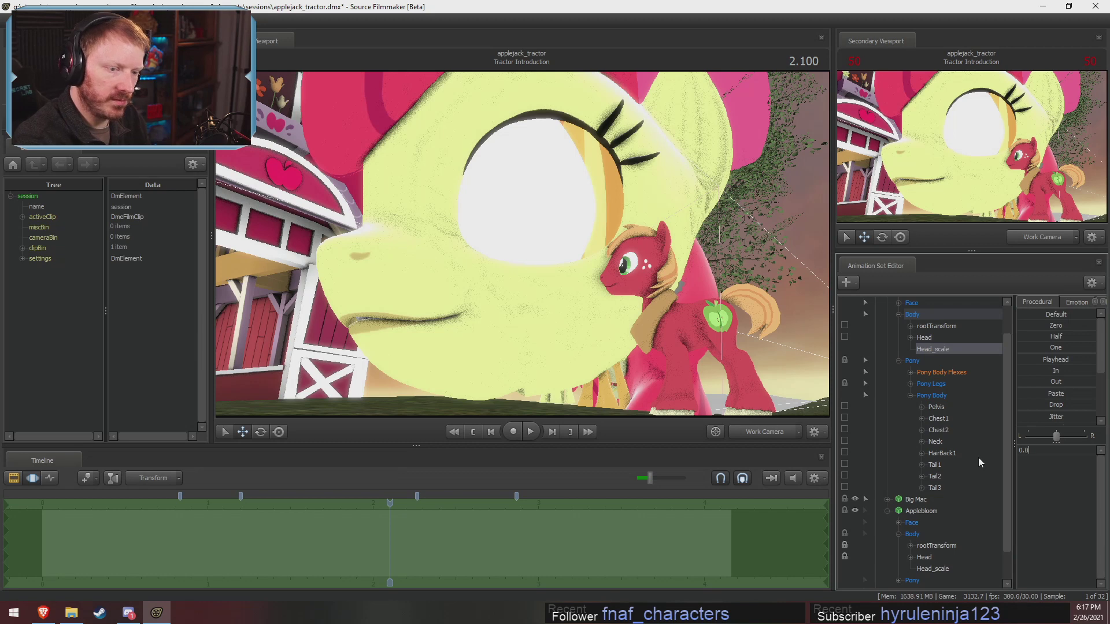
key("Return")
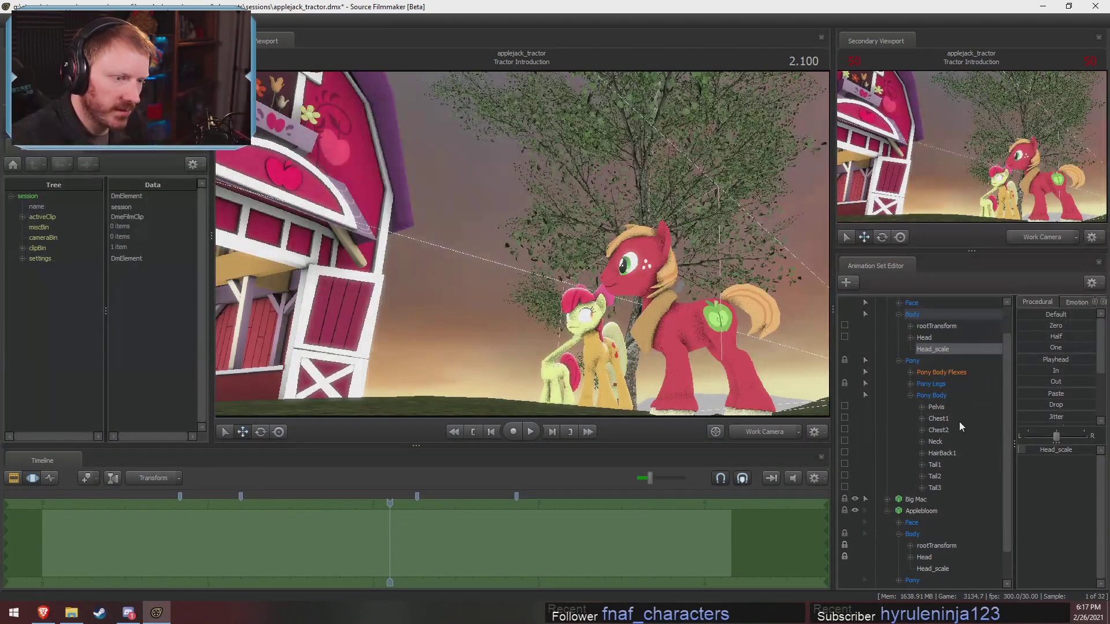
Zero Applebloom's rootTransform and Head transforms over the selected time range.
left_click(929, 338)
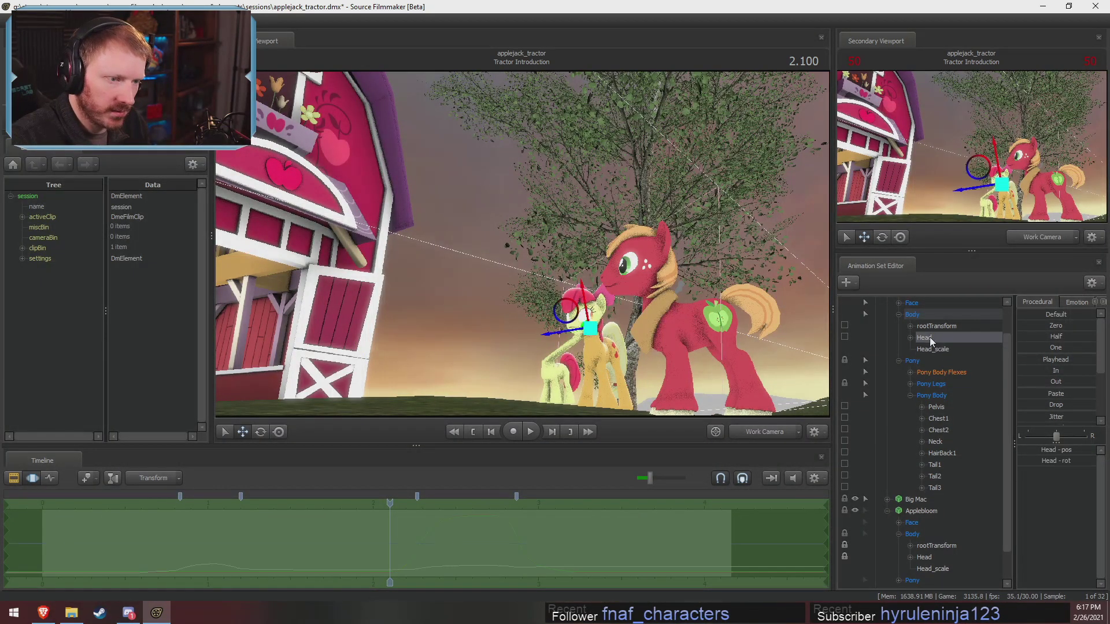
left_click(929, 546)
left_click(923, 558, "ctrl")
left_click(1029, 326)
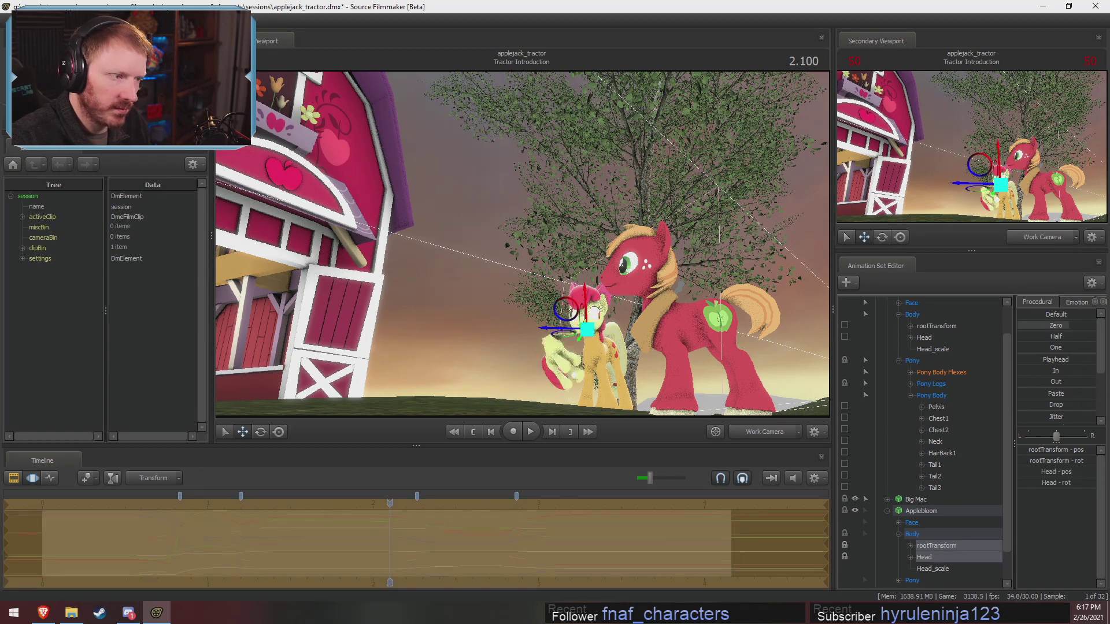
Add a scale control to Applebloom's rootTransform and set rootTransform_scale to 0.1.
left_click(931, 568, "ctrl")
right_click(954, 546)
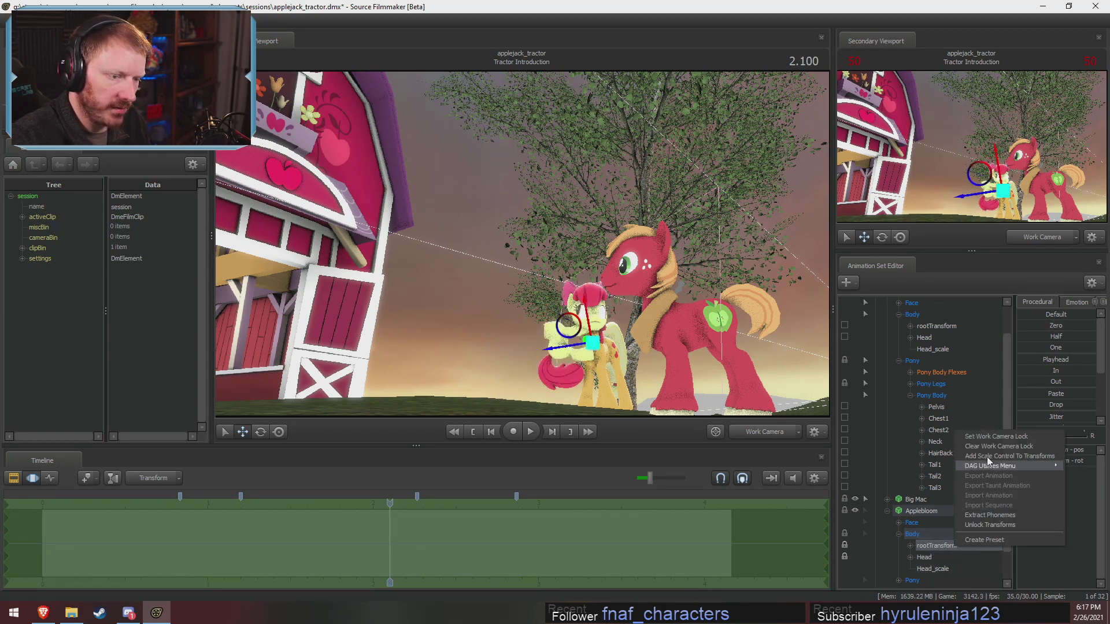
left_click(986, 457)
left_click(944, 579)
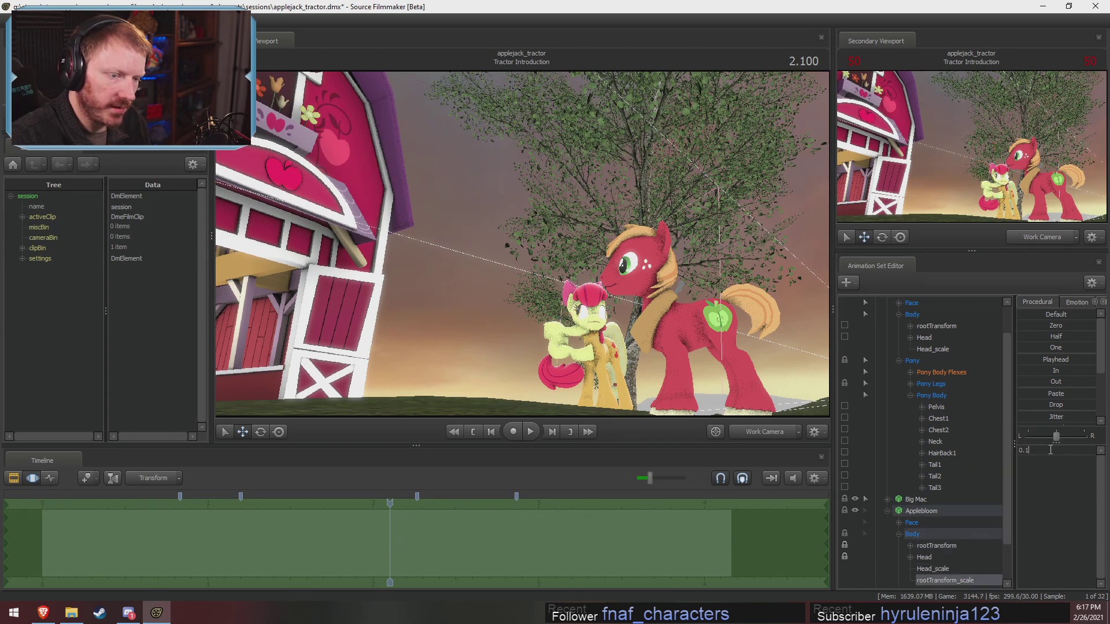
key("Return")
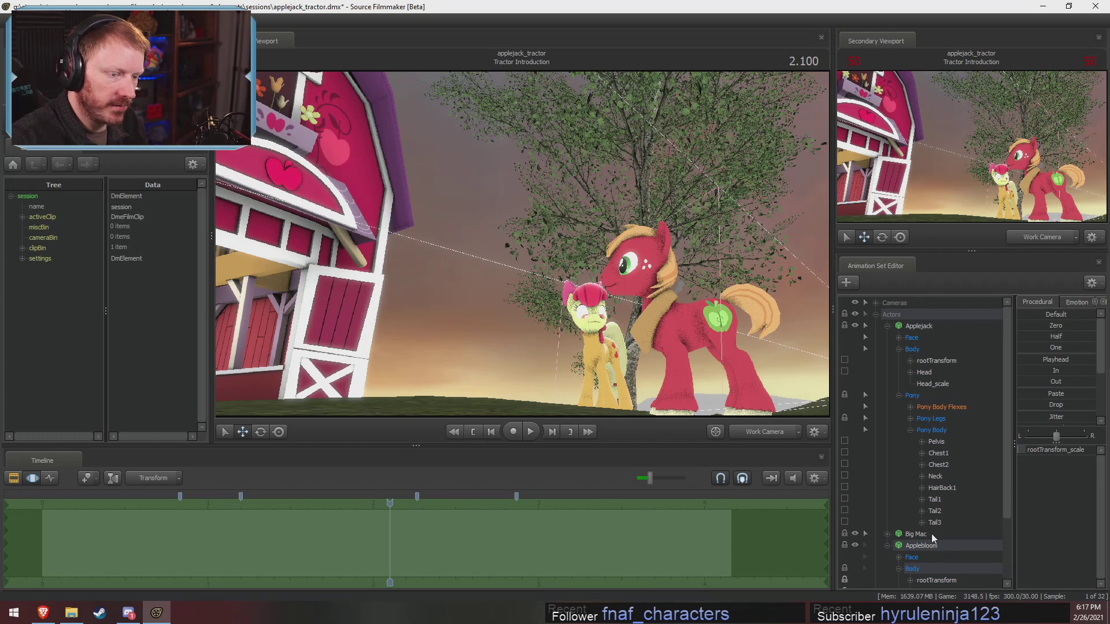
Copy the animation of Applejack's Face over the shot and paste it onto Applebloom's Face.
scroll(928, 523, "down", 2)
scroll(946, 352, "up", 3)
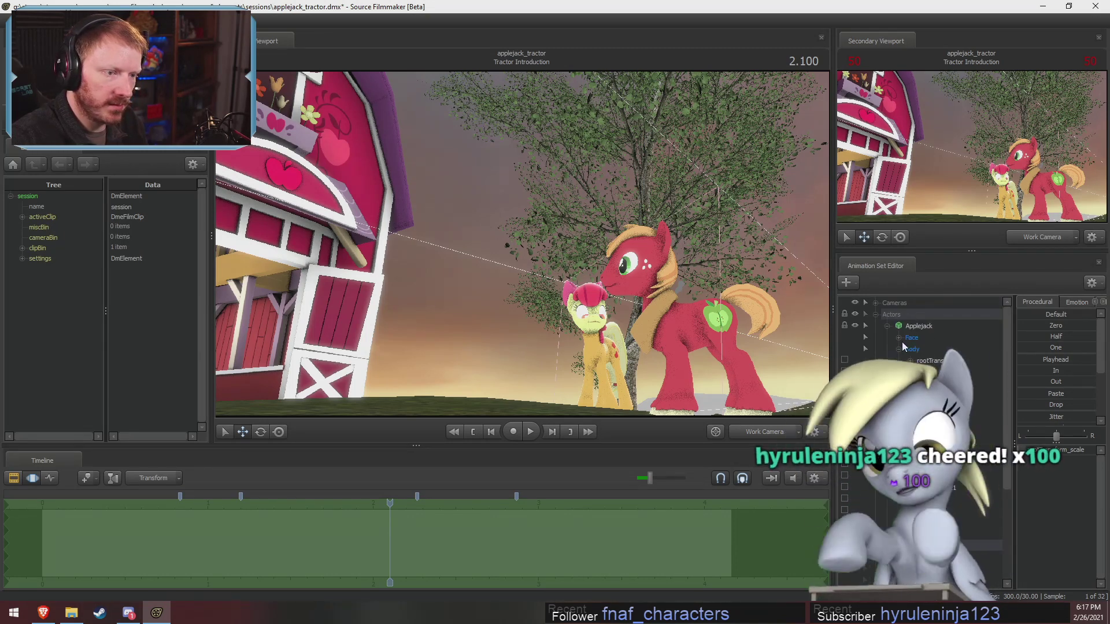
left_click(910, 338)
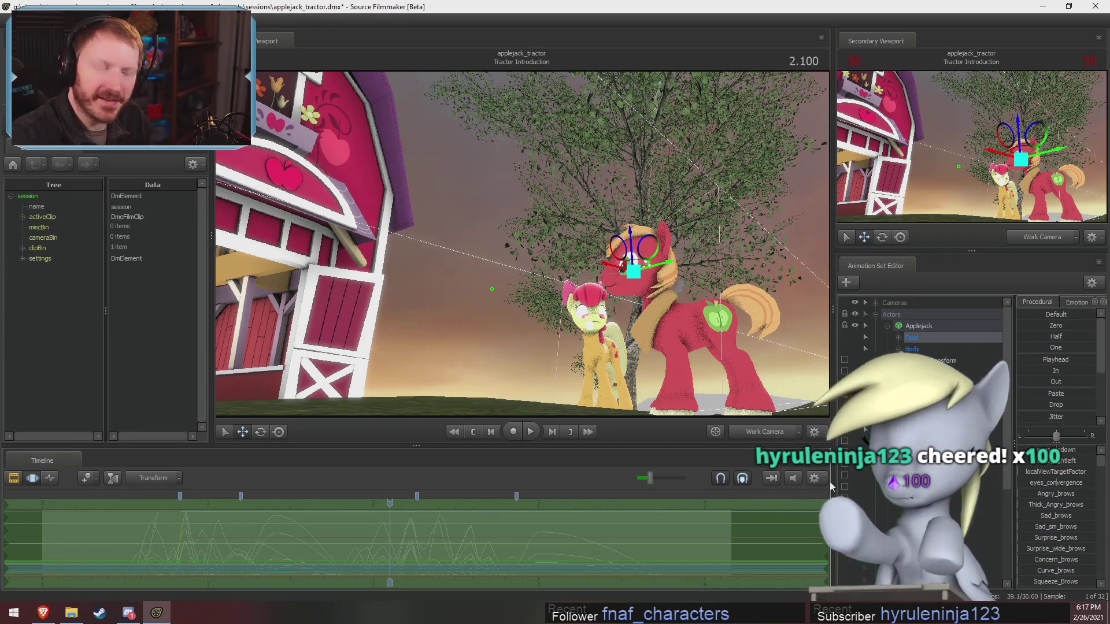
scroll(924, 496, "down", 2)
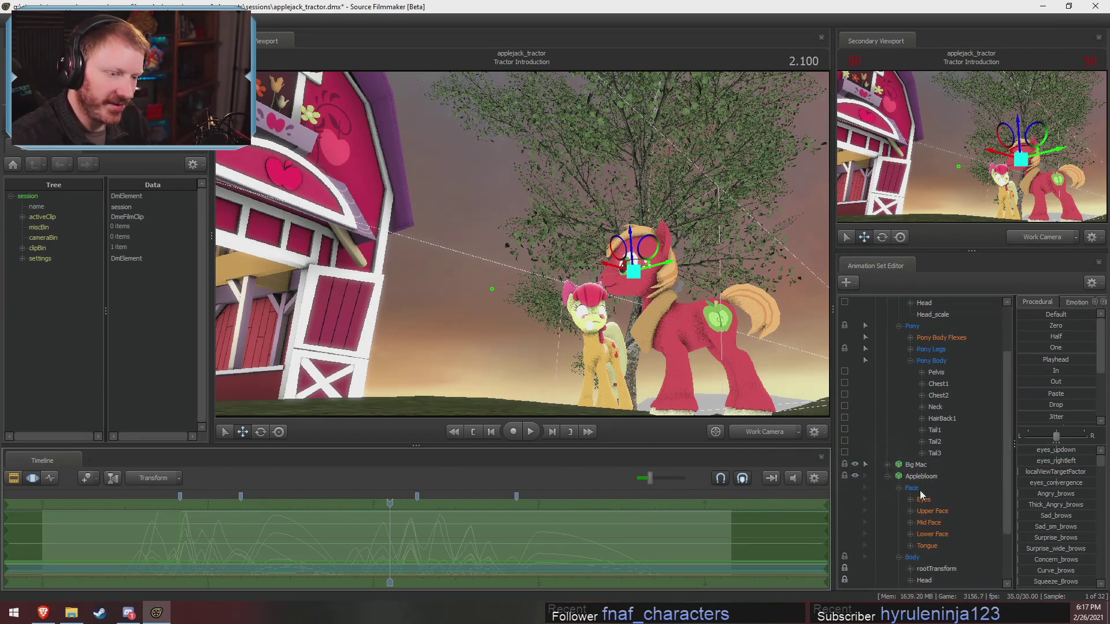
left_click(922, 476)
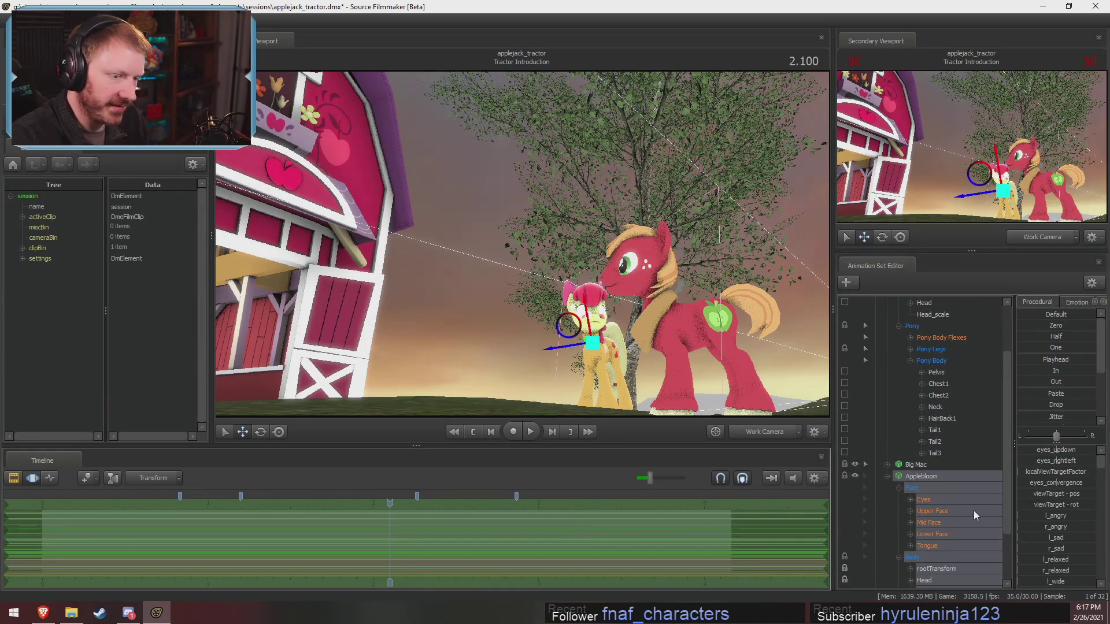
left_click(927, 490)
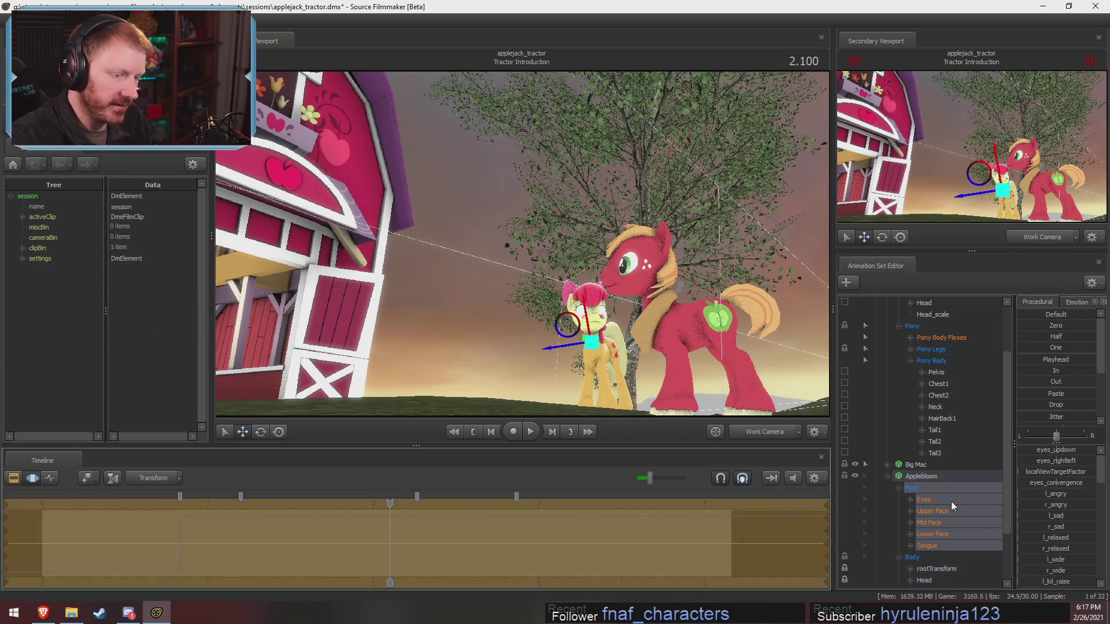
Shift the viewTarget found under Applebloom's Eyes sideways in the viewport.
left_click(911, 499)
left_click(943, 557)
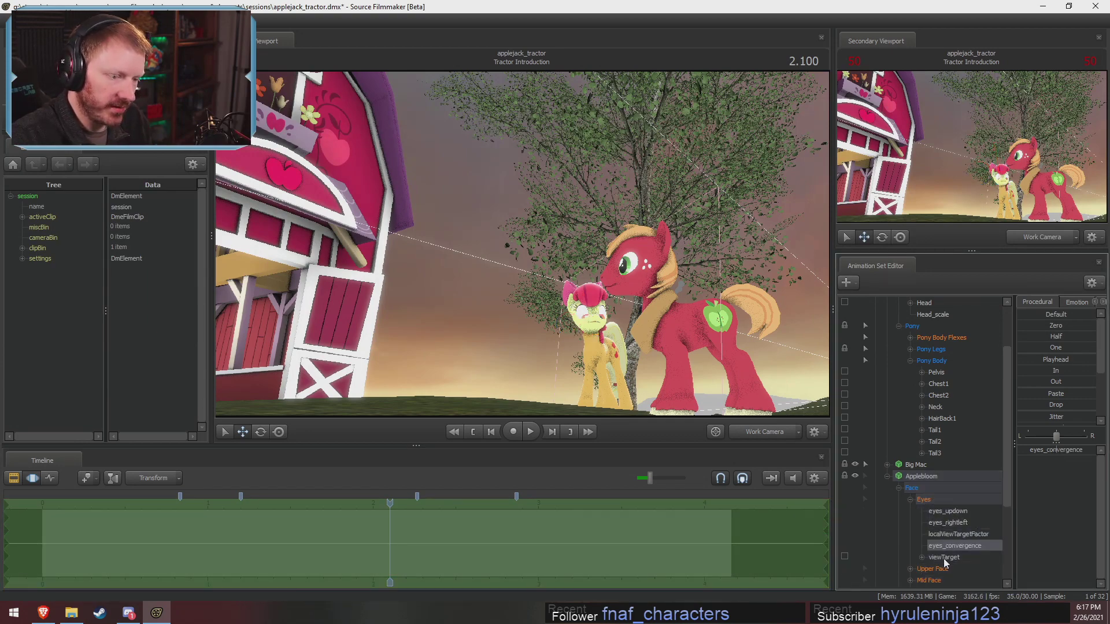
left_click_drag(715, 410, 489, 292)
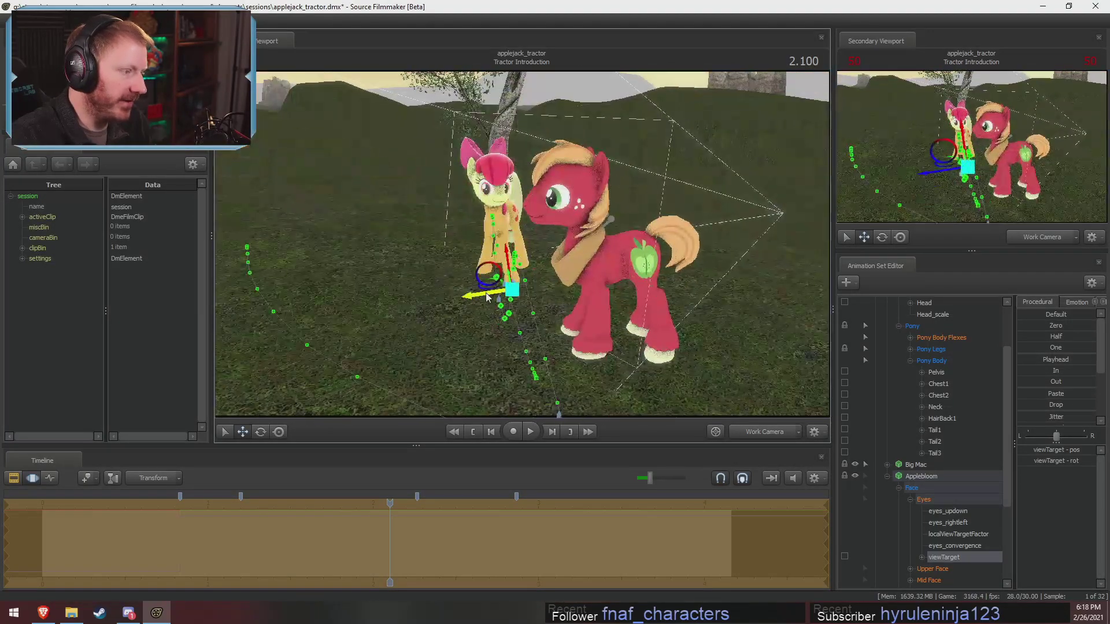
scroll(937, 503, "up", 2)
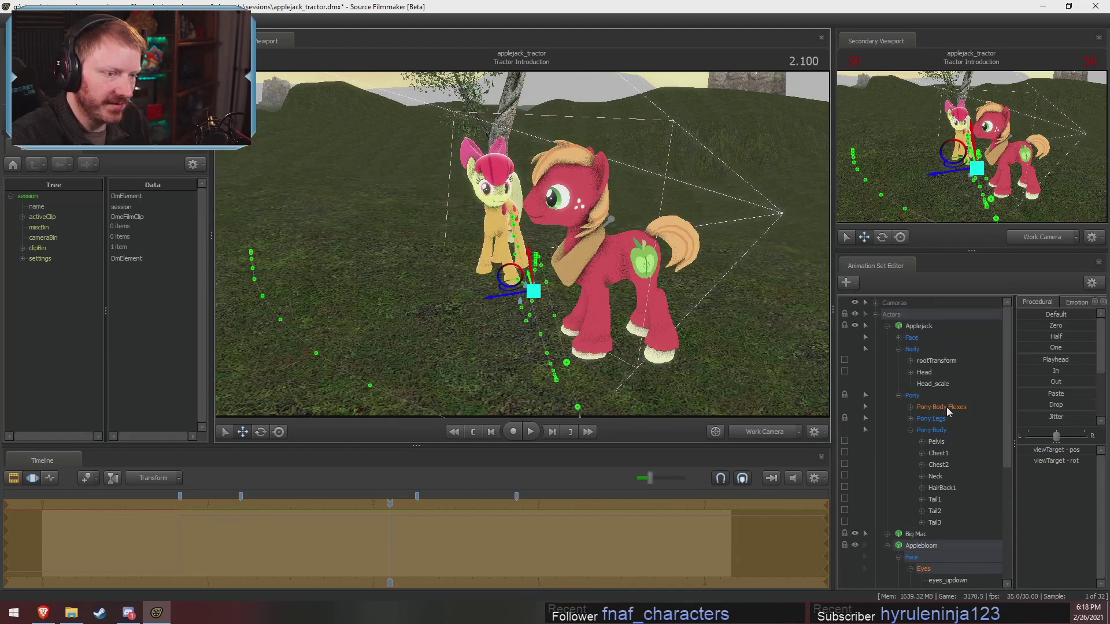
Locate the viewTarget under Applejack's Eyes and examine its position and motion against Applebloom's.
left_click(899, 337)
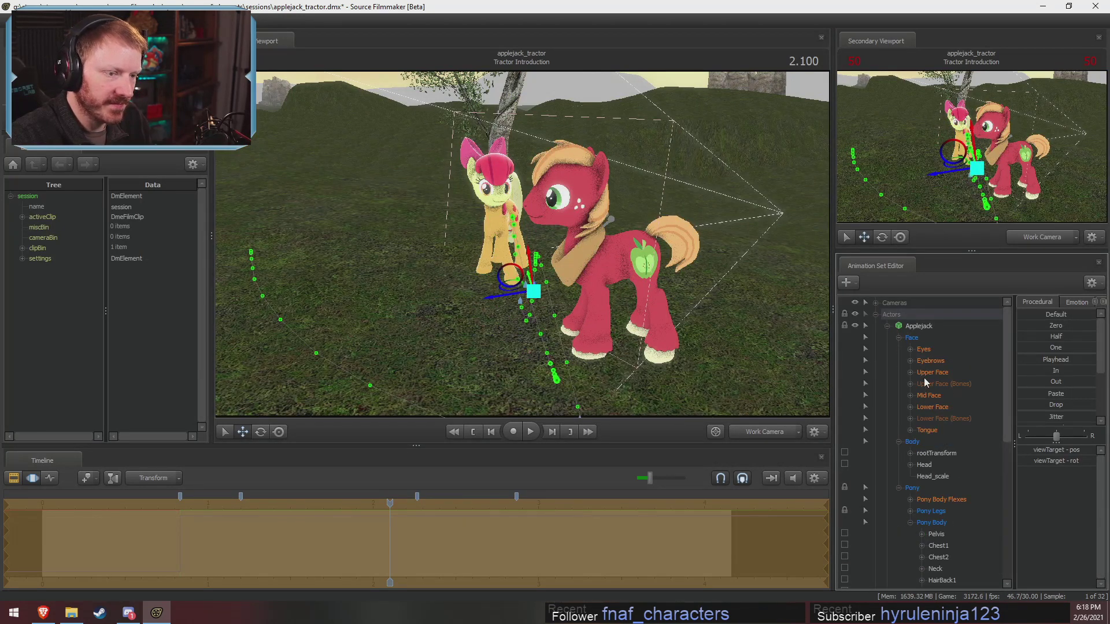
left_click(911, 361)
left_click(911, 361)
left_click(911, 349)
left_click(944, 407)
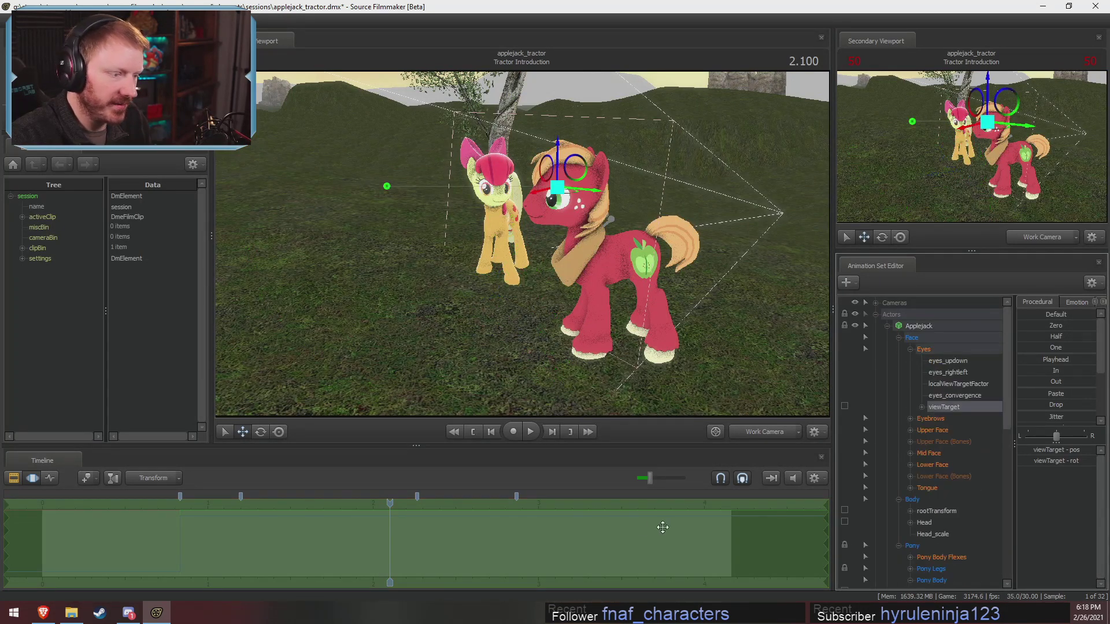
scroll(888, 526, "down", 7)
Move Applebloom's viewTarget out beyond Big Mac so Applebloom's eyes look in Big Mac's direction.
left_click(944, 533)
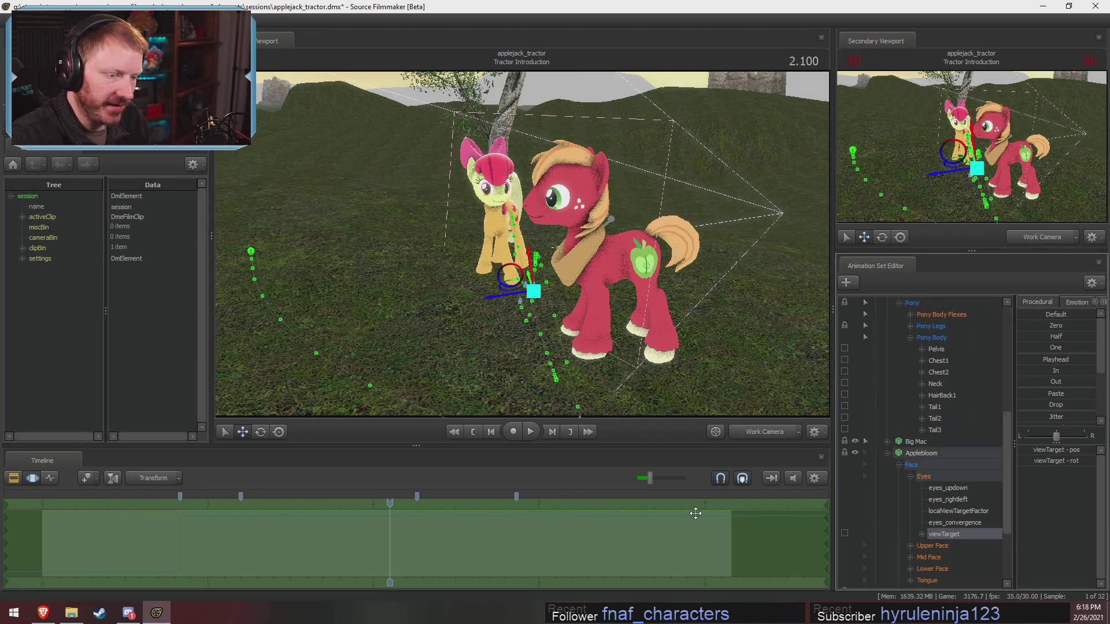
left_click_drag(588, 318, 682, 315, "alt")
left_click_drag(489, 186, 827, 174)
left_click_drag(752, 197, 679, 242, "alt")
left_click_drag(678, 242, 347, 185, "alt")
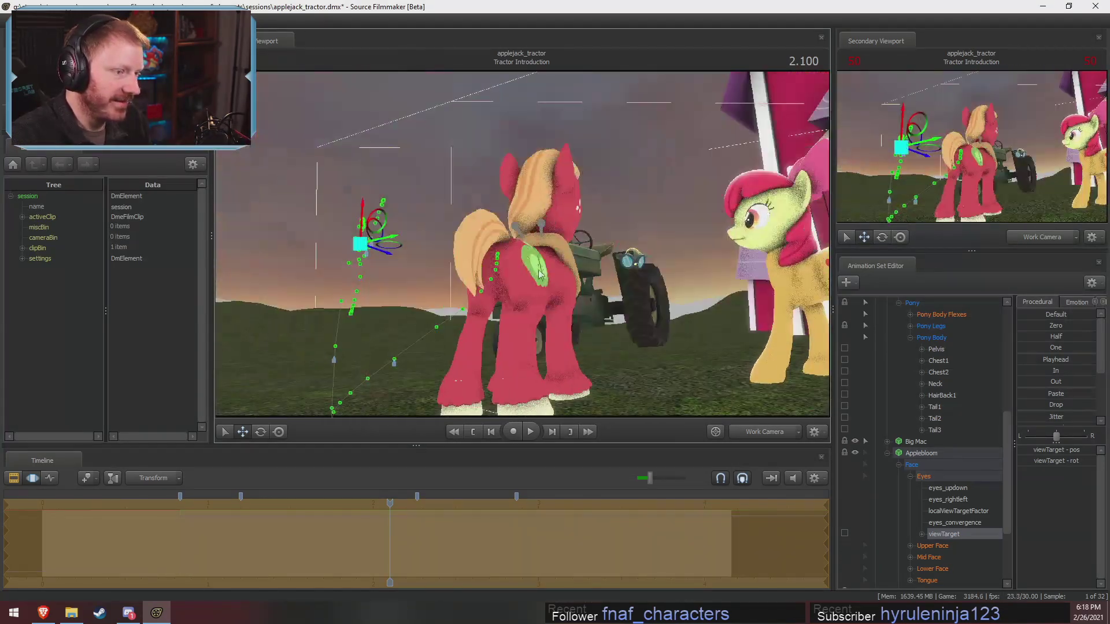
Play the Tractor Introduction shot from near its start through the Main Camera.
left_click(764, 432)
left_click(14, 479)
left_click(65, 507)
key("space")
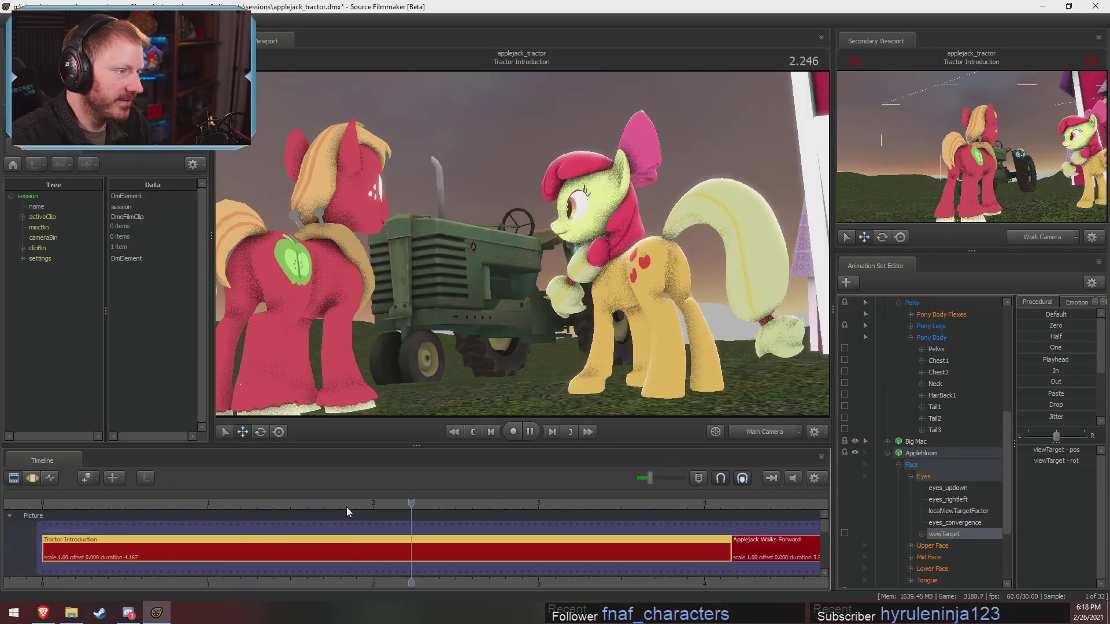
key("space")
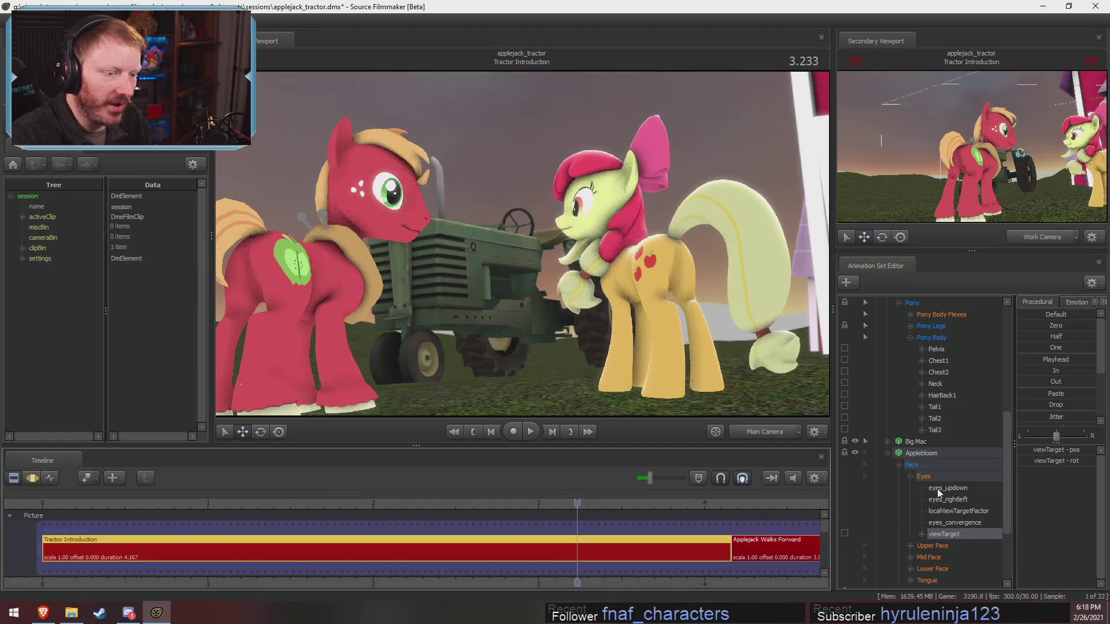
Compare the Lower Face controls of Applebloom with those of Applejack.
scroll(939, 542, "down", 1)
left_click(911, 534)
scroll(932, 539, "down", 3)
scroll(932, 528, "up", 6)
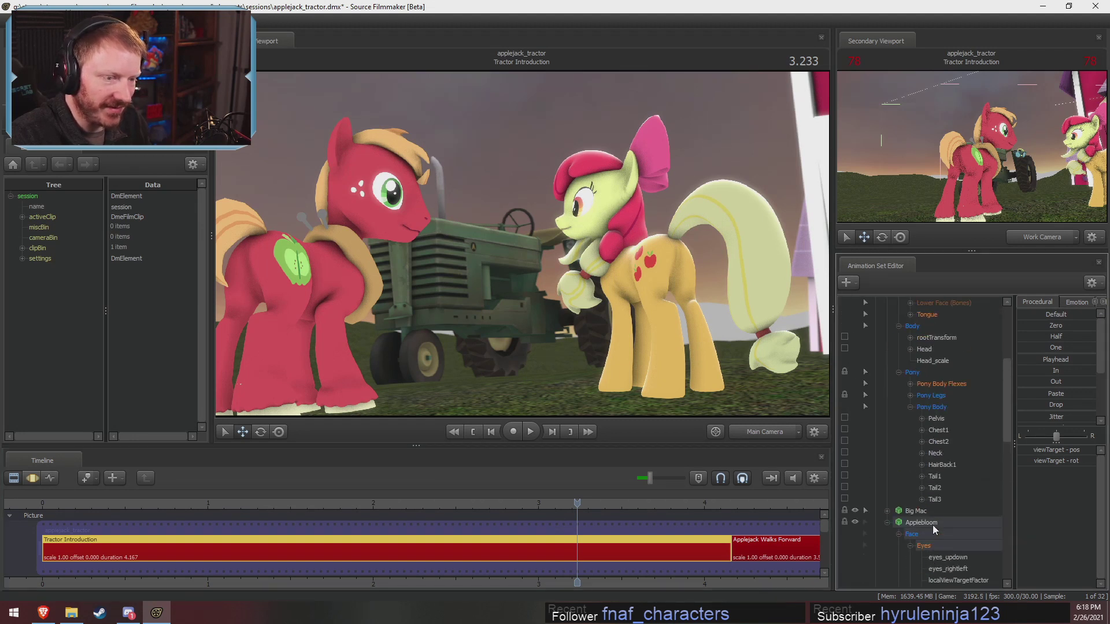
scroll(910, 370, "down", 5)
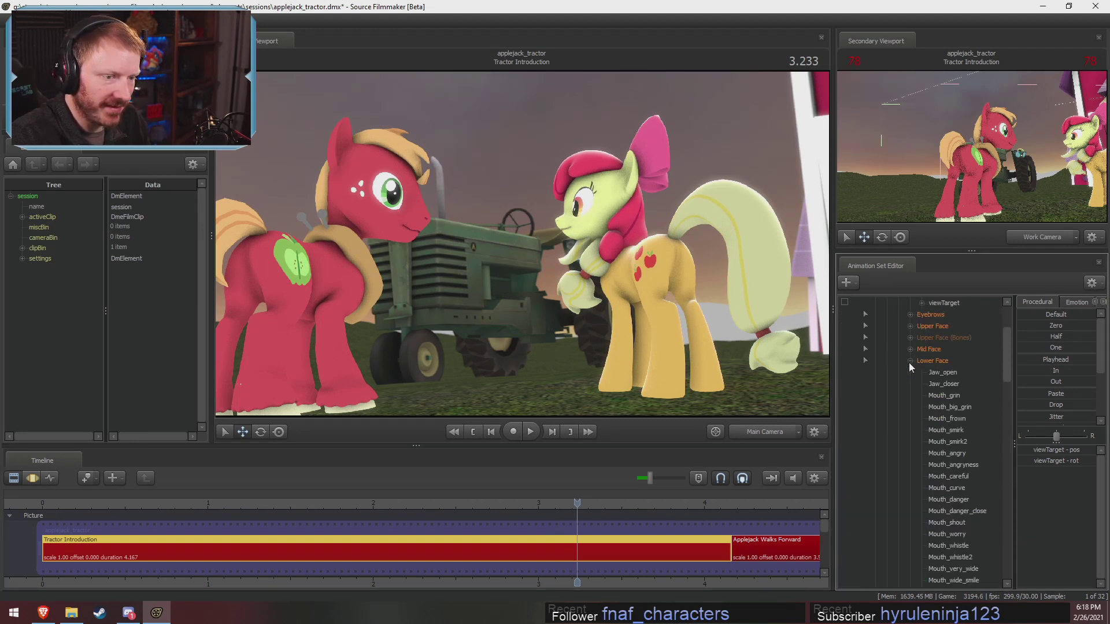
left_click(911, 361)
scroll(948, 451, "down", 5)
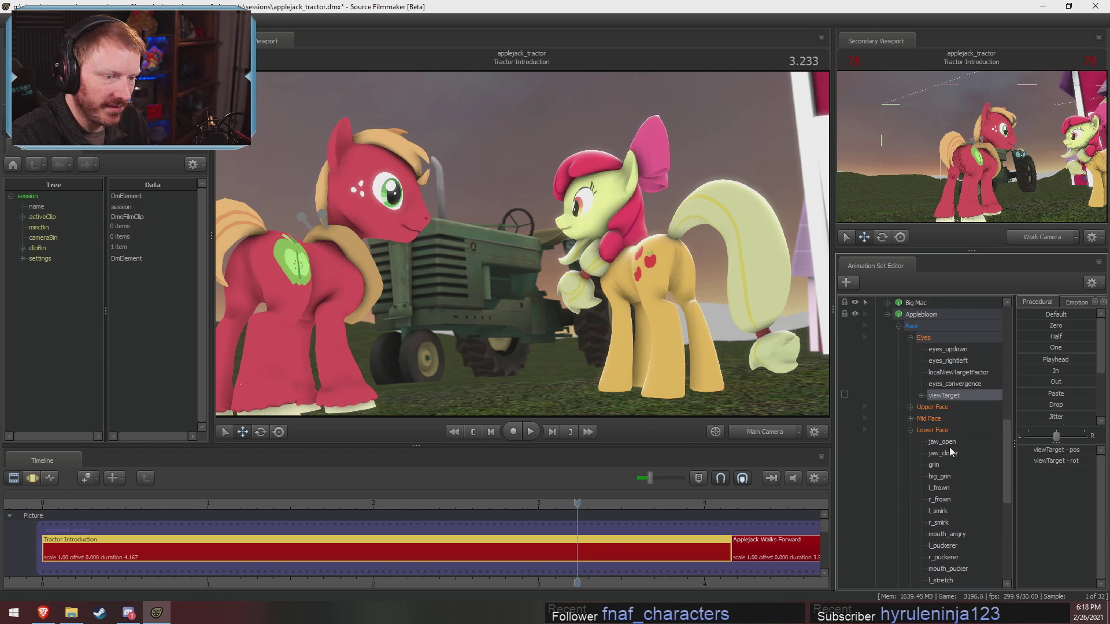
scroll(949, 445, "up", 8)
scroll(947, 440, "up", 1)
Copy the Lower Face animation from Applejack and paste it onto Applebloom's Lower Face over the shot.
left_click(942, 395)
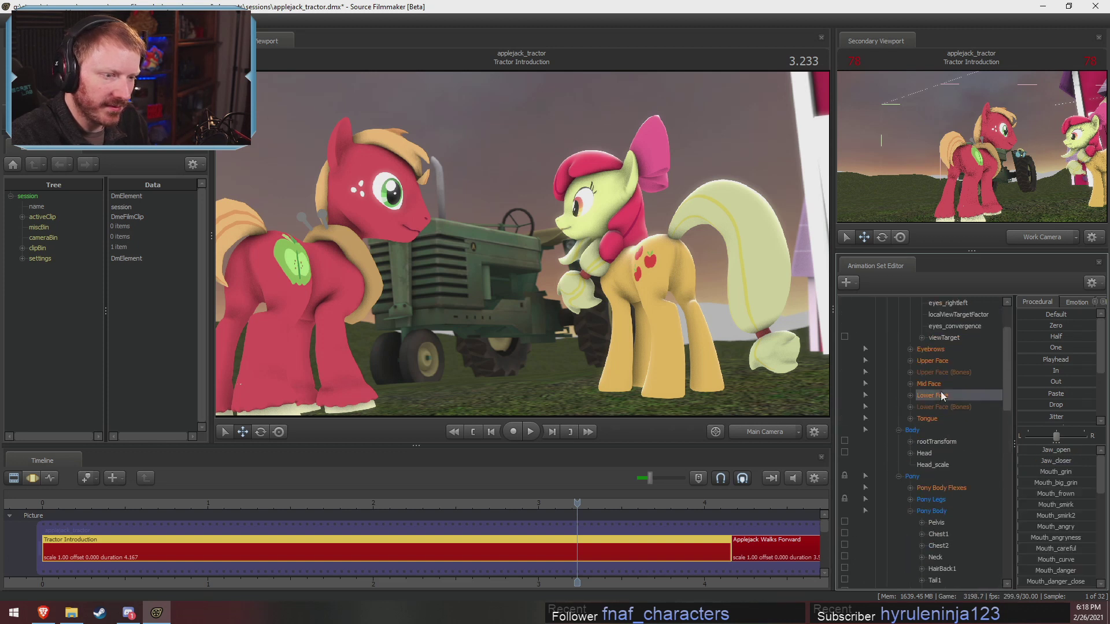
key("F3")
left_click(586, 553)
scroll(959, 526, "down", 6)
scroll(958, 526, "down", 3)
left_click(931, 499)
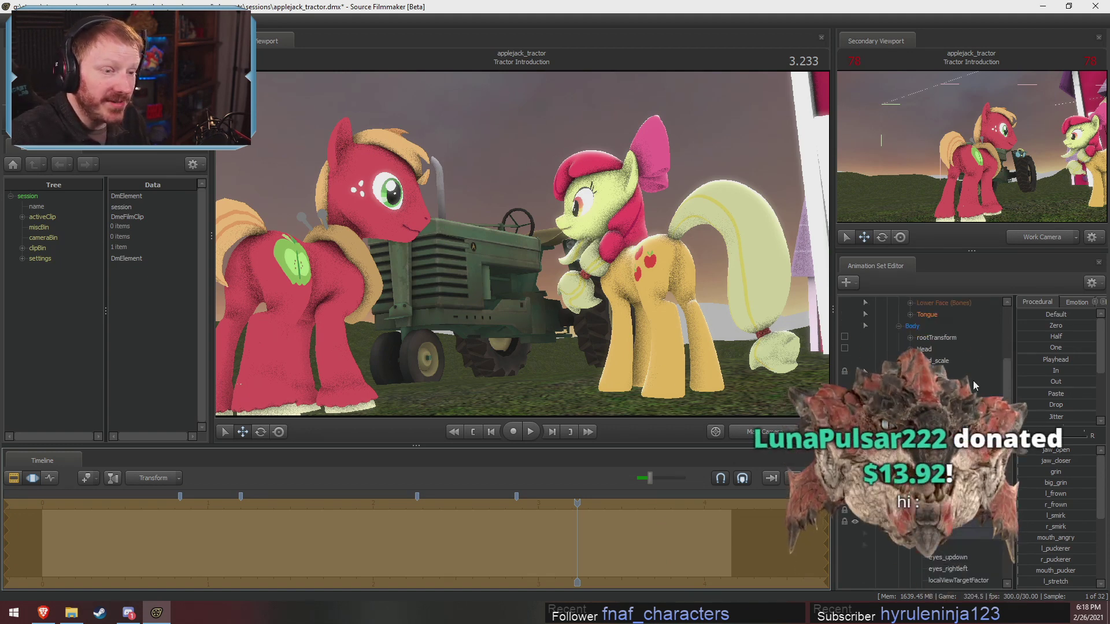
scroll(973, 380, "up", 4)
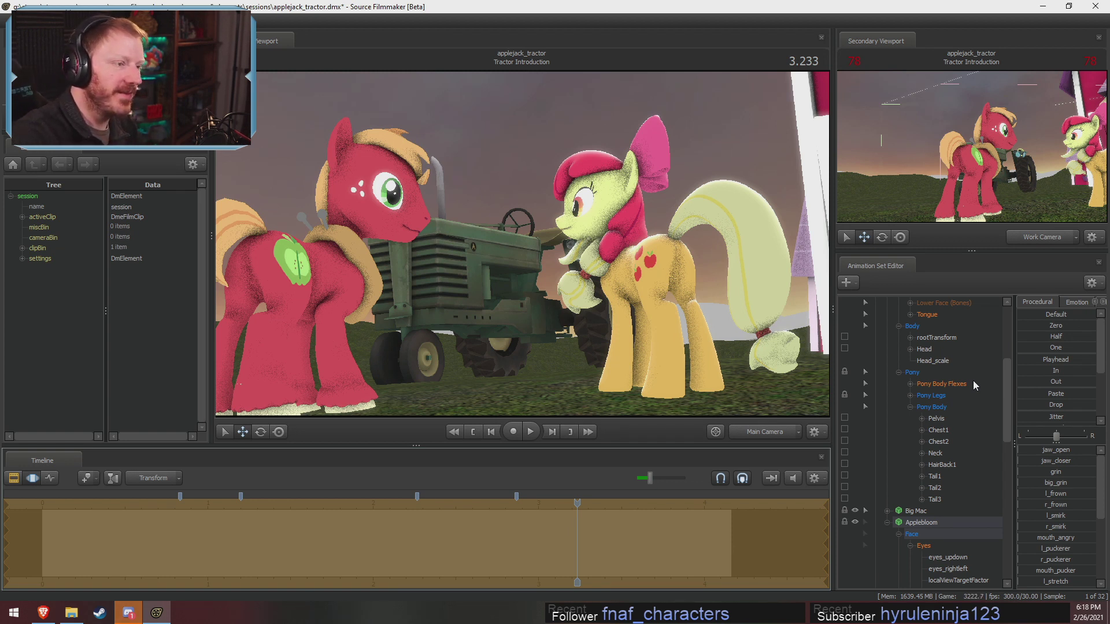
Examine Applebloom's head and face up close through the Work Camera during playback.
left_click(745, 435, "ctrl")
left_click_drag(717, 353, 702, 353)
key("w")
key("w")
left_click_drag(527, 250, 601, 241)
key("space")
key("space")
key("w")
key("a")
key("s")
key("s")
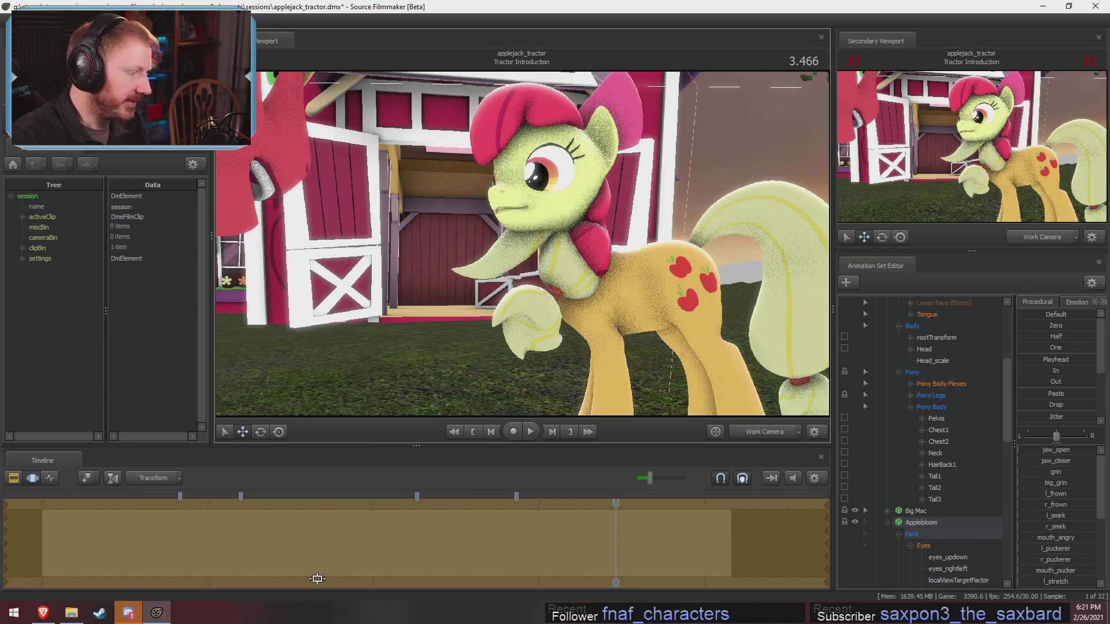
Rotate Applebloom's Head so the face turns aside and tilts upward over the shot's time range.
key("F2")
double_click(456, 556)
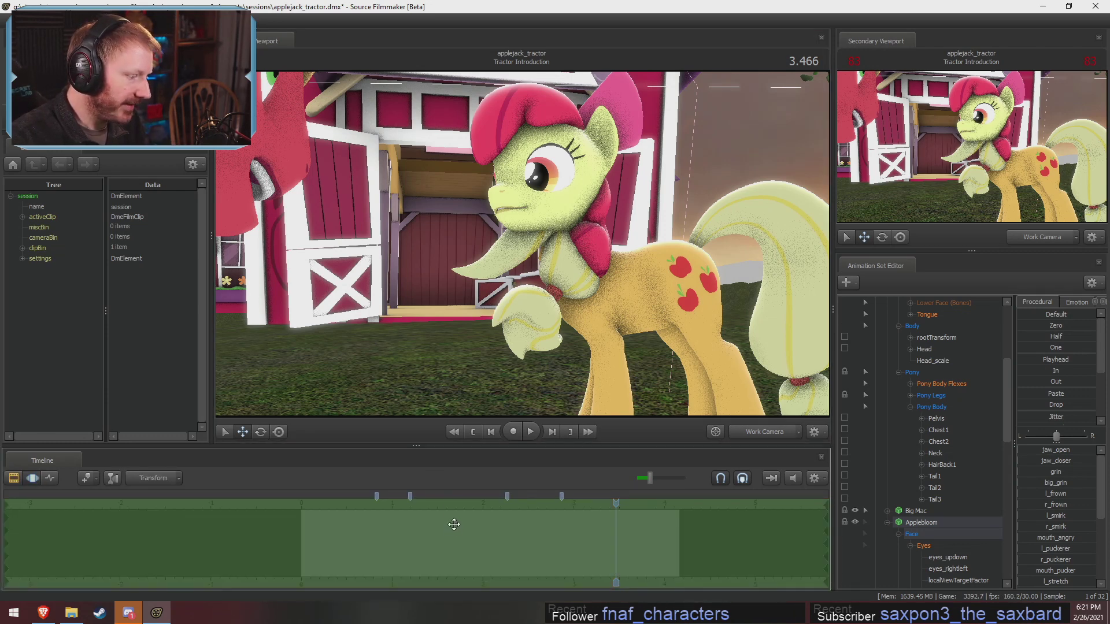
key("w")
left_click_drag(642, 377, 723, 373)
key("w")
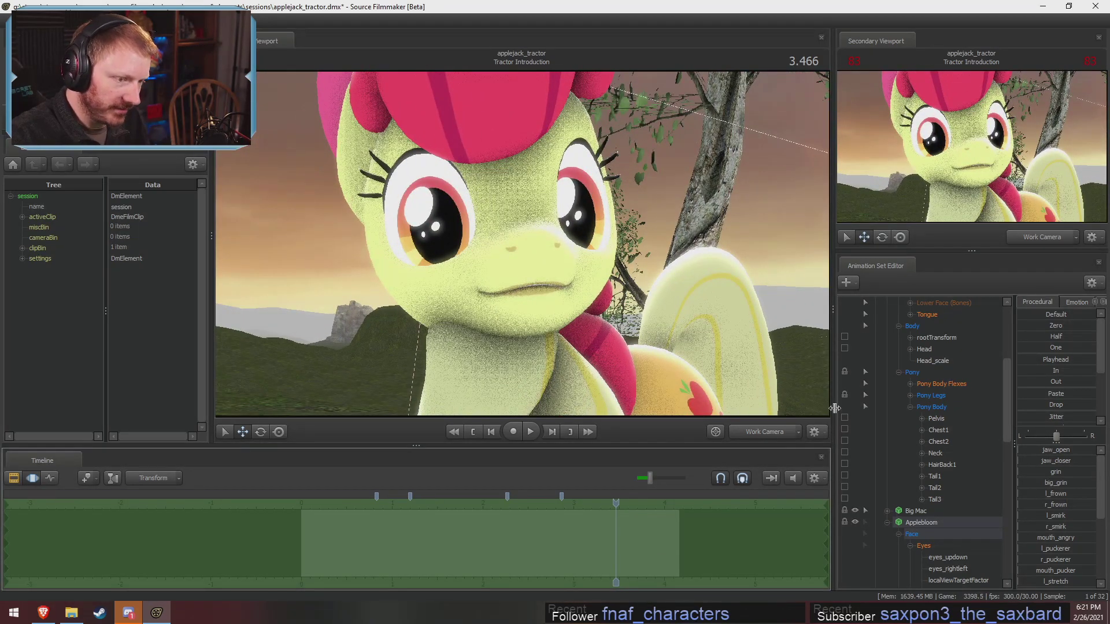
scroll(931, 516, "down", 4)
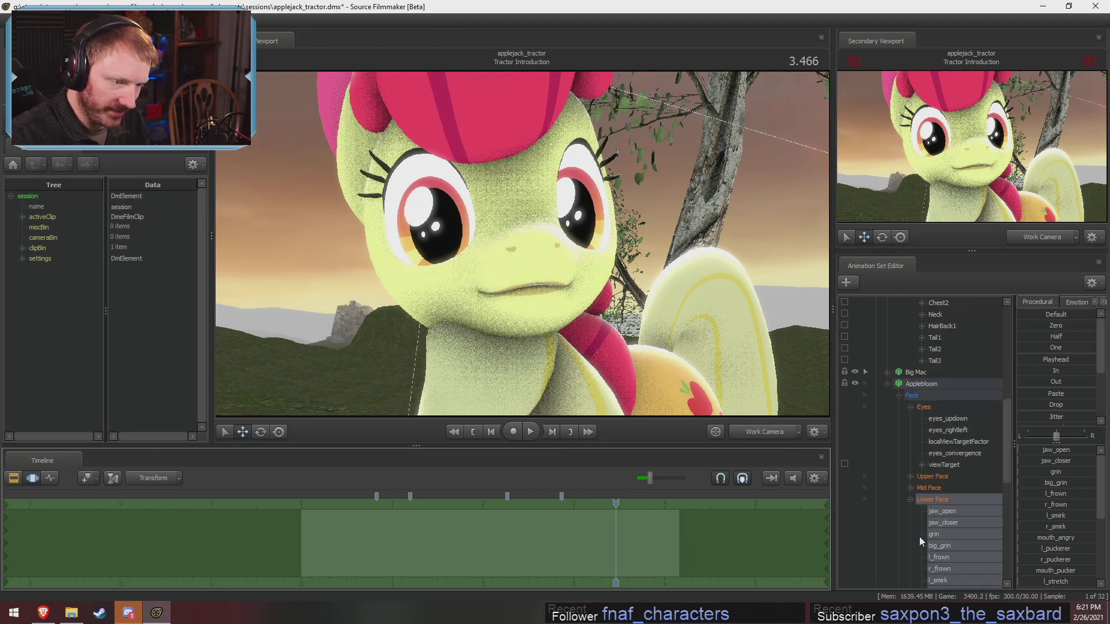
left_click(949, 466)
left_click(910, 500)
scroll(919, 508, "down", 1)
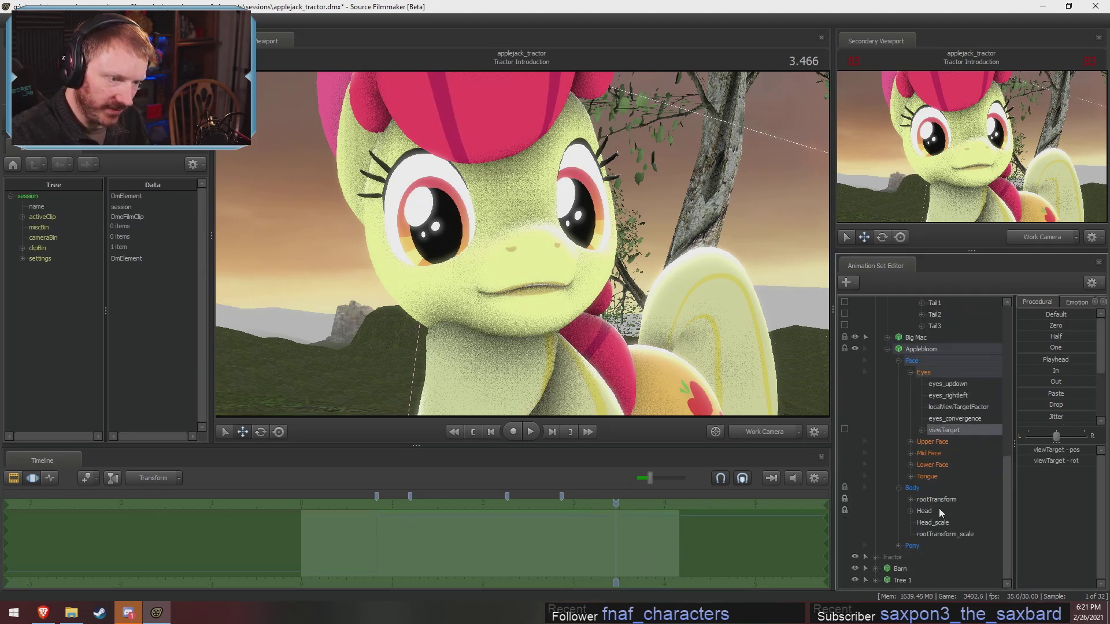
left_click(938, 510)
key("e")
left_click_drag(520, 344, 522, 323)
Adjust Applebloom's eyes_updown and eyes_rightleft controls so the eyes look to the side.
scroll(940, 390, "up", 1)
left_click(911, 395)
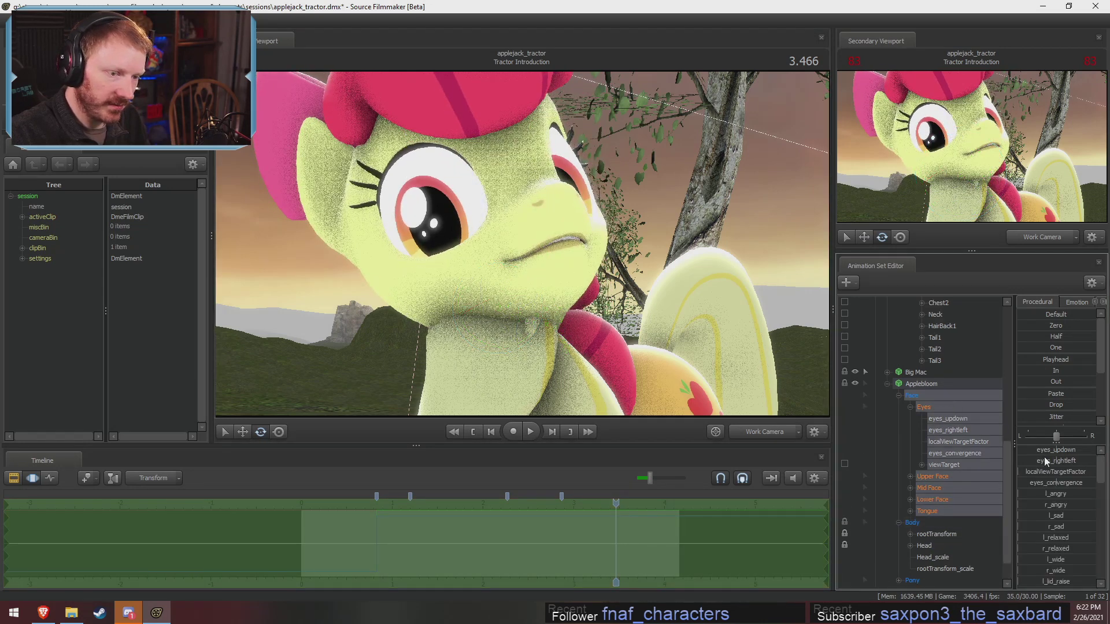
mouse_move(1061, 454)
left_mouse_down()
mouse_move(1076, 466)
mouse_move(1057, 450)
left_mouse_up()
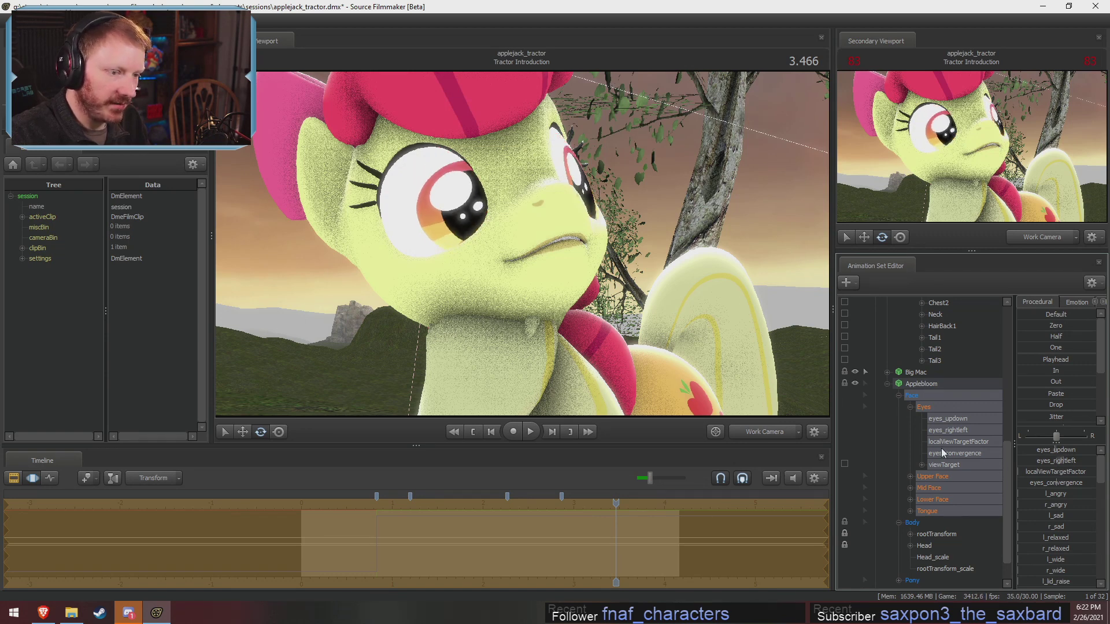
Set Applebloom's skin to 2.
left_click(935, 383)
right_click(936, 383)
mouse_move(993, 543)
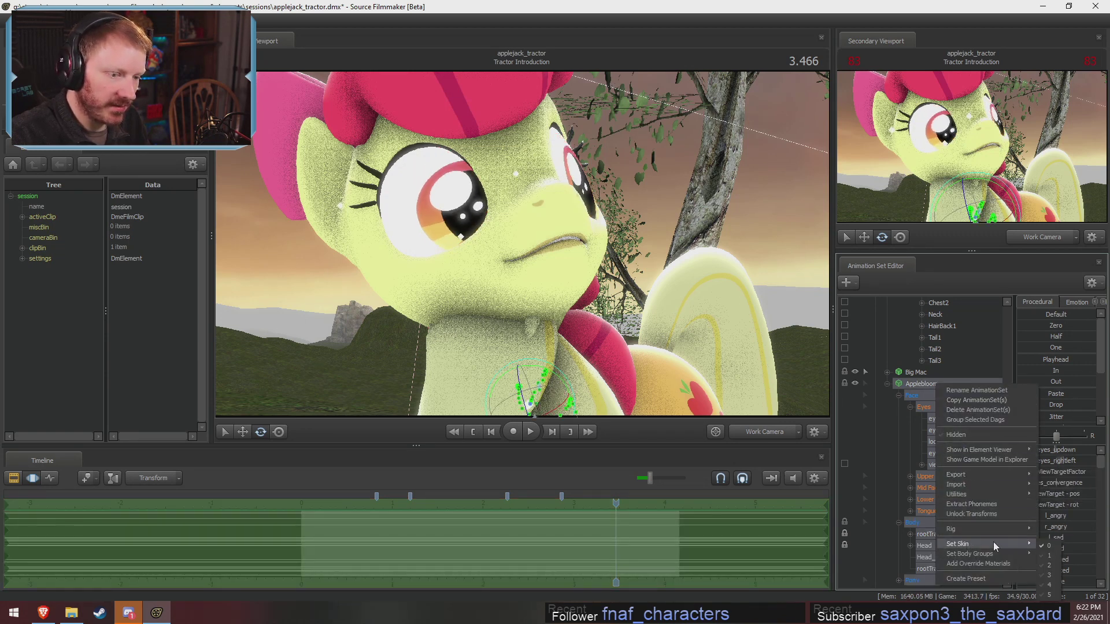
left_click(1049, 564)
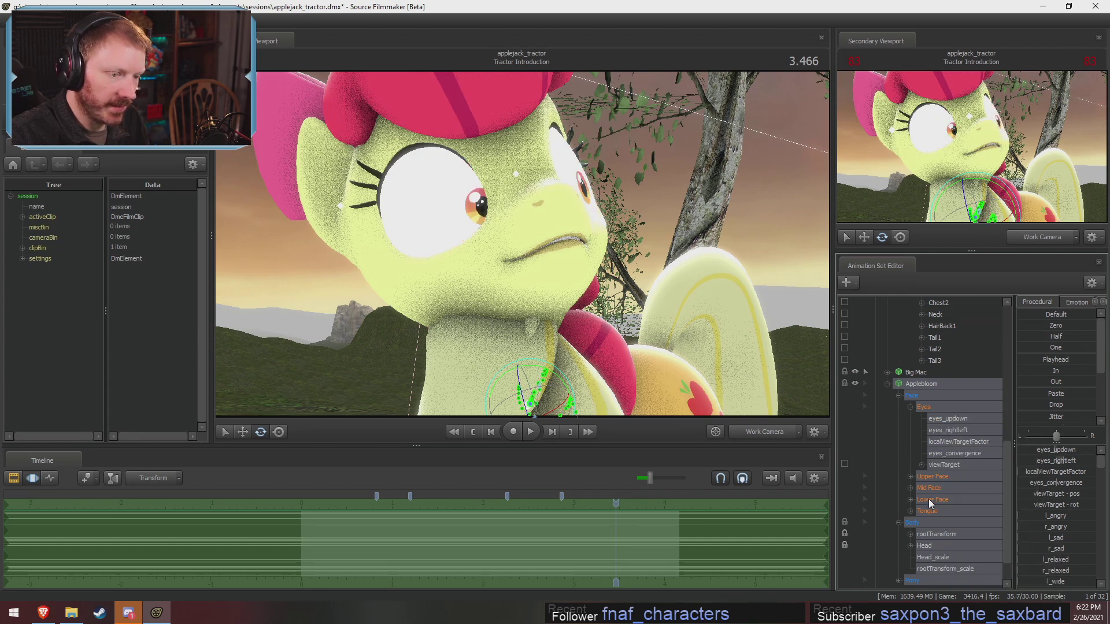
Open Applebloom's mouth wide by adjusting the Lower Face controls, including mouth_O and mouth_o2.
left_click(974, 500)
scroll(1055, 548, "down", 4)
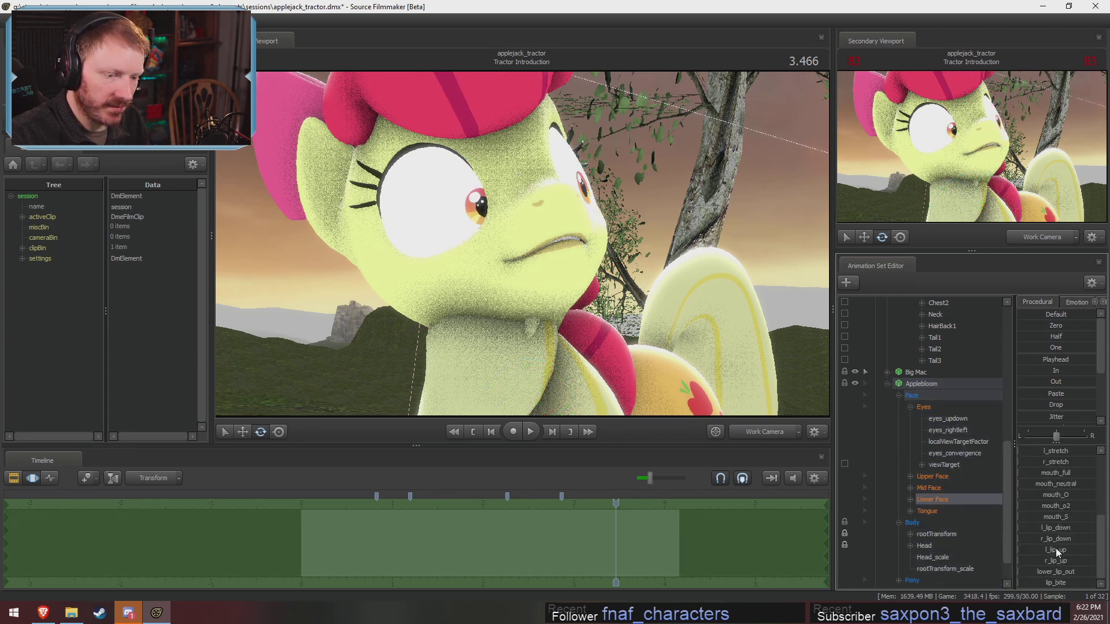
mouse_move(1057, 507)
left_mouse_down()
mouse_move(1076, 506)
mouse_move(1049, 495)
left_mouse_up()
scroll(977, 451, "up", 1)
scroll(1045, 451, "up", 4)
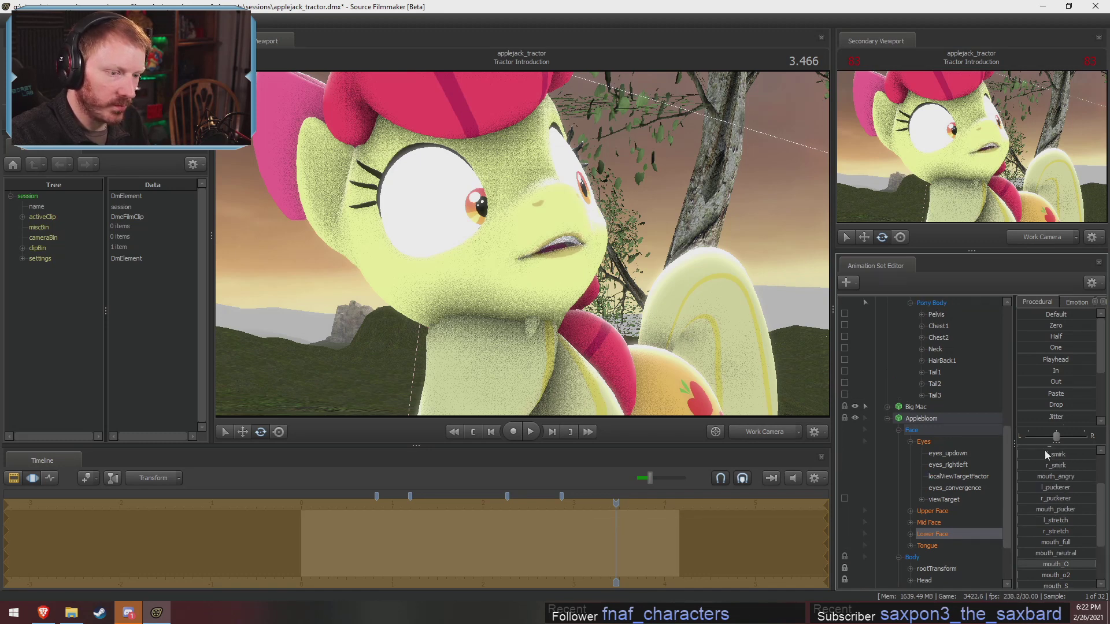
left_click_drag(1046, 453, 1076, 453)
scroll(1055, 542, "down", 1)
scroll(1055, 543, "down", 2)
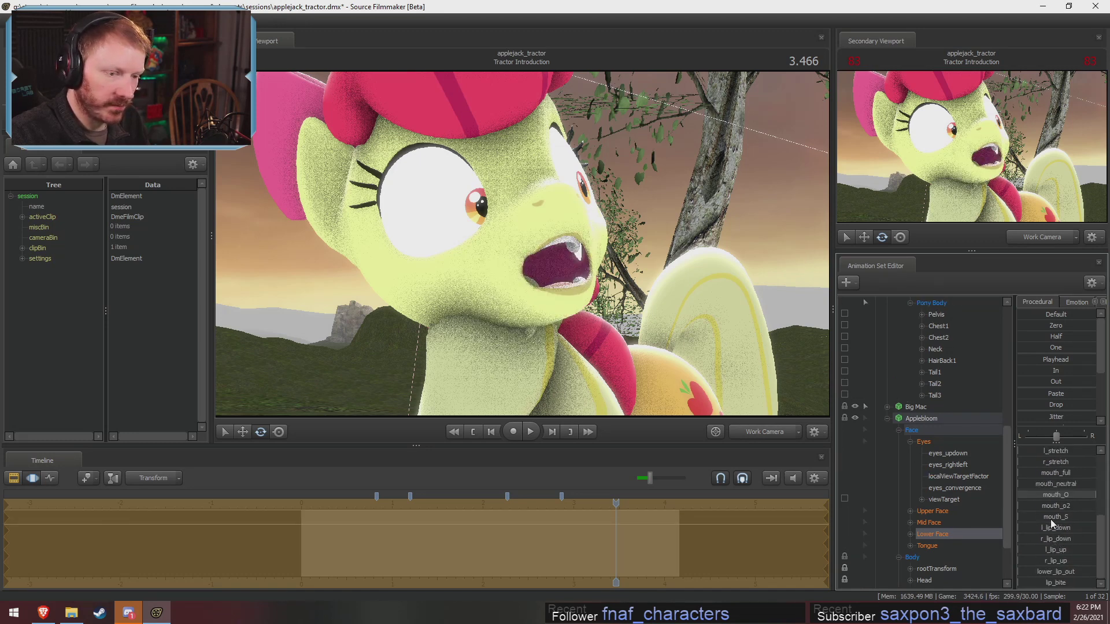
left_click_drag(1050, 507, 1079, 508)
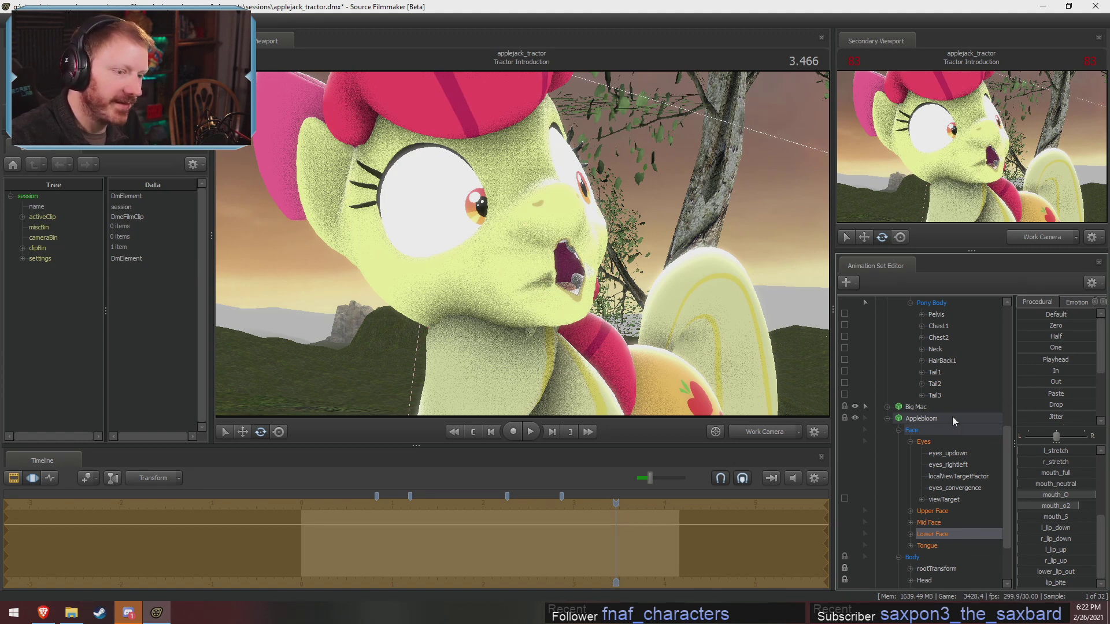
Raise the r_wide control in Applebloom's Upper Face to widen the eye.
left_click(938, 523)
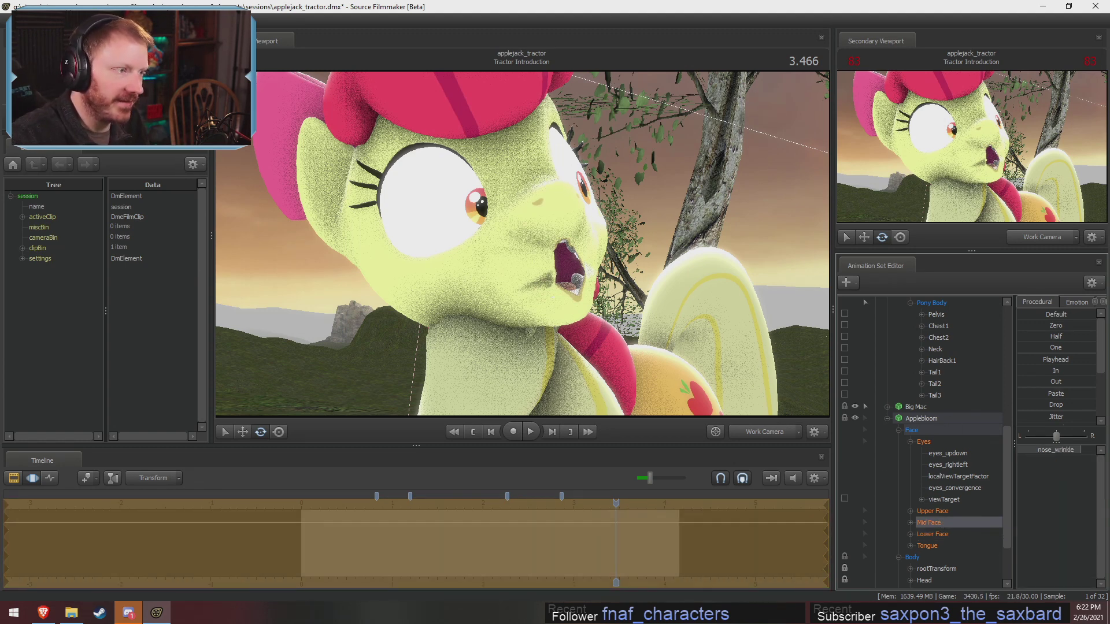
key("ctrl")
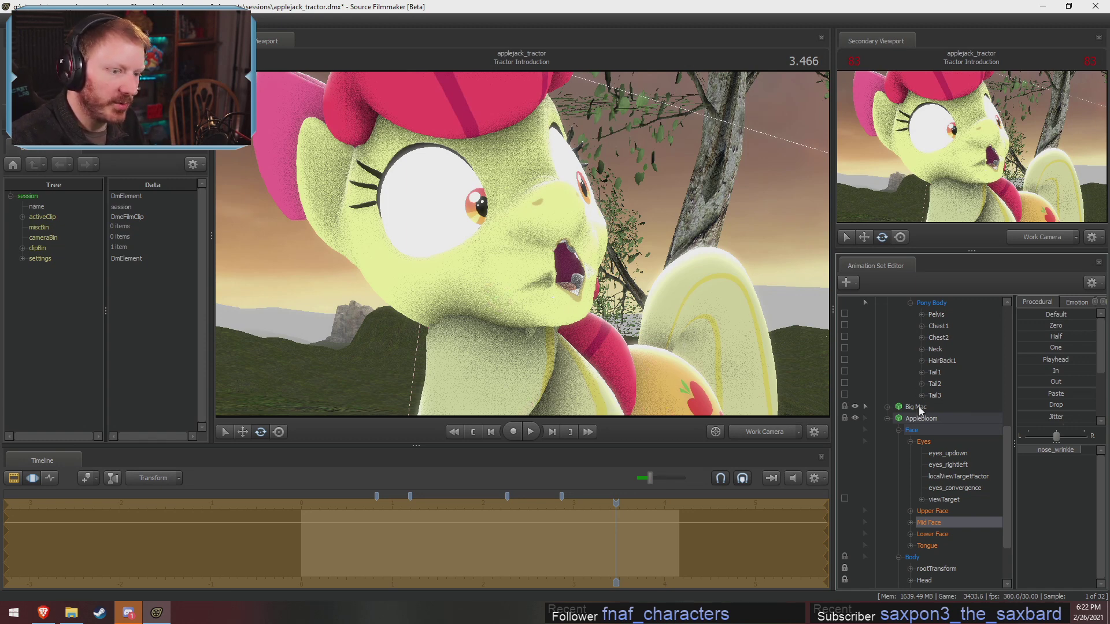
left_click(932, 511)
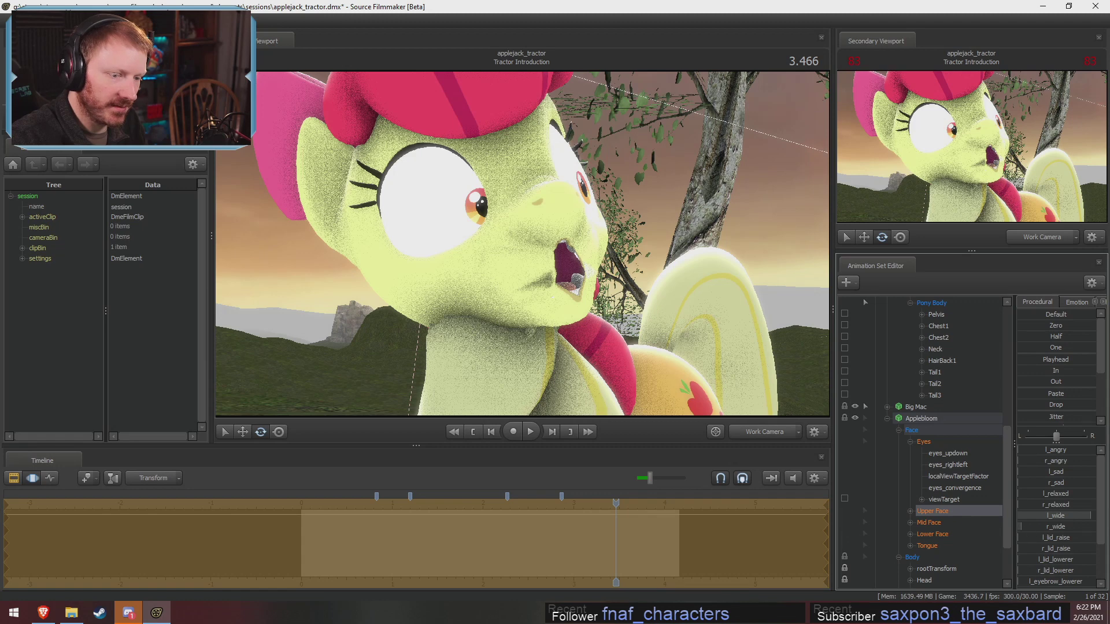
left_click_drag(1021, 526, 1093, 526)
Select Applebloom's Head and examine the altered mouth and face up close from several angles.
key("ctrl")
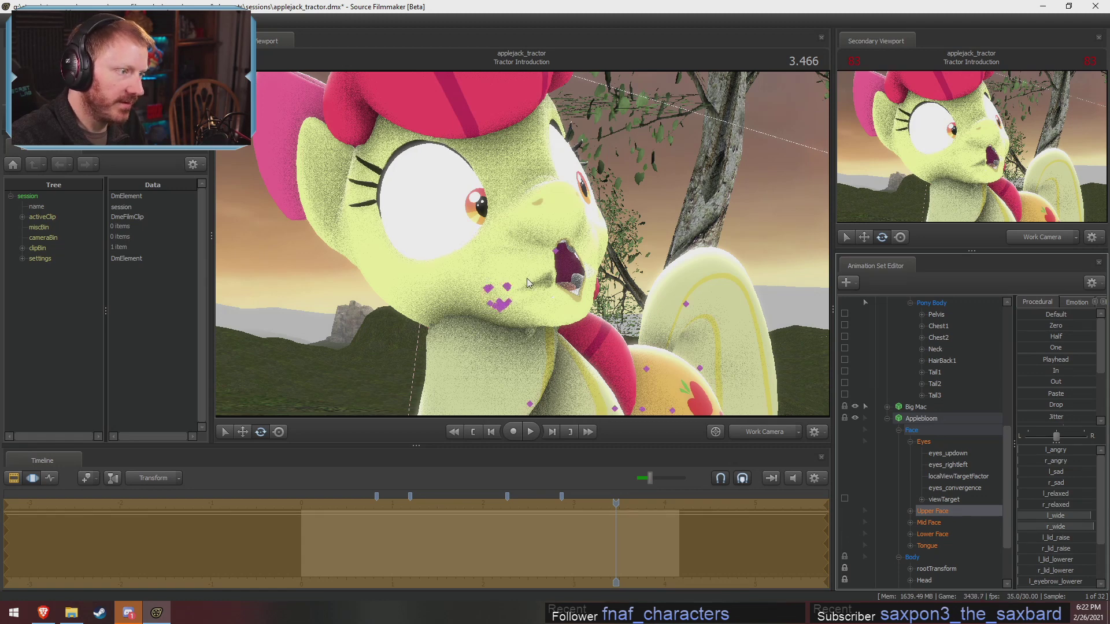
mouse_move(495, 271)
left_mouse_down("ctrl")
mouse_move(610, 229)
mouse_move(443, 300)
left_mouse_up("ctrl")
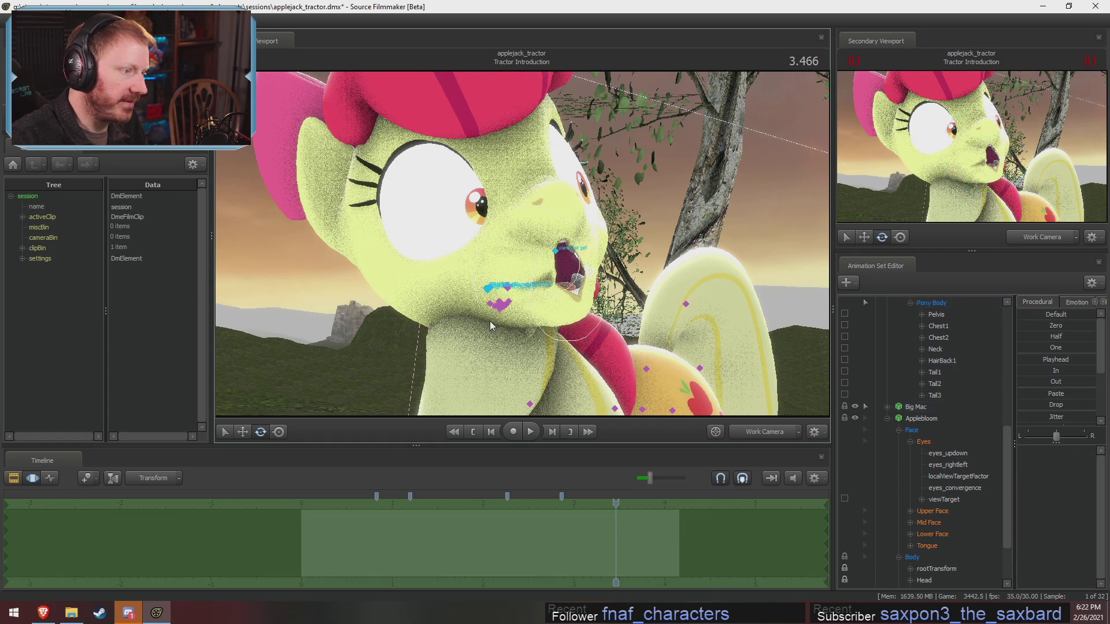
scroll(949, 480, "down", 2)
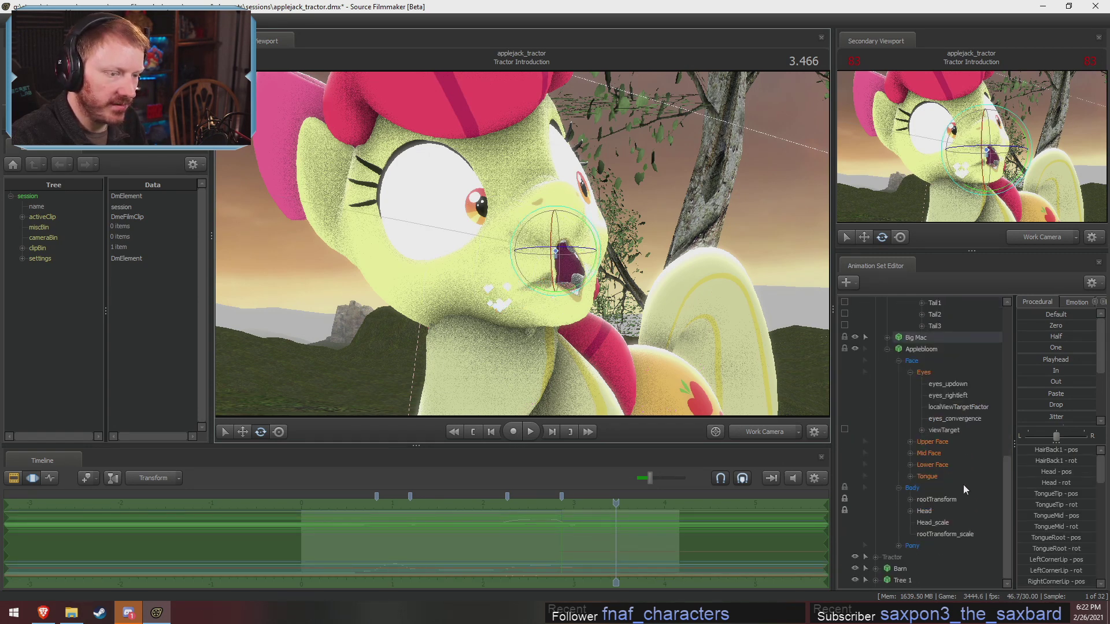
left_click(929, 512)
left_click_drag(509, 289, 560, 287)
key("w")
left_click_drag(529, 246, 532, 250)
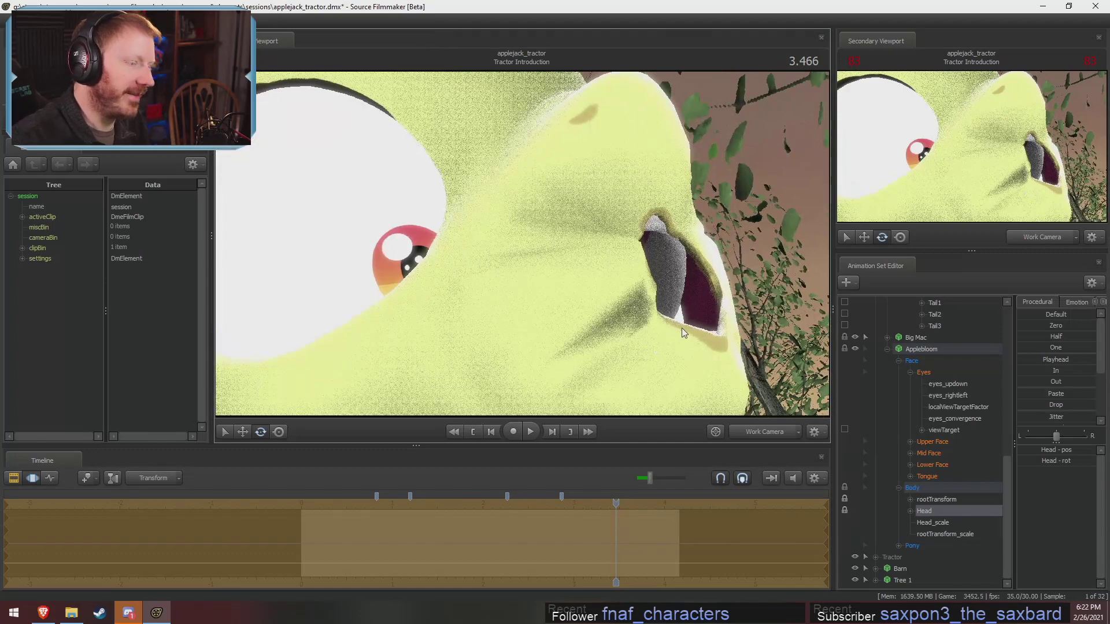
left_click_drag(777, 358, 775, 347)
key("s")
key("a")
left_click_drag(522, 244, 524, 252)
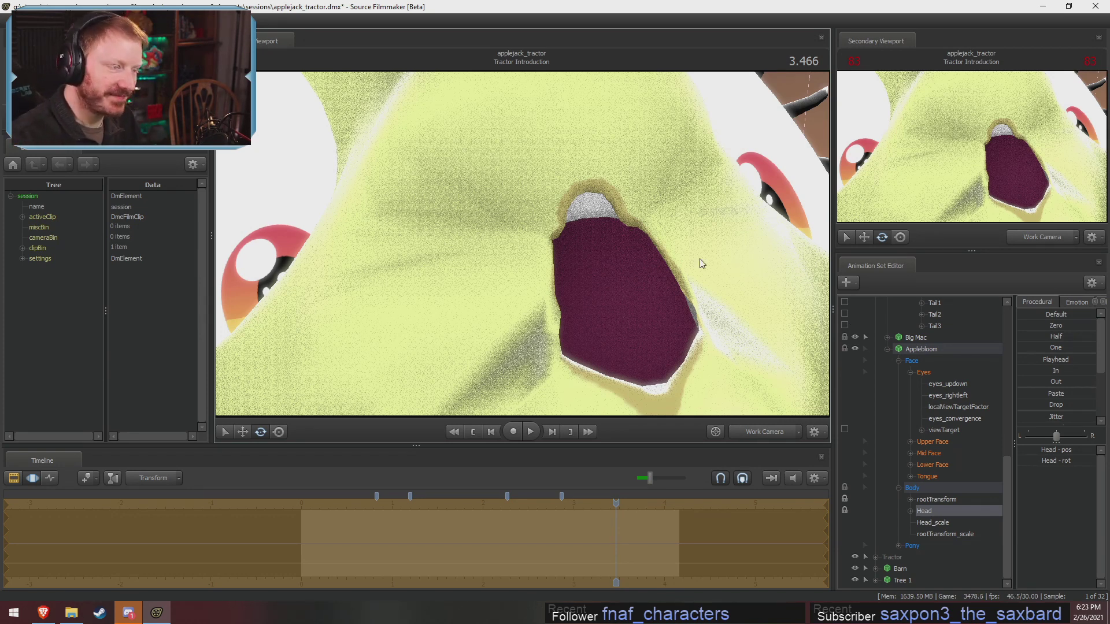
left_click_drag(700, 259, 501, 232)
key("s")
key("s")
key("ctrl+z")
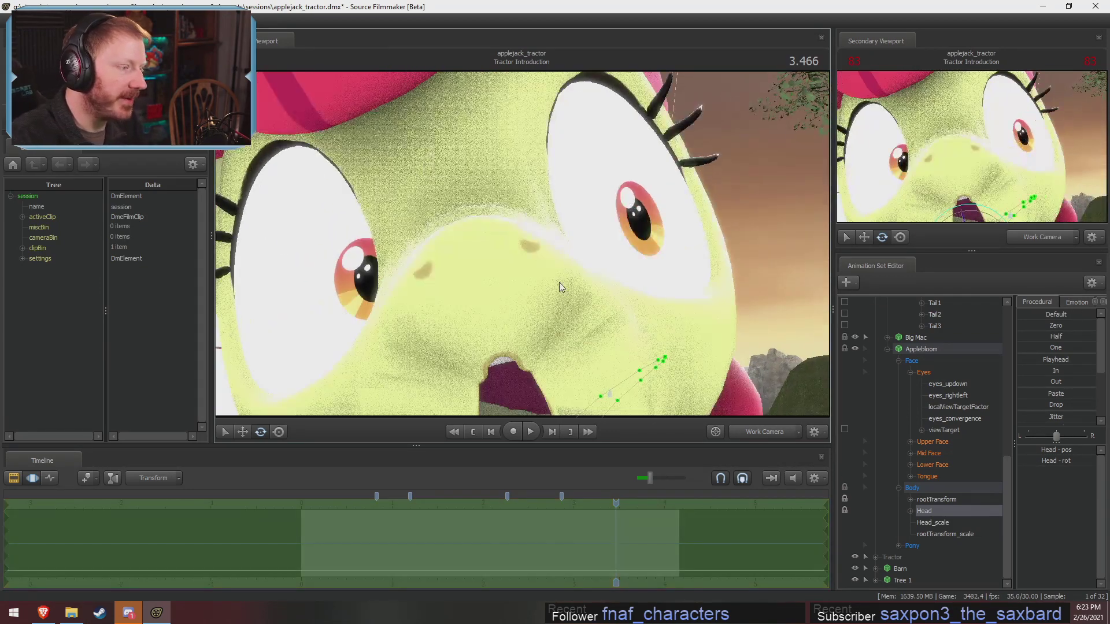
left_click_drag(592, 318, 525, 248)
key("d")
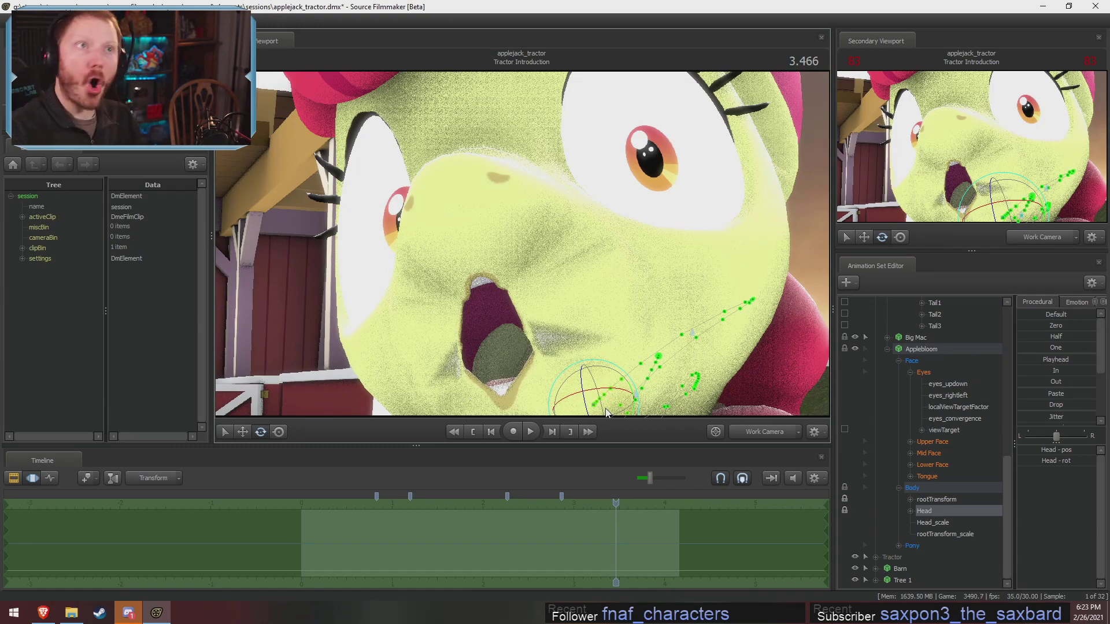
left_click_drag(606, 406, 601, 381)
left_click_drag(603, 267, 584, 286)
left_click_drag(768, 298, 527, 248)
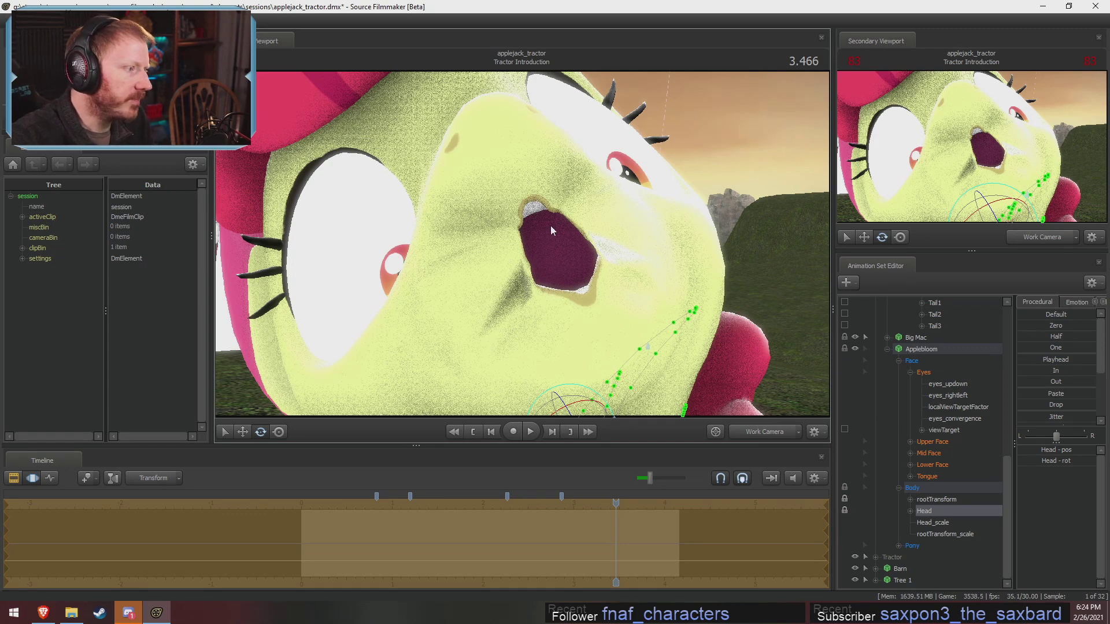
key("s")
left_click_drag(548, 259, 522, 244)
Undo Applebloom's facial expression, gaze and head rotation edits, back through the addition of the rootTransform_scale control.
key("ctrl+z")
key("ctrl+z")
key("ctrl+z")
key("ctrl+z")
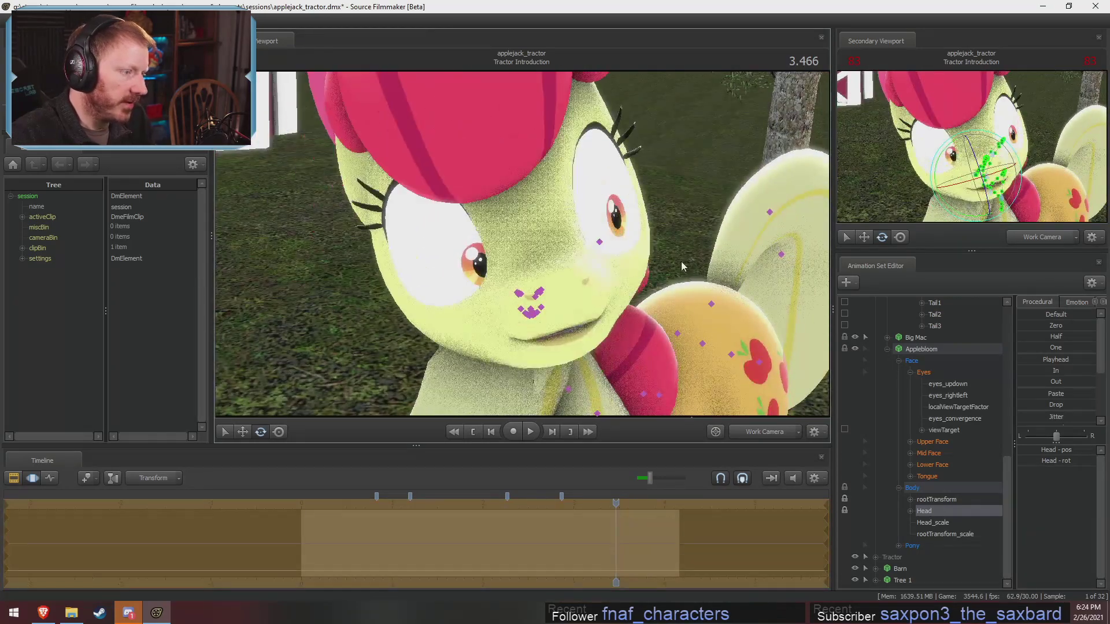
key("s")
left_click_drag(684, 265, 523, 247)
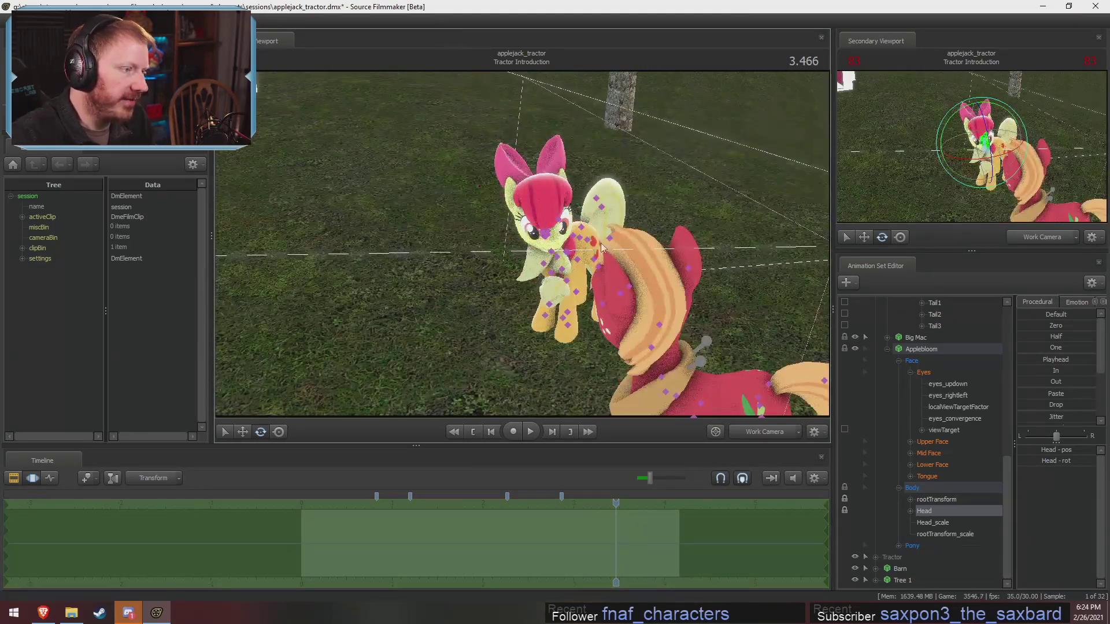
key("ctrl+z")
key("ctrl+z")
key("ctrl+z")
key("ctrl+z")
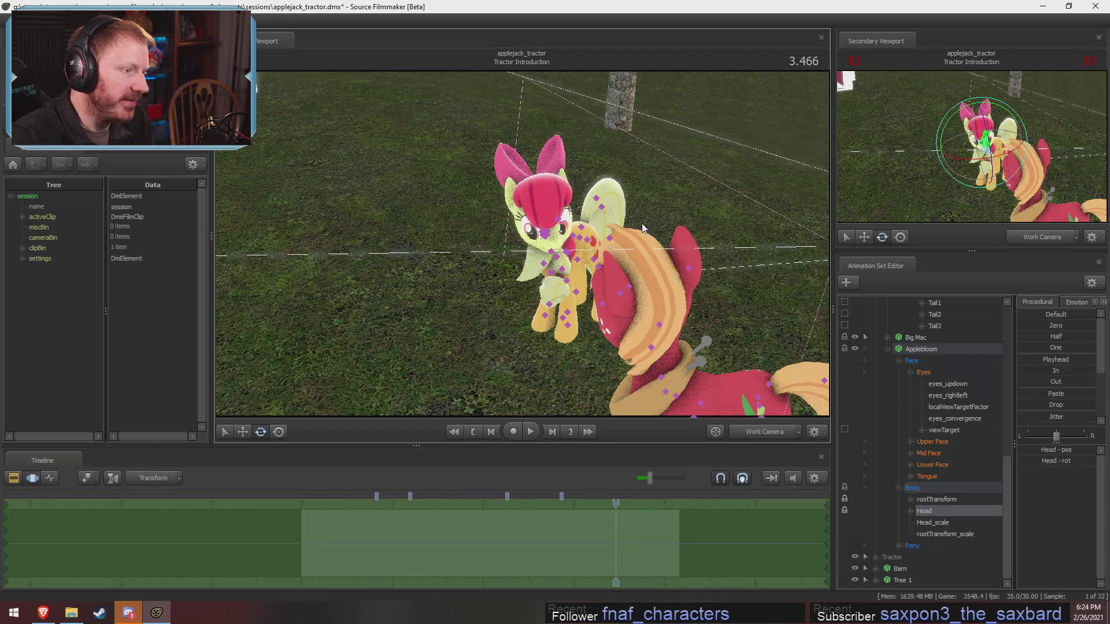
key("ctrl+z")
key("ctrl+z")
key("ctrl+z")
key("ctrl+z")
key("ctrl+z")
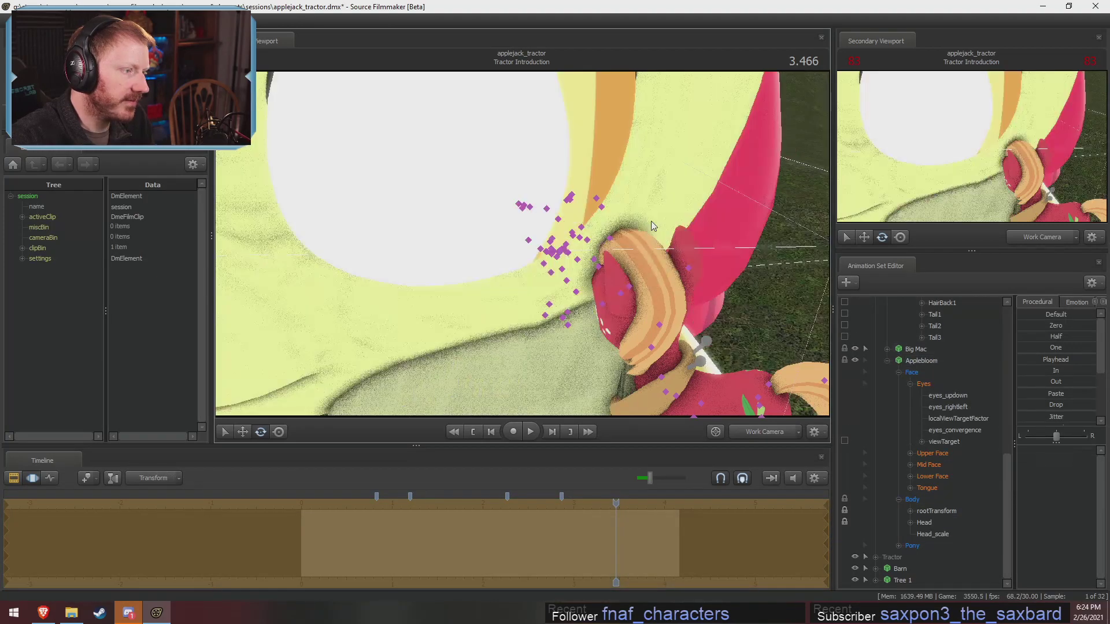
Try the jaw_open control in Applebloom's Lower Face on the oversized head.
left_click_drag(713, 220, 525, 249)
scroll(935, 475, "up", 1)
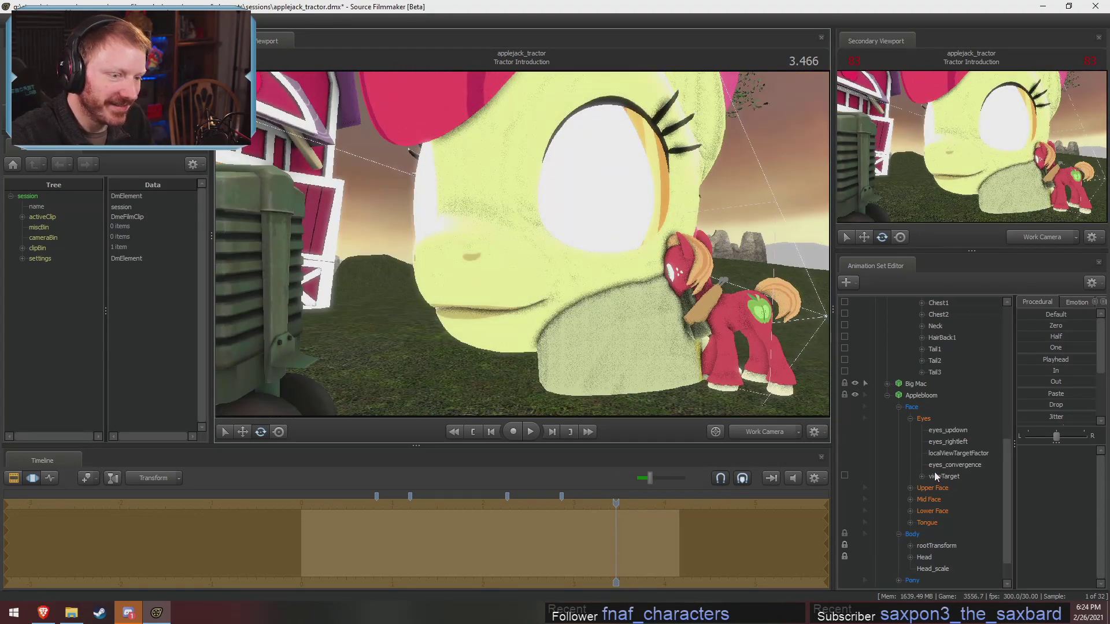
left_click(932, 511)
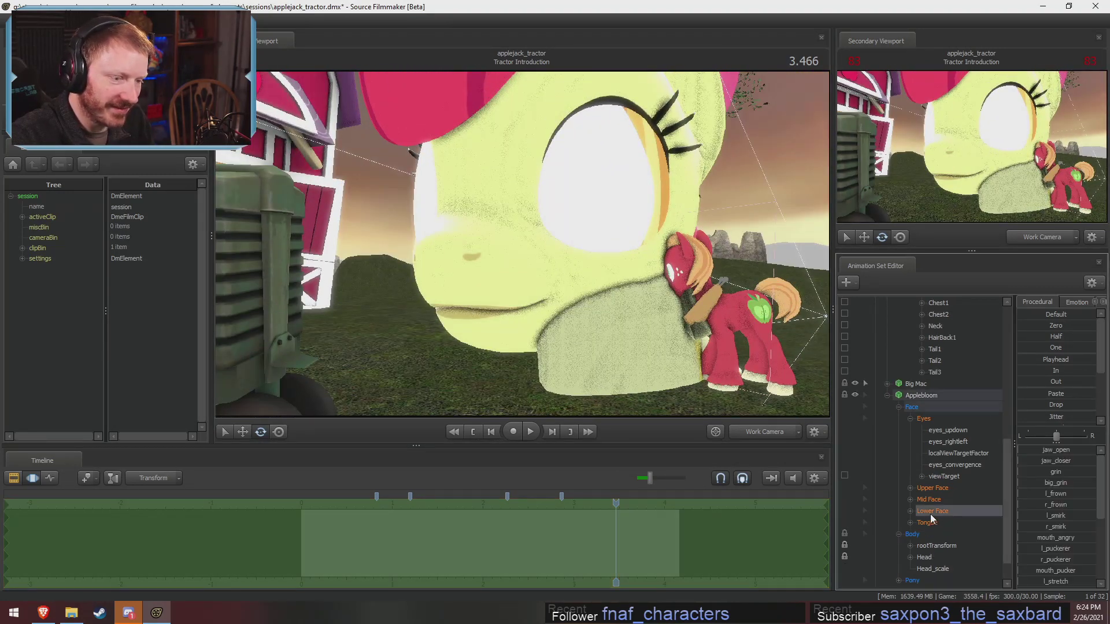
mouse_move(1034, 449)
left_mouse_down()
mouse_move(1069, 449)
mouse_move(1035, 448)
left_mouse_up()
key("w")
left_click_drag(354, 367, 390, 379)
mouse_move(1021, 451)
left_mouse_down()
mouse_move(1060, 451)
mouse_move(1021, 450)
left_mouse_up()
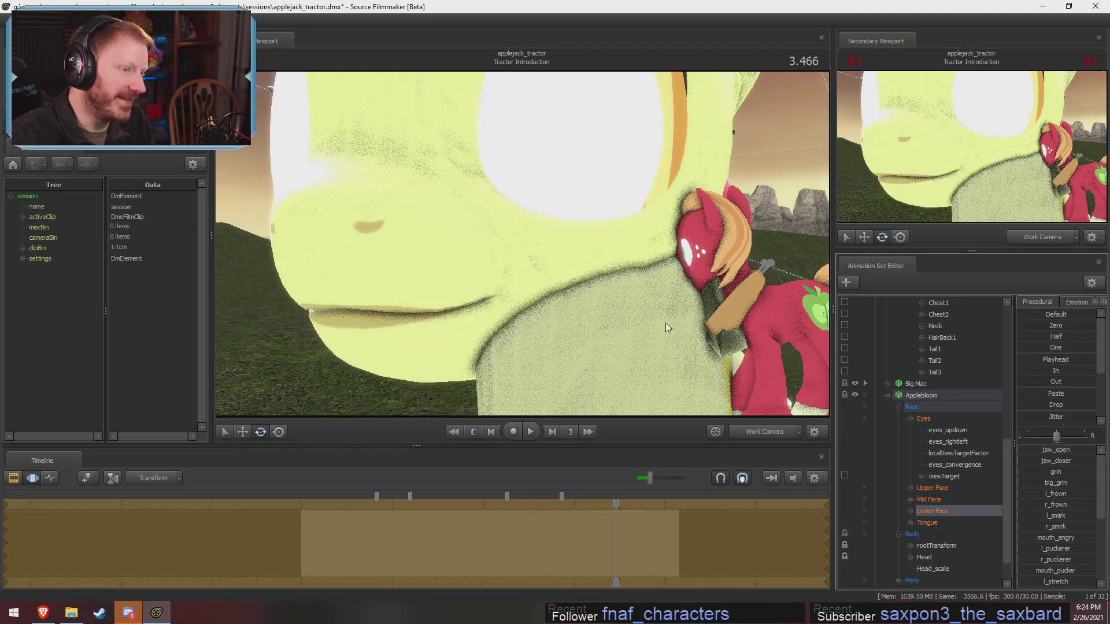
key("w")
left_click_drag(664, 324, 697, 330)
key("s")
mouse_move(523, 243)
left_mouse_down()
mouse_move(518, 234)
mouse_move(522, 248)
left_mouse_up()
Undo the remaining head-swap edits until Applebloom and Applejack are restored without the locks and Head_scale control.
key("ctrl")
key("ctrl+z")
key("ctrl+z")
key("ctrl+z")
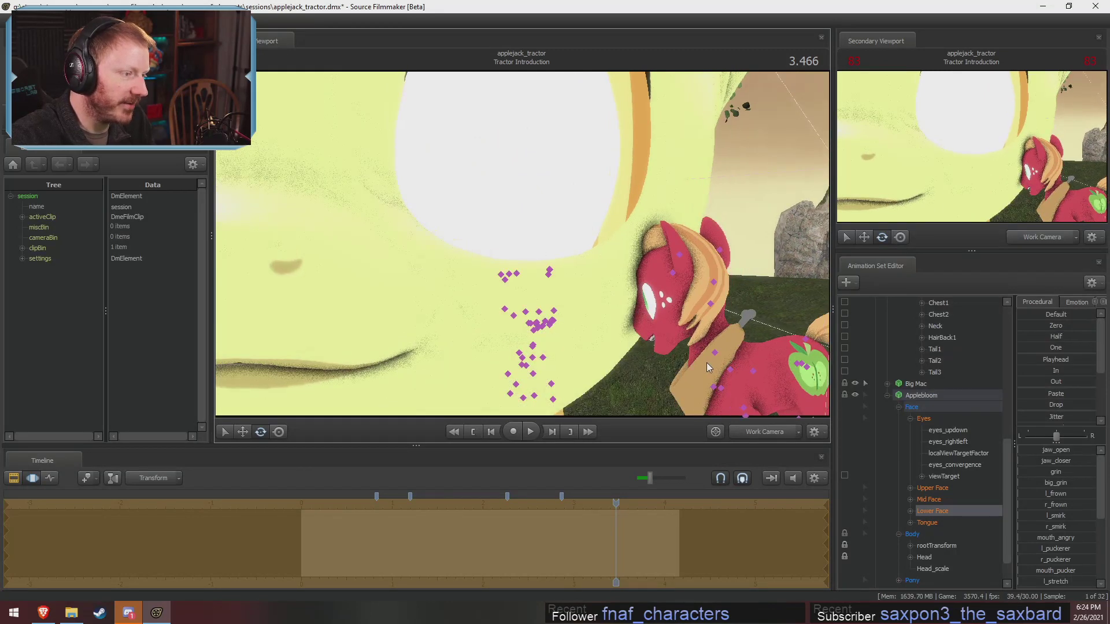
key("ctrl+a")
key("ctrl+z")
key("ctrl+z")
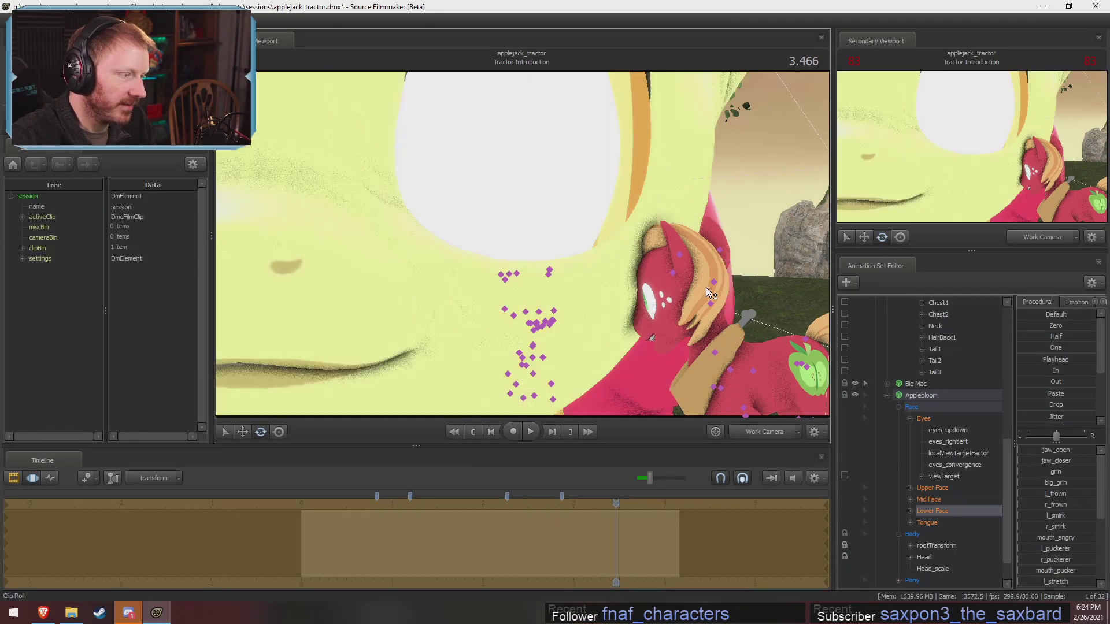
key("ctrl+z")
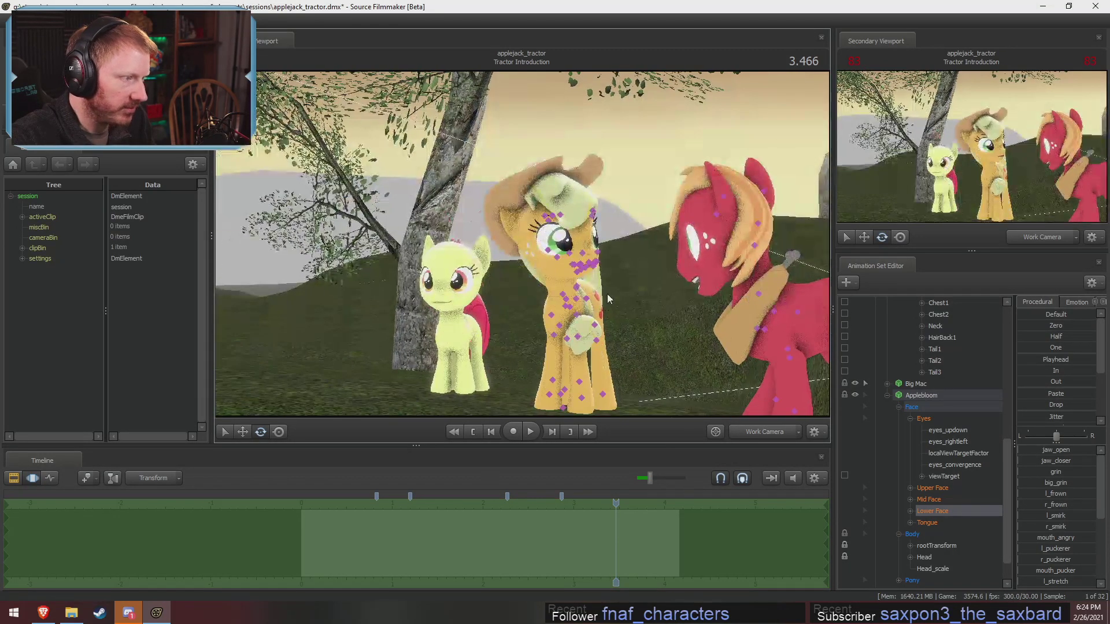
key("ctrl+z")
scroll(964, 457, "down", 1)
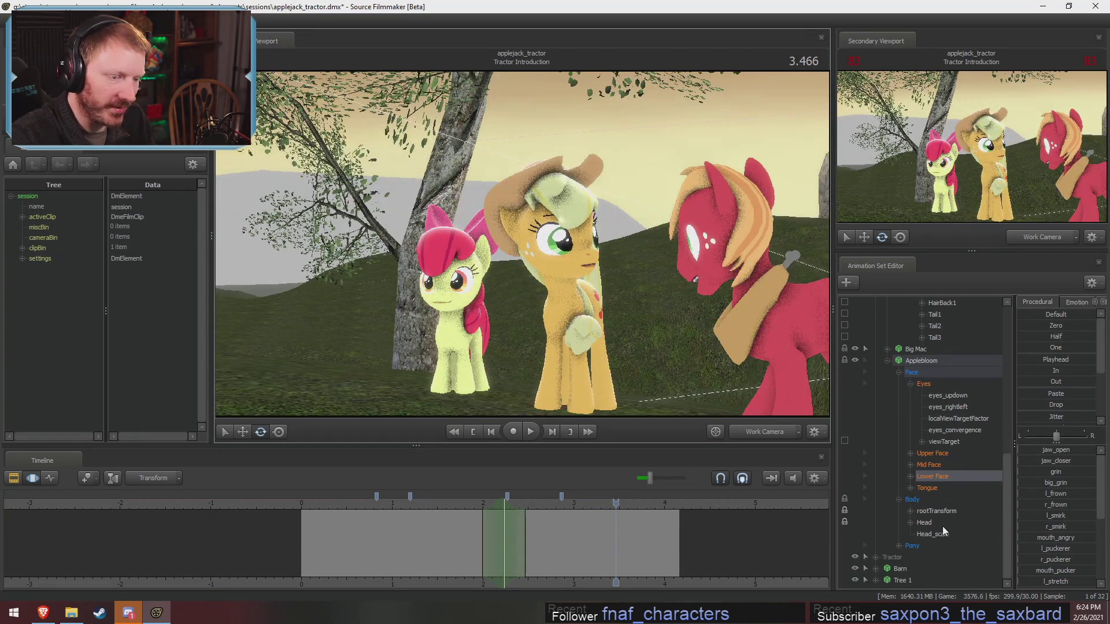
key("ctrl+z")
key("ctrl+z")
key("ctrl+z")
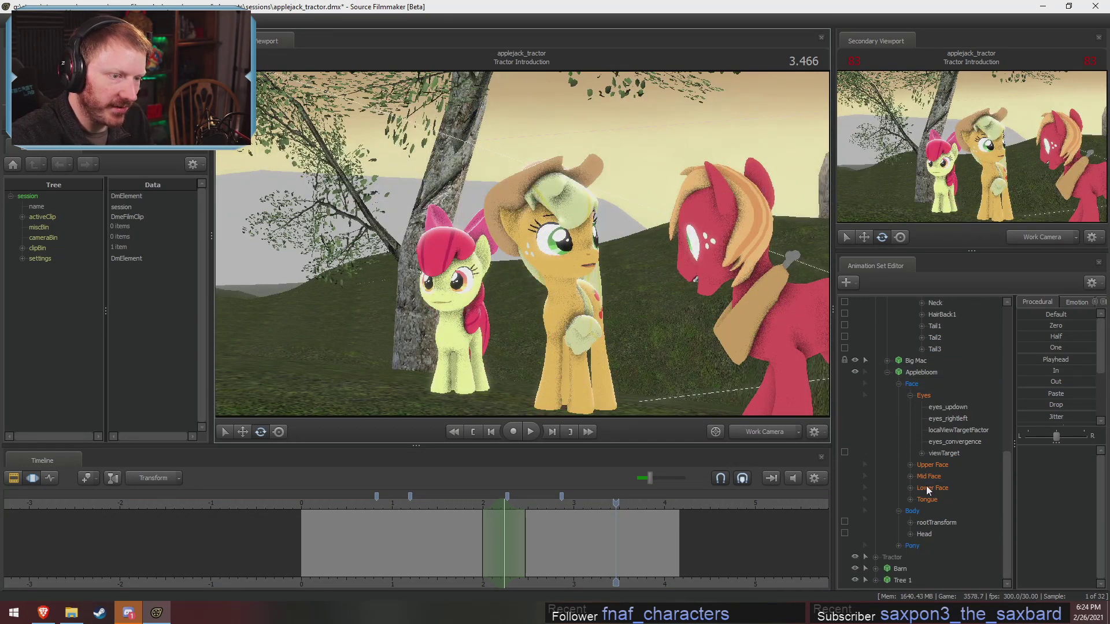
Collapse Applejack's Pony and Body control groups in the animation set tree.
scroll(928, 488, "up", 15)
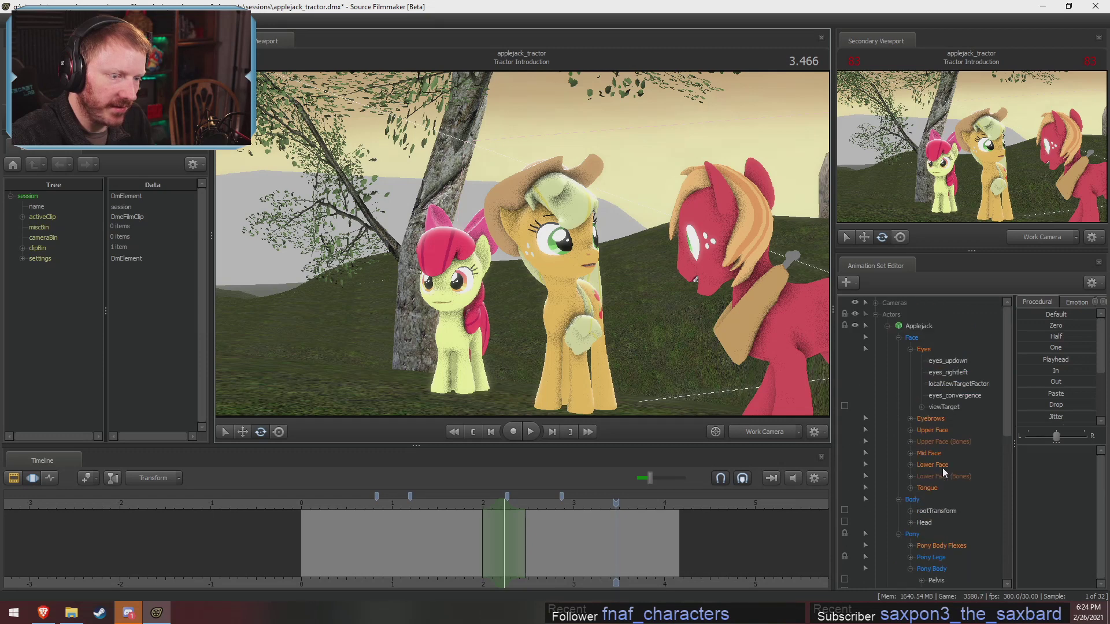
left_click(898, 534)
left_click(898, 499)
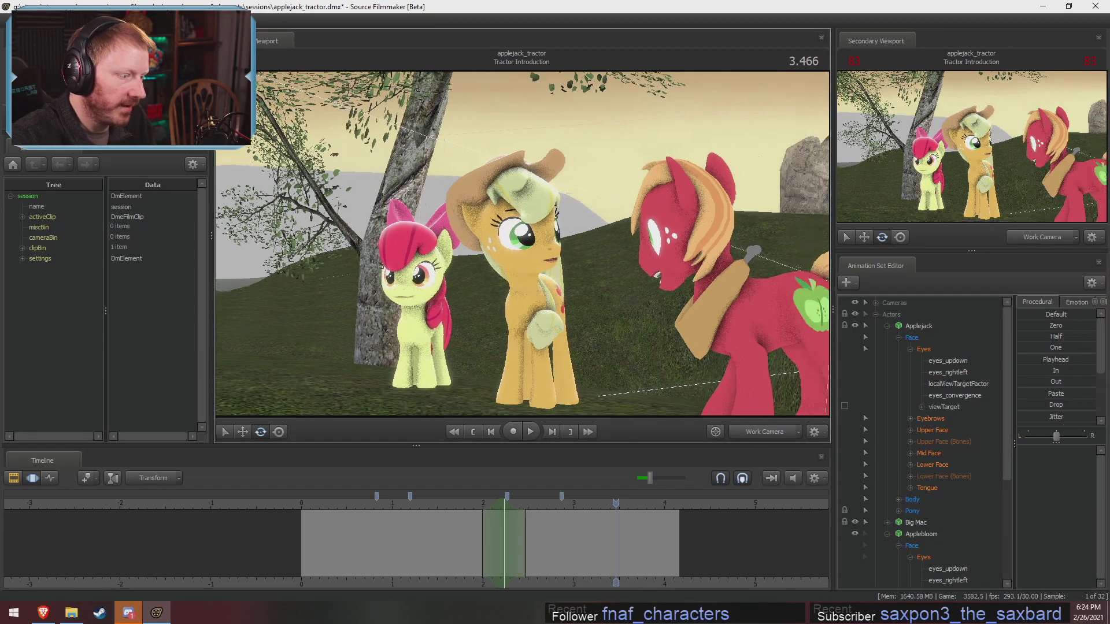
Review the shot's motion through the Main Camera by scrubbing and playing it, ending with the playhead at 2.233.
left_click(779, 430)
left_click(448, 504)
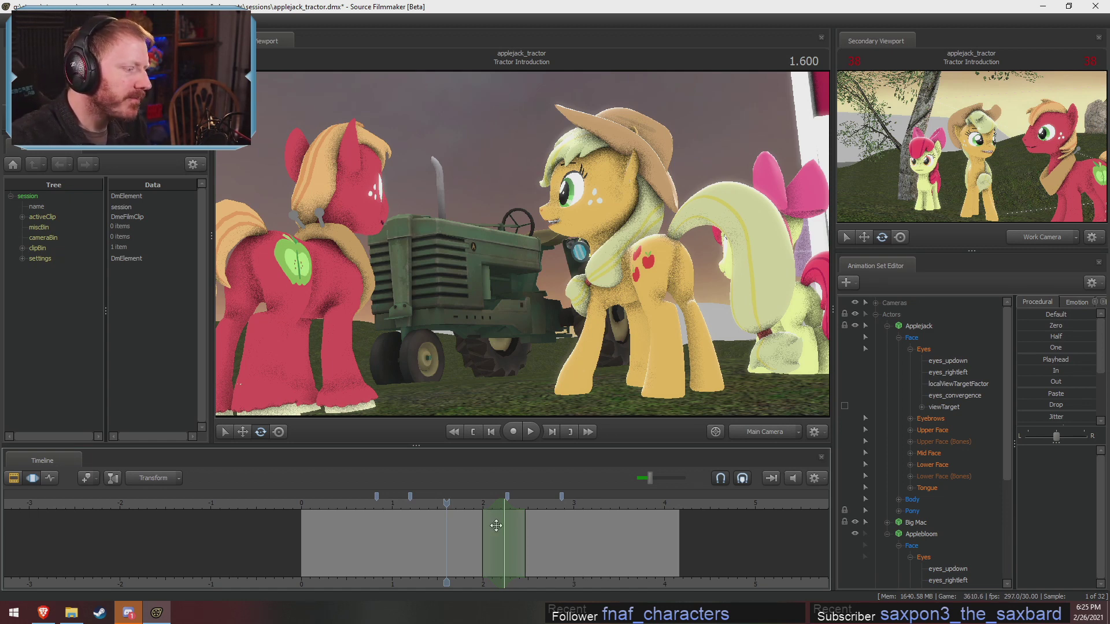
left_click_drag(375, 504, 341, 507)
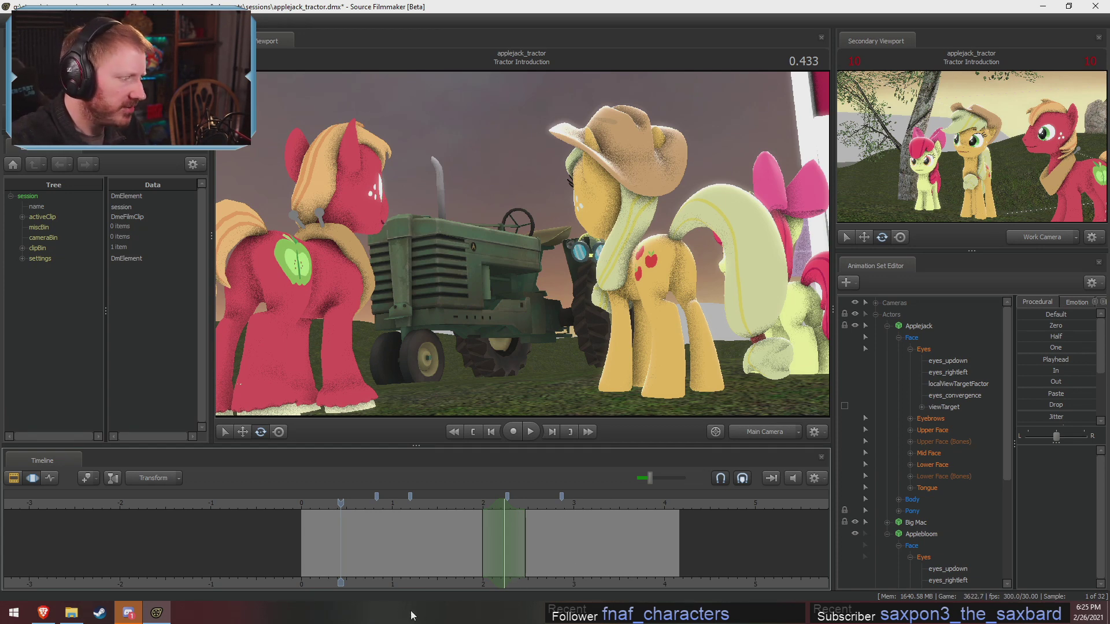
left_click_drag(328, 510, 337, 511)
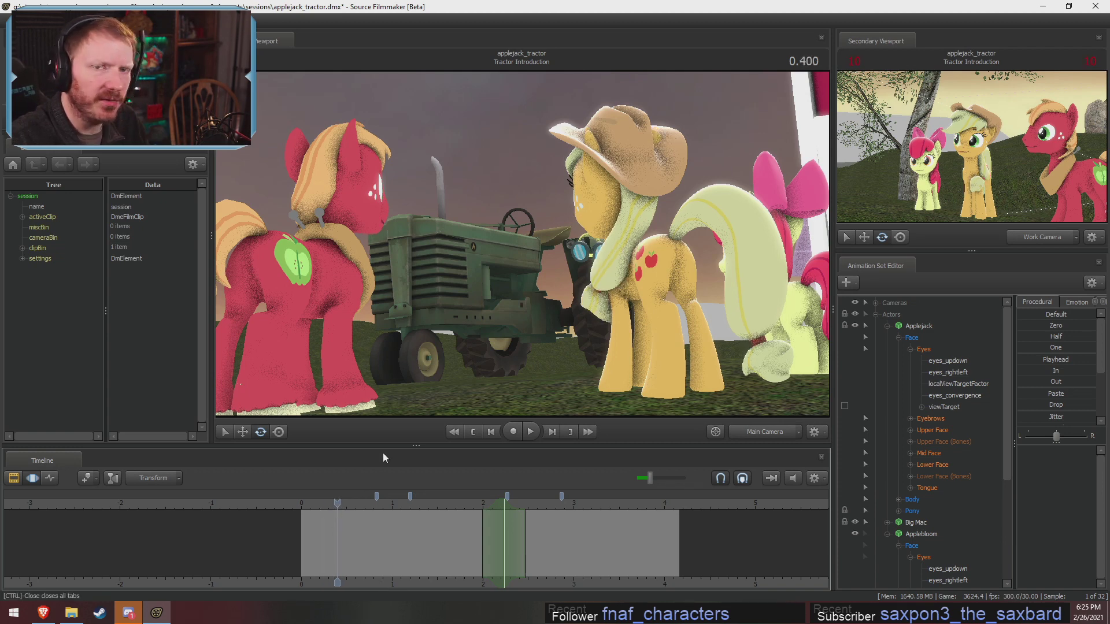
key("space")
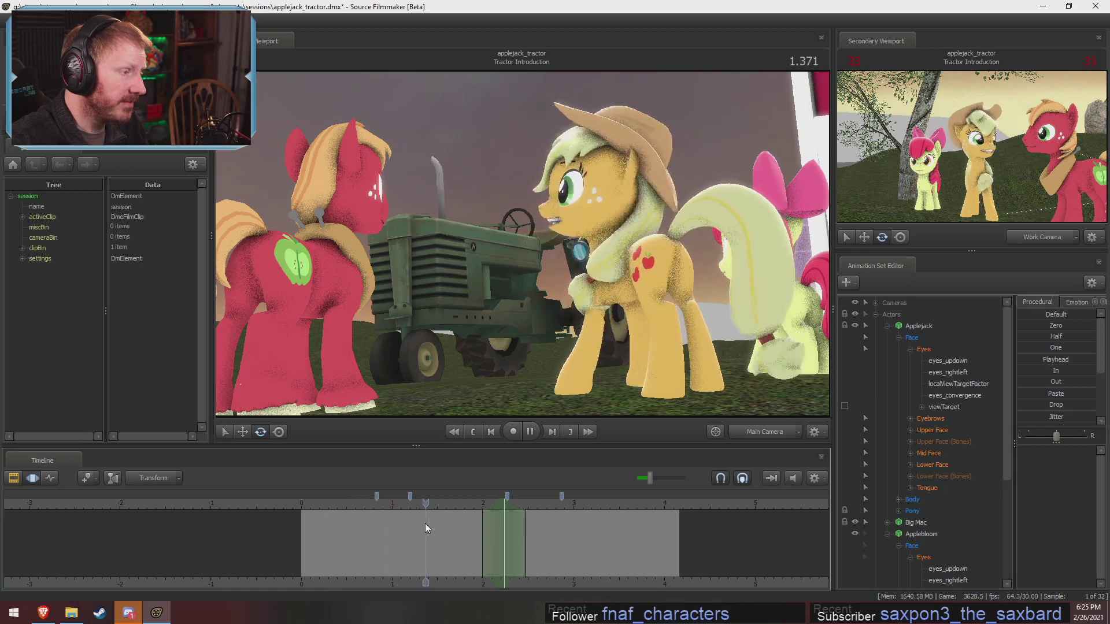
key("space")
left_click_drag(427, 573, 525, 562, "shift")
left_click_drag(550, 504, 504, 505)
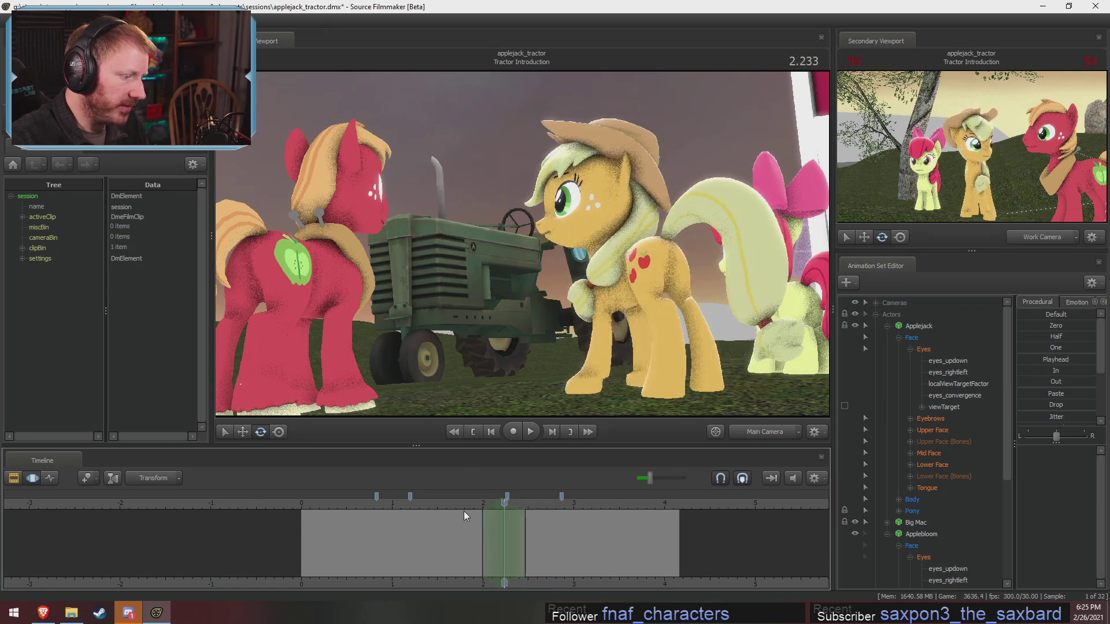
Through the Work Camera, rotate Applejack's LeftShoulder and LeftForearm at 2.233 to reposition the left front leg, and scrub to check the motion.
left_click(746, 433, "ctrl")
key("w")
left_click_drag(708, 355, 522, 243)
left_click(494, 174, "ctrl")
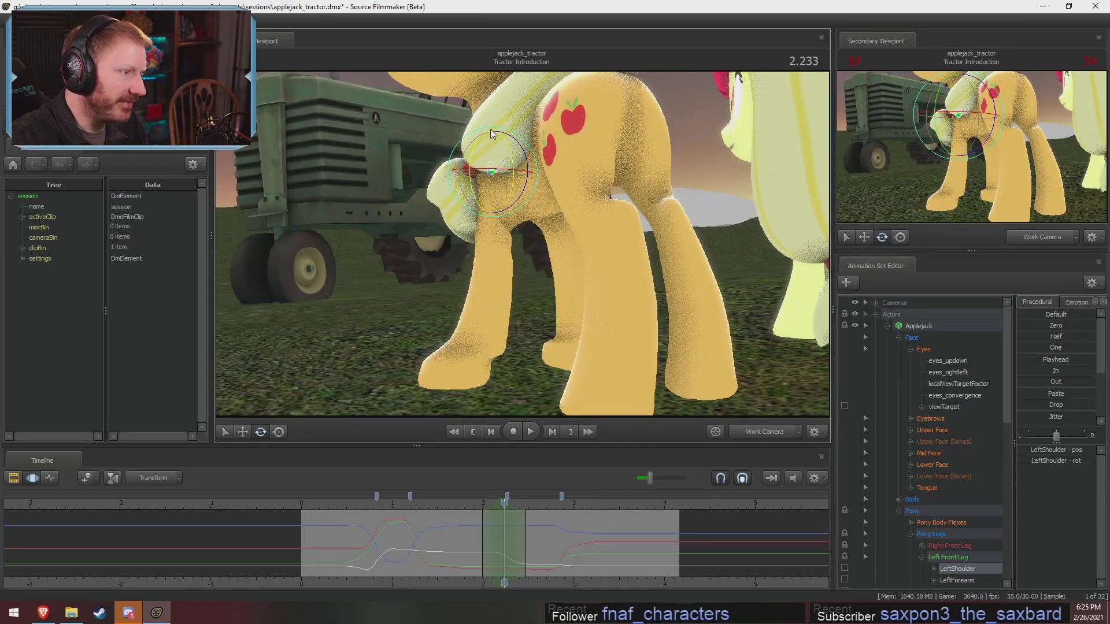
key("f")
right_click_drag(493, 173, 522, 243, "alt")
mouse_move(522, 244)
left_mouse_down("alt")
mouse_move(538, 244)
mouse_move(511, 243)
mouse_move(542, 242)
left_mouse_up("alt")
left_click_drag(527, 194, 613, 223)
left_click(510, 268, "ctrl")
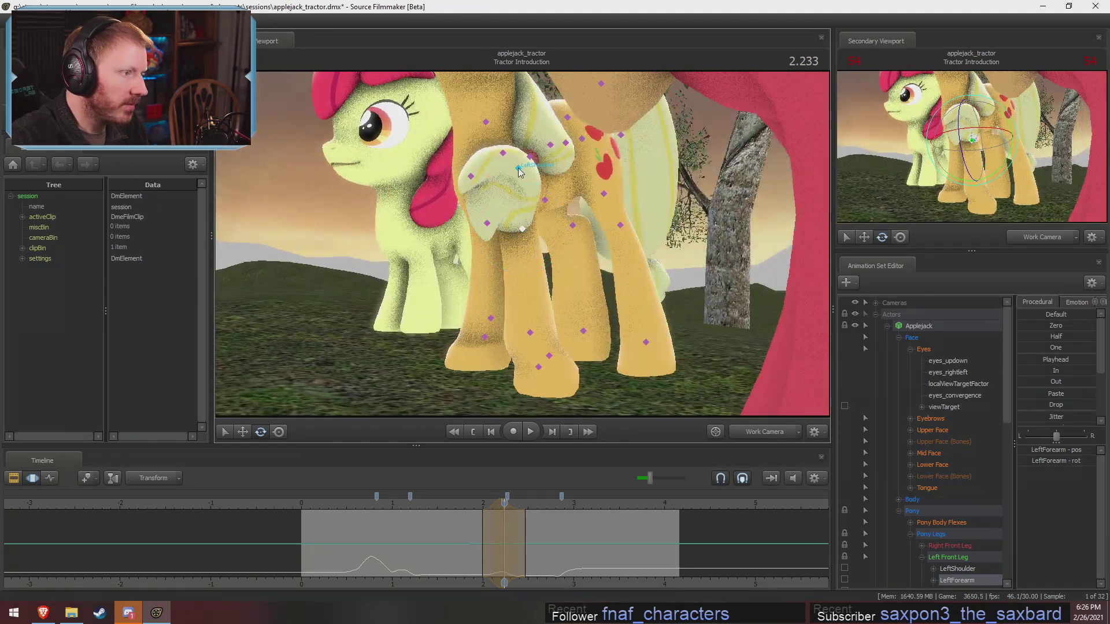
left_click(496, 185, "ctrl")
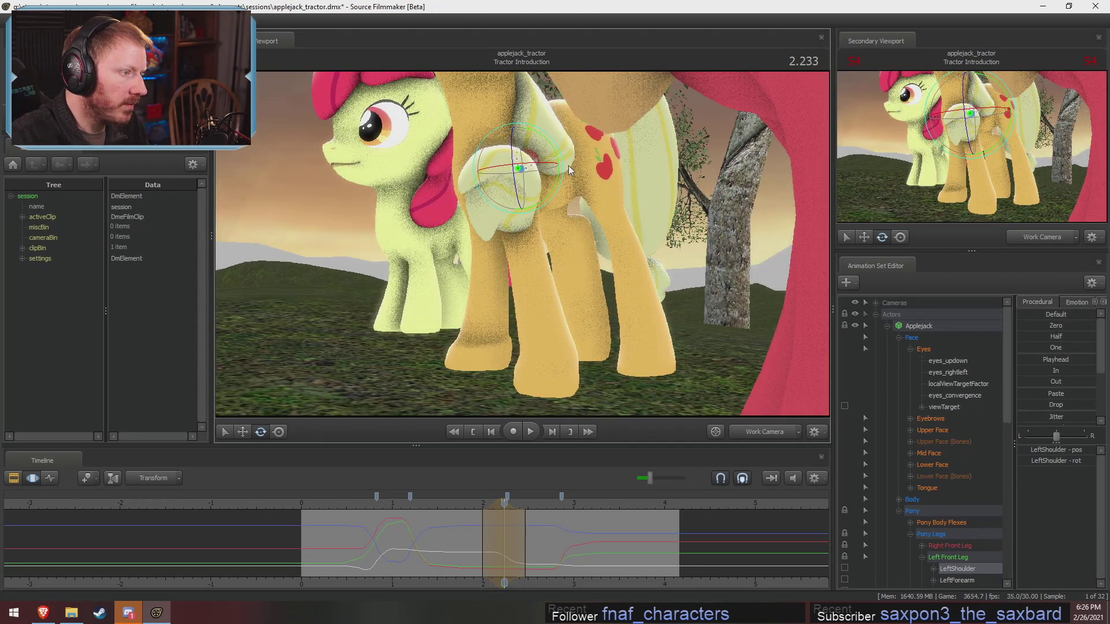
left_click_drag(485, 548, 505, 501)
Refine the LeftShoulder and LeftForearm rotations from the front of the leg, checking the movement around 2.233.
mouse_move(626, 317)
left_mouse_down("alt")
mouse_move(544, 315)
mouse_move(626, 317)
left_mouse_up("alt")
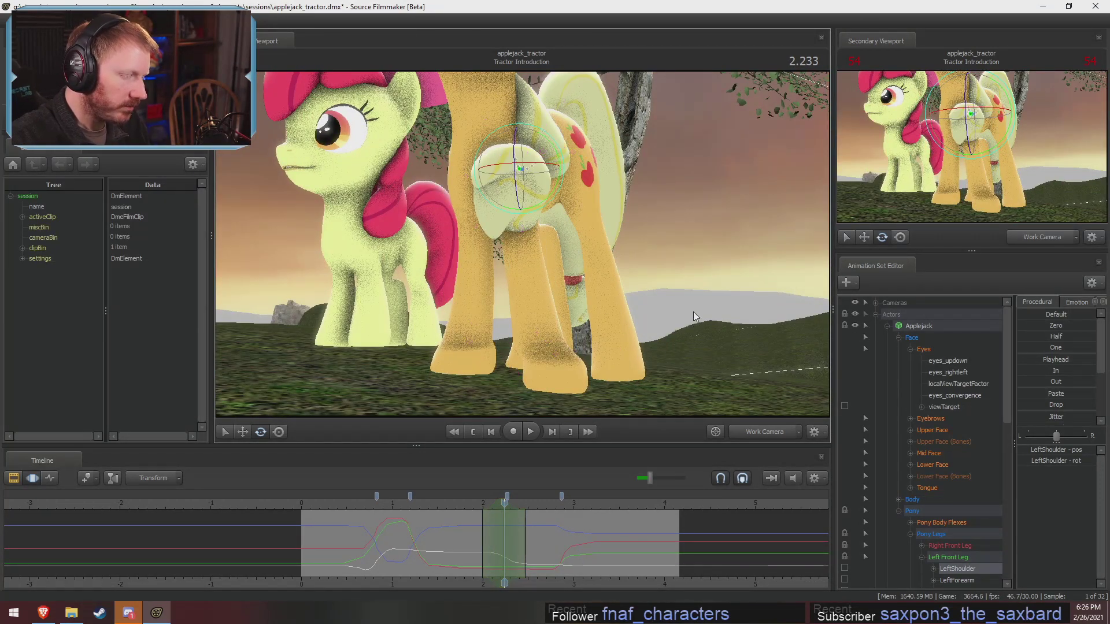
left_click_drag(674, 317, 607, 316, "alt")
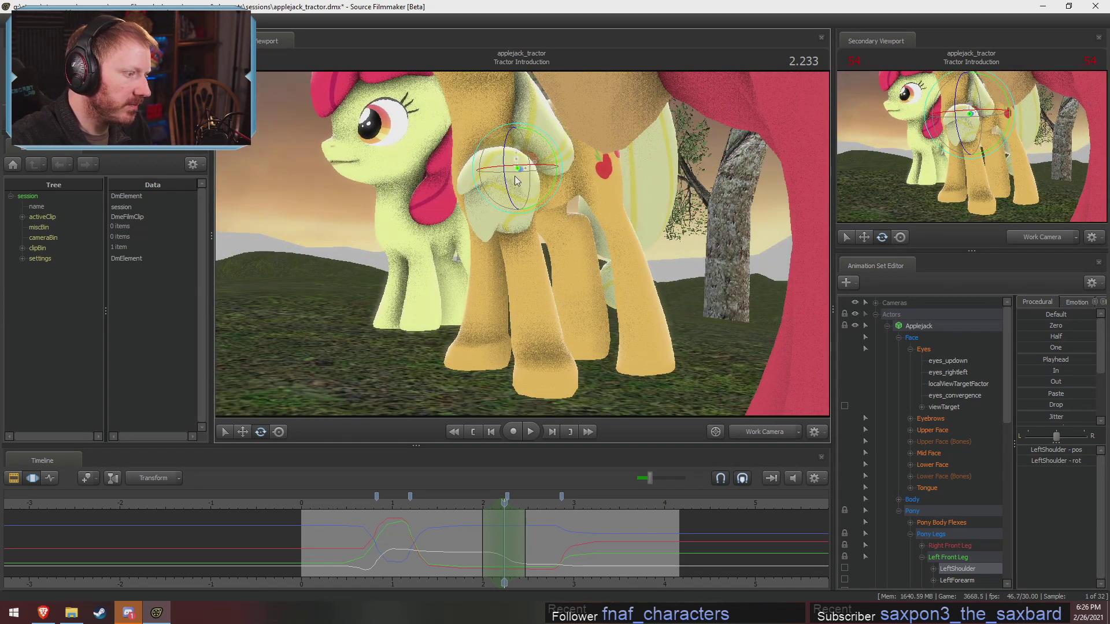
left_click_drag(516, 181, 565, 180)
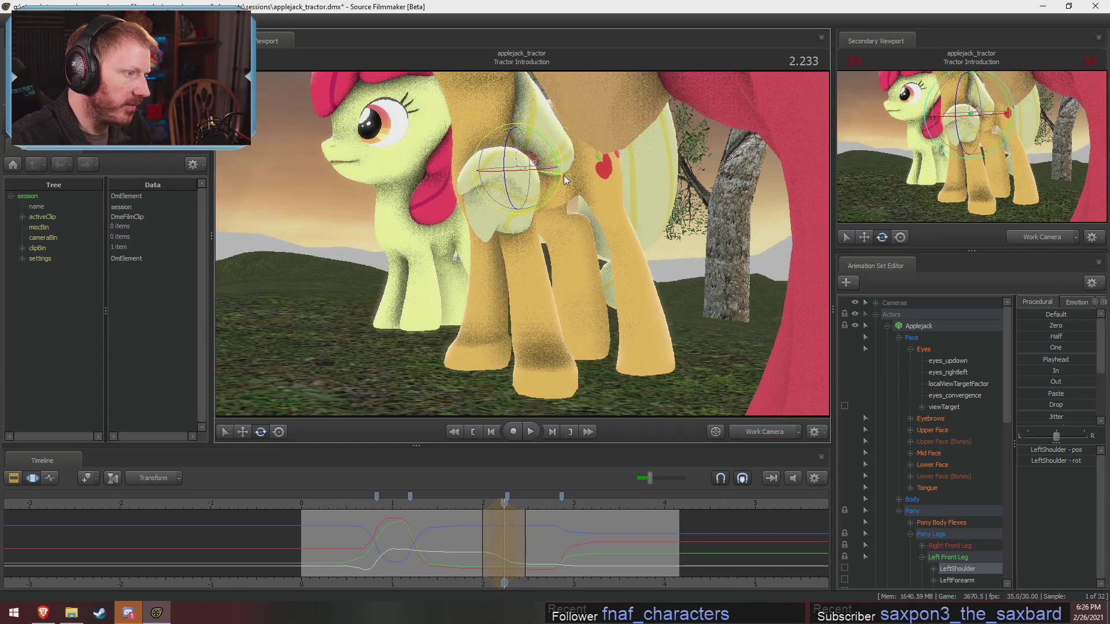
left_click(522, 237)
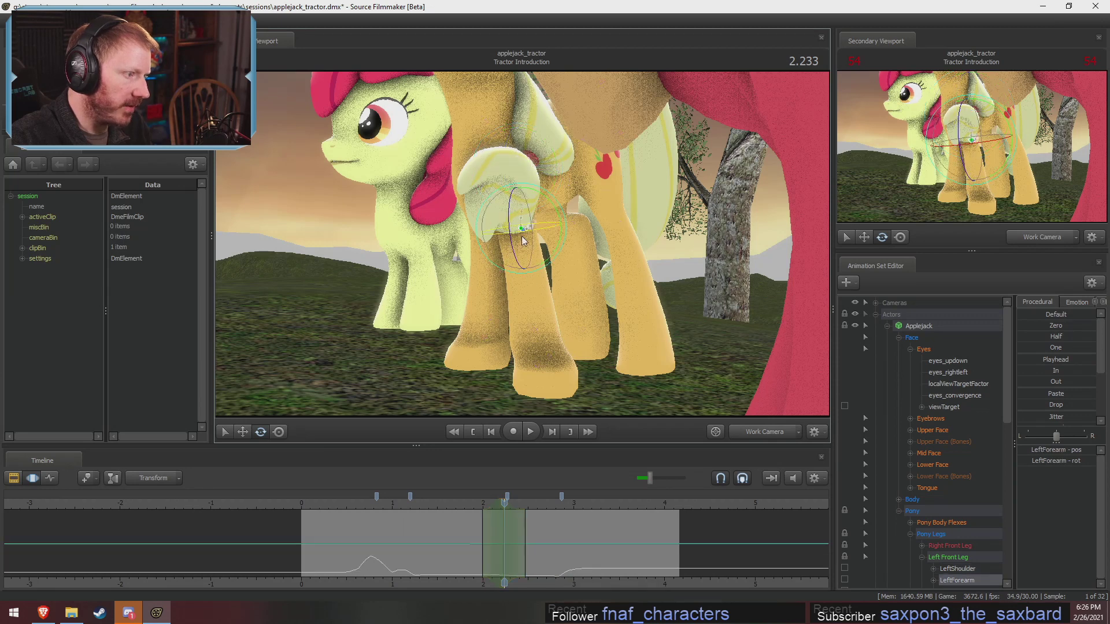
left_click_drag(524, 251, 524, 236)
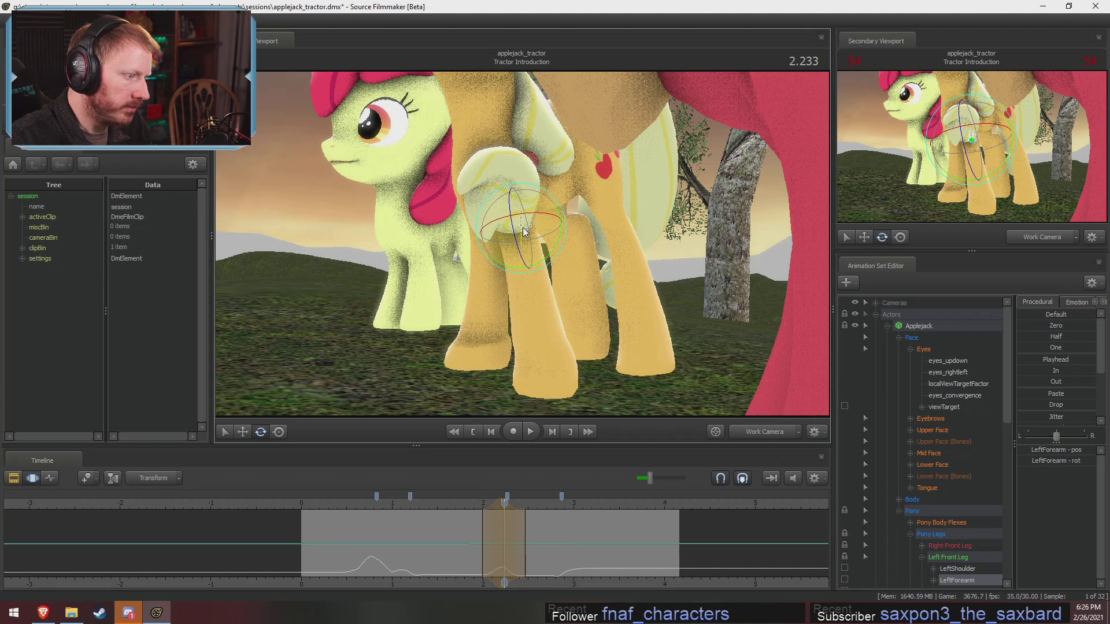
left_click_drag(484, 551, 504, 539)
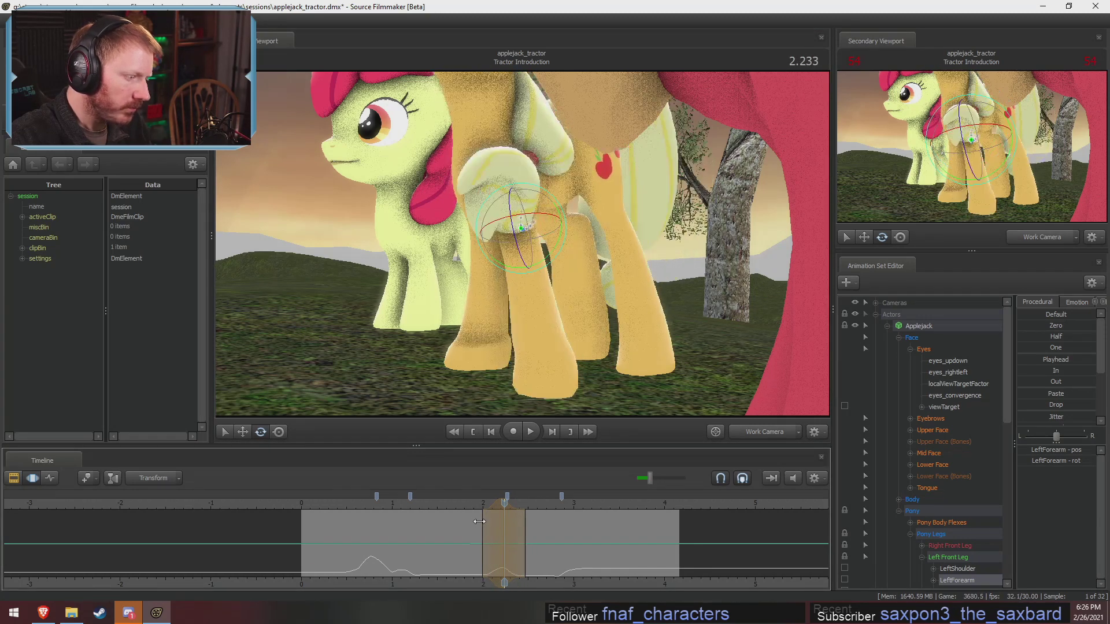
Rotate Applejack's RightShoulder and RightForearm at 2.233 to adjust the right front leg's pose.
left_click_drag(653, 386, 484, 327, "alt")
key("shift")
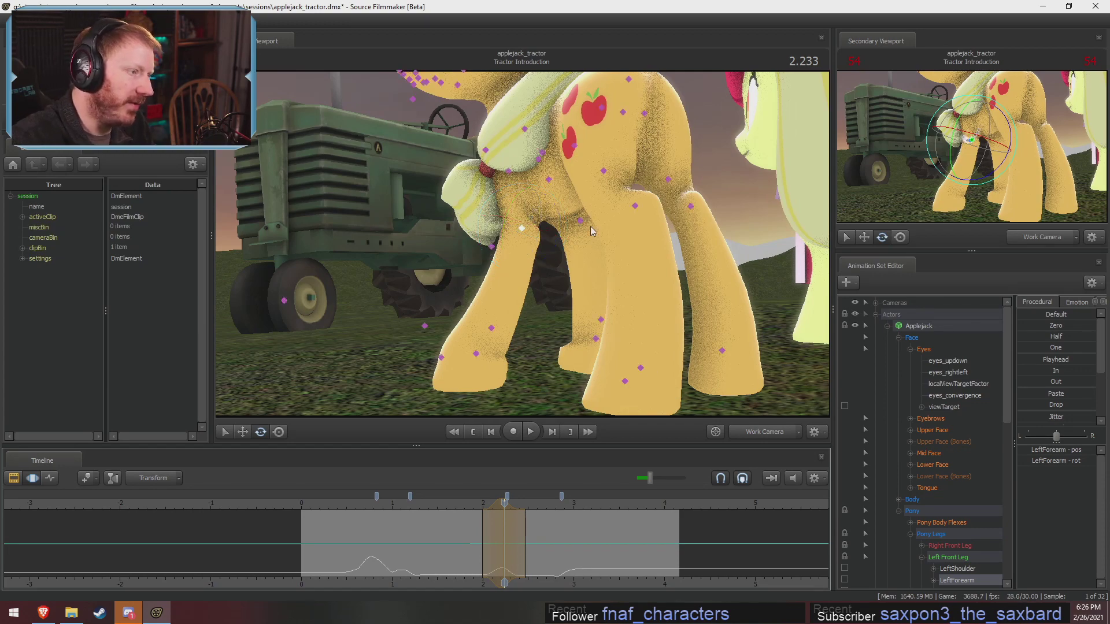
left_click(549, 181, "ctrl")
left_click_drag(543, 224, 771, 228, "alt")
left_click_drag(507, 218, 485, 256)
left_click(464, 220, "ctrl")
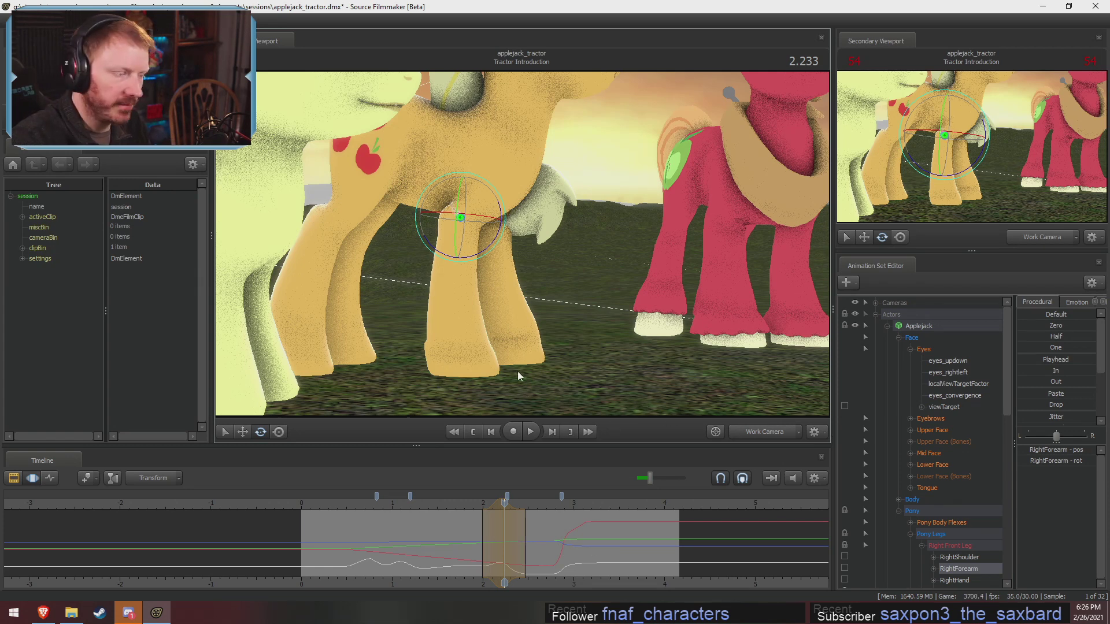
key("ctrl")
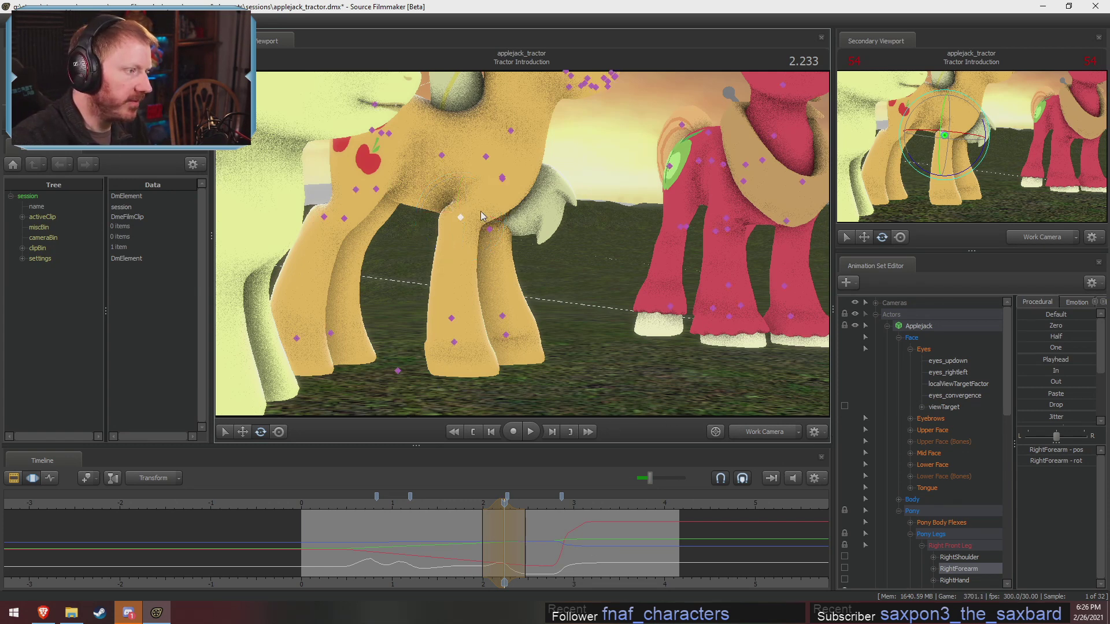
Fine-tune the RightShoulder and RightForearm so the right front leg bends naturally, and scrub through the change.
left_click(501, 176, "ctrl")
left_click_drag(465, 169, 467, 163)
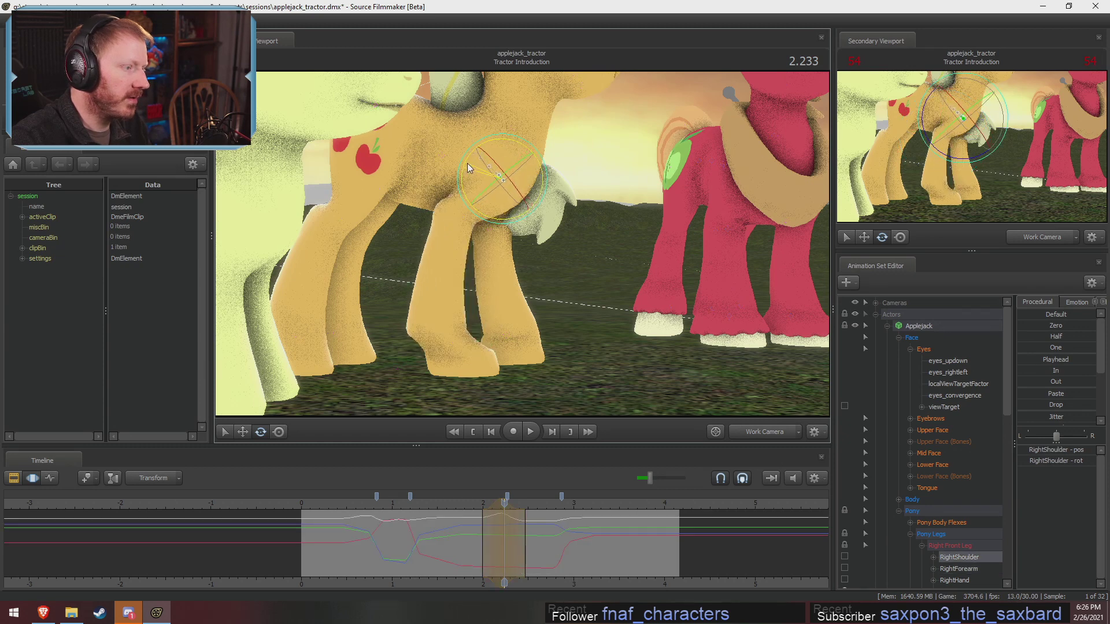
left_click(453, 213, "ctrl")
left_click_drag(443, 248, 450, 255)
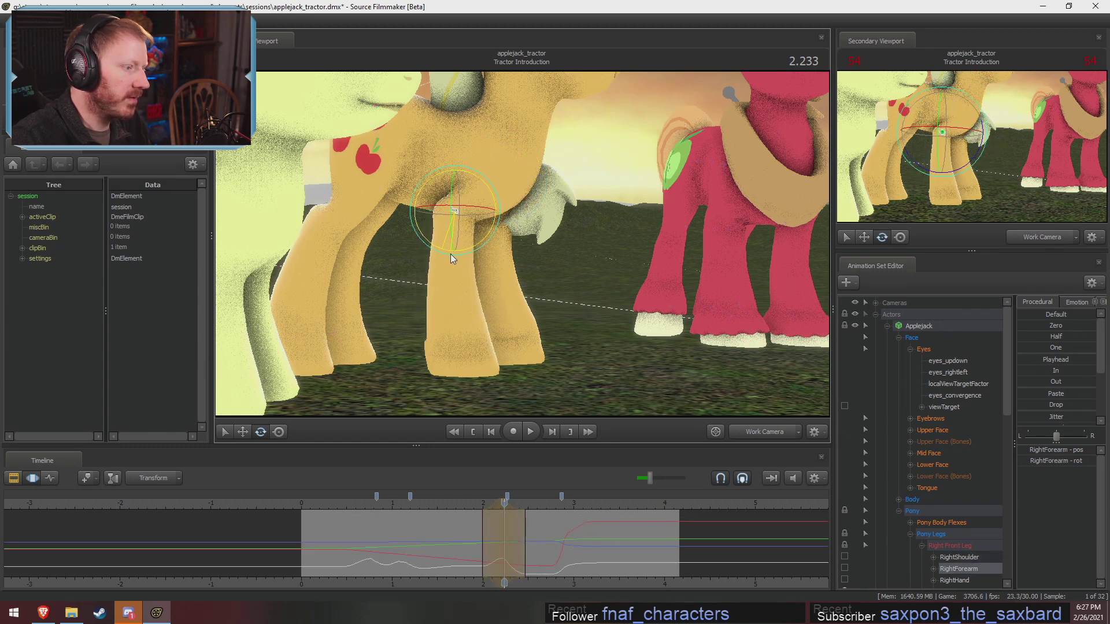
left_click_drag(463, 267, 562, 156)
left_click(537, 186)
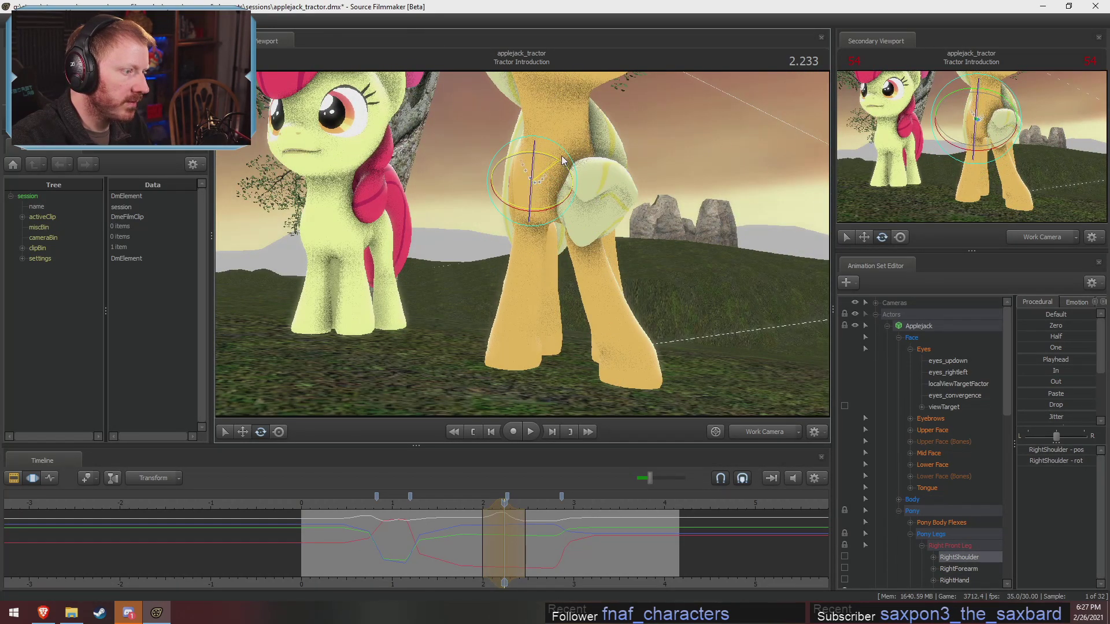
mouse_move(492, 550)
left_mouse_down()
mouse_move(491, 533)
mouse_move(504, 534)
left_mouse_up()
Examine the front legs' motion from several angles by scrubbing and playing the section leading up to 2.233.
left_click_drag(540, 324, 598, 333, "alt")
left_click_drag(522, 244, 607, 260, "alt")
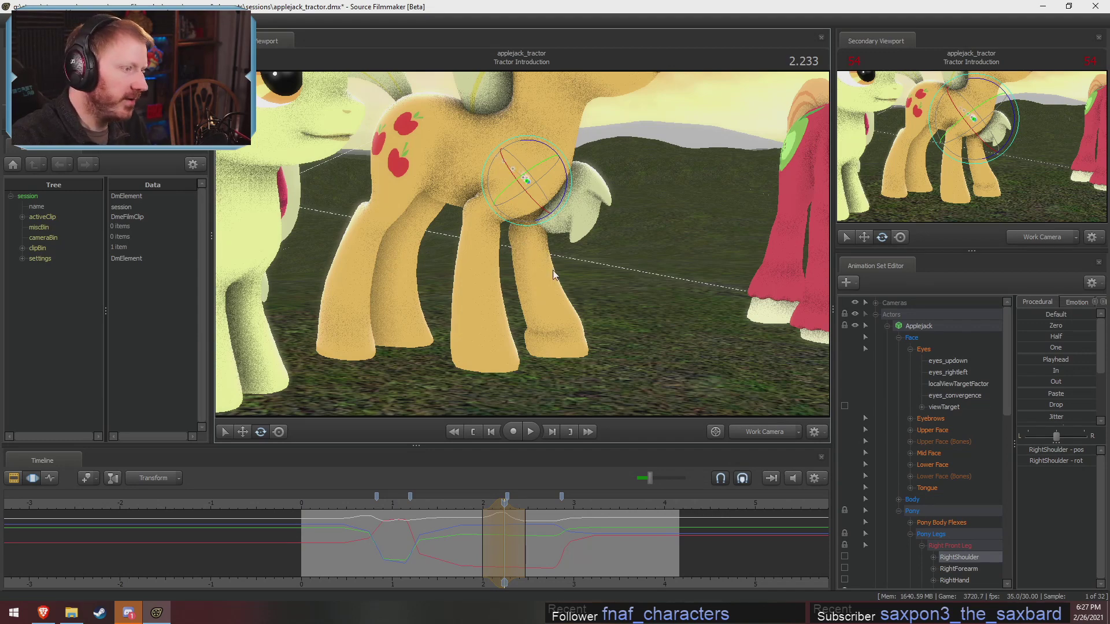
left_click_drag(603, 297, 522, 244, "alt")
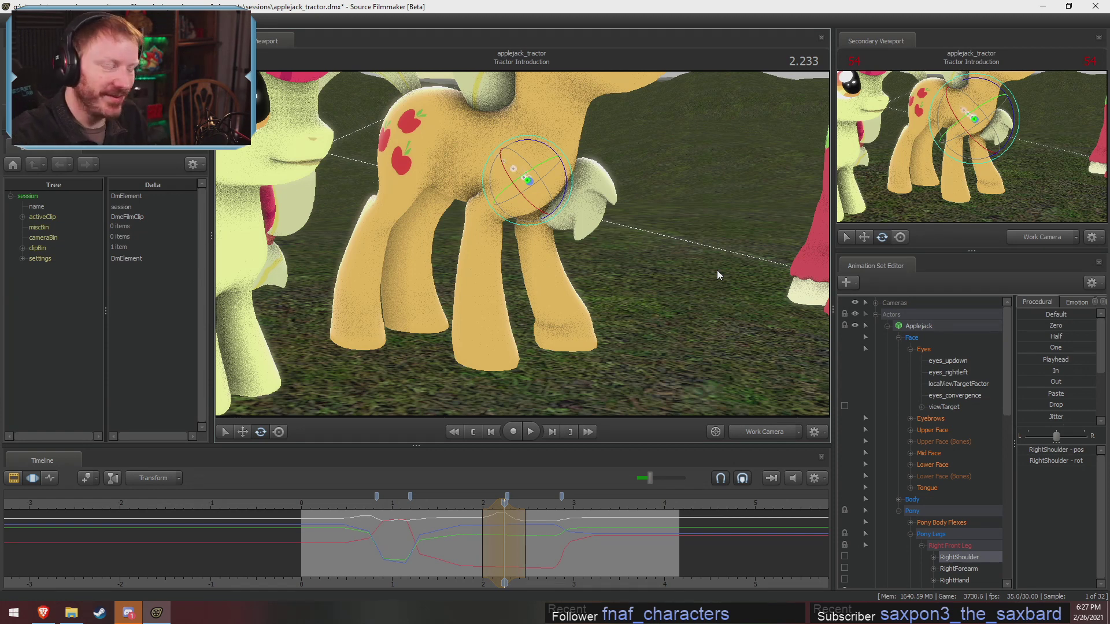
left_click_drag(475, 541, 504, 530)
left_click(444, 502)
key("space")
left_click_drag(520, 301, 549, 329, "alt")
key("w")
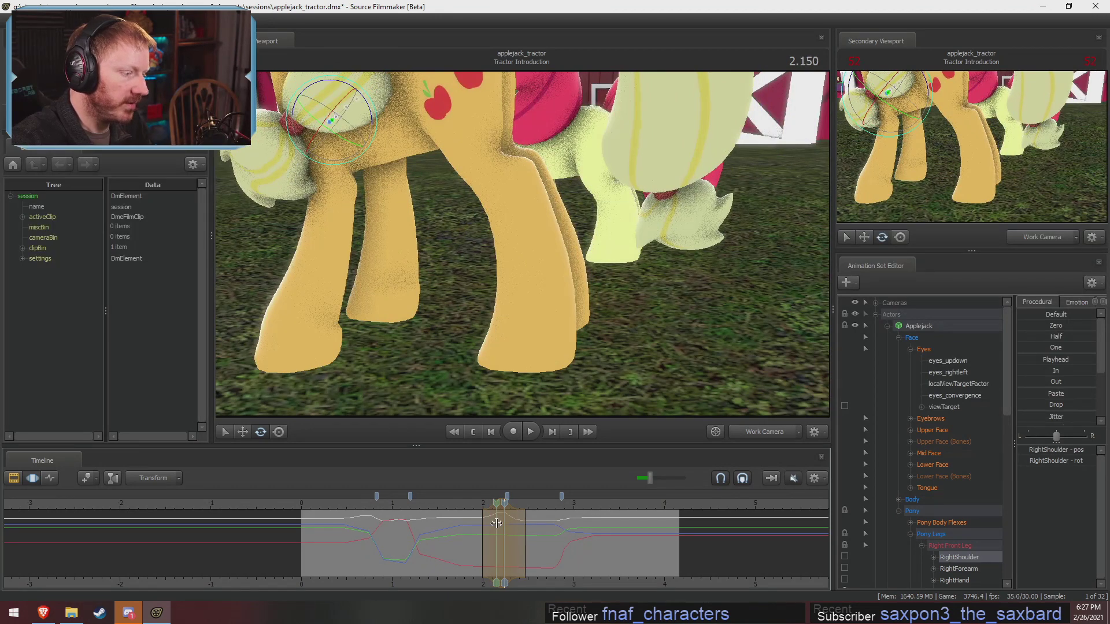
left_click_drag(496, 523, 511, 501)
Adjust the rotation of Applejack's LeftLeg2 and RightLeg2 in the hind legs at 2.233.
left_click(513, 171)
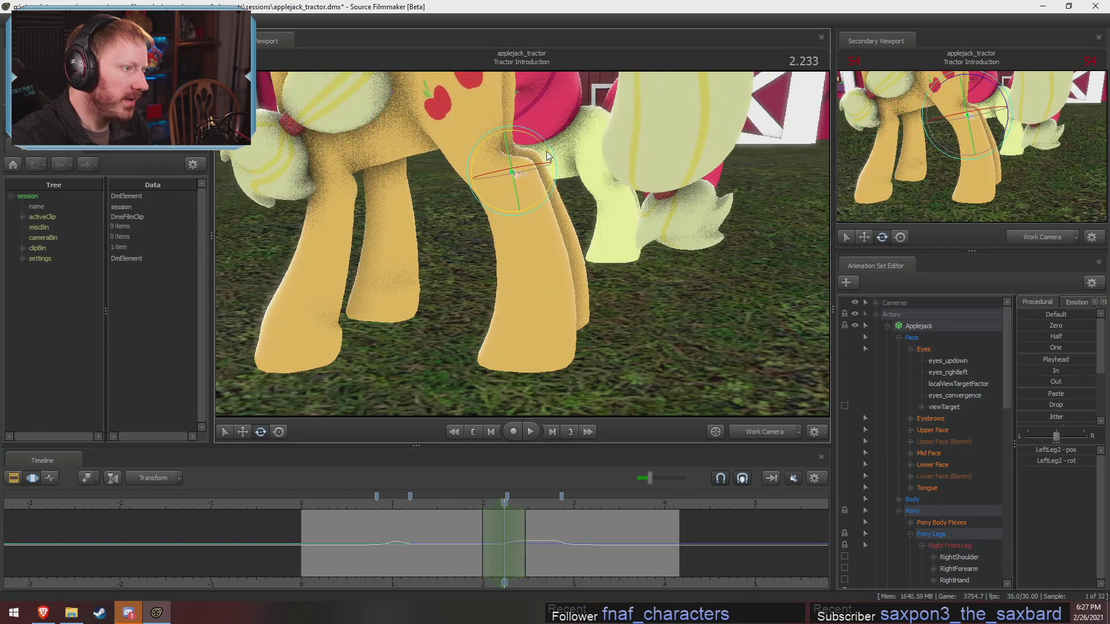
left_click(551, 148)
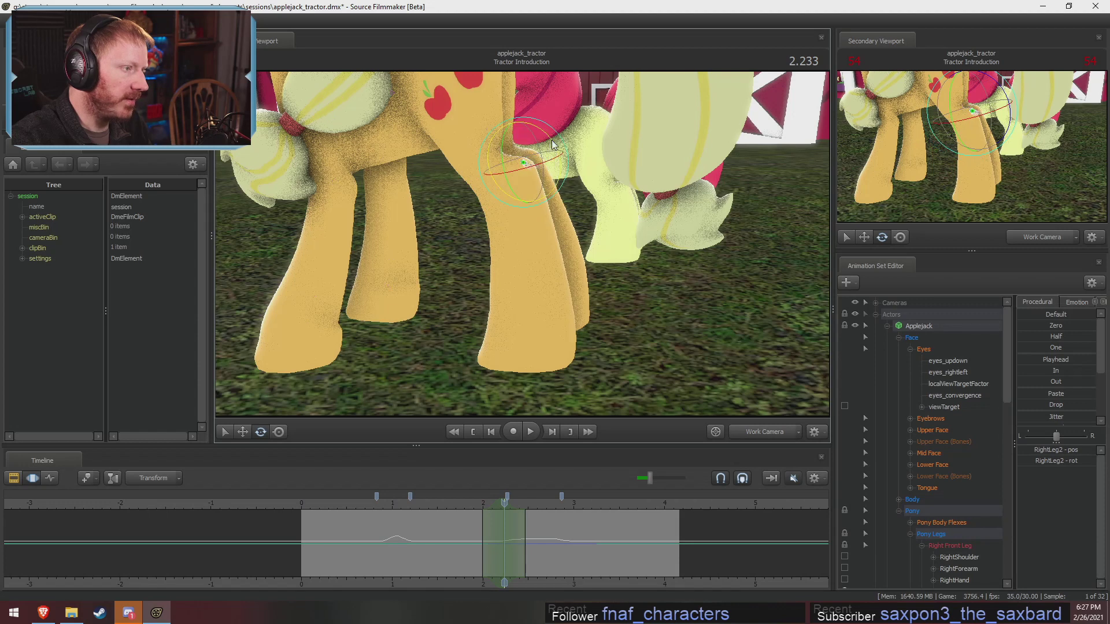
left_click_drag(483, 509, 507, 509)
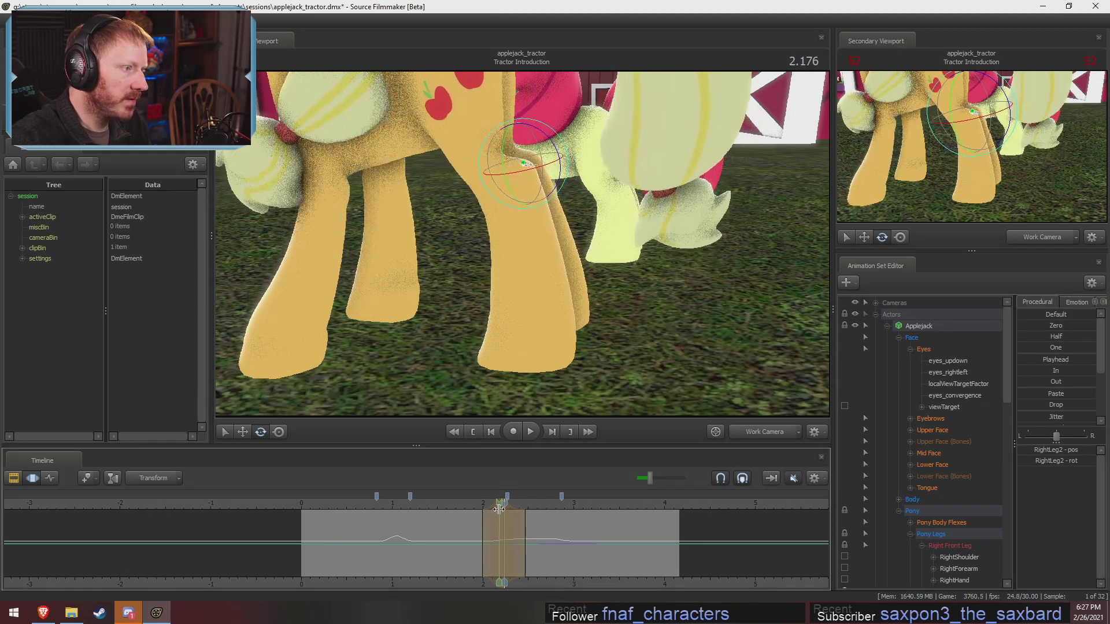
left_click_drag(521, 252, 521, 239)
Rotate LeftLeg1 and LeftLeg2 to refine the bend of Applejack's left hind leg at 2.233.
left_click(471, 109)
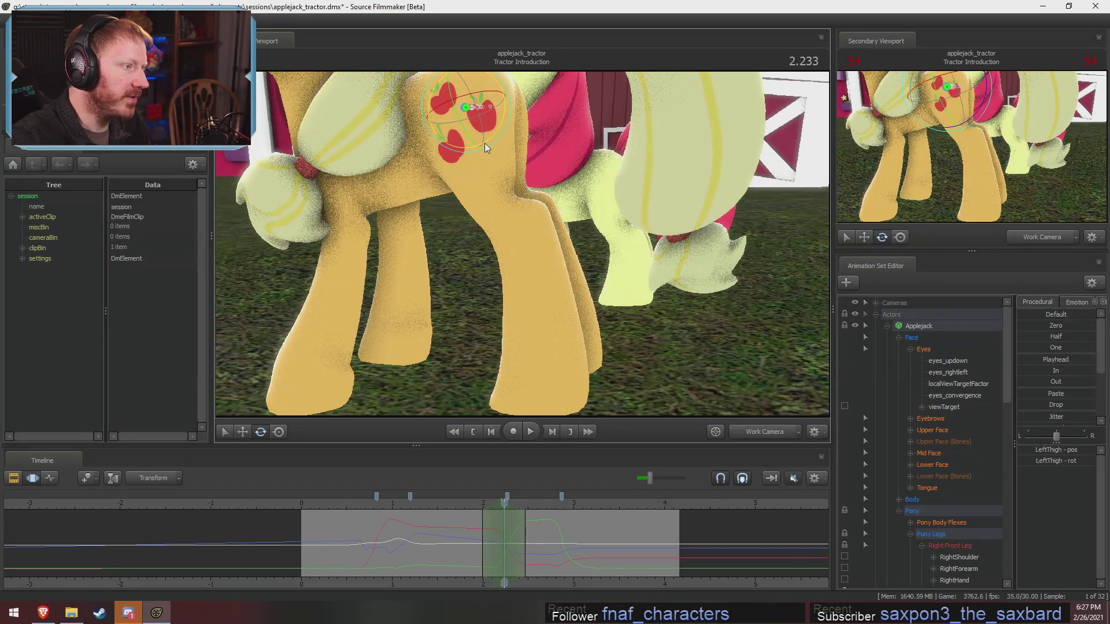
left_click(485, 175)
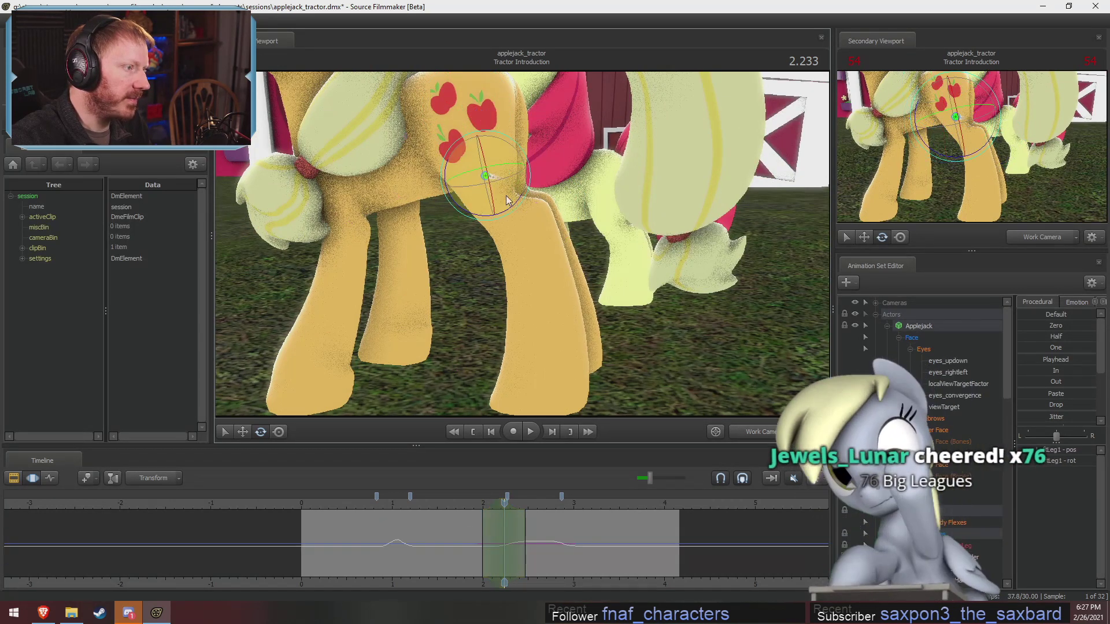
left_click_drag(519, 198, 518, 205)
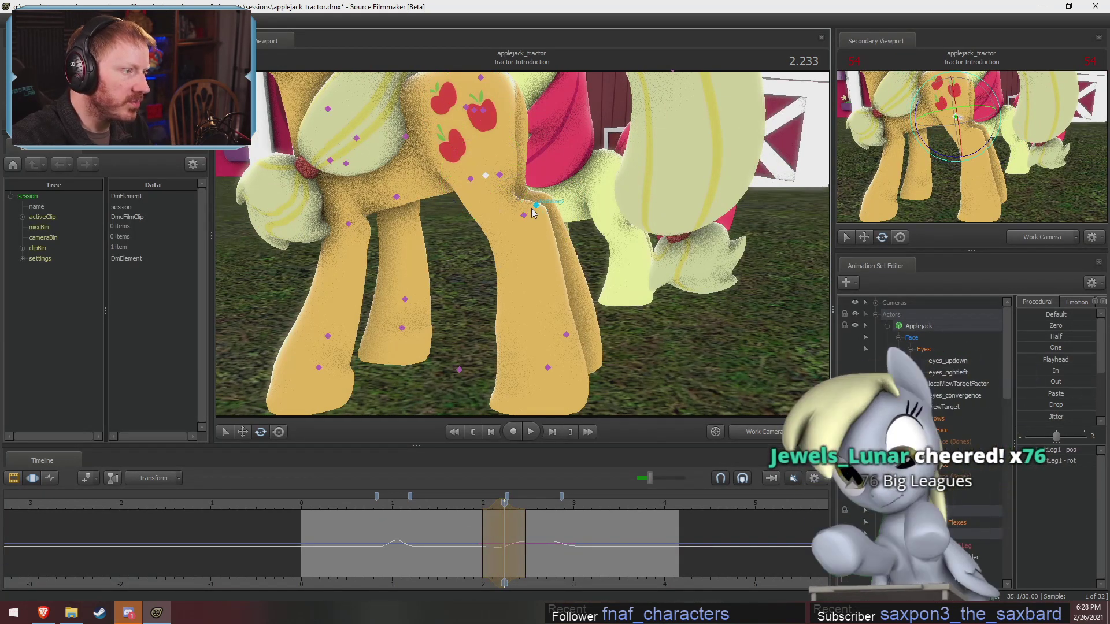
left_click(532, 211)
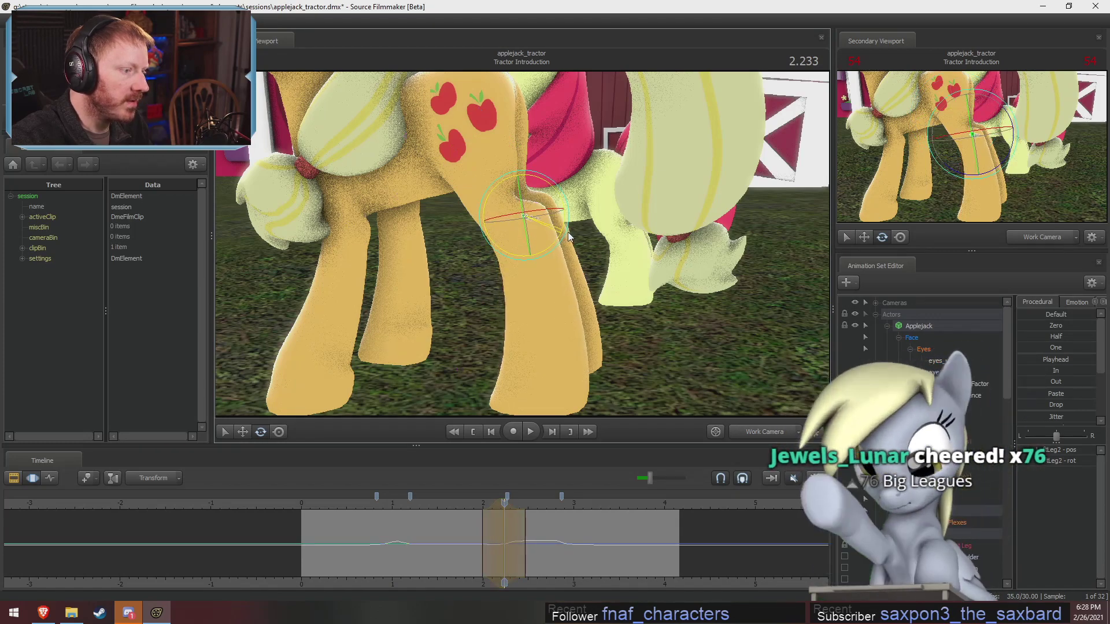
mouse_move(568, 237)
left_mouse_down()
mouse_move(682, 240)
mouse_move(558, 255)
left_mouse_up()
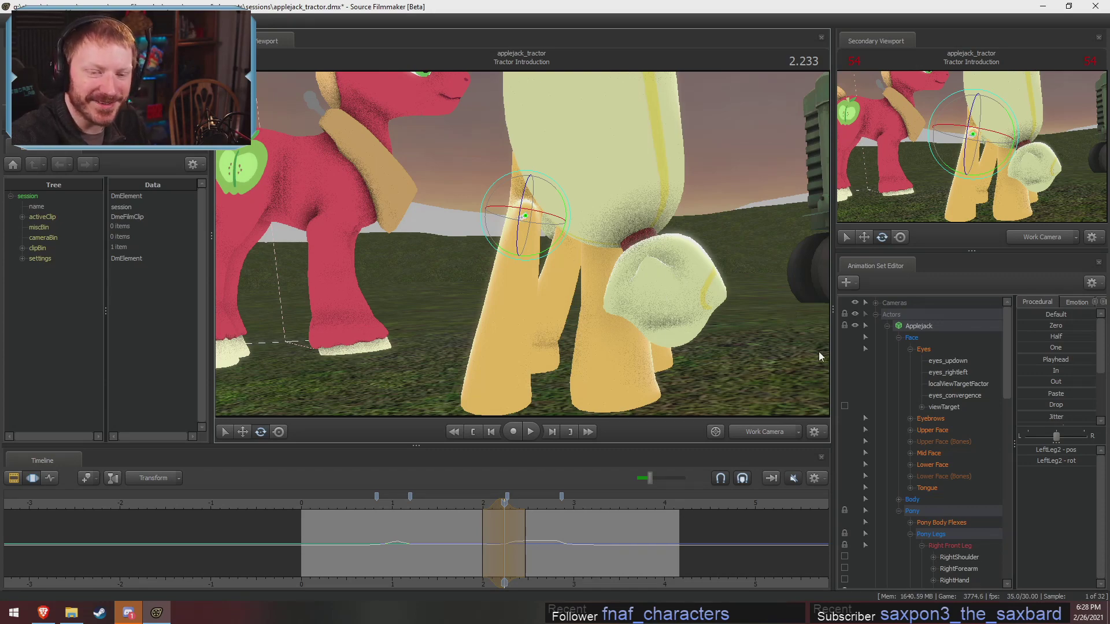
Rotate RightThigh, RightLeg1 and RightLeg2 to pose Applejack's right hind leg at 2.233.
left_click_drag(645, 356, 717, 174)
left_click(557, 93, "ctrl")
left_click_drag(555, 118, 422, 162, "alt")
mouse_move(555, 157)
left_mouse_down("alt")
mouse_move(581, 112)
mouse_move(558, 135)
left_mouse_up("alt")
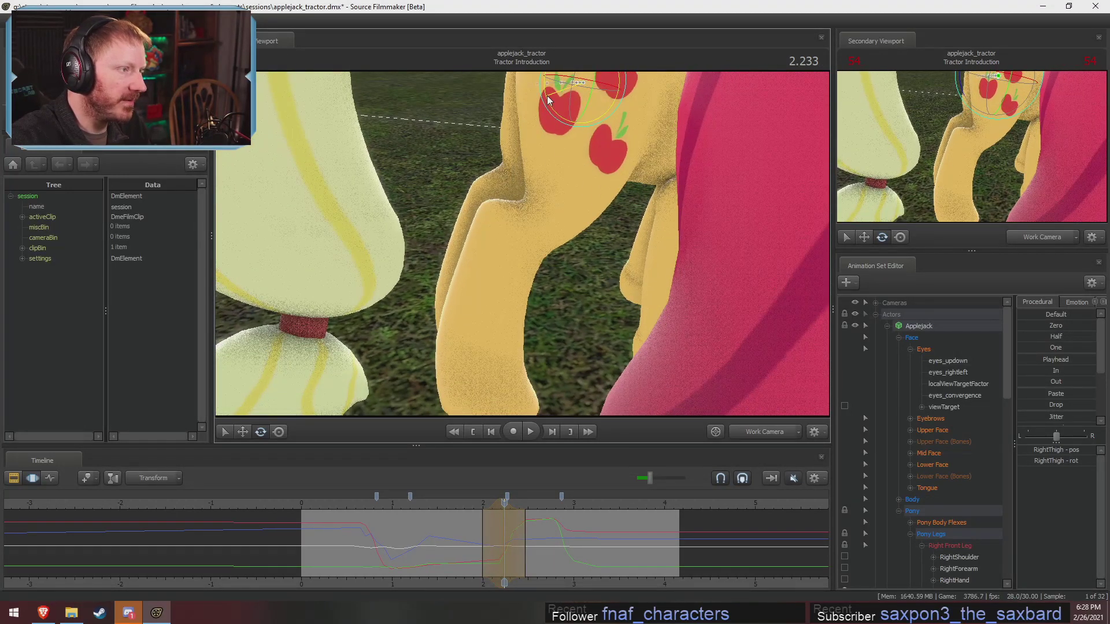
left_click(556, 197)
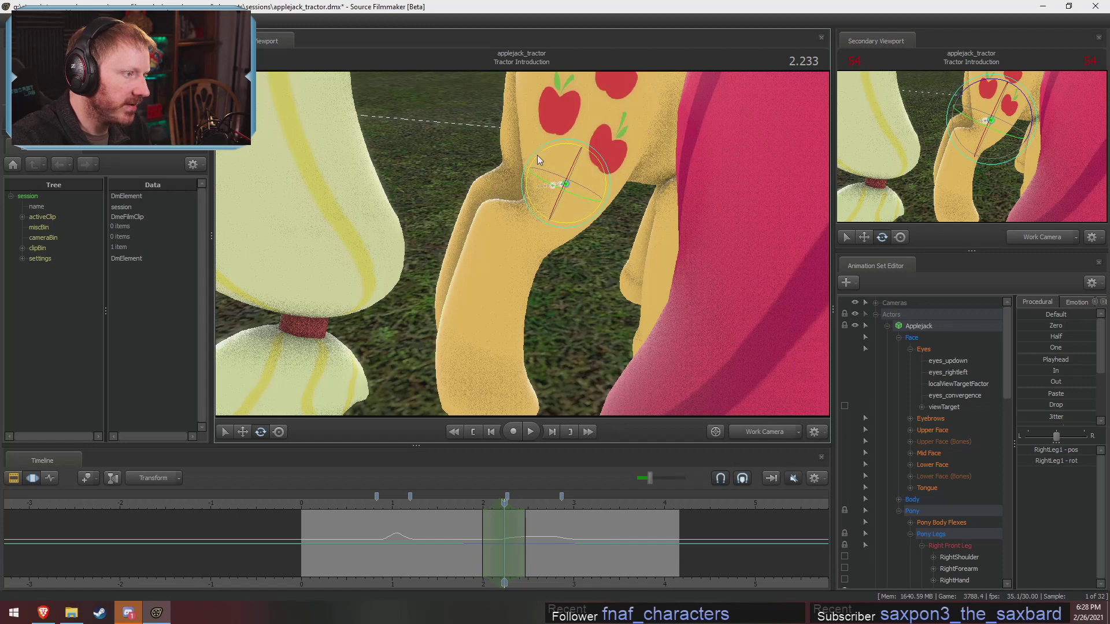
left_click_drag(538, 159, 535, 155)
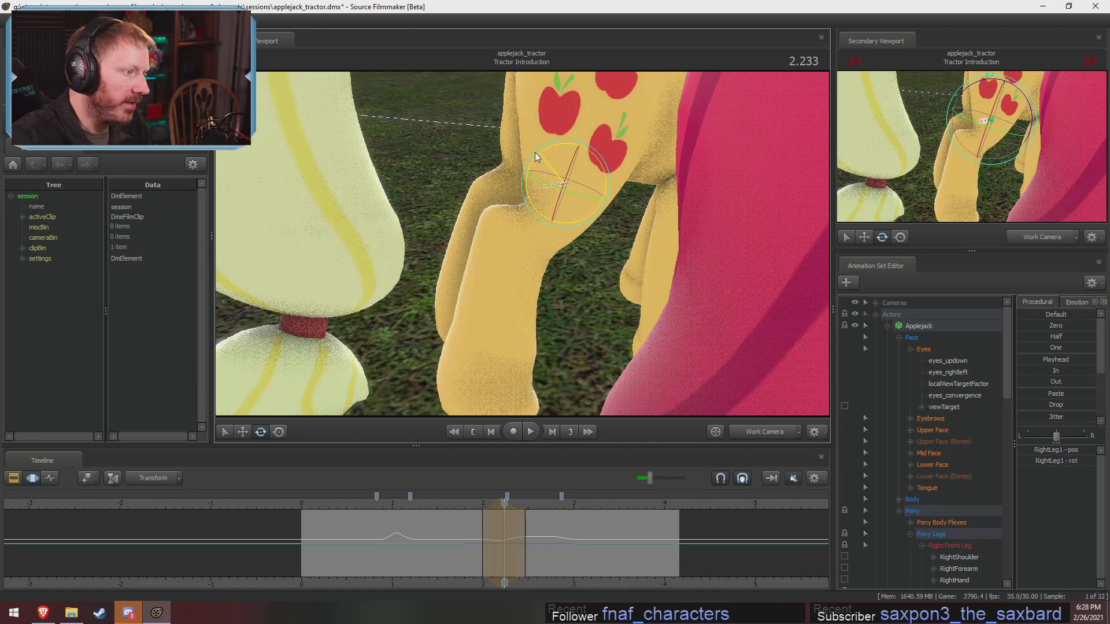
left_click(526, 199)
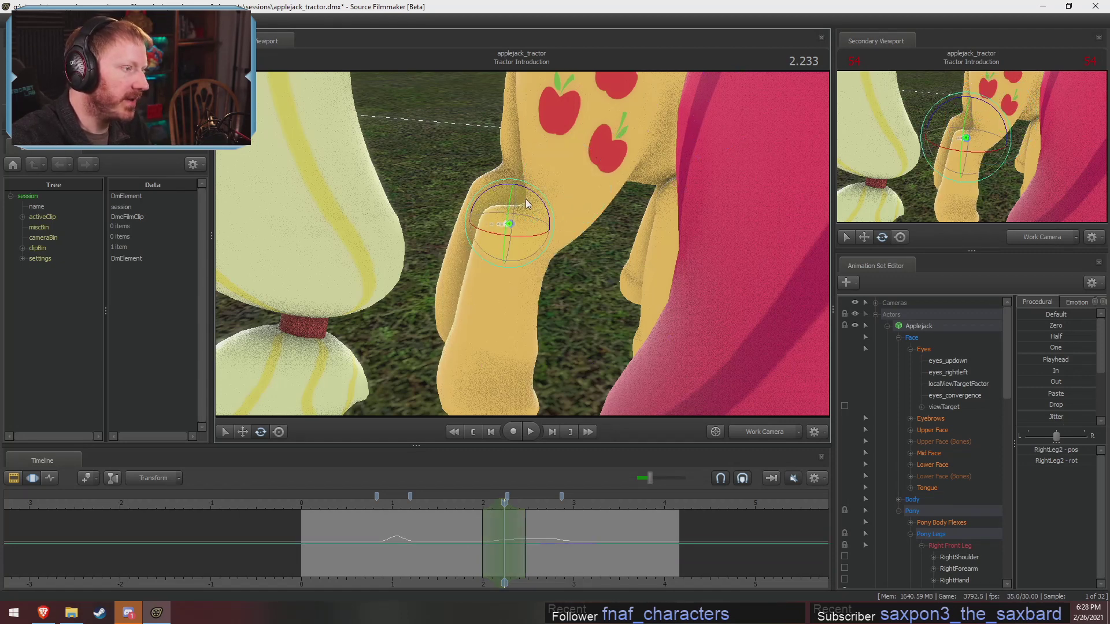
left_click_drag(531, 193, 533, 193)
Select RightLeg1 and RightLeg2 together and adjust their combined rotation in the right hind leg.
left_click_drag(594, 310, 751, 312, "alt")
key("s")
left_click_drag(521, 233, 522, 227)
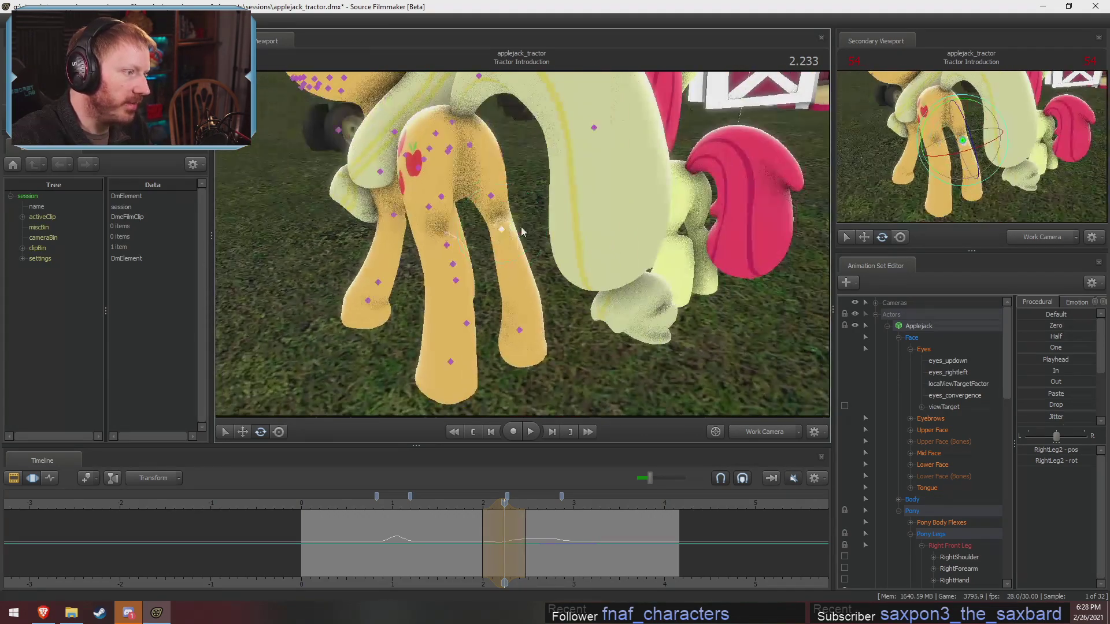
left_click(491, 196, "ctrl")
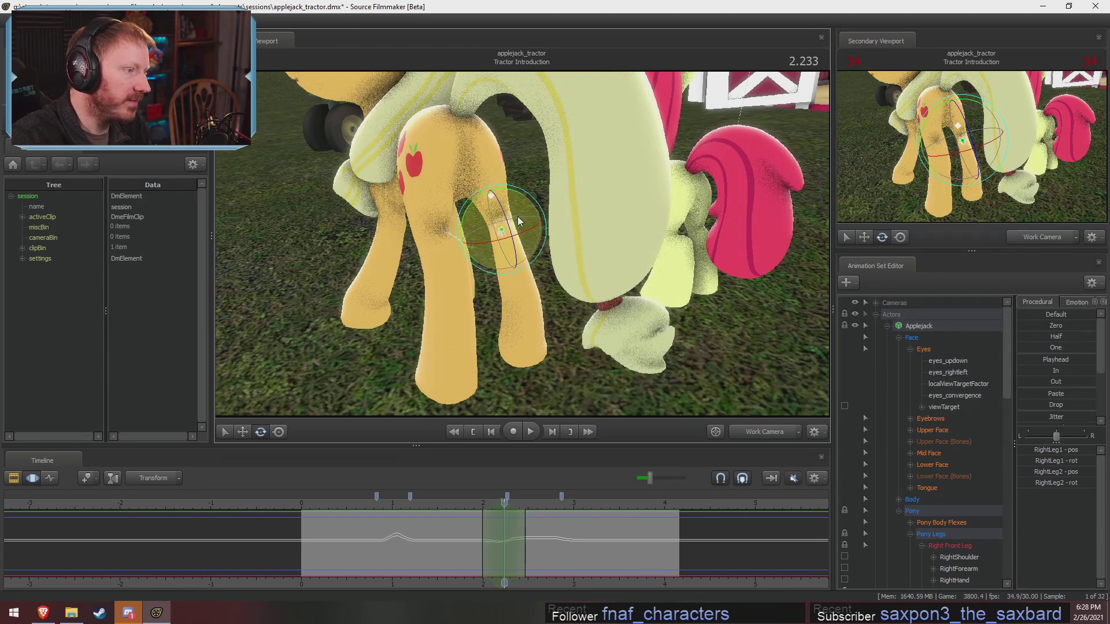
right_click(524, 217)
left_click(630, 254)
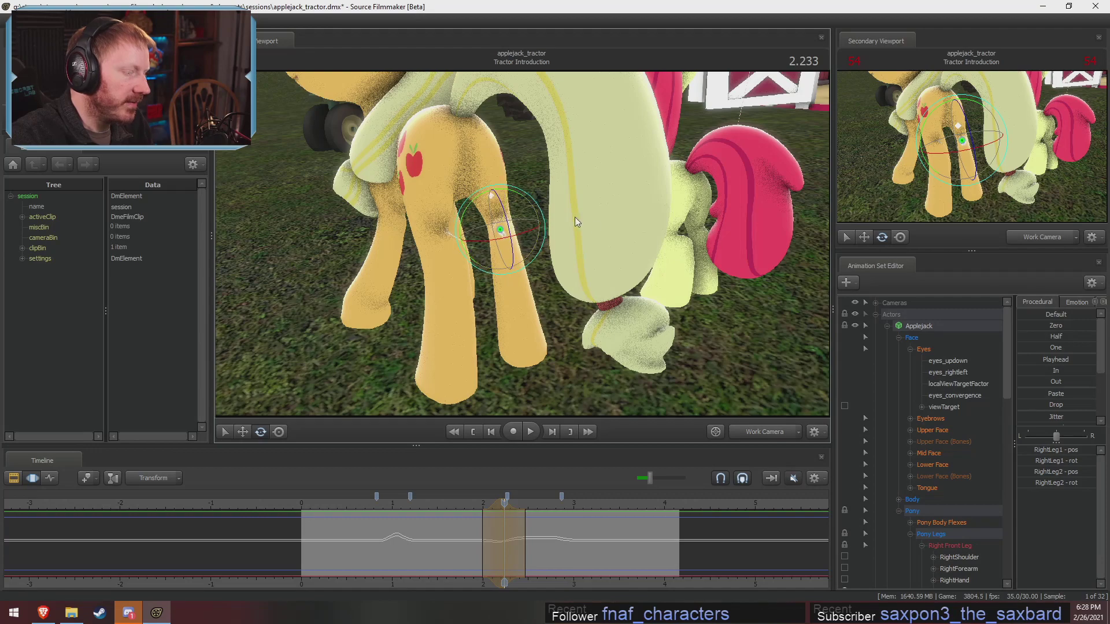
left_click_drag(510, 192, 525, 249, "alt")
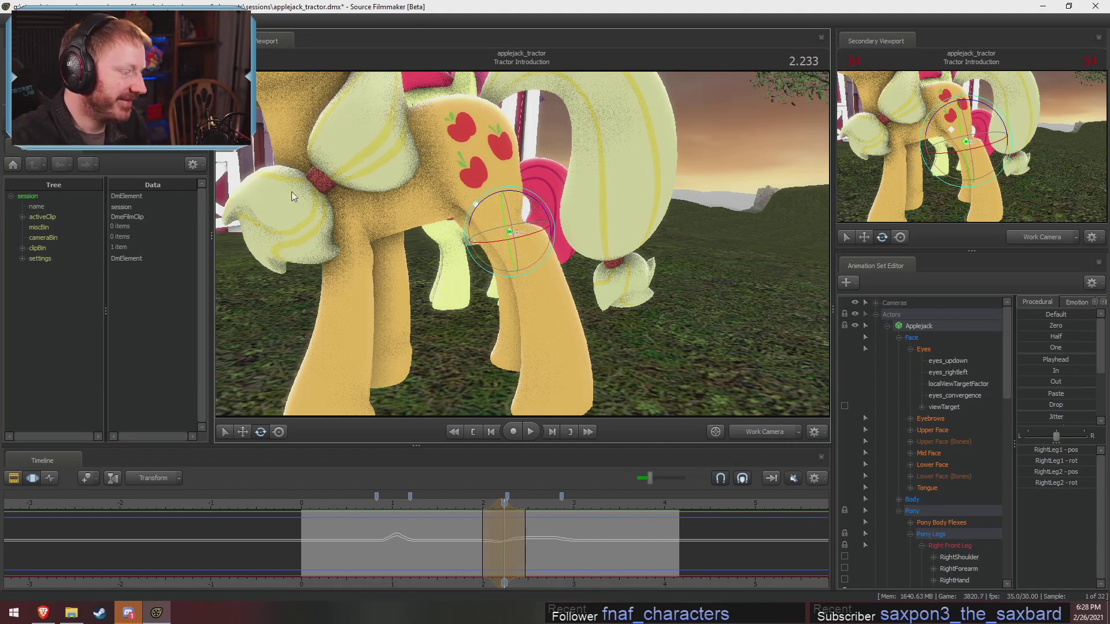
Review Applejack's leg motion through the Main Camera around 1.800 and play the shot.
left_click_drag(394, 516, 464, 585)
left_click(756, 437)
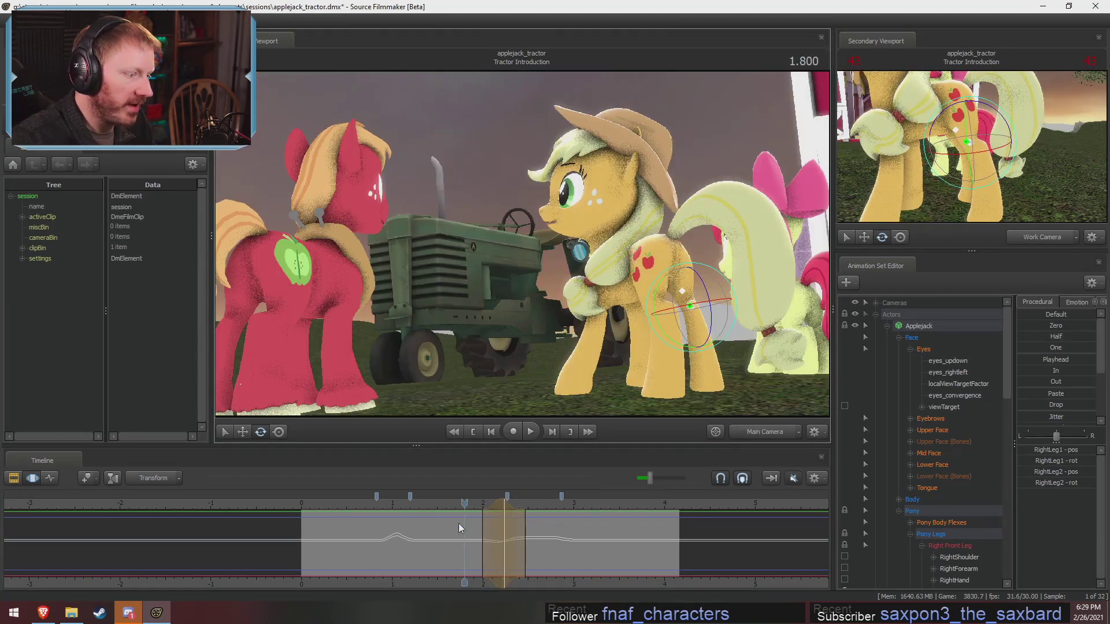
key("space")
Lower Applejack's Pelvis slightly at 2.233.
left_click_drag(455, 504, 505, 511)
left_click(657, 259)
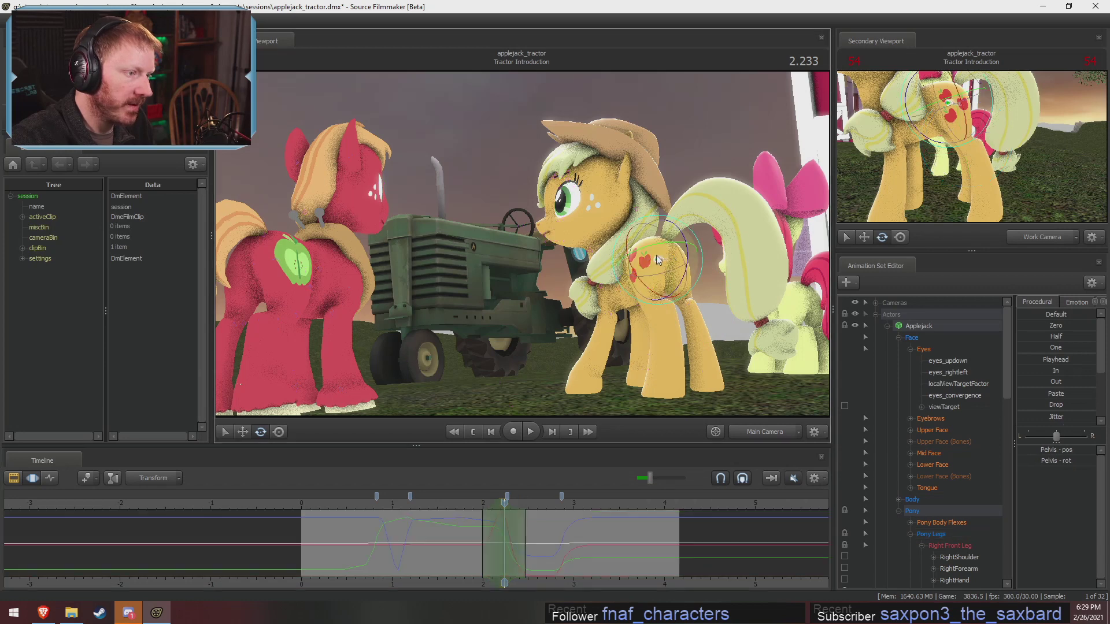
mouse_move(659, 237)
left_mouse_down()
mouse_move(662, 272)
mouse_move(662, 248)
left_mouse_up()
Play back the shot repeatedly from around 1.9 to check how Applejack's body settles.
left_click(480, 506)
key("space")
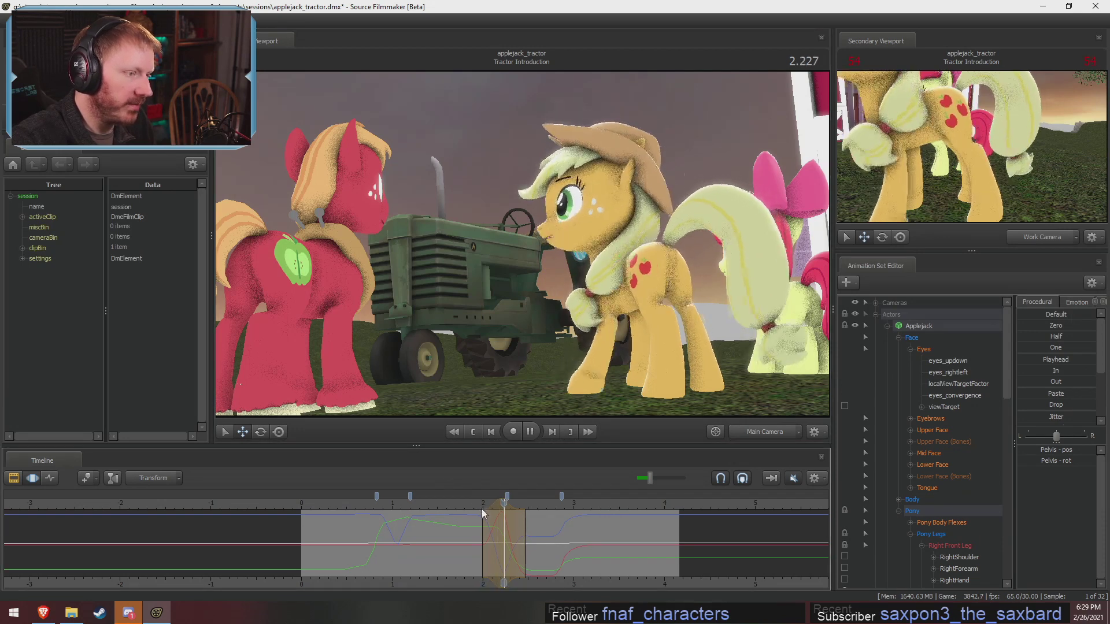
key("space")
left_click(474, 506)
left_click_drag(501, 505, 507, 506)
key("space")
key("space")
key("space")
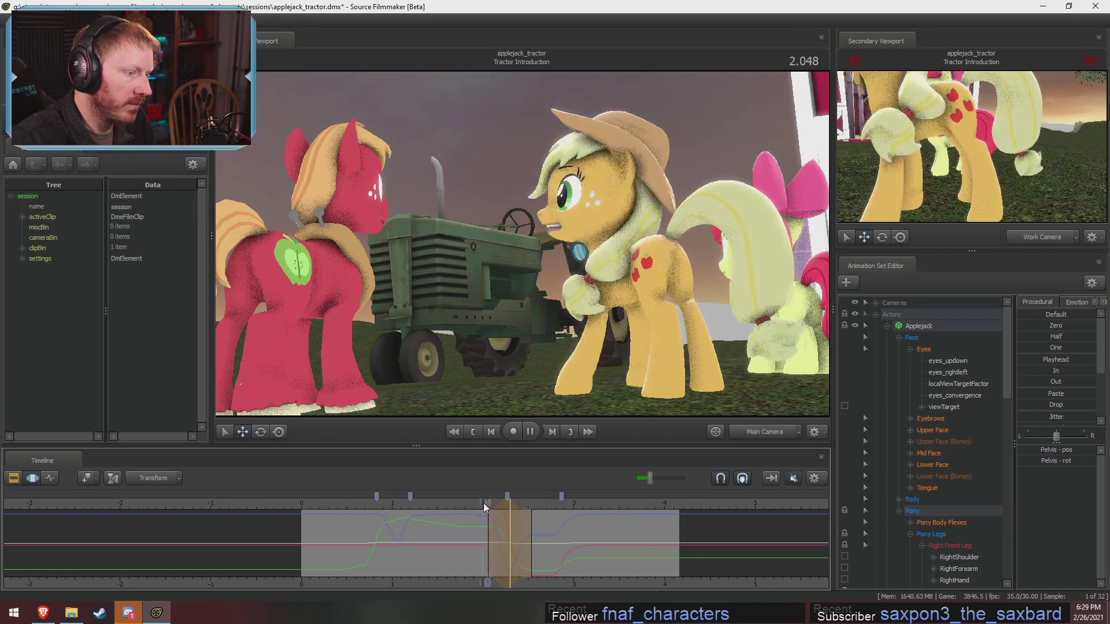
key("space")
Switch to the Work Camera at 2.300 and rotate the hip control of Applejack's left hind leg.
left_click(498, 507)
left_click_drag(500, 509, 510, 510)
left_click(715, 431)
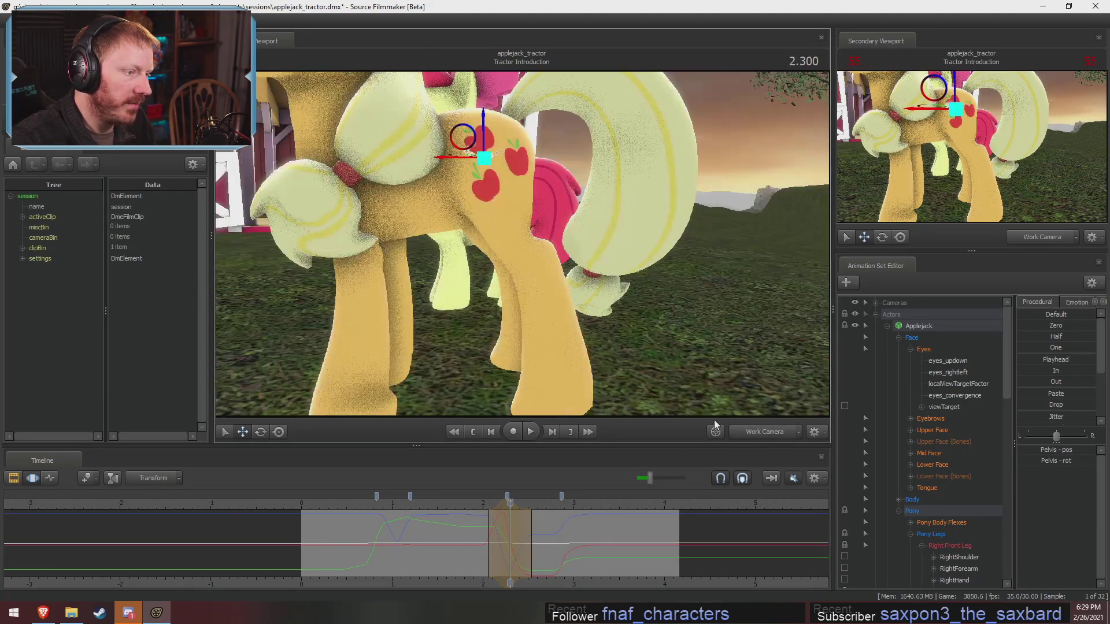
left_click_drag(555, 234, 537, 233)
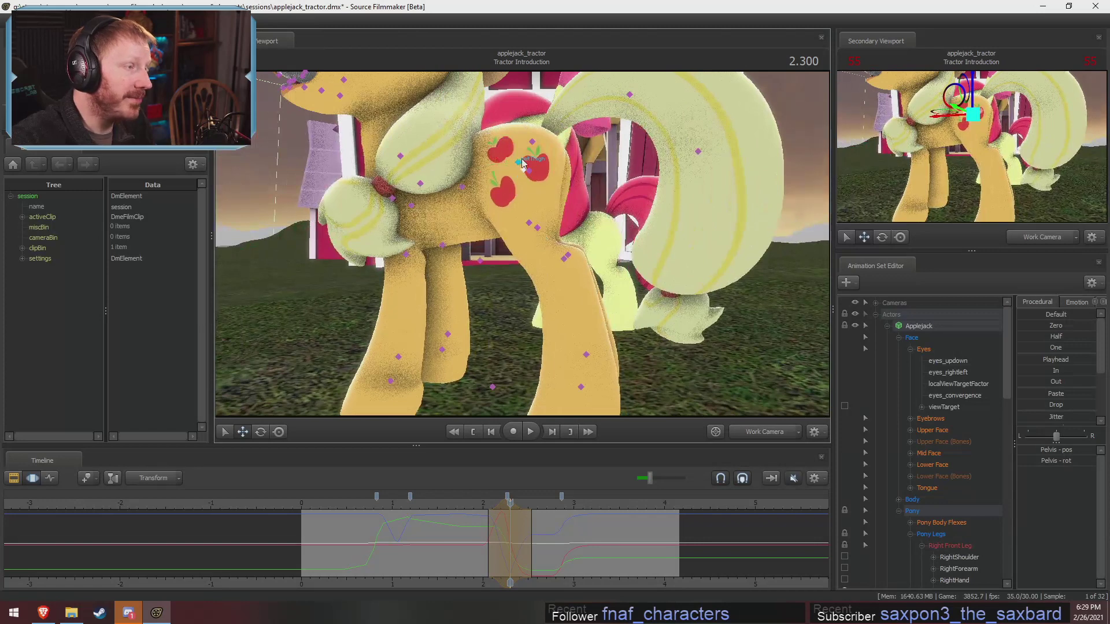
left_click(518, 161, "ctrl")
key("e")
left_click_drag(553, 182, 556, 186)
Rotate LeftLeg1 and LeftLeg2 to bend Applejack's left hind leg at 2.300.
left_click(522, 221, "ctrl")
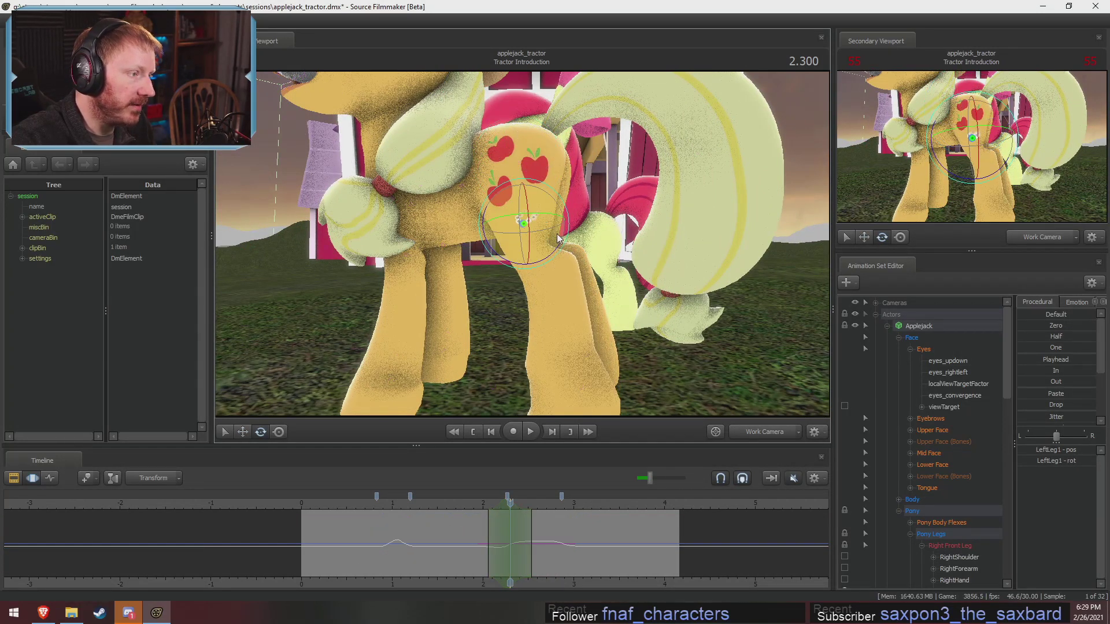
left_click_drag(558, 253, 562, 248)
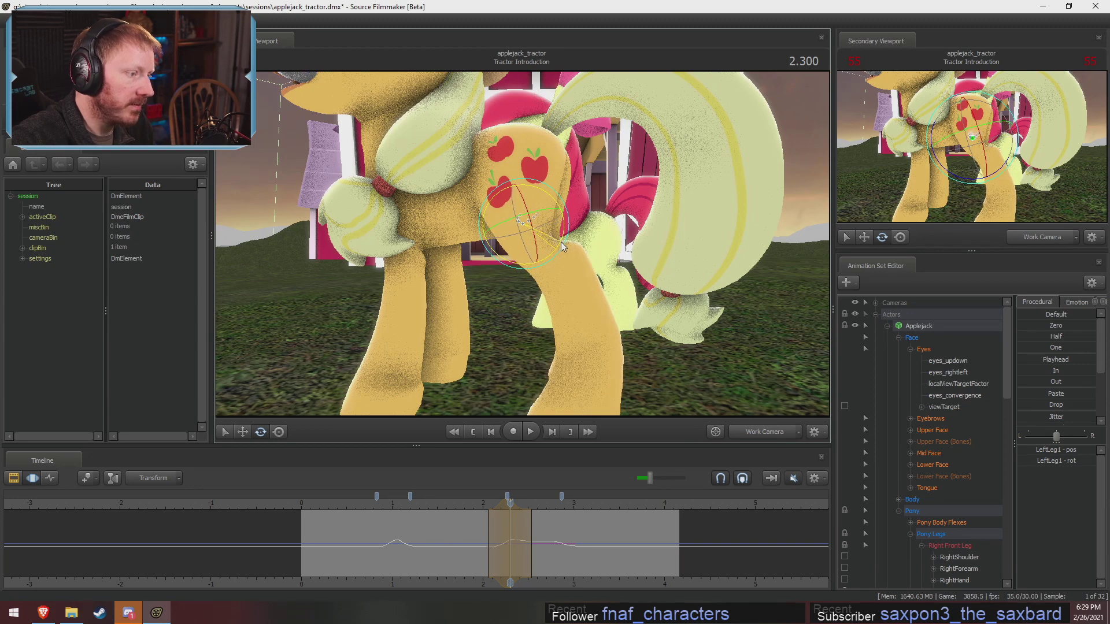
left_click(563, 254, "ctrl")
left_click_drag(599, 278, 451, 284)
Select LeftLeg1 and LeftLeg2 together and adjust their combined rotation from behind at 2.300.
left_click_drag(522, 244, 521, 220, "alt")
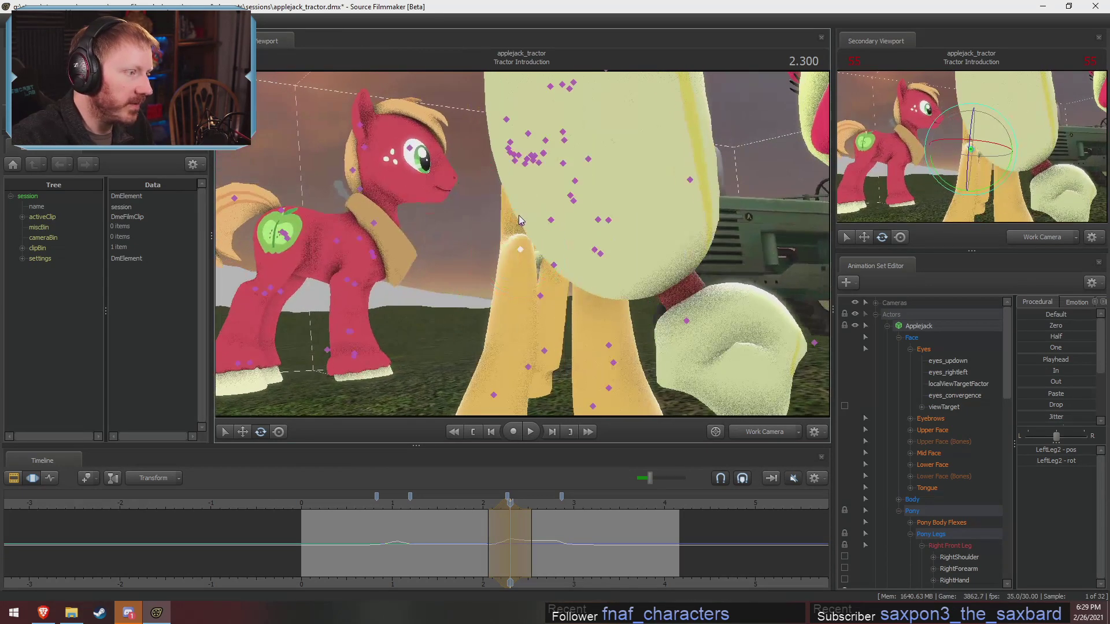
left_click(521, 226, "ctrl")
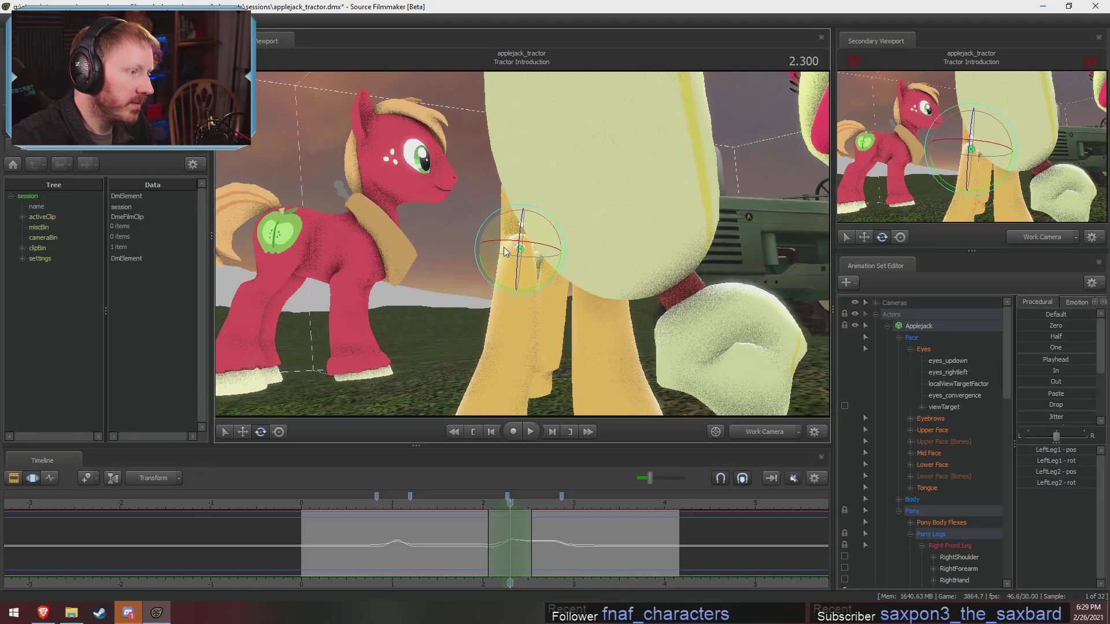
left_click_drag(485, 271, 534, 243)
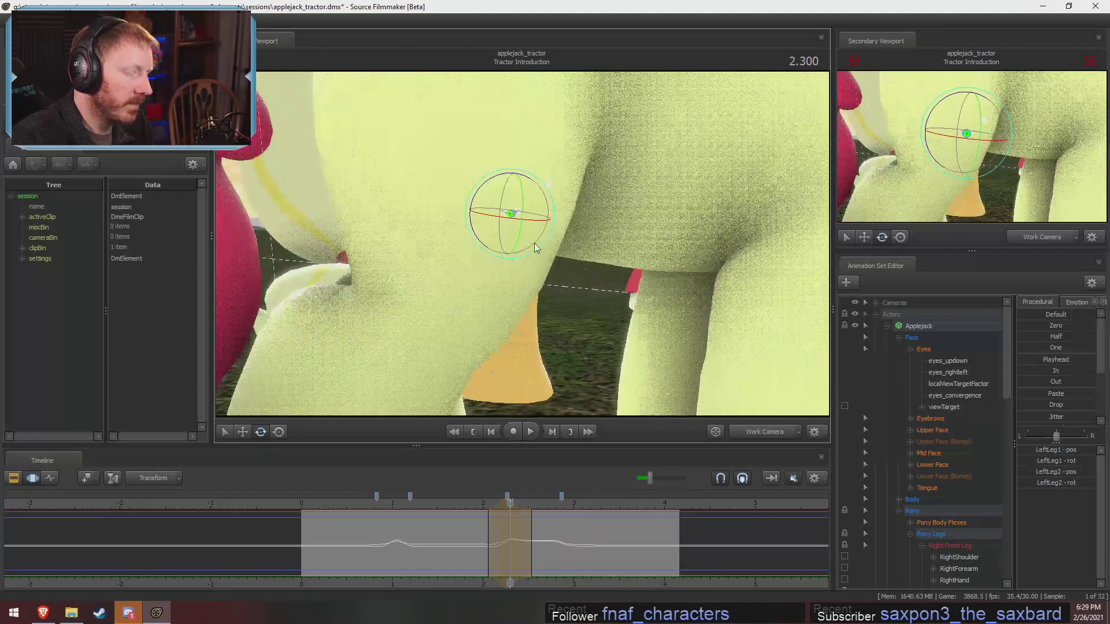
Hide Applebloom to clear the view of Applejack's legs.
scroll(914, 512, "down", 5)
scroll(913, 515, "down", 8)
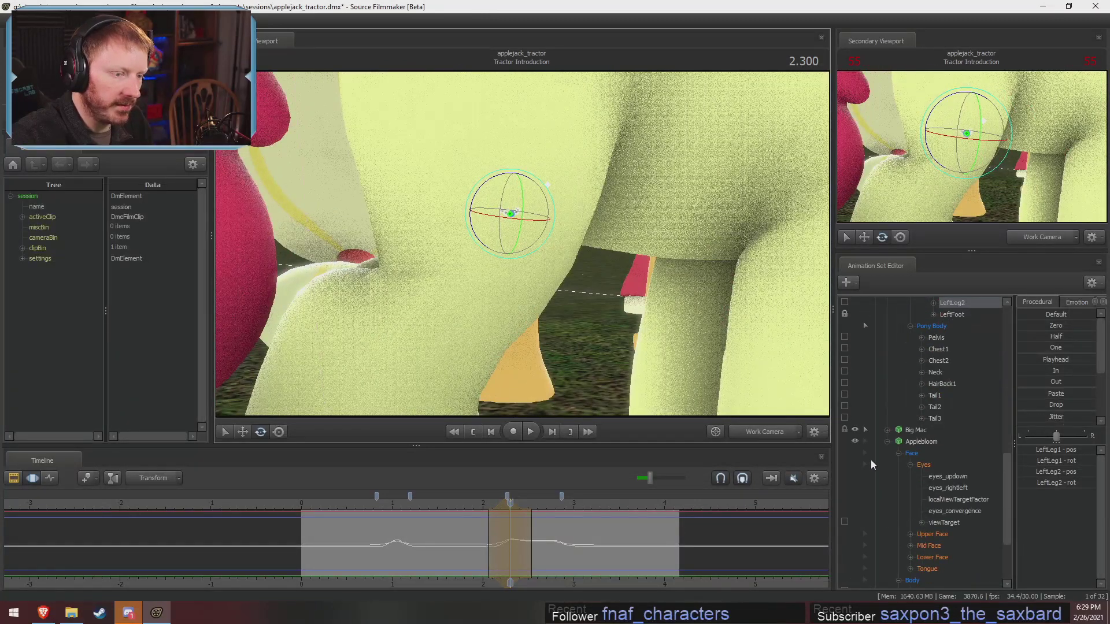
left_click(854, 441)
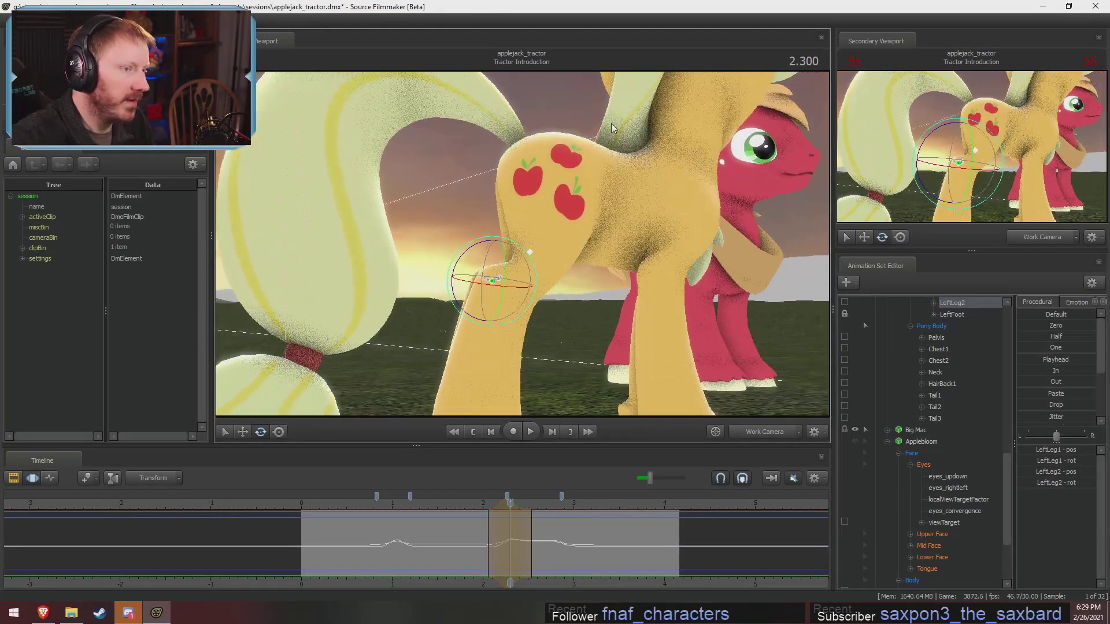
Rotate the joints of Applejack's right hind leg down through RightLeg2 at 2.300.
left_click(548, 174, "ctrl")
left_click_drag(548, 175, 603, 232)
left_click(559, 234, "ctrl")
left_click(509, 249, "ctrl")
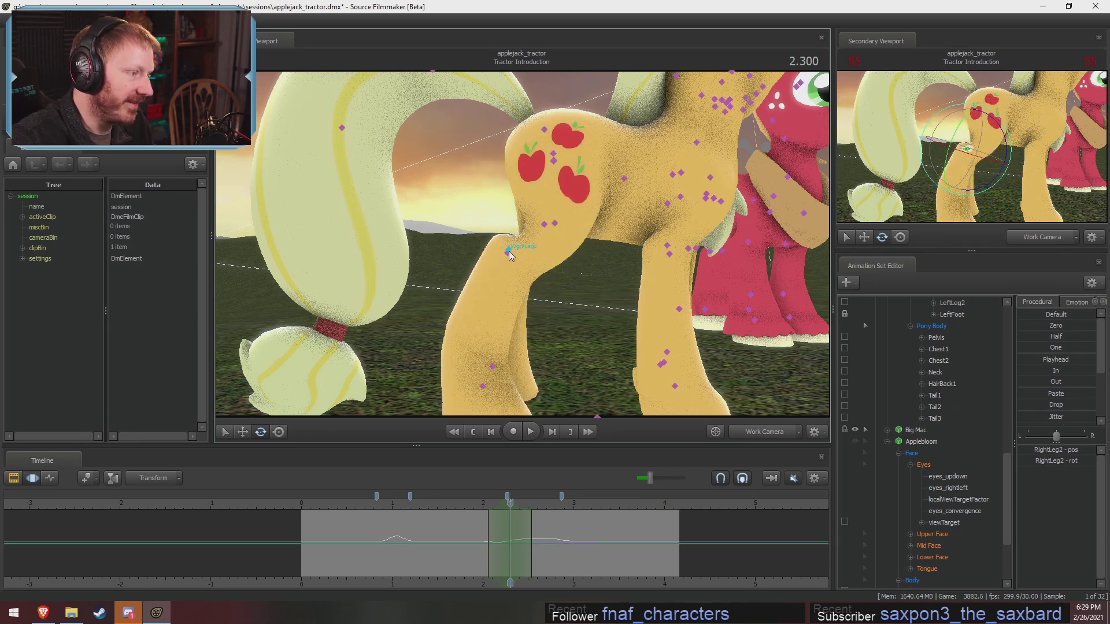
left_click_drag(536, 278, 548, 275)
Select RightLeg2 and RightLeg1 together and adjust the sideways angle of the right hind leg at 2.300.
left_click_drag(528, 311, 654, 306, "alt")
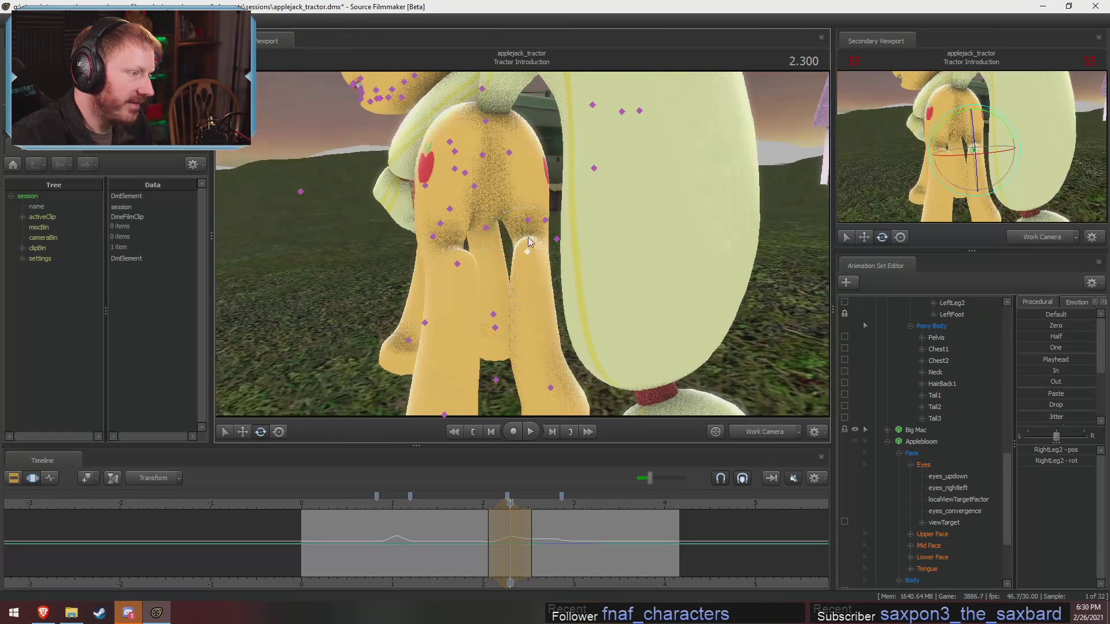
left_click(528, 224, "ctrl")
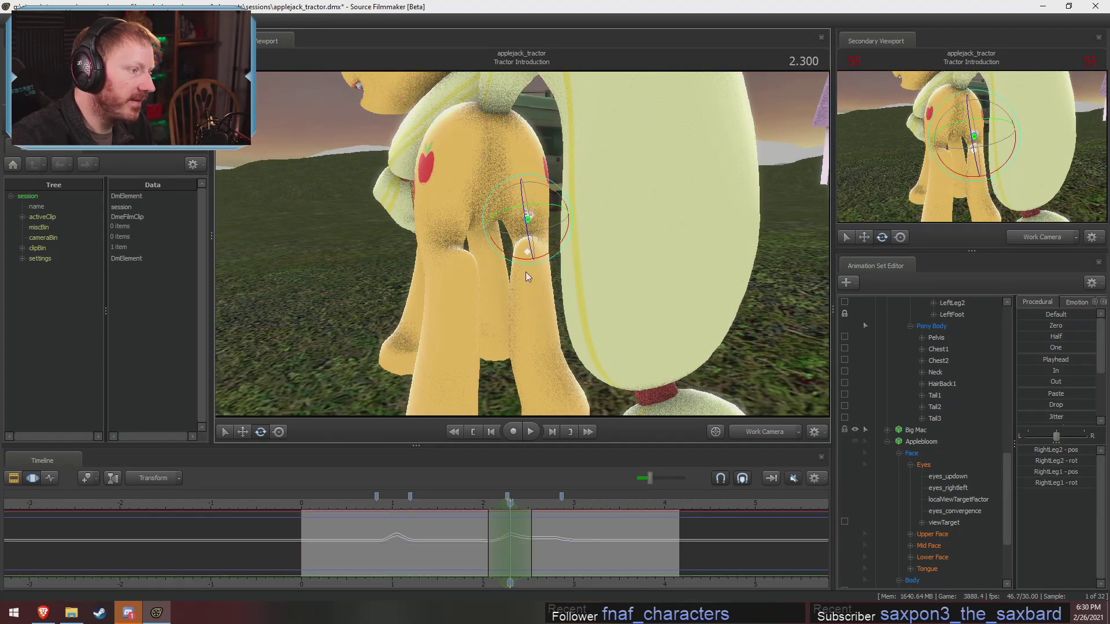
left_click_drag(546, 262, 550, 260)
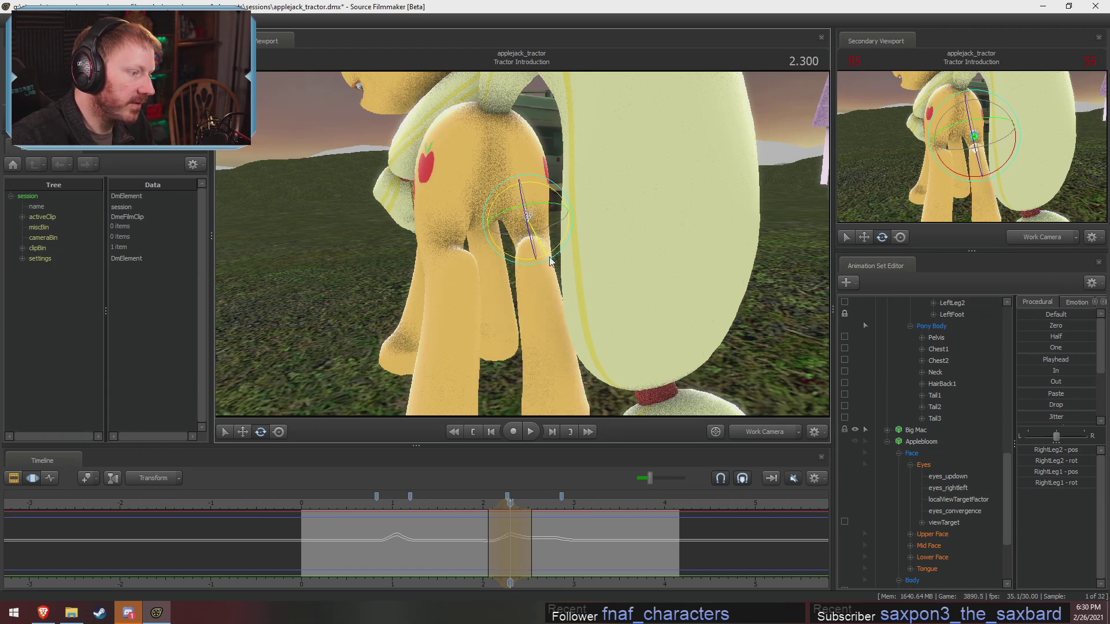
left_click_drag(539, 364, 555, 307, "alt")
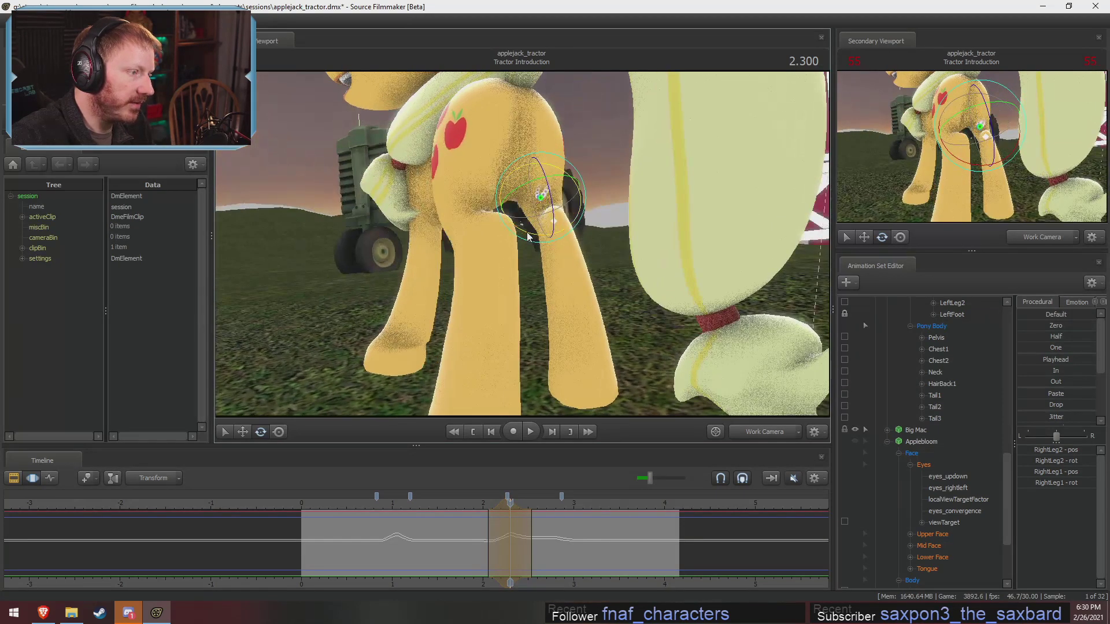
left_click_drag(527, 233, 569, 196)
Rotate LeftShoulder and LeftForearm to repose Applejack's left front leg at 2.300.
left_click(432, 174, "ctrl")
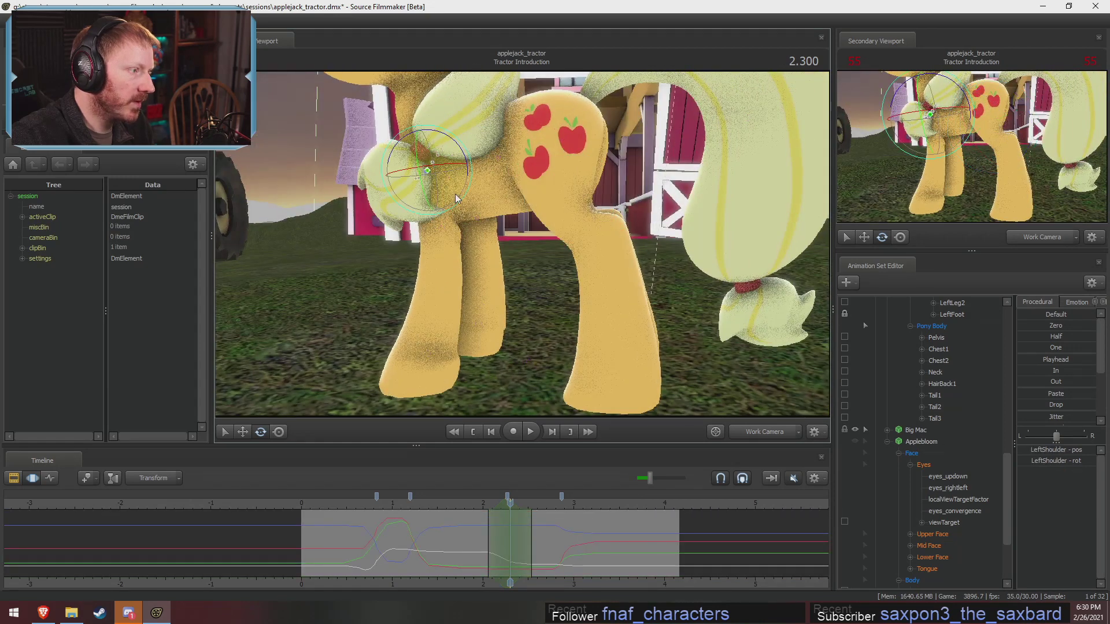
left_click_drag(465, 173, 468, 171)
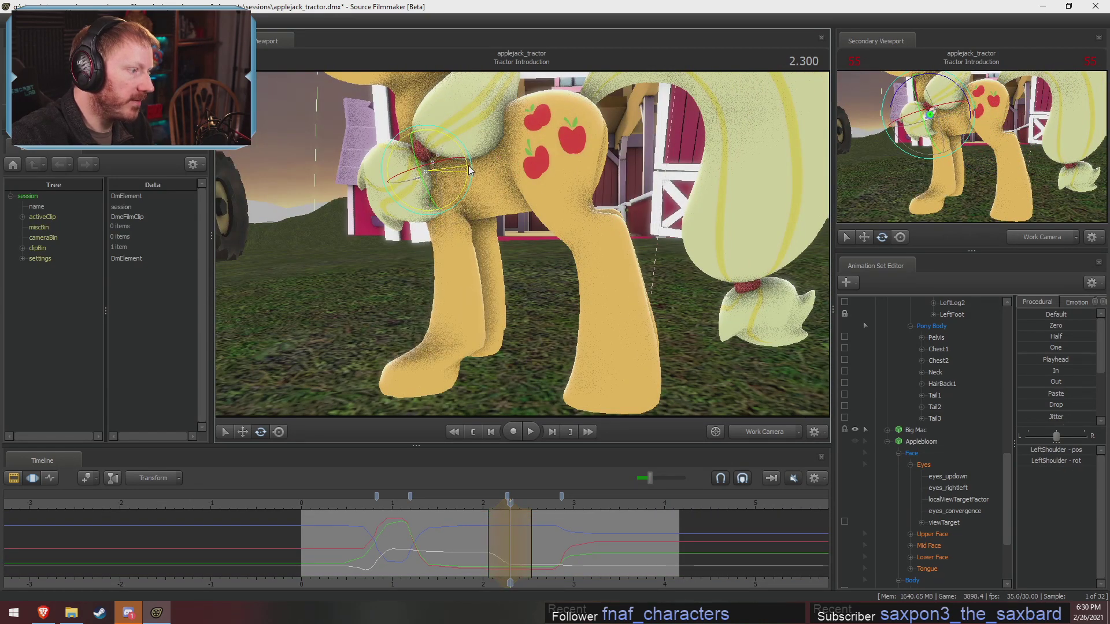
left_click(450, 224, "ctrl")
left_click_drag(486, 237, 475, 266)
Refine the LeftShoulder rotation of Applejack's left front leg from a front view at 2.300.
left_click_drag(475, 265, 601, 265, "alt")
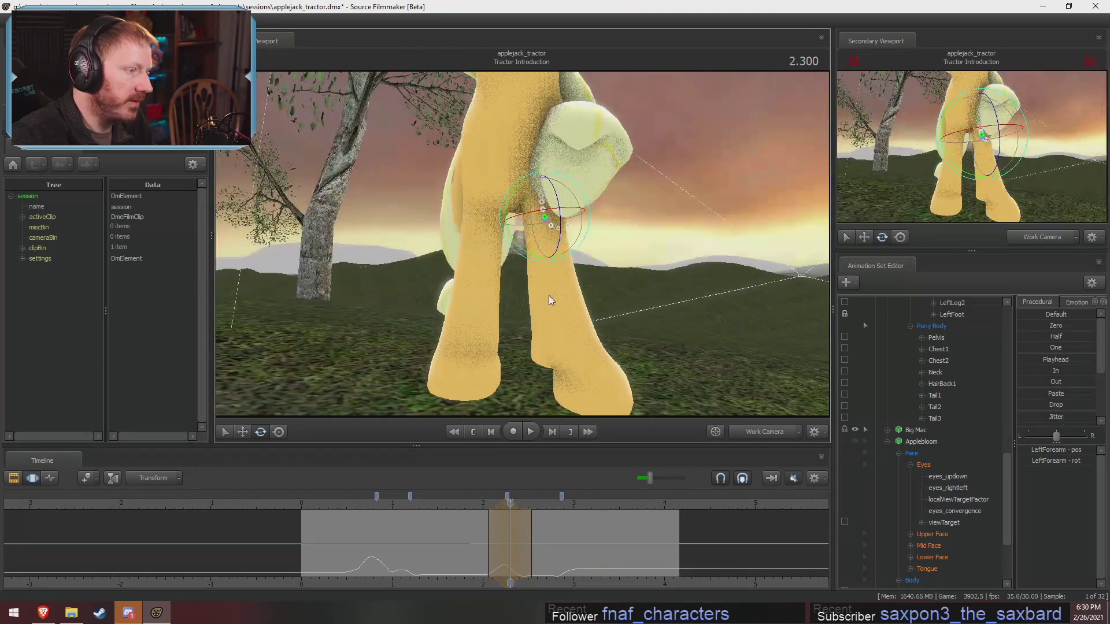
left_click_drag(550, 300, 497, 318, "alt")
left_click(536, 159, "ctrl")
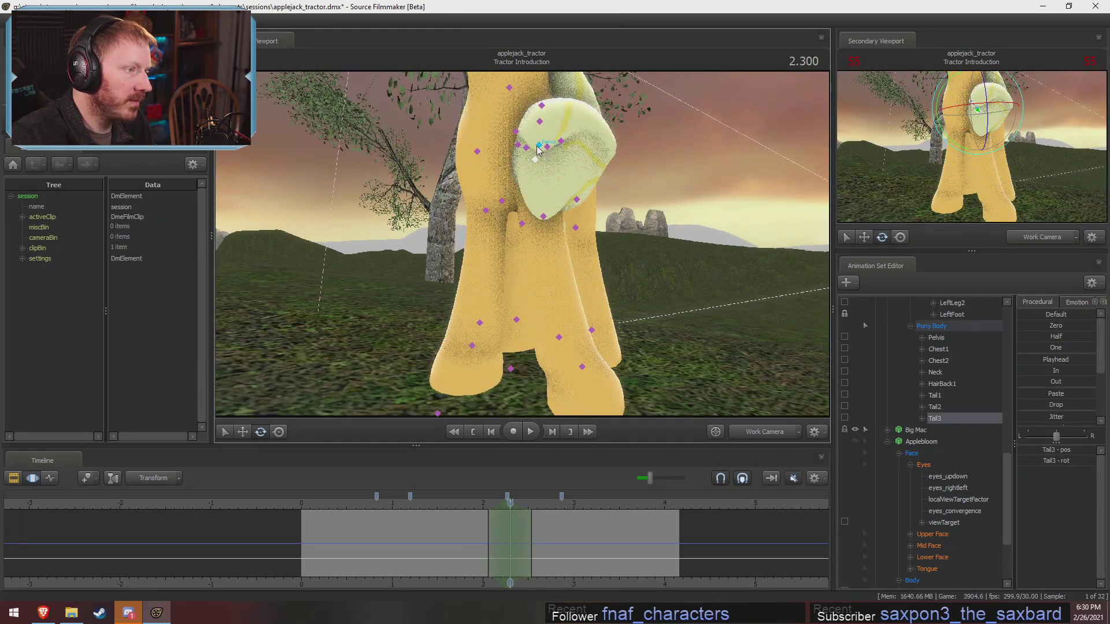
left_click(546, 146, "ctrl")
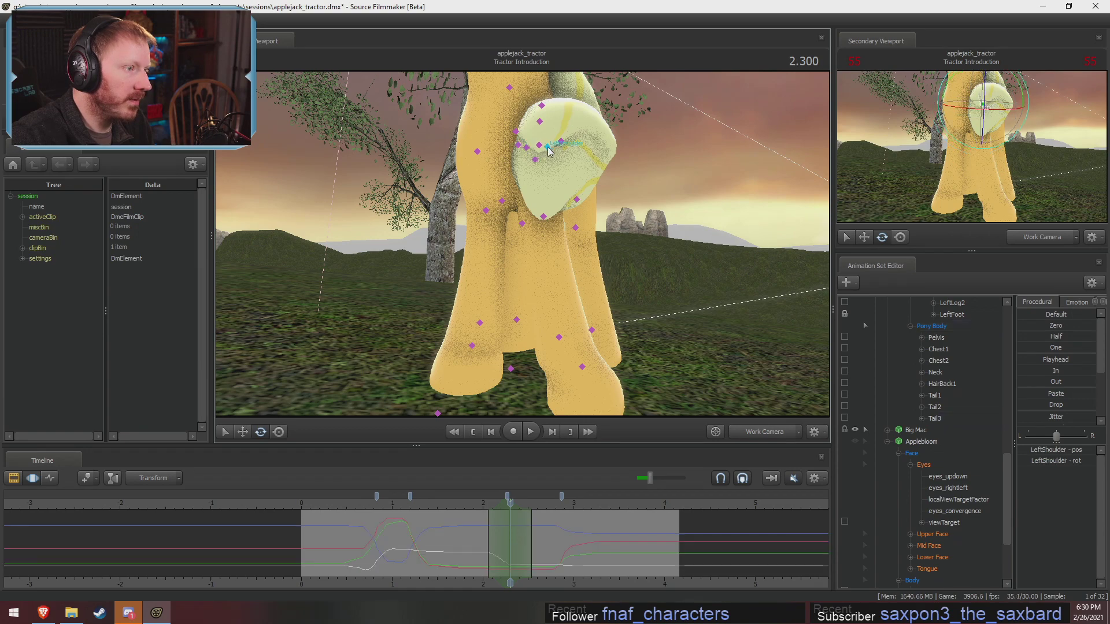
left_click_drag(581, 119, 662, 169)
key("a")
Rotate RightShoulder and RightForearm to straighten Applejack's right front leg at 2.300, checking the motion near 2.188.
left_click(502, 112, "ctrl")
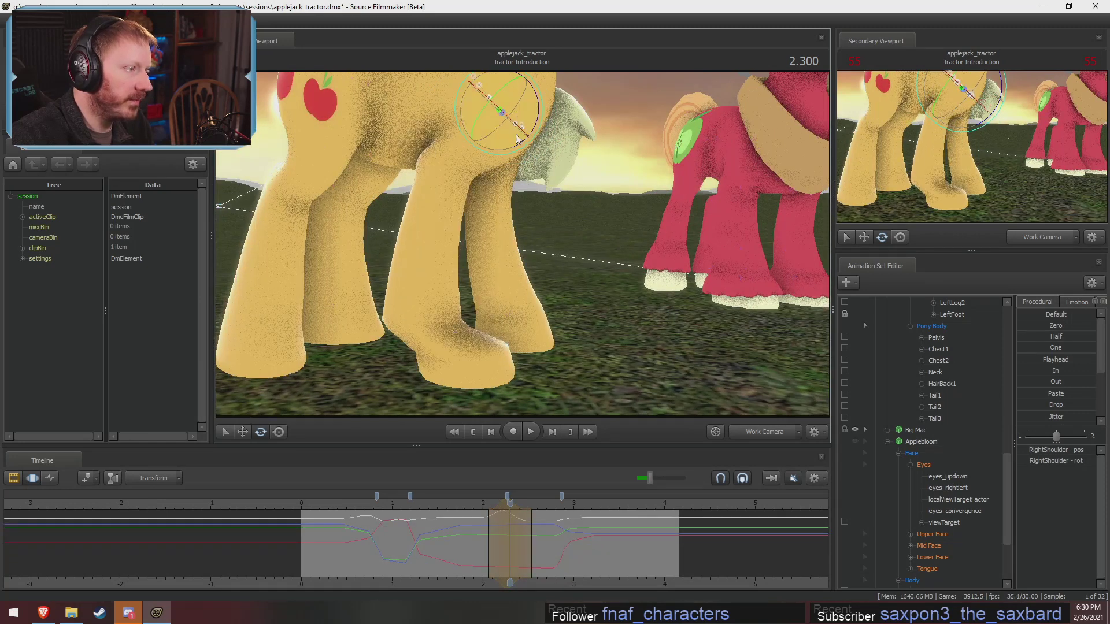
left_click(447, 164, "ctrl")
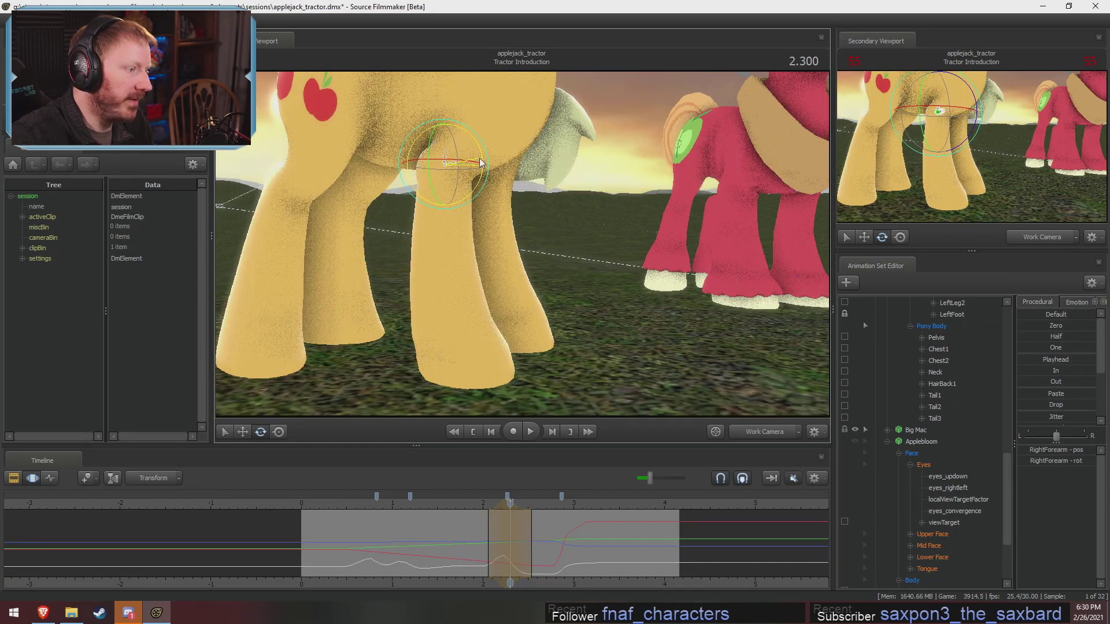
mouse_move(501, 539)
left_mouse_down()
mouse_move(488, 536)
mouse_move(499, 538)
left_mouse_up()
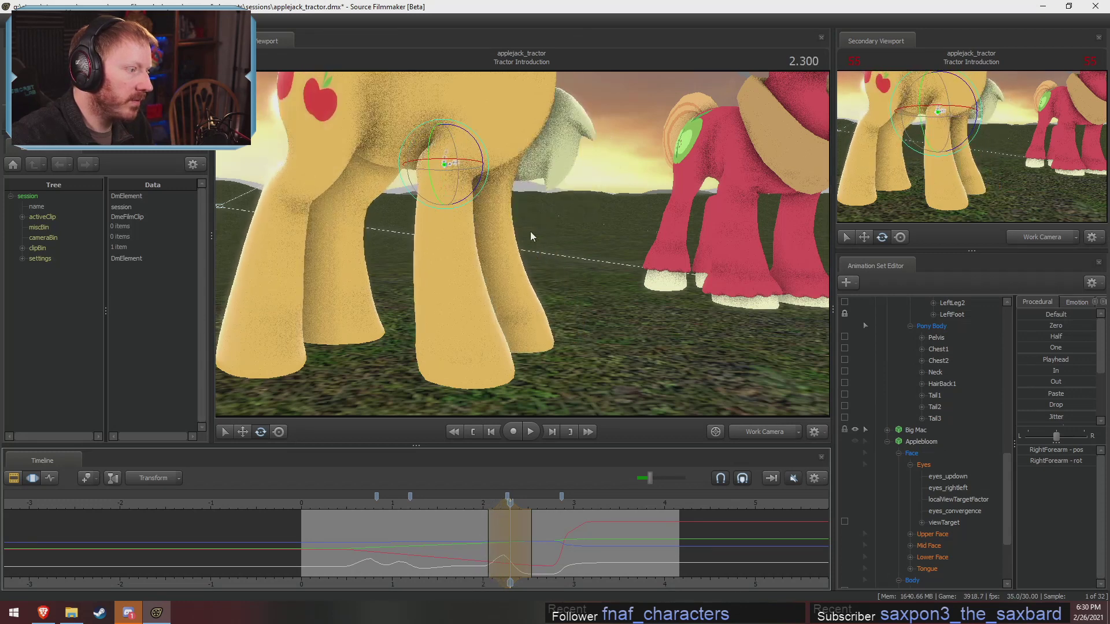
key("shift")
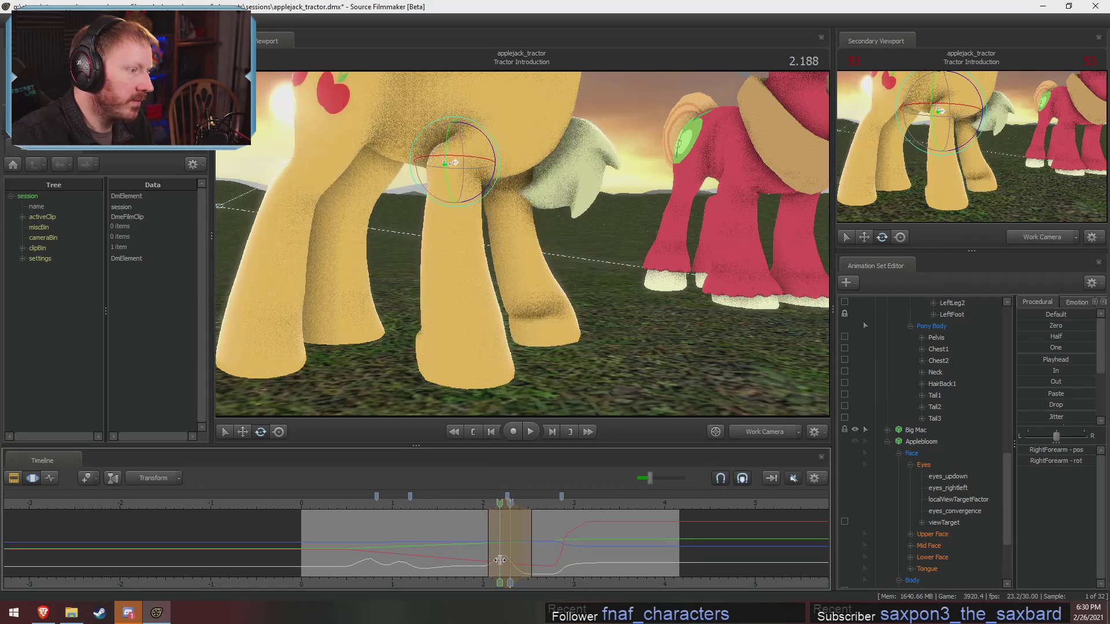
Fine-tune the RightShoulder rotation of Applejack's right front leg at 2.300.
left_click_drag(538, 242, 519, 237)
left_click(522, 154, "ctrl")
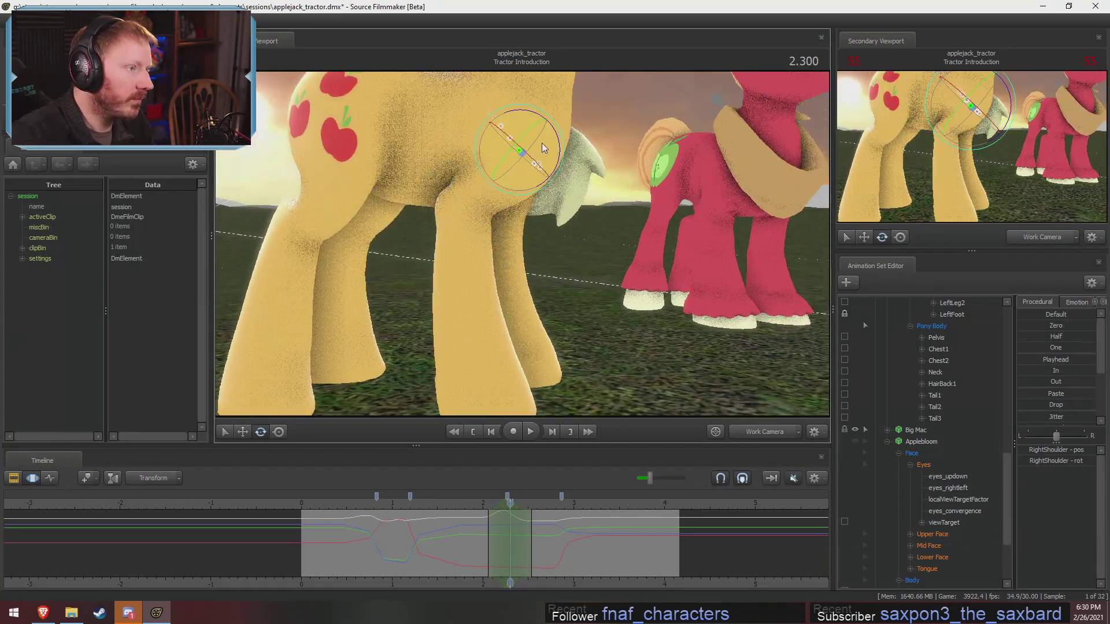
left_click_drag(564, 153, 563, 150)
Scrub through the front leg motion around 2.300 and play the shot through the Main Camera.
mouse_move(491, 527)
left_mouse_down()
mouse_move(515, 543)
mouse_move(520, 532)
mouse_move(484, 522)
mouse_move(498, 528)
mouse_move(489, 543)
mouse_move(500, 544)
mouse_move(486, 545)
mouse_move(500, 544)
mouse_move(487, 544)
left_mouse_up()
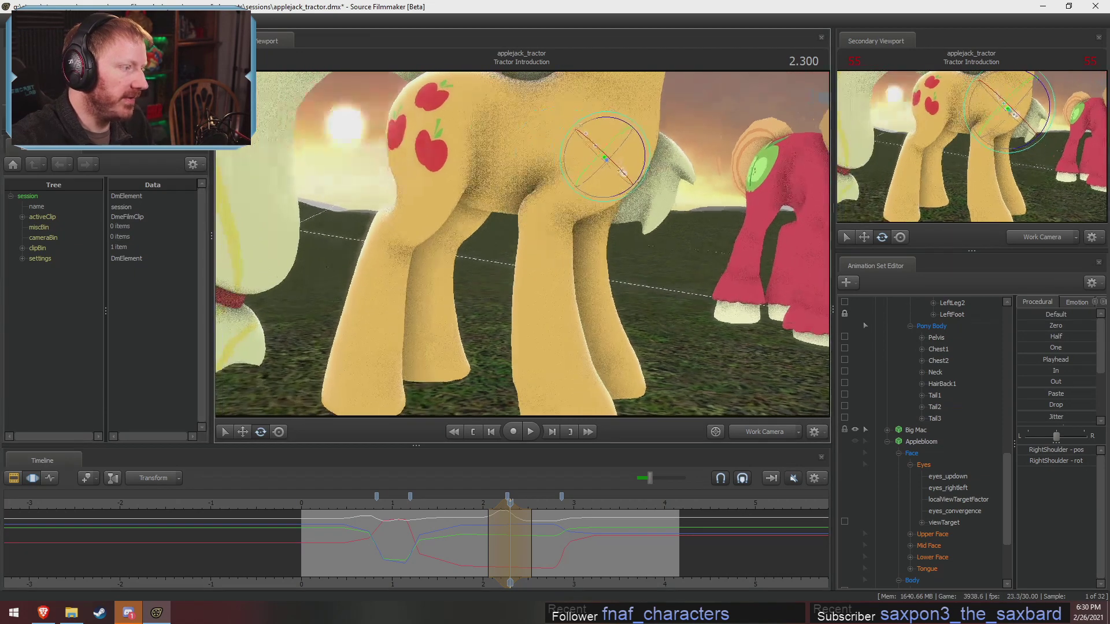
left_click_drag(501, 546, 521, 543)
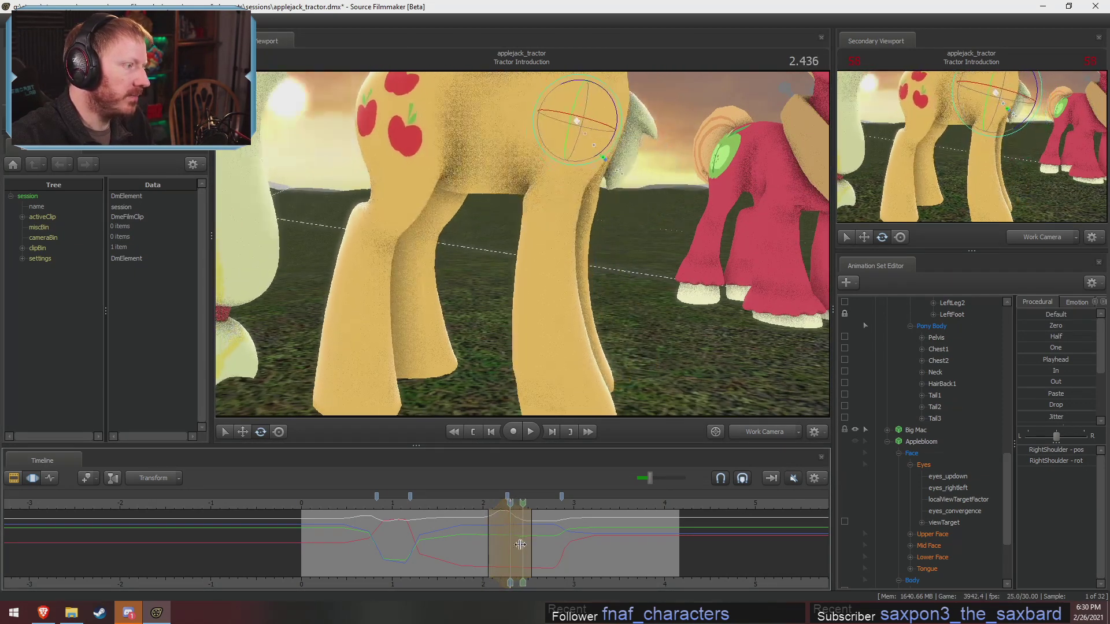
key("shift+space")
key("space")
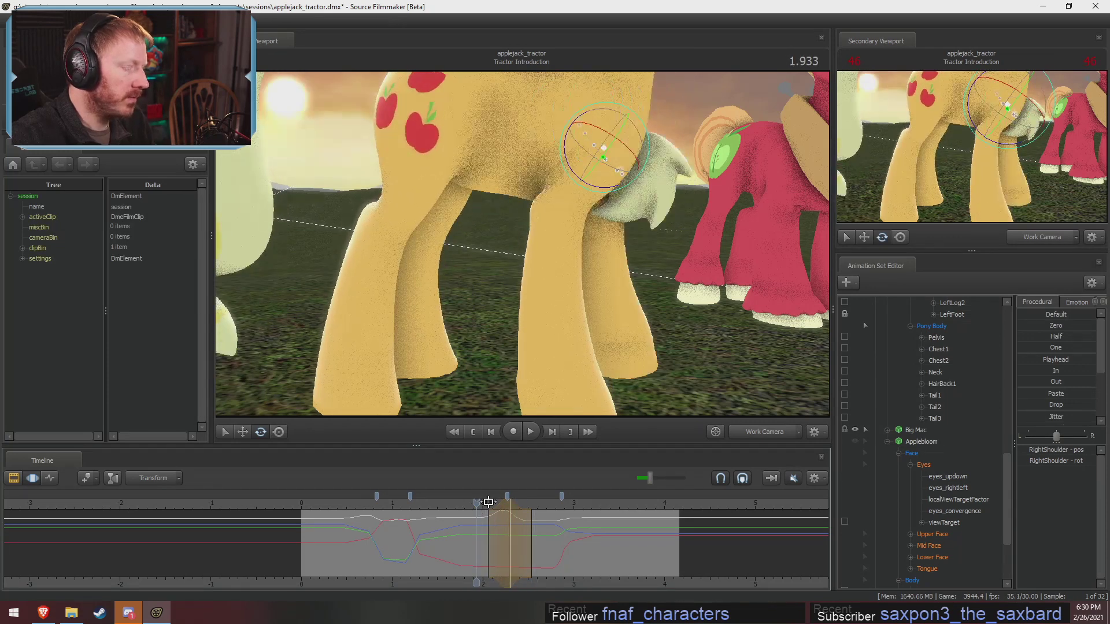
left_click(772, 436)
key("space")
key("space")
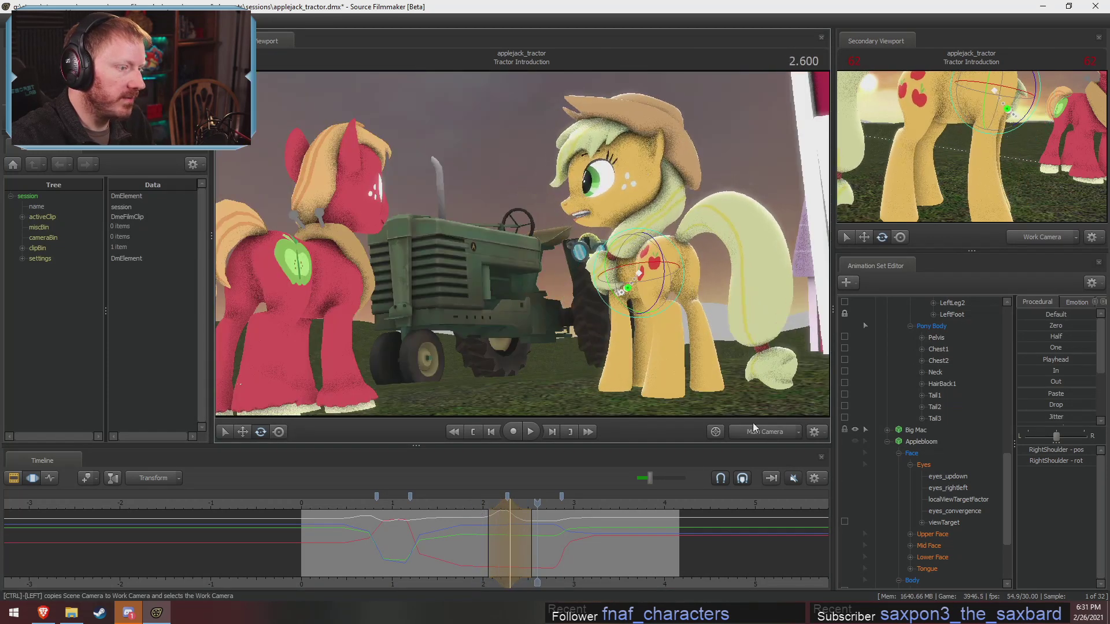
Select Applejack's RightForearm at 2.300 and scrub back to 1.900 to check the leg's motion.
left_click_drag(479, 514, 510, 509)
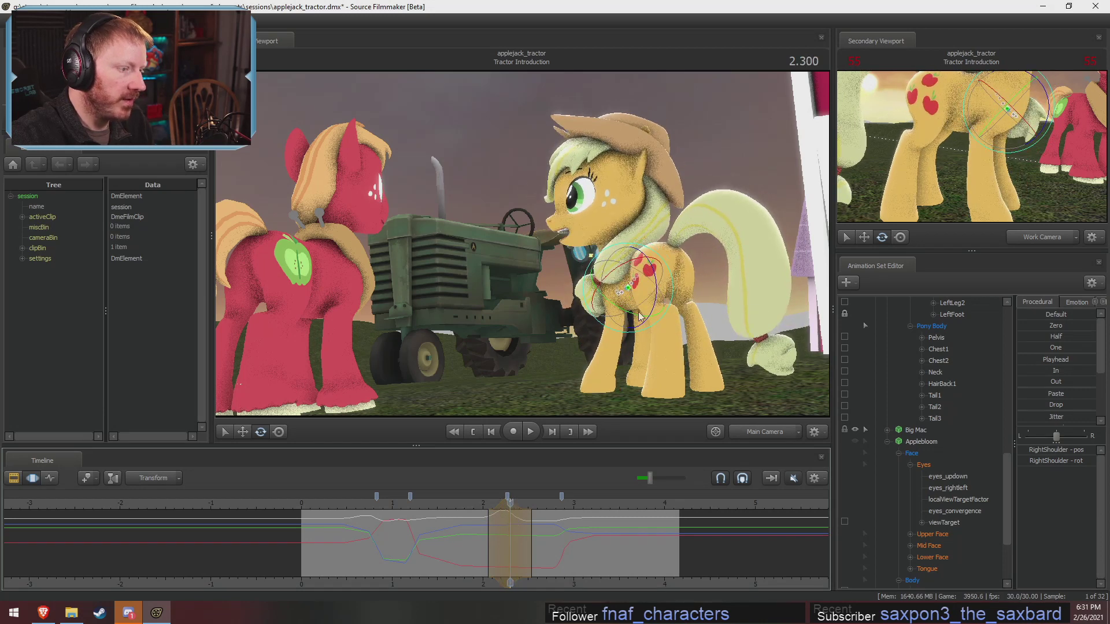
left_click(618, 290)
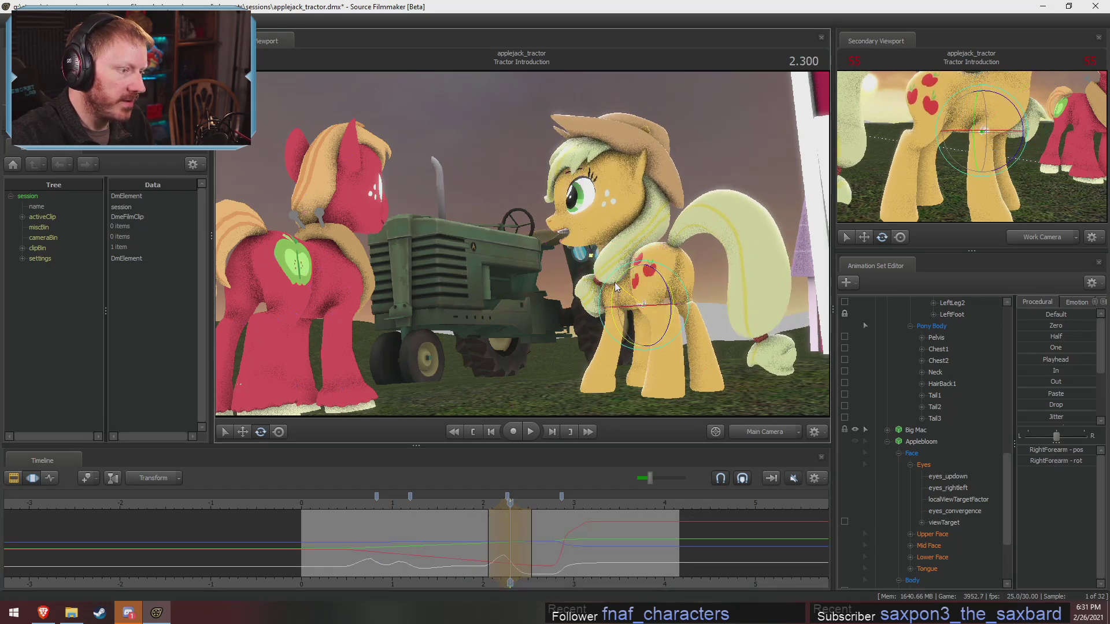
mouse_move(479, 512)
left_mouse_down()
mouse_move(507, 534)
mouse_move(523, 518)
mouse_move(453, 508)
mouse_move(475, 506)
left_mouse_up()
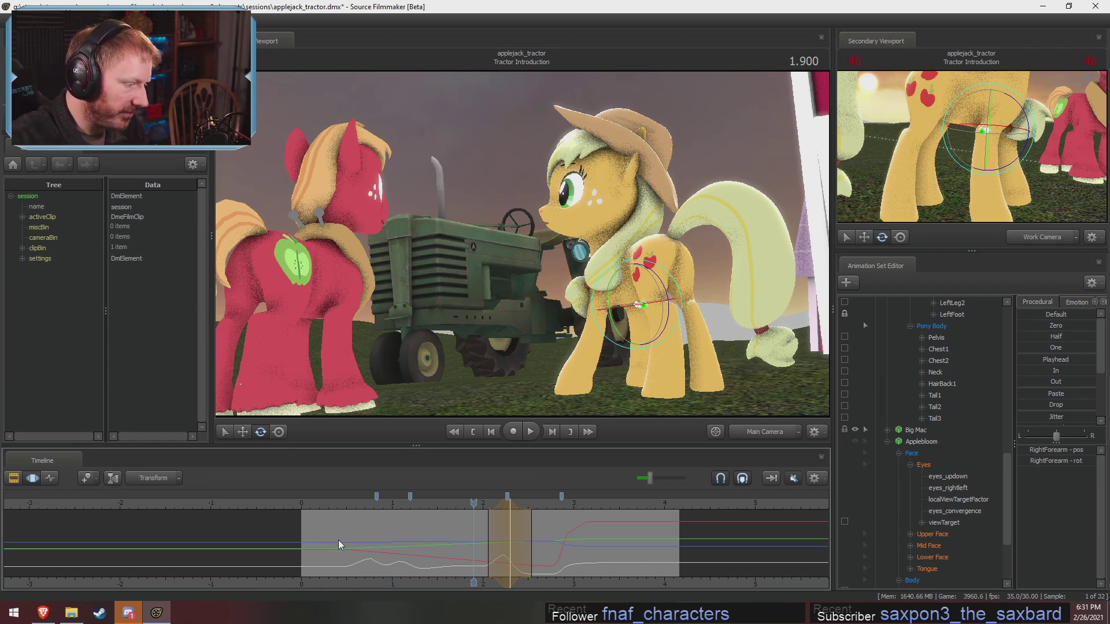
Play the Tractor Introduction shot from its early part past 2.300 to review Applejack's motion.
left_click(346, 511)
key("space")
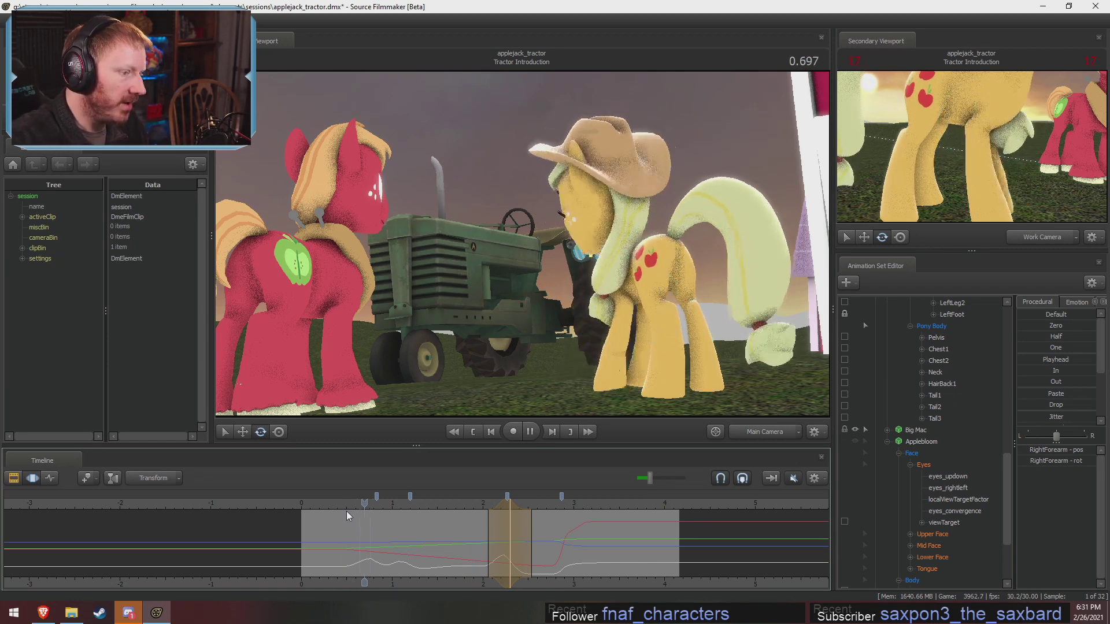
key("space")
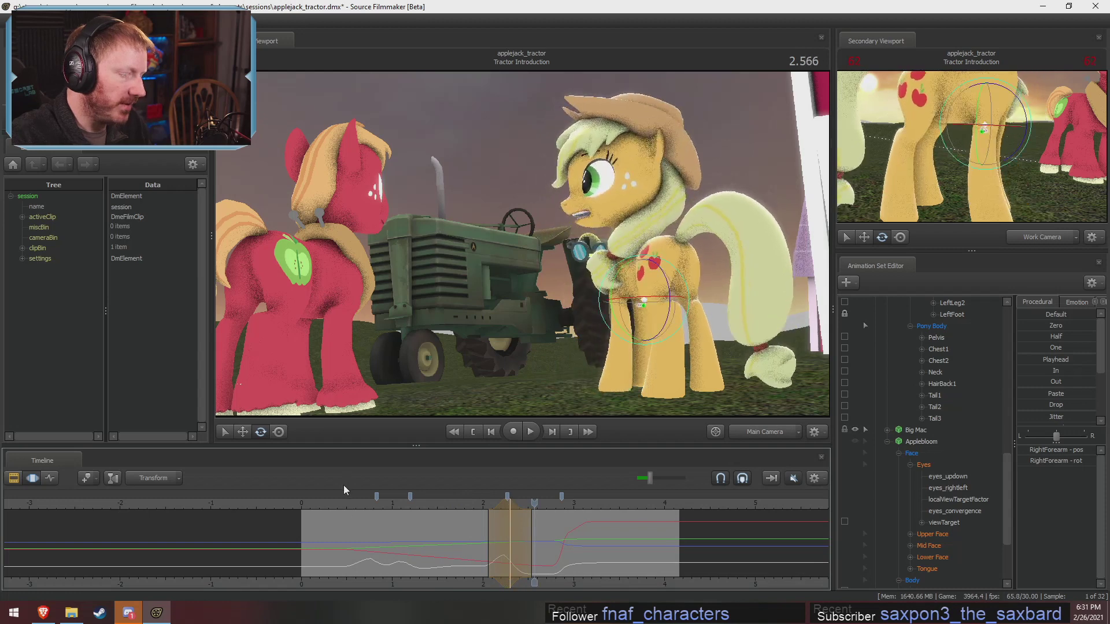
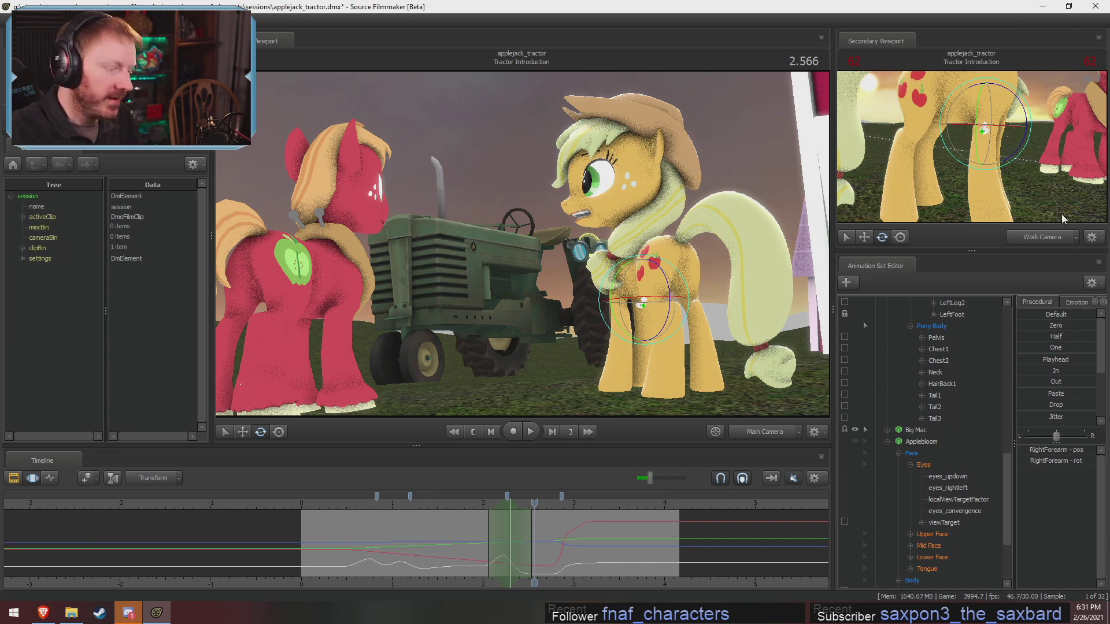
key("Left")
key("Left")
key("Left")
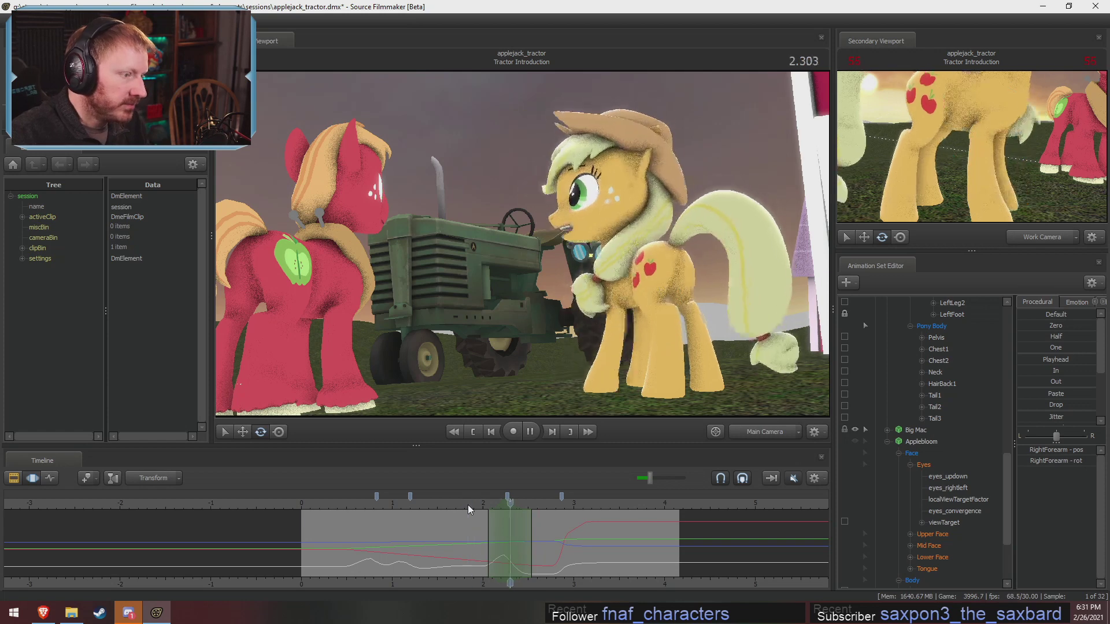
Centre the time selection on 2.233, spanning about 2.0 to 2.5, and unlock Applejack's LeftBall.
key("shift")
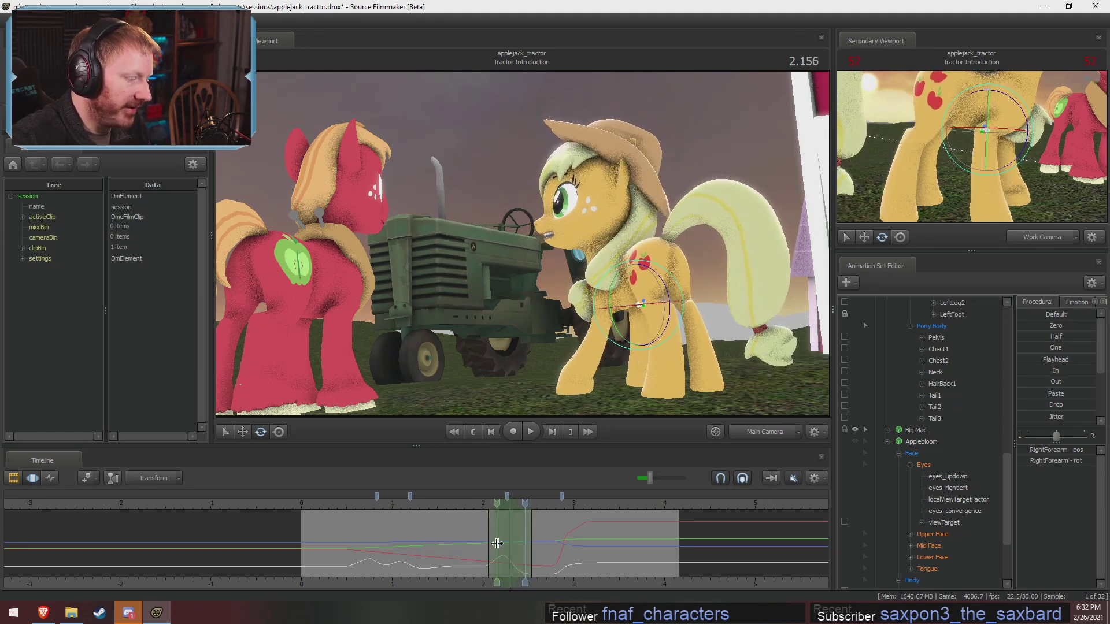
left_click(505, 543, "shift")
scroll(504, 543, "up", 5)
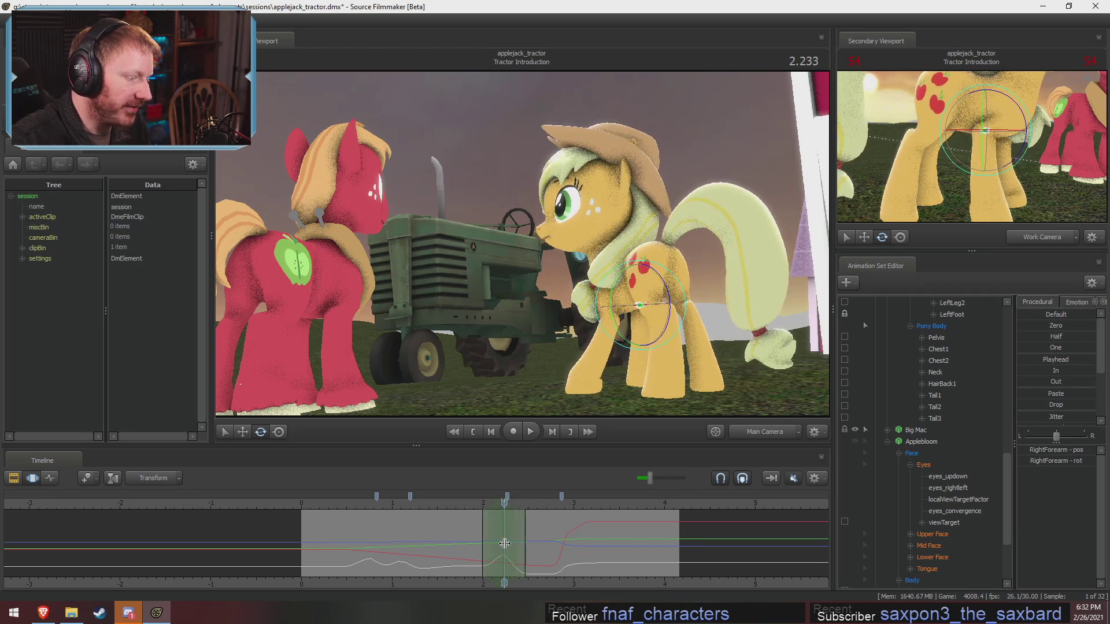
left_click_drag(529, 533, 527, 540)
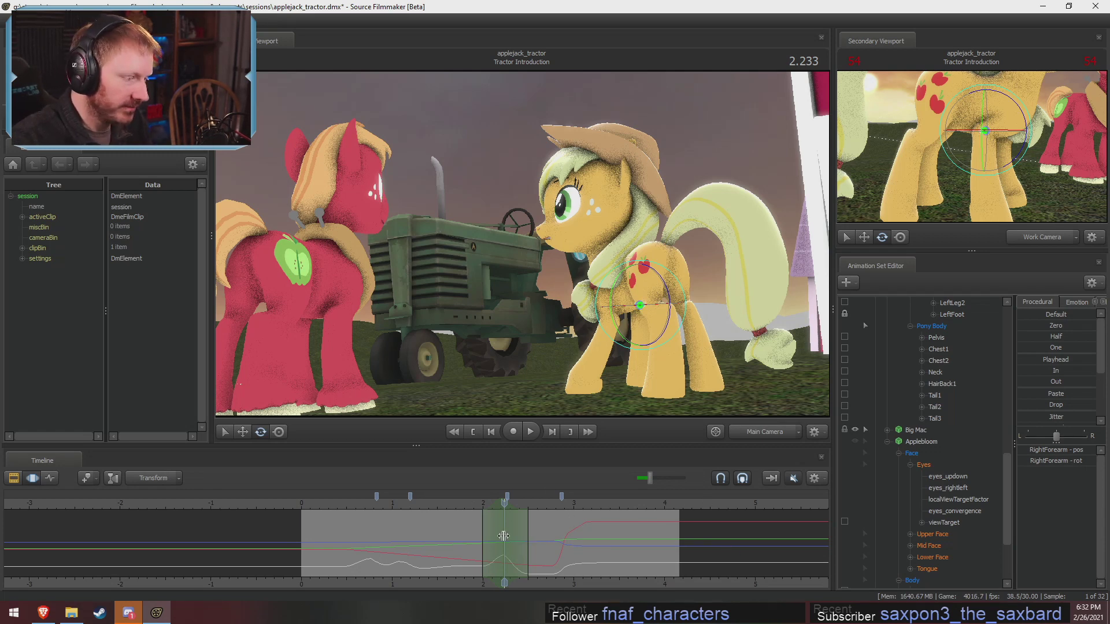
scroll(504, 536, "up", 3)
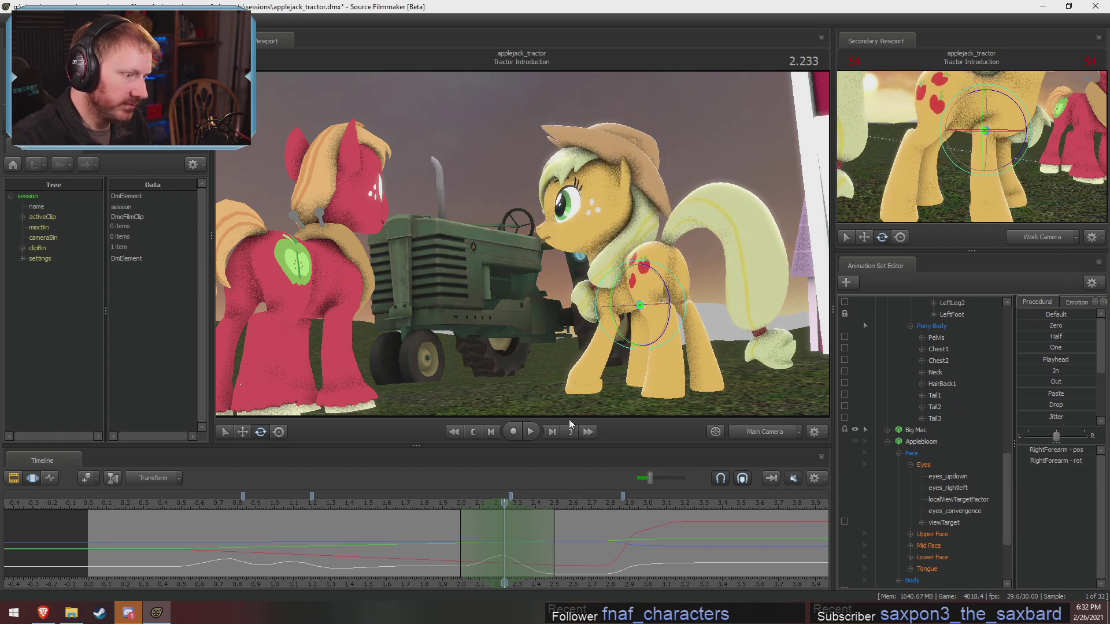
left_click(587, 377, "ctrl")
scroll(921, 460, "up", 9)
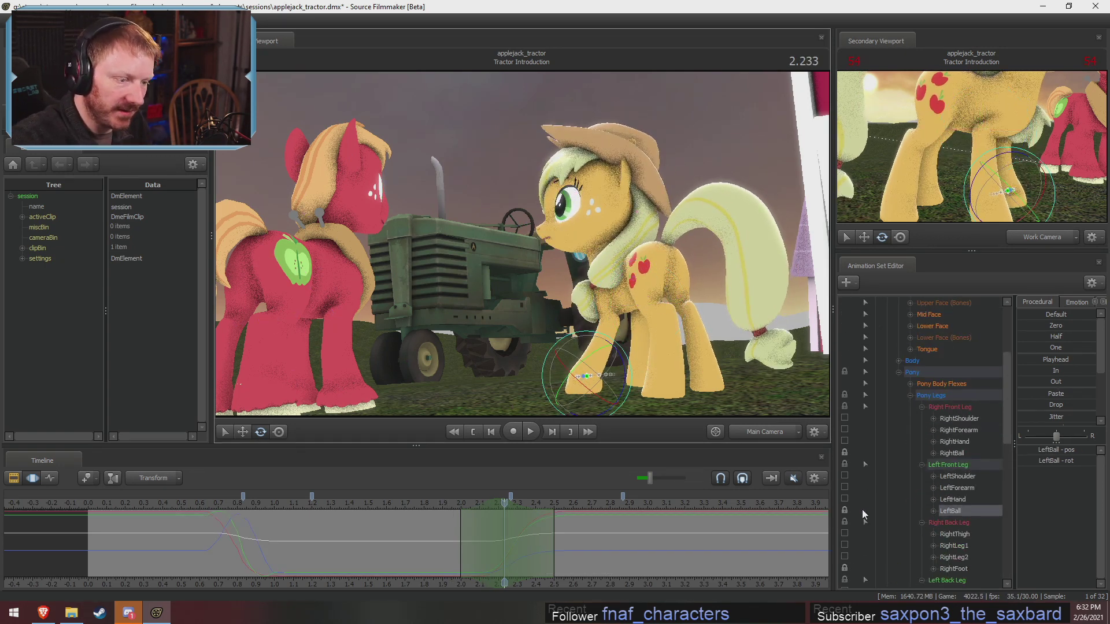
left_click(844, 511)
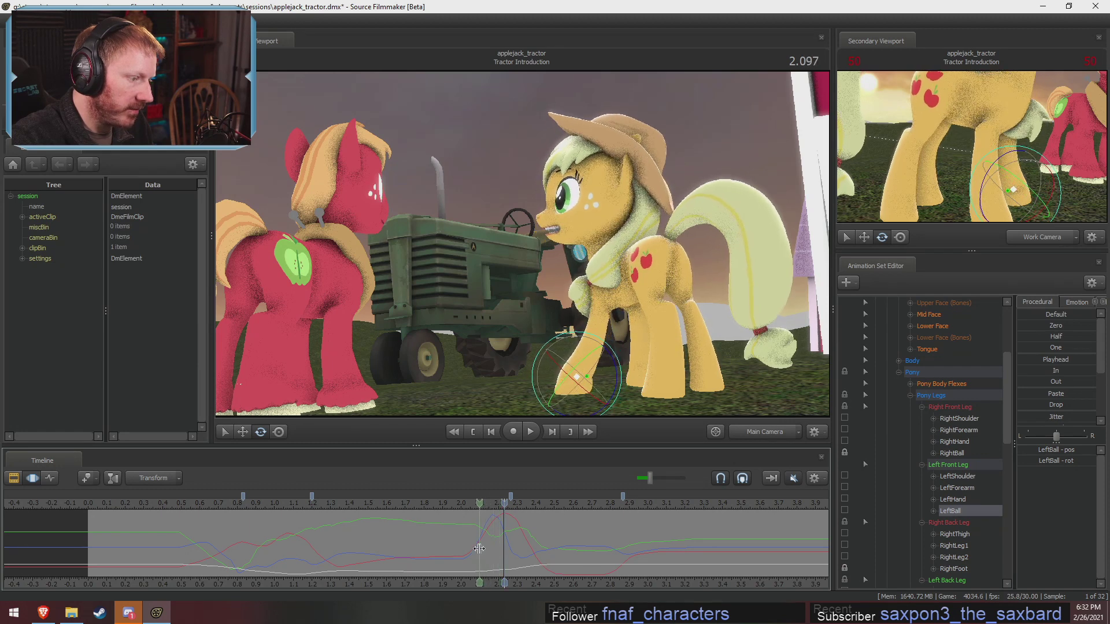
Centre a narrower time selection on 2.300 and rotate Applejack's LeftShoulder to swing the left front leg backward.
left_click_drag(485, 550, 519, 541)
left_click(516, 539, "shift")
scroll(517, 539, "up", 6, "shift")
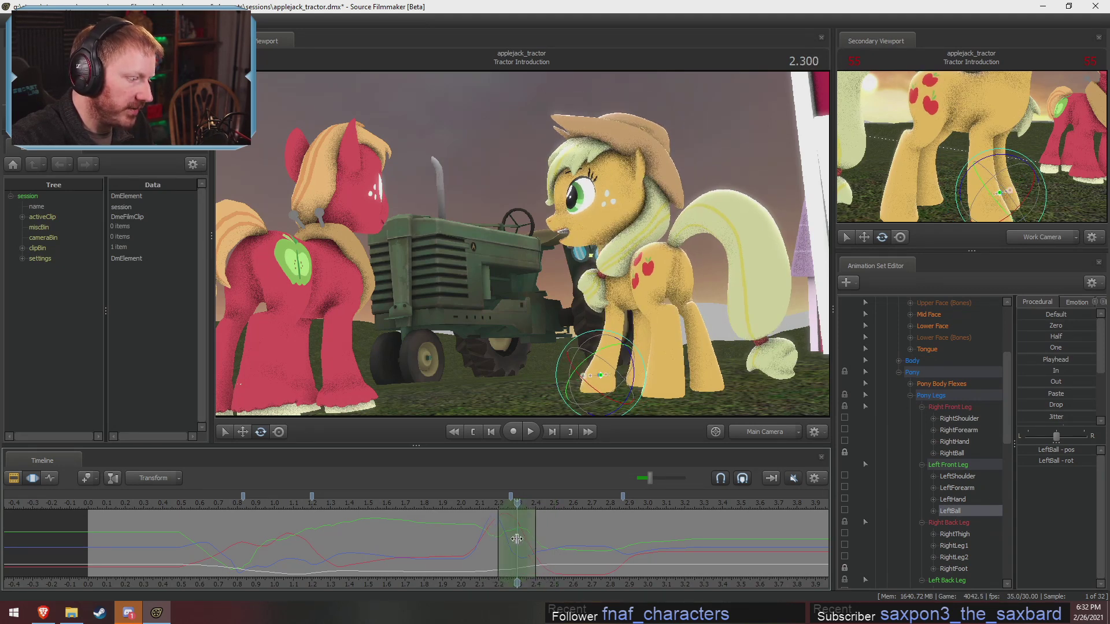
scroll(517, 539, "down", 1, "shift")
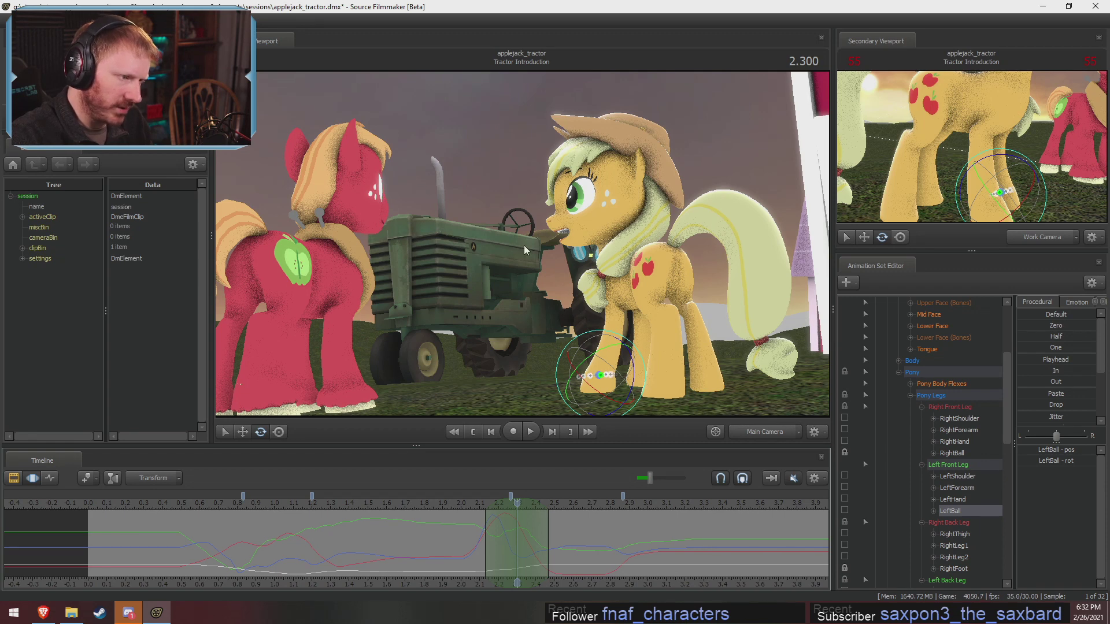
key("ctrl")
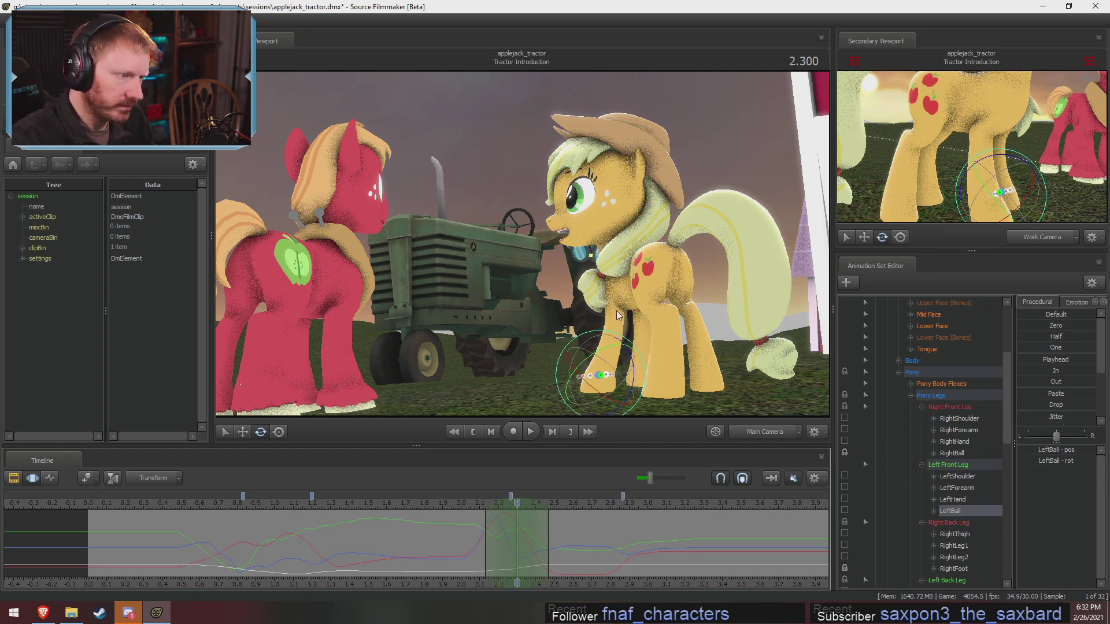
left_click(609, 289, "ctrl")
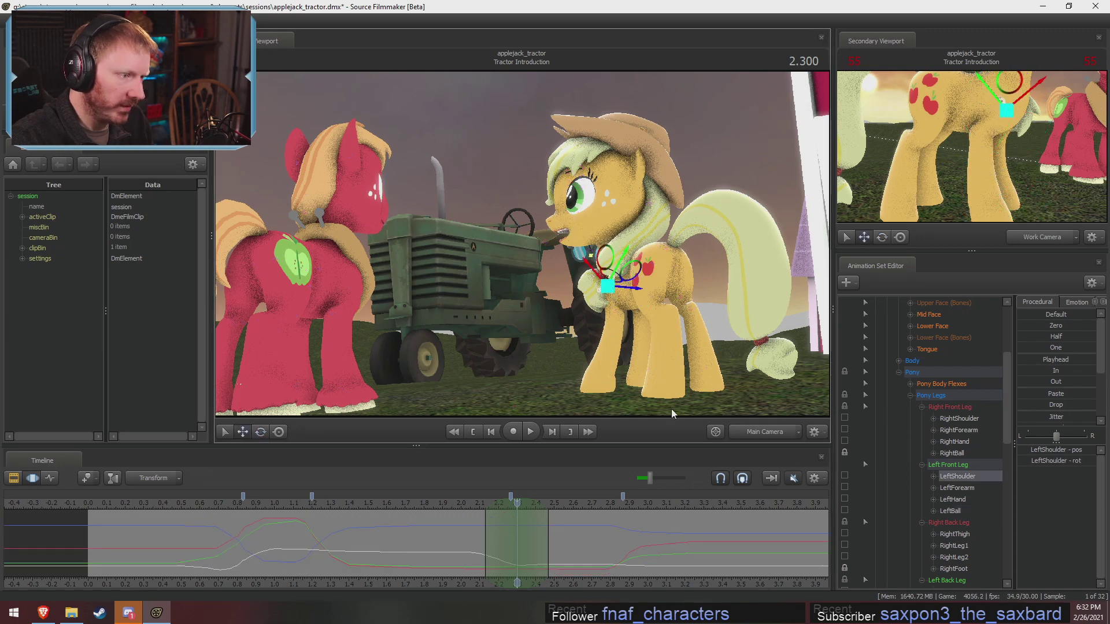
left_click(768, 432, "ctrl")
left_click_drag(538, 229, 540, 232)
key("w")
key("e")
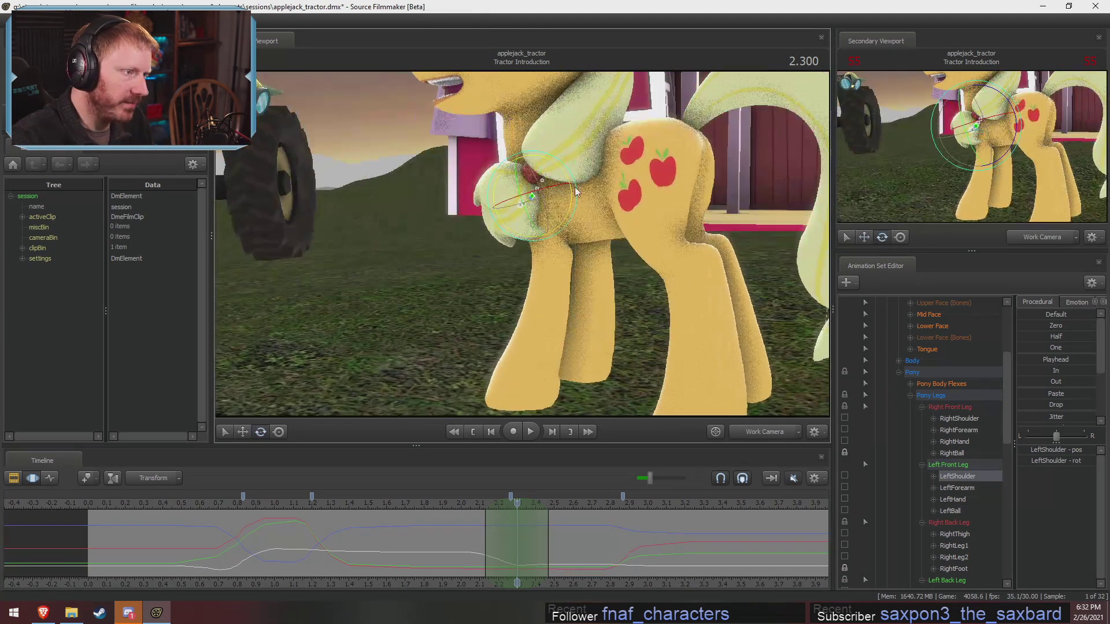
left_click_drag(572, 194, 571, 184)
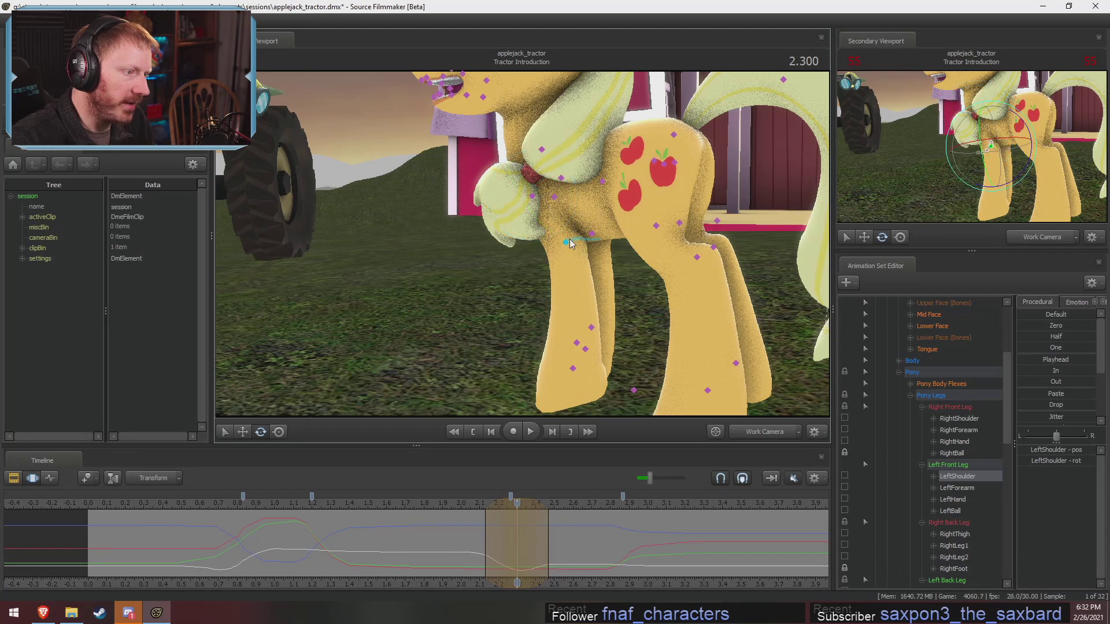
Rotate LeftForearm forward and curl LeftHand to lift Applejack's left front hoof at 2.300.
left_click(568, 240, "ctrl")
left_click_drag(606, 250, 597, 281)
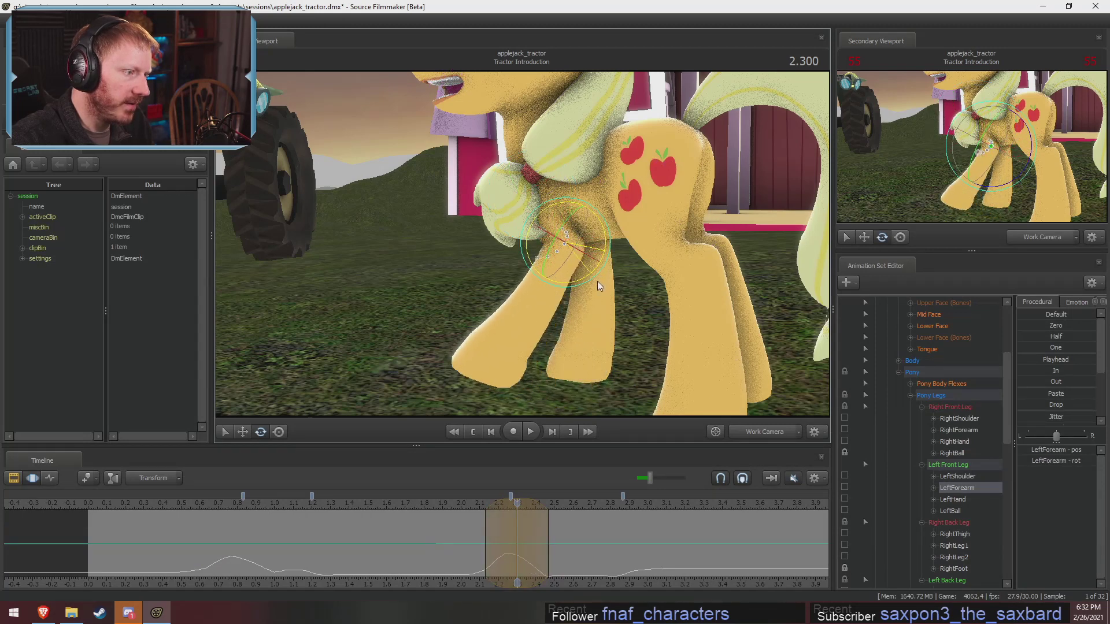
left_click(514, 331, "ctrl")
left_click_drag(559, 346, 556, 317)
left_click_drag(557, 316, 469, 314, "alt")
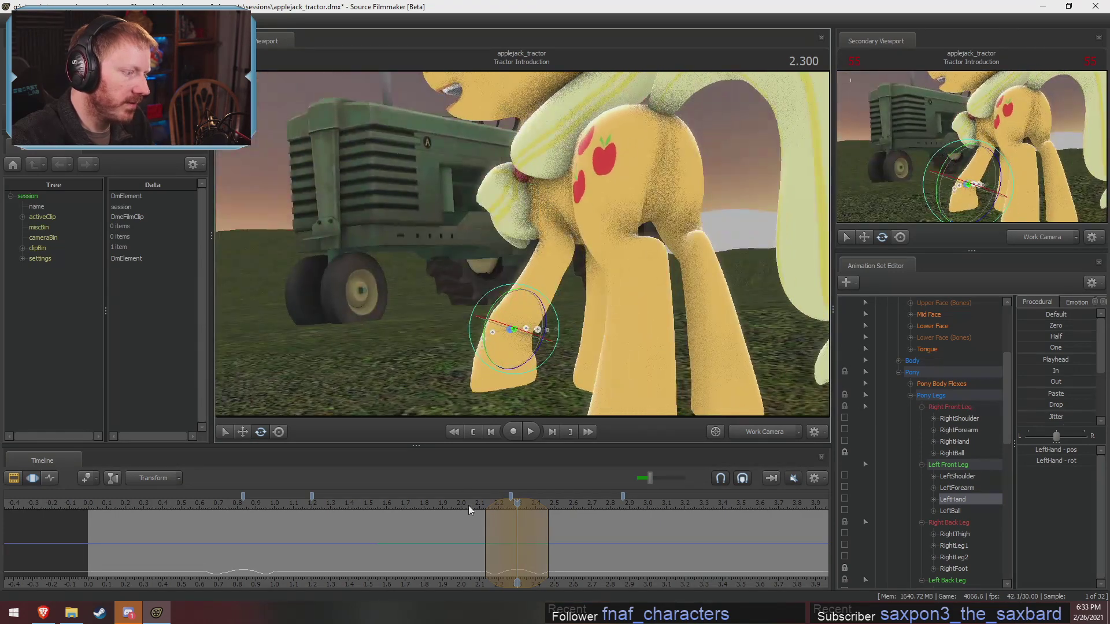
Replay the left front leg's step around 2.300, first in the Work Camera and repeatedly through the Main Camera.
key("space")
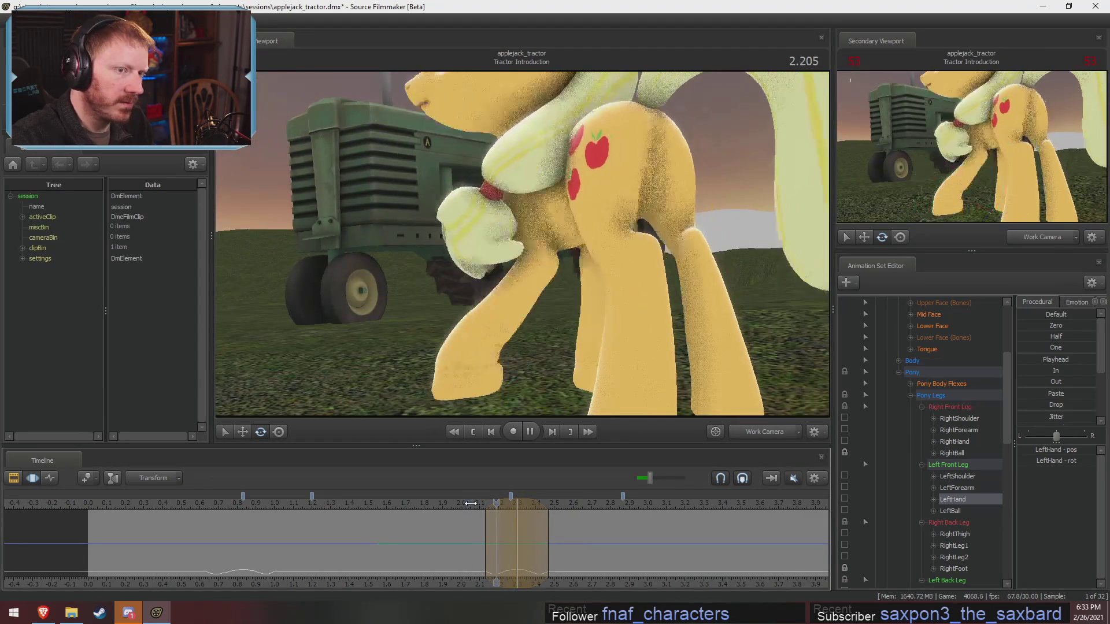
key("space")
left_click(776, 432)
left_click(468, 503)
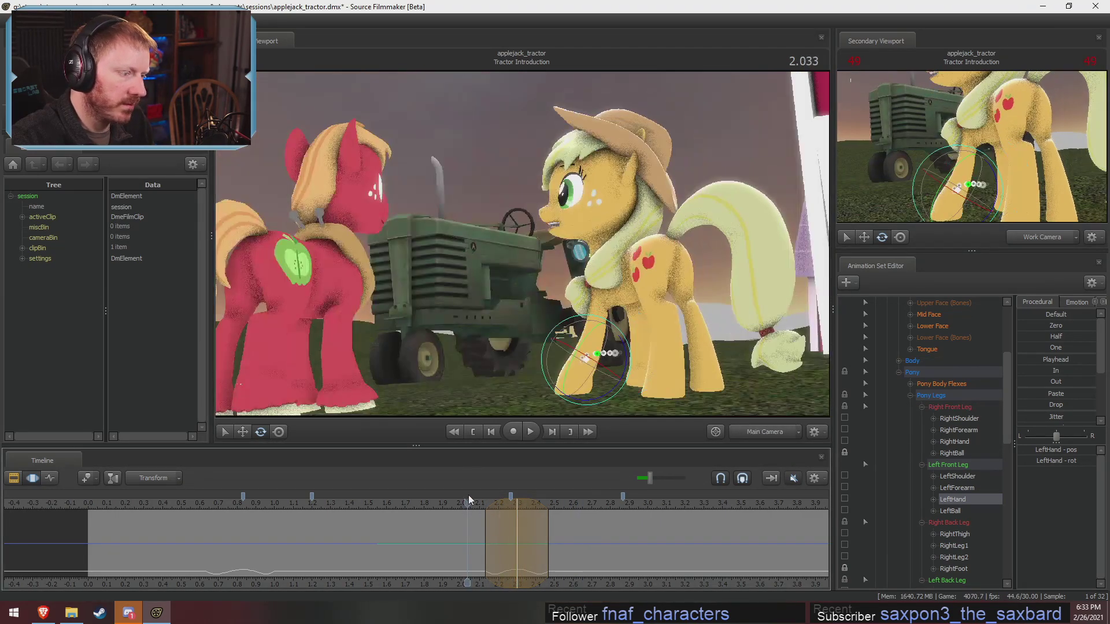
key("space")
key("space")
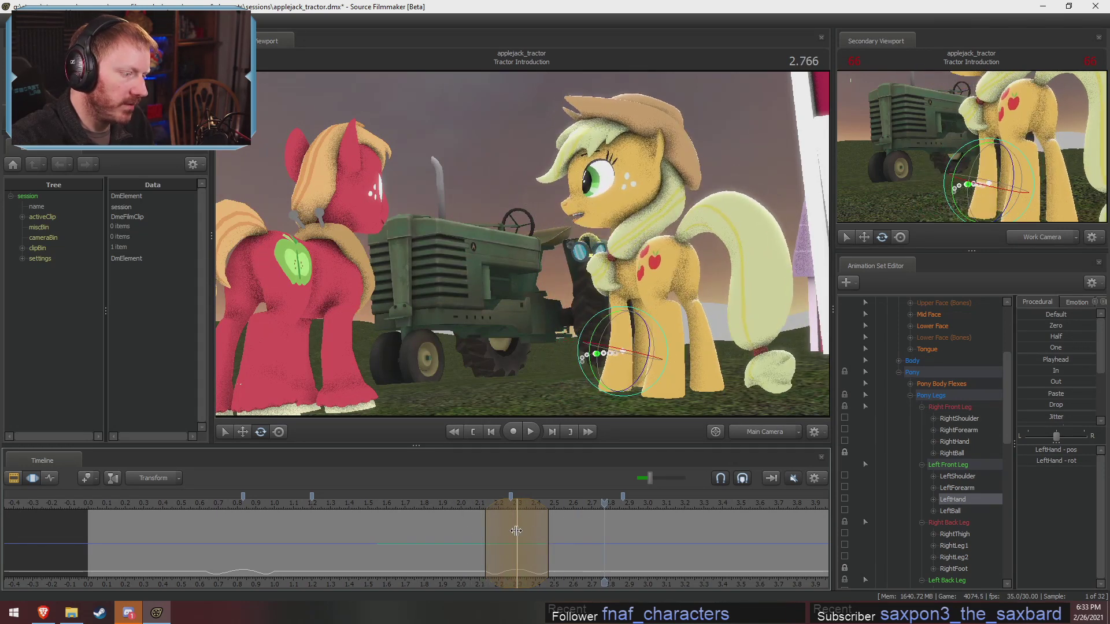
left_click_drag(499, 522, 395, 501, "shift")
left_click(473, 508)
key("space")
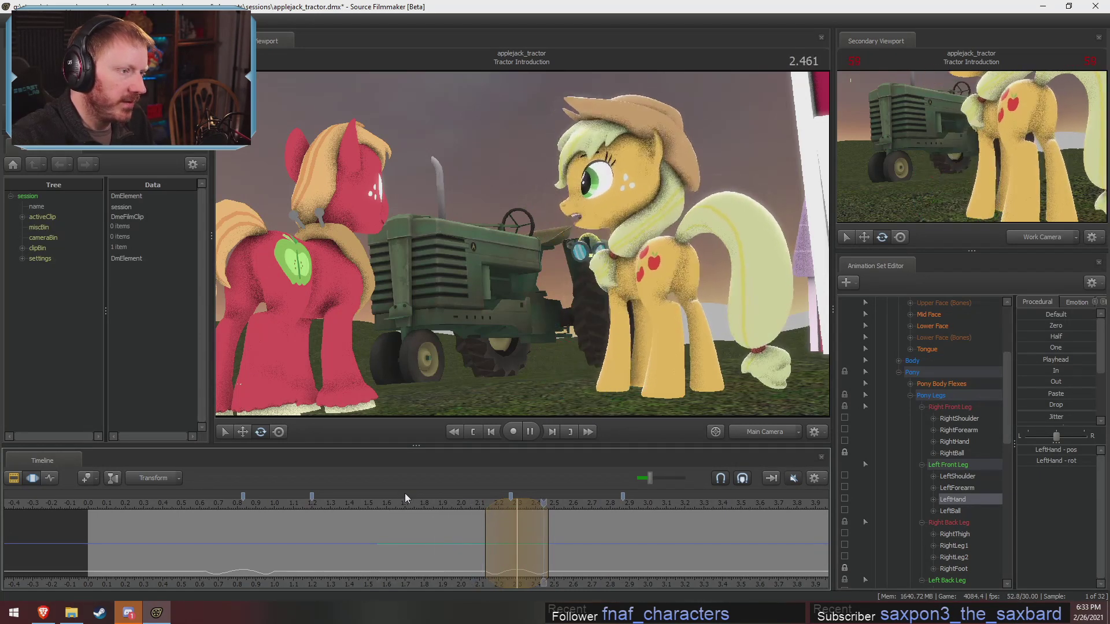
key("space")
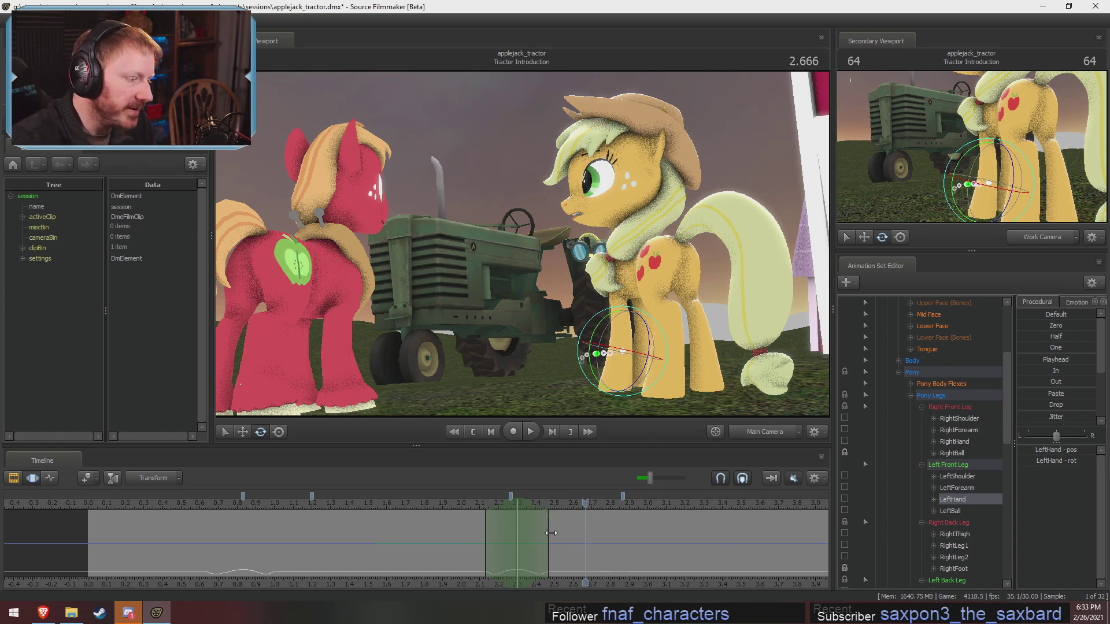
Select about 2.0 to 2.5 on the timeline and apply the Round preset to LeftBall's pos channel.
left_click_drag(481, 556, 504, 547)
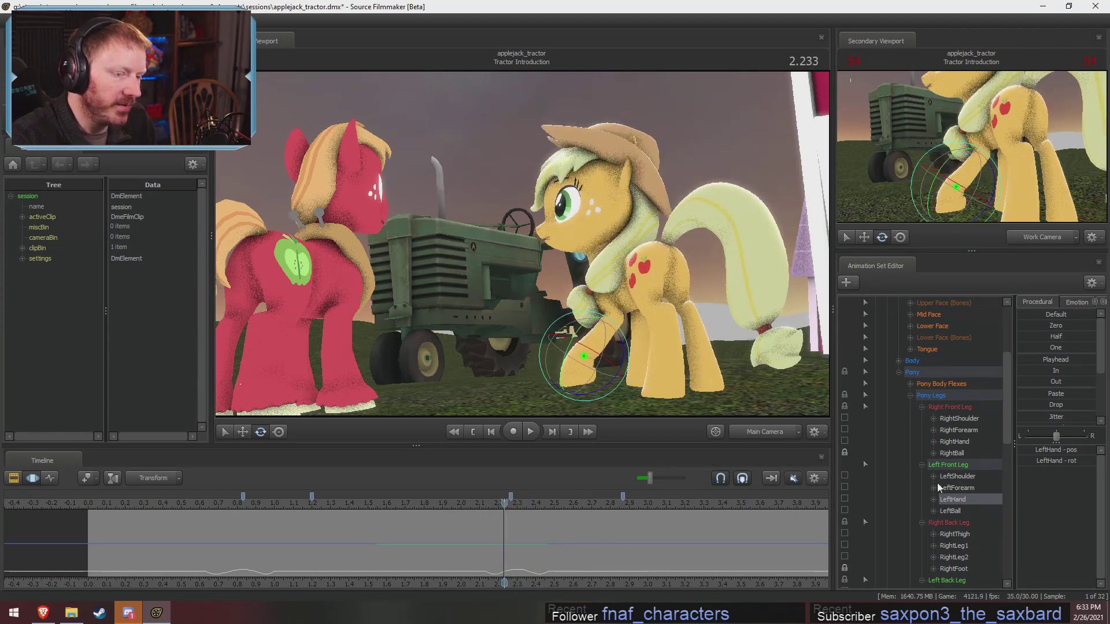
left_click(954, 512)
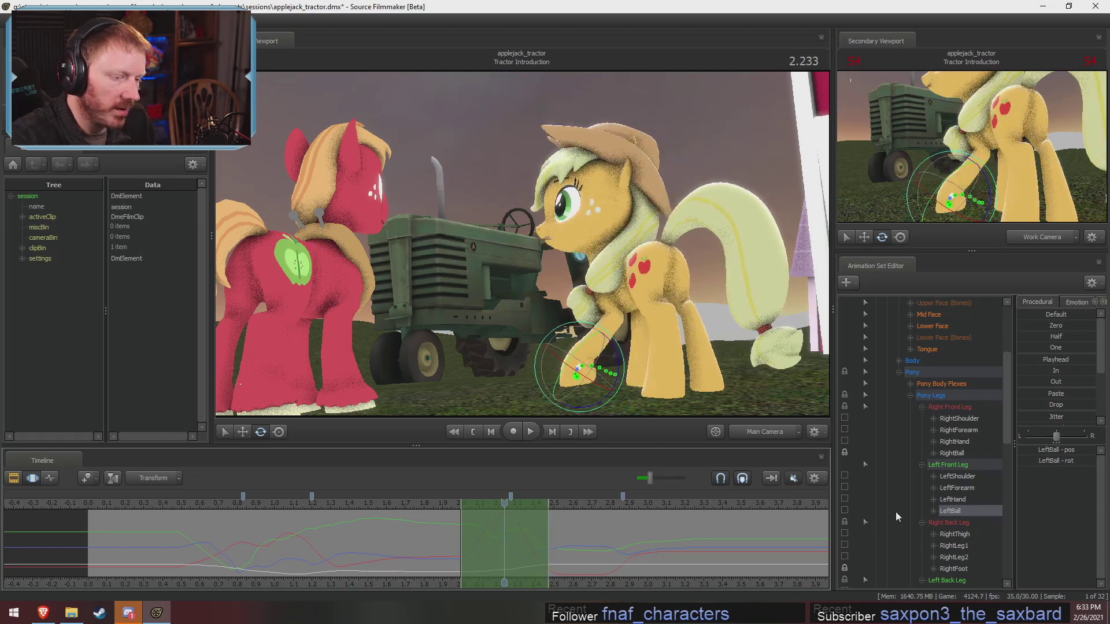
left_click(933, 511)
left_click(957, 523)
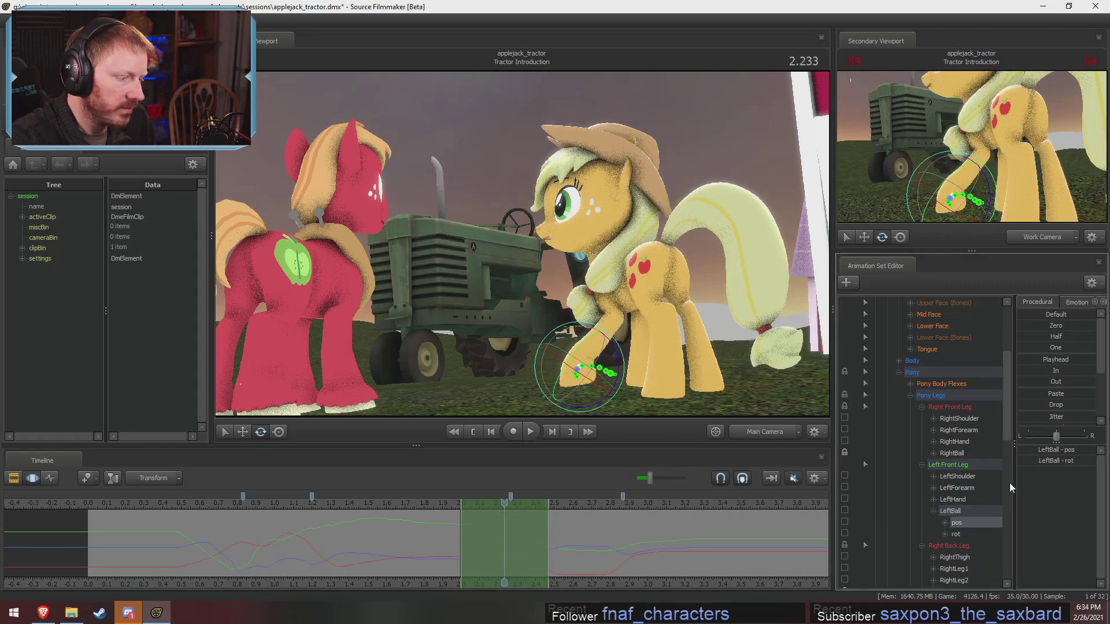
scroll(1032, 419, "down", 3)
left_click(1034, 417)
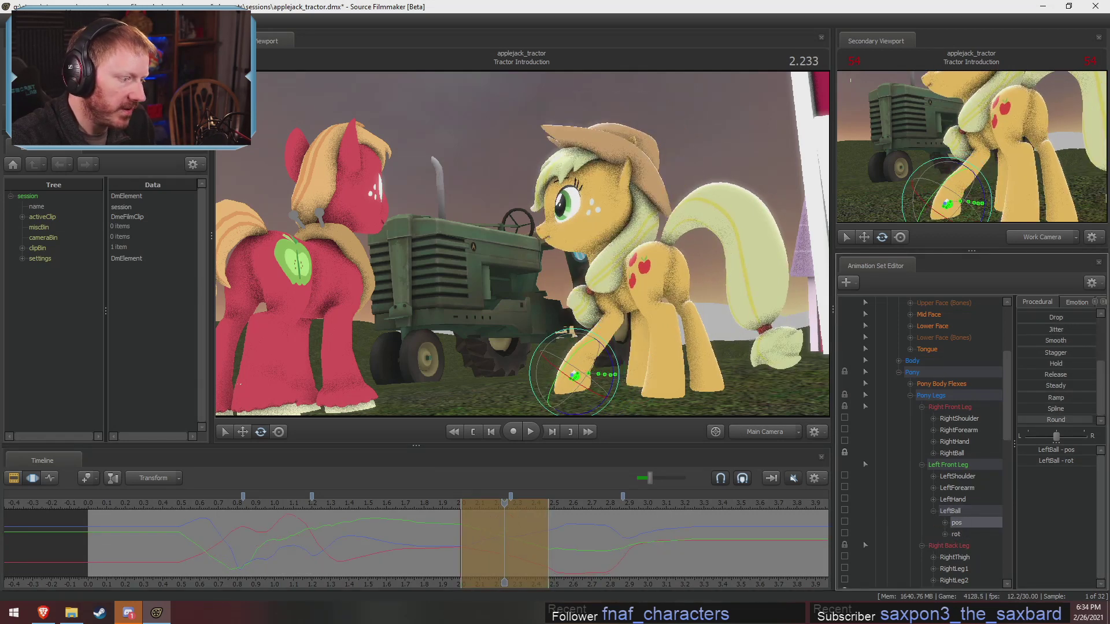
key("ctrl+z")
left_click_drag(1026, 421, 1106, 424)
Play the shot from 1.900 to about 2.600 to check the left front hoof's motion.
left_click_drag(574, 506, 446, 507)
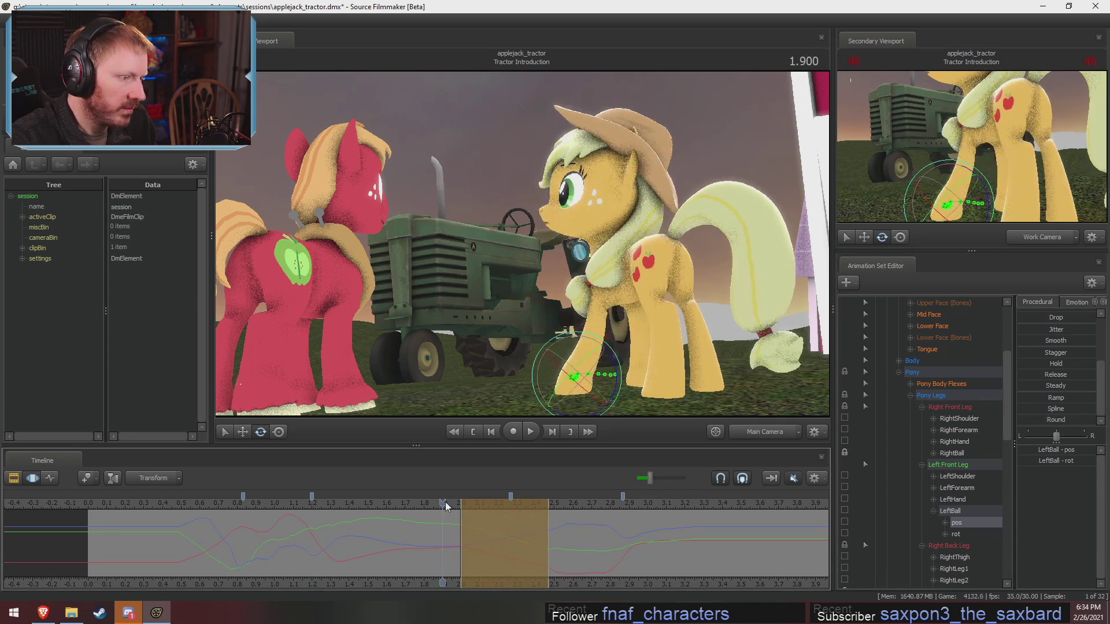
key("space")
key("space")
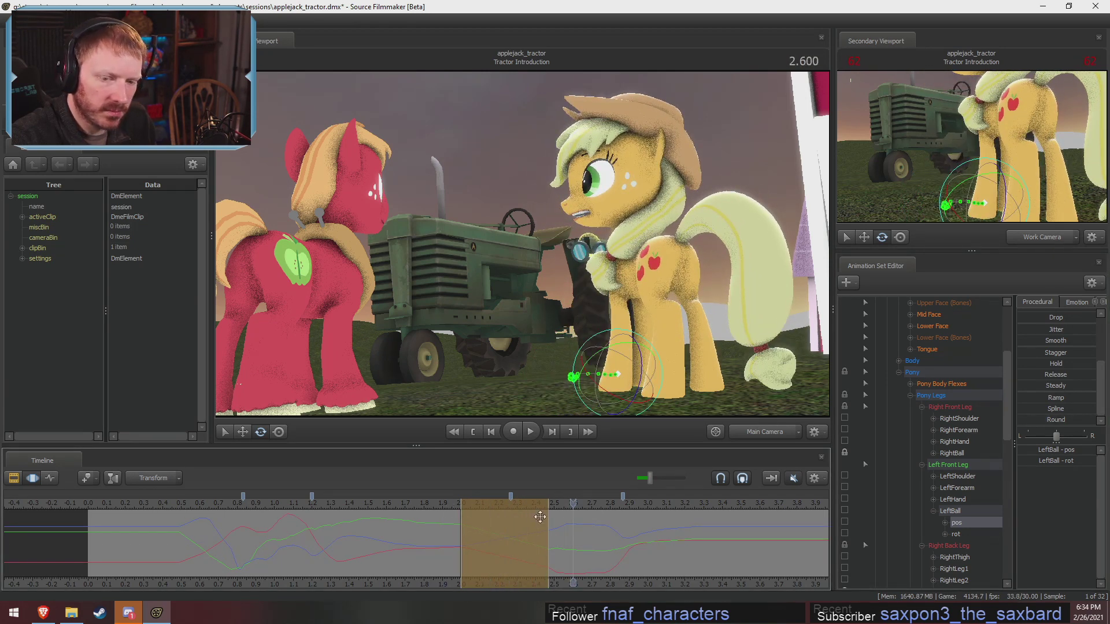
Centre the time selection on 2.266 and rotate Applejack's LeftForearm to move the left front hoof forward.
left_click_drag(574, 555, 509, 550)
key("Escape")
left_click(508, 551)
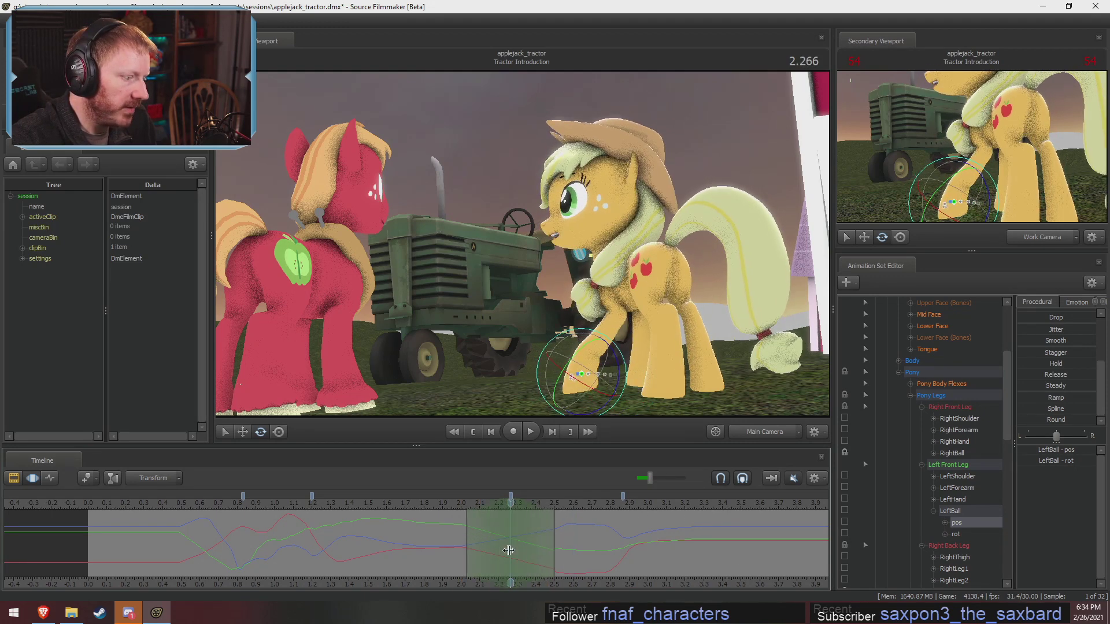
key("ctrl")
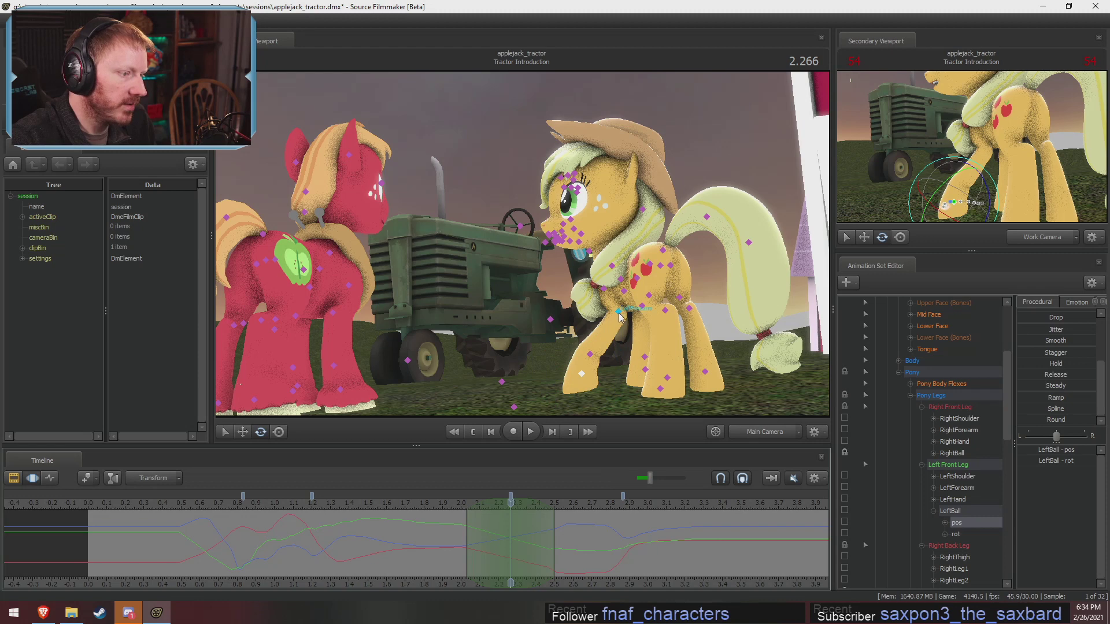
left_click(619, 313, "ctrl")
left_click_drag(654, 318, 653, 324)
Rotate Applejack's LeftShoulder slightly backward at 2.266, scrub through the leg motion and stop at 2.466.
key("ctrl")
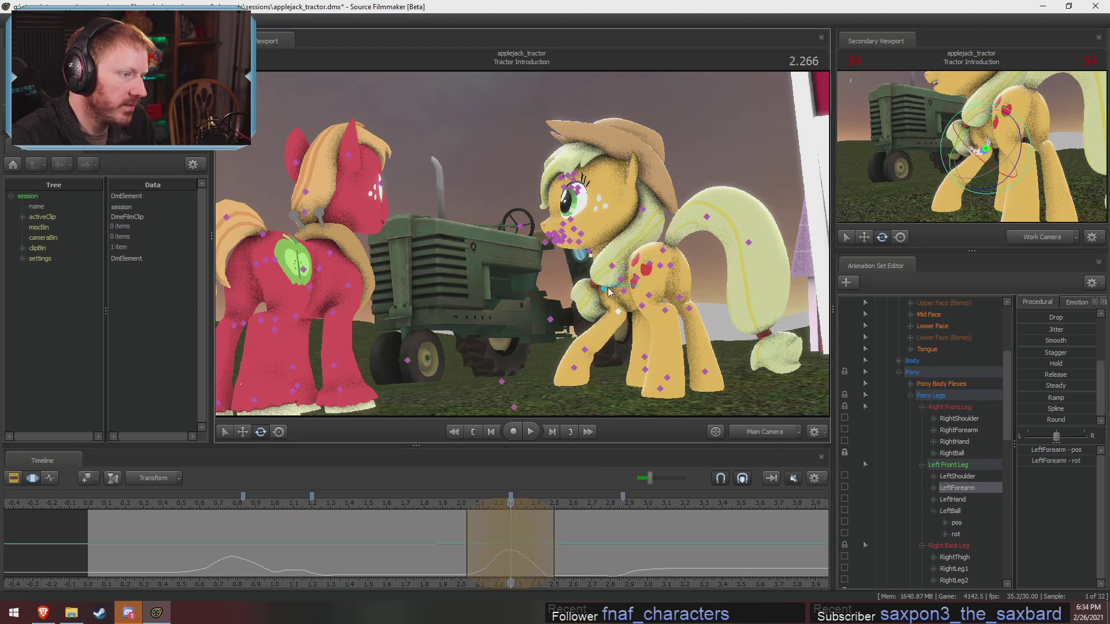
left_click(607, 290, "ctrl")
left_click_drag(607, 291, 581, 428)
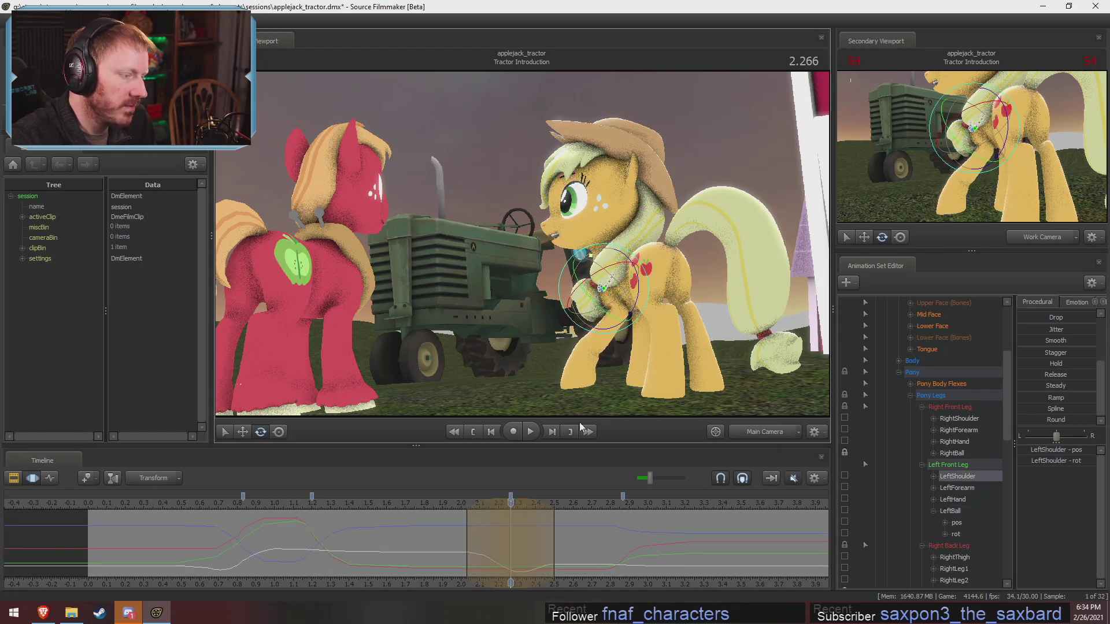
left_click_drag(513, 554, 599, 551)
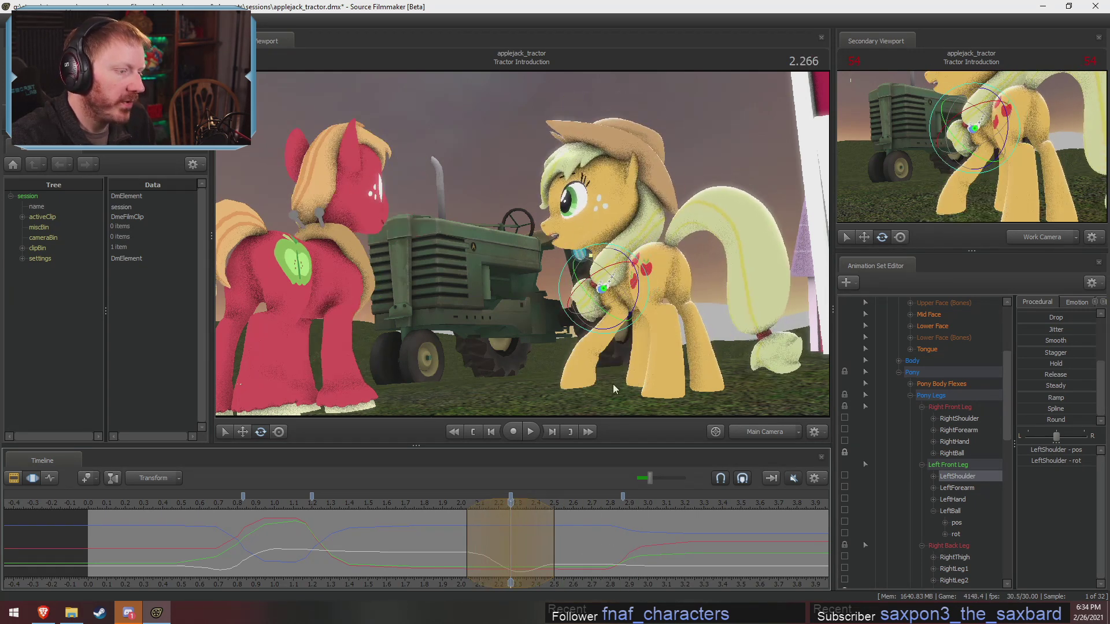
key("F2")
key("F3")
key("shift")
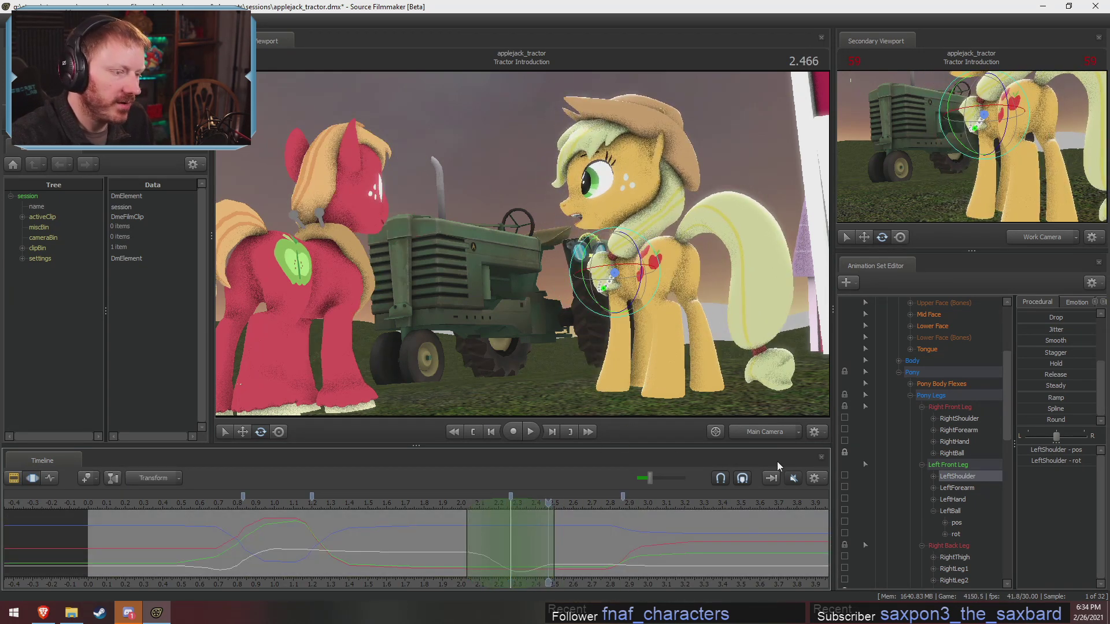
Switch the primary viewport to the work camera and match it to the main camera's framing of both ponies.
left_click(779, 435, "ctrl")
key("w")
left_click_drag(682, 323, 524, 246)
key("w")
key("z")
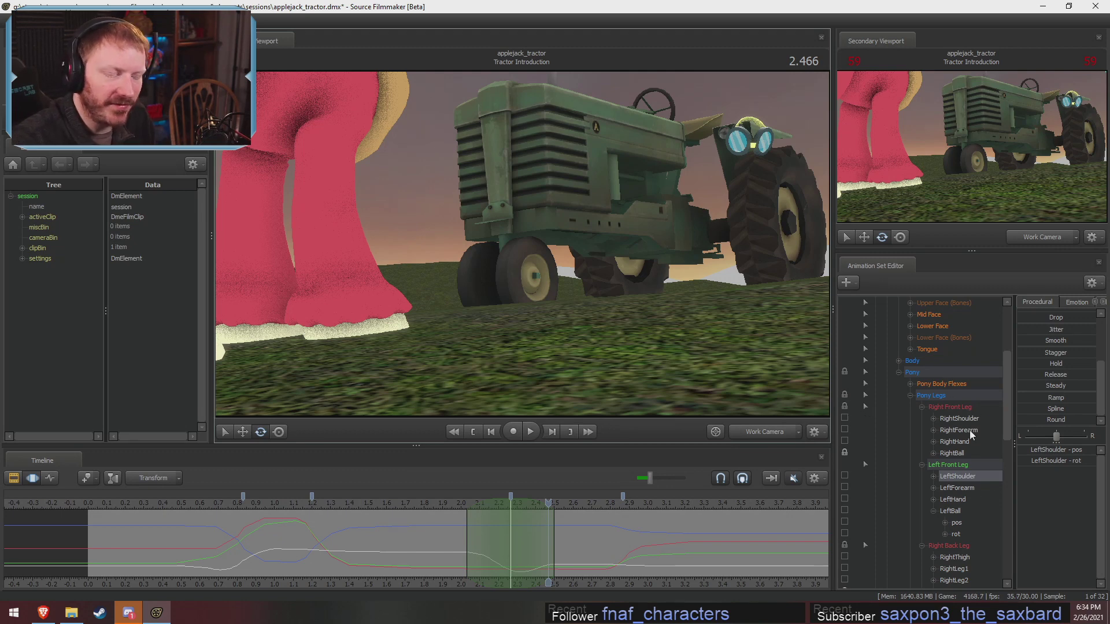
left_click(770, 435)
left_click(763, 432, "ctrl")
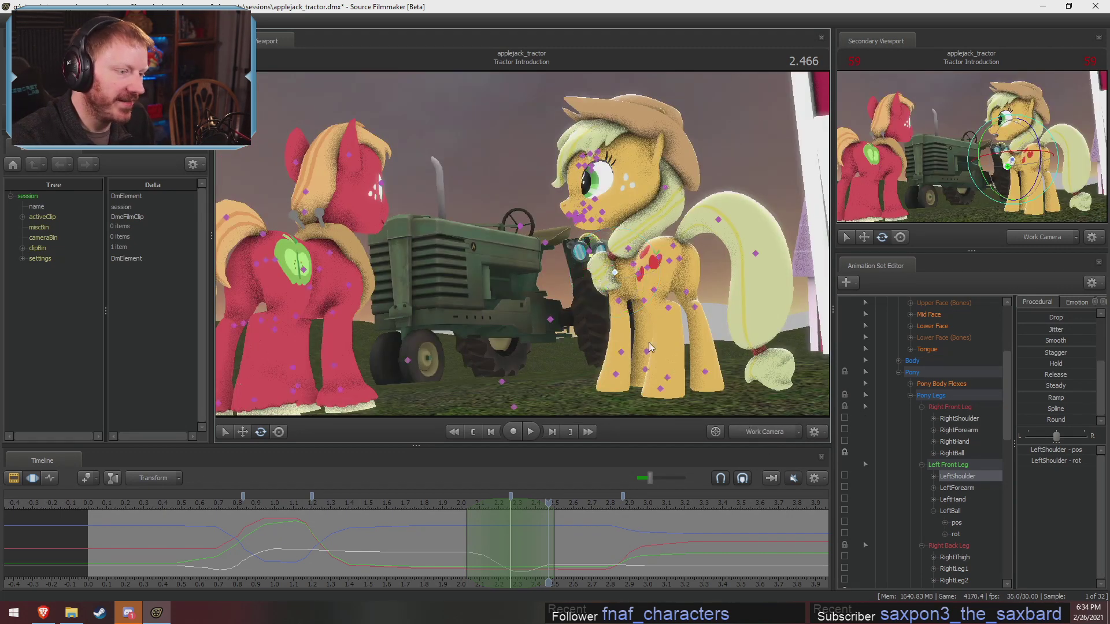
Try a large rotation of Applejack's LeftShoulder over about 2.0 to 2.5, preview it and undo it.
left_click_drag(638, 281, 236, 191)
key("space")
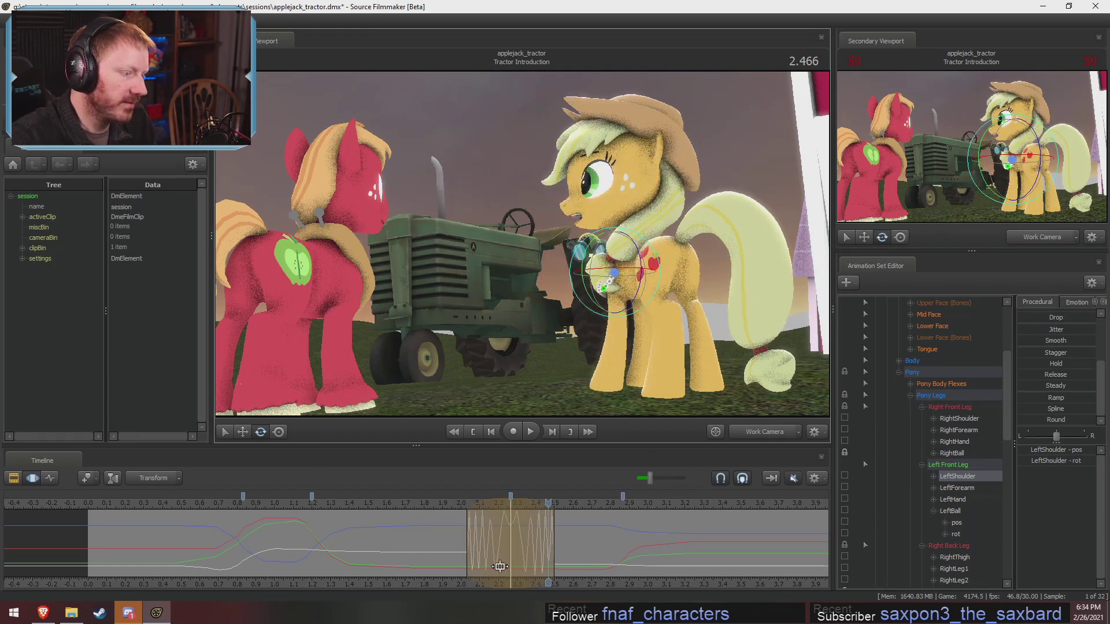
left_click(445, 509)
key("ctrl+z")
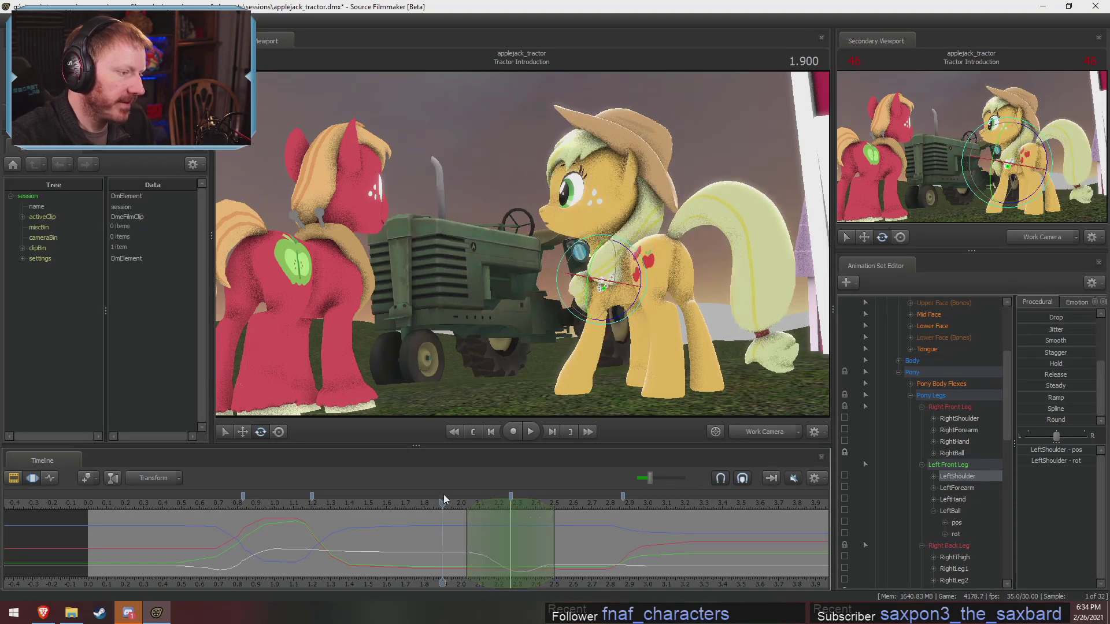
Try a large LeftShoulder rotation across a wider time selection of about 0.9 to 3.6 and play it back.
scroll(478, 535, "up", 10)
scroll(519, 550, "up", 5)
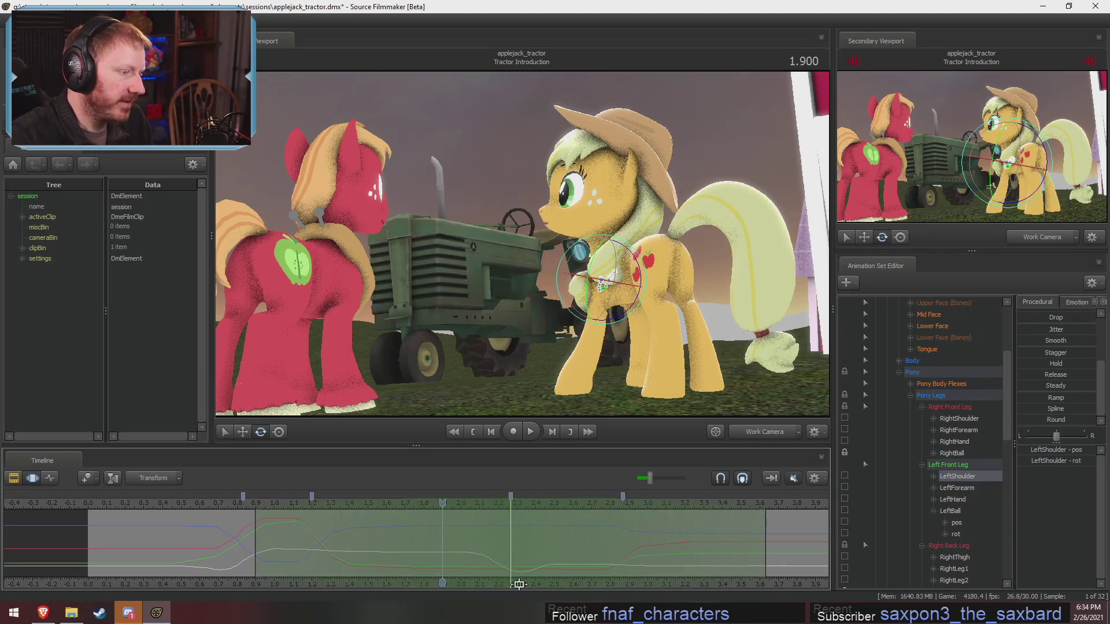
left_click_drag(623, 312, 490, 5)
left_click(212, 503)
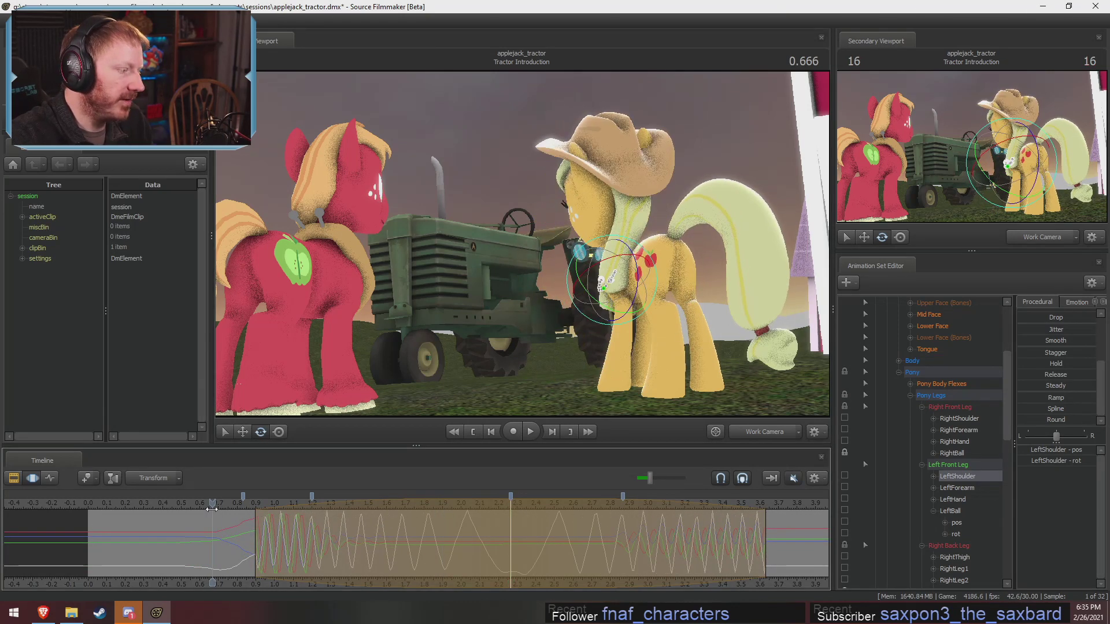
key("space")
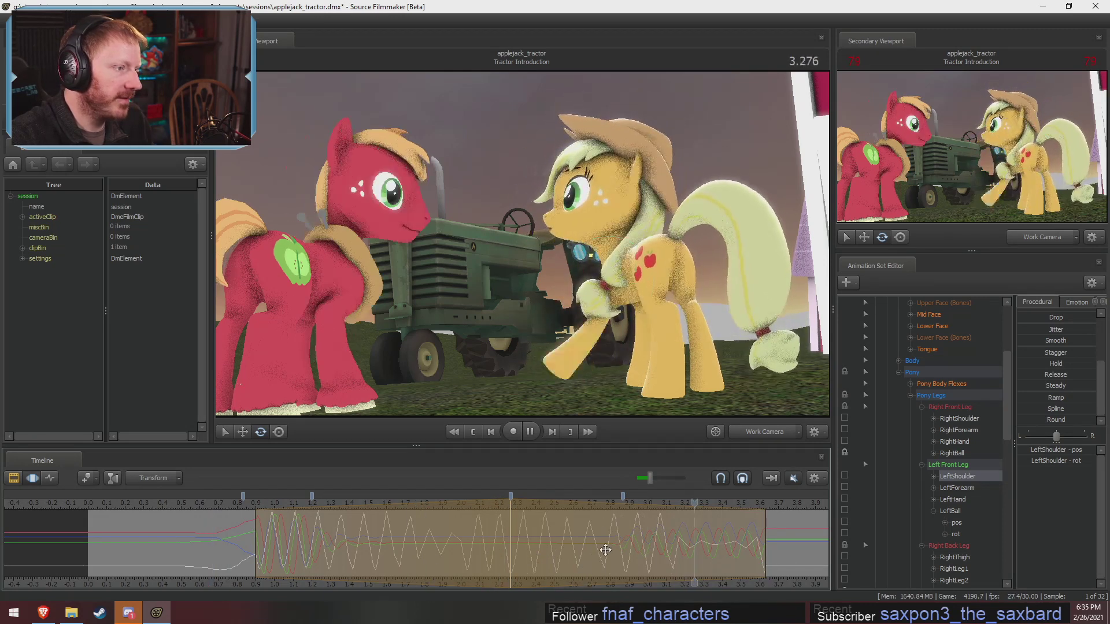
key("space")
left_click(233, 506)
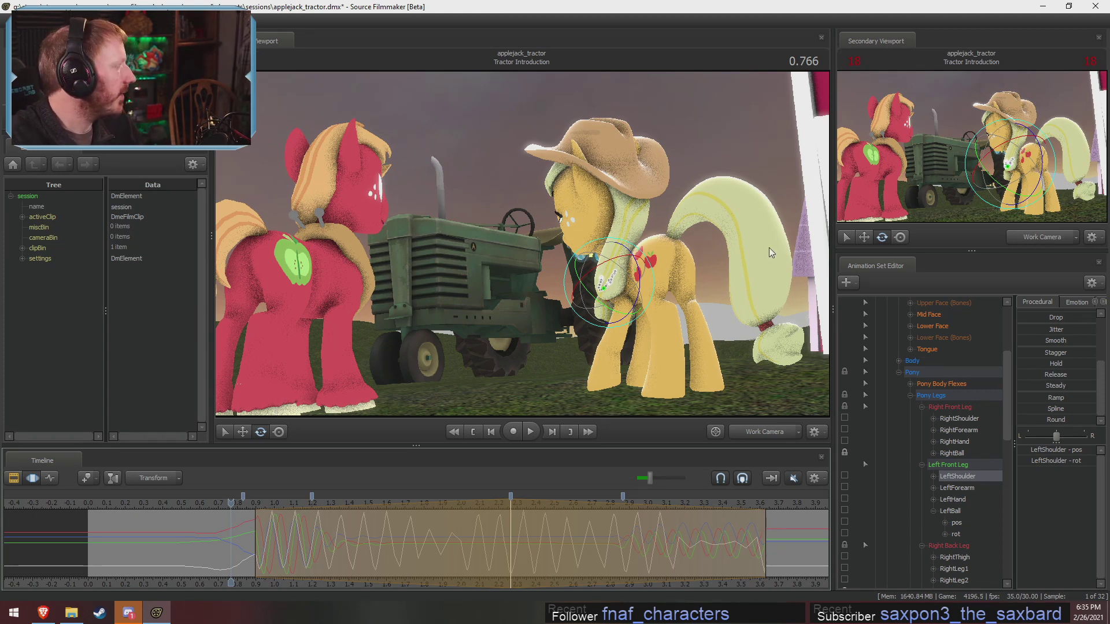
key("space")
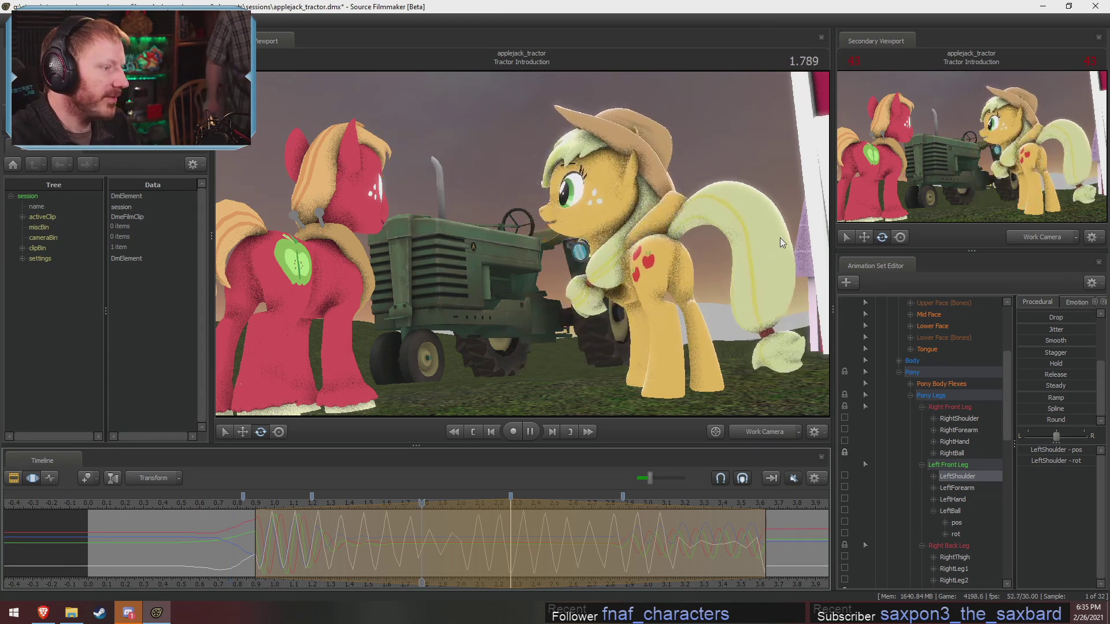
key("space")
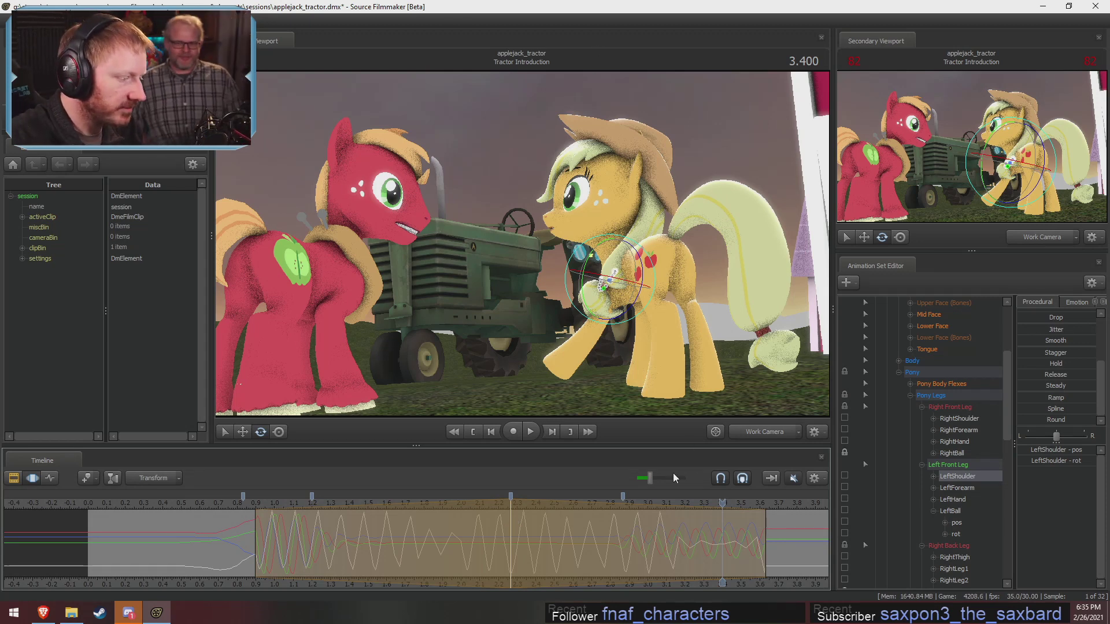
left_click(143, 504)
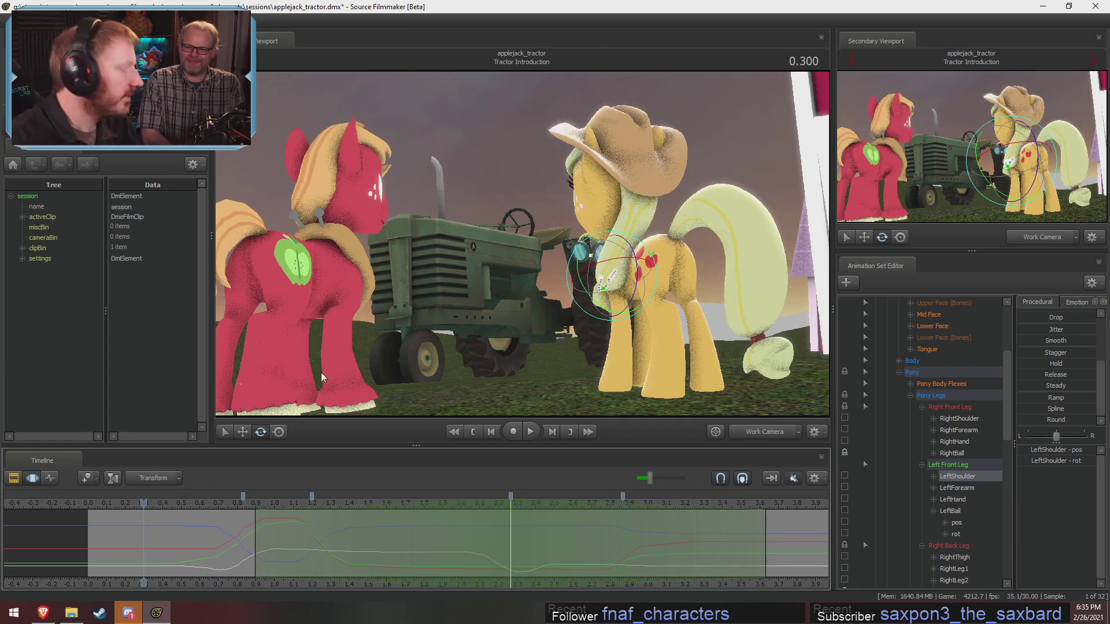
Scrub the start of the shot, switch to the clip editor and play the shot from about 1.65.
scroll(180, 585, "down", 3)
middle_click_drag(186, 581, 339, 583)
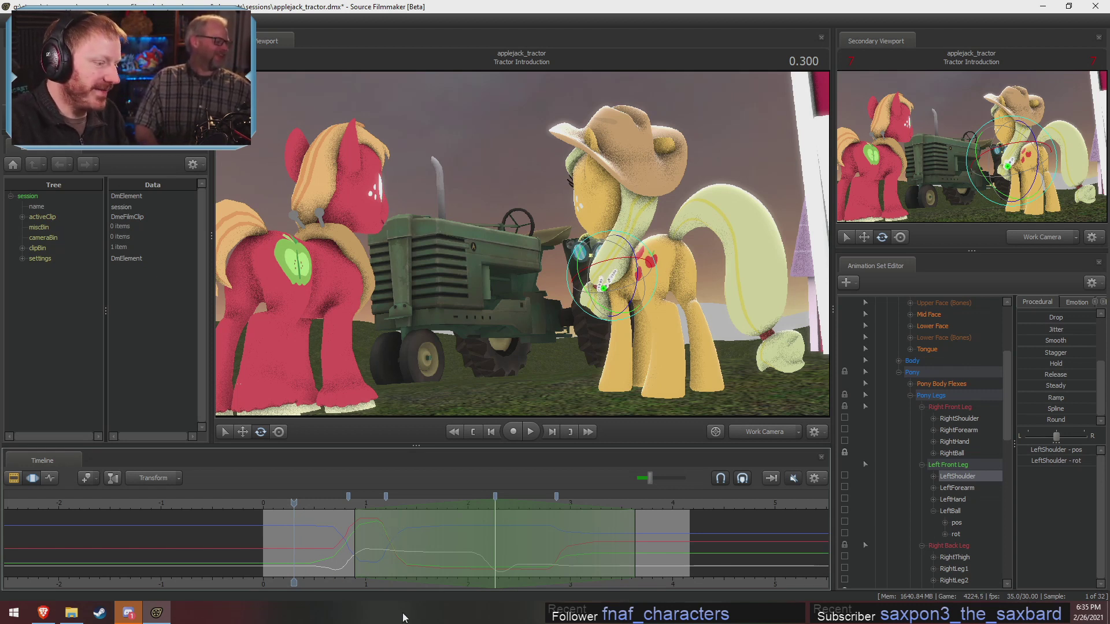
left_click(281, 504)
left_click_drag(299, 508, 302, 509)
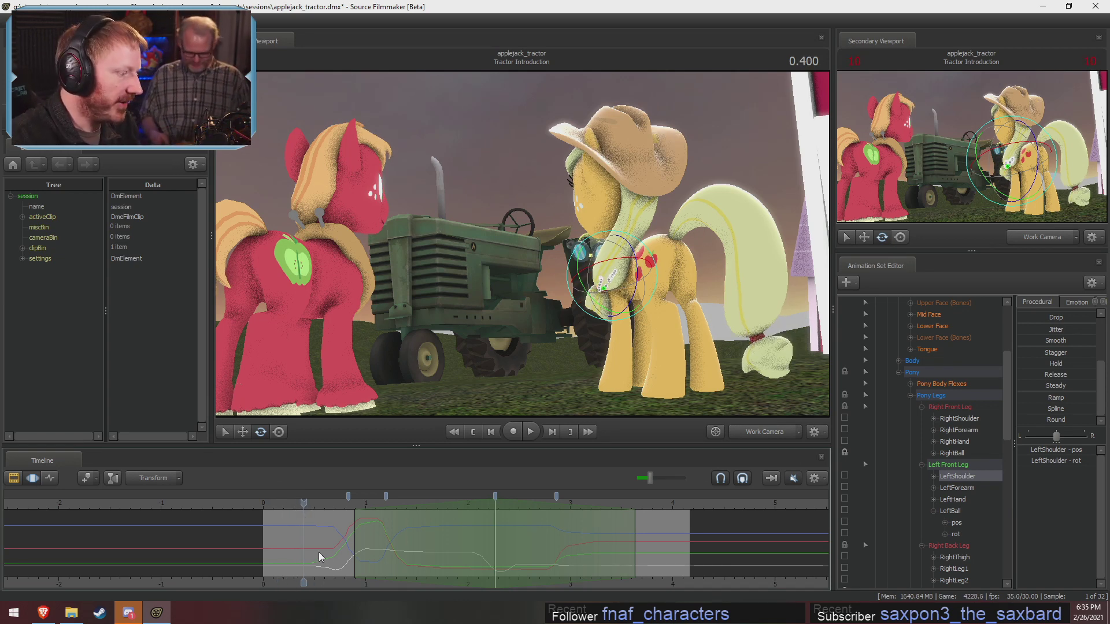
left_click_drag(321, 557, 558, 536)
key("F2")
left_click(432, 501)
key("space")
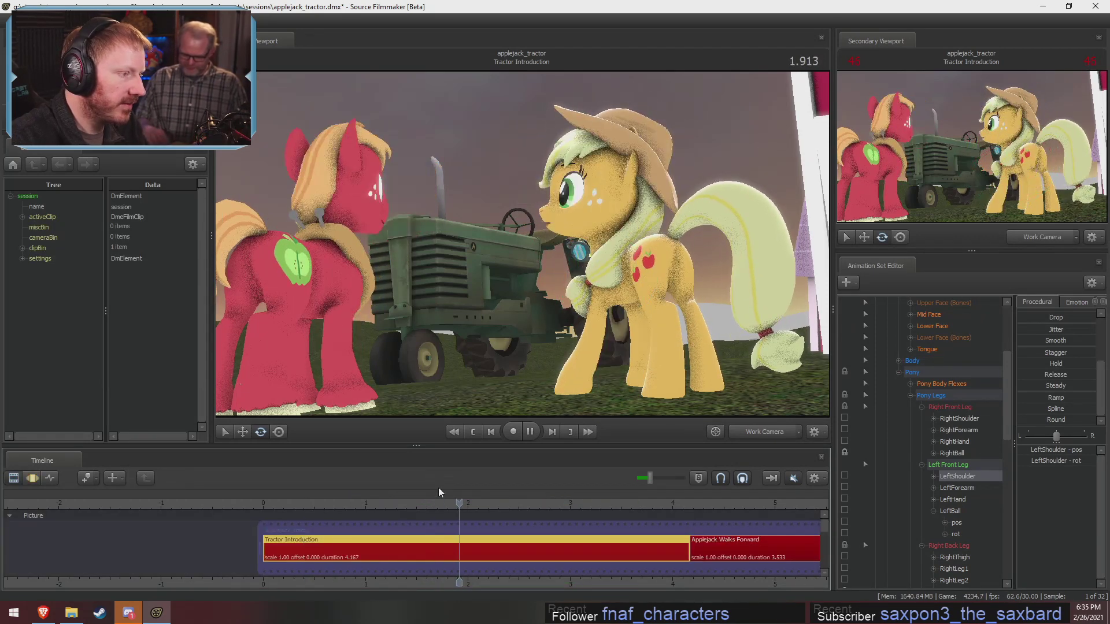
key("space")
Unmute the timeline audio and replay the Tractor Introduction shot from about 1.3 with sound.
left_click(792, 481)
key("space")
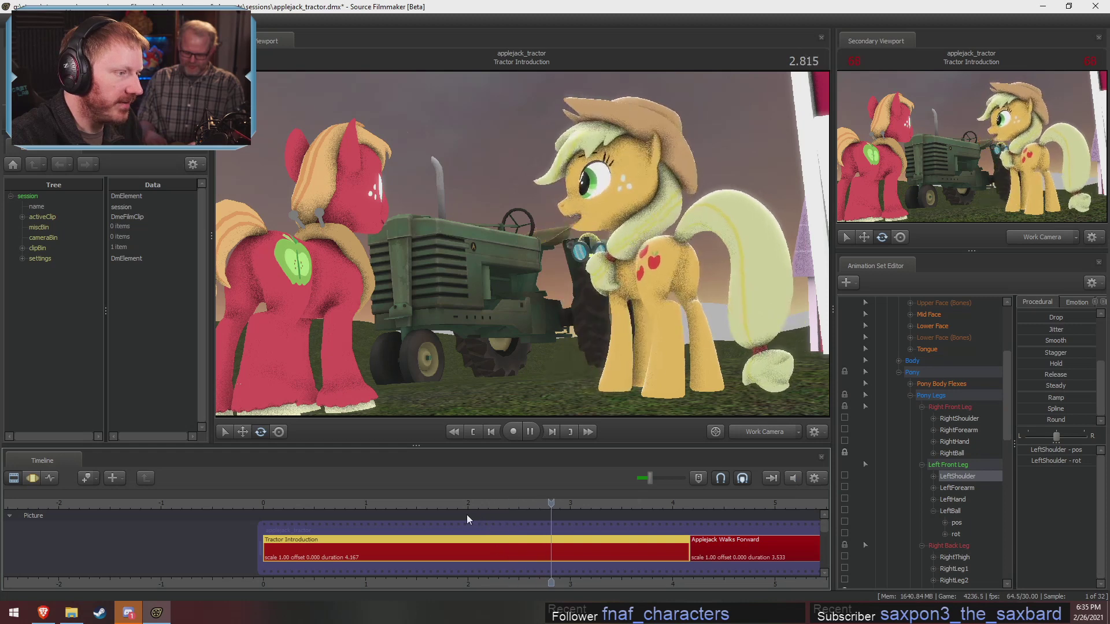
key("space")
left_click(393, 503)
key("space")
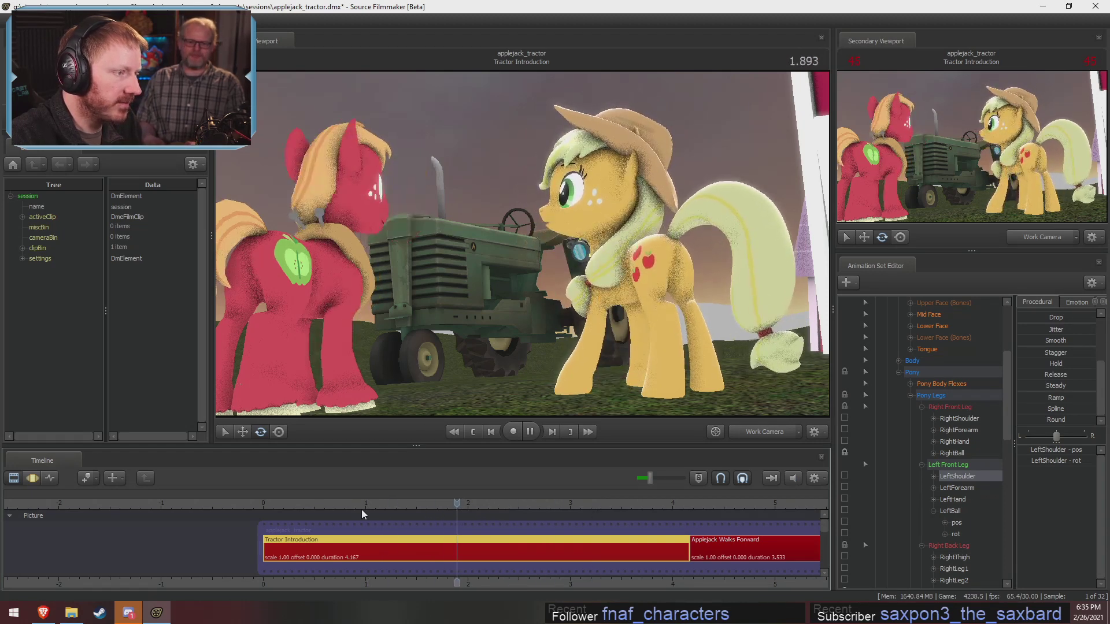
key("space")
Return to the motion editor, fit the shot more closely in the timeline and slightly lower the playback volume.
key("F3")
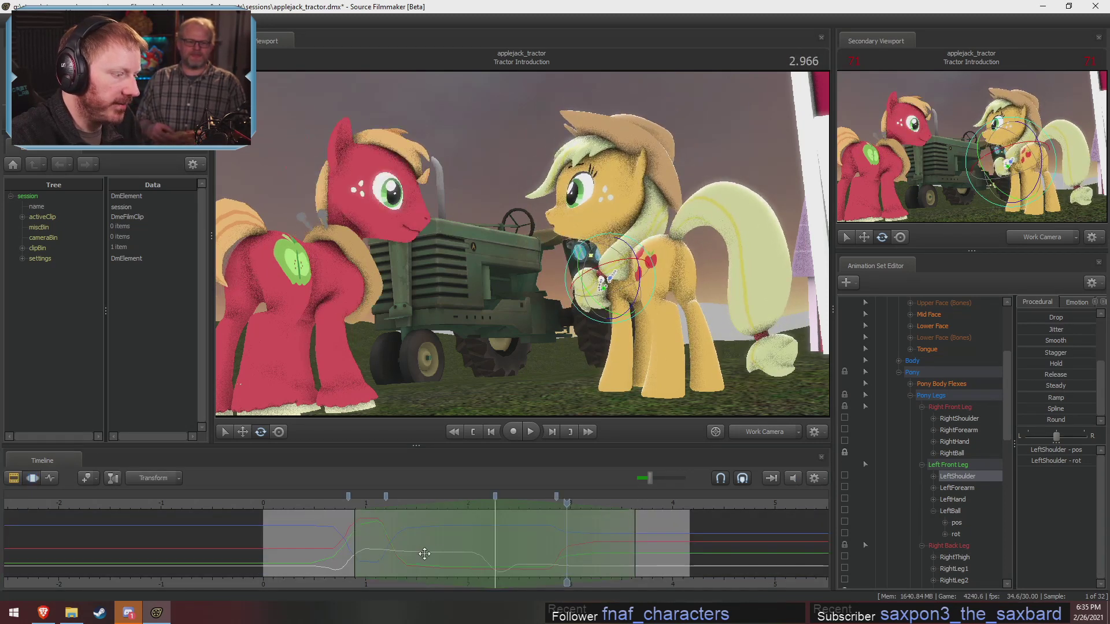
scroll(454, 550, "up", 3)
key("shift")
left_click_drag(650, 480, 647, 480)
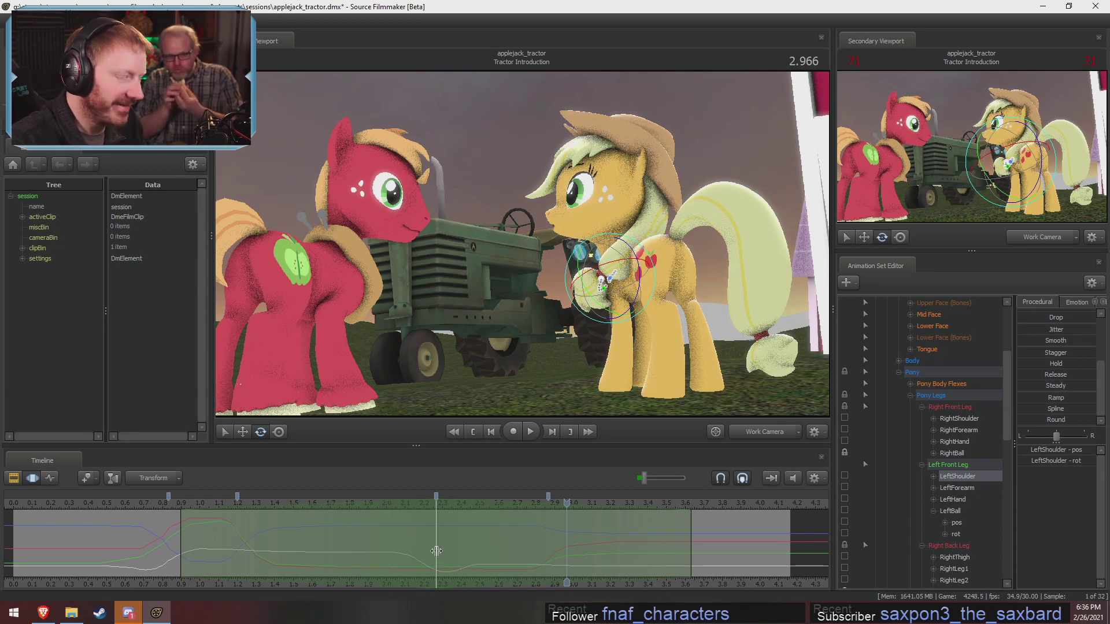
Centre a time selection of about 2.1 to 2.5 on 2.300 and rotate Applejack's Neck forward and down.
key("shift")
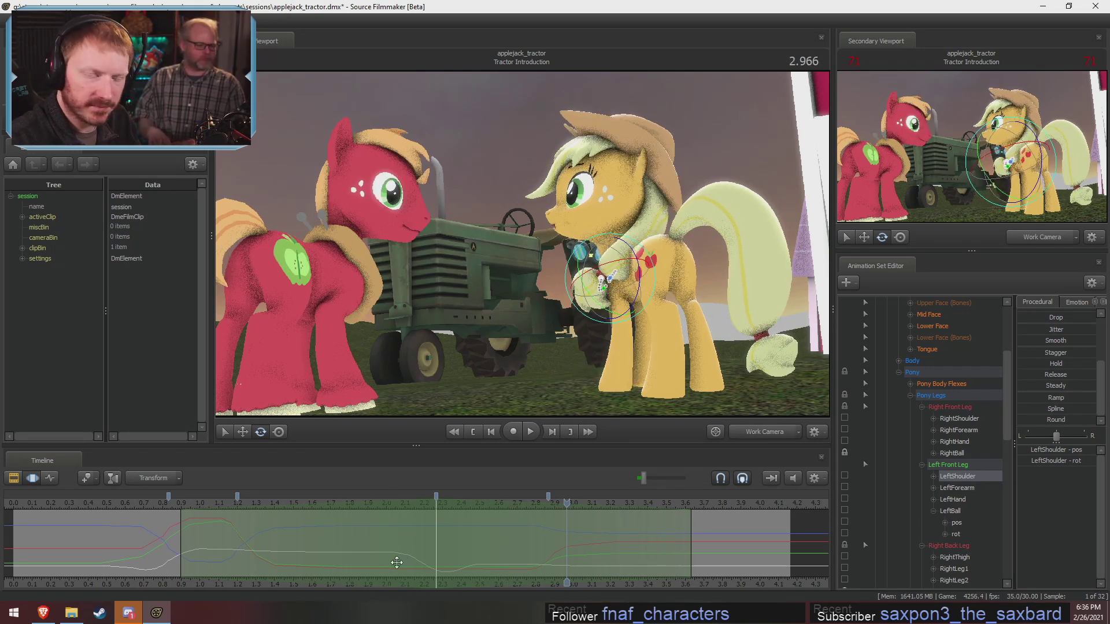
key("shift")
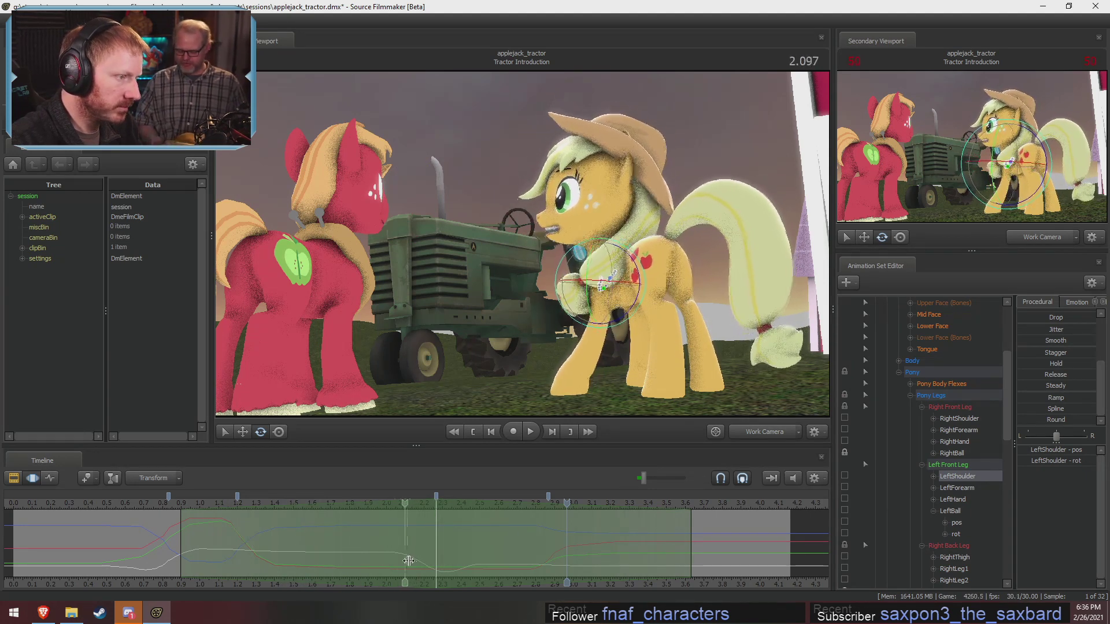
left_click(440, 559)
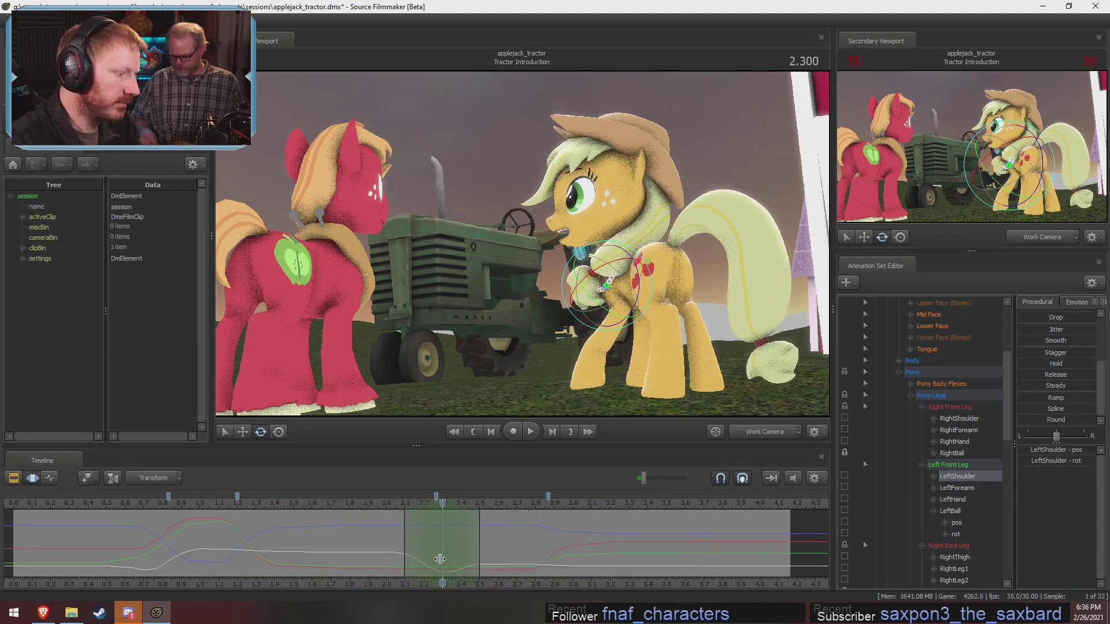
key("ctrl")
left_click(616, 263, "ctrl")
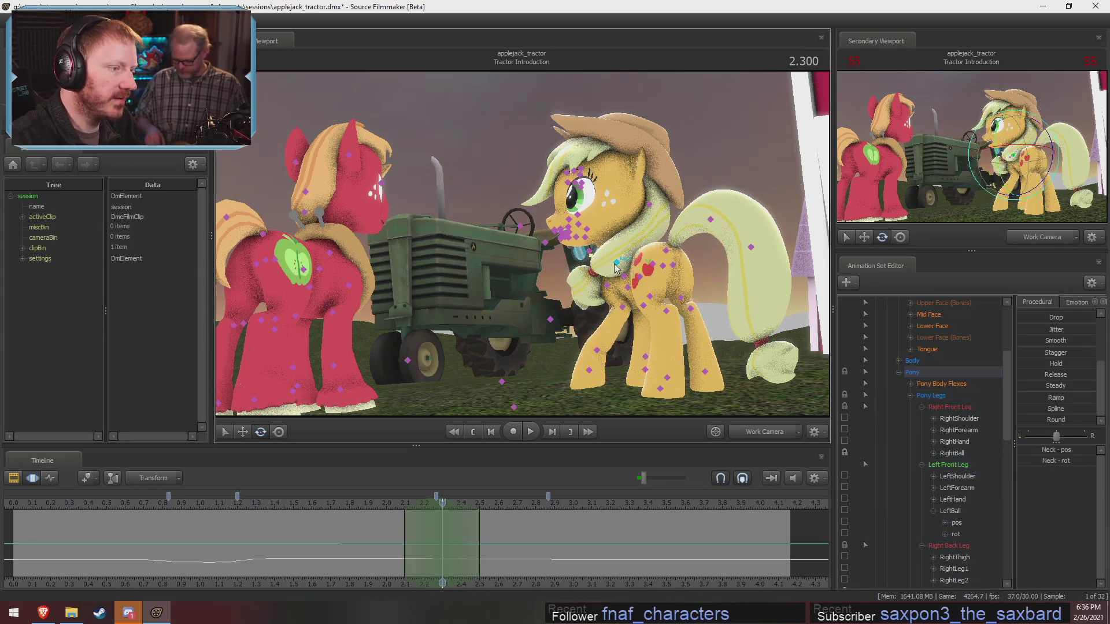
left_click_drag(656, 249, 647, 249)
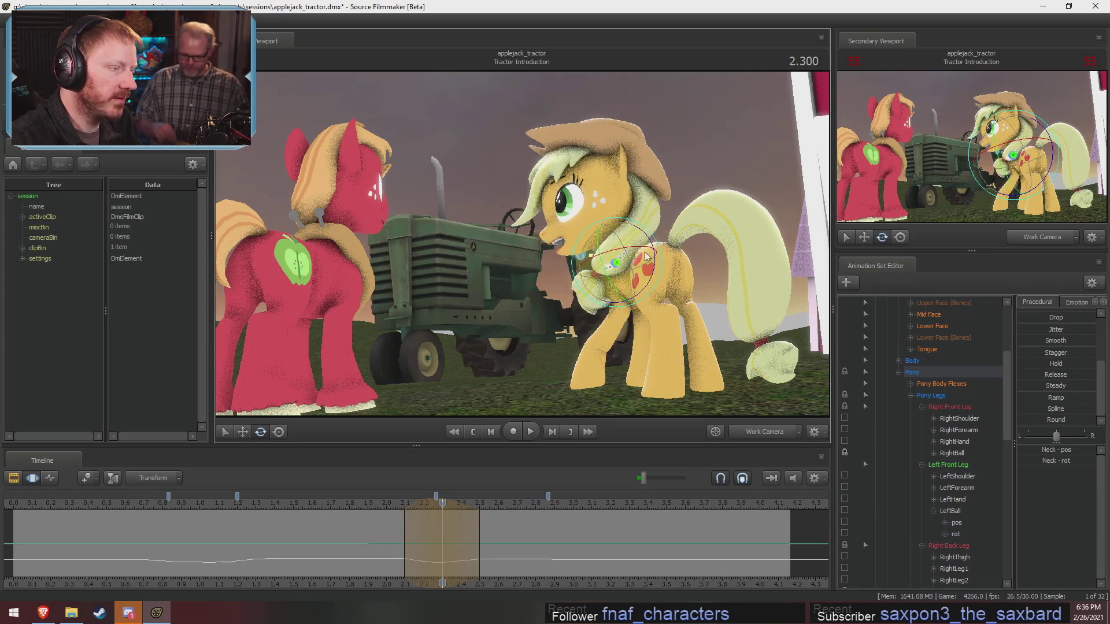
Play the shot from about 2.0 to 2.666 to check the neck motion.
left_click(383, 507)
key("space")
key("space")
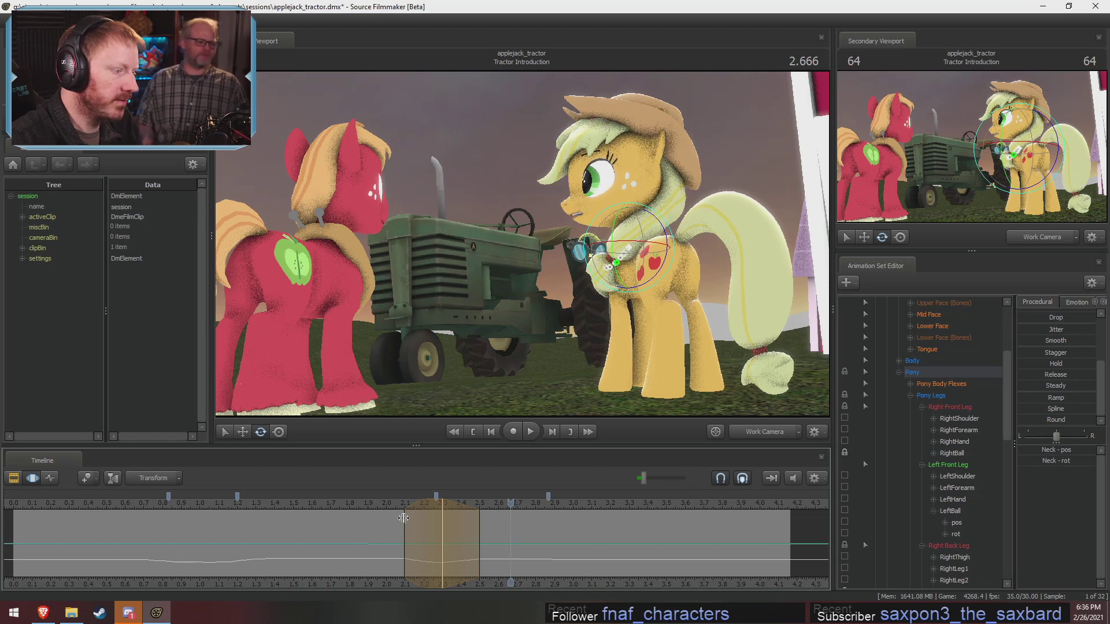
Centre the time selection on 2.233, adjust the rotation of Applejack's Head and play the result.
left_click_drag(403, 518, 429, 540)
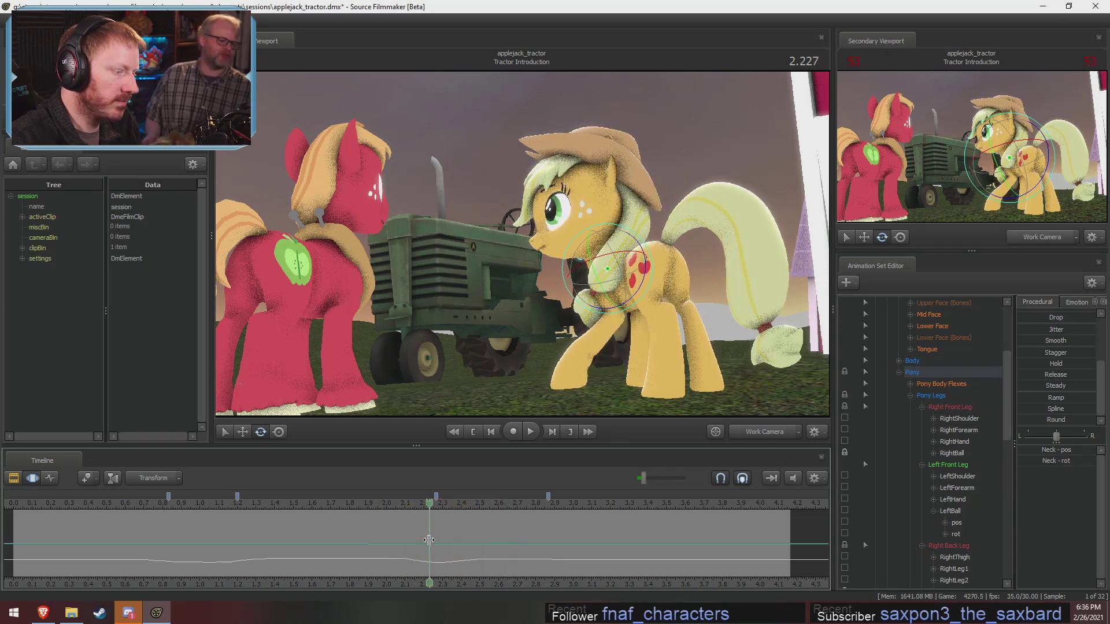
left_click(429, 540)
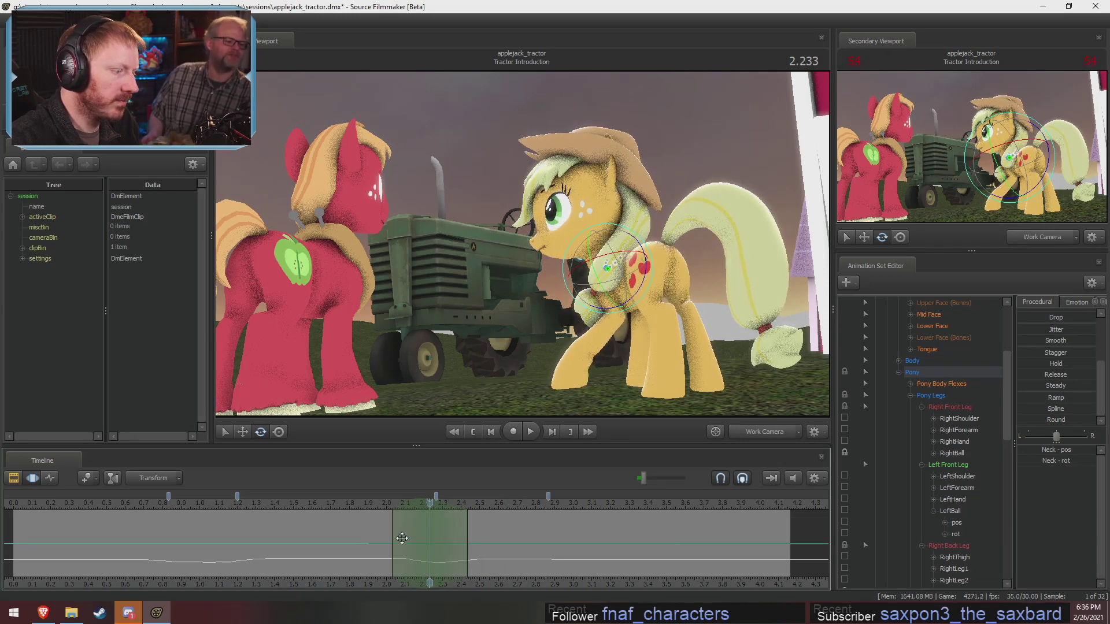
left_click(616, 245)
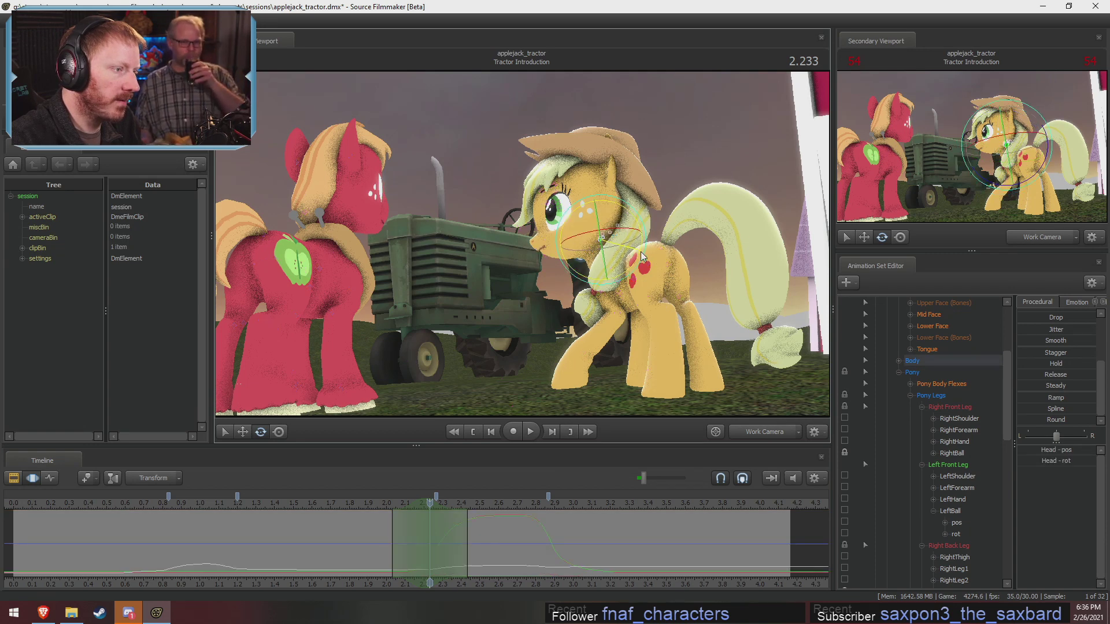
key("space")
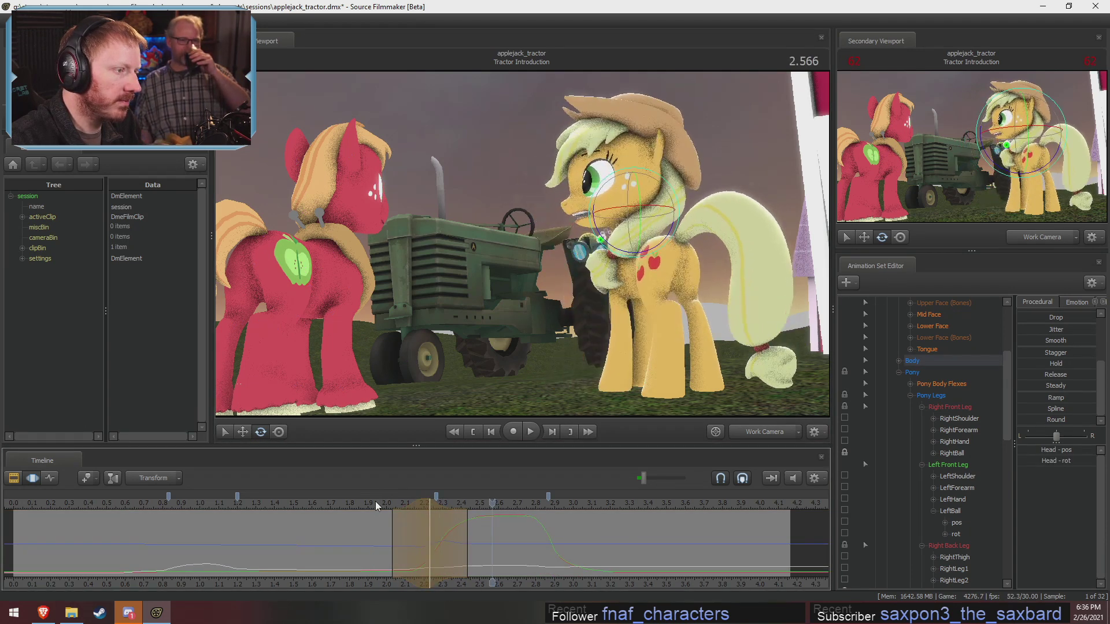
key("space")
Centre a time selection of about 2.266 to 2.666 on 2.466 and tilt Applejack's Head slightly down.
left_click_drag(452, 534, 472, 540)
left_click(472, 540, "shift")
scroll(473, 540, "up", 6, "shift")
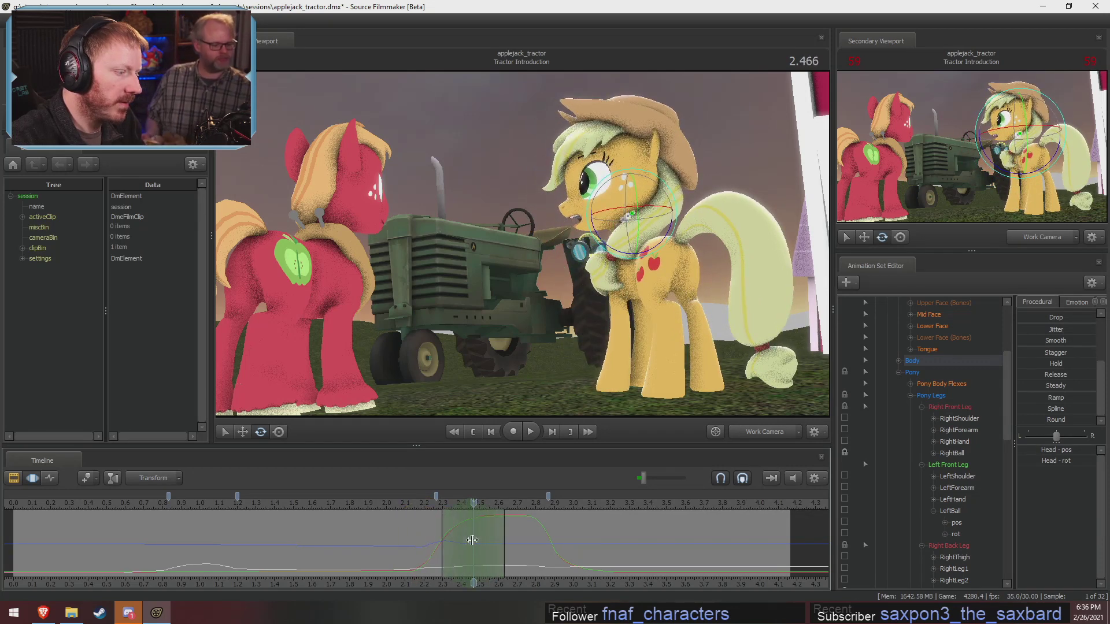
left_click_drag(669, 229, 658, 236)
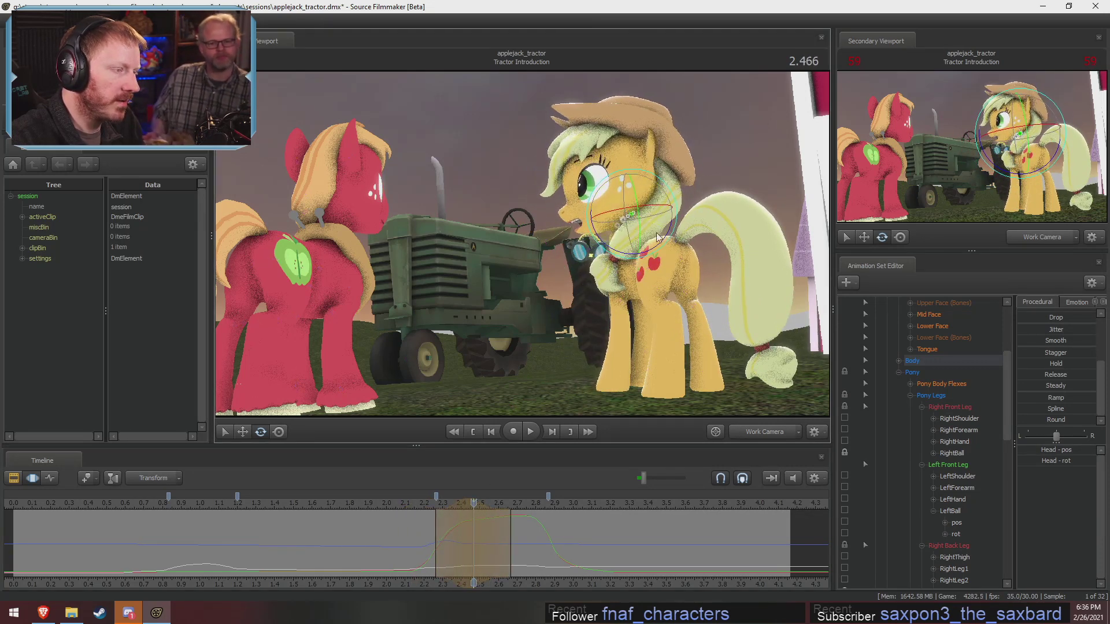
Play the shot twice from about 1.9 to check the head movement through the turn.
left_click_drag(423, 517, 368, 514)
key("space")
key("space")
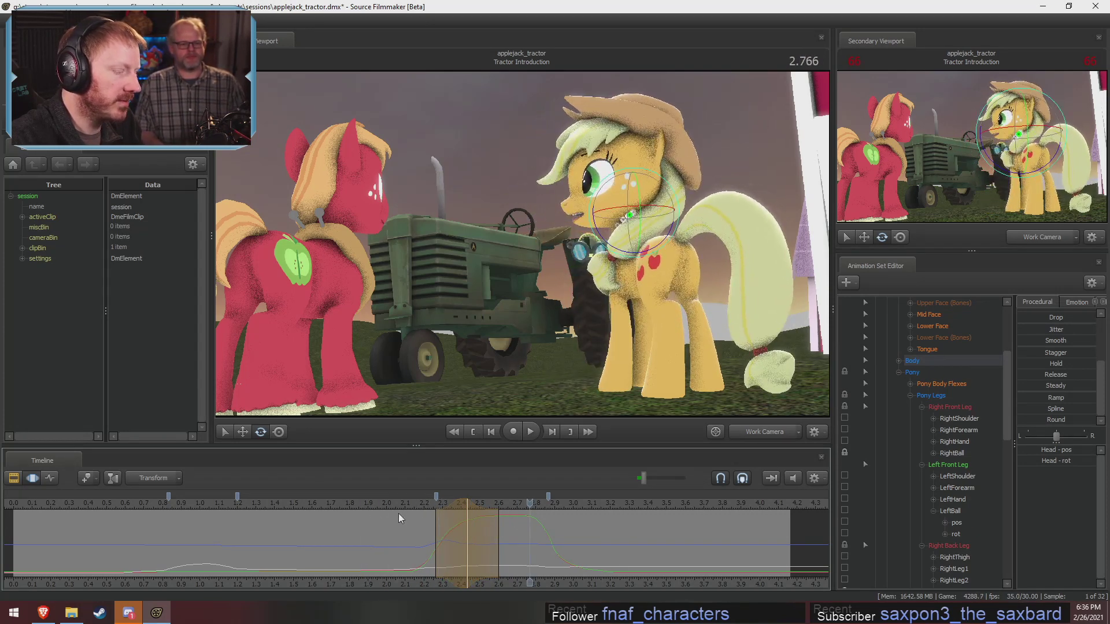
left_click(367, 512)
key("space")
key("space")
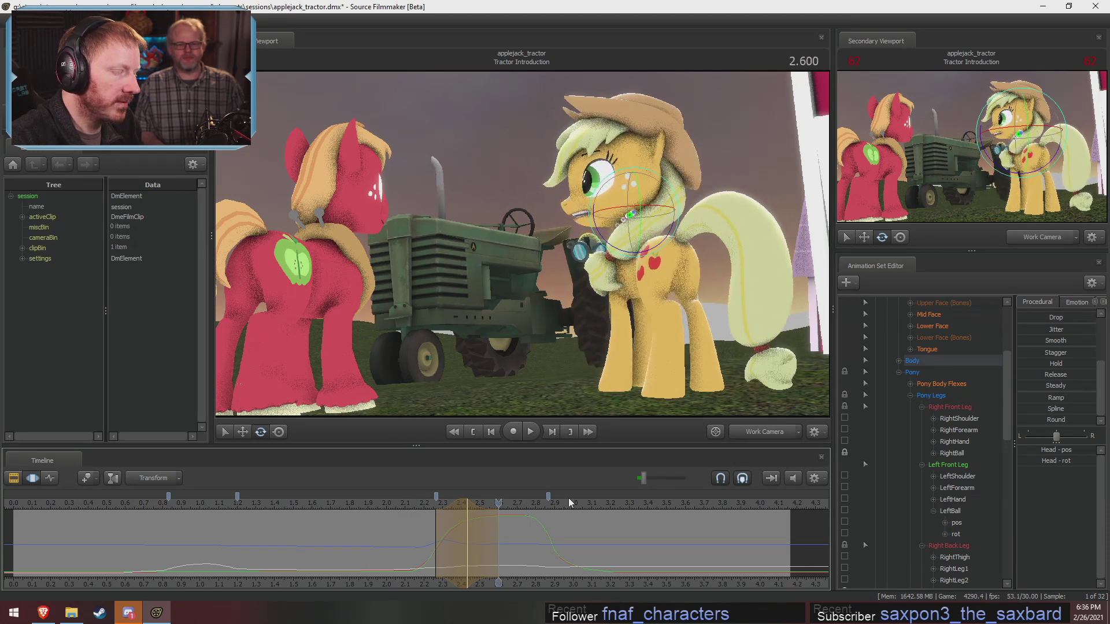
Select all of Applejack's controls except the Face group.
scroll(923, 385, "up", 4)
left_click(921, 327)
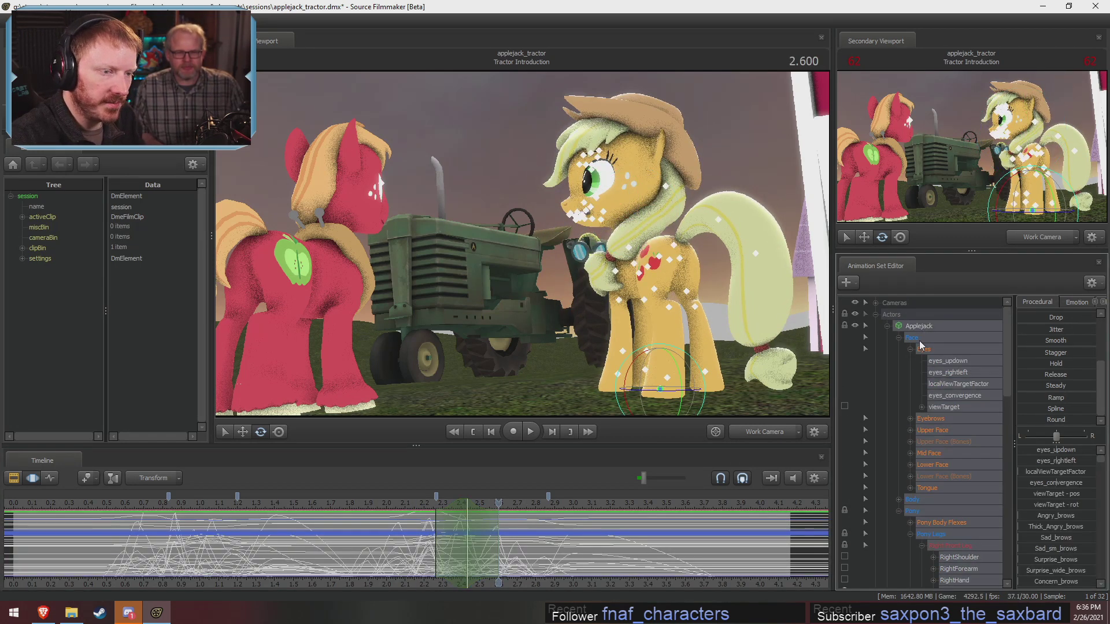
left_click(917, 338, "ctrl")
scroll(386, 543, "up", 2)
Select about 2.0 to 2.466 with falloff from about 1.67 to 2.83 and shift Applejack's body motion about 0.033 earlier.
left_click_drag(357, 544, 472, 540, "shift")
scroll(474, 545, "up", 11, "shift")
scroll(474, 544, "down", 1, "shift")
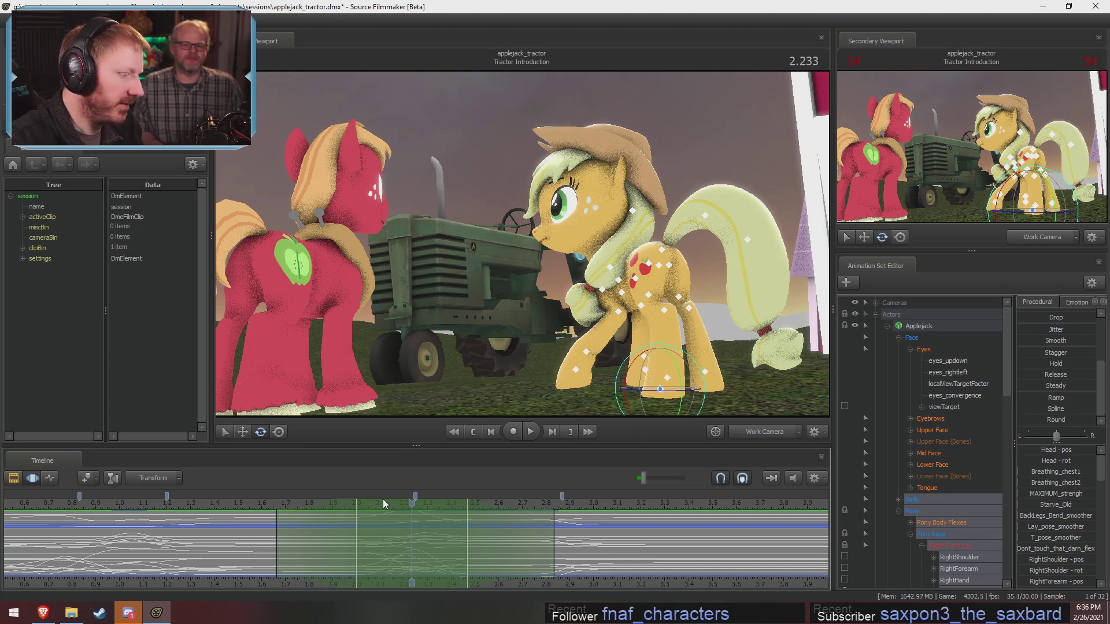
left_click_drag(415, 540, 408, 538)
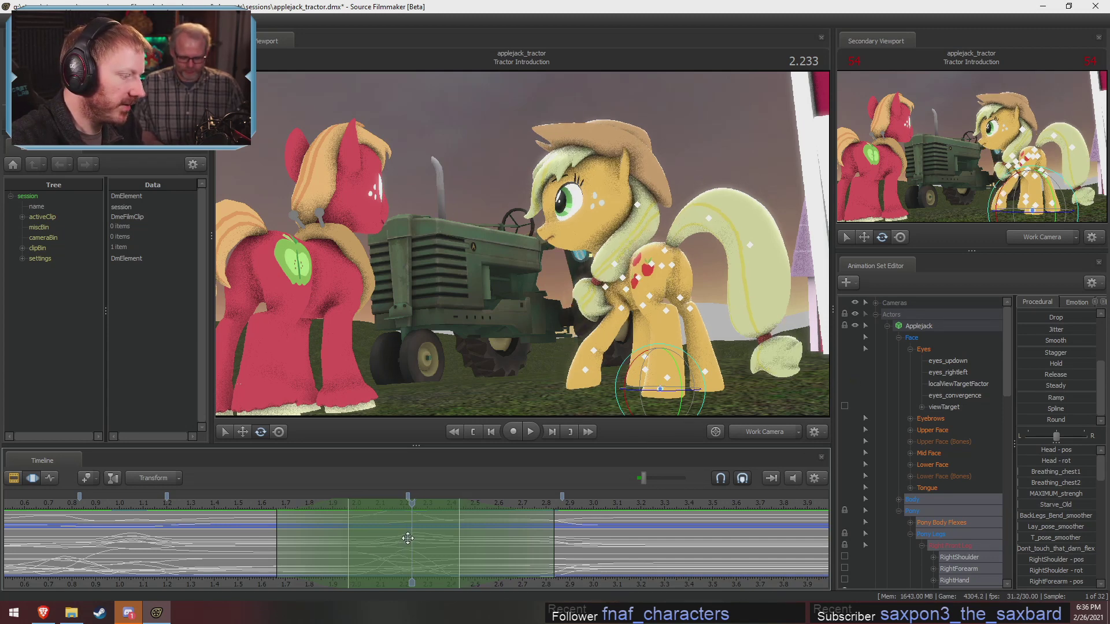
Play the shot from about 1.6 to check Applejack's shifted body motion through the turn.
left_click(264, 508)
key("space")
key("space")
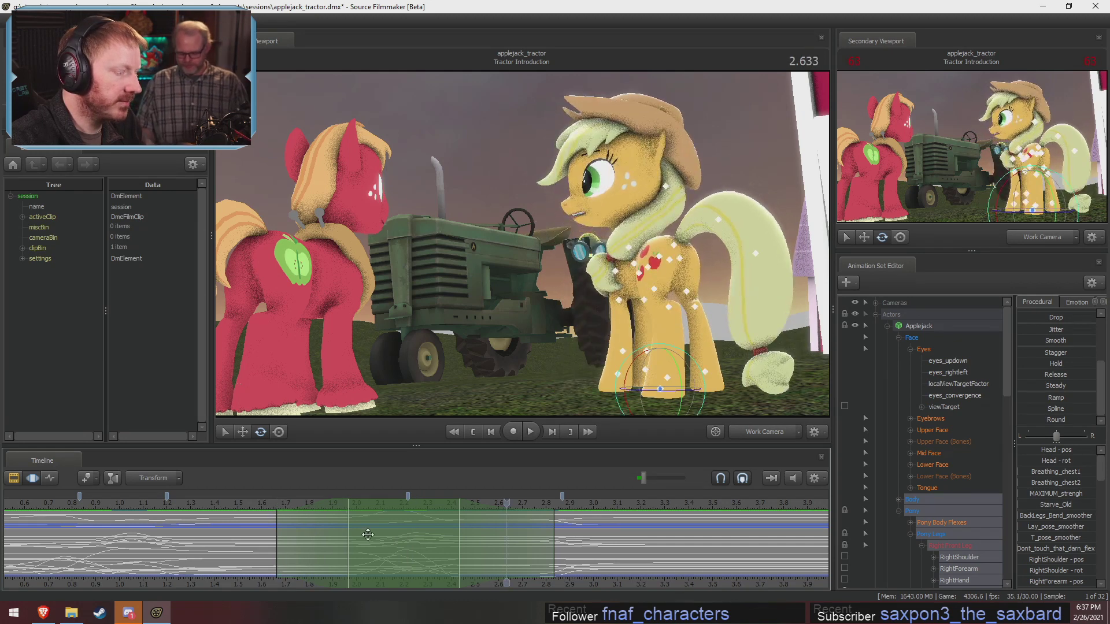
Compress Applejack's body motion by retiming the start of the selected hold to about 2.0, and play back the turn.
left_click_drag(348, 550, 357, 549)
key("space")
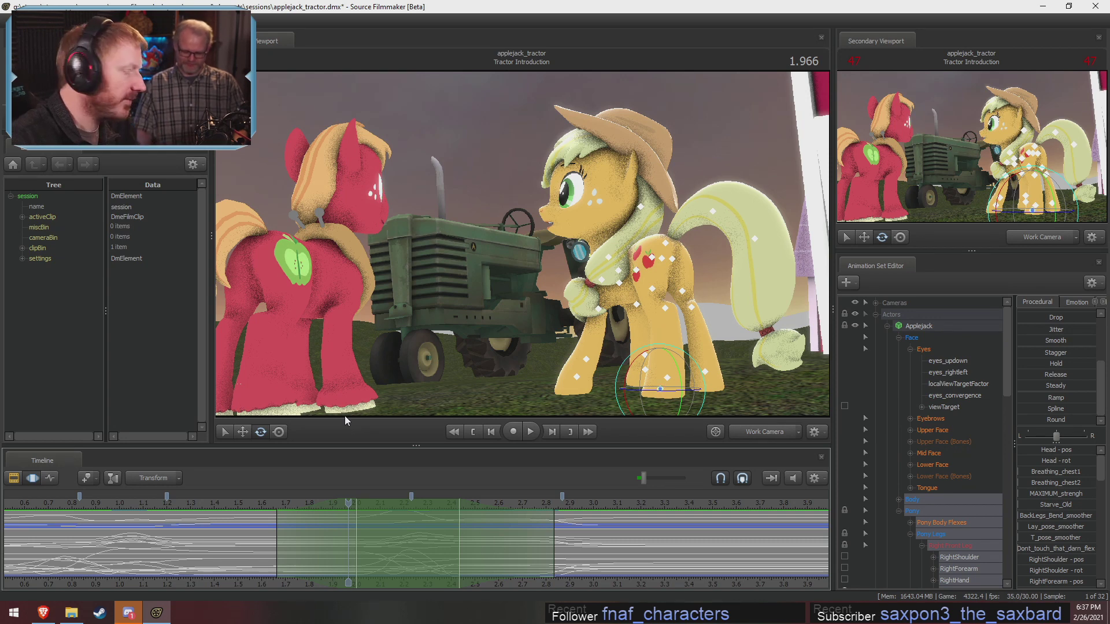
key("space")
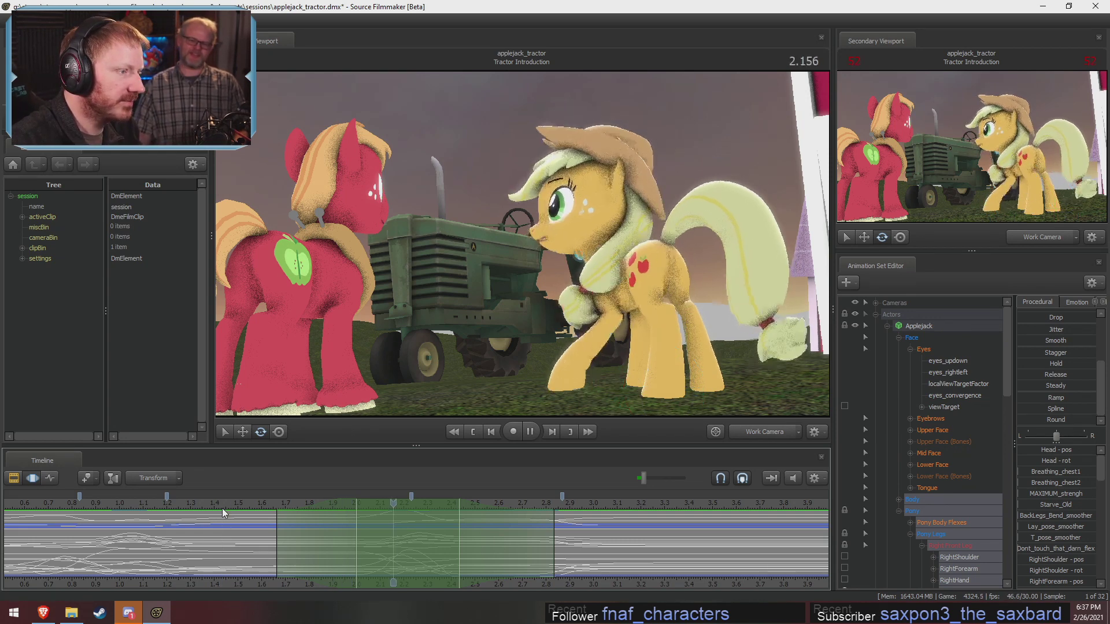
key("space")
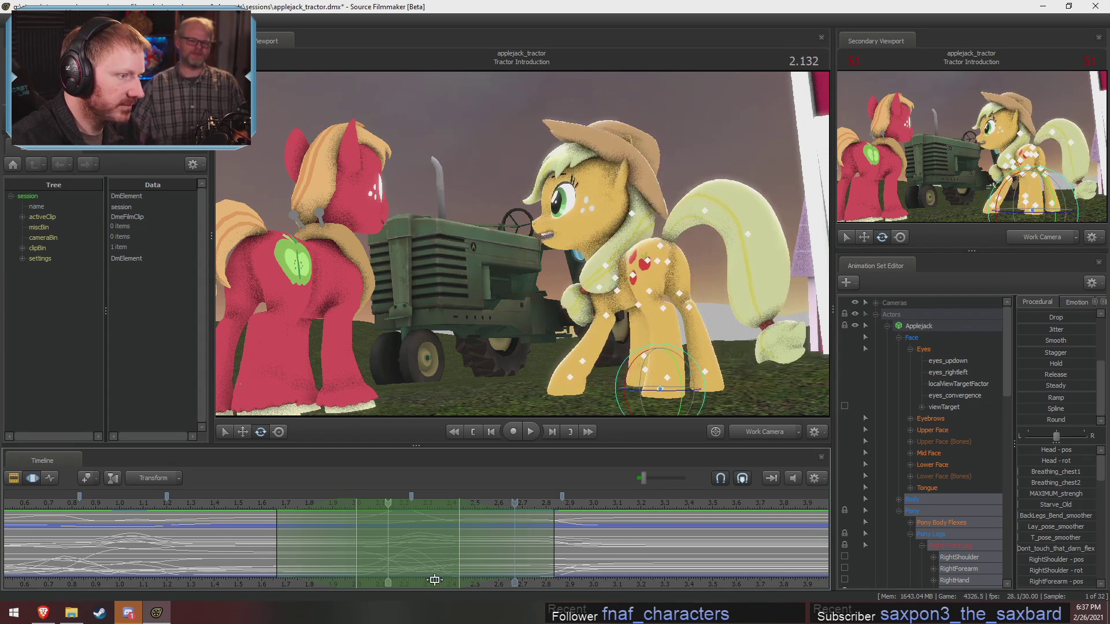
Centre a time selection on 2.433 with falloff from about 2.233 to 2.833.
left_click_drag(434, 580, 458, 557)
left_click(458, 558, "shift")
scroll(458, 558, "up", 7, "shift")
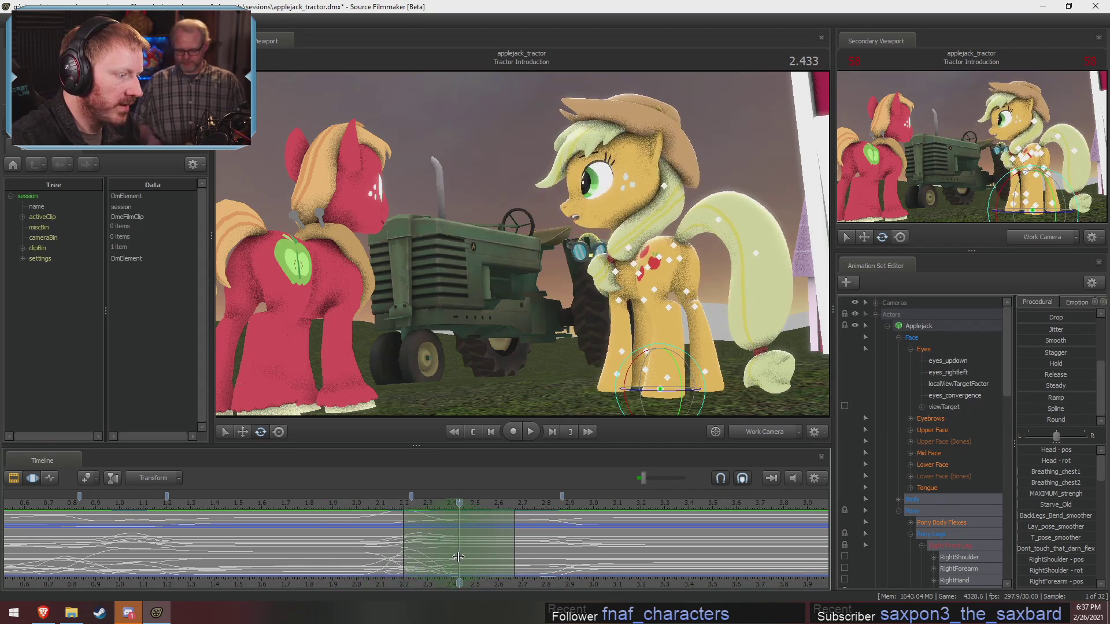
scroll(458, 557, "up", 3, "shift")
left_click_drag(543, 537, 559, 538)
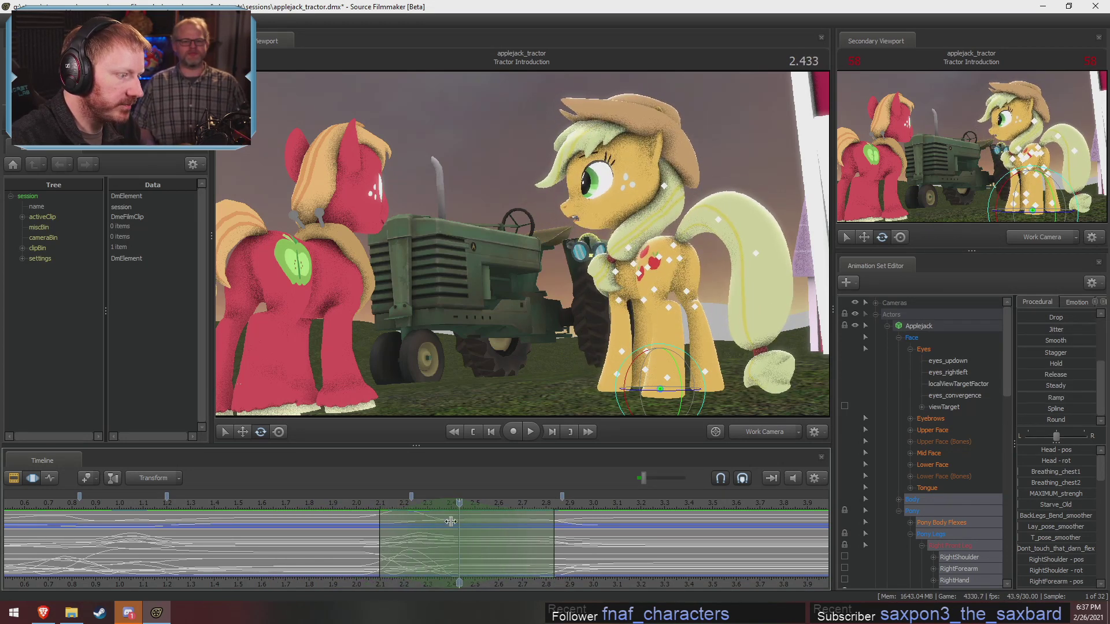
left_click_drag(371, 519, 409, 550)
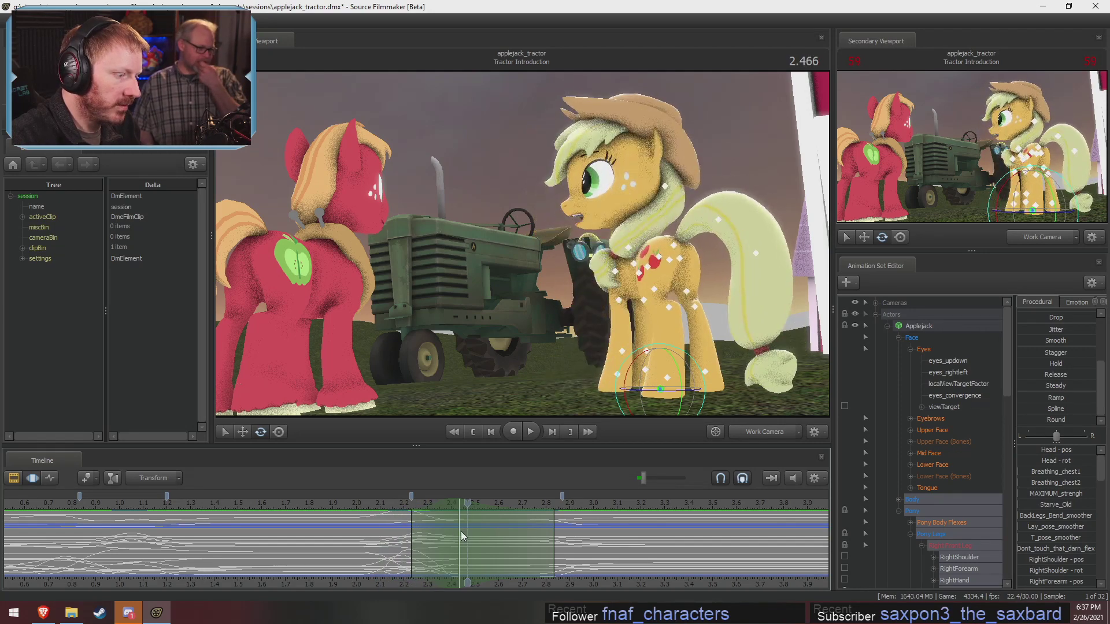
Move in on Applejack's hindquarters with the work camera and select her RightThigh control at 2.433.
left_click(775, 435)
left_click(776, 437)
mouse_move(528, 229)
left_mouse_down()
mouse_move(593, 234)
mouse_move(527, 229)
left_mouse_up()
key("w")
left_click(546, 273)
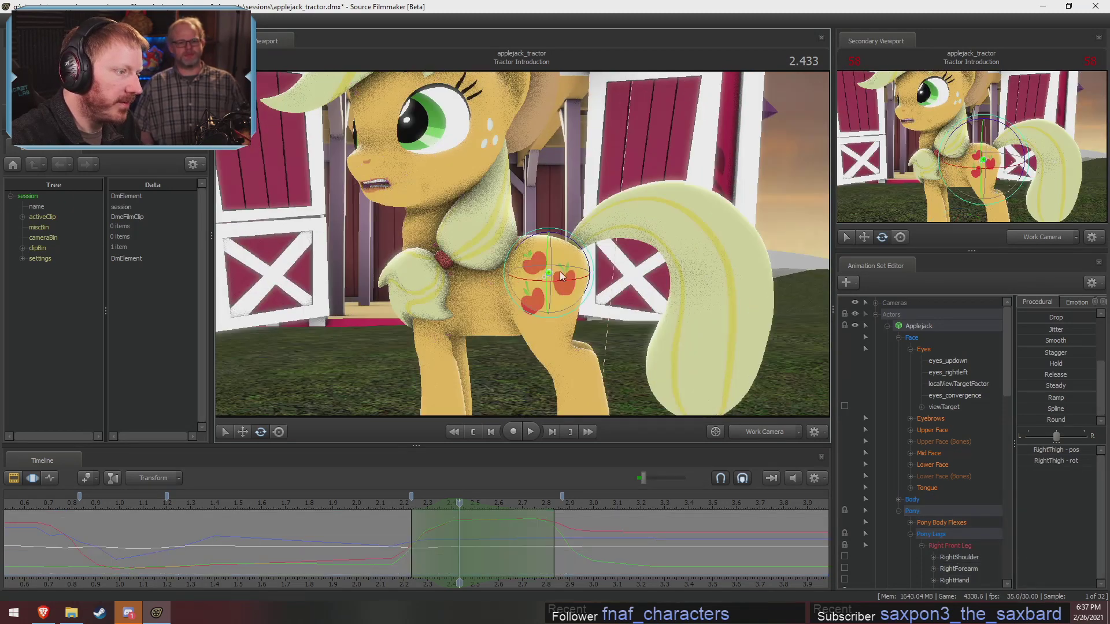
Select Applejack's pelvis and try to rotate it and move it far from her planted feet at 2.433 s.
left_click(545, 277, "ctrl")
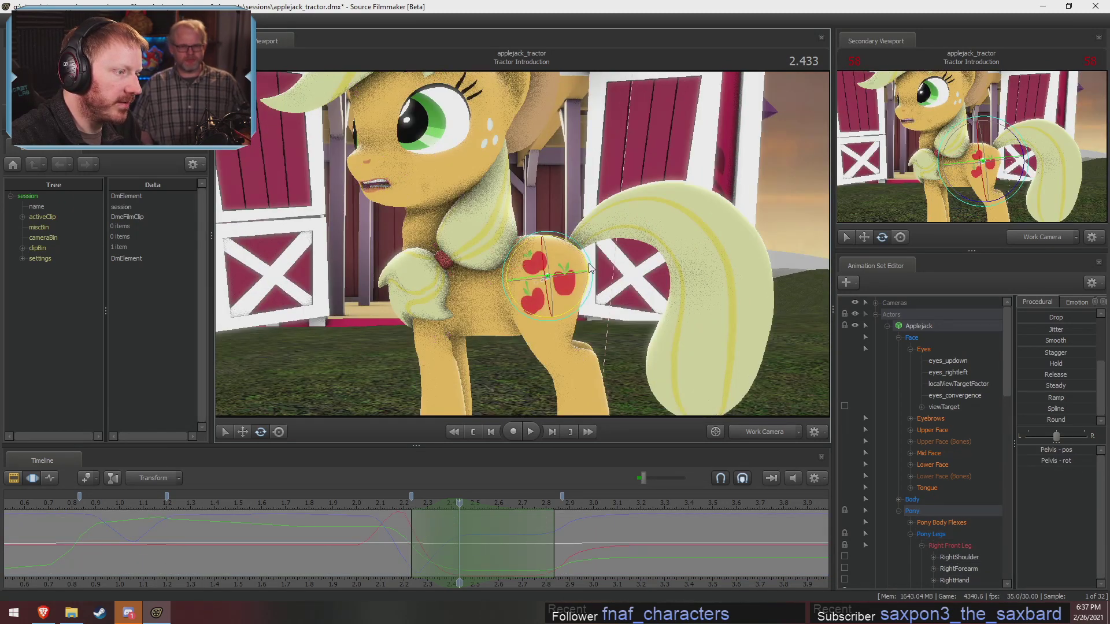
left_click_drag(589, 271, 588, 309)
left_click_drag(739, 242, 522, 185)
key("d")
key("w")
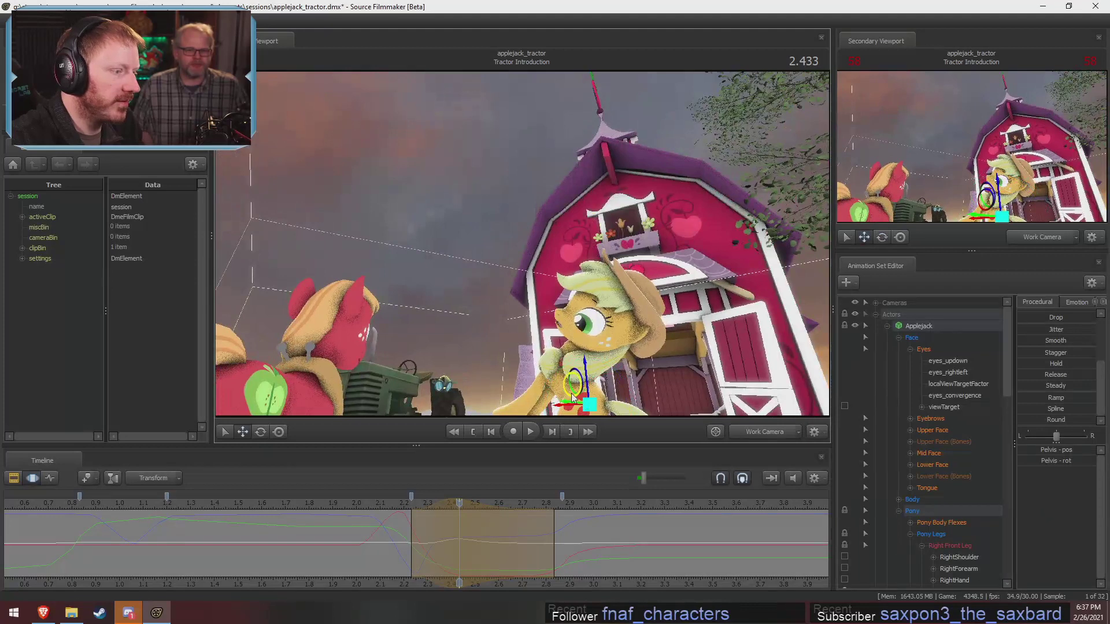
left_click_drag(582, 393, 810, 410)
mouse_move(766, 623)
left_mouse_down()
mouse_move(780, 623)
mouse_move(578, 405)
mouse_move(457, 347)
mouse_move(381, 384)
mouse_move(324, 323)
mouse_move(207, 334)
mouse_move(223, 324)
mouse_move(226, 193)
mouse_move(289, 56)
left_mouse_up()
mouse_move(290, 116)
left_mouse_down()
mouse_move(260, 75)
mouse_move(272, 110)
mouse_move(240, 101)
mouse_move(235, 74)
mouse_move(229, 107)
mouse_move(229, 80)
mouse_move(559, 297)
mouse_move(531, 247)
left_mouse_up()
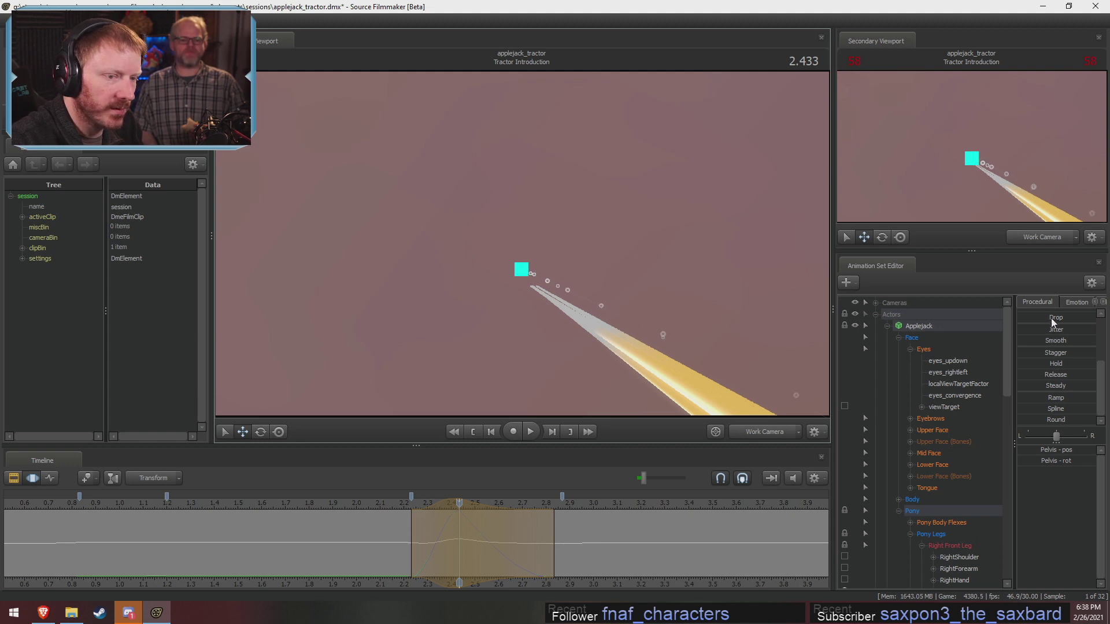
Try to rotate the displaced pelvis and drag it even farther away from the set.
left_click_drag(1052, 320, 1078, 319)
key("w")
left_click_drag(734, 374, 749, 399)
key("e")
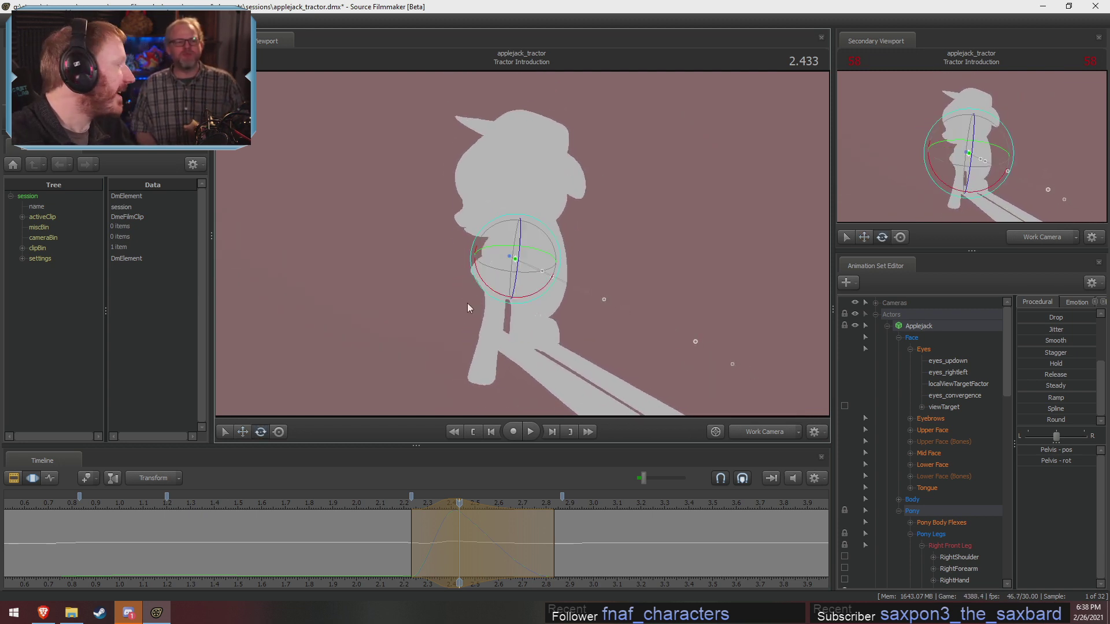
left_click_drag(513, 289, 551, 206)
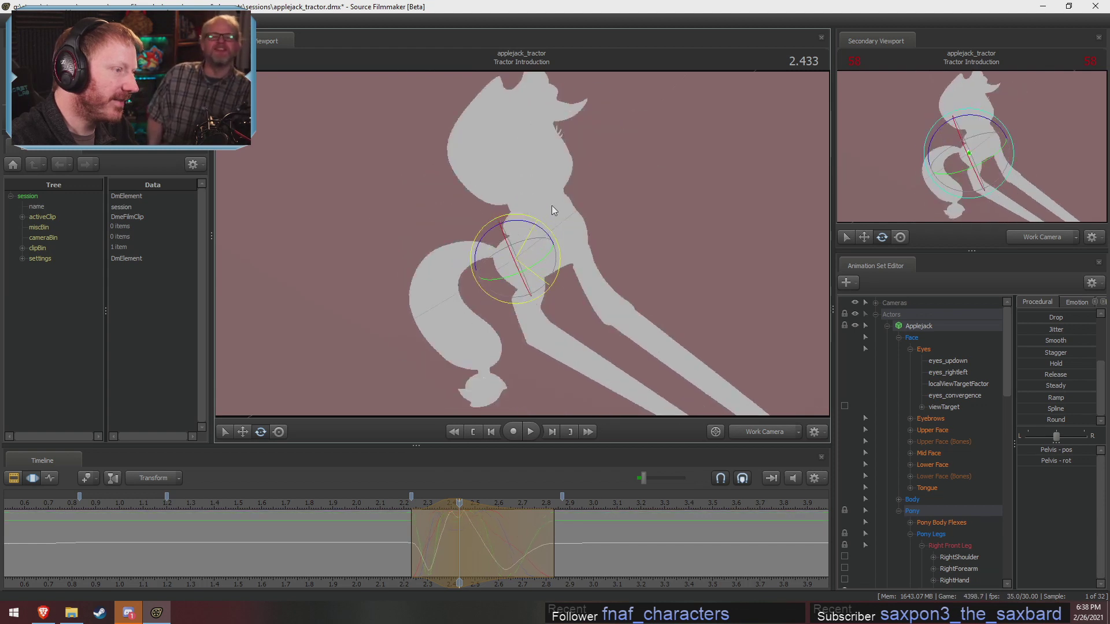
key("w")
left_click_drag(496, 255, 35, 324)
left_click_drag(522, 245, 744, 381)
Examine Applejack's stance through the main camera and from several work camera angles around the 2.4 s mark.
left_click(768, 433)
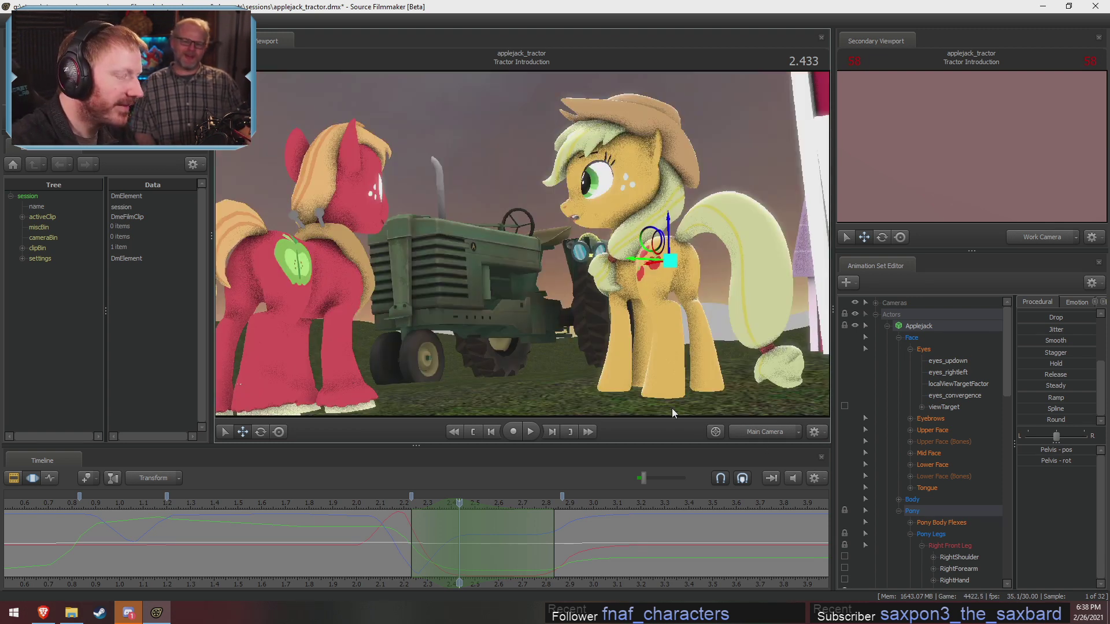
left_click(764, 433, "ctrl")
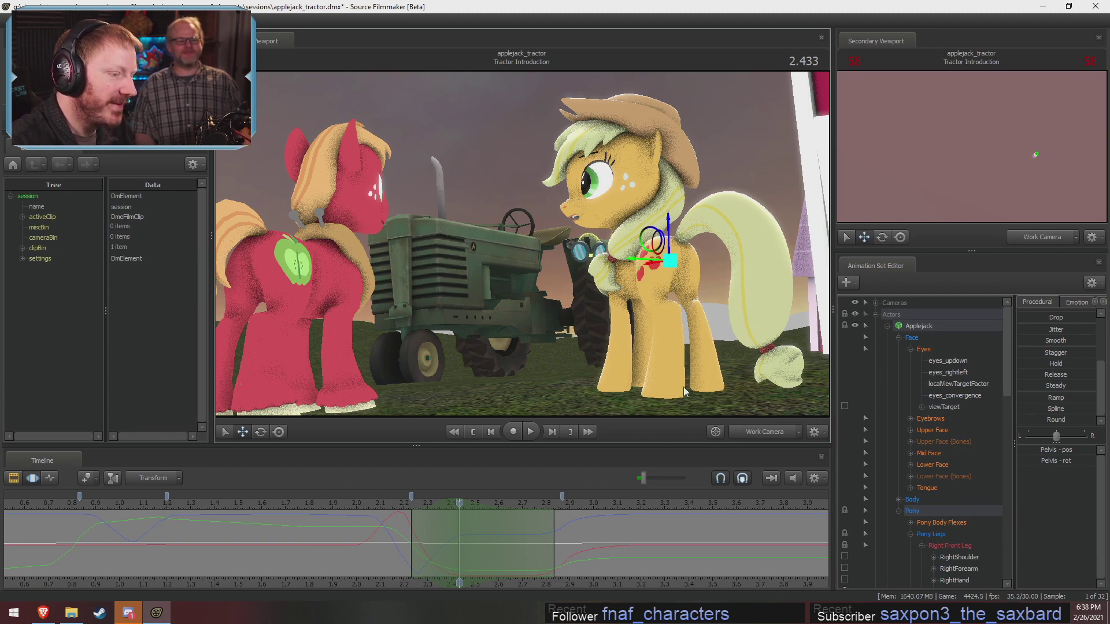
left_click_drag(665, 347, 665, 338)
key("w")
mouse_move(523, 244)
left_mouse_down()
mouse_move(555, 246)
mouse_move(523, 248)
left_mouse_up()
key("a")
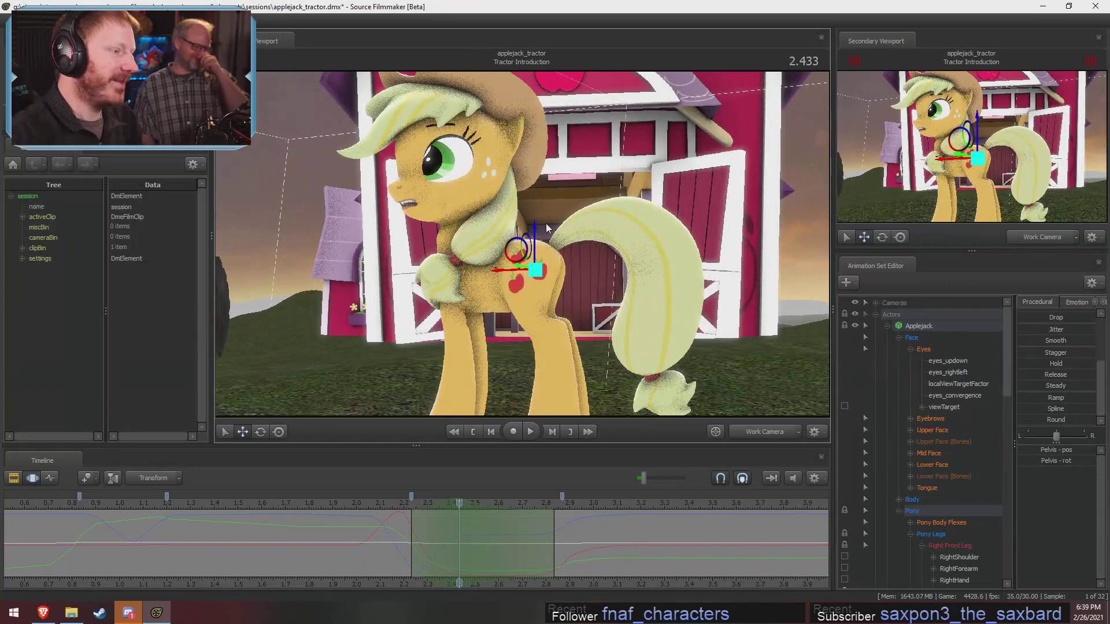
key("t")
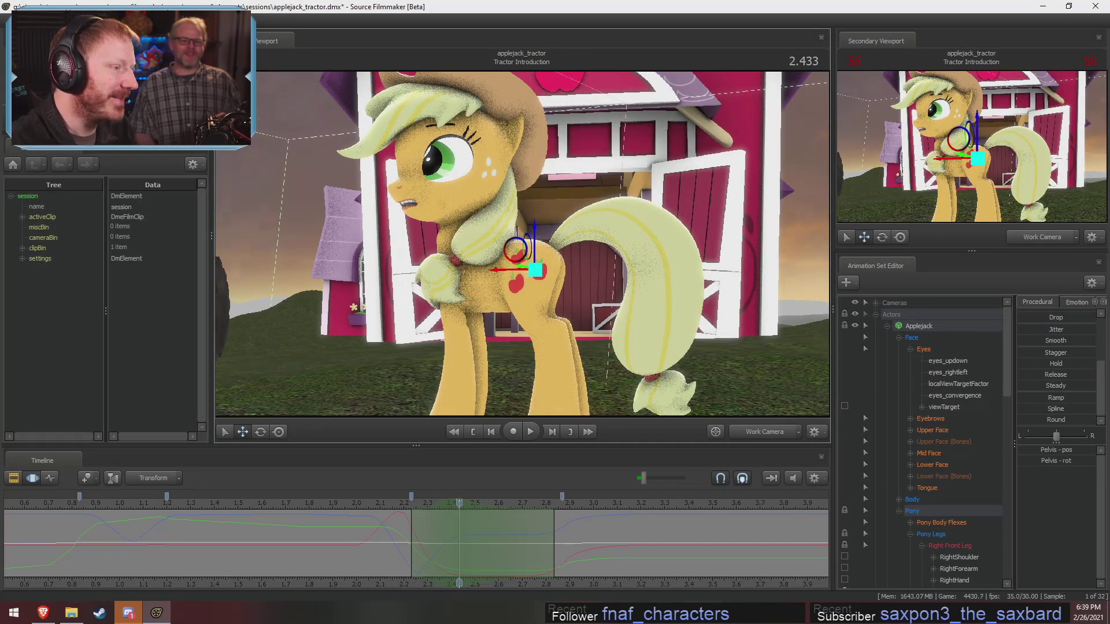
left_click_drag(522, 245, 560, 248, "alt")
left_click_drag(400, 554, 448, 559)
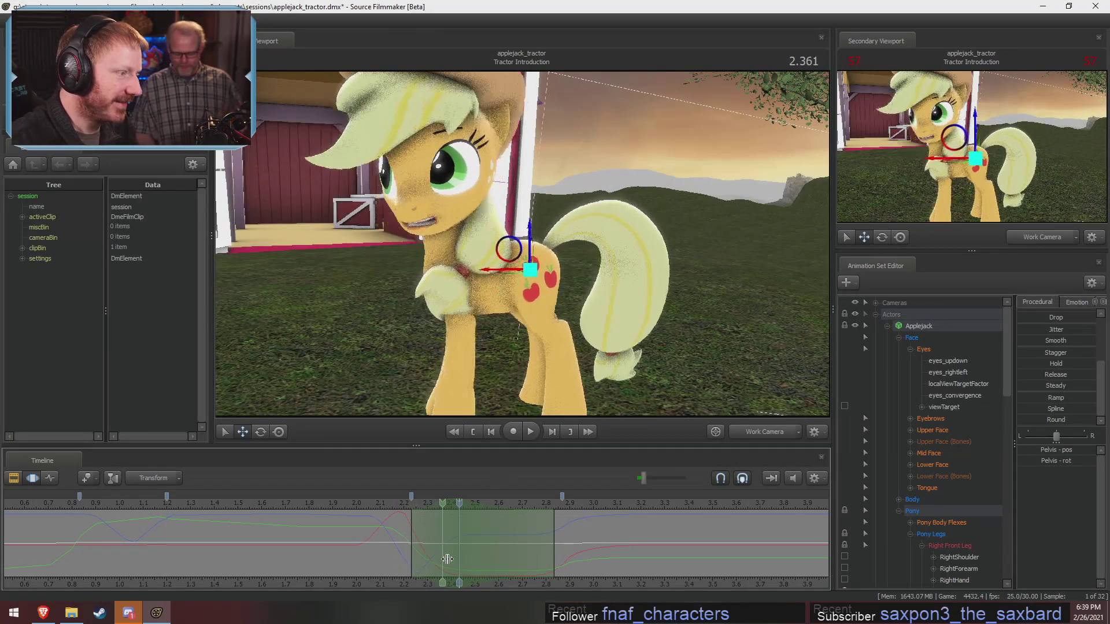
left_click_drag(601, 390, 515, 246, "alt")
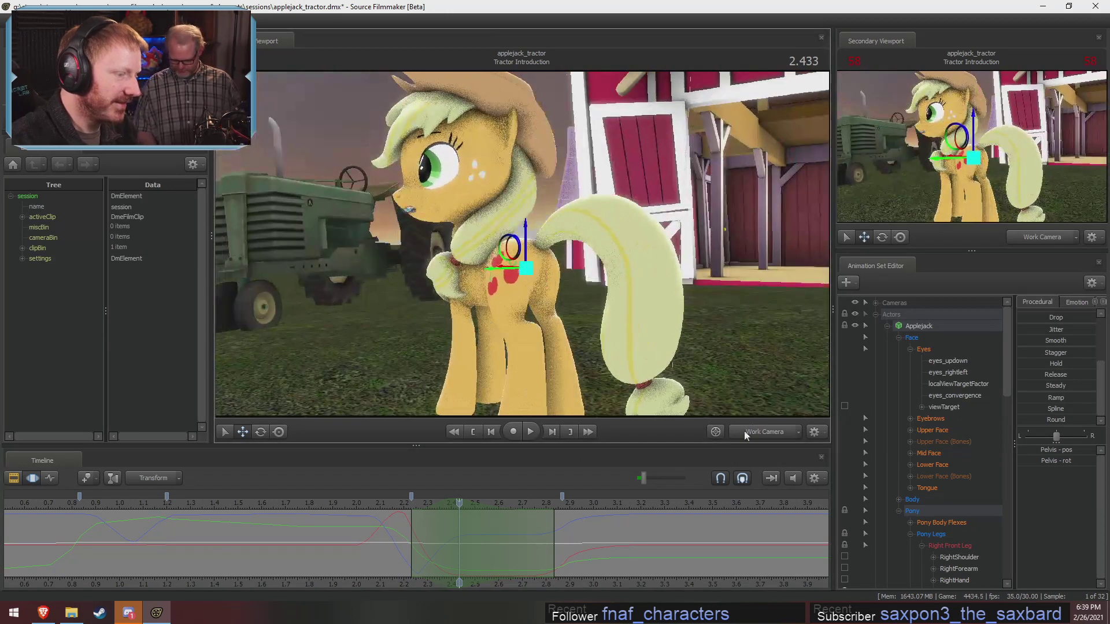
Review Applejack's motion through the main camera by scrubbing and playing the shot, and return the playhead to 2.433 s.
left_click(744, 432)
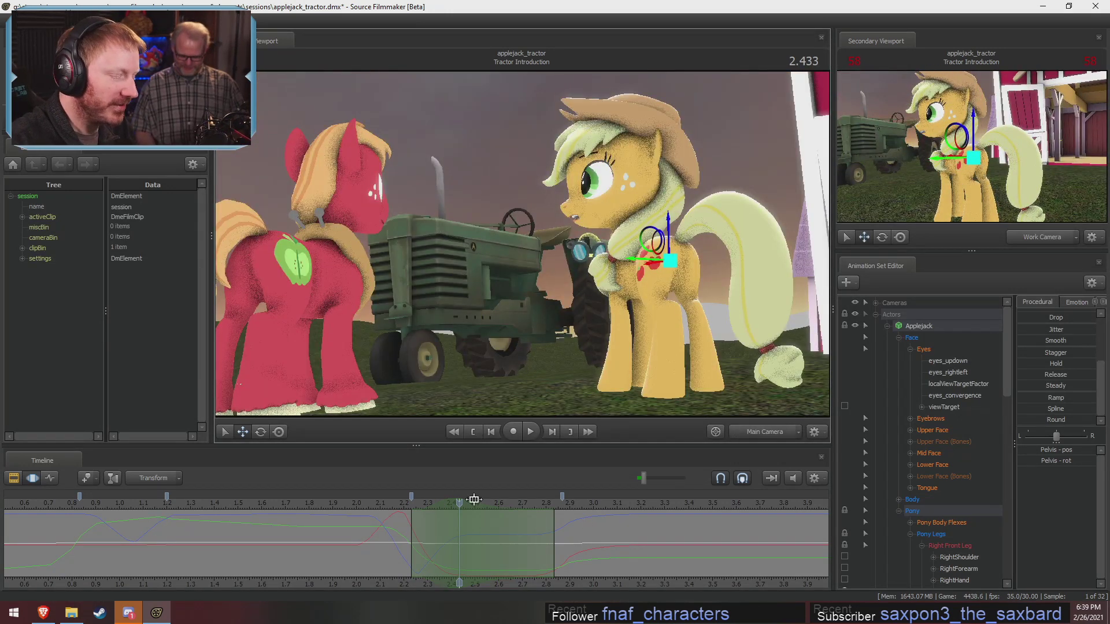
left_click_drag(352, 537, 477, 542)
left_click(324, 501)
key("space")
key("space")
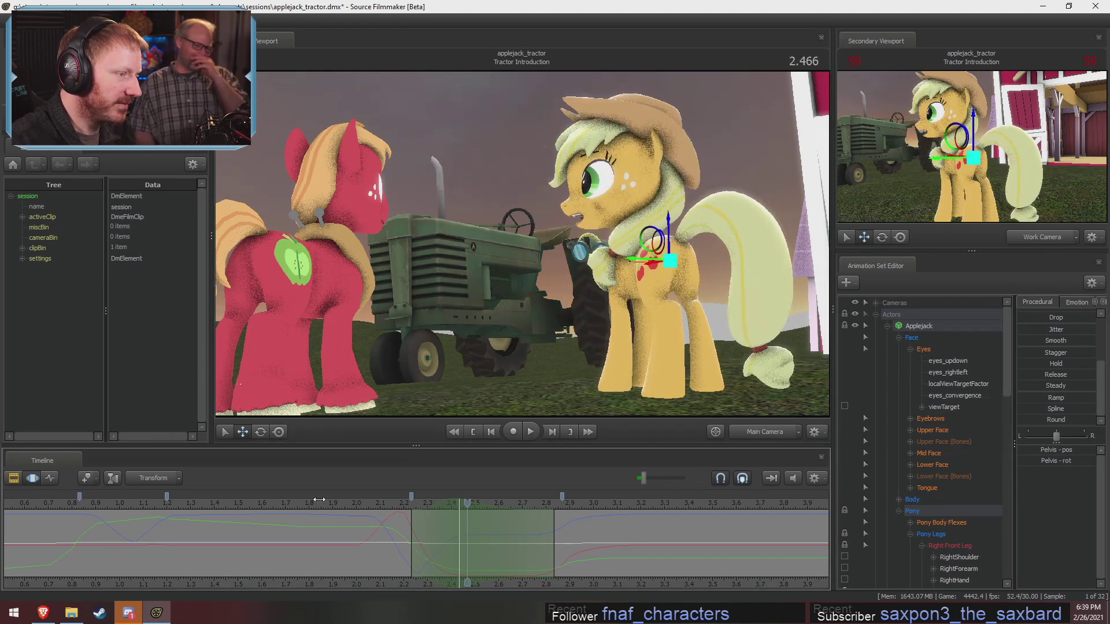
left_click(174, 494)
key("space")
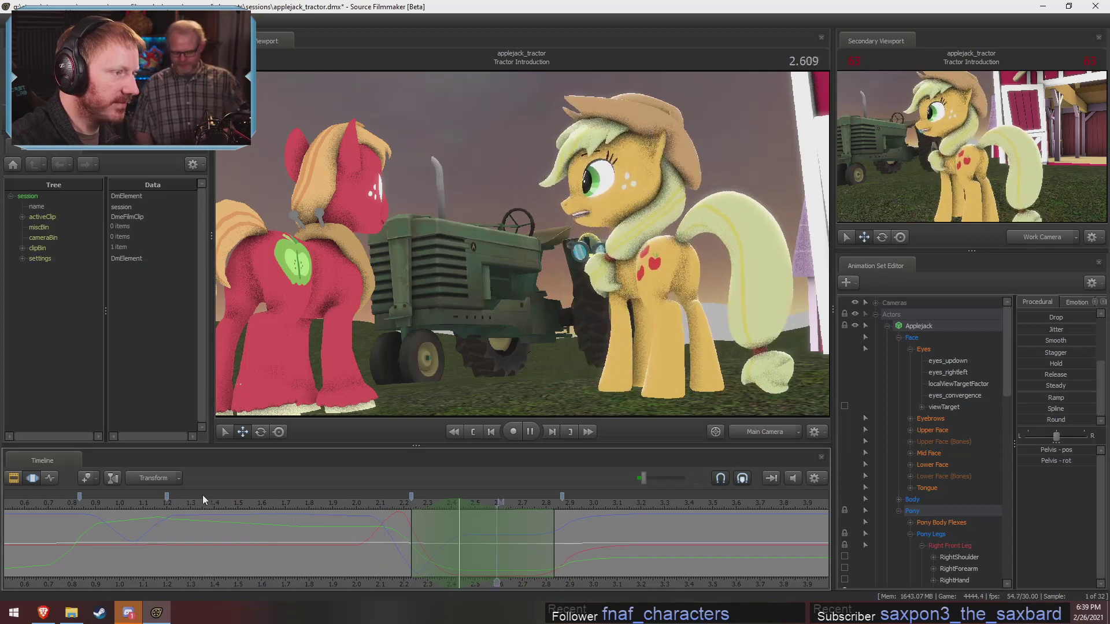
key("space")
left_click_drag(418, 534, 462, 514)
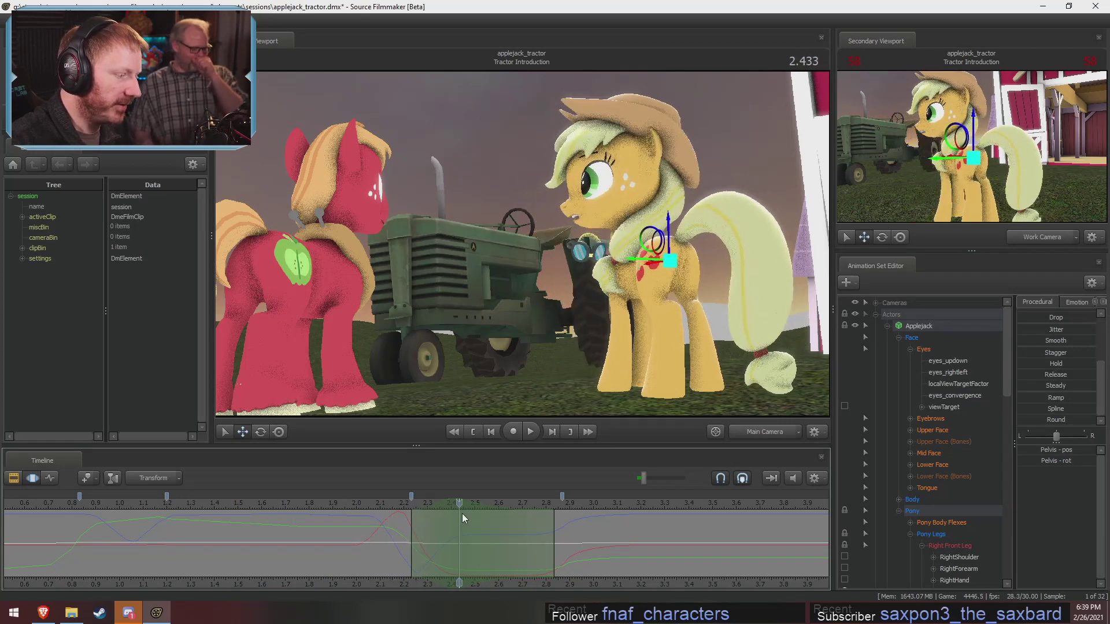
Inspect Applejack's pose and her hindquarters up close through the work camera.
left_click_drag(466, 382, 572, 389)
key("a")
key("w")
left_click_drag(532, 289, 522, 244)
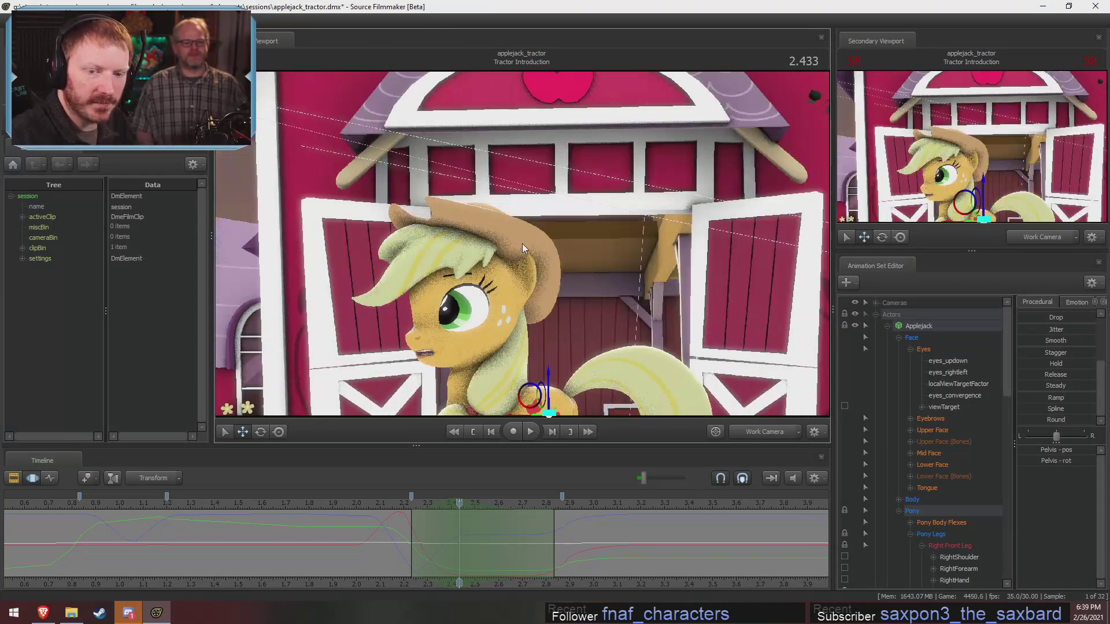
left_click_drag(586, 216, 522, 248)
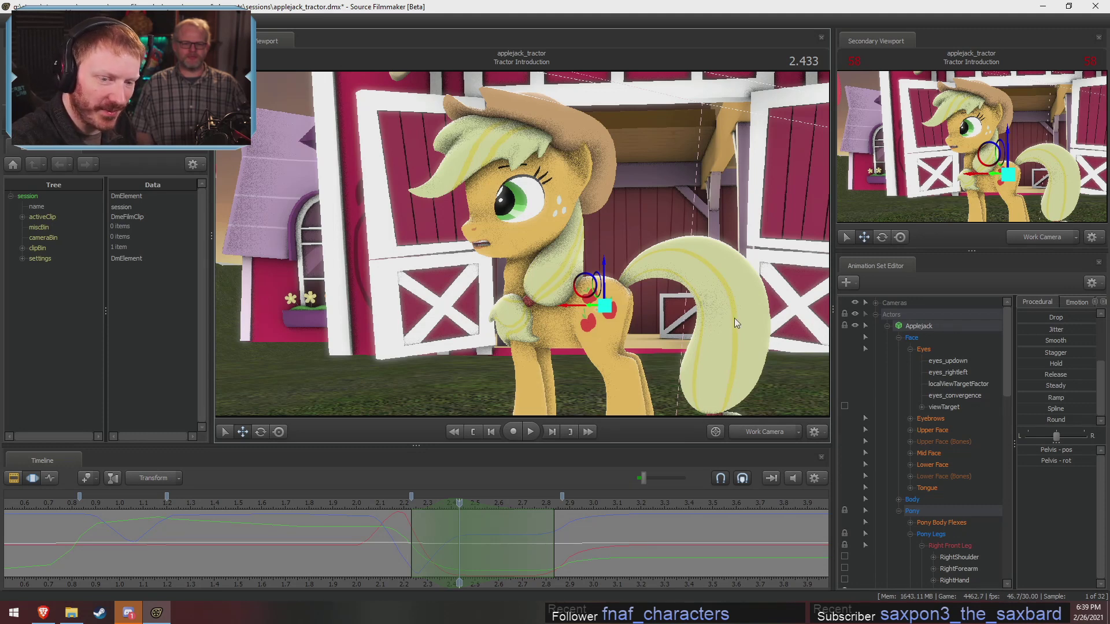
left_click_drag(590, 357, 532, 159)
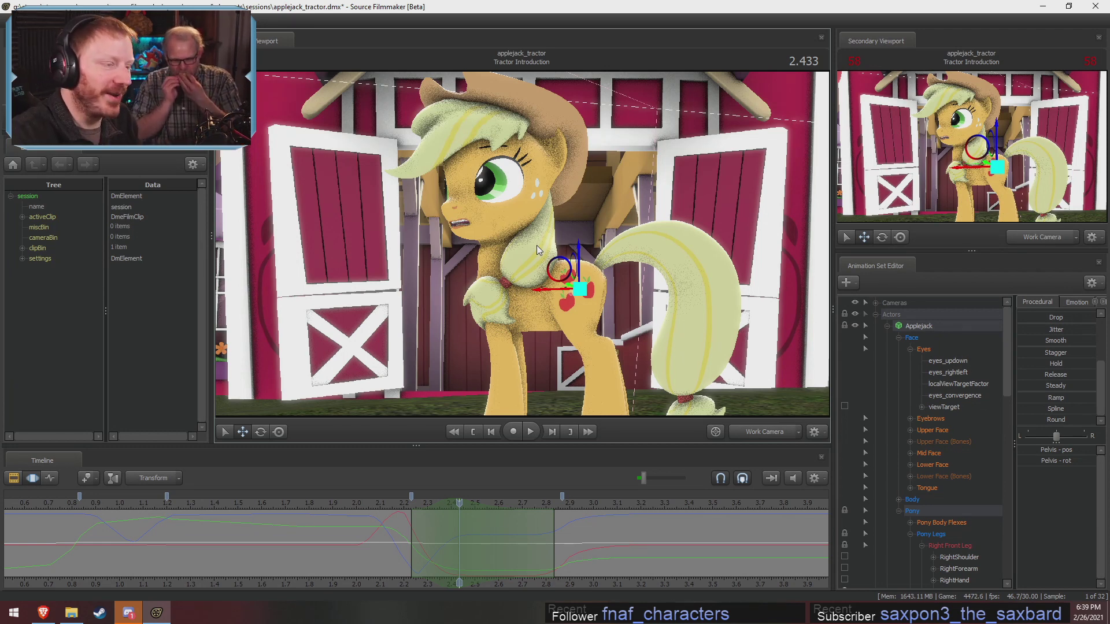
Try a slight rotation of Applejack's pelvis at 2.433 s.
left_click(589, 280)
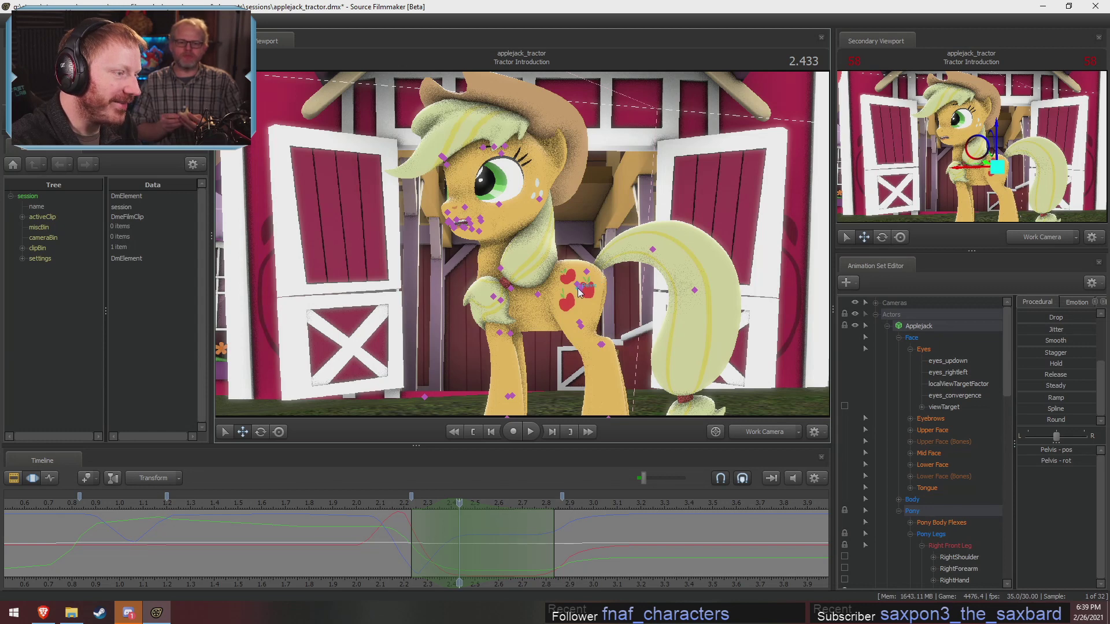
left_click(580, 291)
key("e")
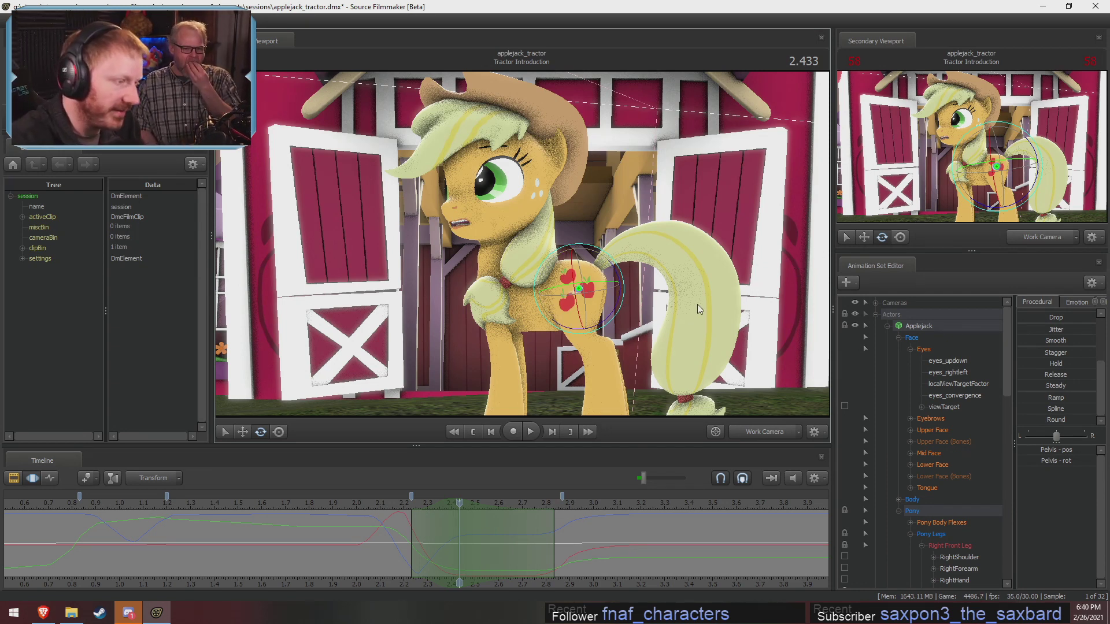
left_click_drag(698, 306, 703, 353)
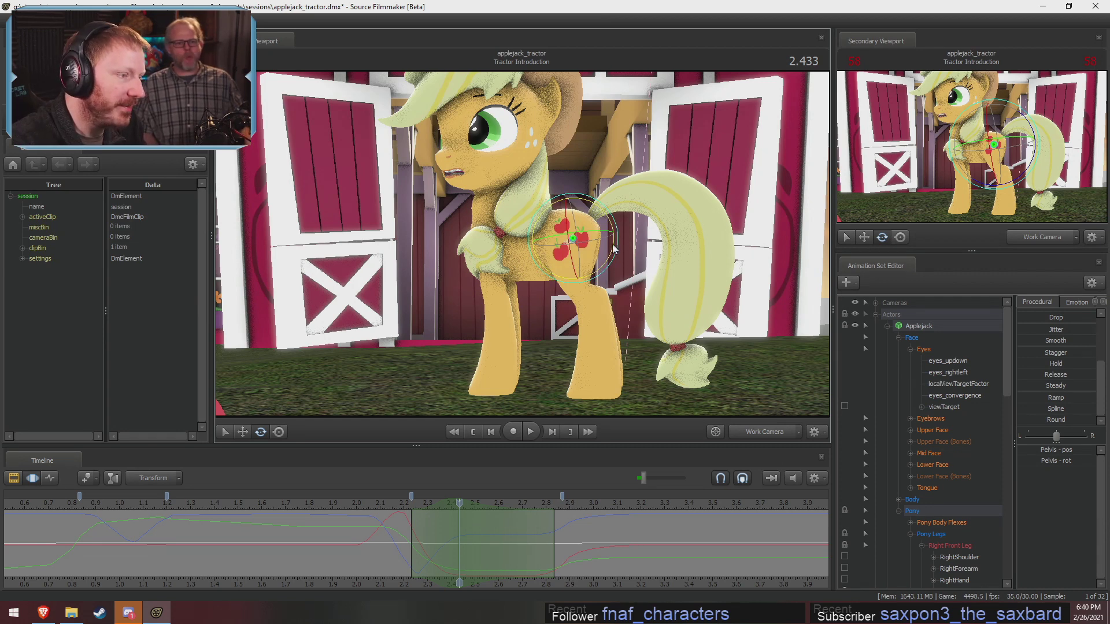
left_click_drag(620, 258, 615, 253)
key("ctrl+z")
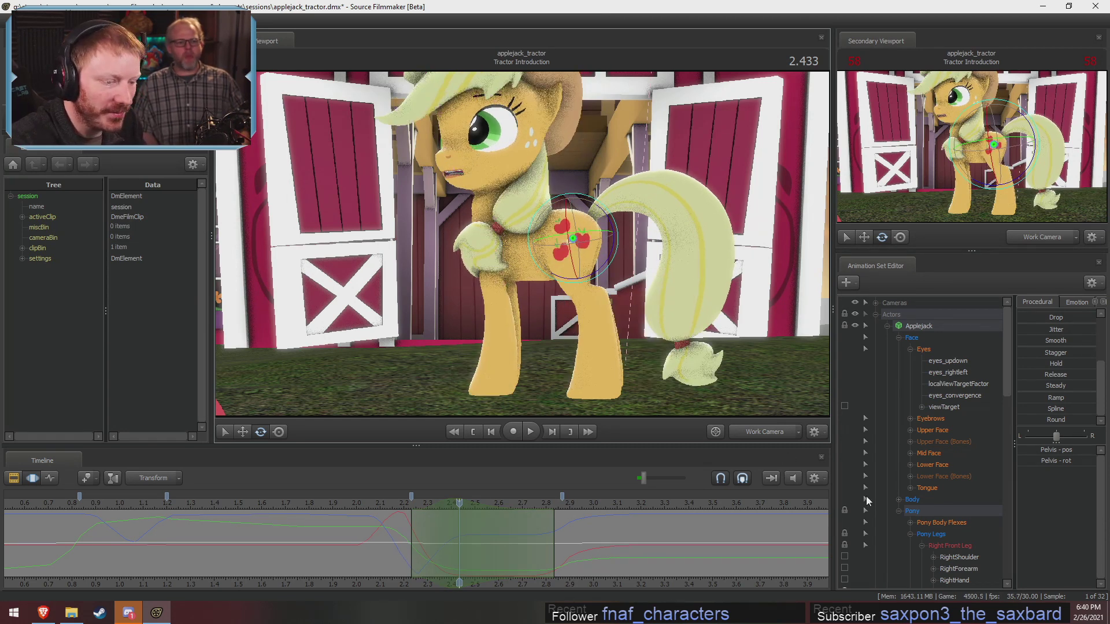
Lock the LeftBall control of Applejack's left front leg and select her Pelvis control under Pony Body.
scroll(879, 497, "down", 3)
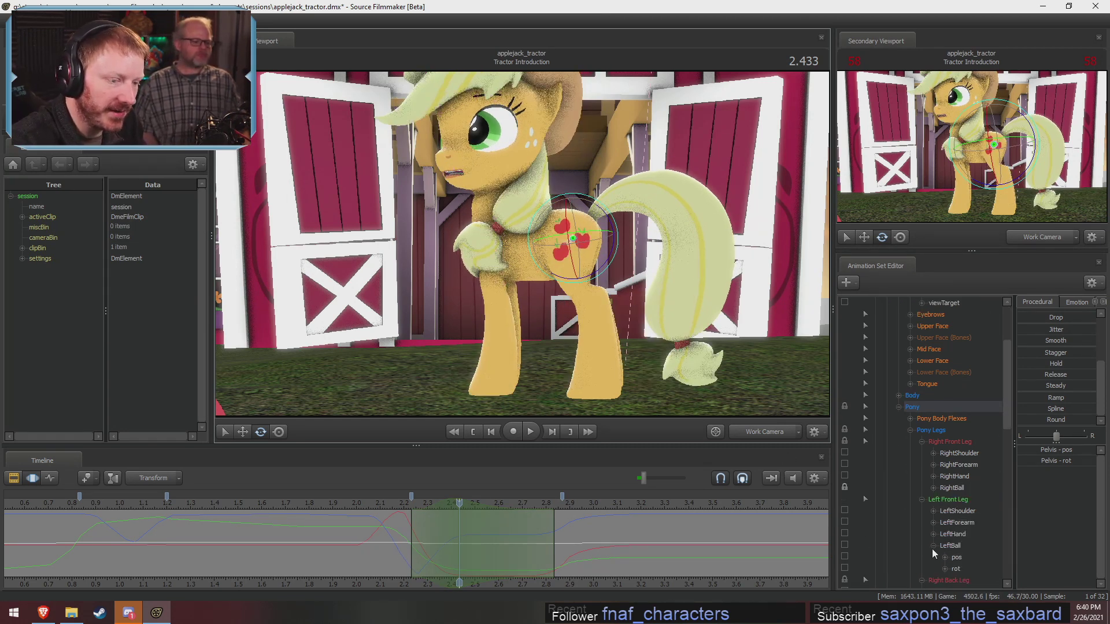
scroll(932, 550, "down", 4)
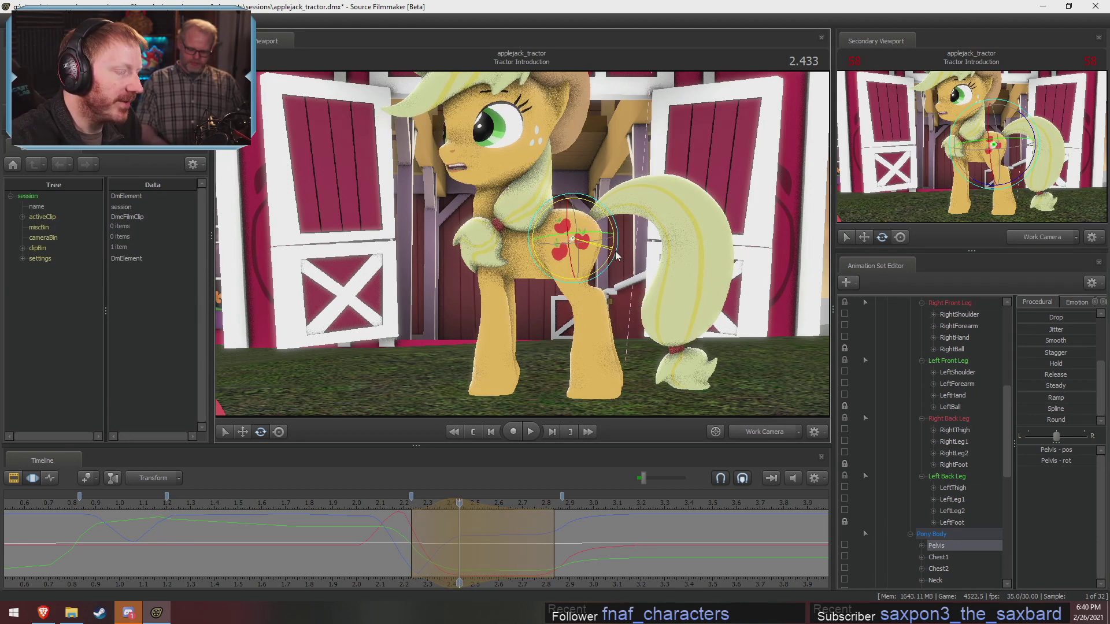
Play back the pelvis rotation from about 2 s, return to 2.433 s and undo that rotation.
left_click(383, 509)
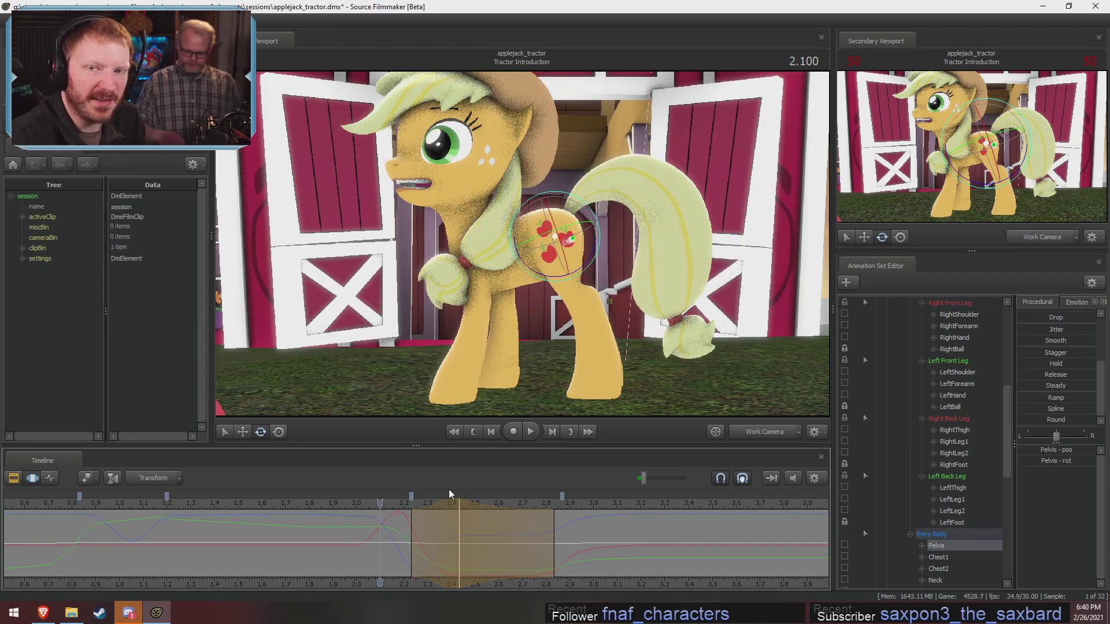
key("space")
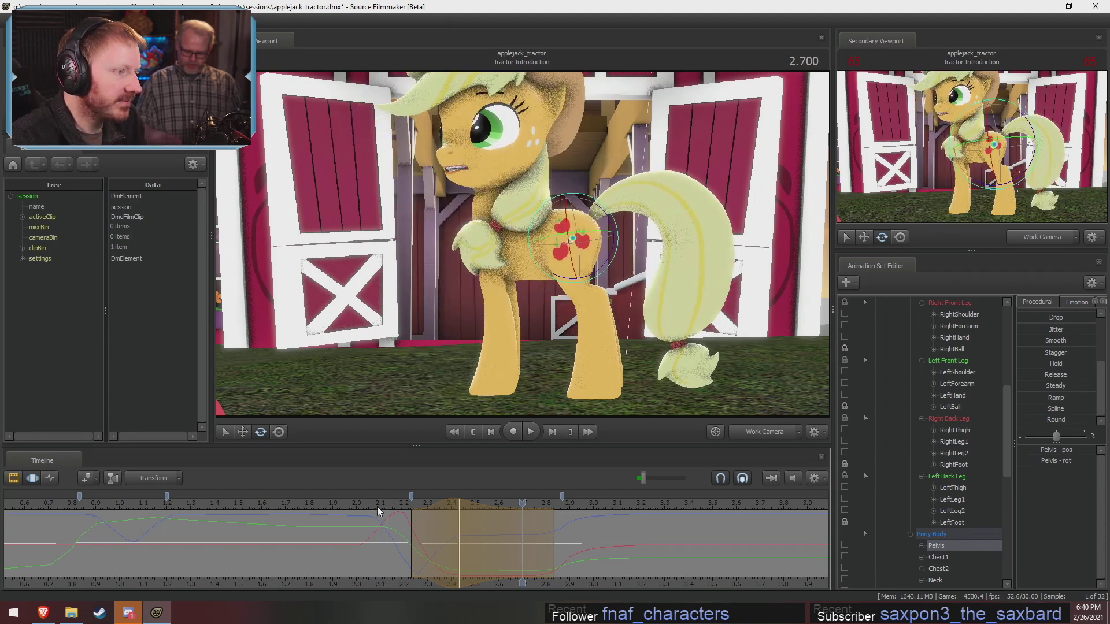
left_click(350, 504)
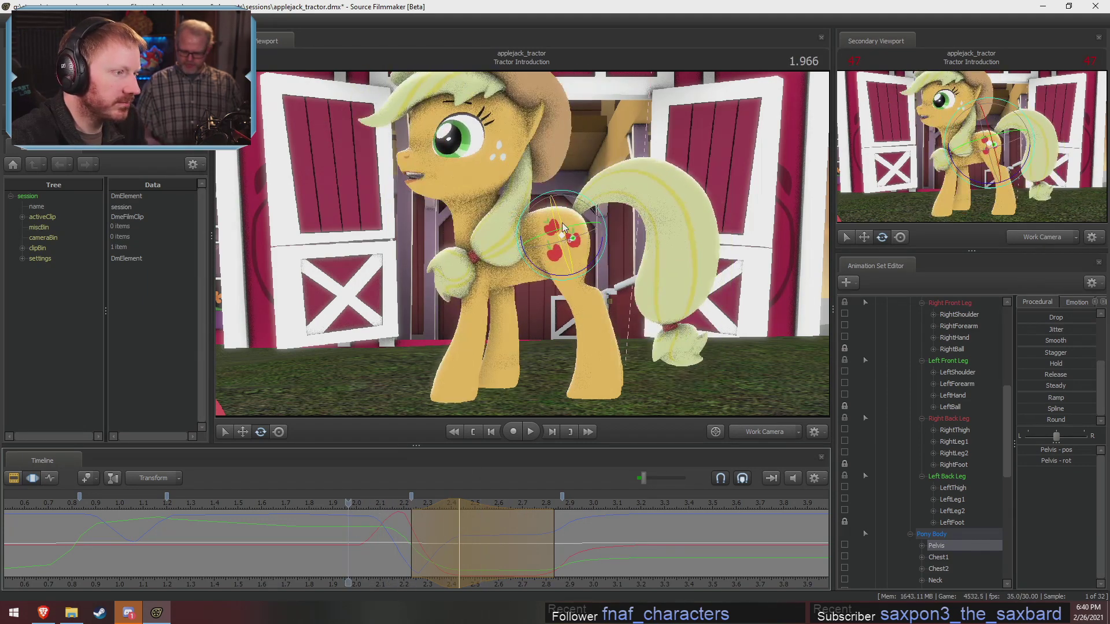
left_click_drag(384, 505, 458, 522)
key("ctrl+z")
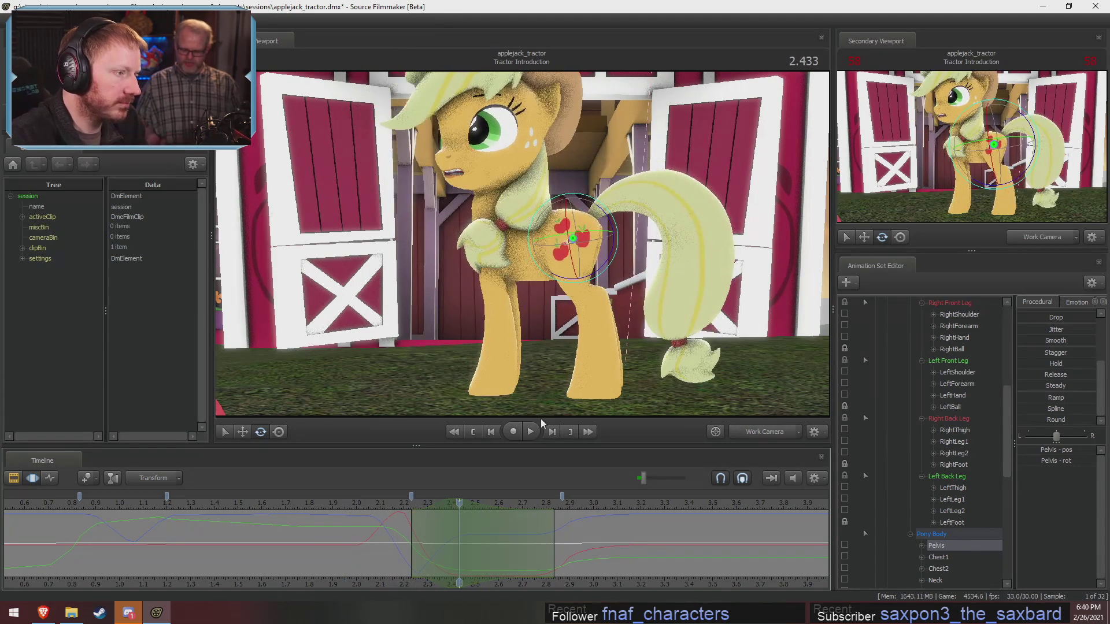
Adjust Applejack's pelvis at 2.433 s, raising and tilting it slightly and shifting it toward her tail.
key("w")
left_click_drag(577, 201, 577, 196)
key("e")
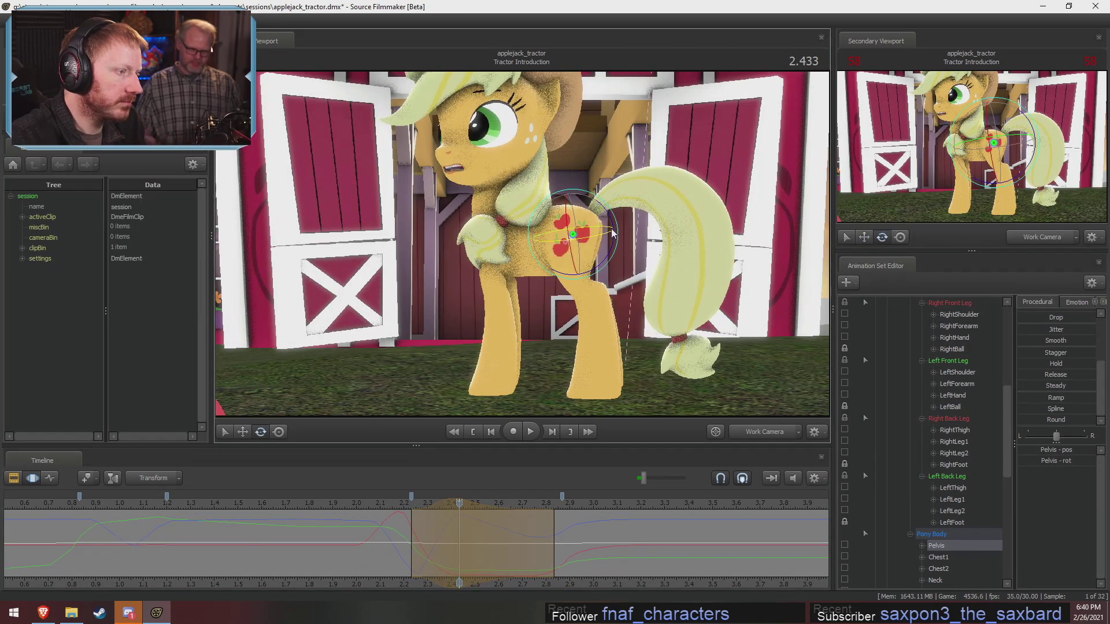
left_click_drag(612, 234, 615, 239)
key("w")
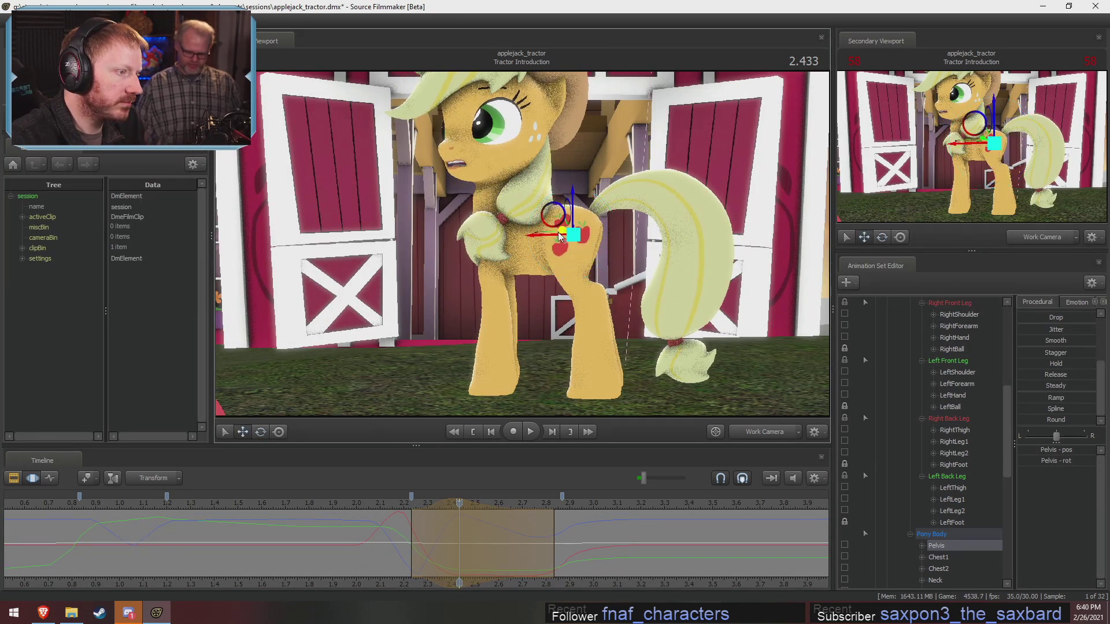
left_click_drag(532, 238, 536, 238)
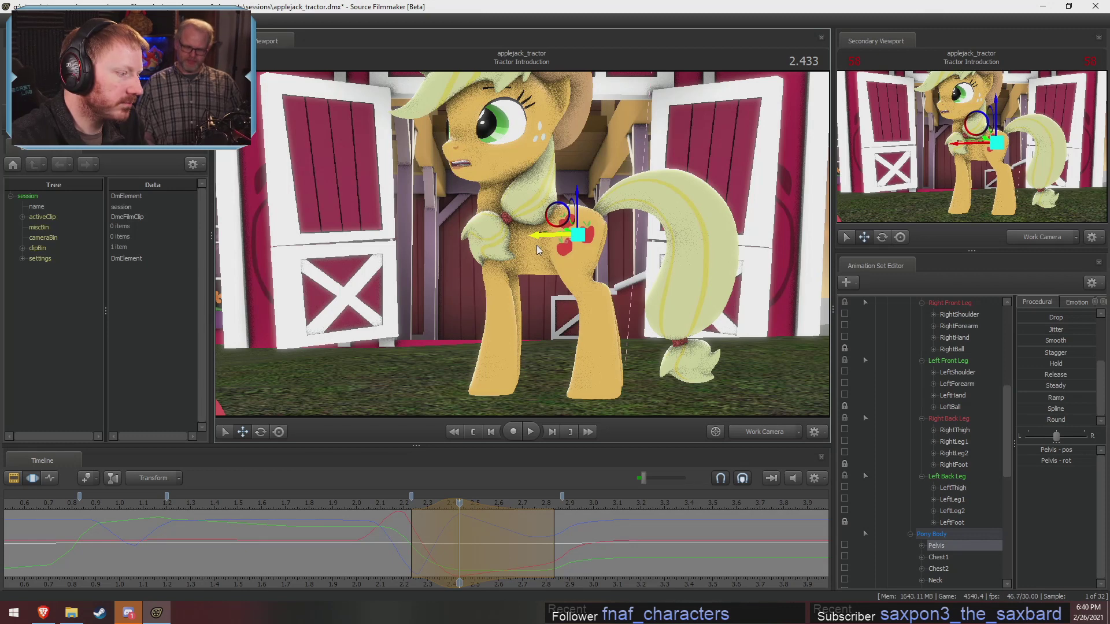
Scrub and play the motion from about 1.966 s to check the adjusted pelvis movement.
left_click(348, 500)
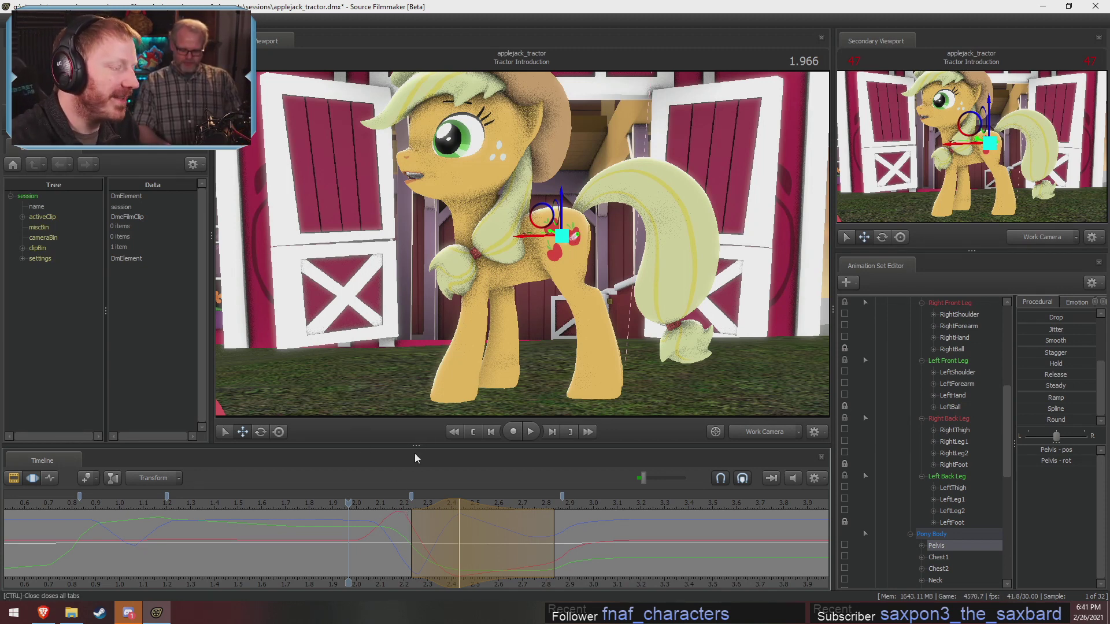
left_click(388, 505)
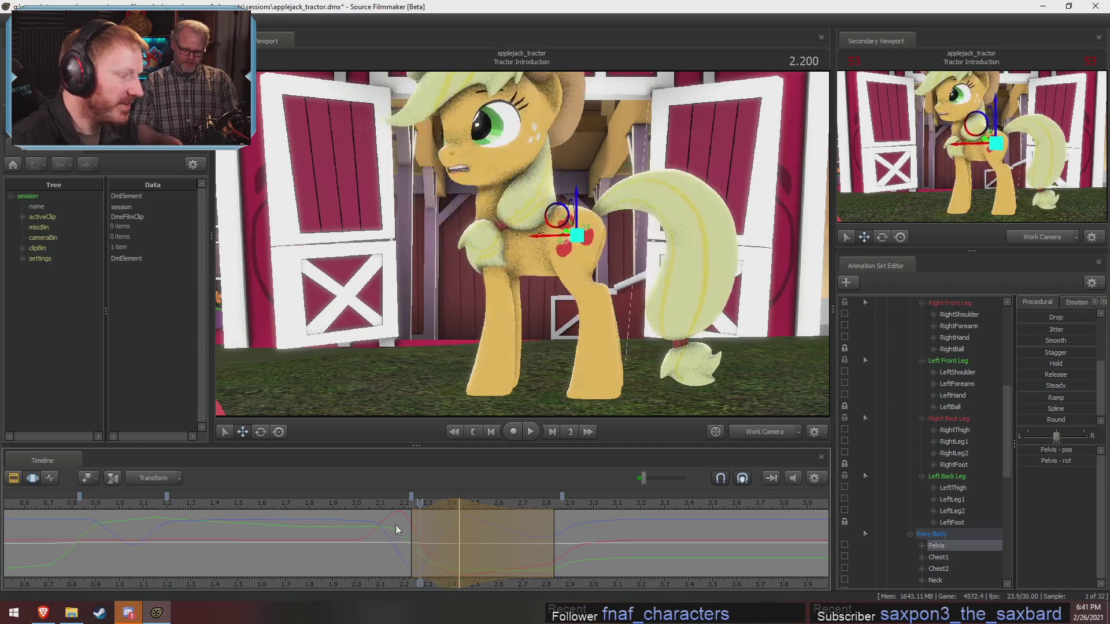
key("space")
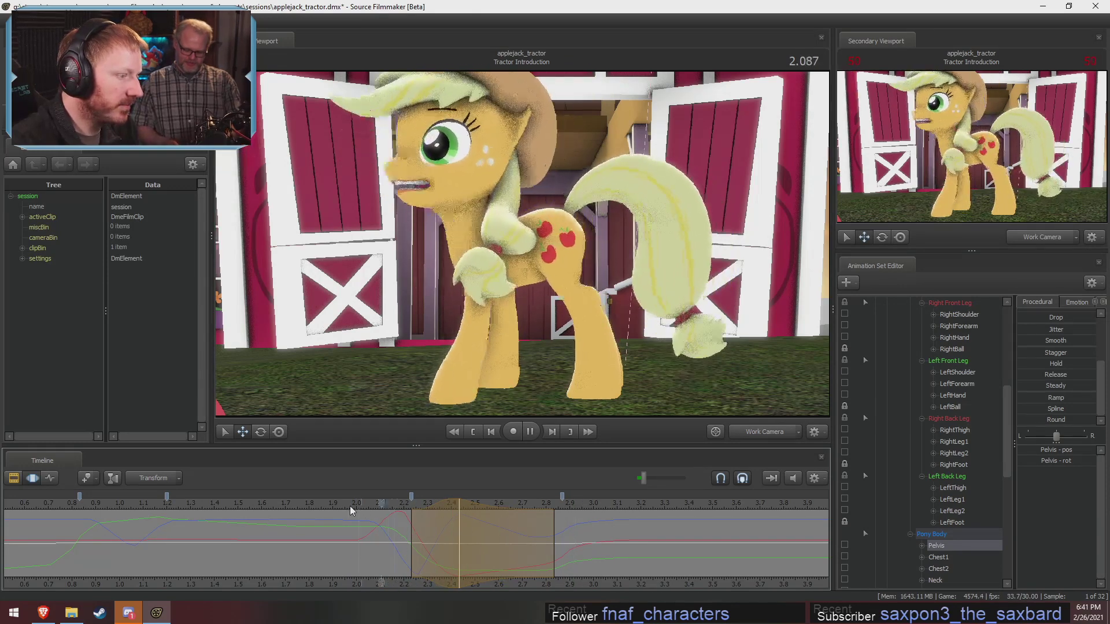
key("space")
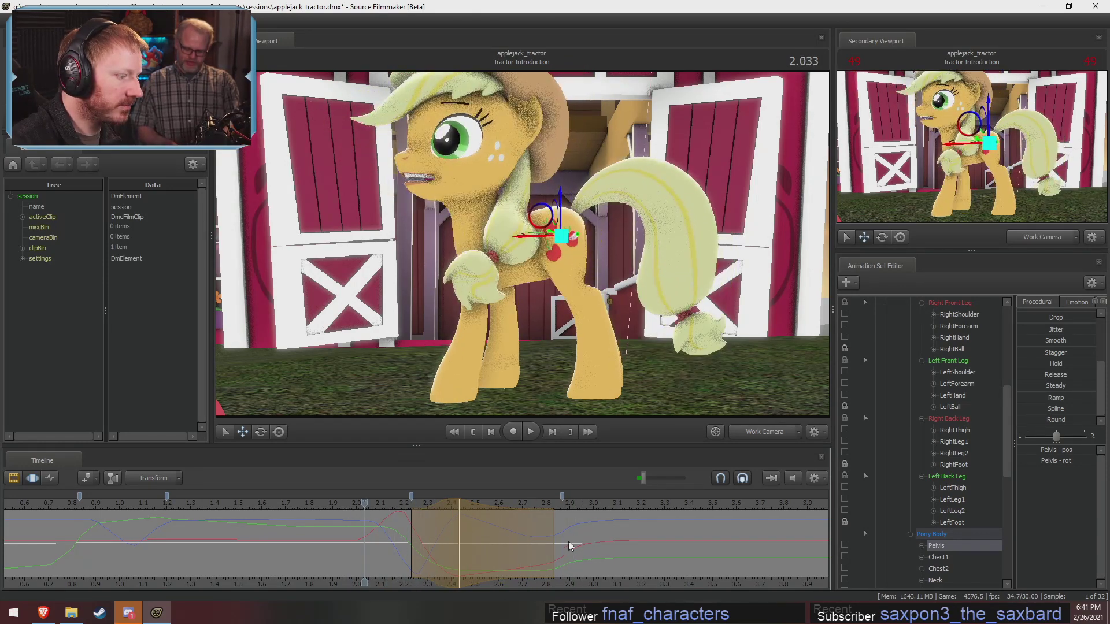
Shift the time selection earlier to centre it on 2.4 s and move the playhead to 2.066 s.
left_click_drag(455, 508, 447, 508)
key("space")
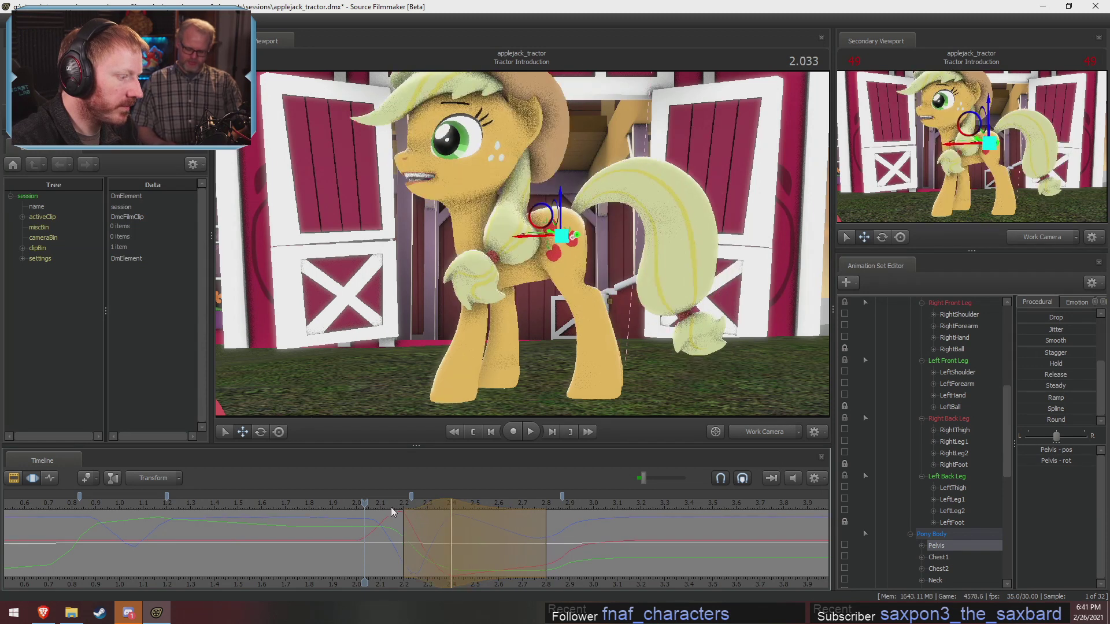
left_click(374, 501)
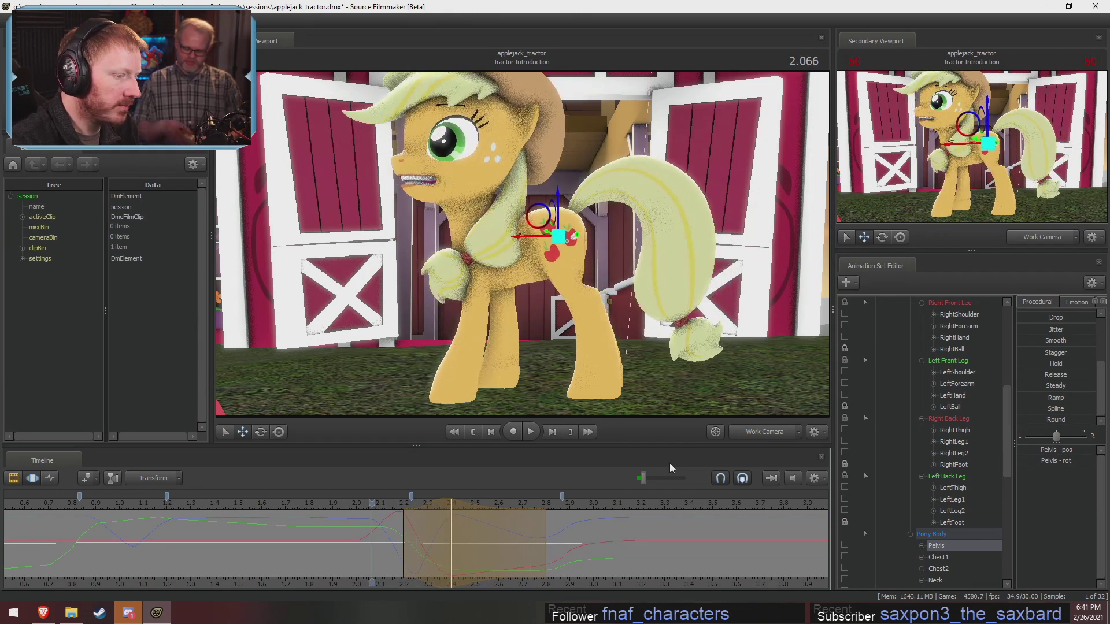
Check Applejack's movement through the Main Camera by scrubbing from 2.066 s to 2.4 s.
left_click(751, 433)
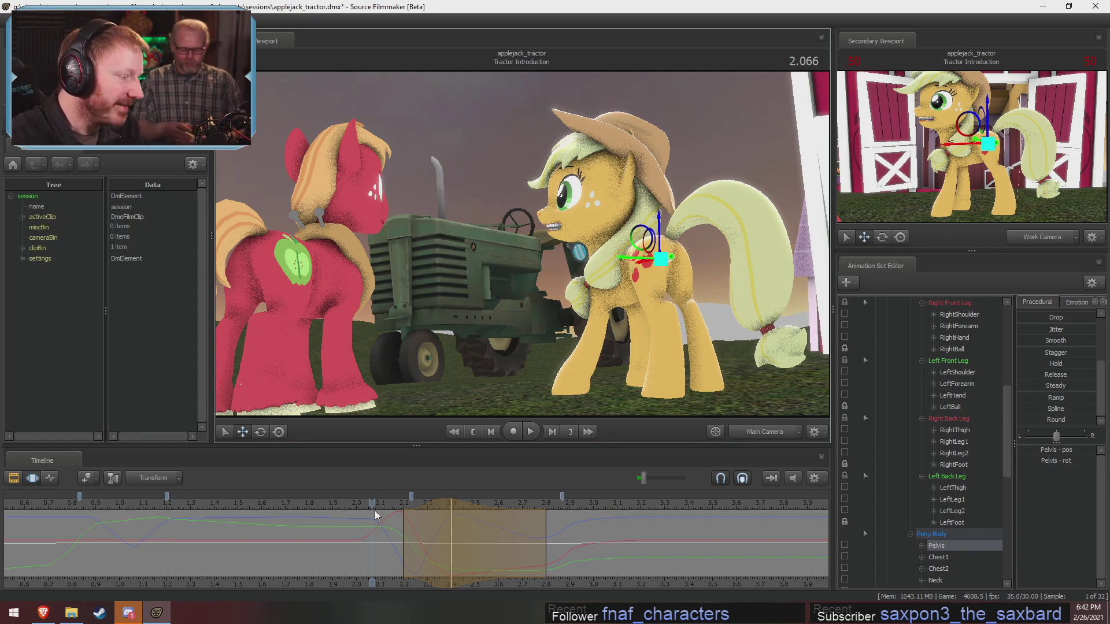
left_click_drag(373, 504, 452, 504)
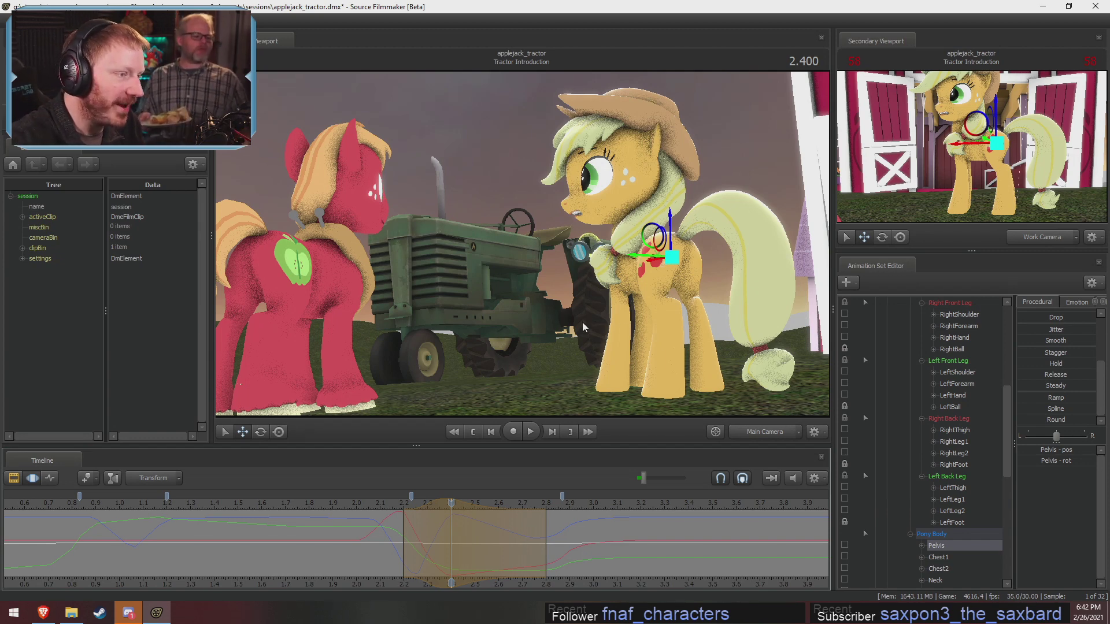
left_click(563, 331)
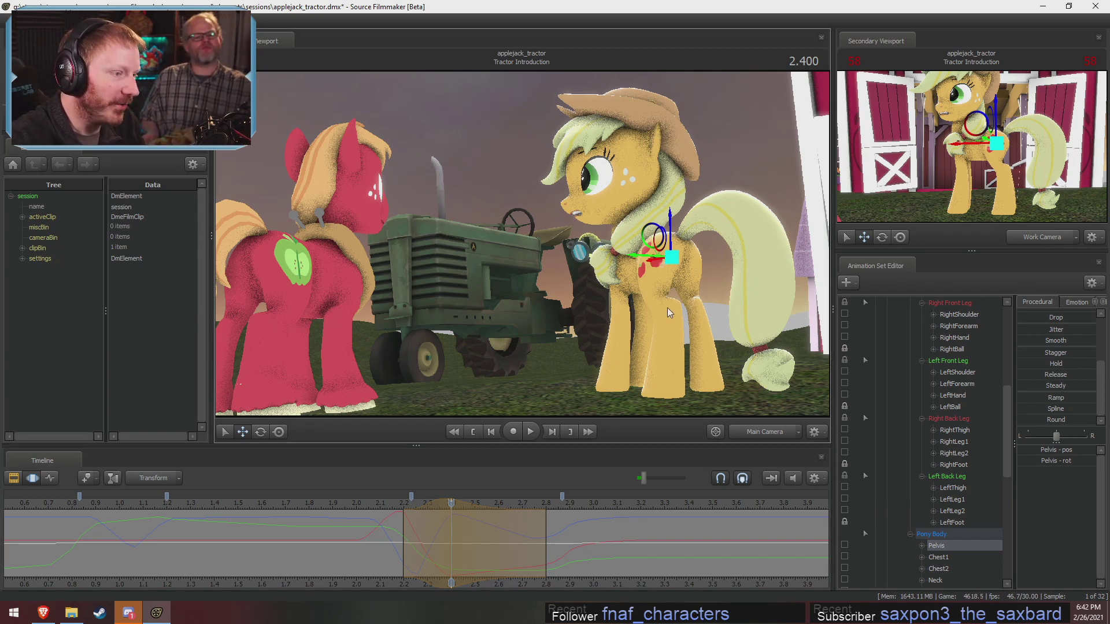
Return to the Work Camera and review Applejack's motion from about 1.8 s to 2.7 s from different angles.
left_click(743, 433, "ctrl")
left_click_drag(588, 373, 338, 582, "alt")
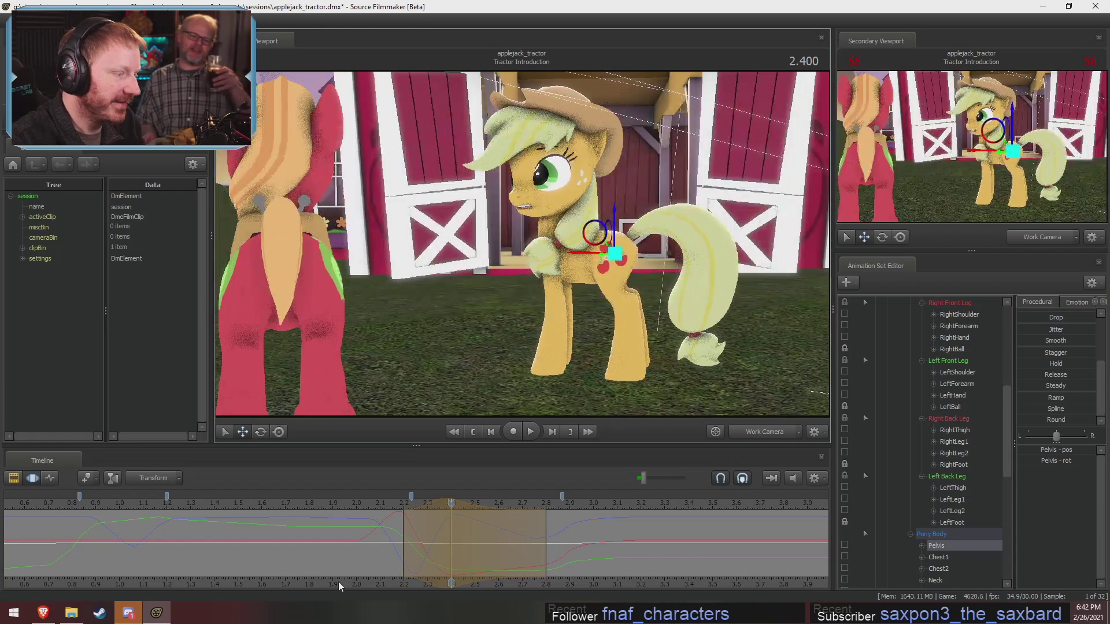
left_click(349, 501)
key("space")
key("space")
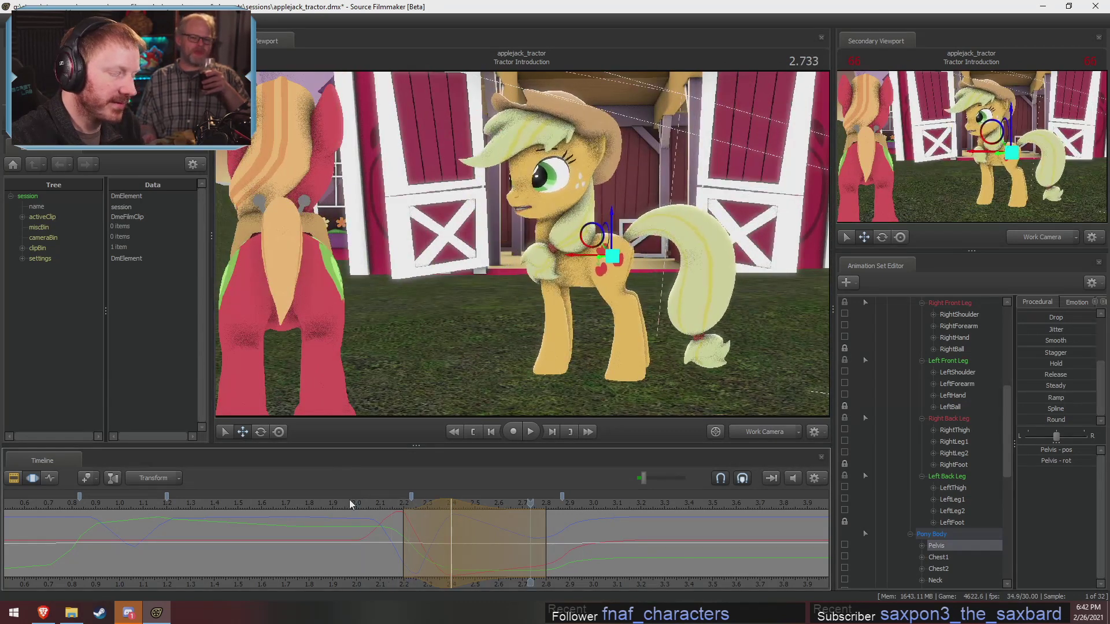
left_click(309, 500)
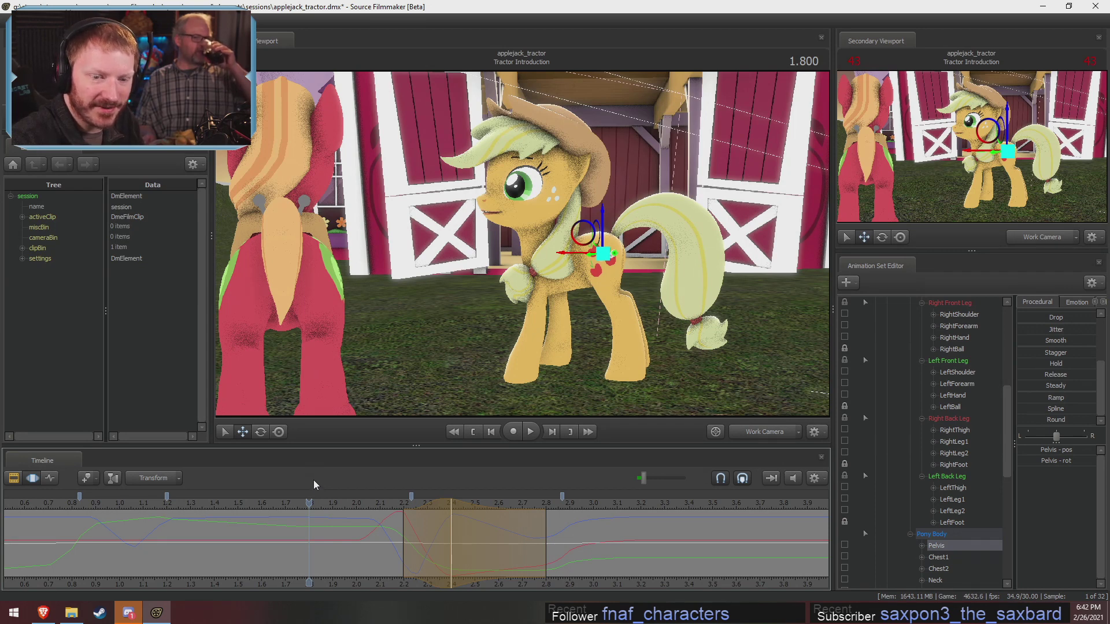
left_click(316, 499)
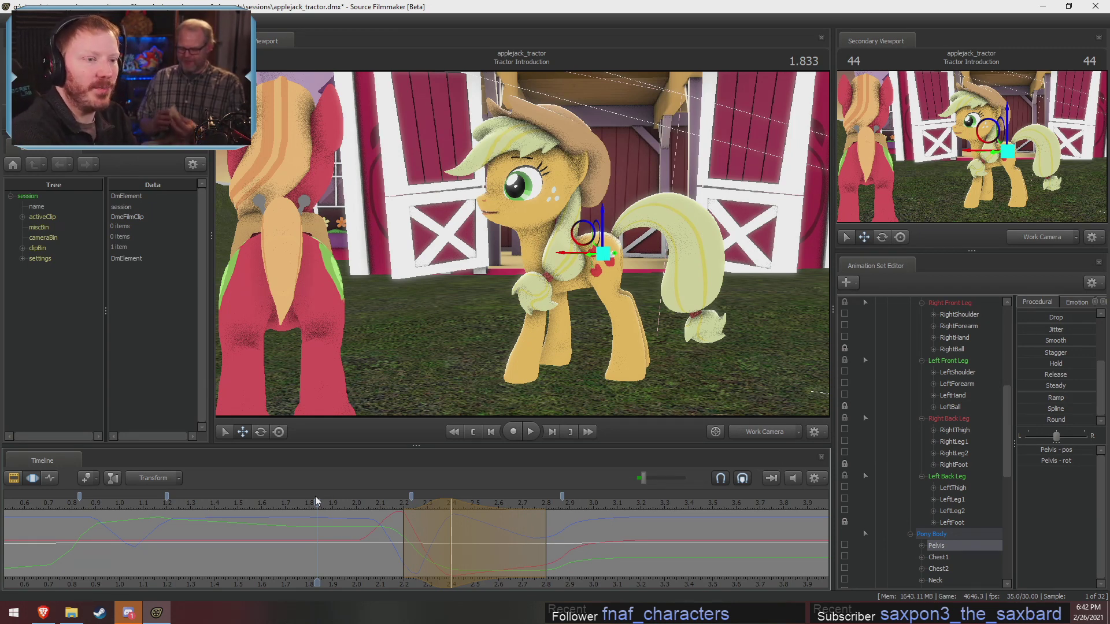
left_click_drag(574, 339, 574, 356)
left_click_drag(498, 309, 302, 212)
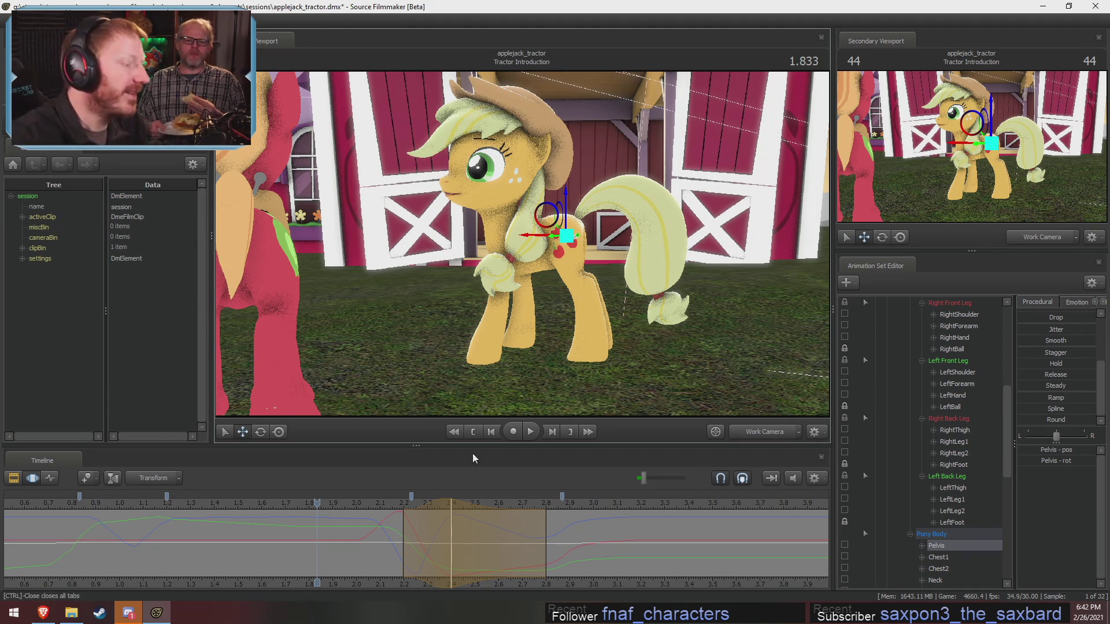
At 2.4 s, adjust Applejack's back legs by rotating the RightLeg2 and LeftLeg2 controls together.
left_click_drag(376, 504, 487, 546)
left_click_drag(530, 341, 541, 260)
left_click(538, 219, "ctrl")
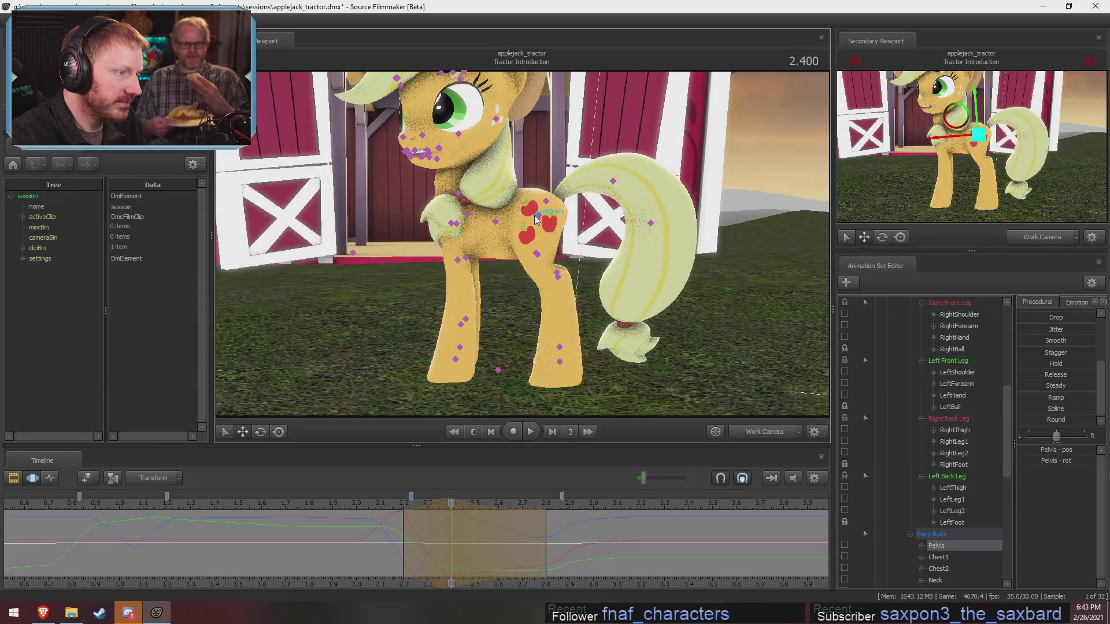
left_click(540, 218, "ctrl+shift")
left_click_drag(539, 217, 585, 207, "alt")
key("e")
left_click(544, 251, "ctrl")
left_click(547, 247, "ctrl+shift")
mouse_move(552, 246)
left_mouse_down("alt")
mouse_move(626, 255)
mouse_move(623, 268)
mouse_move(585, 259)
mouse_move(577, 270)
left_mouse_up("alt")
mouse_move(577, 270)
left_mouse_down("alt")
mouse_move(583, 254)
mouse_move(608, 266)
left_mouse_up("alt")
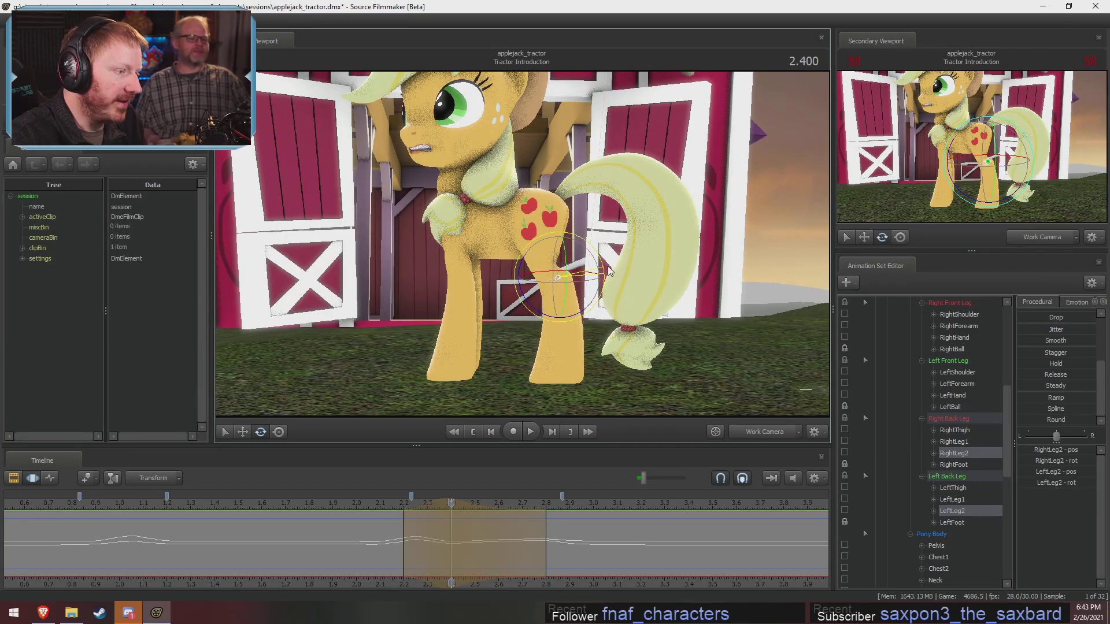
Play back the adjusted back-leg motion repeatedly from about 2.03 s.
left_click_drag(681, 274, 518, 238, "alt")
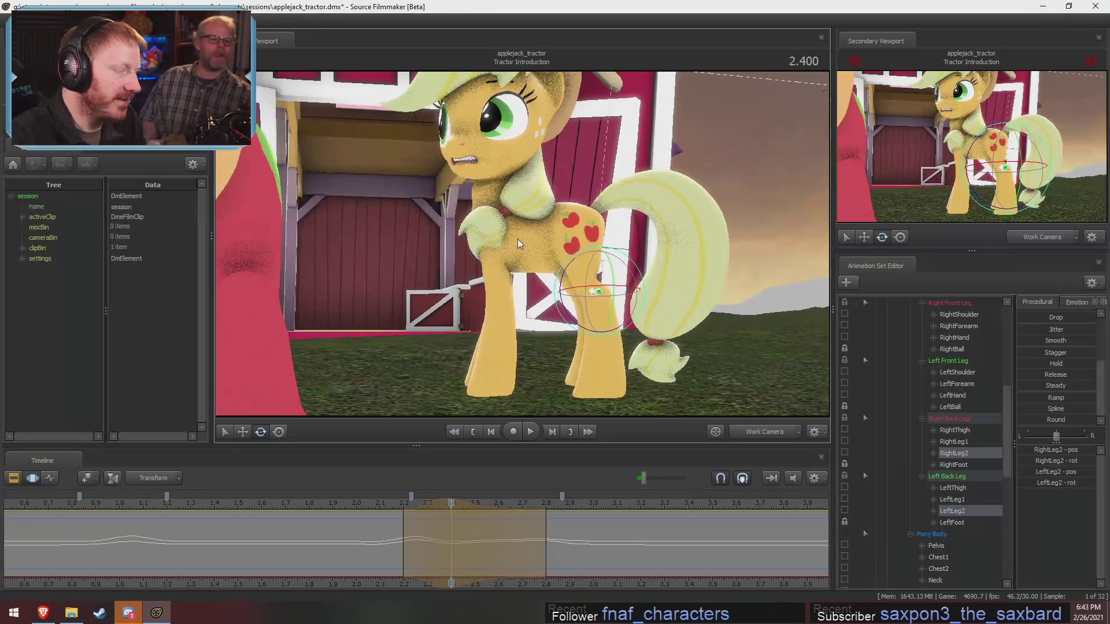
left_click(371, 504)
key("space")
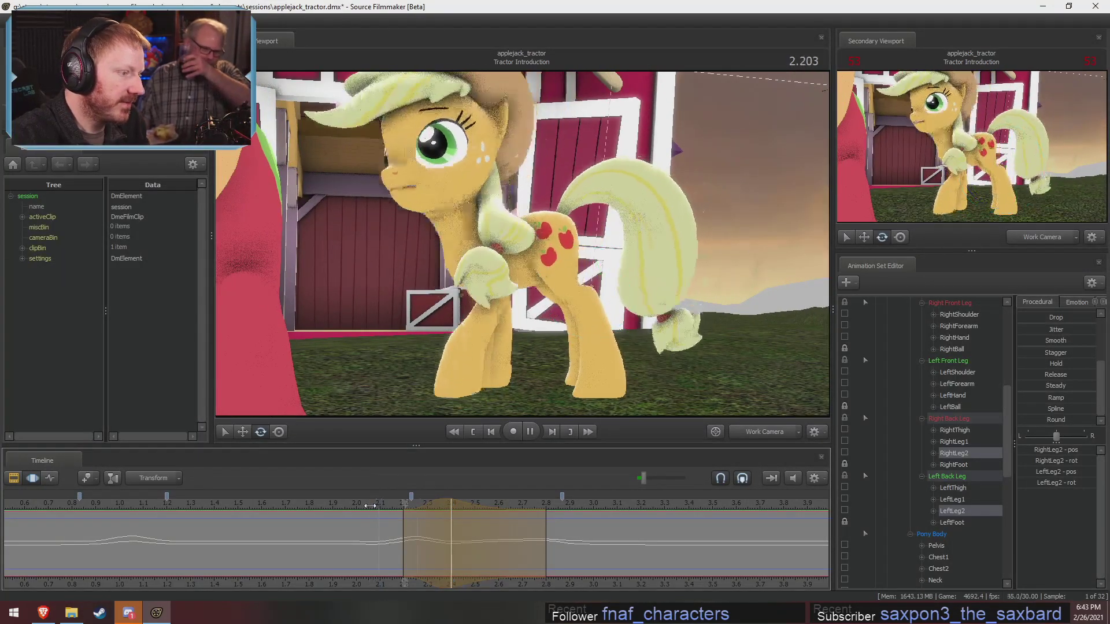
key("space")
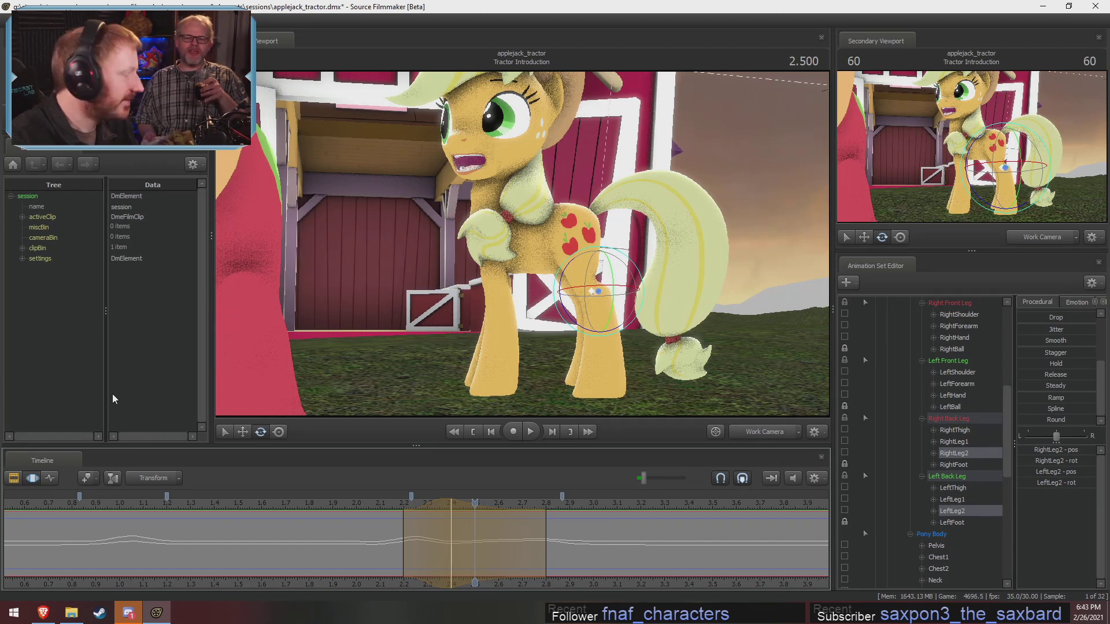
left_click(364, 503)
key("space")
key("space")
left_click(362, 502)
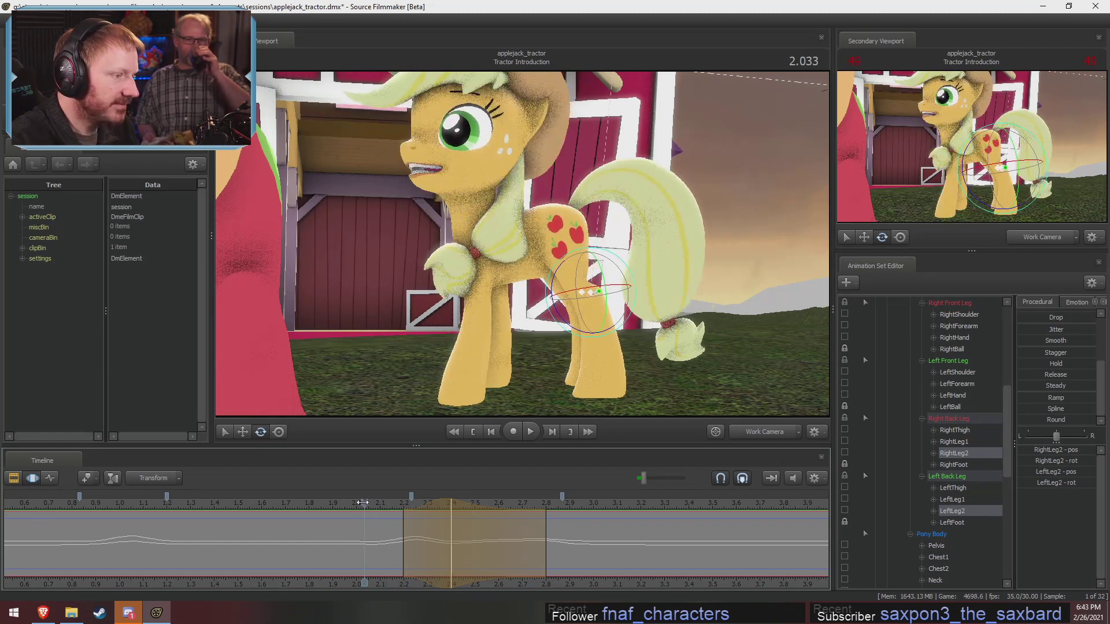
Compare the hindquarters pose at 2.4 s with the one at 2.233 s, inspecting the Pelvis and LeftThigh controls from several angles.
left_click_drag(363, 502, 452, 503)
left_click_drag(552, 252, 529, 263, "alt")
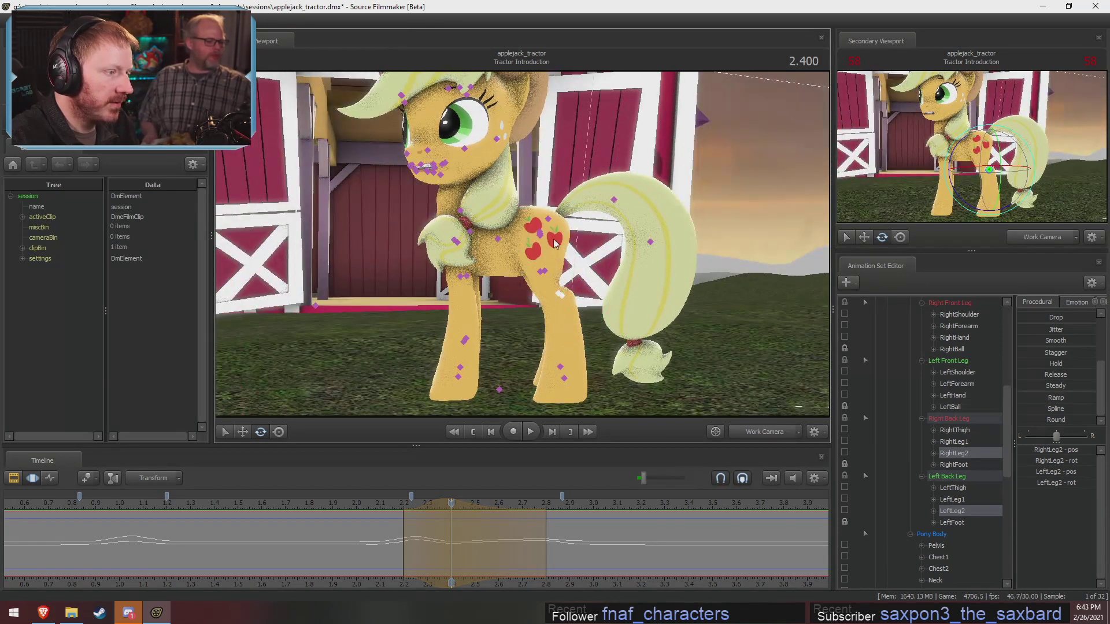
left_click(540, 237)
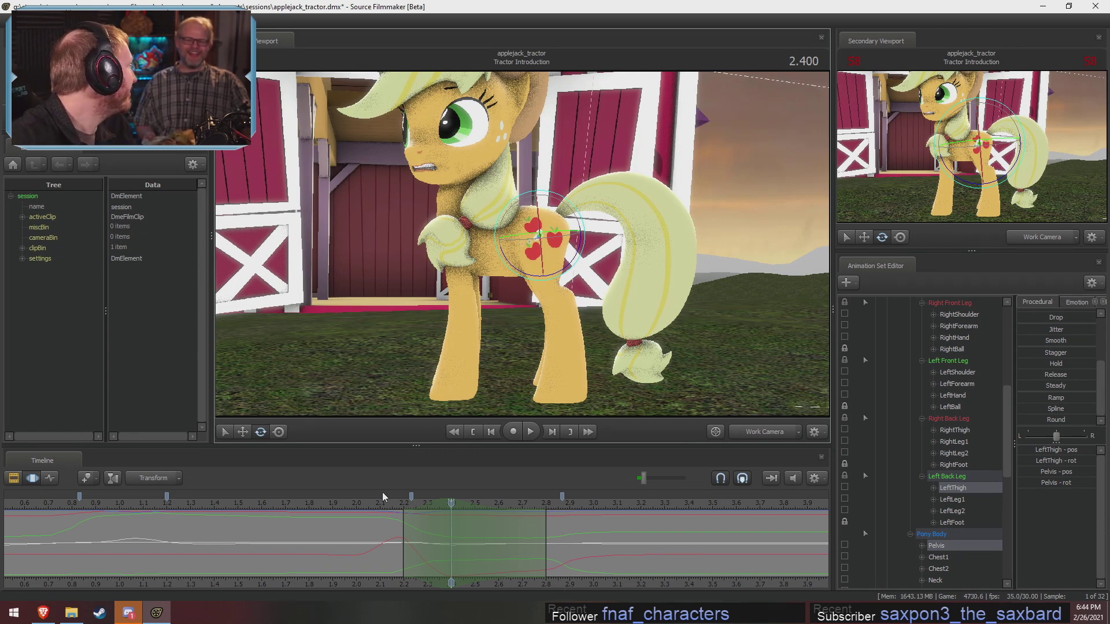
left_click(411, 499)
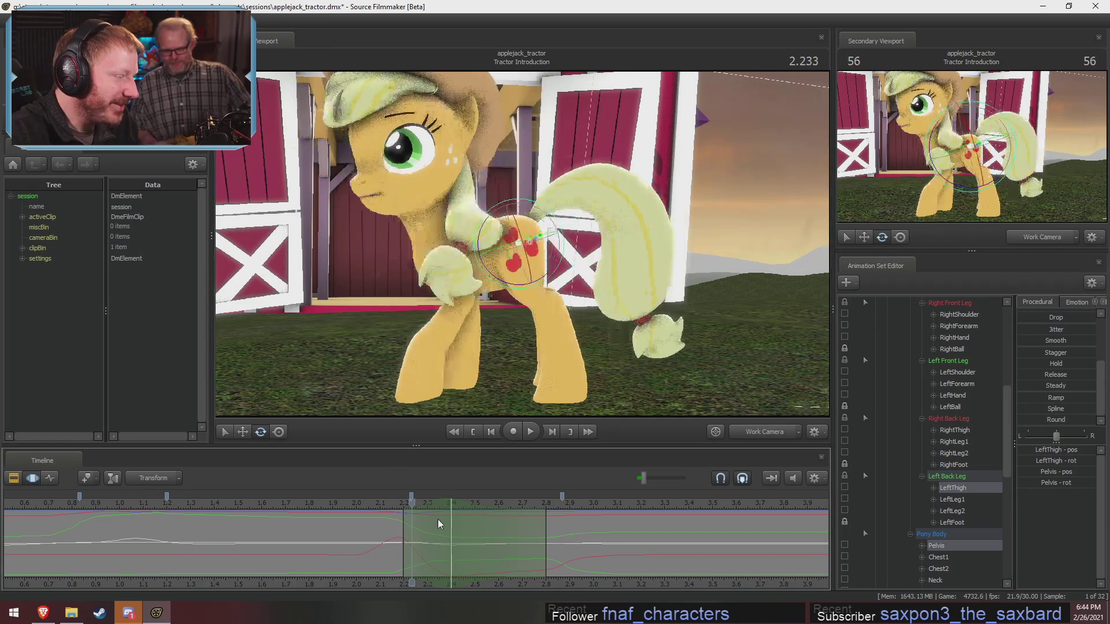
left_click(451, 521)
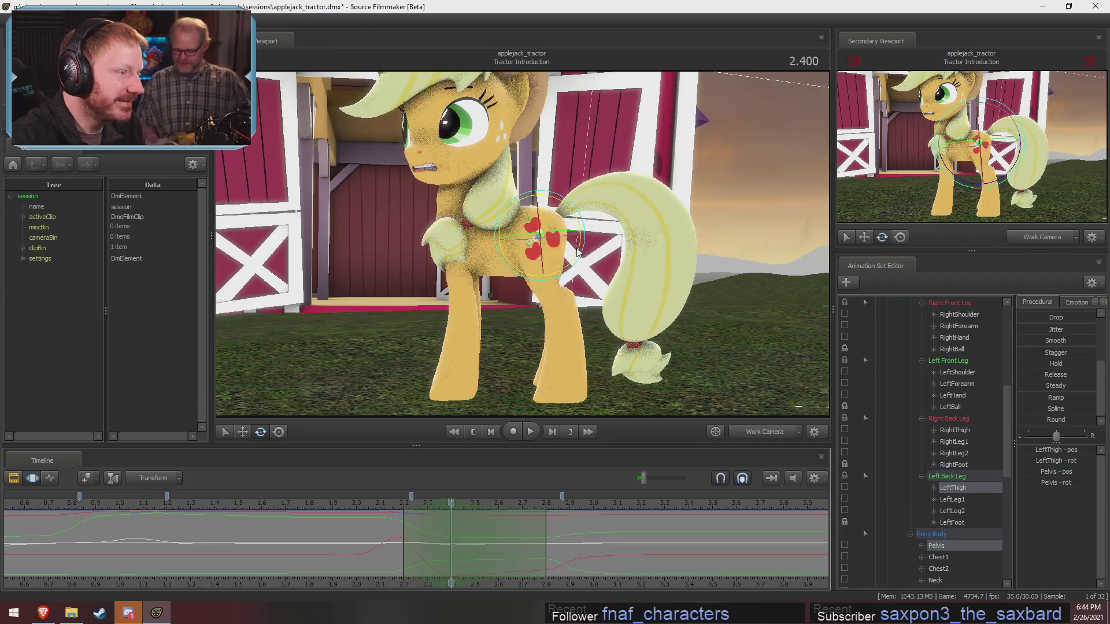
left_click_drag(653, 277, 525, 249, "alt")
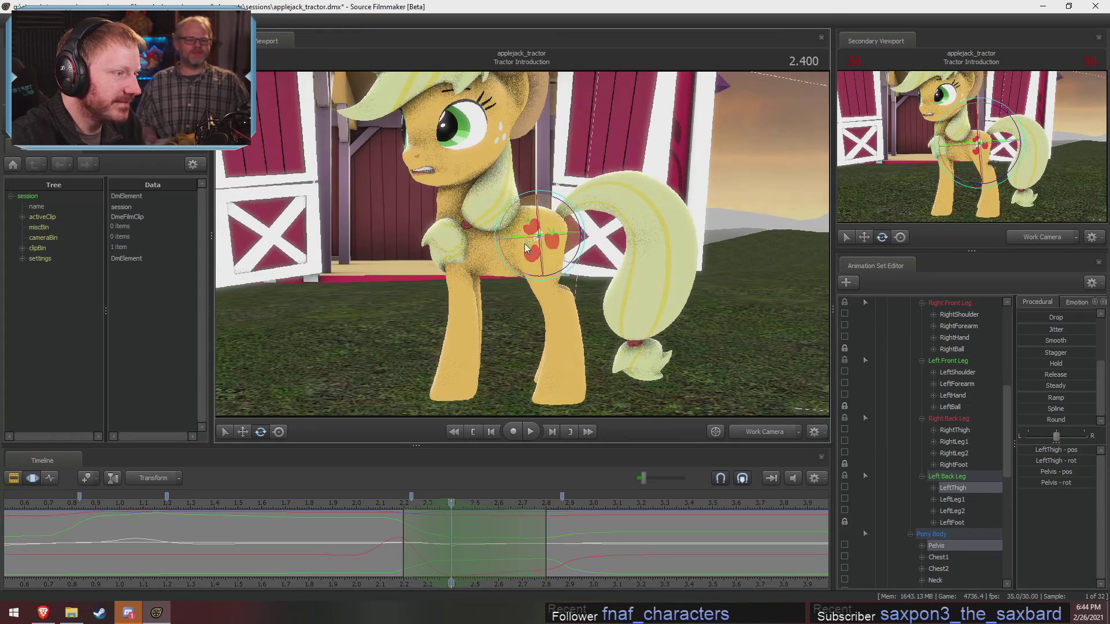
left_click_drag(650, 266, 630, 271, "alt")
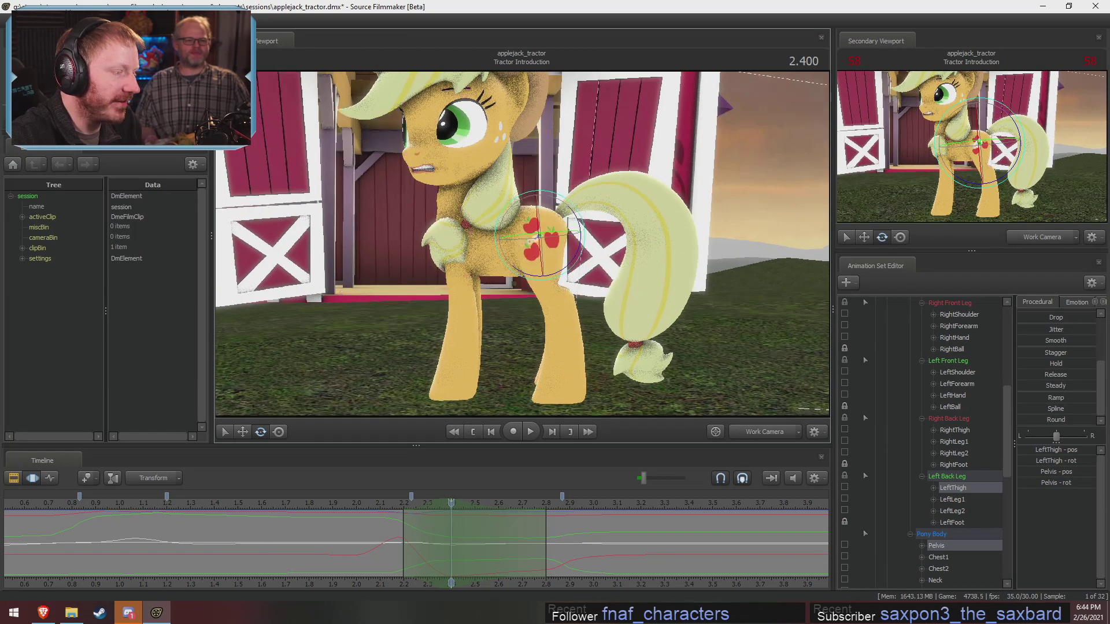
left_click_drag(529, 238, 529, 255, "alt")
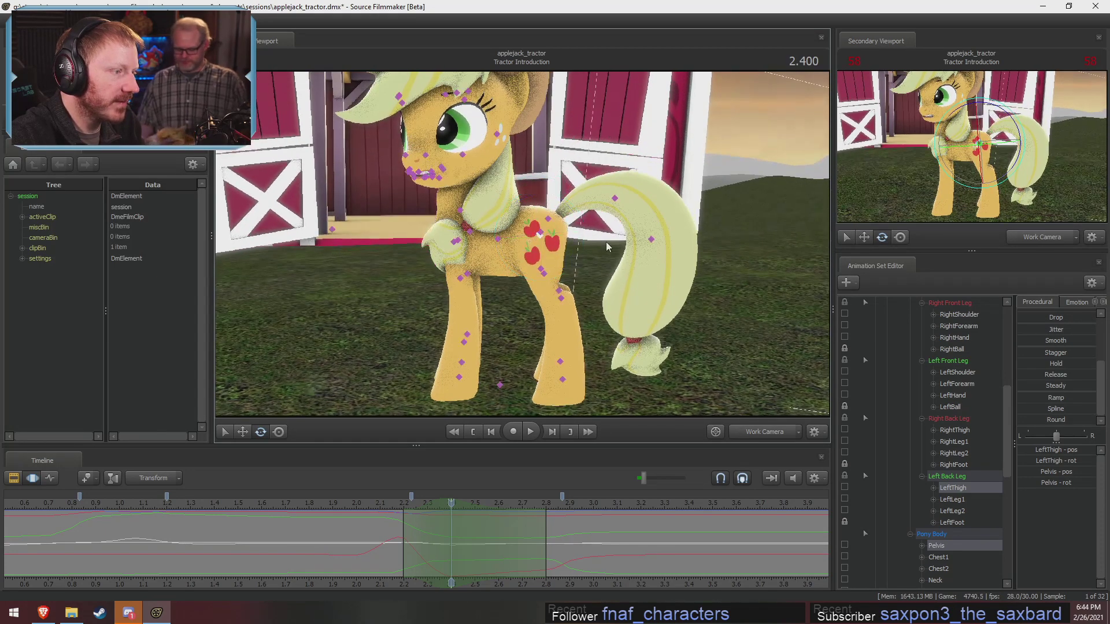
left_click_drag(607, 247, 587, 248, "alt")
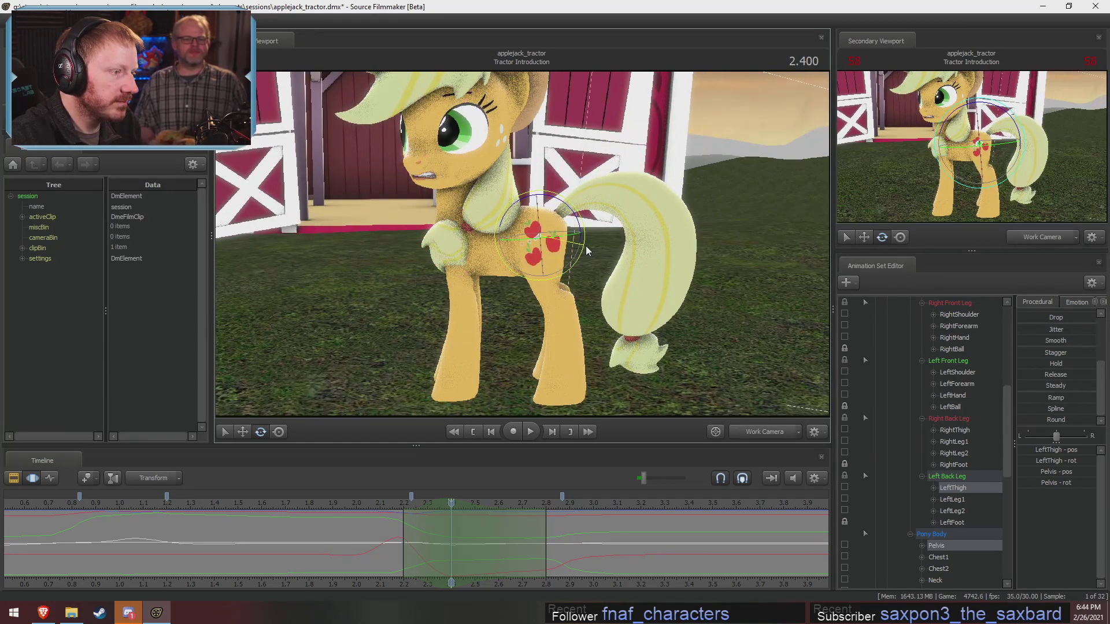
Select only the RightThigh and LeftThigh controls and rotate them together at 2.4 s.
left_click(540, 231)
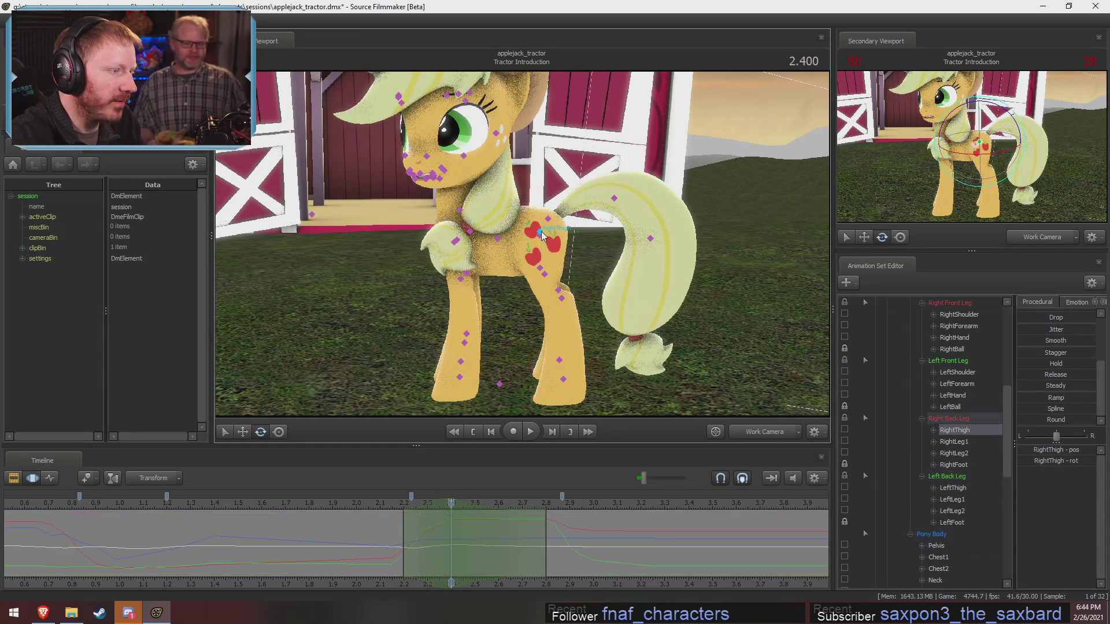
left_click(543, 232)
left_click(543, 233)
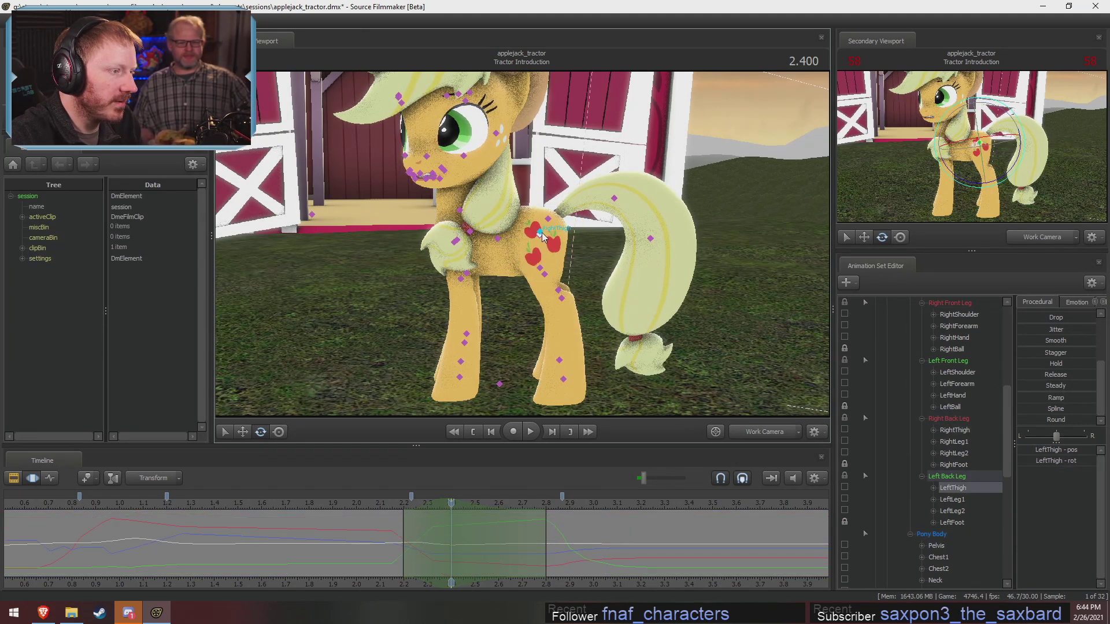
left_click(541, 232, "ctrl")
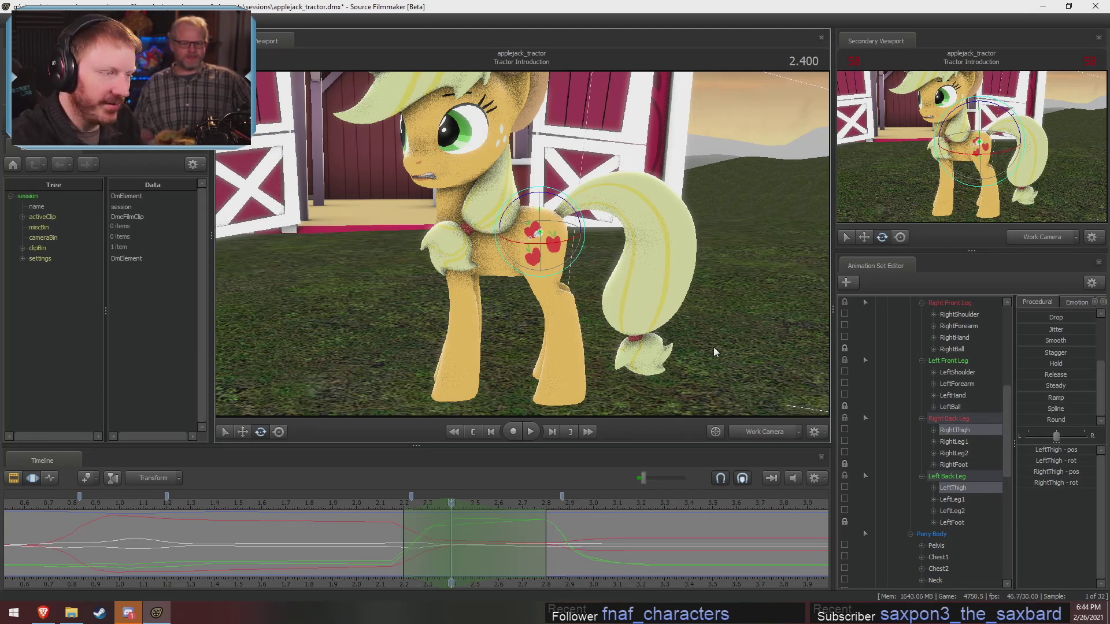
left_click_drag(713, 346, 697, 297, "alt")
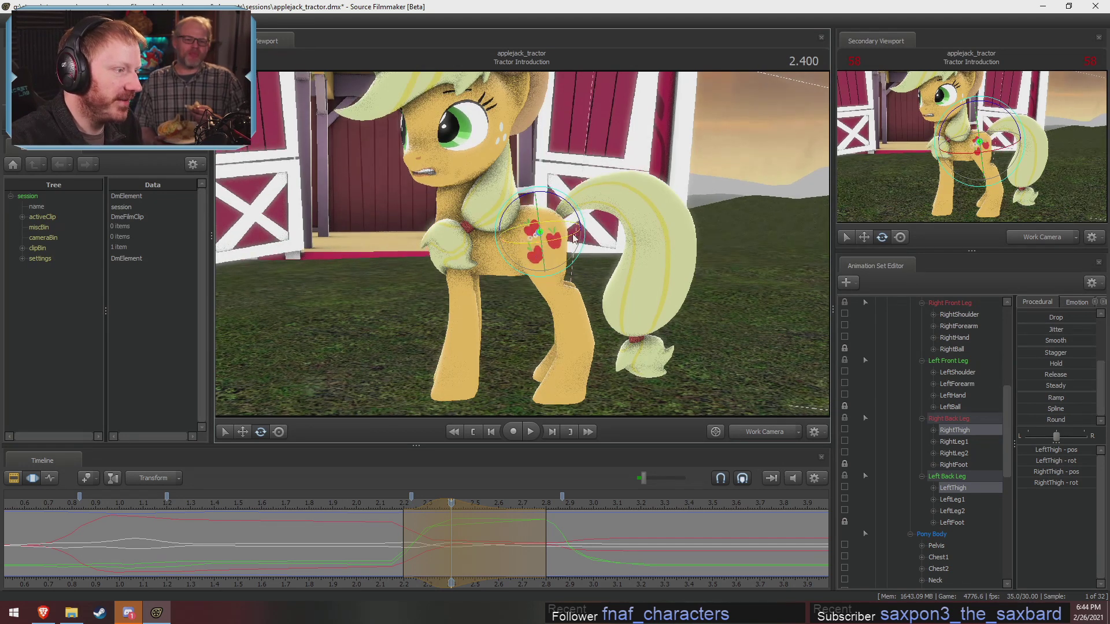
left_click_drag(704, 259, 664, 234, "alt")
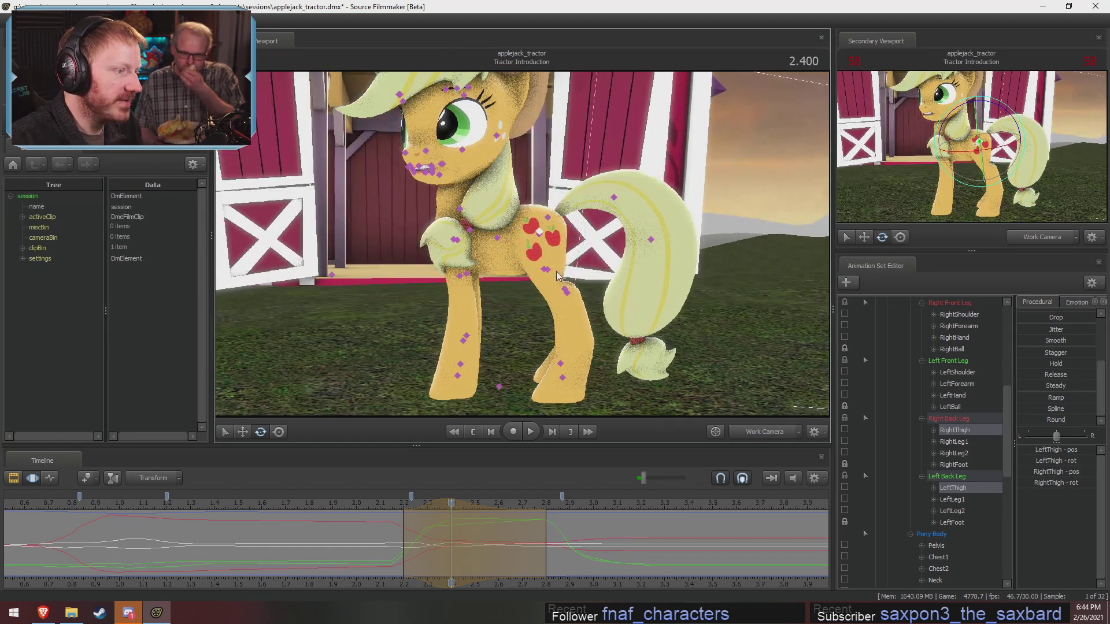
left_click_drag(583, 233, 583, 229)
Rotate the RightLeg2 and LeftLeg2 controls together at 2.4 s to correct the lower back legs after the thigh rotation.
key("Down")
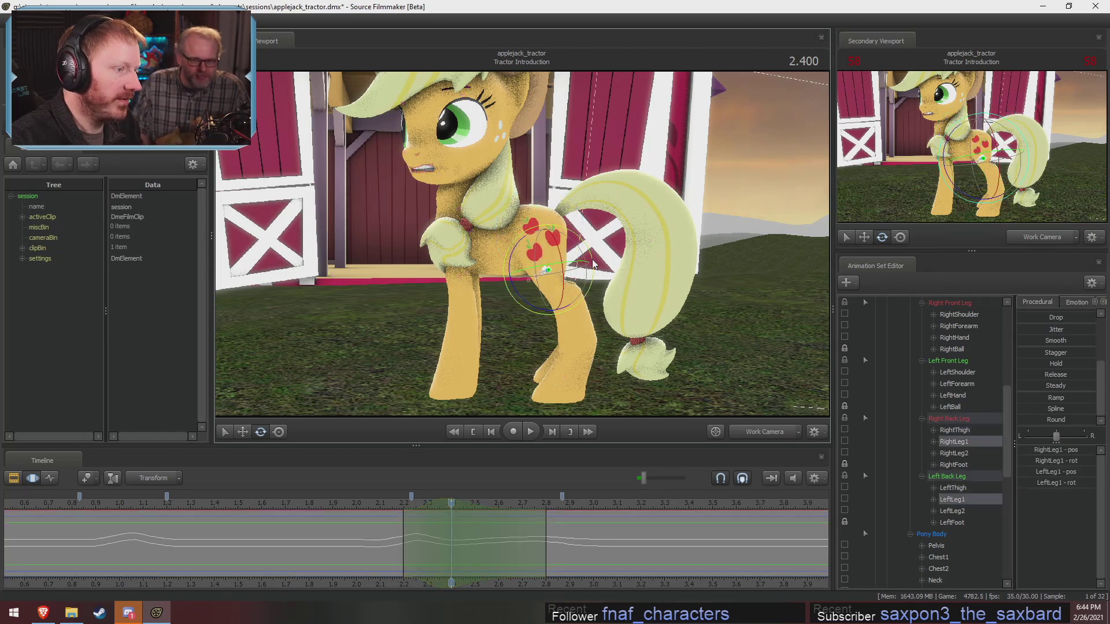
key("Down")
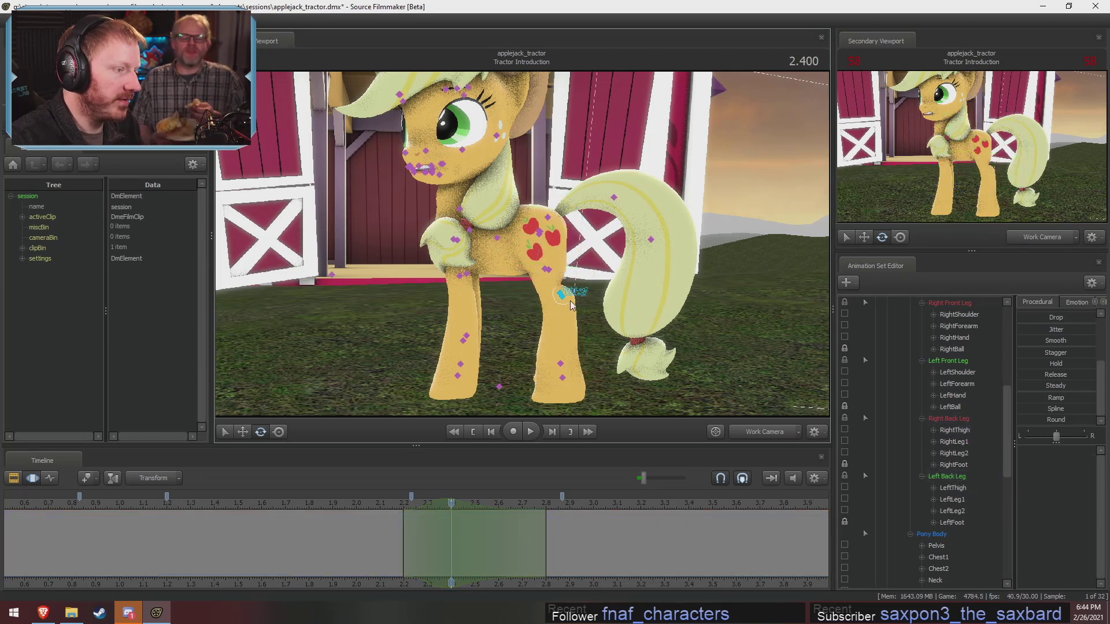
left_click_drag(606, 284, 604, 275)
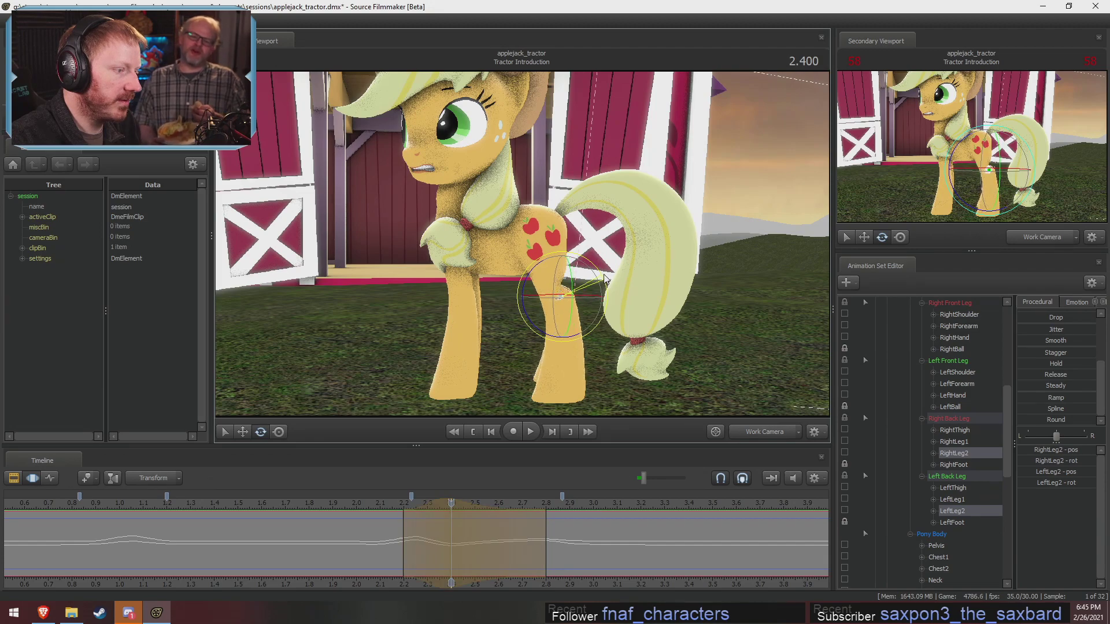
Examine the corrected back-leg pose from several angles and scrub the motion between about 2.13 s and 2.4 s.
key("d")
left_click_drag(710, 245, 630, 252)
left_click_drag(358, 347, 481, 348, "alt")
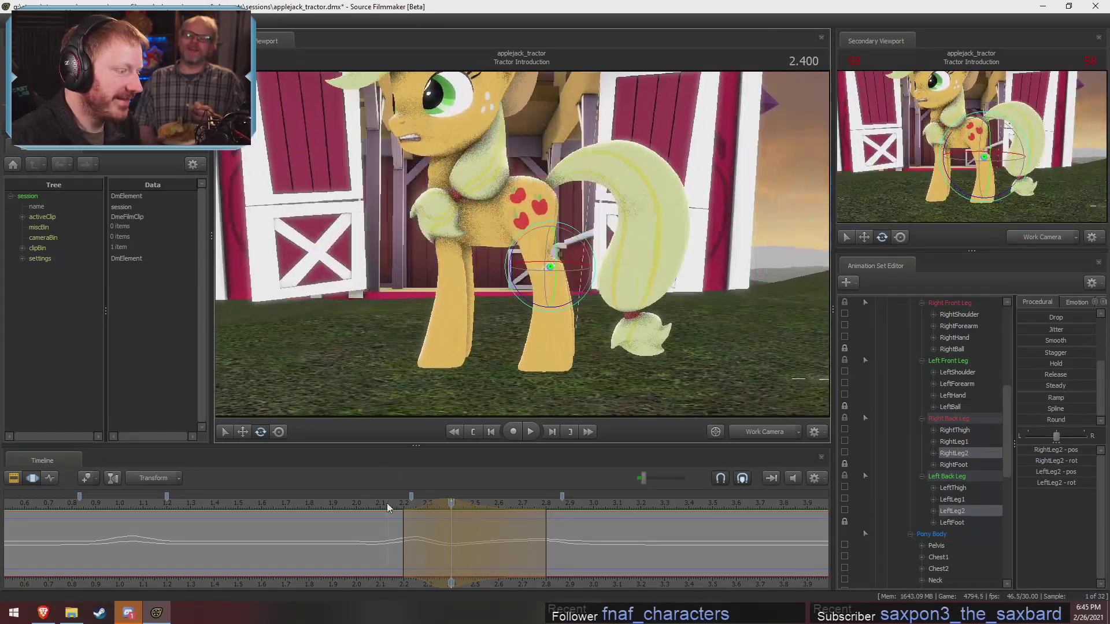
key("space")
left_click_drag(387, 503, 453, 530)
key("a")
left_click_drag(590, 340, 631, 299)
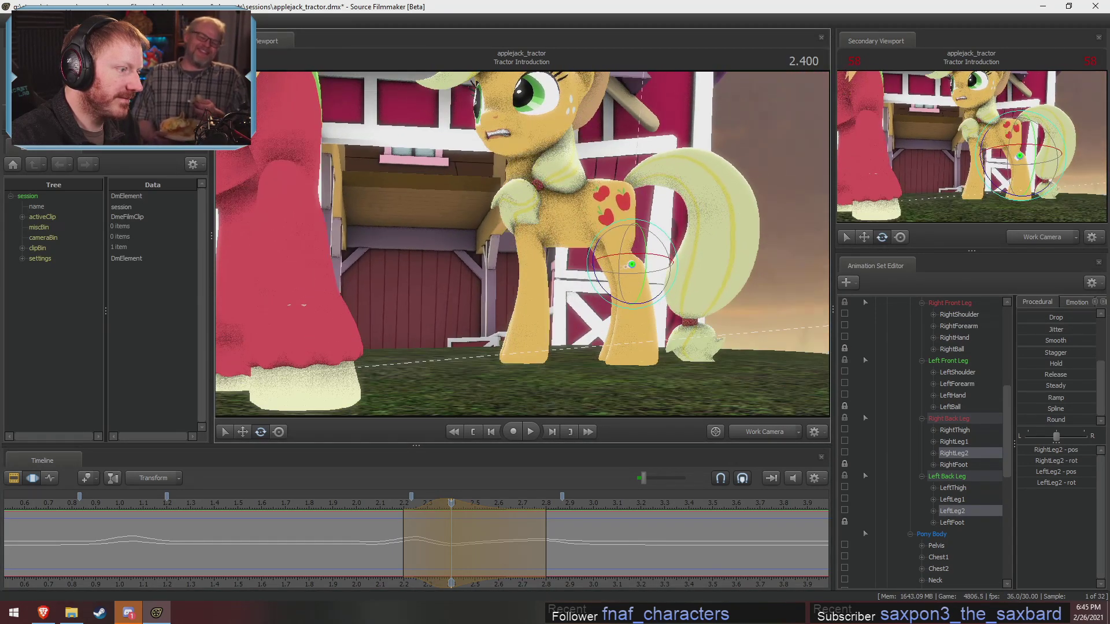
key("shift")
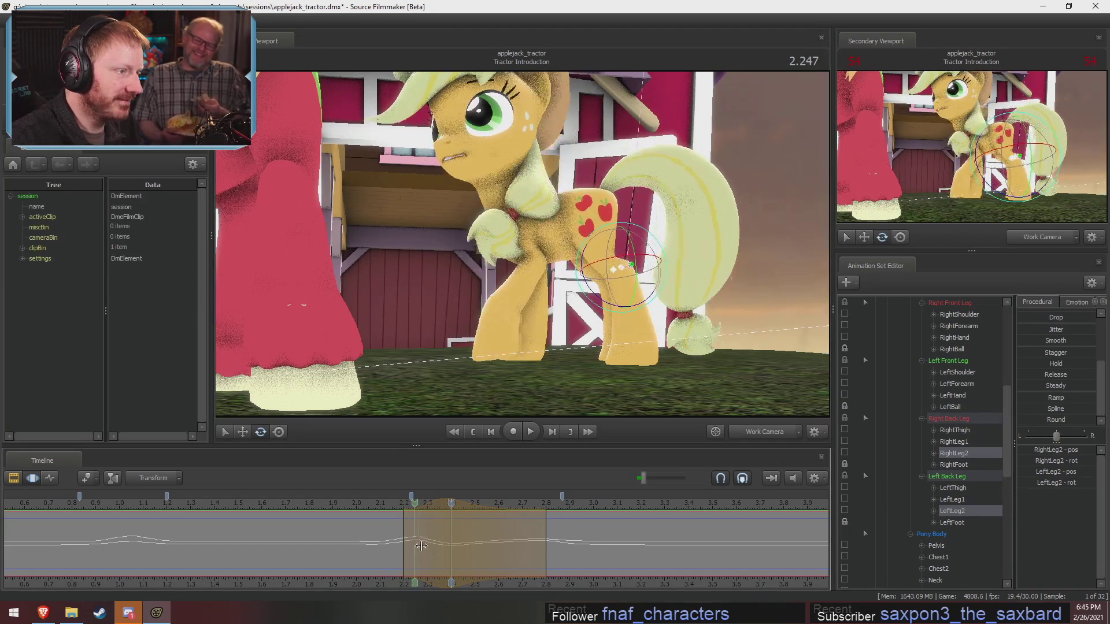
Select the RightForearm and LeftForearm controls and rotate them together at 2.4 s.
left_click_drag(540, 346, 465, 366, "alt")
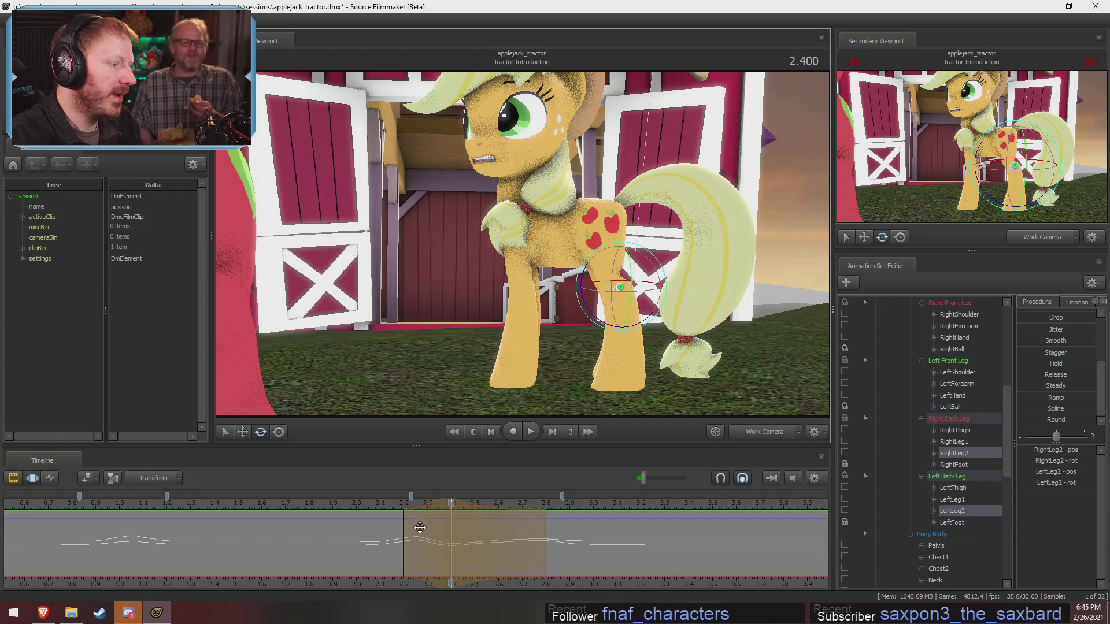
key("shift")
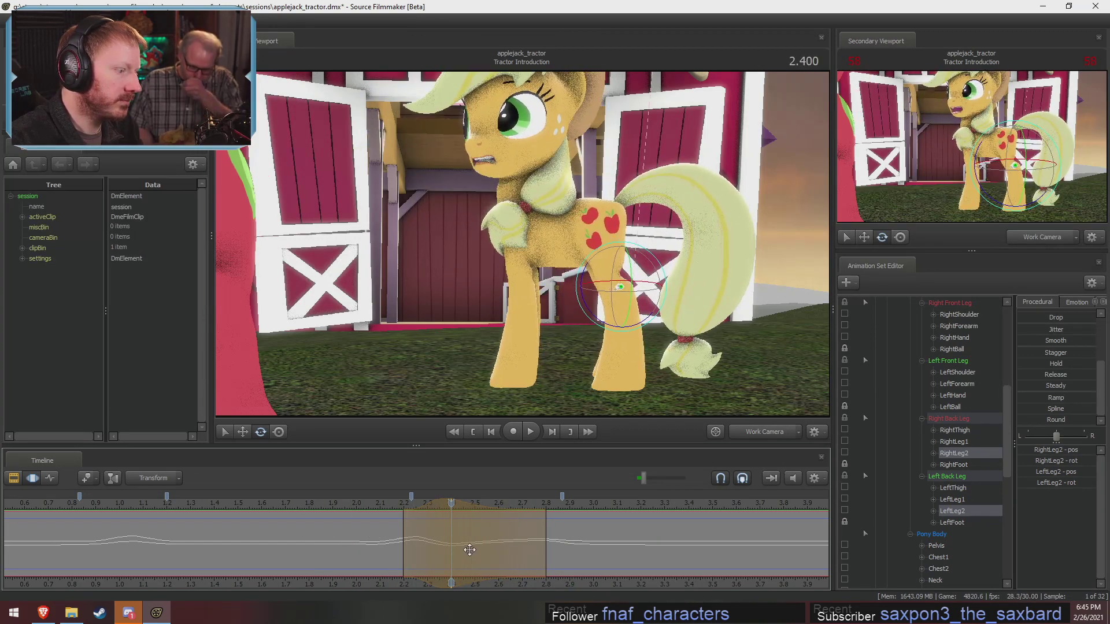
left_click_drag(339, 368, 507, 370)
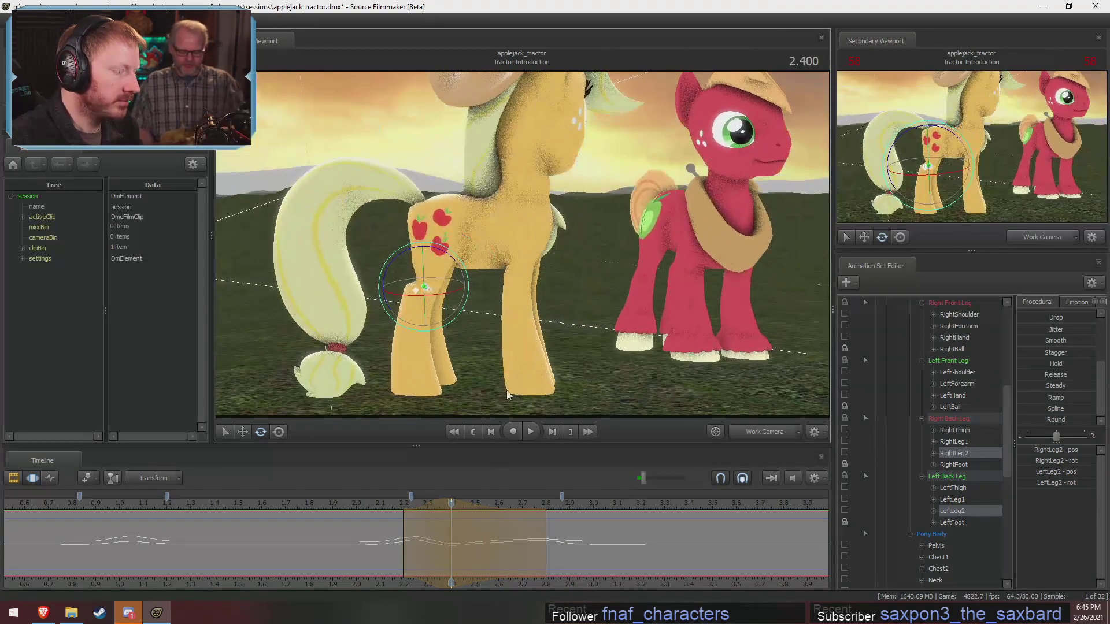
left_click(532, 231)
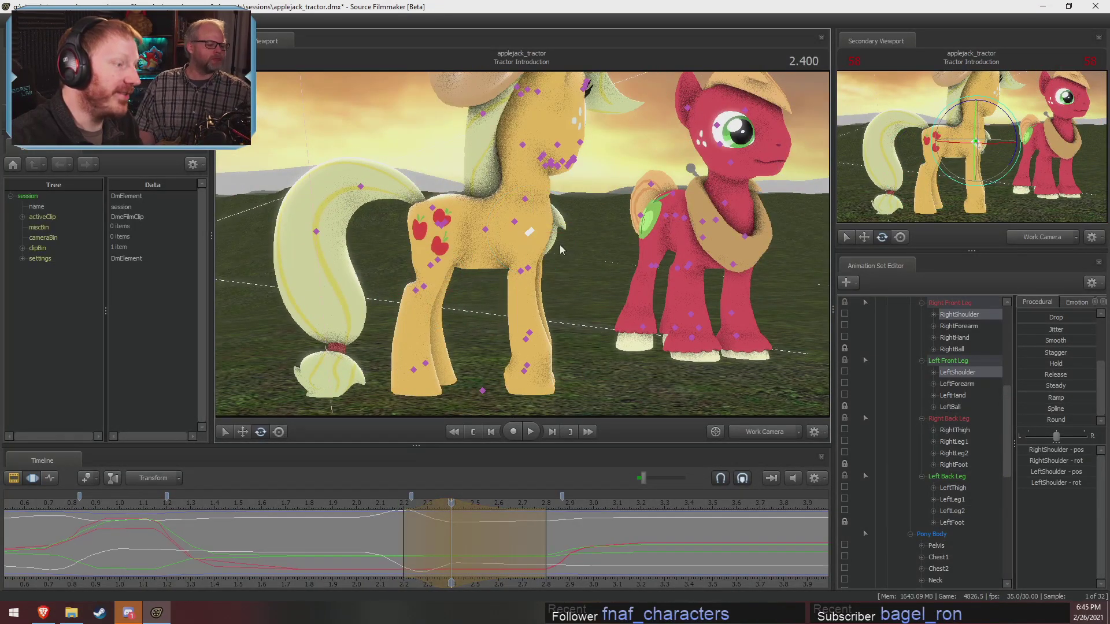
left_click(500, 283)
left_click(523, 269)
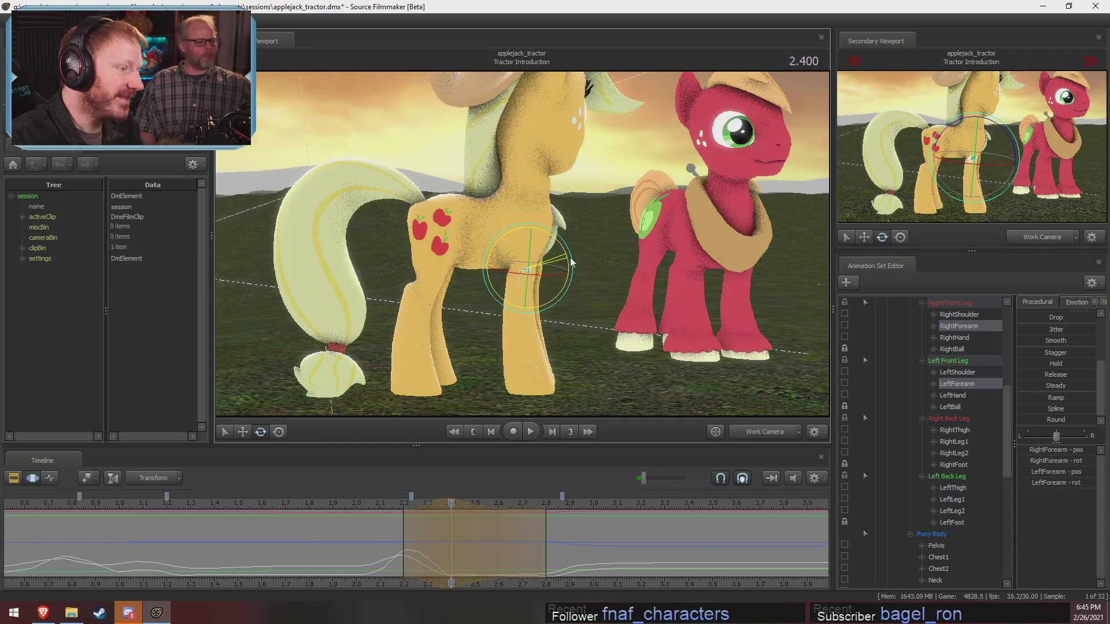
left_click_drag(572, 258, 512, 245)
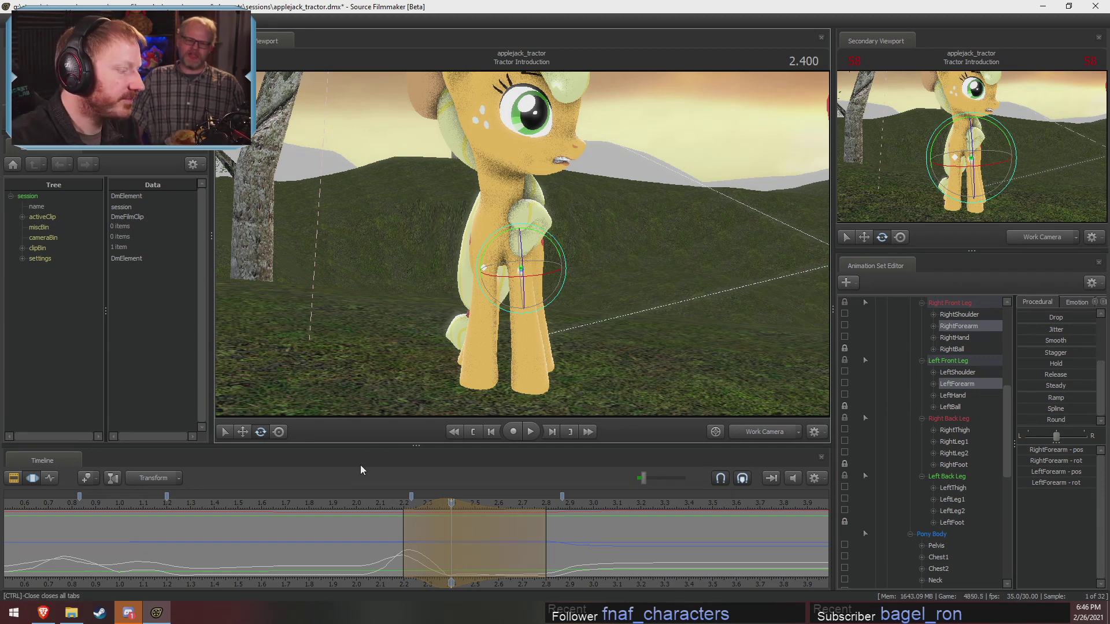
Play back the Tractor Introduction shot from about 2 s in the clip editor and check the leg motion from the front and the side.
left_click(359, 505)
key("F2")
key("space")
key("space")
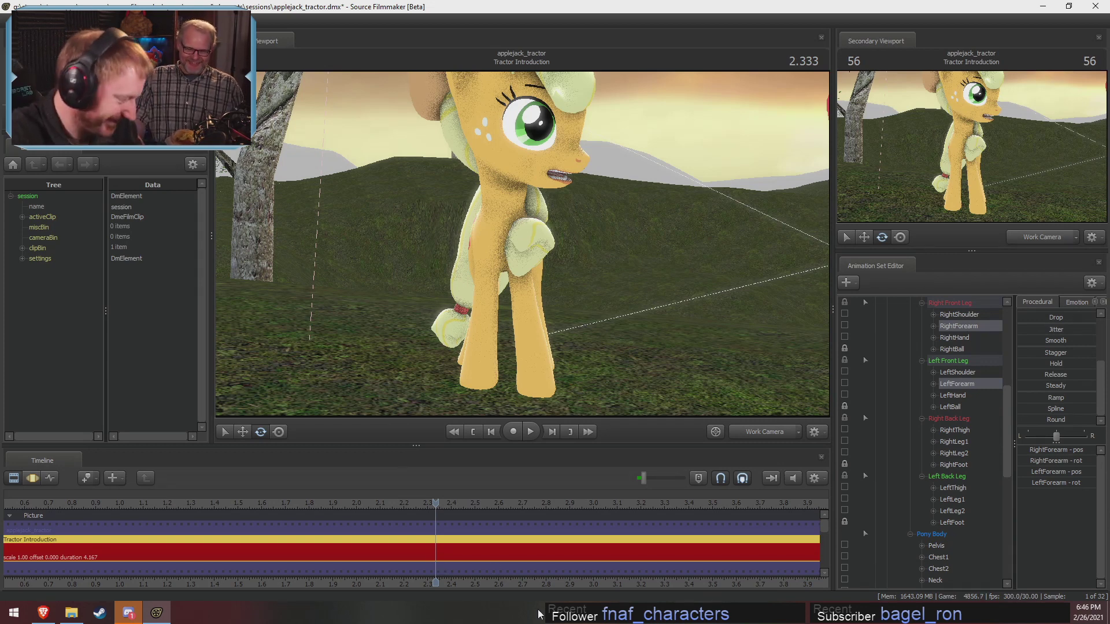
scroll(375, 504, "down", 3)
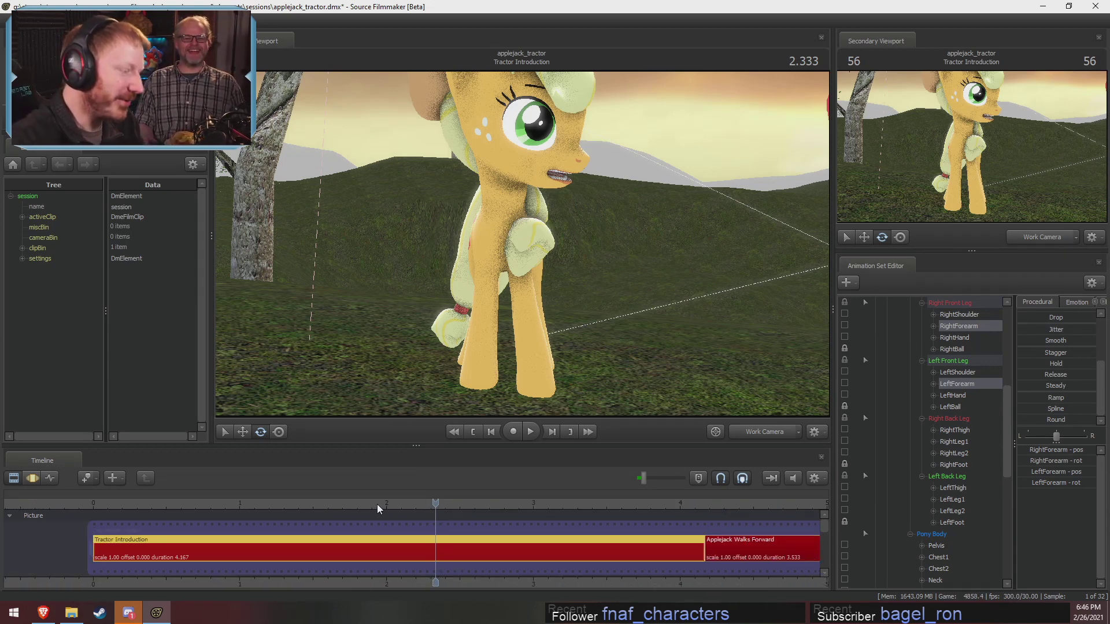
left_click_drag(392, 499, 394, 494)
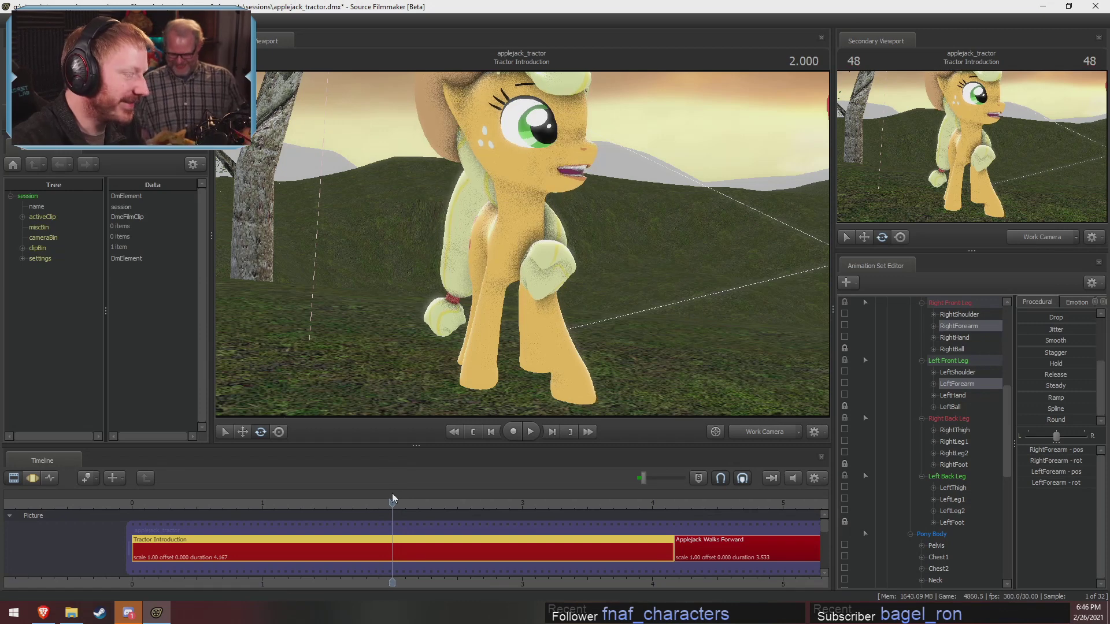
key("space")
left_click(392, 503)
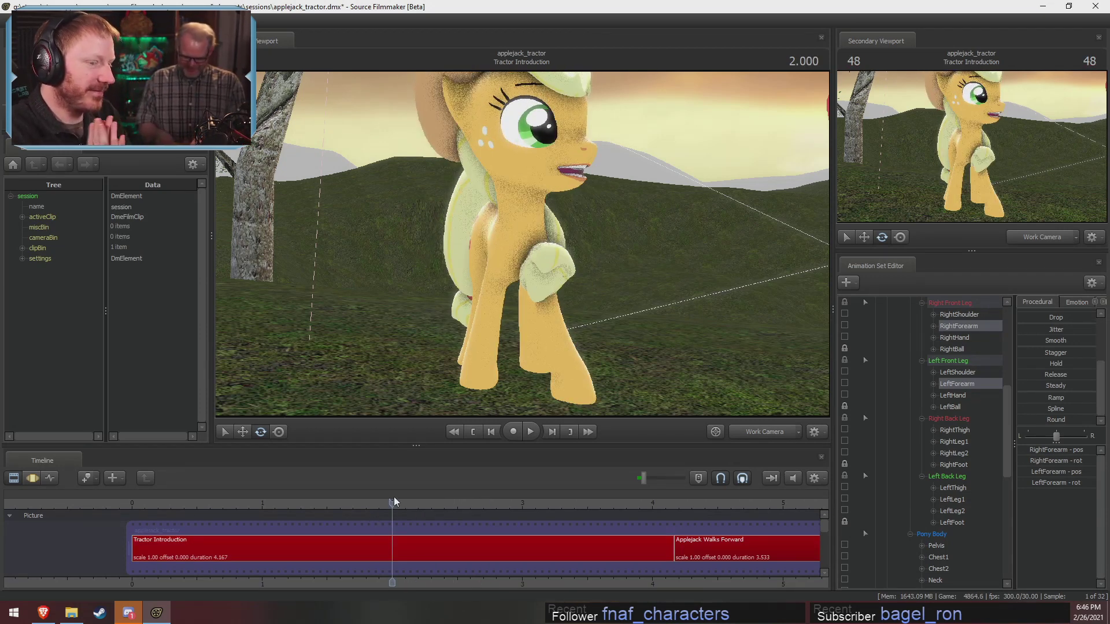
left_click_drag(693, 301, 522, 244, "alt")
key("space")
key("space")
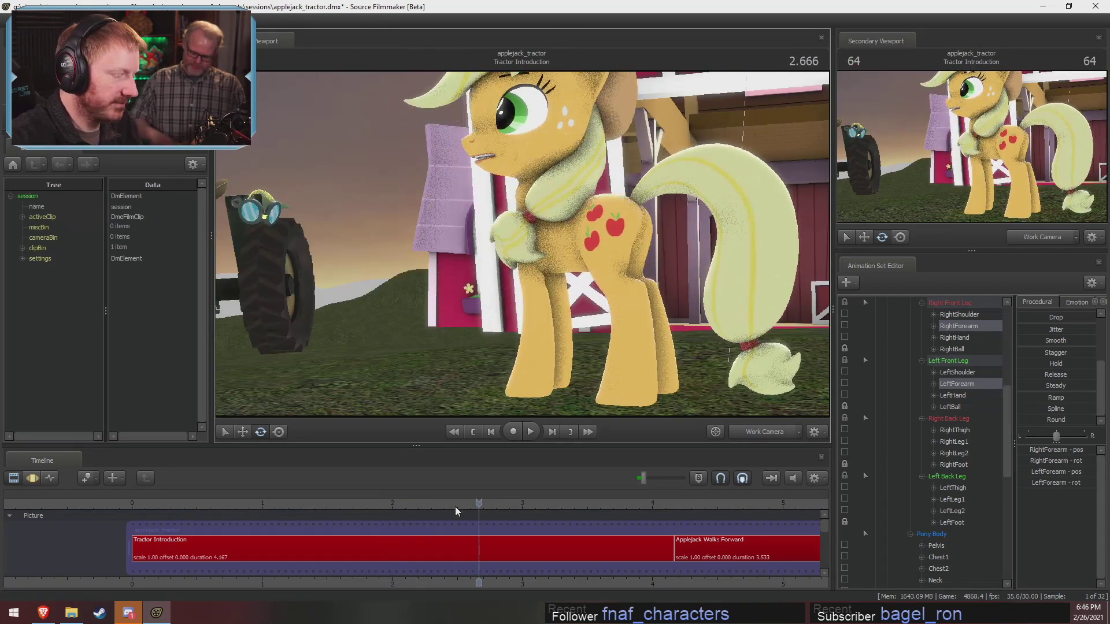
Set a motion editor time selection around 2.966 s spanning about 2.7 s to 3.2 s with falloff on both sides.
key("F3")
left_click_drag(366, 540, 519, 553)
scroll(520, 553, "up", 4)
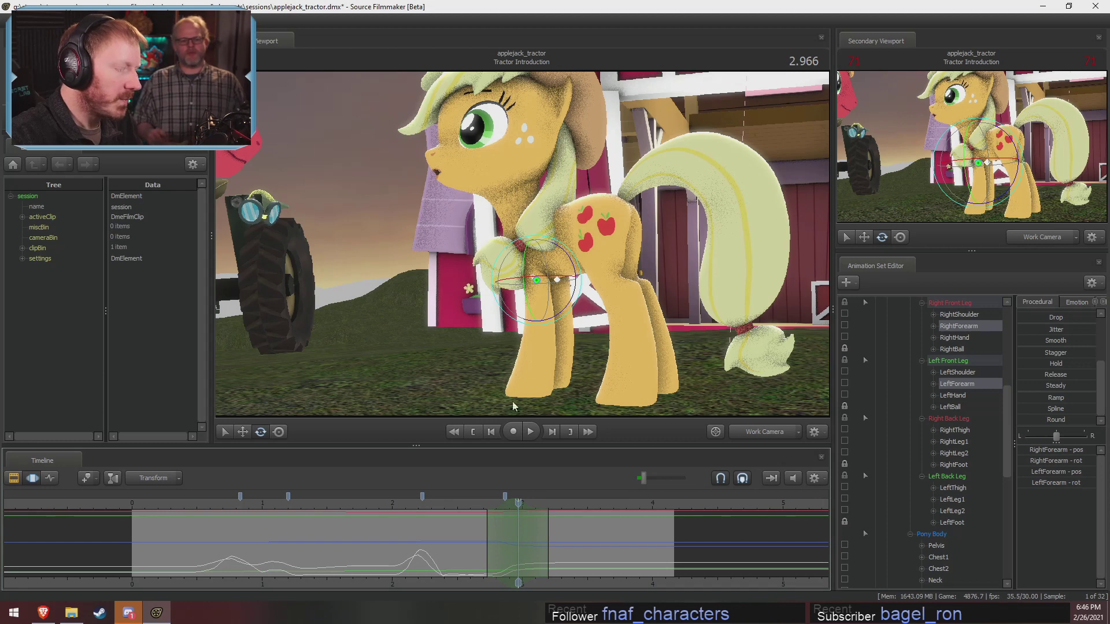
left_click_drag(518, 263, 585, 265, "alt")
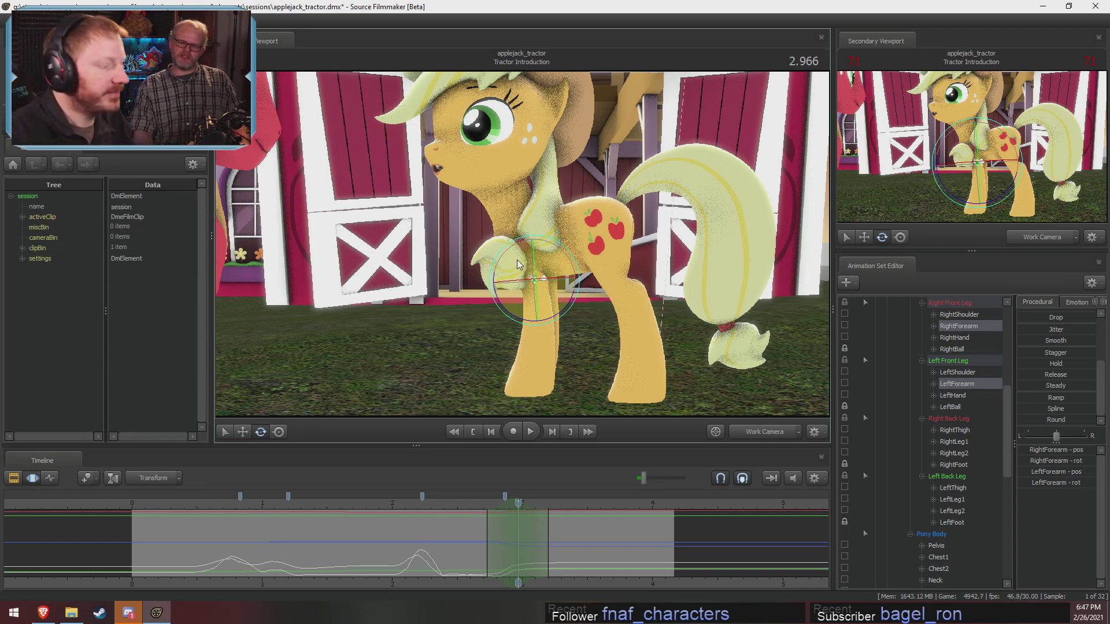
left_click_drag(484, 550, 553, 549)
left_click(519, 540, "shift")
scroll(521, 540, "up", 7)
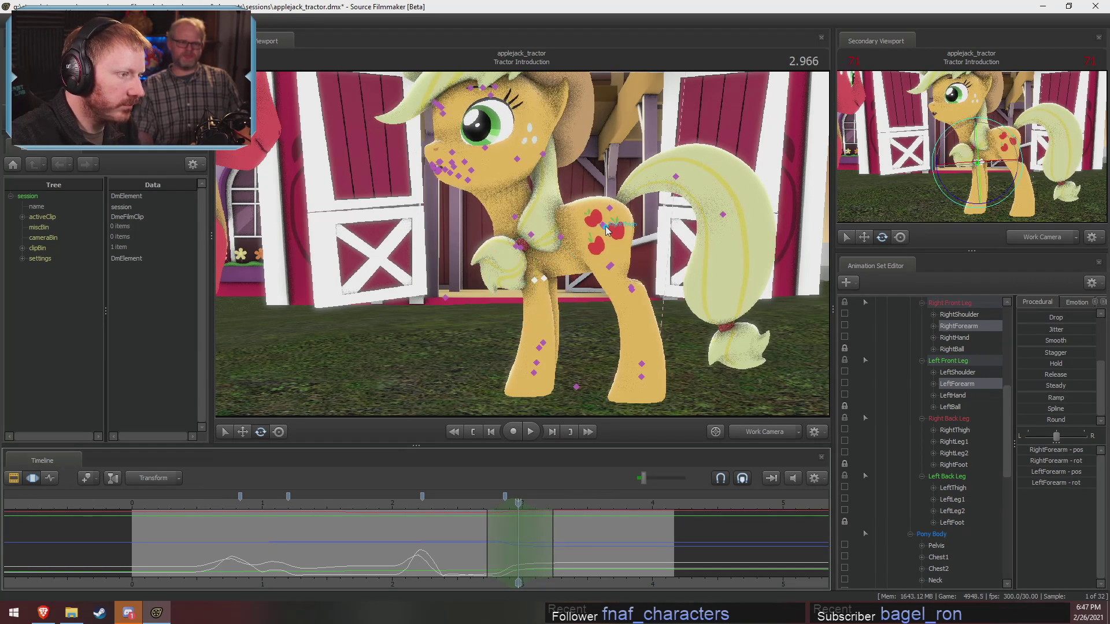
Undo the RightThigh change, select only the Pelvis control and rotate it at 2.966 s.
left_click(607, 230)
key("f")
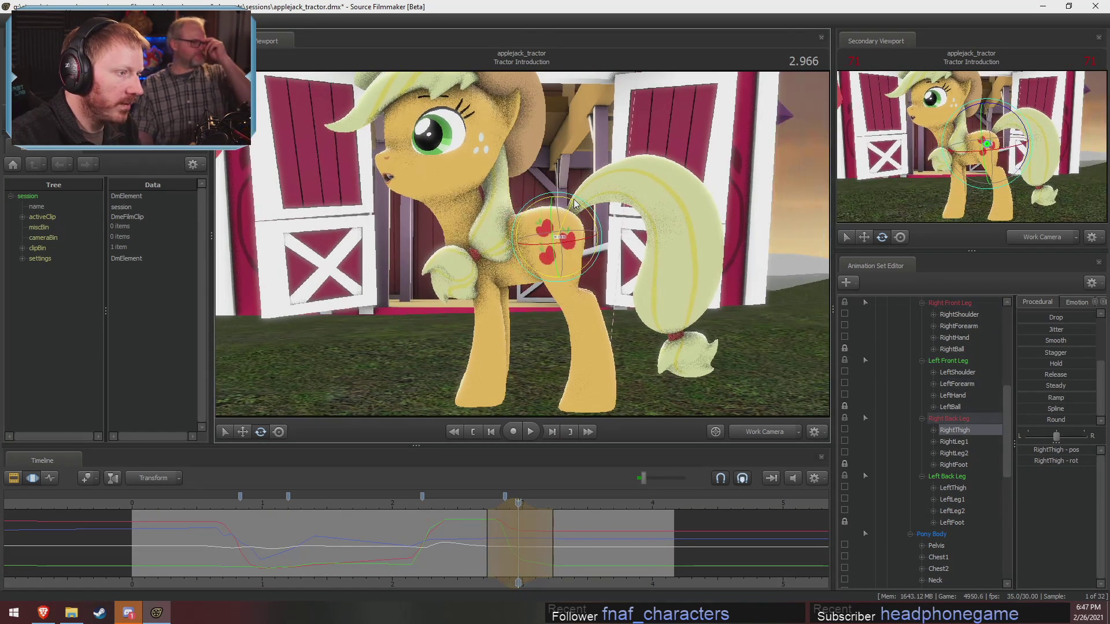
key("ctrl+z")
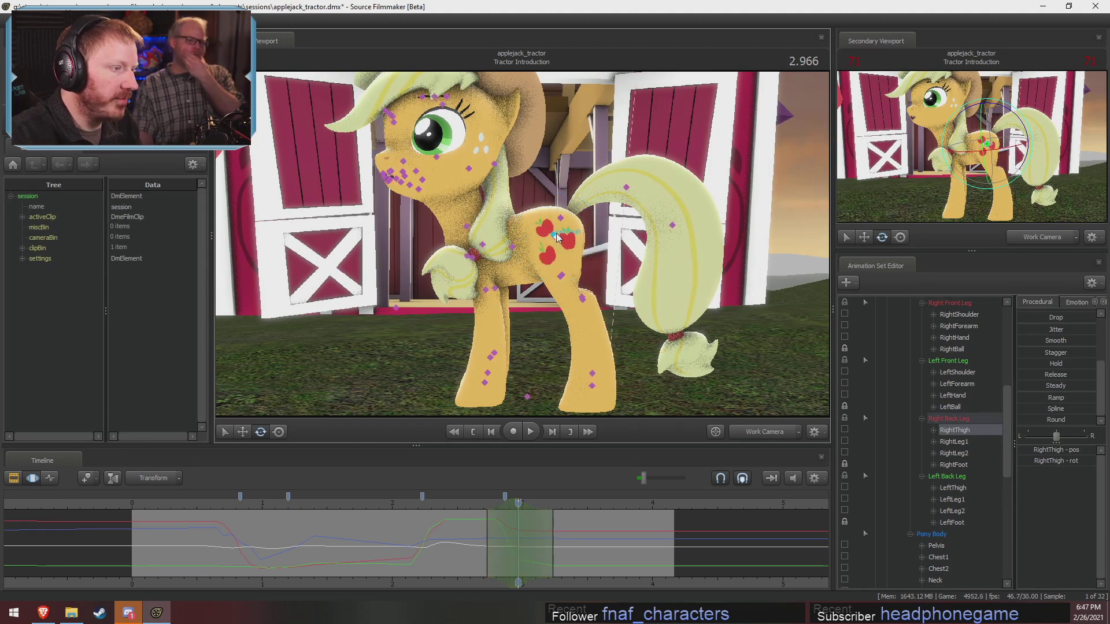
left_click(559, 242, "ctrl")
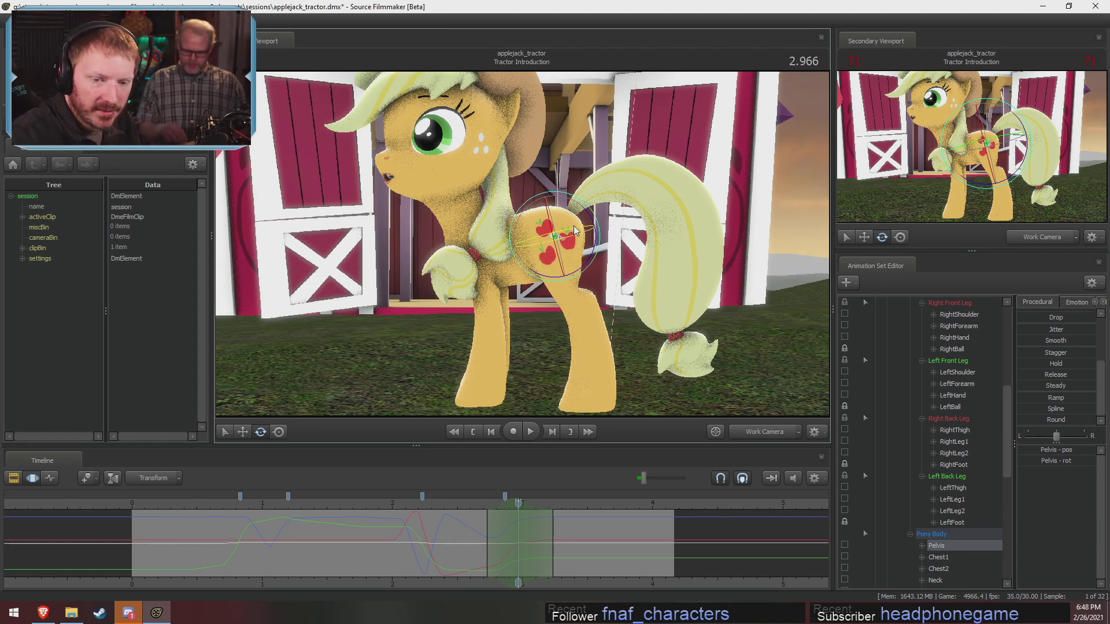
left_click_drag(573, 228, 567, 242)
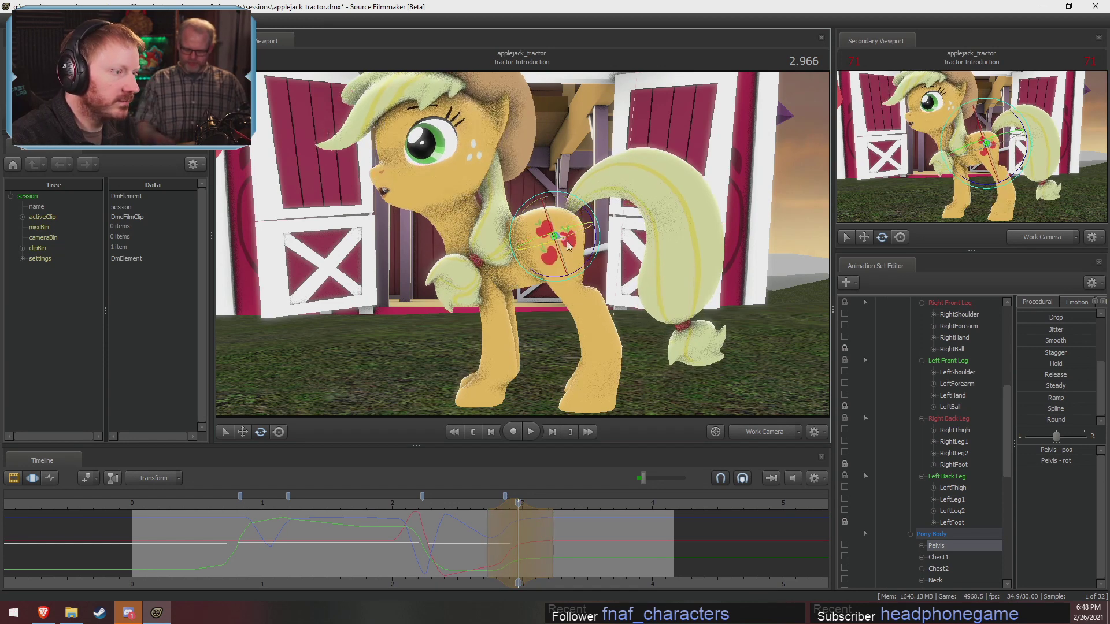
Shift the pelvis edit earlier so its time selection centers on 2.9 s and spans about 2.65 s to 3.13 s, checking it in playback.
left_click(481, 504)
key("space")
key("space")
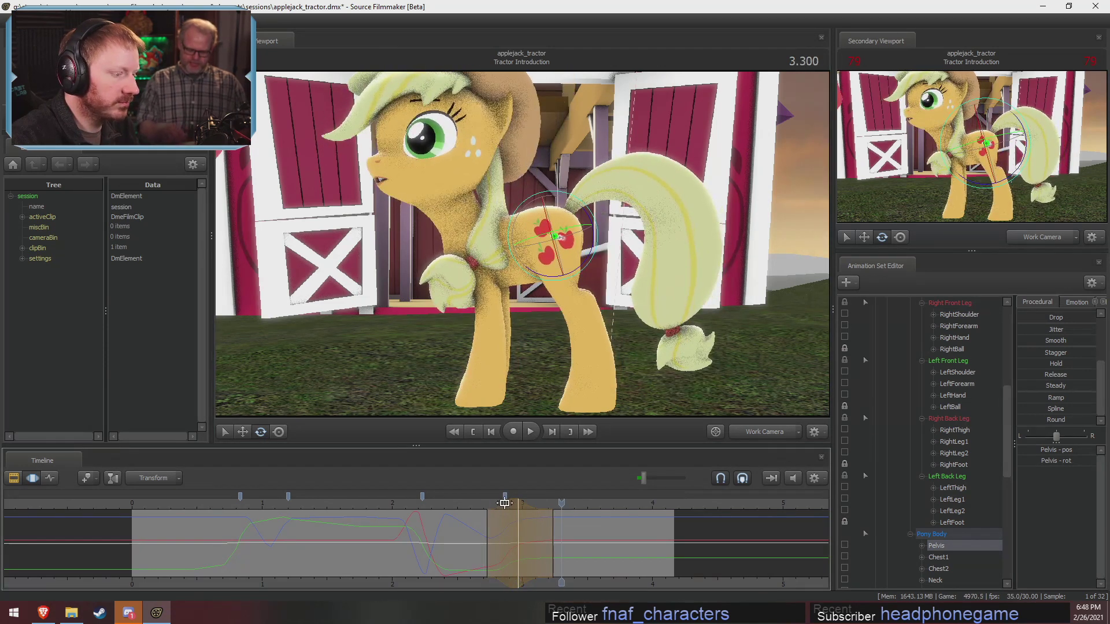
left_click_drag(501, 506, 497, 503)
left_click(460, 502)
key("space")
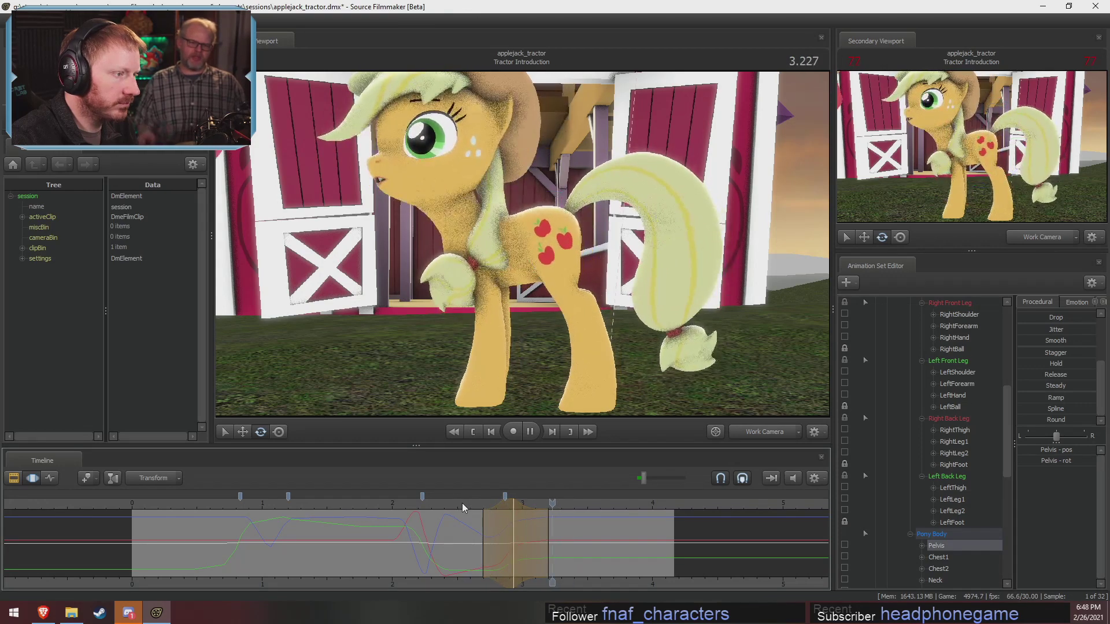
key("space")
left_click(463, 503)
key("space")
key("space")
left_click_drag(463, 504, 501, 505)
key("space")
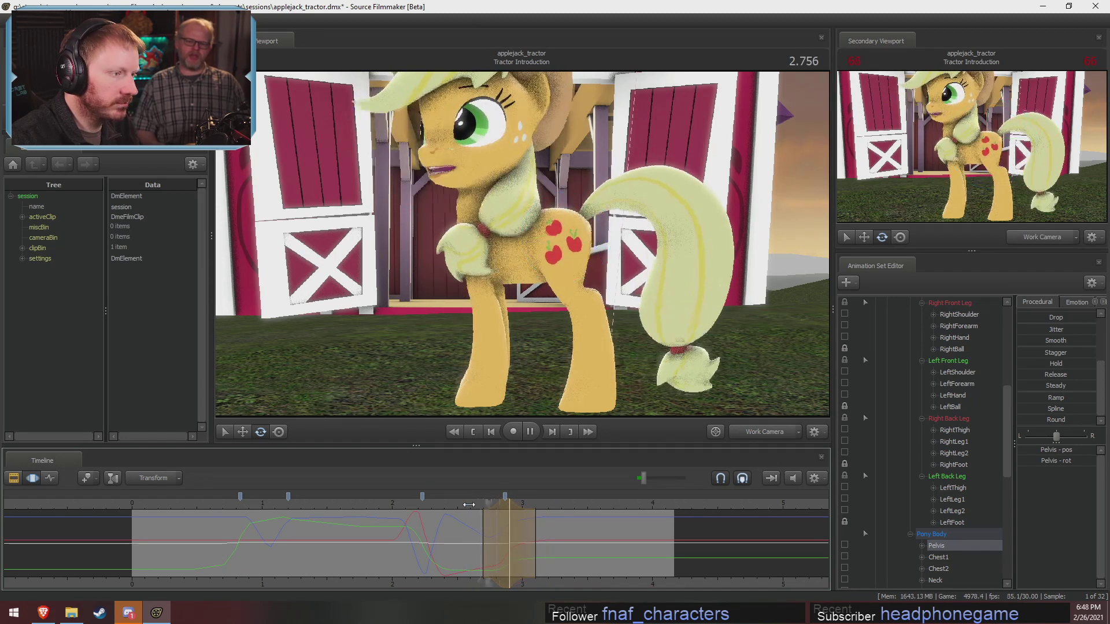
key("space")
left_click(474, 504)
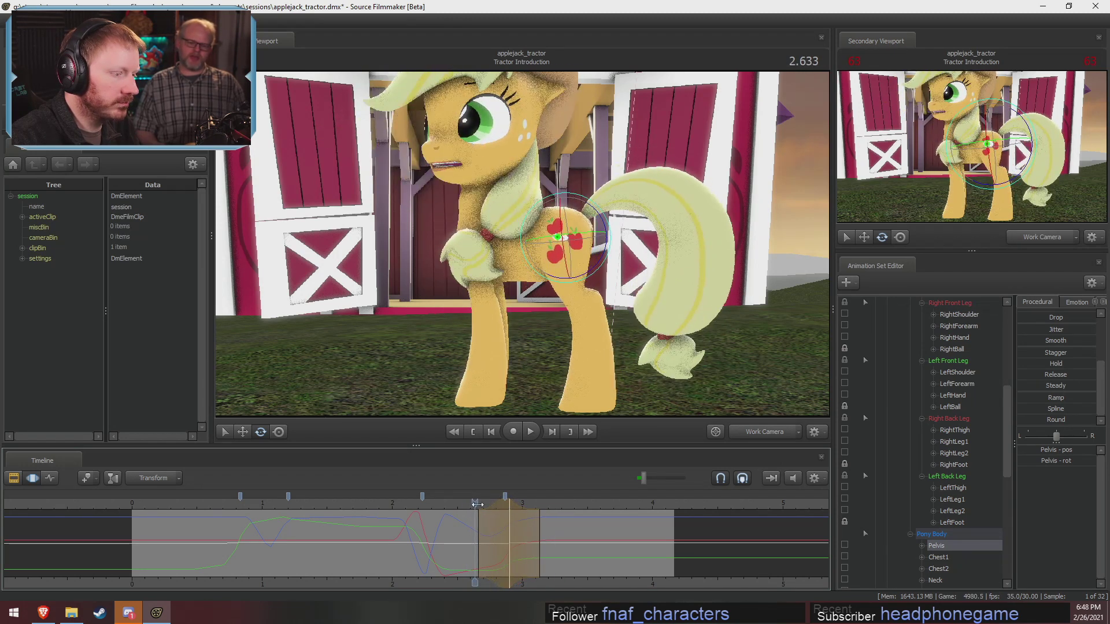
Play back the pelvis motion from about 2.4 s and check it through both the Work Camera and the Main Camera.
left_click(466, 505)
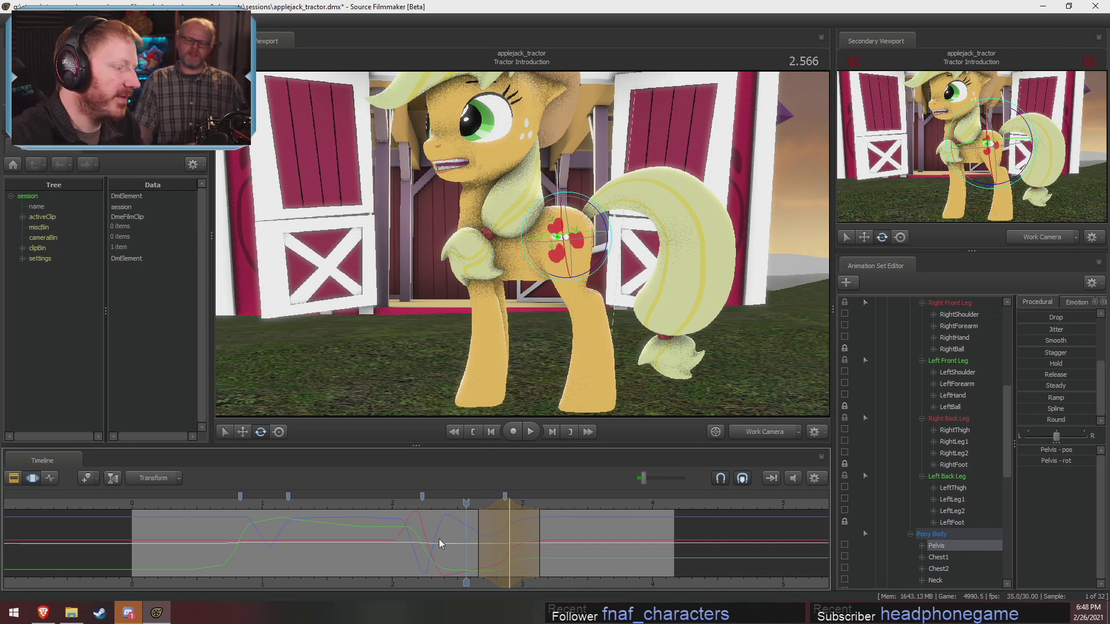
left_click(443, 504)
key("space")
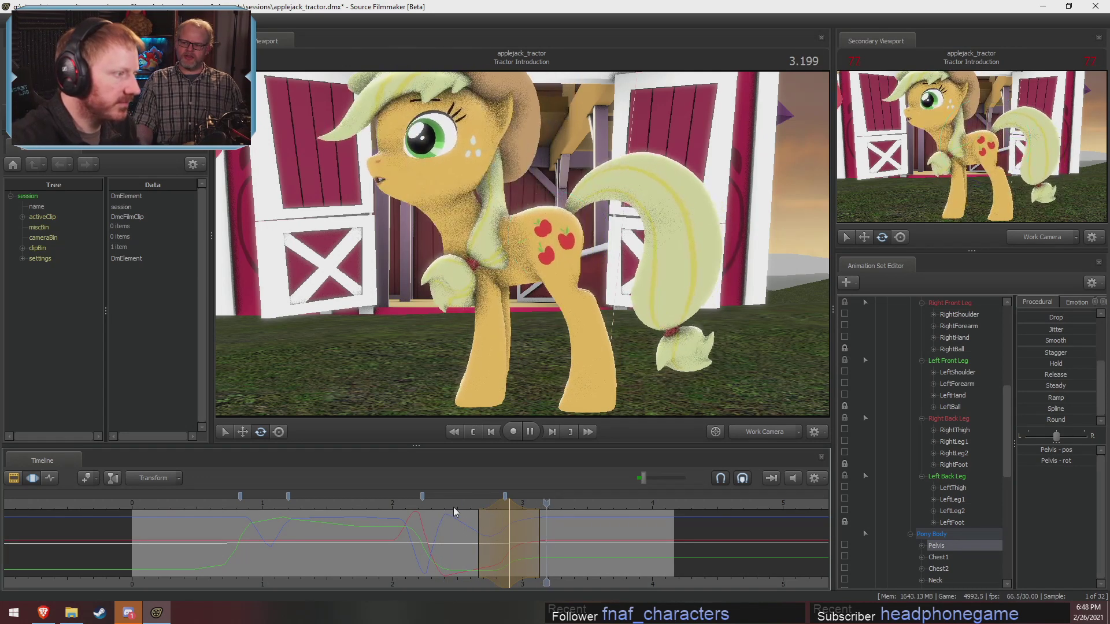
key("space")
left_click(457, 504)
key("space")
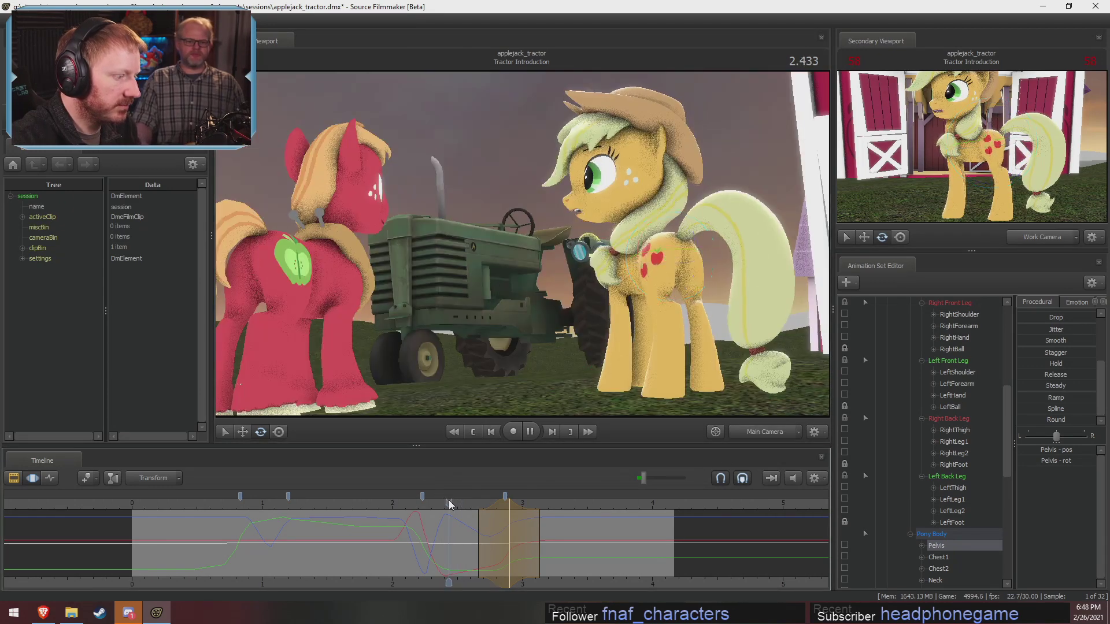
key("space")
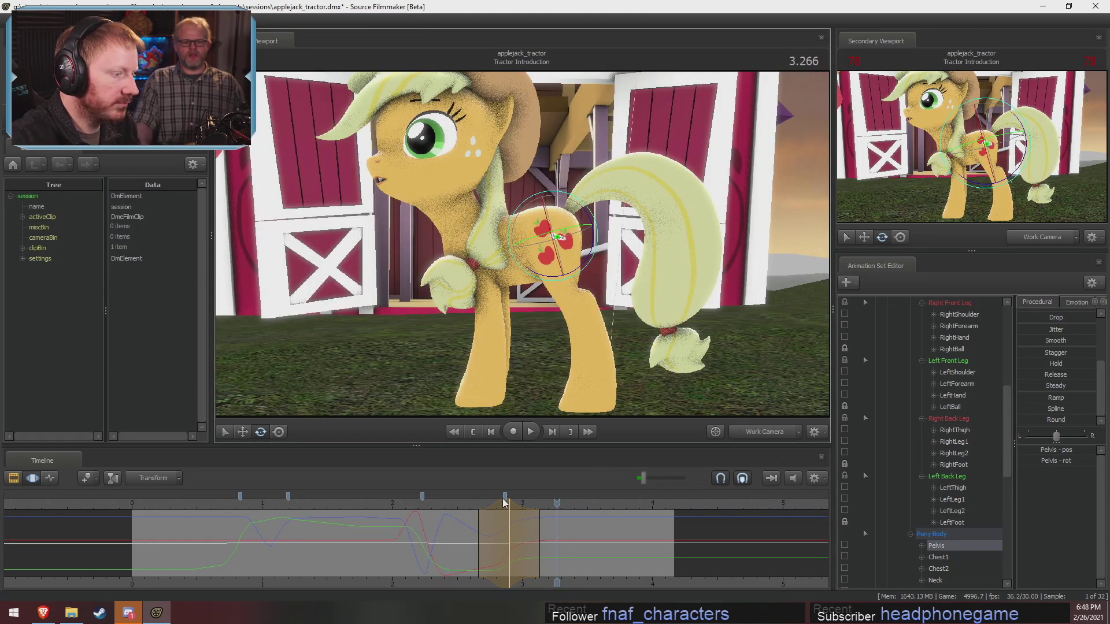
Rotate the Pelvis control again at 2.9 s and move it slightly forward toward the front legs.
left_click_drag(557, 523, 487, 523)
key("space")
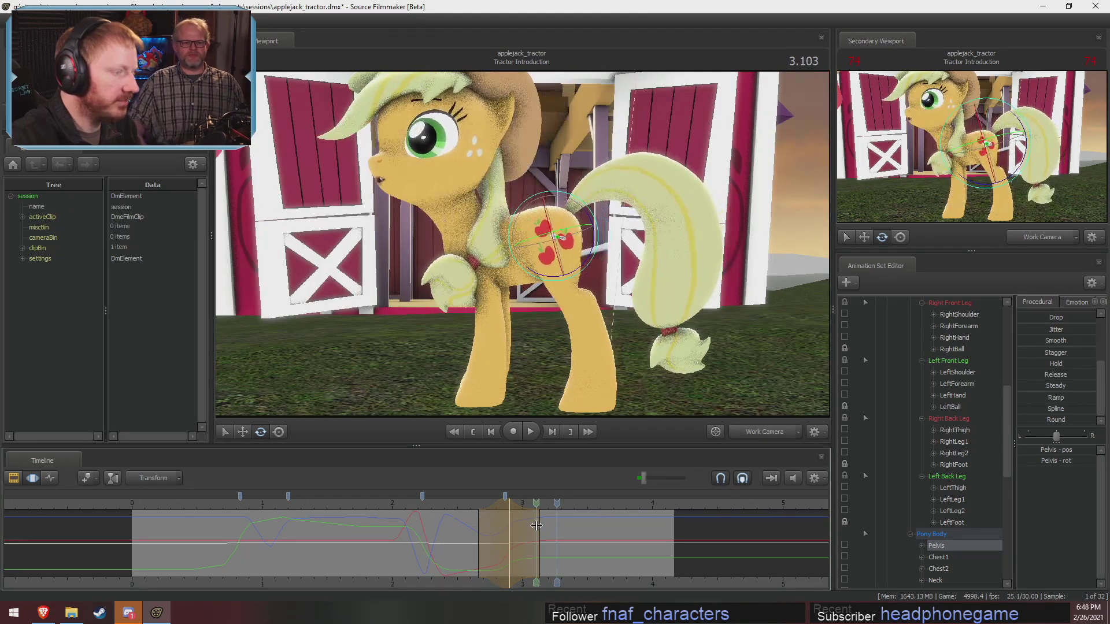
left_click(509, 518)
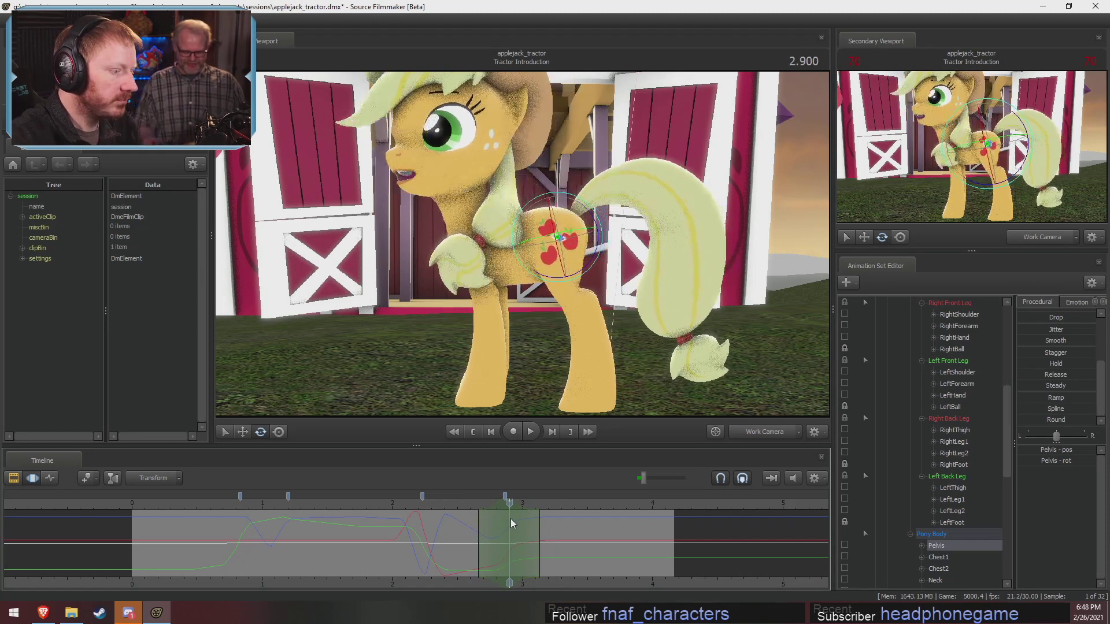
left_click_drag(586, 268, 590, 246)
key("w")
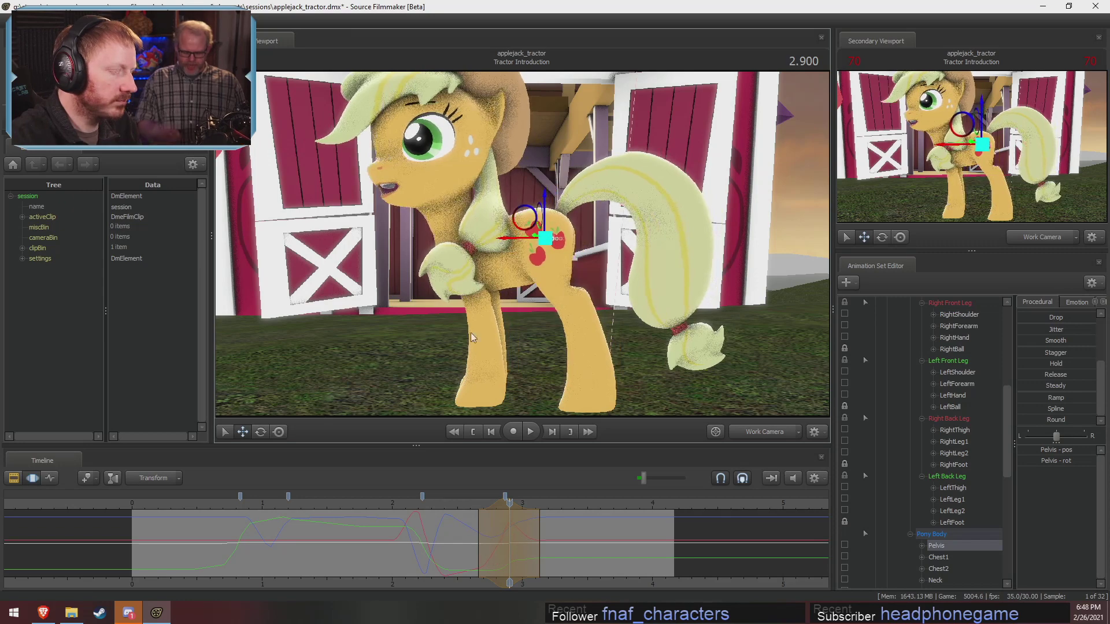
Widen the pelvis time selection to about 2.63 s to 3.23 s and center it near 2.93 s, reviewing the motion in playback.
key("space")
key("space")
left_click(470, 506)
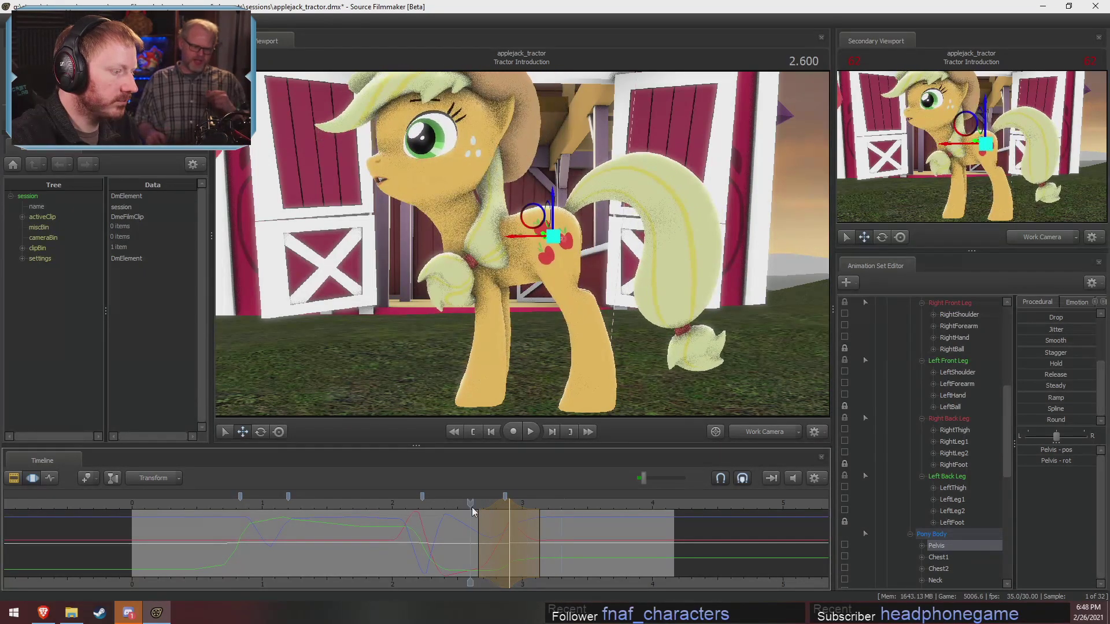
left_click_drag(473, 508, 493, 508)
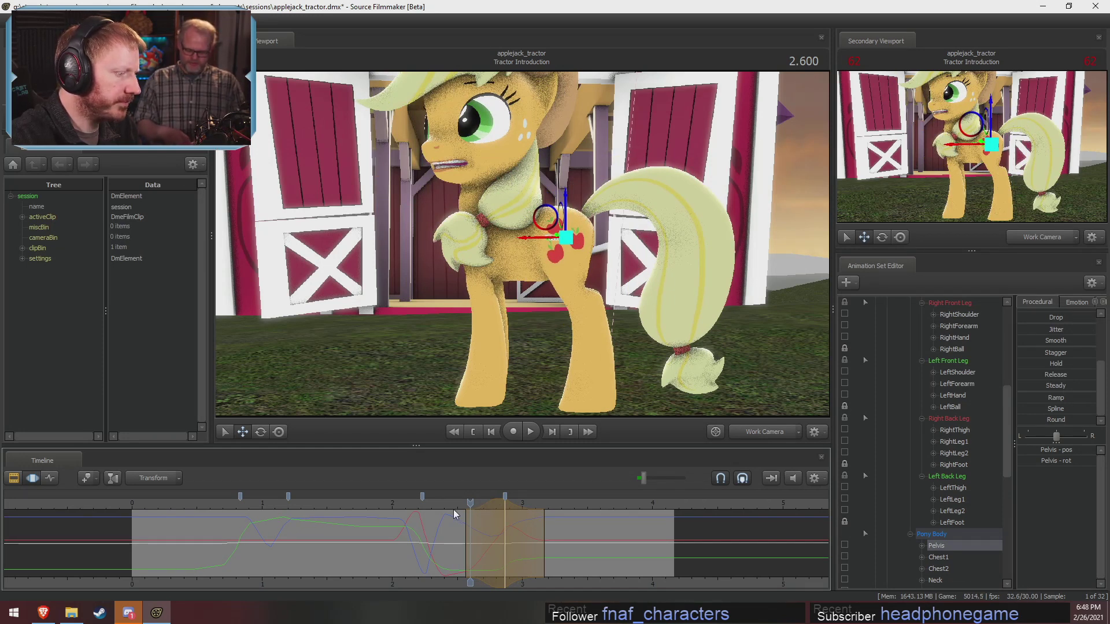
key("space")
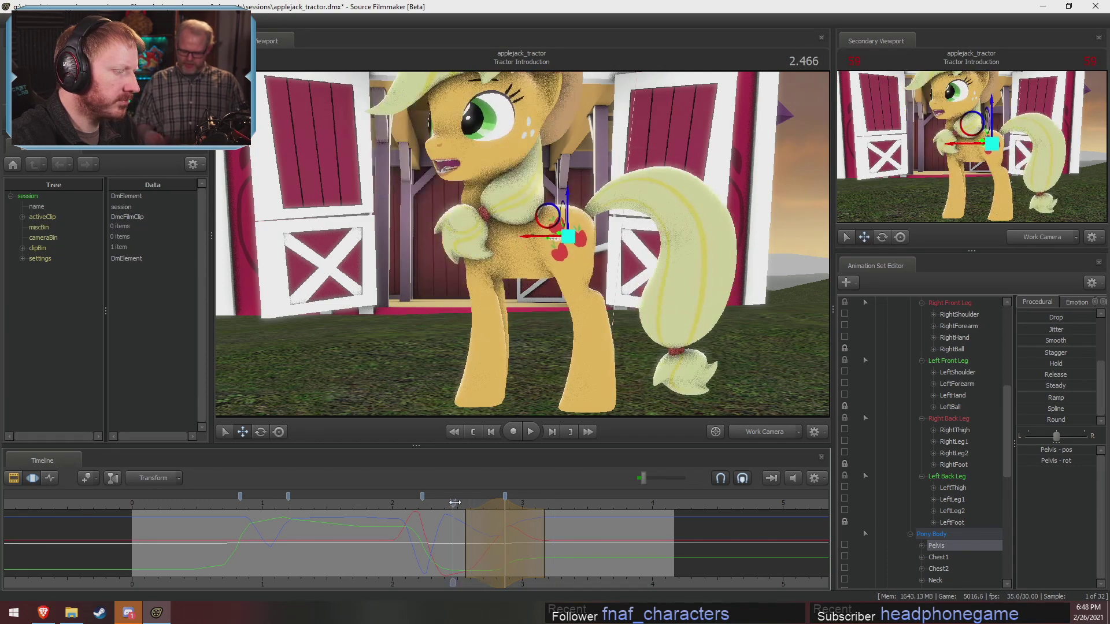
key("space")
left_click_drag(485, 503, 468, 504)
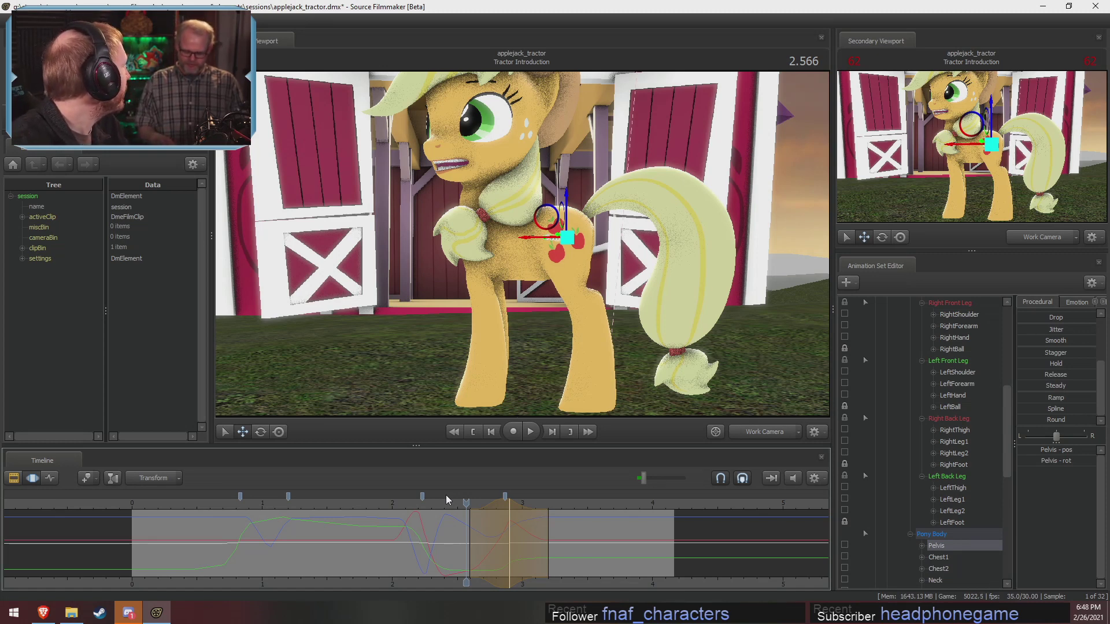
left_click(453, 504)
key("space")
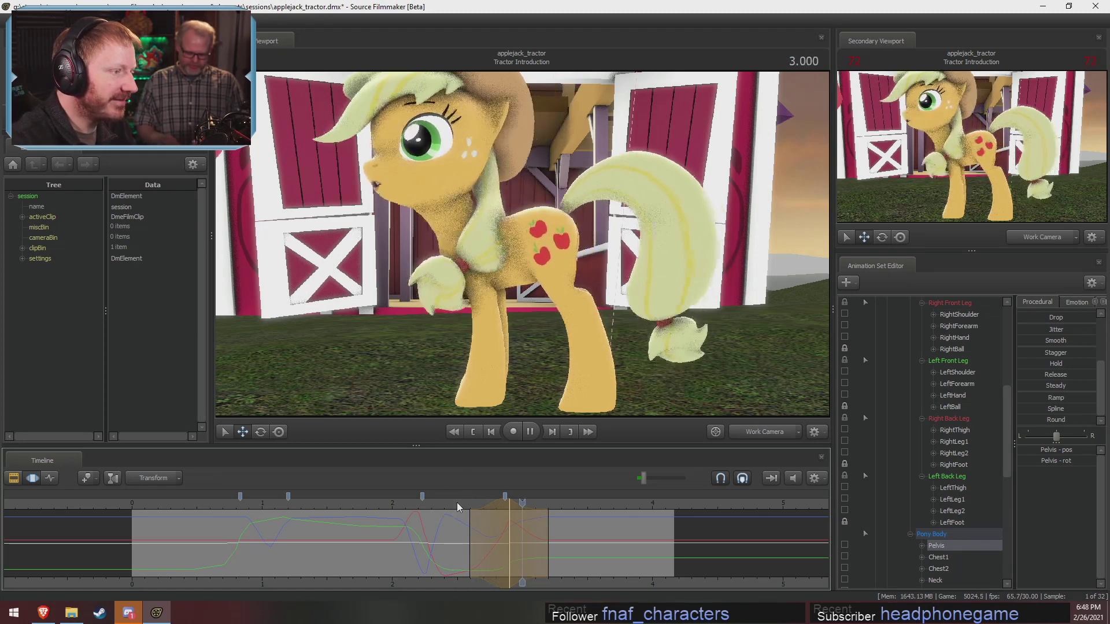
key("space")
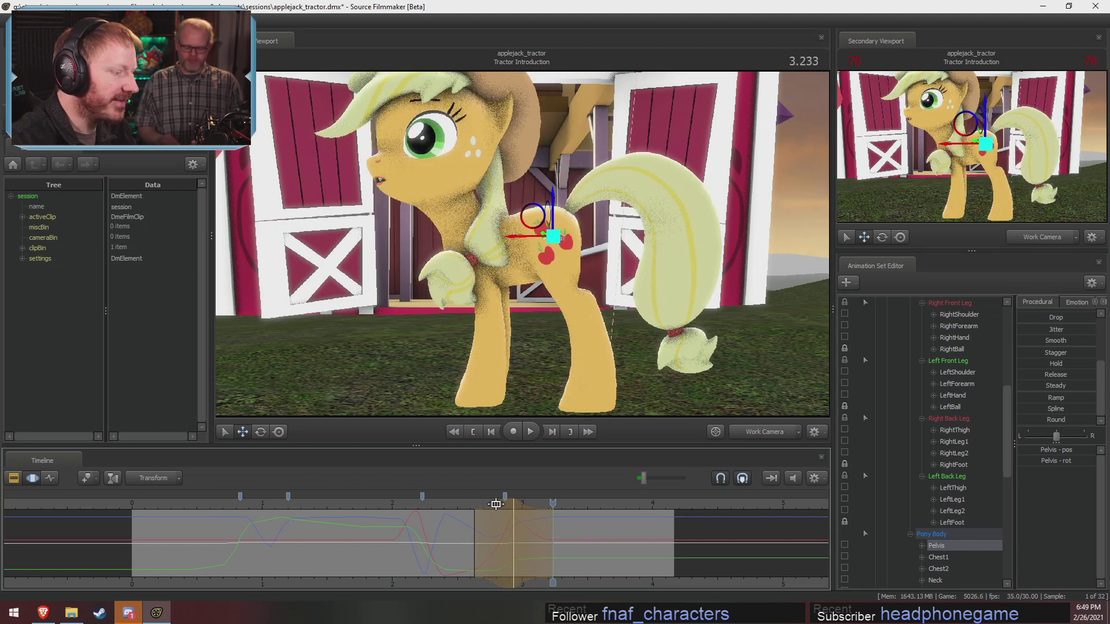
Shift the pelvis time selection earlier so it spans about 2.57 s to 3.17 s and centers near 2.87 s.
left_click(471, 509)
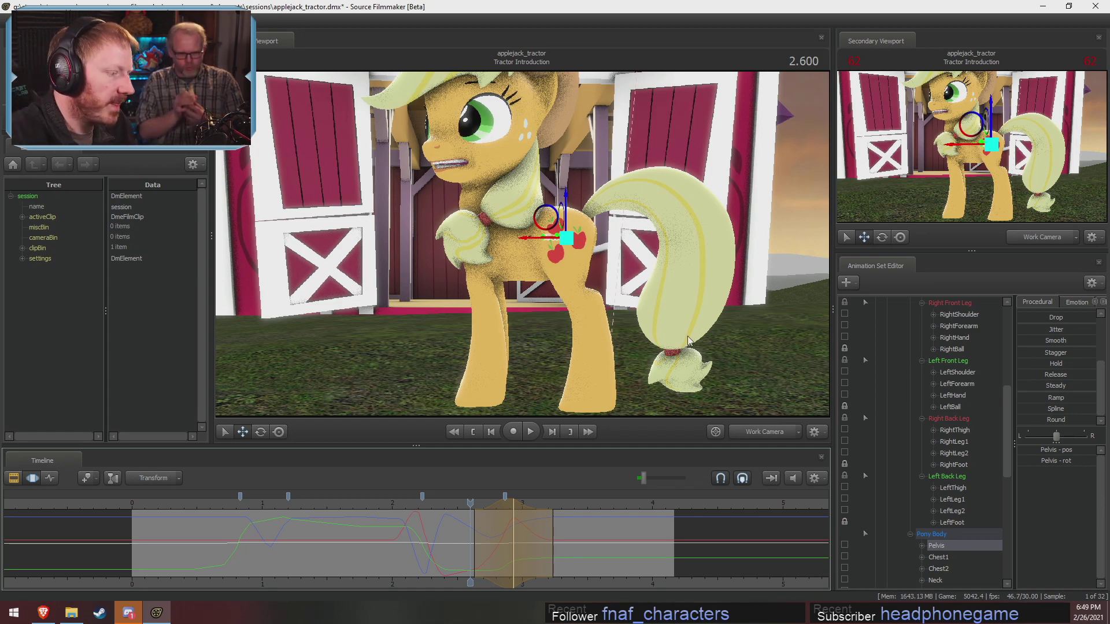
left_click_drag(469, 503, 435, 502)
key("space")
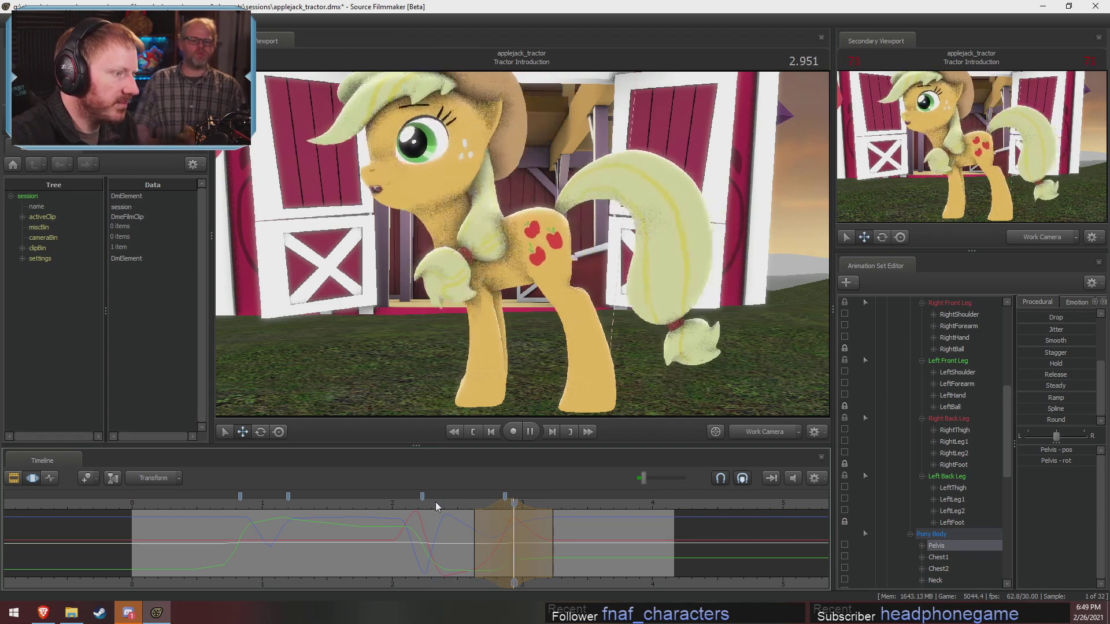
key("space")
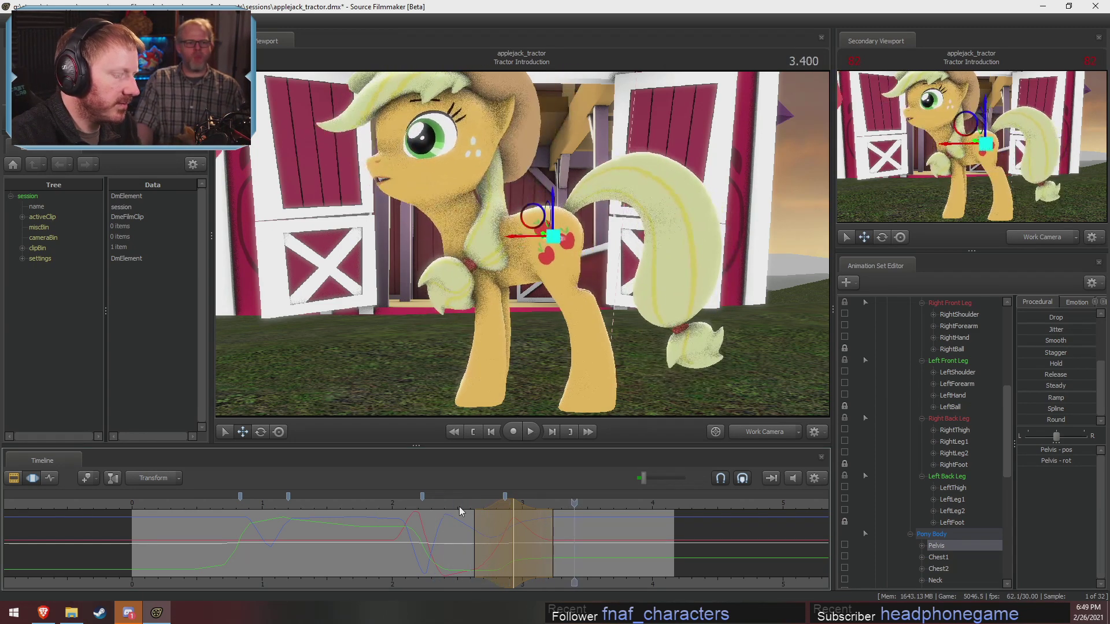
left_click(473, 506)
mouse_move(482, 518)
left_mouse_down()
mouse_move(515, 528)
mouse_move(466, 519)
mouse_move(525, 540)
mouse_move(523, 519)
mouse_move(496, 510)
left_mouse_up()
key("ctrl+z")
key("ctrl+z")
Play back the pelvis motion from about 2.1 s through the Work Camera and the Main Camera.
left_click(409, 507)
key("space")
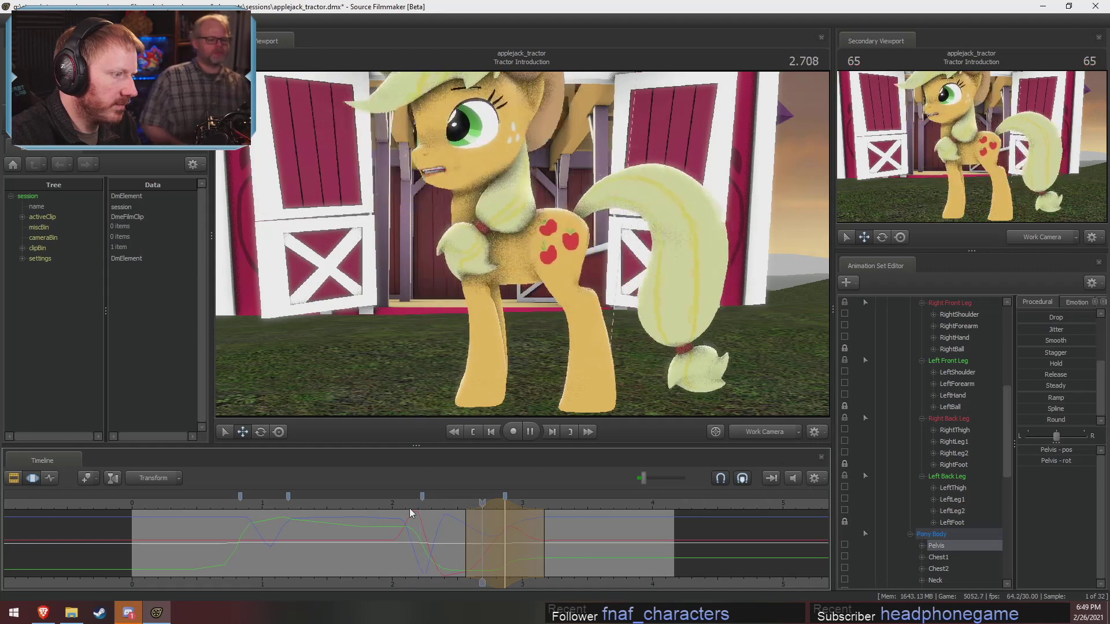
key("space")
left_click(761, 435)
key("space")
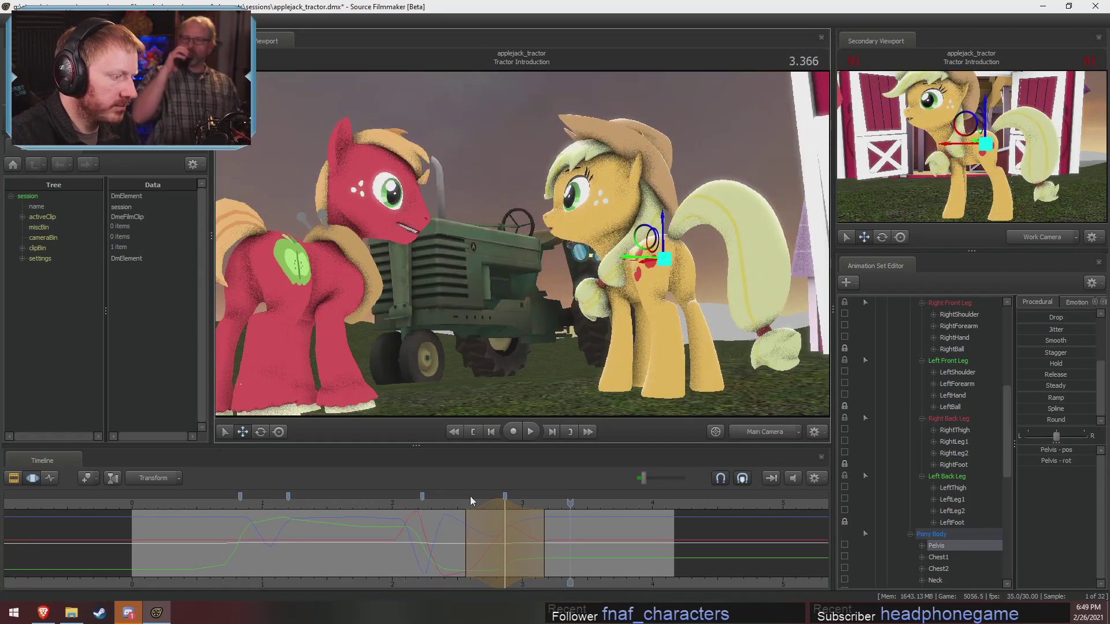
left_click(730, 431)
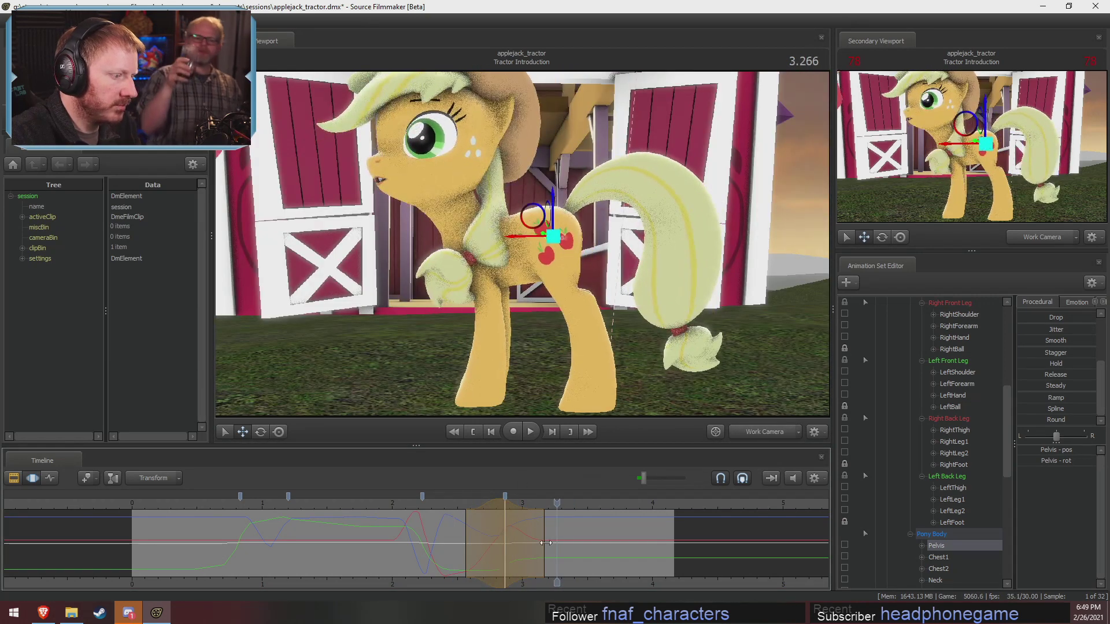
Tighten the pelvis time selection to about 2.57 s to 3.13 s and center it near 2.8 s.
left_click_drag(545, 543, 550, 542)
left_click(445, 503)
key("space")
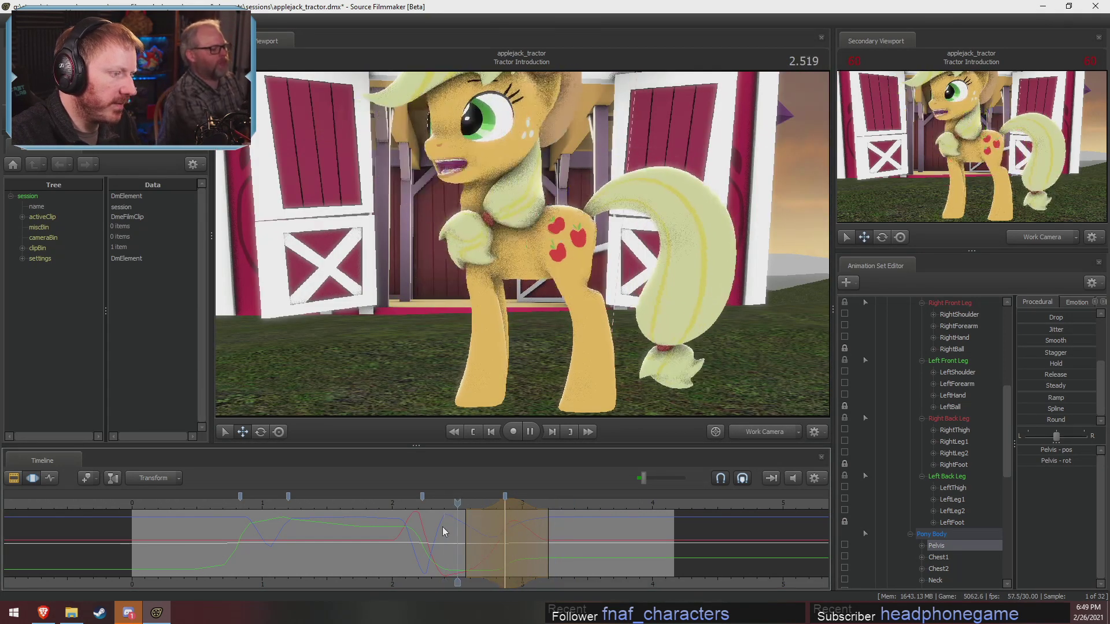
key("space")
left_click_drag(504, 503, 500, 503)
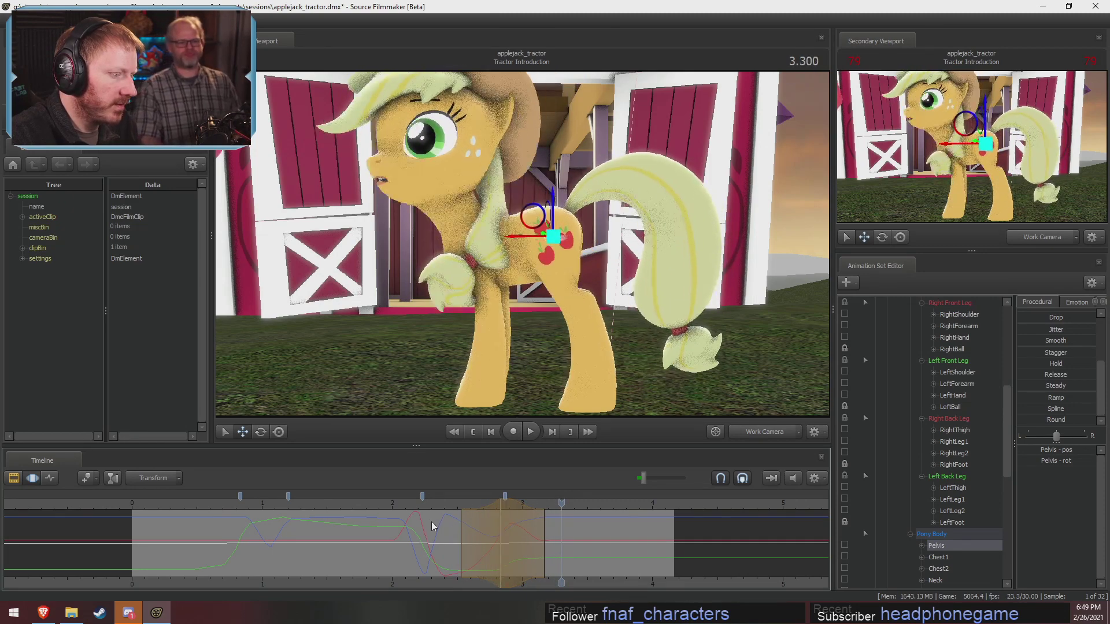
key("shift")
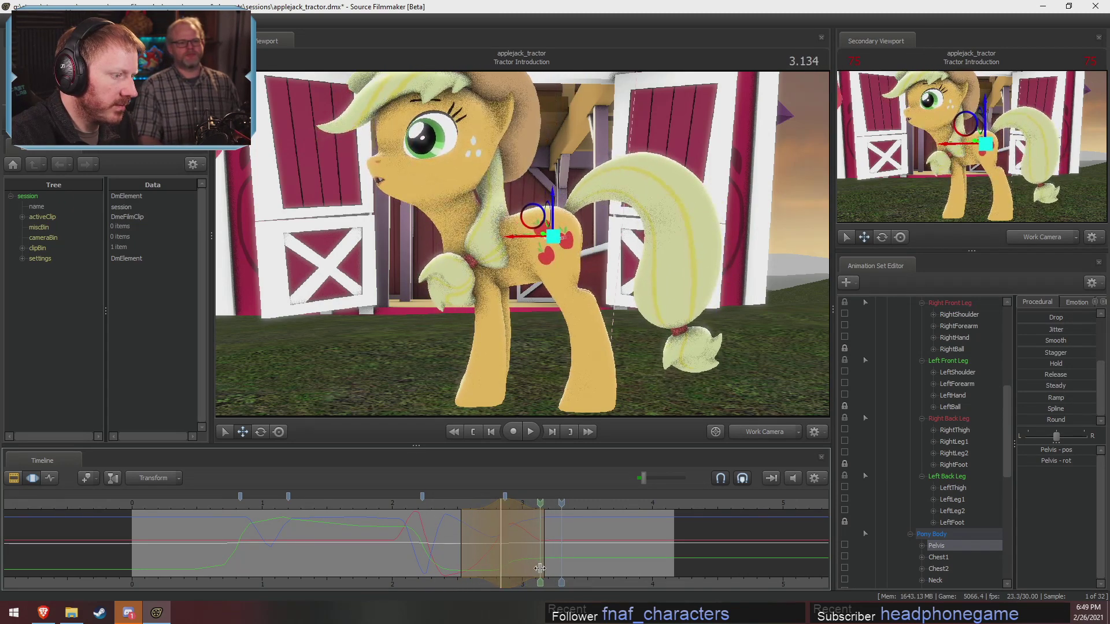
left_click_drag(491, 501, 466, 526)
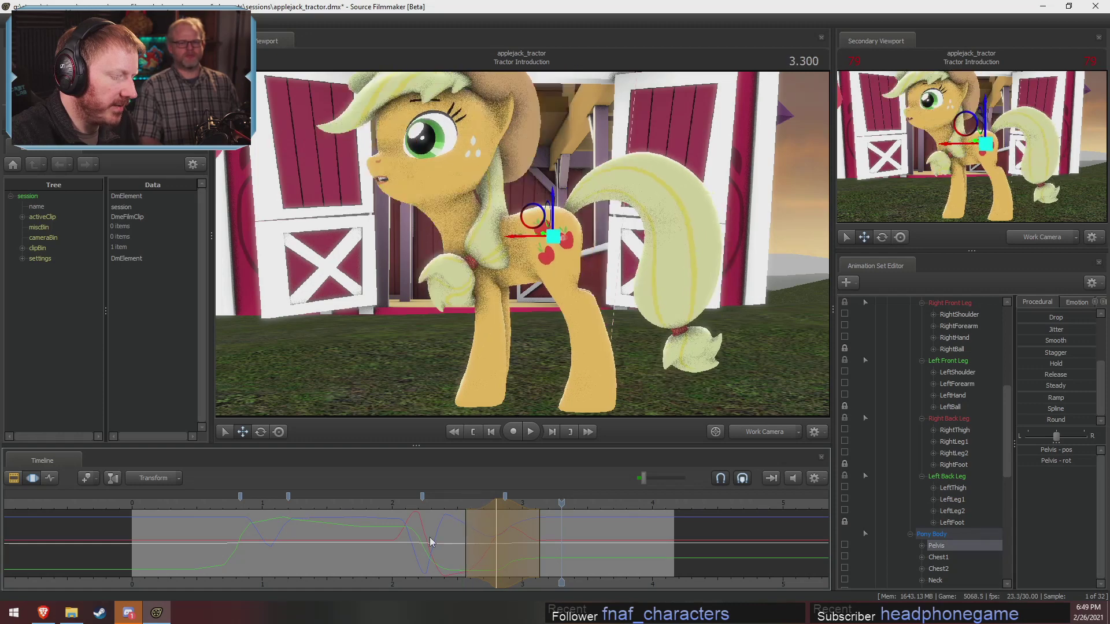
Review the motion through both cameras, center the pelvis time selection on about 2.83 s, and set the Work Camera view to 2.833 s.
key("shift")
key("space")
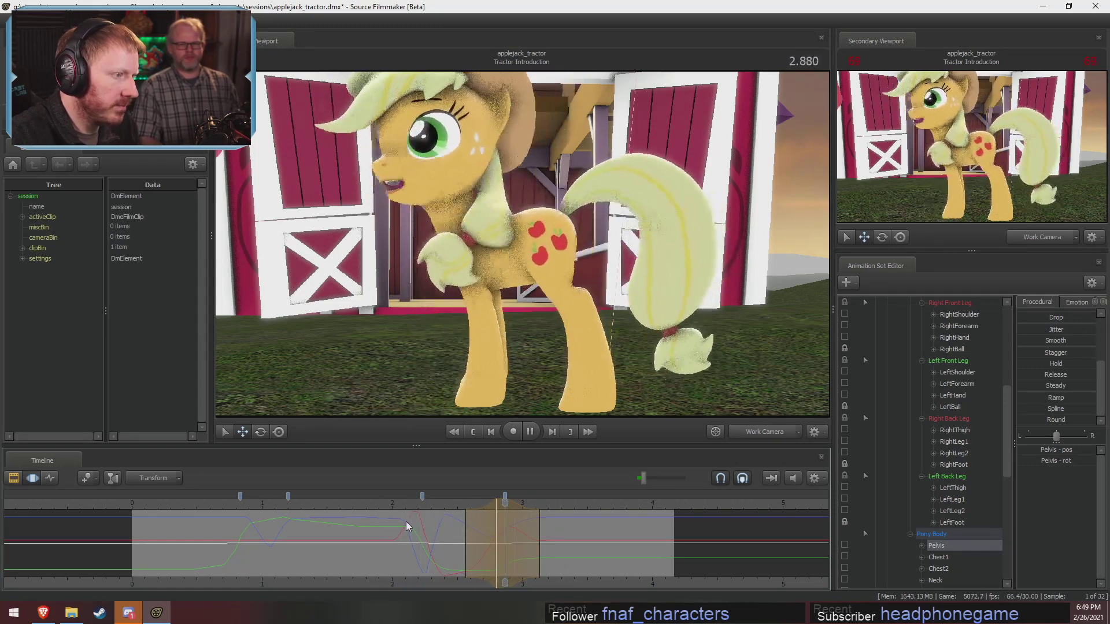
key("space")
left_click(764, 432)
key("space")
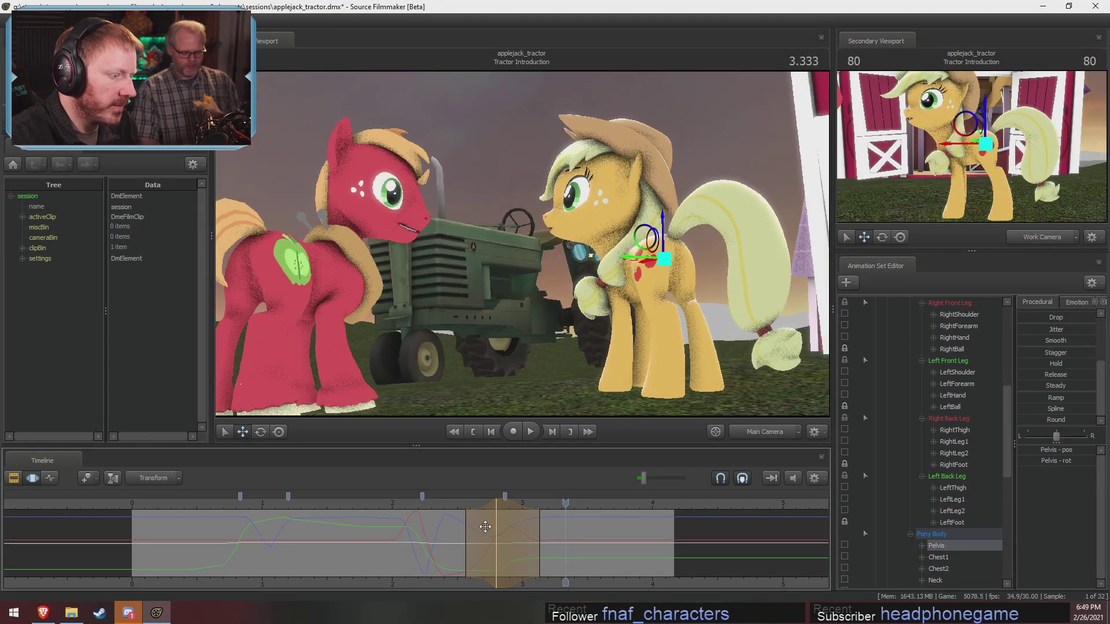
left_click(500, 545)
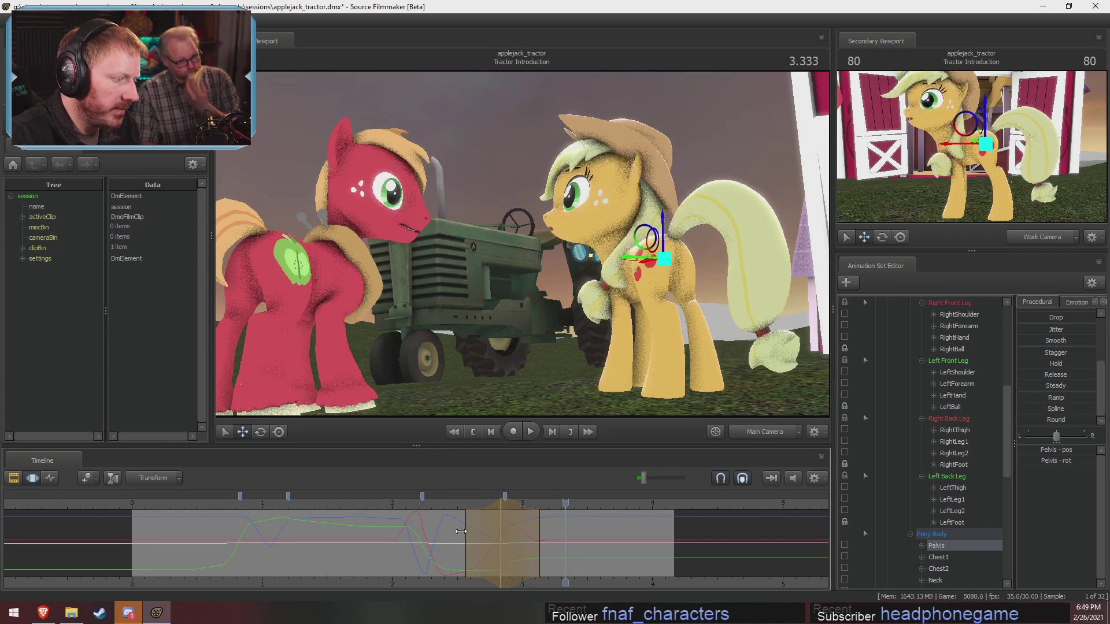
left_click(764, 432)
key("shift")
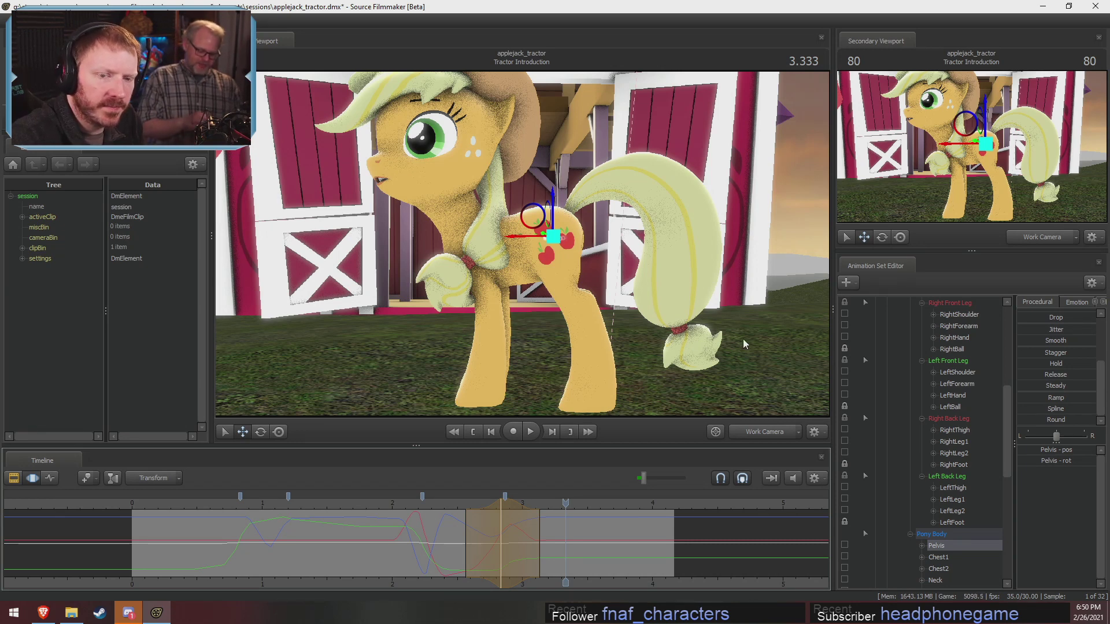
left_click_drag(465, 504, 501, 504)
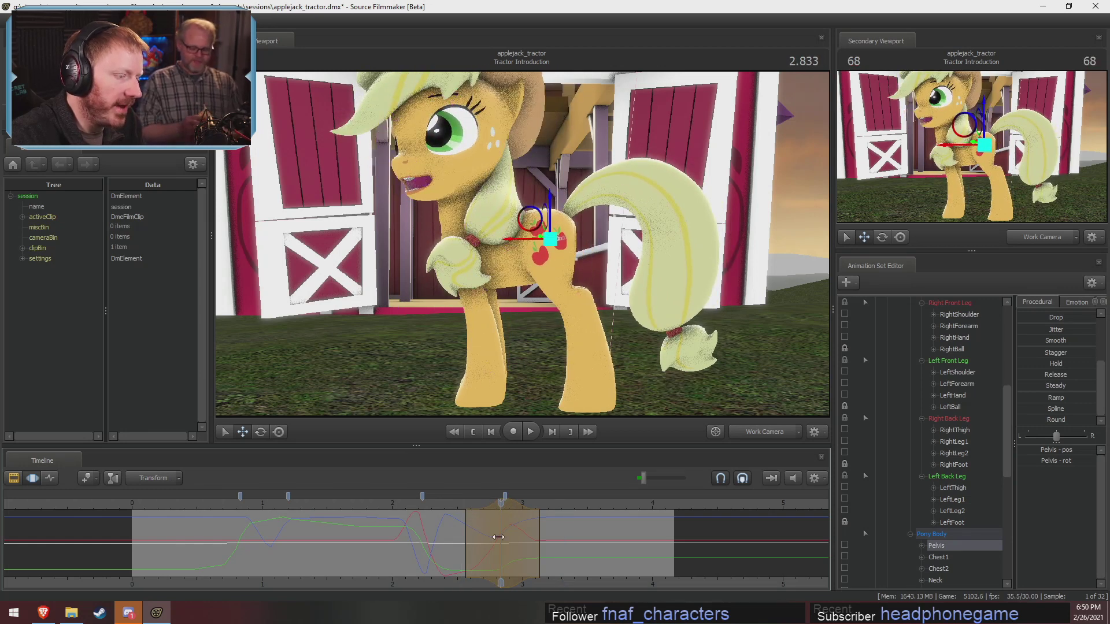
key("shift")
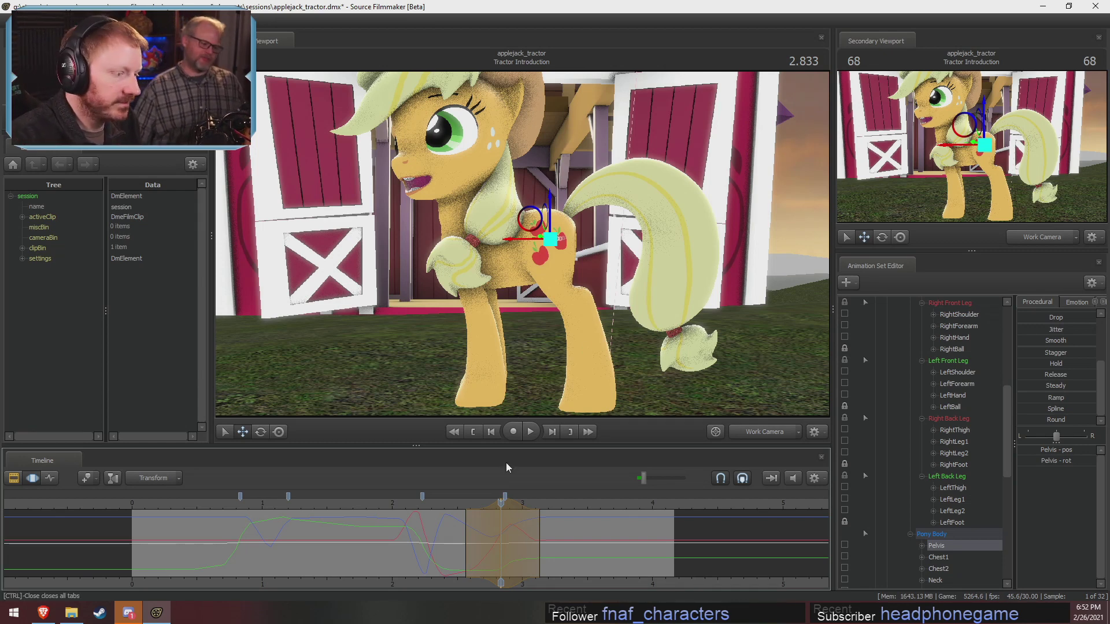
Play back and scrub the pelvis motion between about 2.6 s and 3.13 s, examining the legs up close.
key("space")
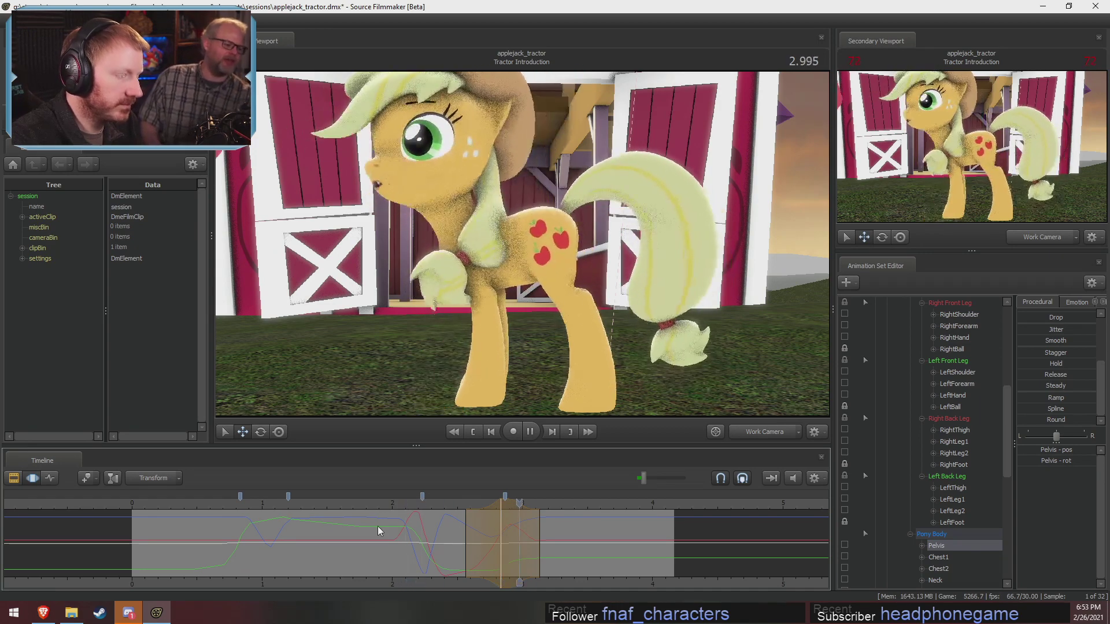
key("space")
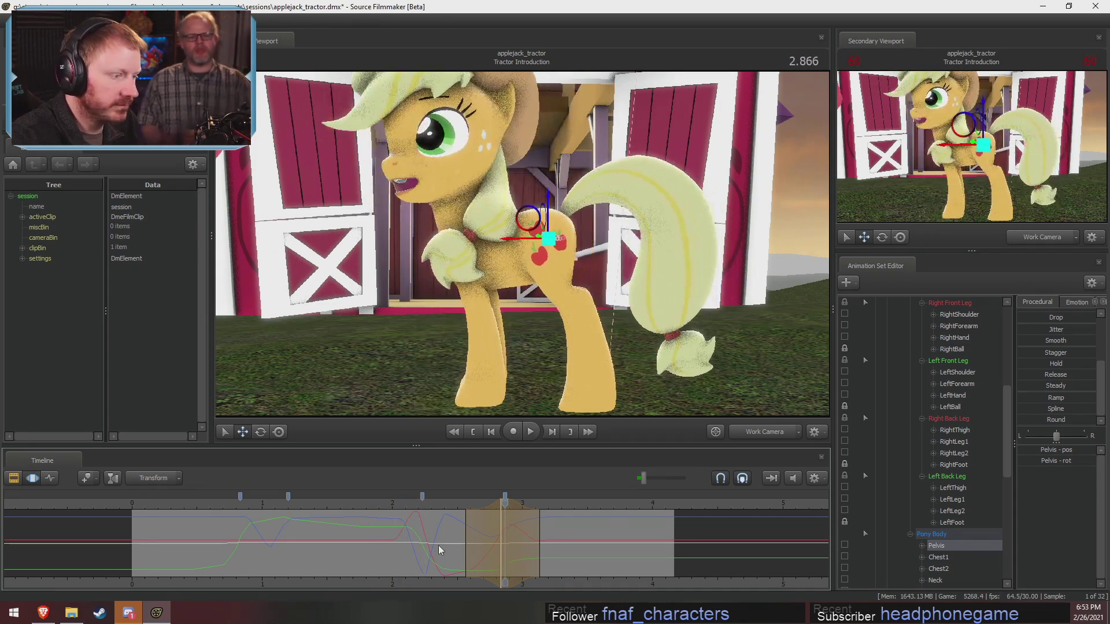
key("shift")
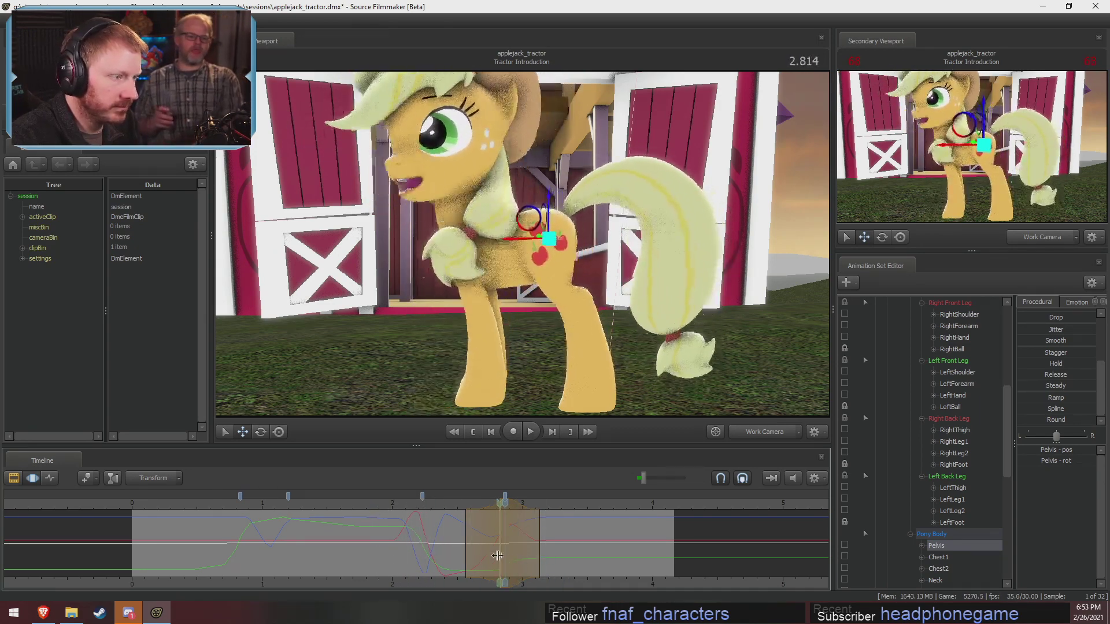
key("space")
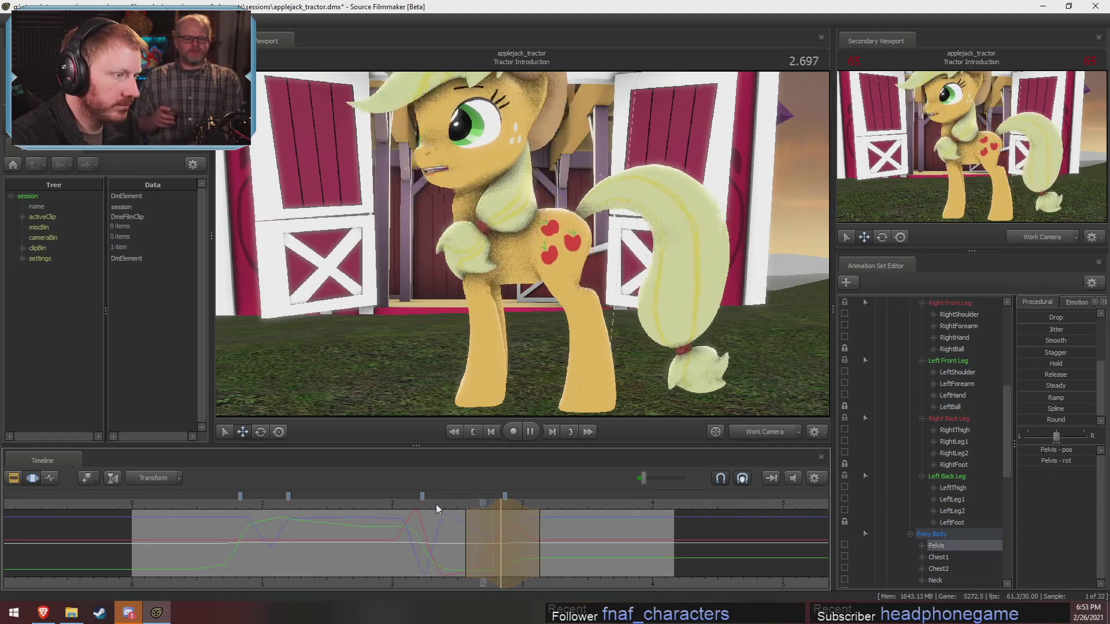
key("space")
key("shift")
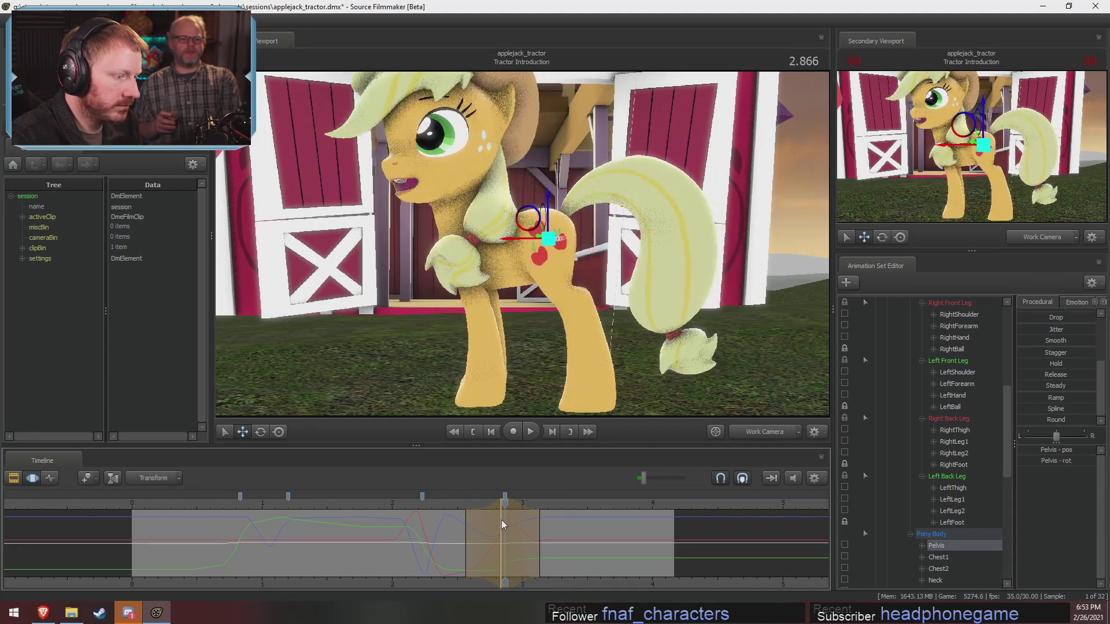
left_click(501, 520)
key("shift")
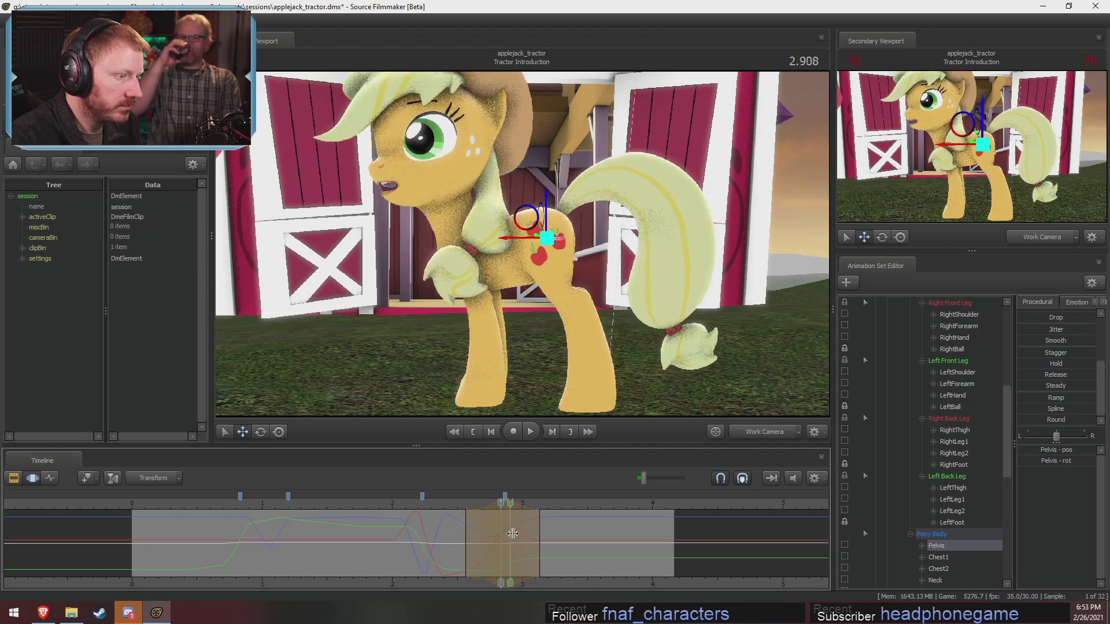
left_click_drag(648, 389, 528, 280)
key("w")
key("shift")
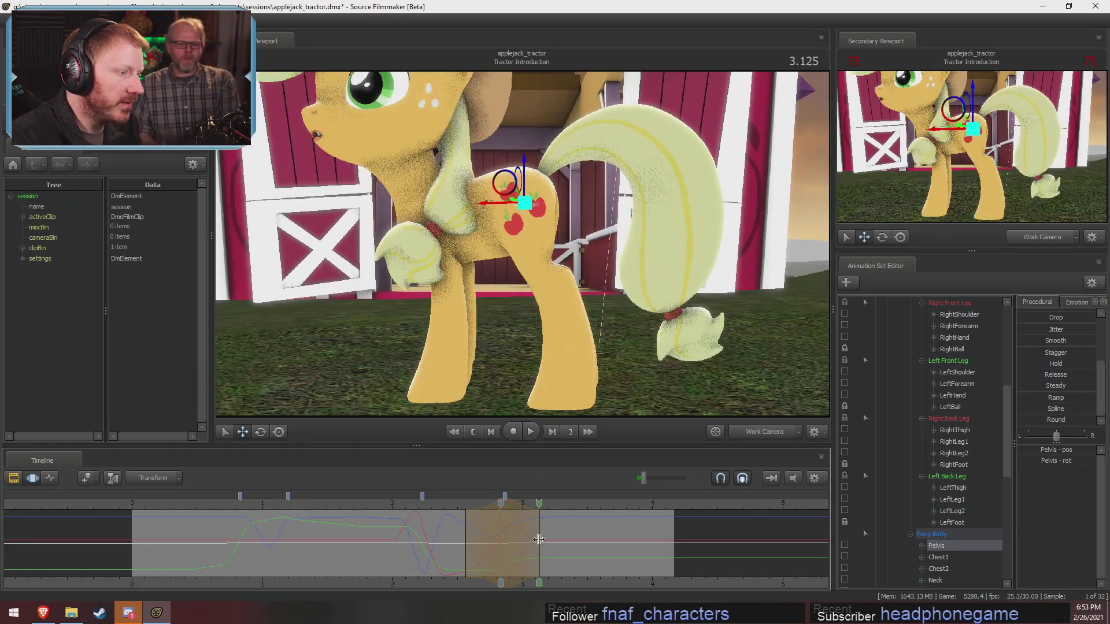
key("shift")
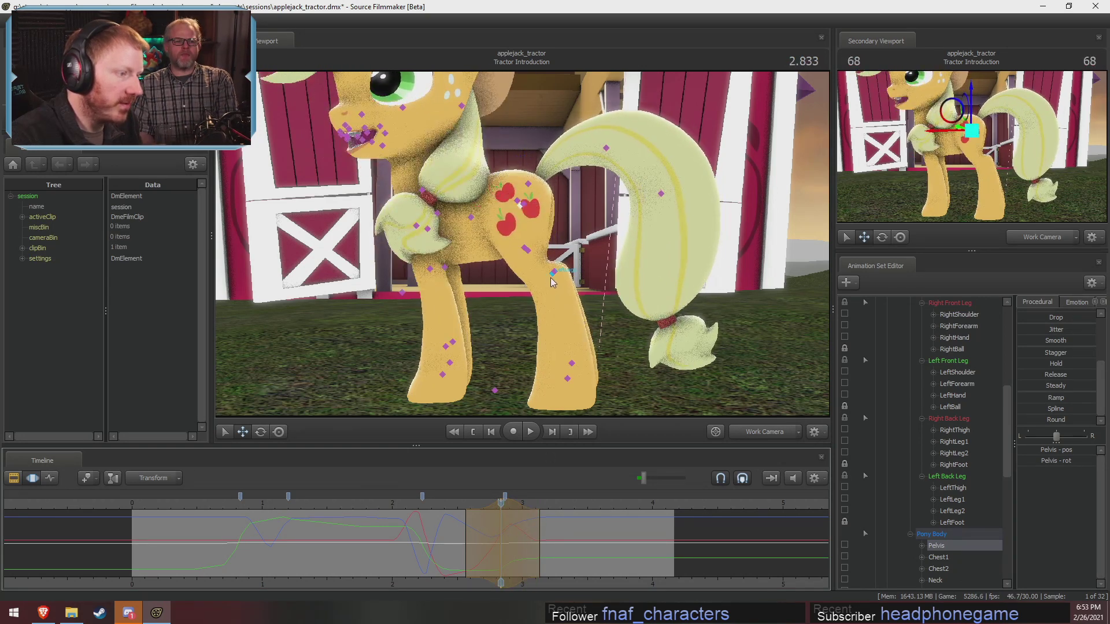
Rotate the RightLeg2 control of the right back leg slightly at 2.833 s.
left_click(558, 297, "ctrl")
key("e")
left_click_drag(557, 288, 451, 304, "alt")
left_click(506, 278, "ctrl")
left_click_drag(509, 327, 517, 318)
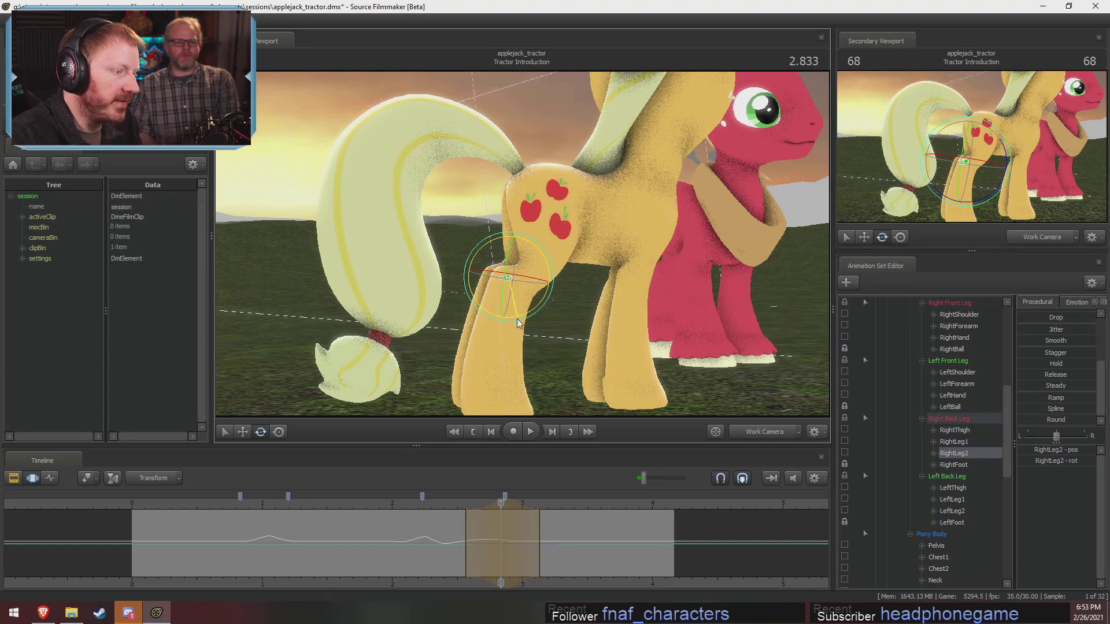
Rotate the RightShoulder and LeftShoulder controls together slightly at 2.833 s.
left_click_drag(638, 335, 509, 247, "alt")
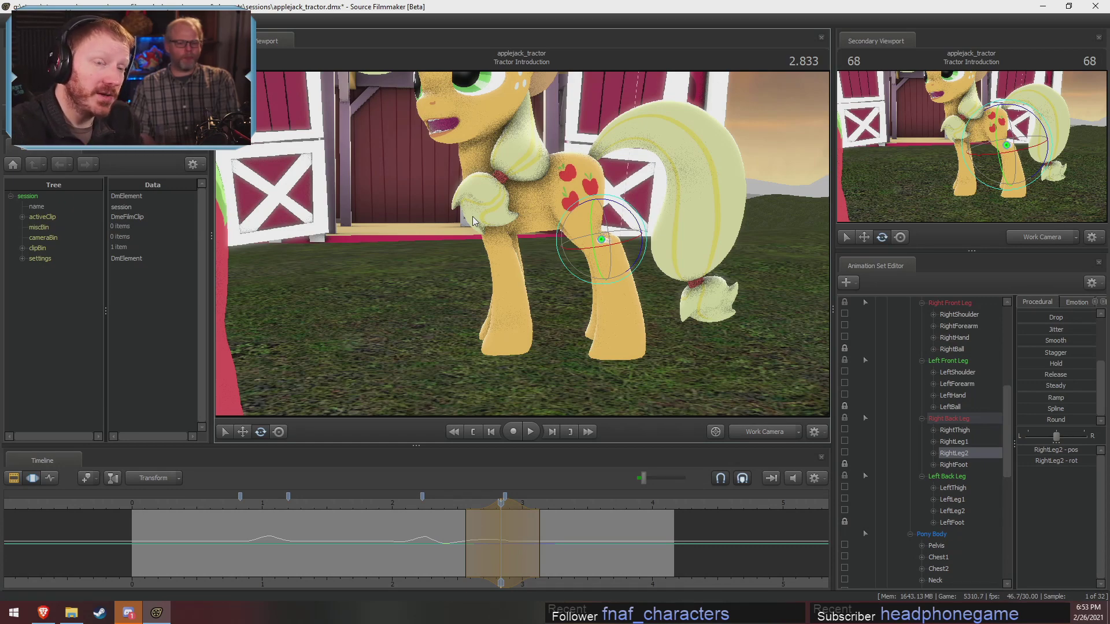
key("s")
left_click_drag(571, 283, 456, 184)
key("a")
key("w")
left_click(450, 137)
left_click(452, 137, "ctrl")
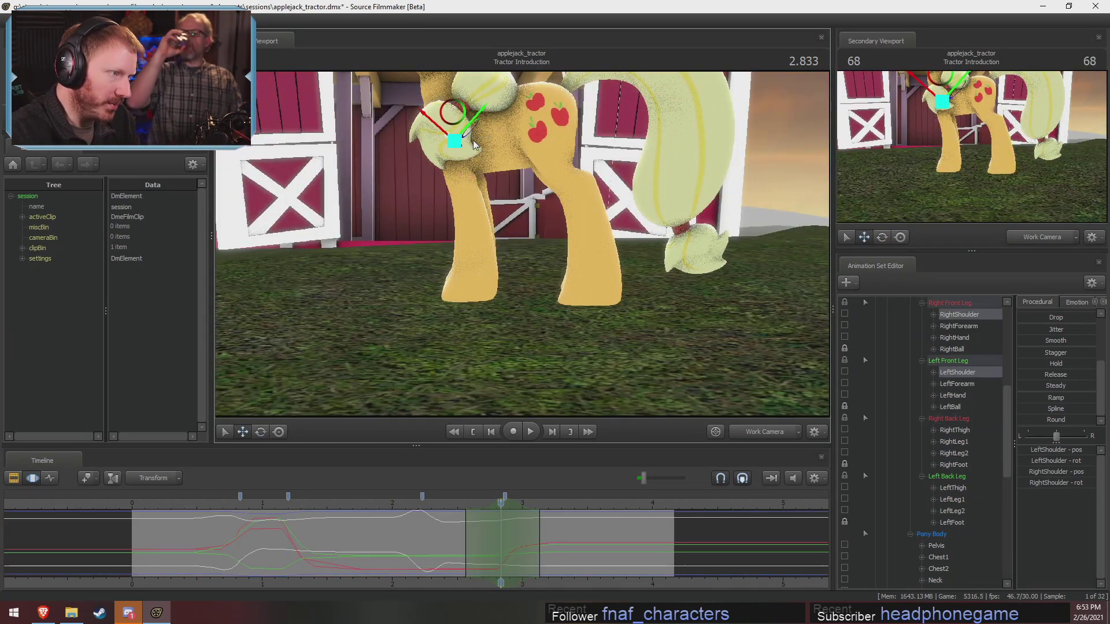
key("e")
left_click_drag(488, 125, 492, 134)
Rotate the RightForearm and LeftForearm controls together at 2.833 s to adjust the front legs' bend.
left_click(469, 178, "ctrl")
left_click(459, 177, "ctrl+shift")
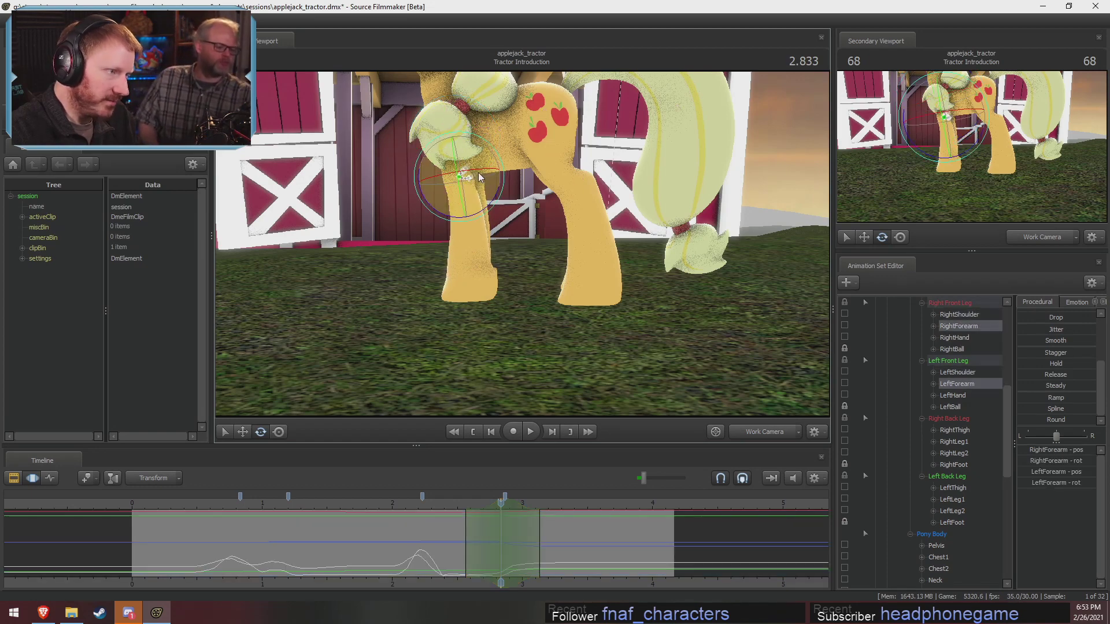
left_click_drag(494, 202, 664, 234)
Select both shoulder controls again and refine their rotation at 2.833 s while viewing the front legs head-on.
left_click(519, 131, "ctrl")
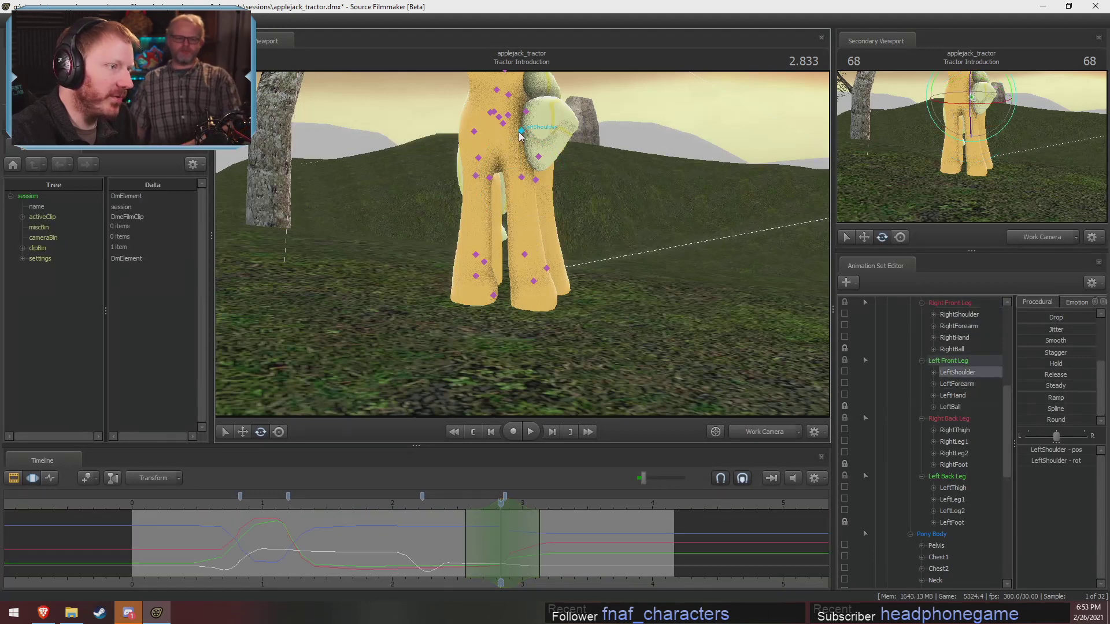
left_click(473, 133, "ctrl+shift")
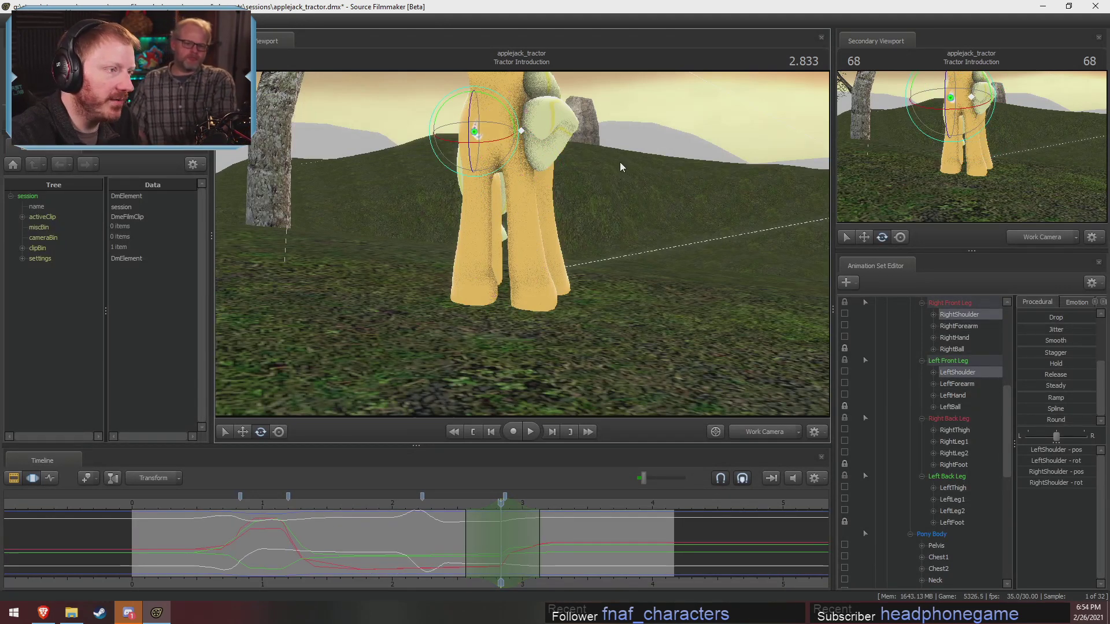
left_click_drag(620, 162, 509, 109, "alt")
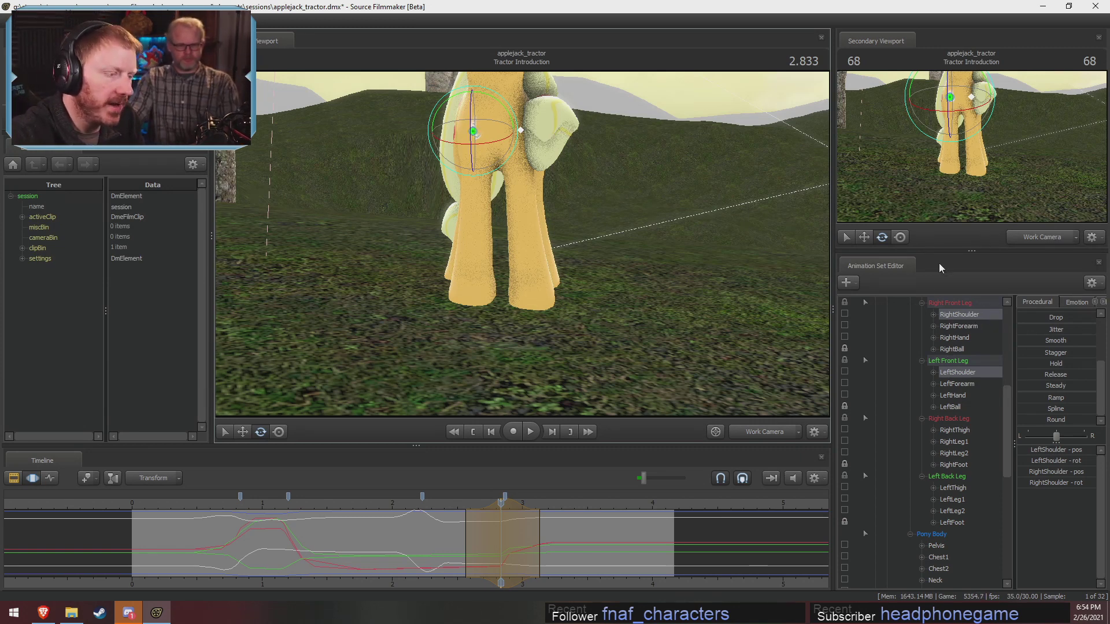
Play back the leg motion from about 1.85 s, examining the front legs from the front and from the side.
left_click(371, 504)
key("space")
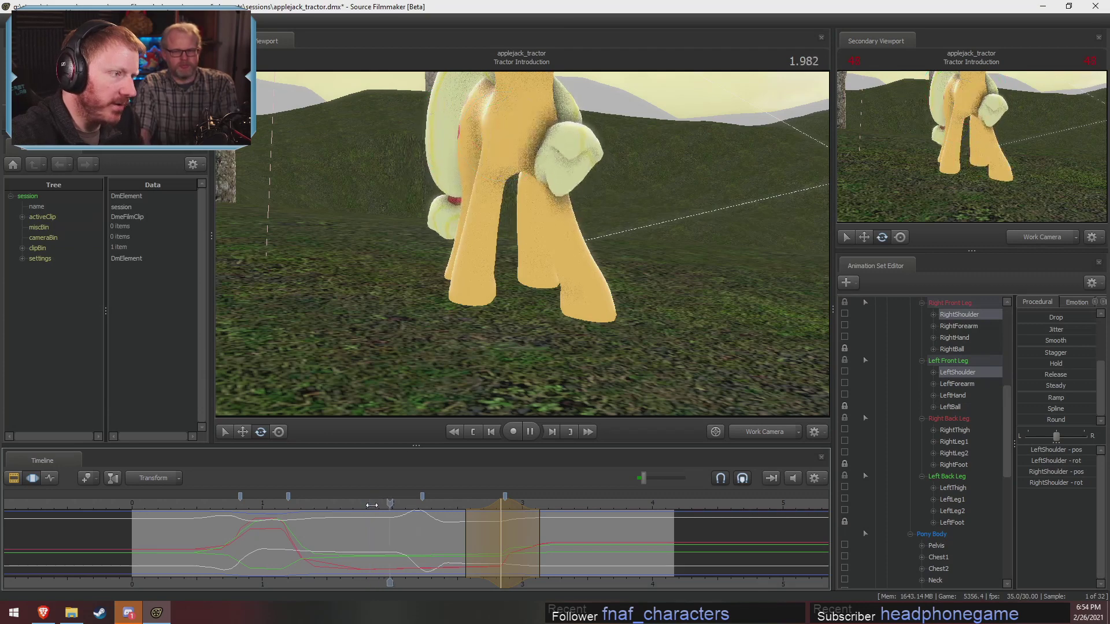
key("space")
left_click(374, 504)
key("space")
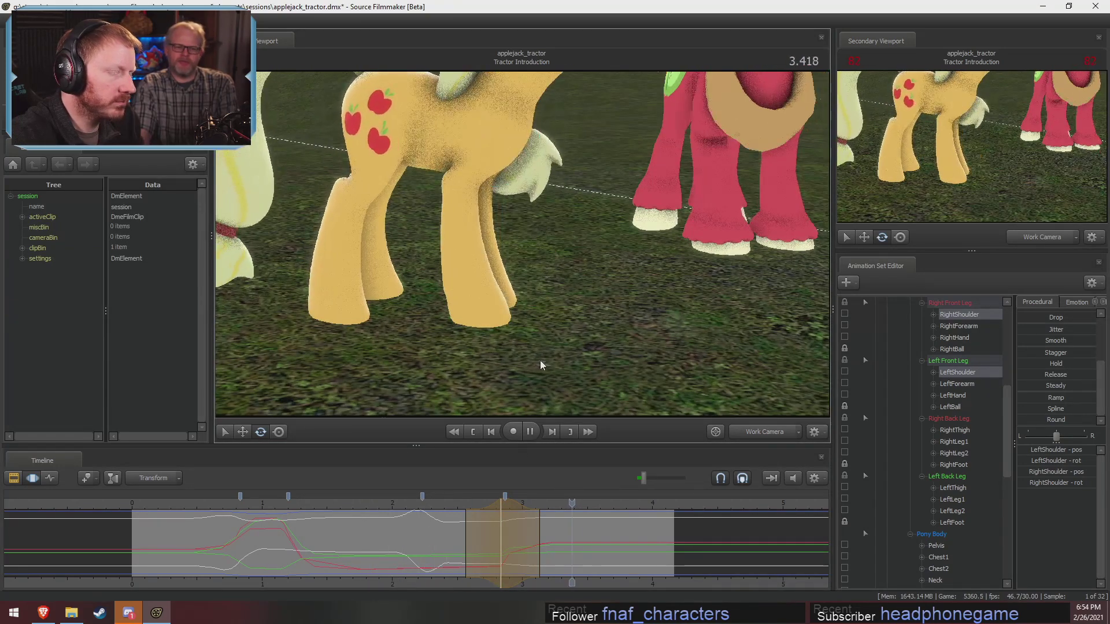
key("space")
Centre the time selection on 3.133 s and widen its falloff to span about 2.7 s to 3.5 s.
key("shift")
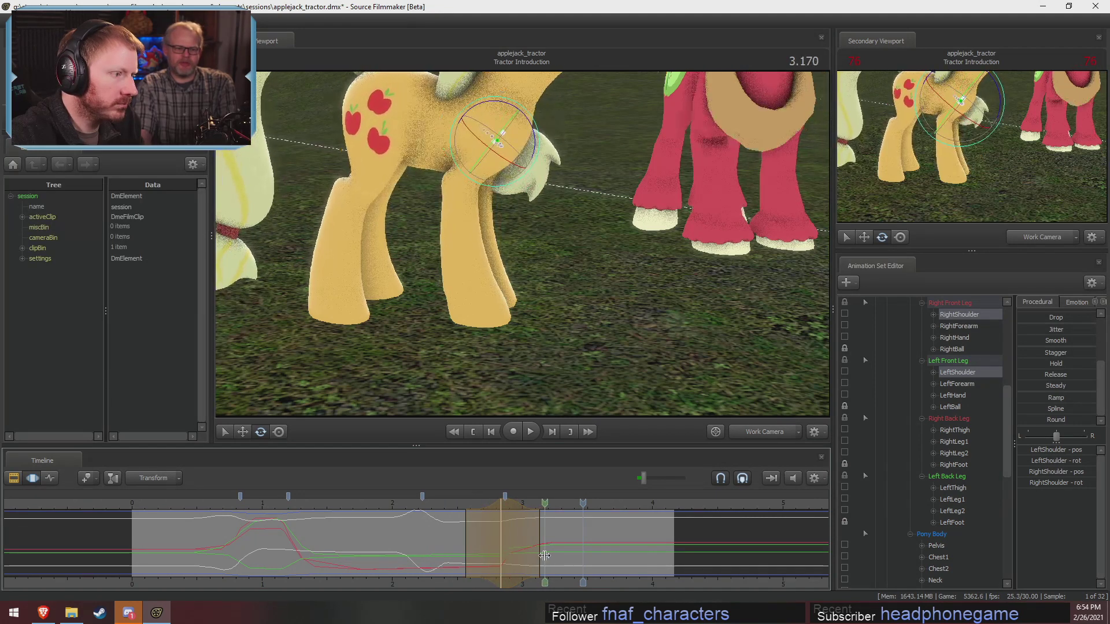
left_click(538, 558, "shift")
scroll(538, 559, "up", 3)
scroll(538, 558, "up", 2)
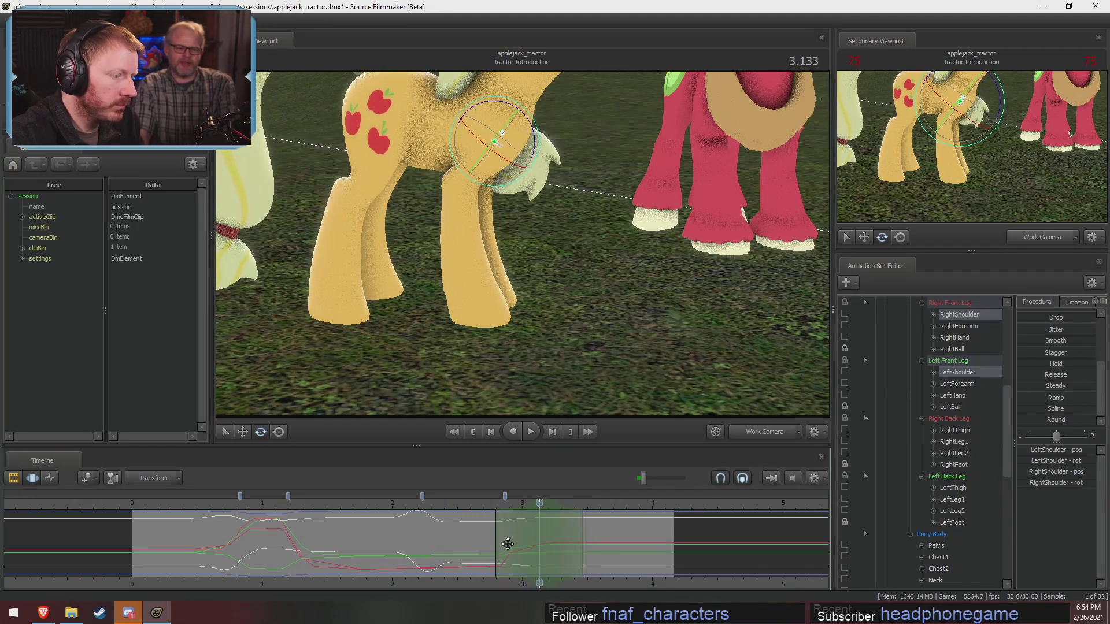
left_click_drag(584, 546, 592, 546)
key("shift")
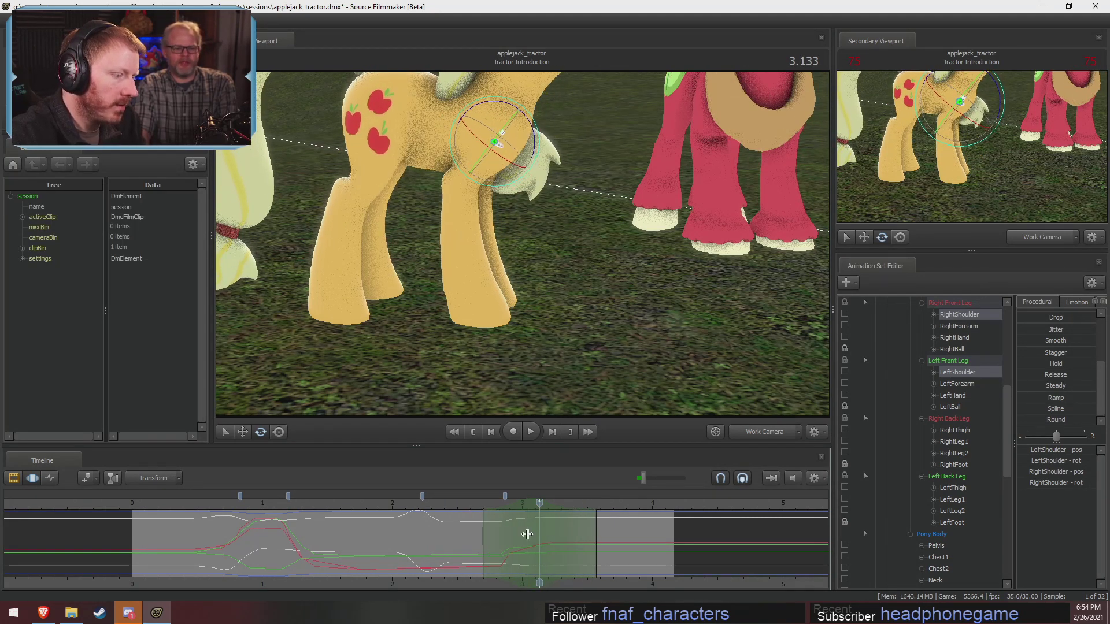
Examine Applejack's leg motion up to 3.133 s through the main camera and in a closer side view from the work camera.
left_click(757, 431)
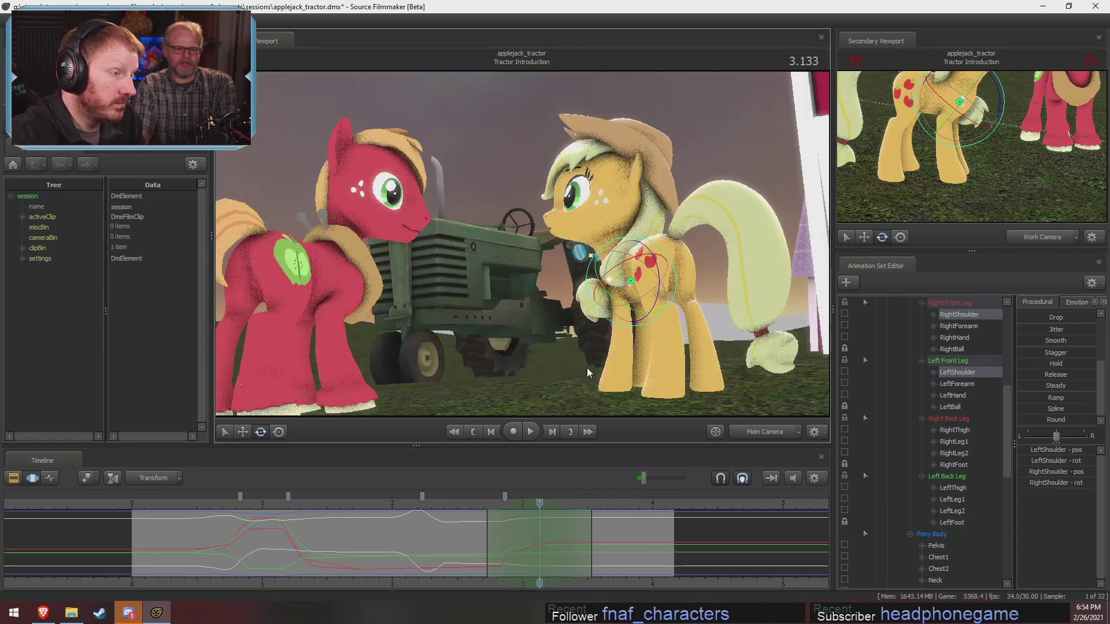
left_click(750, 435, "ctrl")
left_click_drag(578, 353, 665, 370, "alt")
left_click_drag(544, 259, 518, 229)
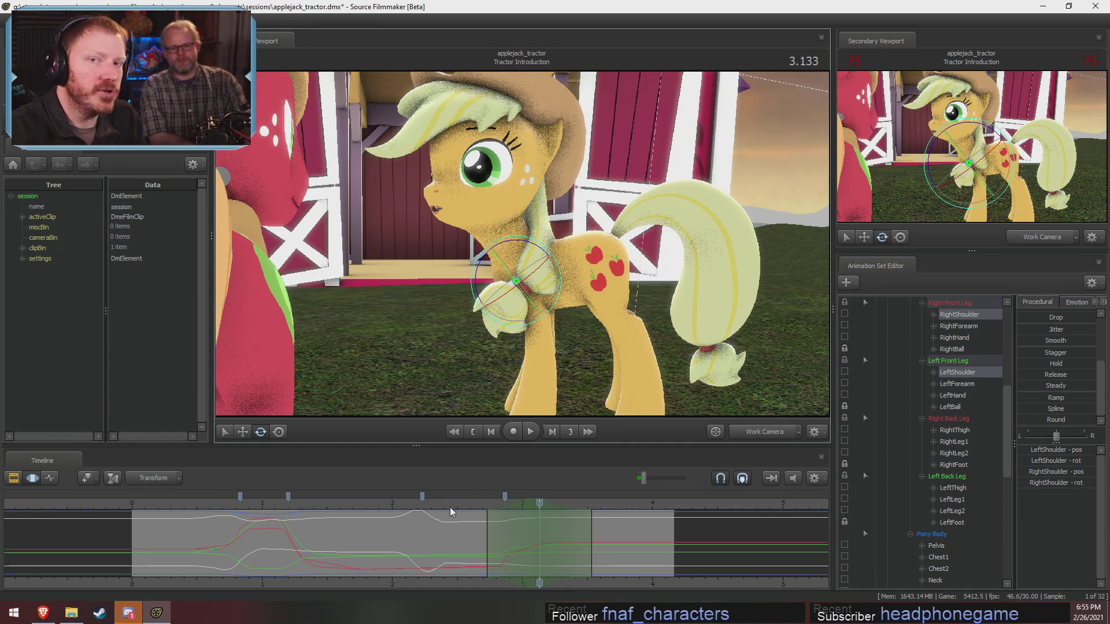
left_click_drag(575, 401, 540, 373)
left_click_drag(484, 515, 539, 534)
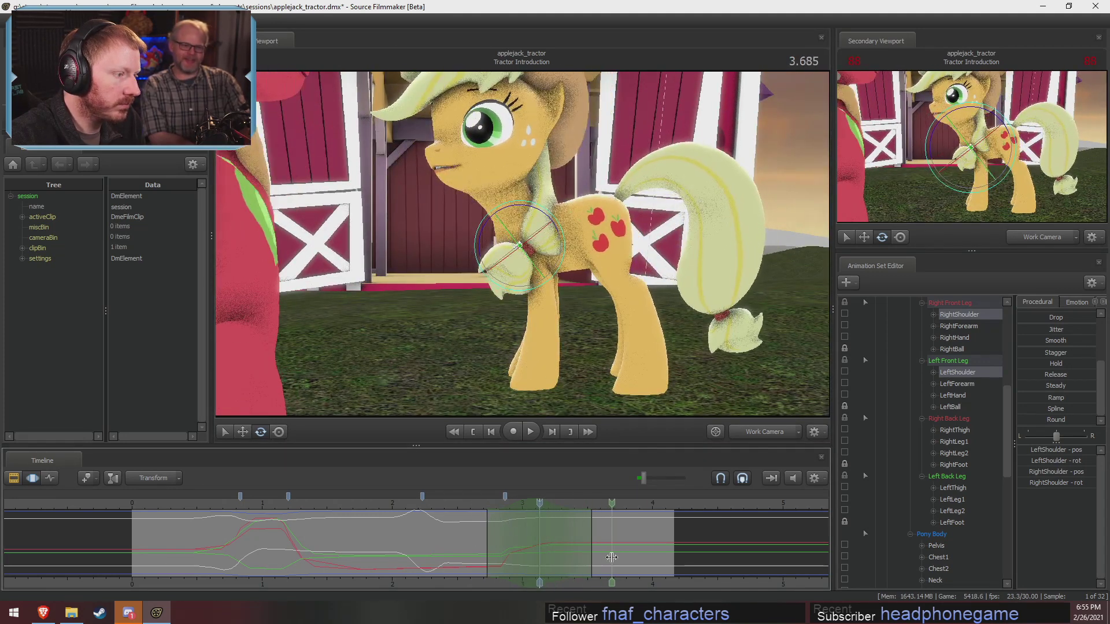
left_click_drag(598, 330, 569, 380)
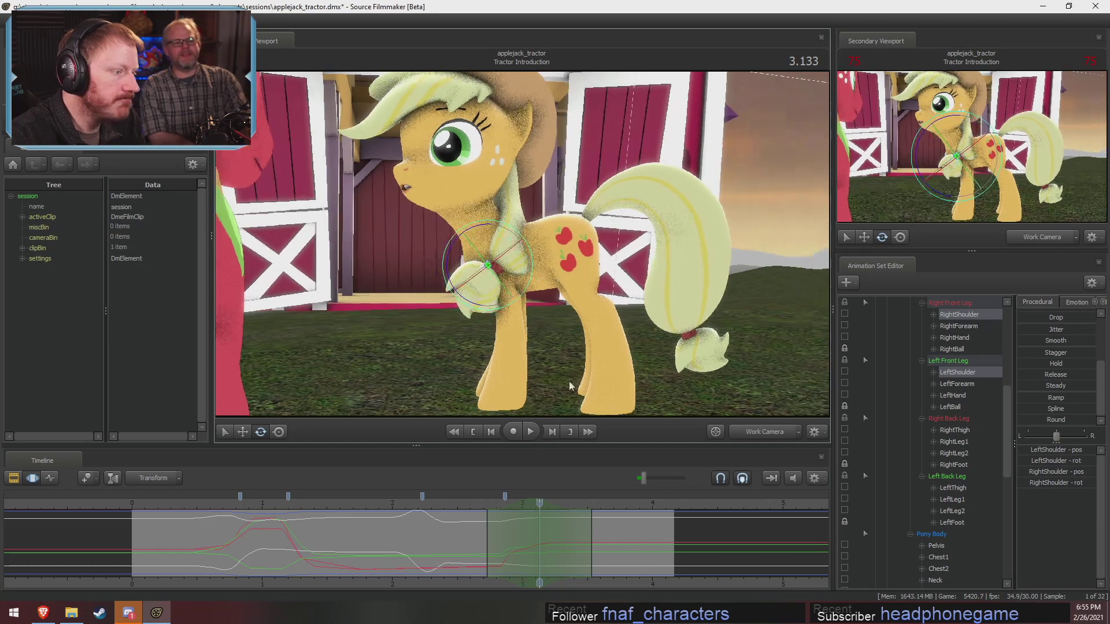
left_click_drag(477, 566, 538, 535)
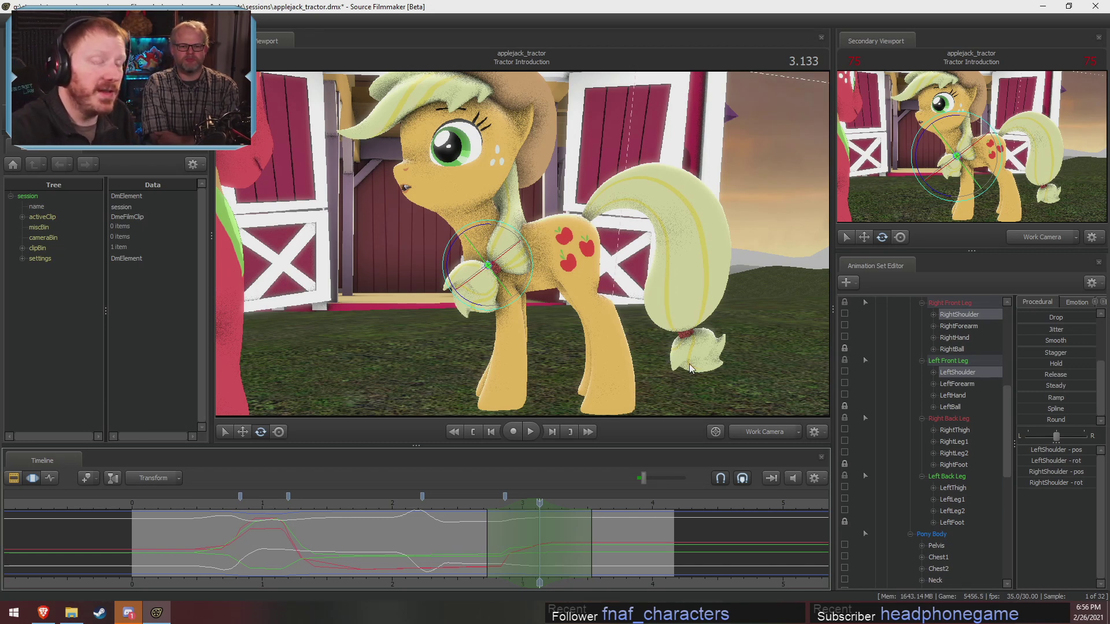
left_click_drag(487, 544, 539, 533)
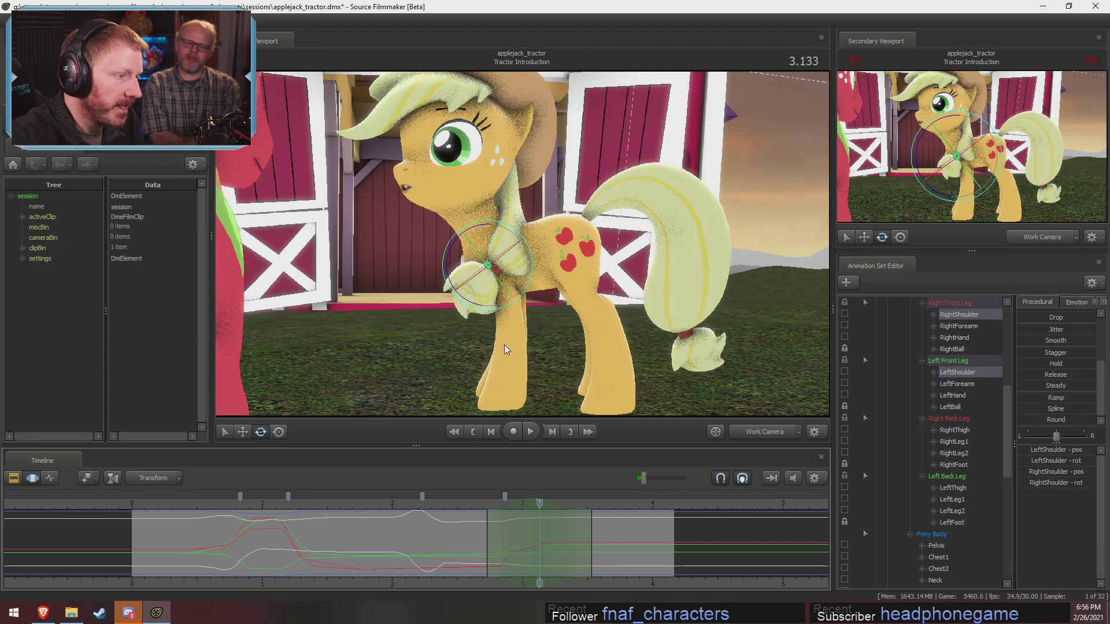
Select Applejack's Pelvis control, try rotating it slightly at 3.133 s, review the motion and undo the rotation.
key("ctrl")
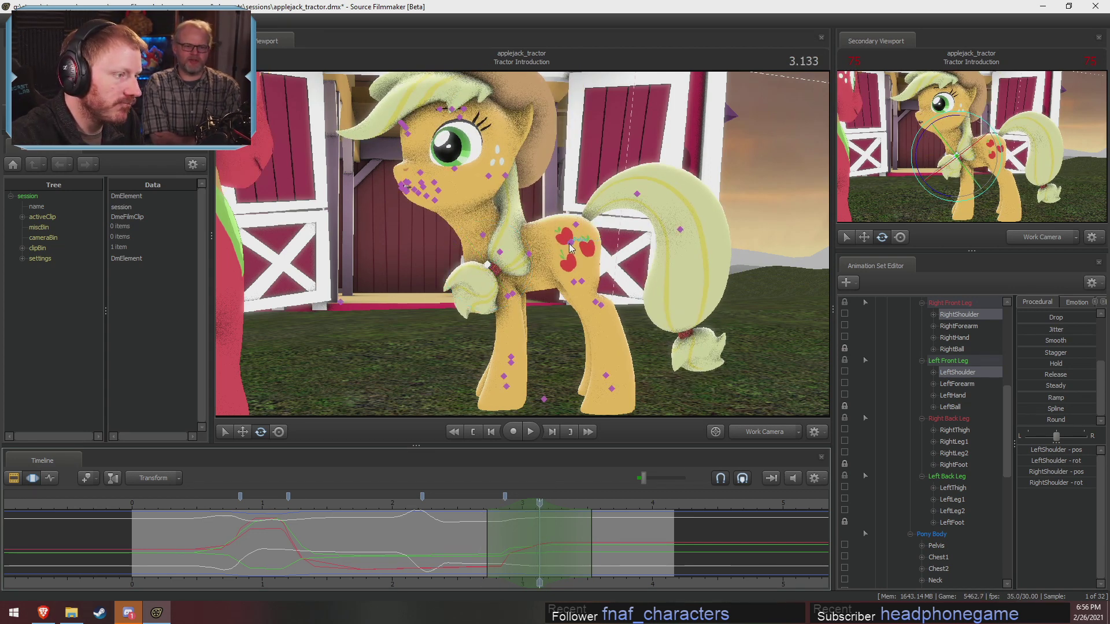
left_click(570, 244, "ctrl")
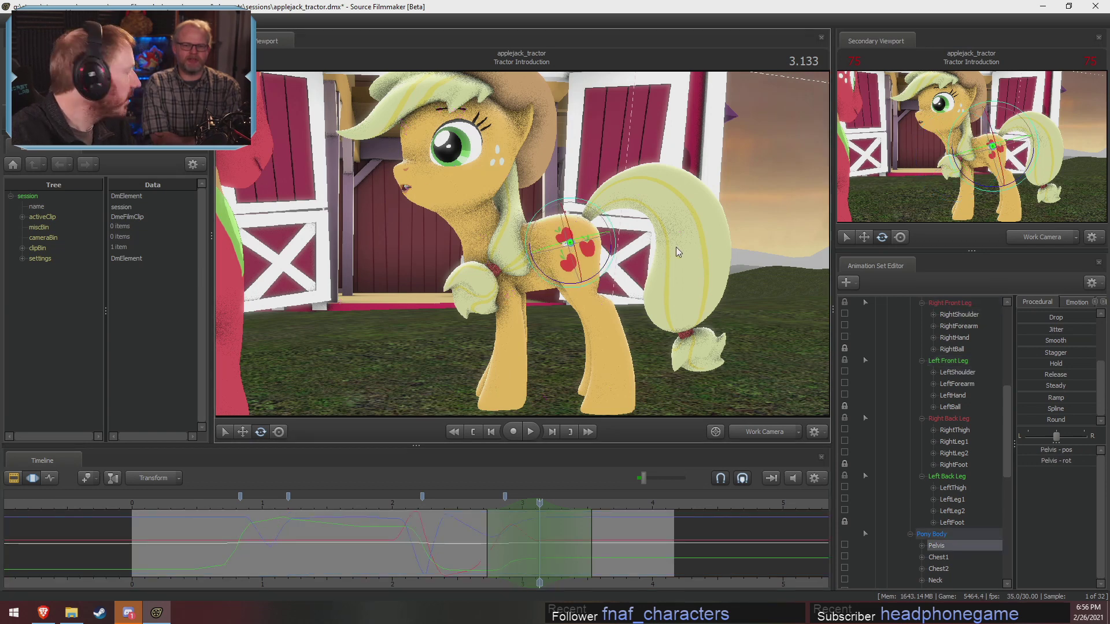
left_click_drag(682, 259, 614, 252, "alt")
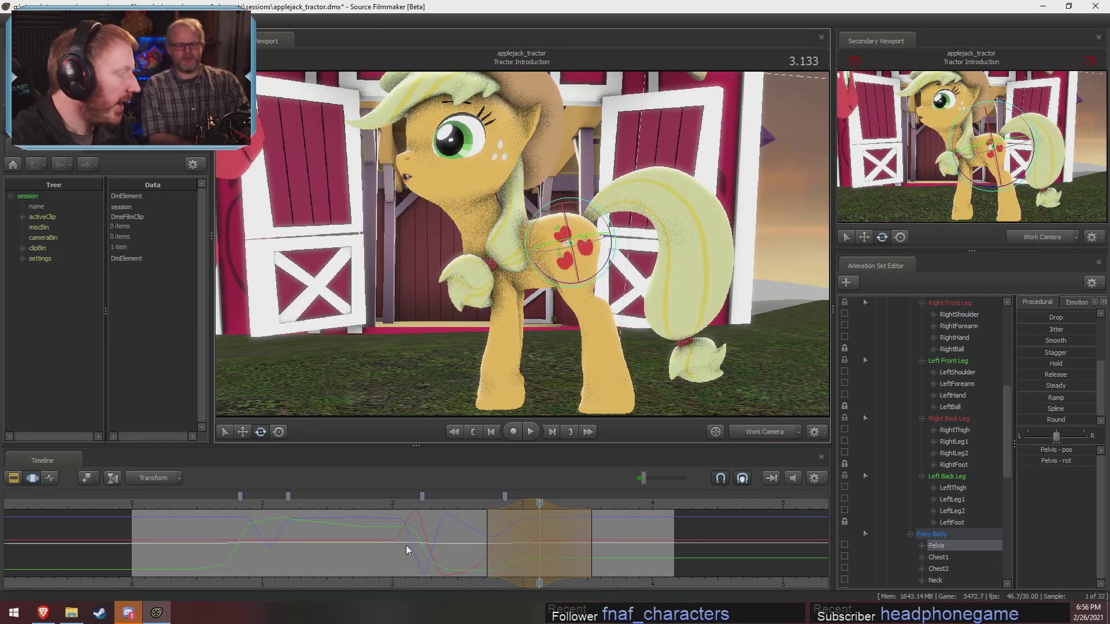
left_click(487, 532)
left_click_drag(488, 532, 487, 533)
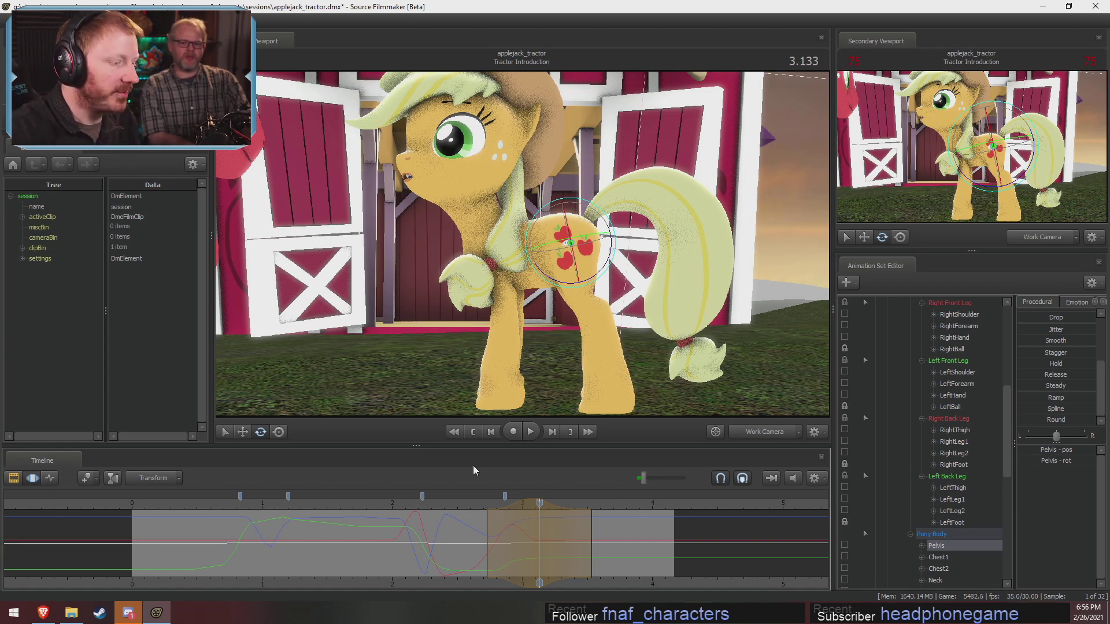
key("space")
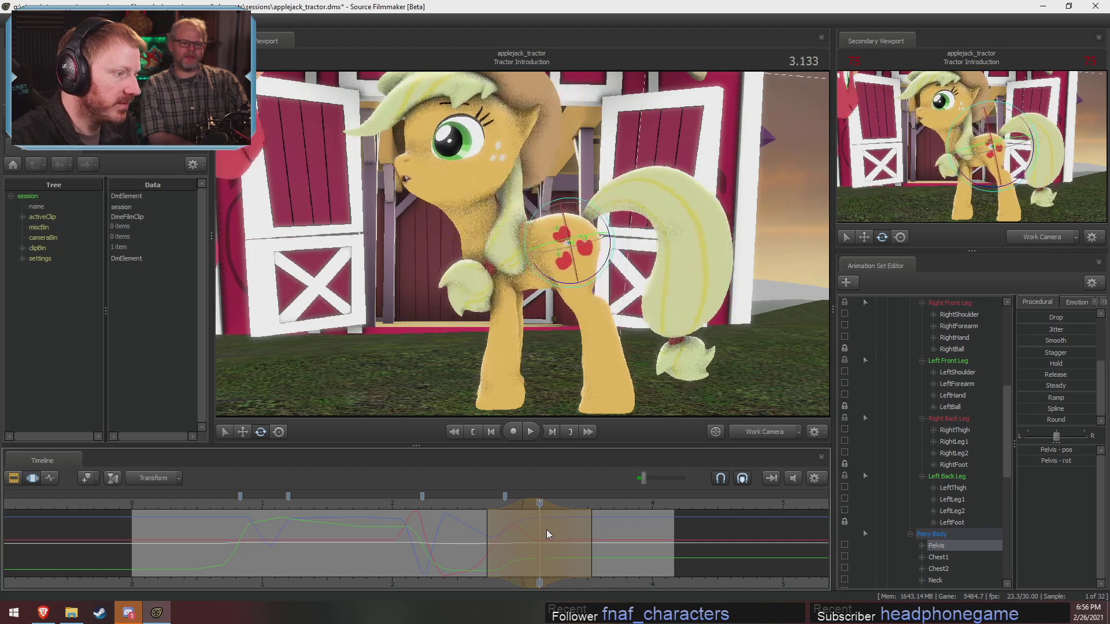
key("space")
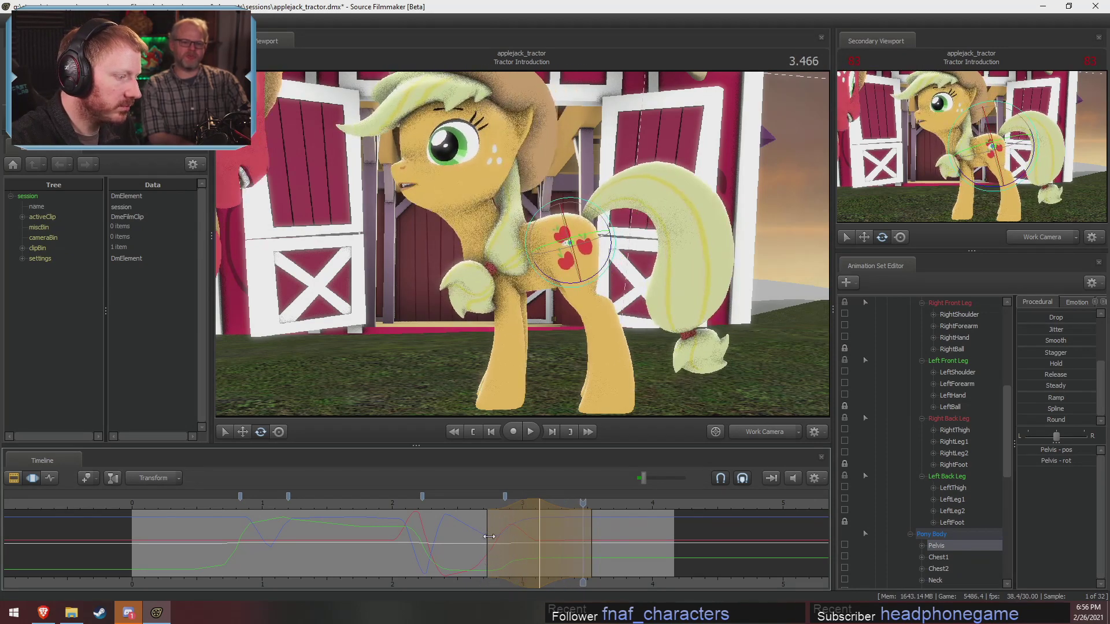
left_click_drag(491, 554, 540, 541)
key("ctrl+z")
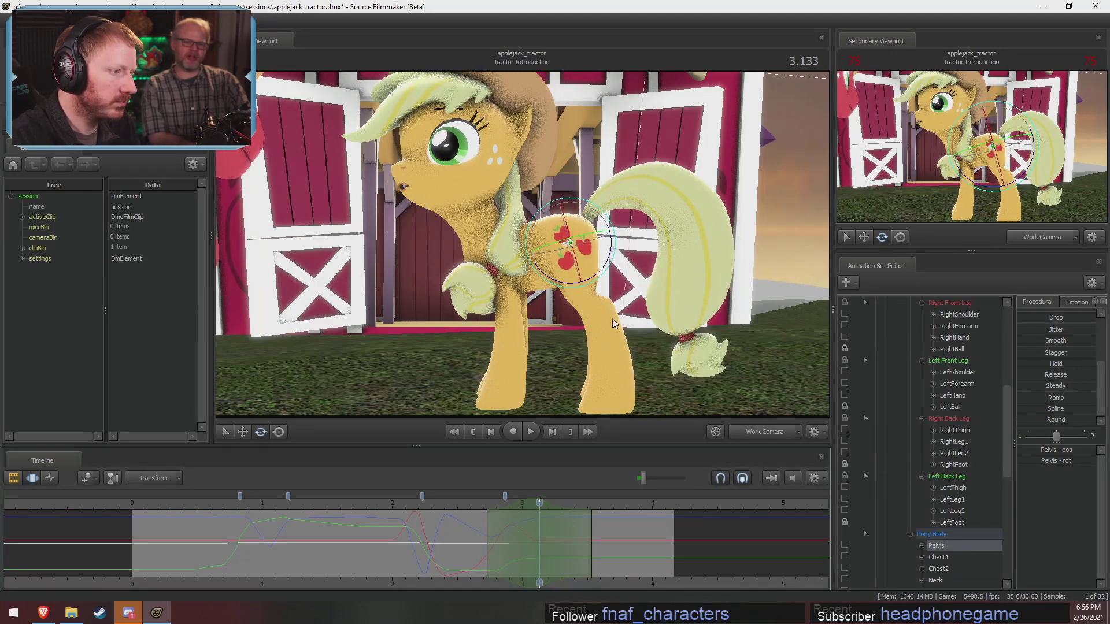
Try moving the Pelvis control slightly at 3.133 s, shift the time selection a little earlier and review the motion.
left_click_drag(614, 249, 614, 252)
key("w")
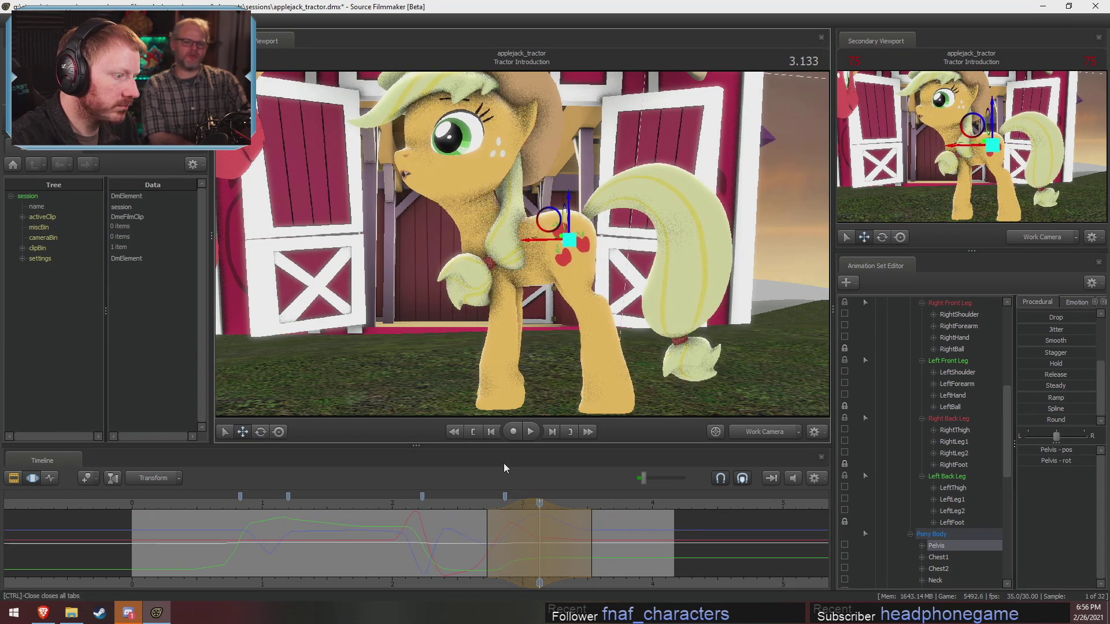
left_click(479, 502)
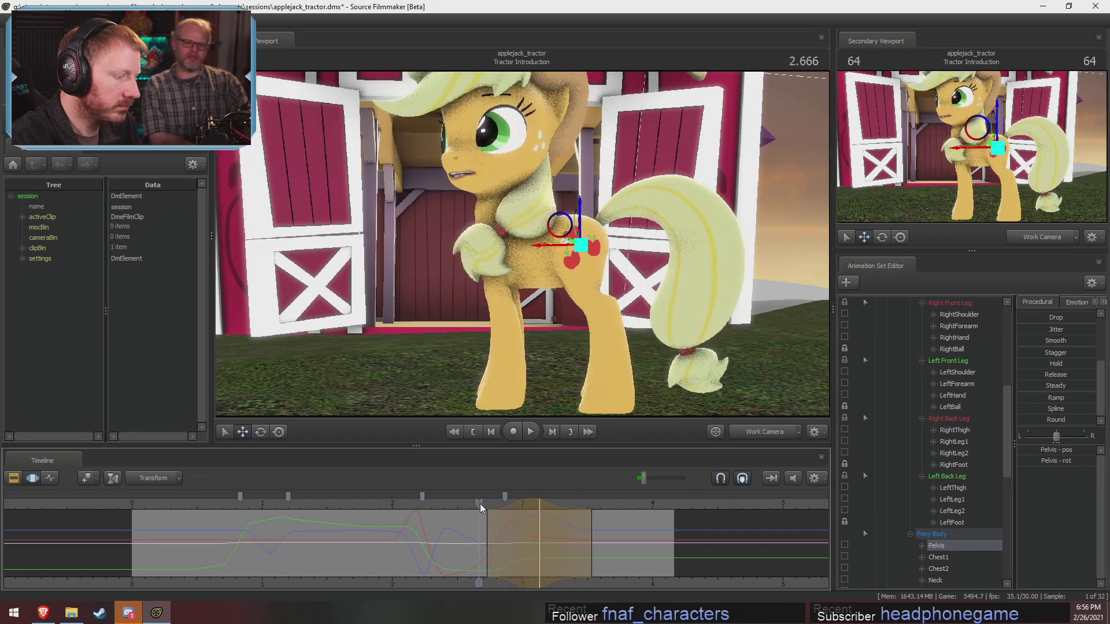
left_click_drag(480, 502, 515, 509)
key("space")
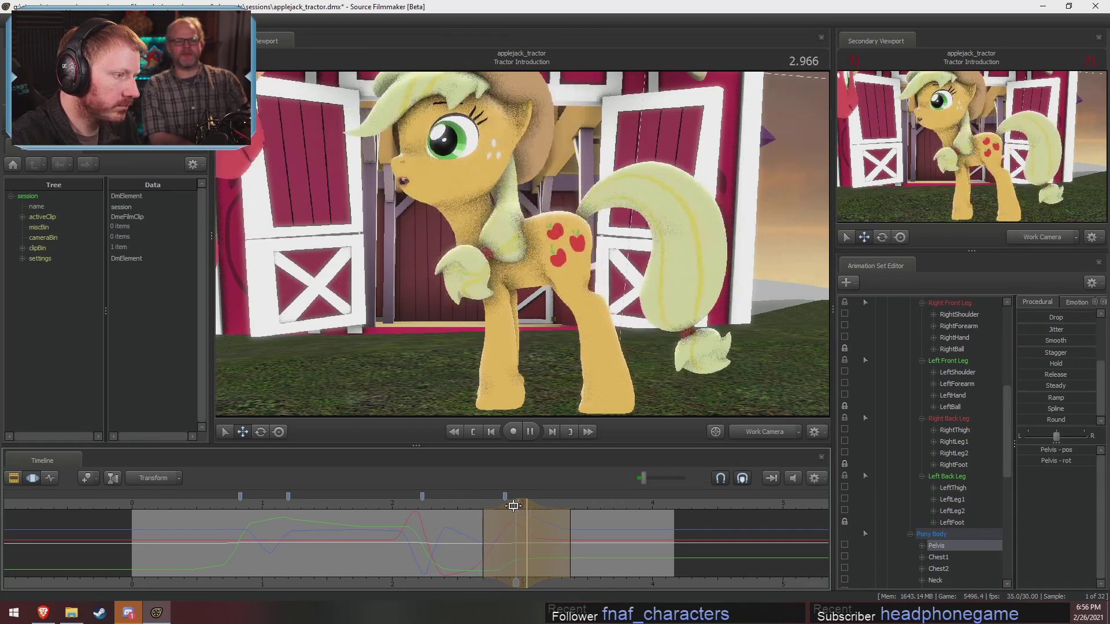
key("space")
Play back the pelvis movement through the main camera, starting from several points between about 2.4 s and 2.7 s.
left_click(476, 502)
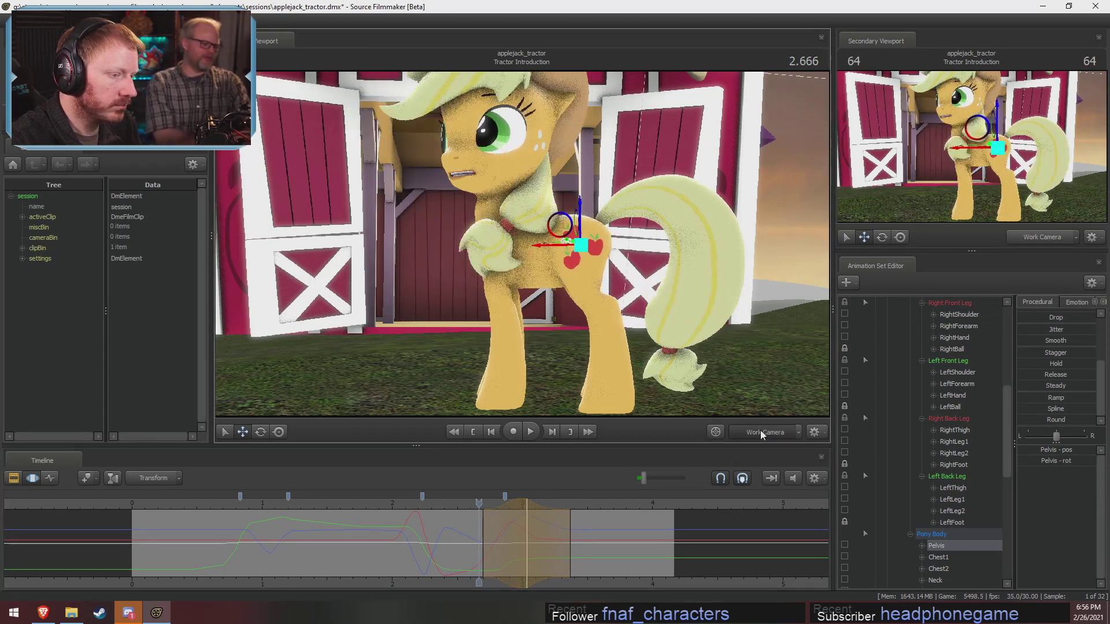
left_click(760, 434)
key("space")
key("space")
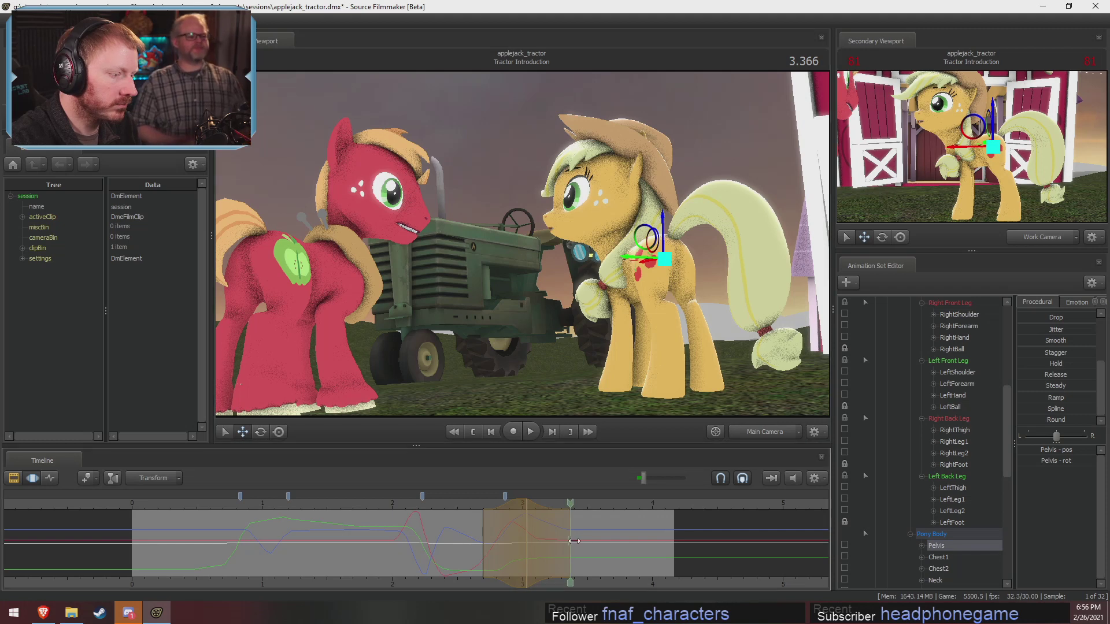
left_click(466, 504)
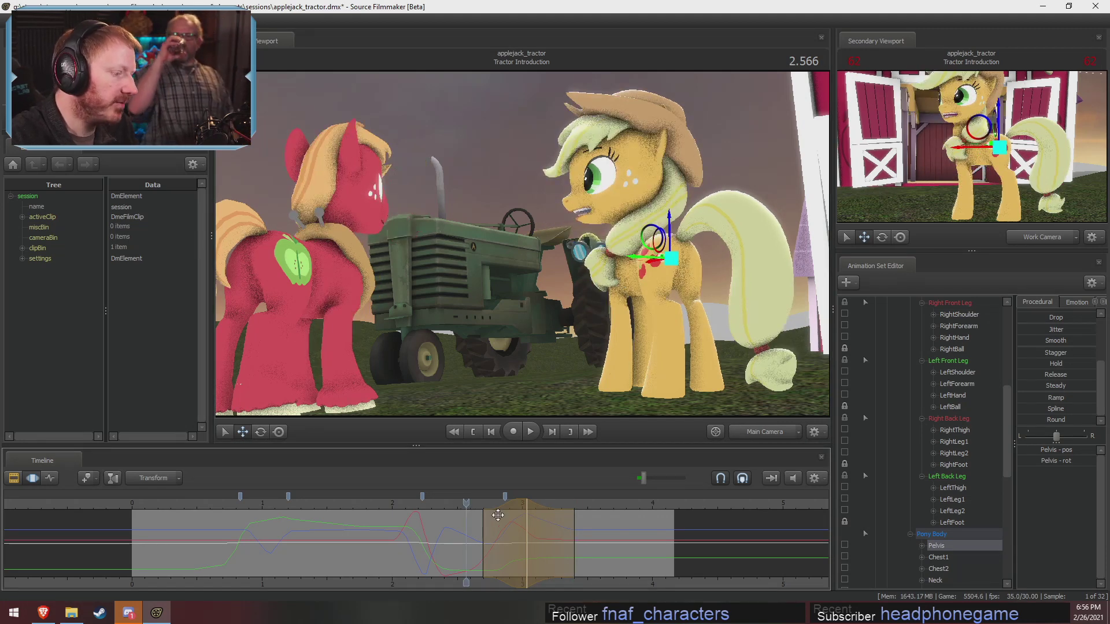
left_click(441, 503)
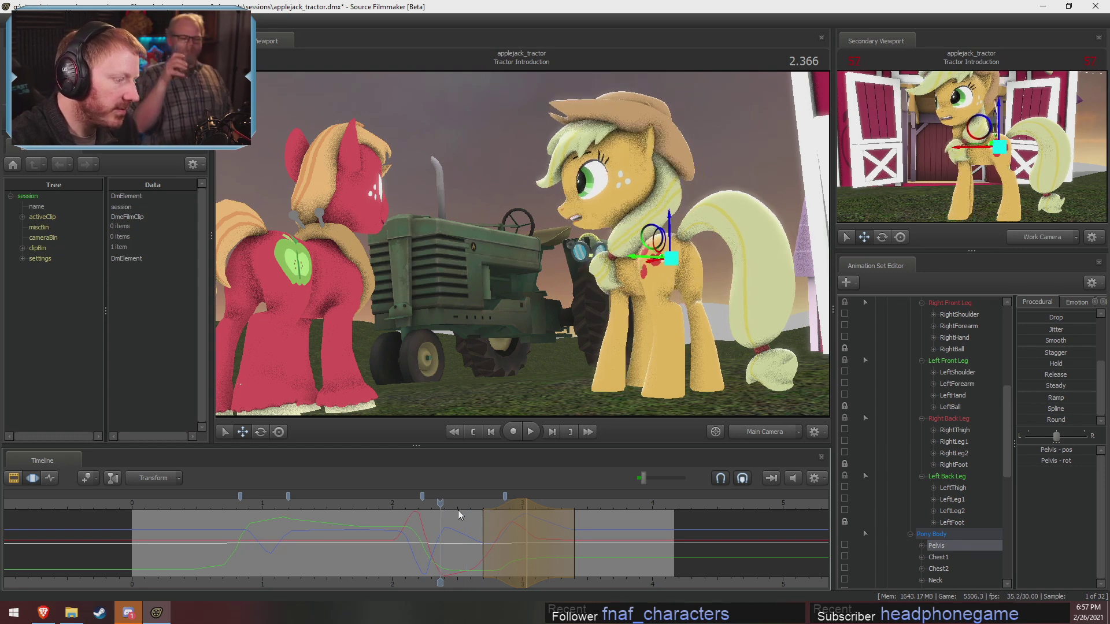
left_click(444, 505)
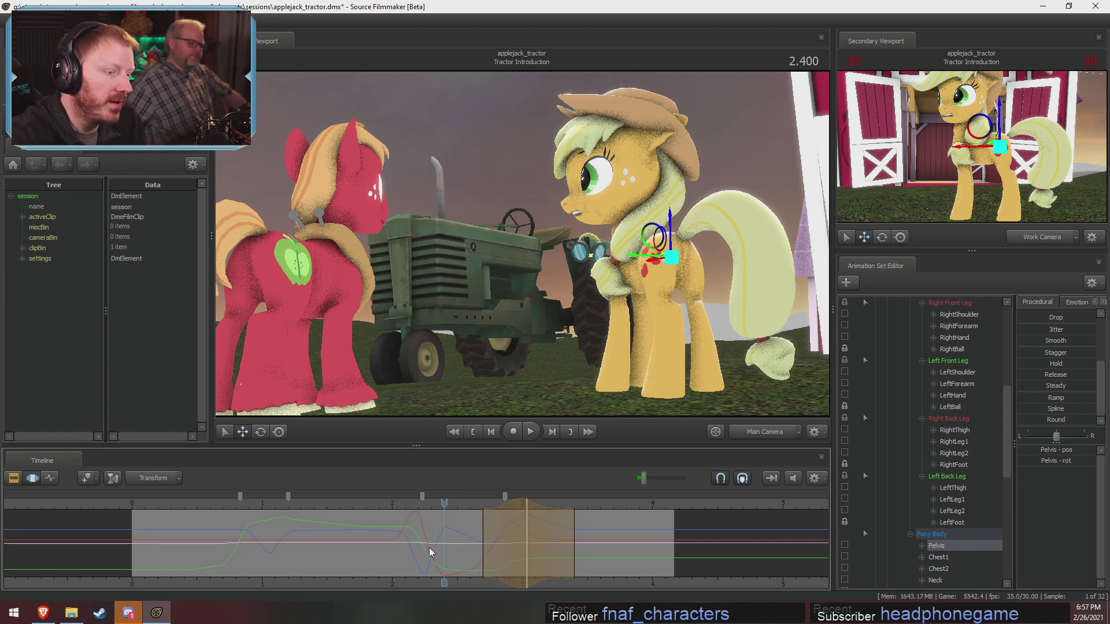
middle_click_drag(459, 583, 503, 584)
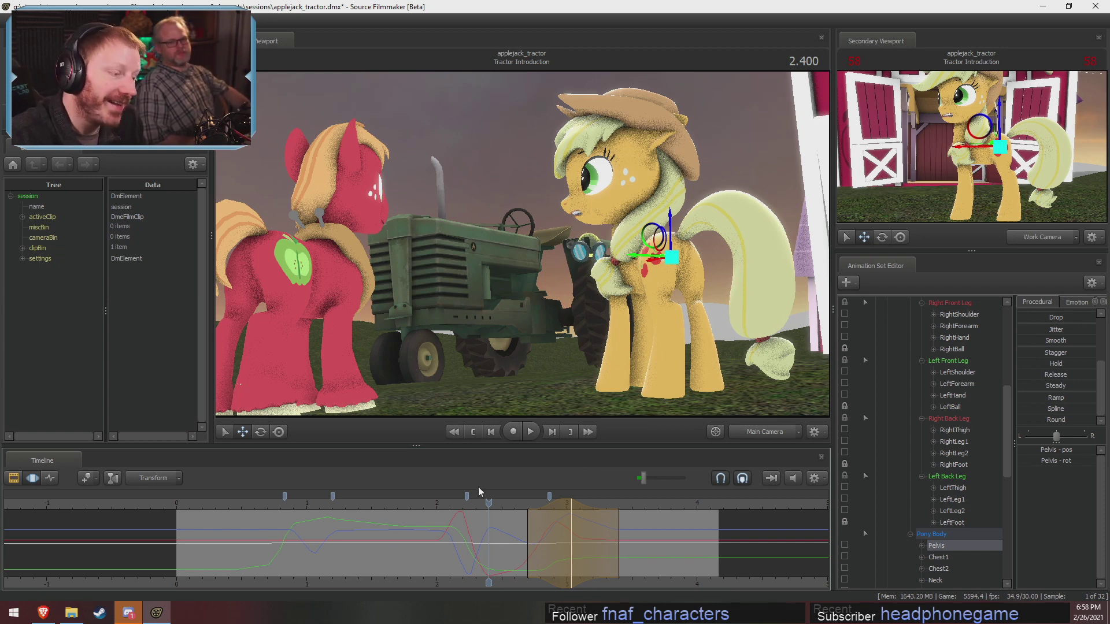
key("space")
key("space")
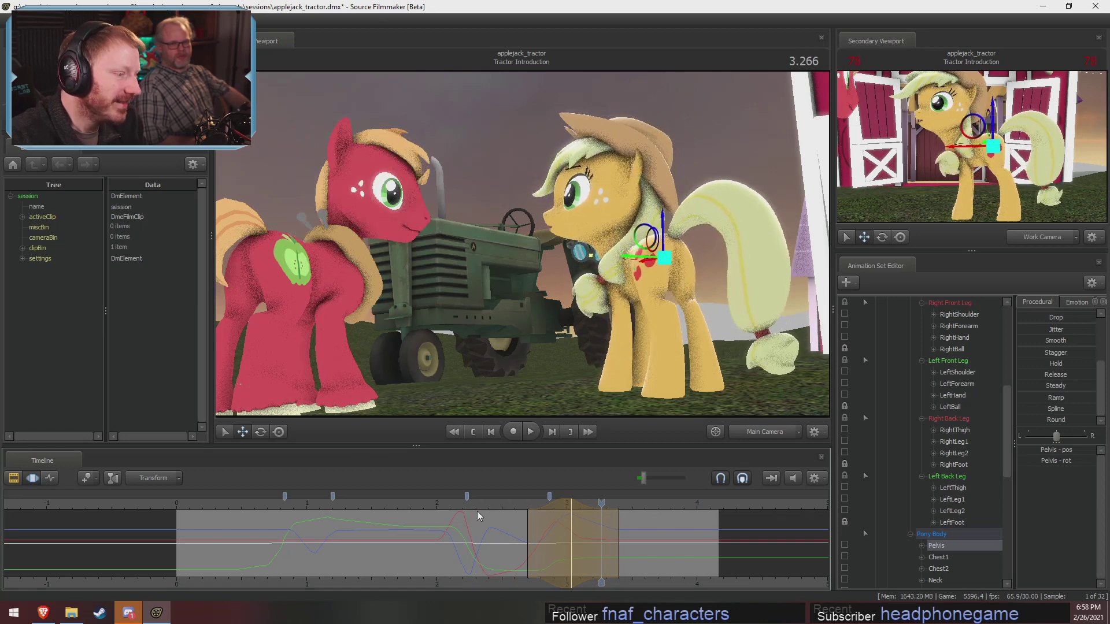
Replay the motion from about 2.5 s and undo the last pelvis move.
left_click_drag(494, 505, 500, 503)
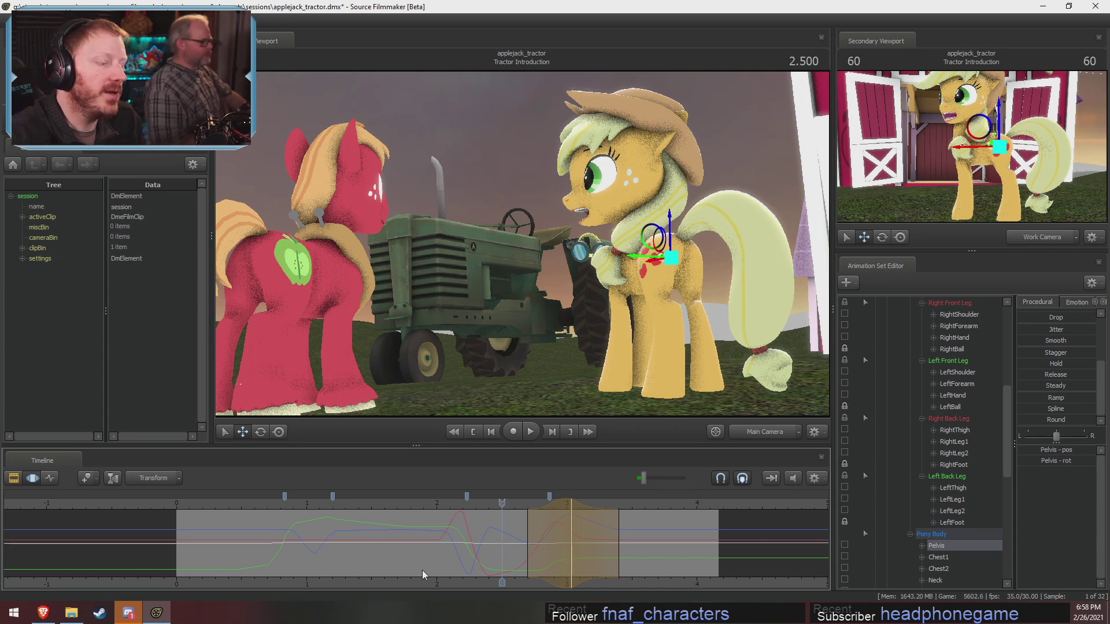
key("space")
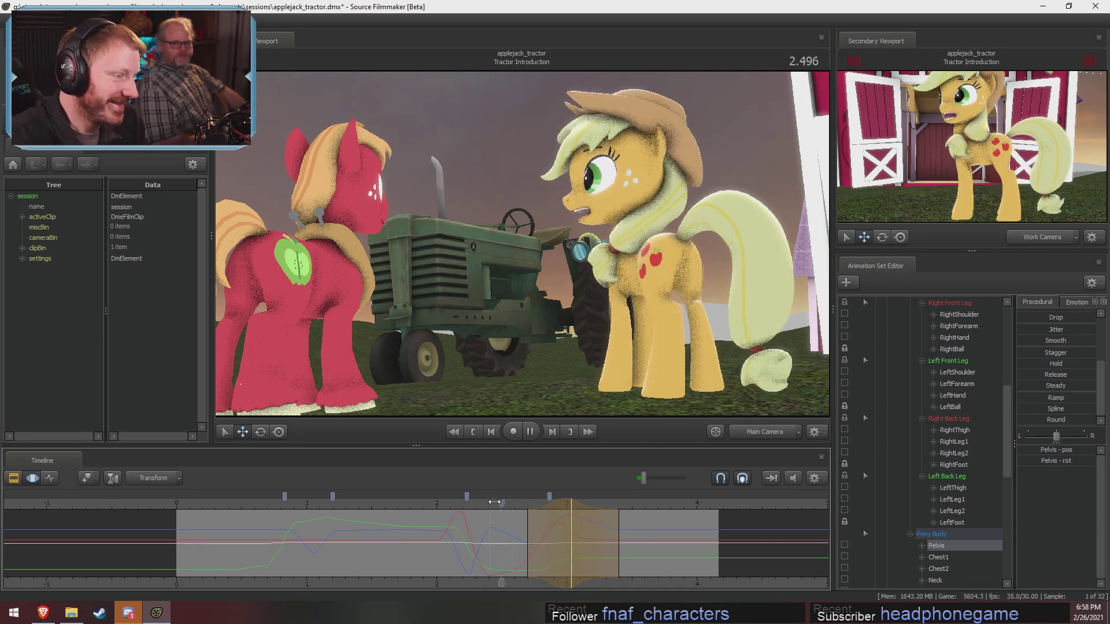
key("space")
key("ctrl+z")
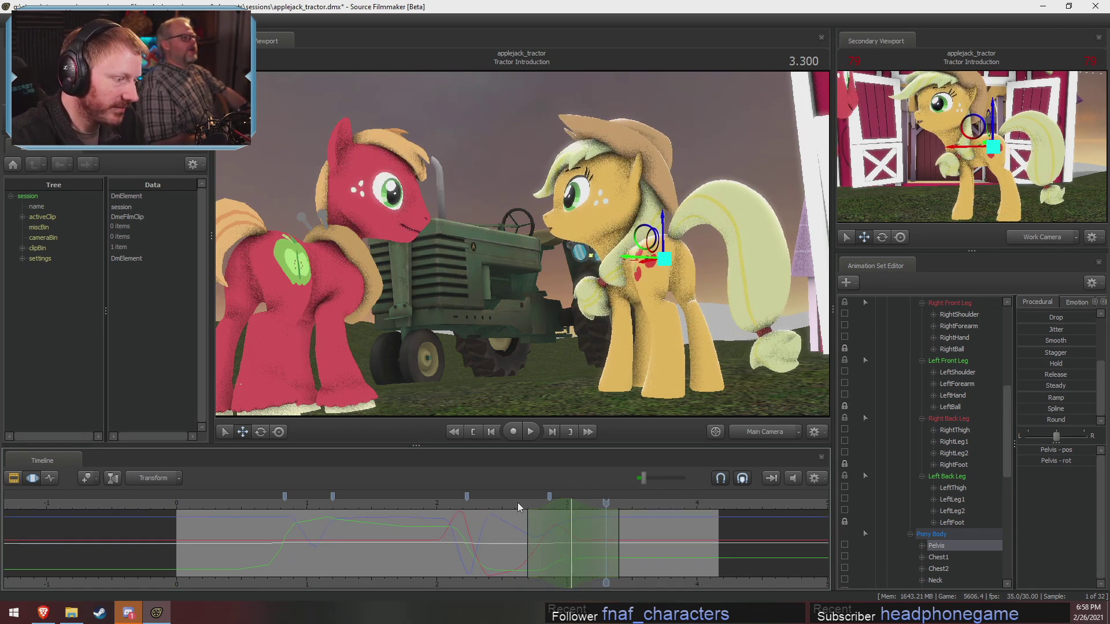
Centre the time selection on 3.066 s and rotate the Pelvis control slightly there.
left_click_drag(518, 502, 635, 547)
key("e")
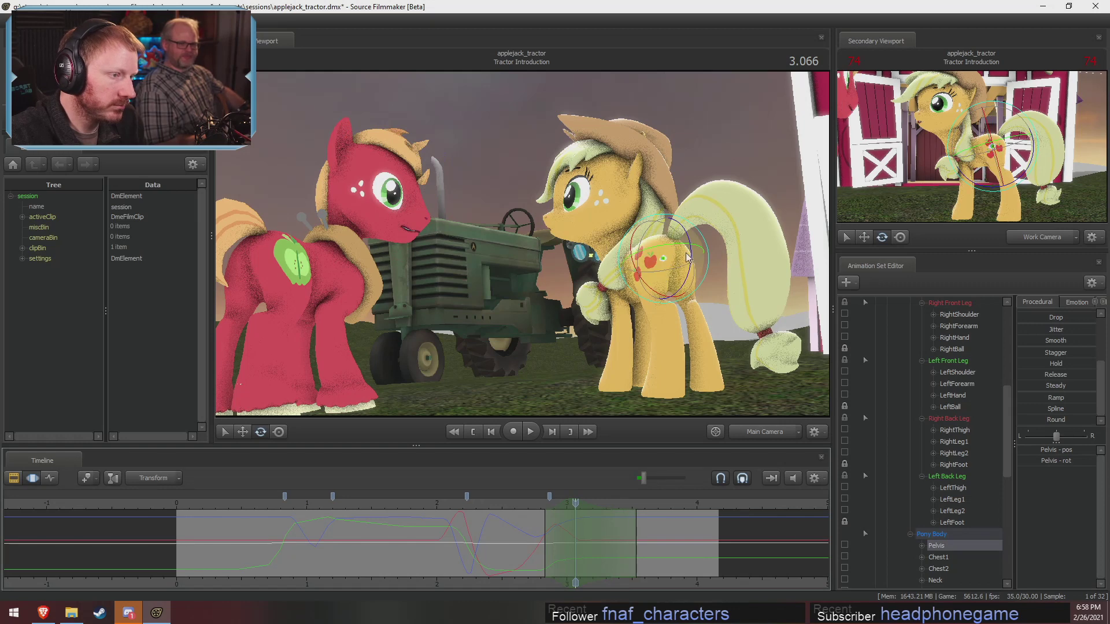
left_click_drag(691, 252, 691, 258)
Play back the pelvis rotation through the main and work cameras, and examine Applejack's legs at 3.066 s from a higher angle.
key("space")
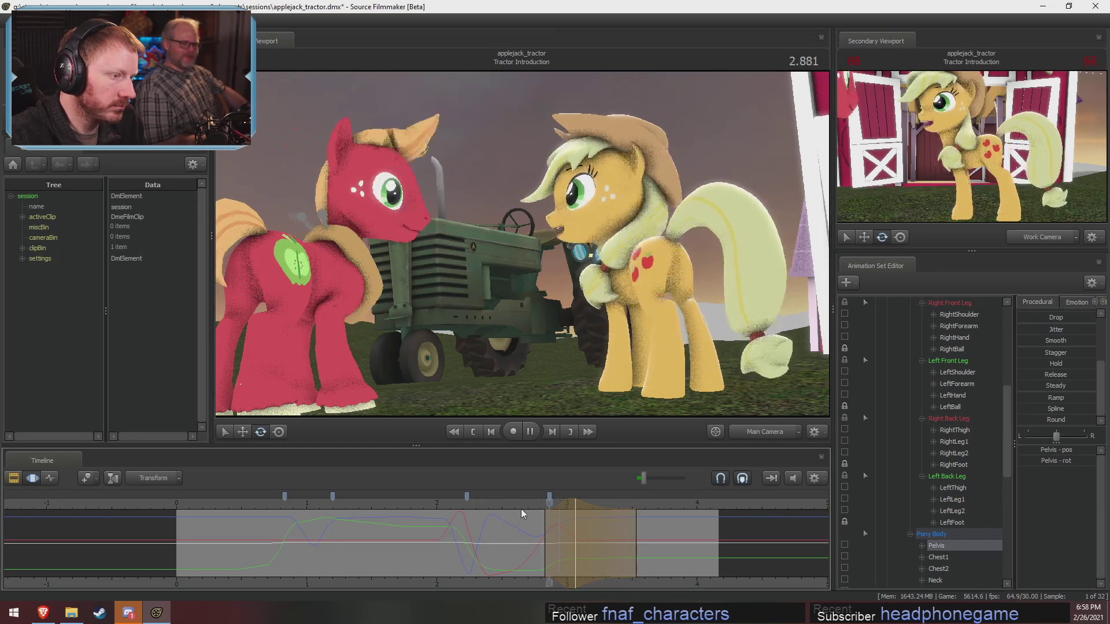
key("space")
left_click(748, 437)
left_click(527, 502)
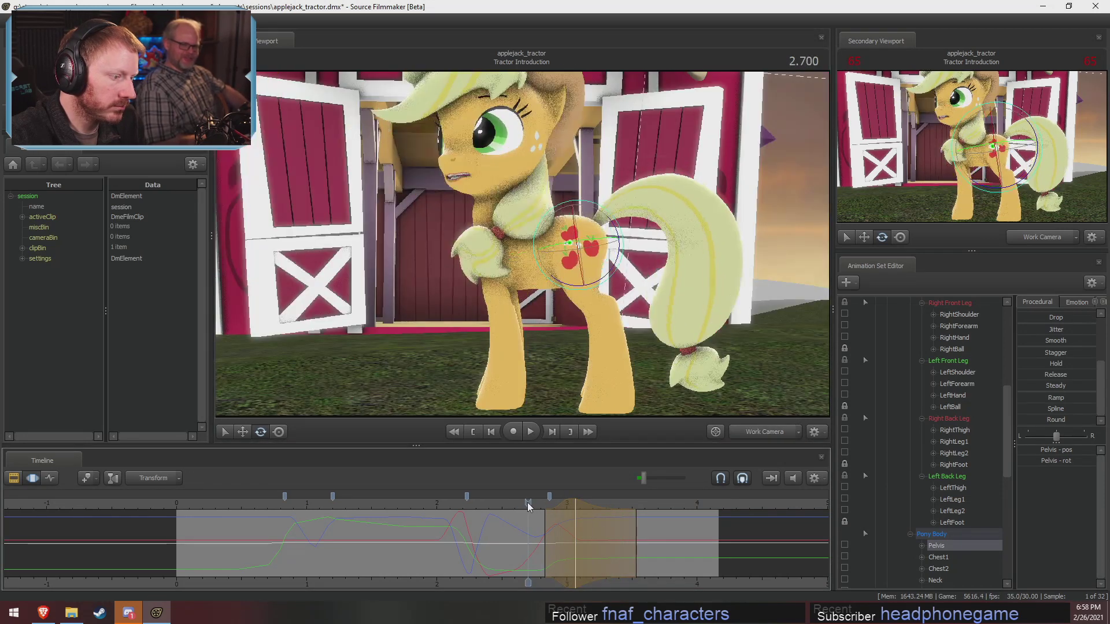
key("space")
key("space")
left_click(573, 514)
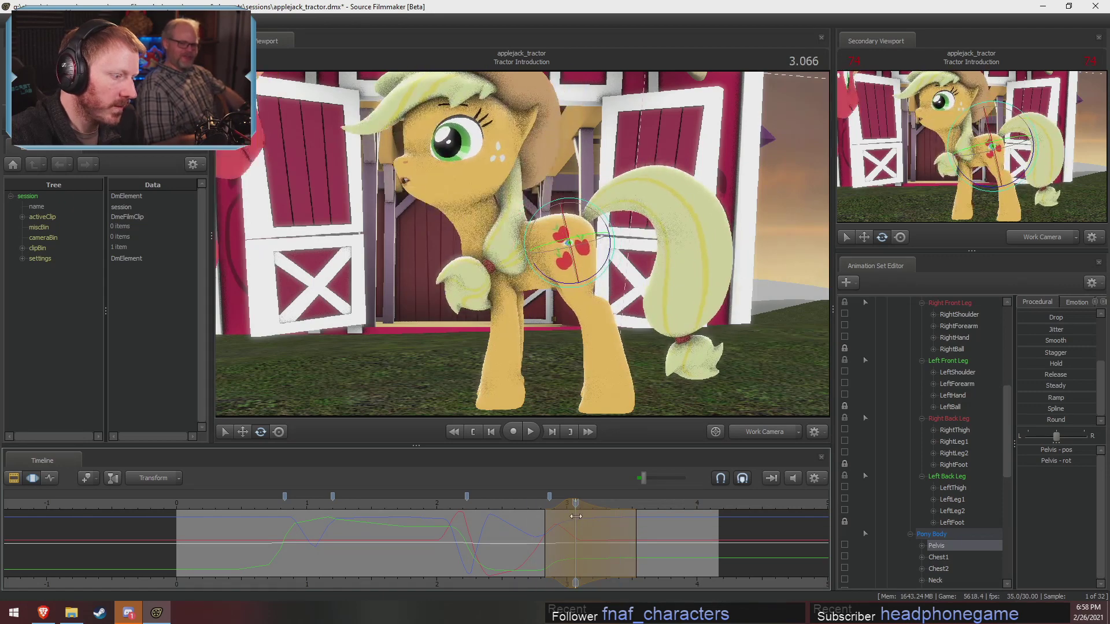
left_click_drag(591, 334, 577, 269)
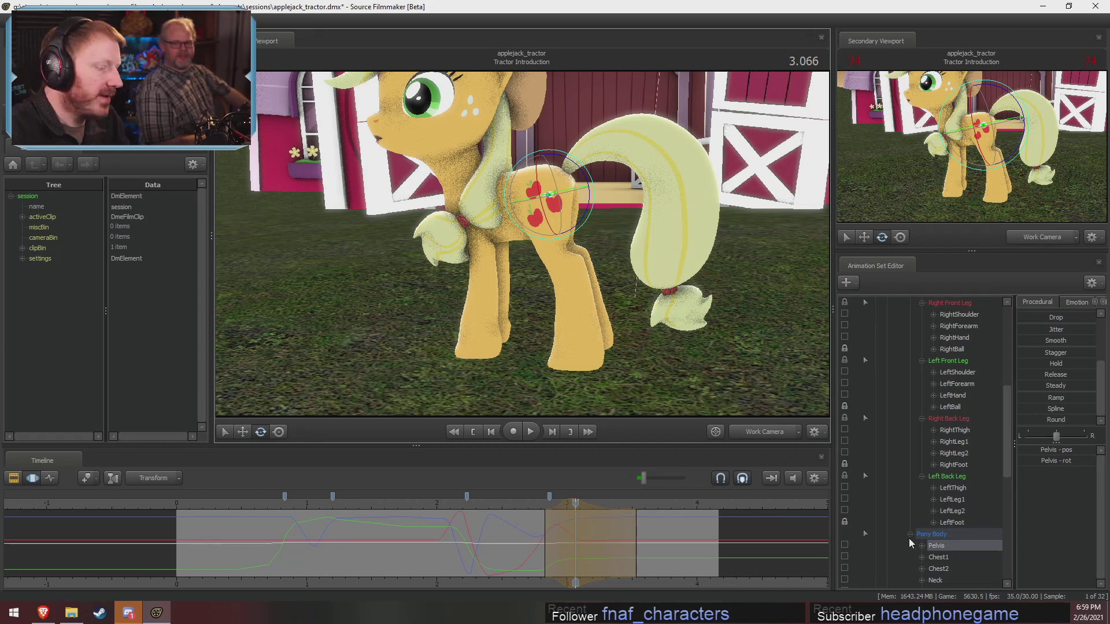
left_click_drag(562, 532, 601, 552)
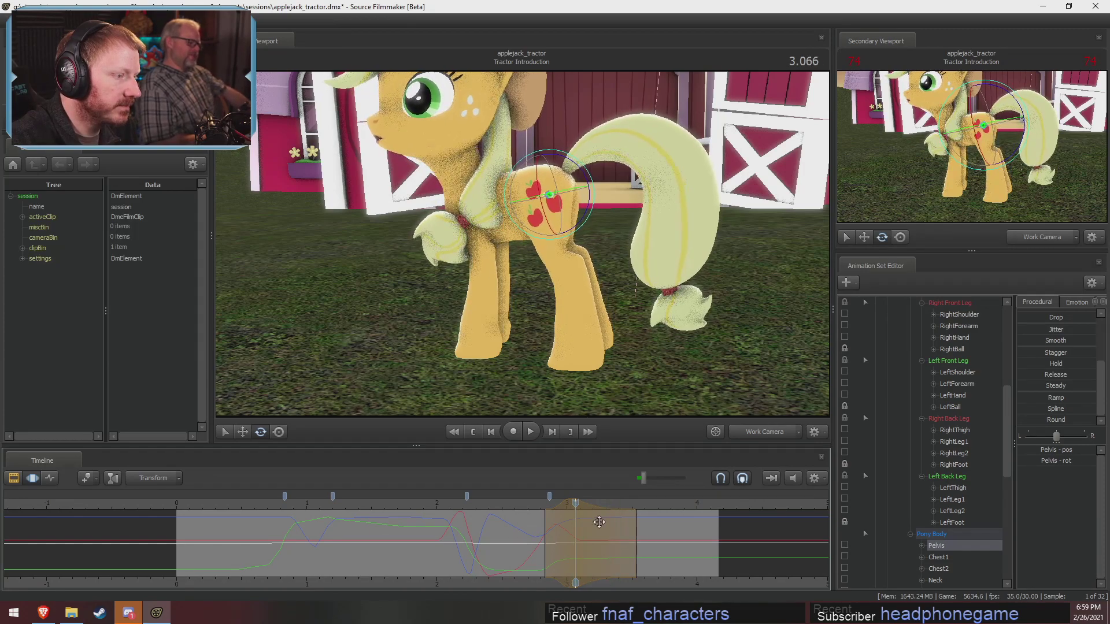
Rotate Applejack's RightLeg2 slightly at 3.066 s to refine the right back leg, and scrub briefly past that time to check it.
left_click_drag(583, 324, 601, 341)
key("w")
left_click_drag(523, 231, 370, 266)
left_click(535, 231, "ctrl")
left_click(523, 254, "ctrl")
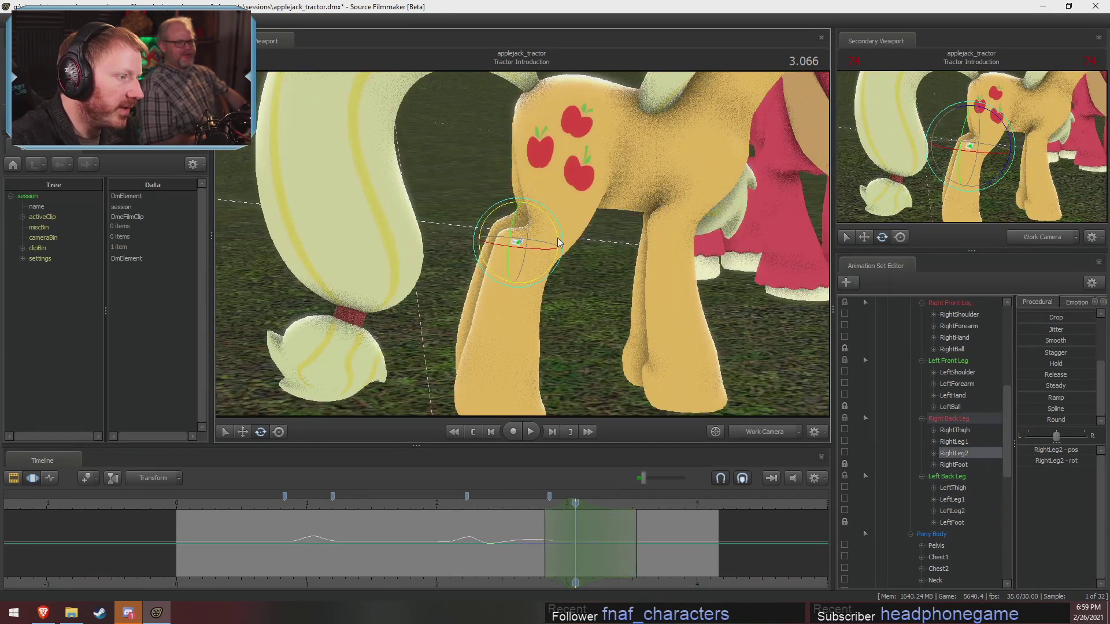
left_click_drag(558, 238, 564, 240)
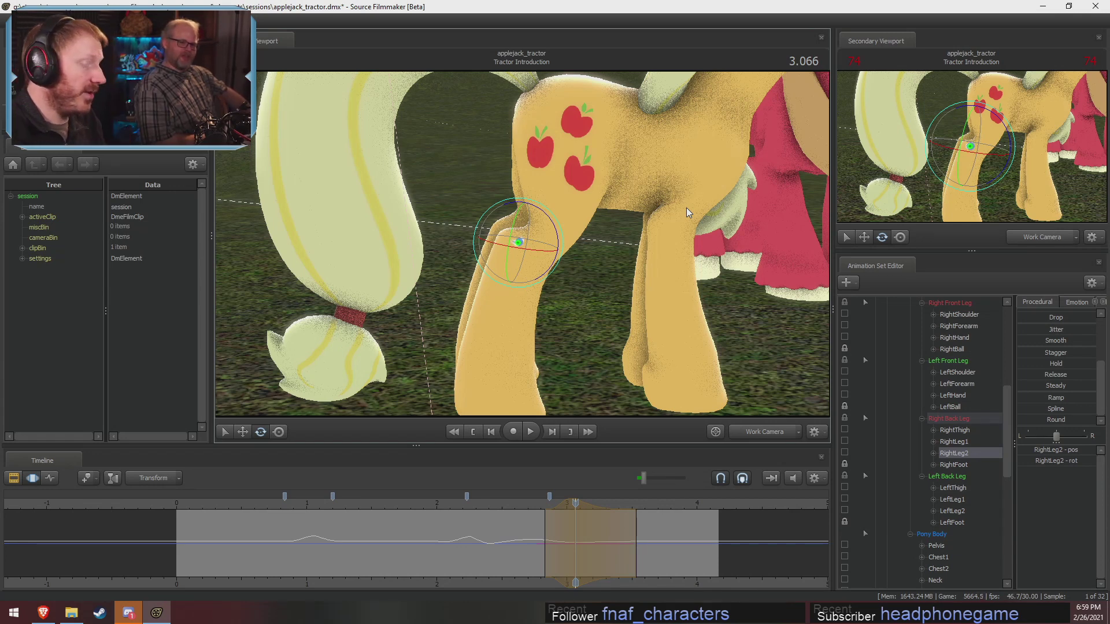
left_click_drag(523, 507, 583, 424)
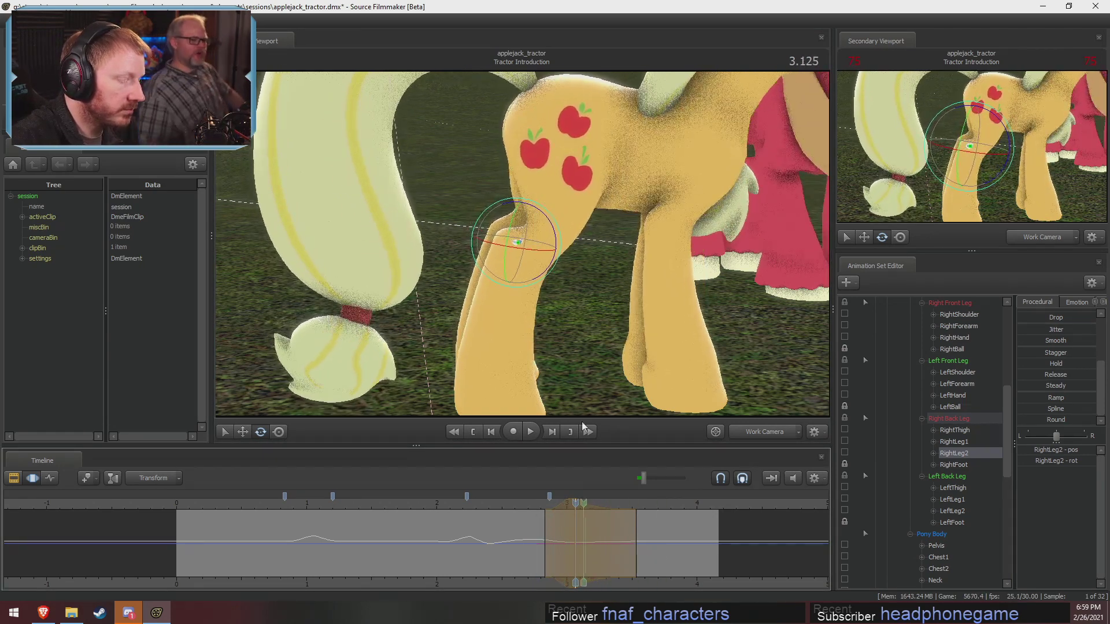
Adjust the rotation of RightLeg1 and LeftLeg1 slightly at 3.066 s.
left_click(558, 206)
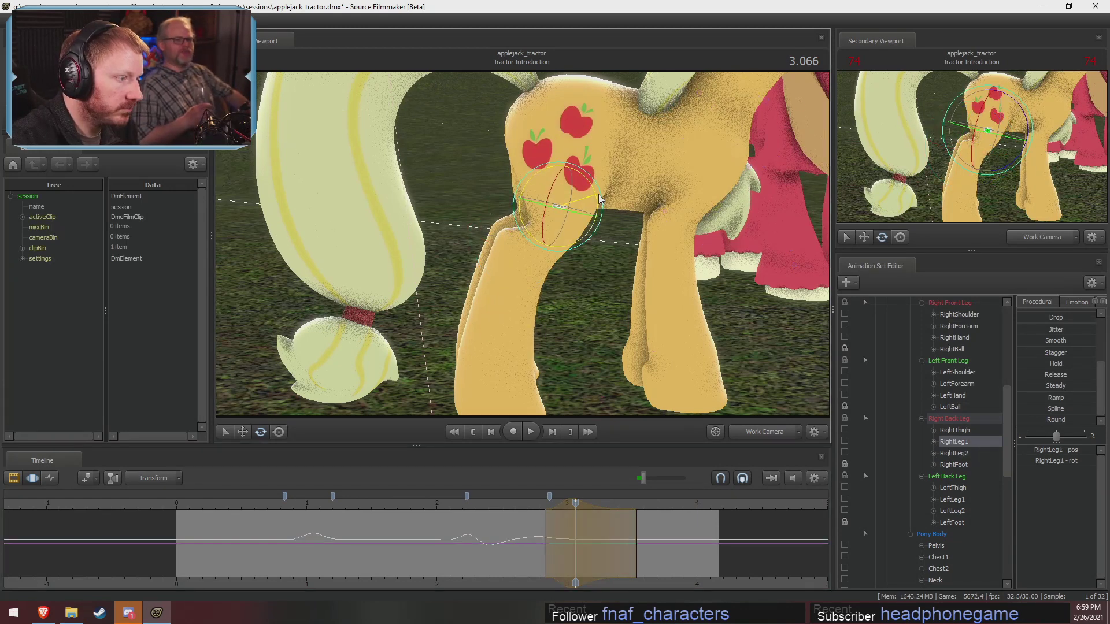
left_click(538, 188)
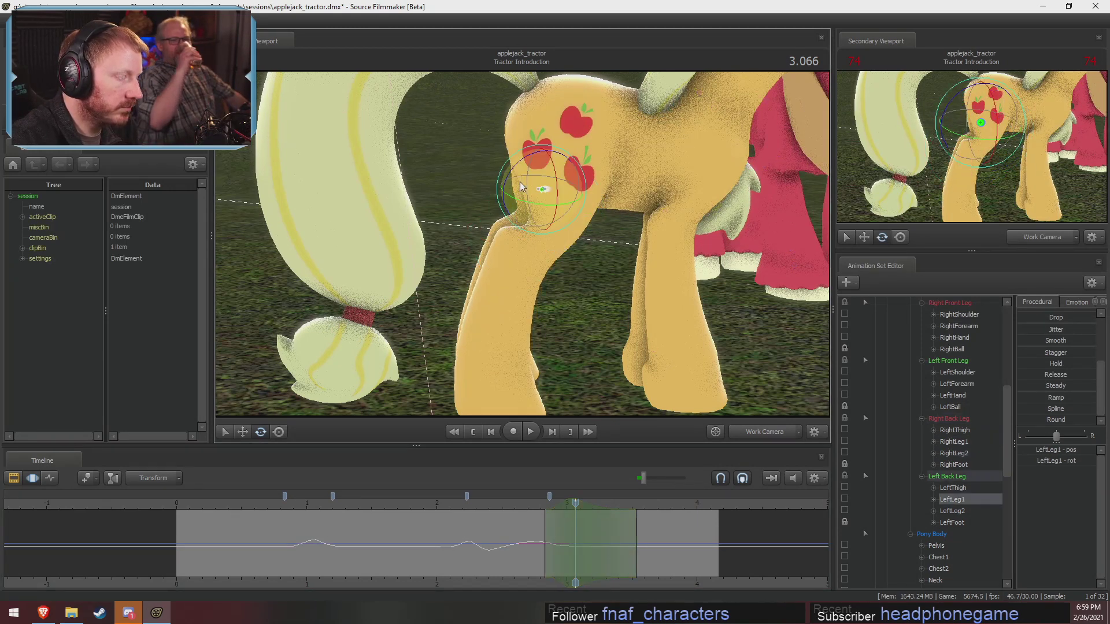
left_click_drag(518, 162, 518, 161)
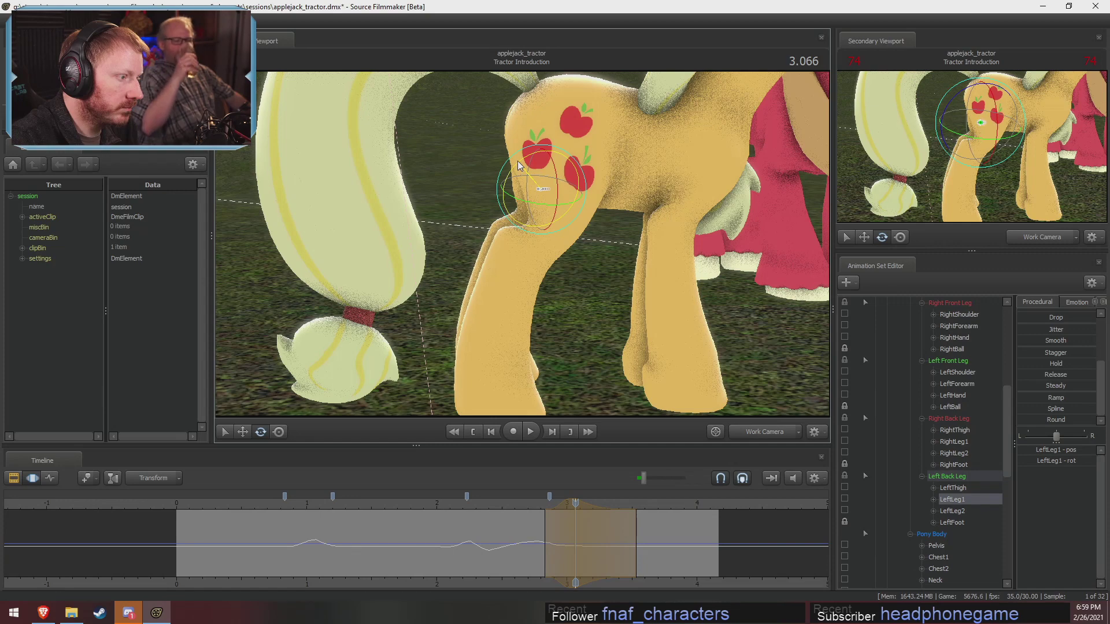
Play back and scrub the back leg motion around 3.066 s, examining the legs from both sides.
left_click(569, 533)
key("space")
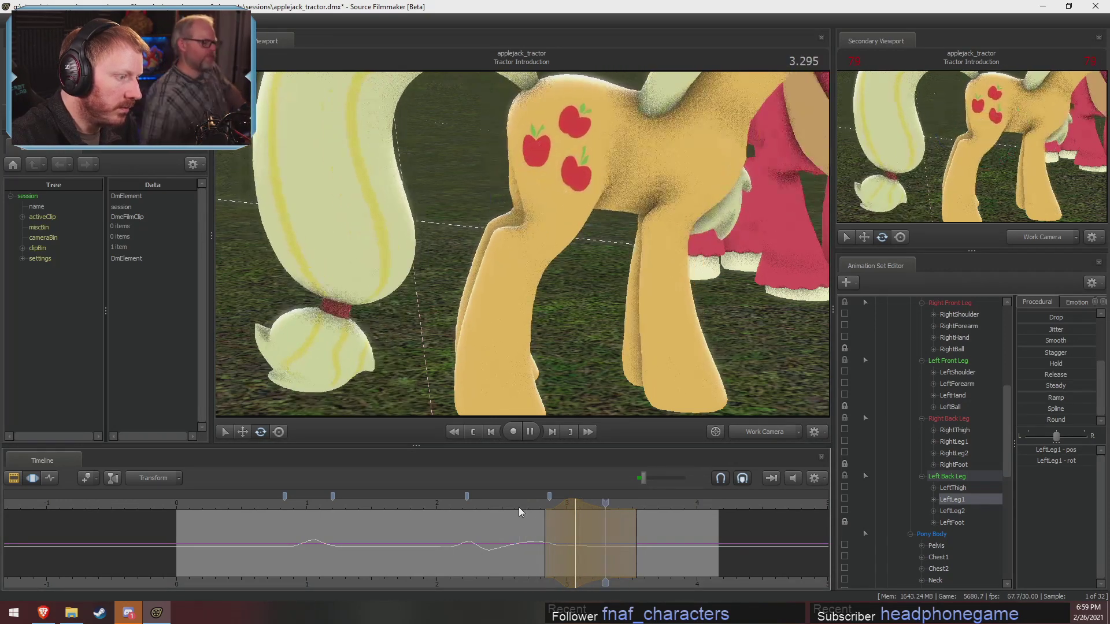
key("space")
left_click_drag(553, 355, 601, 375)
left_click_drag(486, 295, 520, 249)
key("shift")
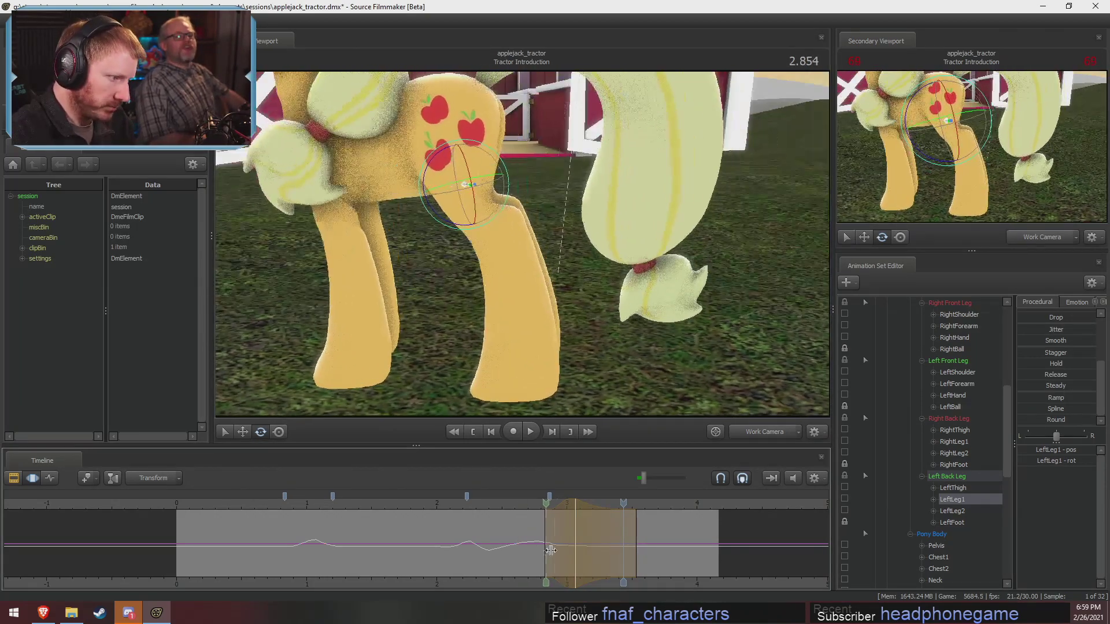
left_click(575, 511)
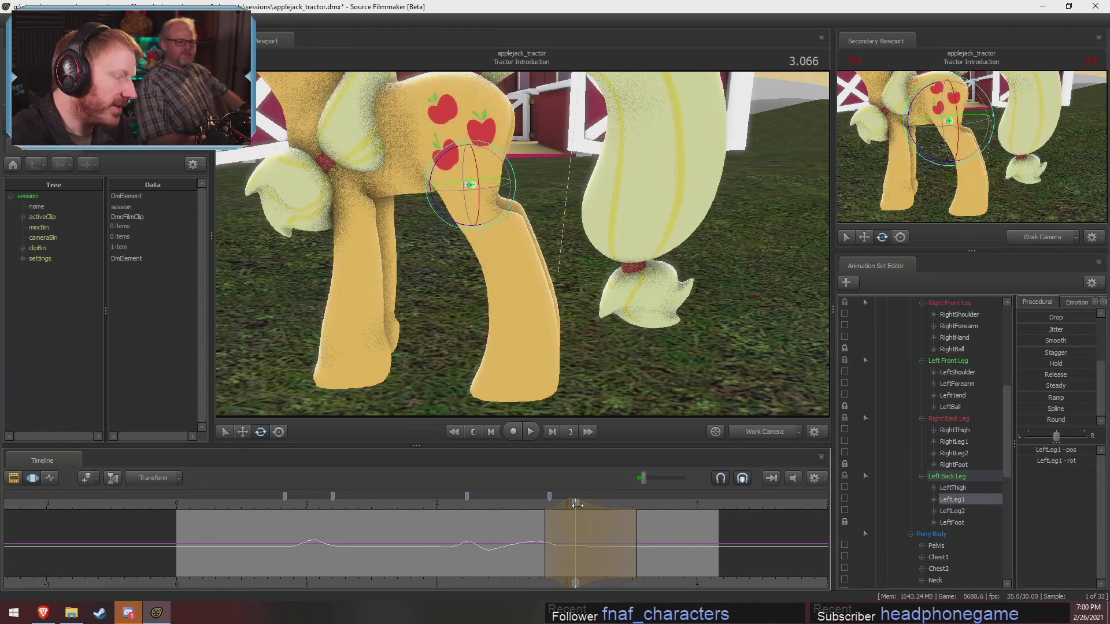
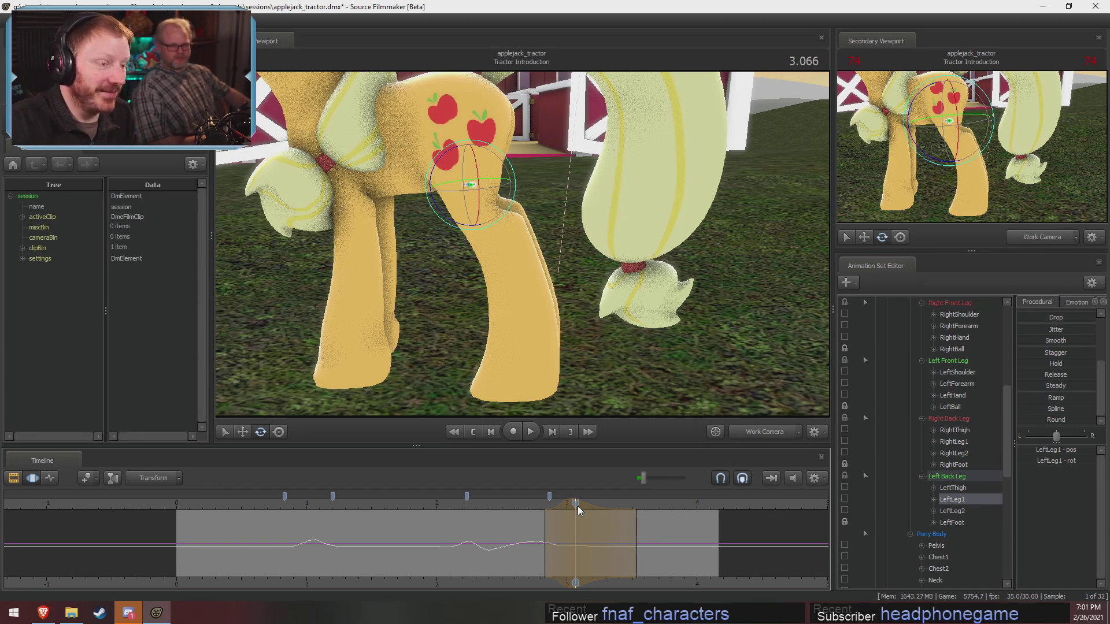
Rotate LeftShoulder and LeftForearm at 3.066 s to re-pose Applejack's left front leg.
left_click_drag(575, 356, 514, 203)
left_click(486, 175, "ctrl")
left_click(481, 166, "ctrl")
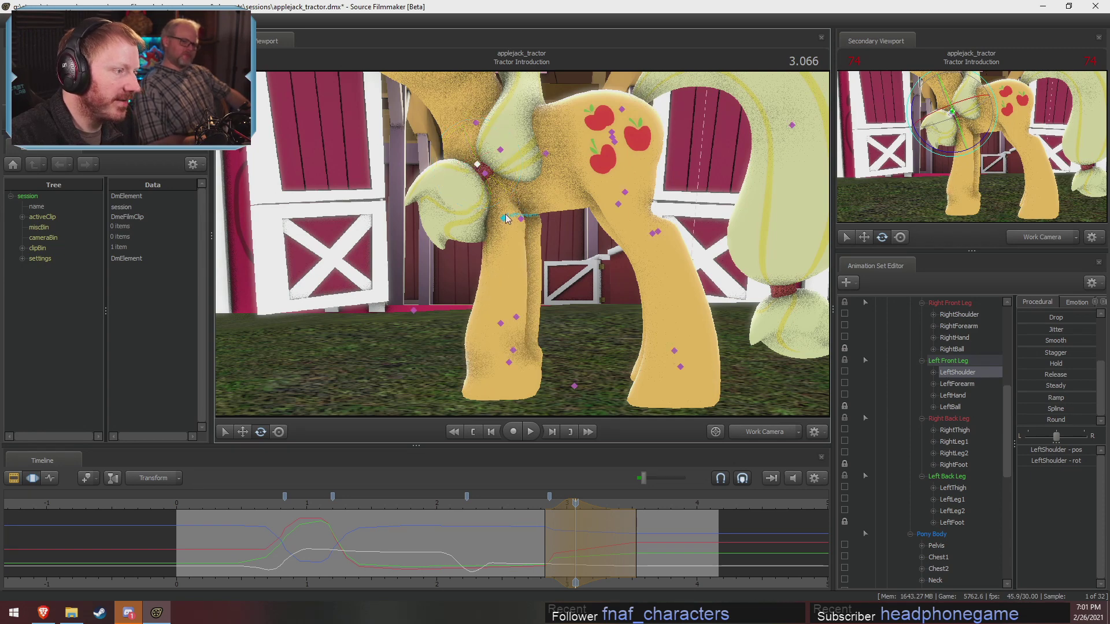
left_click(504, 220, "ctrl")
left_click_drag(541, 247, 679, 251)
Rotate RightShoulder and RightForearm at 3.066 s to re-pose Applejack's right front leg.
left_click(474, 160)
left_click_drag(474, 161, 527, 240, "alt")
left_click_drag(543, 154, 459, 227, "alt")
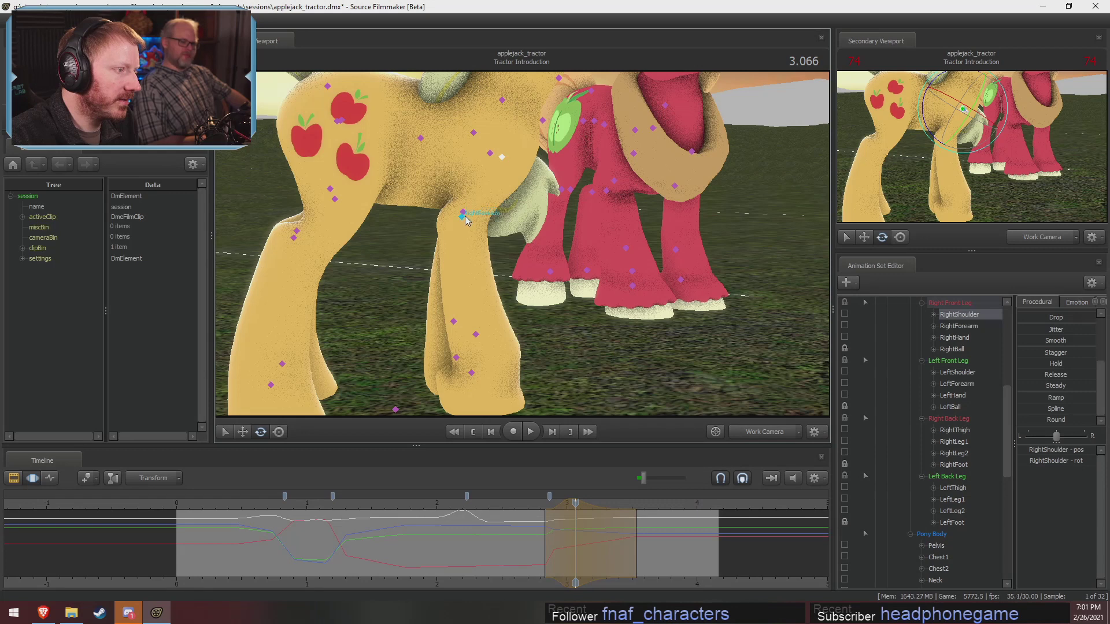
left_click(463, 216, "ctrl")
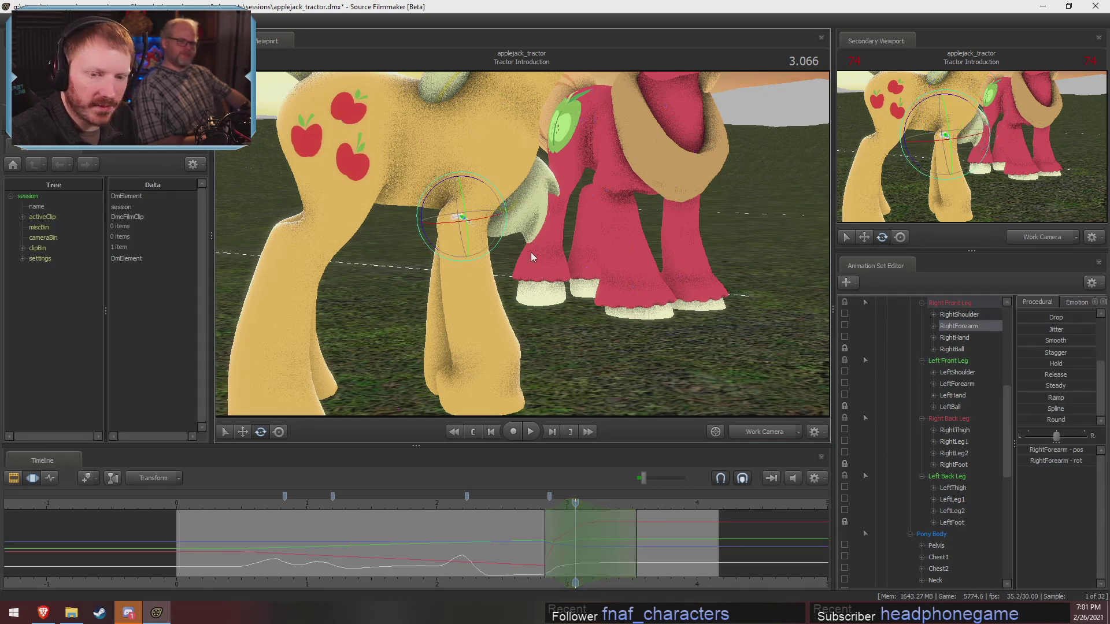
left_click_drag(602, 280, 574, 255, "alt")
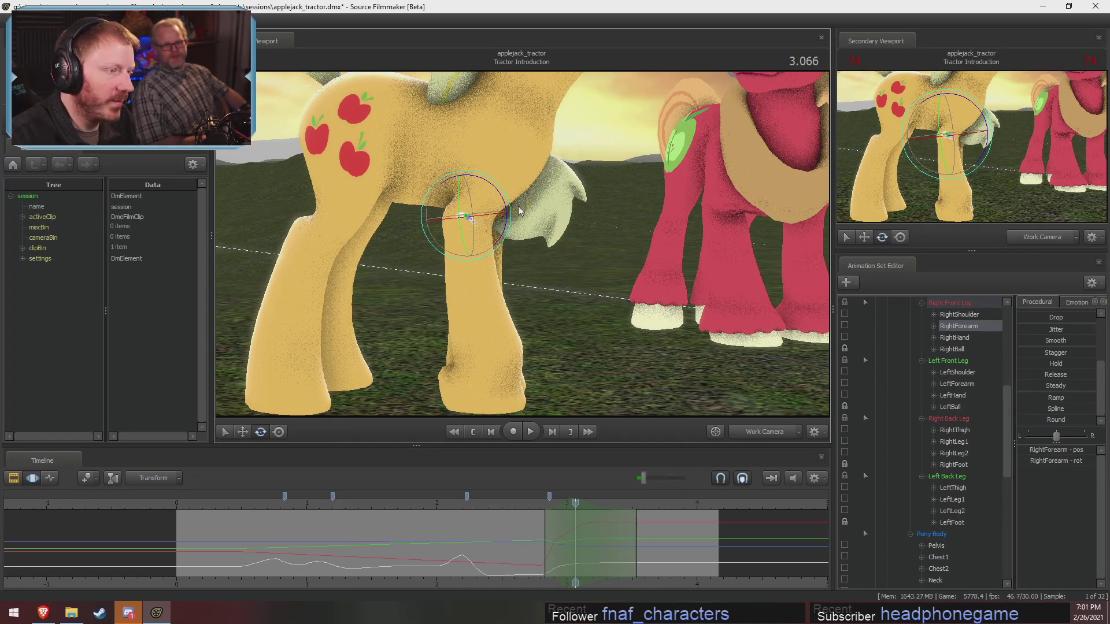
left_click_drag(503, 198, 688, 249)
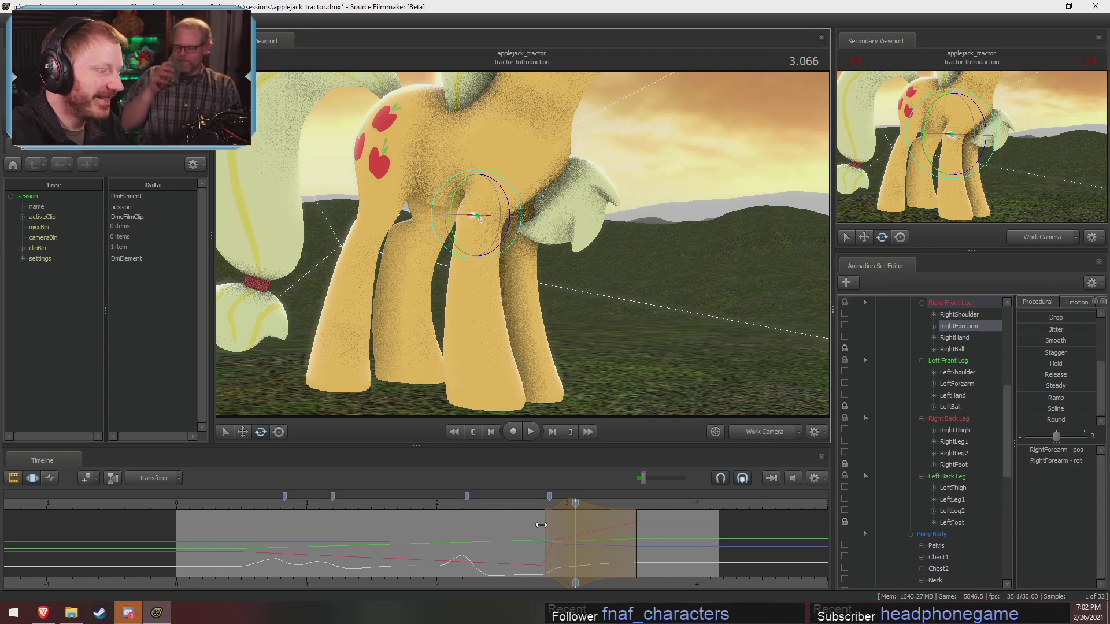
Play back the front leg motion from 2.733 s and scrub through the time selection to examine it.
left_click(532, 507)
scroll(533, 558, "up", 4)
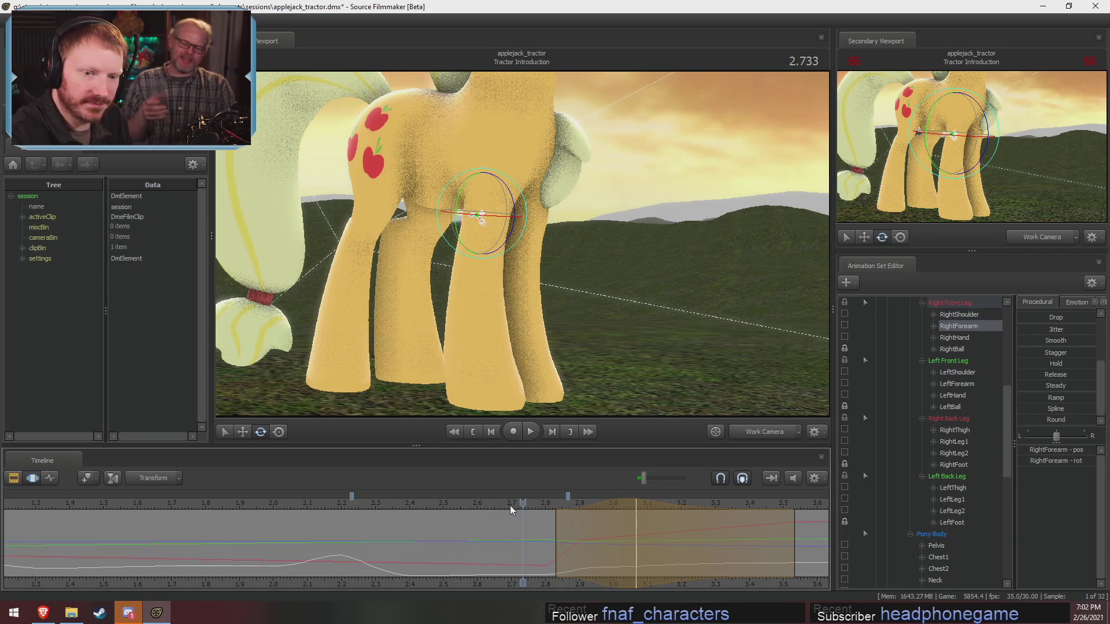
middle_click_drag(519, 579, 411, 584)
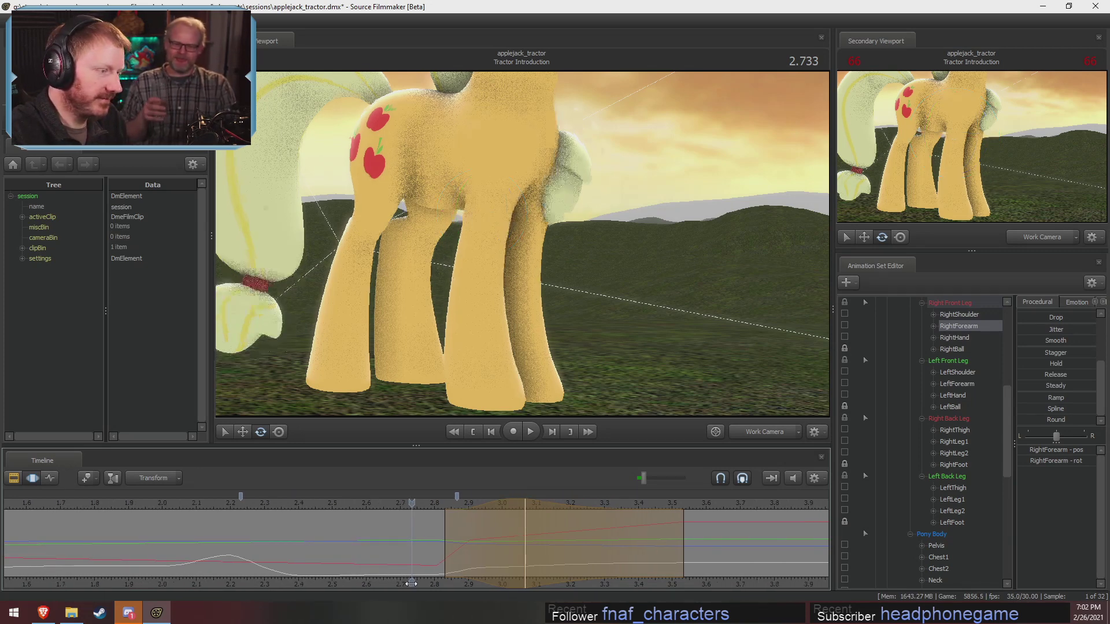
key("space")
key("space")
left_click_drag(418, 503, 677, 557)
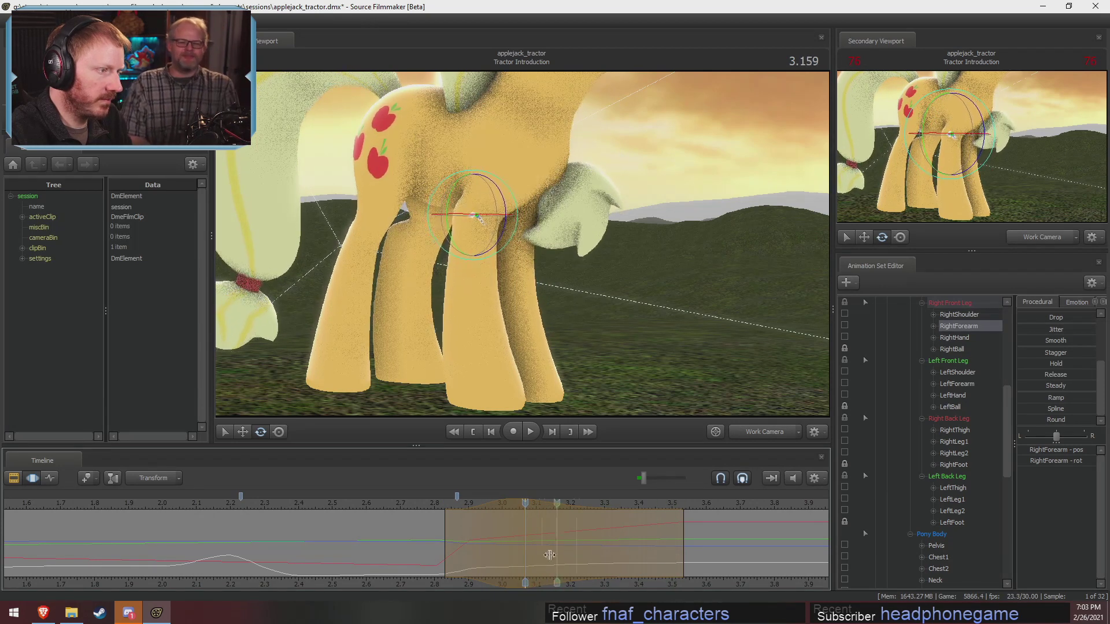
Rotate both shoulders together and both forearms together at 3.066 s to adjust the front legs.
mouse_move(562, 341)
left_mouse_down("alt")
mouse_move(654, 336)
mouse_move(628, 329)
left_mouse_up("alt")
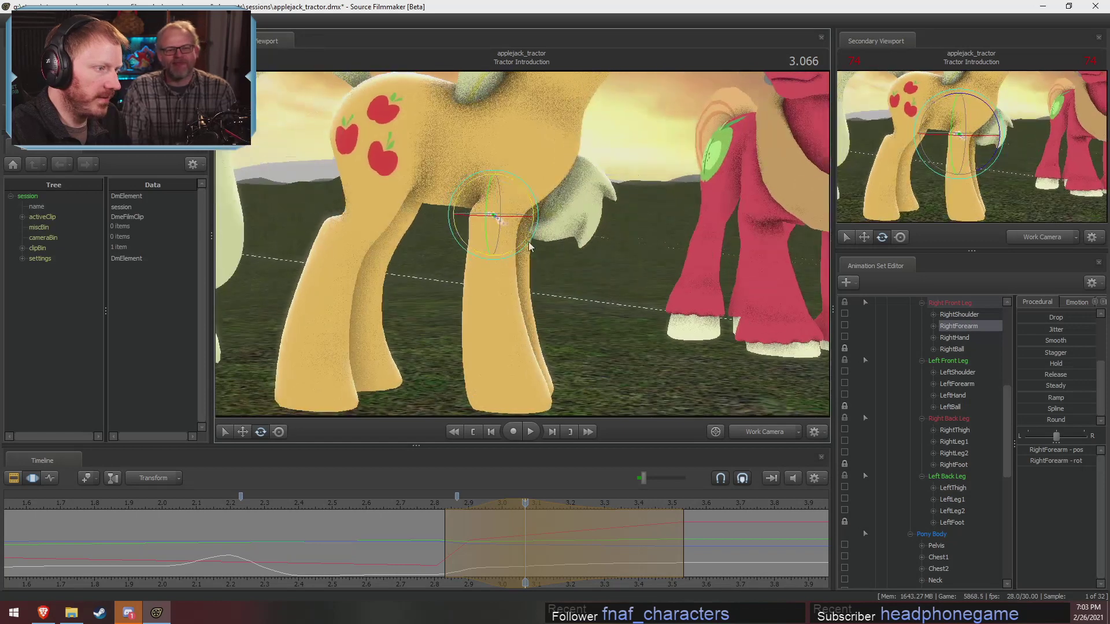
mouse_move(528, 516)
left_mouse_down()
mouse_move(470, 525)
mouse_move(526, 523)
left_mouse_up()
mouse_move(514, 145)
left_mouse_down("ctrl")
mouse_move(569, 168)
mouse_move(581, 146)
left_mouse_up("ctrl")
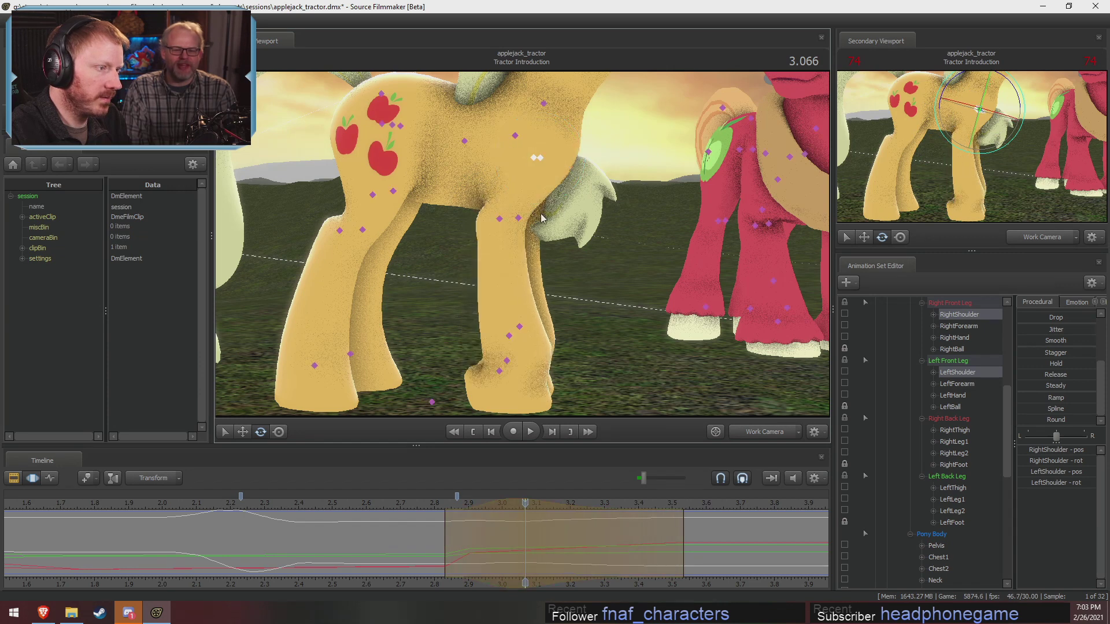
mouse_move(547, 204)
left_mouse_down("ctrl")
mouse_move(536, 194)
mouse_move(568, 202)
left_mouse_up("ctrl")
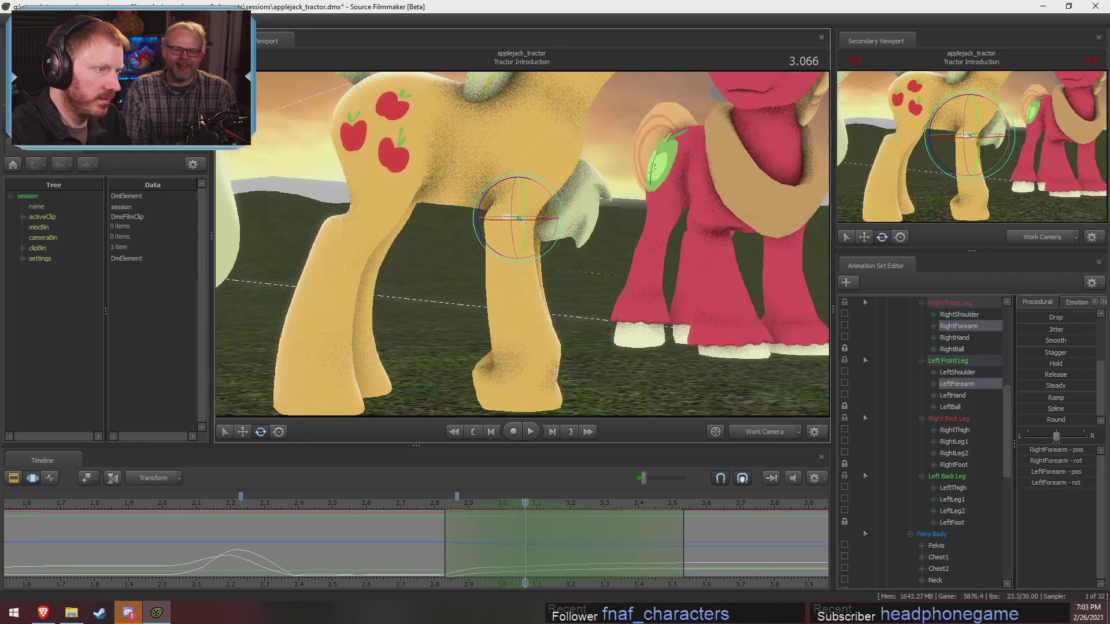
left_click_drag(506, 180, 526, 257)
Rotate LeftForearm on its own at 3.066 s to refine the left front leg, and commit the change.
left_click(544, 228, "ctrl")
left_click(524, 219)
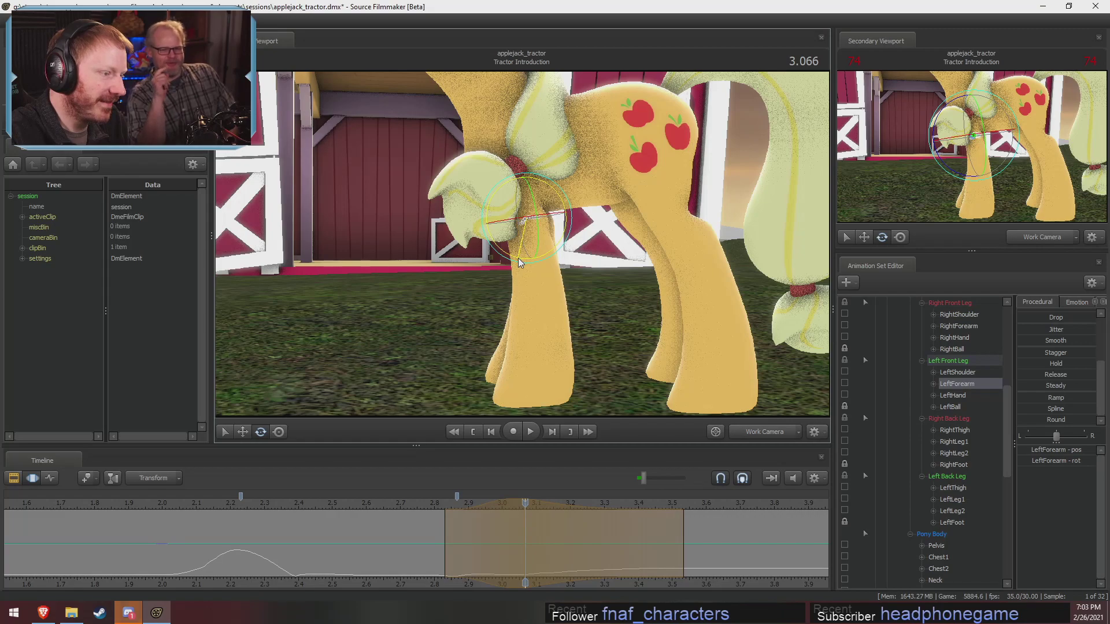
left_click_drag(518, 257, 616, 329, "alt")
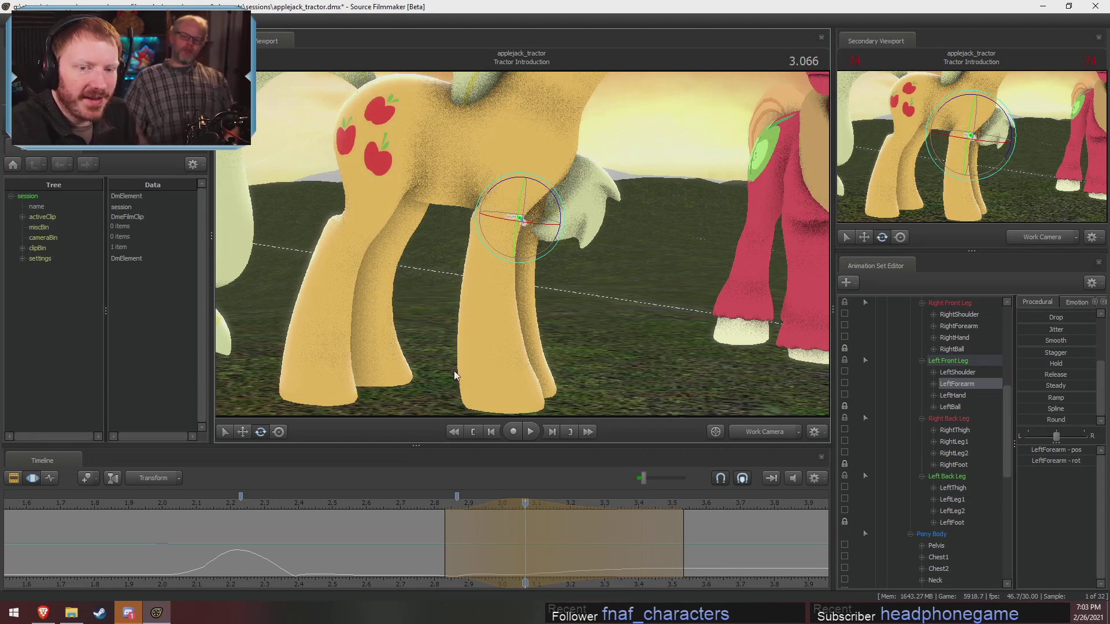
middle_click_drag(382, 582, 334, 548)
left_click(320, 503)
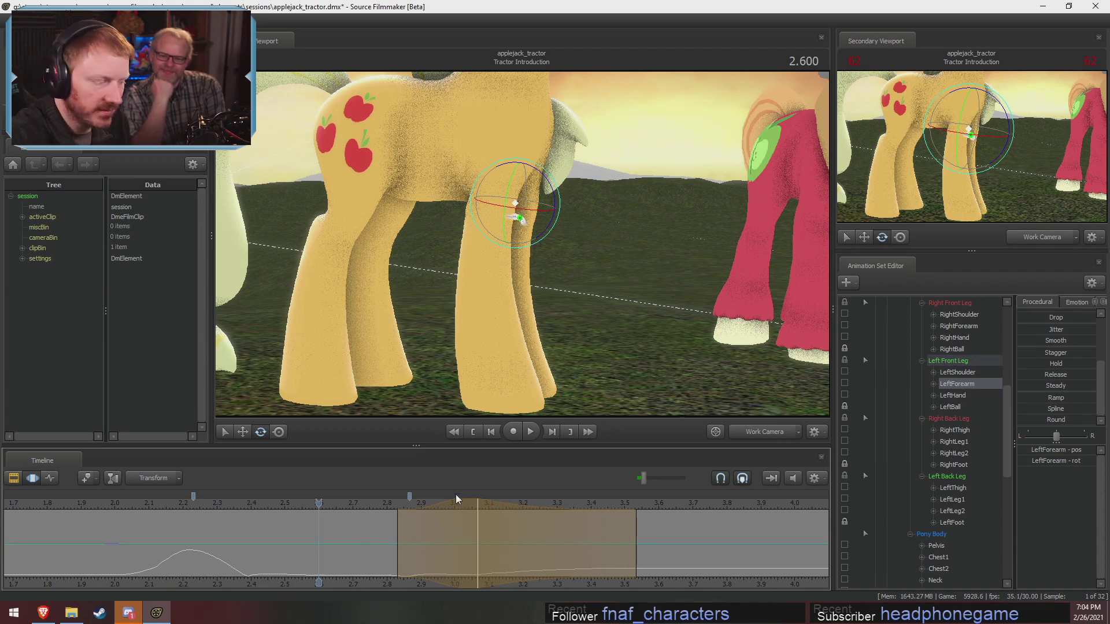
key("Return")
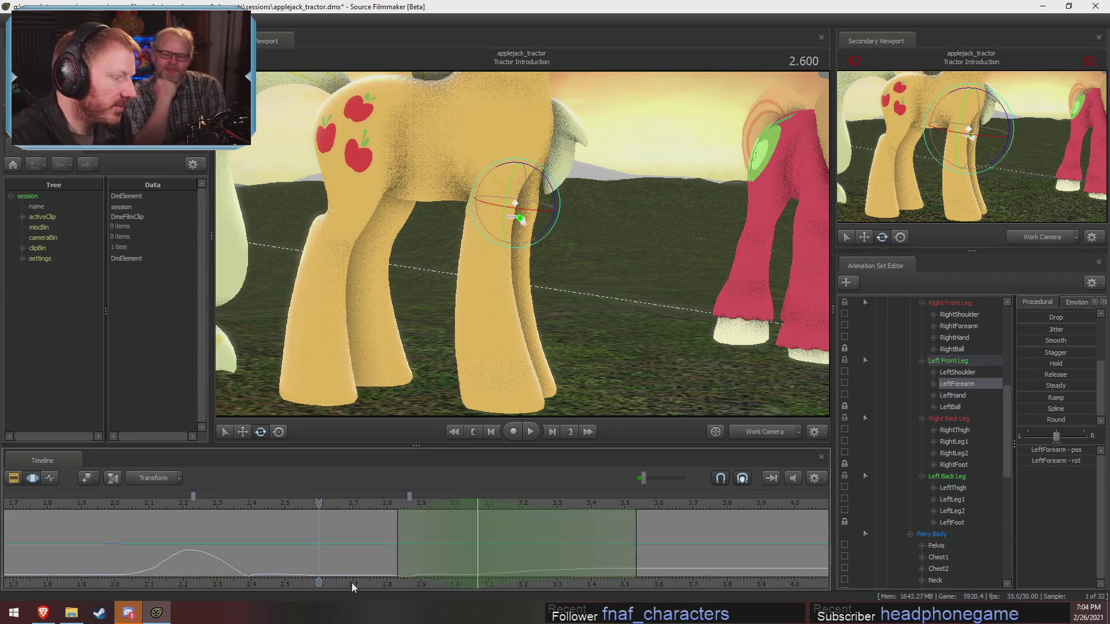
Play back the leg motion from 2.000 s and again from about 2.4 s to examine the front legs.
scroll(467, 565, "down", 3)
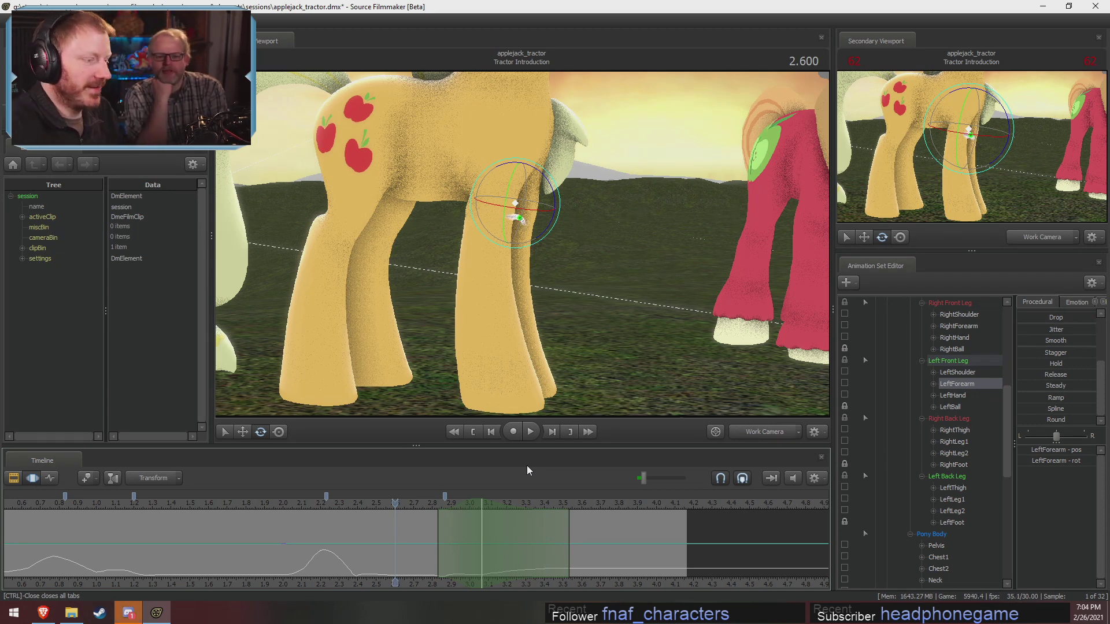
left_click(372, 502)
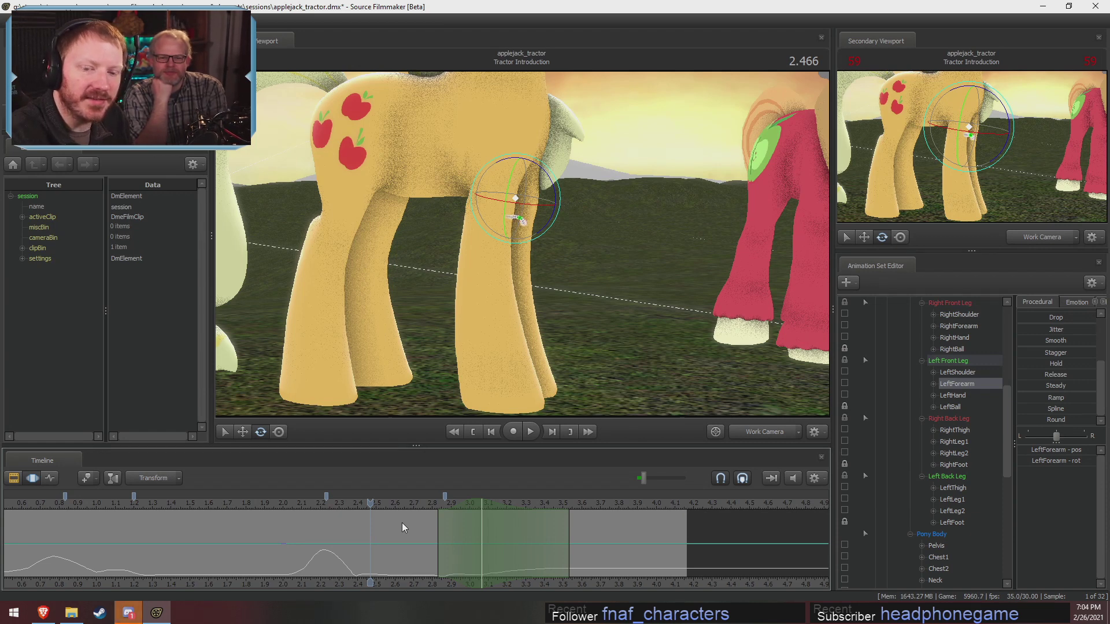
left_click(288, 503)
left_click_drag(288, 503, 284, 503)
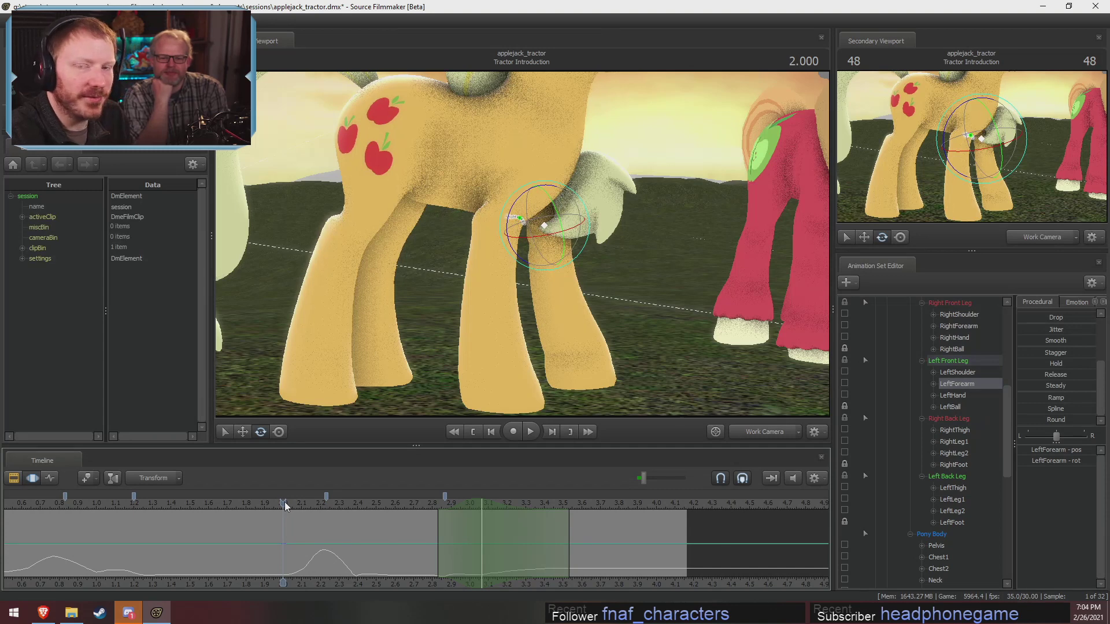
key("space")
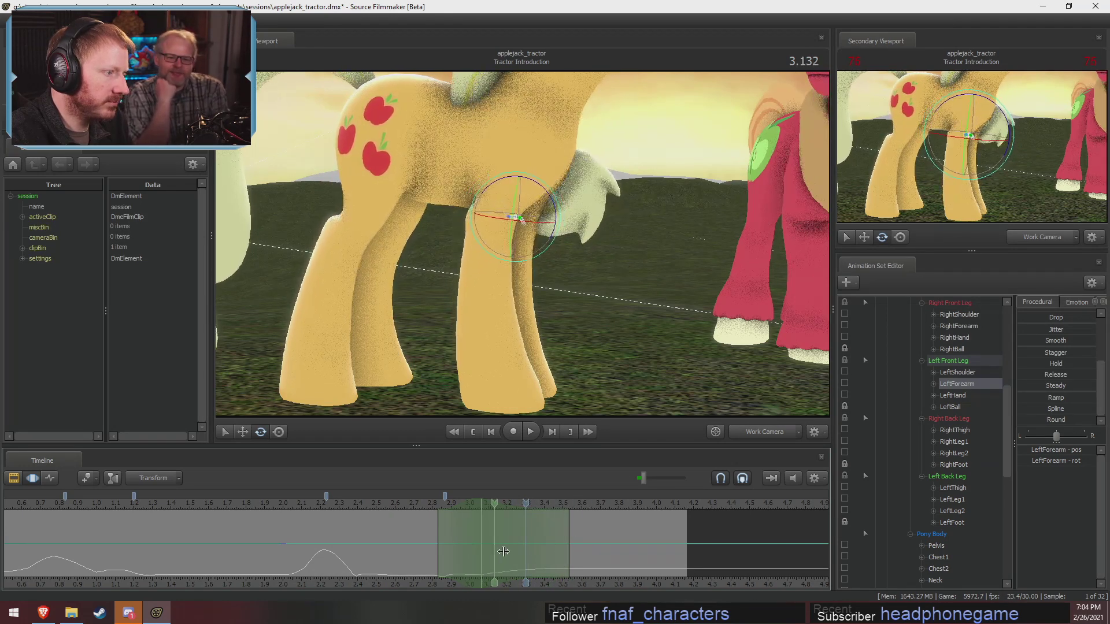
left_click_drag(462, 525, 358, 514)
key("space")
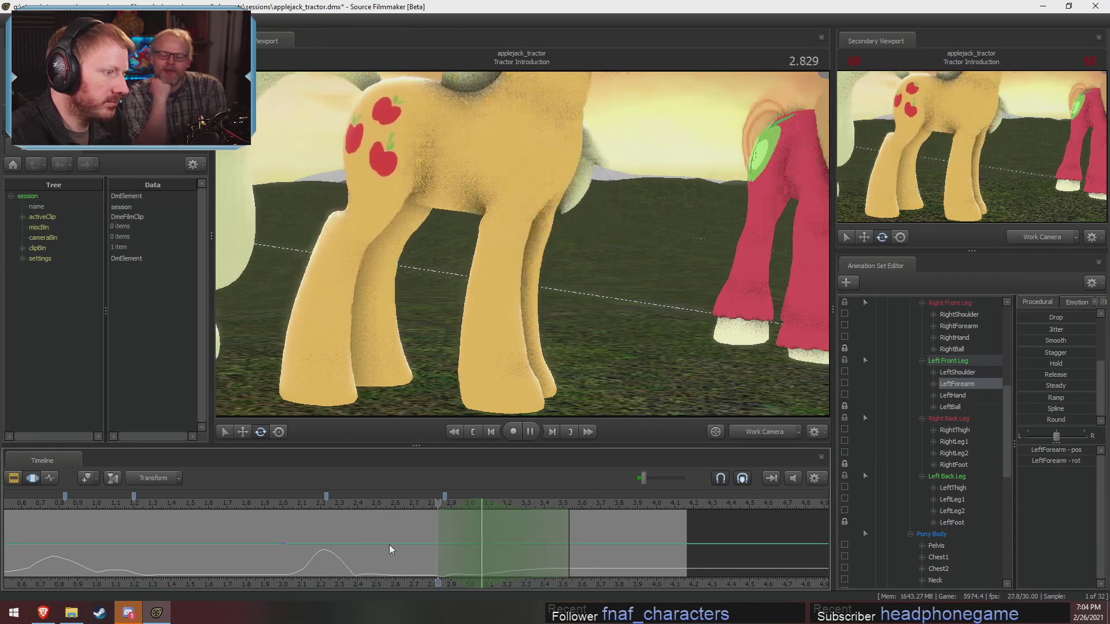
Set a time selection from about 2.55 s to 3.1 s centred on 2.933 s, and rotate both forearms there.
left_click_drag(390, 550, 488, 551)
left_click_drag(488, 551, 457, 506)
mouse_move(591, 319)
left_mouse_down("alt")
mouse_move(630, 319)
mouse_move(616, 318)
left_mouse_up("alt")
left_click(553, 161, "ctrl")
mouse_move(553, 161)
left_mouse_down("ctrl")
mouse_move(543, 179)
mouse_move(583, 172)
mouse_move(584, 183)
mouse_move(536, 206)
mouse_move(512, 235)
mouse_move(527, 176)
mouse_move(469, 159)
mouse_move(416, 191)
mouse_move(451, 232)
mouse_move(520, 265)
left_mouse_up("ctrl")
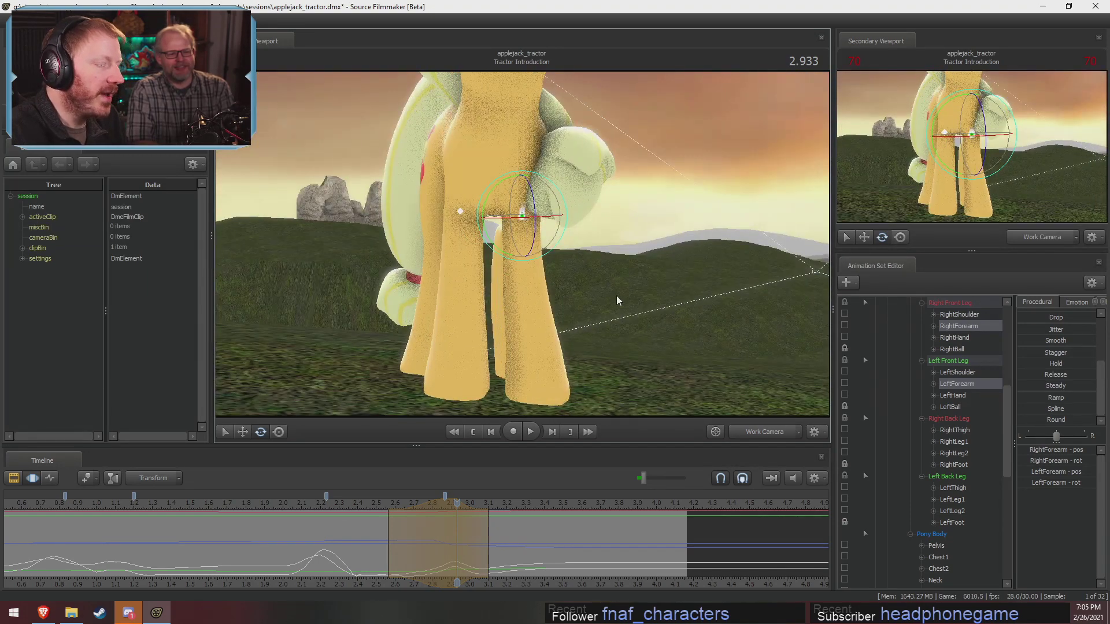
Fine-tune the rotation of both forearms at 2.933 s, checking the front legs from several angles.
left_click_drag(616, 296, 706, 235, "alt")
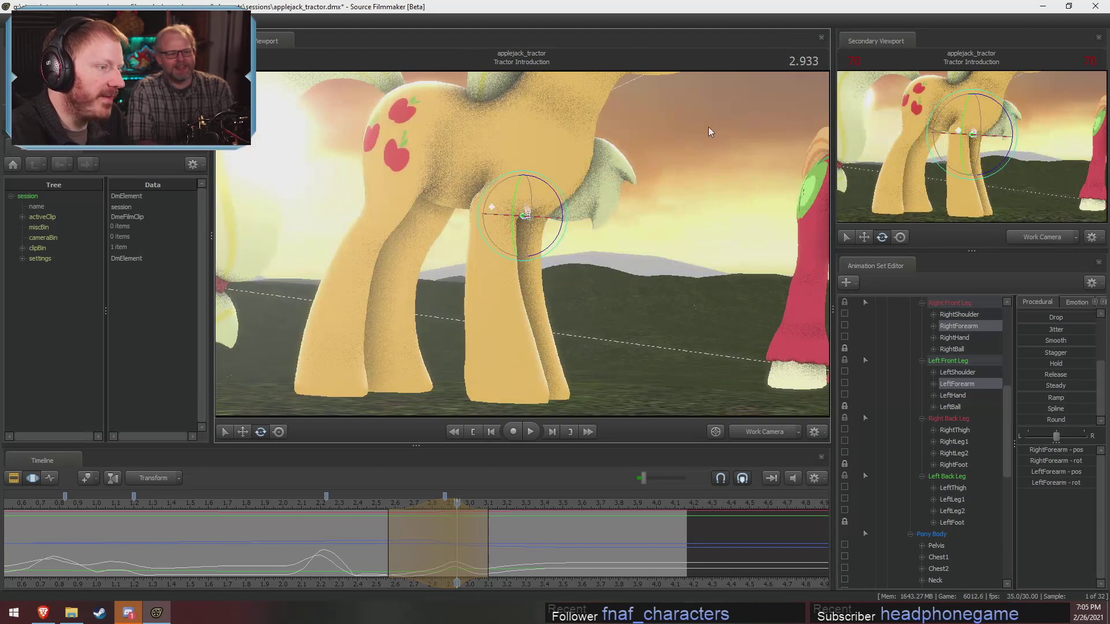
left_click_drag(708, 126, 514, 208, "alt")
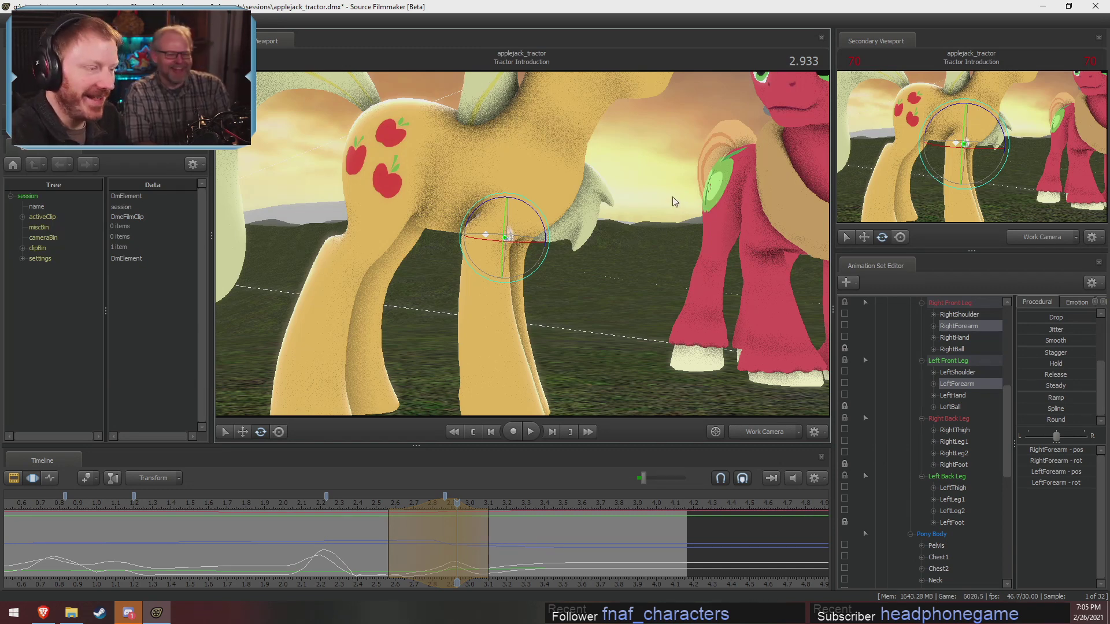
left_click_drag(674, 300, 596, 324)
left_click_drag(560, 198, 558, 195)
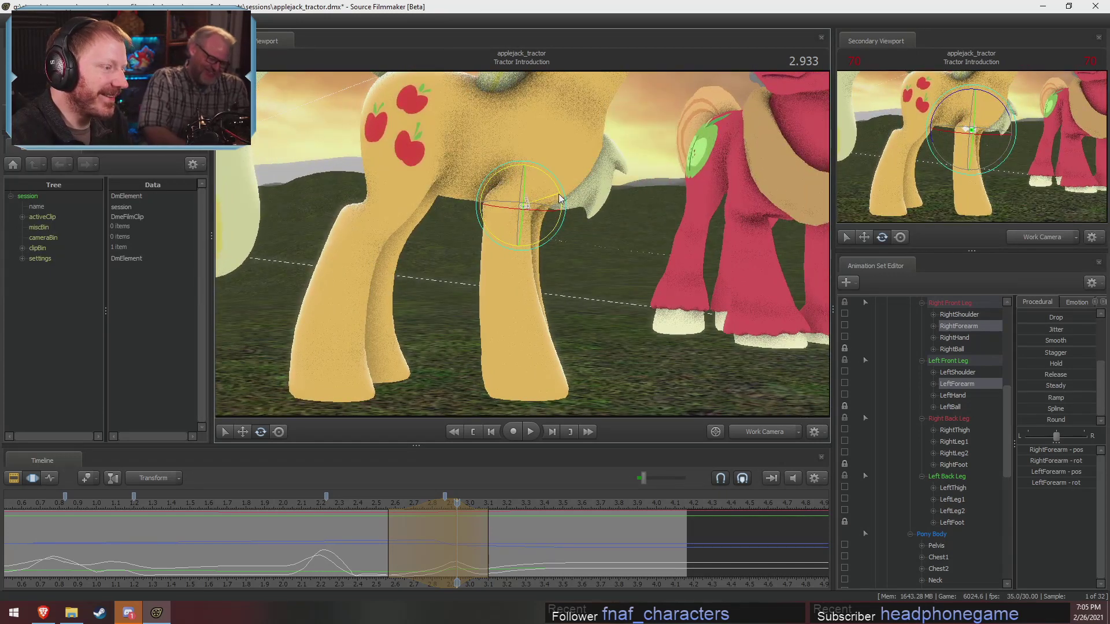
mouse_move(524, 249)
left_mouse_down("alt")
mouse_move(532, 257)
mouse_move(512, 236)
mouse_move(512, 246)
left_mouse_up("alt")
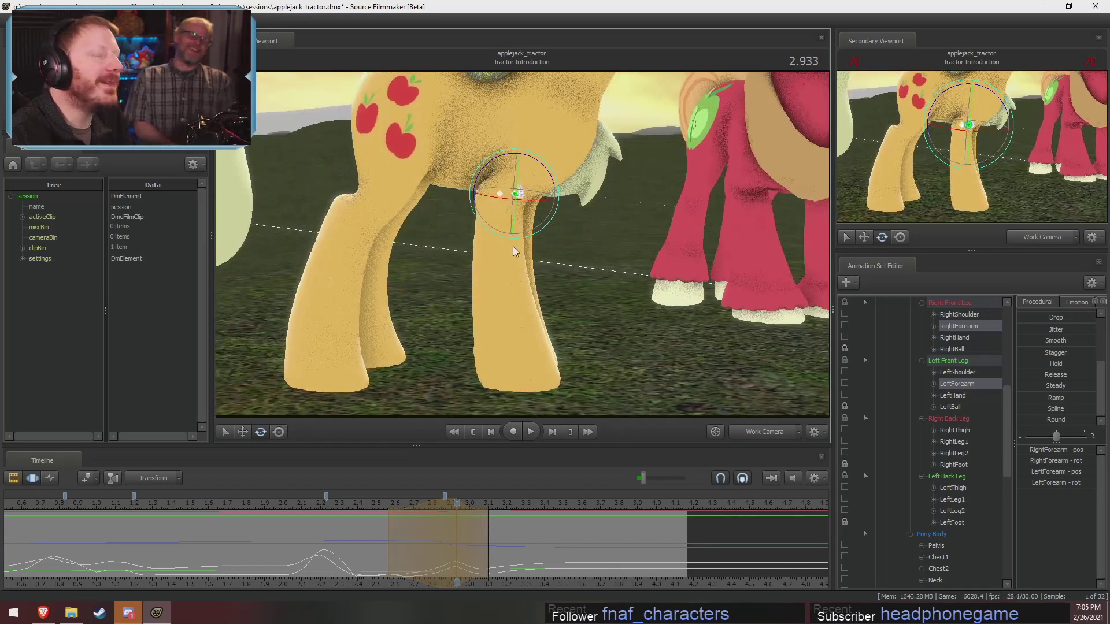
Examine Applejack's front legs at 2.933 s from the side and from the front.
left_click_drag(419, 263, 350, 255, "alt")
left_click_drag(522, 216, 526, 243, "alt")
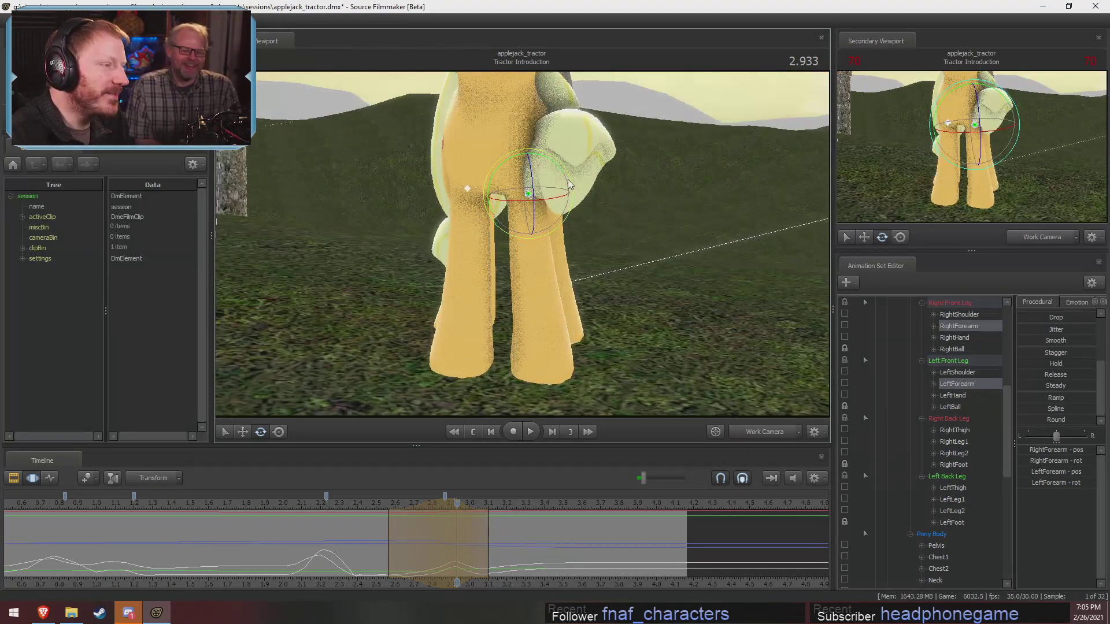
Switch to File Explorer and browse the Extras folder inside Pony SFM's Videos folder for a clip.
left_click(71, 613)
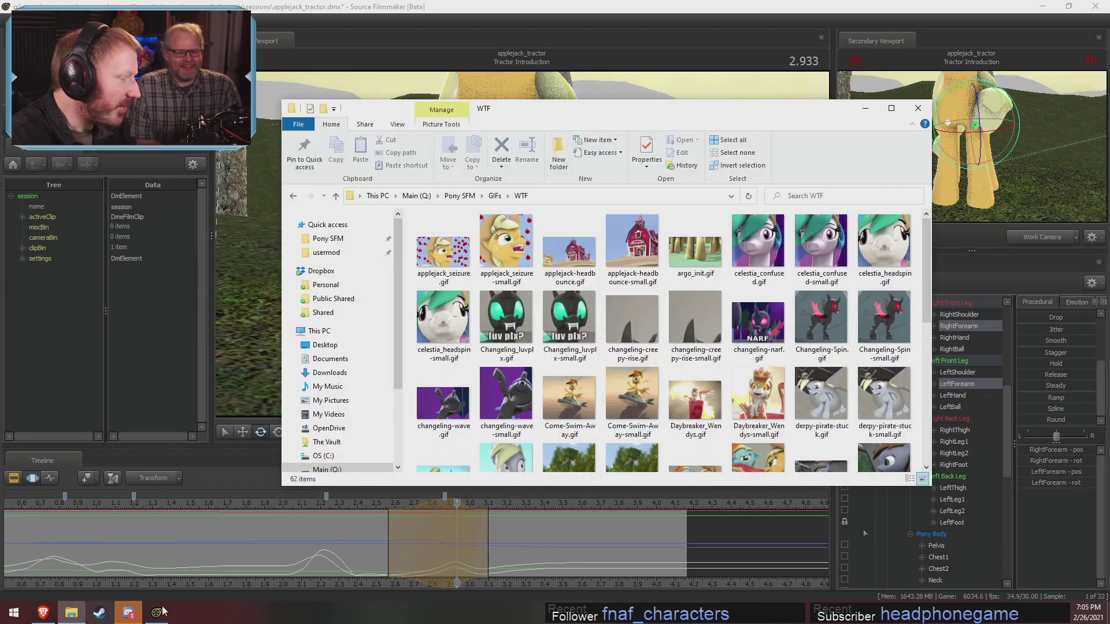
left_click(329, 239)
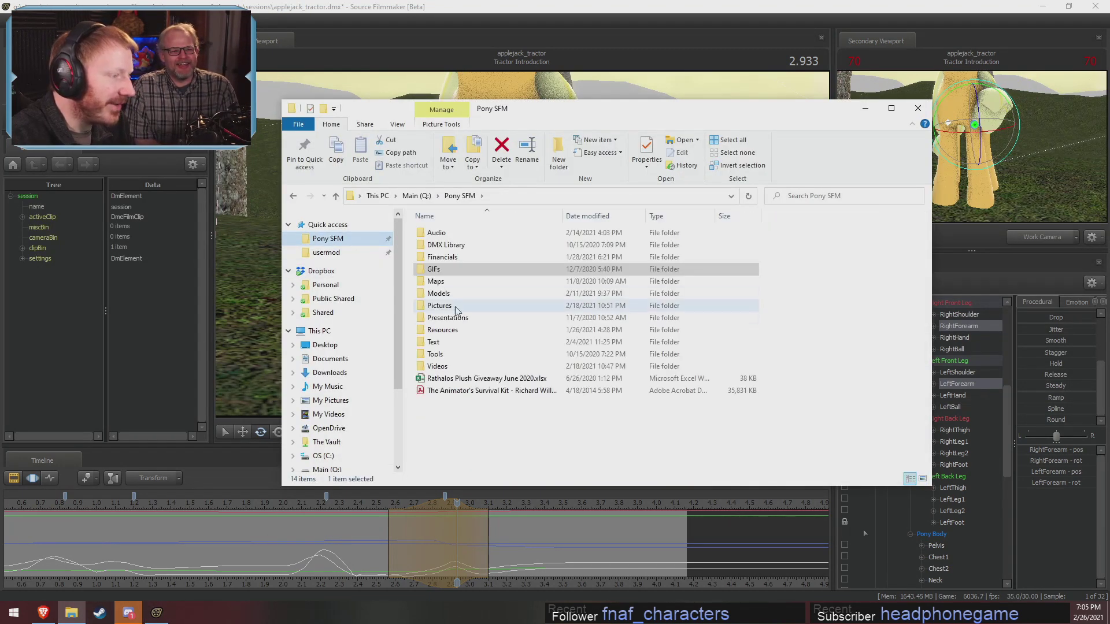
double_click(458, 366)
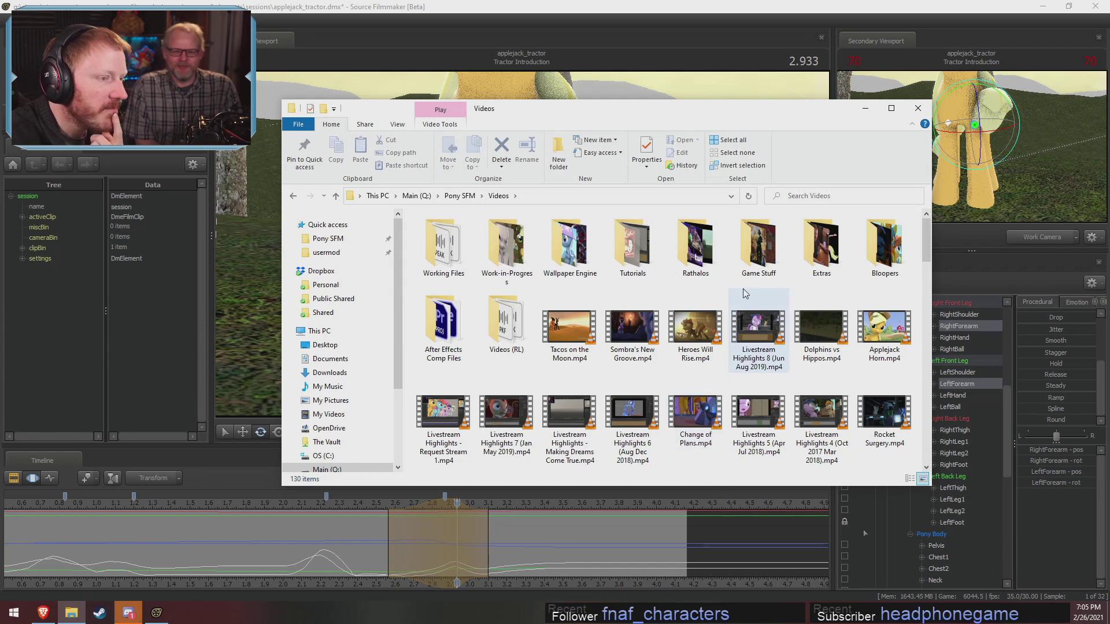
double_click(838, 239)
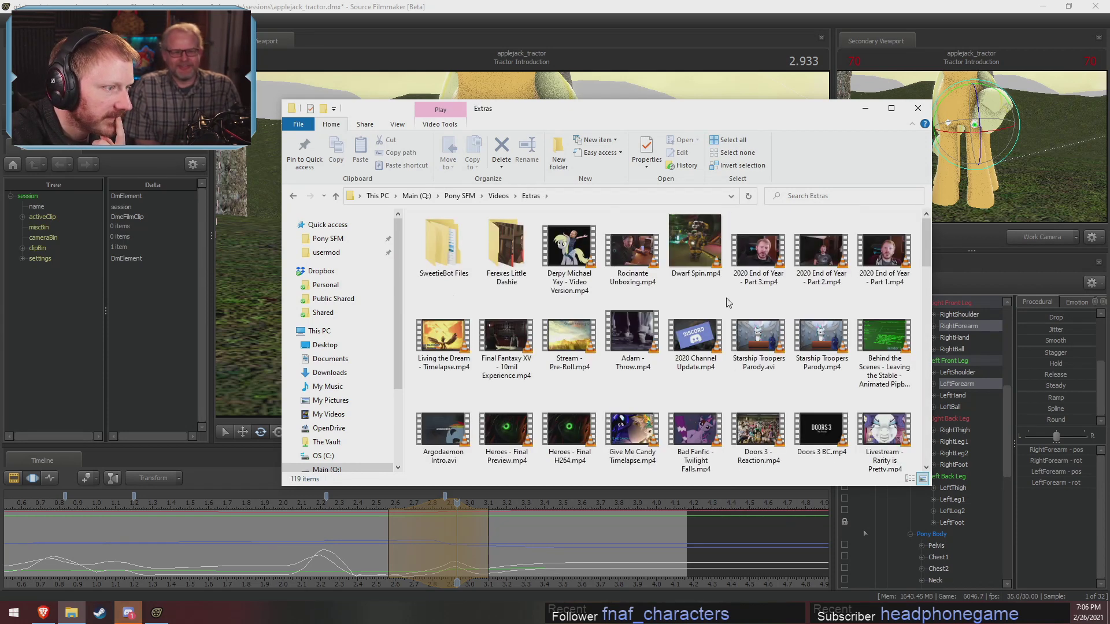
scroll(736, 295, "down", 10)
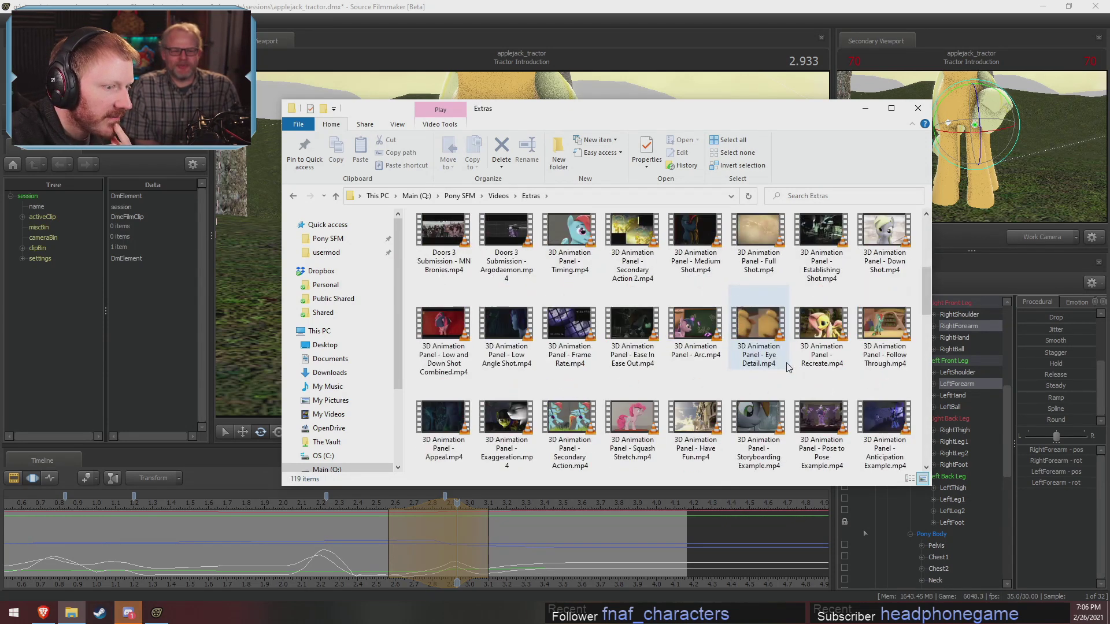
scroll(788, 366, "down", 3)
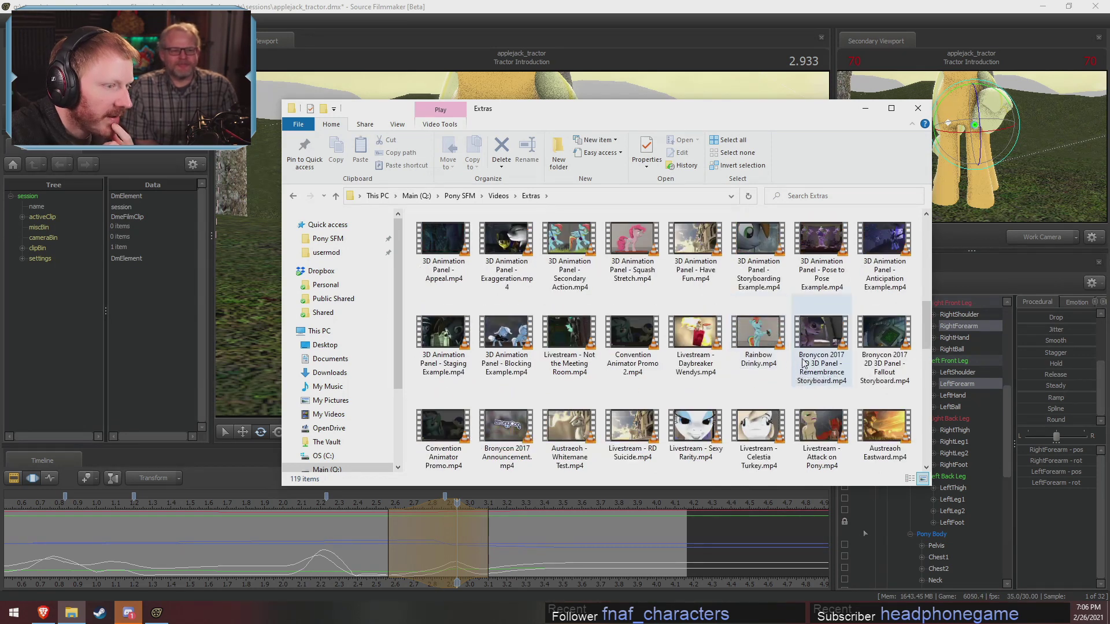
scroll(812, 374, "down", 2)
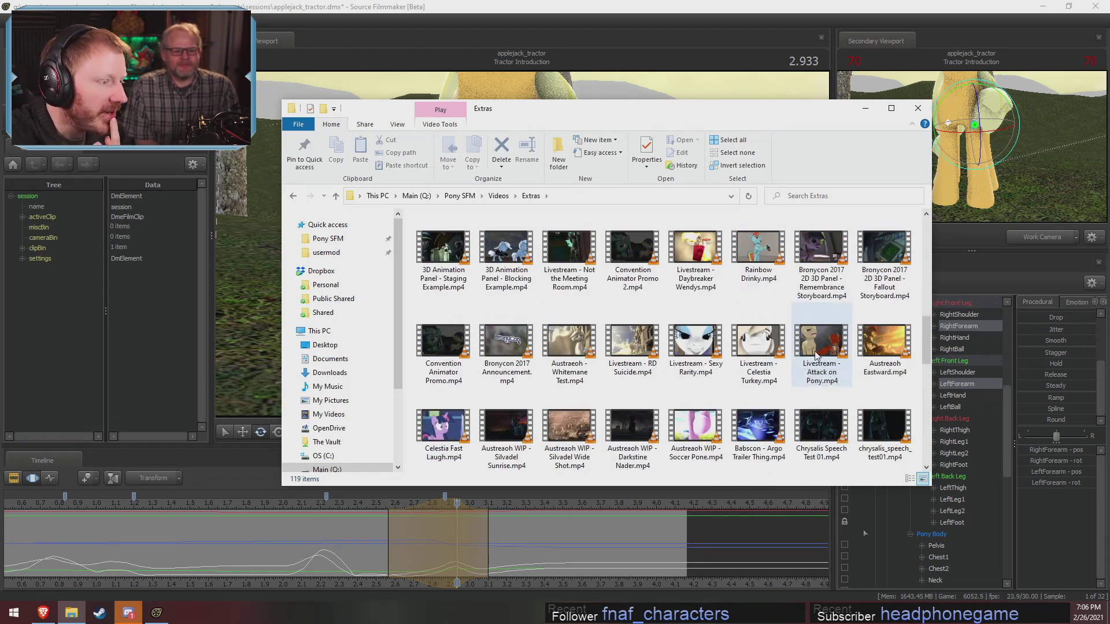
scroll(814, 374, "down", 3)
scroll(932, 338, "down", 2)
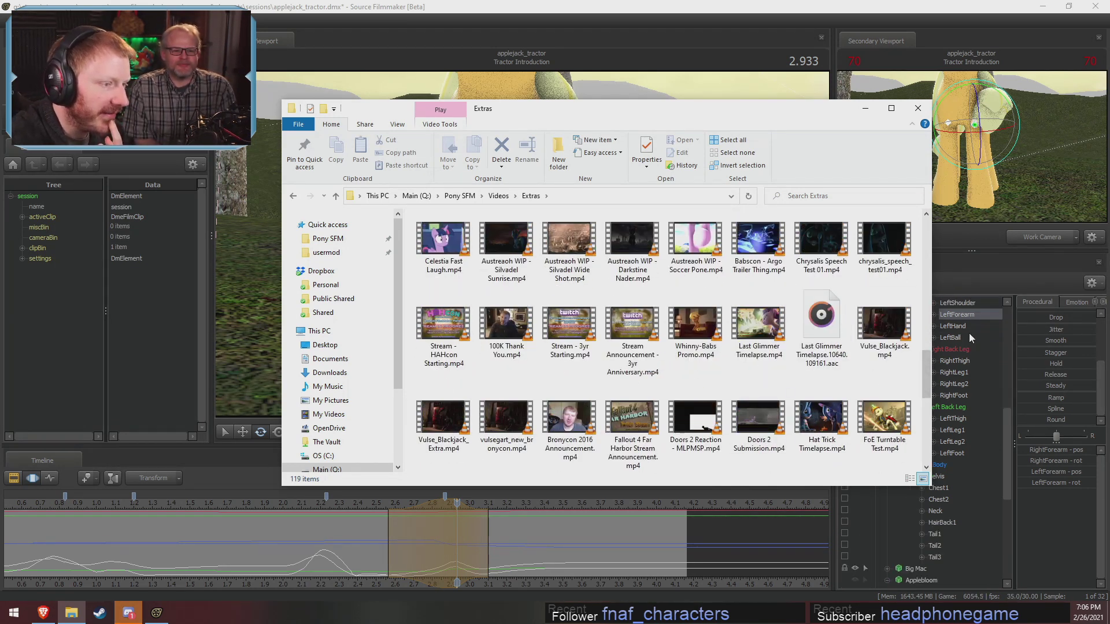
scroll(781, 355, "down", 5)
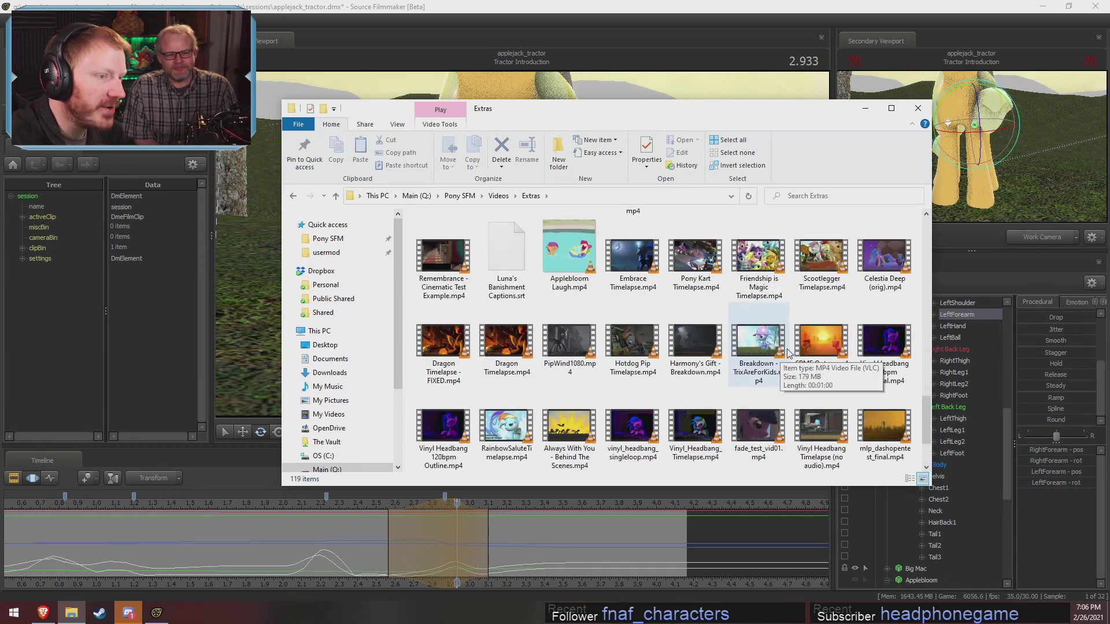
scroll(789, 352, "down", 1)
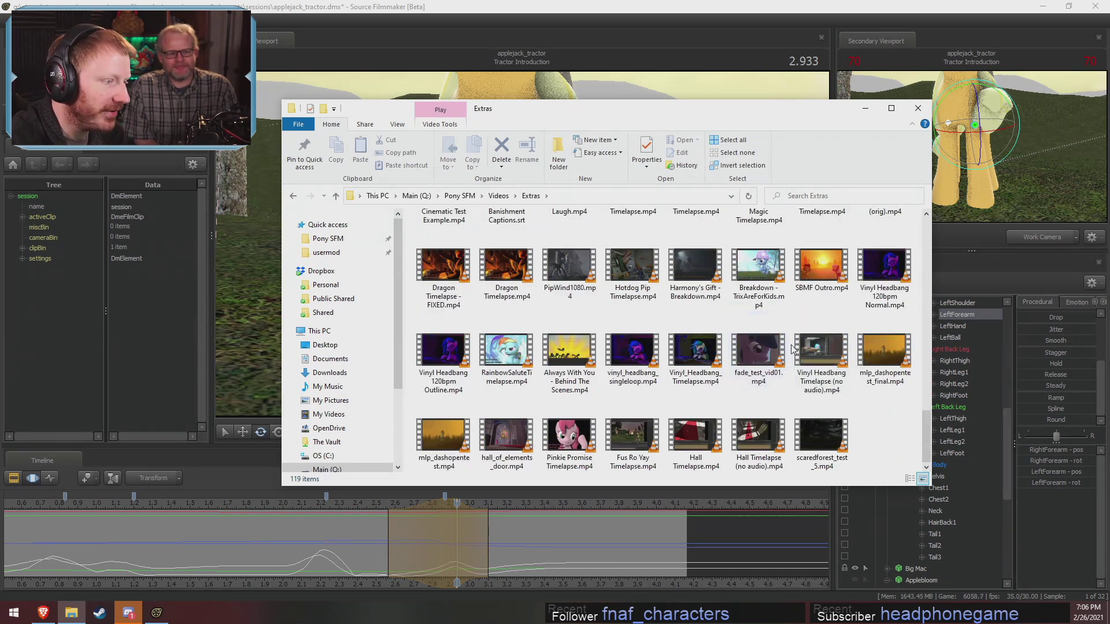
scroll(793, 347, "up", 15)
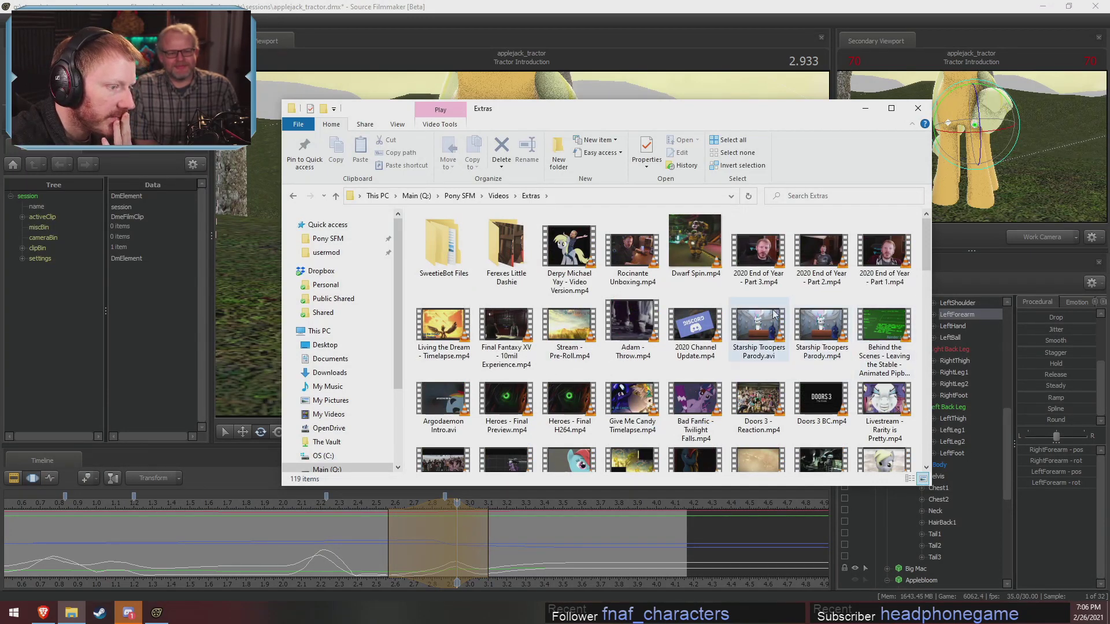
Return to the Videos folder, check Videos (RL), and open TaoGoBoom.mp4 from the Game Stuff folder.
left_click(498, 196)
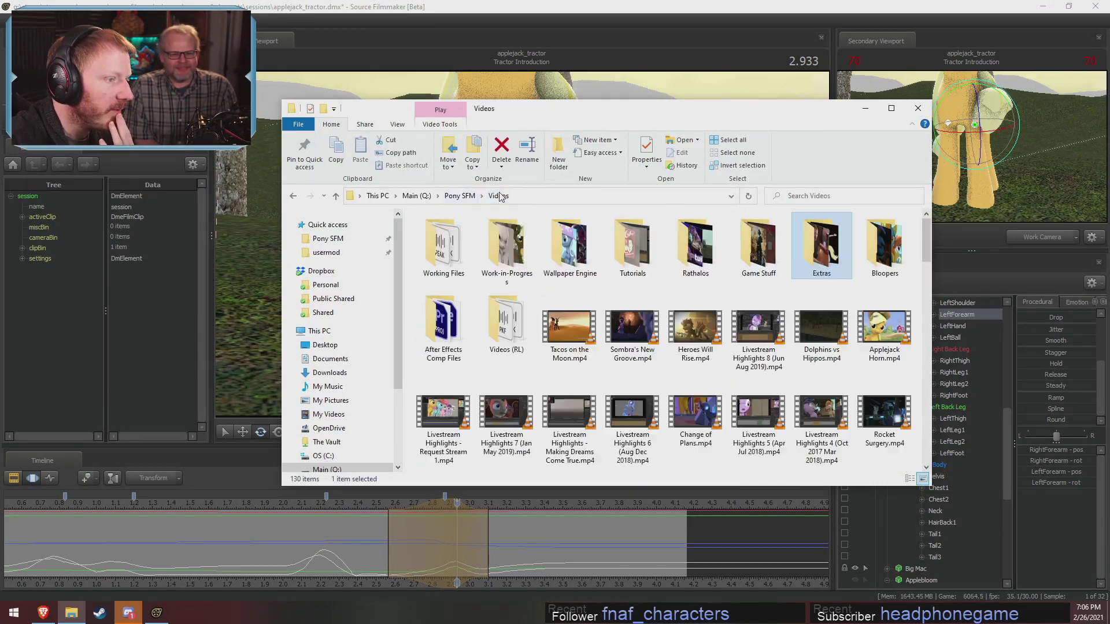
double_click(511, 338)
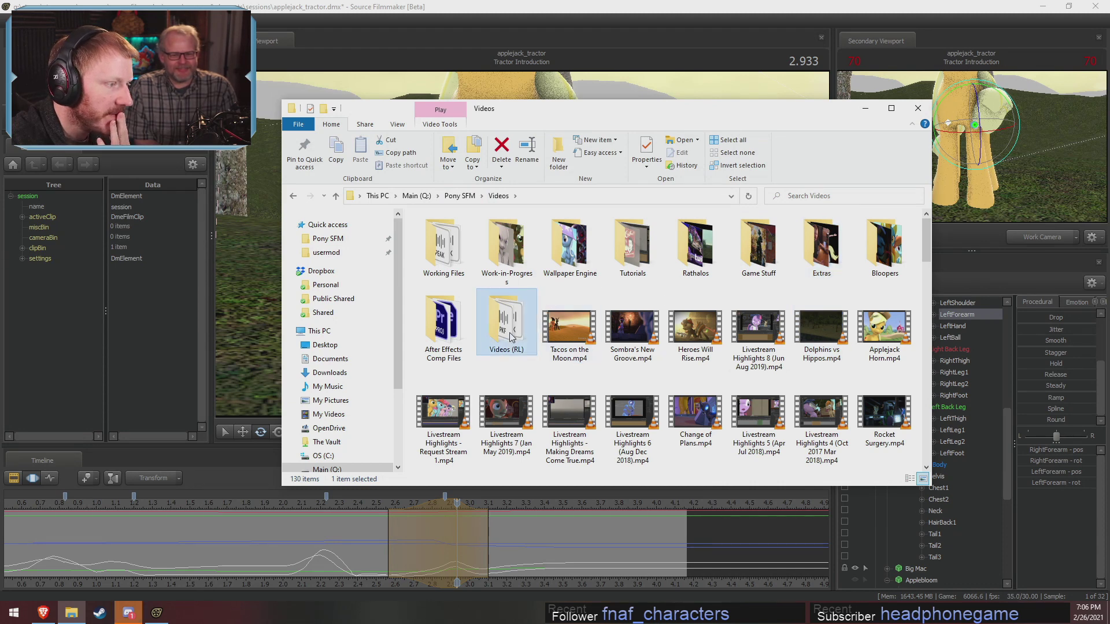
left_click(499, 196)
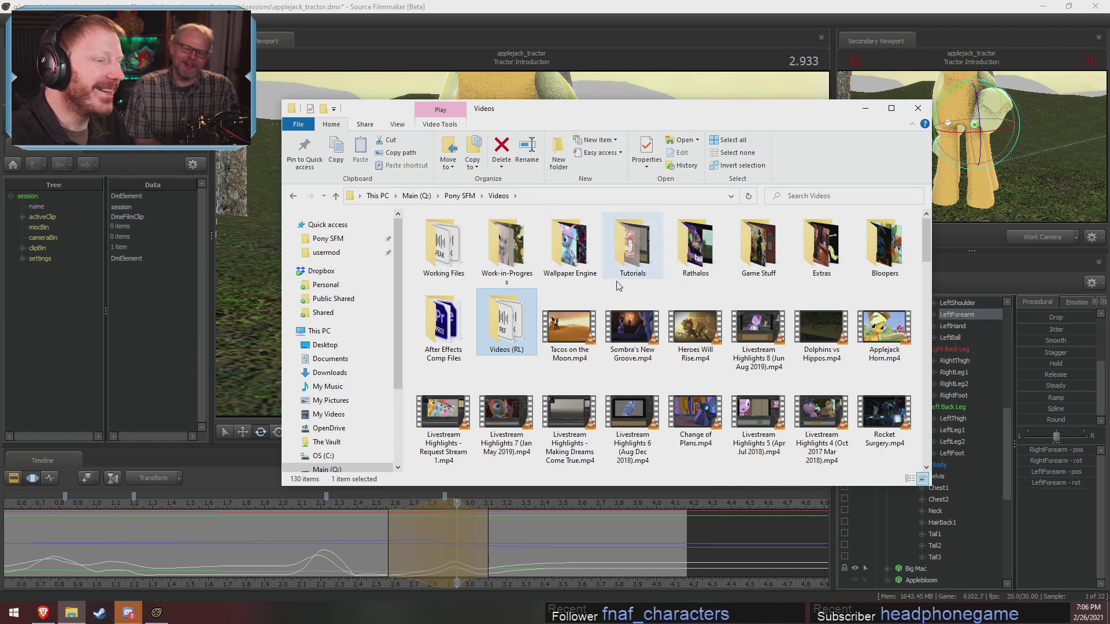
double_click(763, 264)
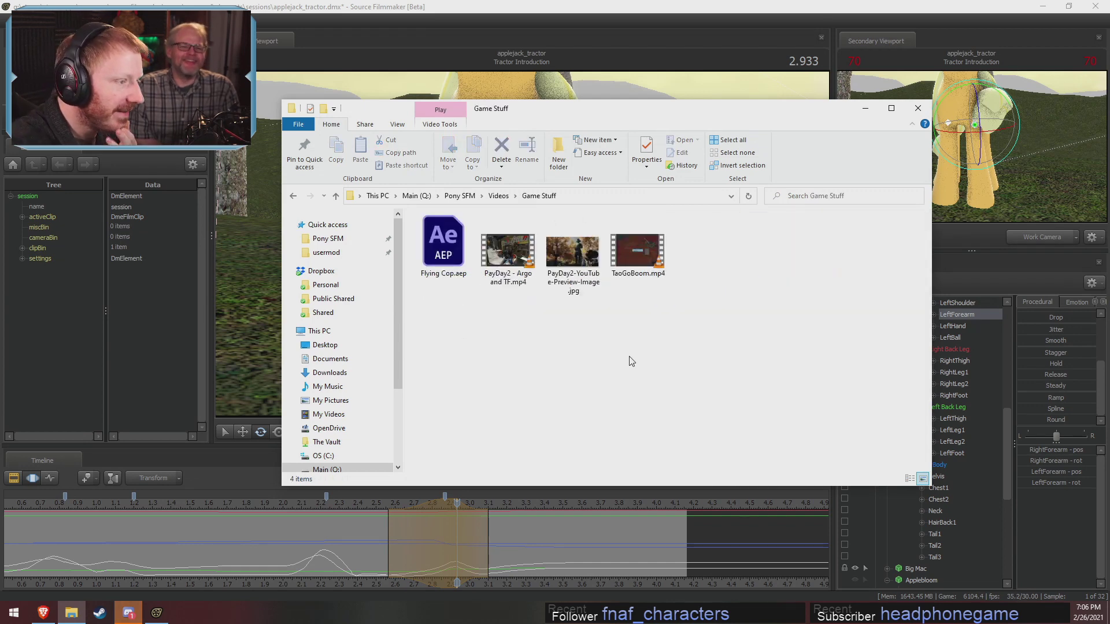
double_click(641, 254)
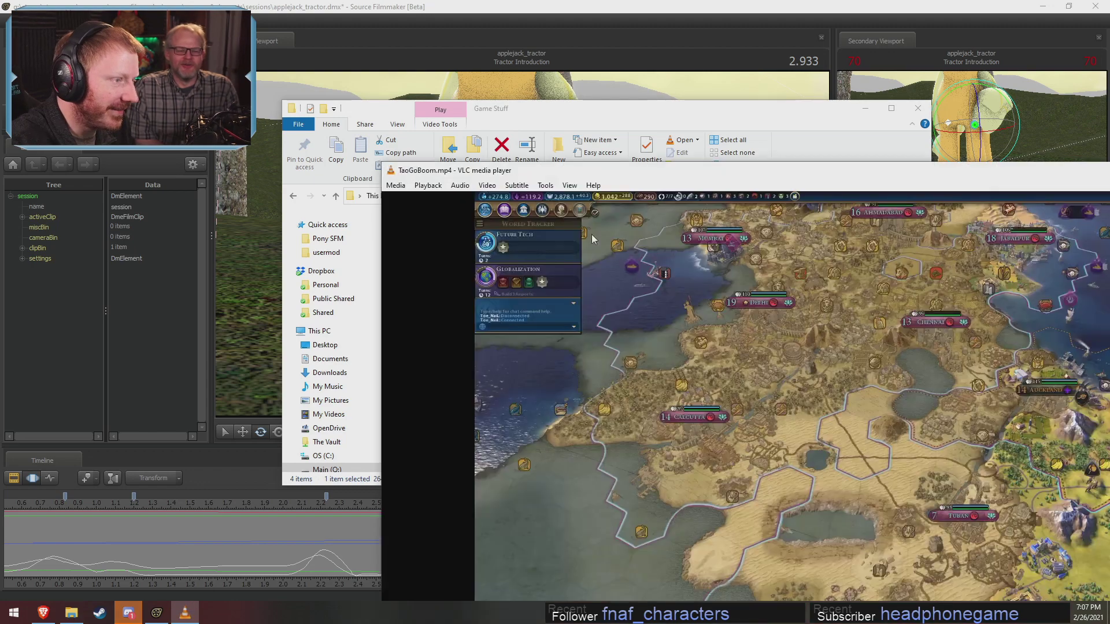
Maximize the video, choose another audio output device, raise the volume to about 100%, and play the clip.
double_click(650, 174)
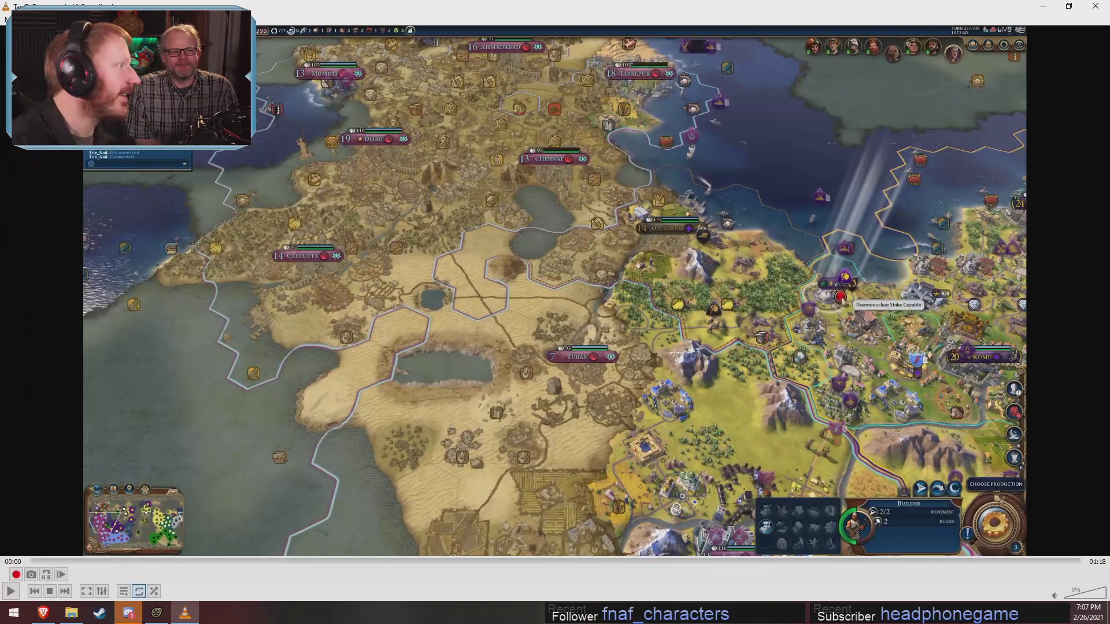
left_click(70, 19)
mouse_move(96, 47)
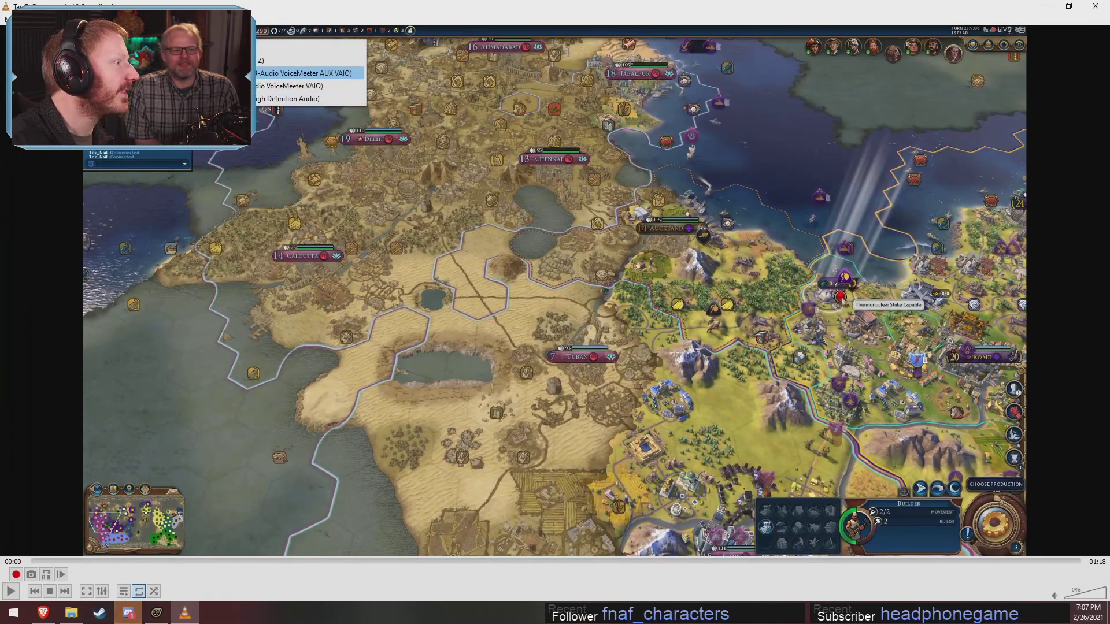
left_click(242, 60)
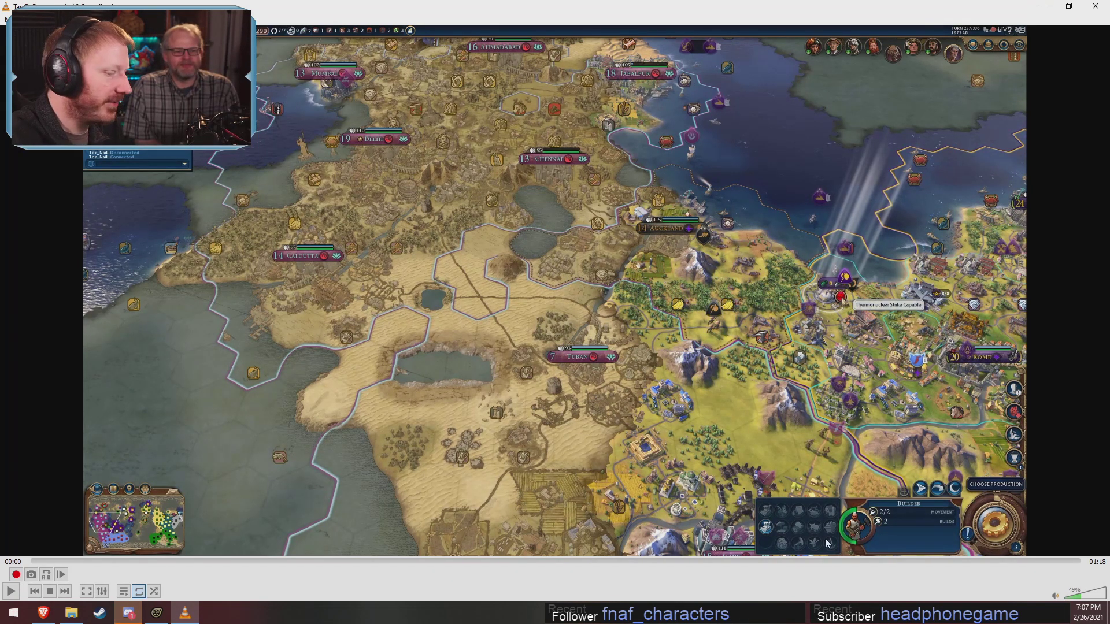
left_click(1089, 597)
left_click(1099, 602)
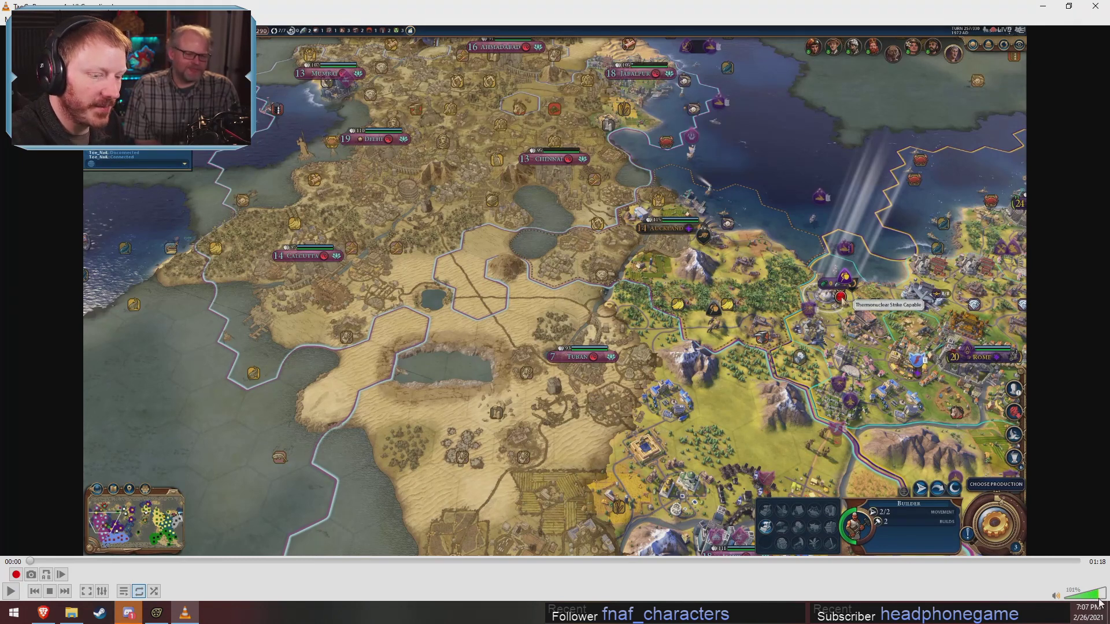
left_click(10, 592)
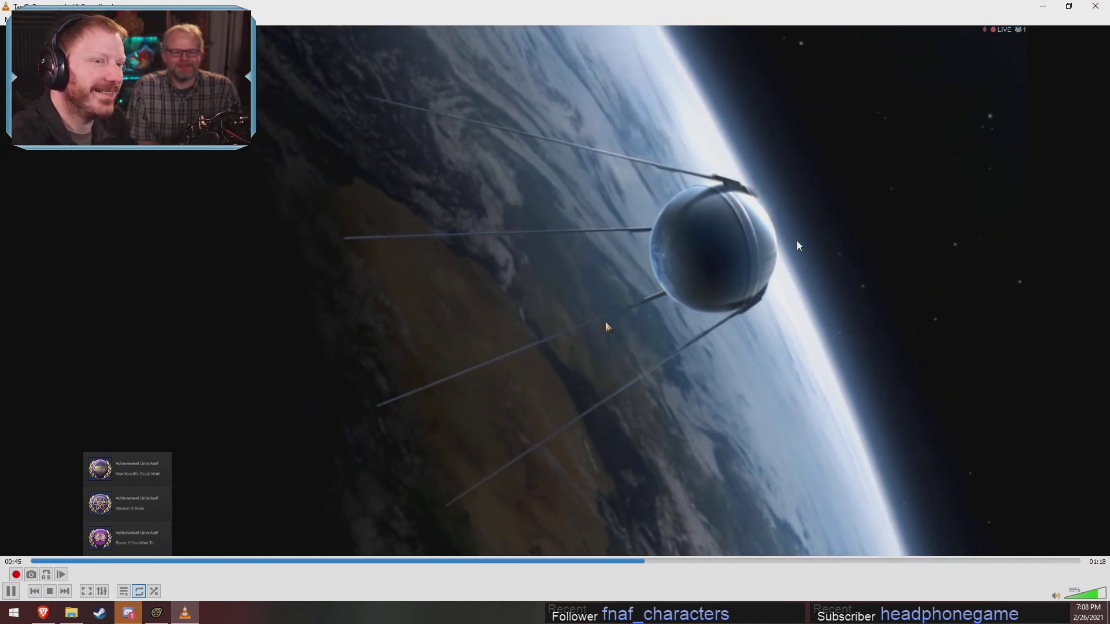
Close the video player and minimize the file browser to return to Source Filmmaker.
double_click(797, 241)
double_click(780, 255)
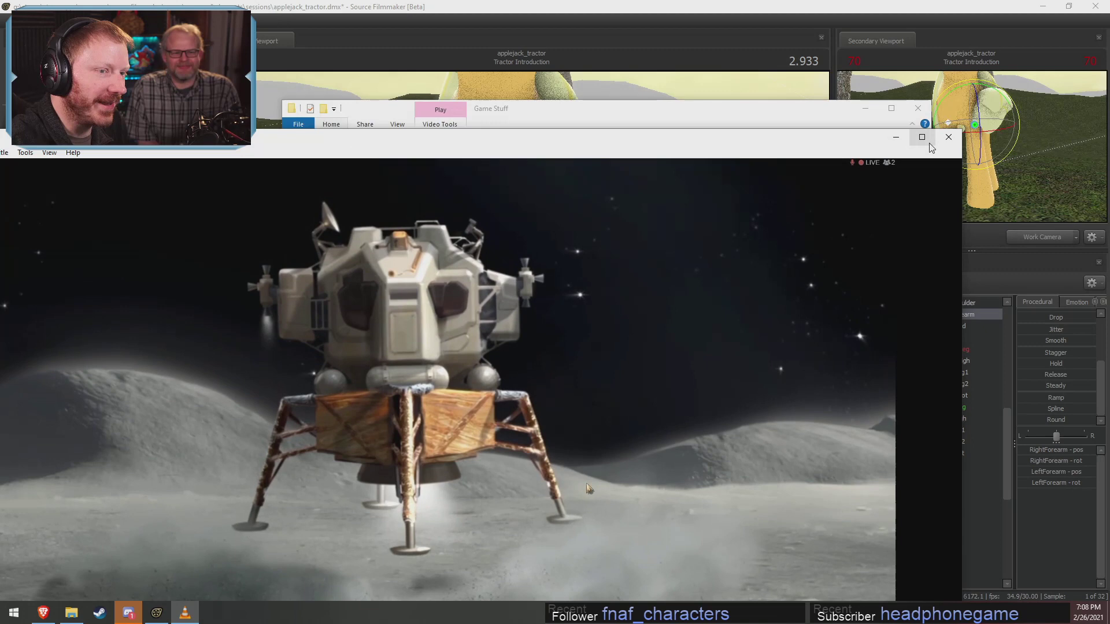
left_click(940, 137)
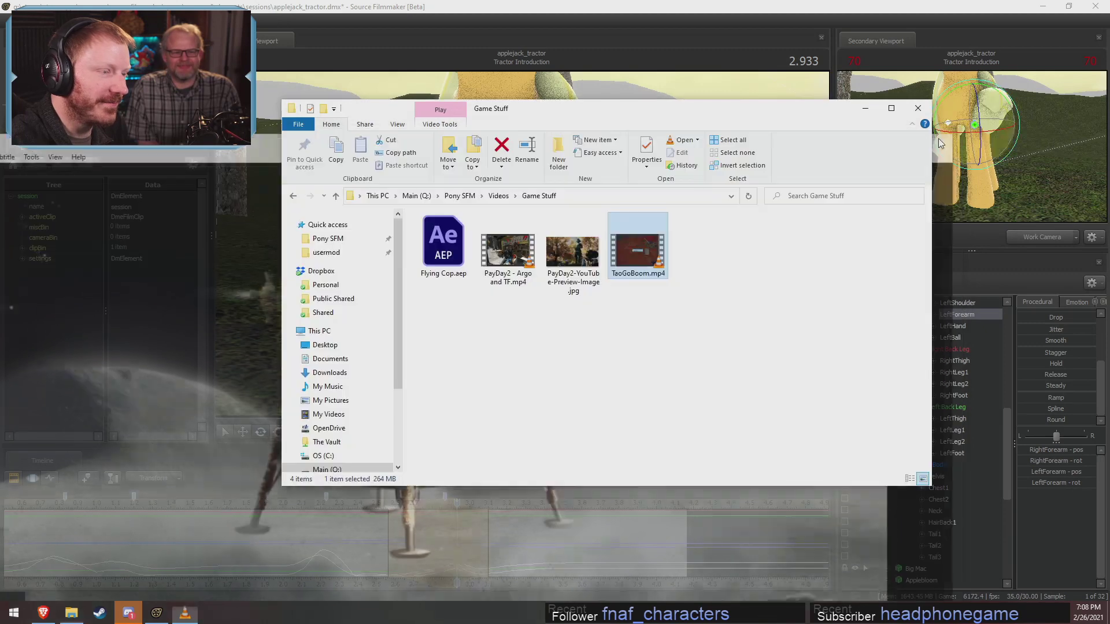
left_click(652, 342)
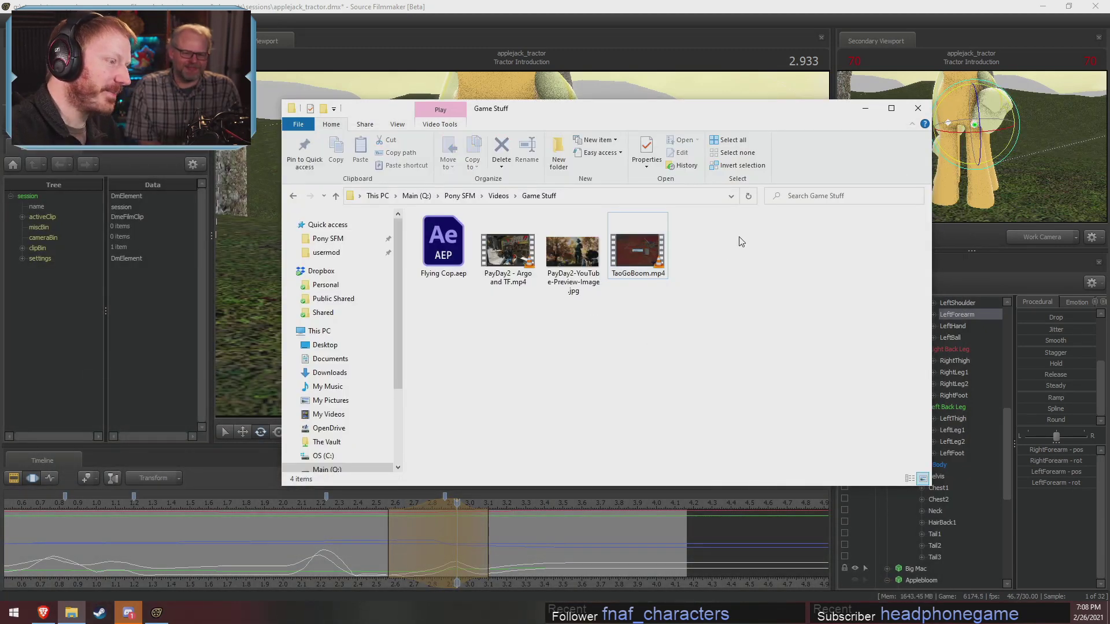
left_click(865, 108)
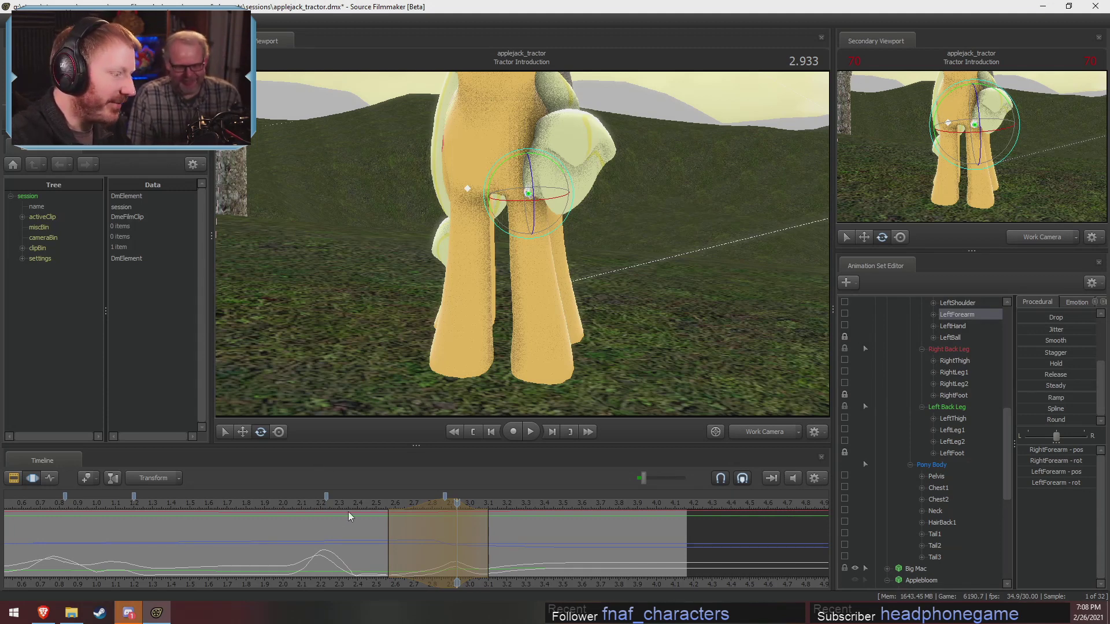
Commit the forearm rotation and scrub between about 2.5 s and 3.3 s to check the front legs.
left_click(385, 503)
key("F2")
key("F3")
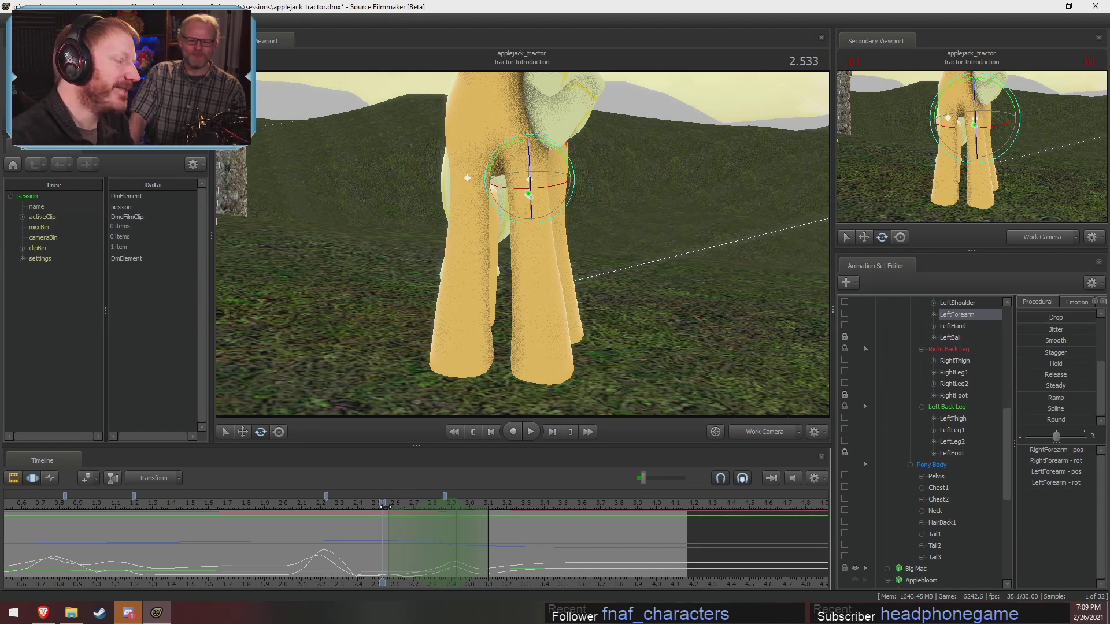
left_click_drag(386, 508, 386, 506)
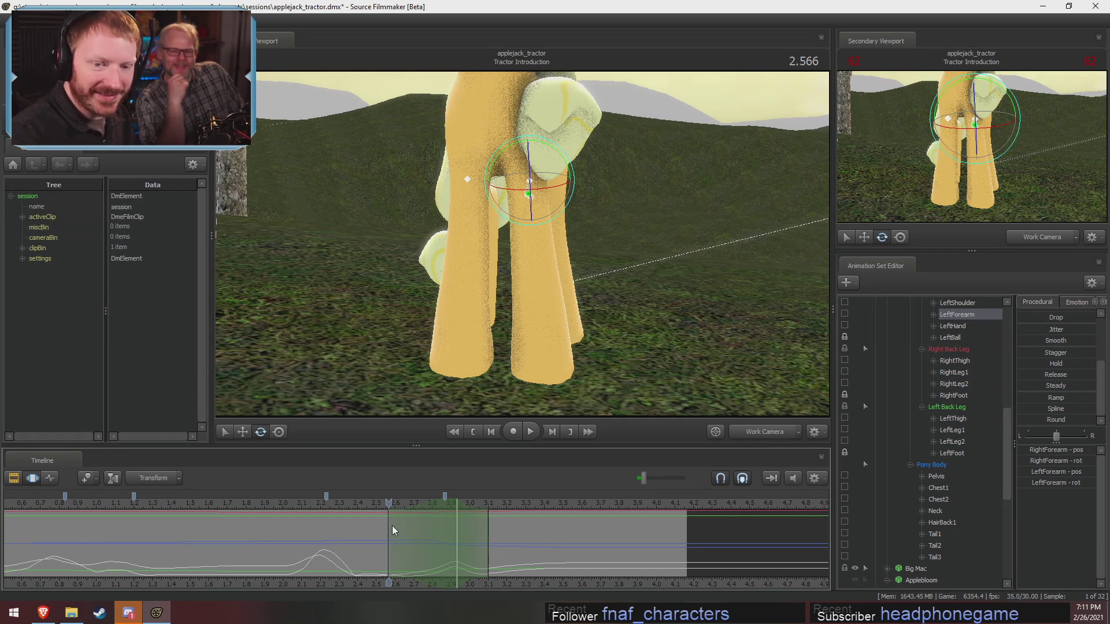
scroll(326, 509, "down", 5)
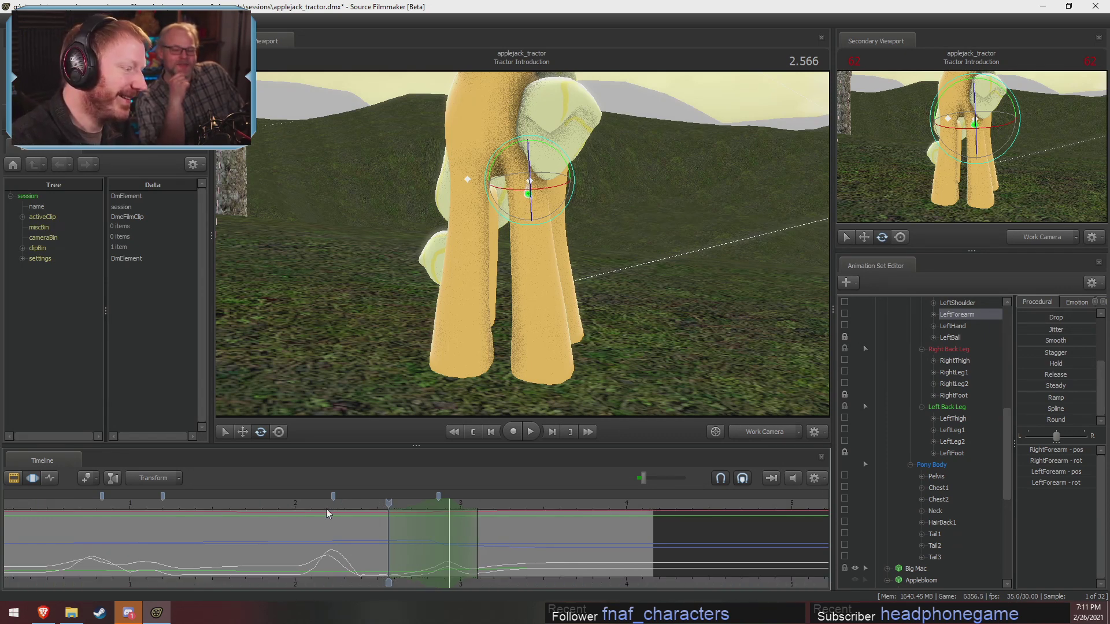
left_click_drag(390, 509, 386, 512)
scroll(390, 515, "up", 3)
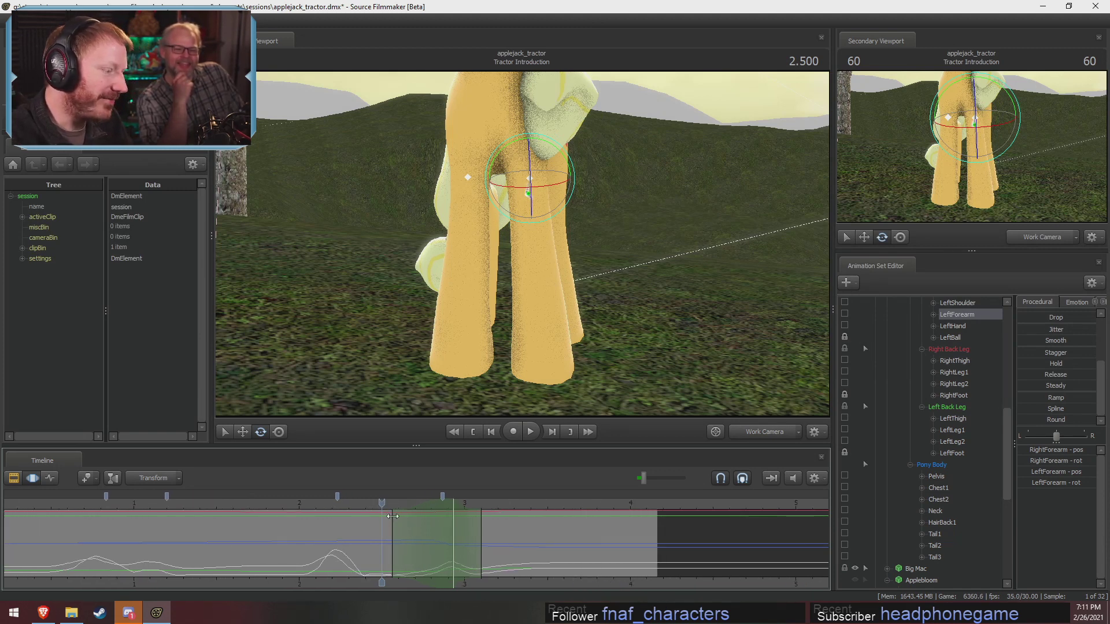
key("shift")
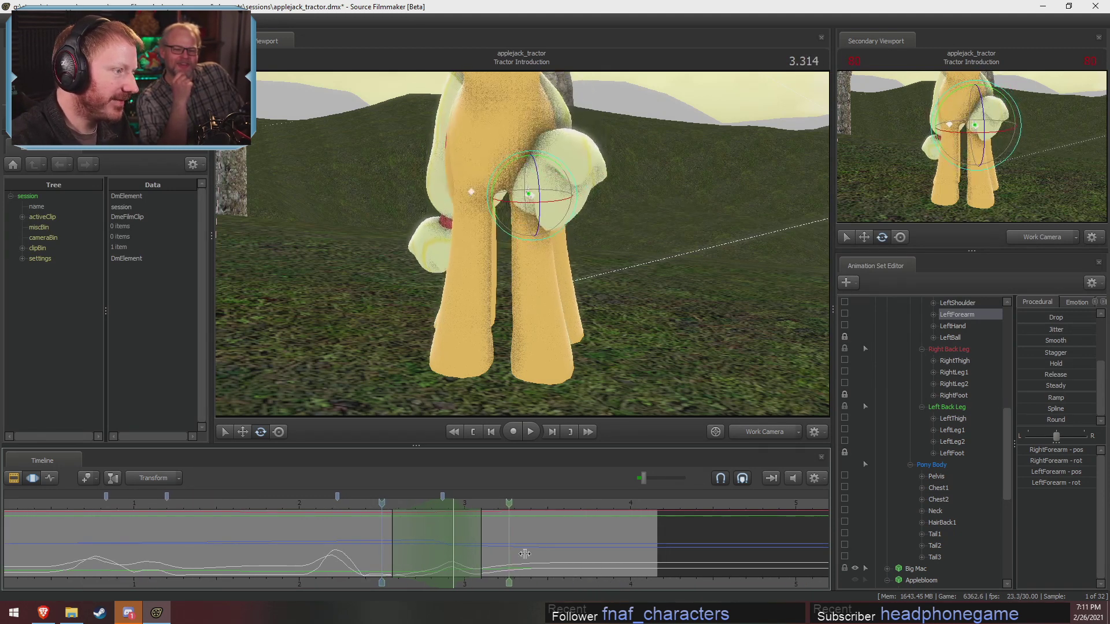
Show the shot through the Main Camera and play it back from about 2.2 s to 3.3 s.
left_click(761, 432)
key("shift")
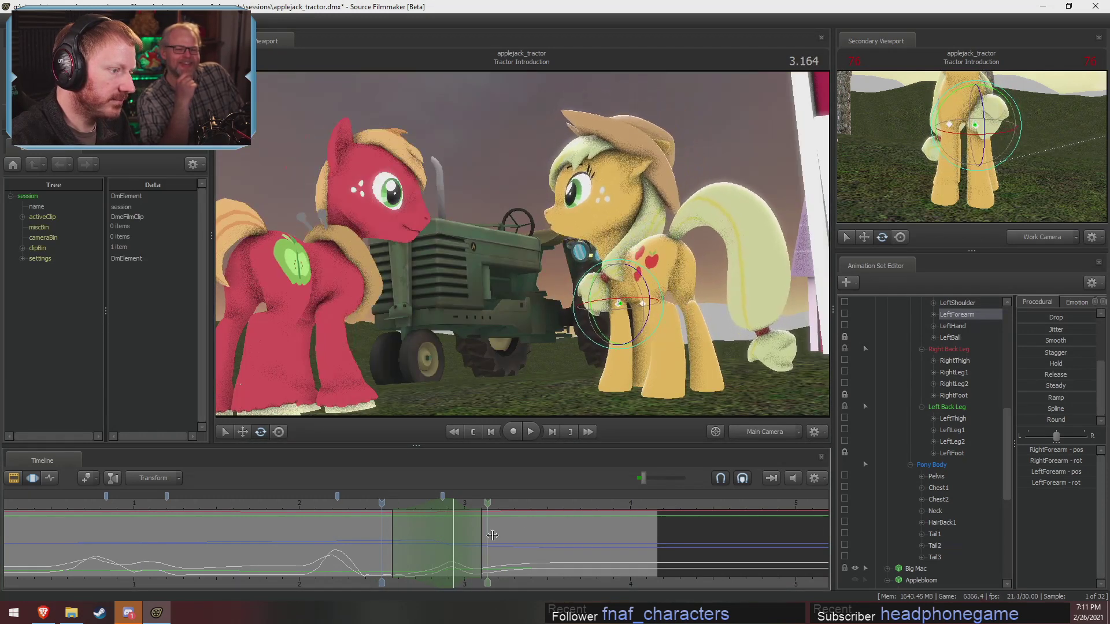
left_click(338, 505)
key("space")
key("space")
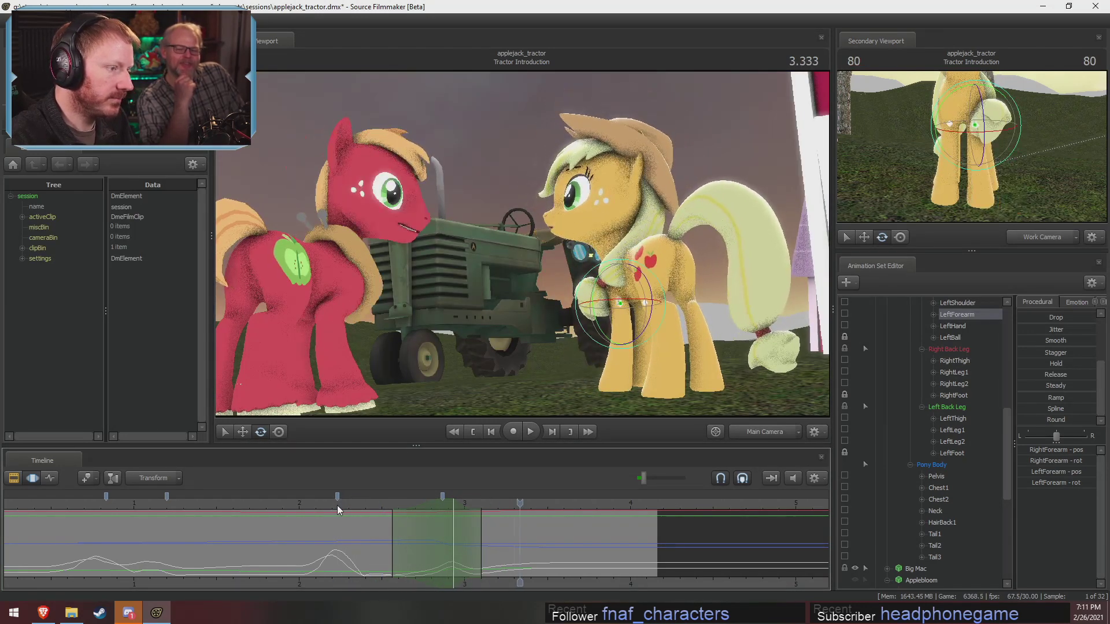
Set a time selection from about 2.53 s to 3.0 s centred on 2.766 s.
key("shift")
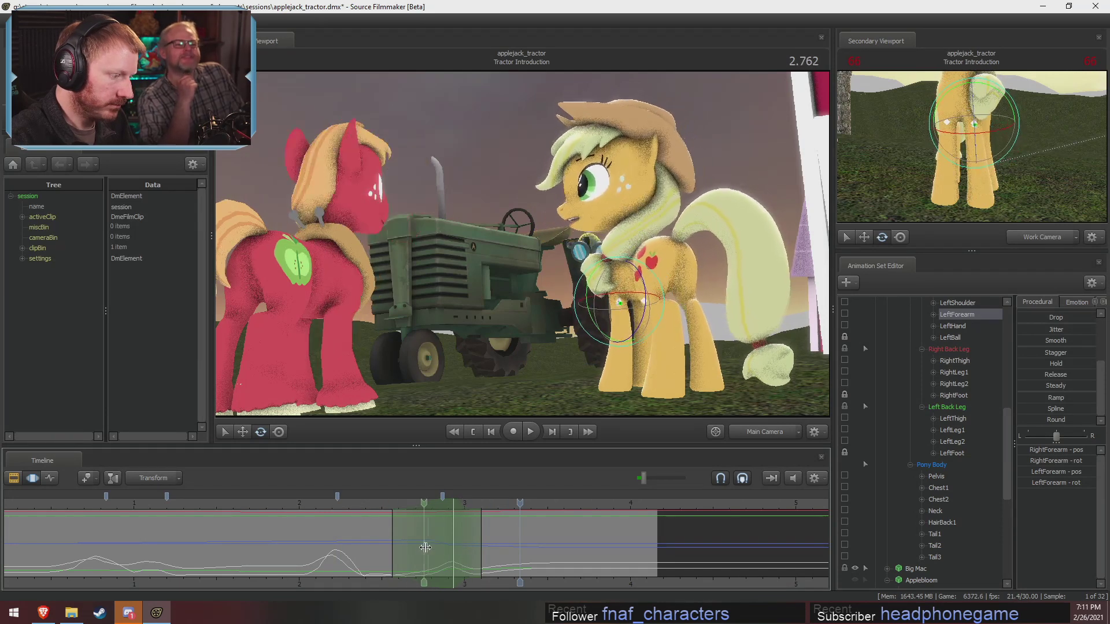
left_click_drag(427, 548, 429, 548, "shift")
scroll(427, 548, "up", 7, "shift")
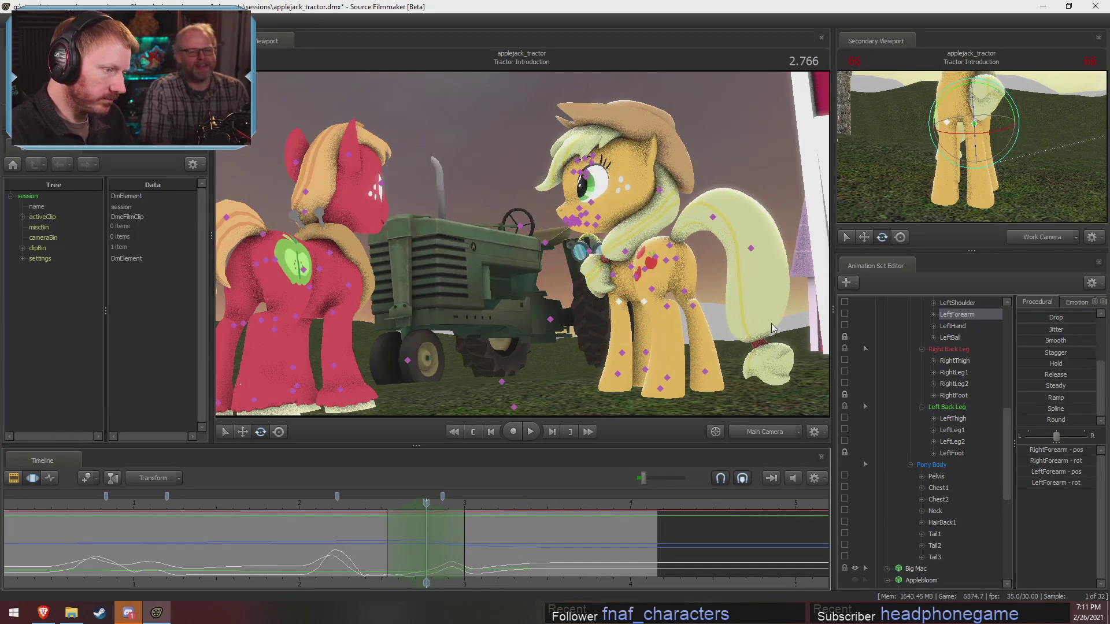
Switch the viewport to the Work Camera, frame Applejack and rotate her neck at 2.766 s within the time selection.
left_click(778, 435, "ctrl")
key("a")
left_click_drag(462, 248, 506, 253)
key("w")
left_click(496, 209)
left_click_drag(496, 209, 523, 238)
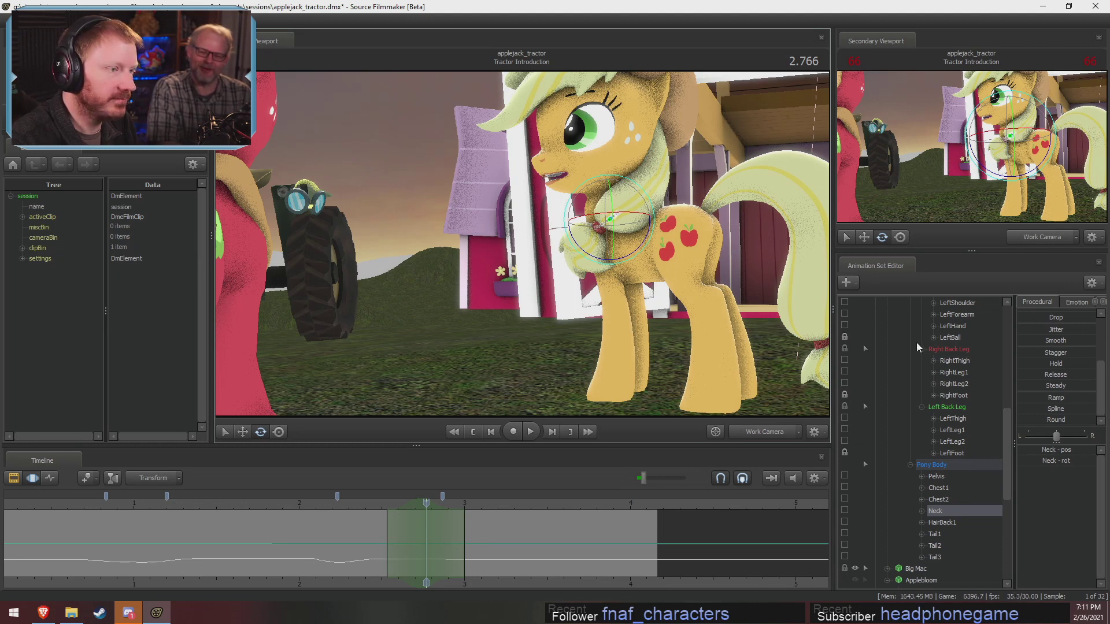
left_click_drag(645, 243, 648, 240)
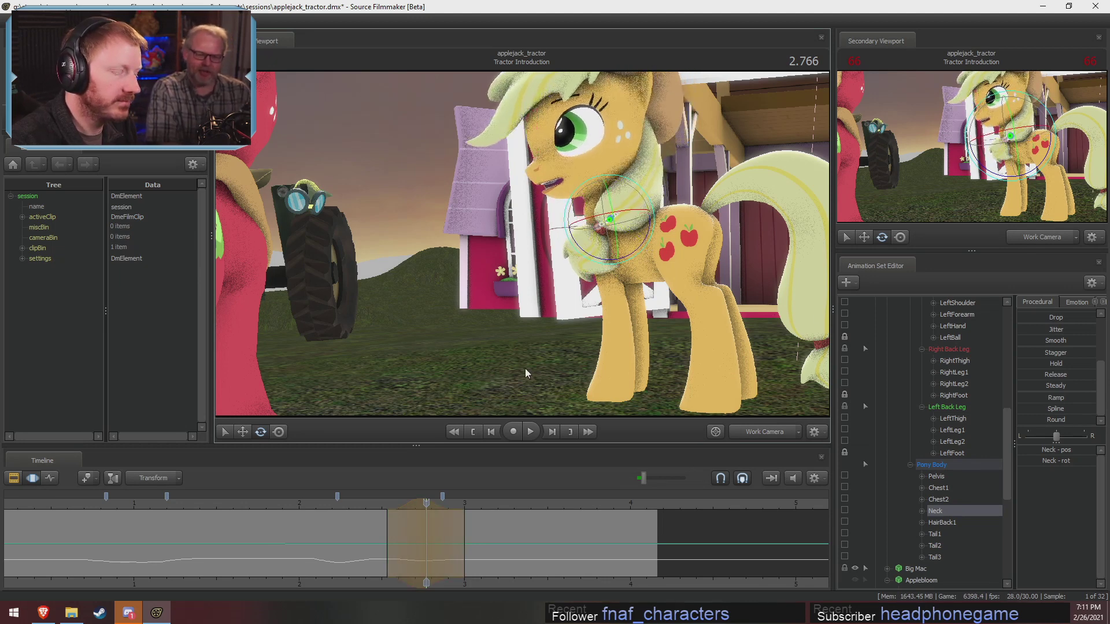
Play the shot back between about 2.0 s and 3.9 s from the Work Camera to examine Applejack's neck motion.
key("space")
key("space")
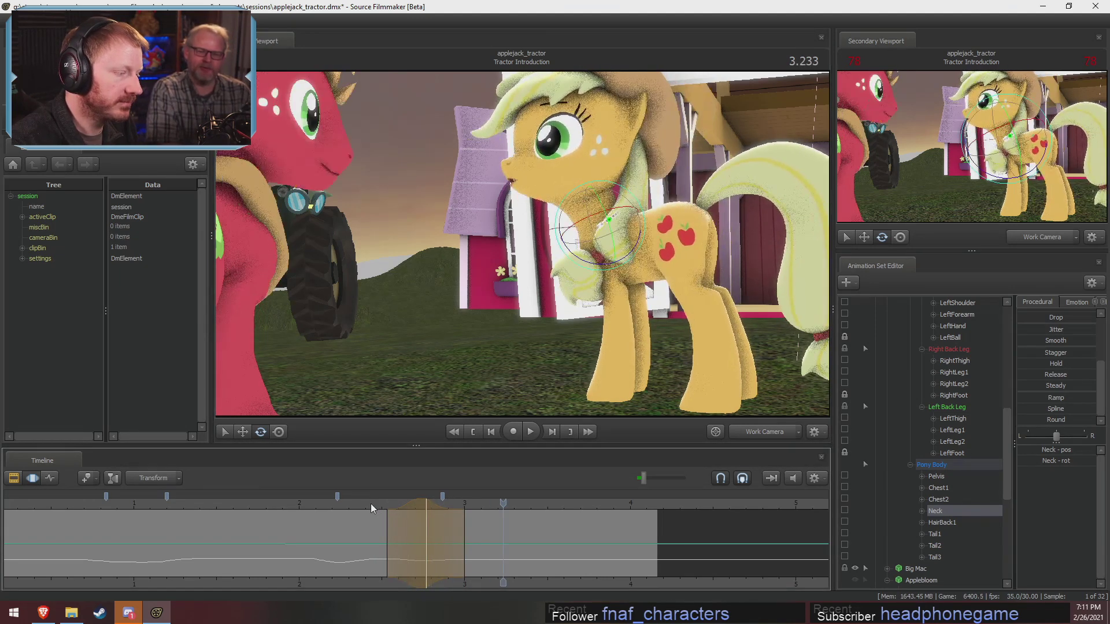
key("space")
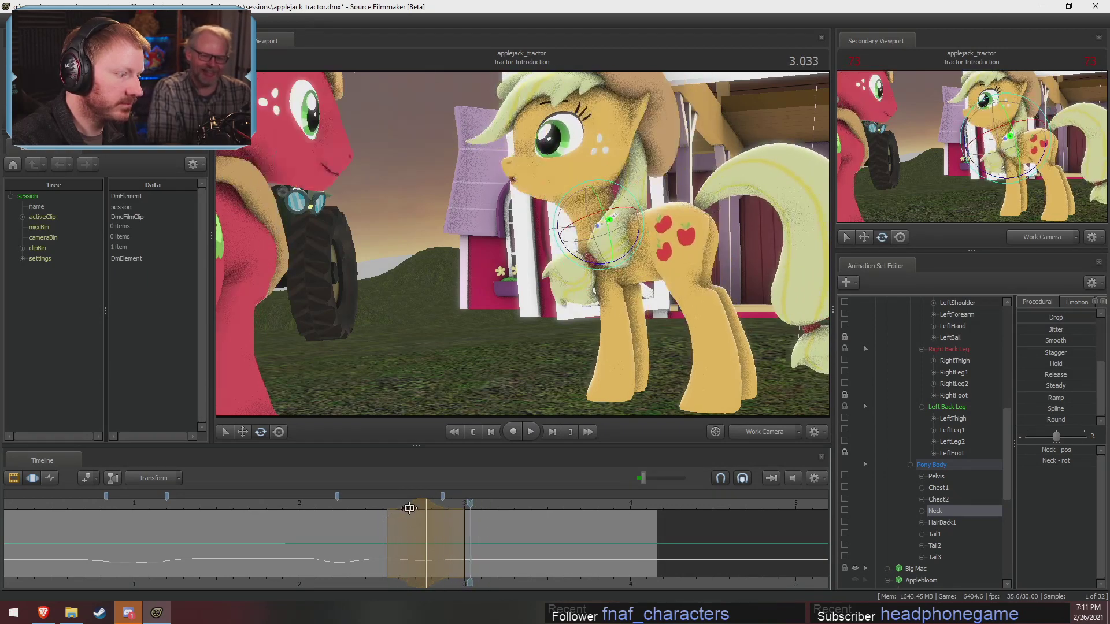
left_click_drag(410, 508, 415, 507)
key("space")
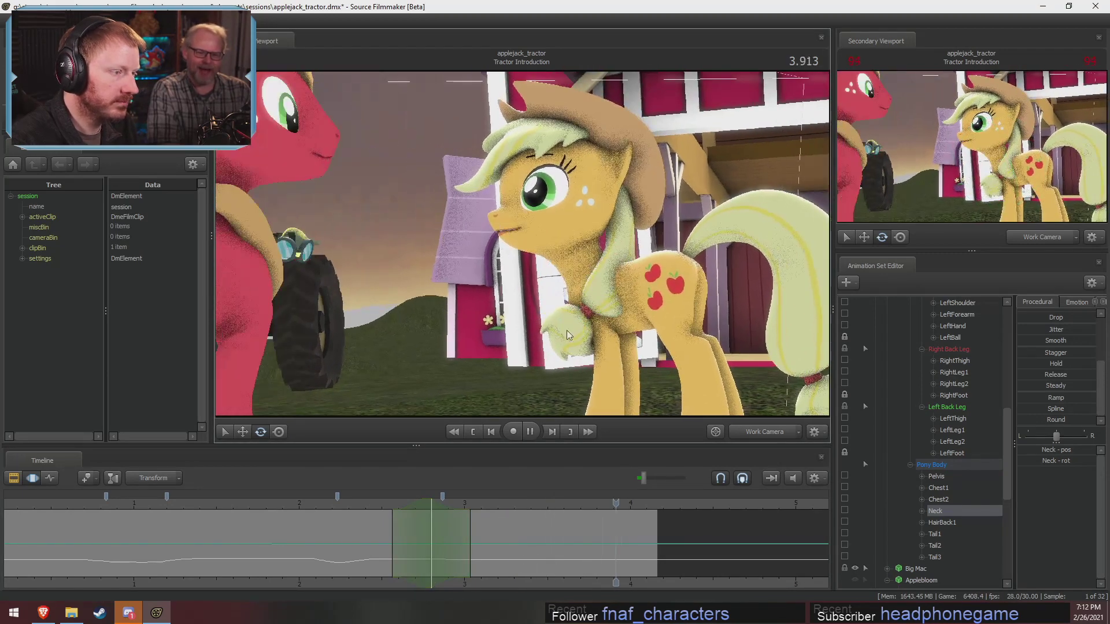
key("space")
left_click(354, 539)
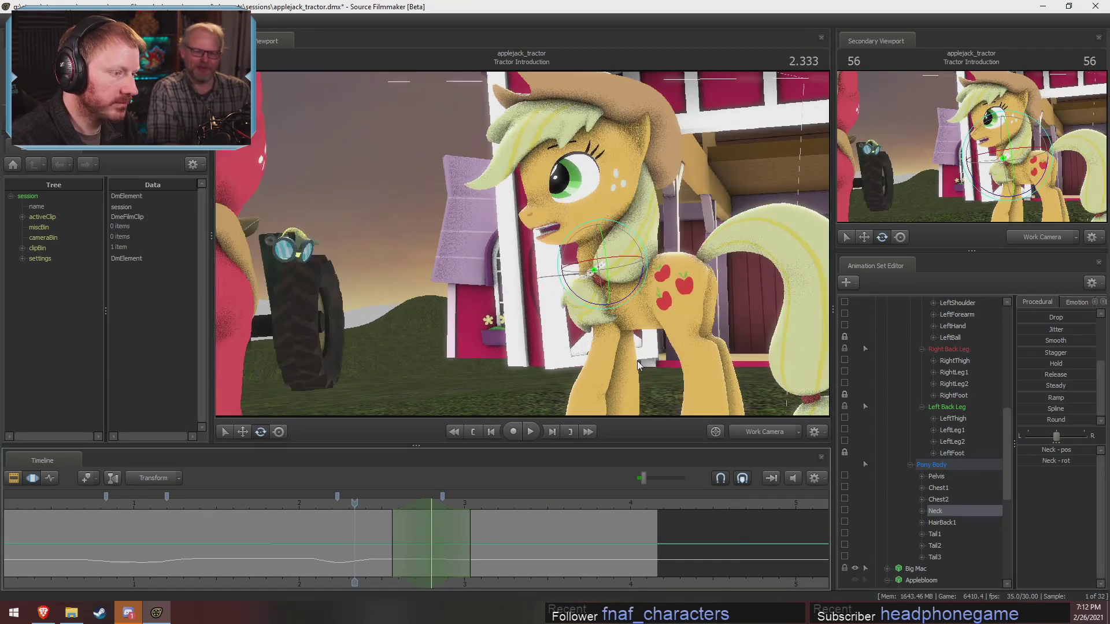
left_click_drag(601, 232, 577, 237, "alt")
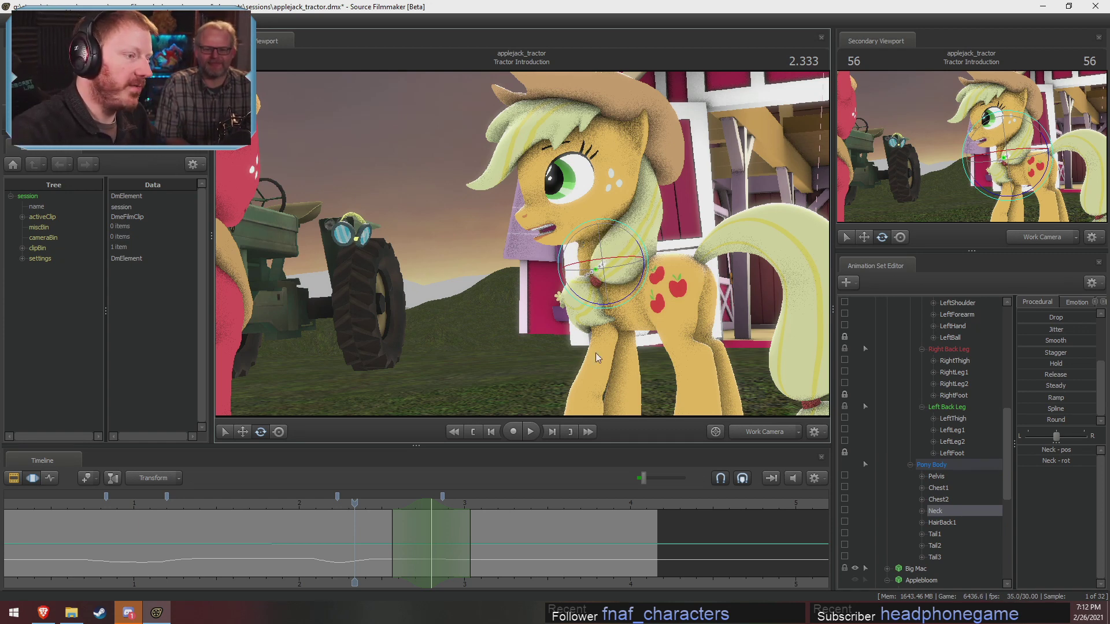
key("space")
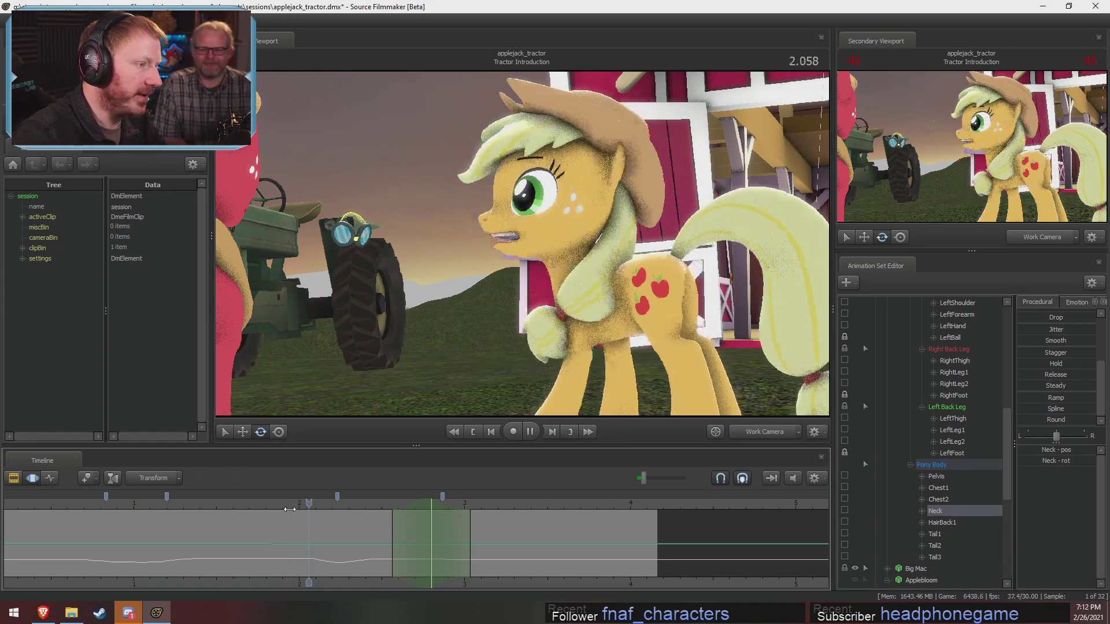
key("space")
Rotate Applejack's head within a time selection from about 2.56 s to 2.97 s centred on 2.766 s, and play it back.
key("shift")
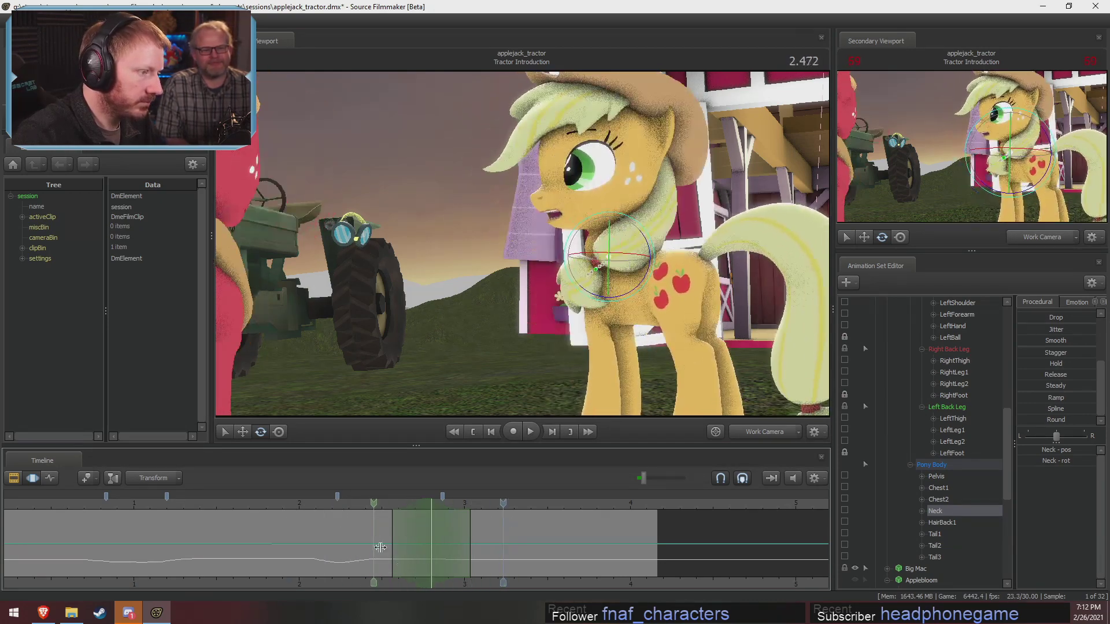
left_click(427, 564)
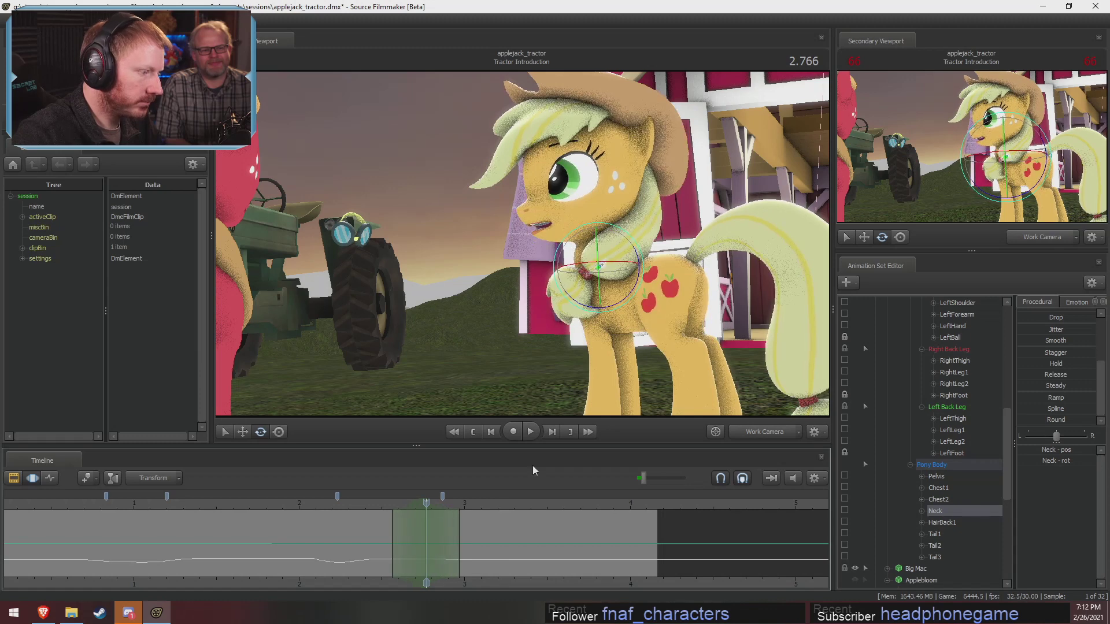
left_click(603, 224, "ctrl")
left_click_drag(600, 248, 615, 243)
key("space")
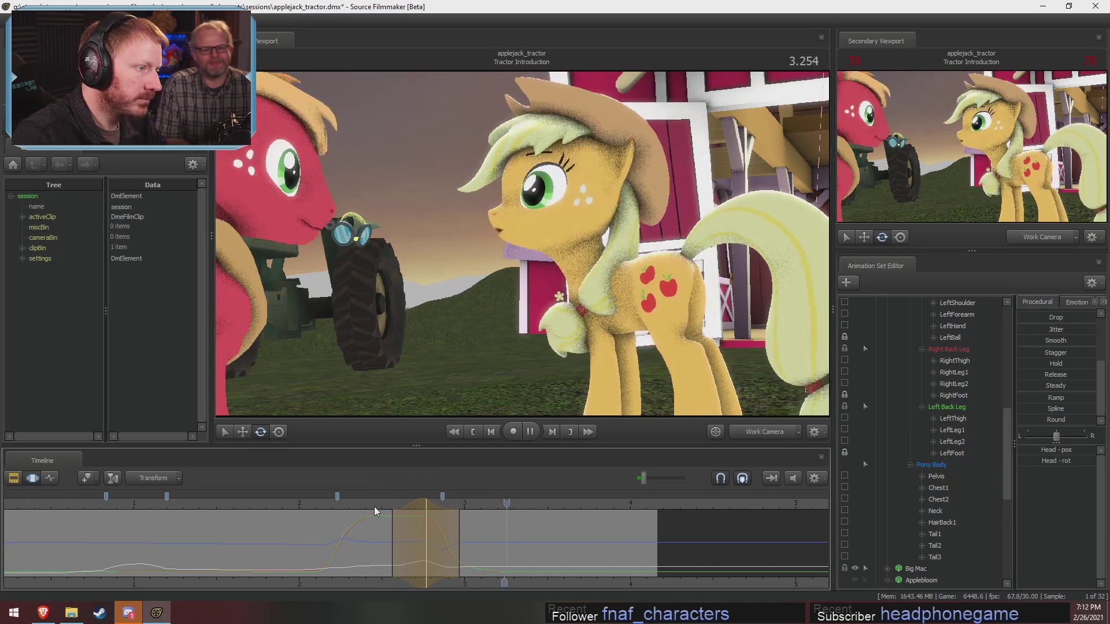
key("space")
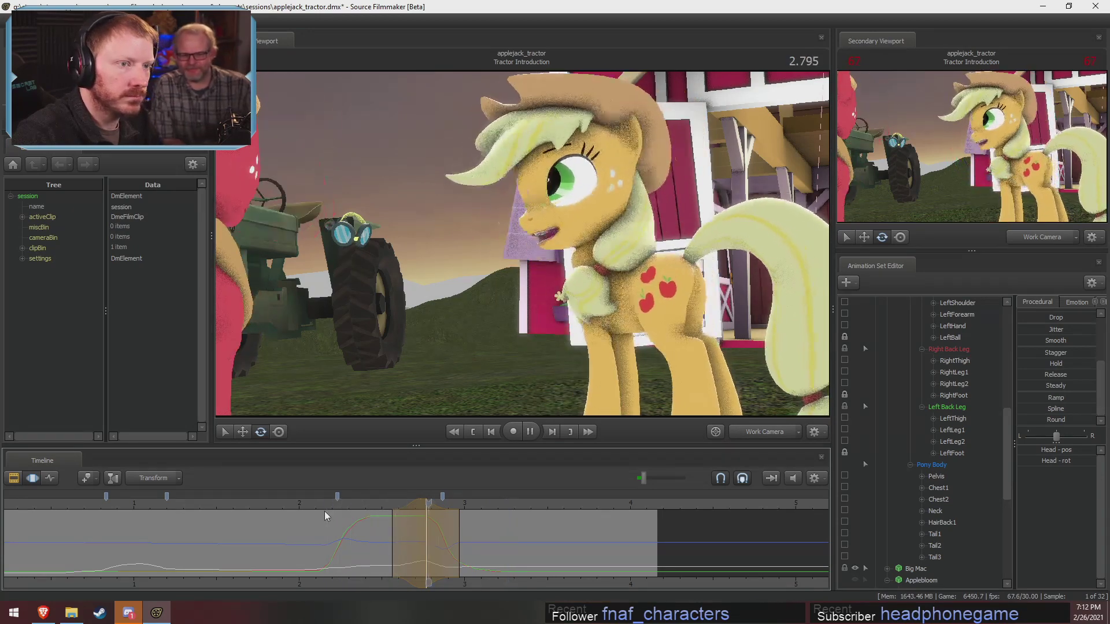
left_click(429, 502)
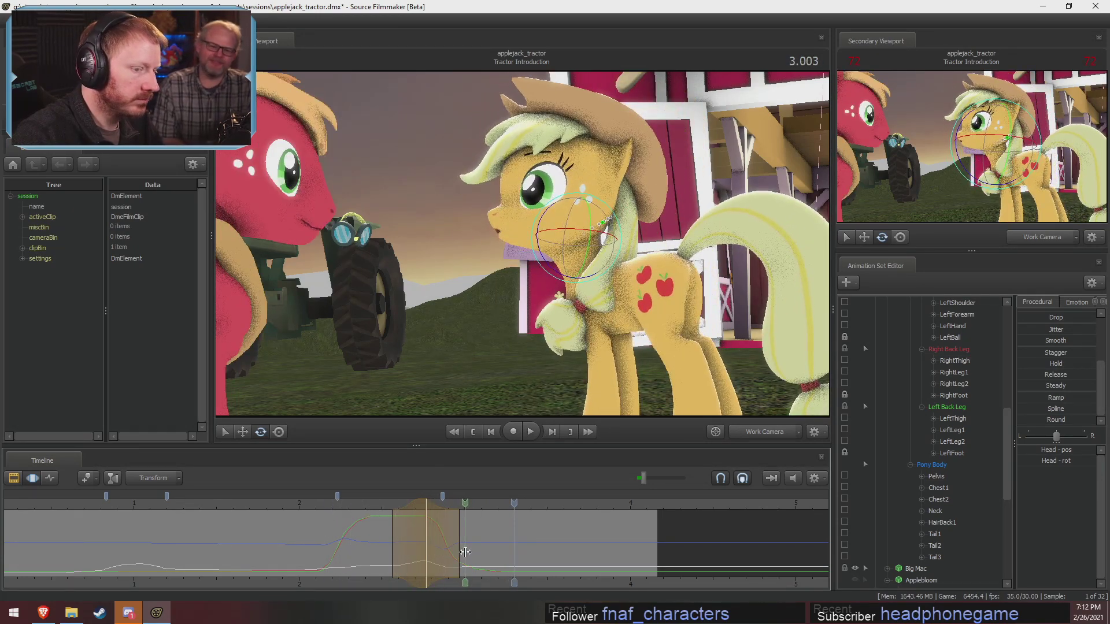
Collapse Applejack's Face, Pony Legs and Pony Body groups in the animation set tree.
scroll(969, 488, "up", 4)
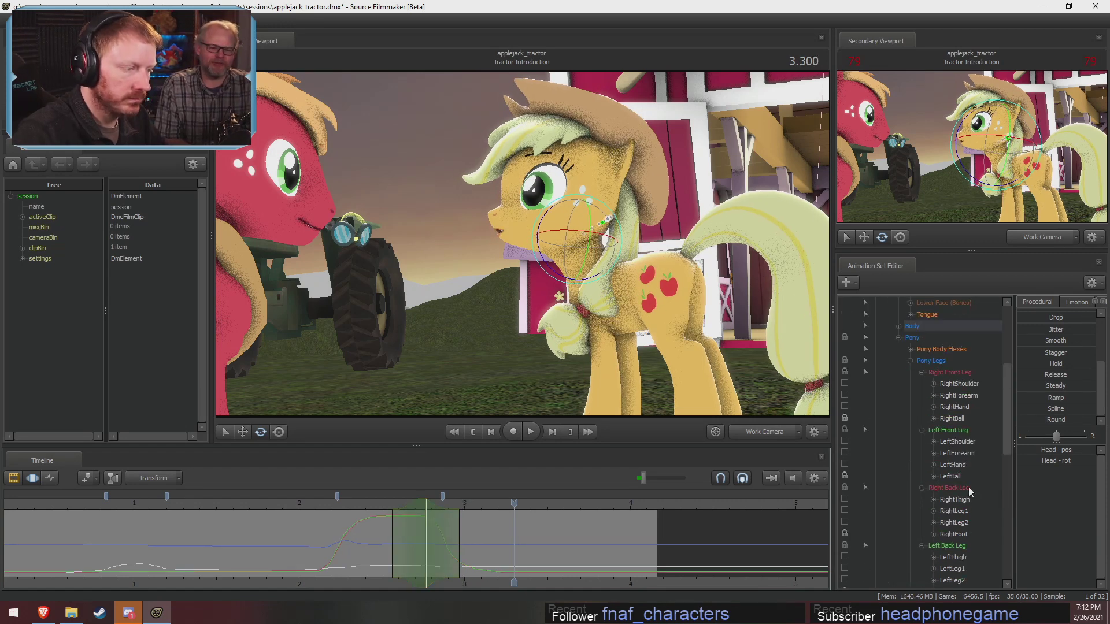
scroll(979, 397, "up", 1)
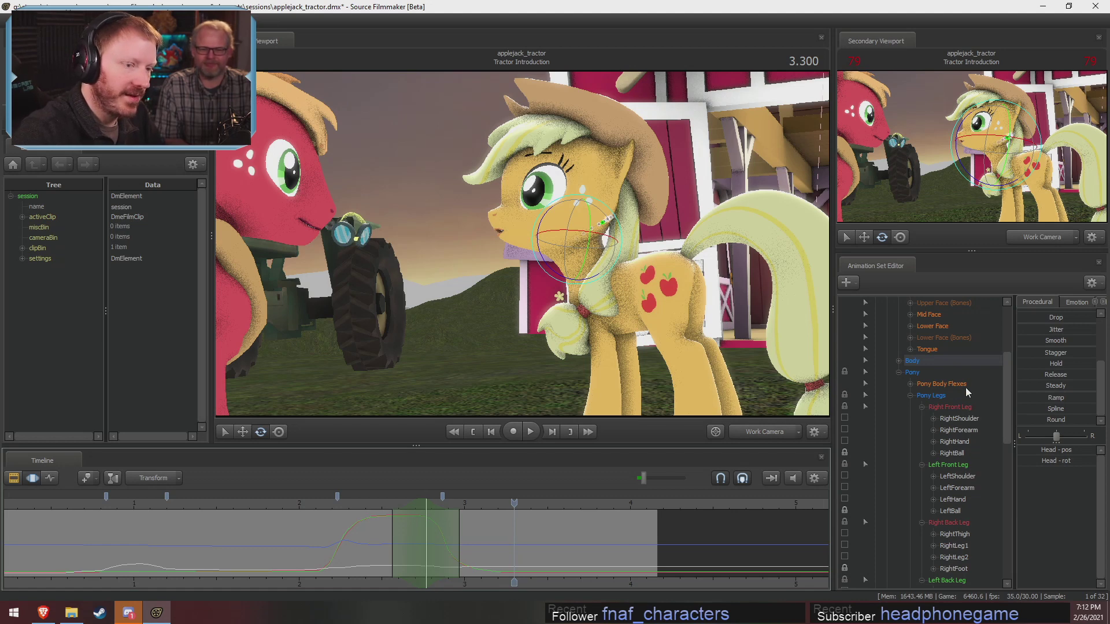
scroll(921, 388, "up", 3)
scroll(922, 388, "up", 1)
left_click(899, 338)
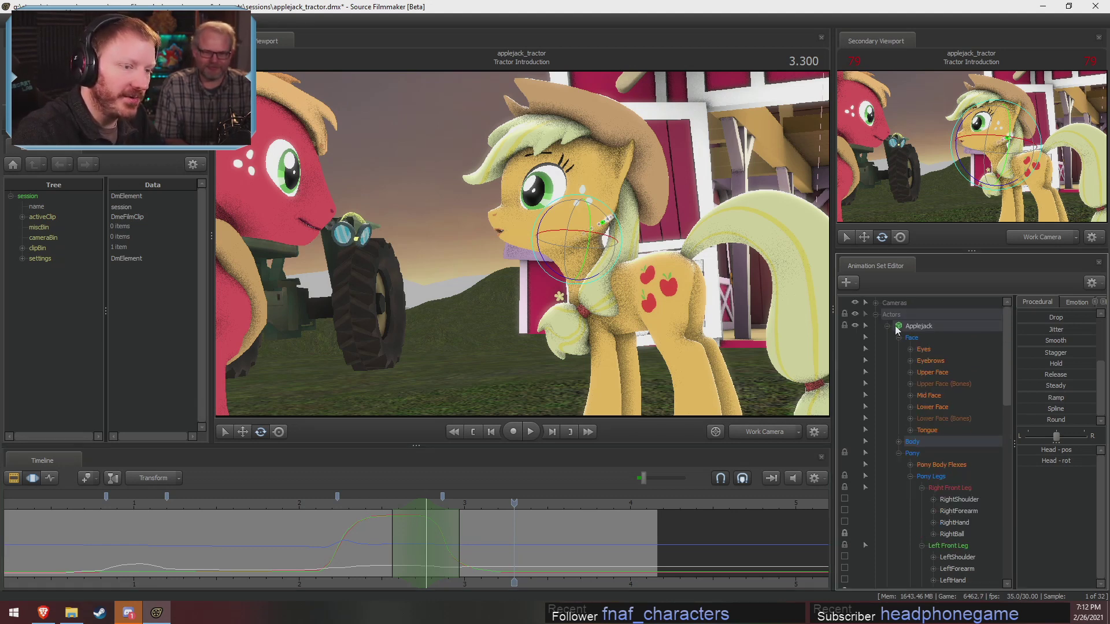
left_click(898, 360)
left_click(900, 360)
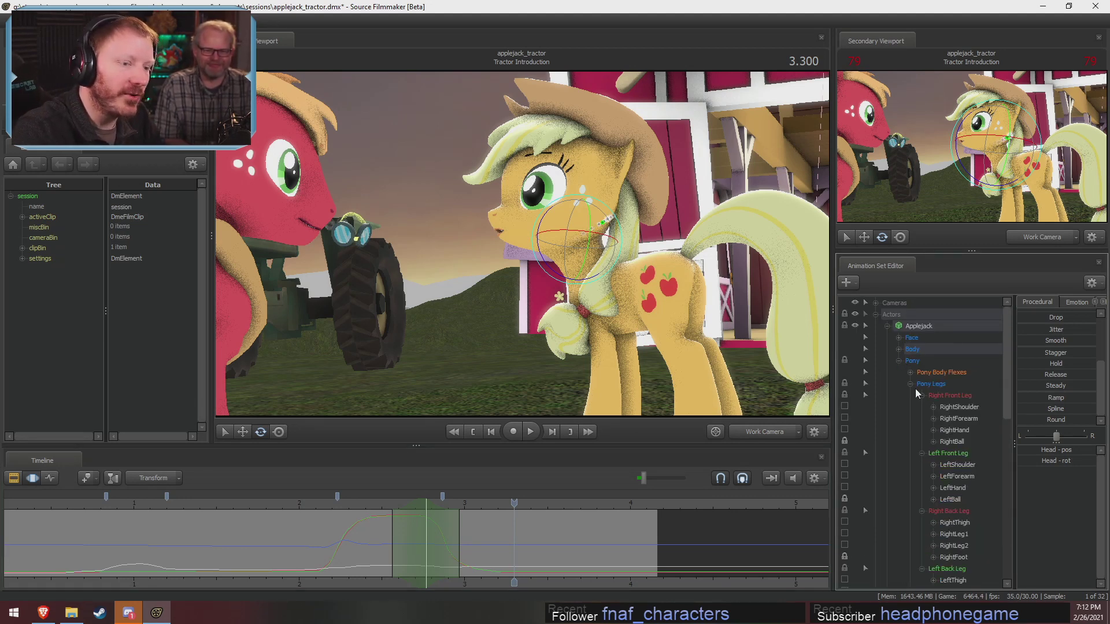
left_click(911, 384)
left_click(911, 396)
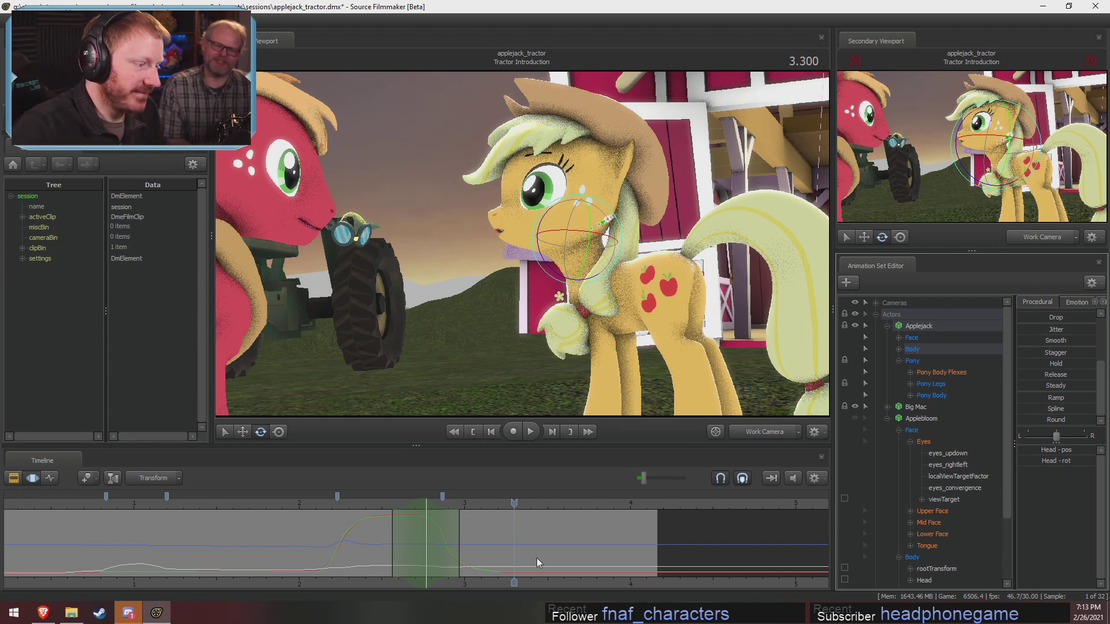
Select all of Applejack's controls except the Face group at 2.766 s, and collapse Applebloom's controls.
left_click_drag(399, 544, 426, 549)
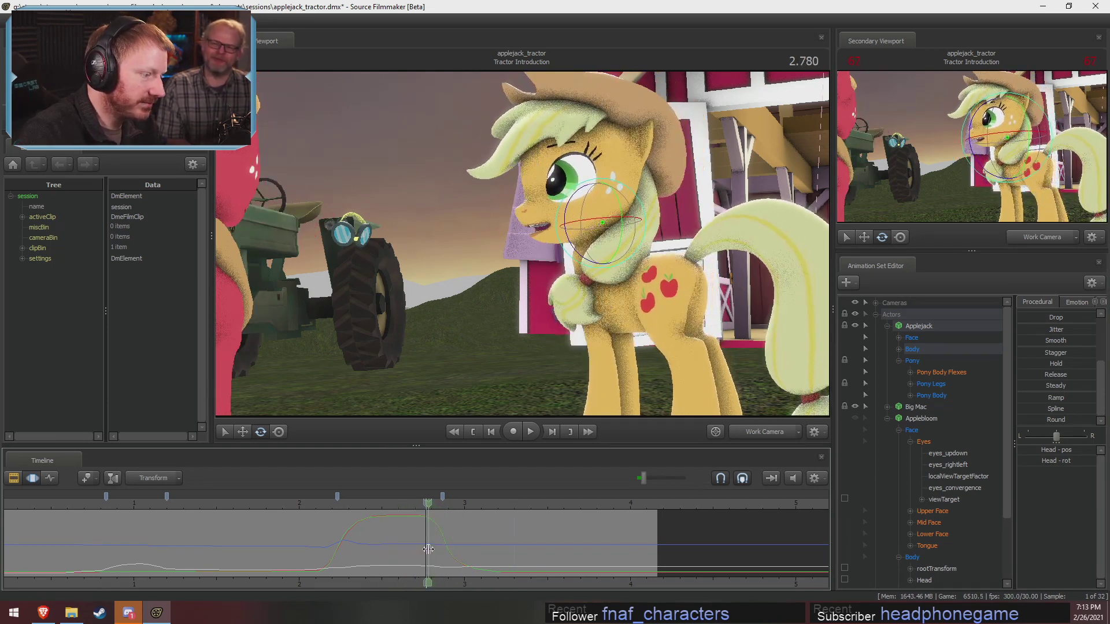
left_click(932, 327)
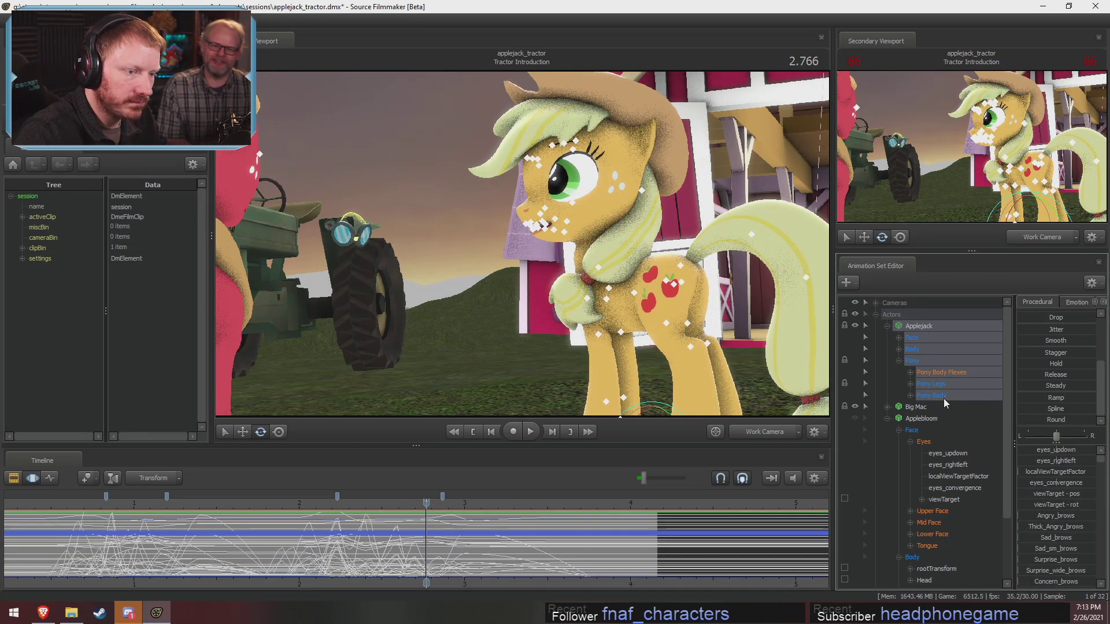
left_click(897, 418)
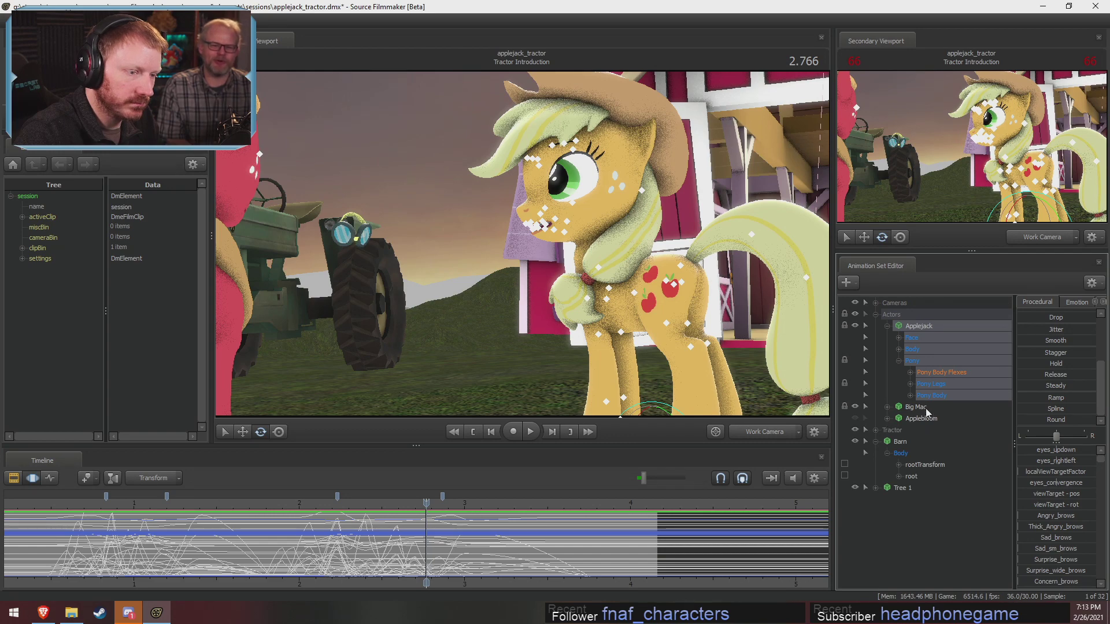
left_click(906, 340, "ctrl")
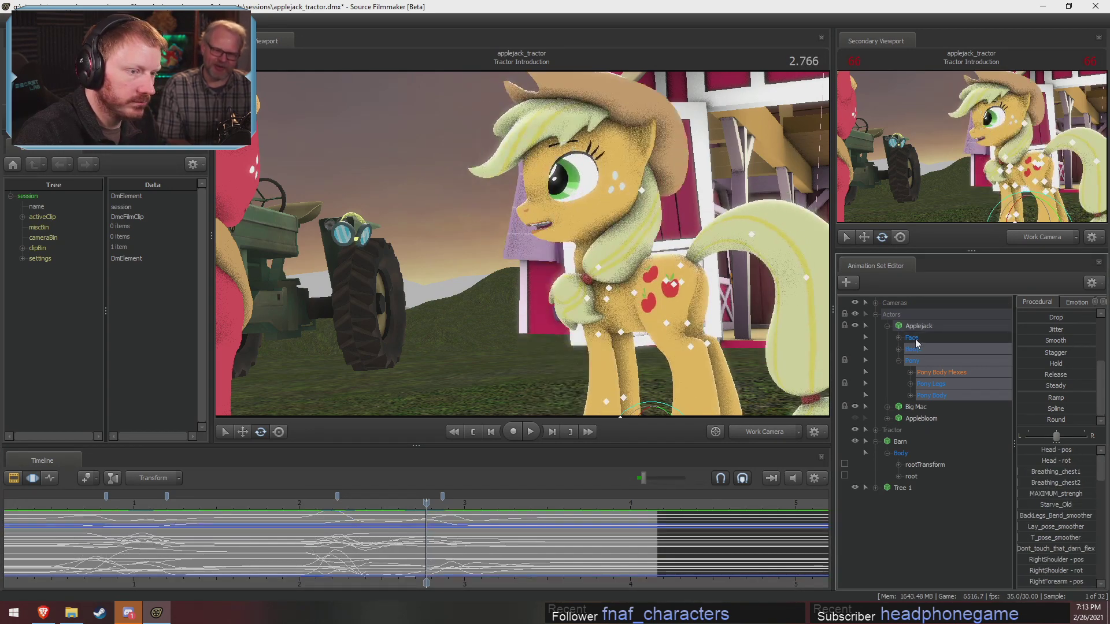
Set a time selection starting at about 2.37 s and retime it to end at about 2.77 s, pulling the following motion earlier.
key("shift")
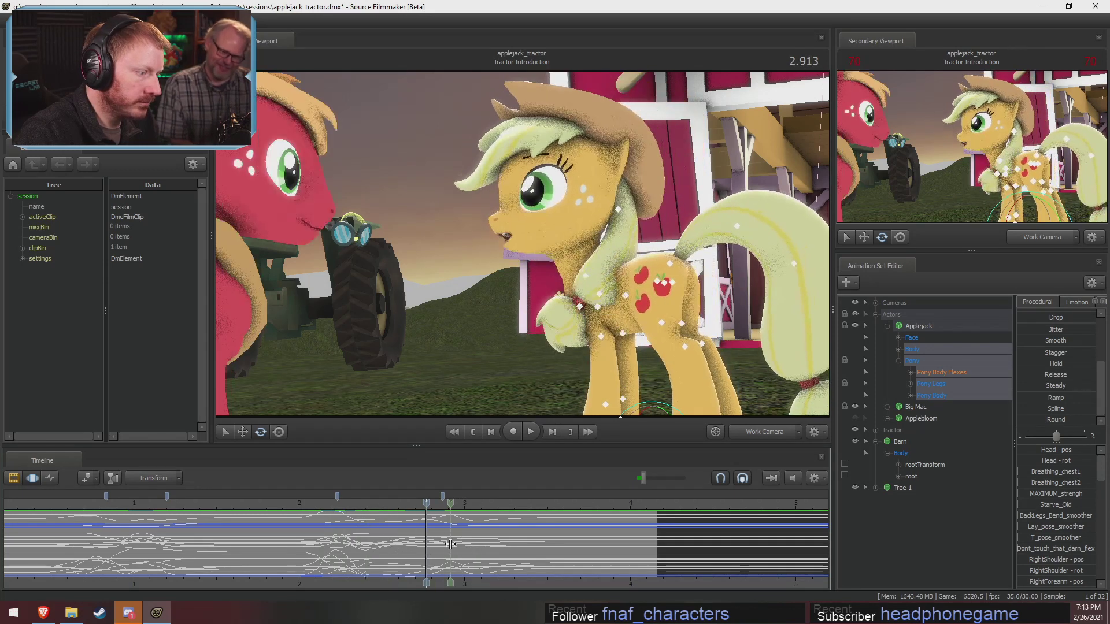
left_click_drag(432, 543, 361, 542, "shift")
left_click_drag(431, 526, 425, 527, "alt")
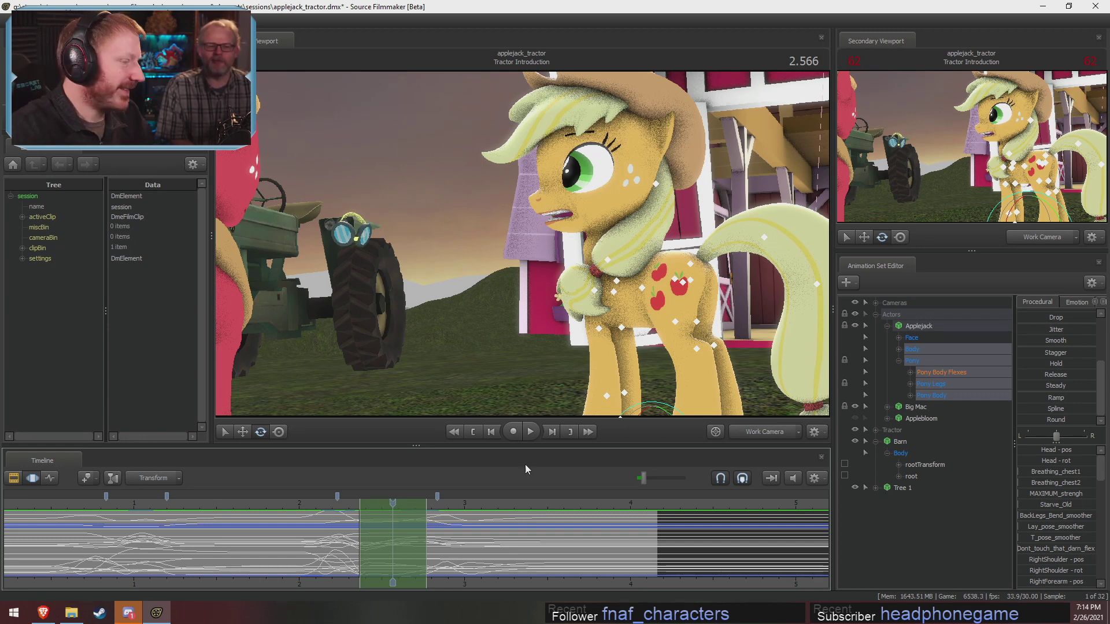
Try shortening the time selection further to end at about 2.7 s, and undo the change after playback.
left_click_drag(343, 561, 469, 536, "shift")
left_click(279, 507)
key("space")
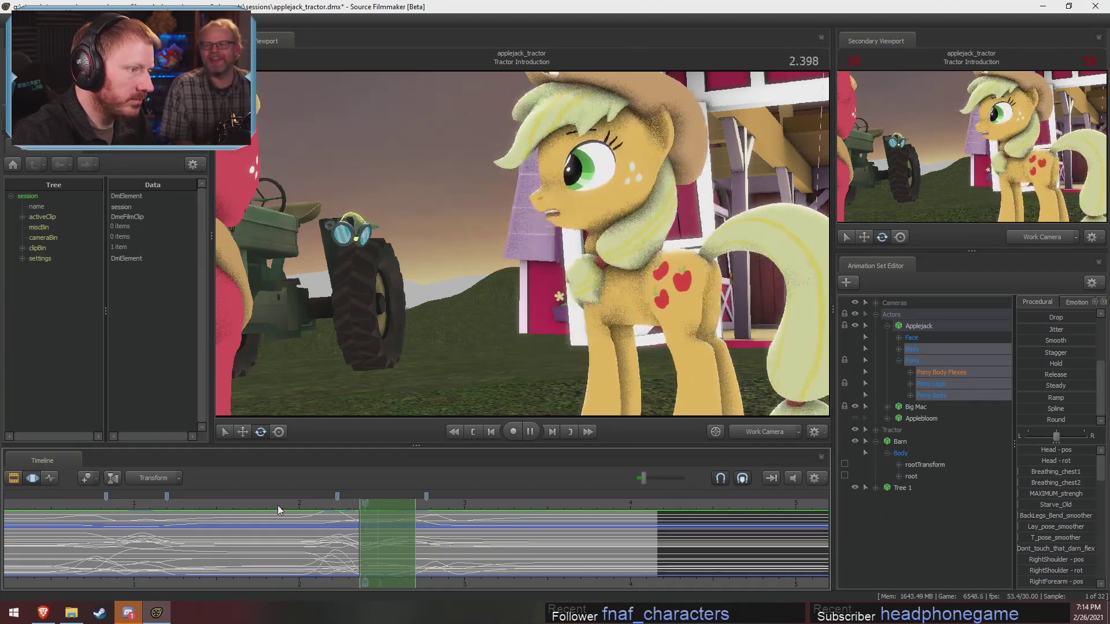
key("space")
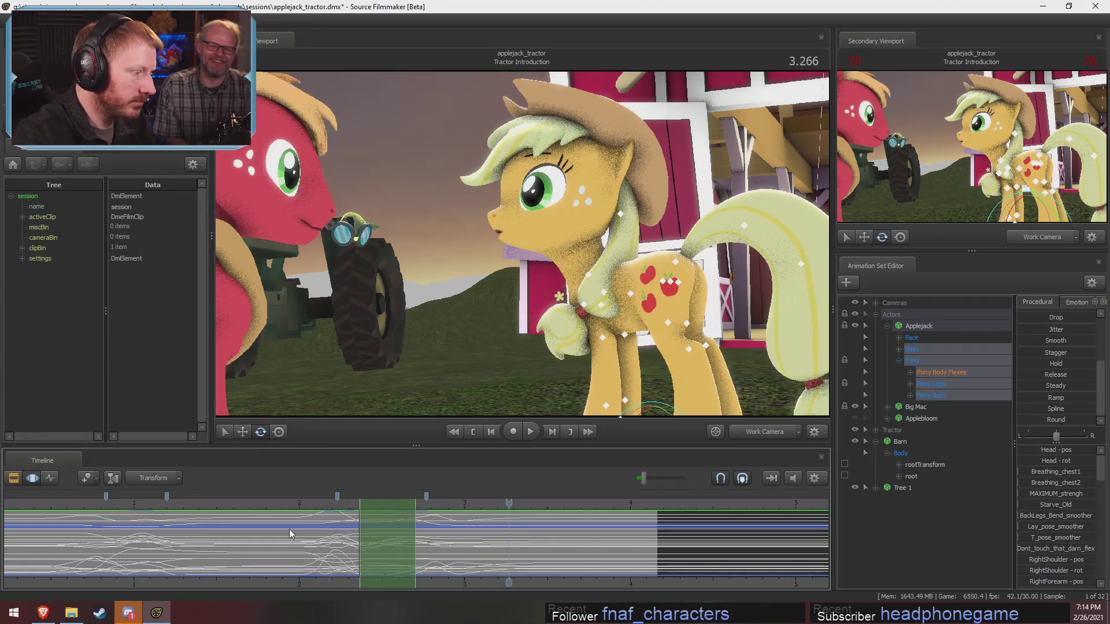
left_click_drag(294, 515, 441, 556, "shift")
key("ctrl+z")
key("ctrl+z")
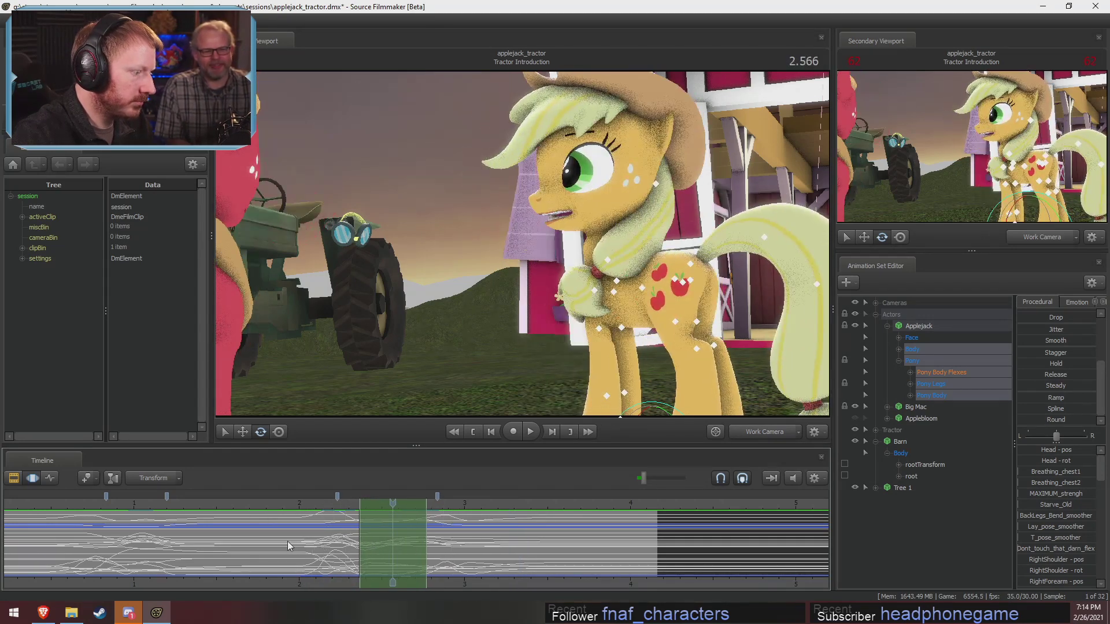
key("ctrl+z")
key("ctrl+z")
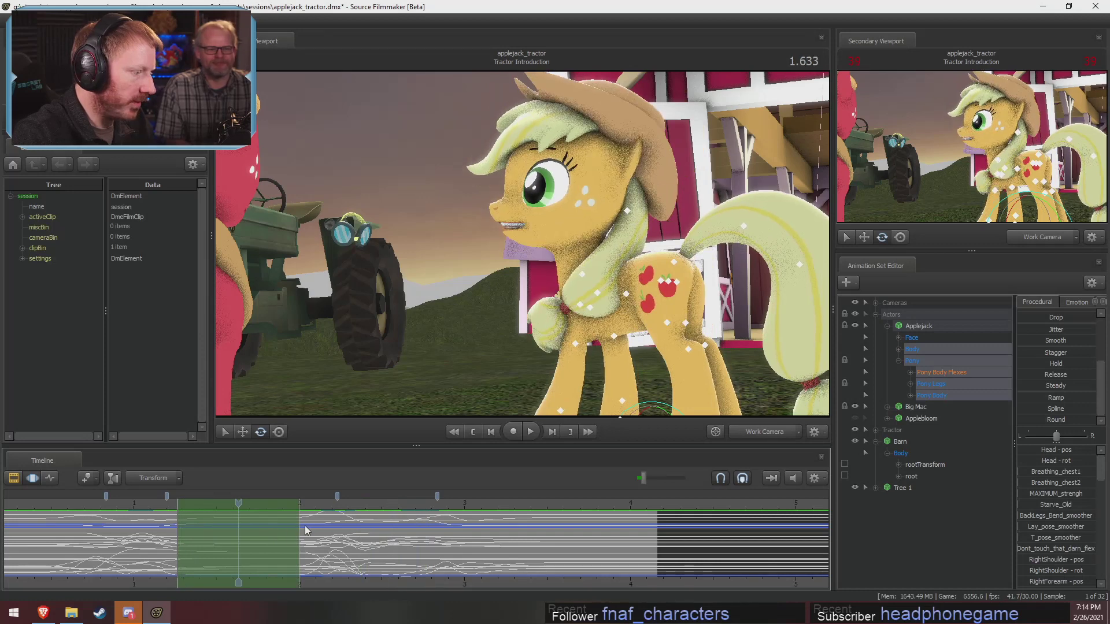
Shorten the time selection that starts at about 1.27 s to end at about 1.97 s, and check the retimed motion.
left_click_drag(299, 522, 293, 522)
left_click_drag(116, 520, 493, 537, "shift")
key("space")
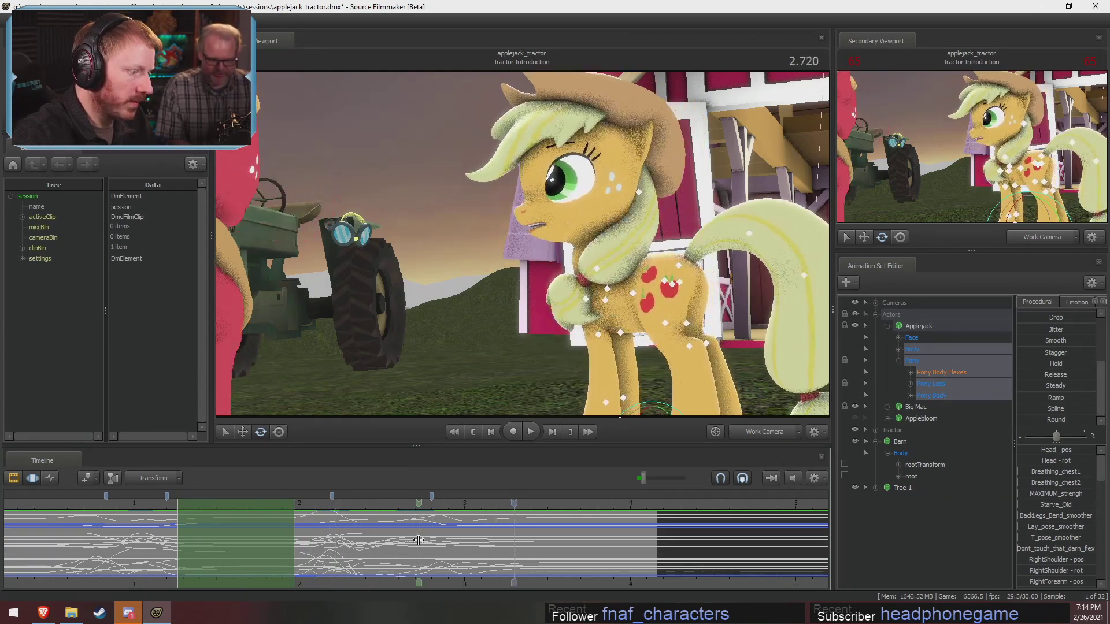
key("space")
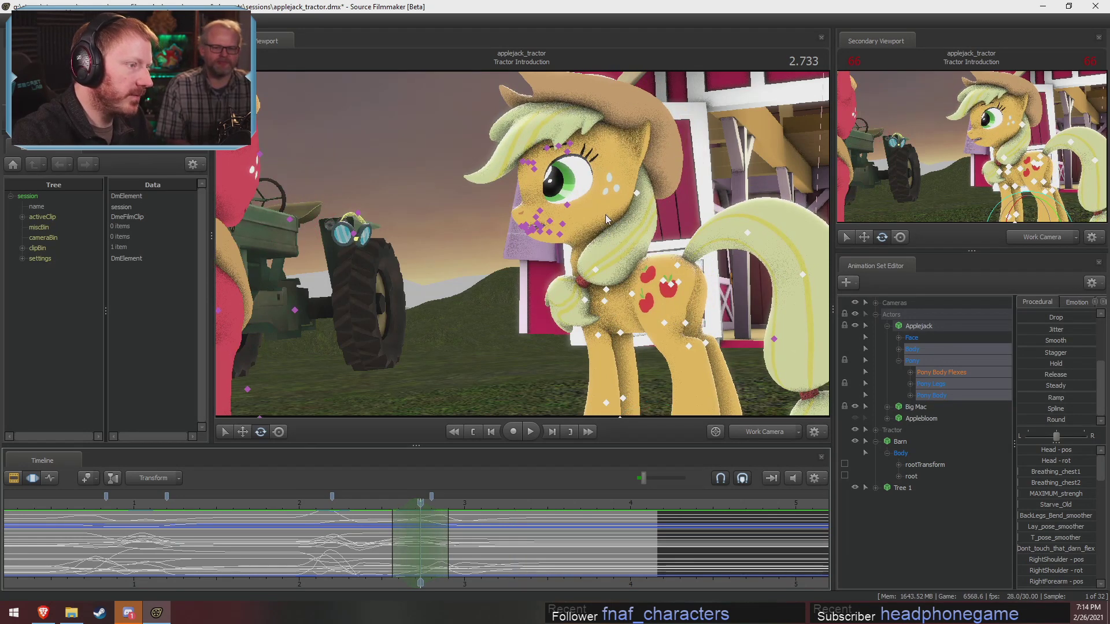
Rotate Applejack's head at 2.733 s within a time selection from about 2.56 s to 2.9 s, and play it back from 2.4 s.
left_click(601, 213)
left_click(601, 217)
left_click_drag(580, 201, 569, 195)
left_click(366, 504)
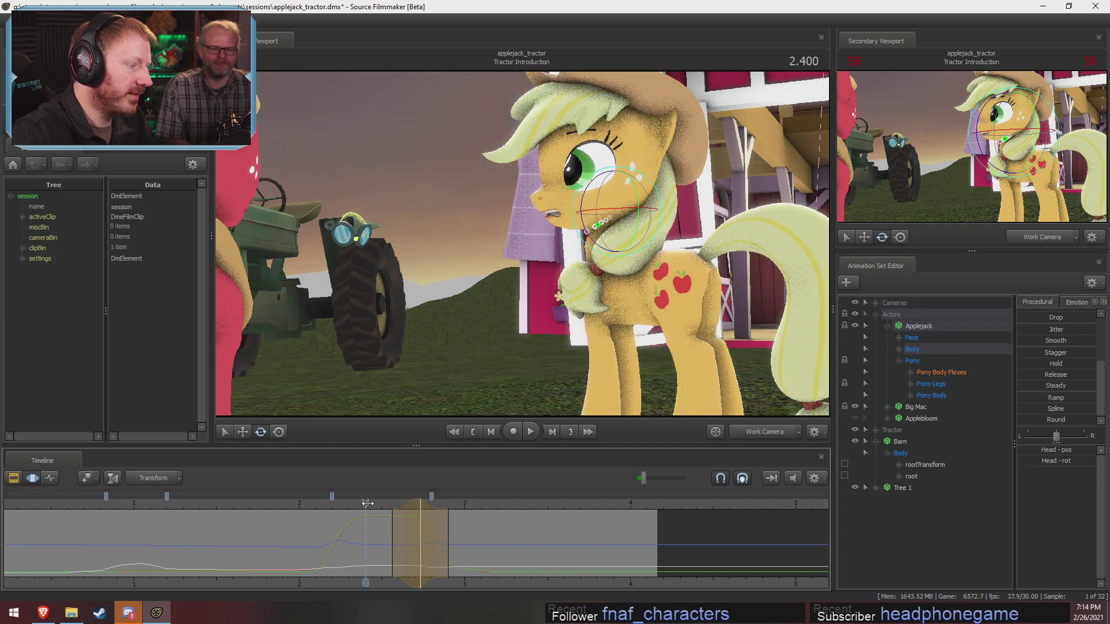
key("space")
key("space")
Select Applejack's Body and Pony controls without the Head, and set a time selection from about 2.83 s to 3.23 s centred on 3.033 s.
left_click_drag(418, 535, 463, 554)
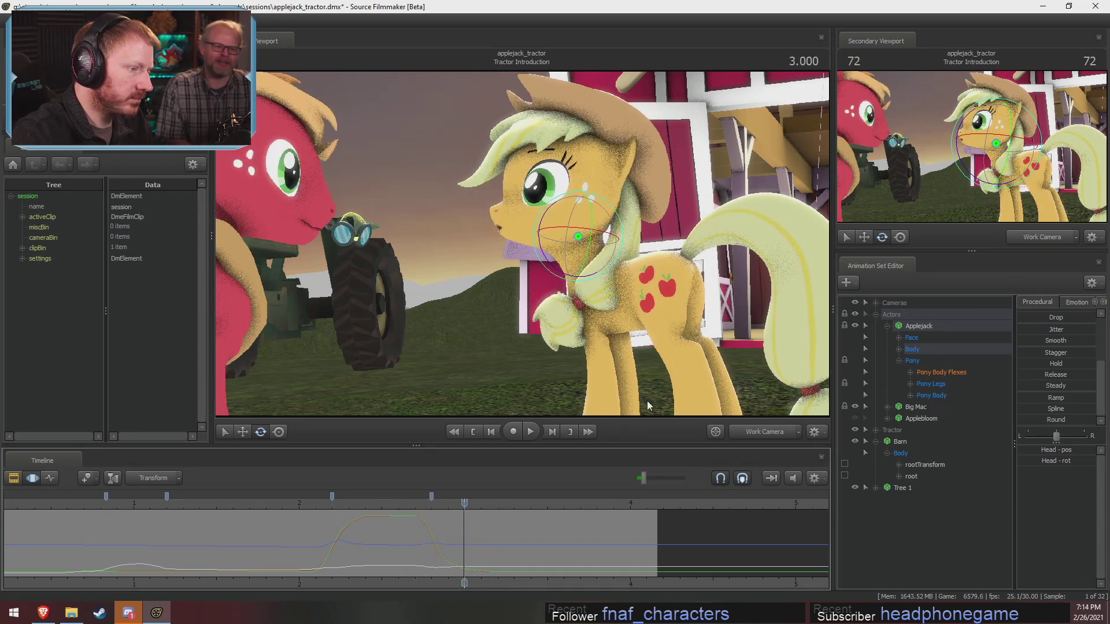
left_click(683, 291)
left_click(912, 349)
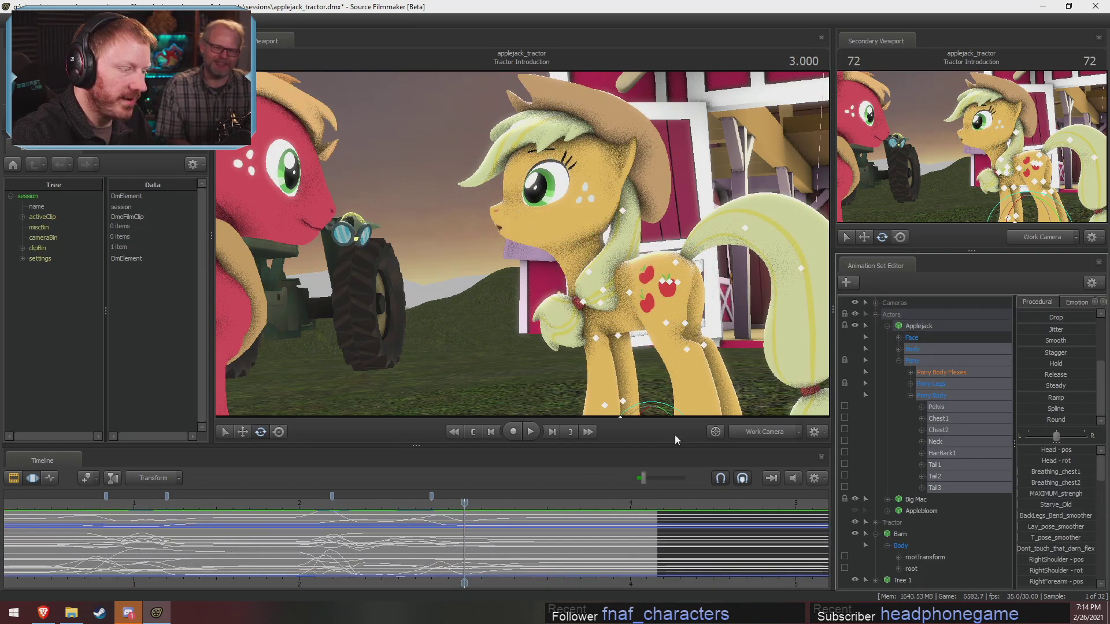
left_click(899, 349)
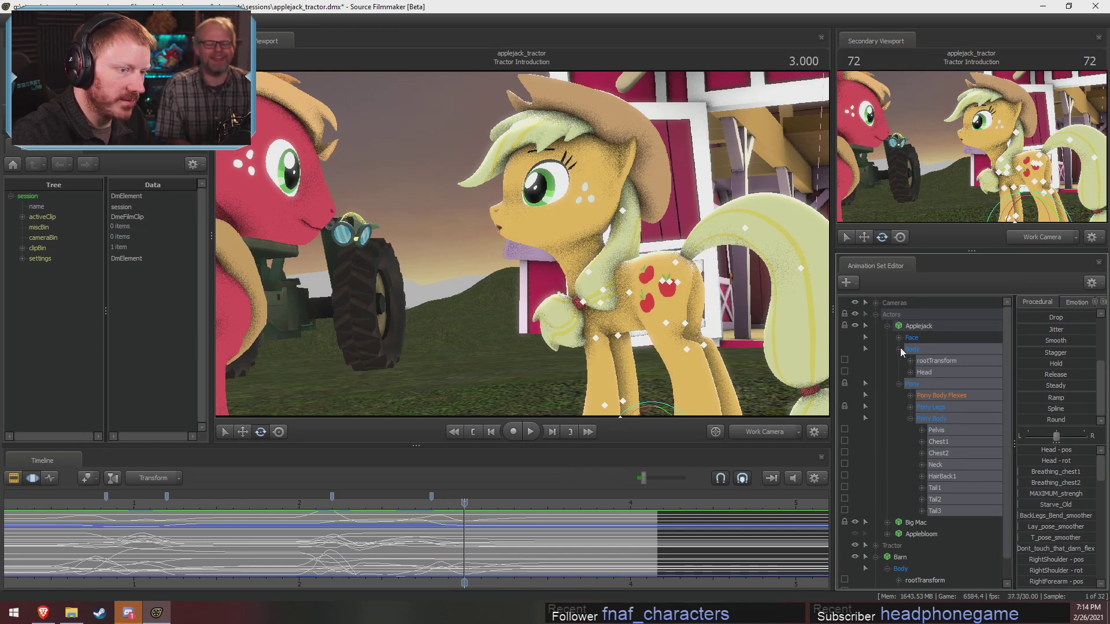
left_click(929, 374, "ctrl")
scroll(601, 544, "up", 4)
mouse_move(465, 545)
left_mouse_down()
mouse_move(400, 544)
mouse_move(482, 555)
left_mouse_up()
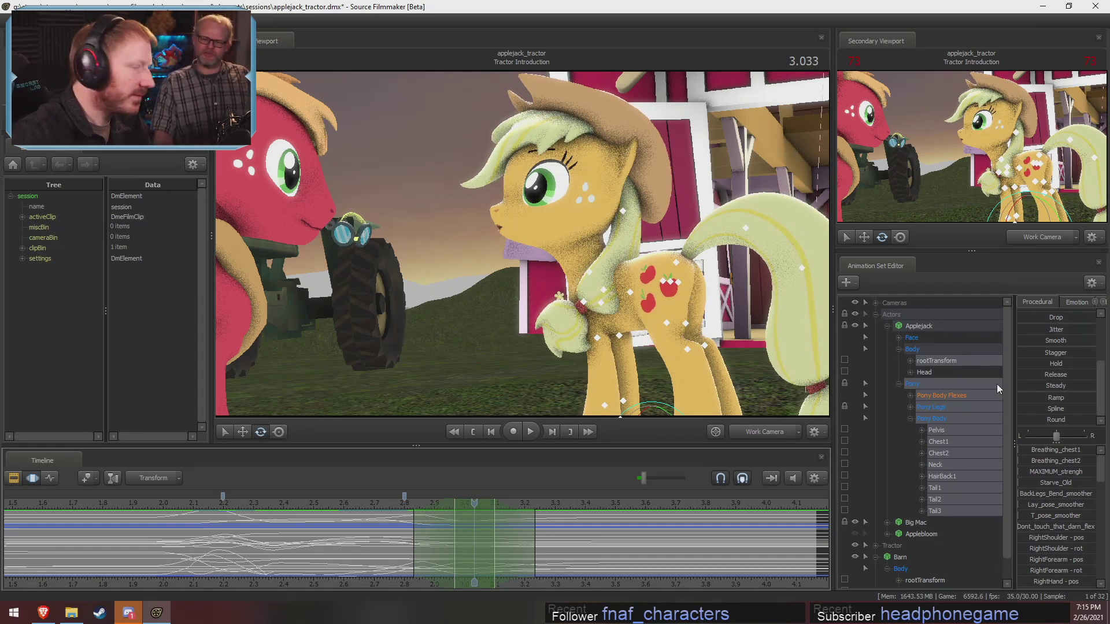
Apply the Hold preset to Applejack's selected Body and Pony controls within the current time selection, and play the result from about 2.63 s.
left_click(1044, 363)
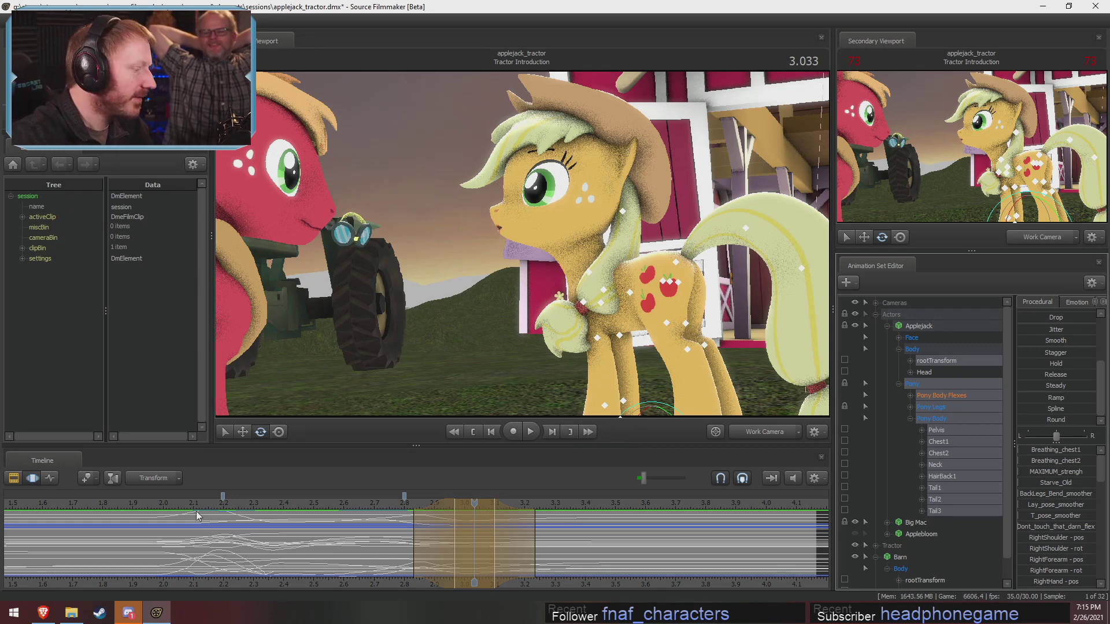
left_click_drag(390, 501, 346, 503)
mouse_move(518, 257)
left_mouse_down()
mouse_move(538, 272)
mouse_move(518, 257)
left_mouse_up()
key("space")
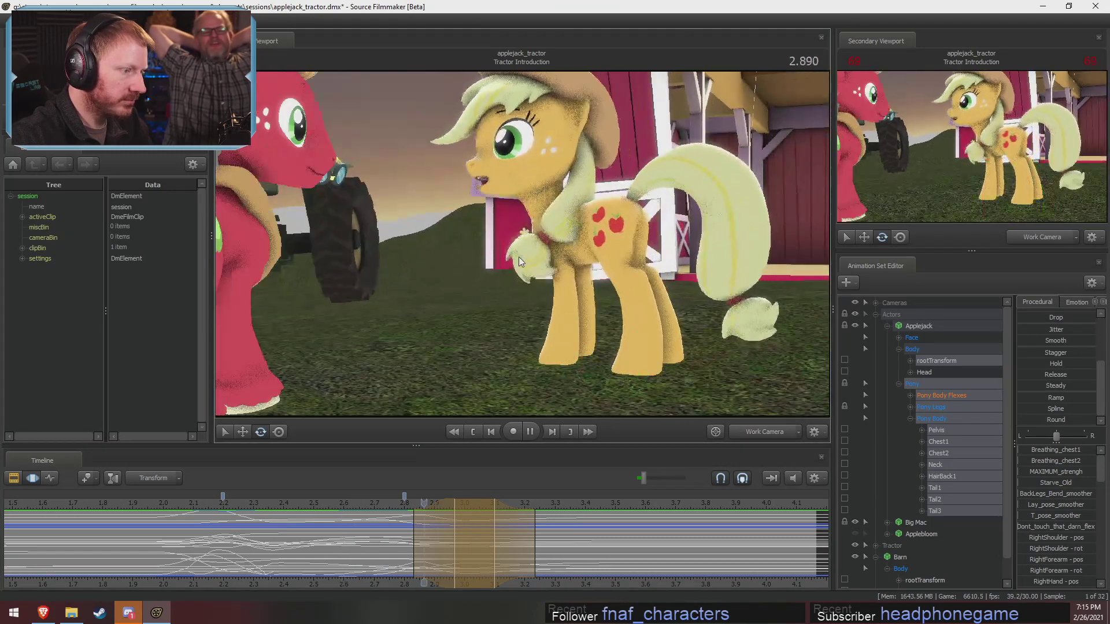
left_click(355, 501)
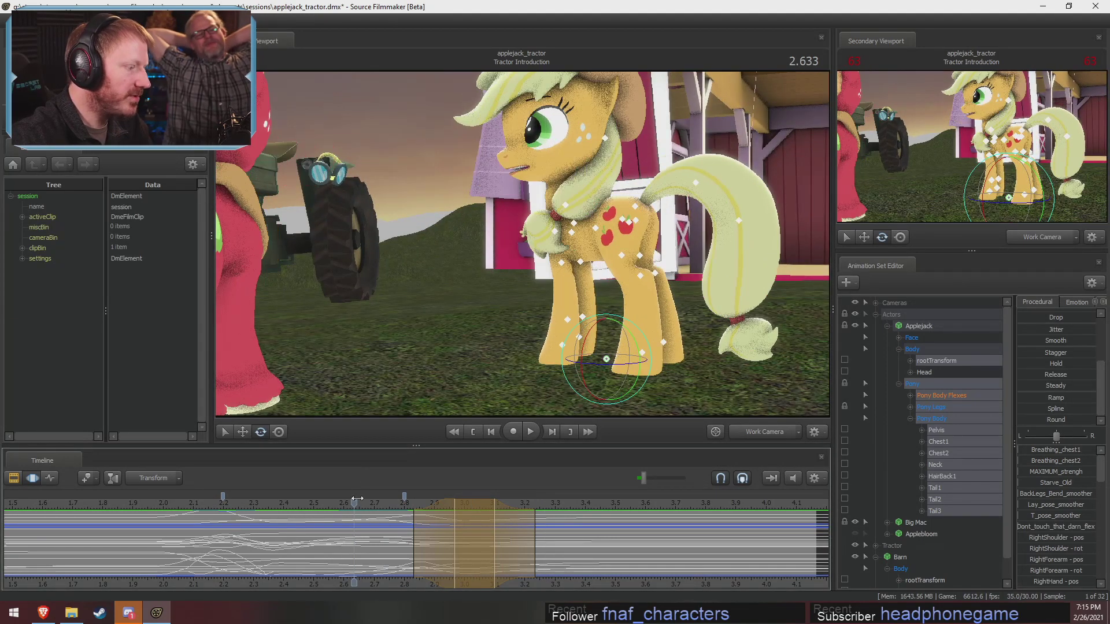
Examine Applejack's step between about 2.17 s and 3.2 s from another side, scrubbing and playing it back in the work camera.
left_click_drag(451, 324, 480, 324, "alt")
mouse_move(538, 241)
left_mouse_down("alt")
mouse_move(510, 226)
mouse_move(524, 241)
left_mouse_up("alt")
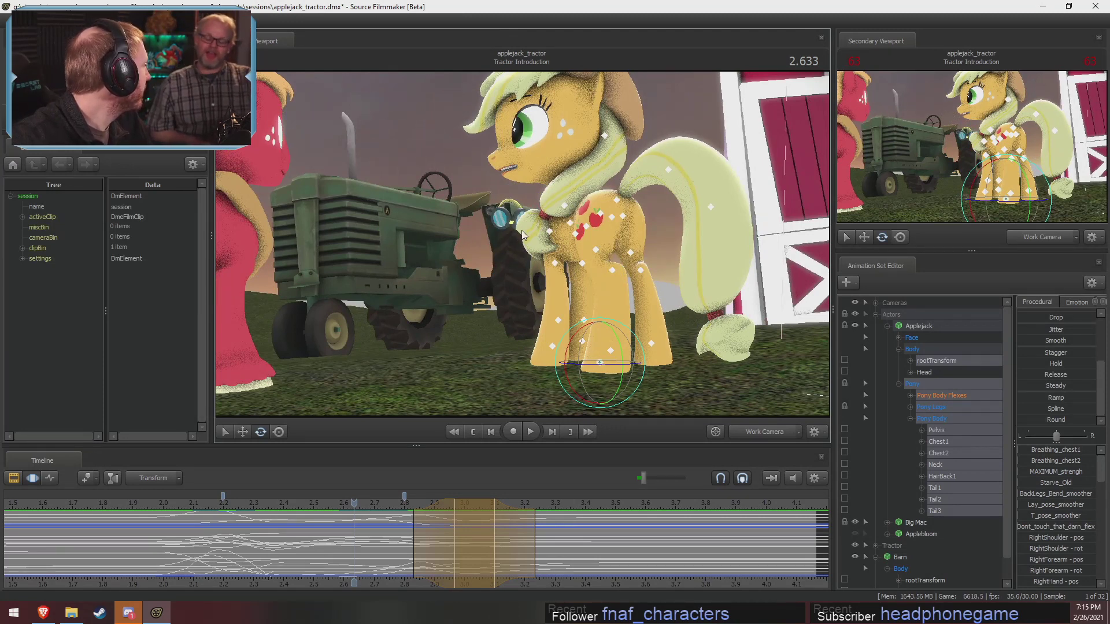
left_click(347, 503)
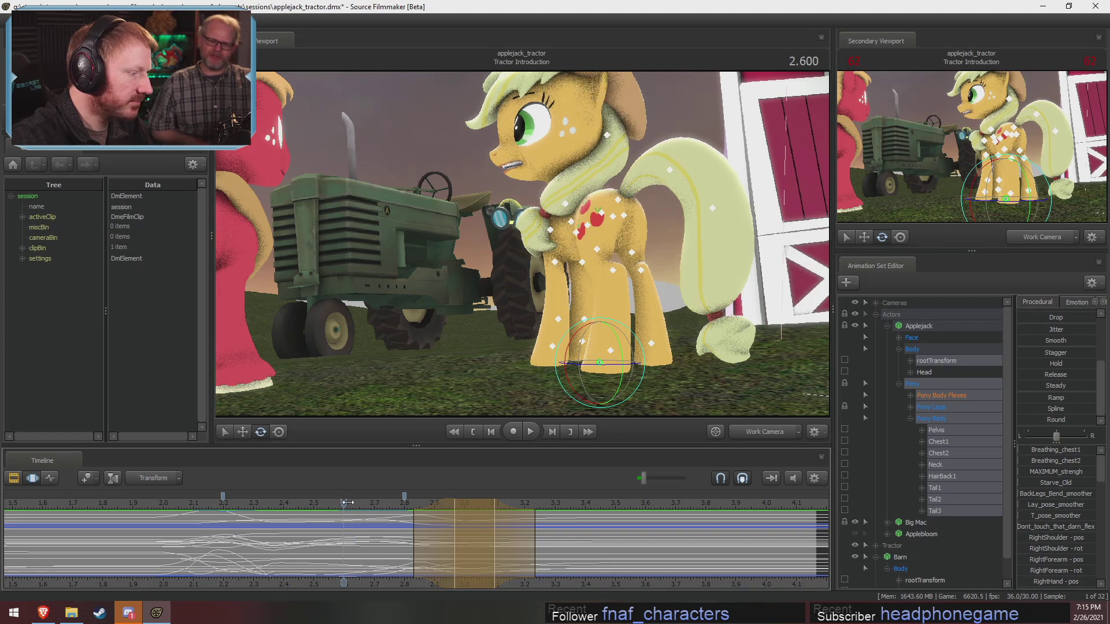
mouse_move(523, 232)
left_mouse_down("alt")
mouse_move(509, 237)
mouse_move(522, 244)
left_mouse_up("alt")
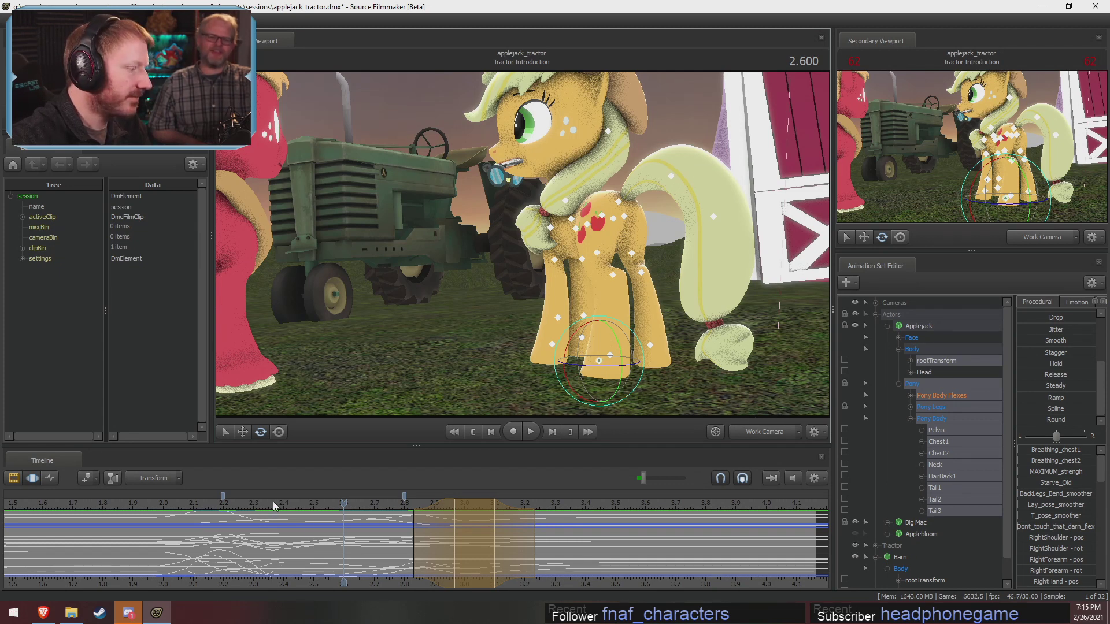
left_click(224, 508)
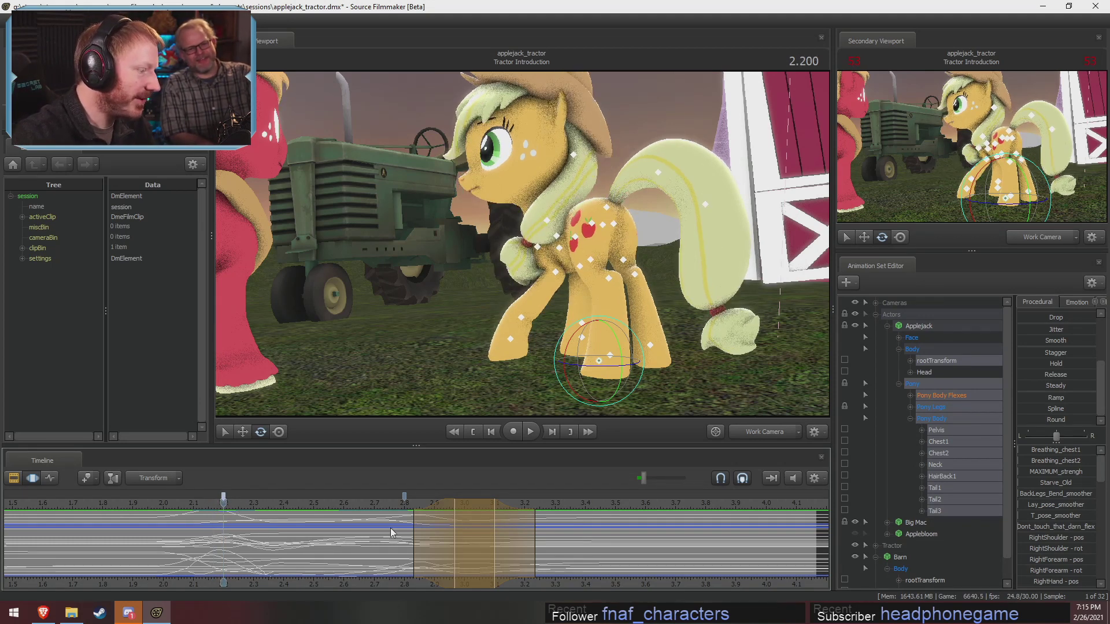
left_click_drag(408, 508, 214, 518)
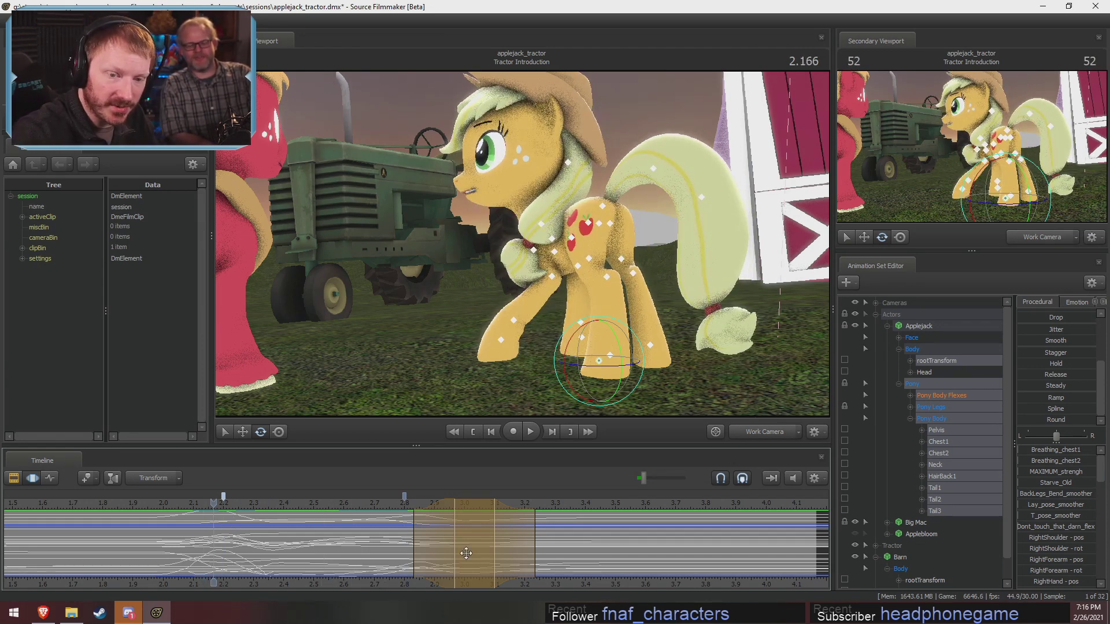
scroll(355, 550, "down", 3)
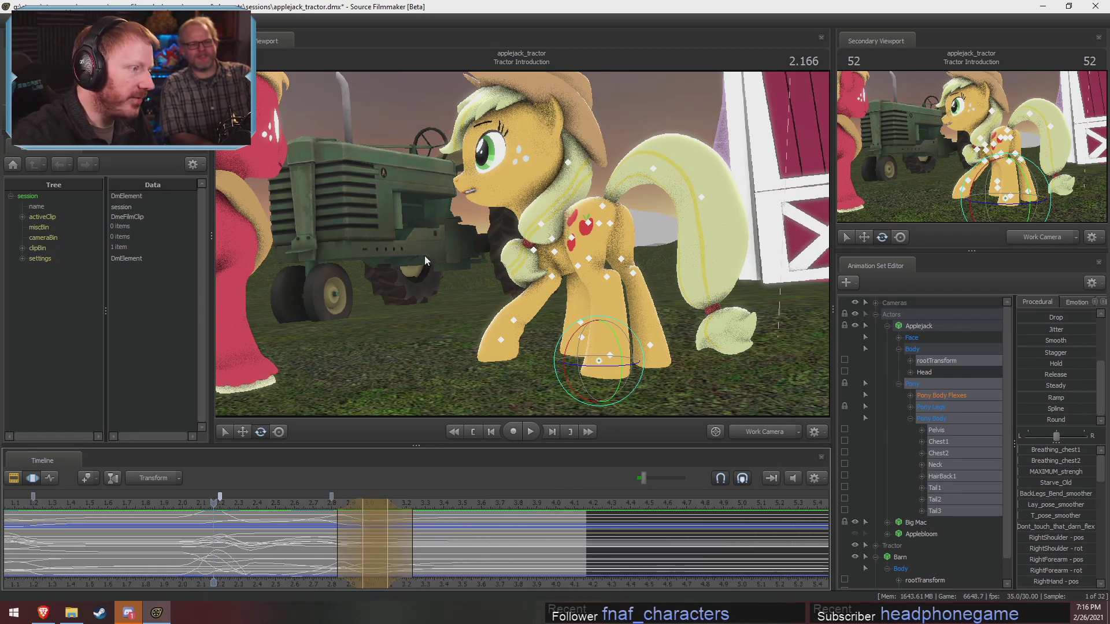
key("space")
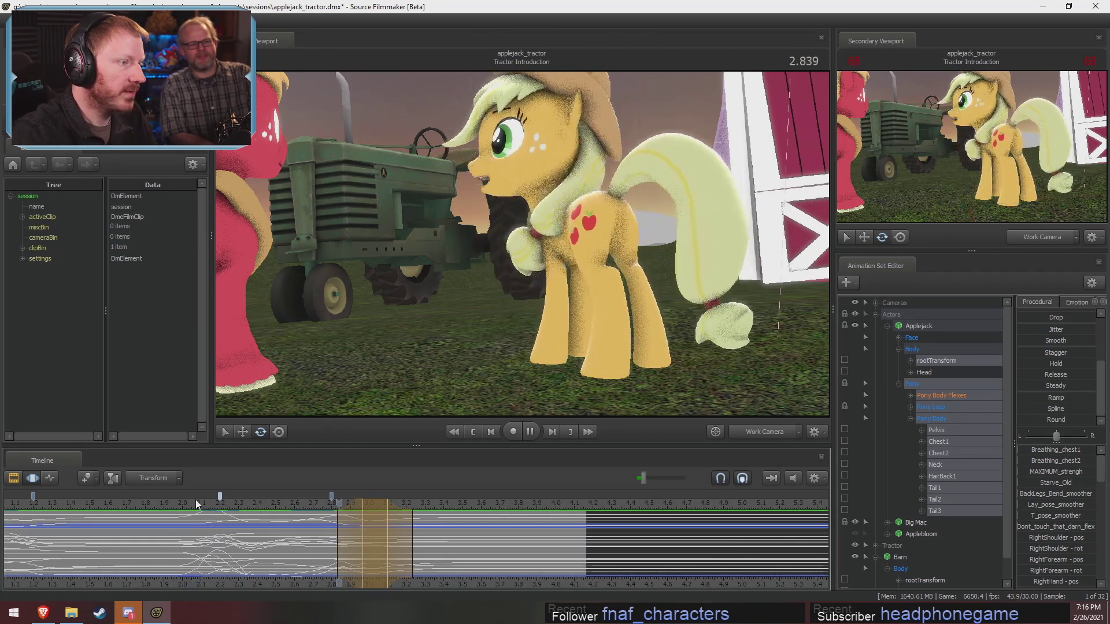
key("shift")
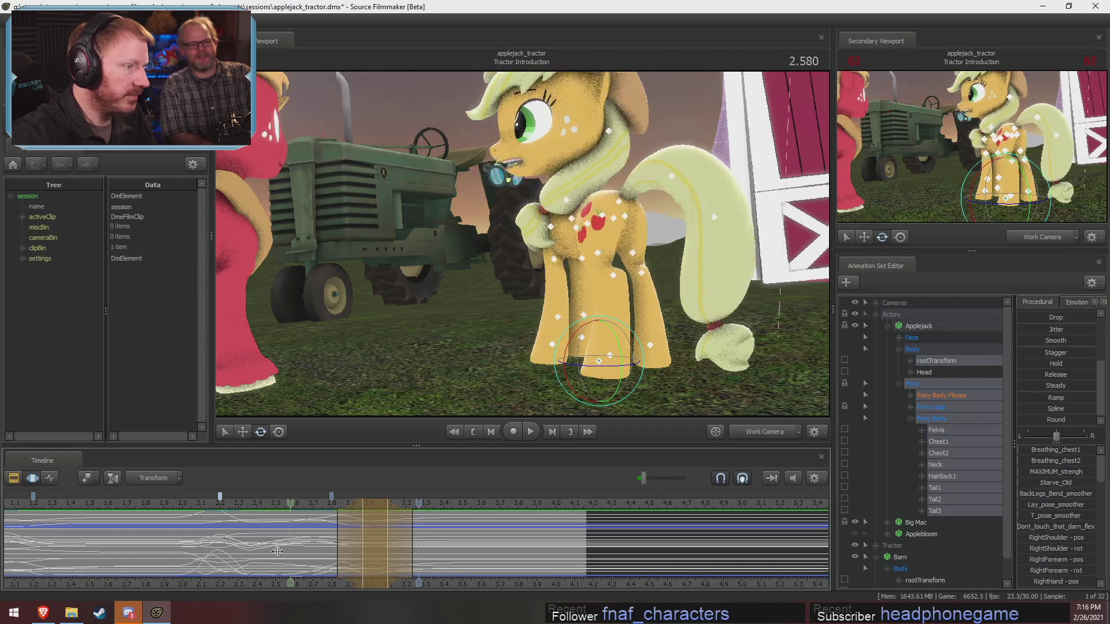
Switch the primary viewport to the Main Camera, show the shots in the Clip Editor, and save the session.
left_click(762, 432)
key("F2")
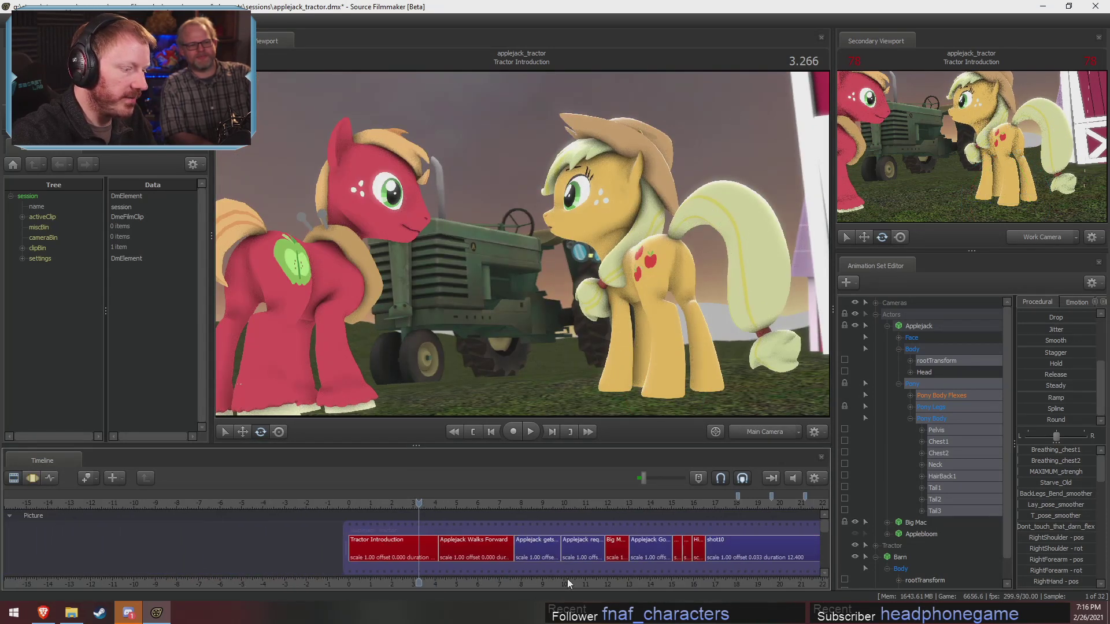
key("ctrl+s")
right_click(636, 551)
left_click(724, 560)
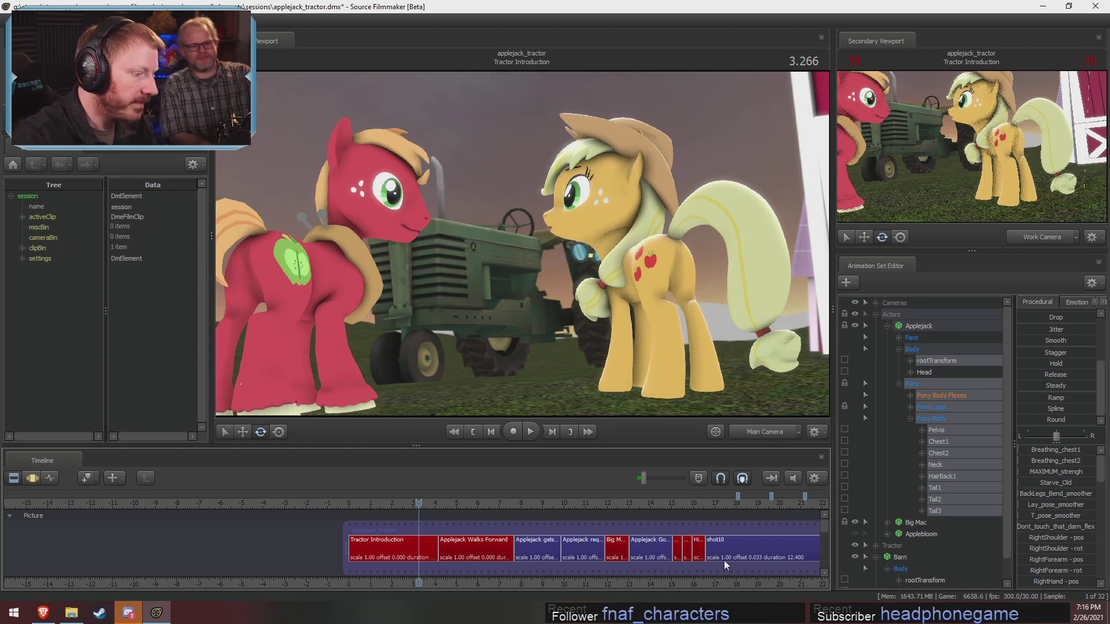
Fit the whole shot sequence in the timeline and start a playback check at the beginning of Tractor Introduction.
right_click_drag(723, 560, 568, 579, "alt")
middle_click_drag(568, 578, 466, 598)
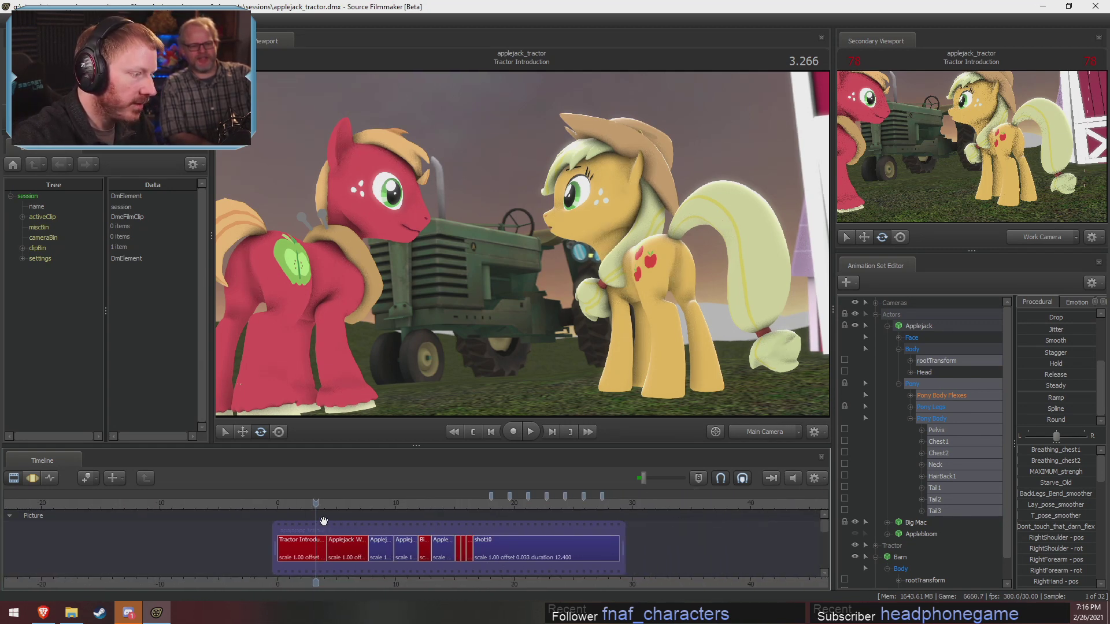
left_click_drag(284, 503, 279, 502)
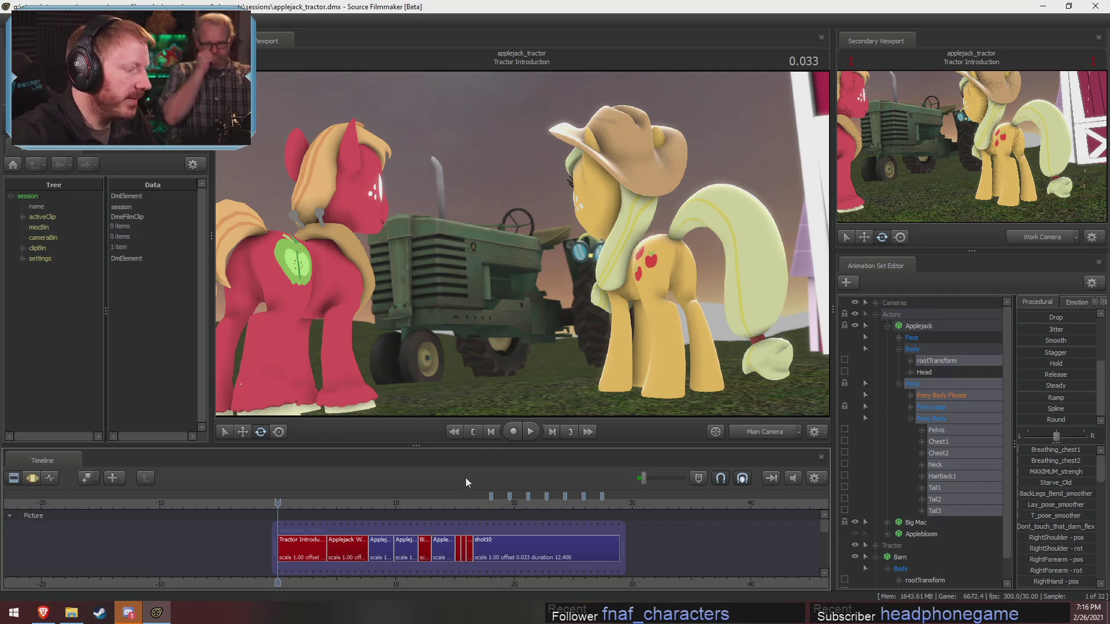
scroll(461, 544, "up", 2)
scroll(460, 544, "up", 1)
middle_click_drag(489, 581, 304, 492)
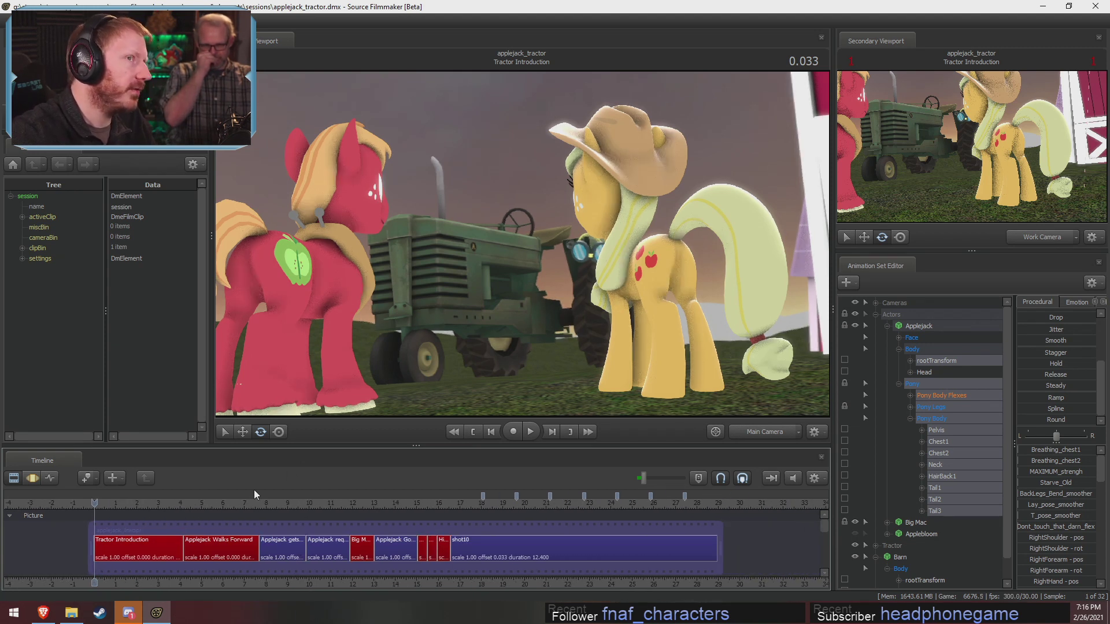
key("space")
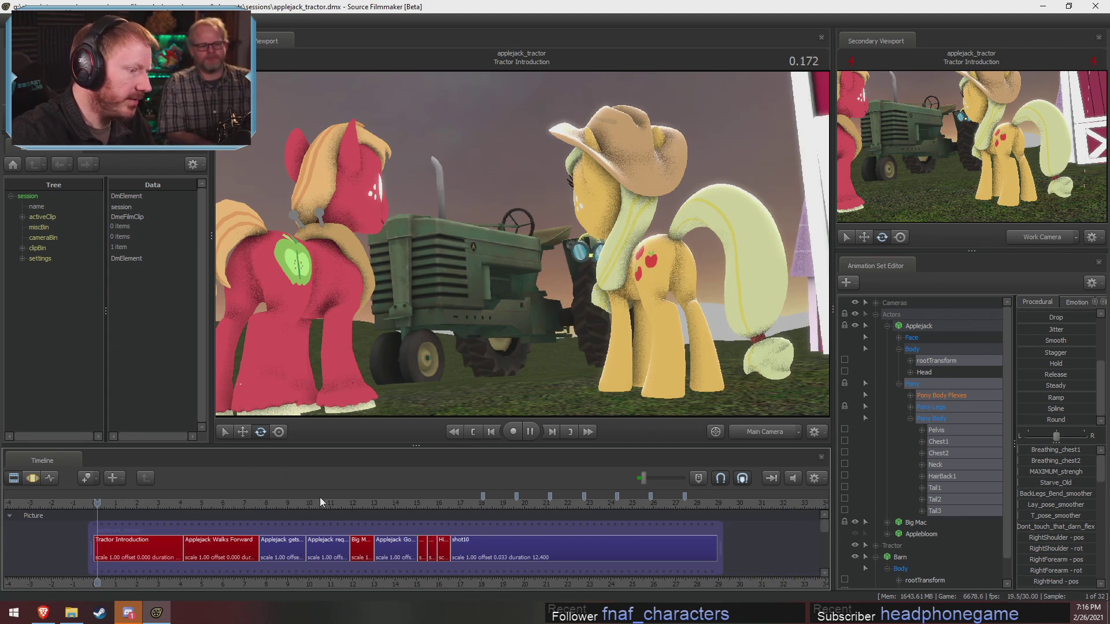
key("space")
left_click_drag(103, 500, 97, 500)
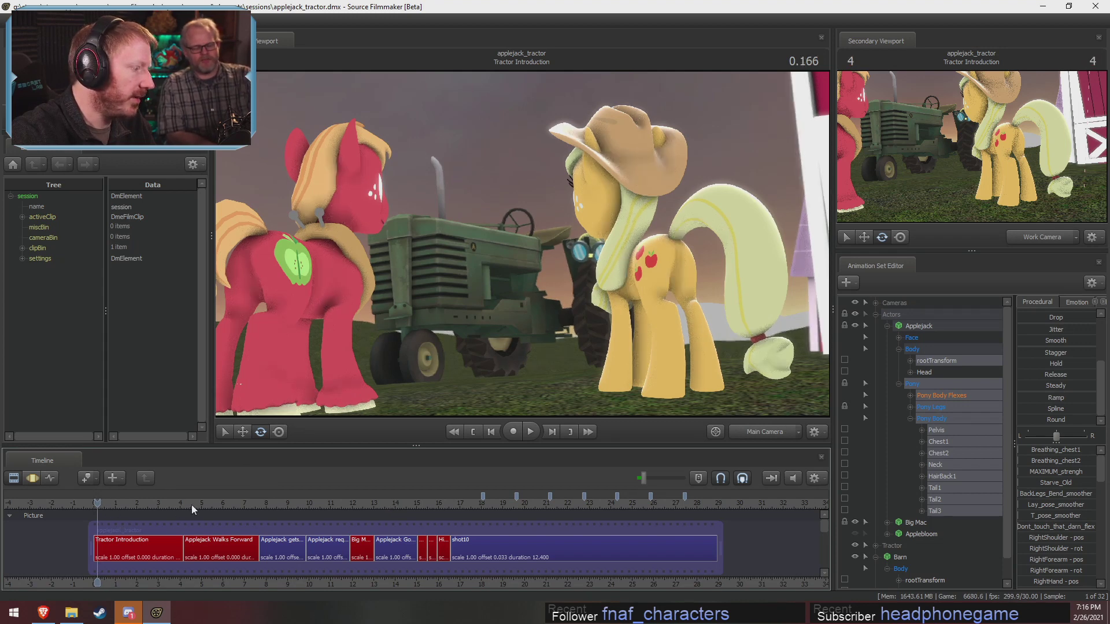
Raise the playback volume to about 60% while playing the shot sequence from 0 s.
left_click_drag(192, 505, 98, 504)
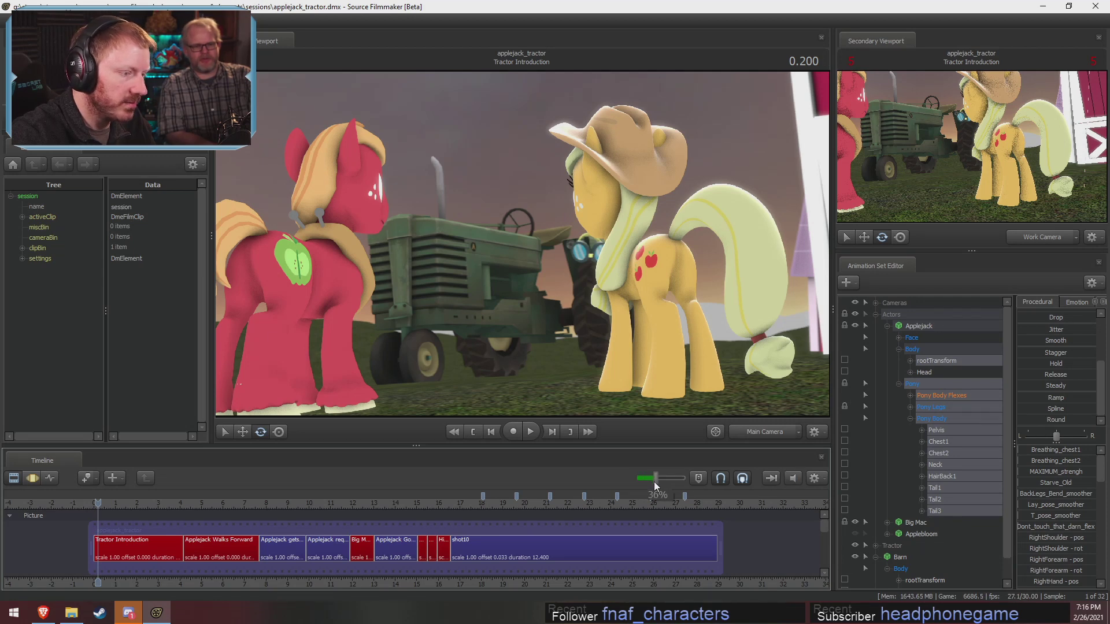
left_click_drag(97, 503, 95, 502)
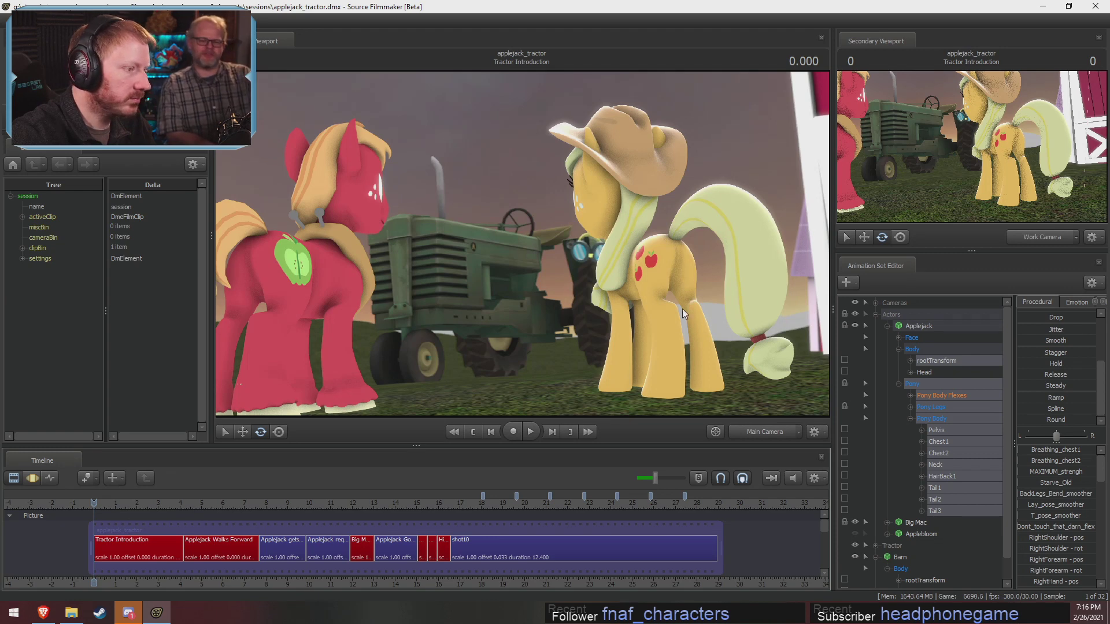
key("space")
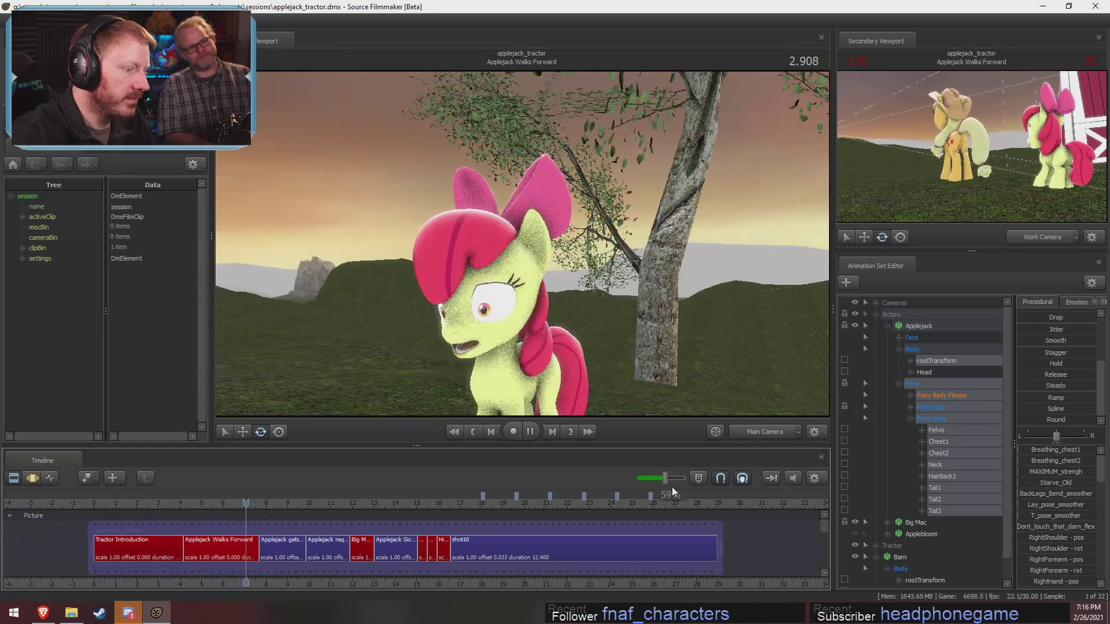
left_click_drag(672, 487, 668, 485)
left_click(190, 507)
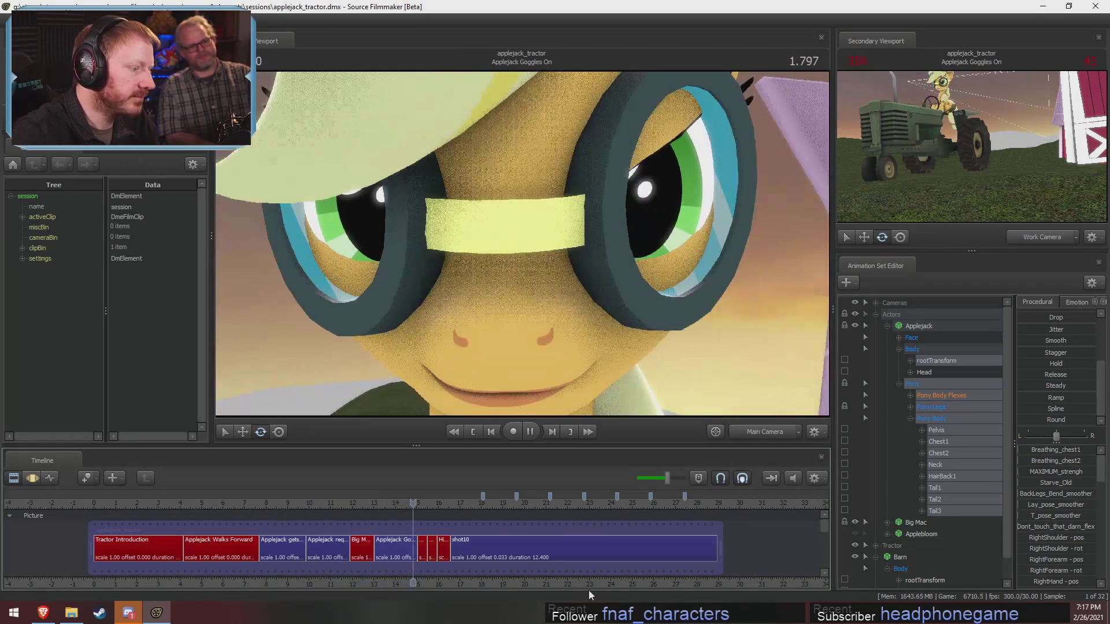
Replay the end of the Applejack Goggles On shot through to the start of shot10.
key("space")
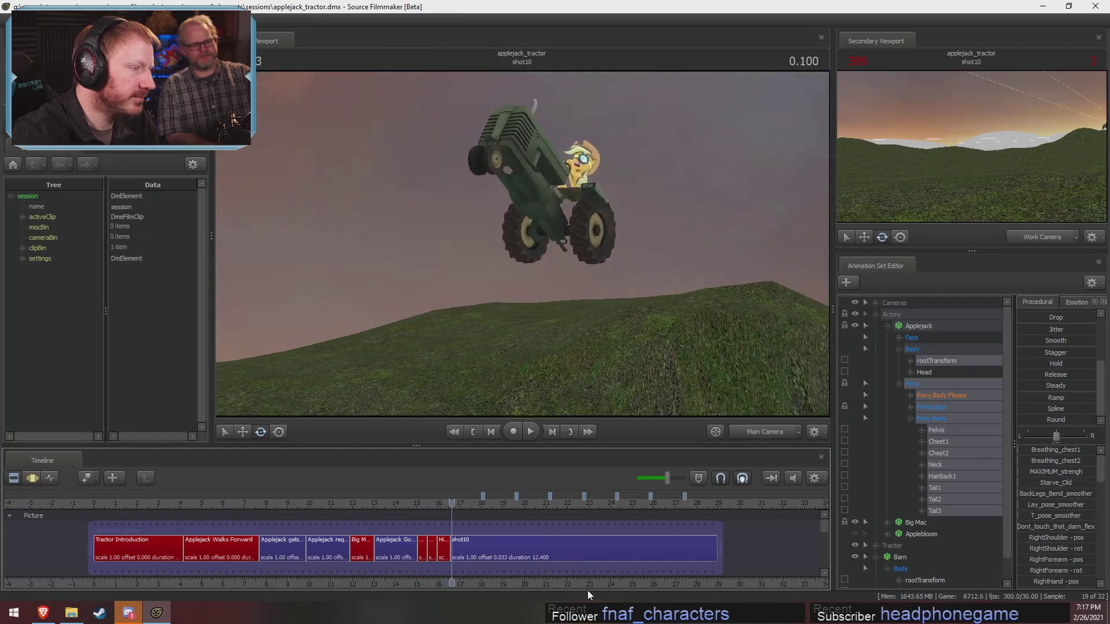
left_click_drag(453, 517, 399, 505)
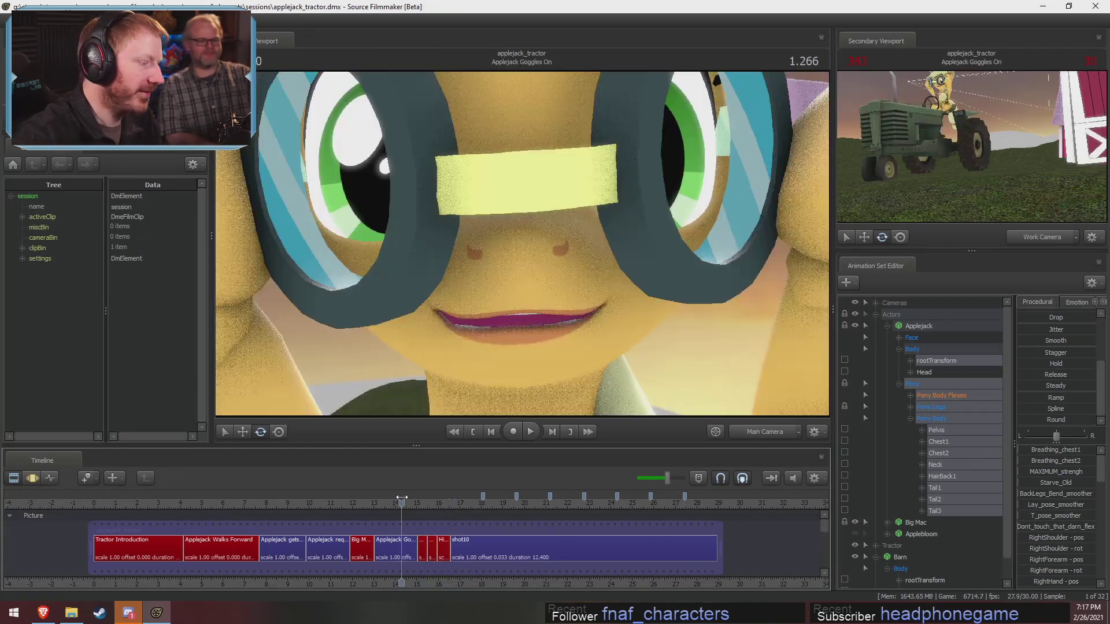
key("space")
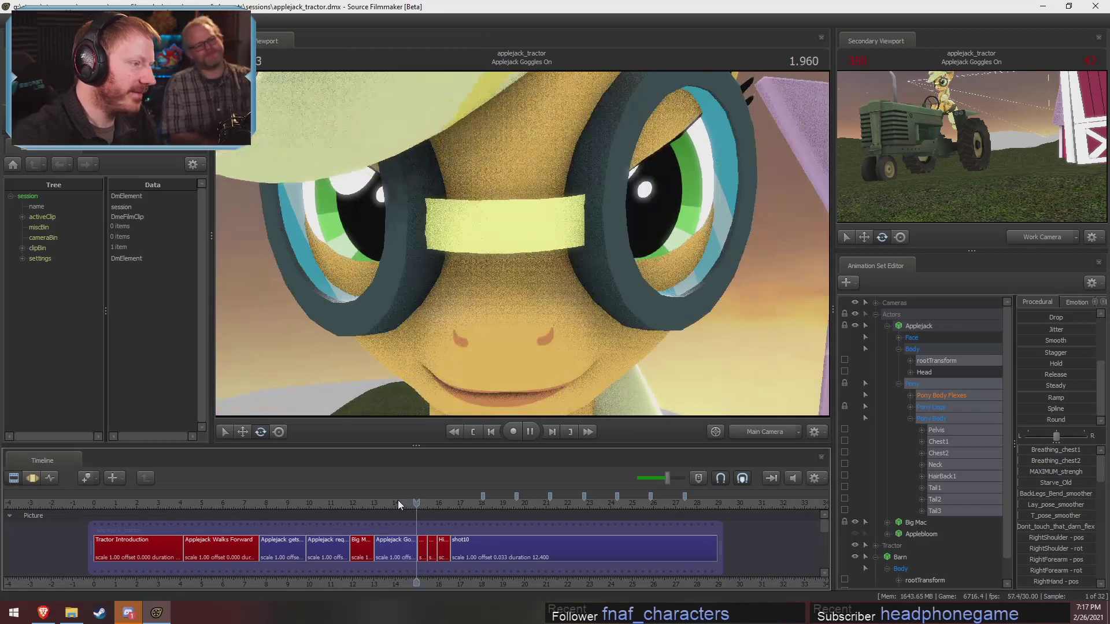
key("space")
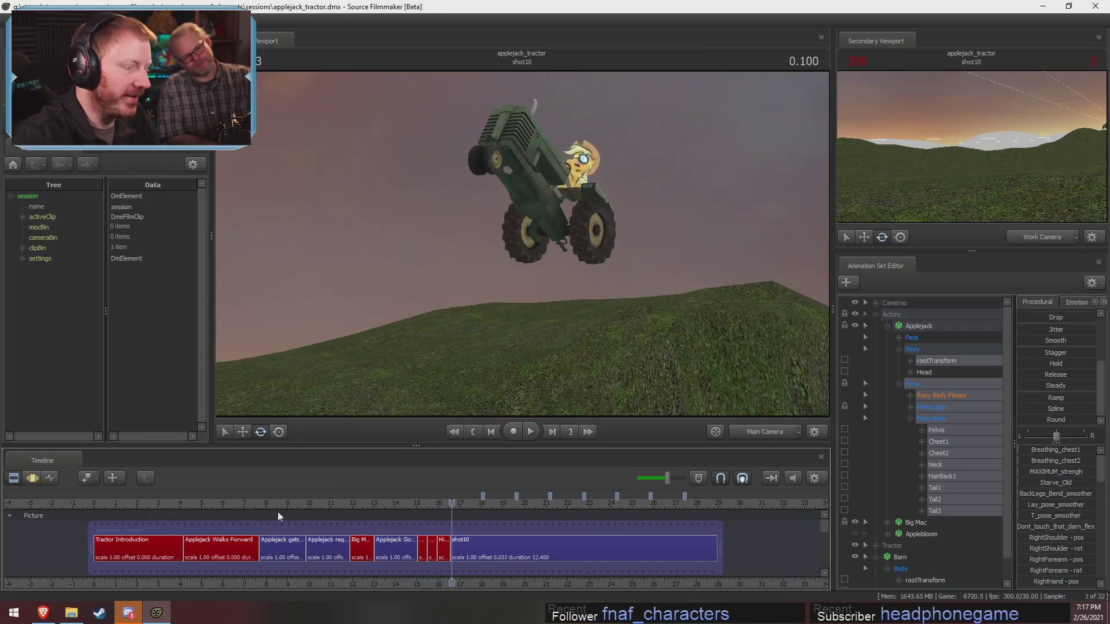
Mute the audio and replay Applejack's movement in Tractor Introduction between about 0.7 s and 1.53 s.
left_click(110, 504)
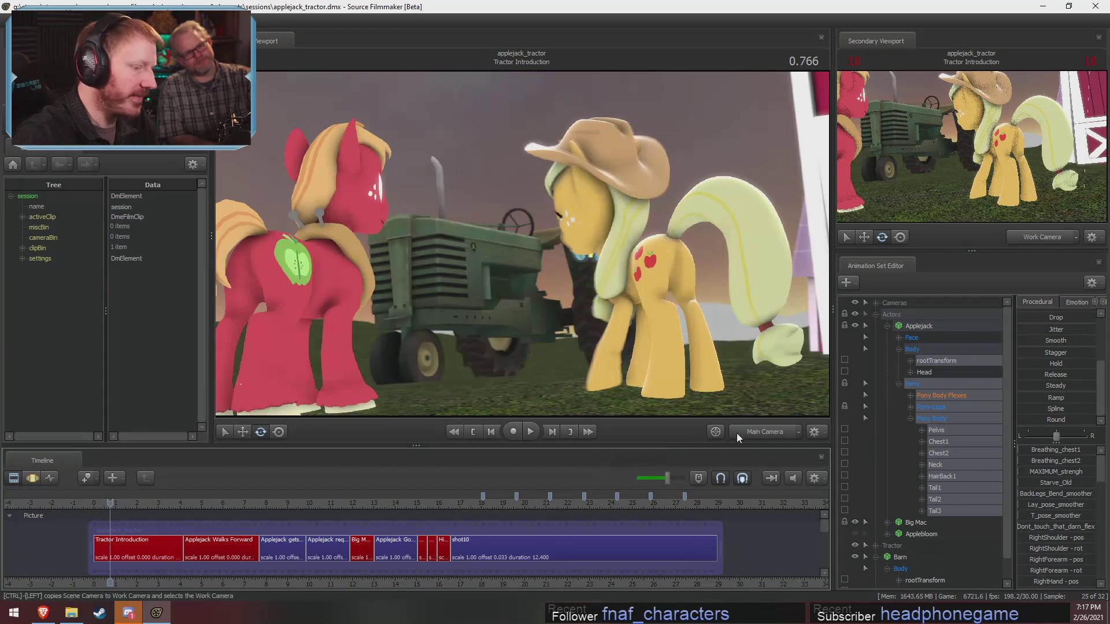
left_click(793, 479)
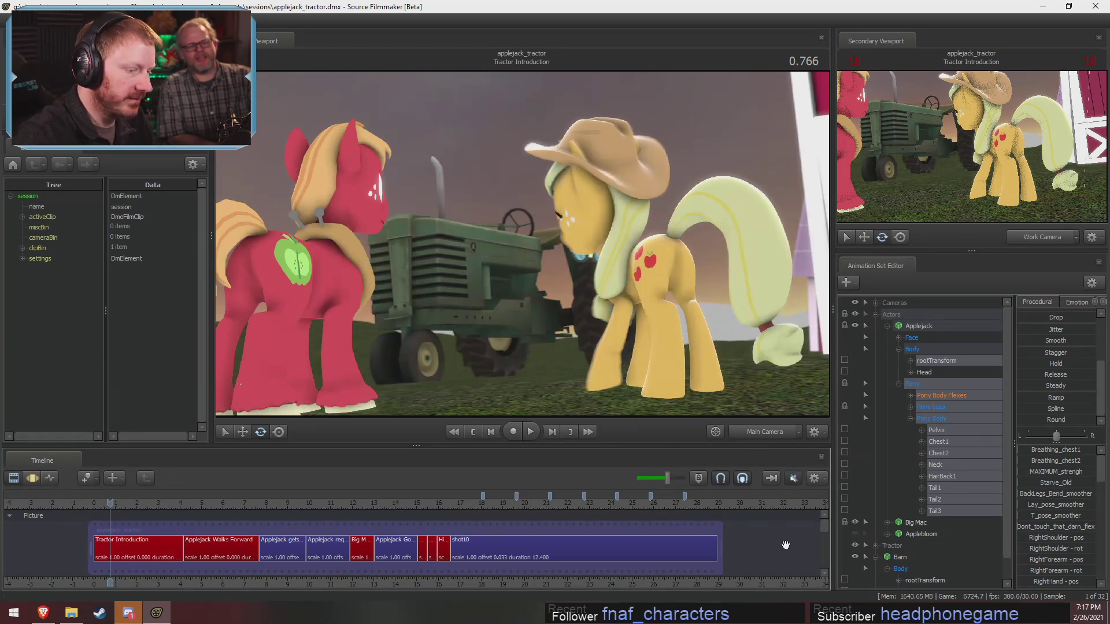
scroll(421, 543, "up", 6)
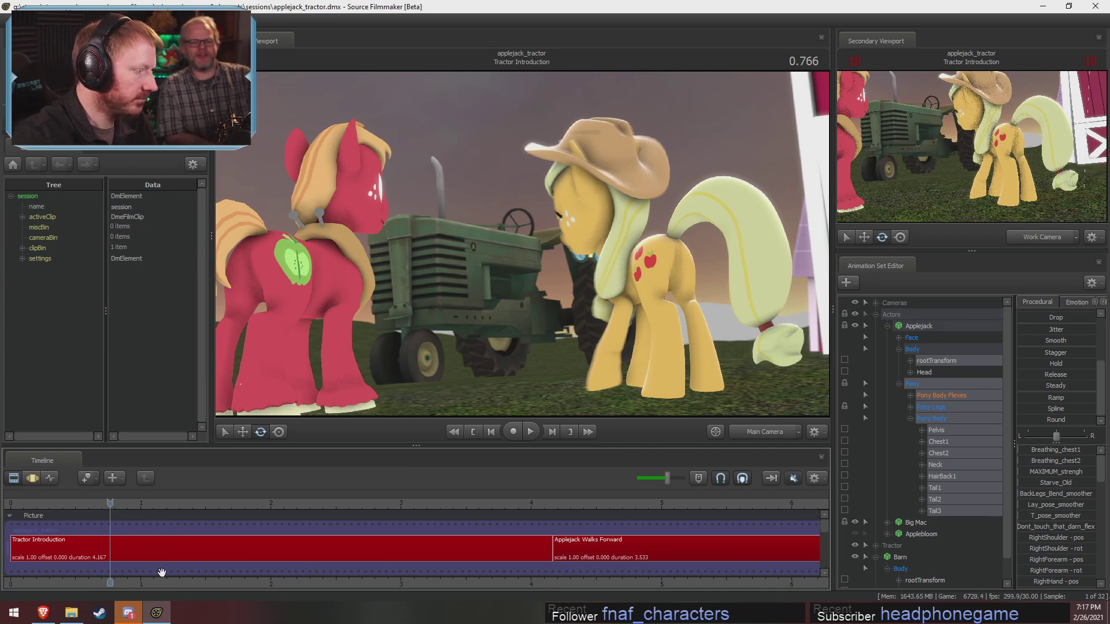
middle_click_drag(164, 585, 243, 595)
key("space")
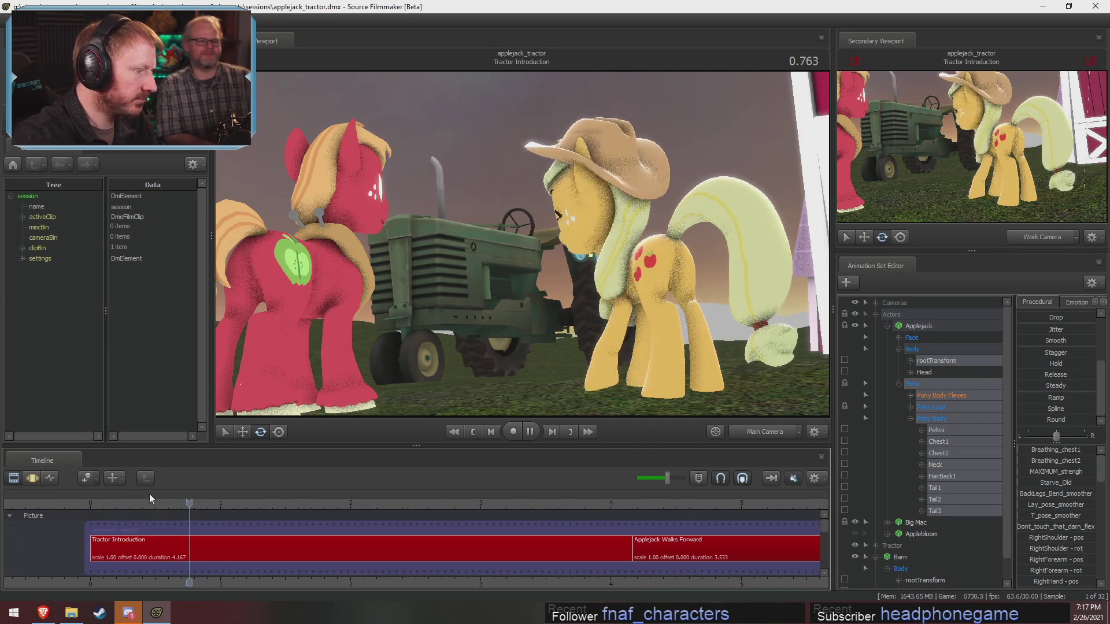
key("space")
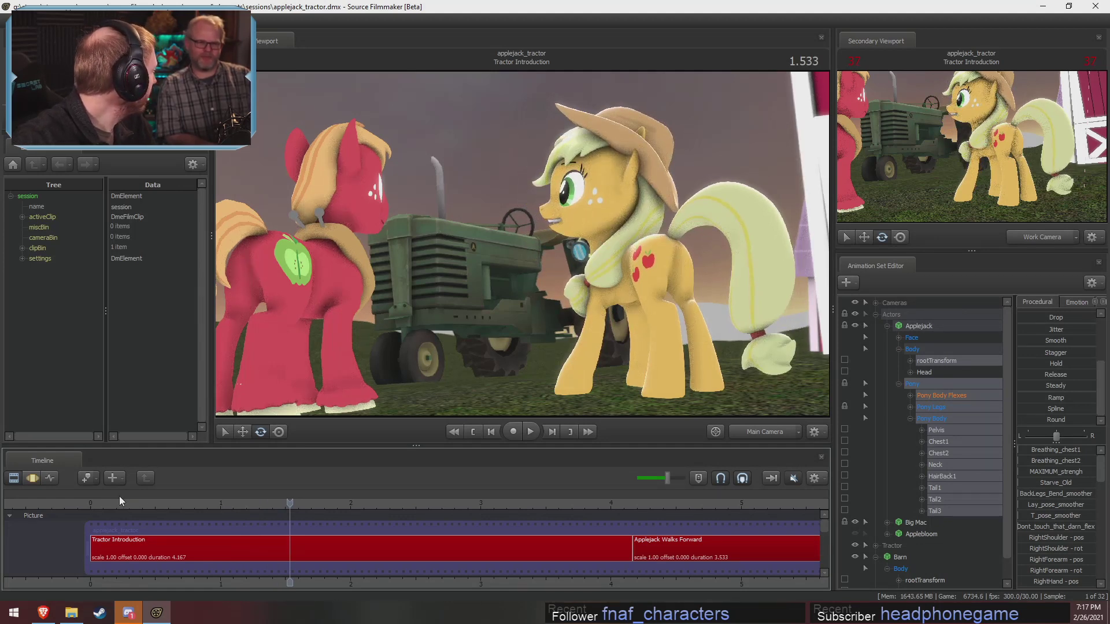
left_click_drag(137, 502, 183, 500)
key("space")
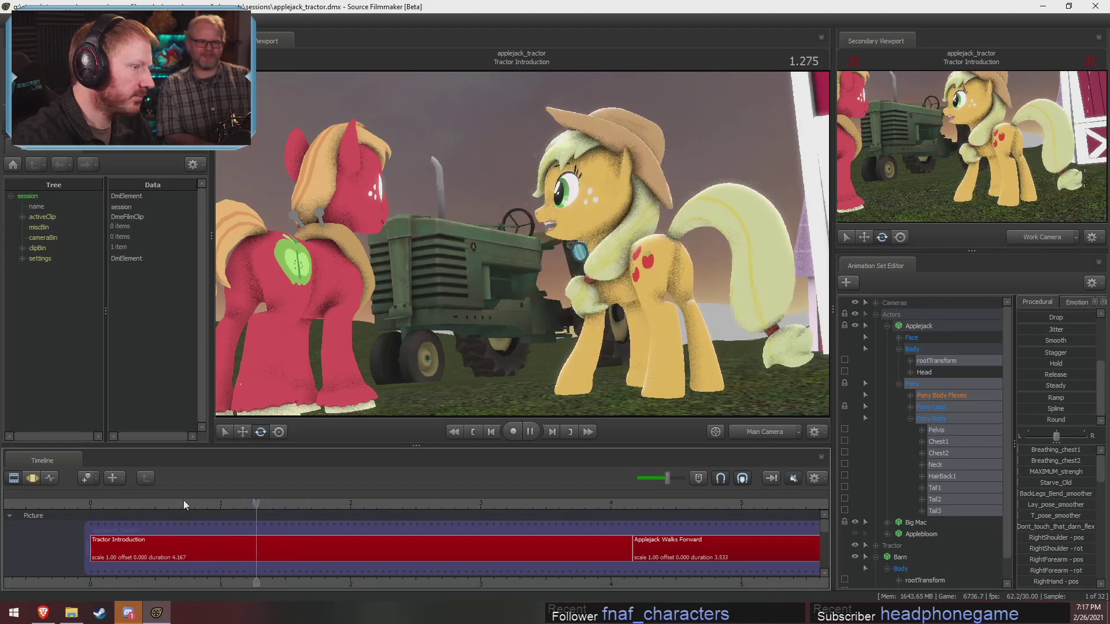
key("space")
Toggle the primary viewport's lighting off and back on, and return the timeline to the Clip Editor.
right_click(518, 291)
left_click(551, 309)
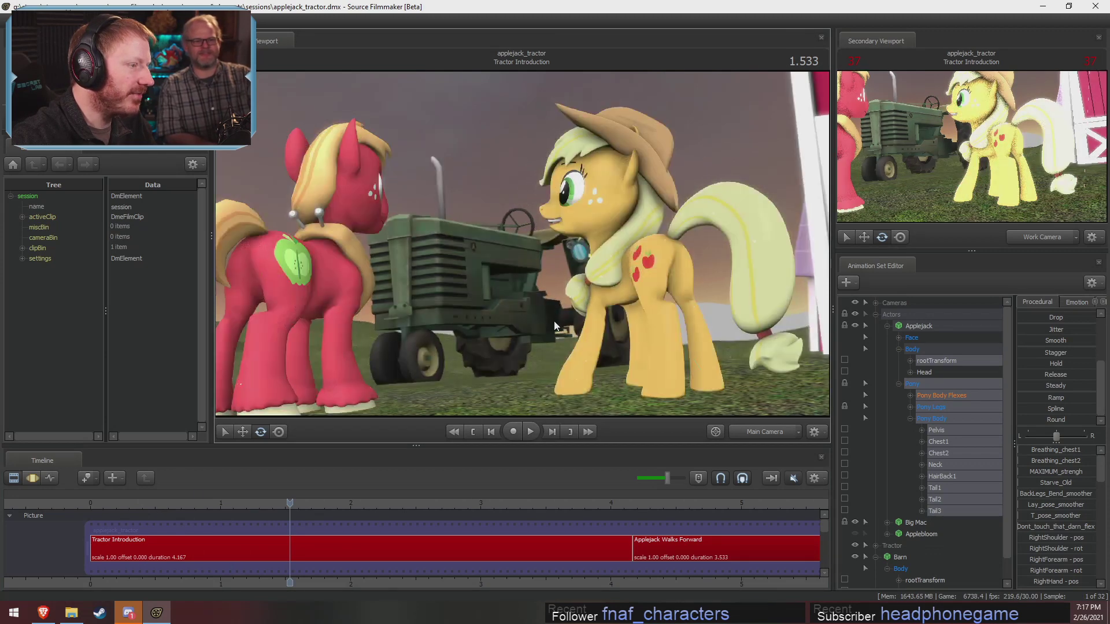
right_click(553, 283)
left_click(576, 304)
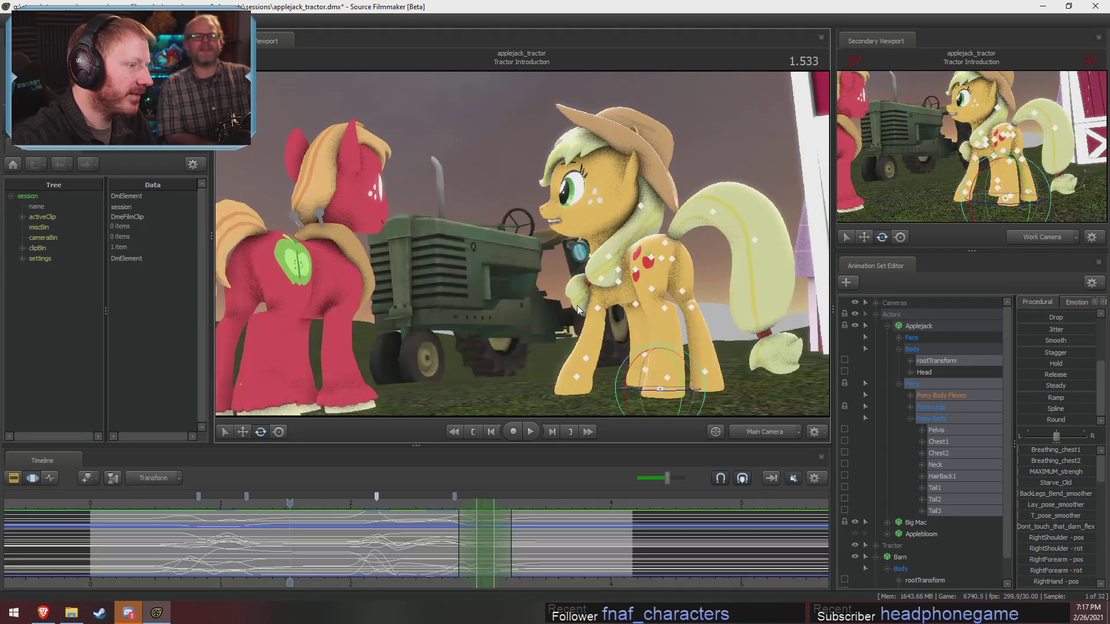
key("F2")
scroll(221, 558, "up", 1)
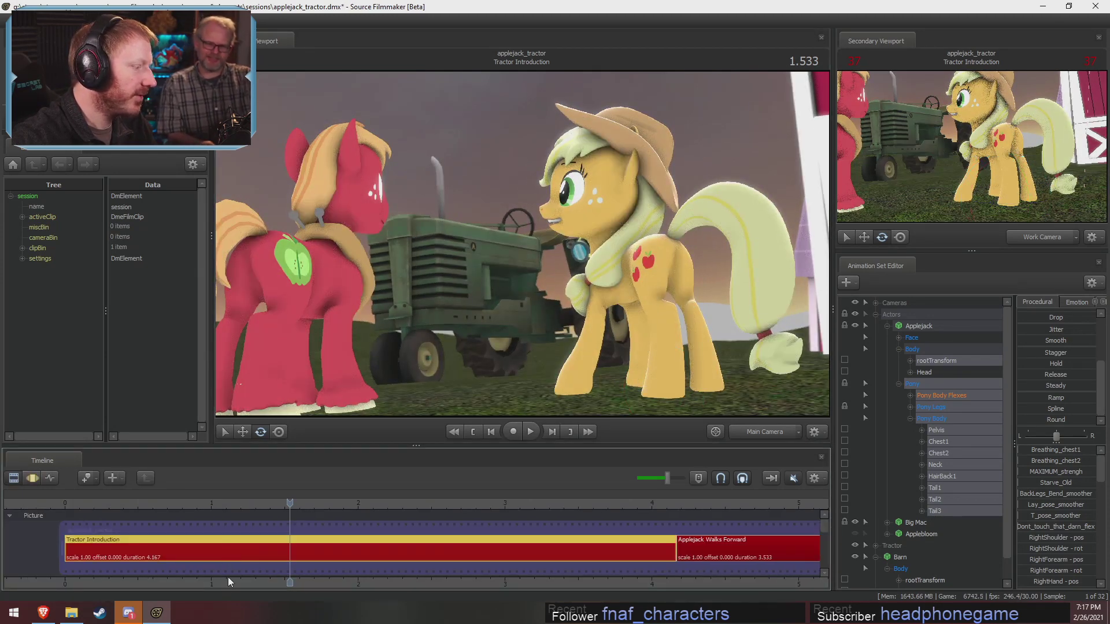
Replay Applejack's movement in Tractor Introduction from about 0.1 s to 1.5 s.
middle_click_drag(228, 577, 341, 595)
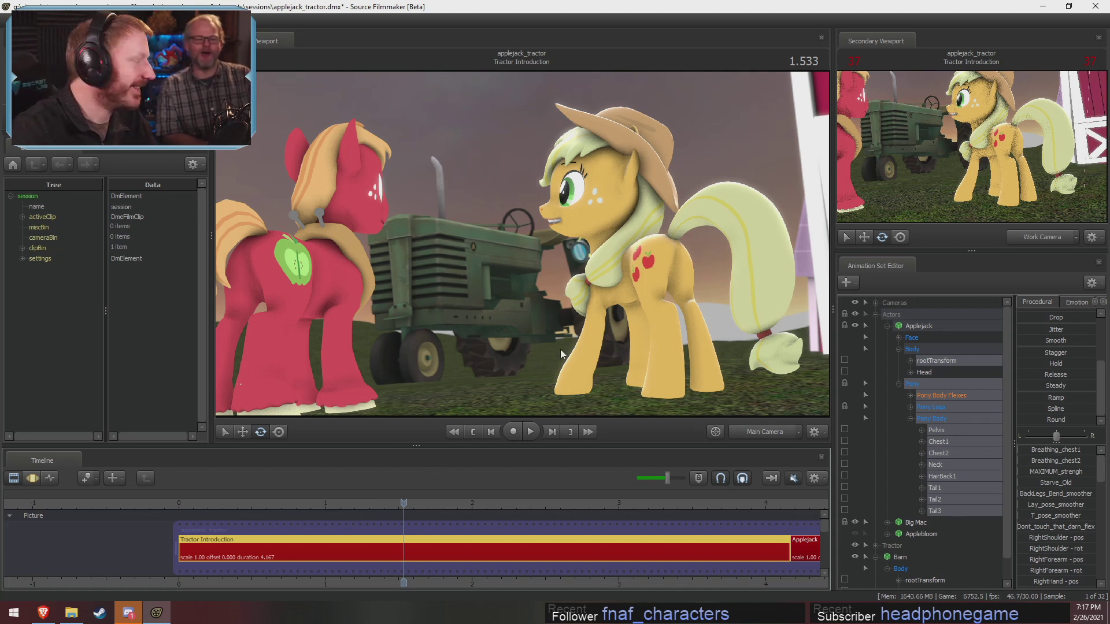
left_click(196, 508)
key("space")
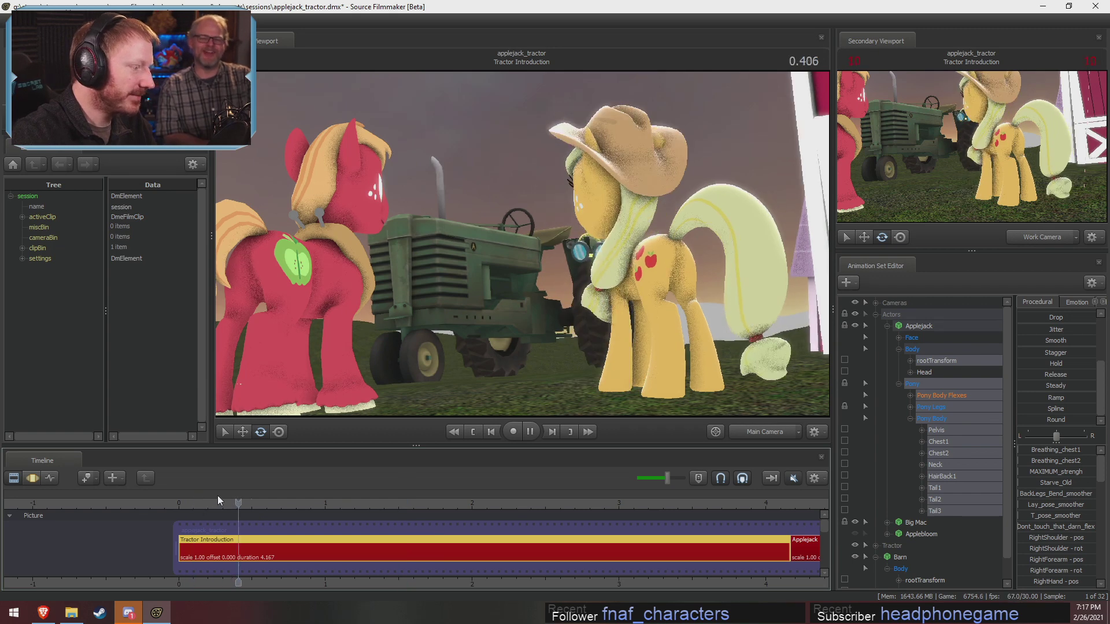
key("space")
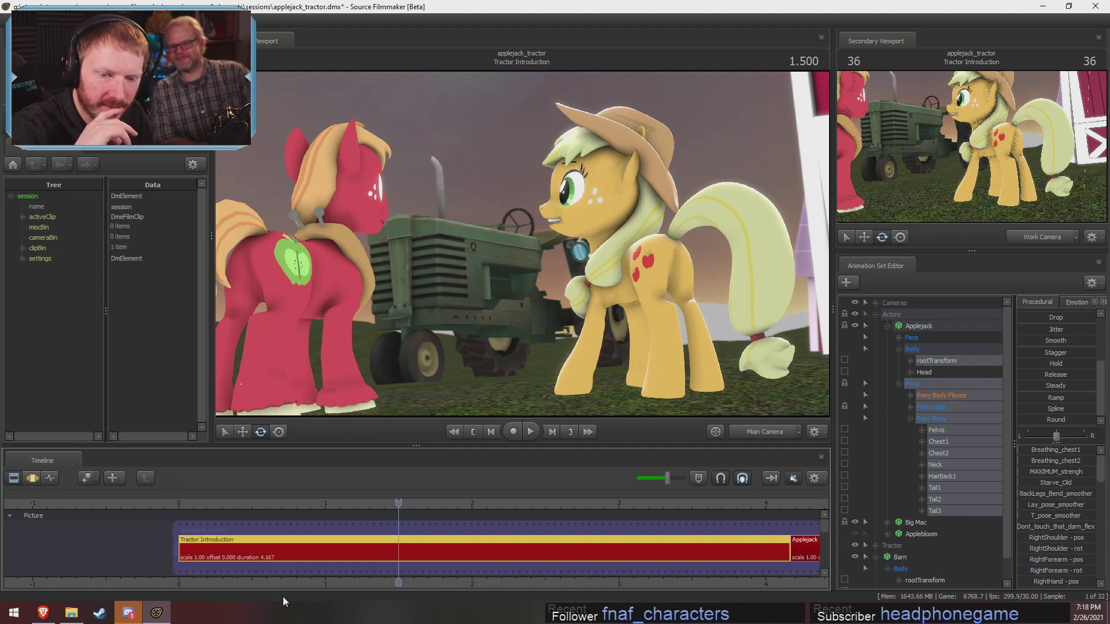
Switch the timeline to the Motion Editor and place a time selection around 2.2 s, spanning about 2.07 to 2.37 s.
key("F3")
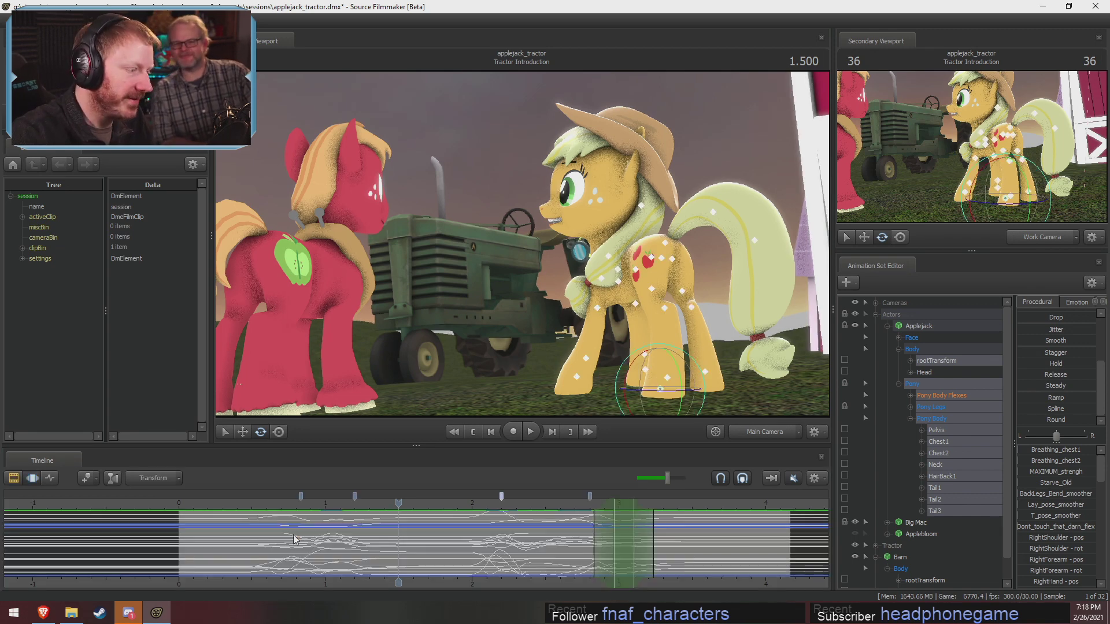
key("shift")
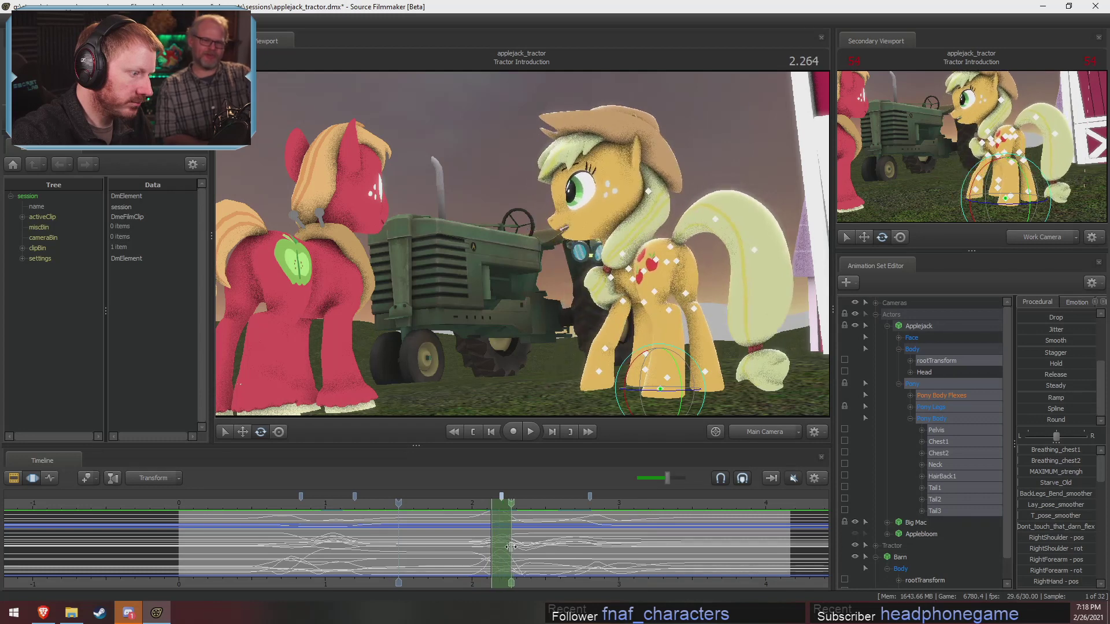
scroll(497, 549, "up", 2)
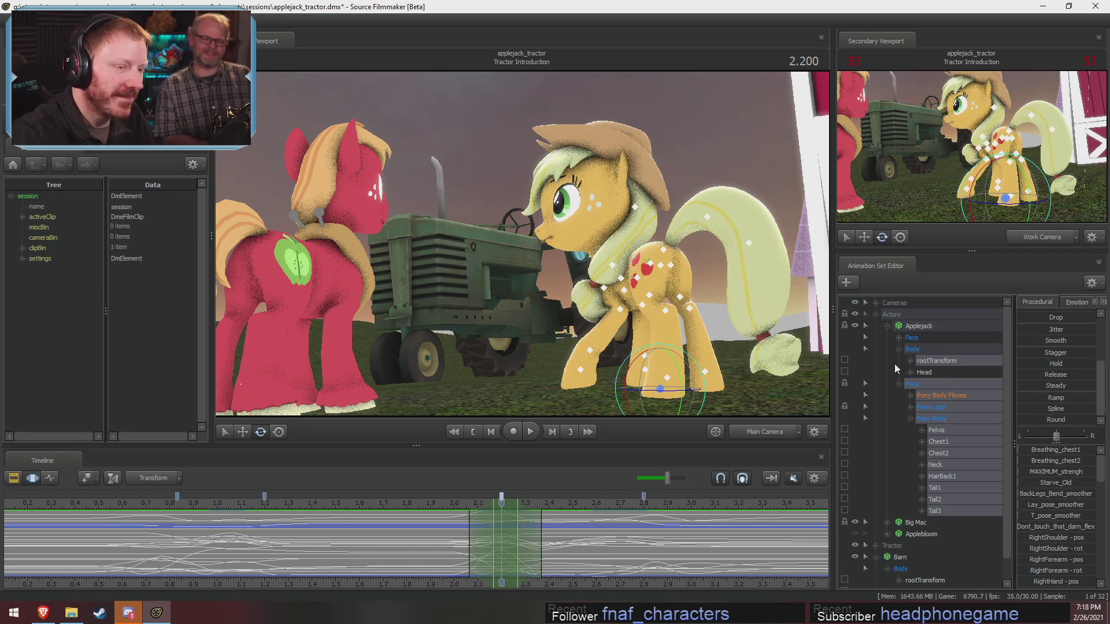
Make Applejack blink at 2.2 seconds by raising Close_eyes in her Upper Face group, and play the blink back.
left_click(911, 338)
left_click(899, 337)
left_click(953, 371)
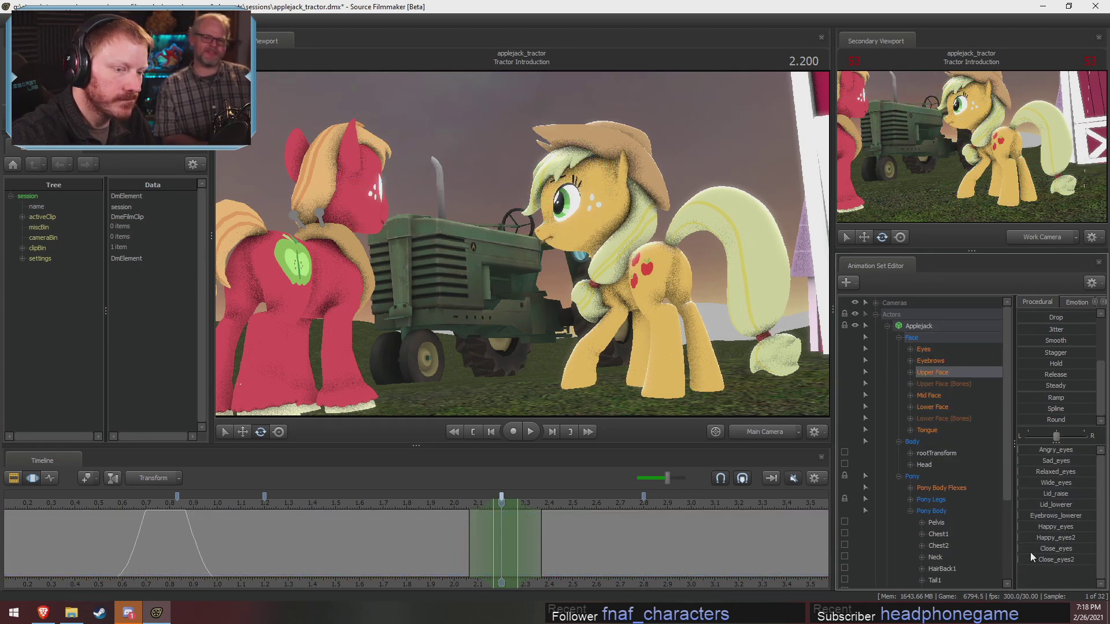
left_click_drag(1026, 549, 1087, 550)
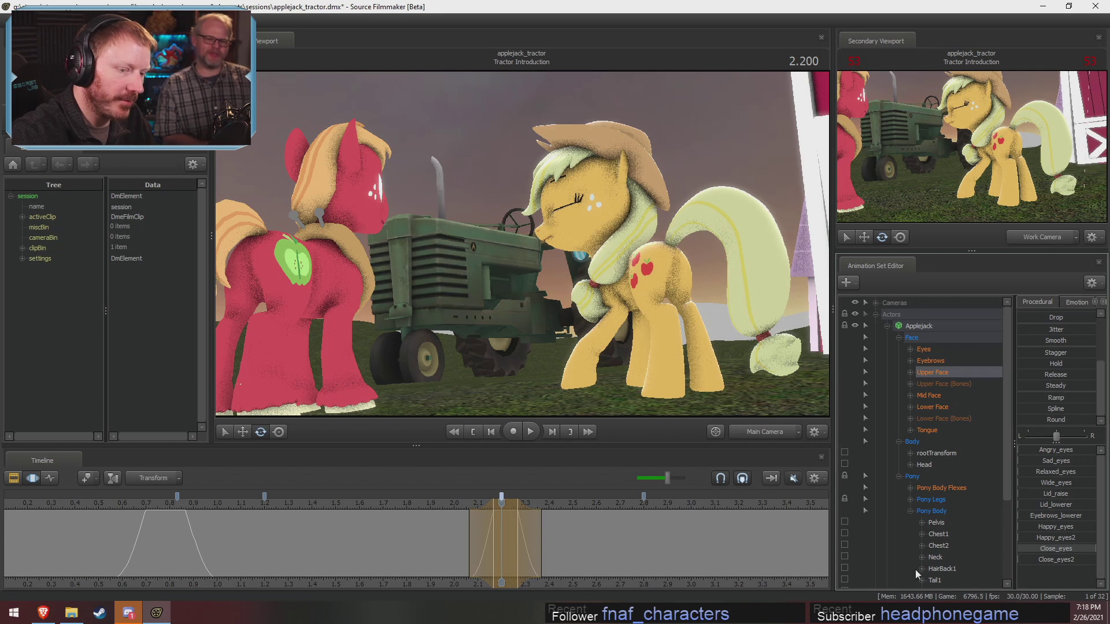
key("shift")
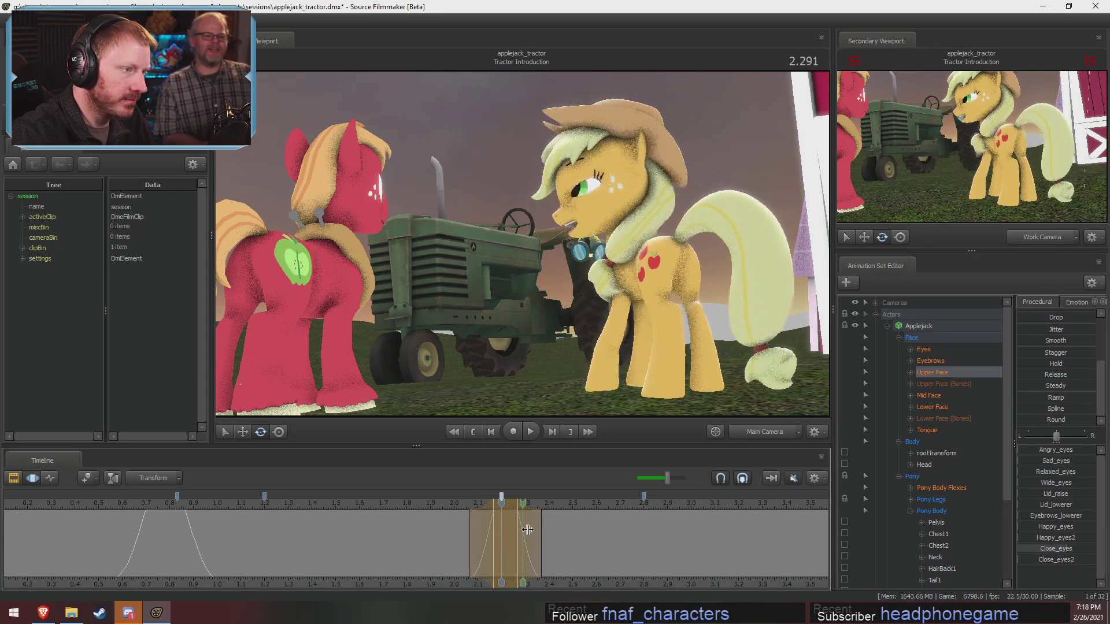
key("space")
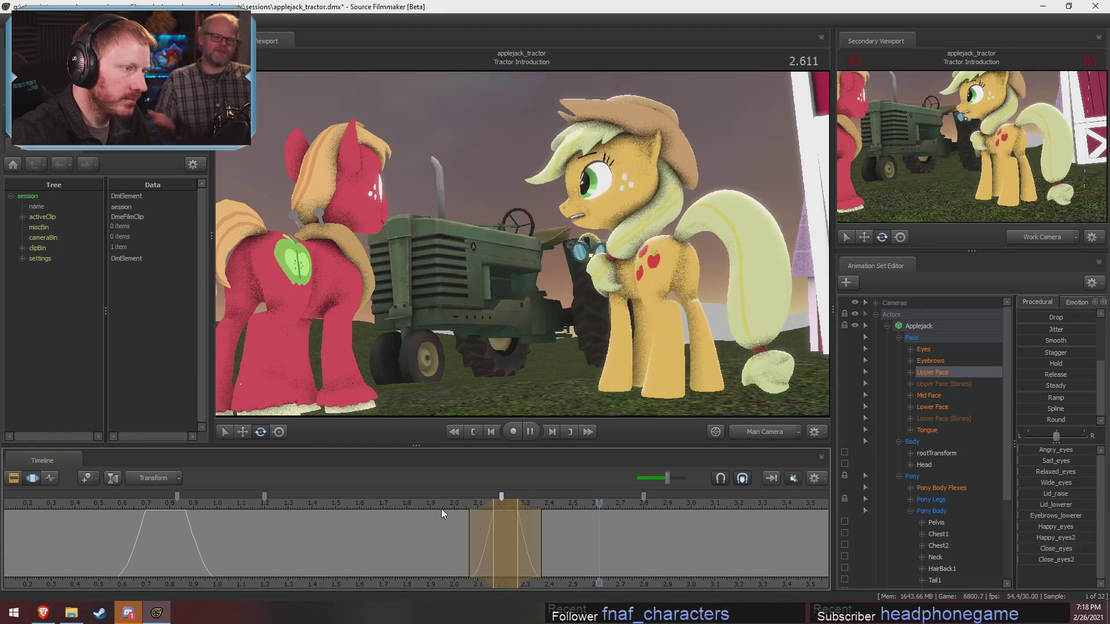
key("space")
key("shift")
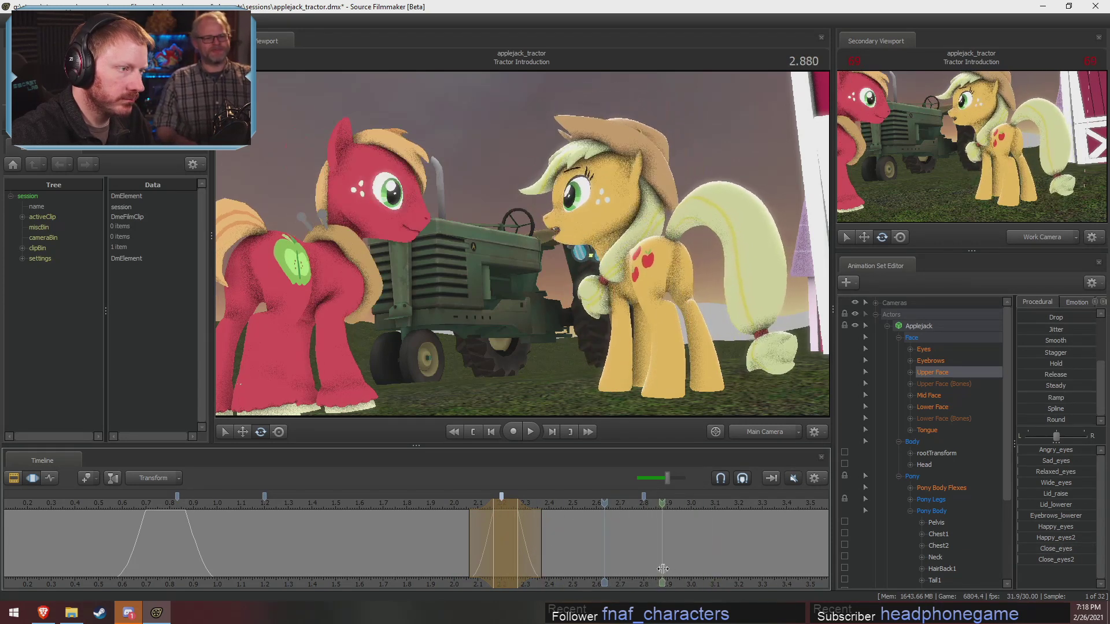
Rotate Applejack's Head slightly at about 2.77 seconds, extend the time selection's end to about 2.93 seconds, and scrub through the motion.
middle_click_drag(688, 586, 491, 585)
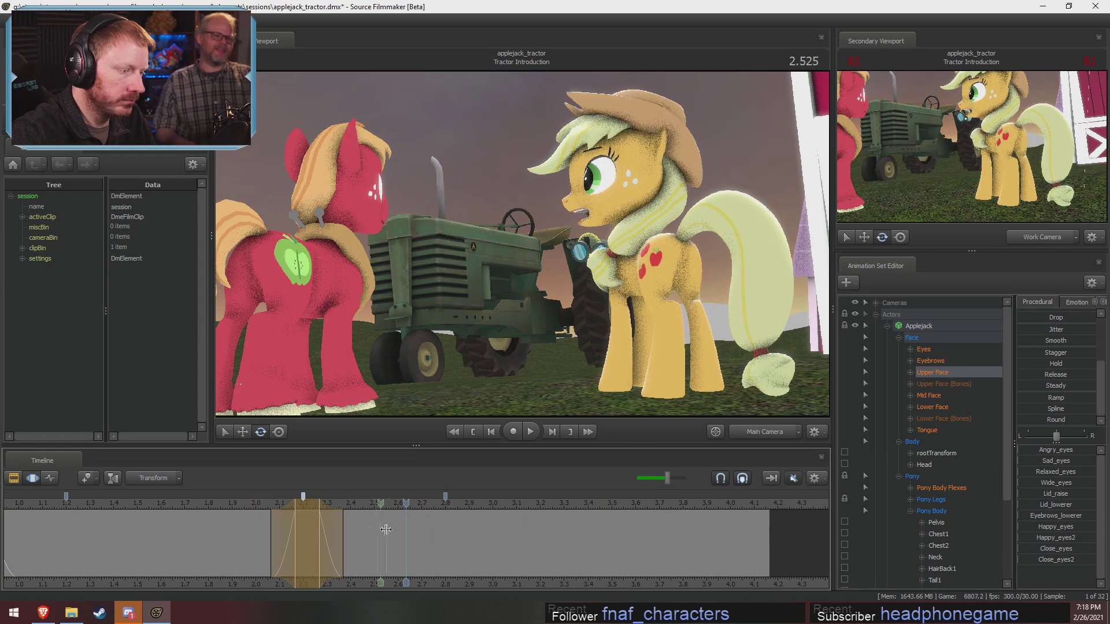
left_click(441, 543, "shift")
scroll(442, 544, "up", 4, "shift")
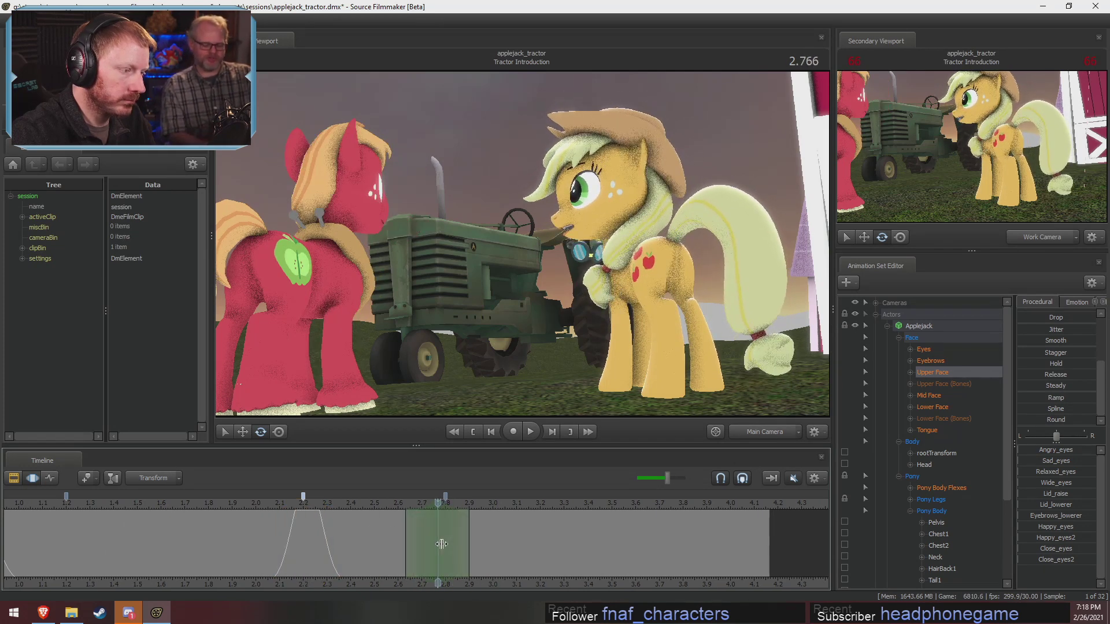
left_click(631, 209)
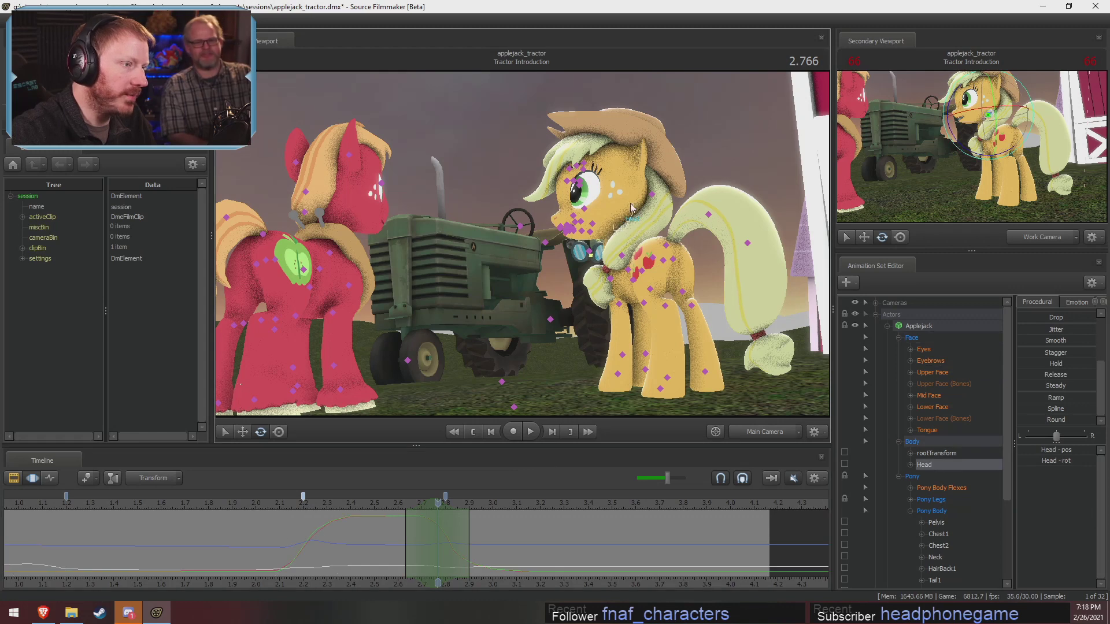
left_click_drag(604, 255, 608, 259)
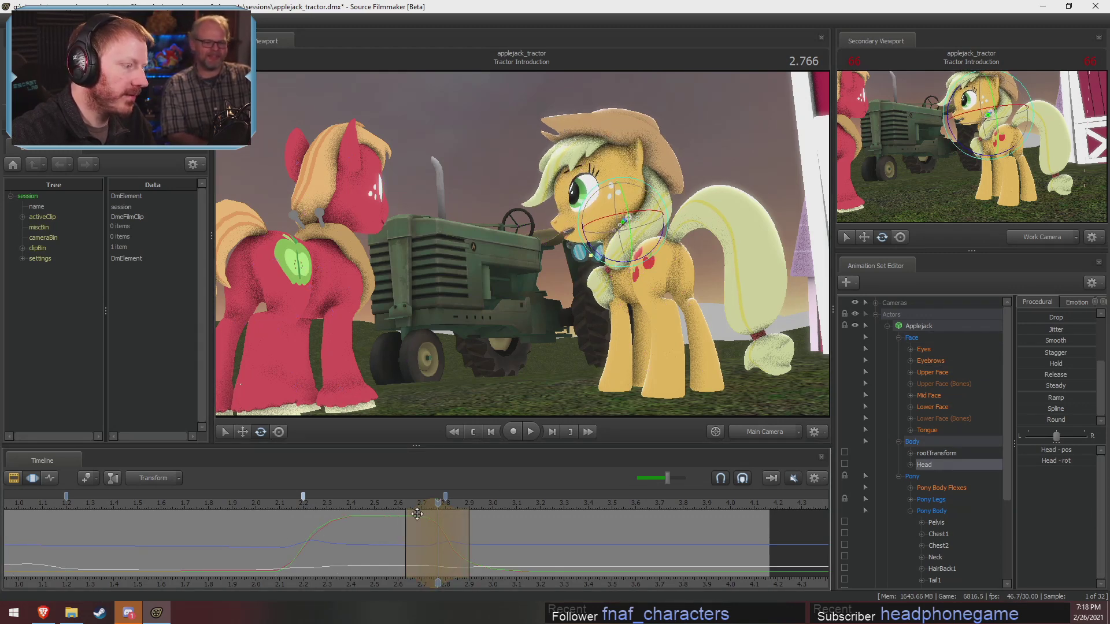
left_click(398, 509)
left_click_drag(469, 519, 478, 532)
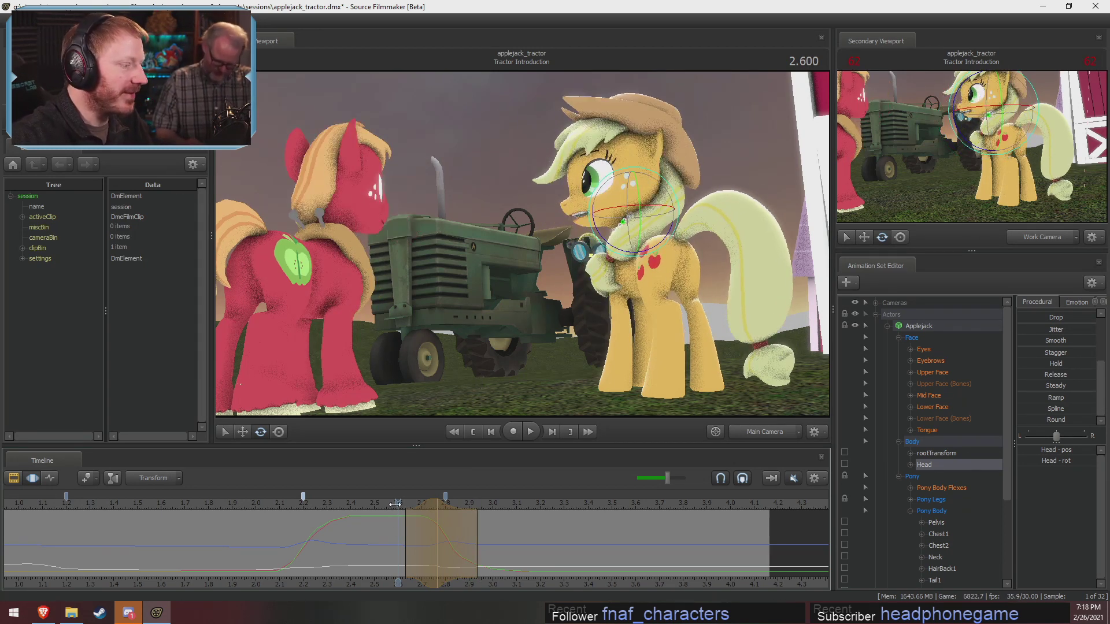
left_click_drag(397, 506, 397, 498)
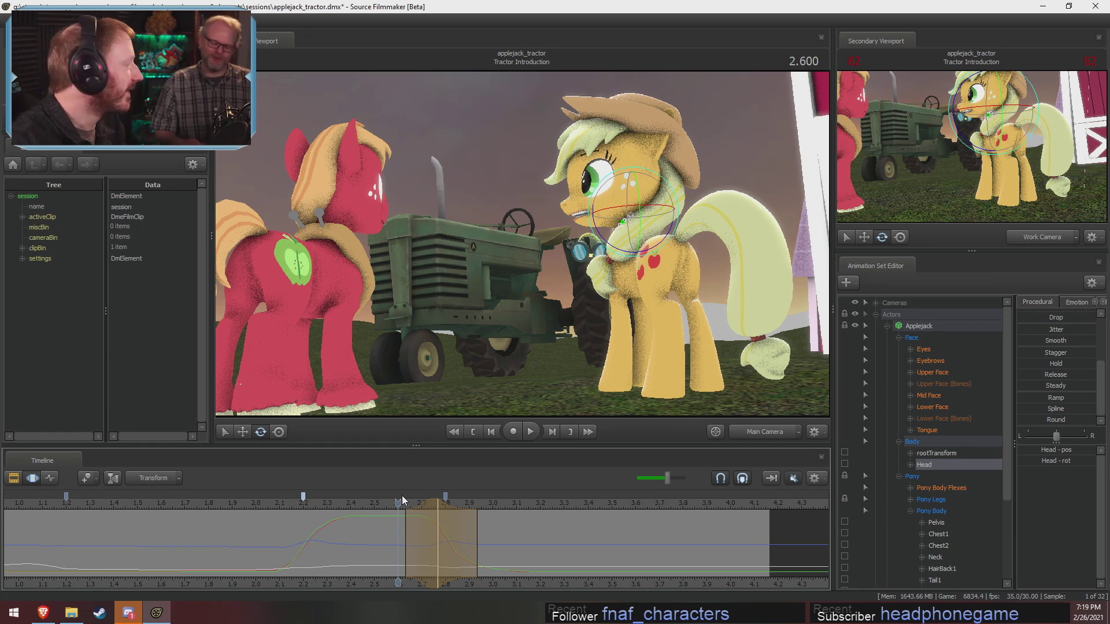
left_click_drag(400, 501, 434, 552)
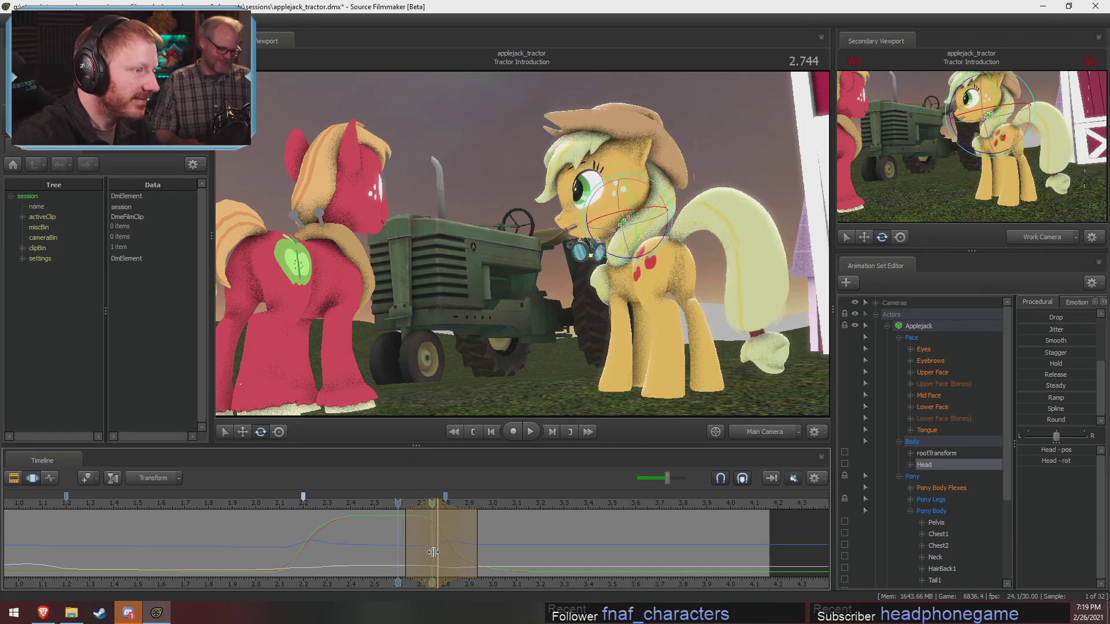
left_click_drag(396, 501, 387, 496)
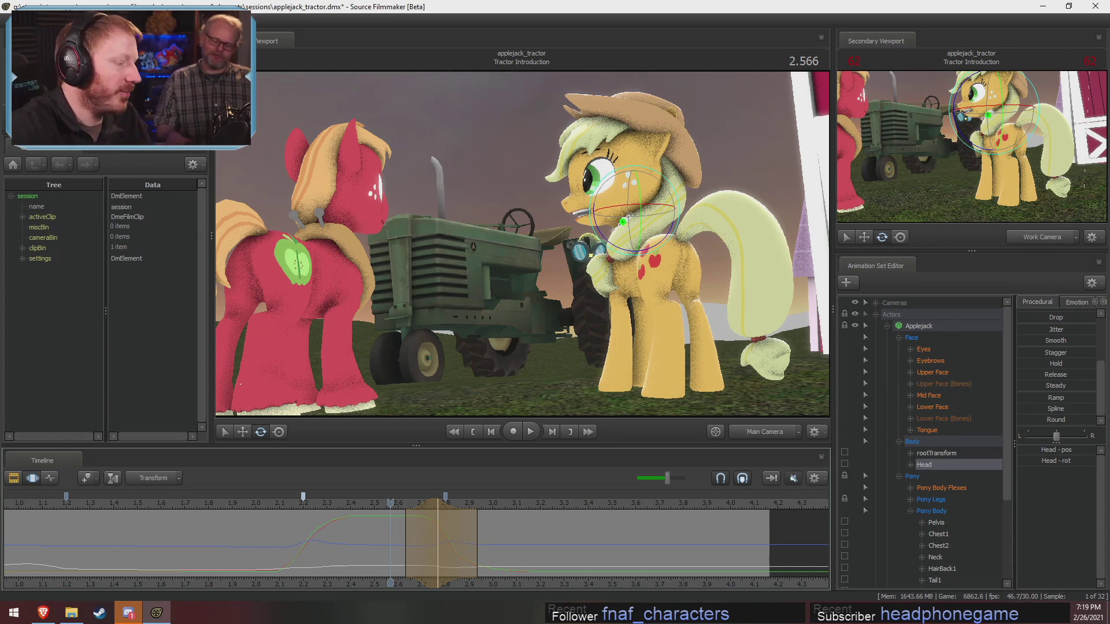
Rotate Applejack's Head slightly at 3.0 seconds with falloff from about 2.73 to 3.37 seconds, and play the motion back.
left_click_drag(399, 538, 494, 561)
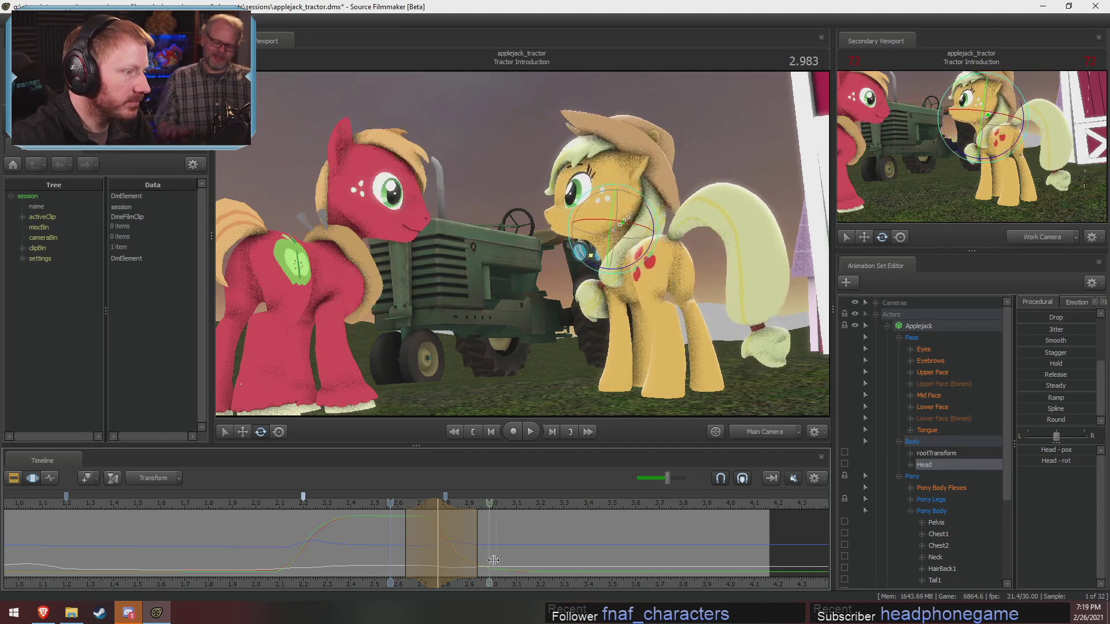
left_click(492, 566)
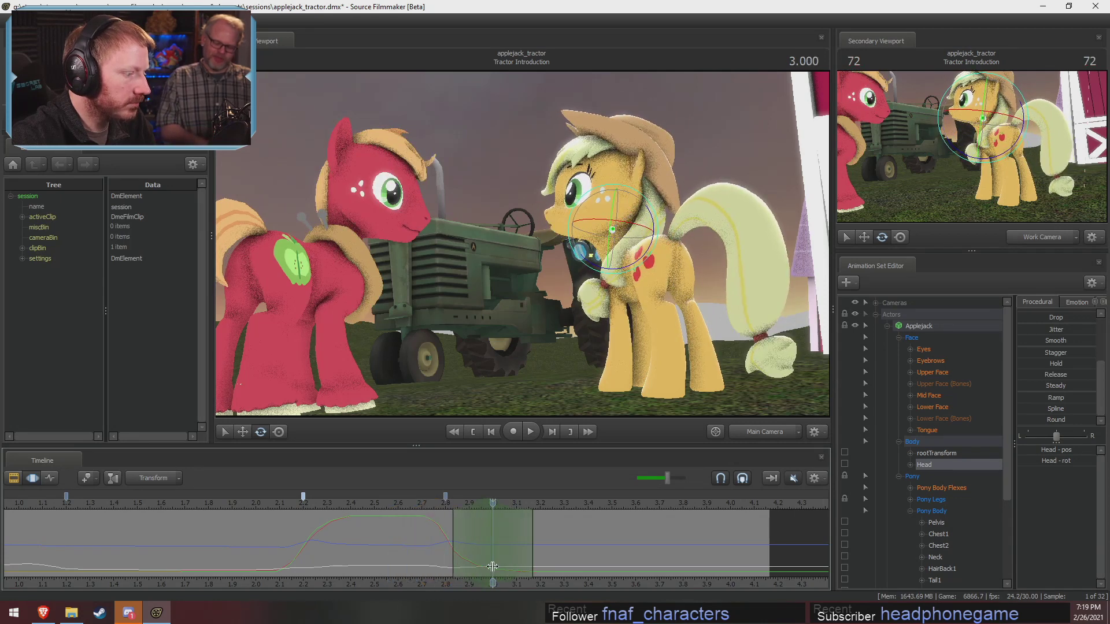
scroll(492, 566, "up", 1)
scroll(562, 566, "up", 1)
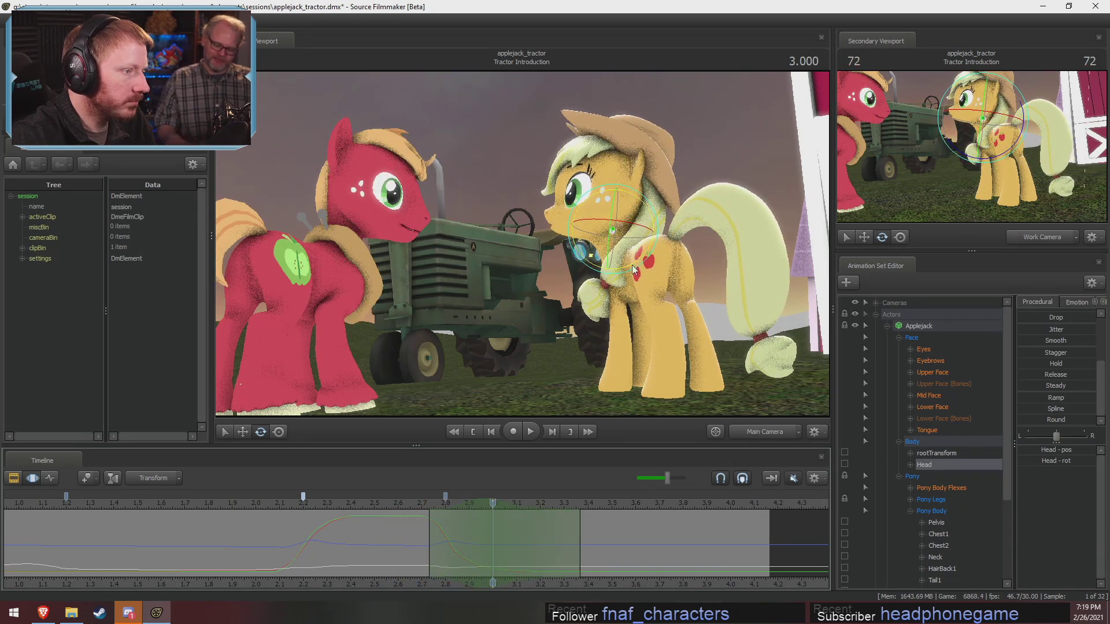
left_click_drag(628, 268, 620, 270)
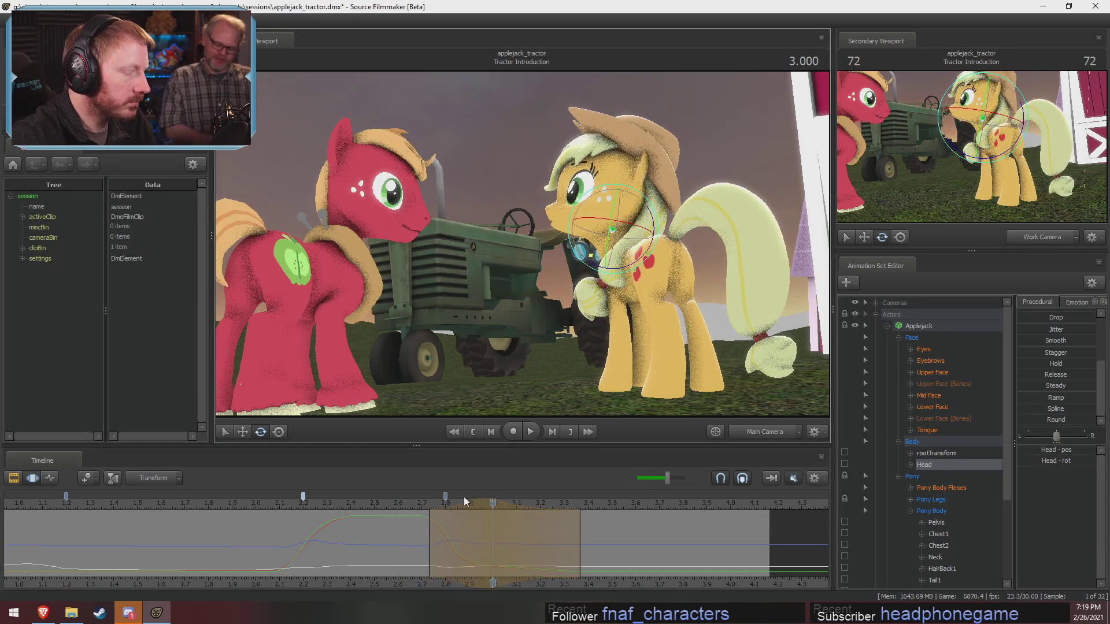
left_click(405, 504)
key("space")
key("space")
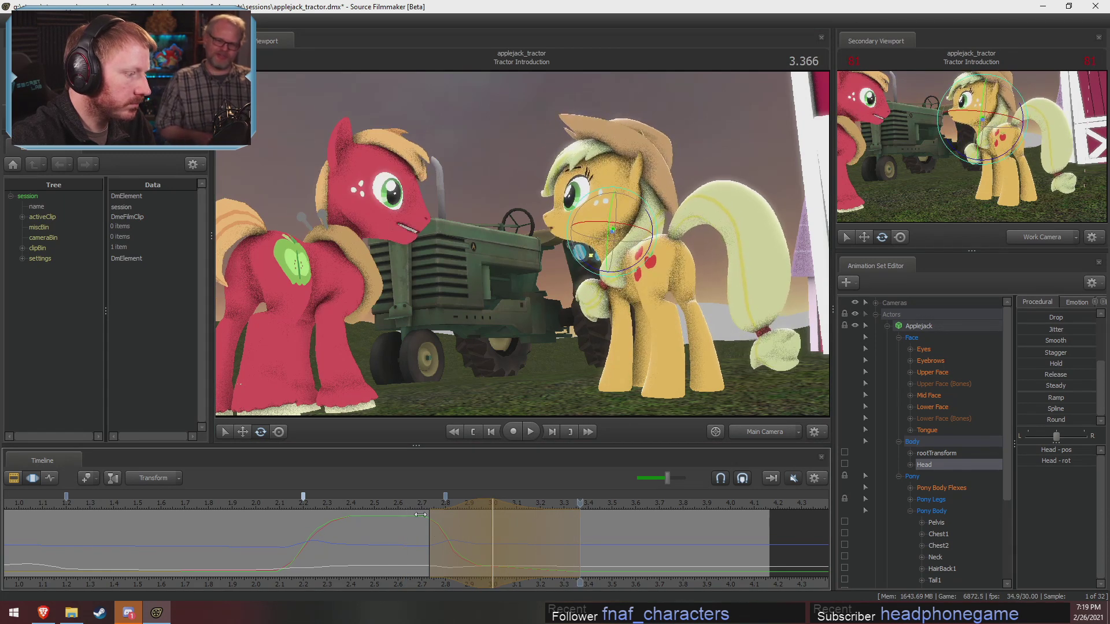
left_click(396, 509)
key("space")
key("space")
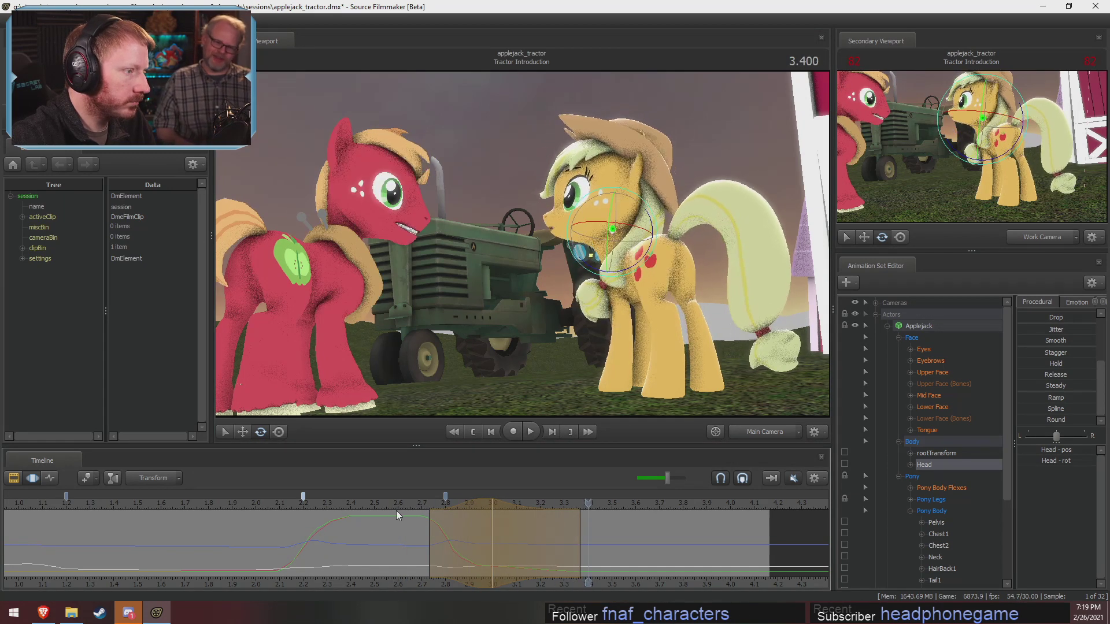
left_click(470, 562)
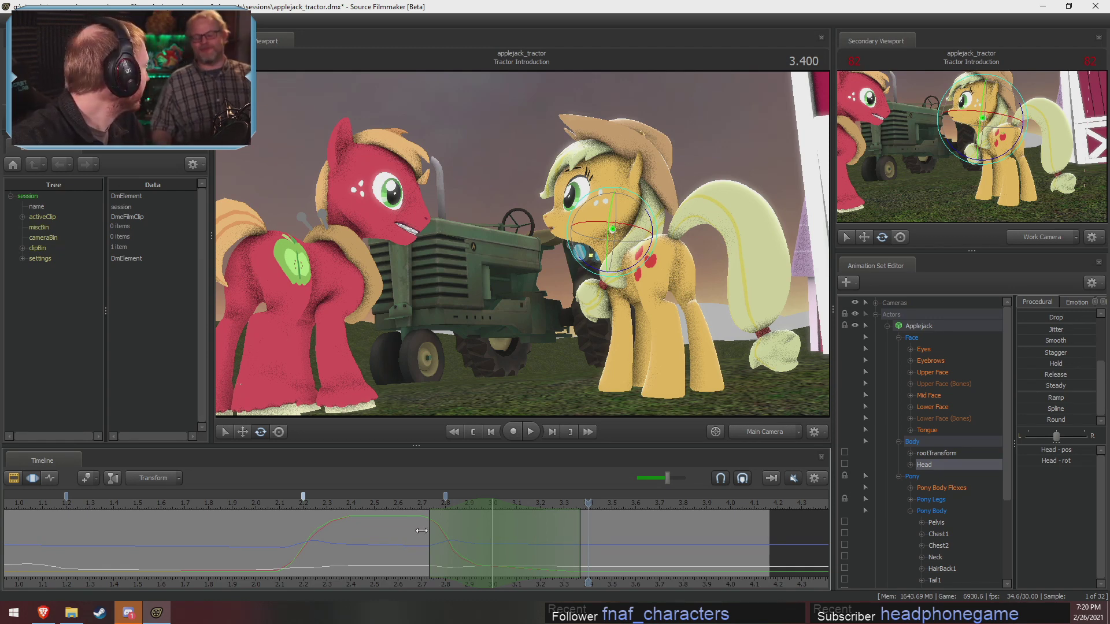
left_click_drag(422, 530, 583, 525)
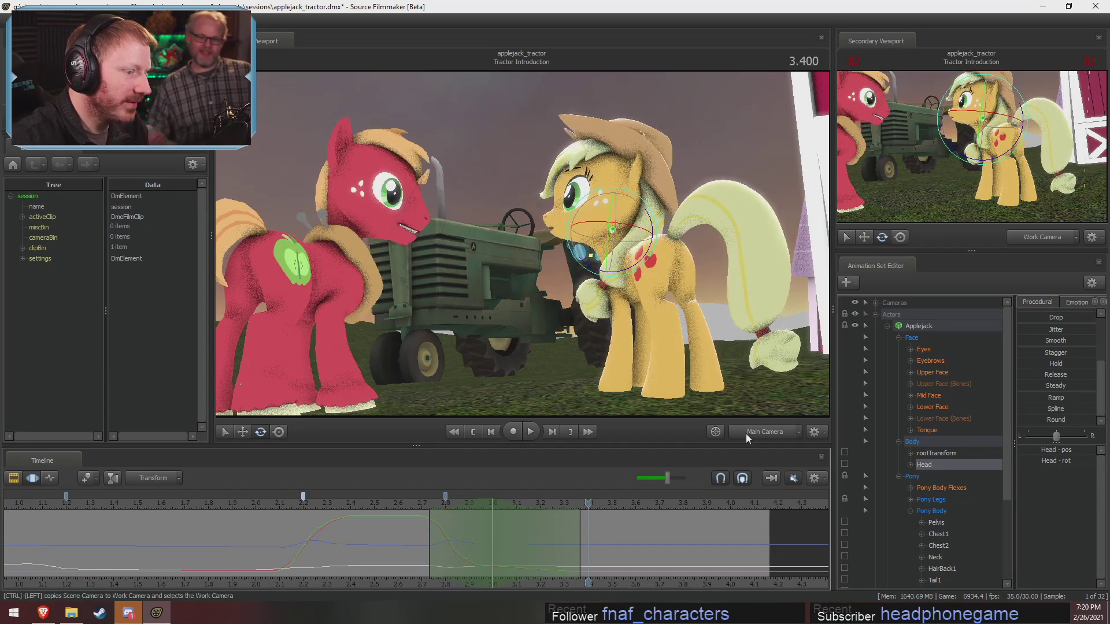
Switch the main viewport to the Work Camera and frame Applejack's face close up at about 3.03 seconds.
left_click(746, 433, "ctrl")
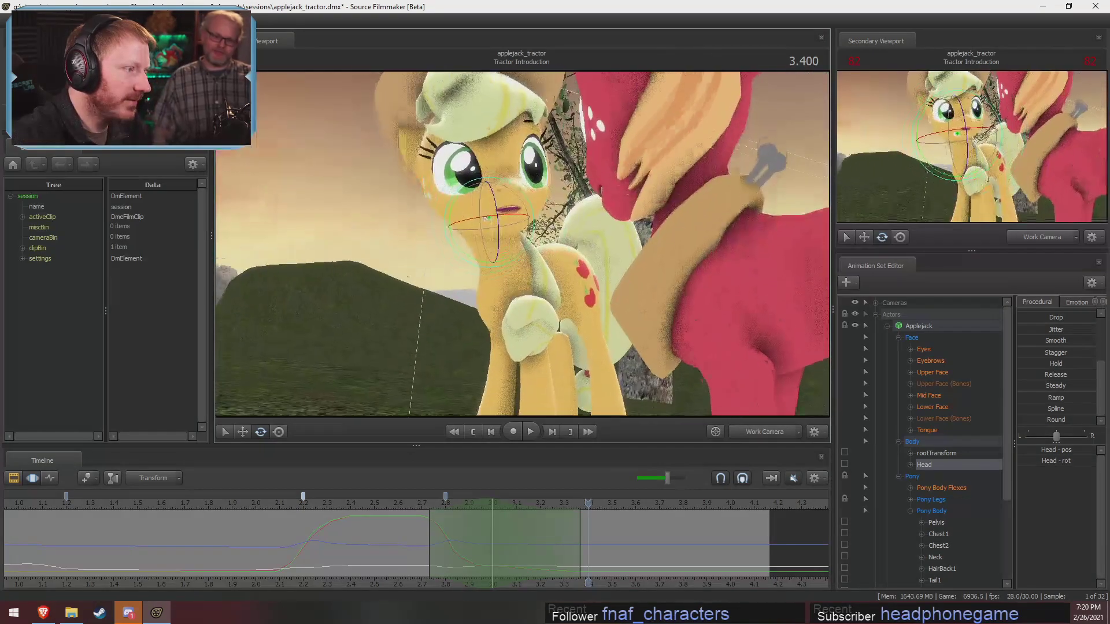
key("w")
key("w")
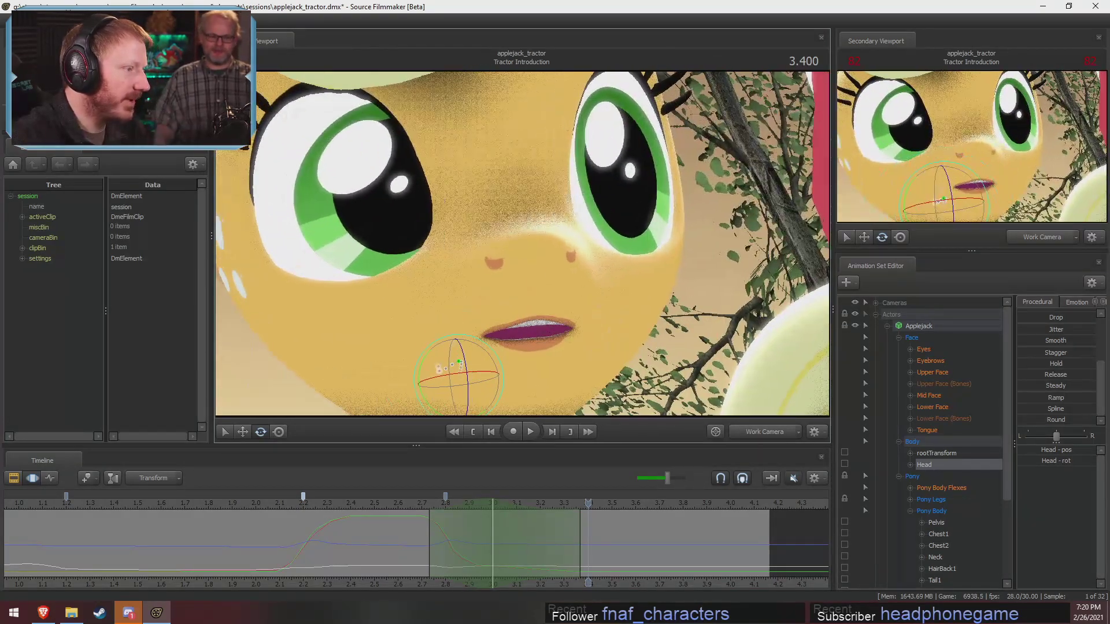
left_click_drag(473, 549, 501, 551)
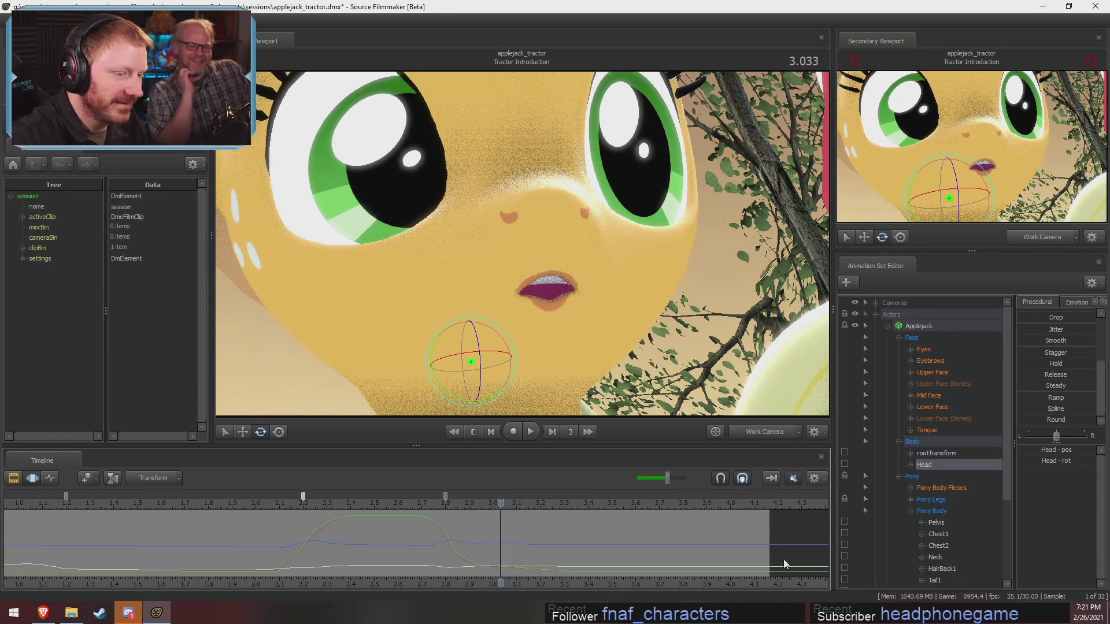
Set Applejack's skin to 2 and shift her gaze sideways with eyes_rightleft.
left_click(931, 326)
right_click(932, 326)
mouse_move(1021, 487)
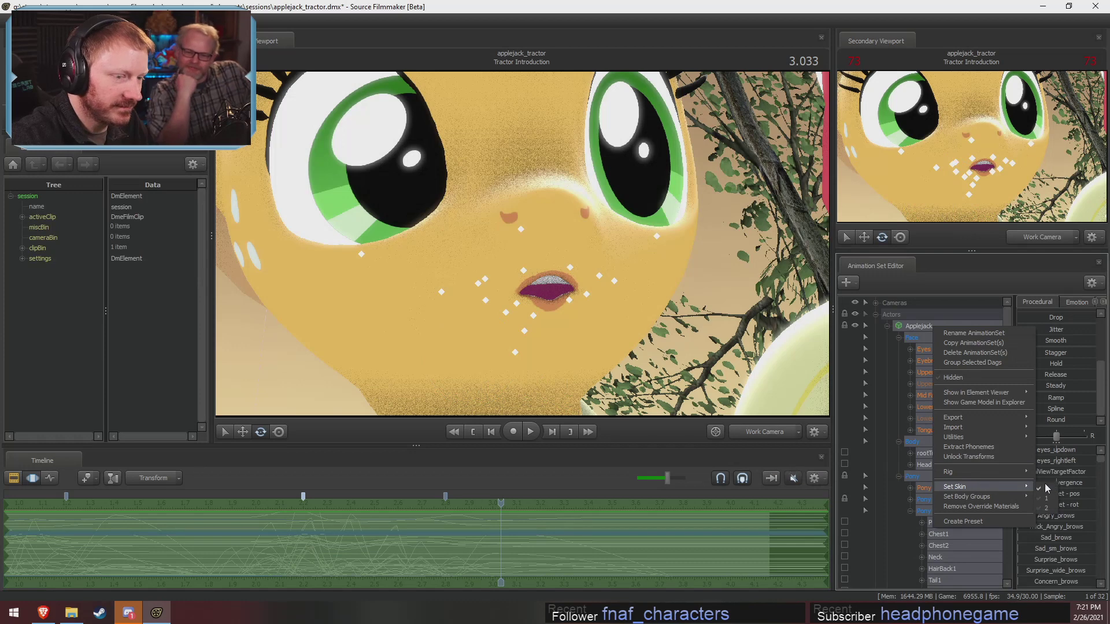
left_click(1046, 508)
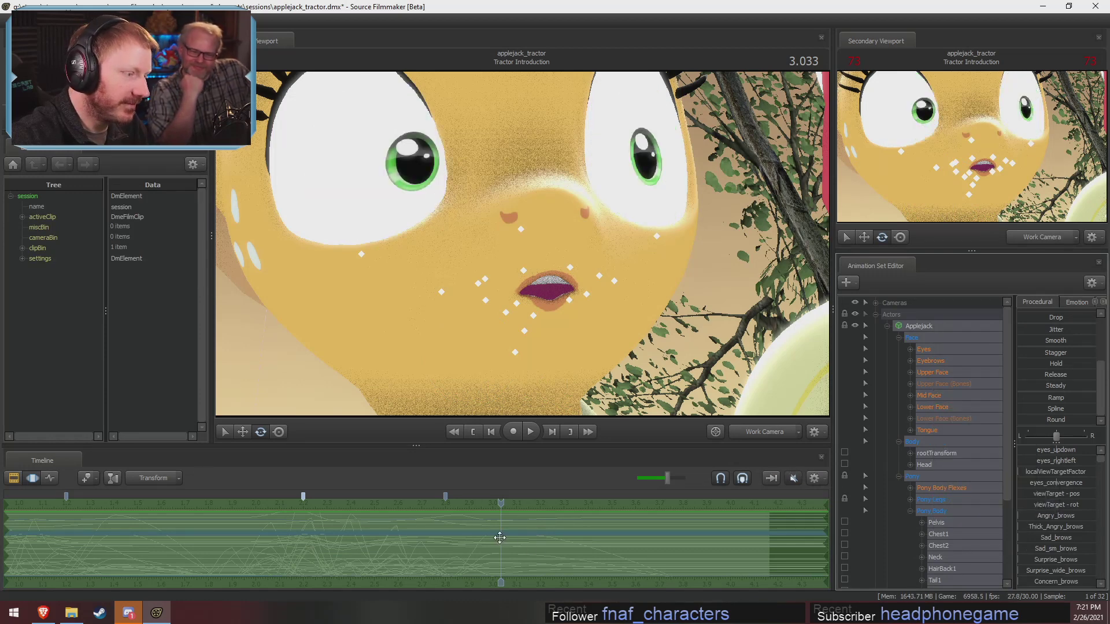
left_click_drag(1058, 461, 1049, 460)
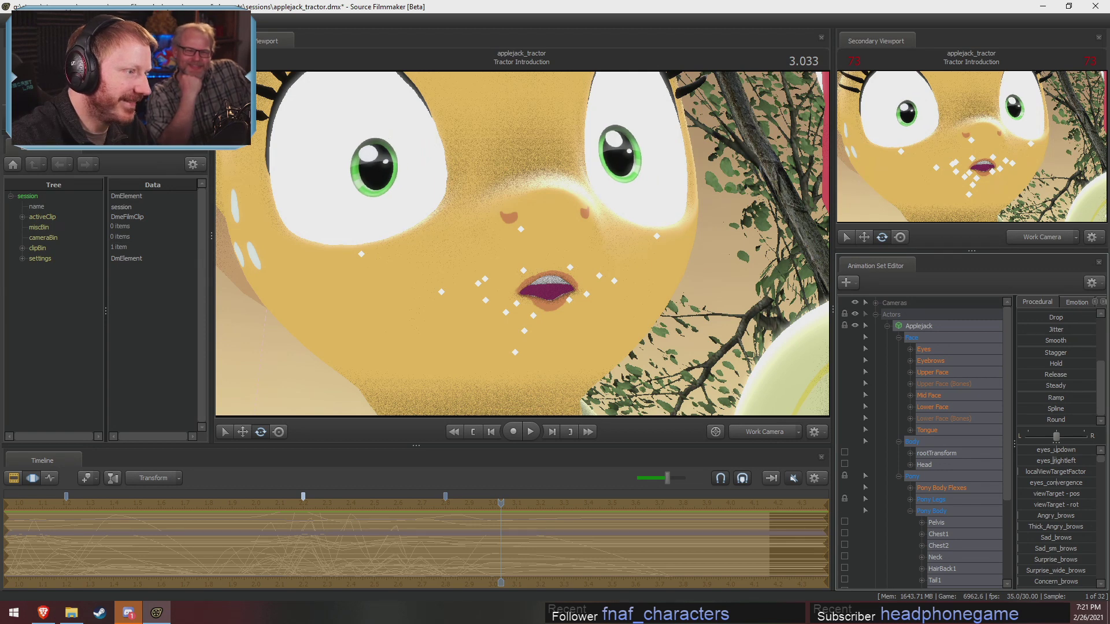
Nearly close Applejack's mouth by adjusting Jaw_closer and lowering Jaw_open in her Lower Face group.
left_click(933, 408)
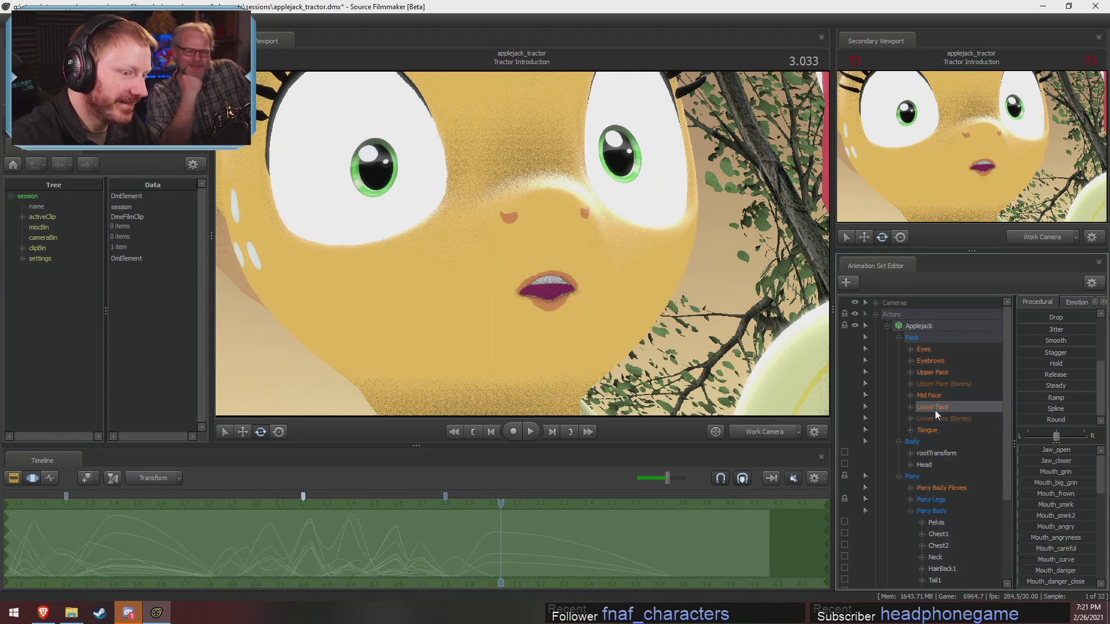
mouse_move(1044, 461)
left_mouse_down()
mouse_move(1091, 461)
mouse_move(1026, 458)
mouse_move(1047, 457)
left_mouse_up()
left_click_drag(747, 322, 747, 322)
key("w")
mouse_move(1033, 449)
left_mouse_down()
mouse_move(1070, 450)
mouse_move(1019, 449)
left_mouse_up()
left_click_drag(745, 346, 743, 343)
key("s")
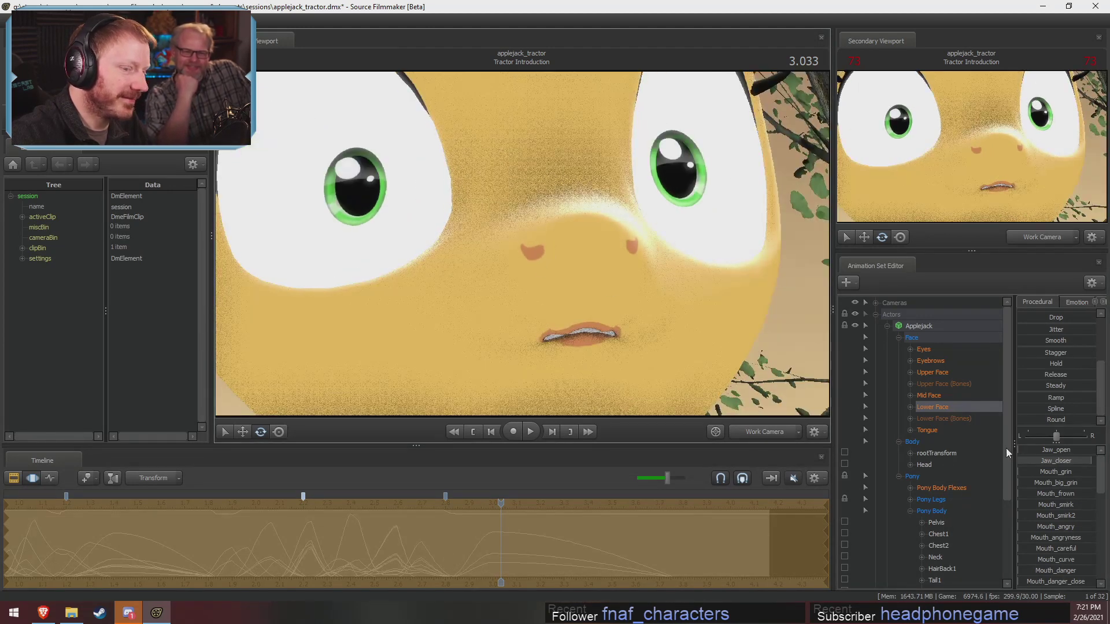
Rotate Applejack's Head strongly so that her face tips far over onto its side in the close-up.
left_click(924, 465)
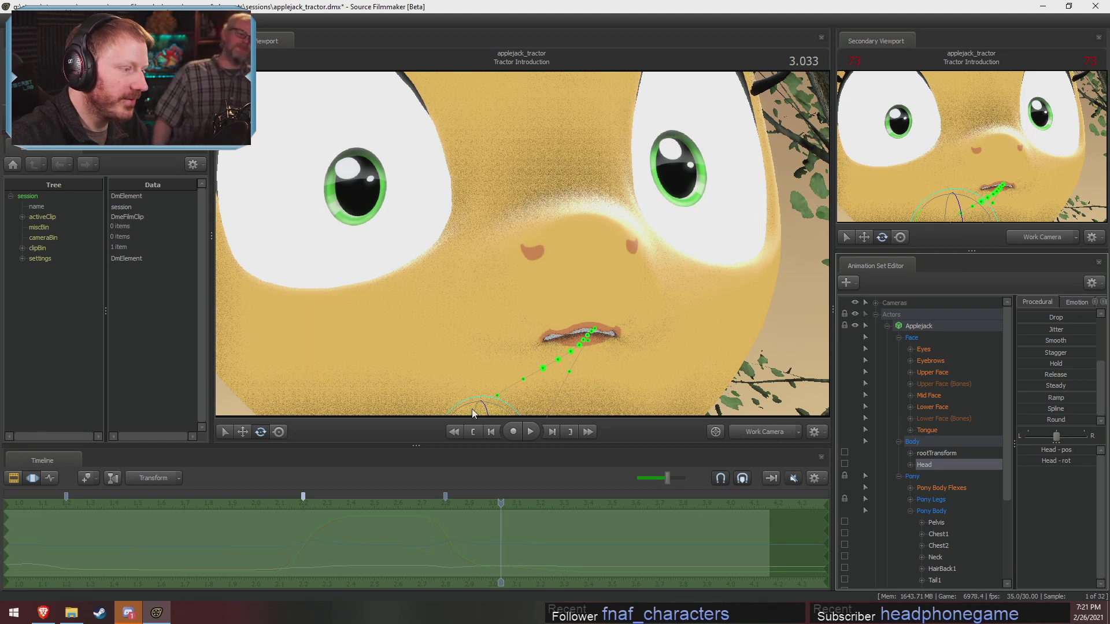
left_click_drag(478, 413, 475, 412)
key("s")
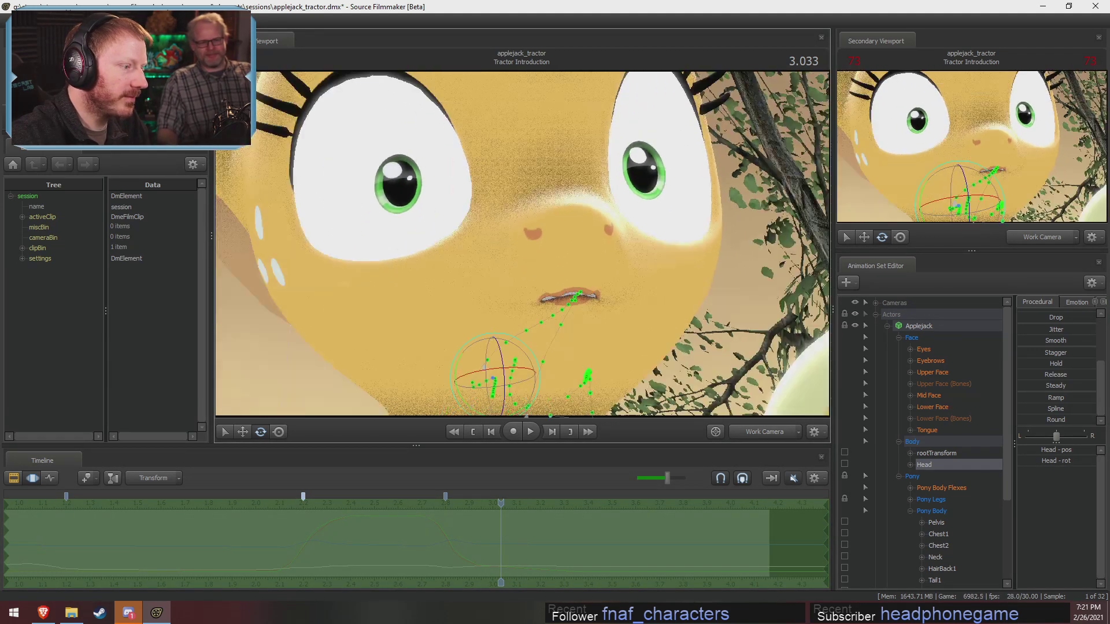
left_click_drag(493, 379, 416, 343)
key("w")
key("s")
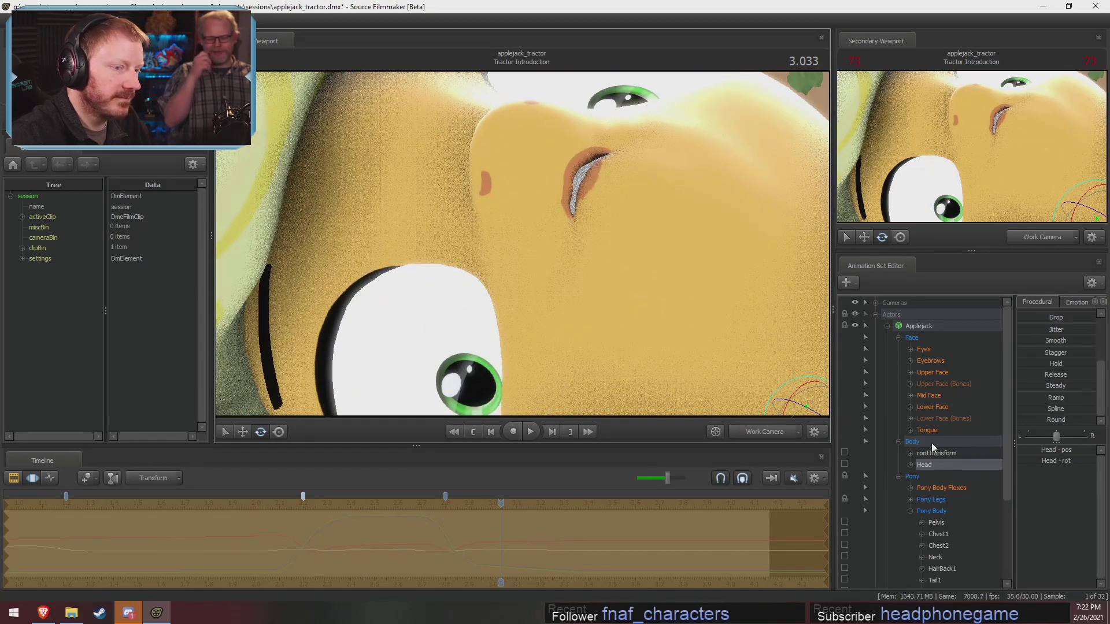
Increase Jaw_closer in Applejack's Lower Face group with her head tipped over in the close-up.
left_click(932, 407)
left_click_drag(1062, 452, 1091, 461)
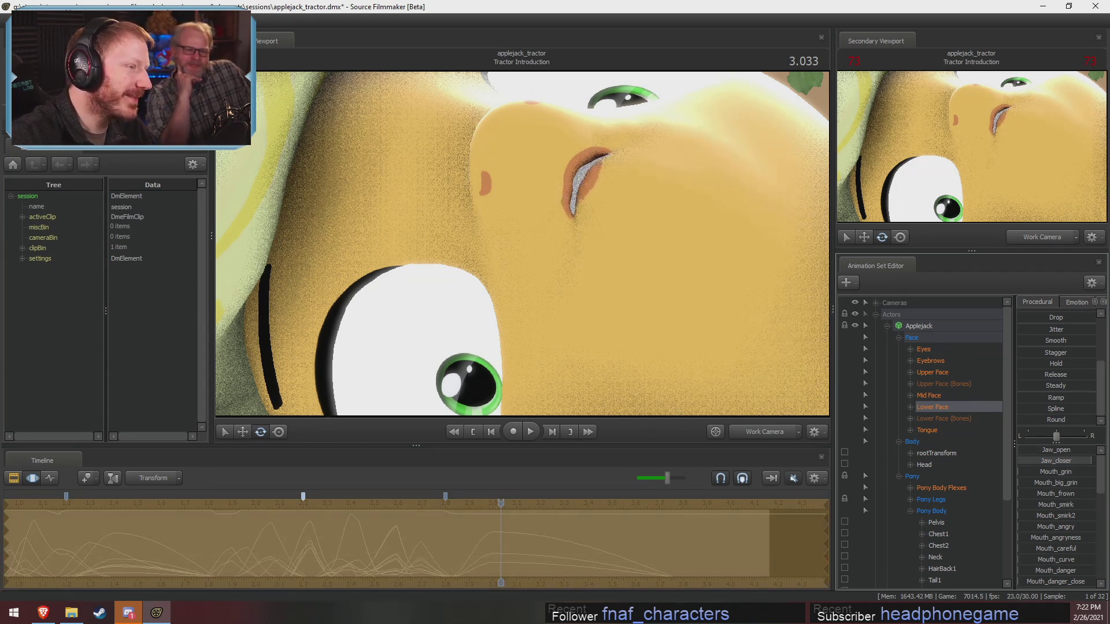
key("w")
left_click_drag(576, 273, 580, 273)
key("s")
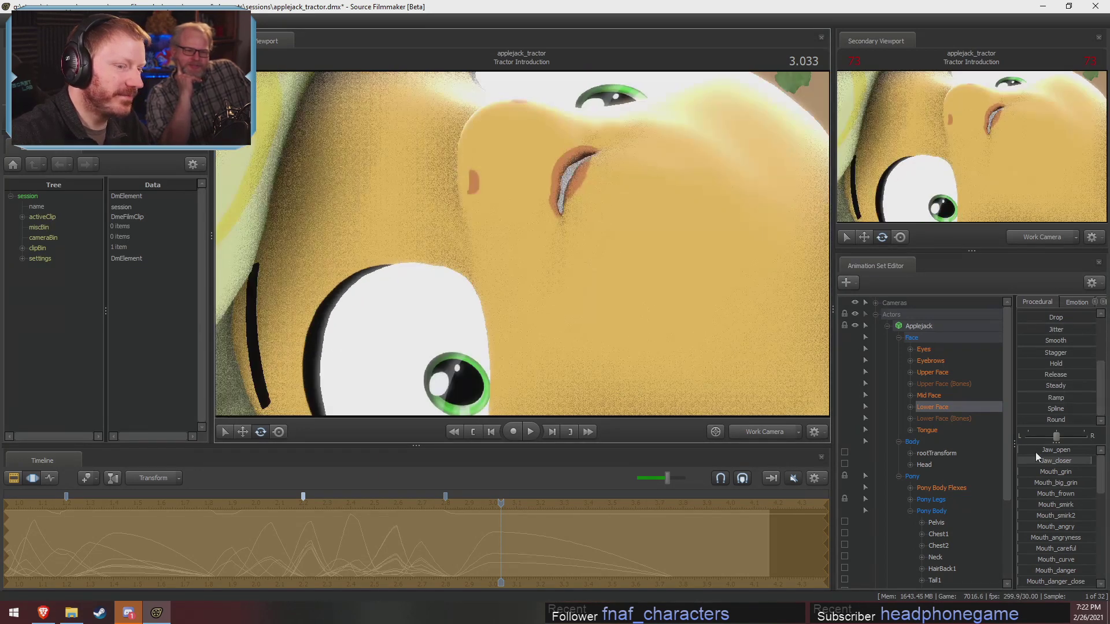
left_click_drag(1036, 451, 1091, 461)
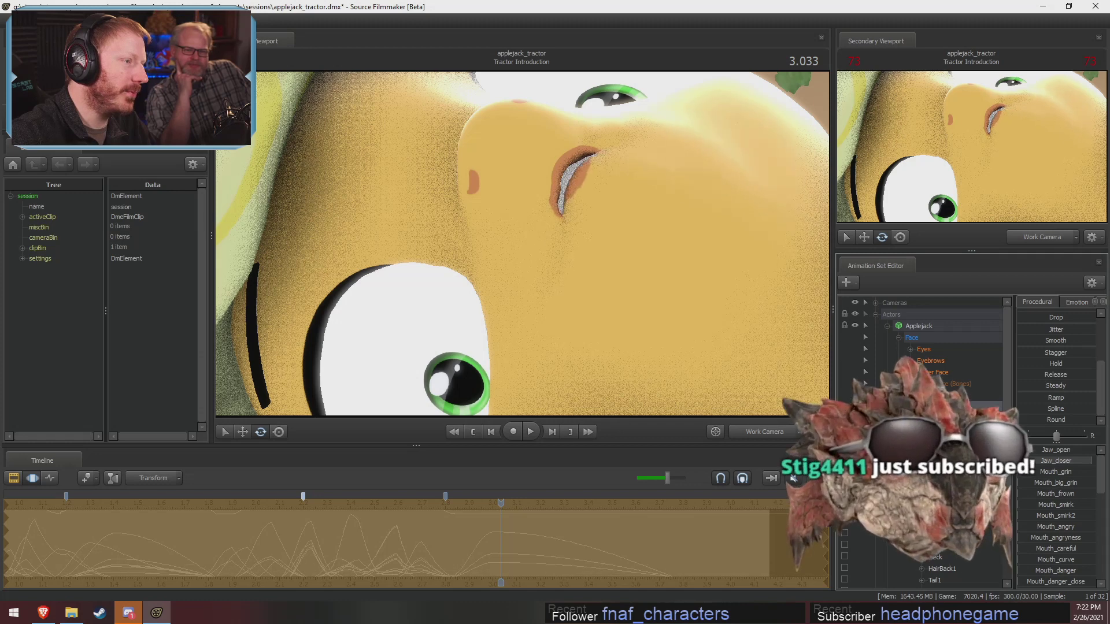
key("w")
left_click_drag(522, 232, 523, 233)
key("s")
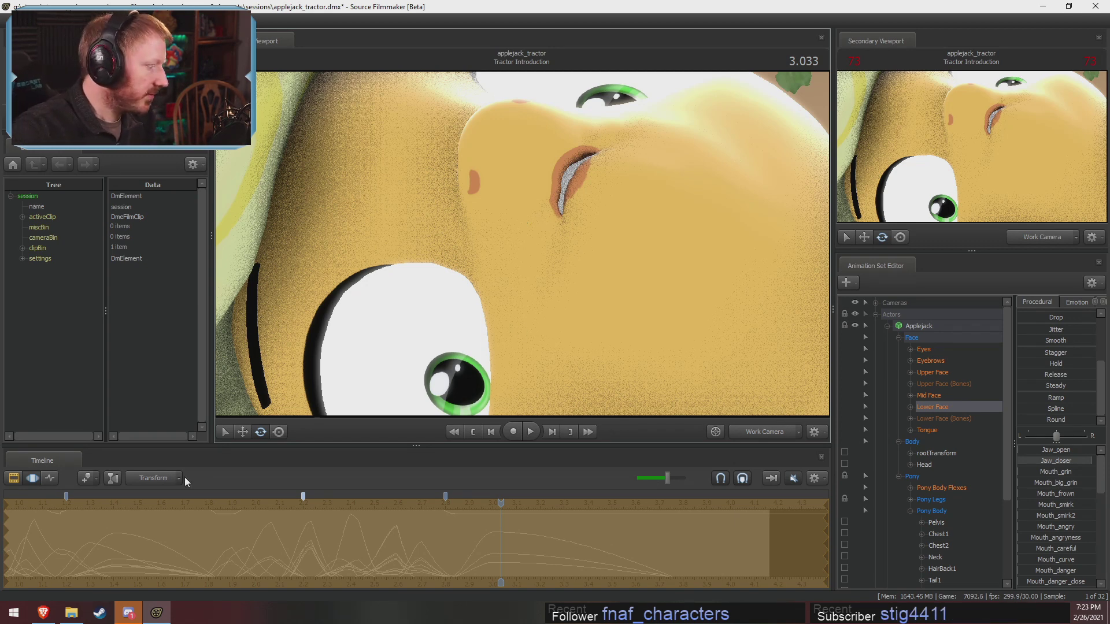
left_click(129, 613)
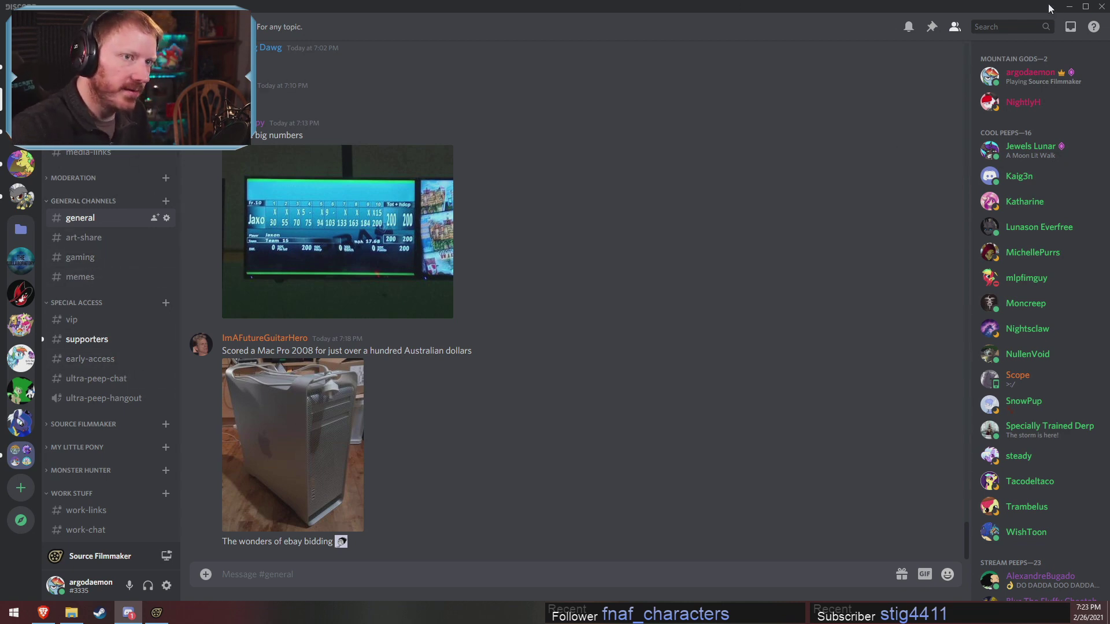
left_click(1101, 7)
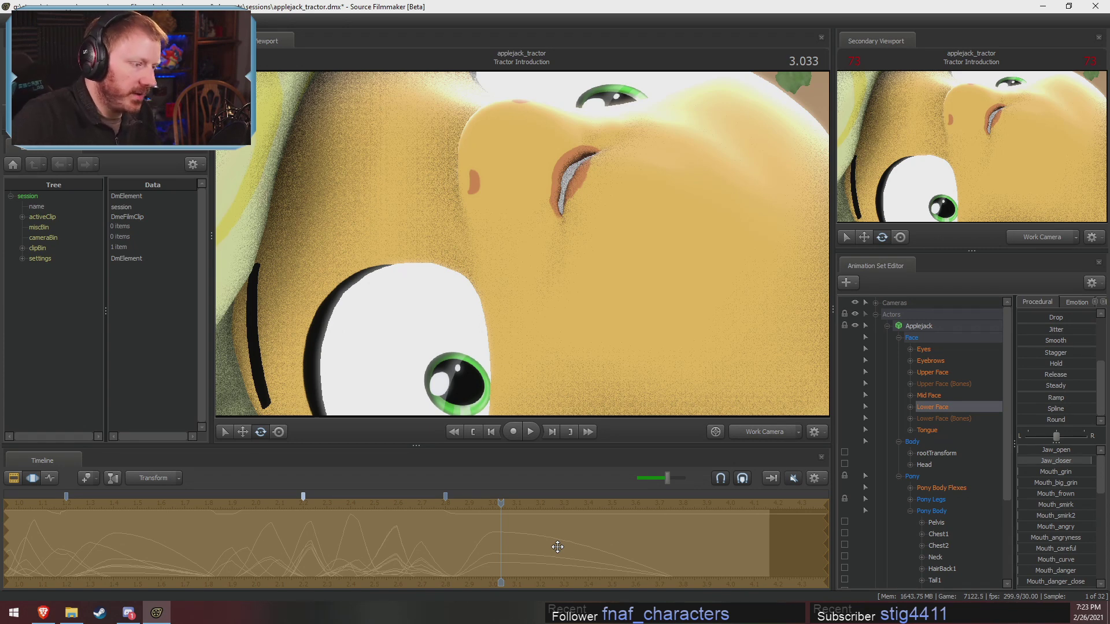
View the Tractor Introduction shot through the Main Camera and play it from its start in the Clip Editor.
scroll(516, 547, "up", 3)
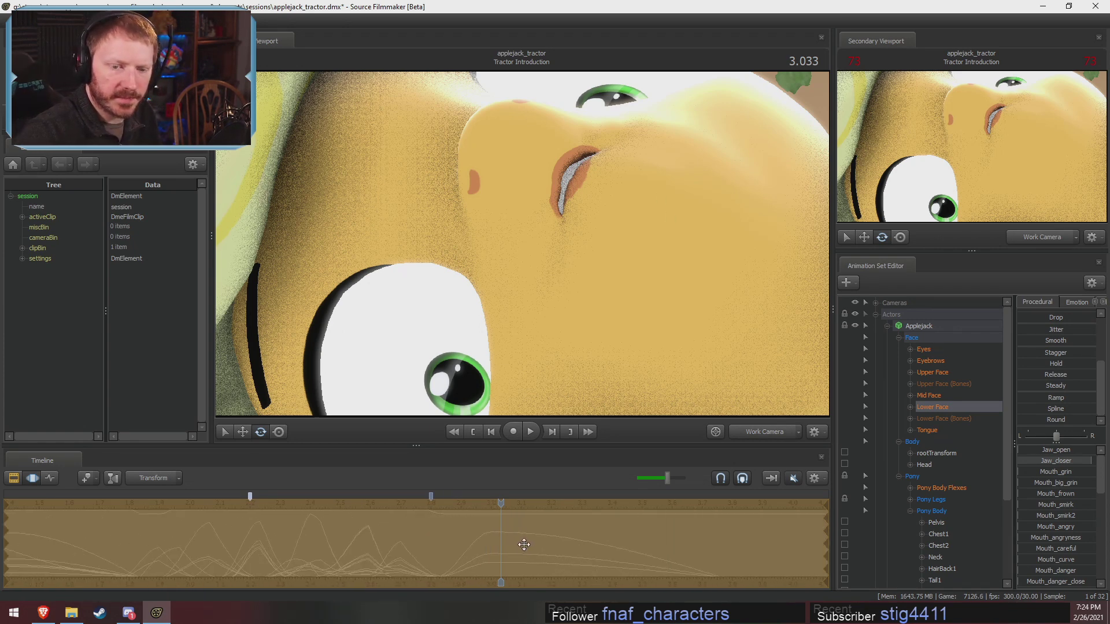
left_click_drag(498, 548, 441, 546, "shift")
left_click(733, 428)
scroll(324, 548, "down", 5)
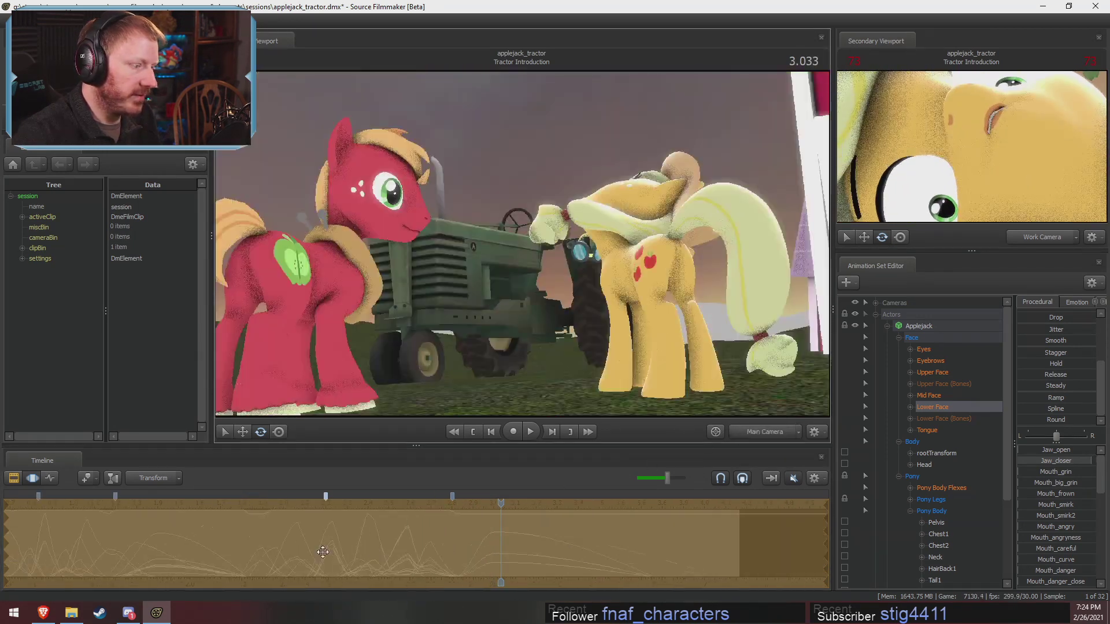
scroll(174, 498, "down", 4)
key("F2")
left_click(191, 505)
key("space")
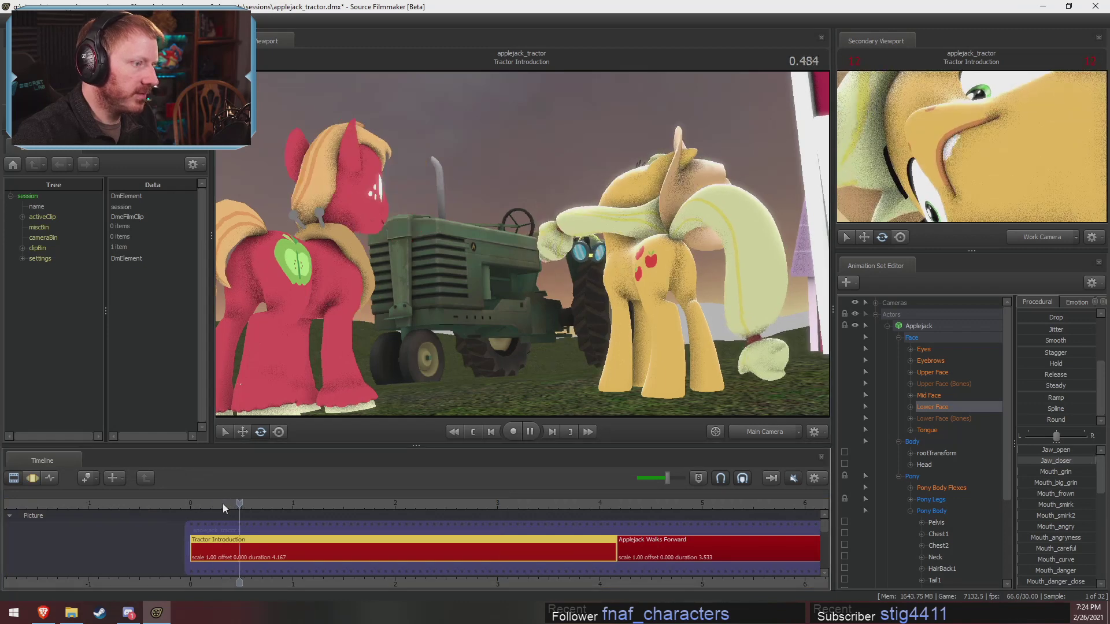
Turn the timeline's sound on and replay Tractor Introduction from near its start into Applejack Walks Forward.
key("space")
left_click(794, 477)
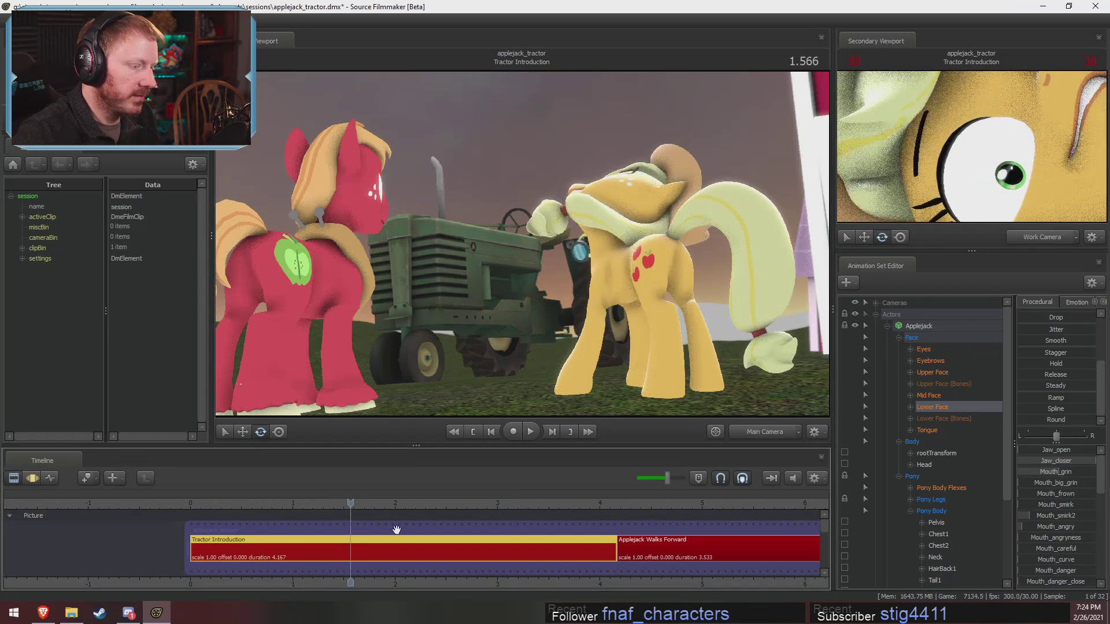
left_click(220, 505)
key("space")
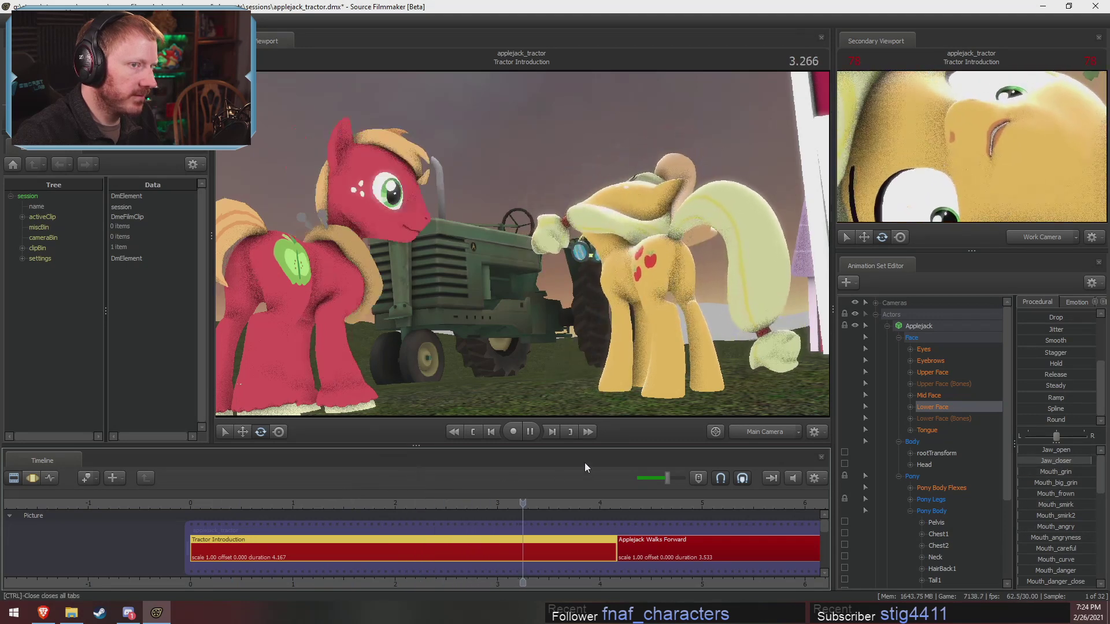
key("space")
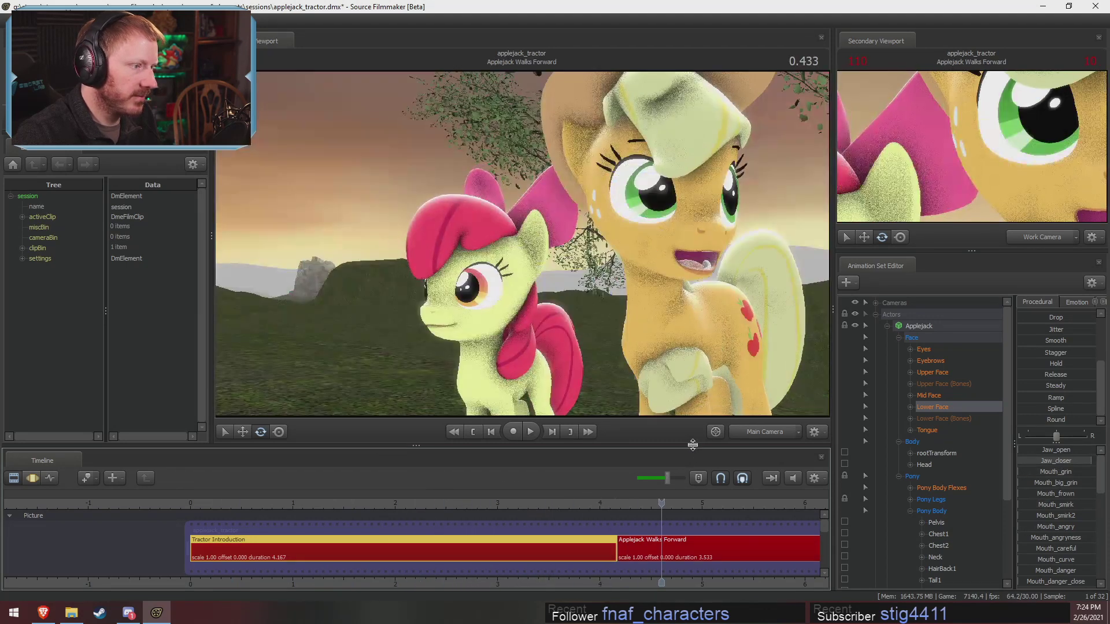
Frame Applejack and Big Mac from the front with the Work Camera at 1.033 and play the shot from there.
left_click(296, 504)
left_click(758, 432)
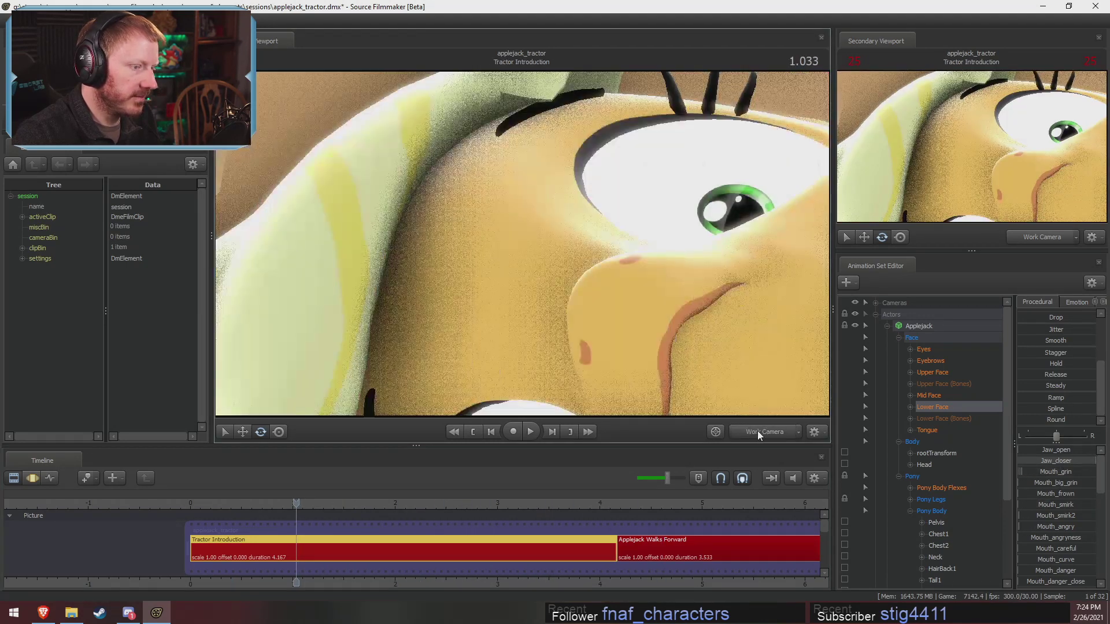
left_click(757, 432)
left_click(657, 336)
left_click(551, 319)
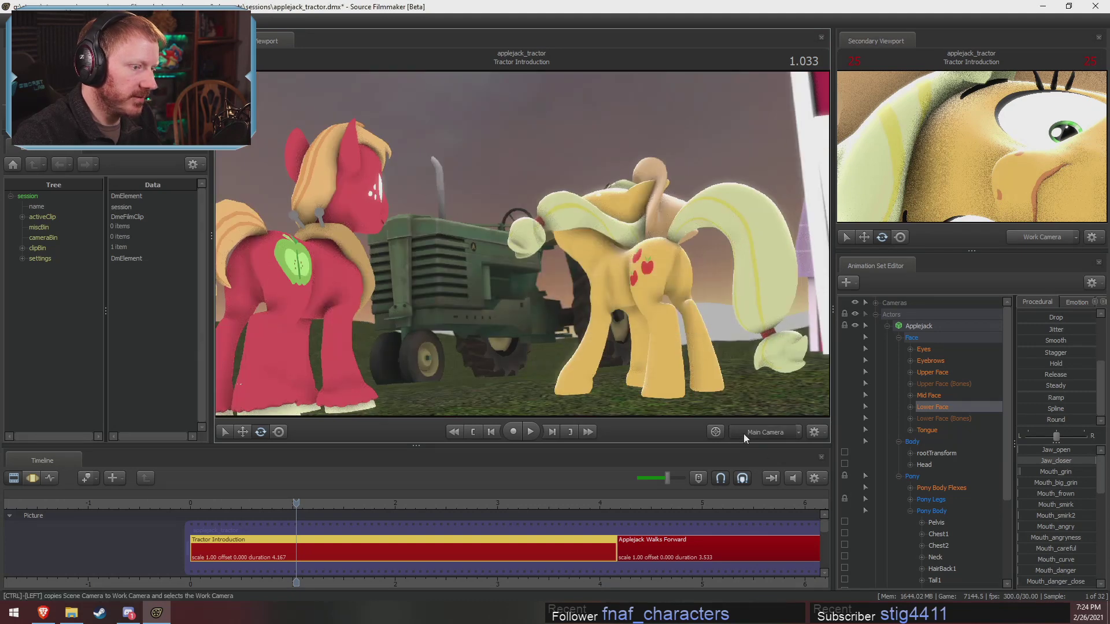
left_click(751, 431)
left_click_drag(734, 399, 513, 251)
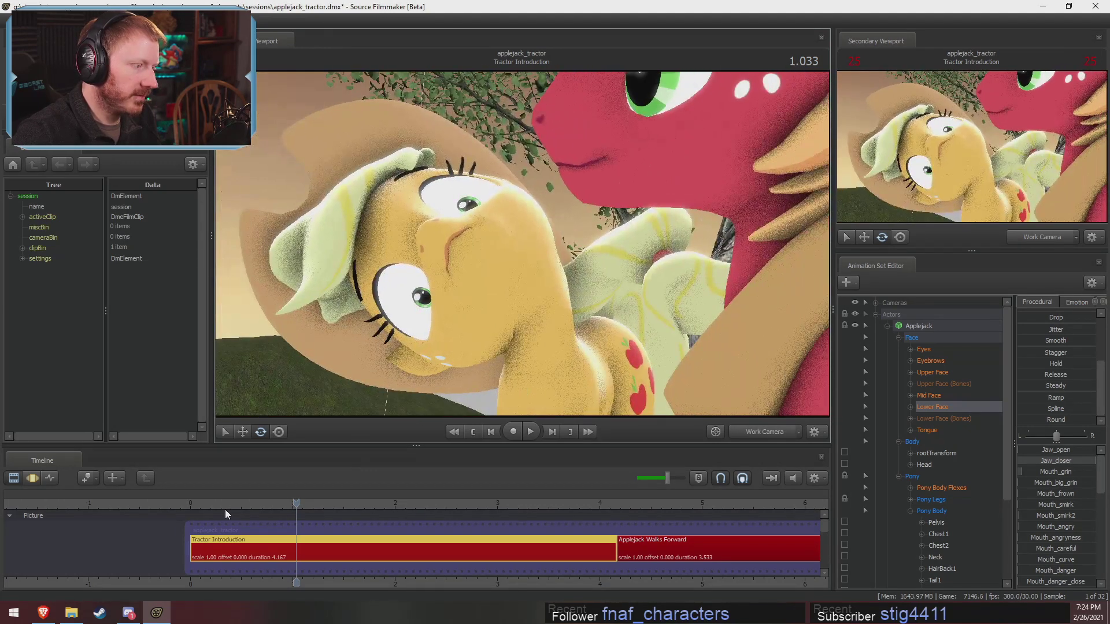
key("space")
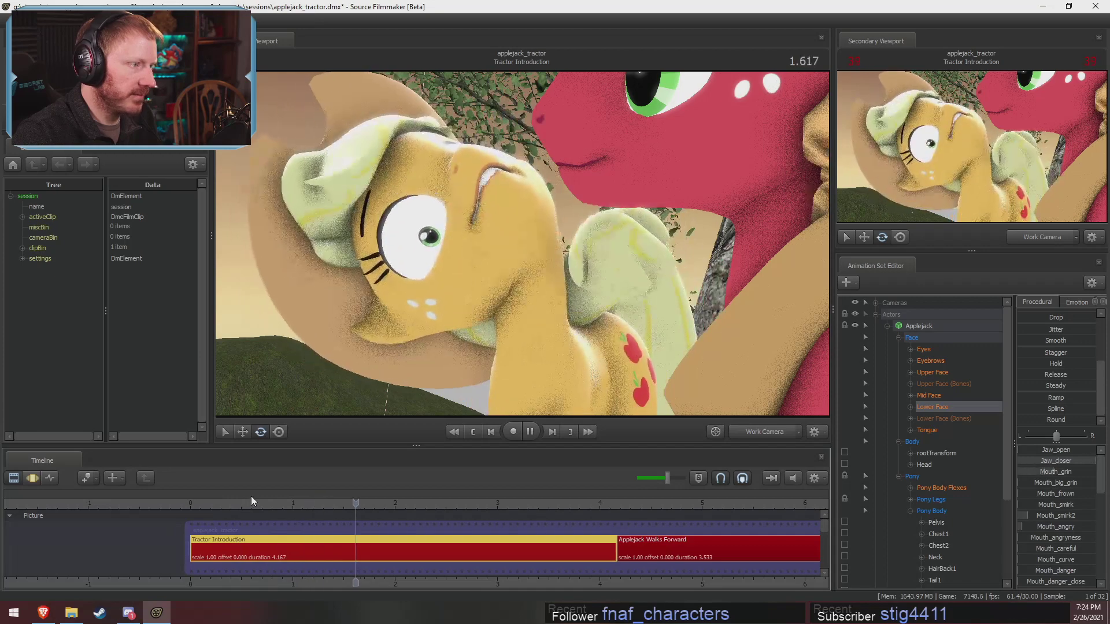
key("space")
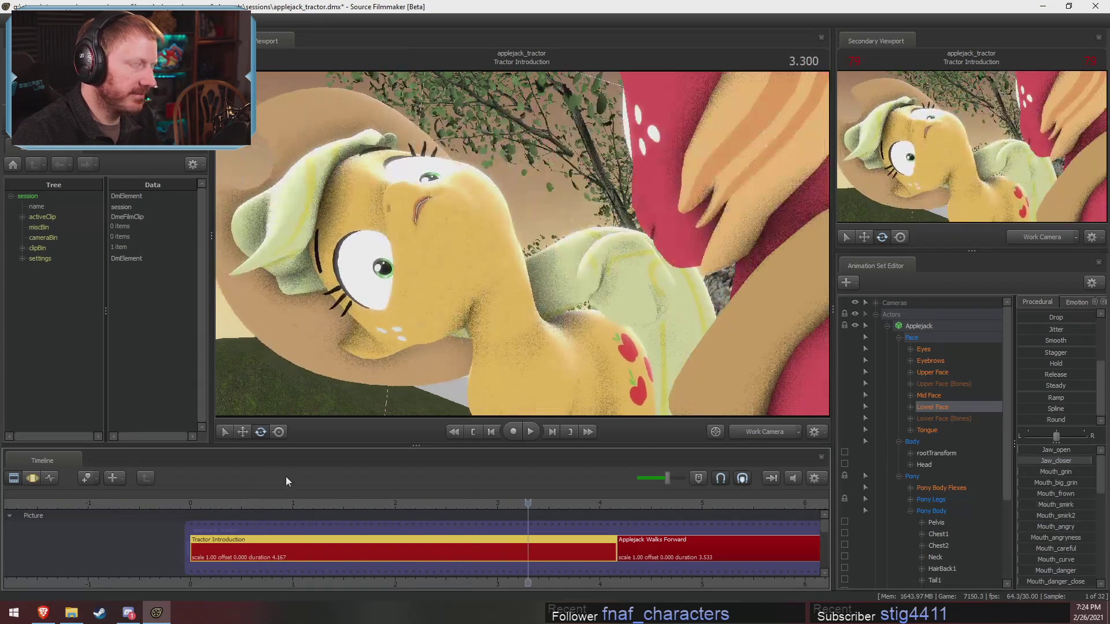
Return to the Motion Editor, play up to 3.333 and discard the pending tipped-head pose on Applejack.
left_click_drag(538, 509, 471, 512)
key("F3")
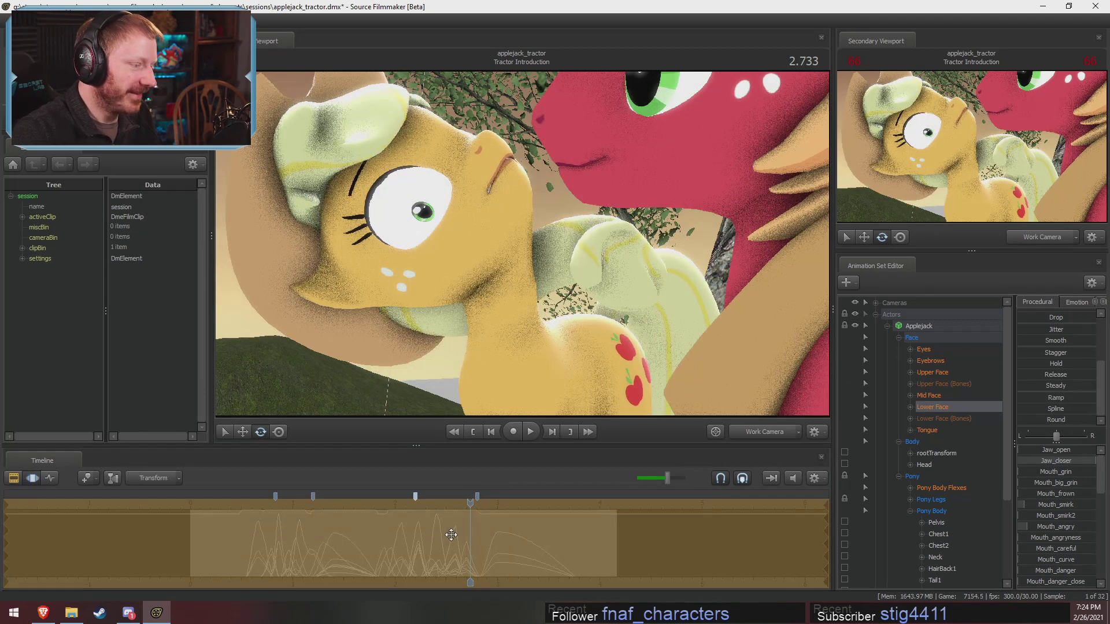
key("Escape")
key("space")
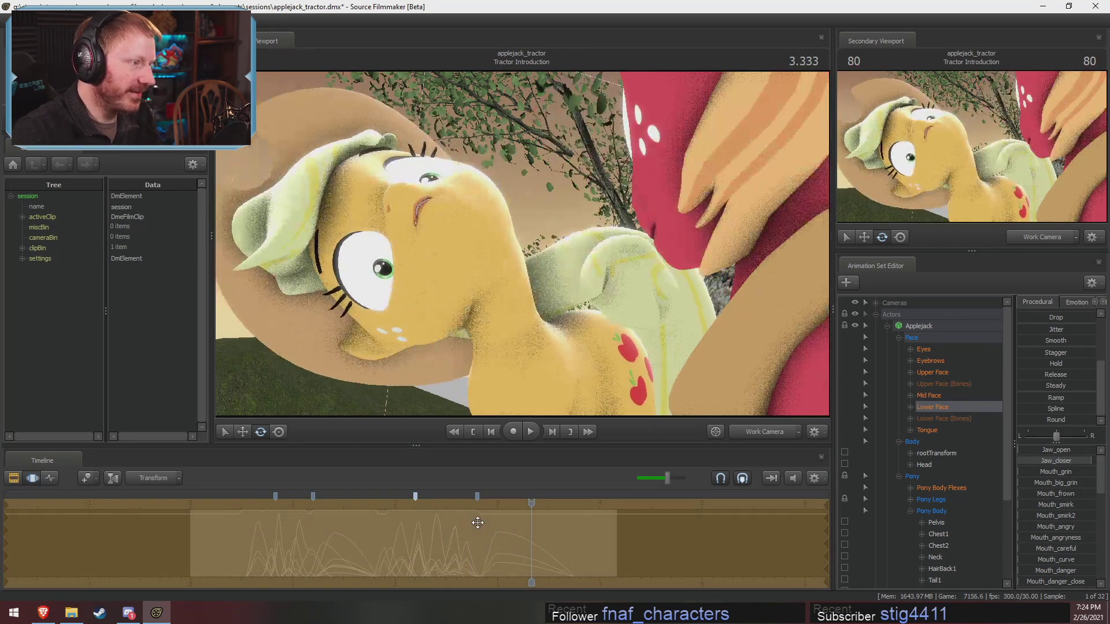
key("space")
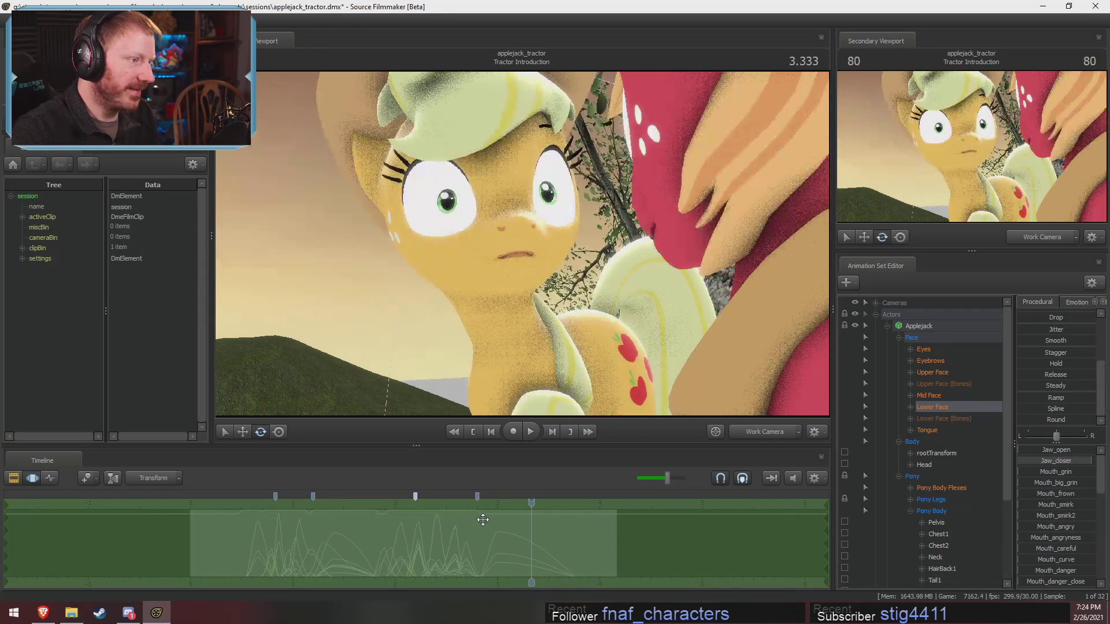
Try narrowing Applejack's mouth at 3.333 with Mouth_whistle2 and Mouth_neutral, and spreading her pupils with eyes_convergence.
left_click_drag(558, 273, 558, 272)
key("w")
key("s")
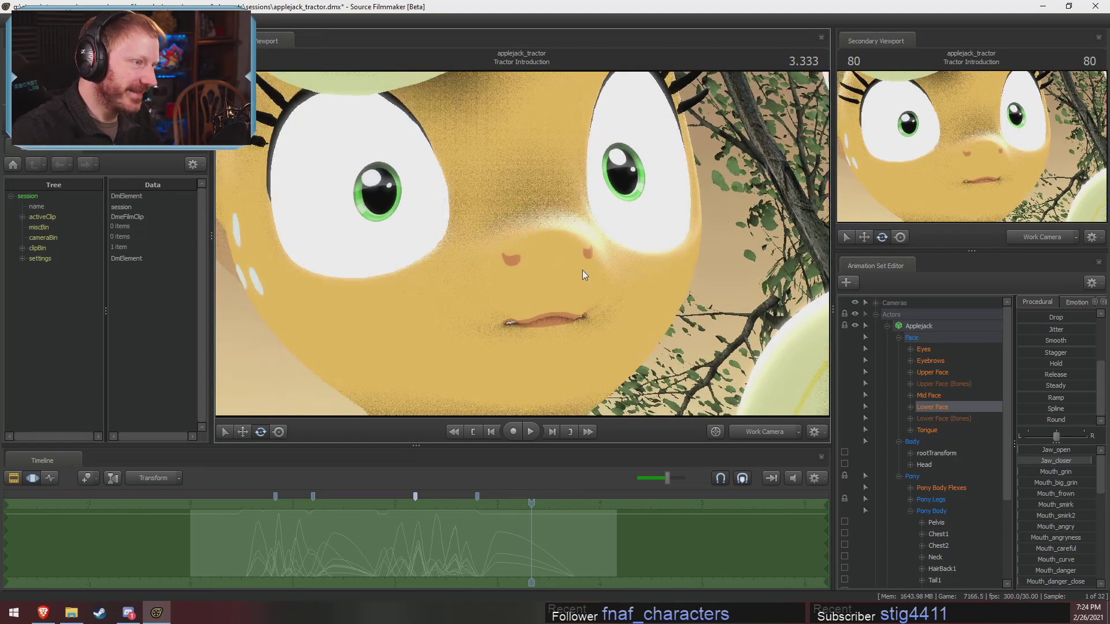
key("s")
left_click_drag(611, 328, 610, 328)
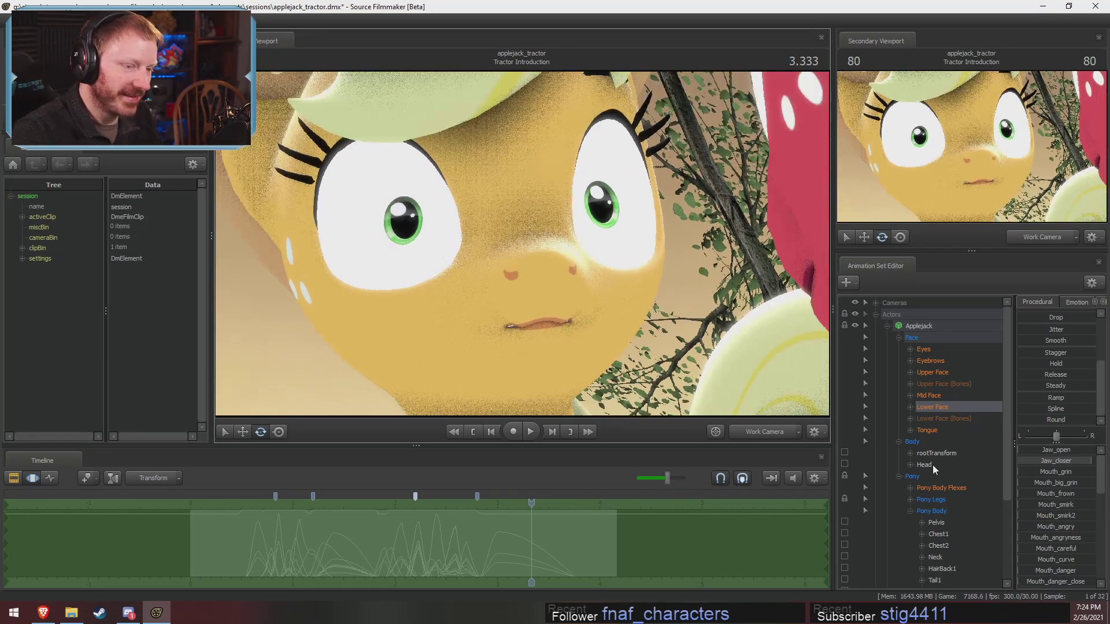
scroll(1061, 535, "down", 3)
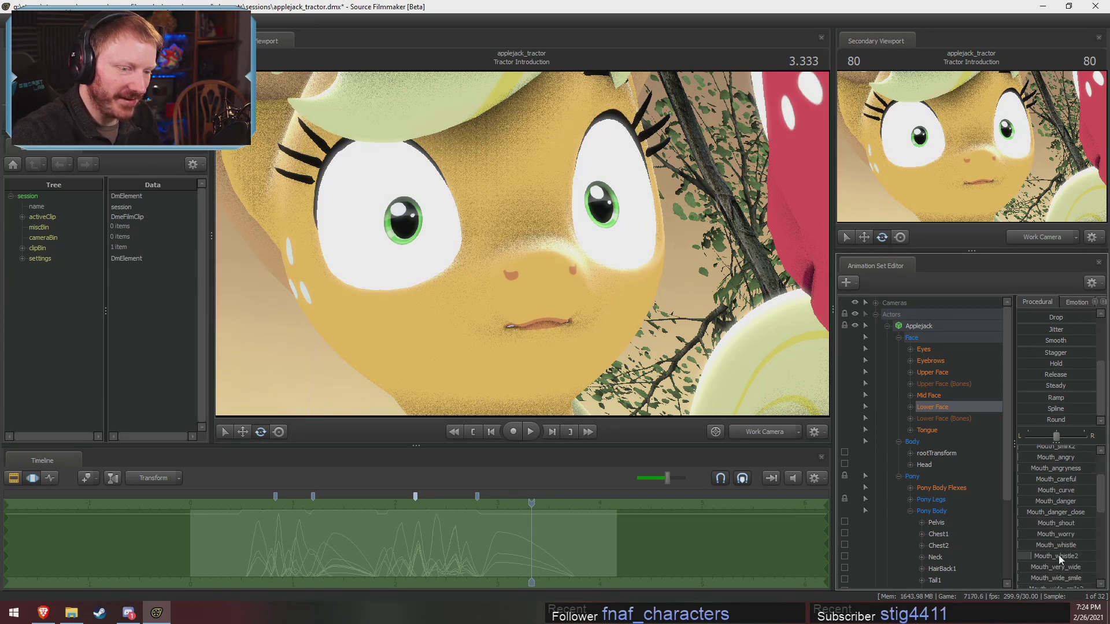
scroll(1069, 548, "up", 3)
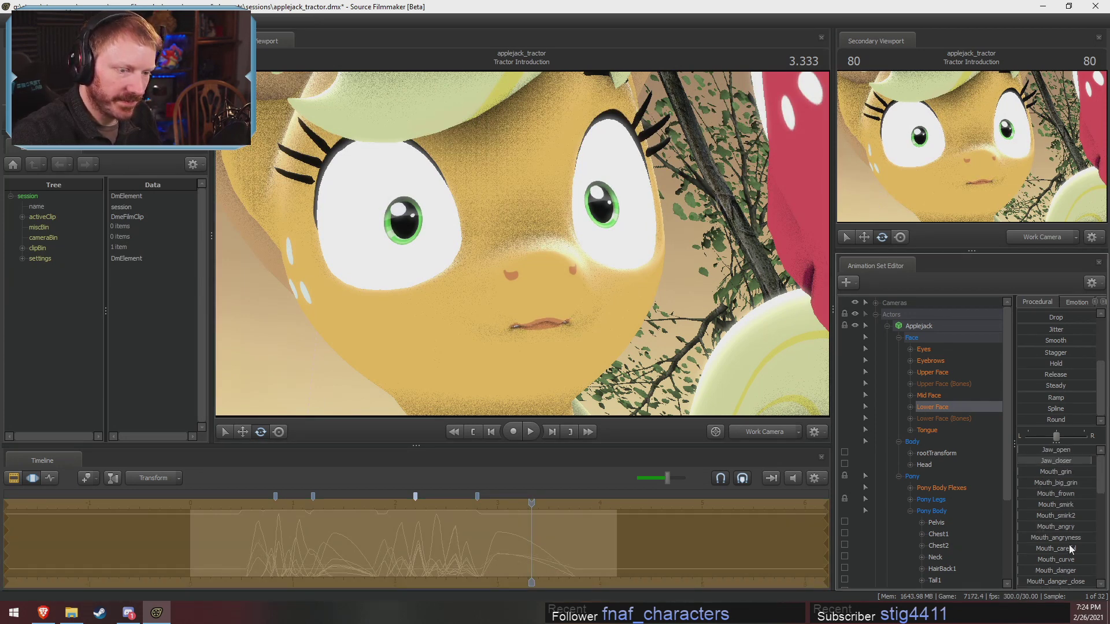
scroll(1070, 550, "down", 5)
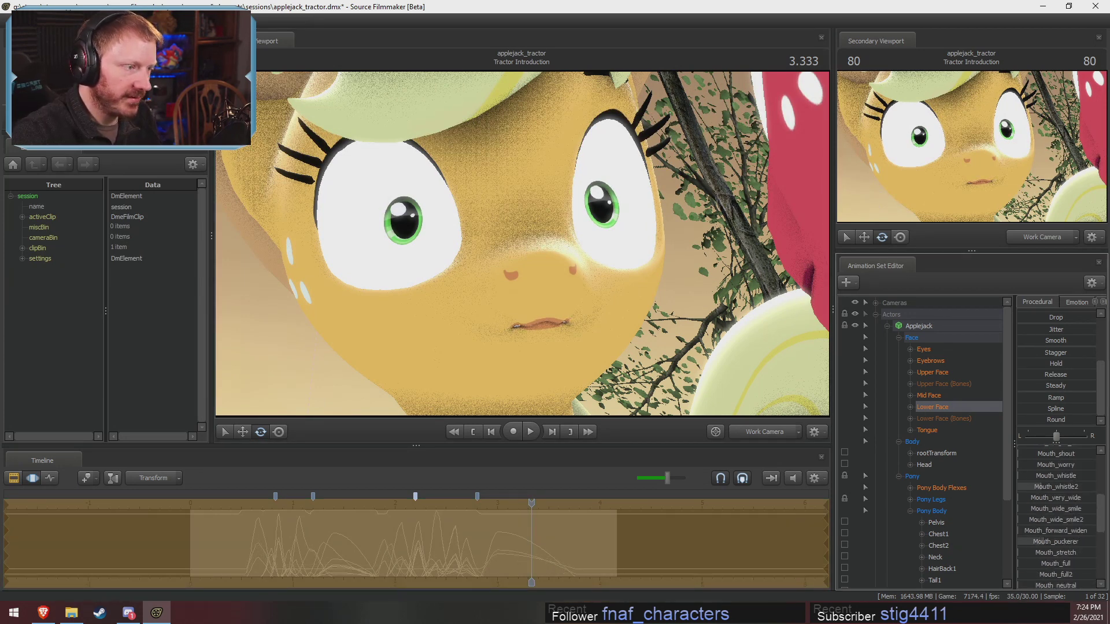
scroll(1069, 549, "down", 3)
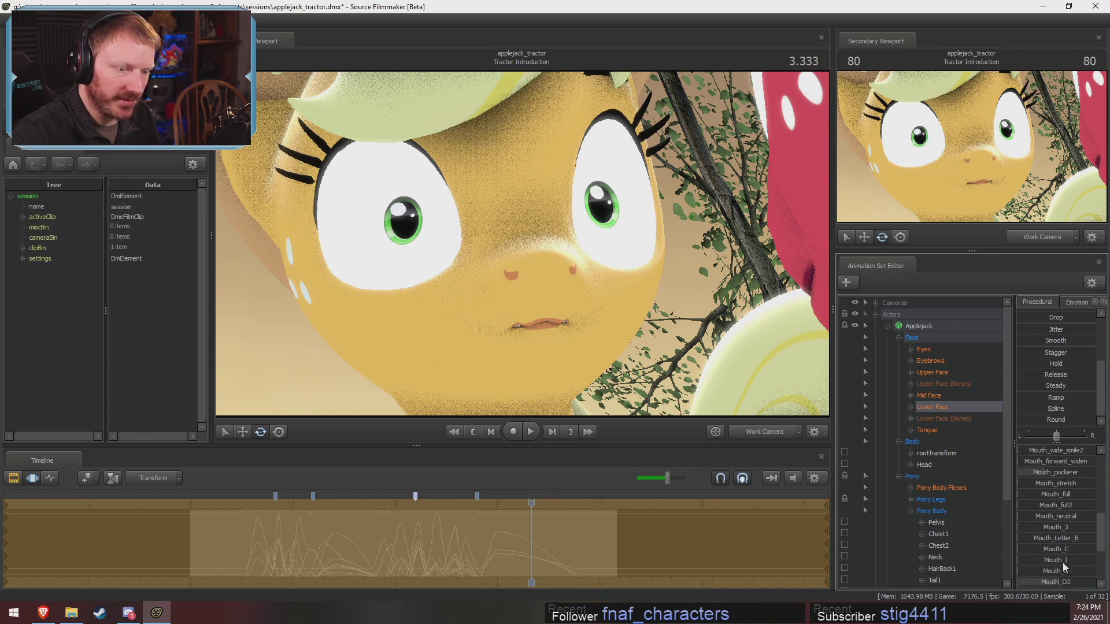
left_click_drag(1059, 517, 1080, 517)
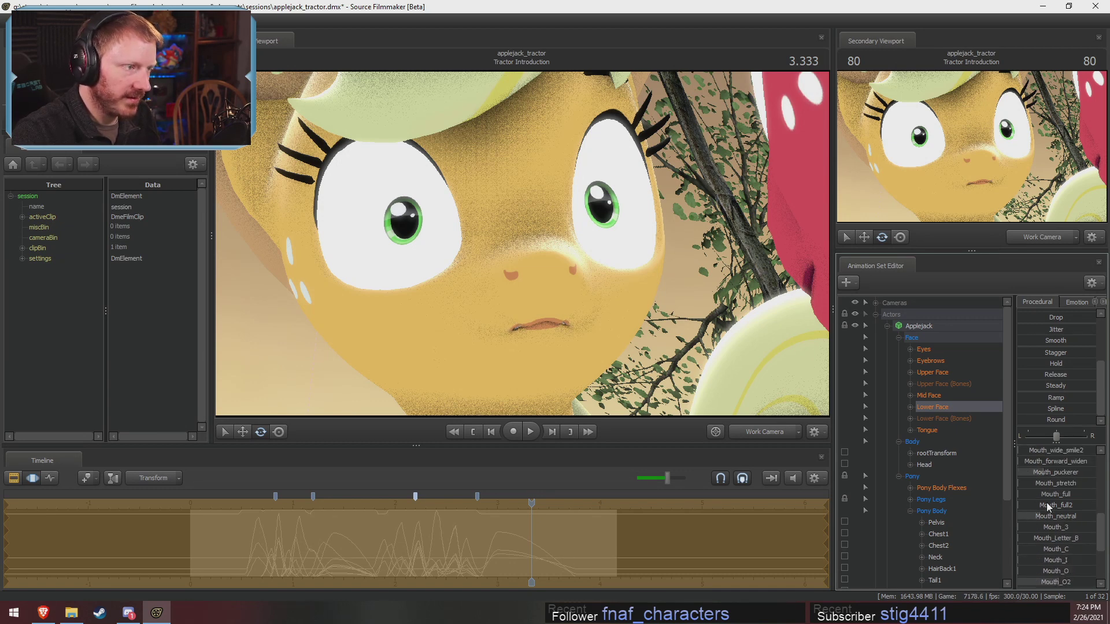
left_click_drag(623, 315, 618, 313)
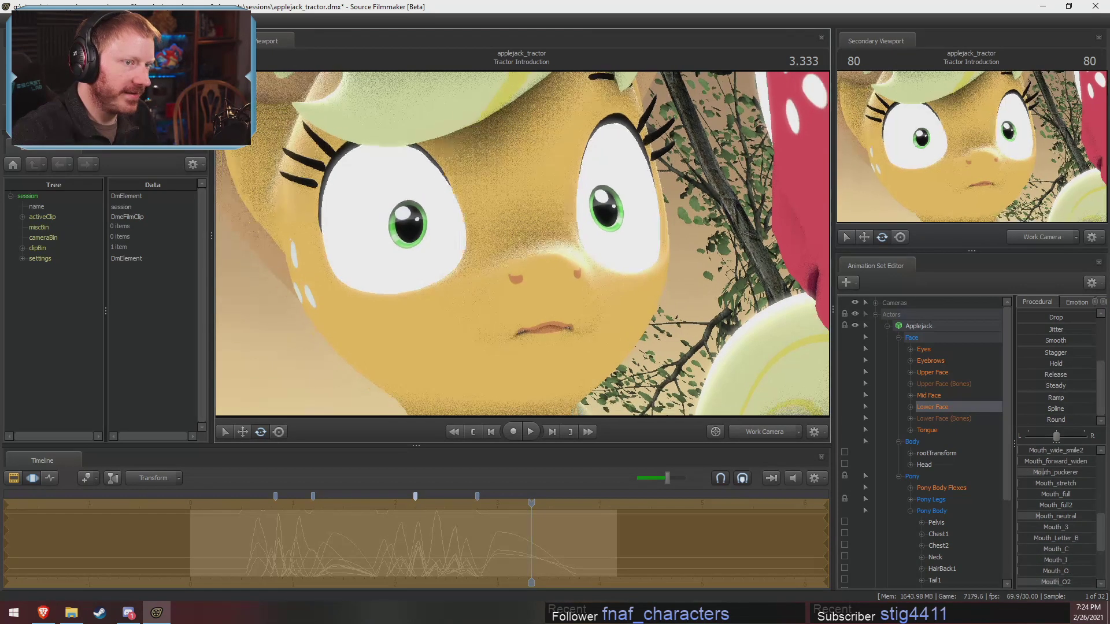
left_click(940, 350)
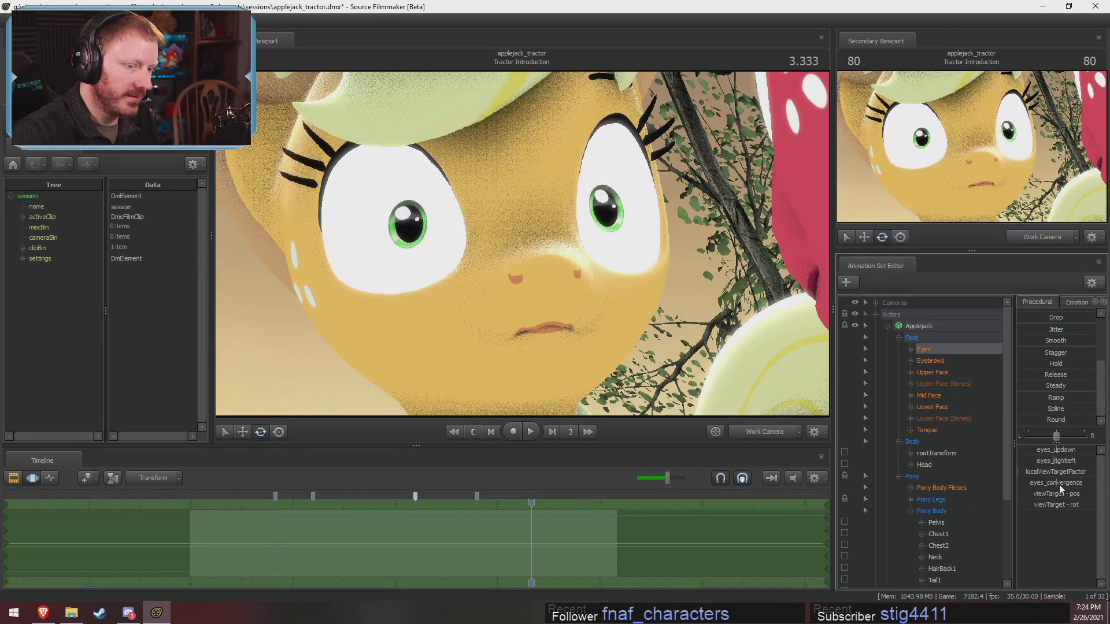
left_click_drag(1056, 483, 1042, 483)
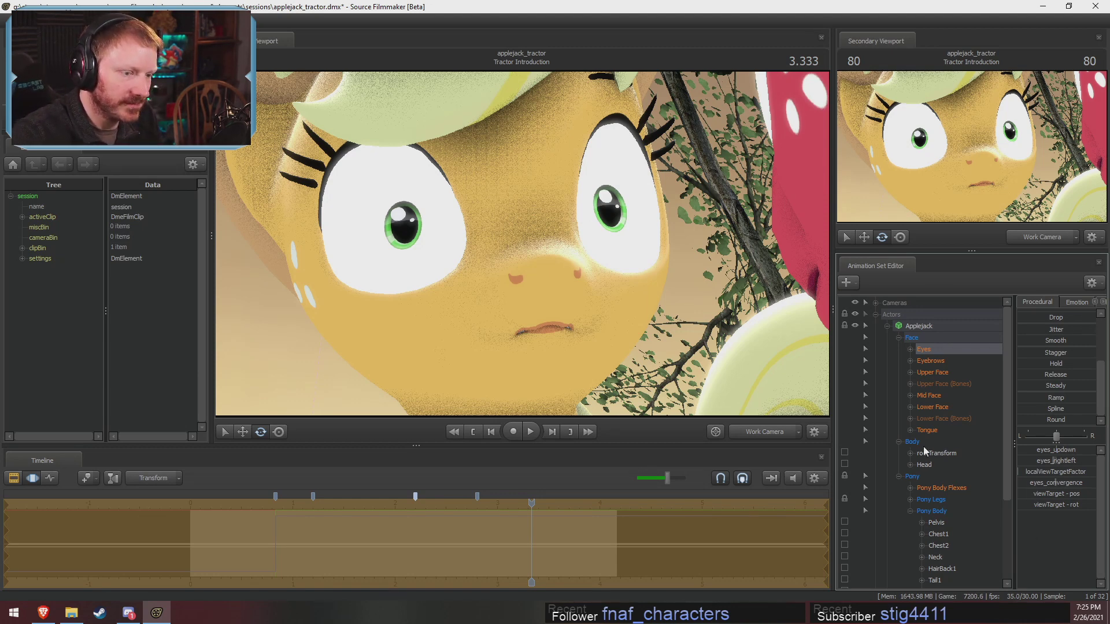
Set the rotation mode to World for Applejack's Head and try a slight head rotation.
left_click(924, 465)
right_click(485, 369)
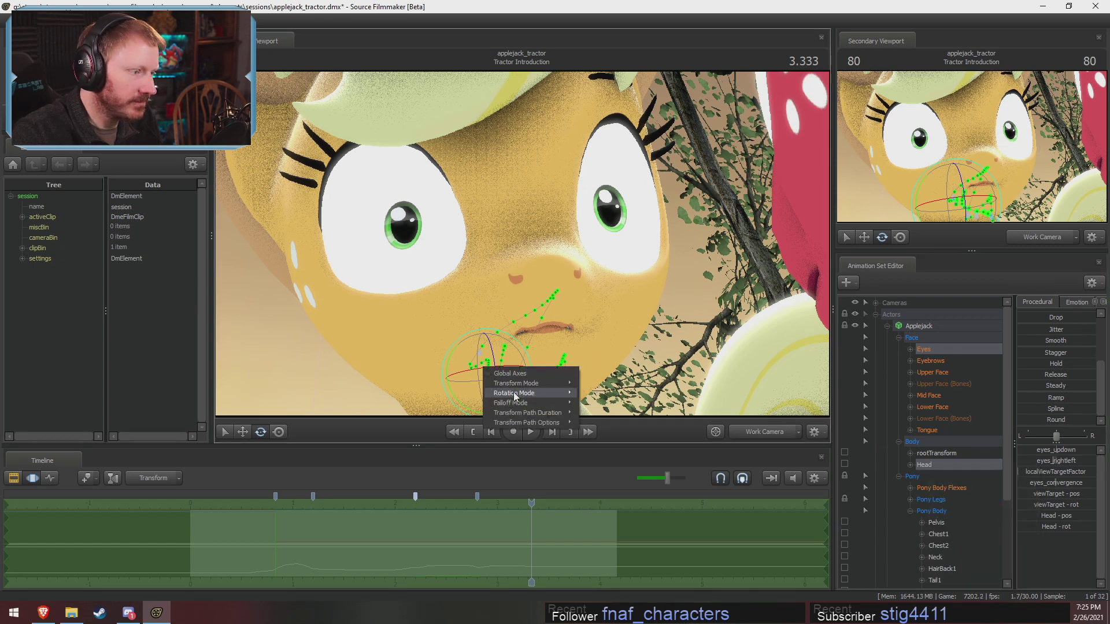
mouse_move(515, 395)
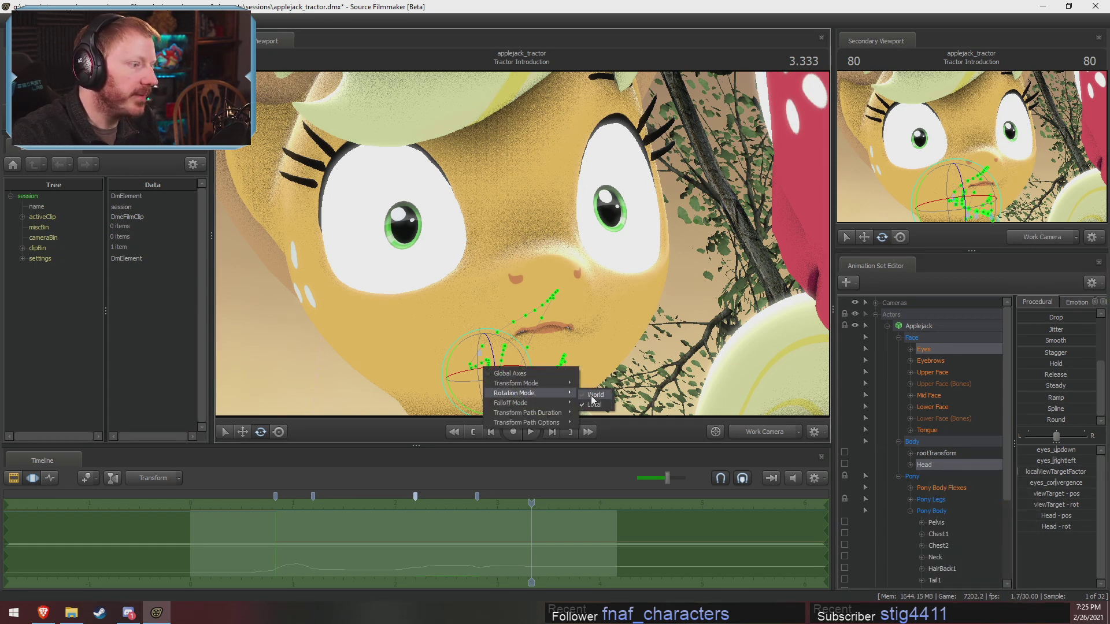
left_click(592, 396)
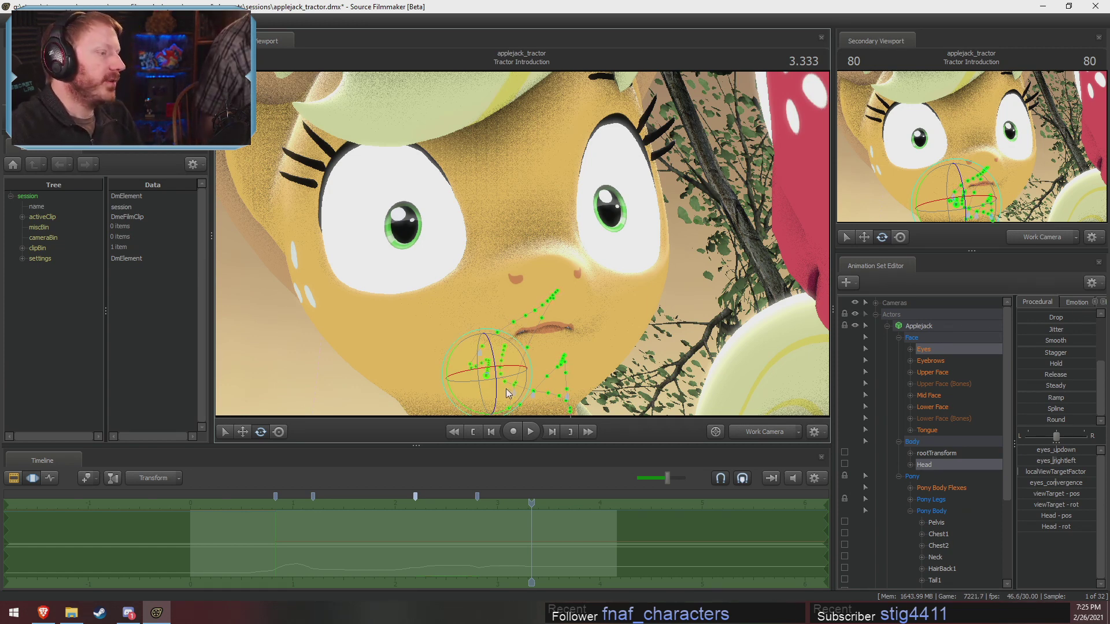
mouse_move(508, 394)
left_mouse_down()
mouse_move(495, 374)
mouse_move(476, 385)
mouse_move(519, 379)
mouse_move(488, 388)
mouse_move(489, 403)
mouse_move(480, 387)
mouse_move(282, 338)
mouse_move(431, 304)
mouse_move(399, 383)
mouse_move(485, 376)
mouse_move(471, 372)
mouse_move(508, 389)
mouse_move(495, 390)
left_mouse_up()
key("ctrl+z")
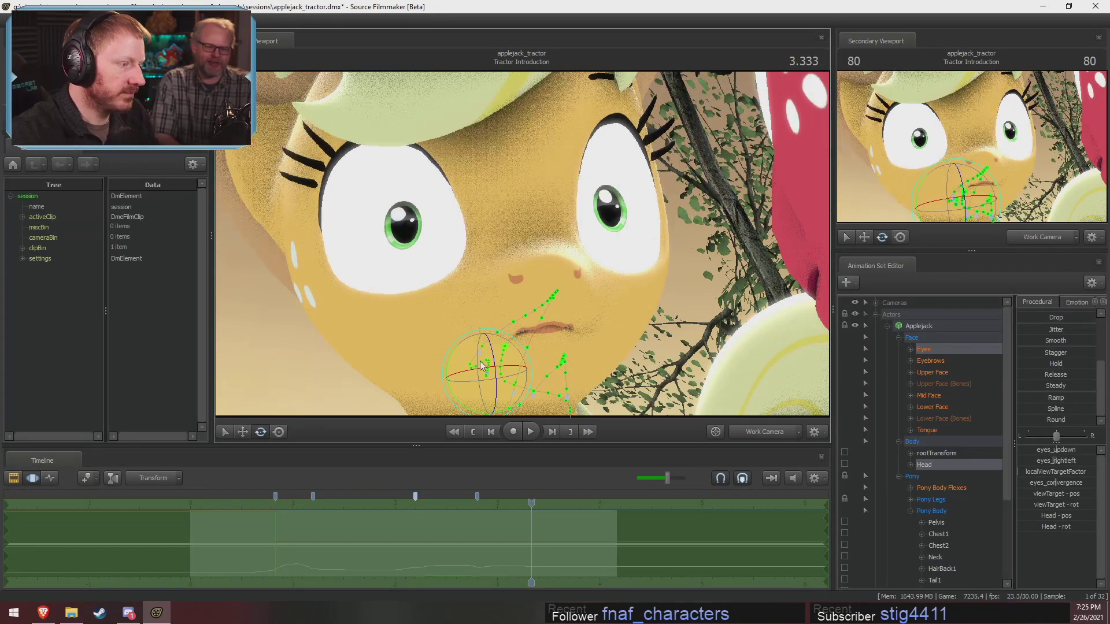
Try stretching Applejack's neck by moving her Head far upward, with her mouth opened through the Lower Face controls.
key("w")
left_click_drag(480, 351, 385, 100)
left_click(932, 407)
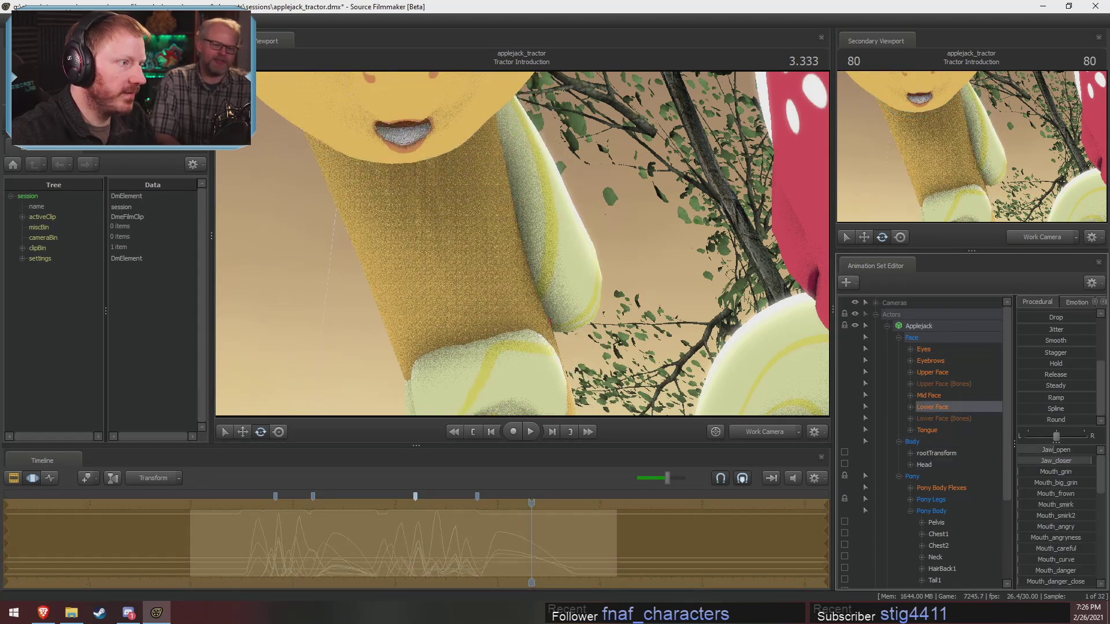
Undo the neck stretch and the recent mouth and eye changes on Applejack, and play the shot on from 3.333.
key("ctrl+z")
key("ctrl+z")
key("ctrl+z")
key("ctrl+z")
key("ctrl+z")
key("ctrl+z")
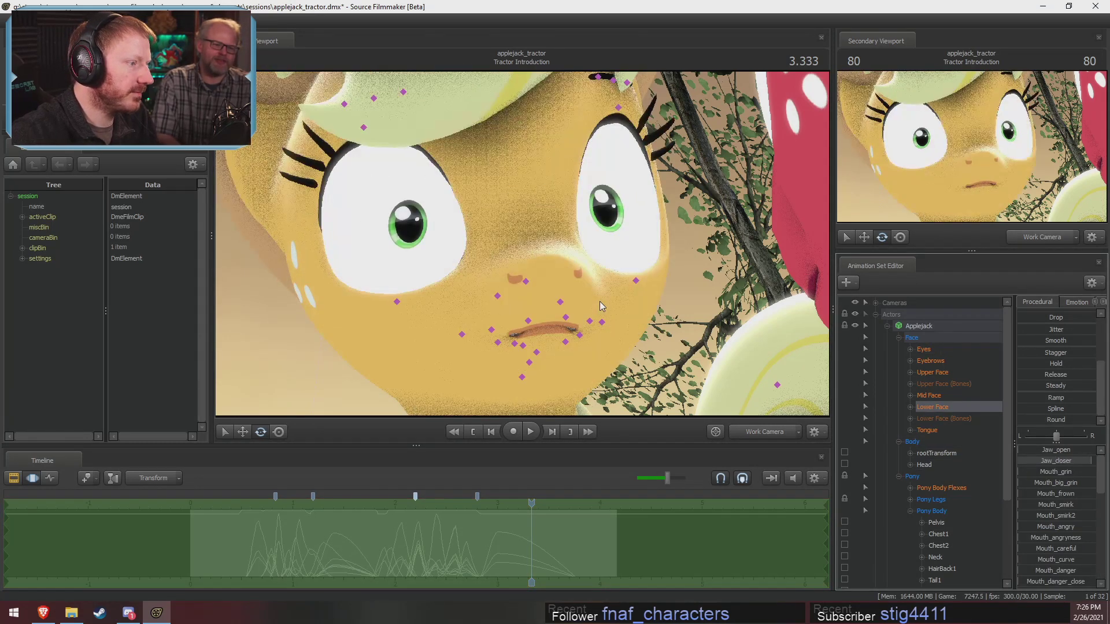
key("ctrl+z")
key("ctrl+z")
key("ctrl+z")
key("ctrl+z")
key("ctrl+z")
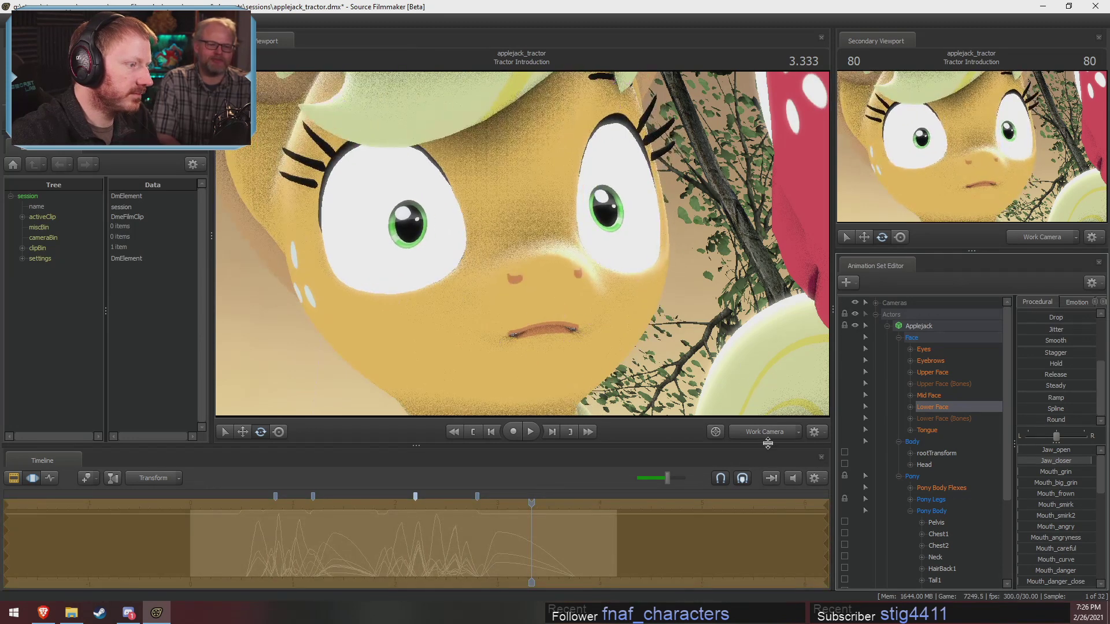
key("space")
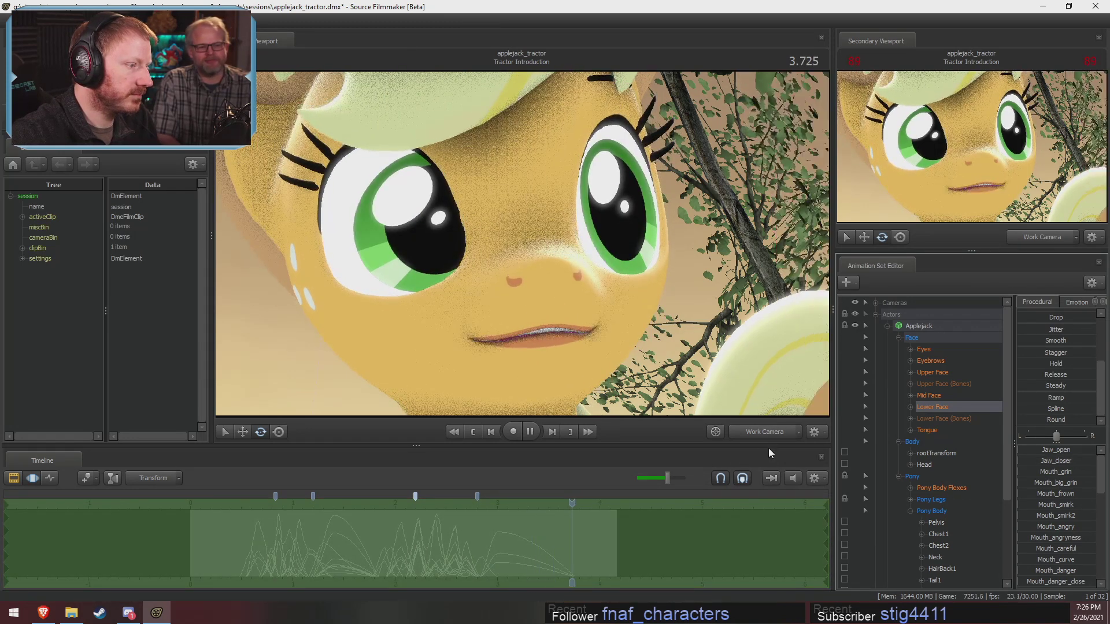
Restart playback of the shot from just before 1 second in the Work Camera view.
key("space")
key("F2")
left_click(279, 503)
key("space")
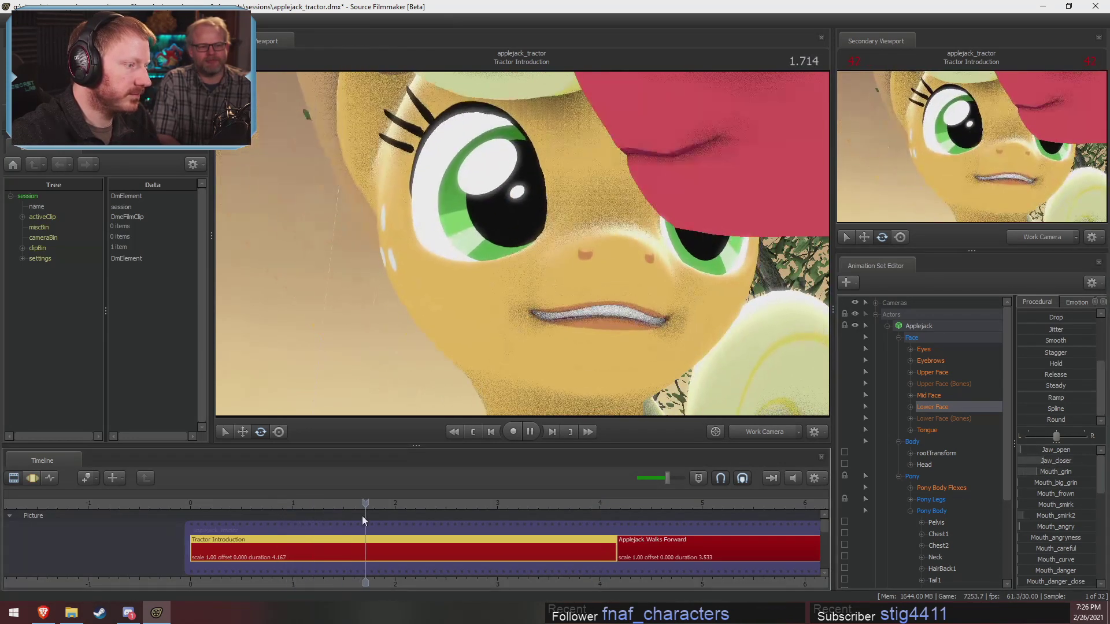
Switch the primary viewport to the Main Camera and play the shot from near its start.
key("space")
left_click(761, 432)
left_click_drag(358, 505, 201, 507)
key("space")
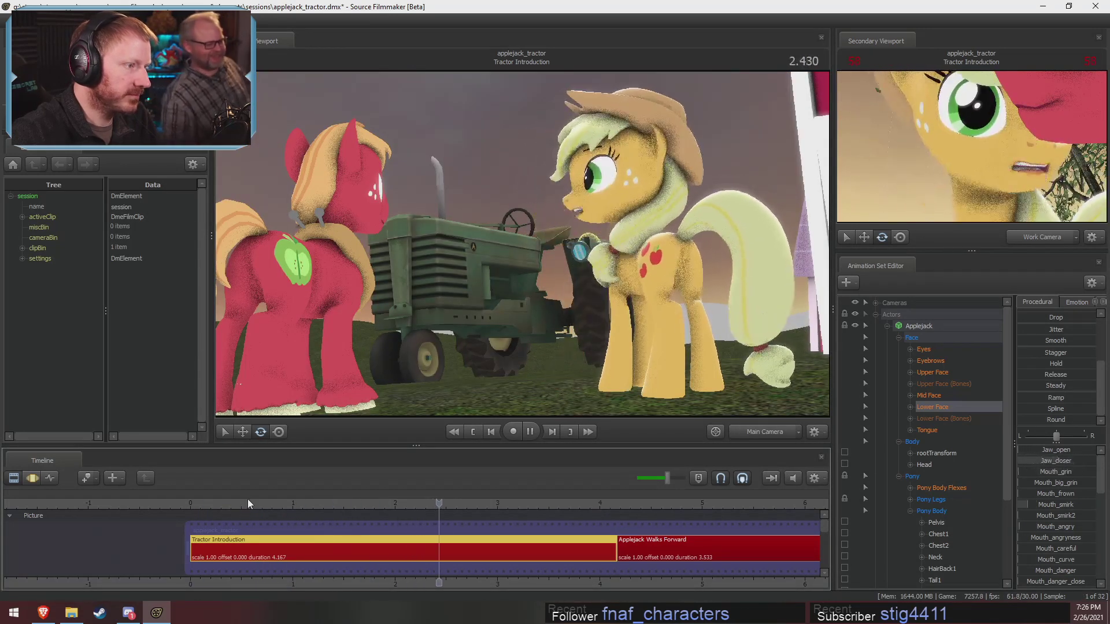
key("space")
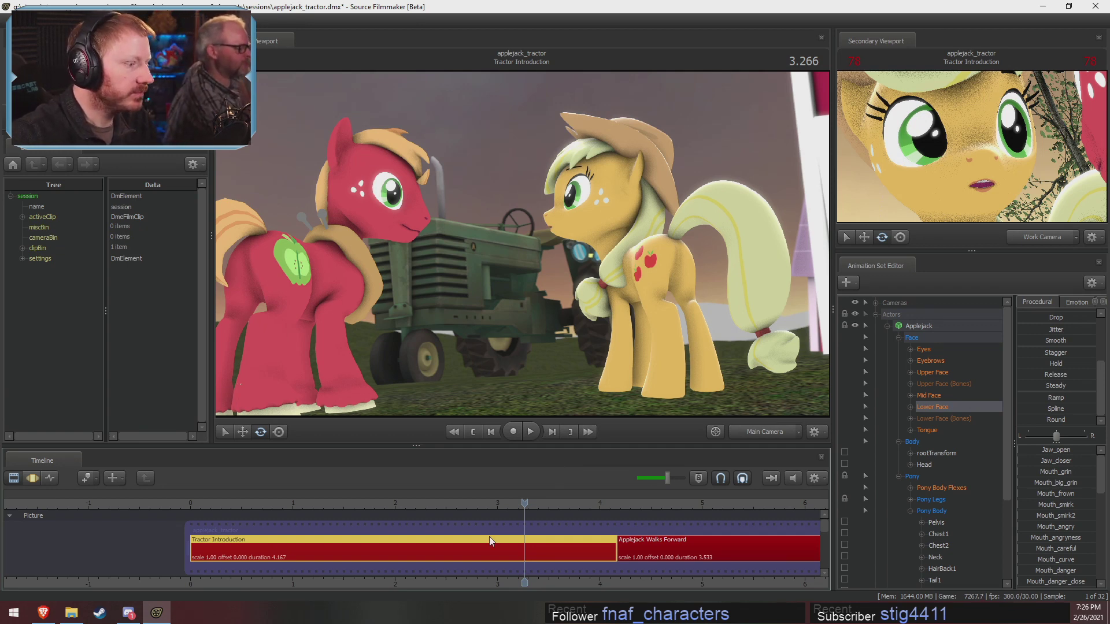
Scrub to 1.766, and replay the shot from about 0.4 to review Applejack's first line.
left_click_drag(315, 500, 371, 517)
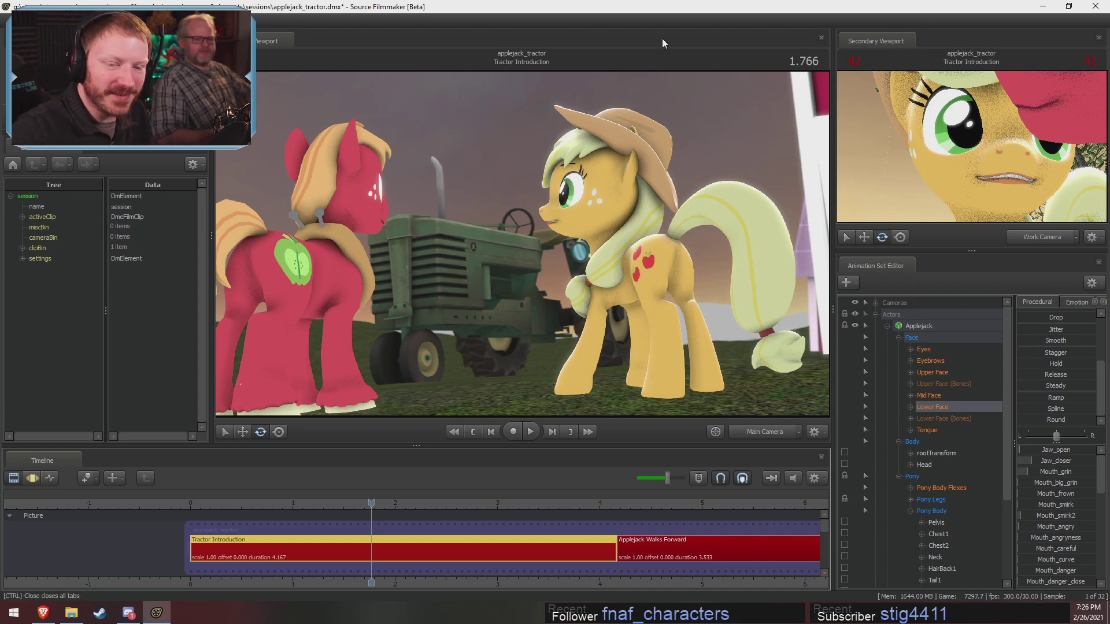
key("F3")
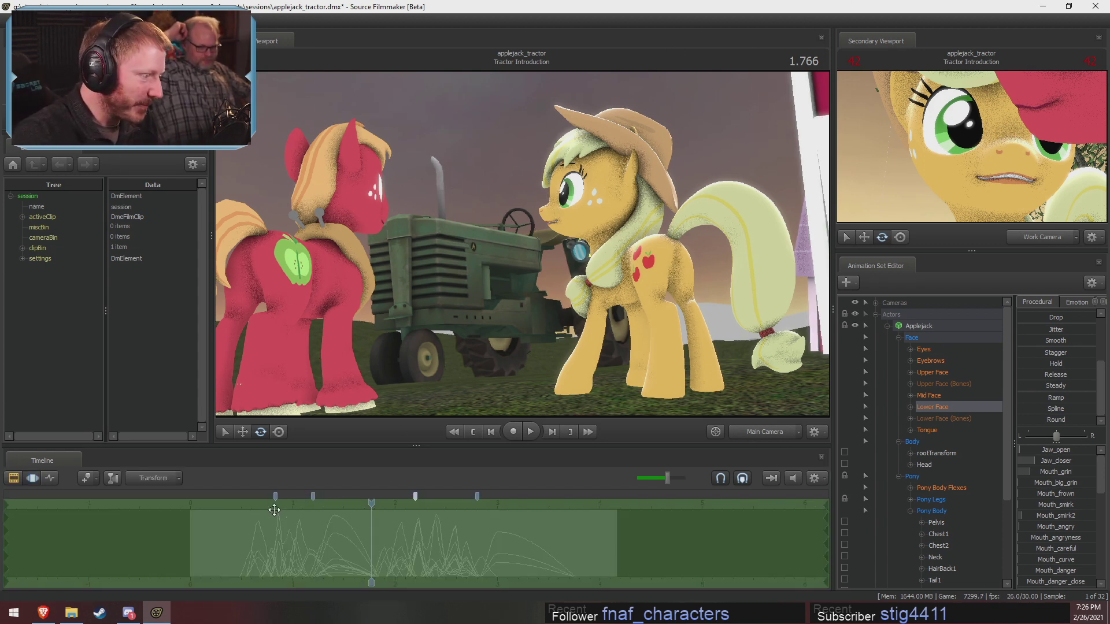
key("F2")
left_click_drag(238, 504, 231, 504)
key("F3")
key("space")
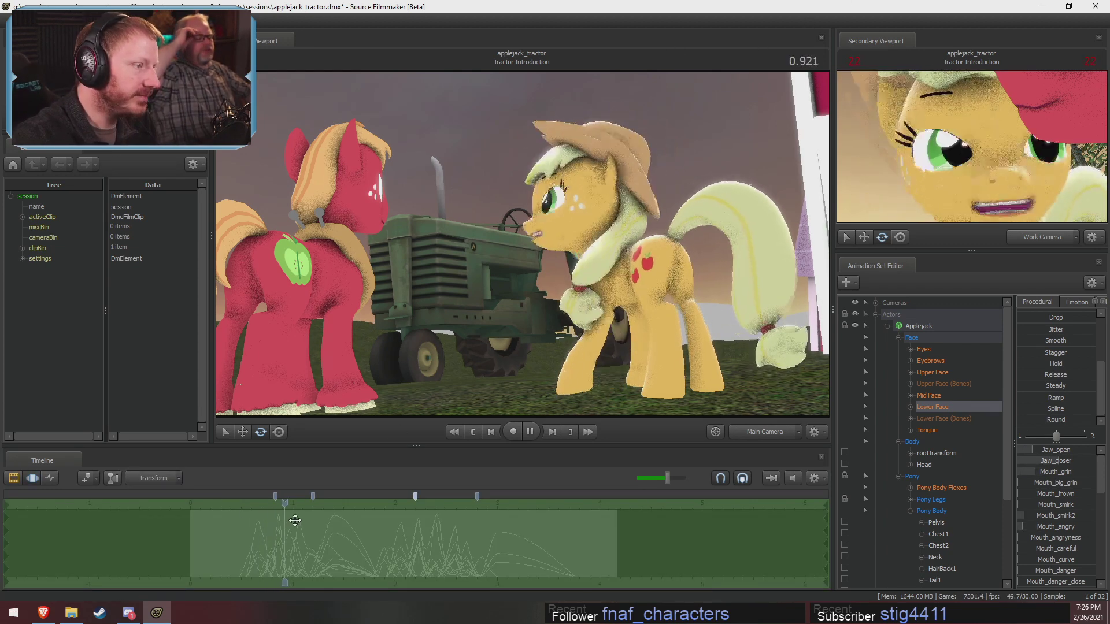
key("space")
key("space")
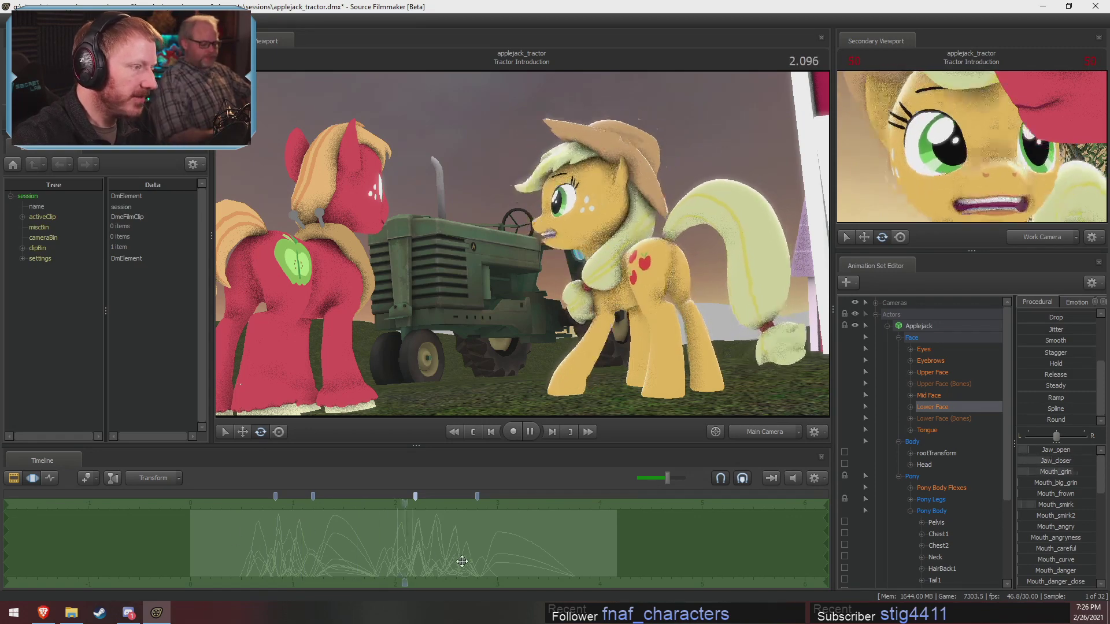
Play the shot on from 1.966 to check Applejack's mouth before Big Mac turns around.
key("space")
key("F2")
left_click(392, 504)
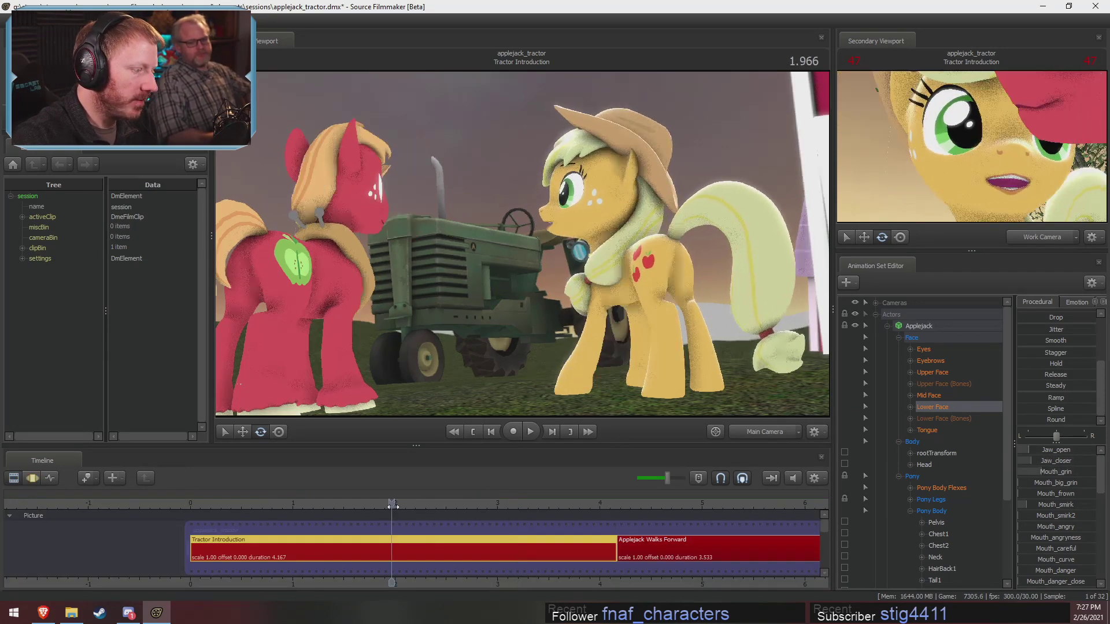
key("space")
key("F3")
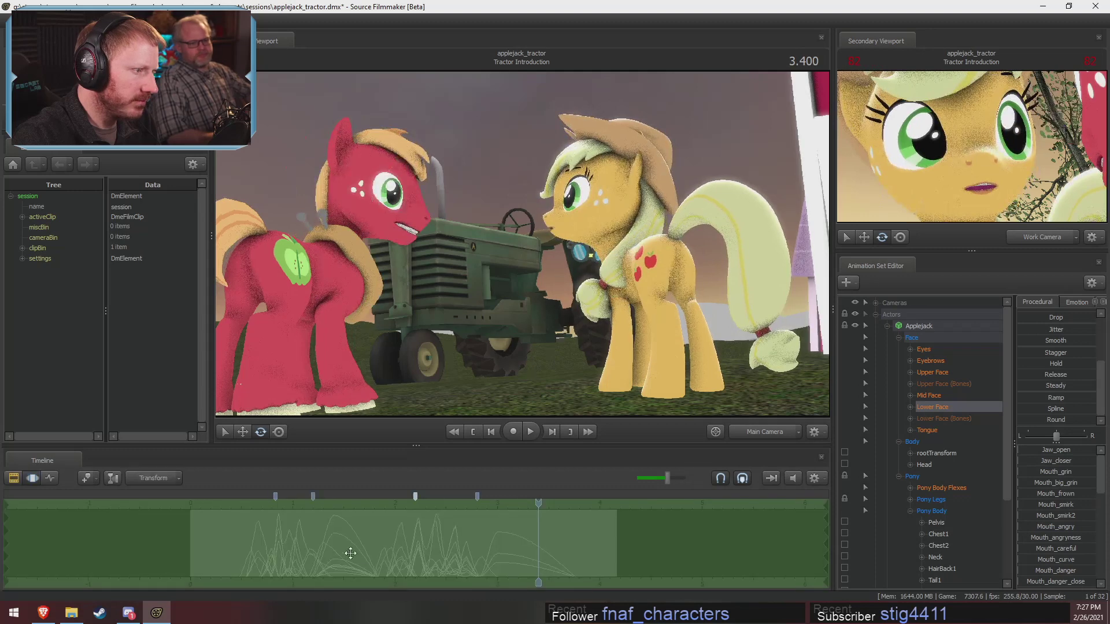
Close Applejack's mouth further in a short time selection at 2.400 by raising Jaw_closer and lowering Mouth_shout and Mouth_very_wide.
key("shift")
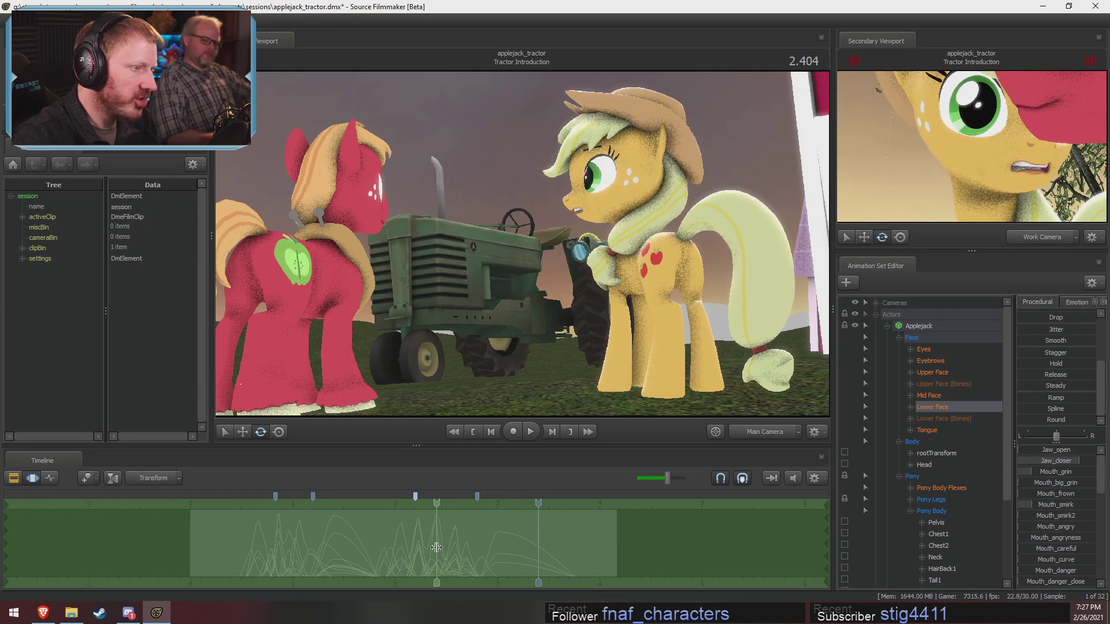
left_click(437, 548)
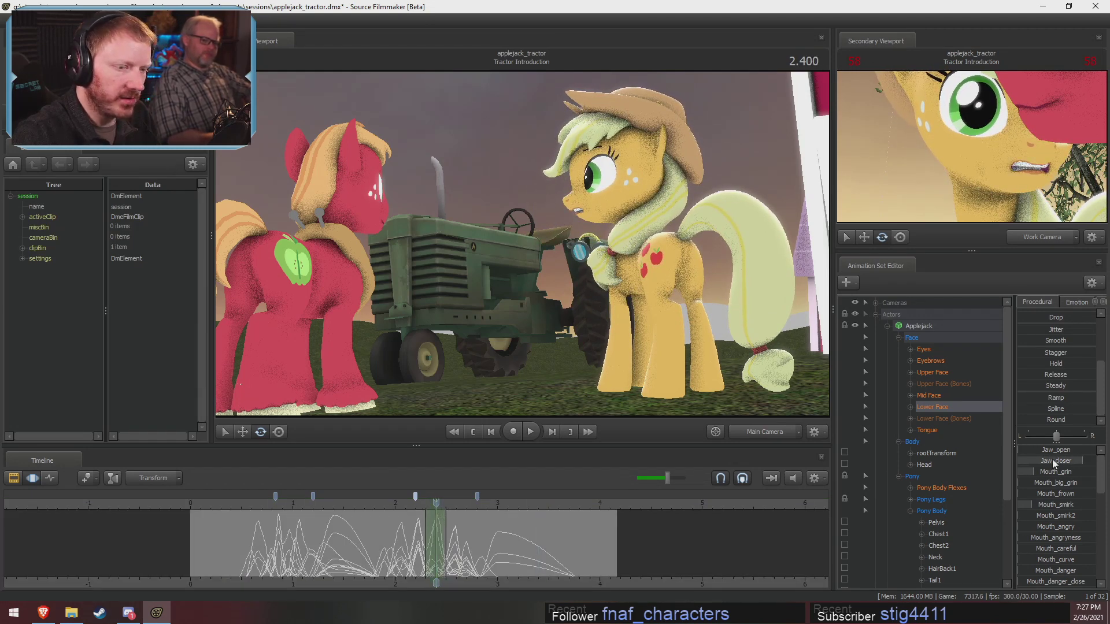
left_click_drag(1054, 462, 1093, 462)
scroll(1058, 509, "down", 3)
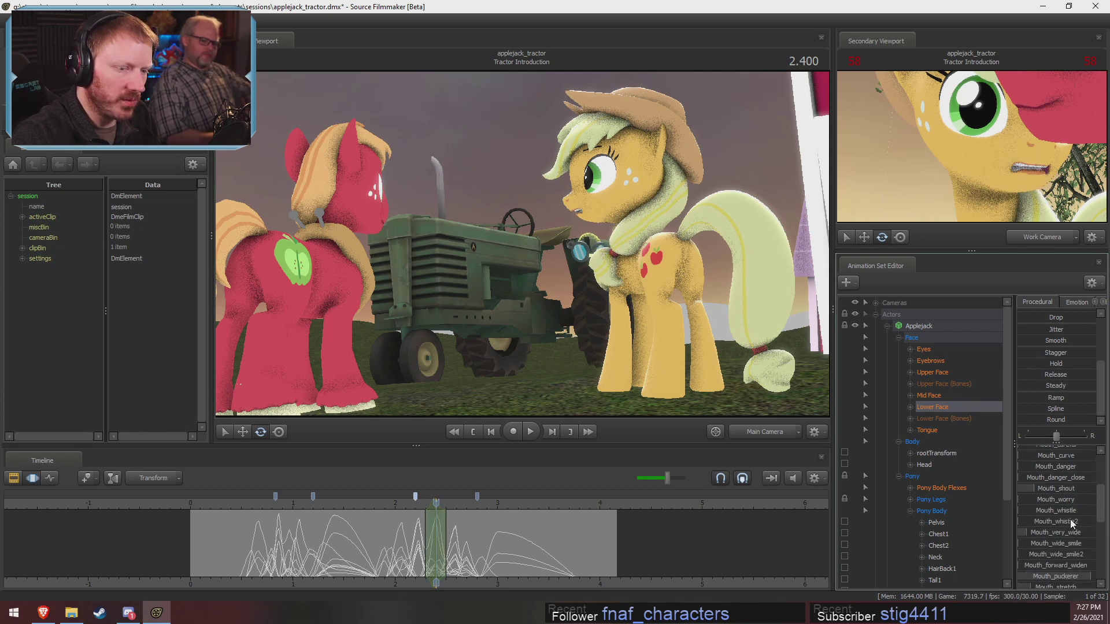
left_click_drag(1032, 488, 1026, 489)
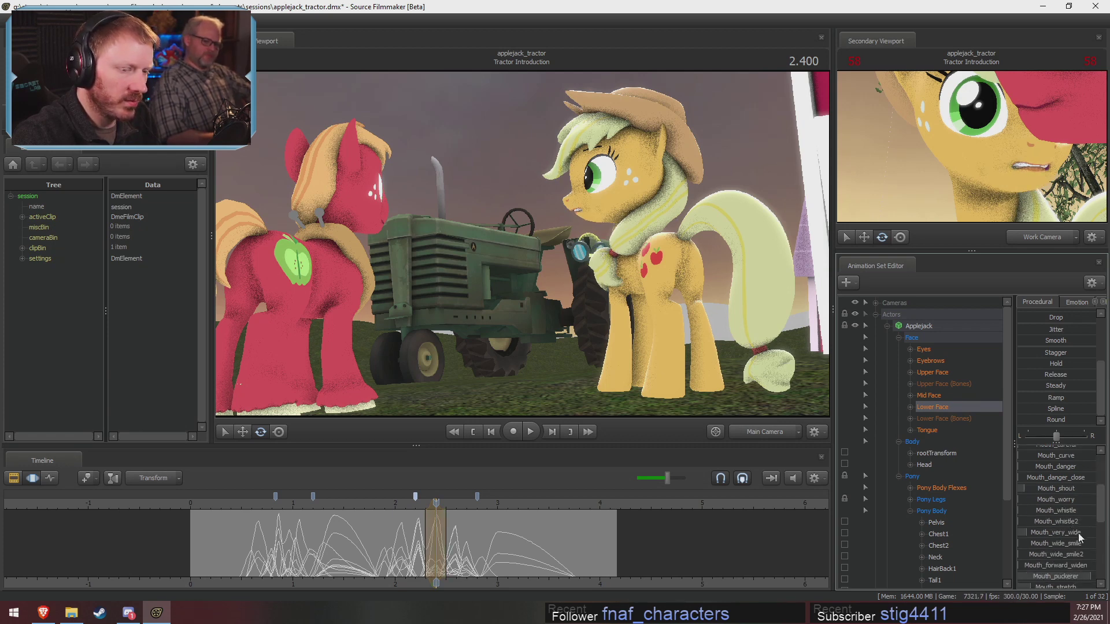
scroll(1064, 577, "down", 1)
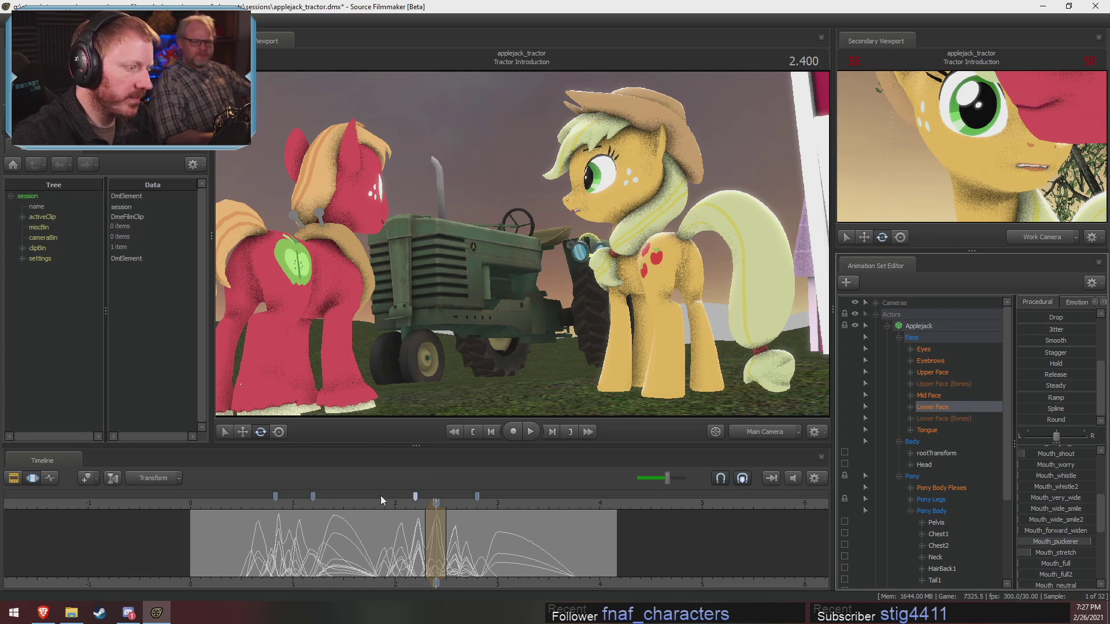
Replay the section around 2.400 several times to check Applejack's adjusted mouth shape.
key("space")
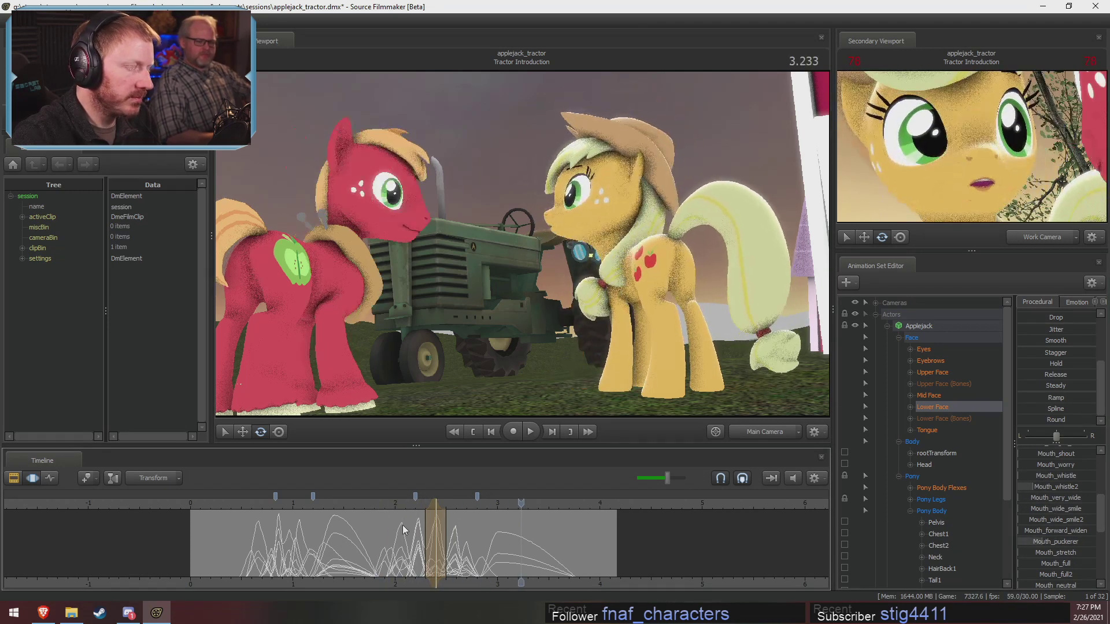
key("F2")
key("F3")
left_click(477, 507)
key("space")
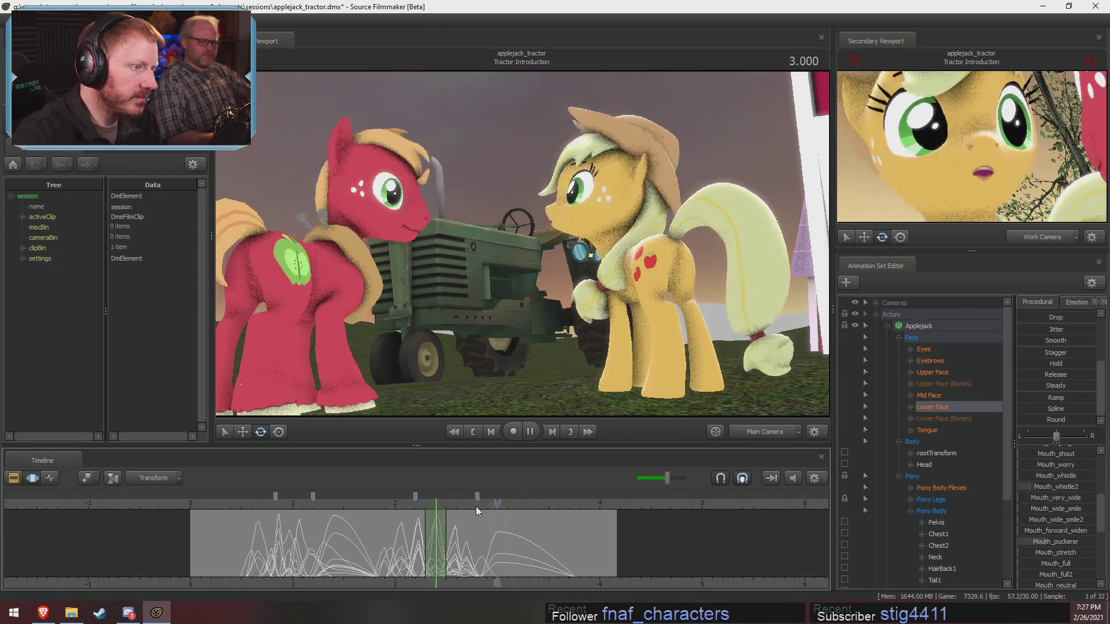
key("space")
left_click(374, 508)
key("space")
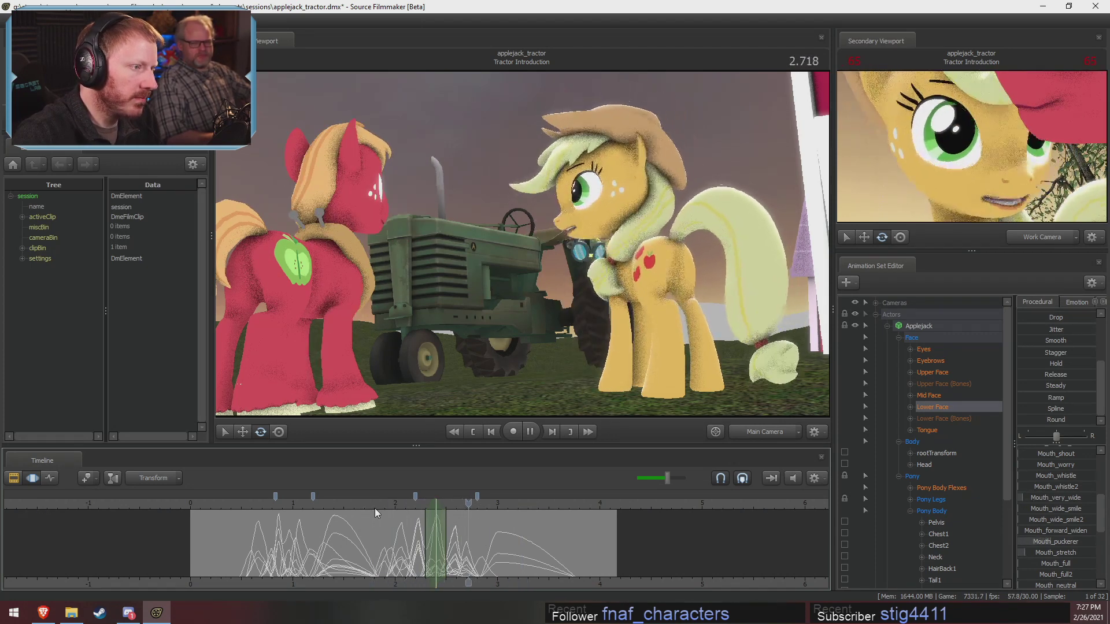
left_click(392, 508)
key("space")
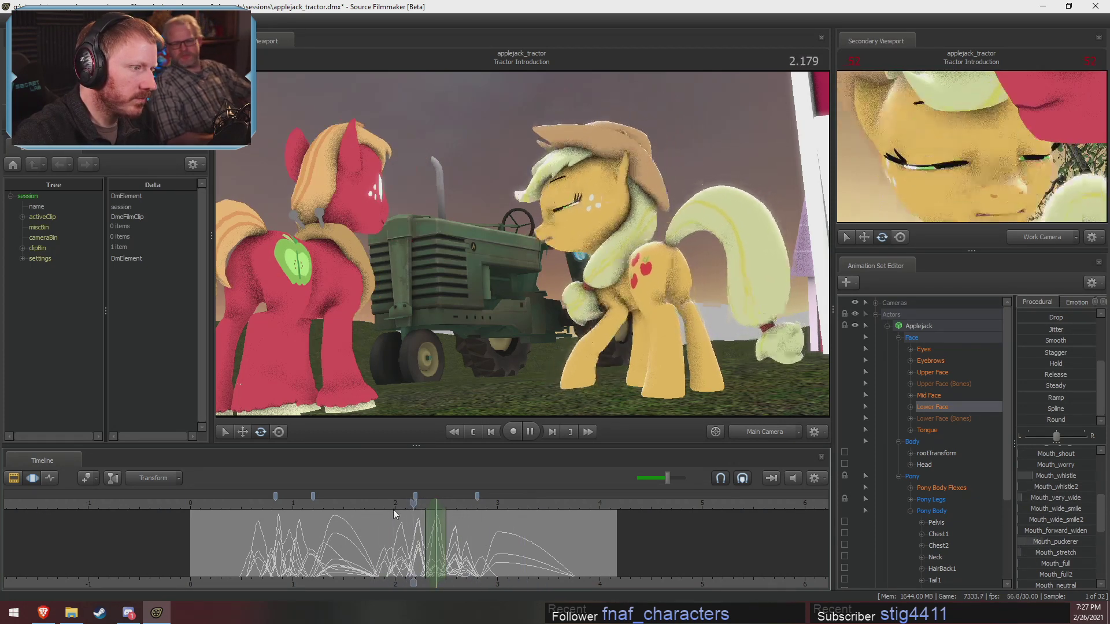
key("space")
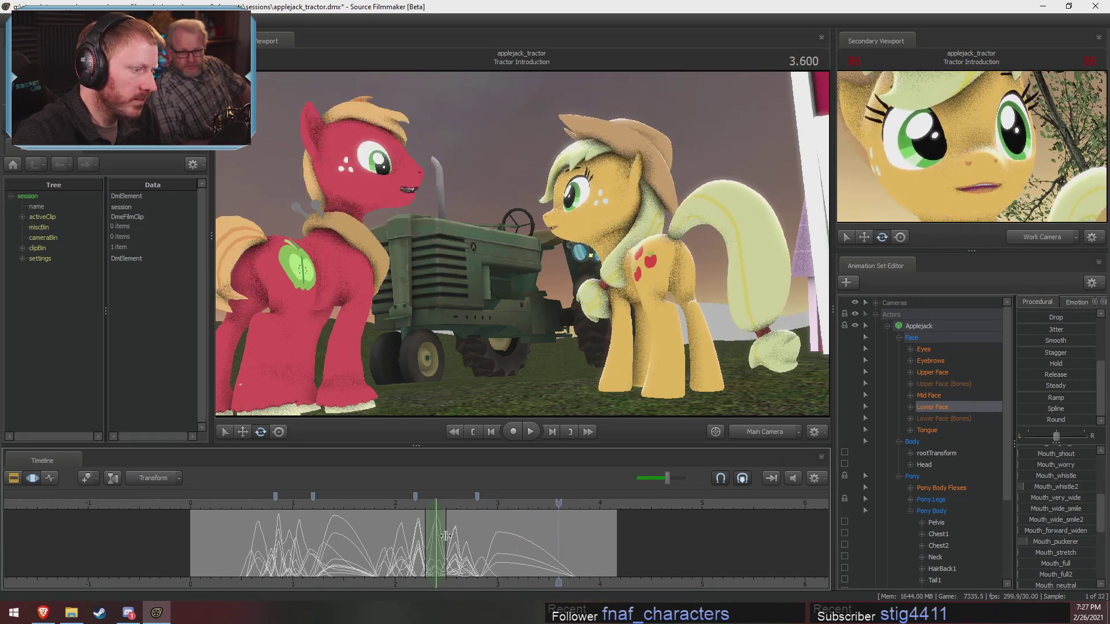
Move the time selection to 3.800 and replay the shot from near its beginning.
key("shift")
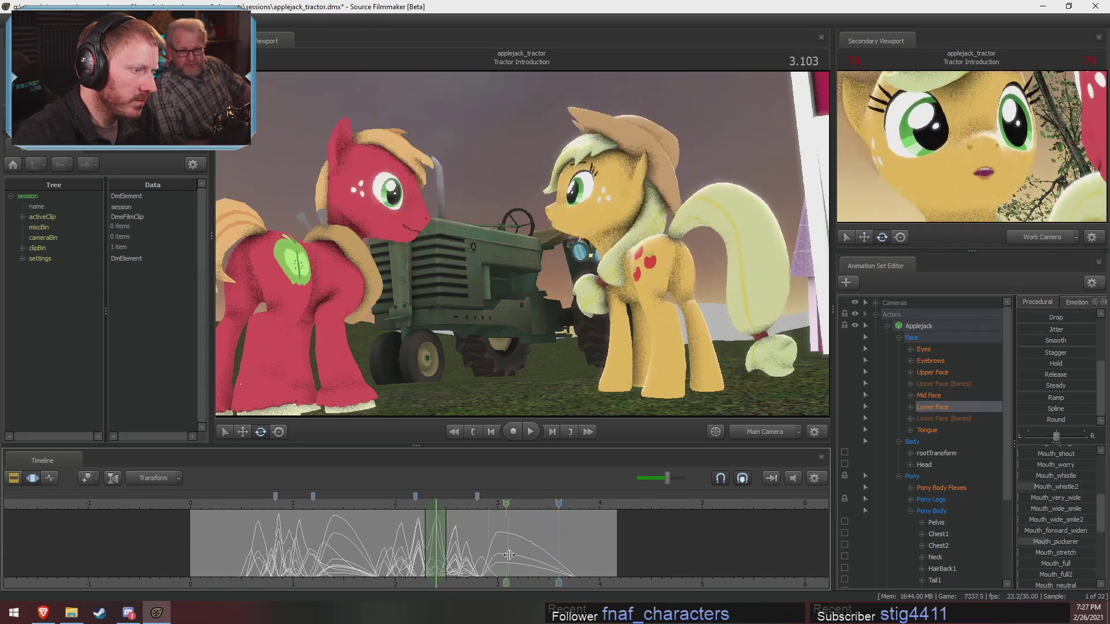
left_click(581, 546, "shift")
scroll(435, 526, "down", 2)
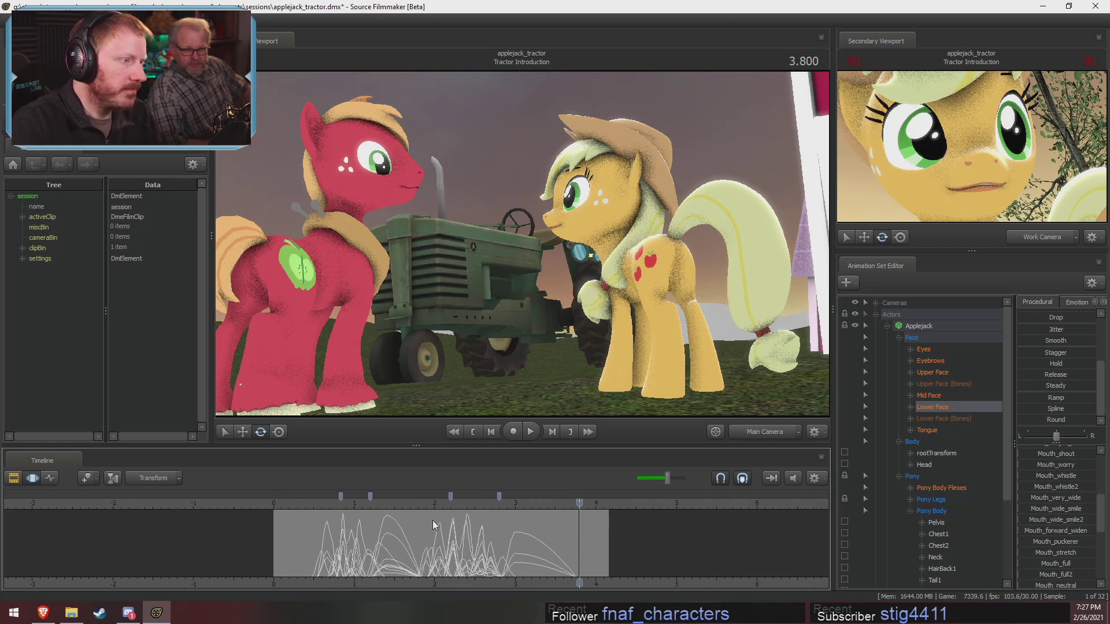
scroll(435, 525, "up", 2)
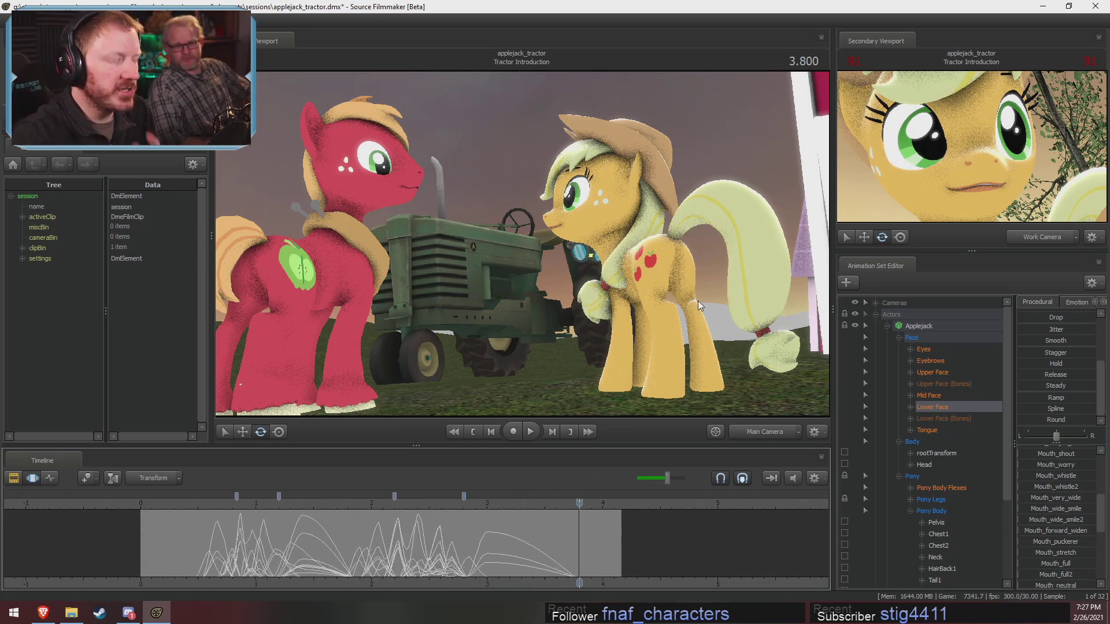
scroll(375, 515, "down", 2)
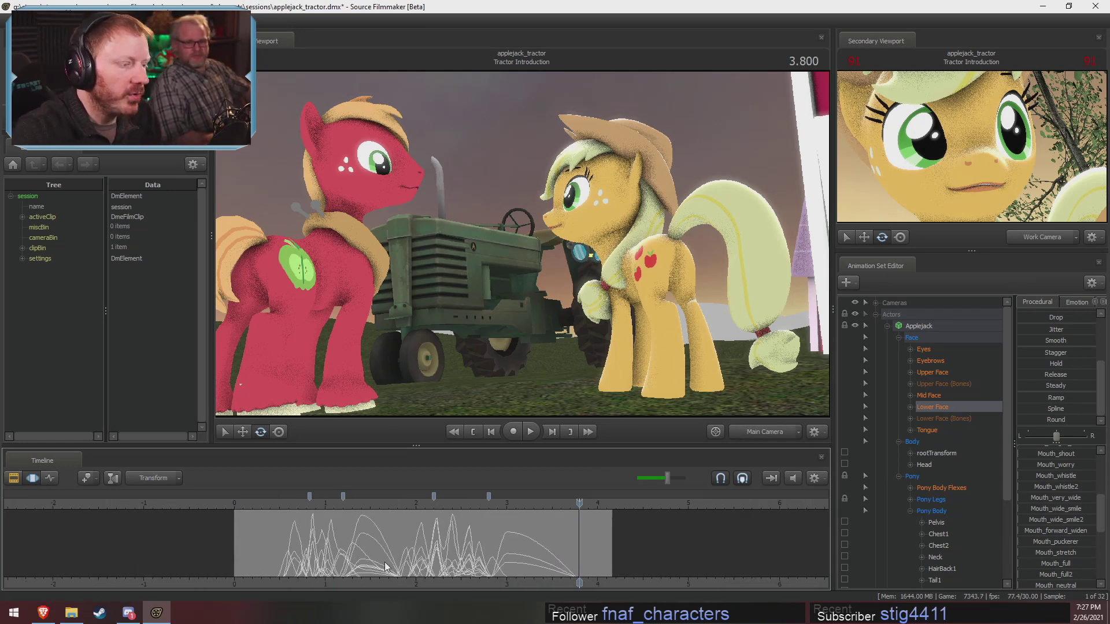
left_click(290, 505)
key("space")
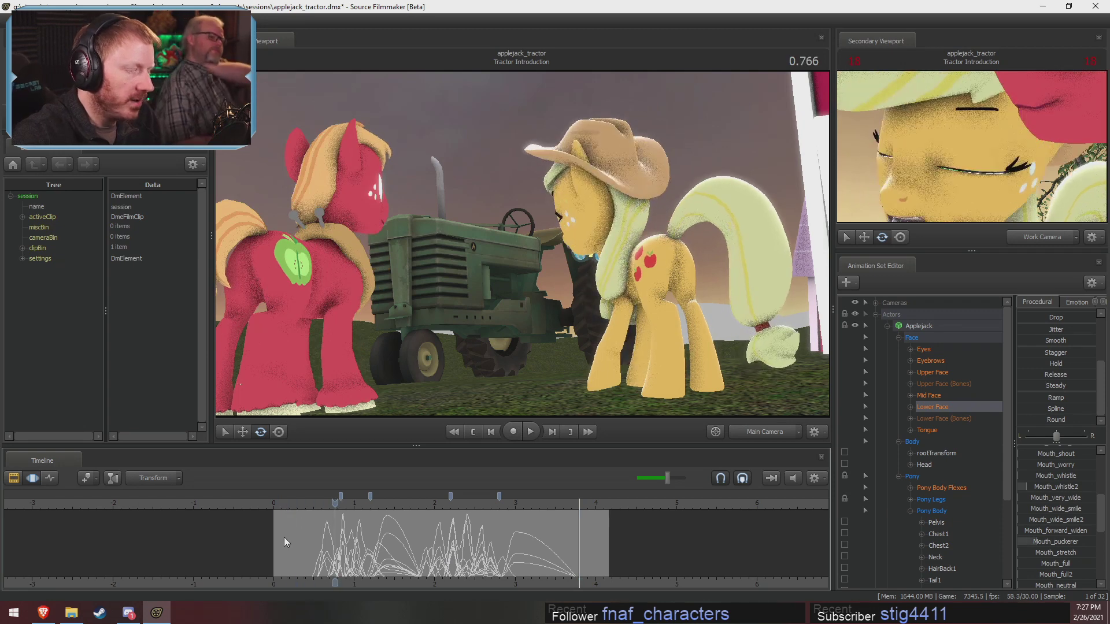
scroll(228, 549, "up", 3)
key("space")
Place a time selection at the very start of the shot and widen its falloff to about 0.7.
mouse_move(207, 540)
left_mouse_down()
mouse_move(223, 537)
mouse_move(161, 530)
mouse_move(213, 531)
mouse_move(202, 532)
mouse_move(234, 564)
mouse_move(200, 555)
left_mouse_up()
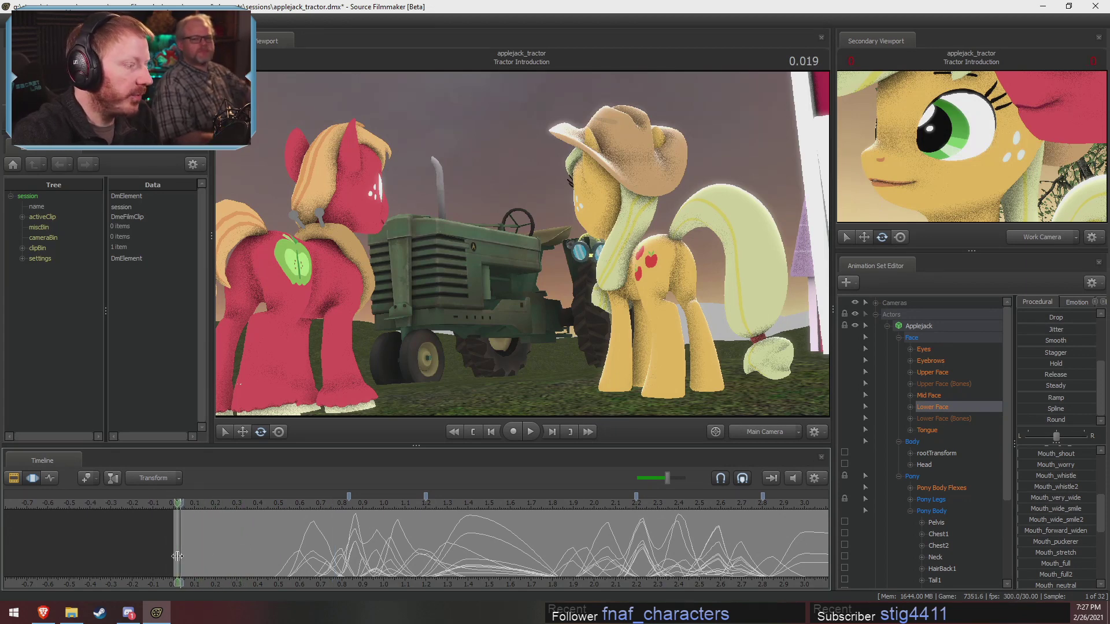
left_click(178, 557, "shift")
scroll(177, 558, "up", 10, "shift")
scroll(179, 565, "down", 1, "shift")
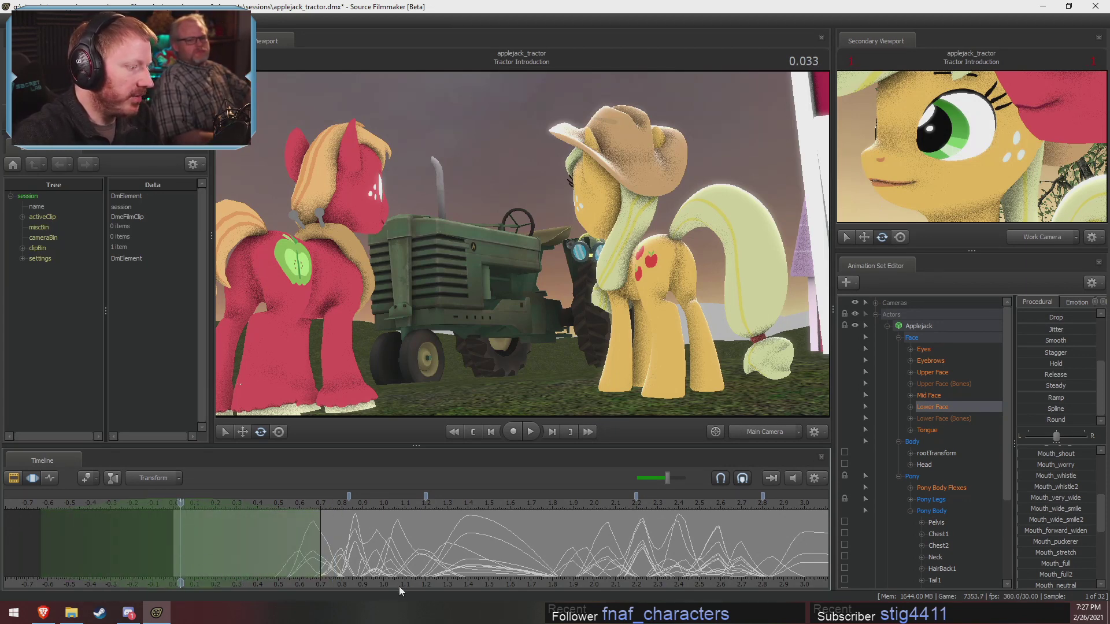
middle_click_drag(401, 589, 560, 600)
left_click_drag(386, 552, 383, 547)
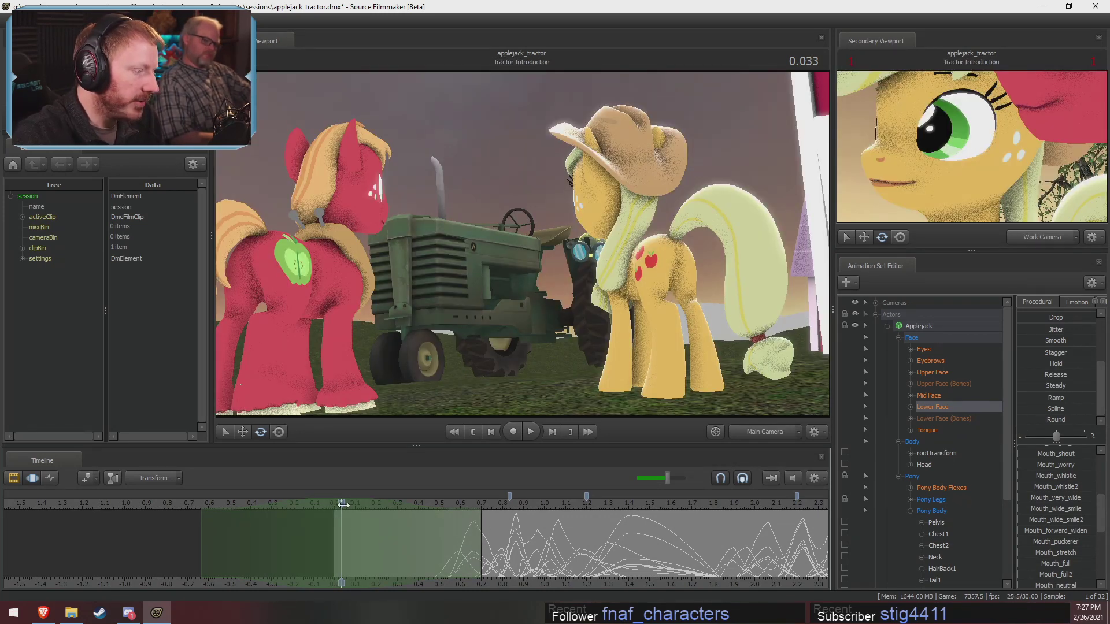
Position the playhead at 2.666 on Applejack's pose while keeping the time selection at the shot's start.
left_click_drag(524, 508, 755, 534)
middle_click_drag(741, 558, 486, 523)
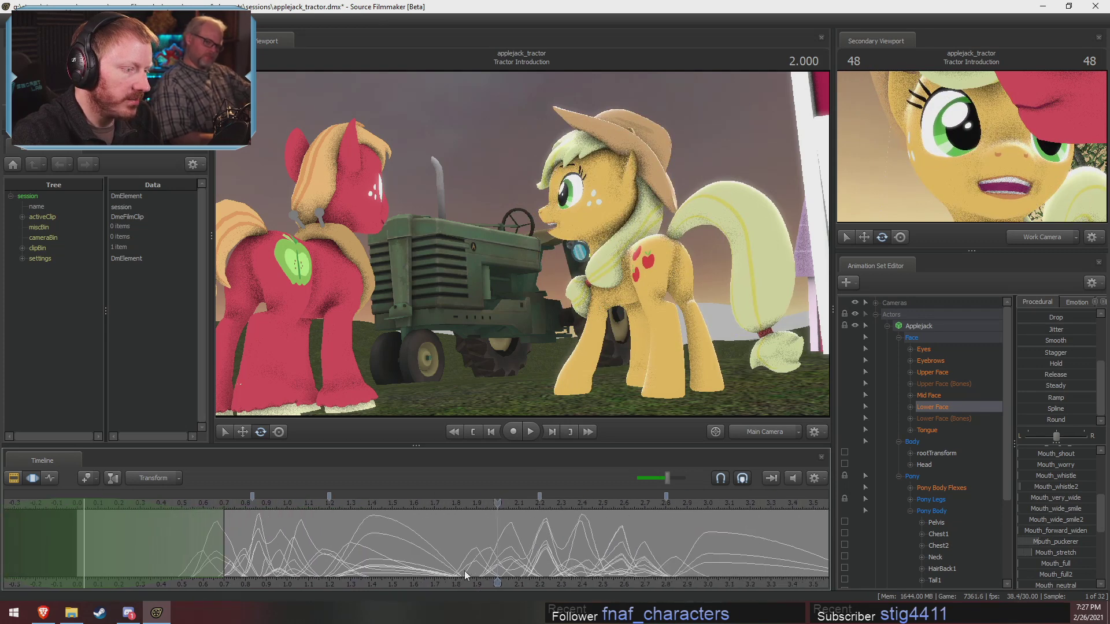
scroll(496, 520, "down", 4)
left_click_drag(521, 506, 557, 529)
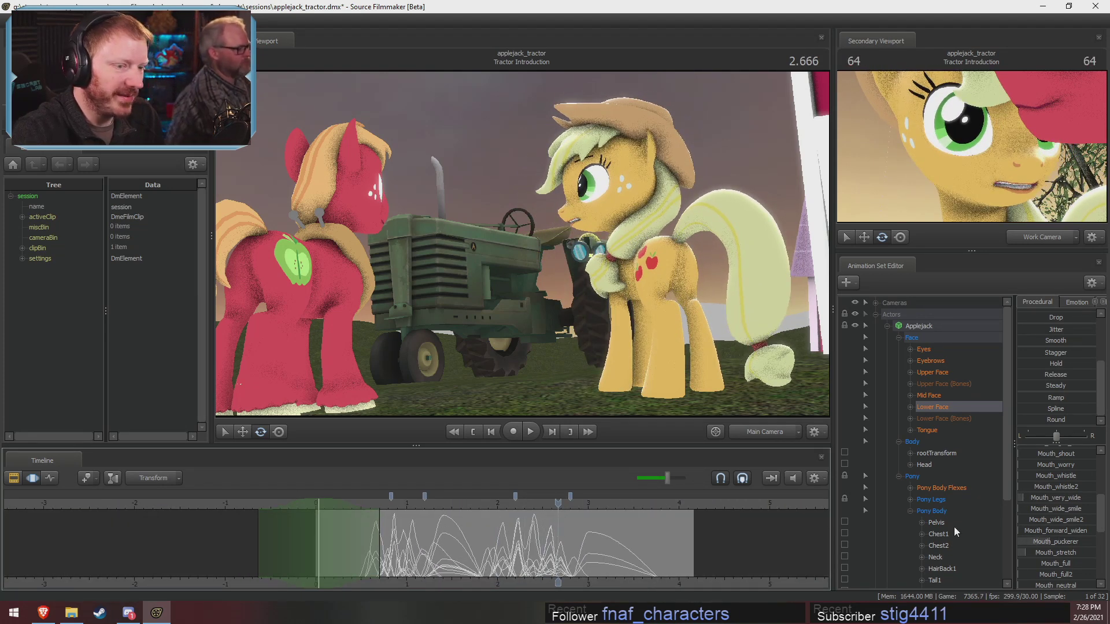
left_click(933, 322)
left_click(912, 337, "ctrl")
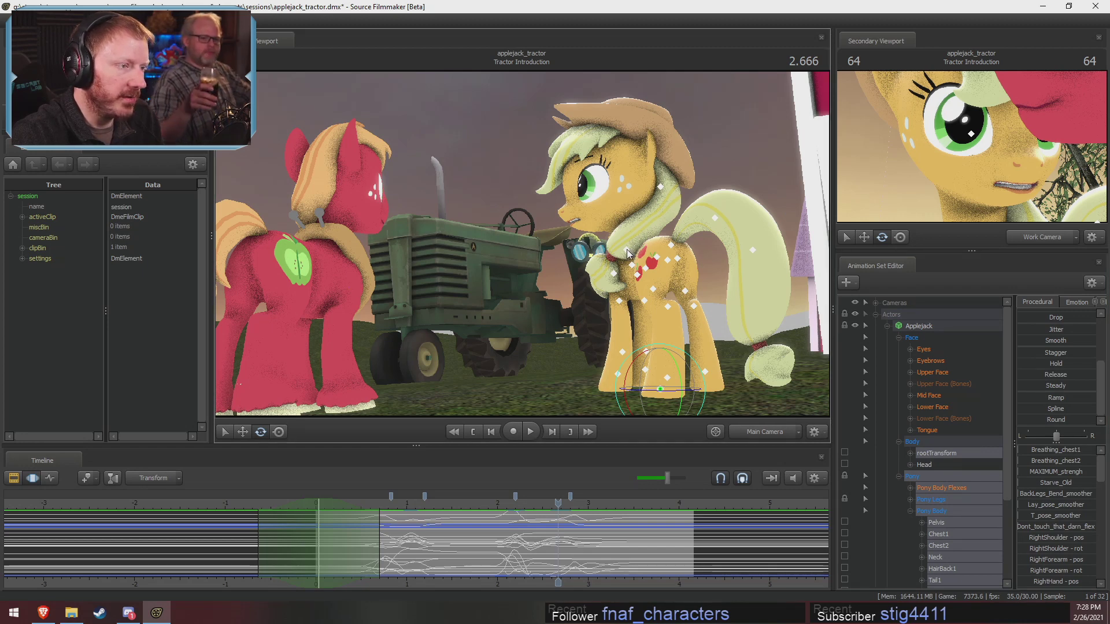
scroll(961, 519, "down", 4)
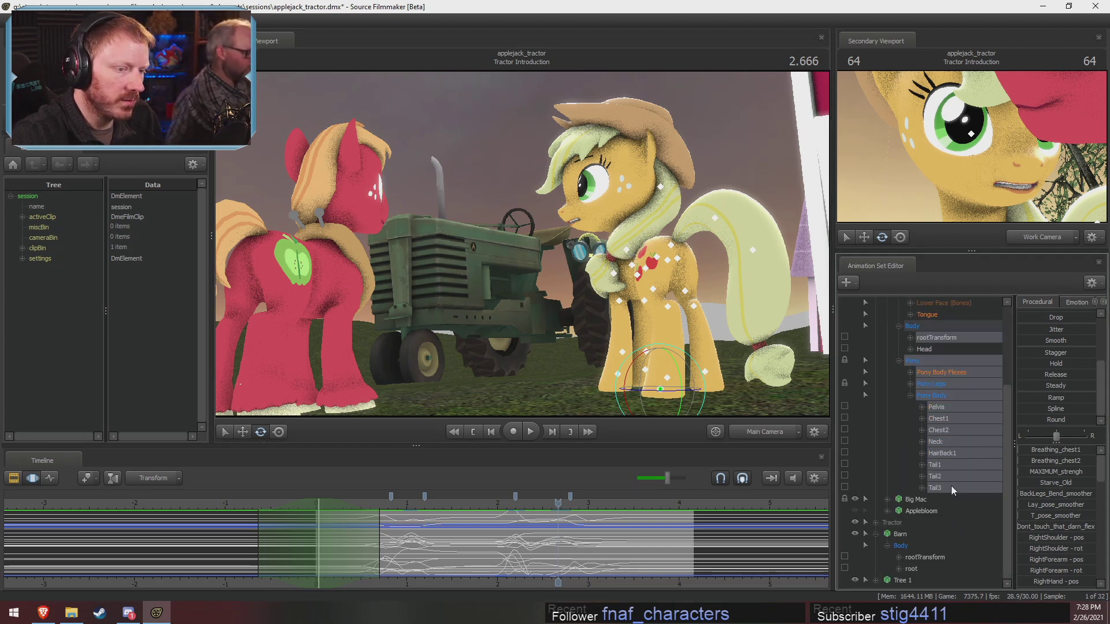
left_click(945, 441)
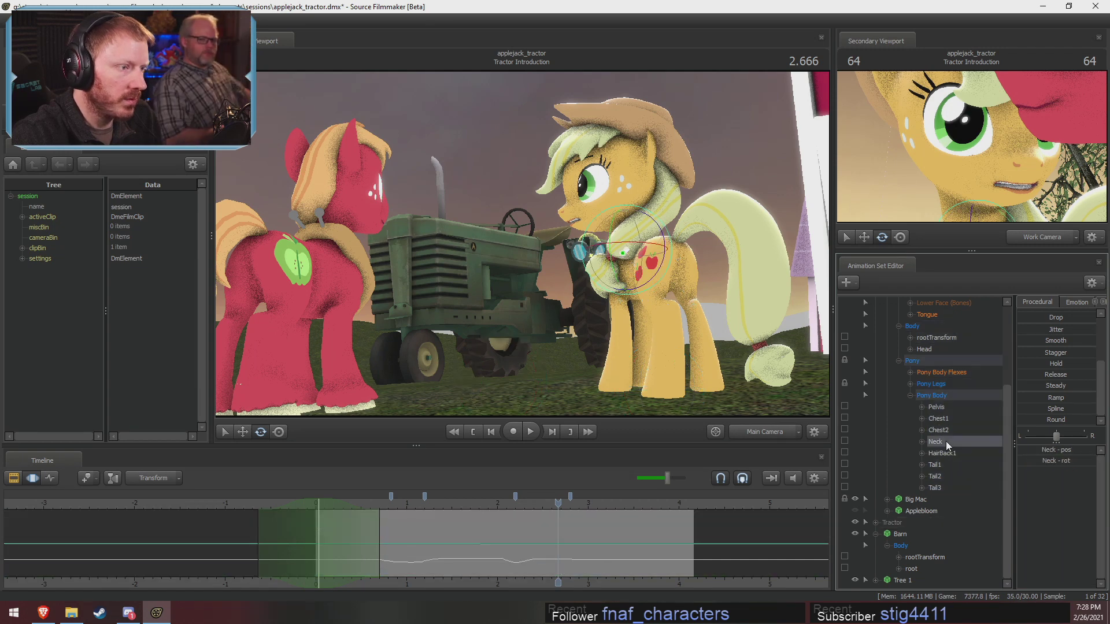
Select Applejack's controls from Body through Tail3 and apply the Playhead preset fully to the time selection at the shot's start.
left_click(935, 488)
scroll(948, 418, "up", 2)
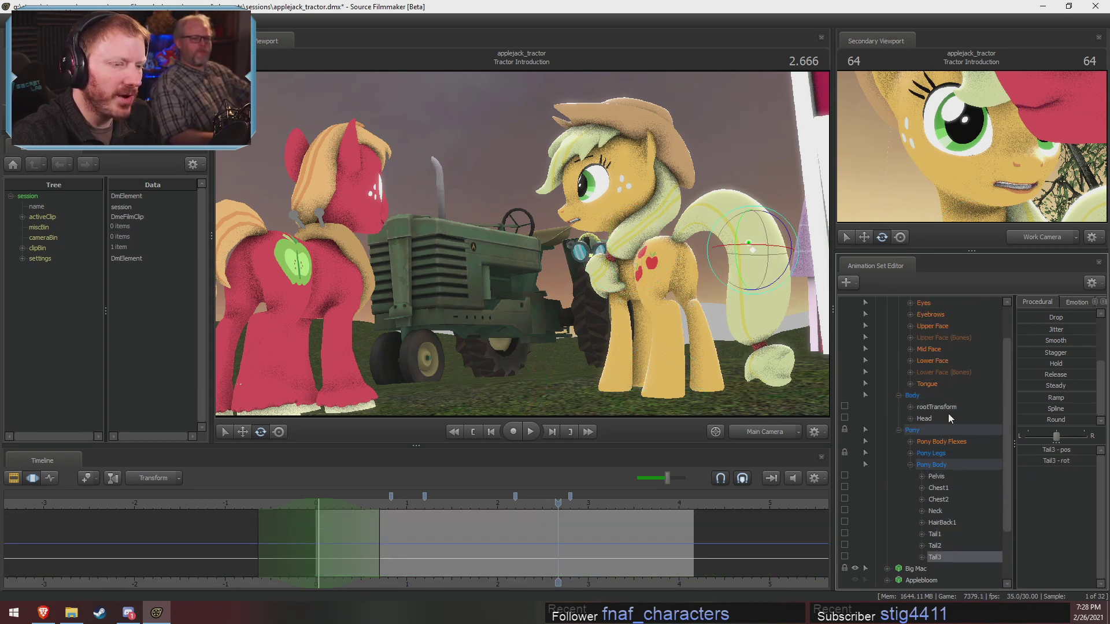
left_click(919, 397)
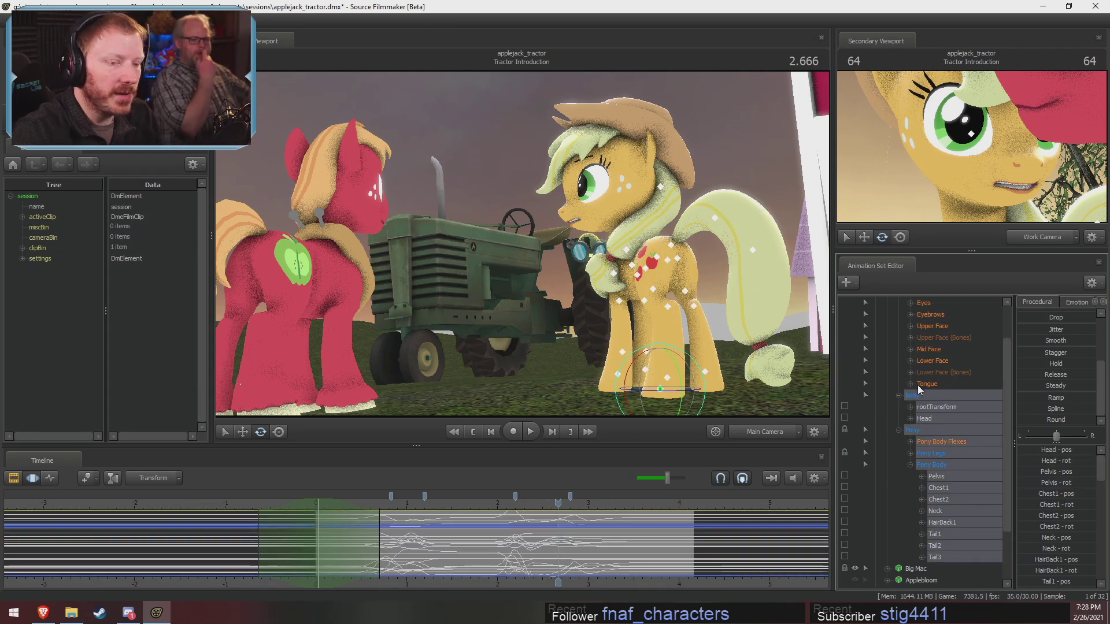
scroll(1060, 353, "up", 3)
left_click_drag(1056, 359, 1105, 359)
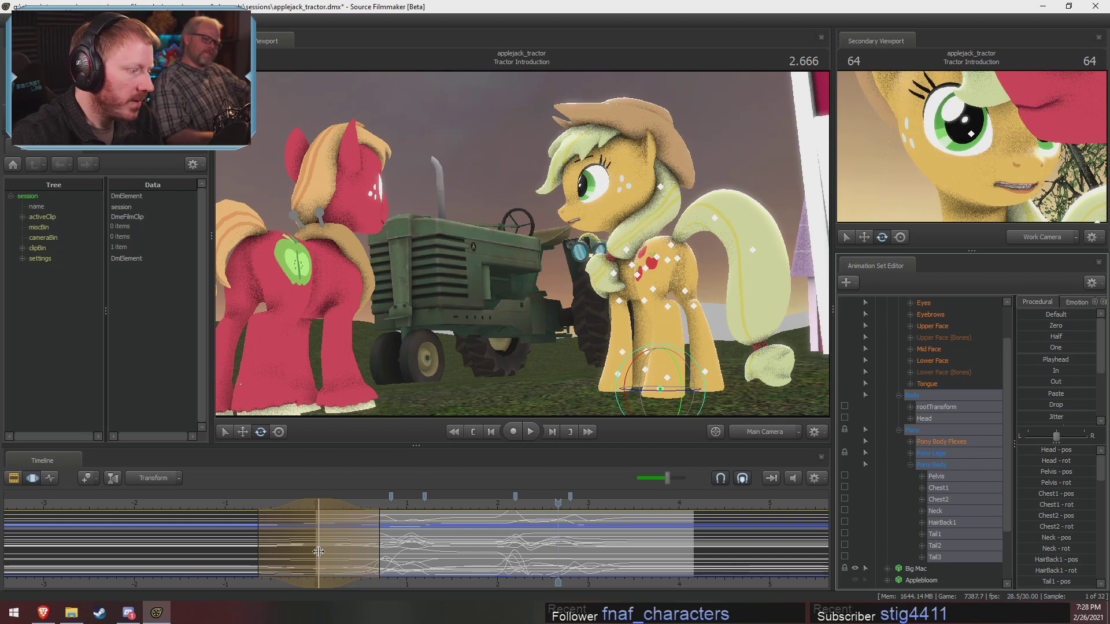
Move the time selection's inner edge to just before the shot's start, extend it indefinitely backward, and replay the shot's opening.
left_click_drag(295, 530, 139, 540)
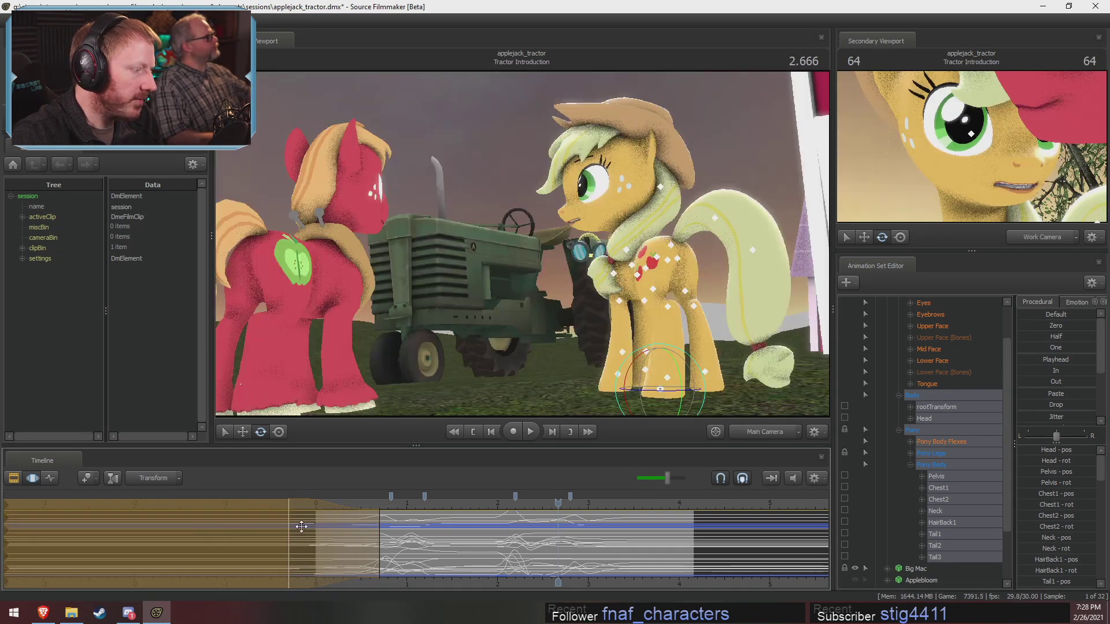
left_click_drag(415, 507, 321, 518)
key("space")
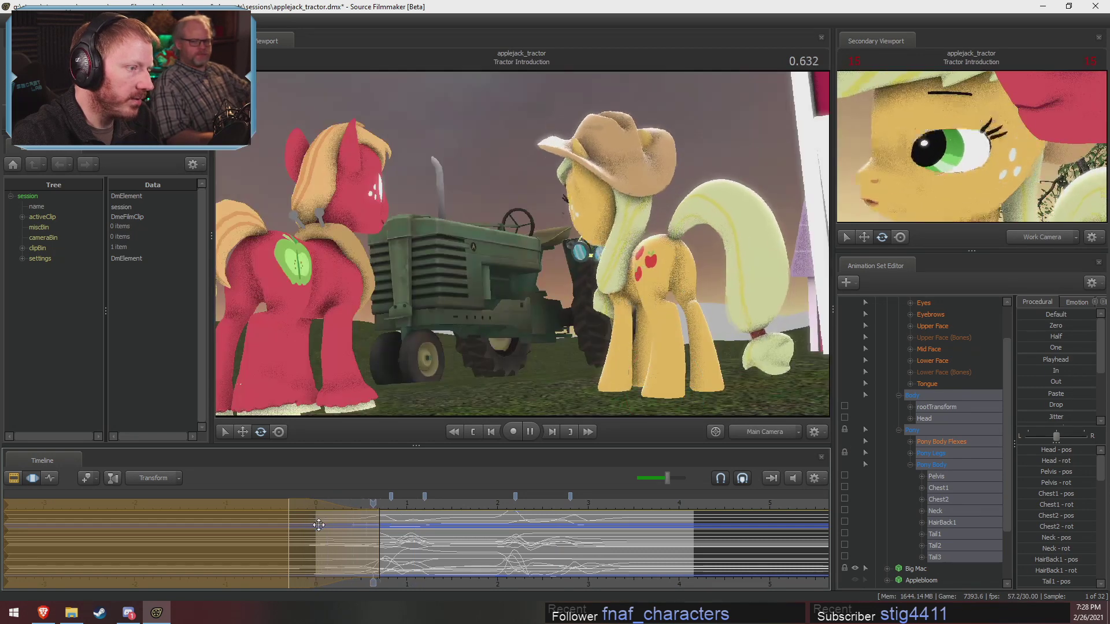
left_click(321, 521)
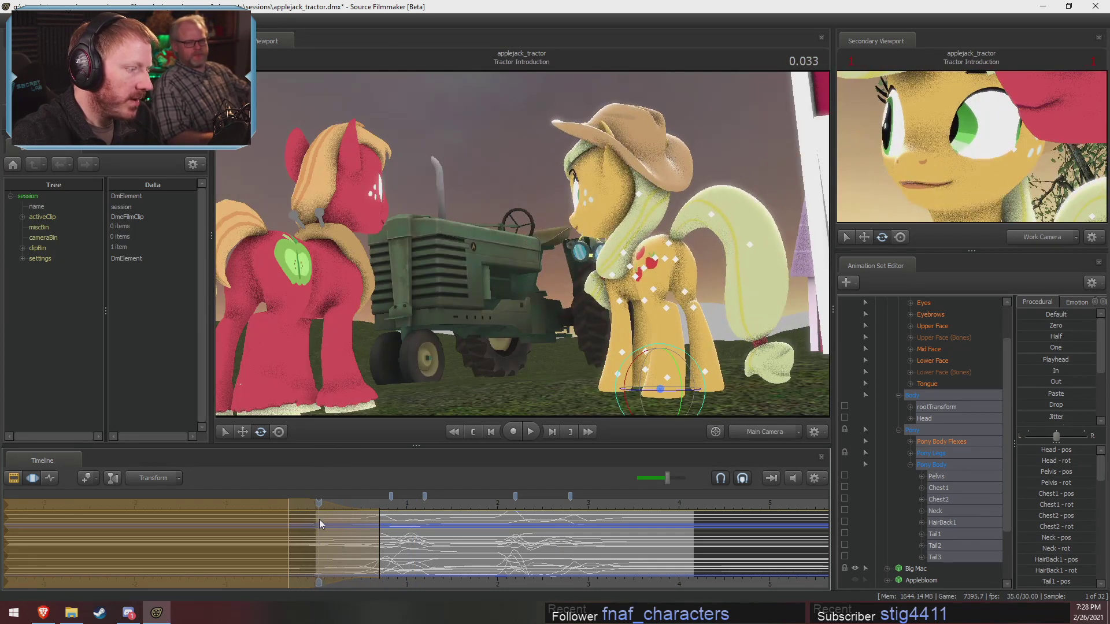
Align the time selection's inner edge with the shot's start and shorten its falloff to end at about 0.6.
left_click_drag(288, 528, 319, 544)
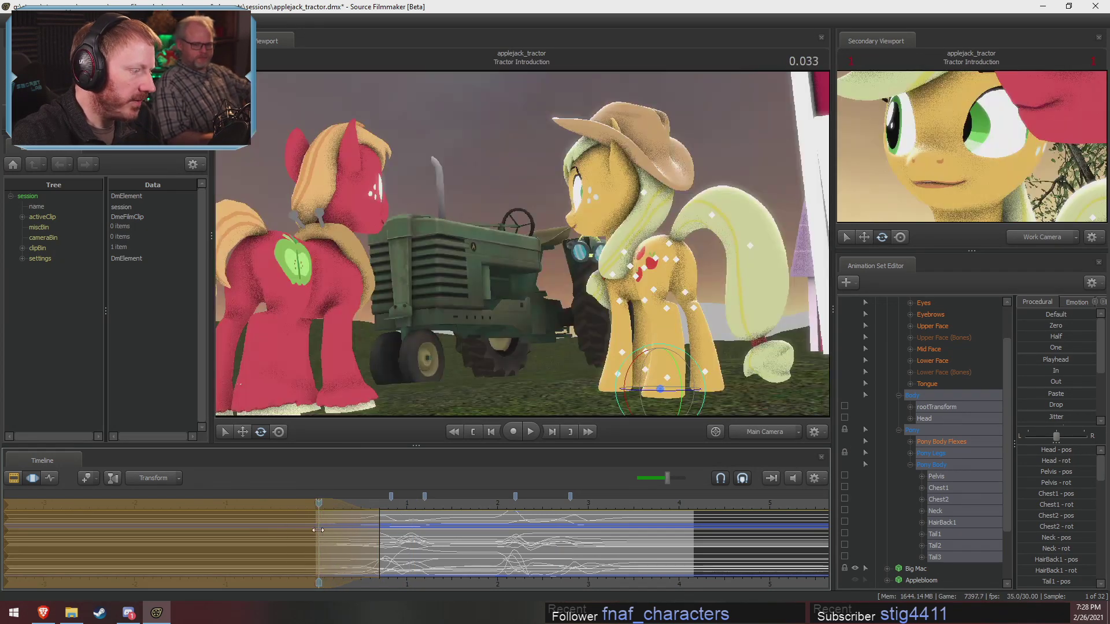
left_click(317, 506)
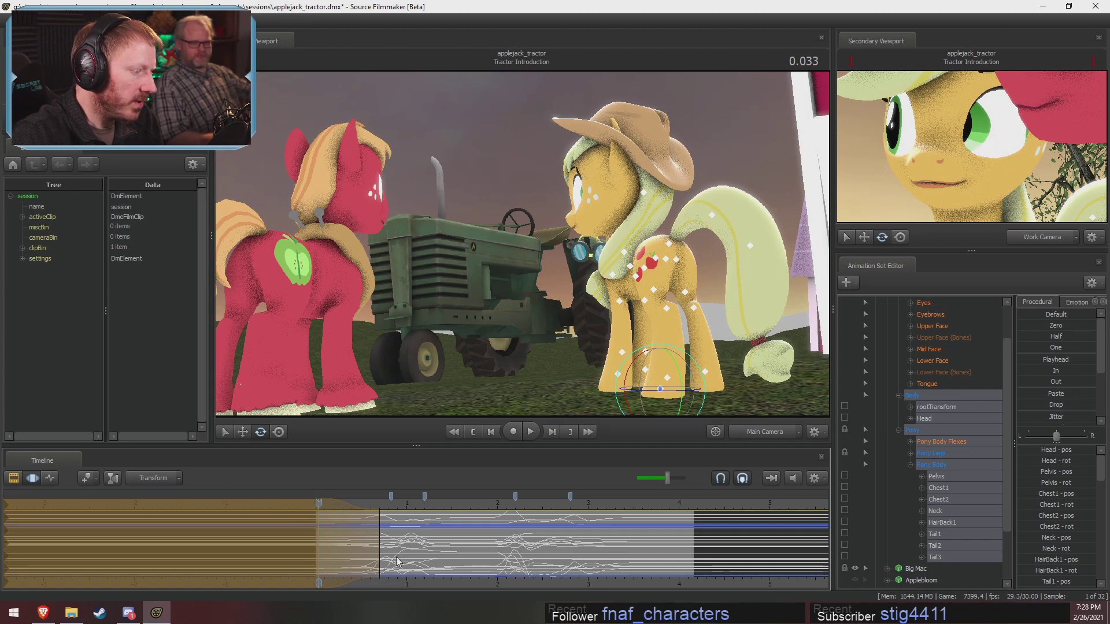
left_click_drag(384, 562, 368, 560)
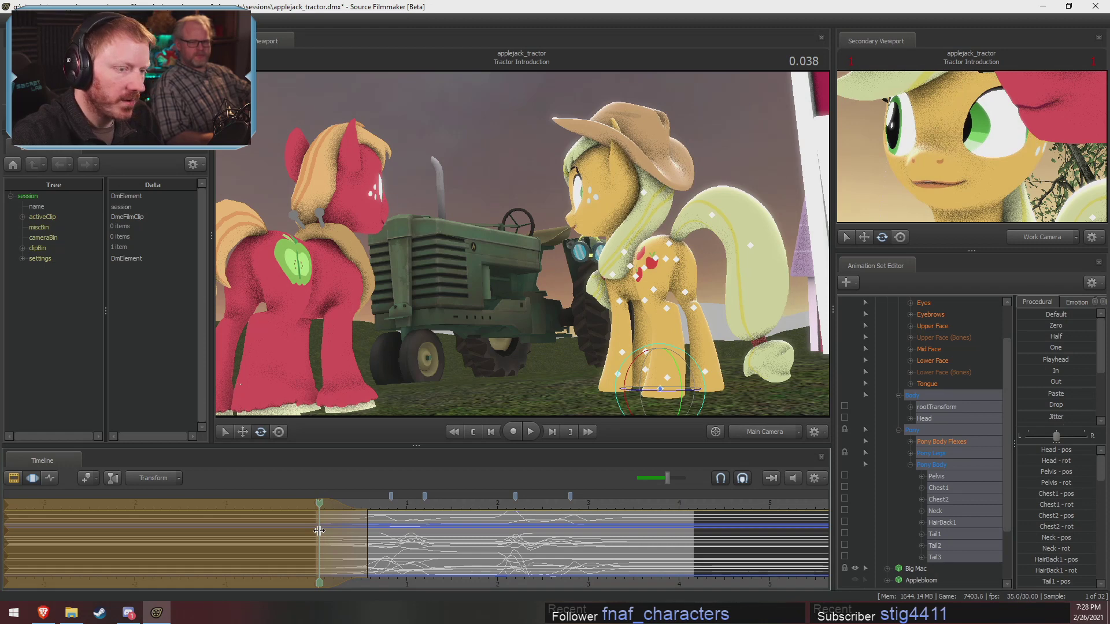
Expand Applejack's Pony Legs controls and apply the Playhead preset from her pose at about 2.6 to the shot's opening.
left_click(910, 453)
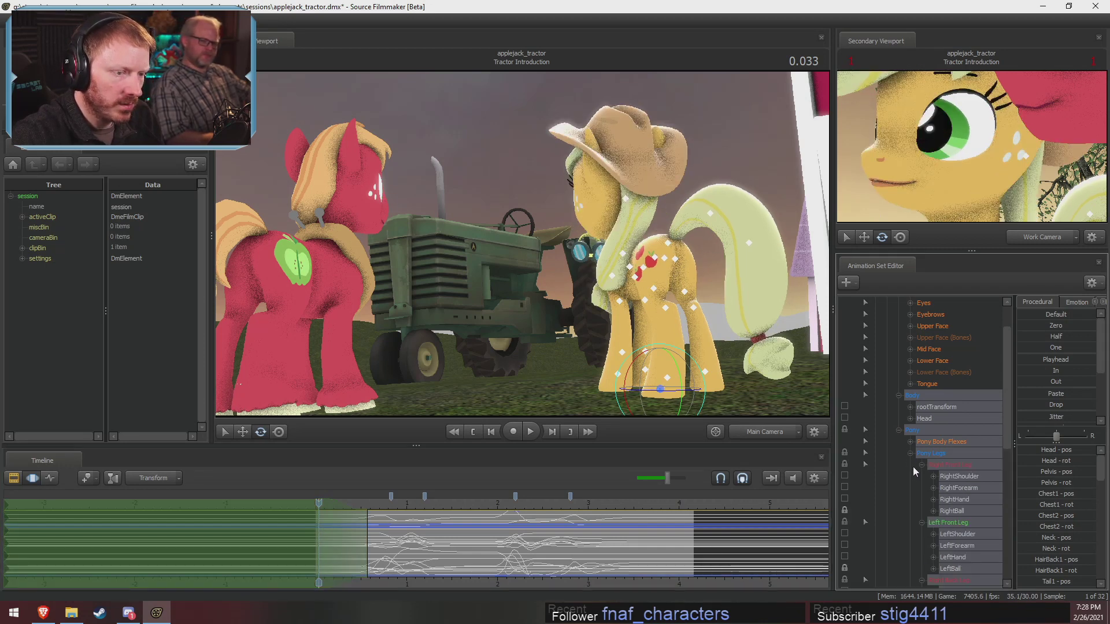
scroll(917, 495, "down", 4)
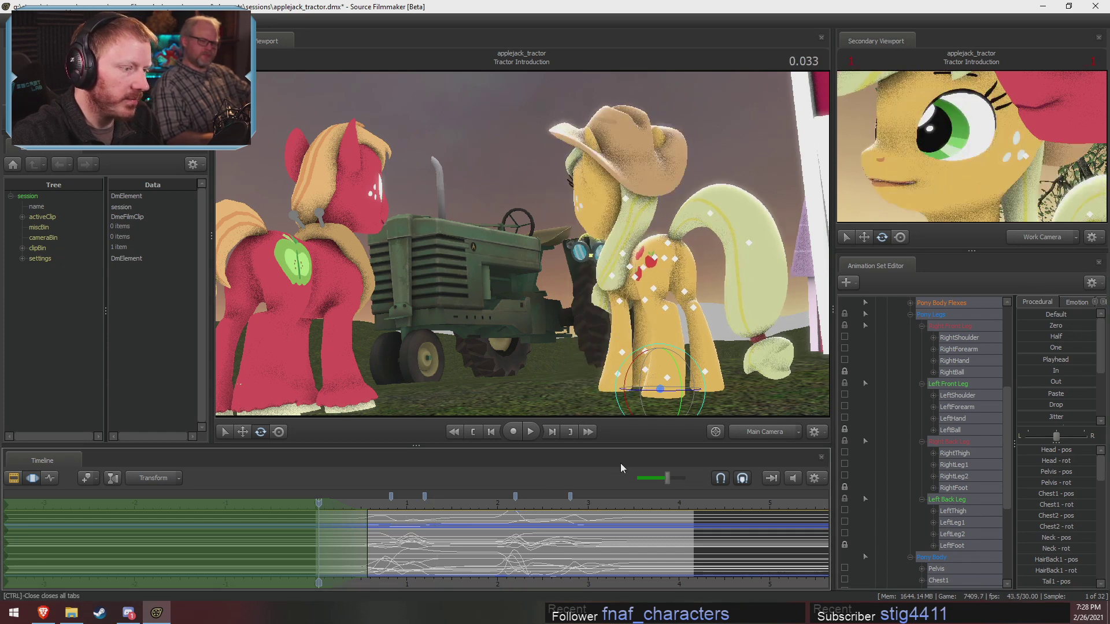
mouse_move(563, 504)
left_mouse_down()
mouse_move(534, 502)
mouse_move(579, 502)
mouse_move(483, 501)
mouse_move(559, 501)
mouse_move(546, 515)
mouse_move(554, 503)
left_mouse_up()
left_click_drag(1044, 360, 1093, 360)
left_click_drag(394, 507, 318, 514)
Select Applejack's neck and head controls and rotate her head away from the camera at the shot's start.
left_click(625, 252, "ctrl")
left_click(628, 221, "ctrl+shift")
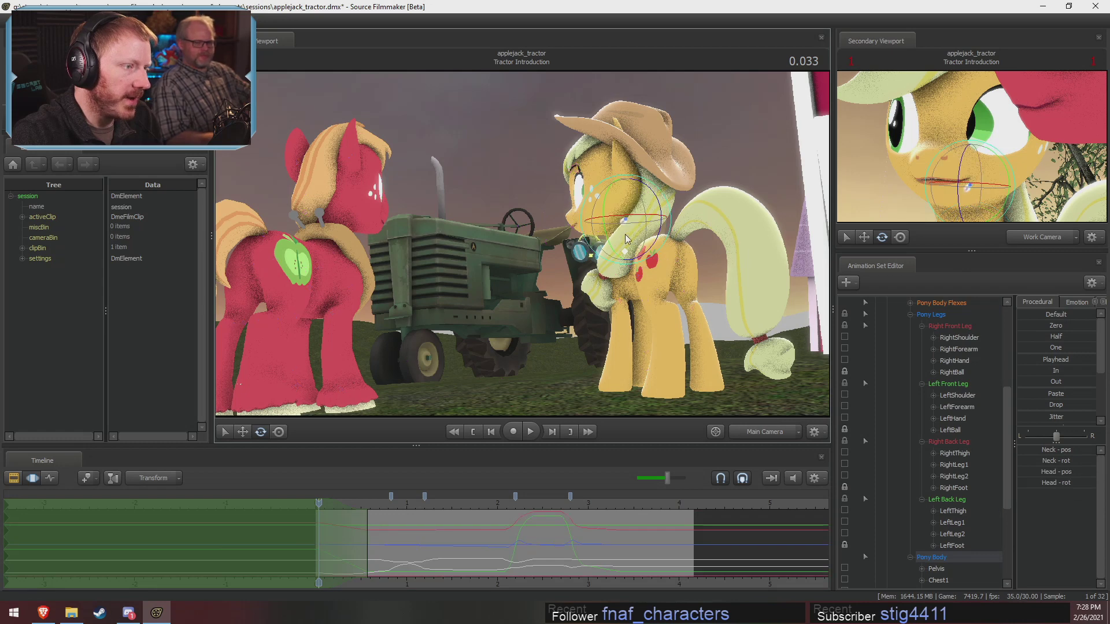
right_click(637, 234)
mouse_move(705, 261)
left_click(741, 271)
left_click_drag(623, 243, 619, 198)
left_click_drag(319, 519, 341, 526)
key("F2")
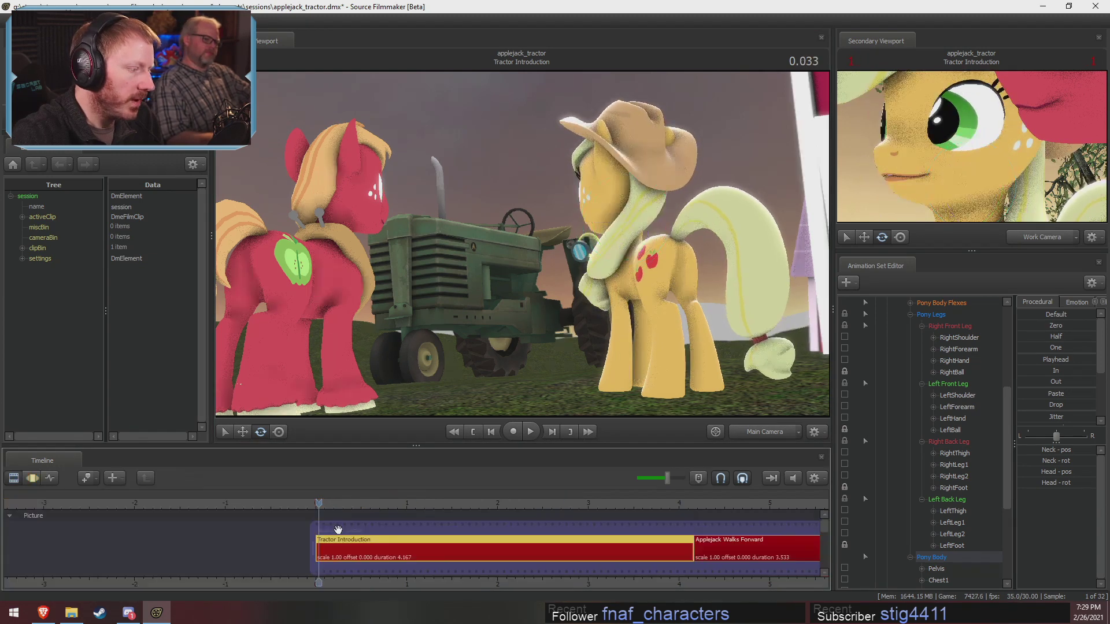
key("F3")
scroll(940, 438, "up", 3)
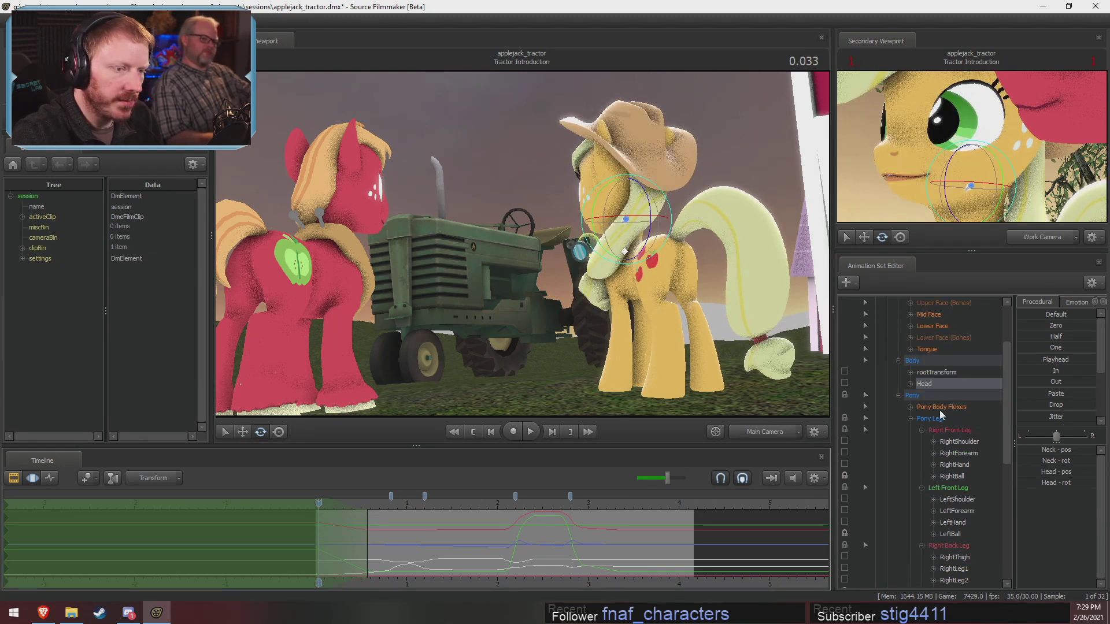
Select Applejack's Body and Pony controls and pull the time selection's inner edge back to about -0.9, replaying the opening.
left_click(928, 361)
left_click(910, 419)
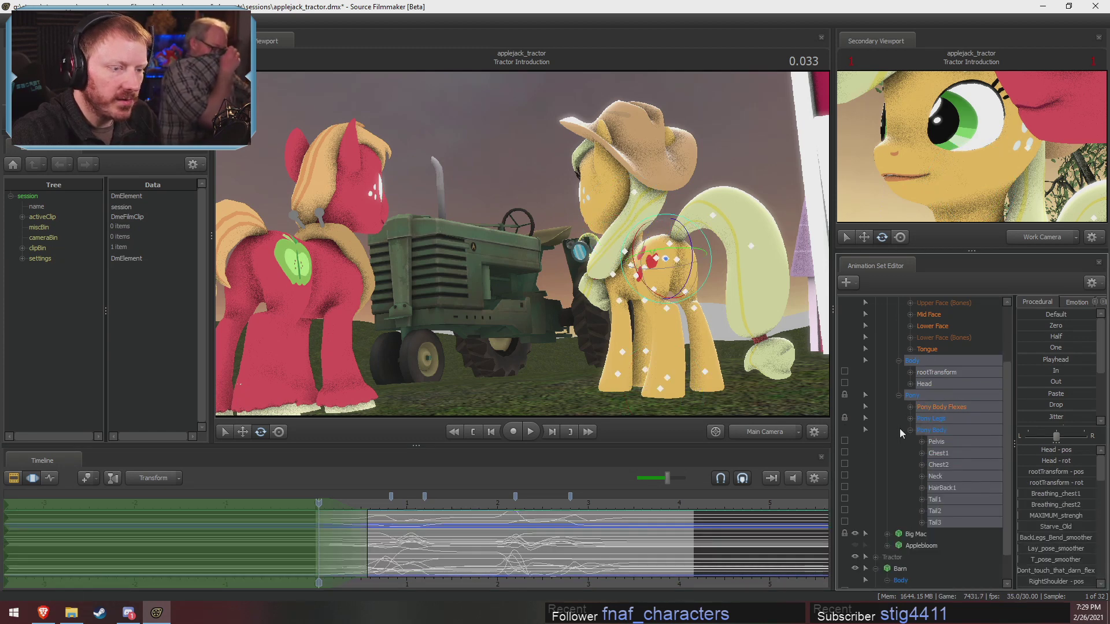
left_click_drag(318, 535, 207, 549)
key("space")
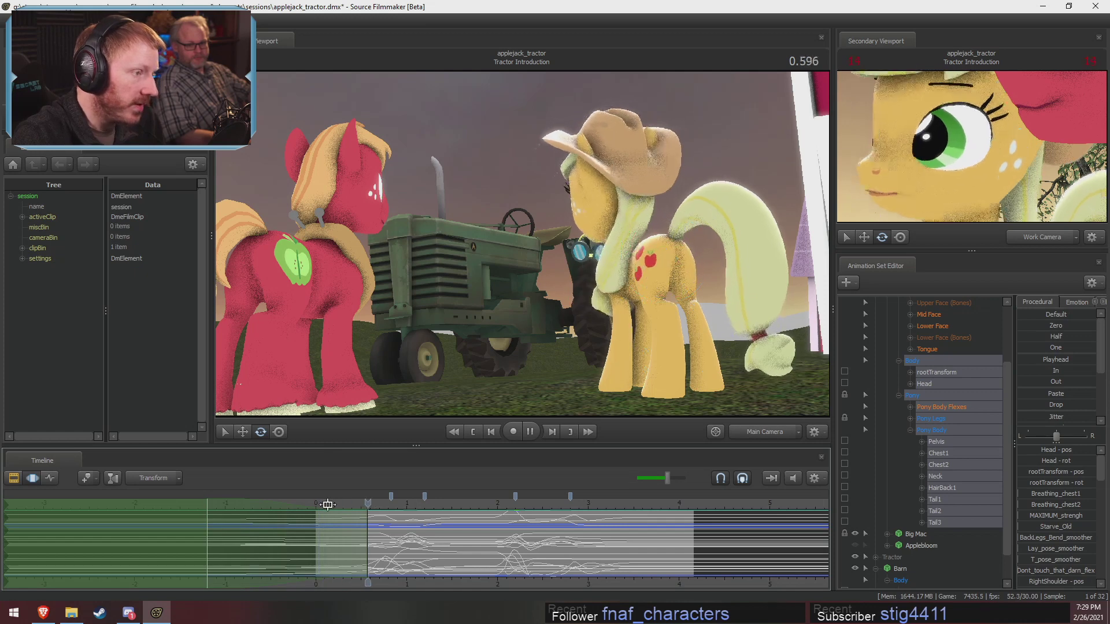
left_click_drag(206, 538, 234, 535)
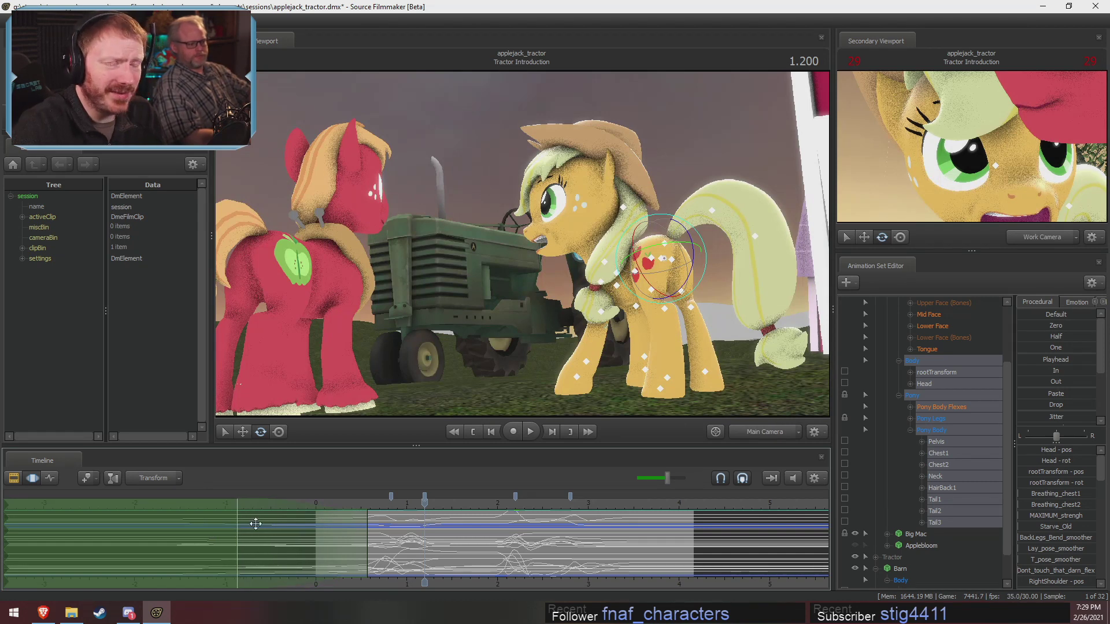
Replay the shot from 0.000 and move the time selection's inner edge forward to about 0.066.
key("space")
key("space")
left_click_drag(369, 502, 316, 515)
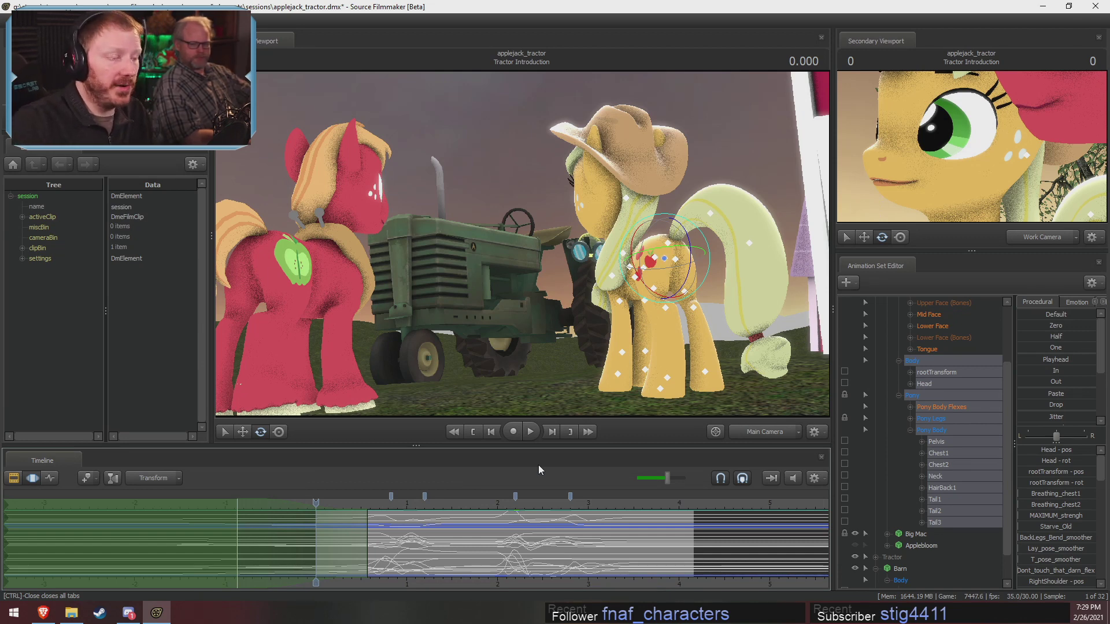
key("space")
key("space")
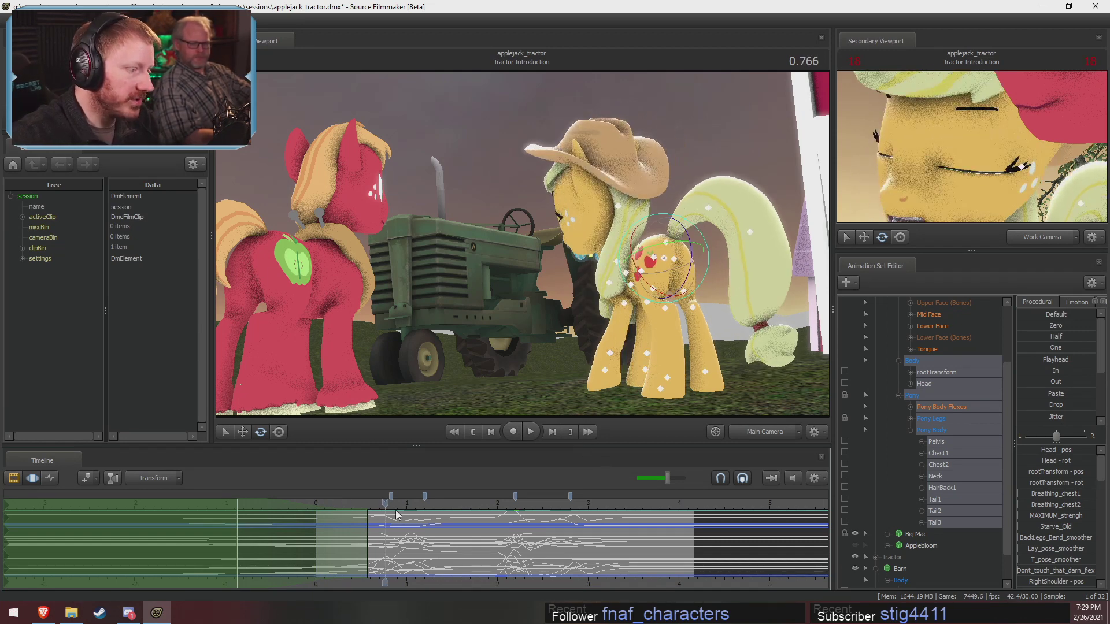
left_click_drag(385, 516, 322, 525)
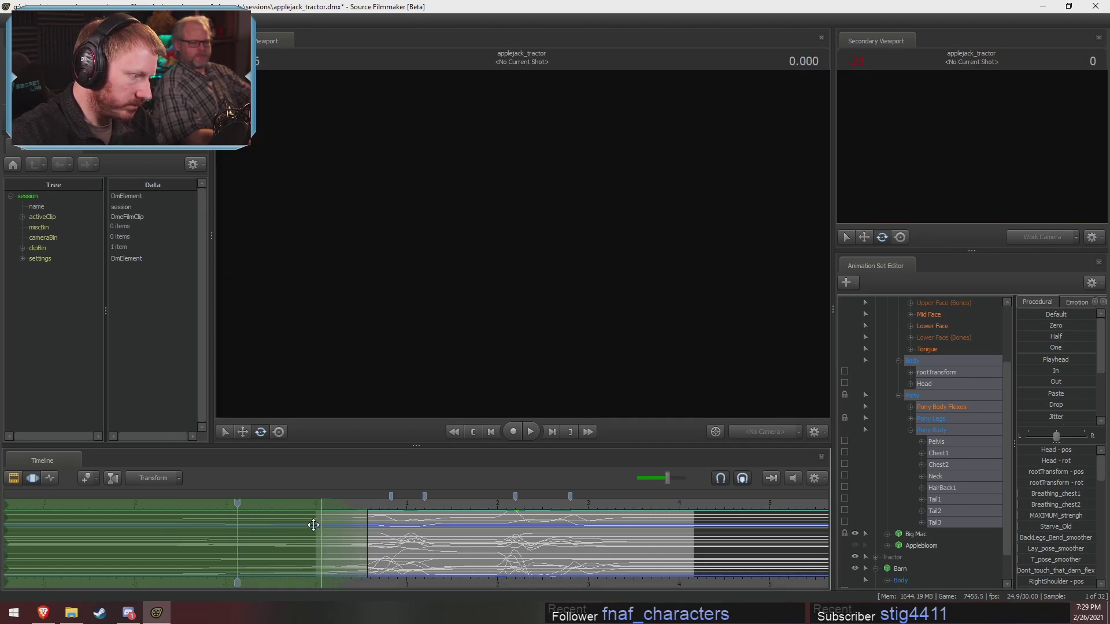
left_click(321, 517)
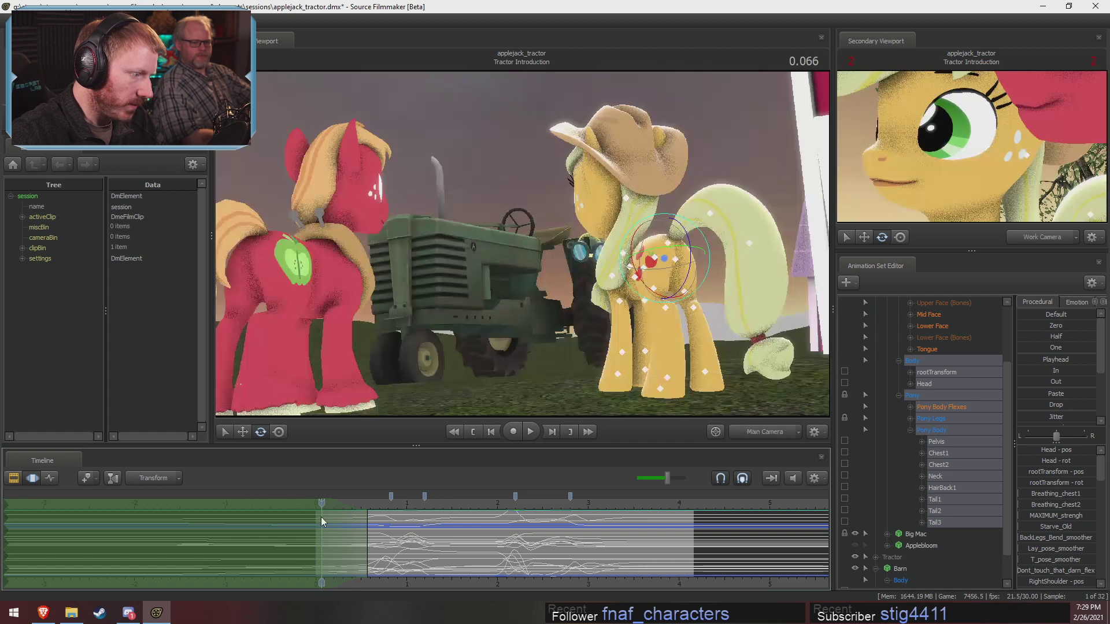
Select only Applejack's Head control, pull the time selection's inner edge back to about -0.6, and replay the opening.
left_click(630, 235)
left_click(605, 234)
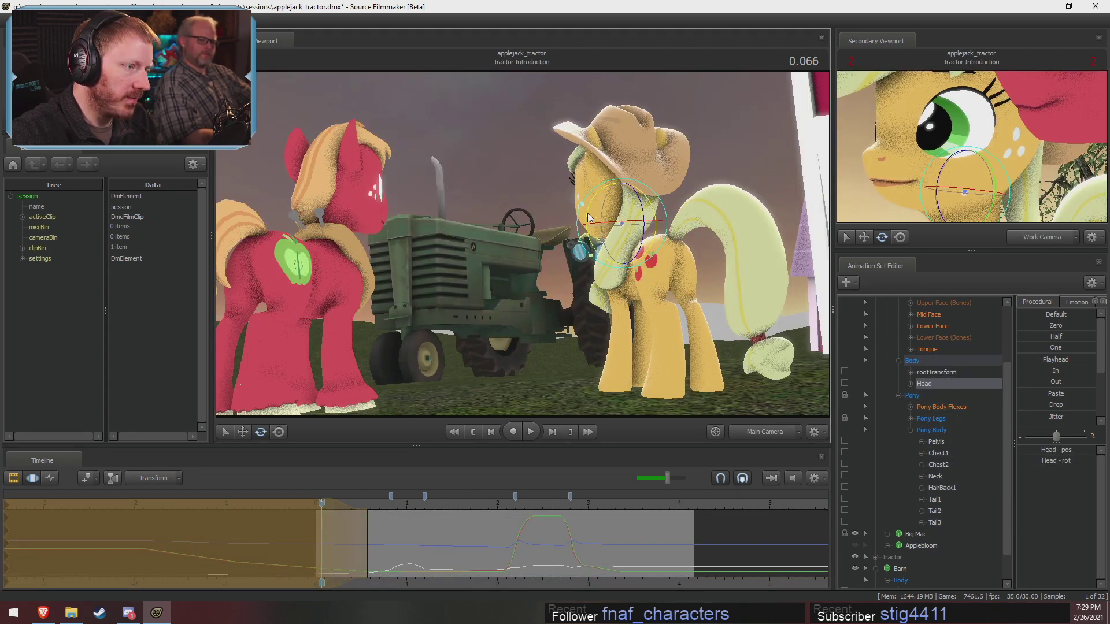
left_click_drag(312, 537, 230, 538)
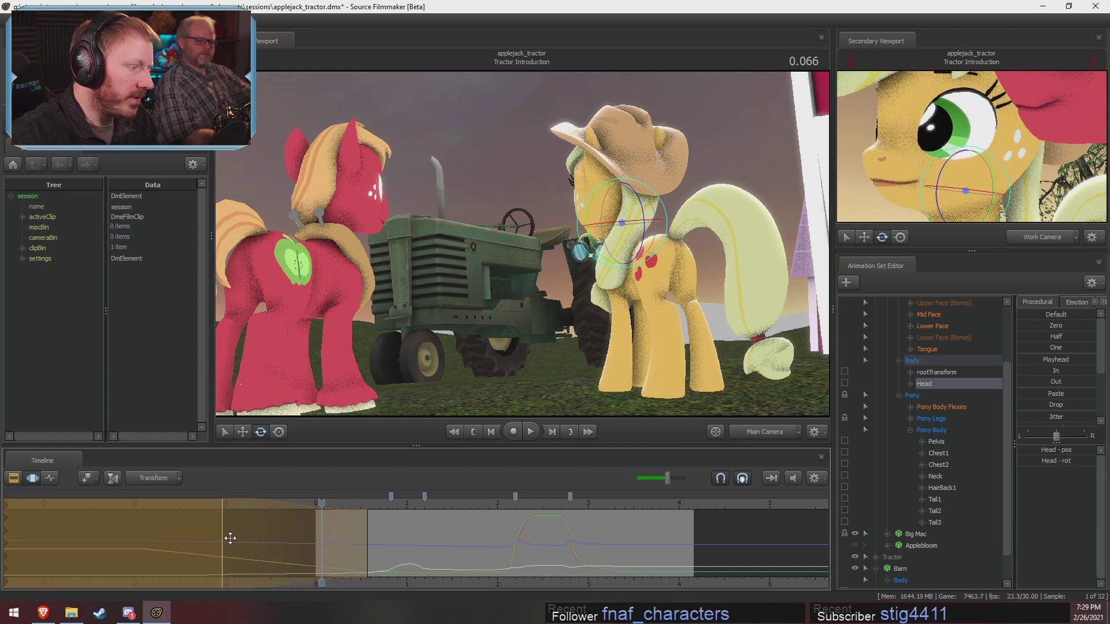
key("ctrl+z")
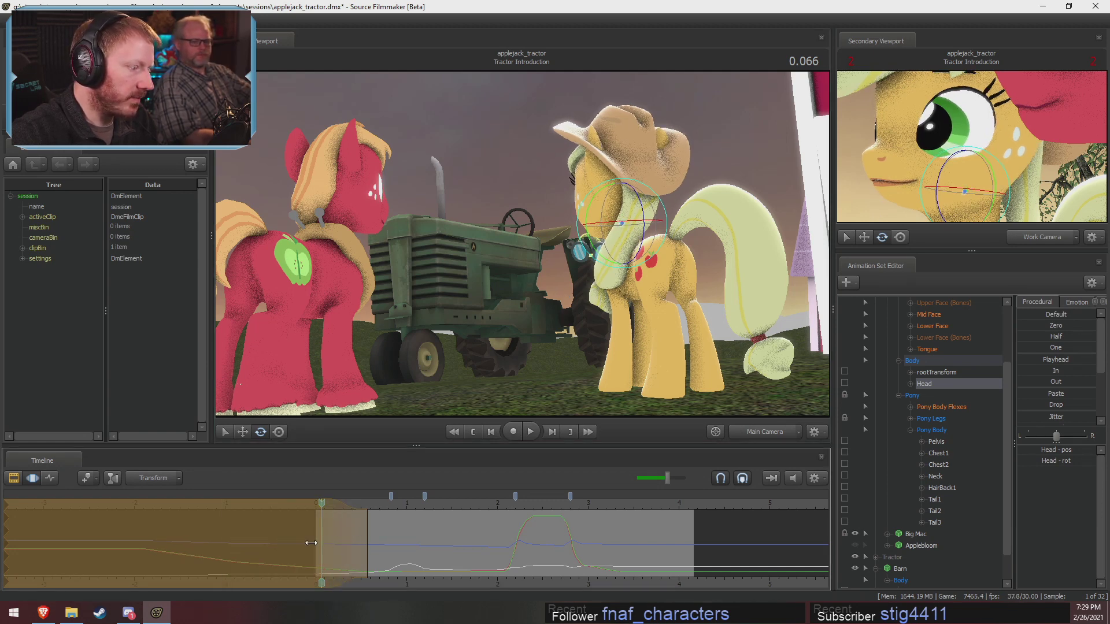
left_click_drag(311, 542, 263, 549)
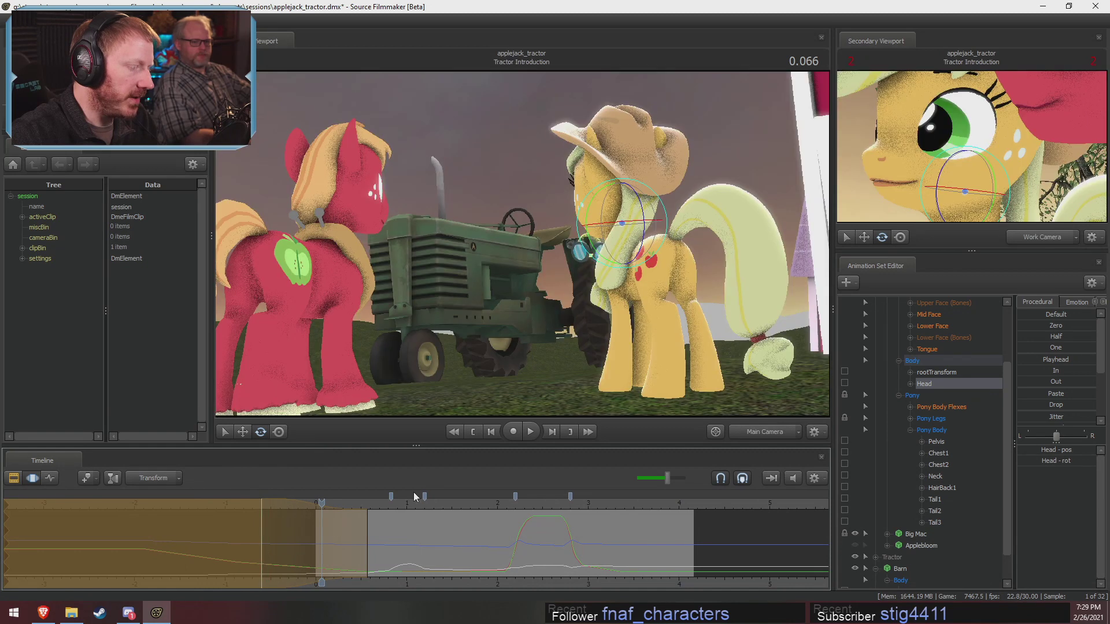
key("space")
key("space")
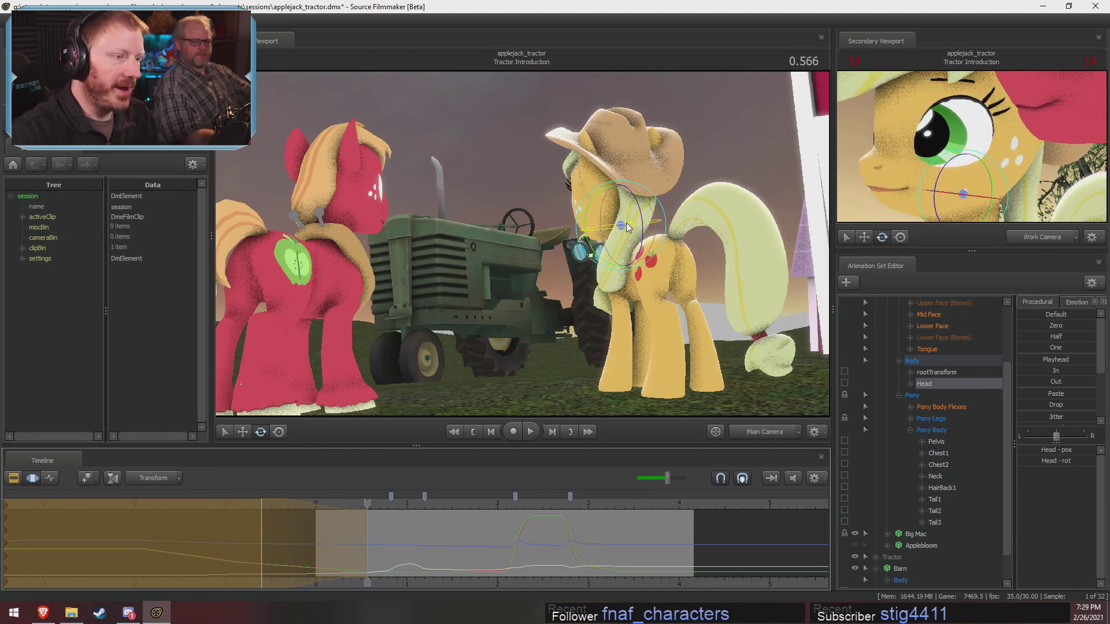
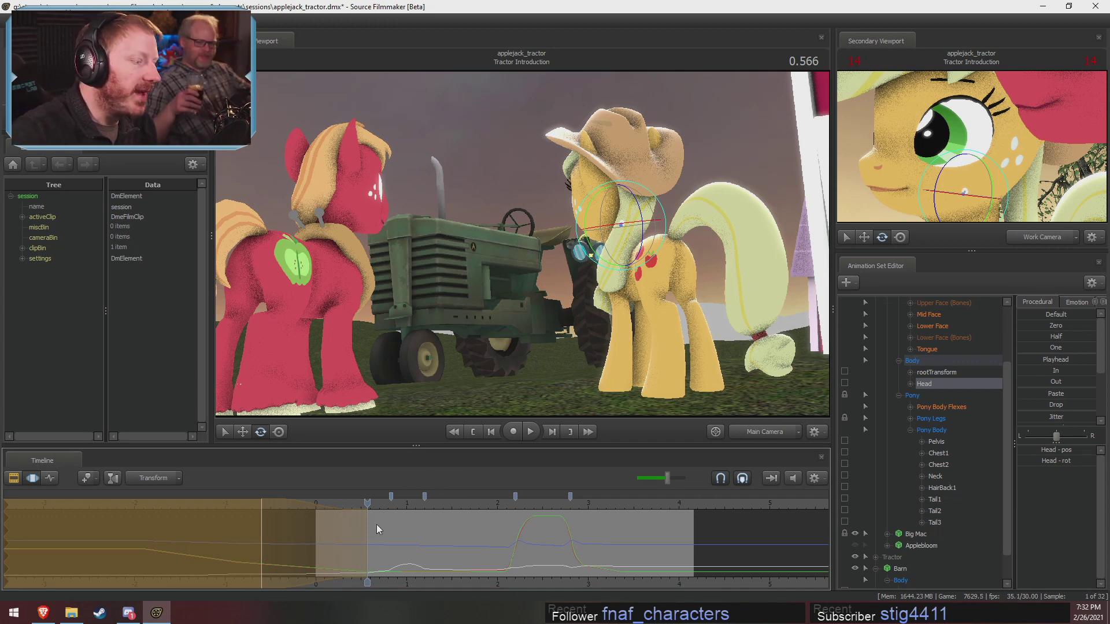
Switch the primary viewport from the Main Camera to the Work Camera.
key("F1")
key("F2")
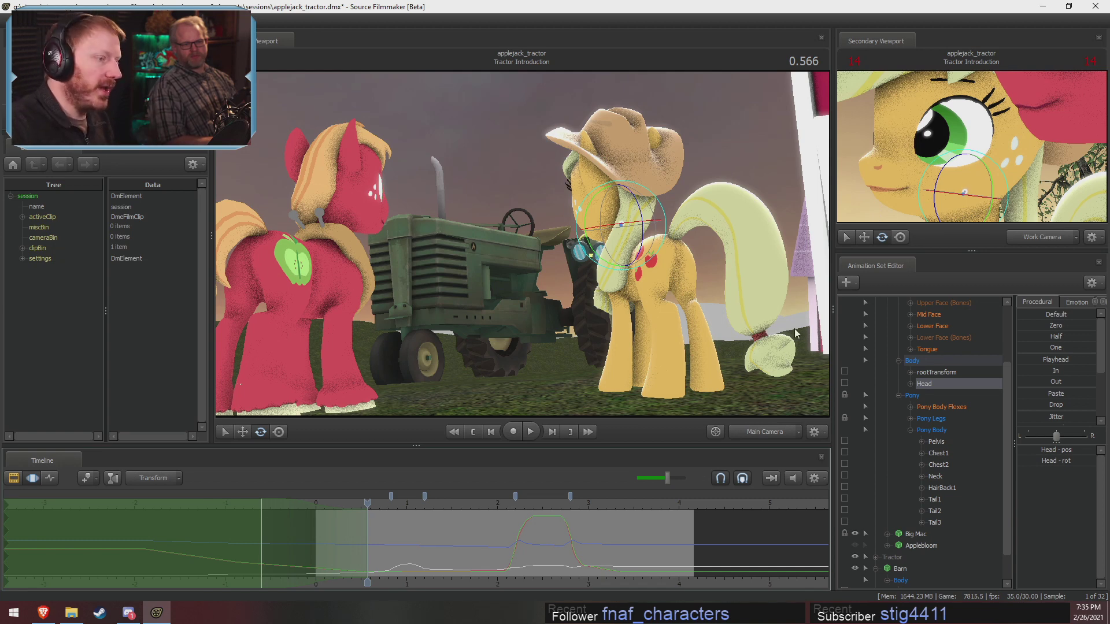
left_click(772, 433)
left_click_drag(531, 356, 557, 384)
key("ctrl+z")
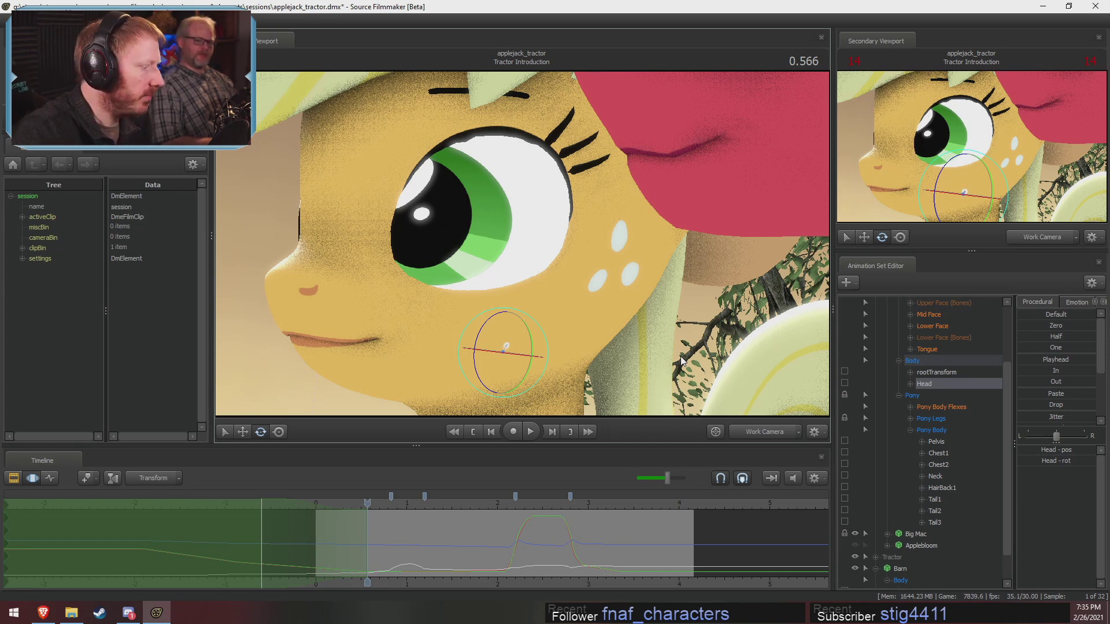
Switch to the Twitch stream manager in the Brave browser and view the channel's latest prediction.
left_click(43, 613)
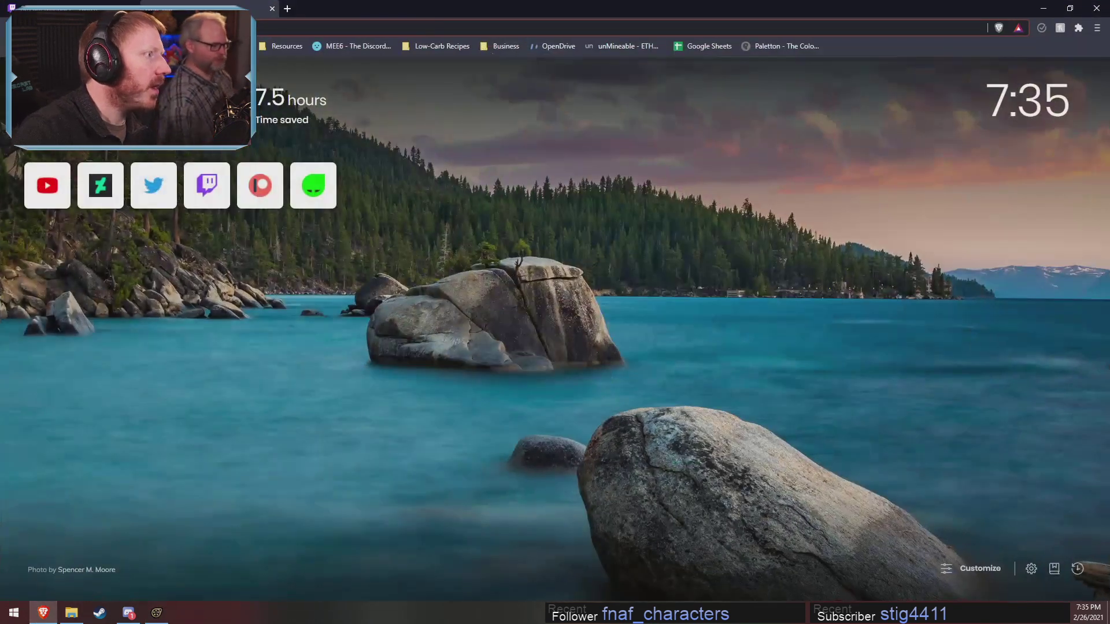
left_click(57, 3)
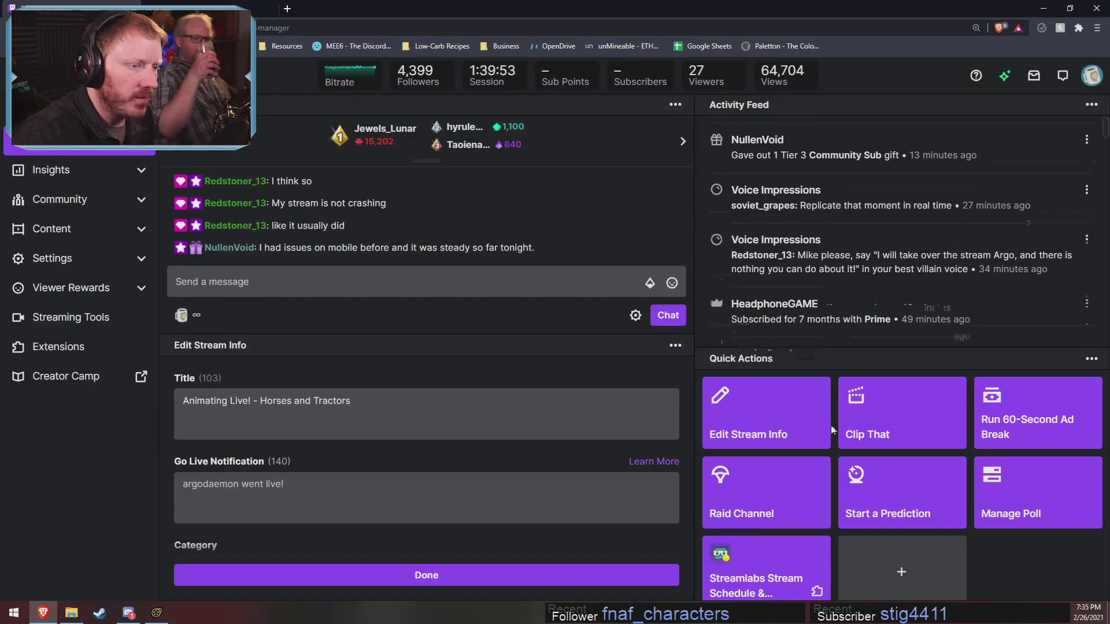
left_click(908, 509)
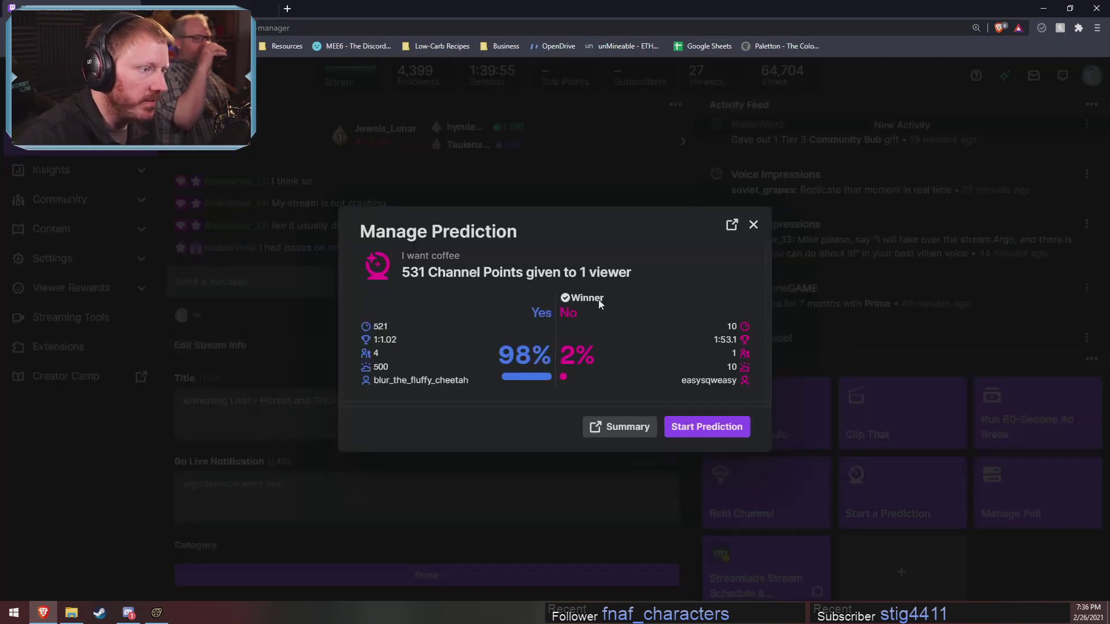
left_click(753, 225)
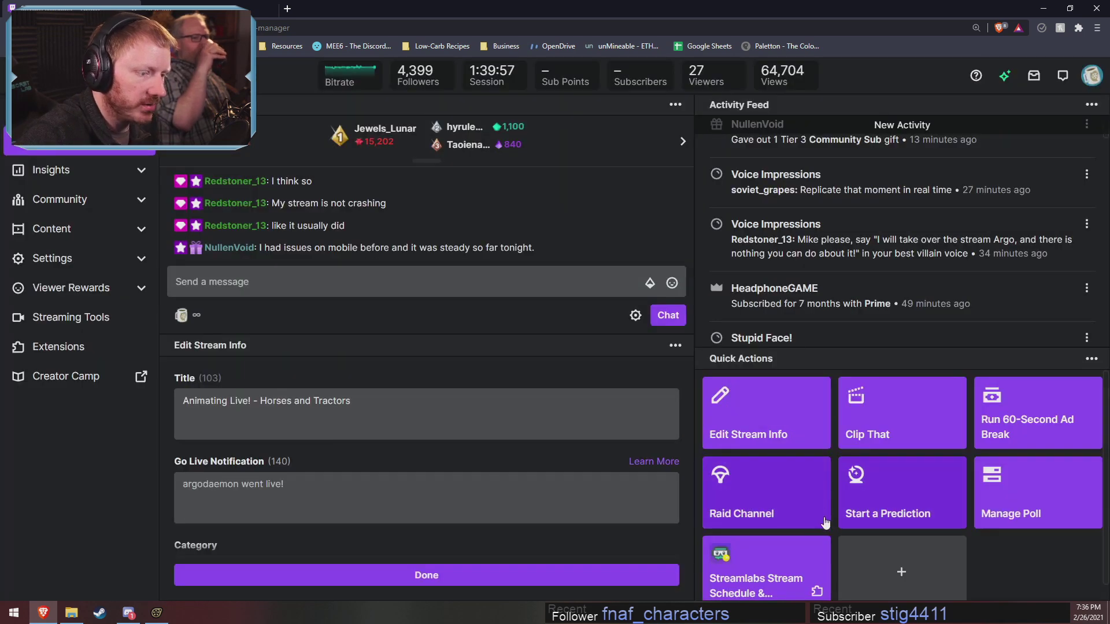
Create a new channel poll with the question "I watch in:" and go to its first response.
left_click(1060, 509)
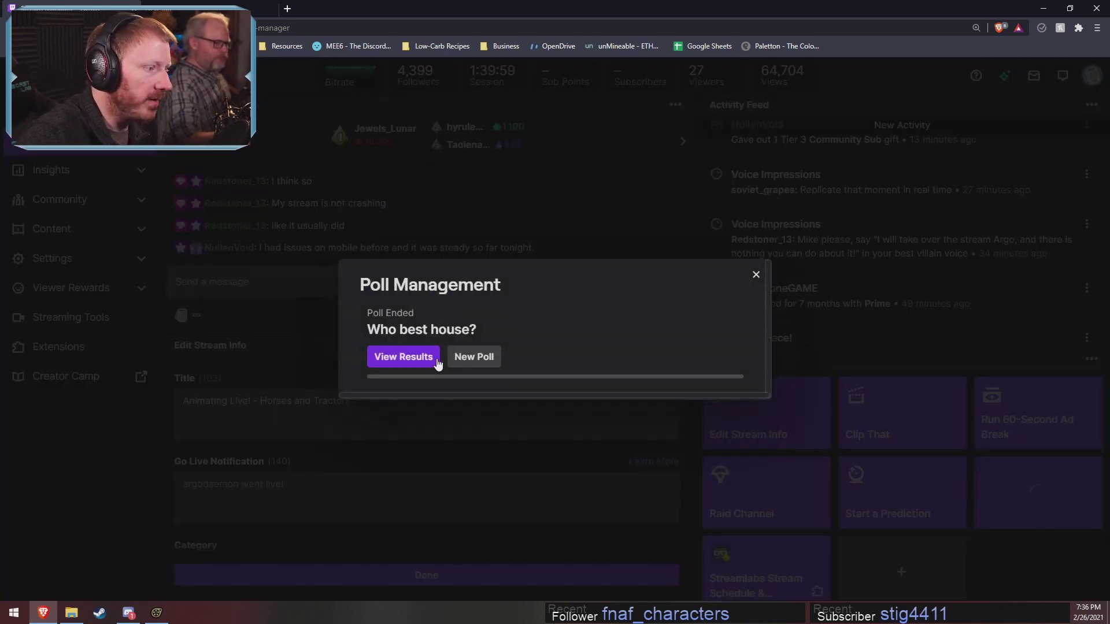
left_click(474, 358)
left_click(472, 180)
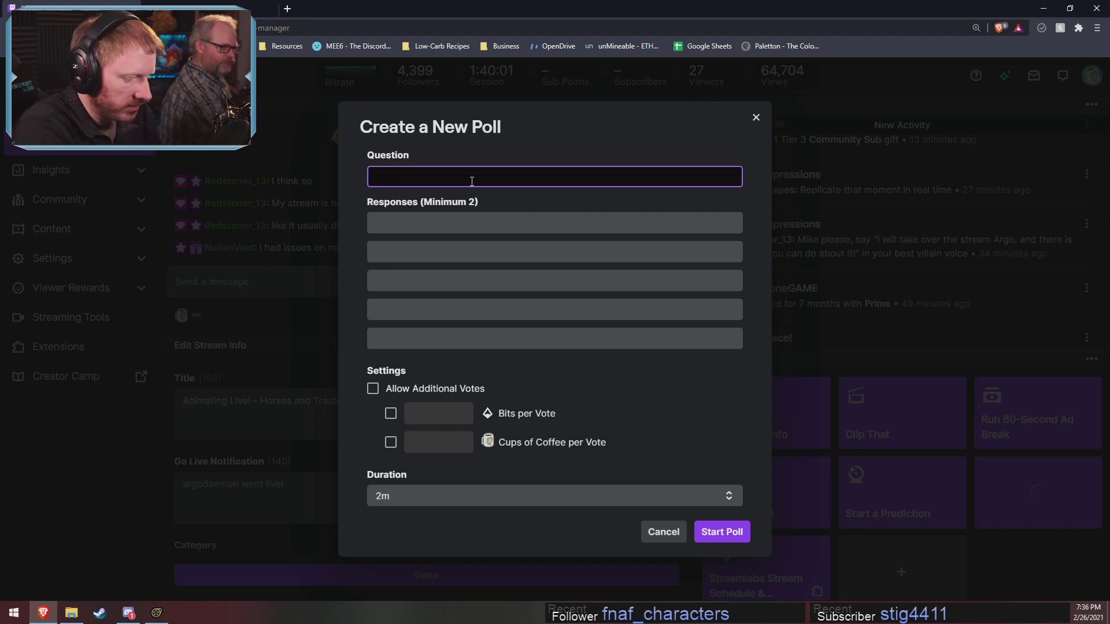
type("I watch in")
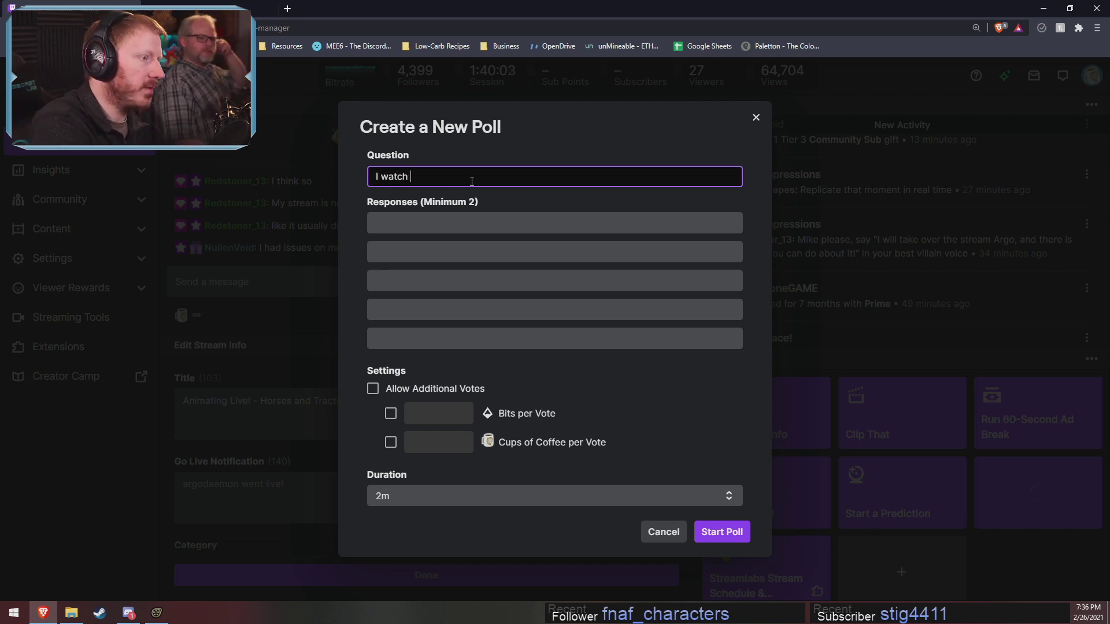
key("Tab")
key("shift+Tab")
key("BackSpace")
key("ctrl+z")
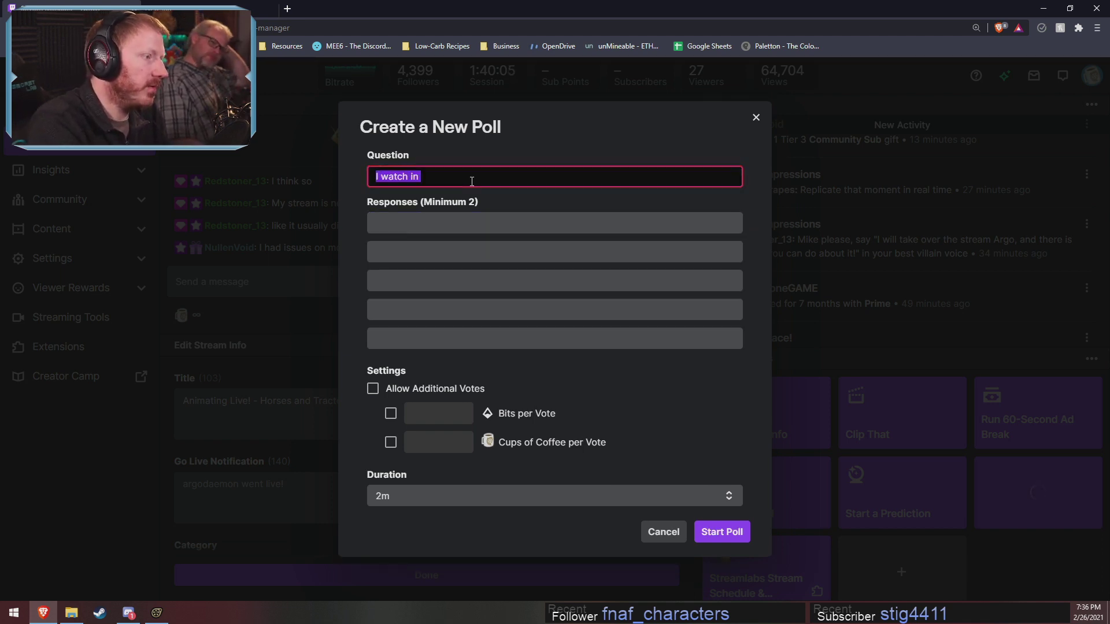
key("Right")
key("Tab")
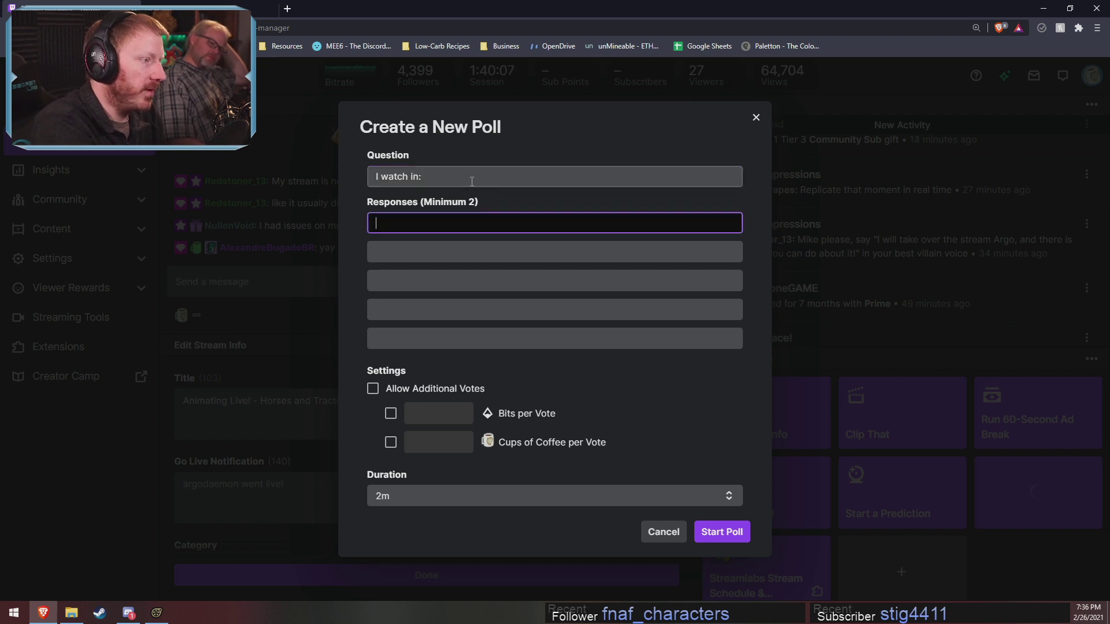
Enter the poll responses "Full Screen Video", "Small window with chat" and "Audio-only".
type("Full Screen Video")
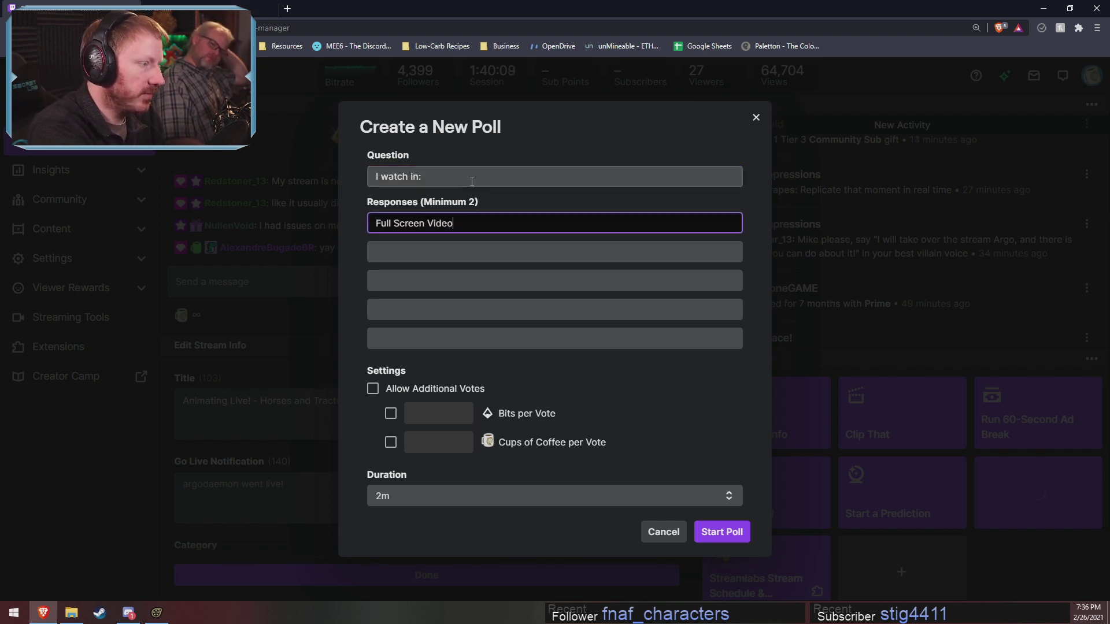
key("Tab")
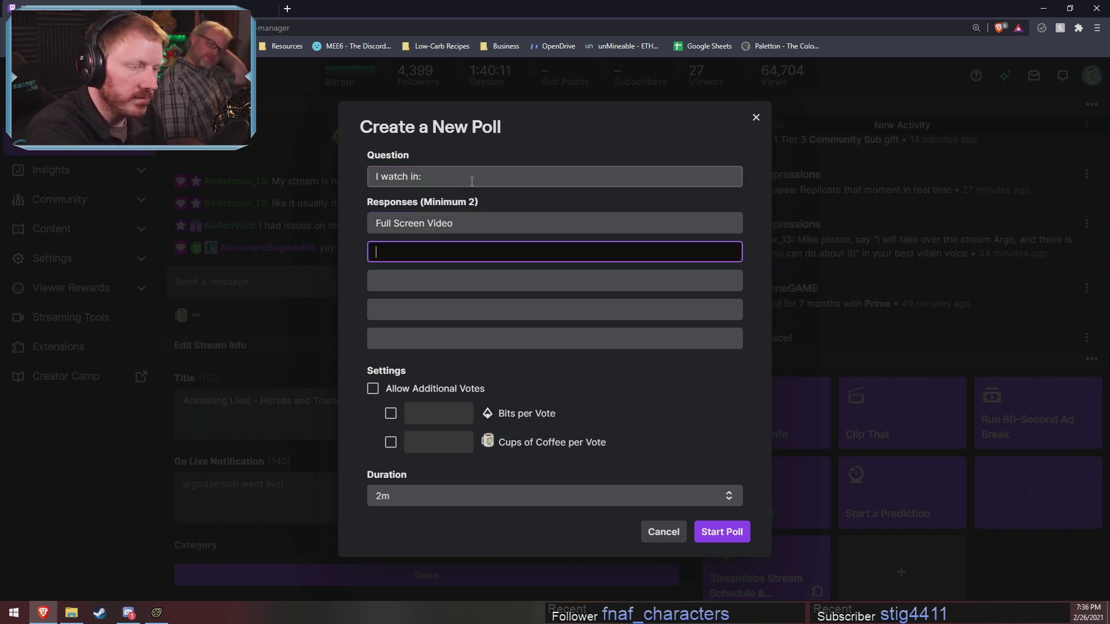
type("Smaller wi")
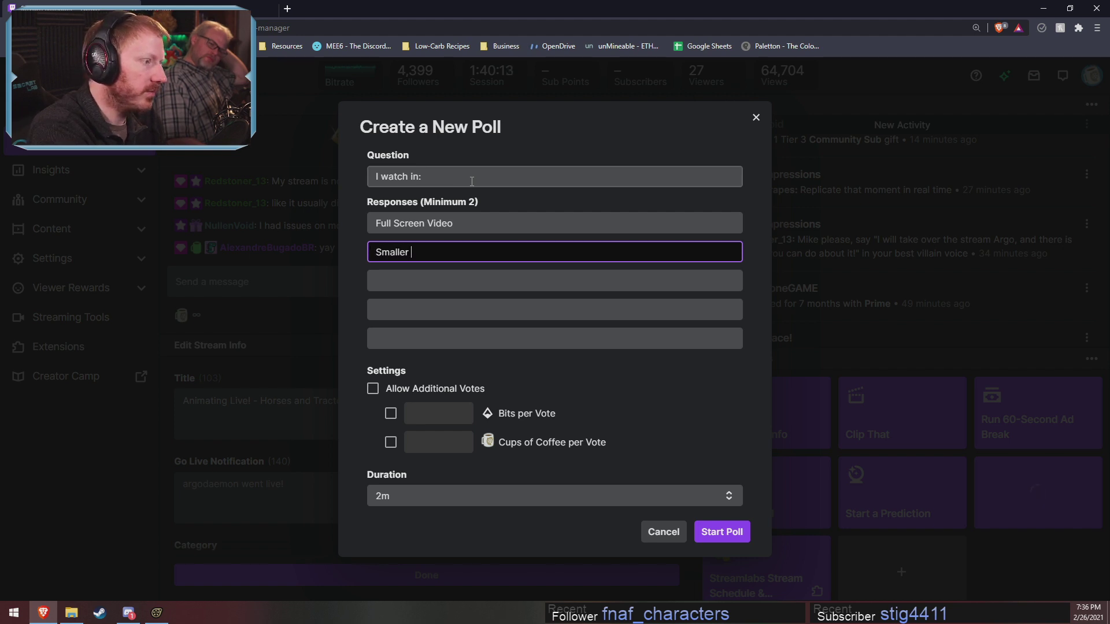
key("BackSpace")
key("BackSpace")
key("BackSpace")
key("BackSpace")
key("BackSpace")
type("window with chat")
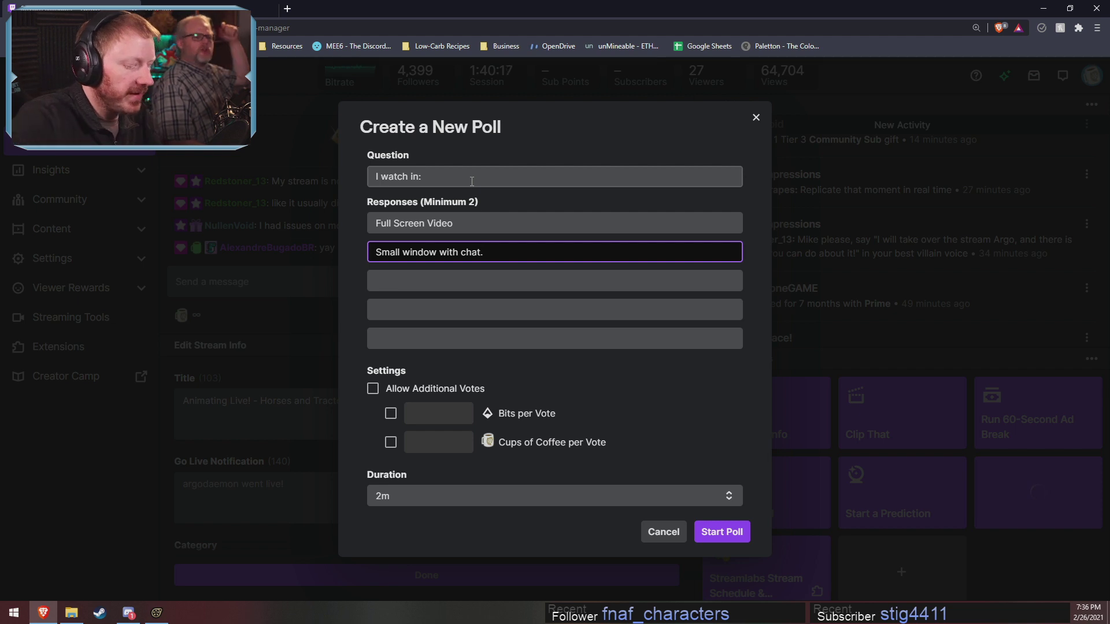
left_click(497, 286)
type("Audio ")
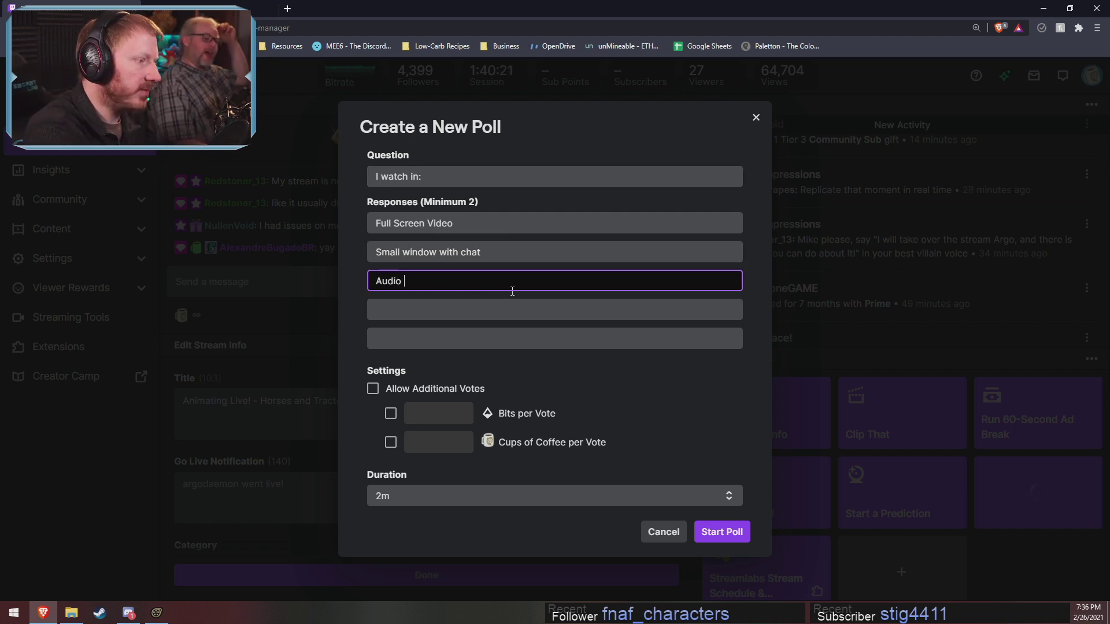
type("only")
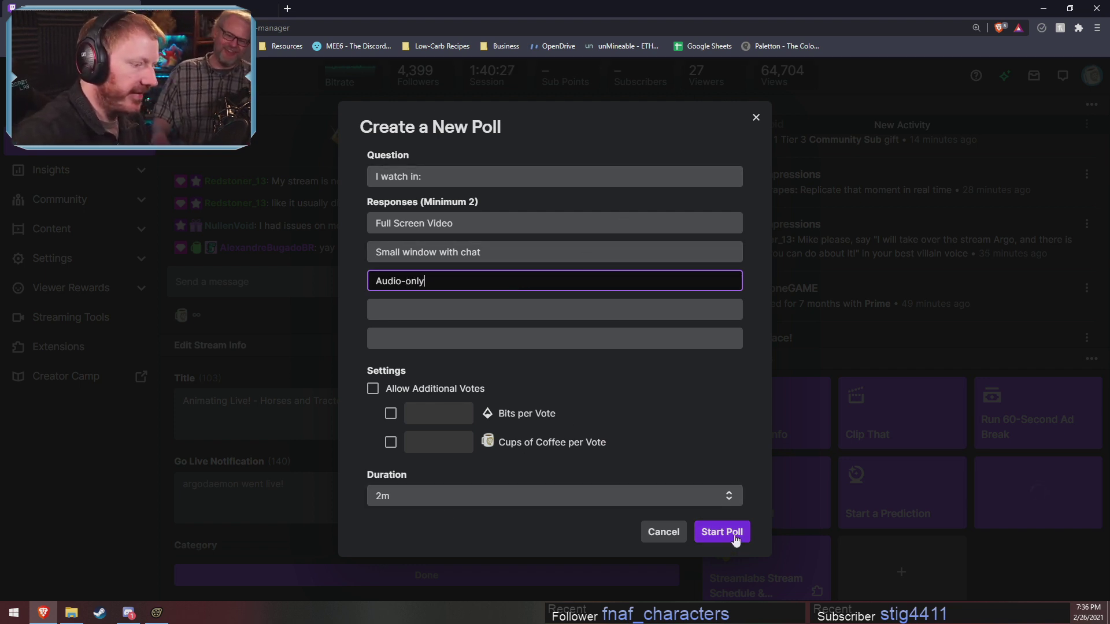
Start the poll with a 3m duration, dismiss its management dialog, and return to Source Filmmaker.
left_click(702, 531)
left_click(486, 496)
left_click(418, 535)
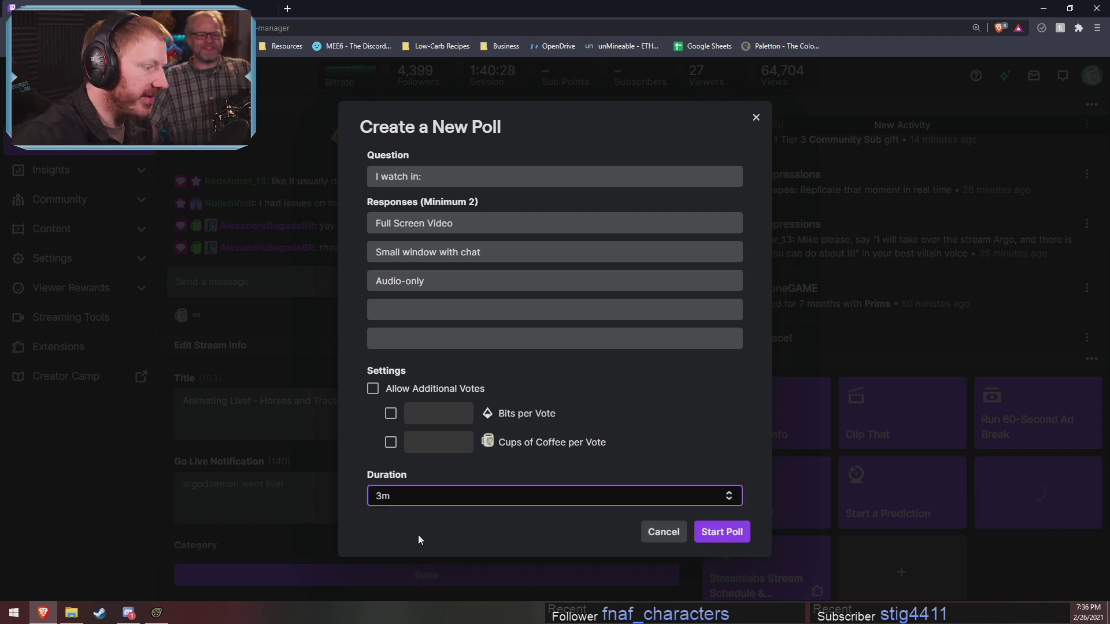
left_click(730, 538)
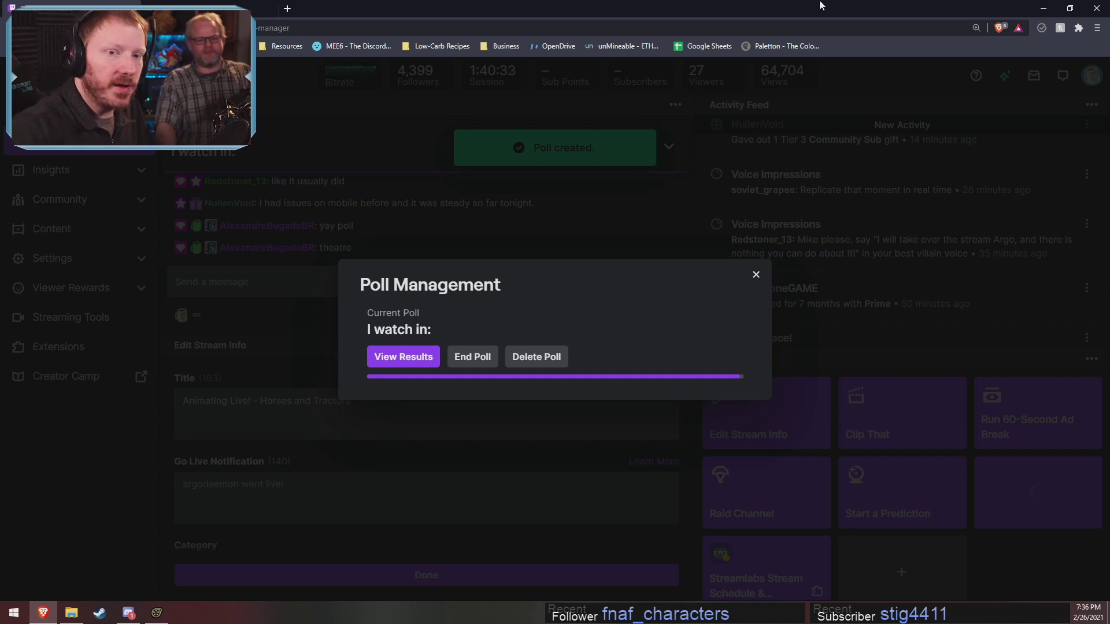
left_click(756, 273)
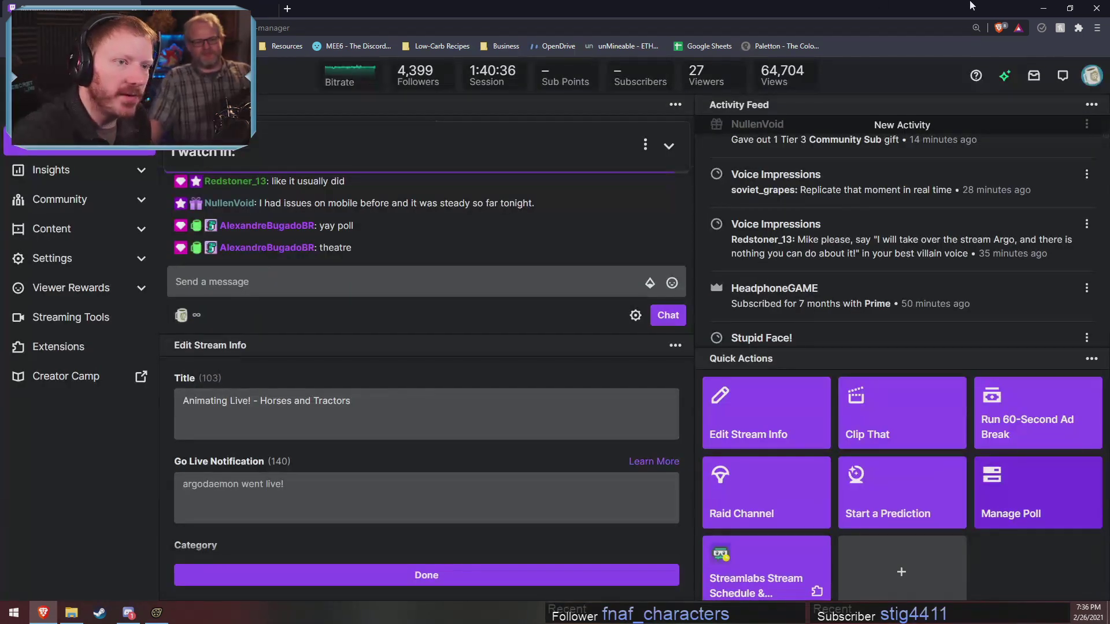
left_click(1044, 8)
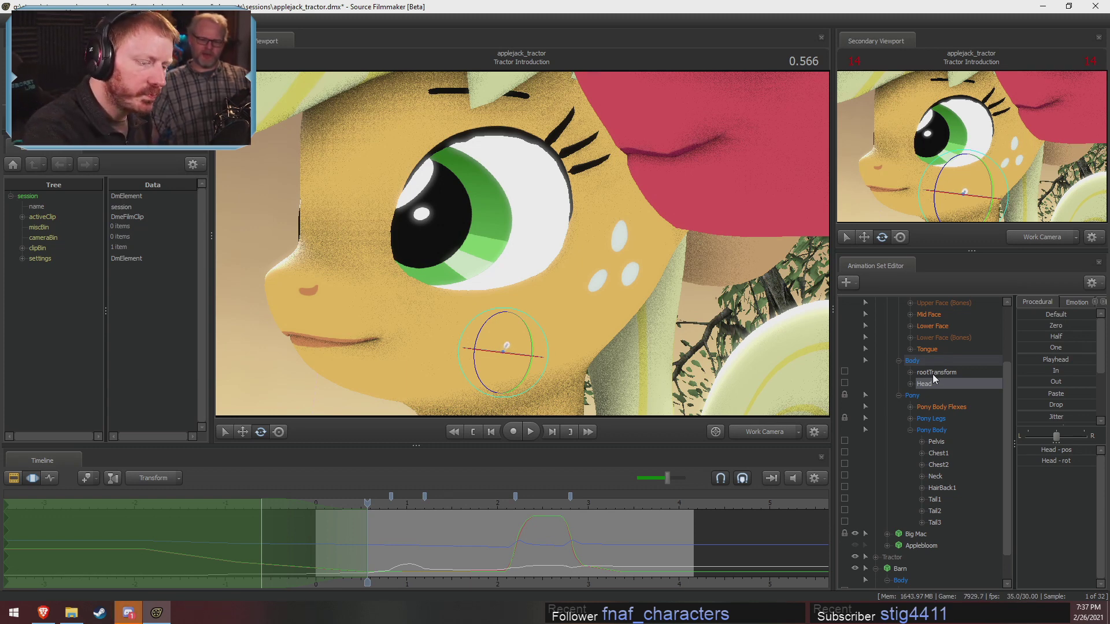
Scrub through Applejack's opening head turn from about 0.15 and leave a narrow time selection just before 1.0.
left_click(328, 555, "shift")
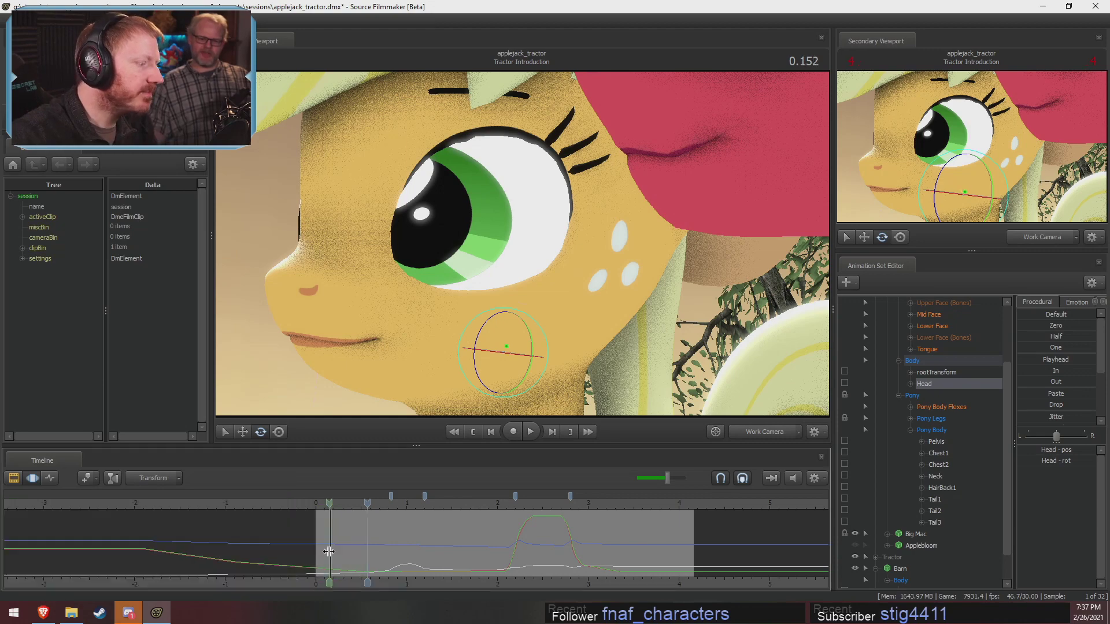
middle_click_drag(372, 579, 365, 572)
key("ctrl+a")
left_click_drag(321, 527, 397, 572)
left_click(403, 560, "shift")
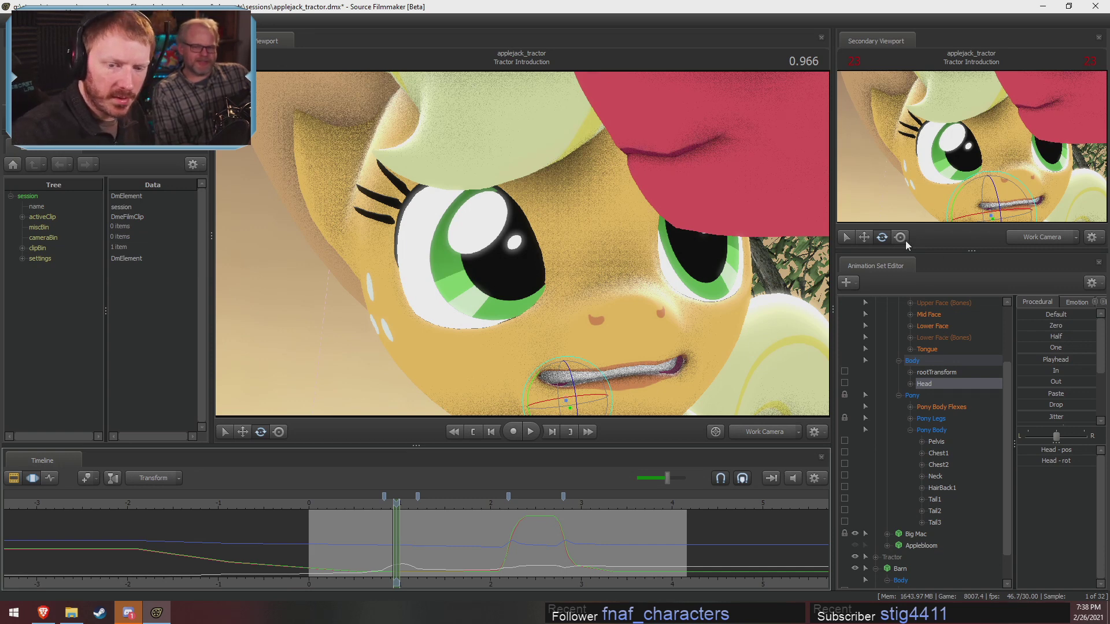
Rewind the playhead to 0.000 and play the opening through the Work Camera to review the head motion.
left_click(332, 497)
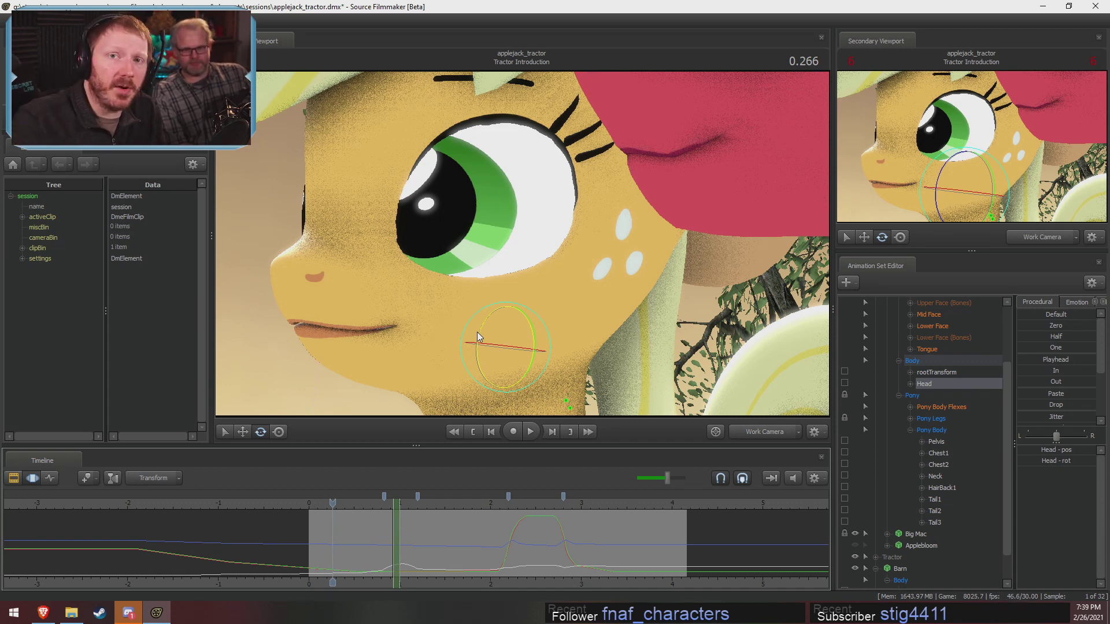
left_click_drag(333, 504, 331, 504)
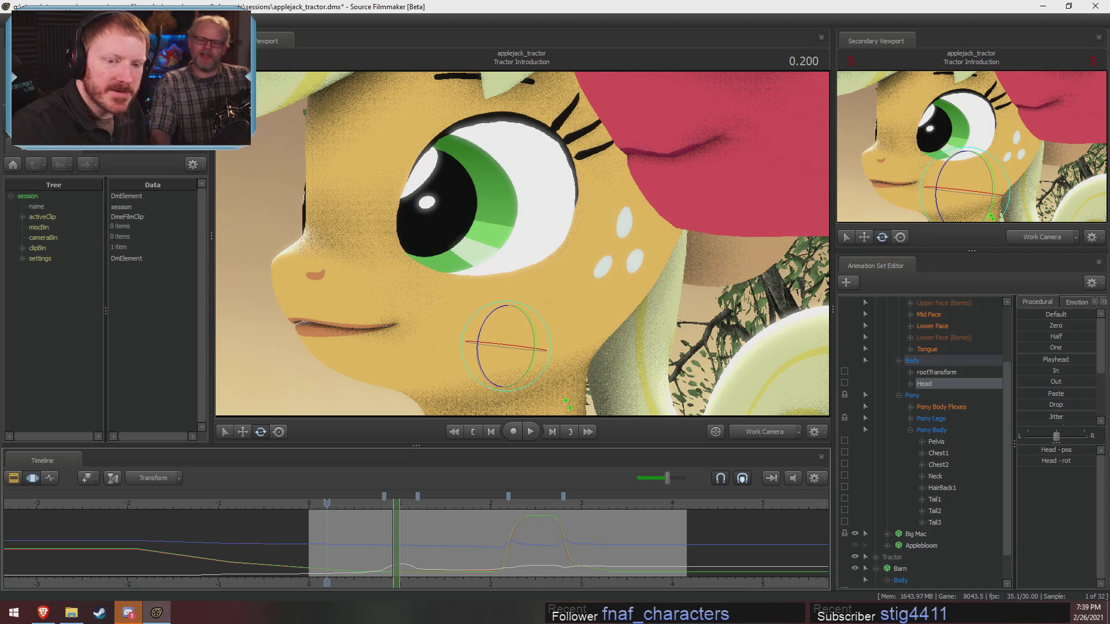
left_click_drag(327, 503, 309, 503)
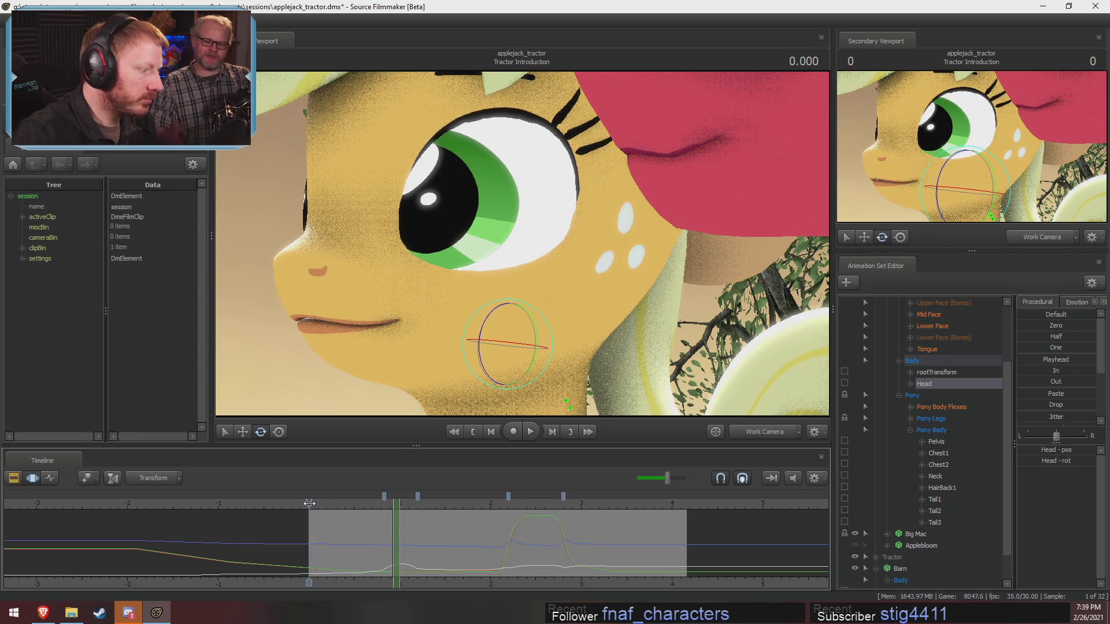
key("space")
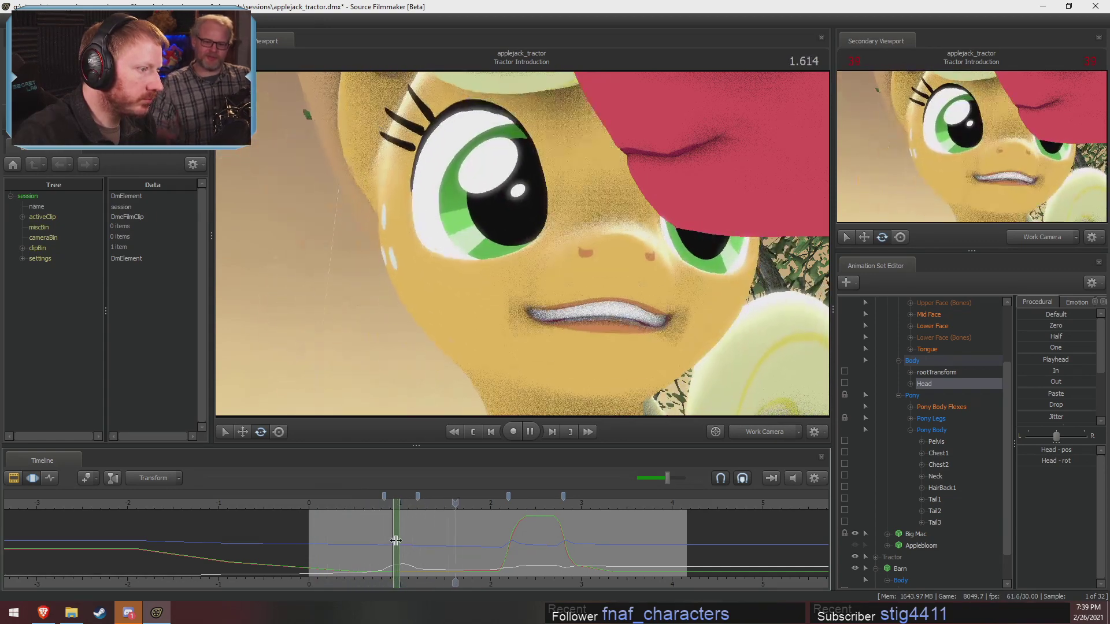
key("space")
Switch the primary viewport to the Main Camera and play the shot from about 0.6.
left_click(772, 432)
left_click(363, 502)
key("space")
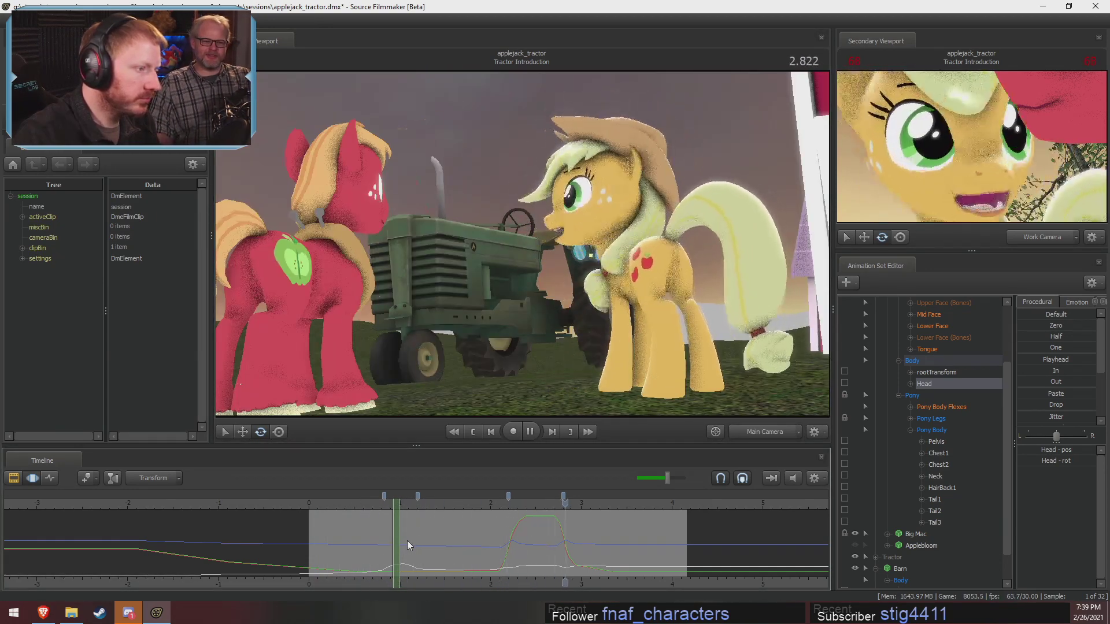
key("space")
Replay Applejack's motion between about 2.2 and 2.8 in short passes and park the playhead at 2.200.
left_click_drag(564, 509, 518, 508)
key("space")
key("space")
left_click(529, 502)
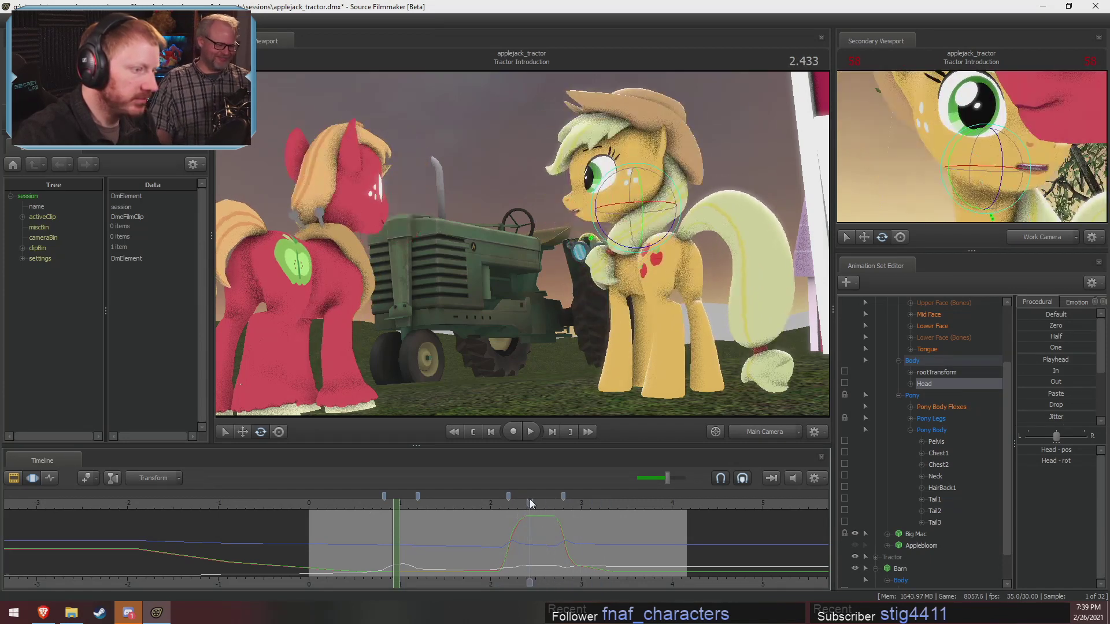
key("space")
key("space")
left_click(508, 504)
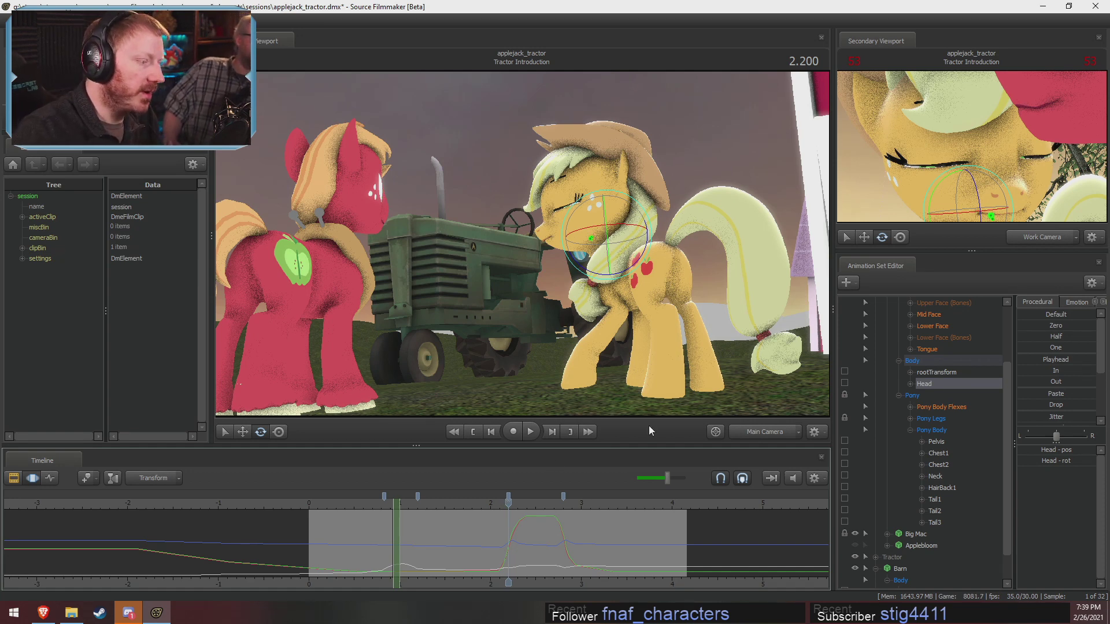
Inspect Applejack's pose at 0.500, and move the playhead to 1.000 with the time selection collapsed there.
left_click(351, 504)
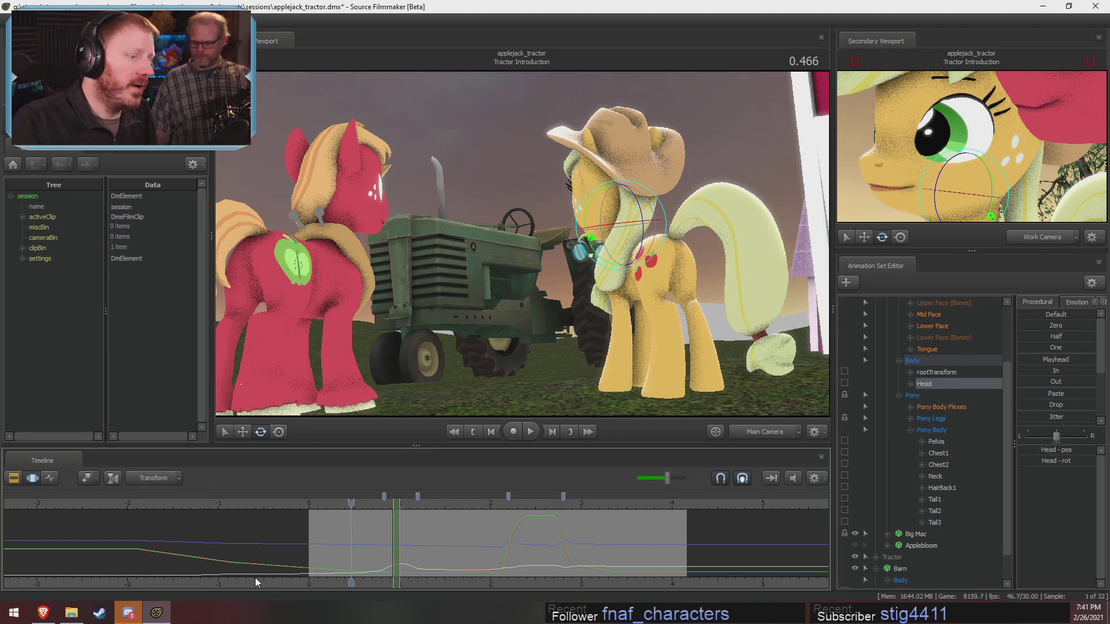
left_click_drag(351, 502, 354, 502)
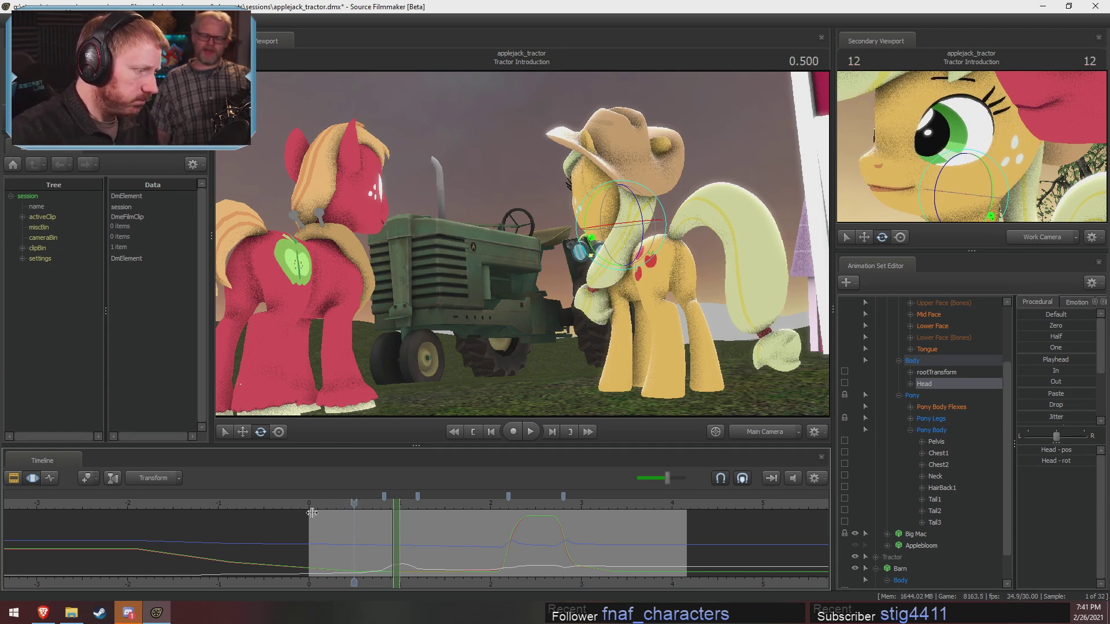
key("shift")
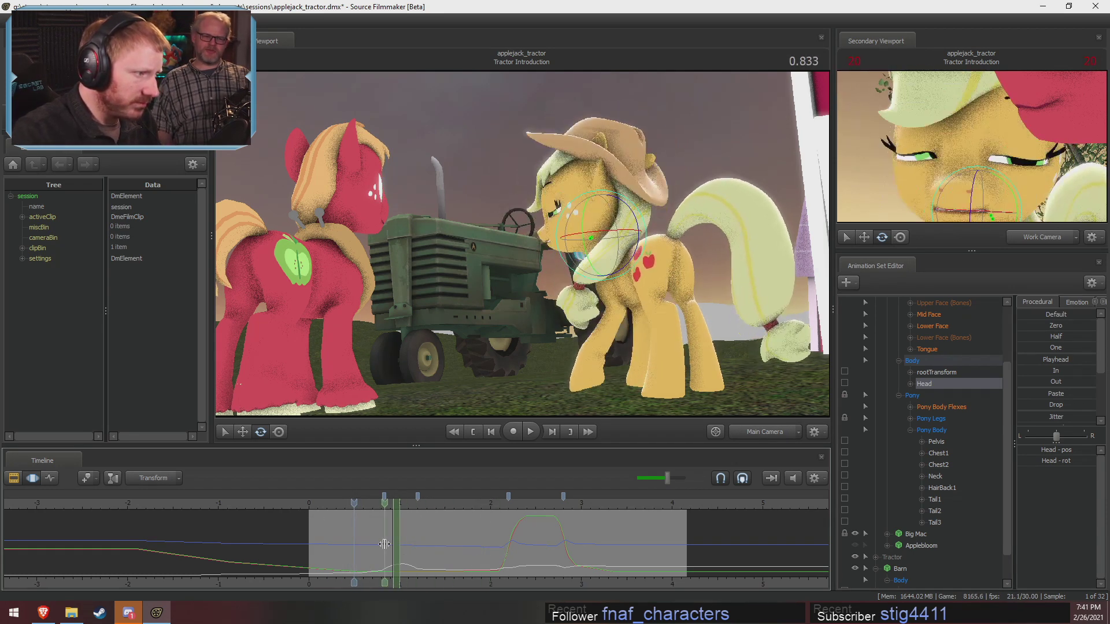
left_click(400, 545)
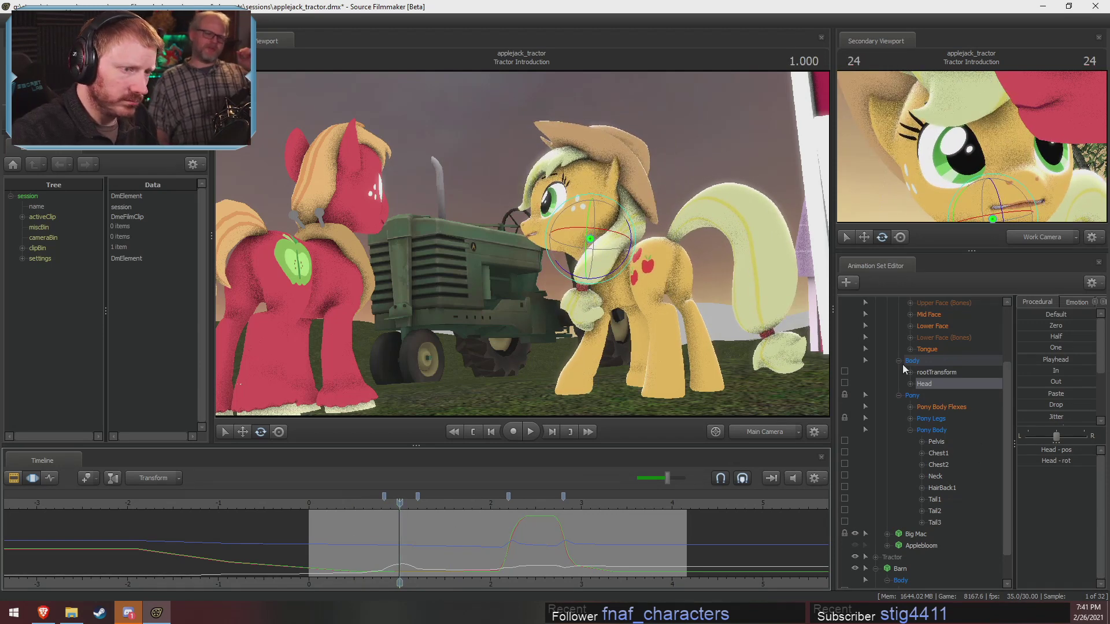
Select Applejack's Upper Face controls and set a time selection over the first blink, holding about 0.7 to 0.87 with falloff to 1.0.
scroll(908, 364, "up", 2)
left_click(929, 372)
scroll(384, 538, "up", 4)
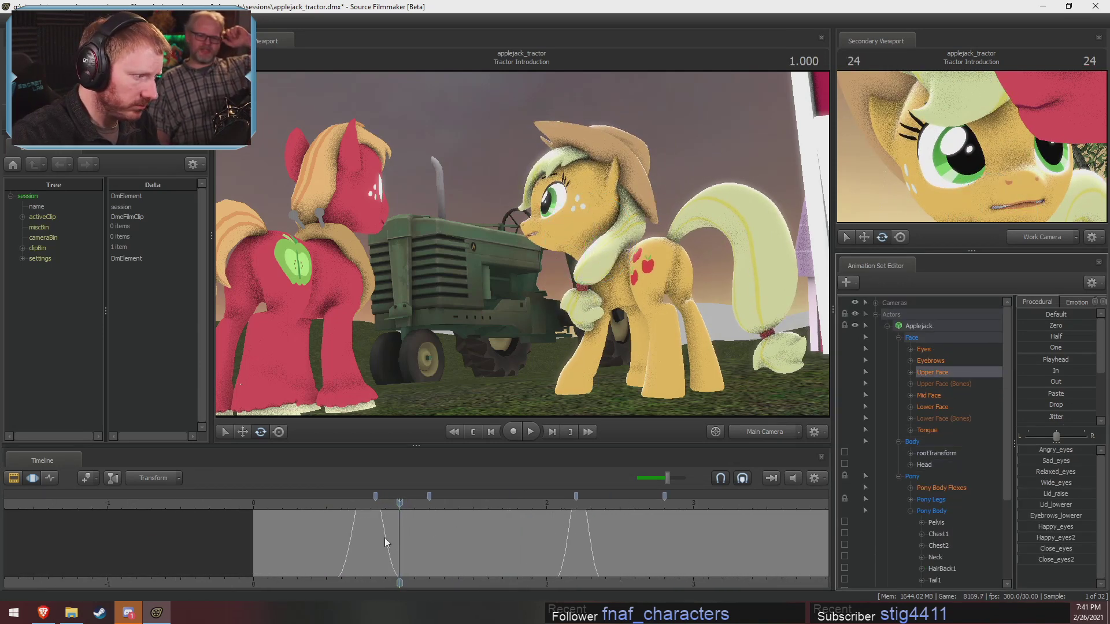
left_click_drag(329, 526, 367, 532, "shift")
scroll(357, 538, "up", 4, "shift")
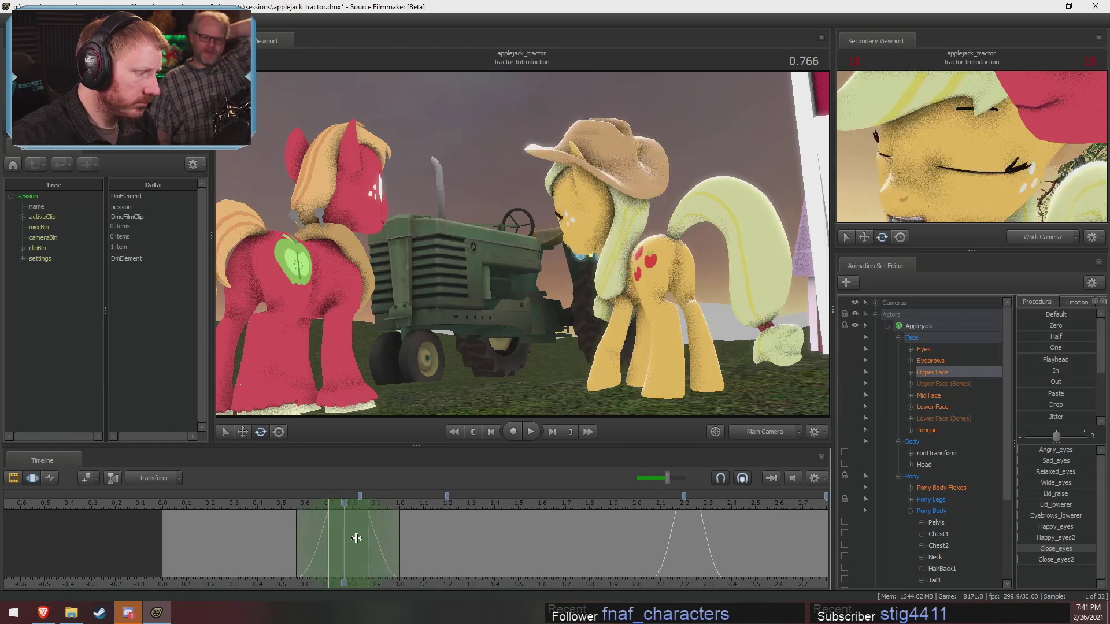
Select Applejack's Eyes controls and compare her pose at about 0.47 with her pose at 1.000.
left_click(925, 350)
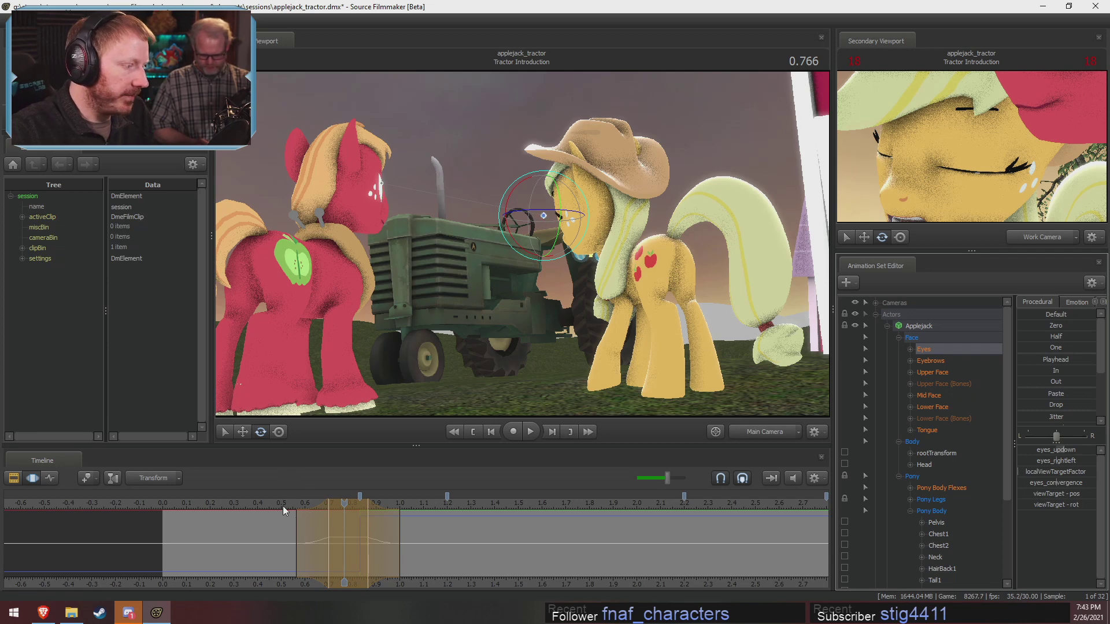
left_click(273, 504)
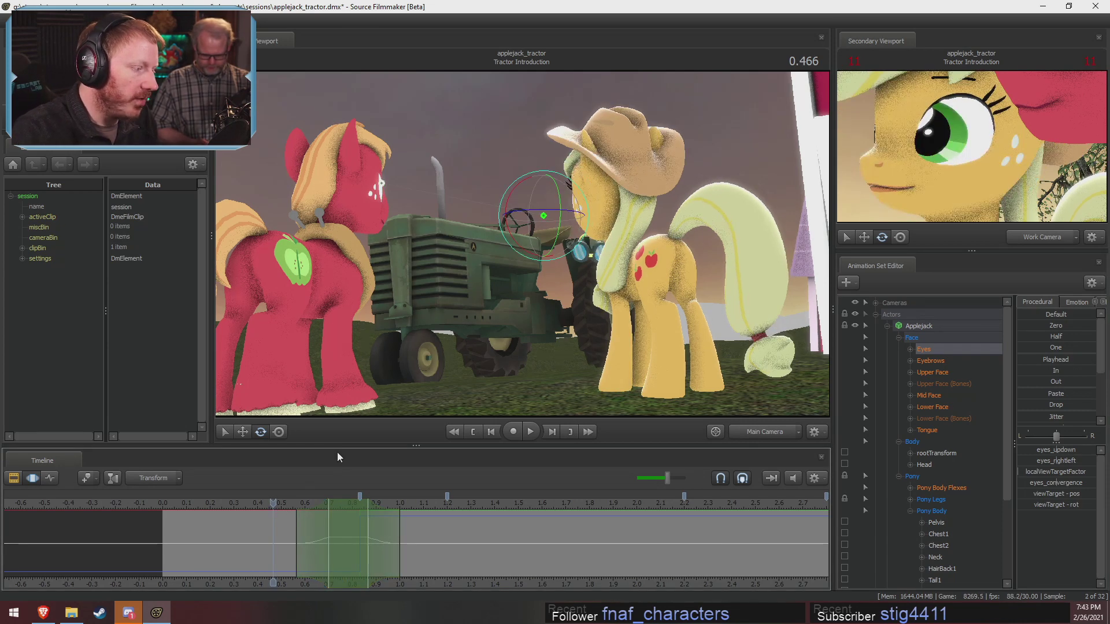
scroll(418, 564, "down", 2)
middle_click_drag(436, 585, 488, 587)
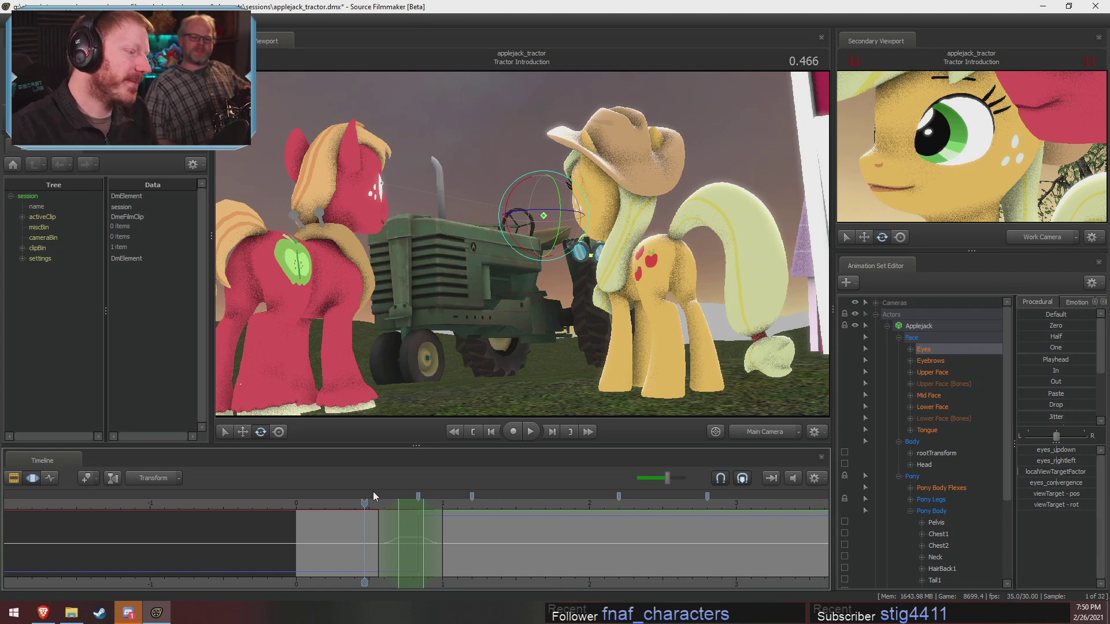
left_click_drag(361, 505, 435, 491)
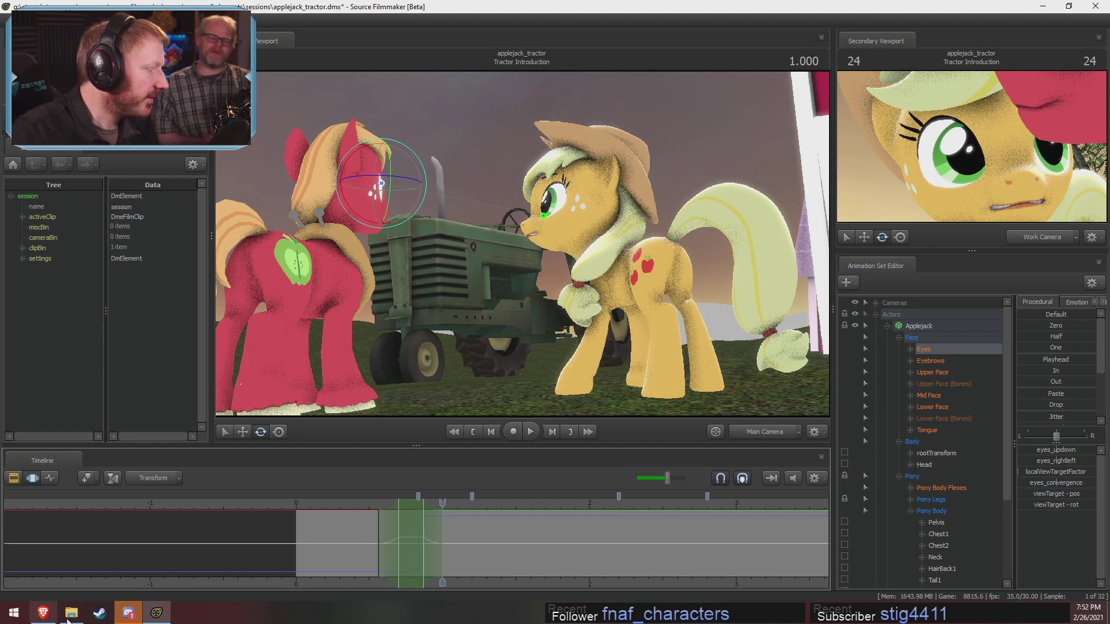
Switch to Discord, look back through the horse_chat history to 02/23/2021, and enlarge the text post image about traumatic events.
left_click(120, 619)
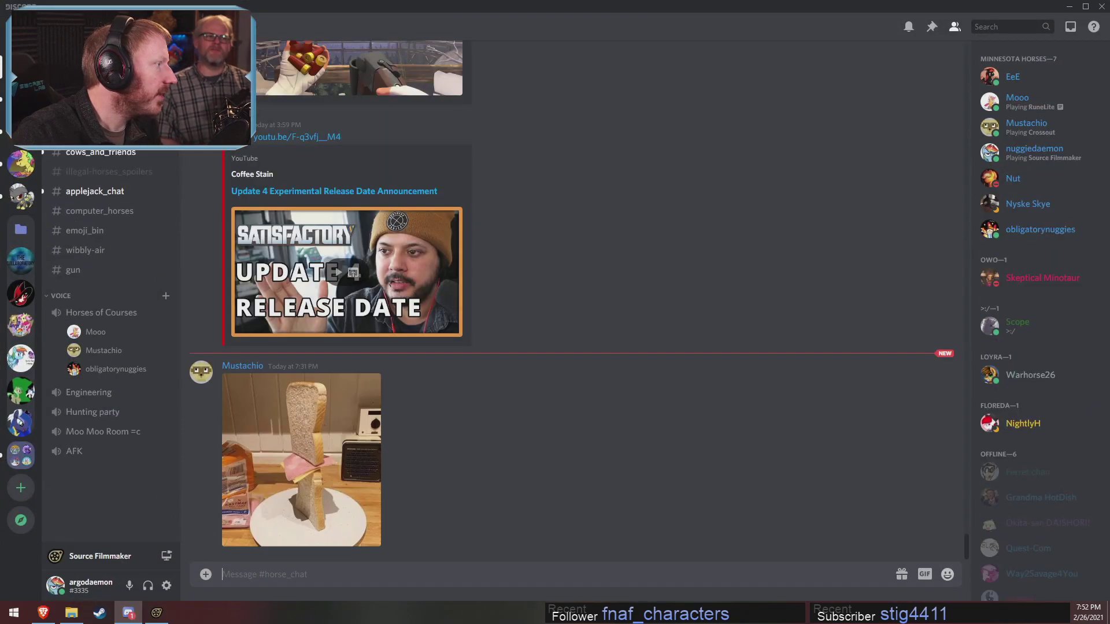
scroll(519, 470, "up", 15)
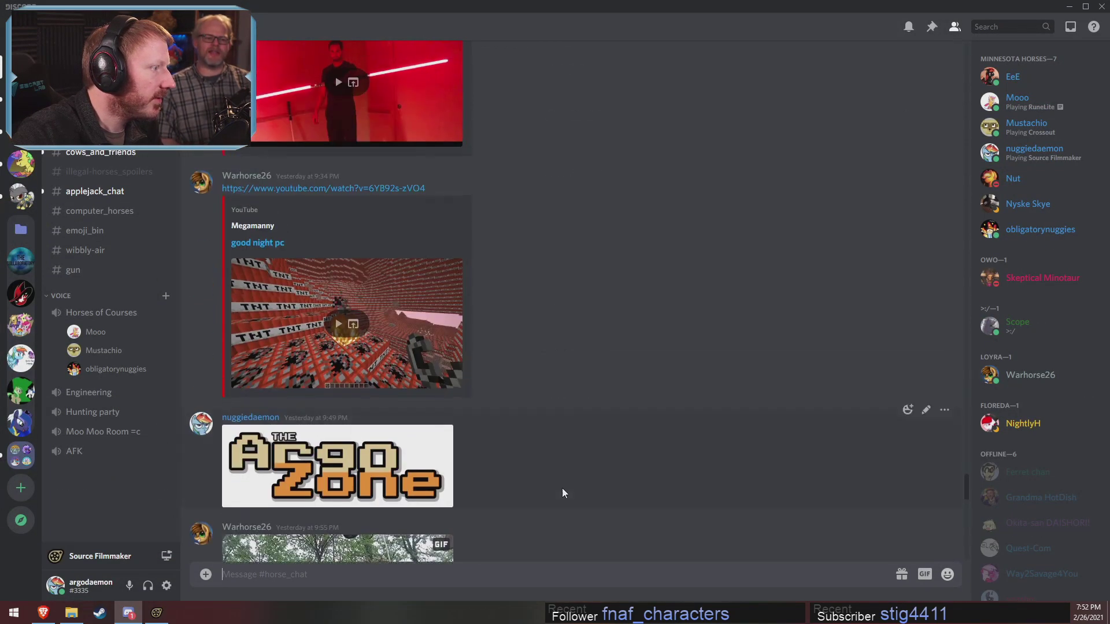
scroll(576, 497, "up", 15)
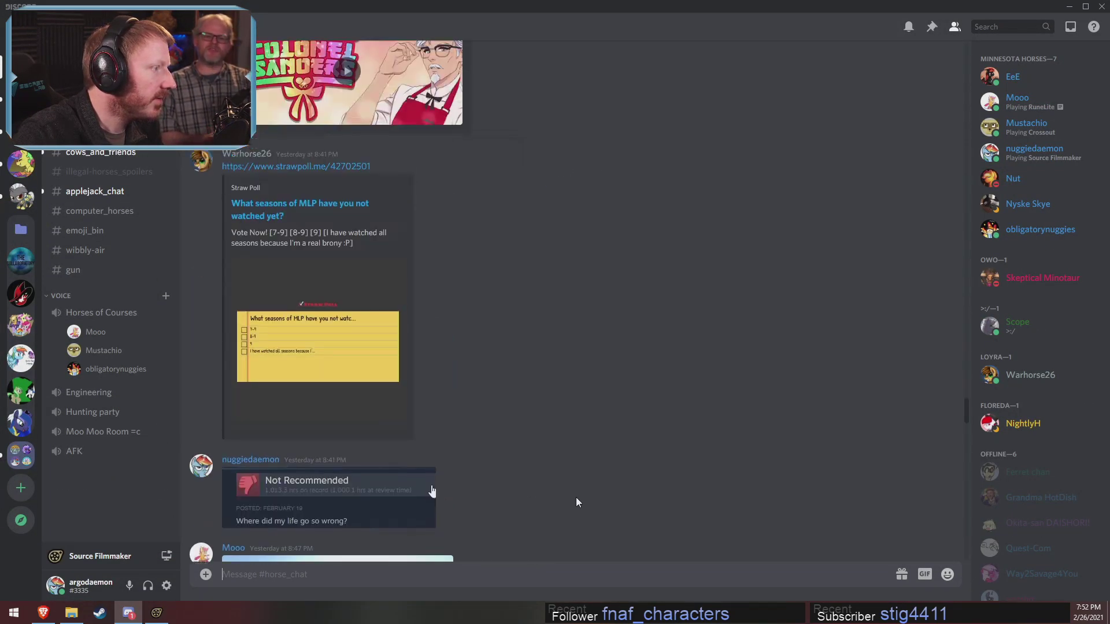
scroll(575, 498, "up", 9)
scroll(575, 497, "down", 7)
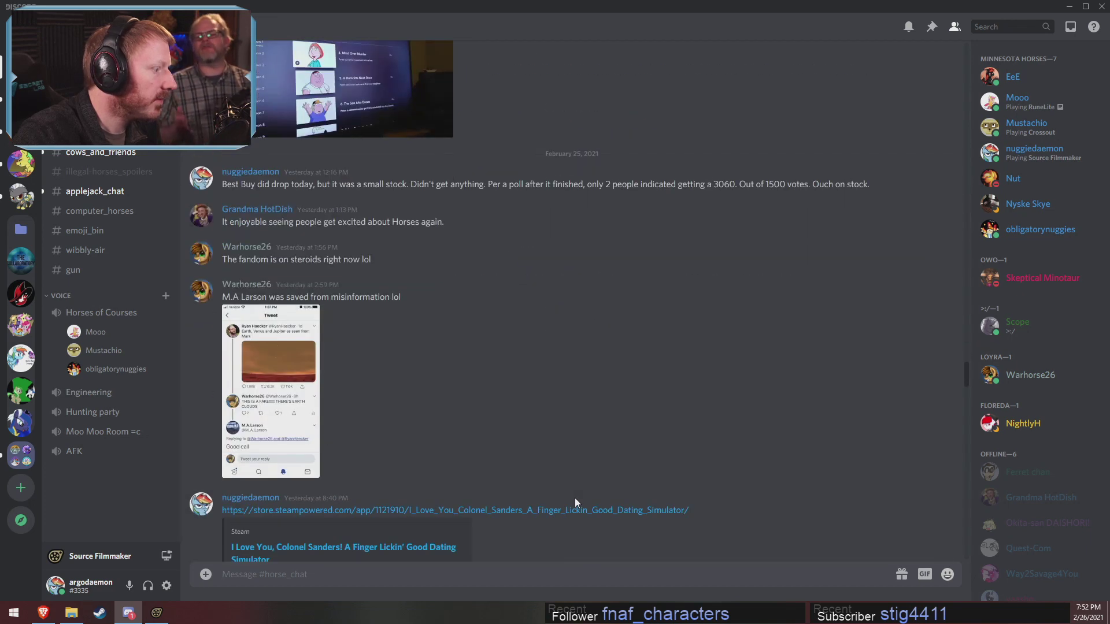
scroll(570, 443, "up", 15)
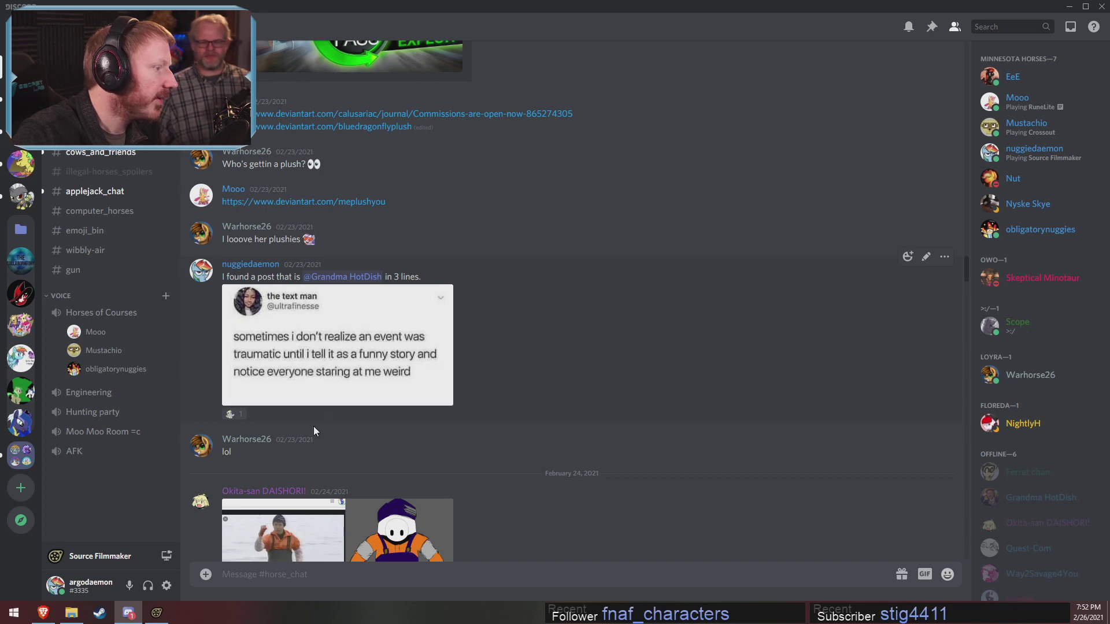
left_click(379, 339)
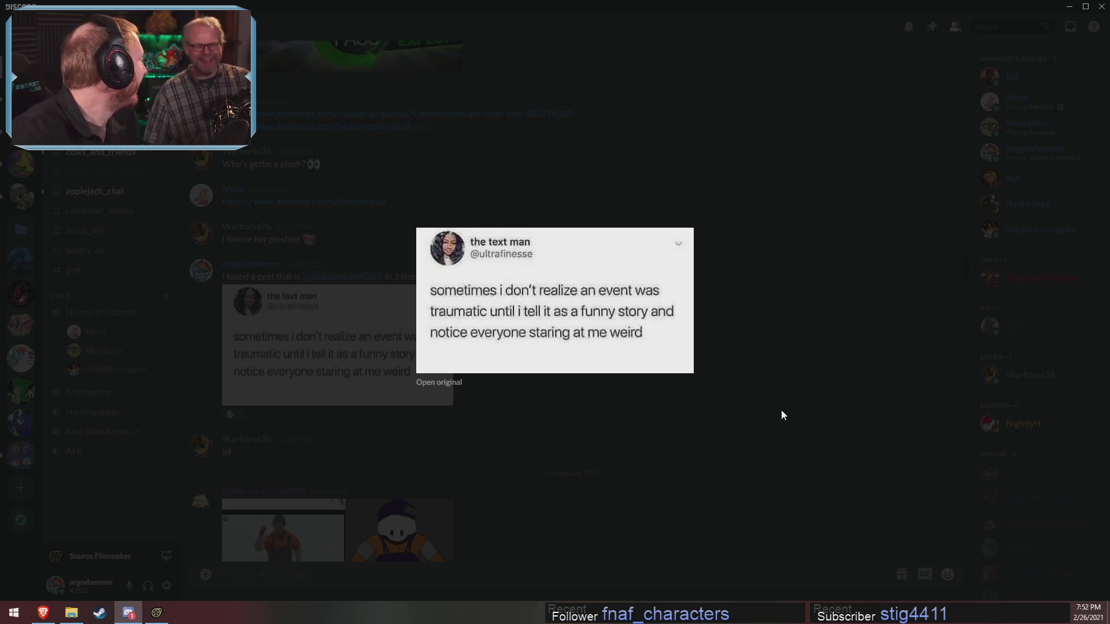
Close the enlarged image, look at the other server's general channel, and switch back to Source Filmmaker.
left_click(791, 352)
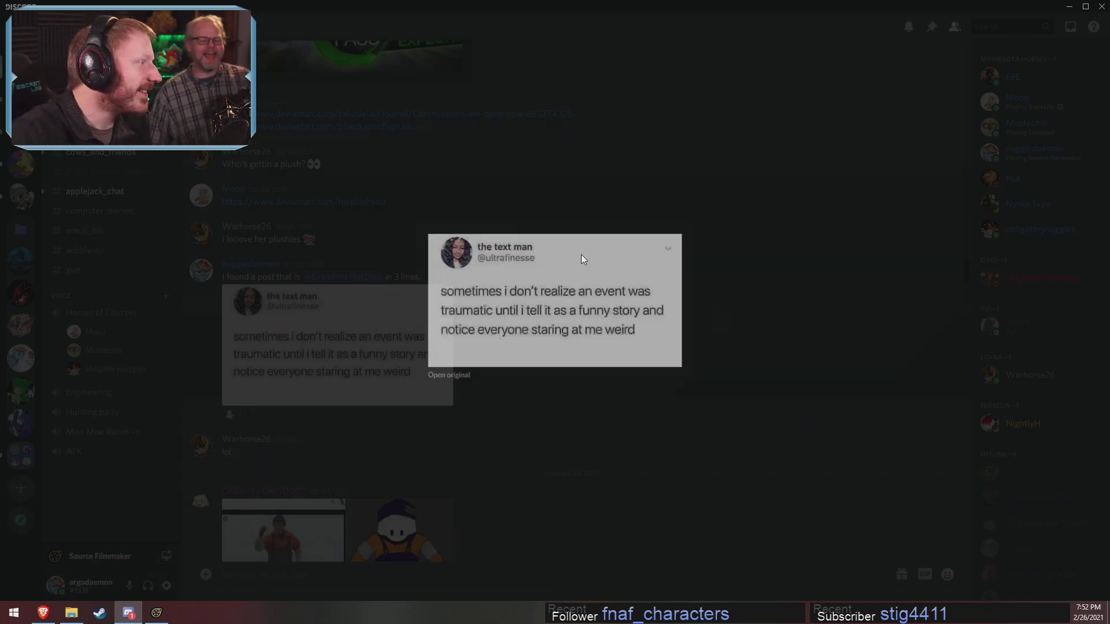
left_click(21, 99)
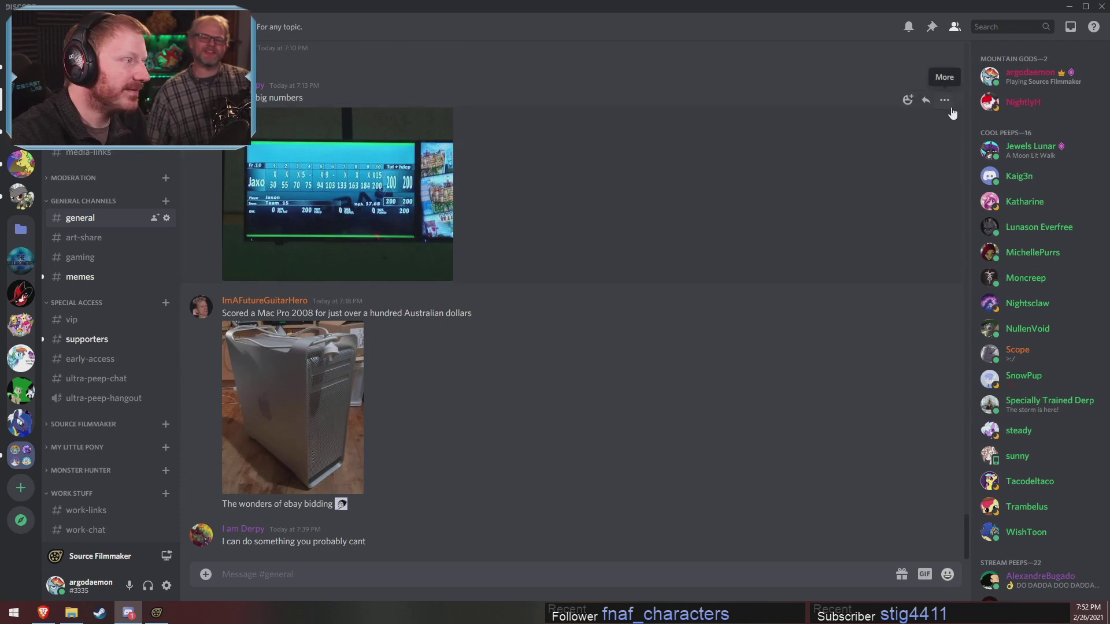
left_click(1073, 7)
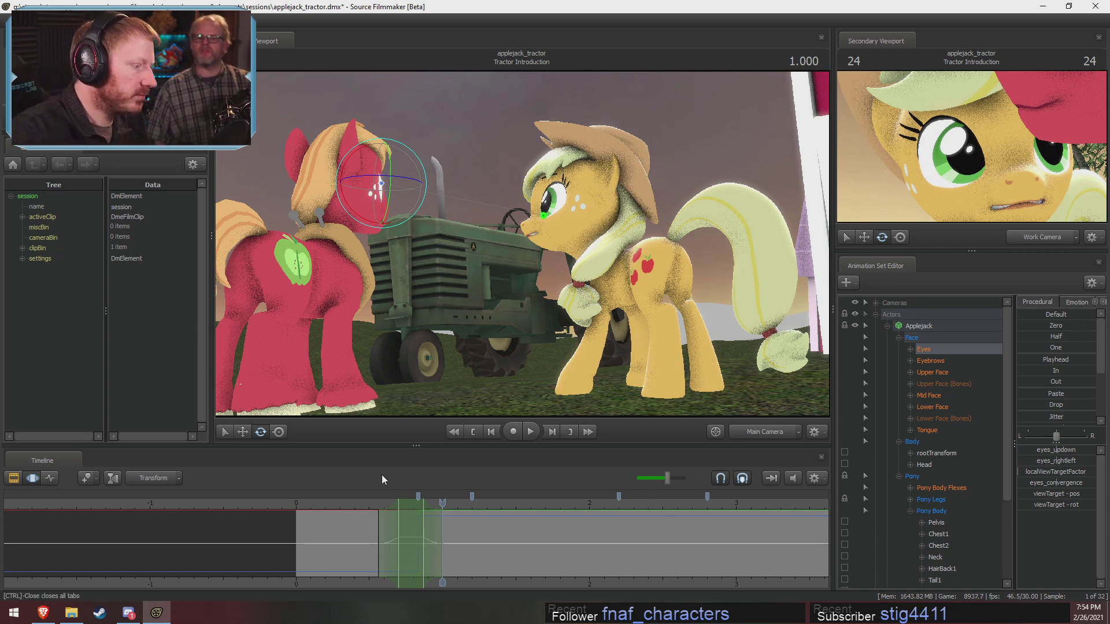
Play back Applejack's opening head turn from 0.533 to about 1.566.
left_click(372, 506)
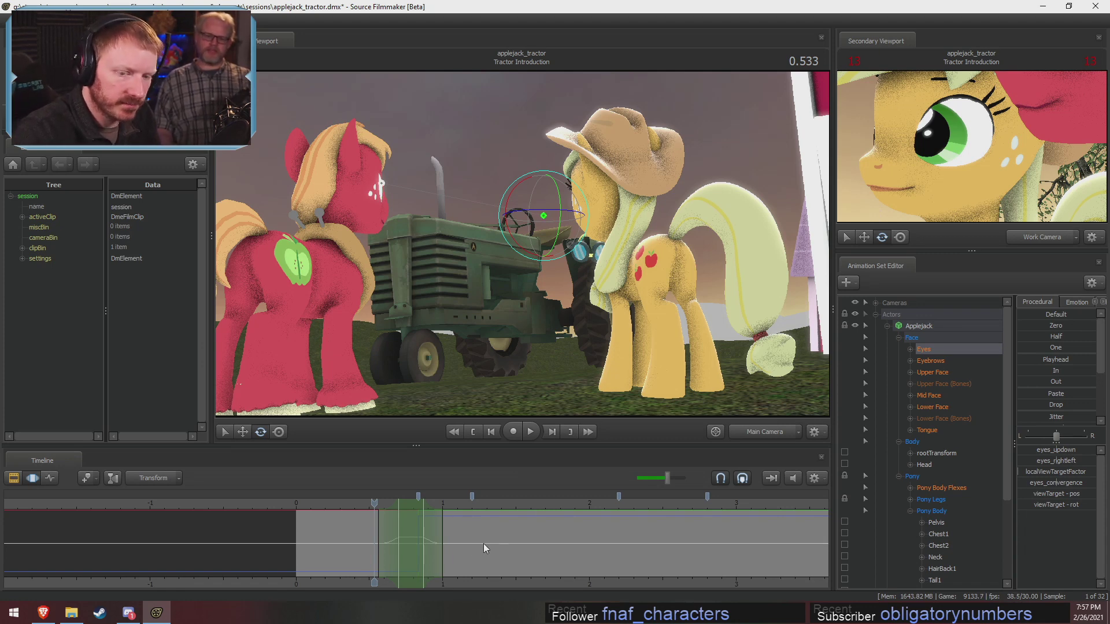
key("space")
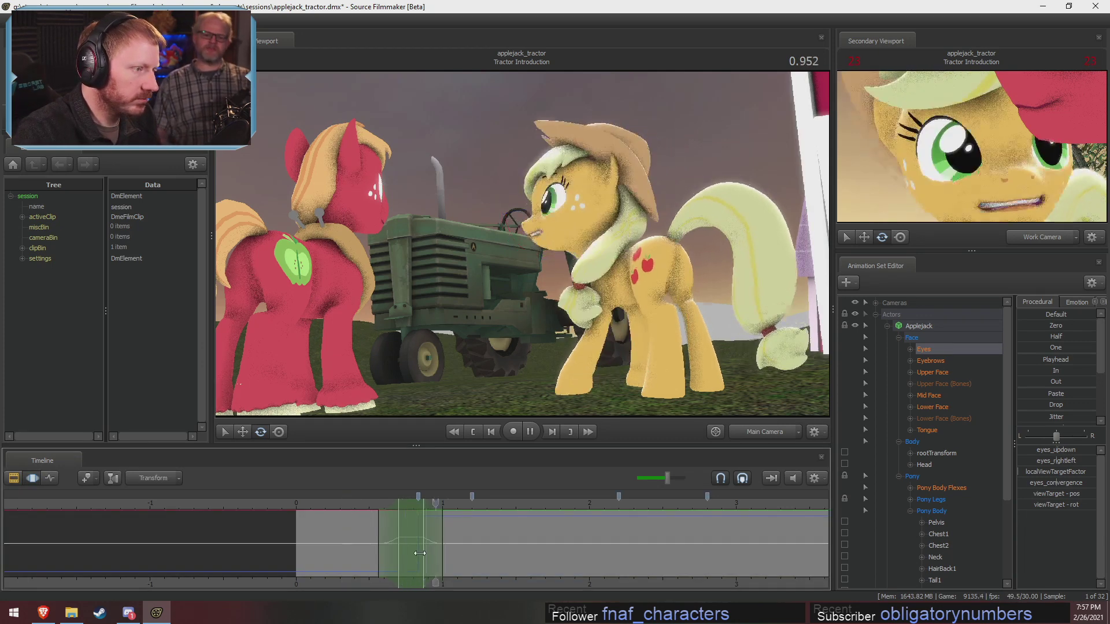
key("space")
scroll(288, 566, "down", 3)
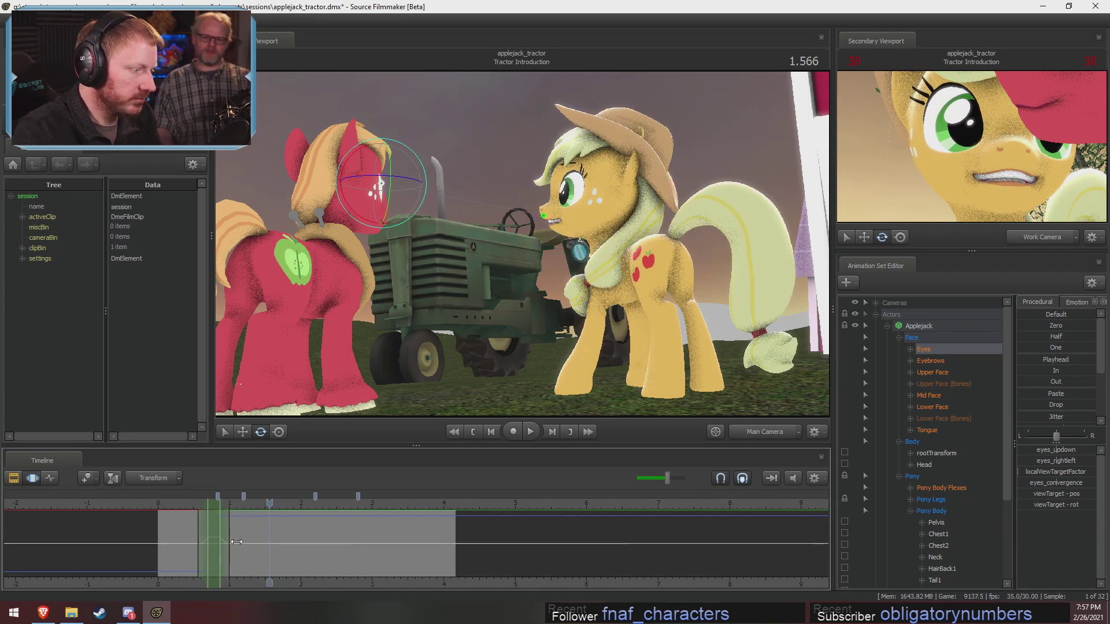
scroll(189, 549, "up", 2)
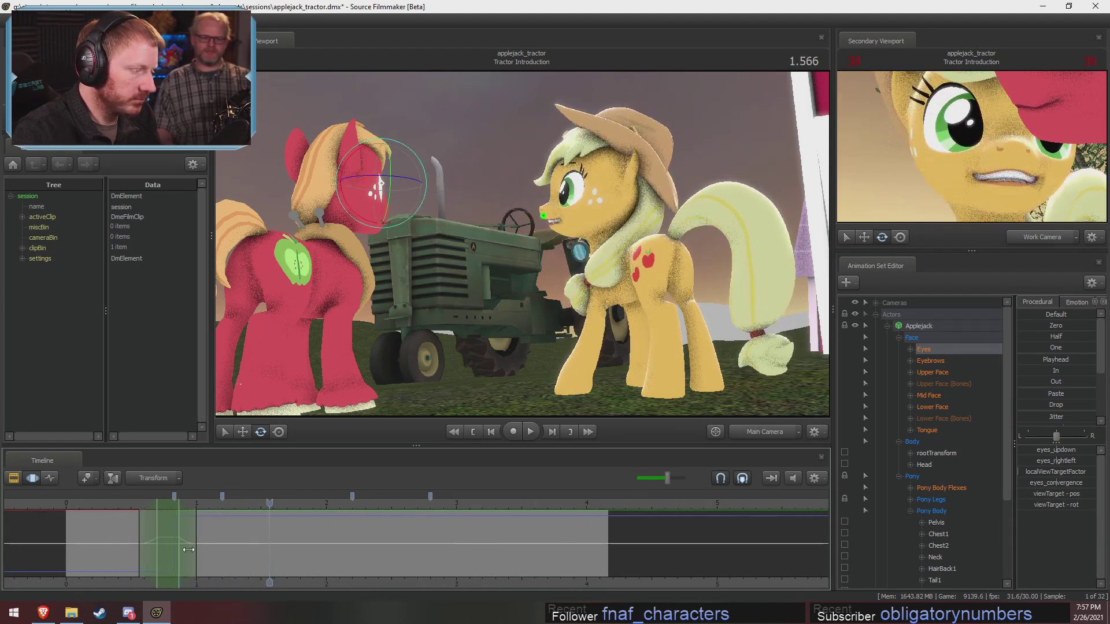
Lower Applejack's gaze slightly with eyes_updown over the first blink's time selection, with the playhead at 0.800.
left_click(925, 372)
scroll(419, 505, "up", 2)
left_click(926, 358)
left_click(926, 350)
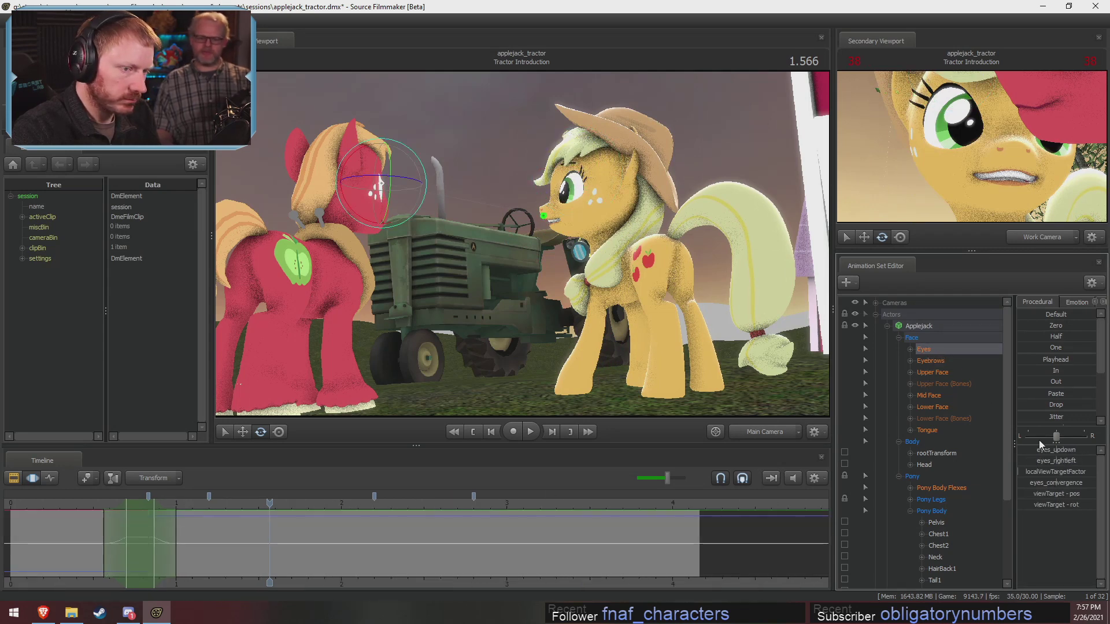
left_click(117, 545)
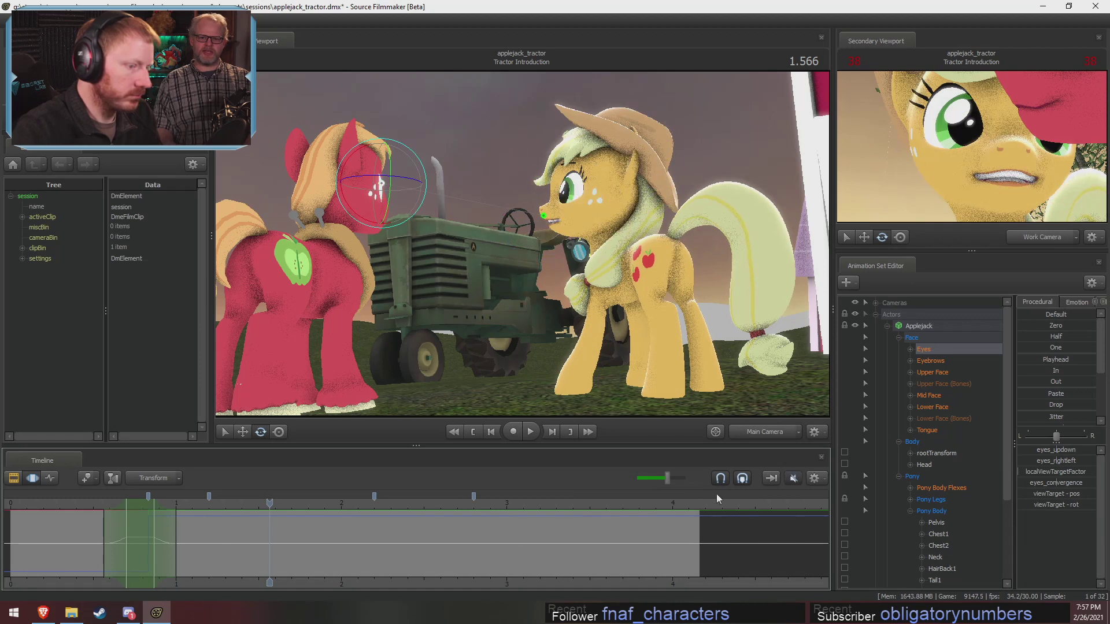
left_click(104, 527)
left_click_drag(104, 527, 155, 541)
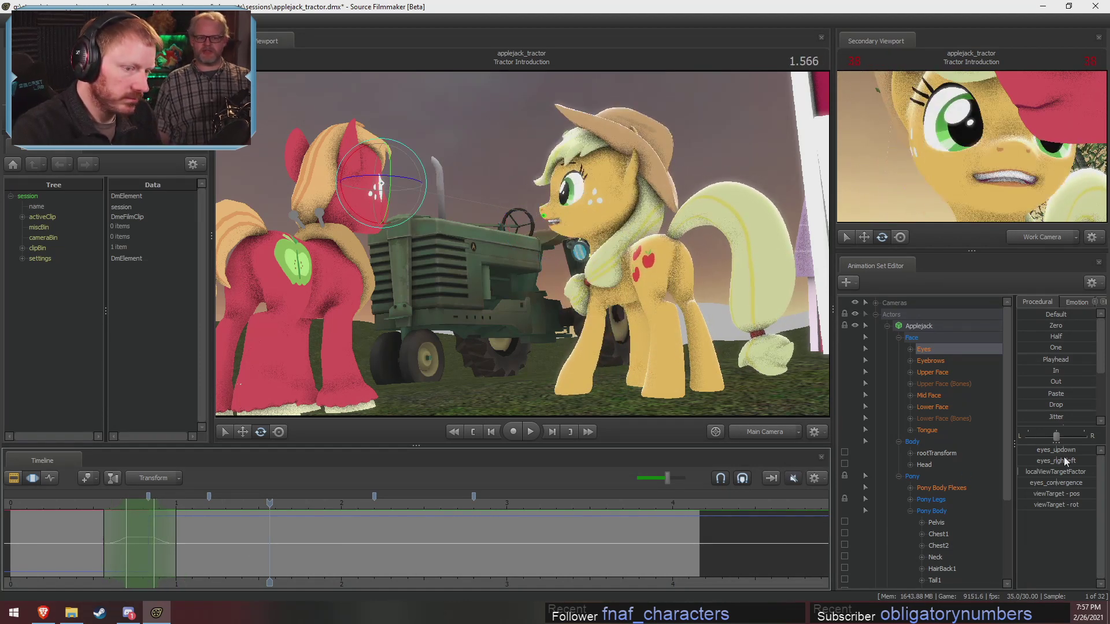
left_click_drag(168, 503, 143, 503)
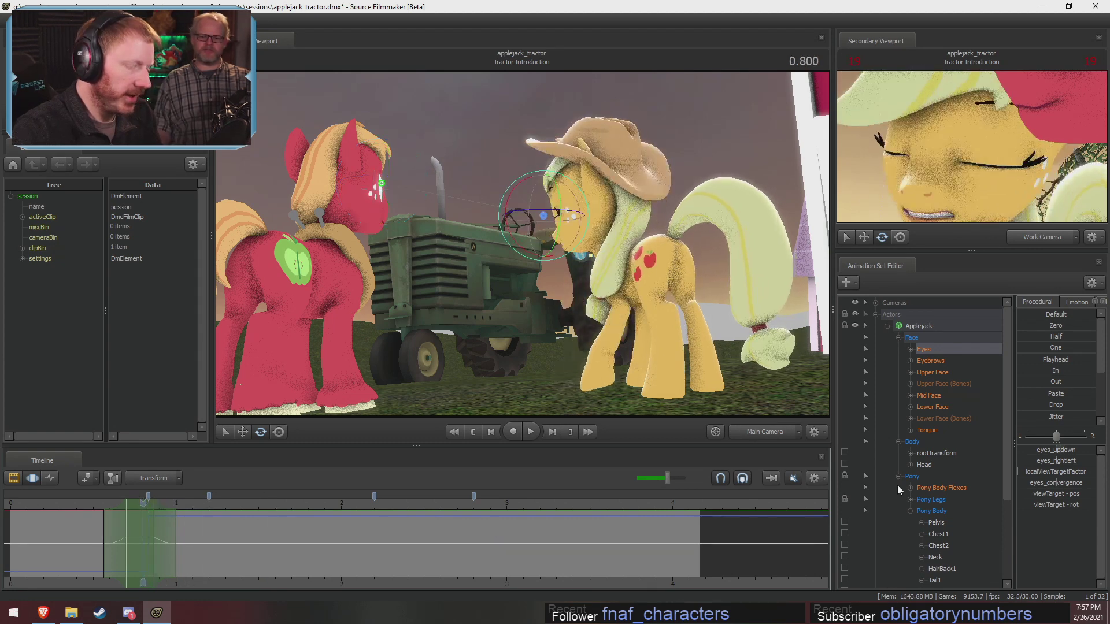
left_click_drag(1053, 450, 1056, 450)
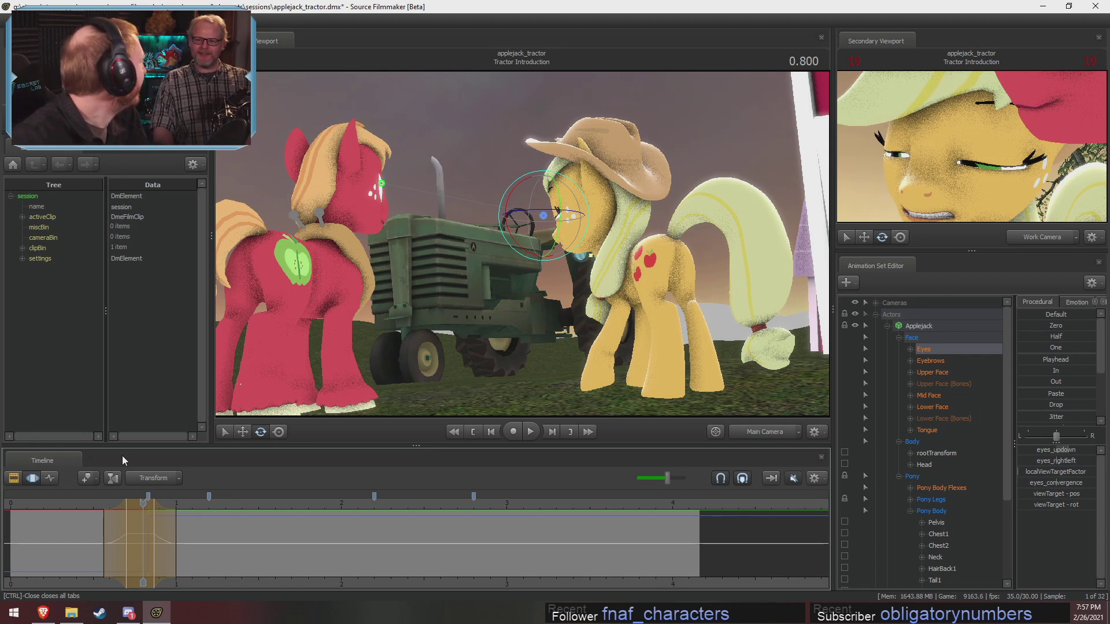
Set a new time selection centred on 1.300, with falloff from about 1.13 to 1.47.
left_click(208, 490)
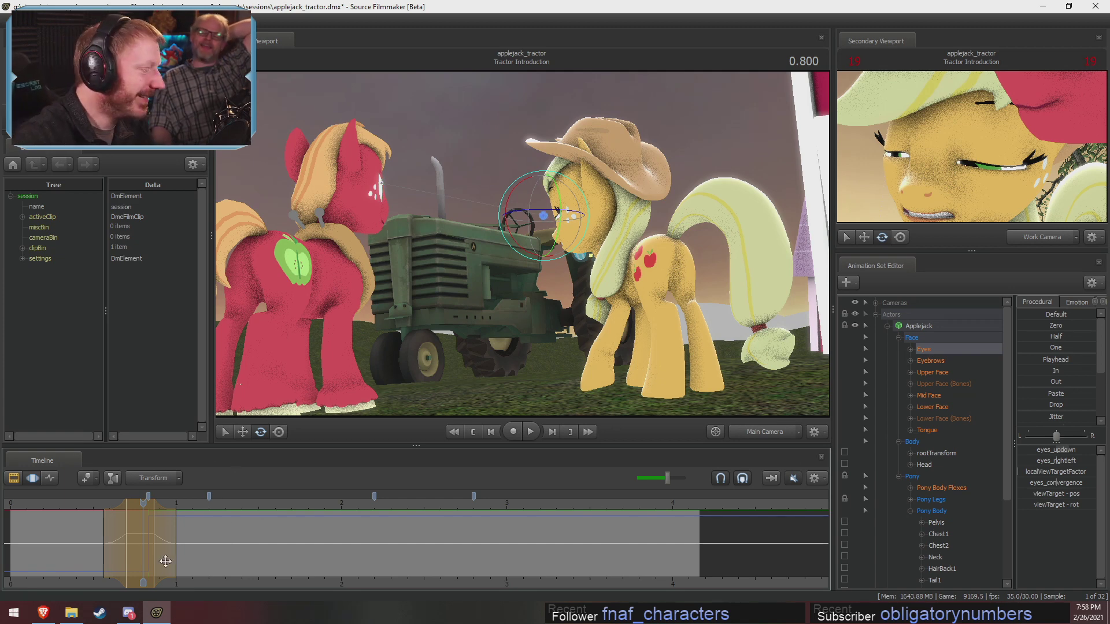
key("shift")
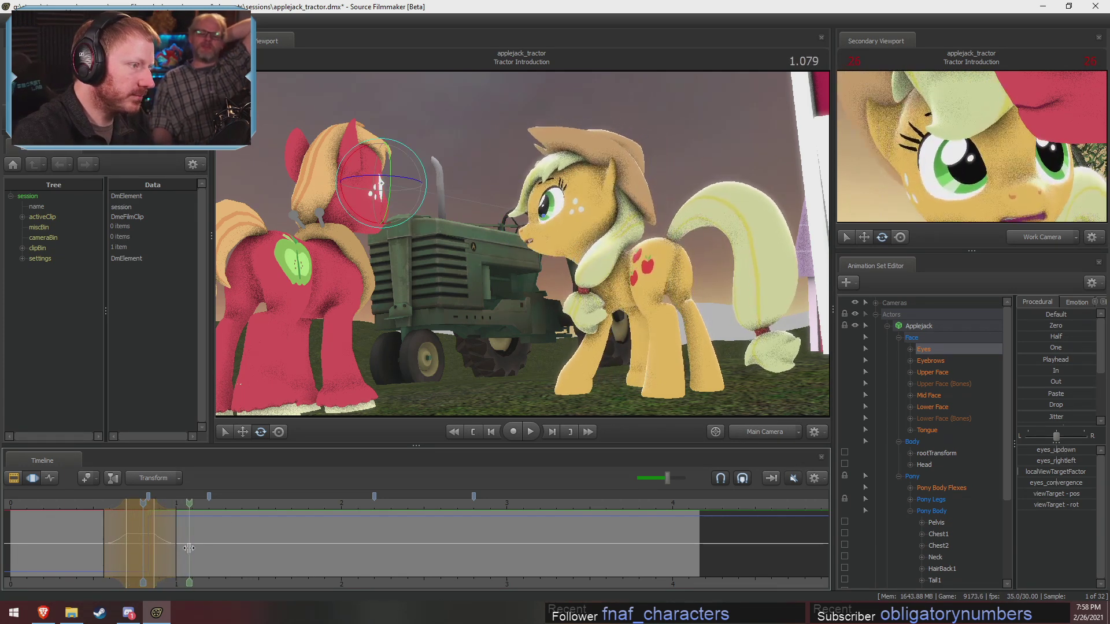
left_click(226, 546)
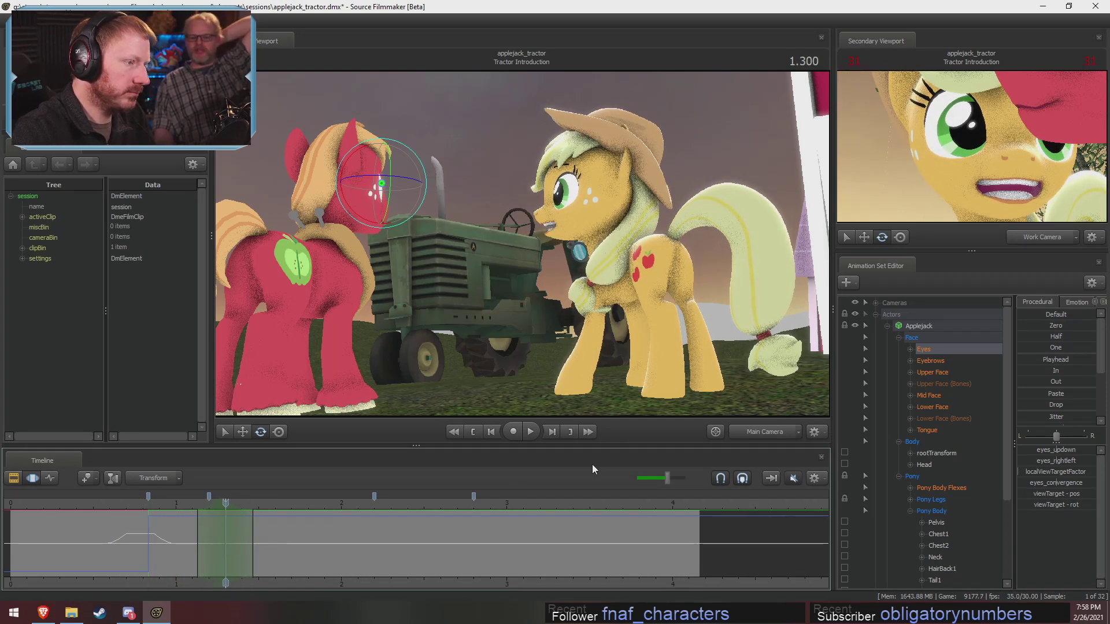
left_click_drag(1064, 450, 1070, 451)
key("ctrl+z")
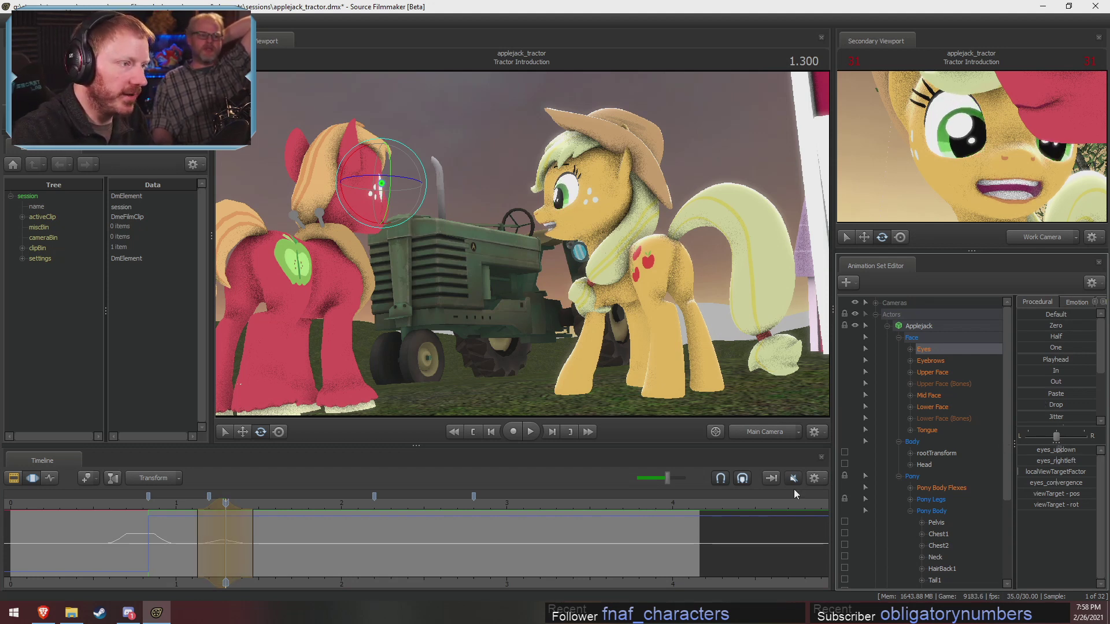
key("ctrl+z")
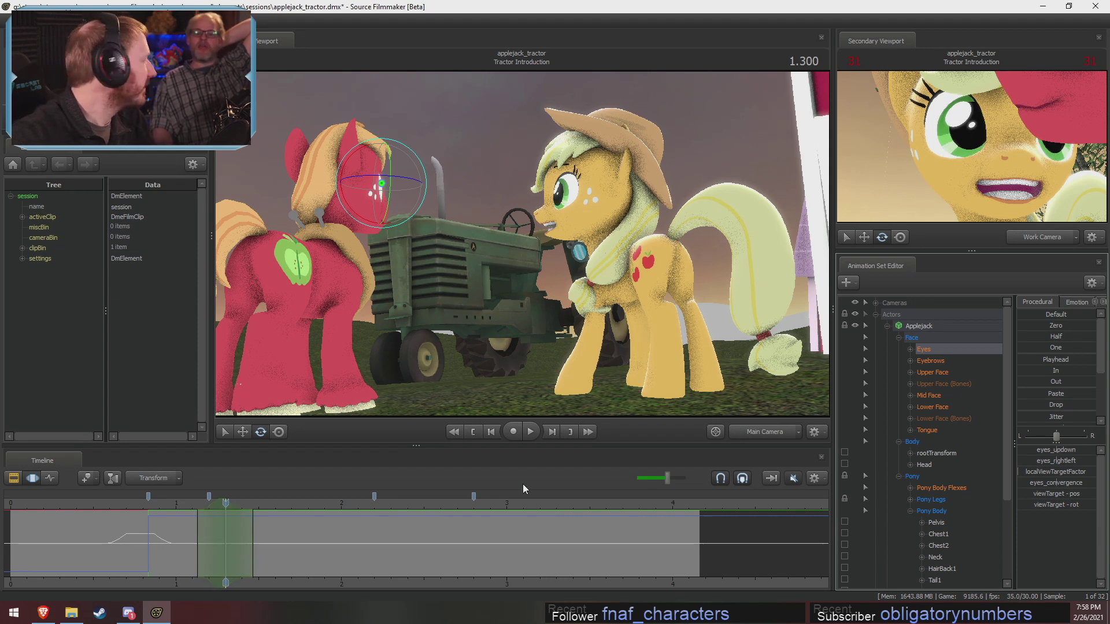
Lower Applejack's gaze slightly with eyes_updown, and shift that time selection earlier so the dip centres on about 1.2.
left_click_drag(1038, 448, 1045, 449)
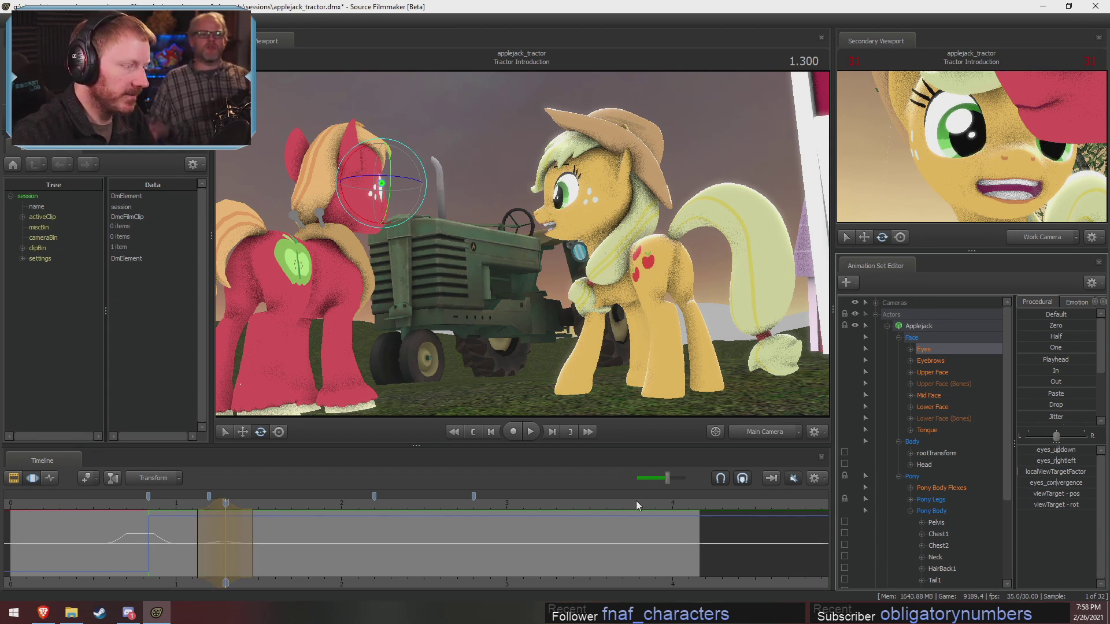
mouse_move(205, 539)
left_mouse_down()
mouse_move(254, 539)
mouse_move(183, 538)
mouse_move(252, 549)
left_mouse_up()
key("Left")
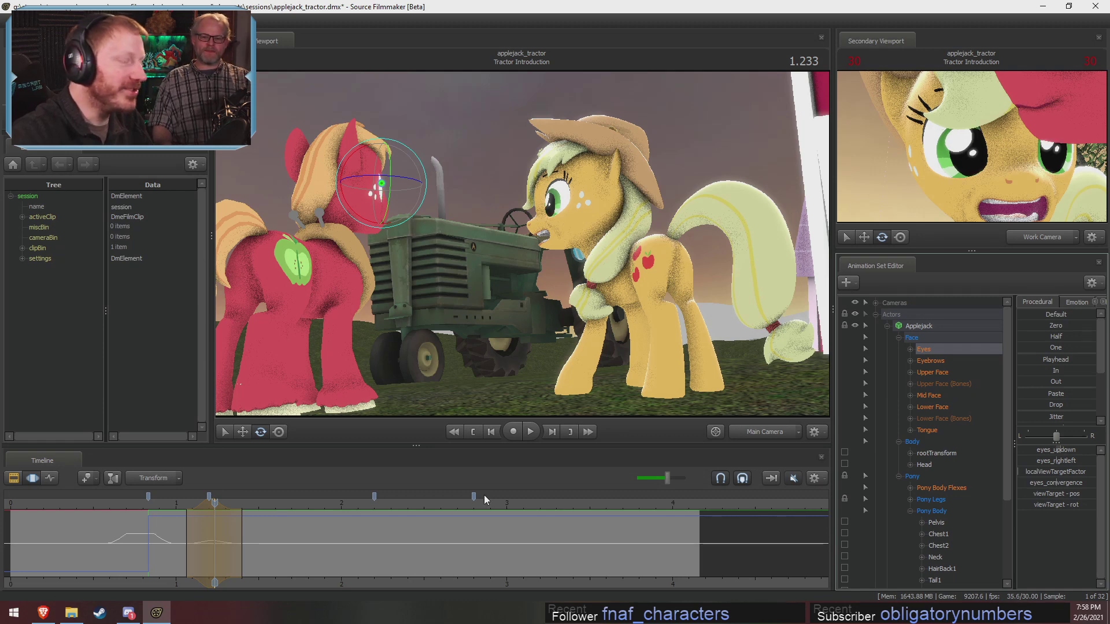
left_click(190, 517)
mouse_move(191, 518)
left_mouse_down()
mouse_move(200, 519)
mouse_move(177, 523)
mouse_move(249, 542)
mouse_move(148, 535)
mouse_move(185, 521)
mouse_move(178, 529)
left_mouse_up()
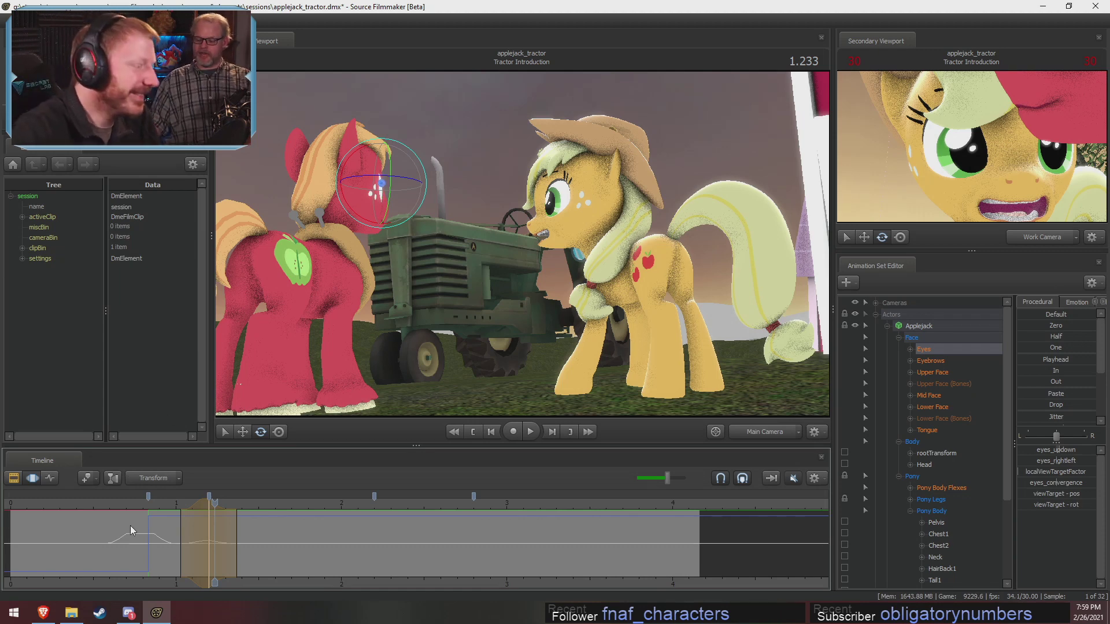
Raise Applejack's gaze slightly with eyes_updown at 1.366, and extend the selection's ending falloff to about 1.73.
mouse_move(173, 529)
left_mouse_down()
mouse_move(248, 559)
mouse_move(237, 564)
left_mouse_up()
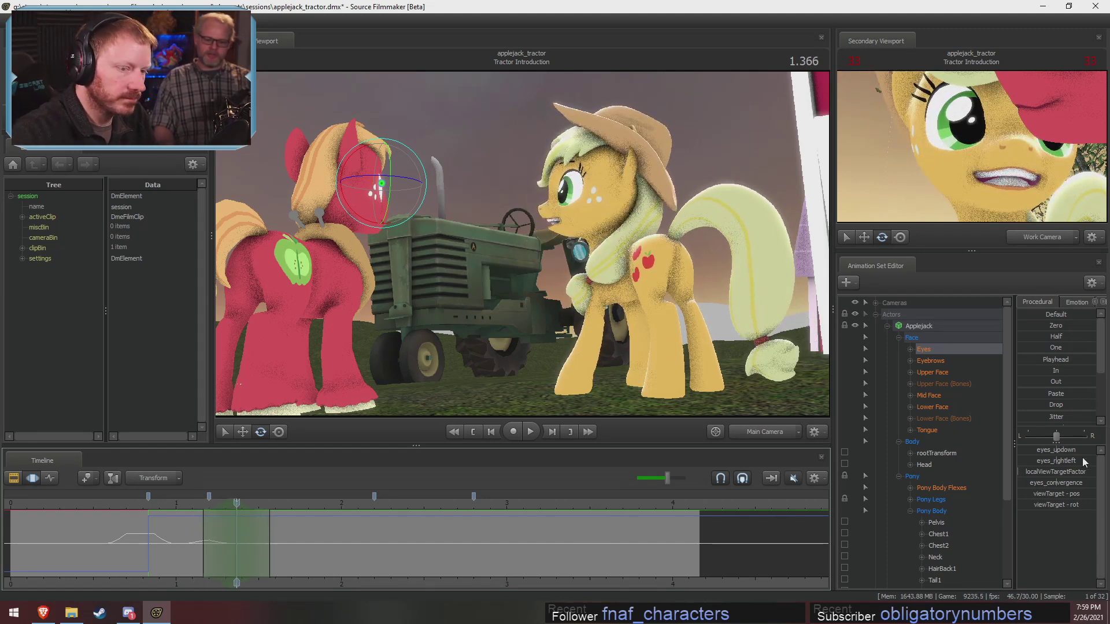
left_click_drag(1083, 459, 1082, 459)
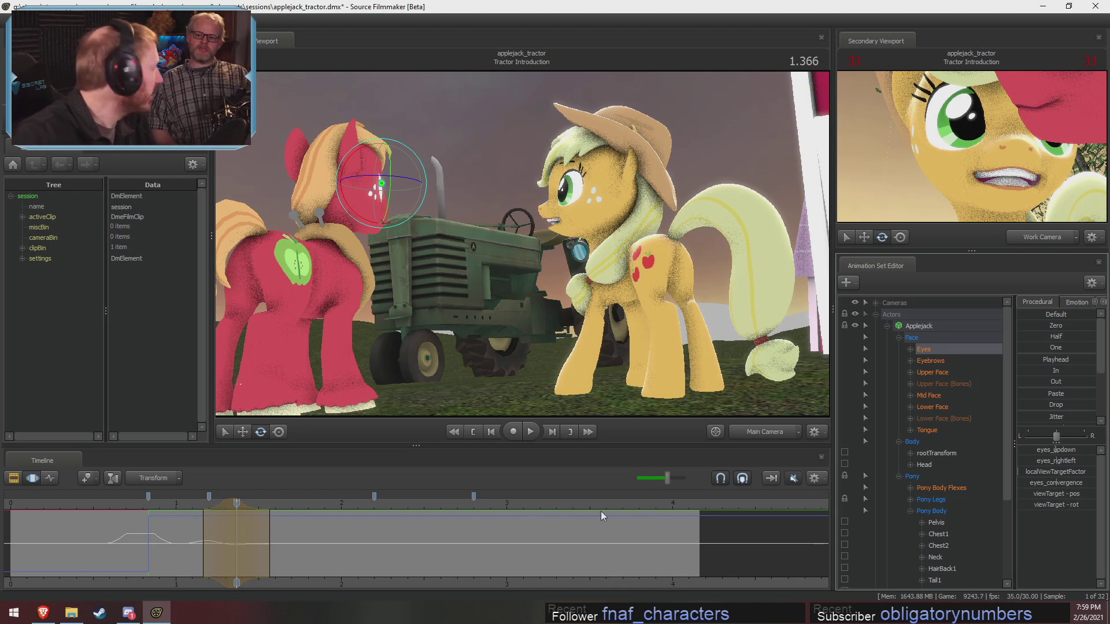
left_click_drag(236, 531, 229, 530)
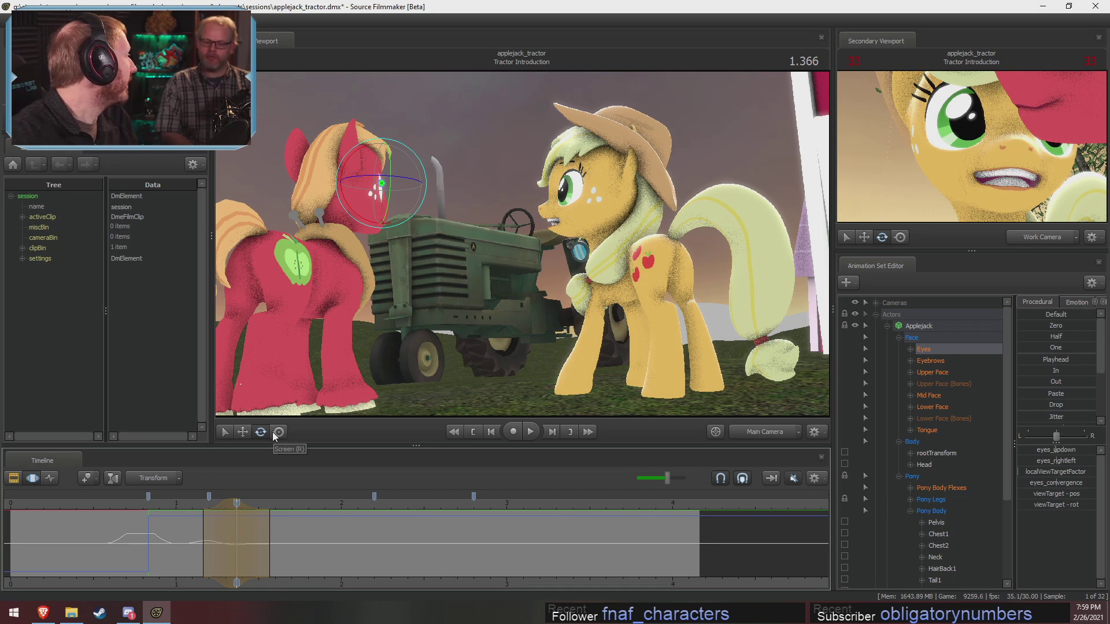
left_click(175, 538)
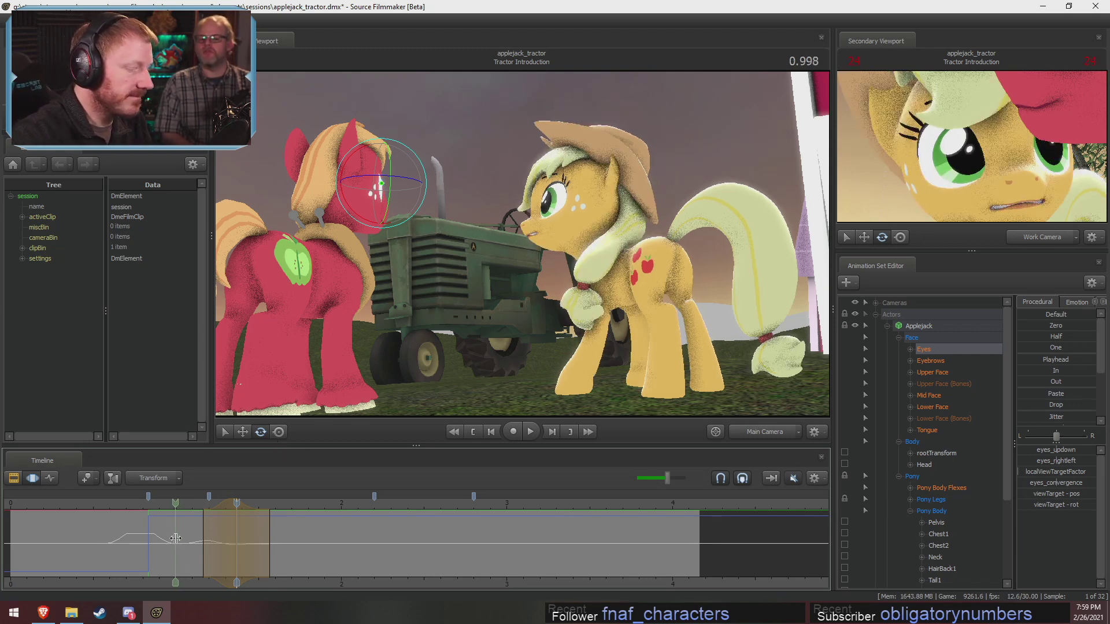
left_click_drag(176, 539, 297, 544)
Play back Applejack's eye motion from 0.766 to 1.733.
left_click_drag(154, 505, 138, 506)
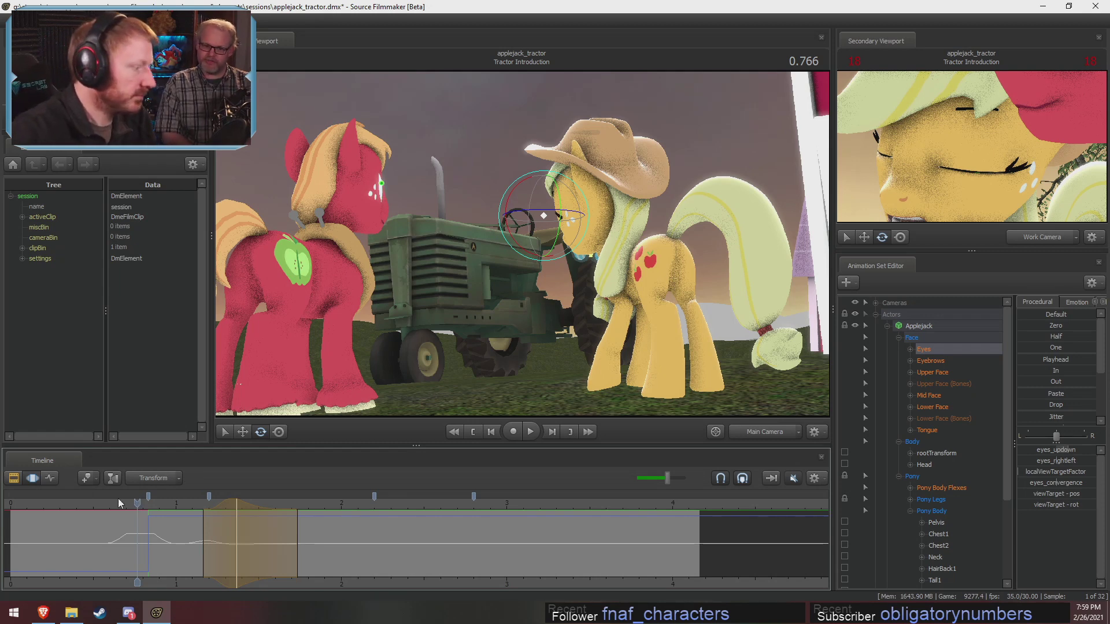
key("space")
key("space")
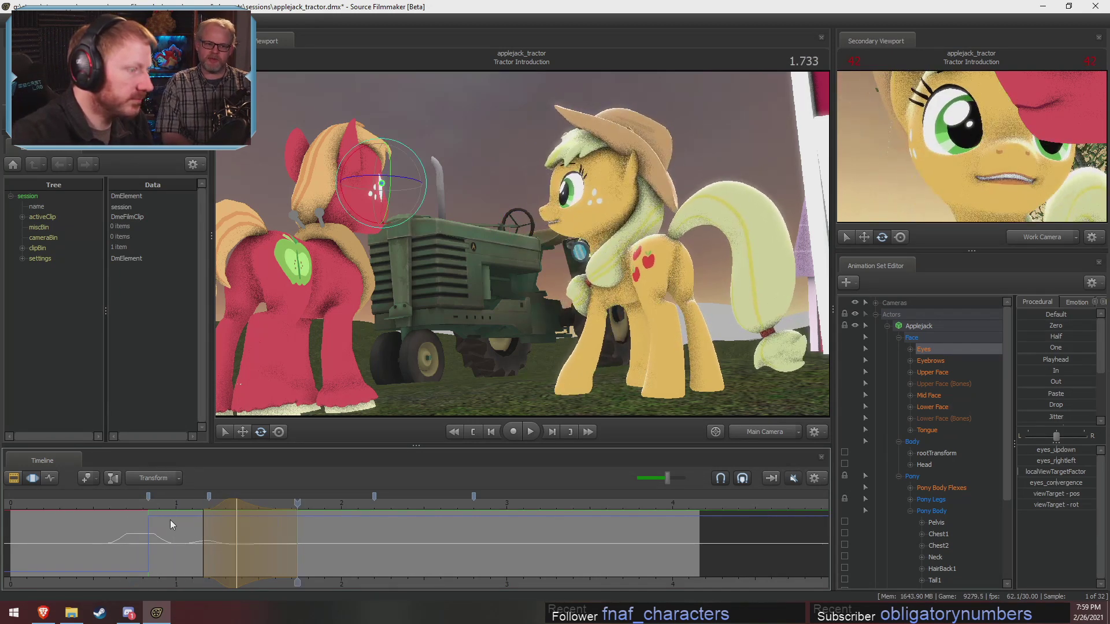
Add a slight Close_eyes squint on Applejack's Upper Face from about 1.07 to 1.57, peaking near 1.23.
left_click_drag(236, 539, 236, 540, "shift")
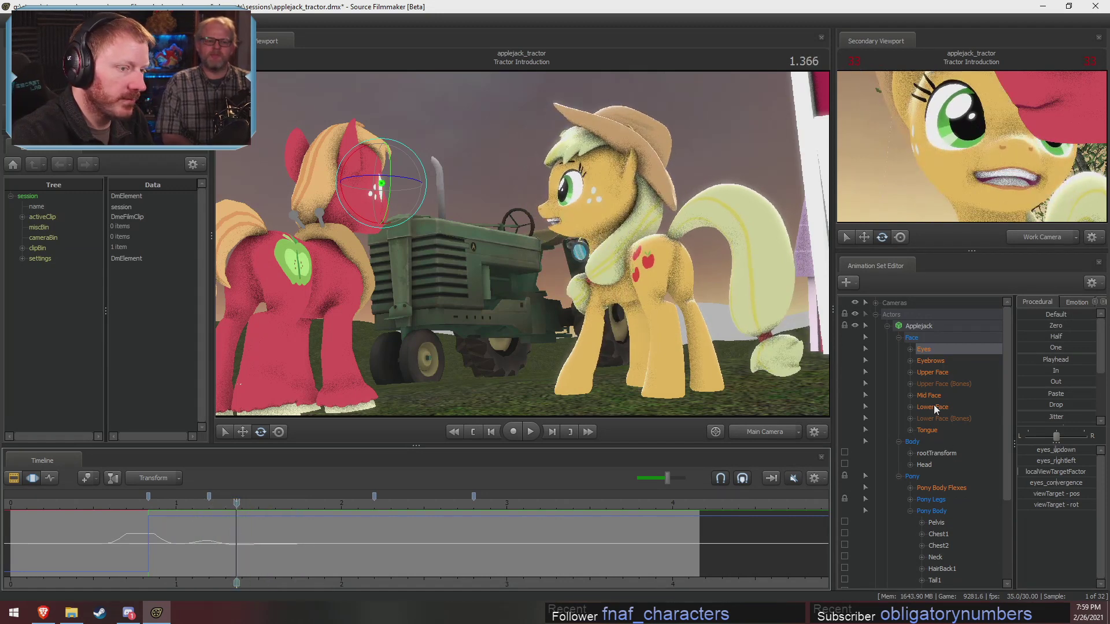
left_click(934, 371)
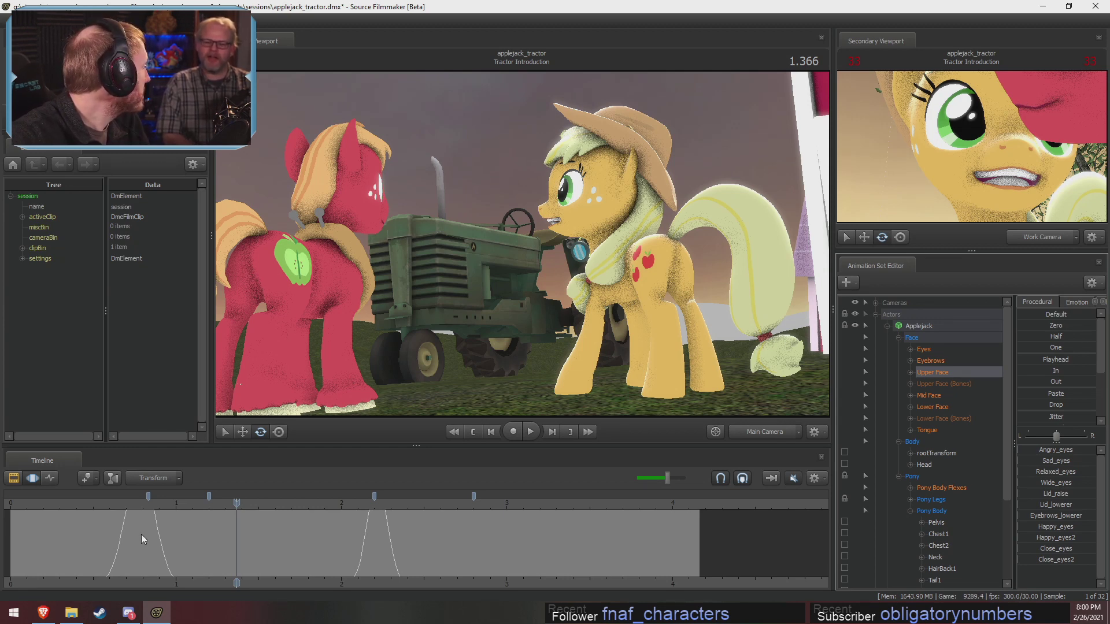
left_click(222, 539)
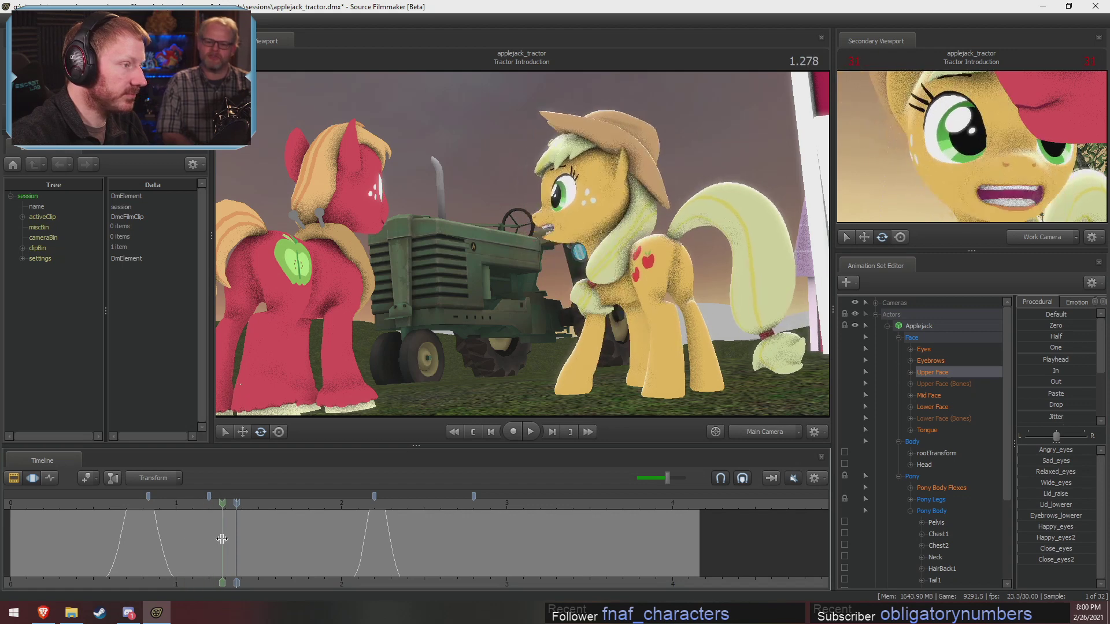
left_click_drag(222, 539, 279, 546)
left_click_drag(1046, 559, 1057, 563)
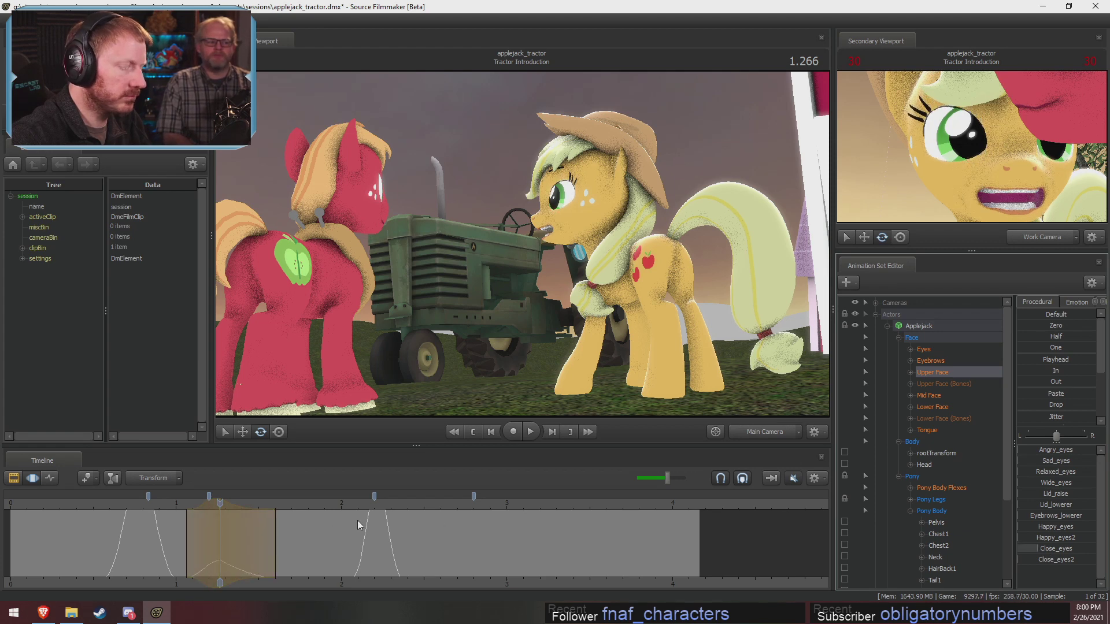
left_click(201, 547)
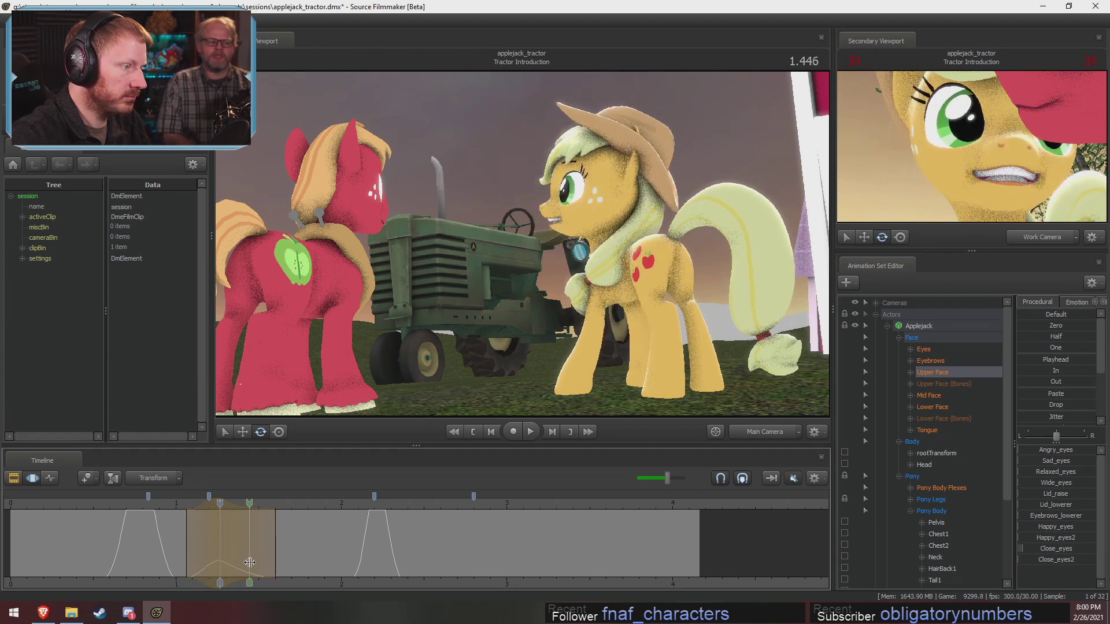
left_click_drag(263, 559, 257, 559)
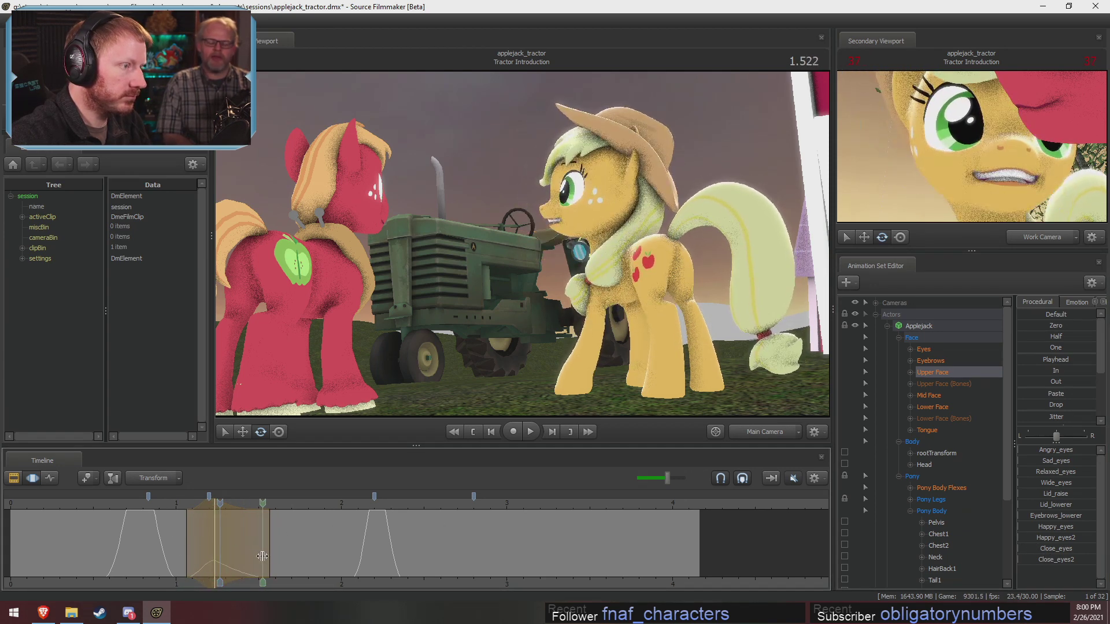
Play back the squint from about 0.7, and shorten its ending falloff to about 1.46.
left_click(124, 506)
key("space")
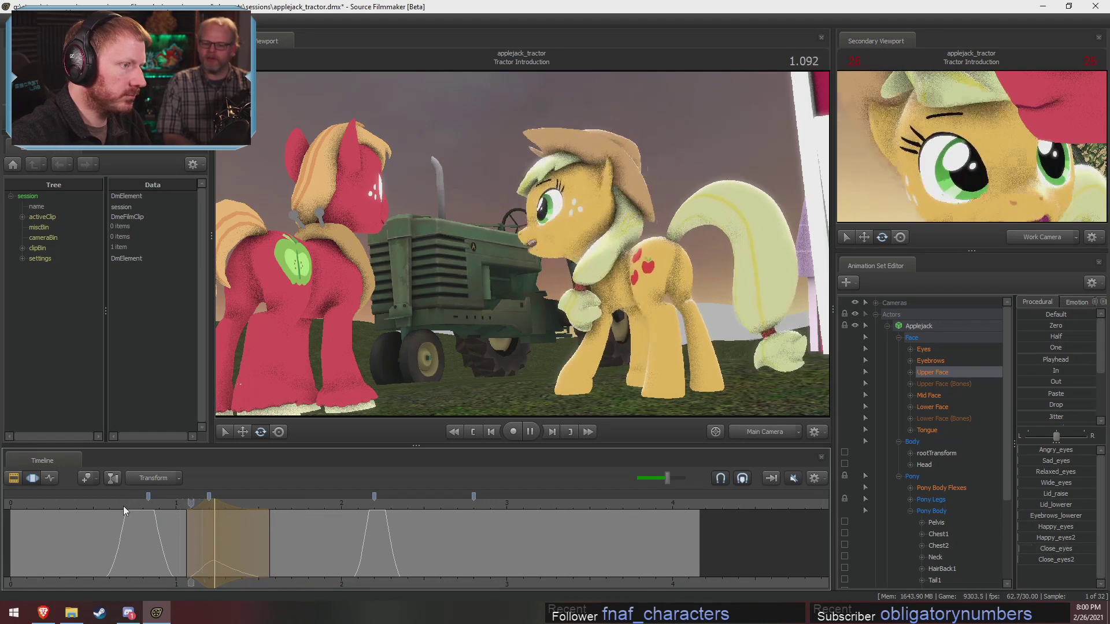
key("space")
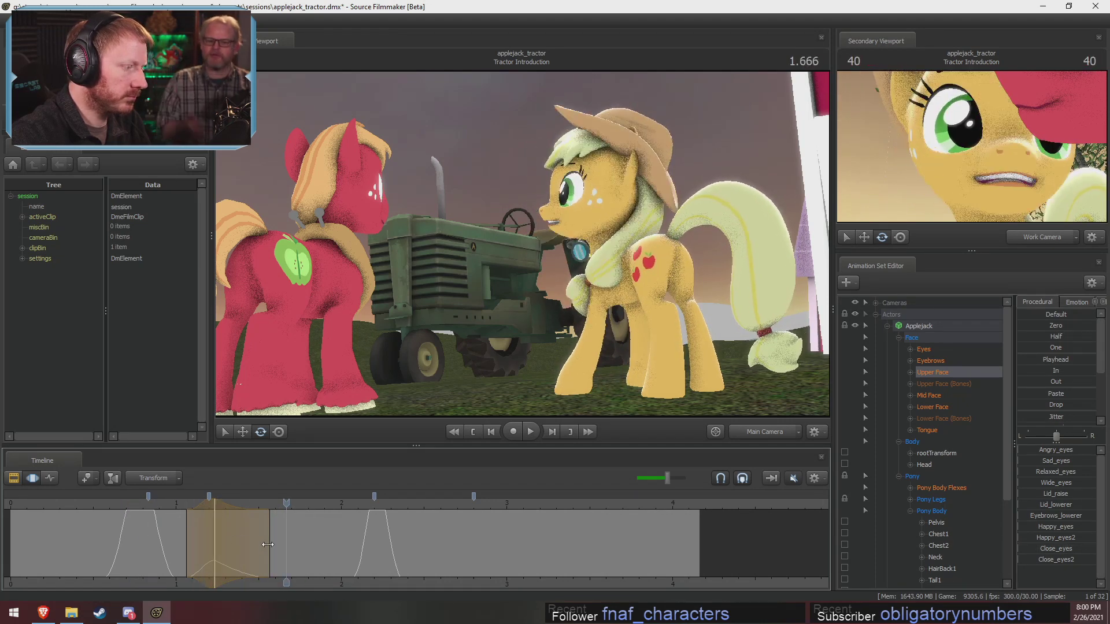
left_click_drag(269, 547, 251, 547)
mouse_move(253, 552)
left_mouse_down()
mouse_move(241, 550)
mouse_move(253, 547)
left_mouse_up()
Add a slight Wide_eyes bump on Applejack's Upper Face from about 1.2 to 1.67, peaking at 1.4.
left_click_drag(179, 537, 286, 555)
left_click(243, 550)
scroll(243, 551, "up", 5, "shift")
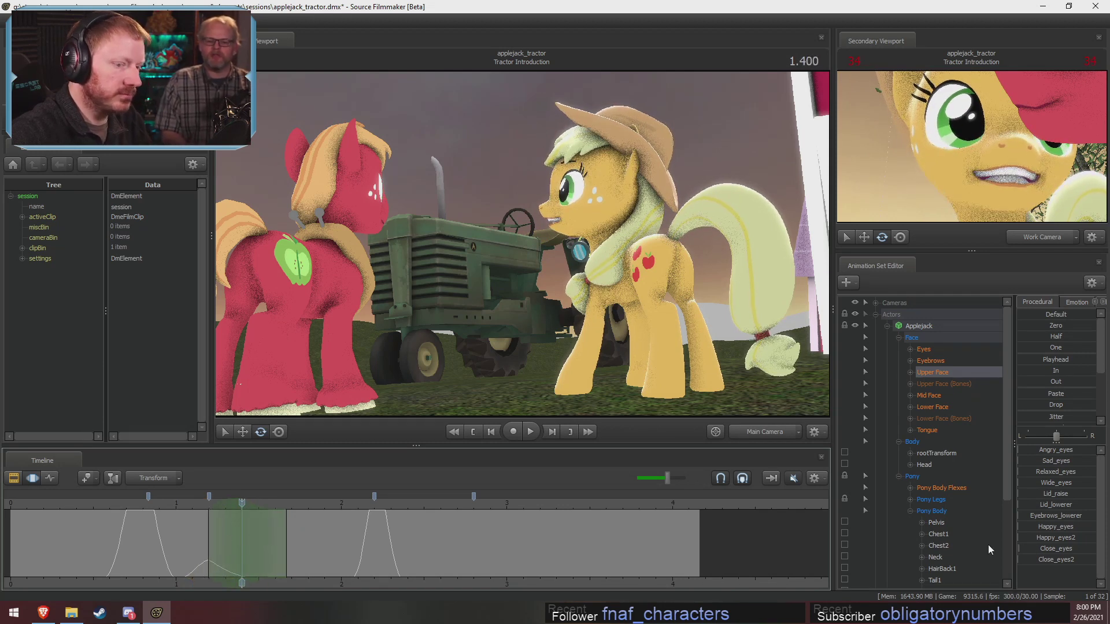
left_click_drag(1052, 487, 1051, 487)
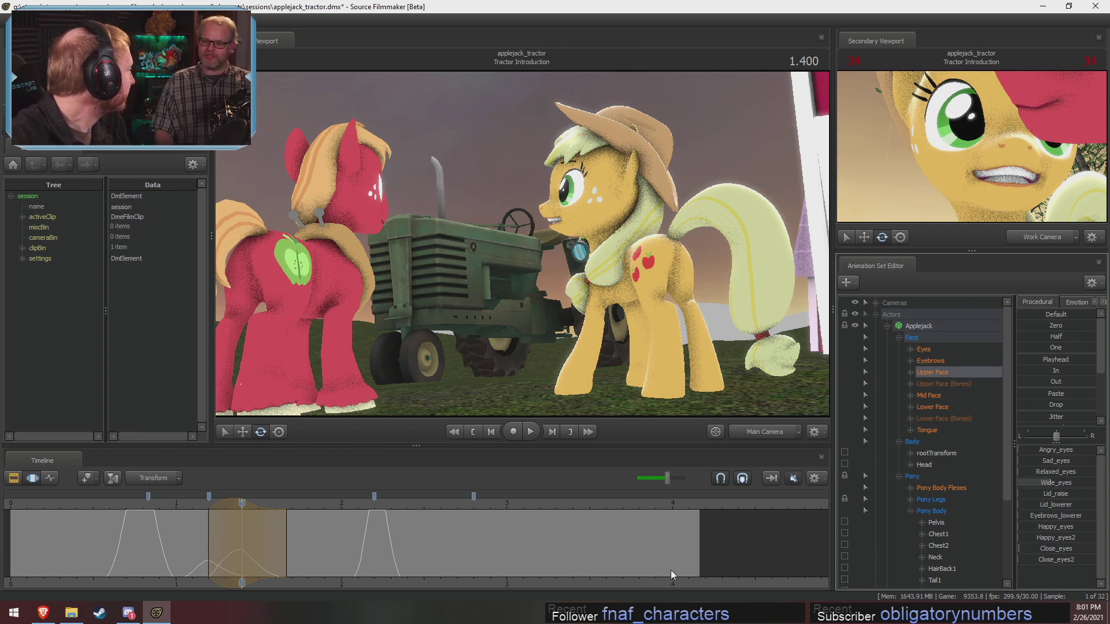
Review the eye widening by scrubbing and playing the shot from 1.133.
left_click(198, 504)
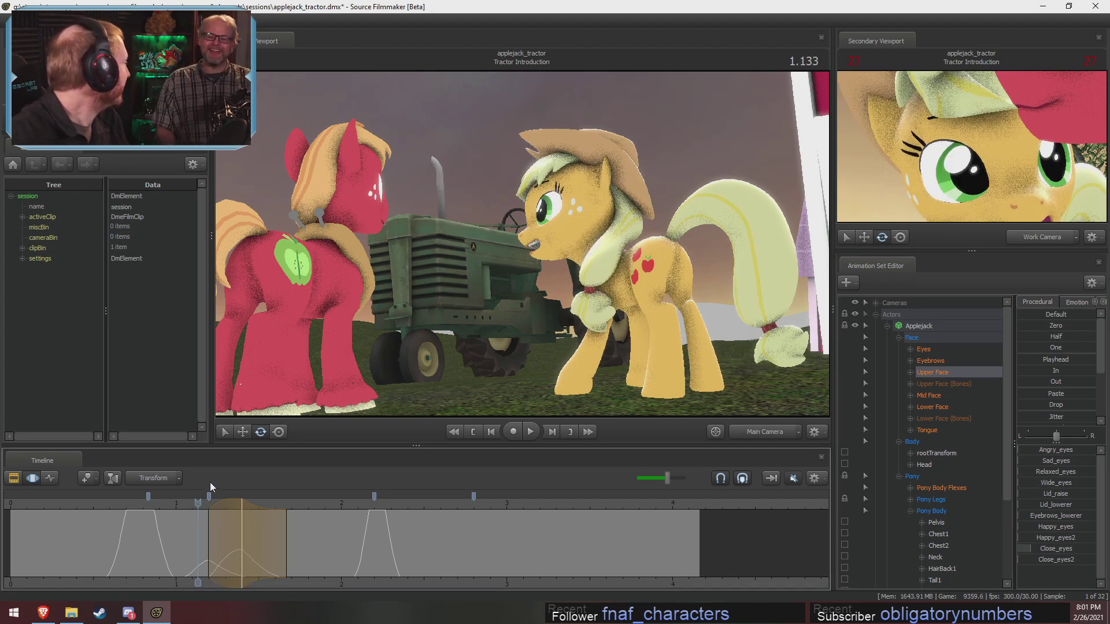
key("F2")
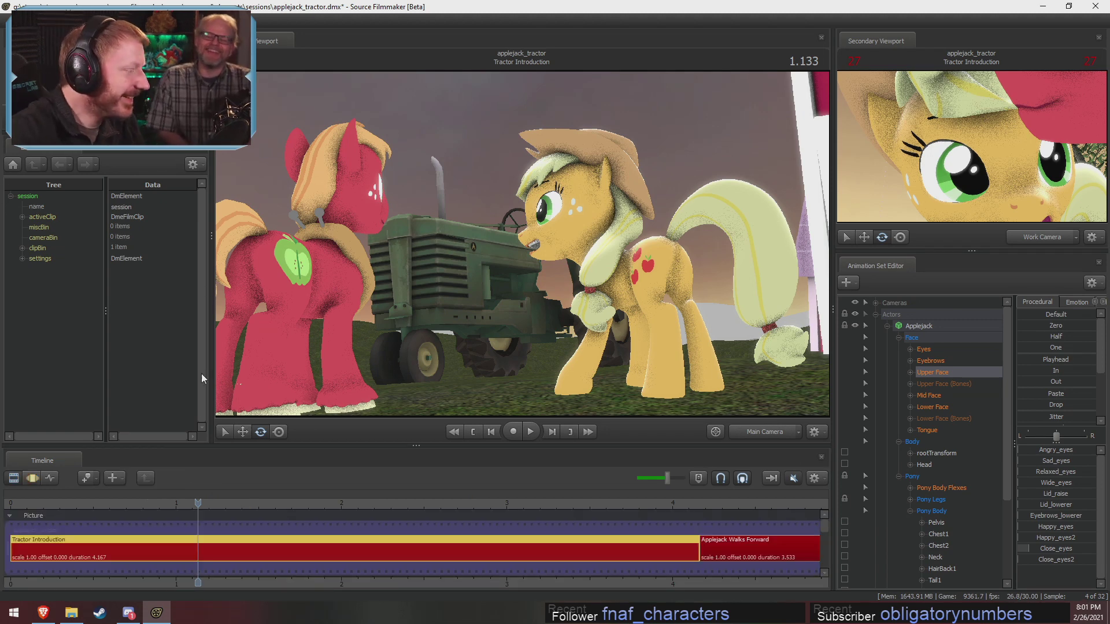
key("F3")
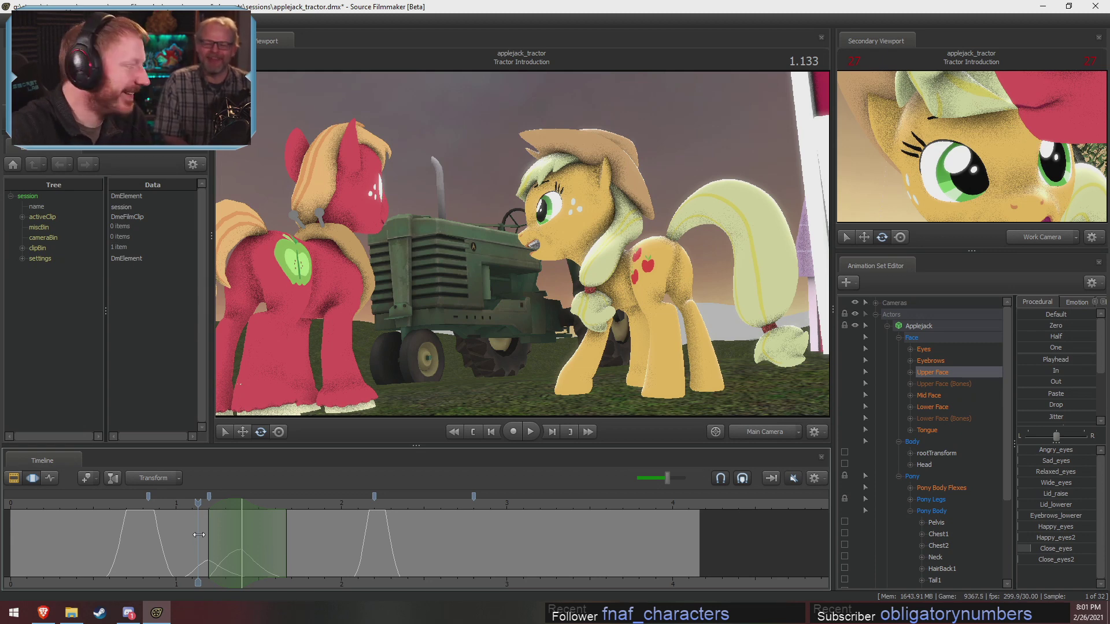
left_click_drag(199, 535, 307, 528)
key("space")
Set a time selection from about 1.23 to 2.23 centred near 1.77, and scrub through Applejack's head move.
left_click(311, 529, "shift")
scroll(310, 528, "up", 8, "shift")
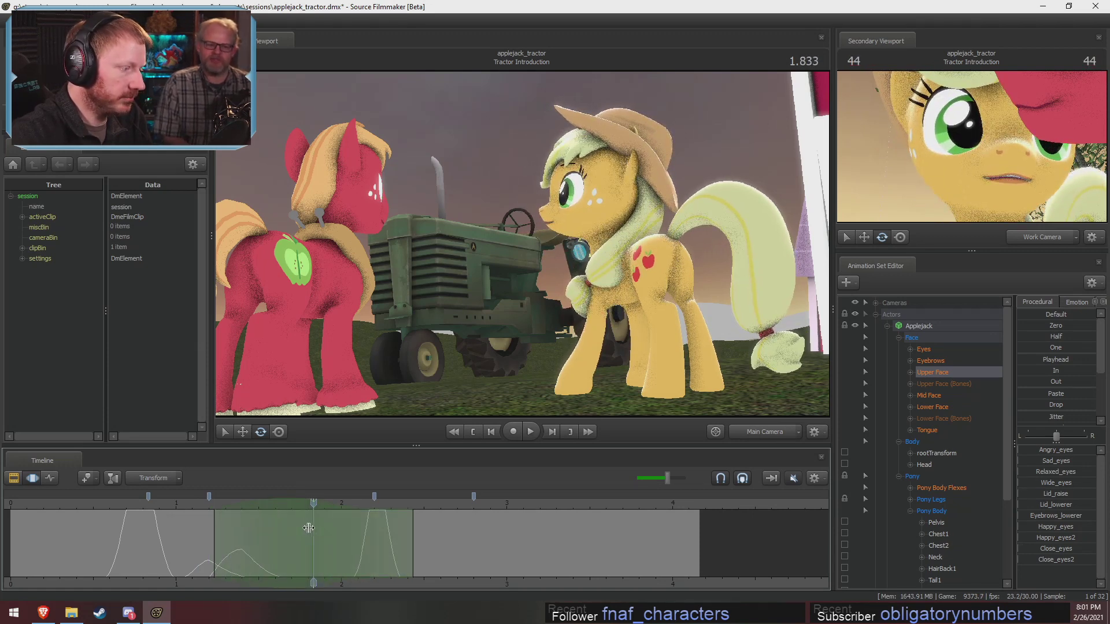
left_click_drag(411, 550, 385, 553)
left_click_drag(314, 540, 303, 504)
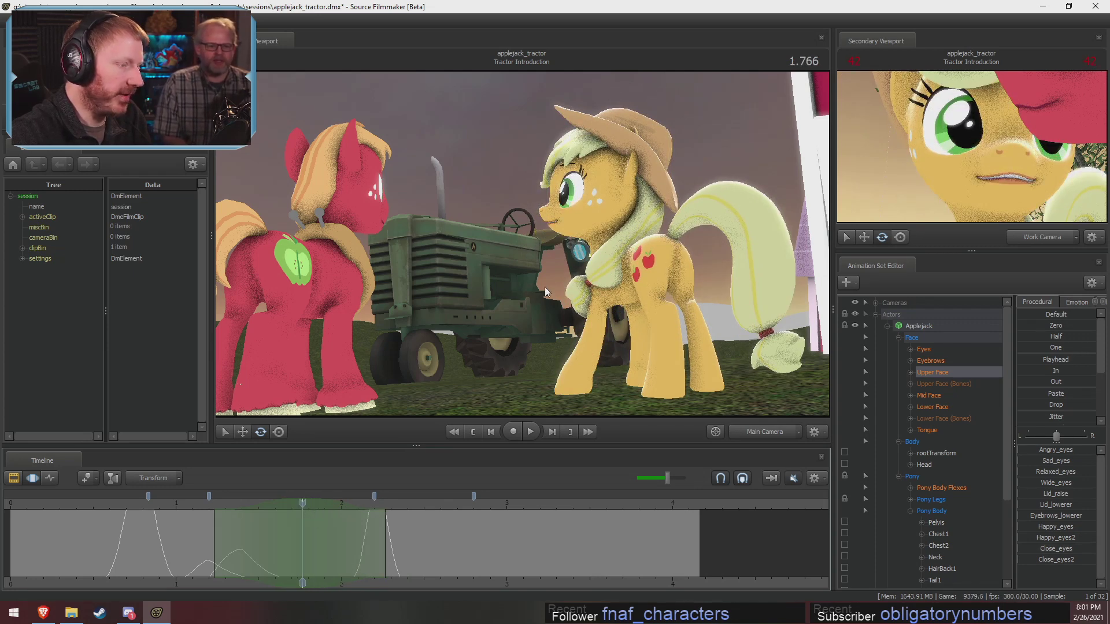
left_click(423, 504)
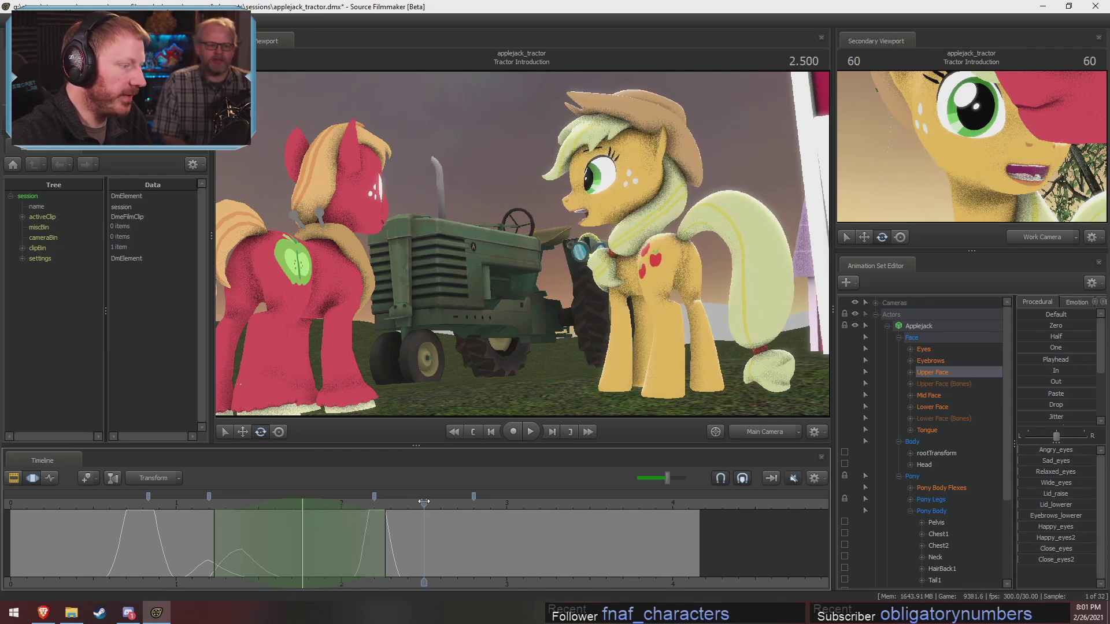
left_click_drag(421, 533, 206, 524)
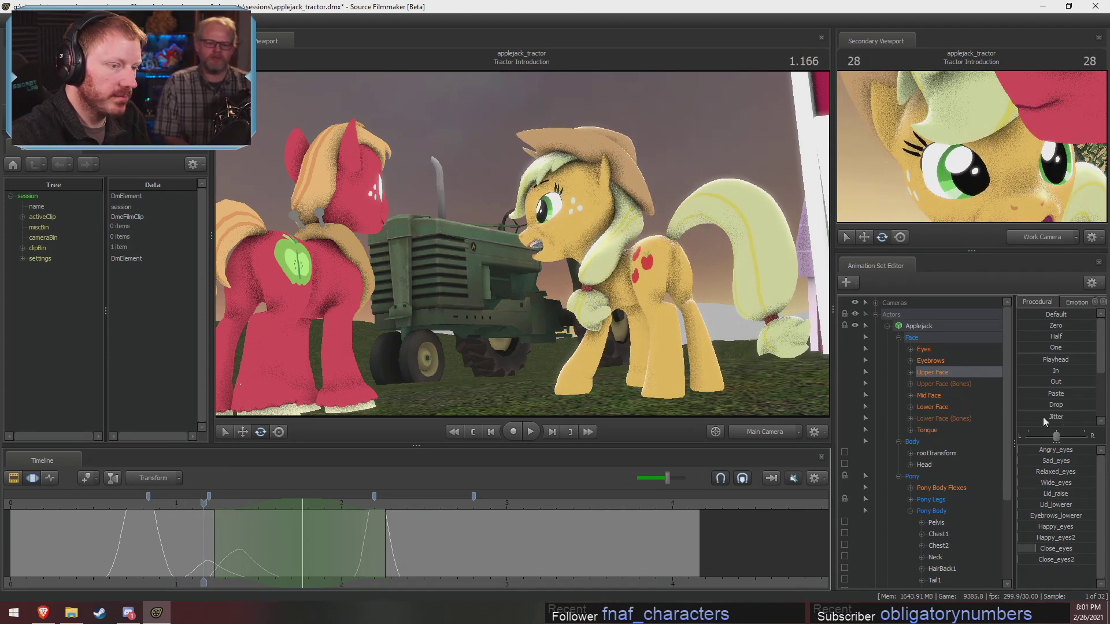
left_click_drag(405, 507, 373, 561)
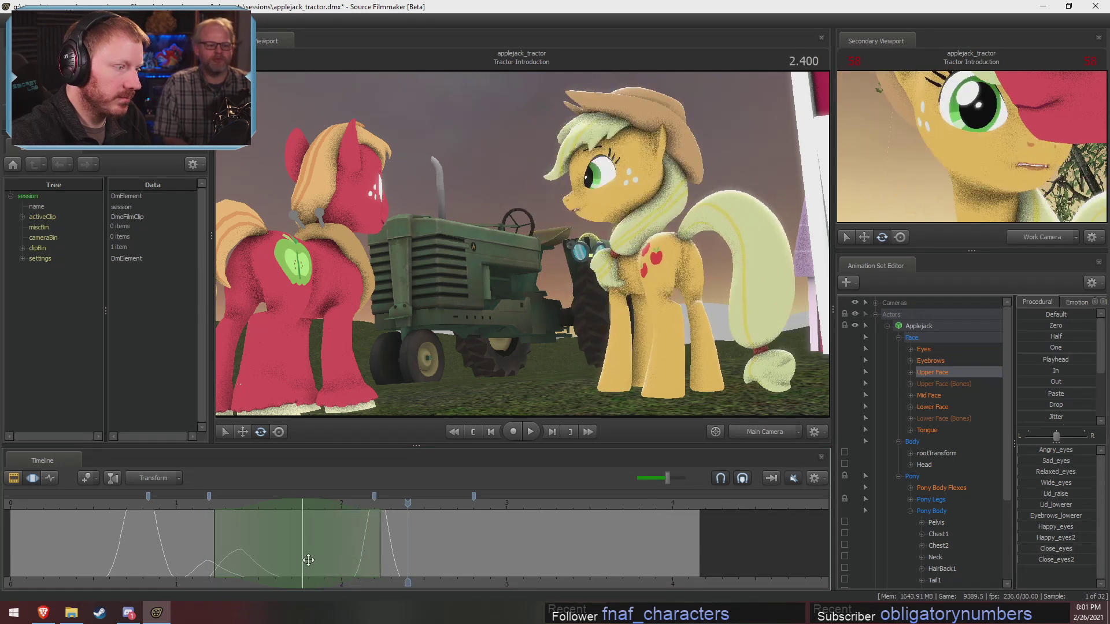
Move the time selection's centre to 2.0 and extend its ending falloff to about 2.26.
left_click_drag(301, 548, 341, 548)
left_click(311, 548)
mouse_move(219, 538)
left_mouse_down()
mouse_move(226, 551)
mouse_move(215, 554)
mouse_move(242, 555)
mouse_move(214, 555)
left_mouse_up()
left_click_drag(190, 515, 341, 540)
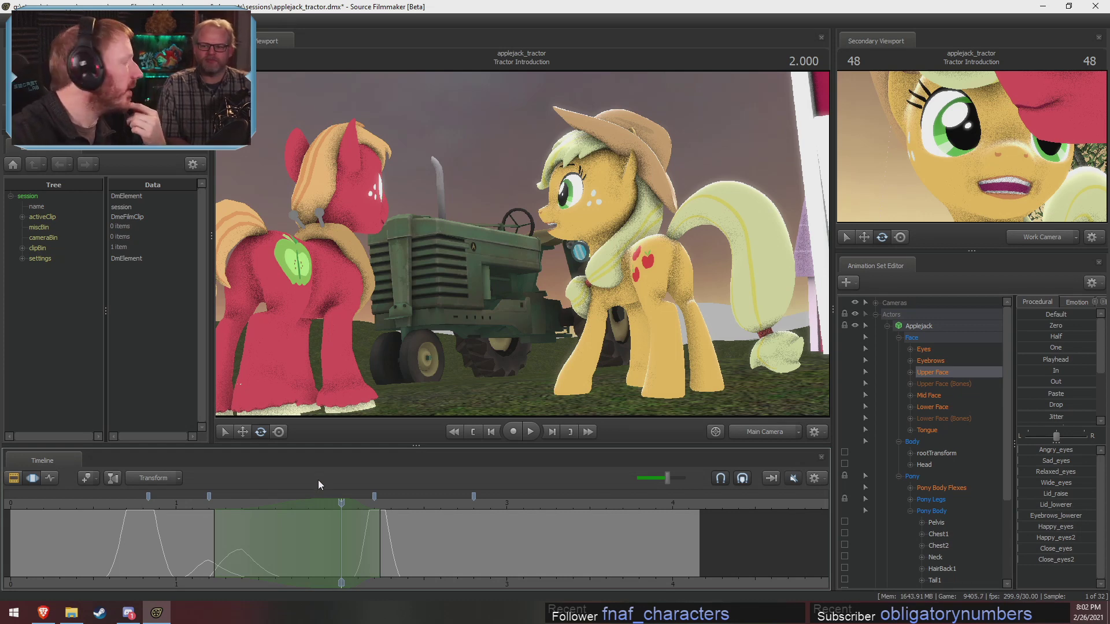
left_click_drag(381, 553, 388, 556)
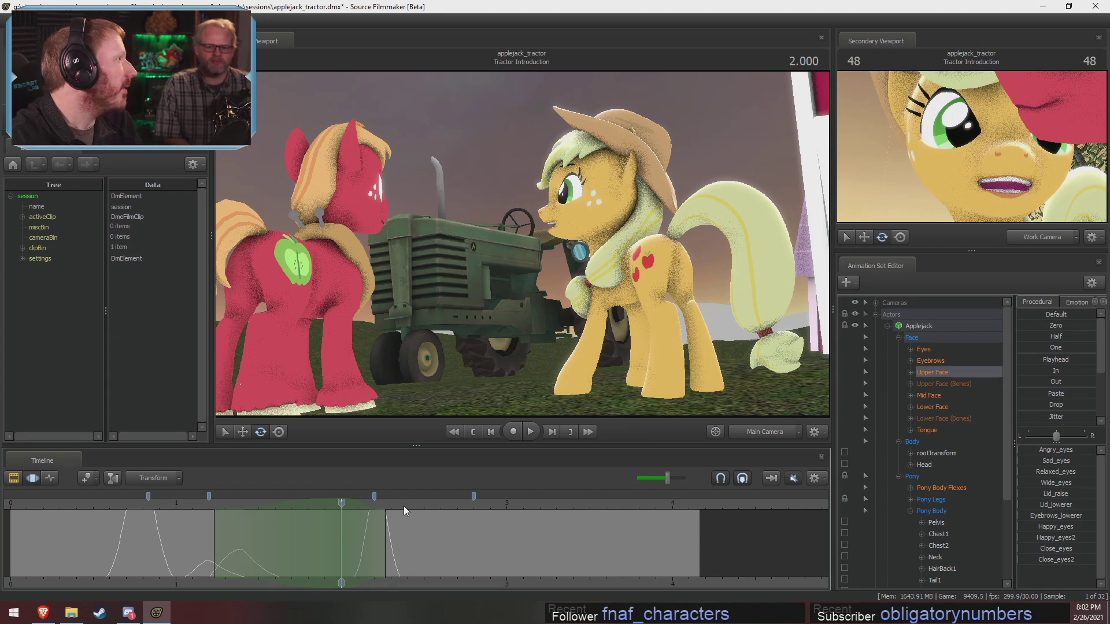
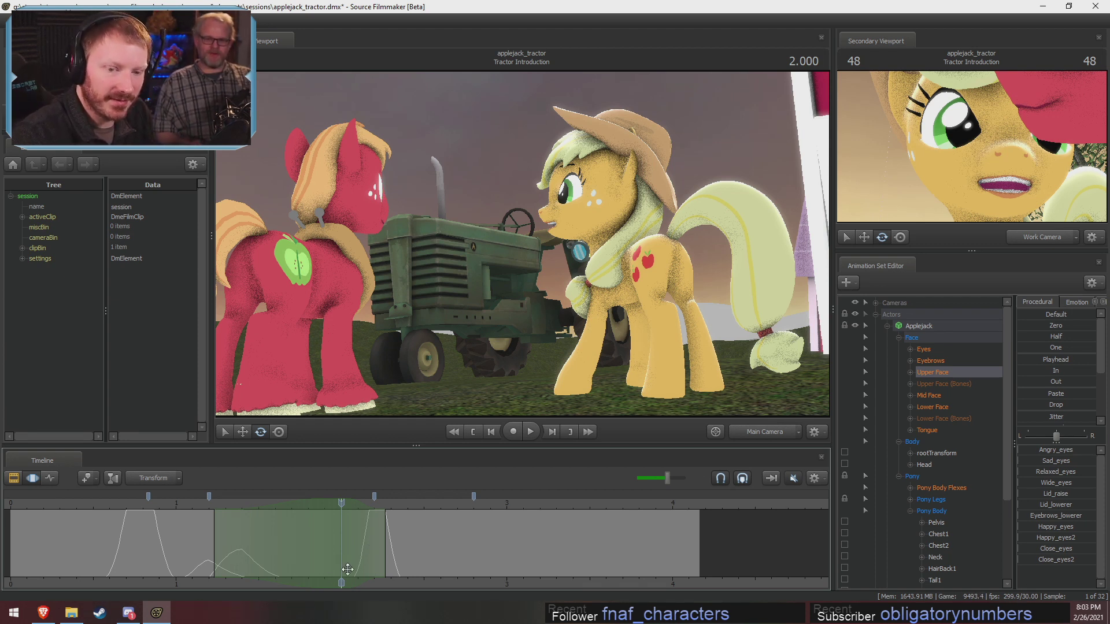
Blend Applejack's Body and Pony controls toward the pose at 1.033 with the Playhead preset over the selection centred at 2.0.
key("shift")
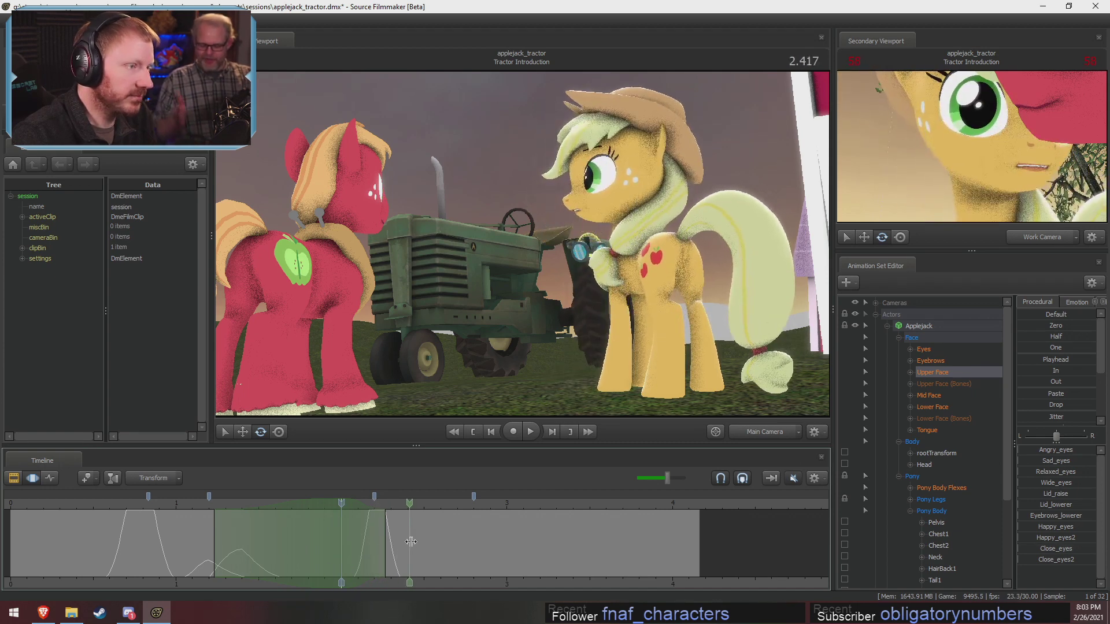
key("shift")
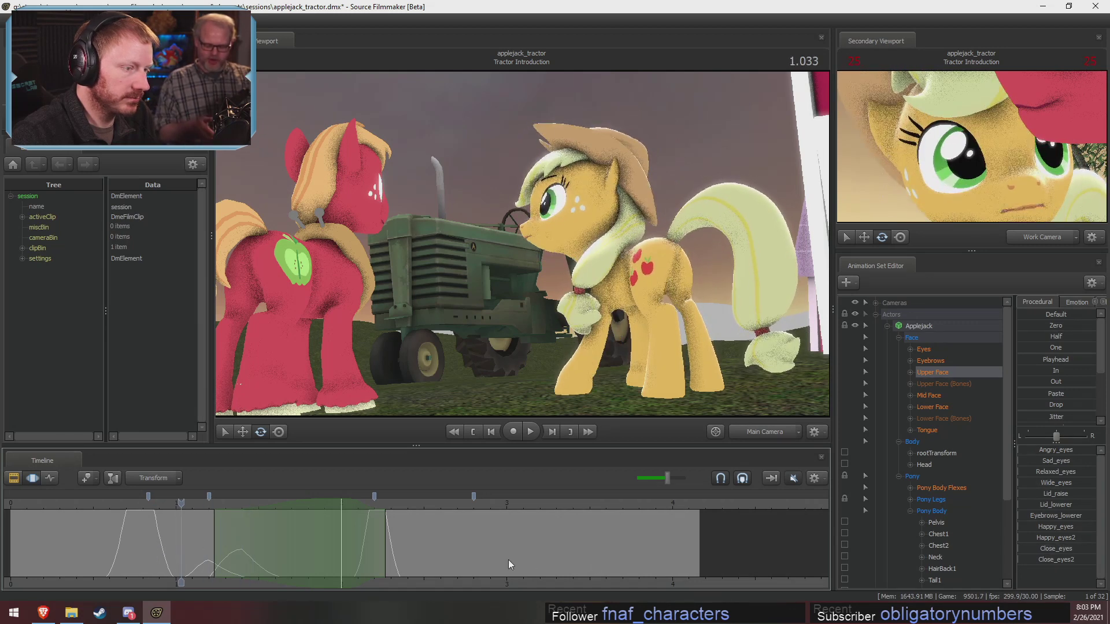
mouse_move(1043, 357)
left_mouse_down("shift")
mouse_move(1073, 359)
mouse_move(1039, 359)
left_mouse_up("shift")
left_click(923, 331)
left_click(923, 340, "ctrl")
Play back Applejack's blended body motion from 0.733 to about 2.566.
key("space")
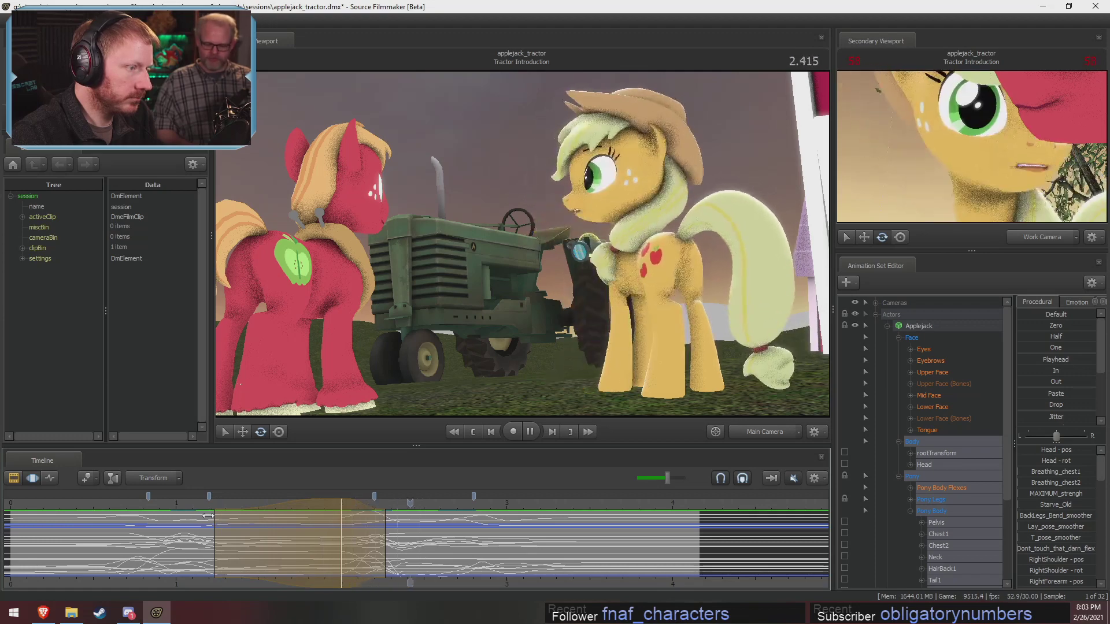
key("space")
left_click(129, 514)
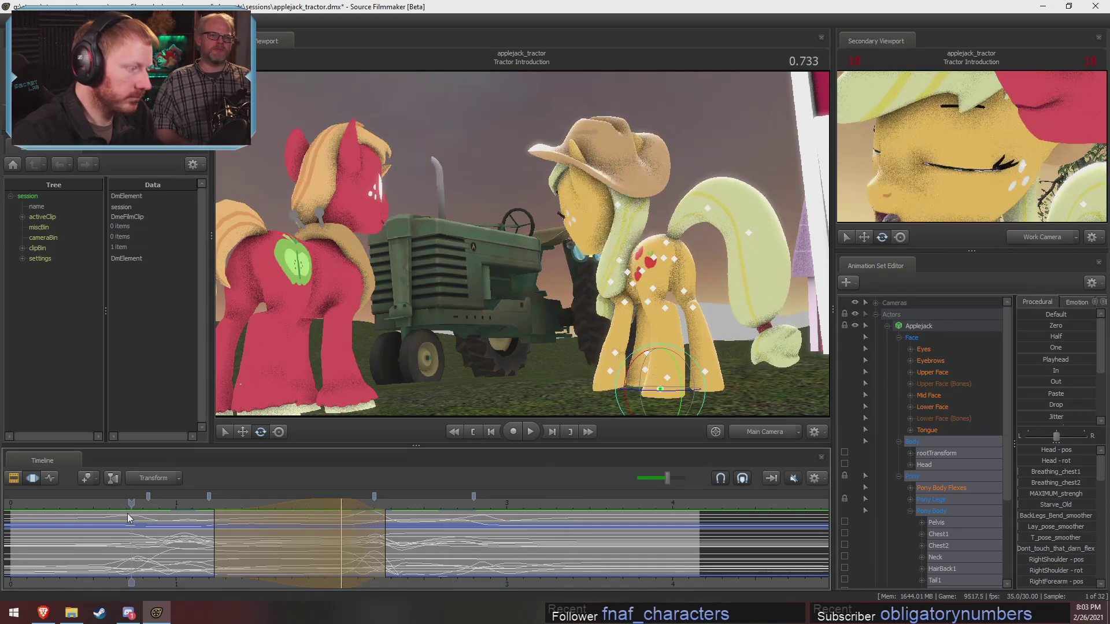
key("space")
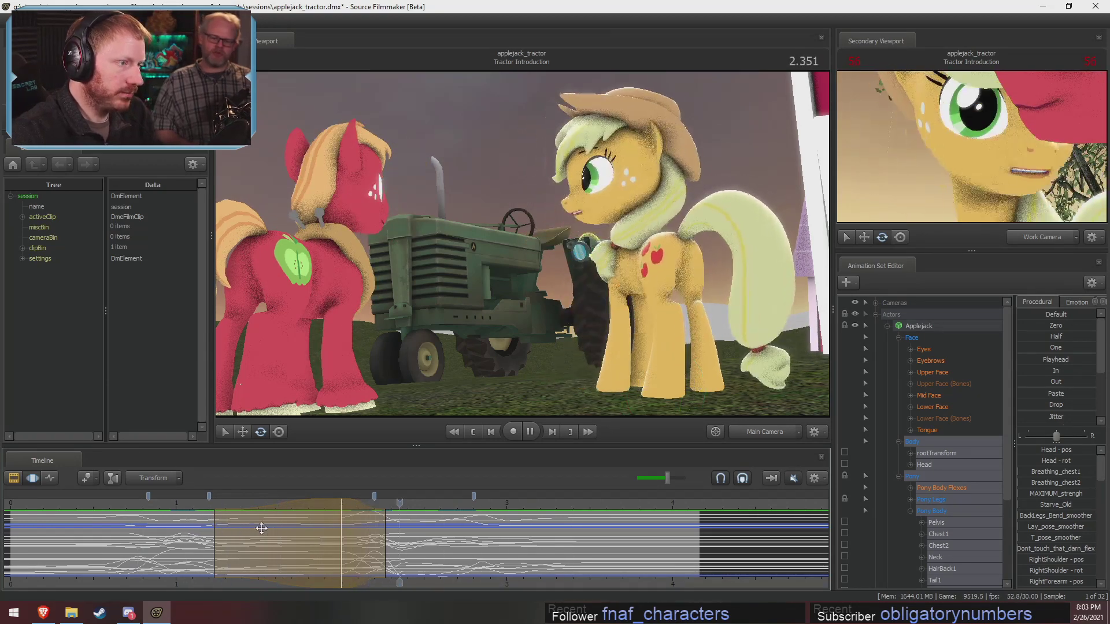
key("space")
Select the second blink from about 2.07 to 2.37 and offset Applejack's vertical gaze with eyes_updown, centred at 2.2.
left_click(925, 373)
scroll(380, 537, "up", 5)
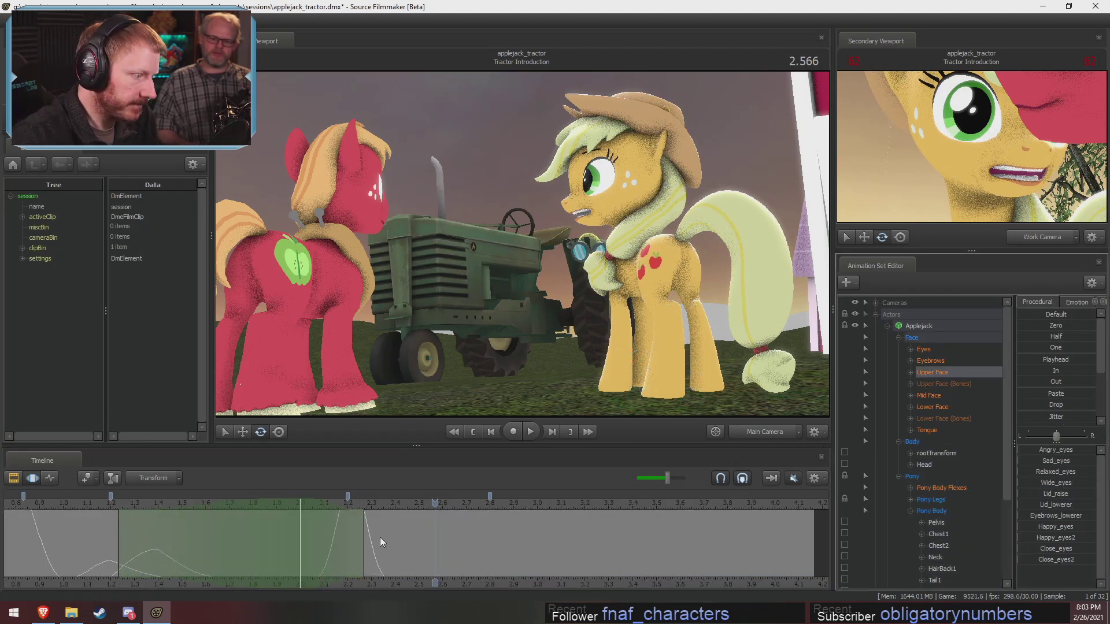
left_click_drag(315, 539, 345, 539, "shift")
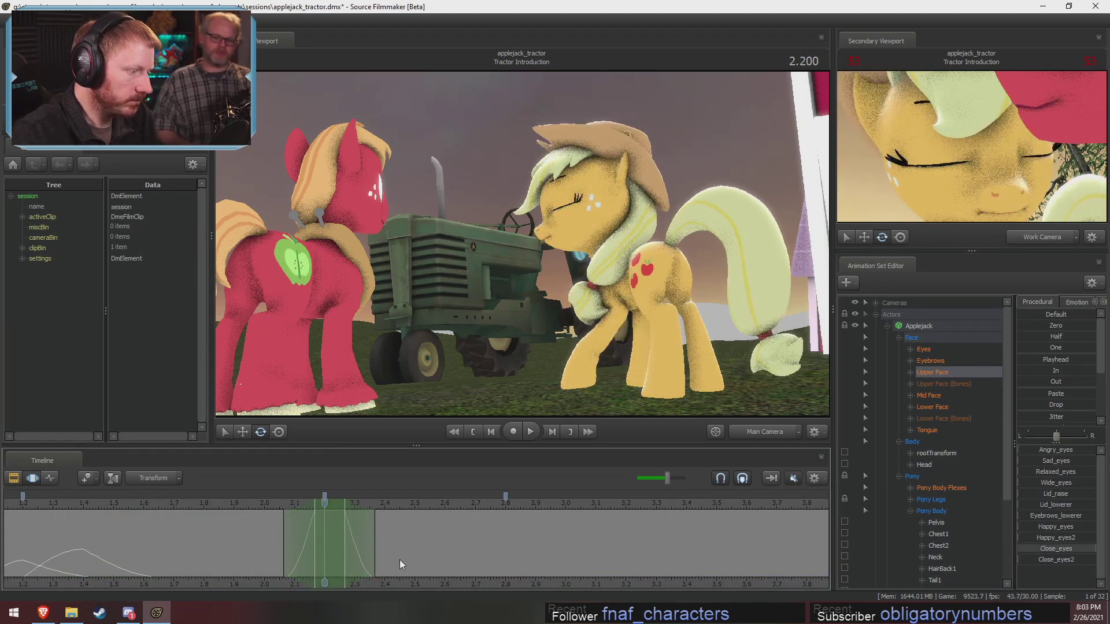
left_click(925, 349)
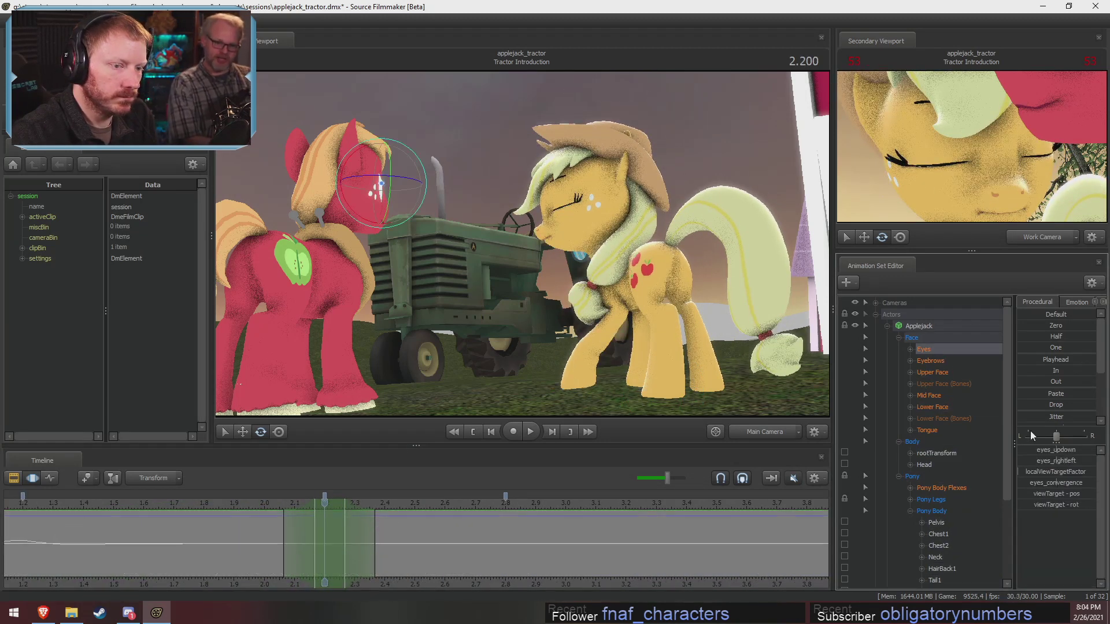
left_click_drag(1045, 455, 1052, 455)
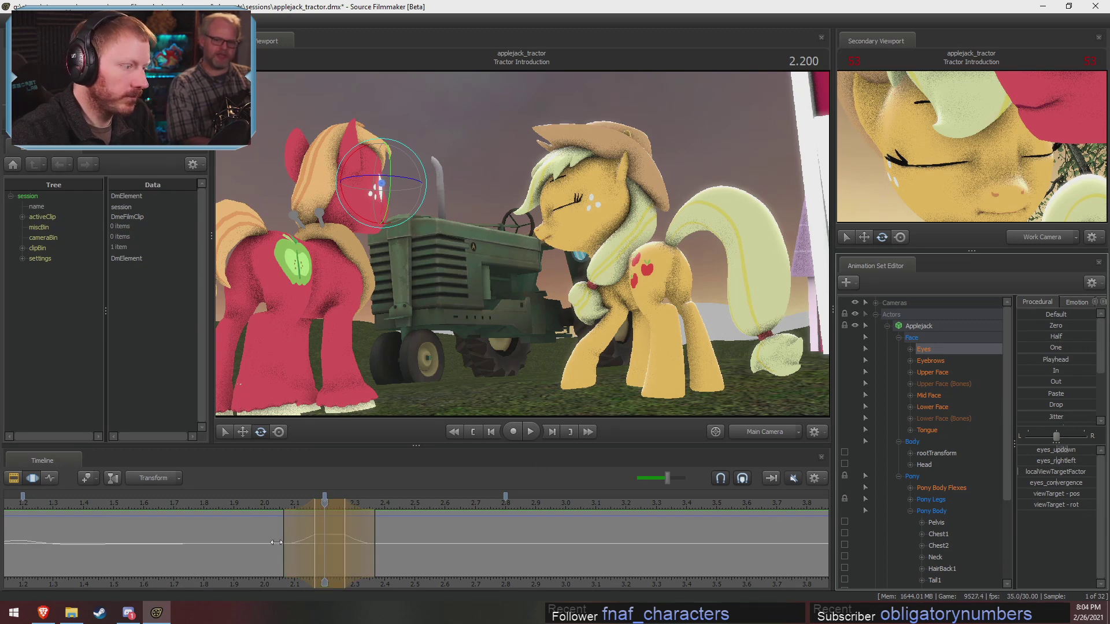
left_click_drag(277, 542, 381, 555)
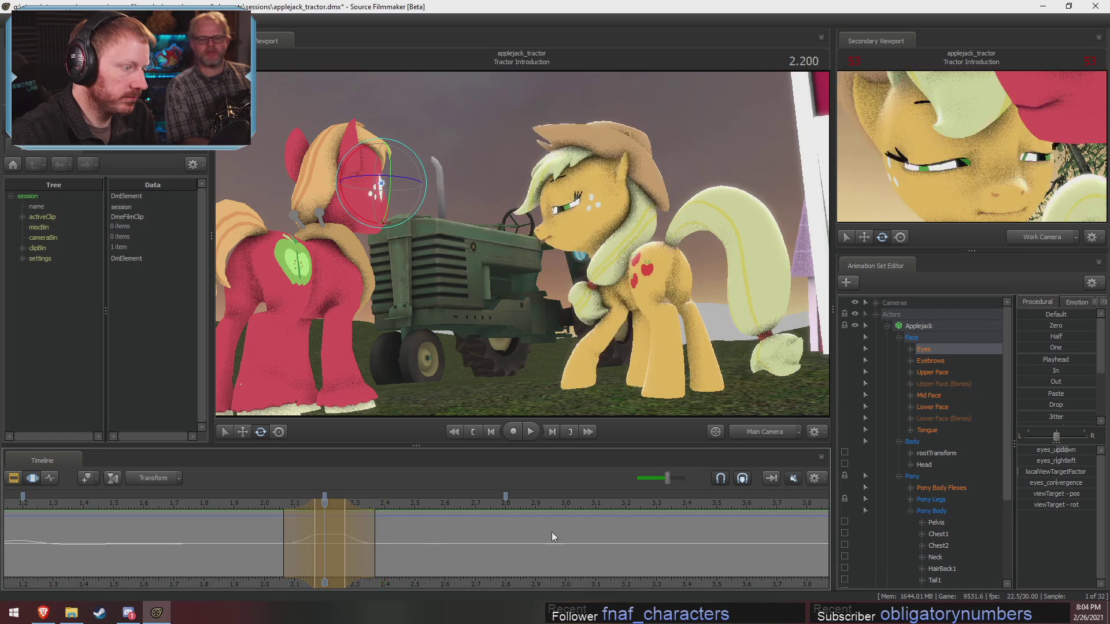
Extend the blink's closed hold to about 2.3 on both Eyes and Upper Face, and play it back from 2.2.
left_click(932, 372)
left_click(371, 539)
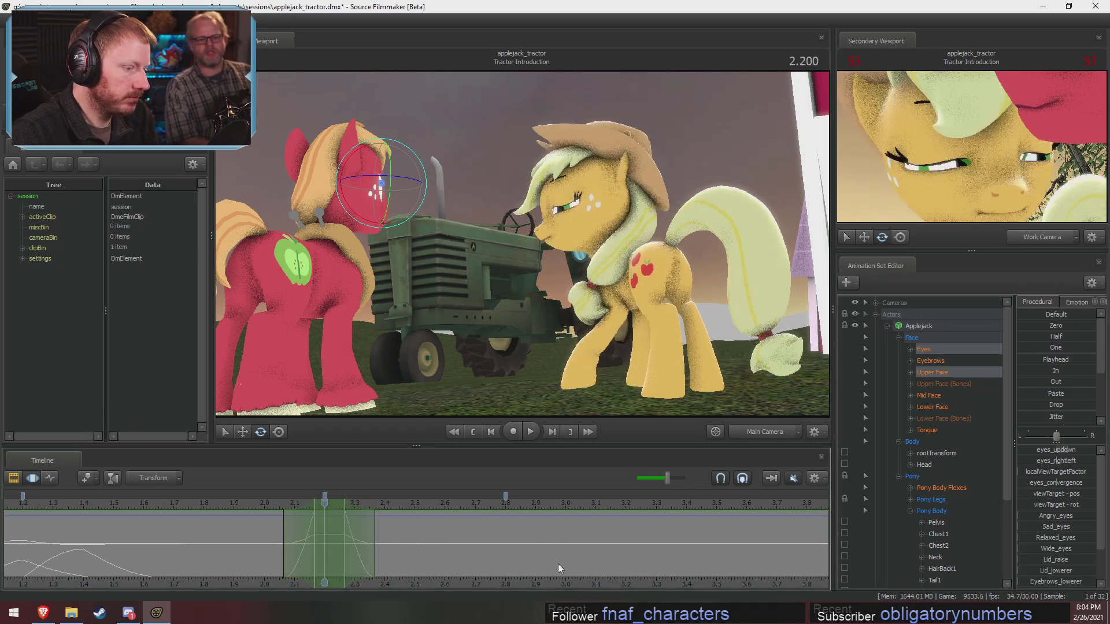
scroll(583, 561, "down", 3)
scroll(584, 561, "up", 5)
left_click_drag(369, 536, 464, 556)
key("ctrl+z")
scroll(393, 554, "up", 2)
scroll(393, 553, "down", 1)
left_click_drag(390, 548, 405, 550)
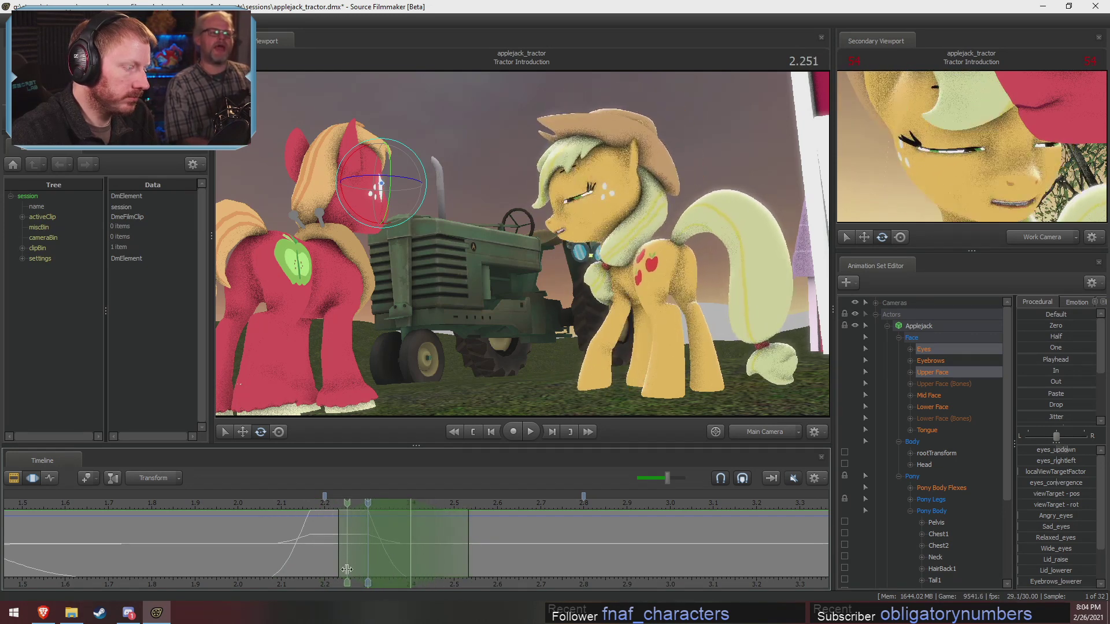
left_click(332, 559)
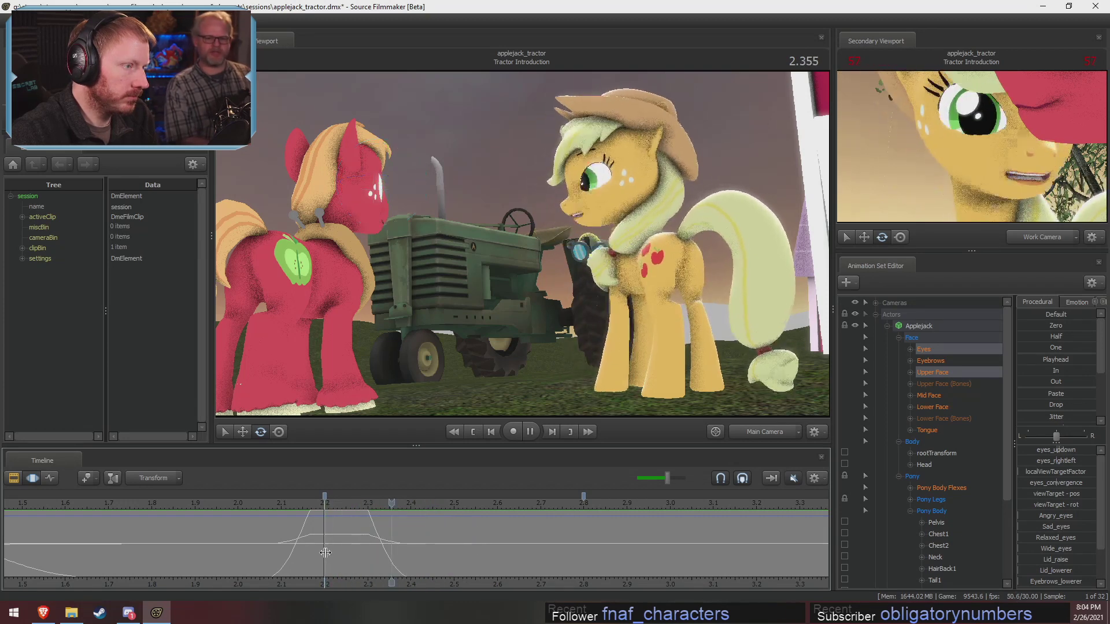
key("space")
Tilt Applejack's head slightly back at 2.433 over a selection from about 2.27 to 2.77, and play back the result.
left_click(426, 565)
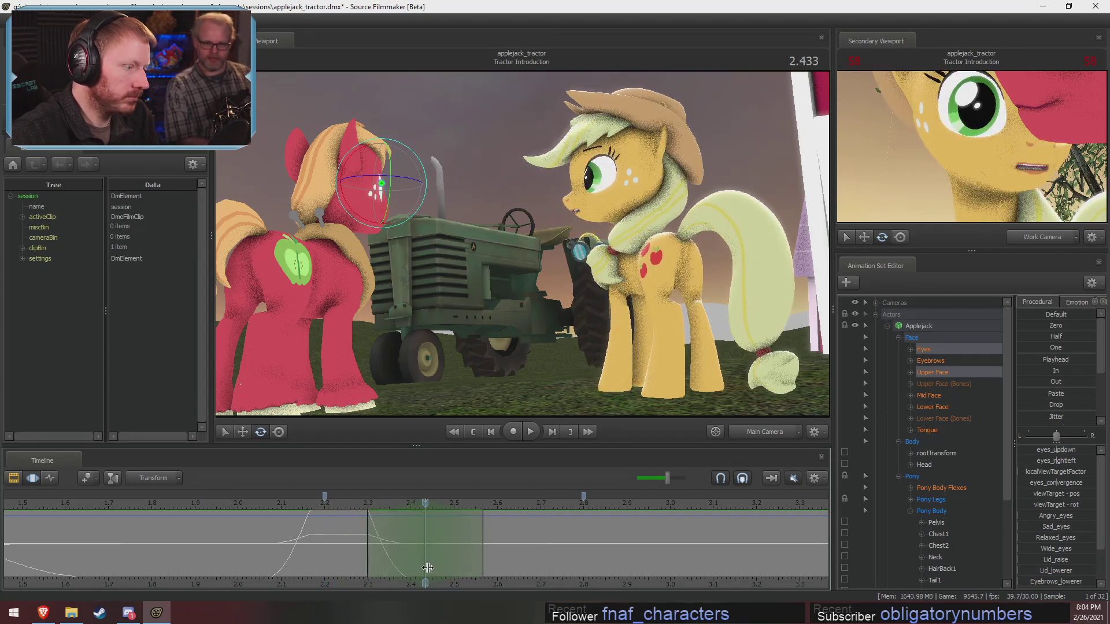
left_click_drag(515, 552, 569, 550)
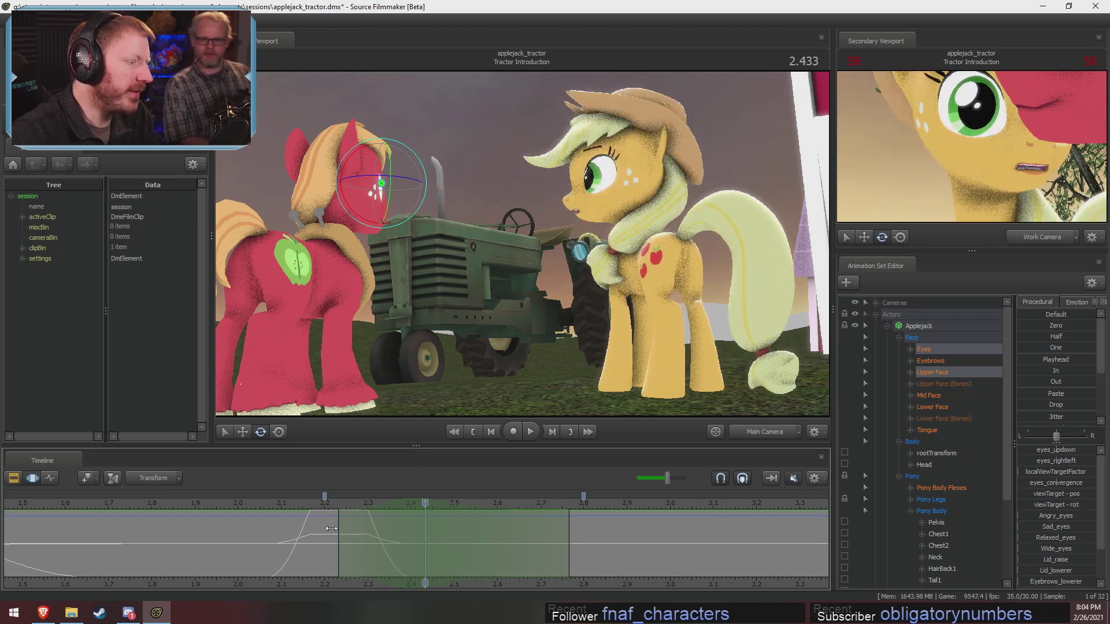
left_click_drag(339, 529, 353, 539)
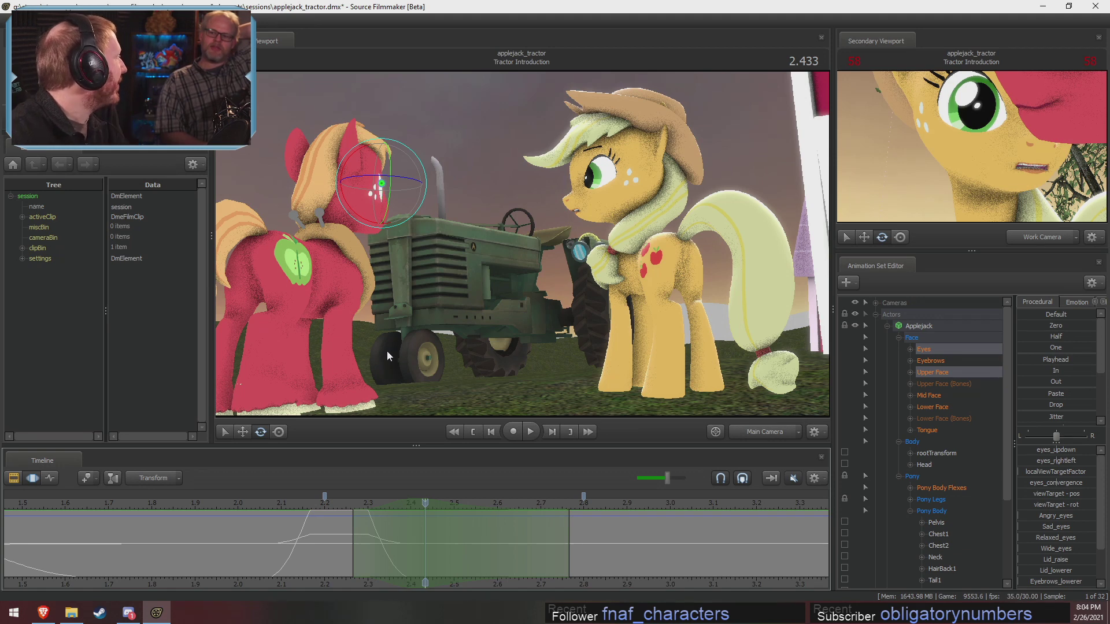
left_click(647, 203)
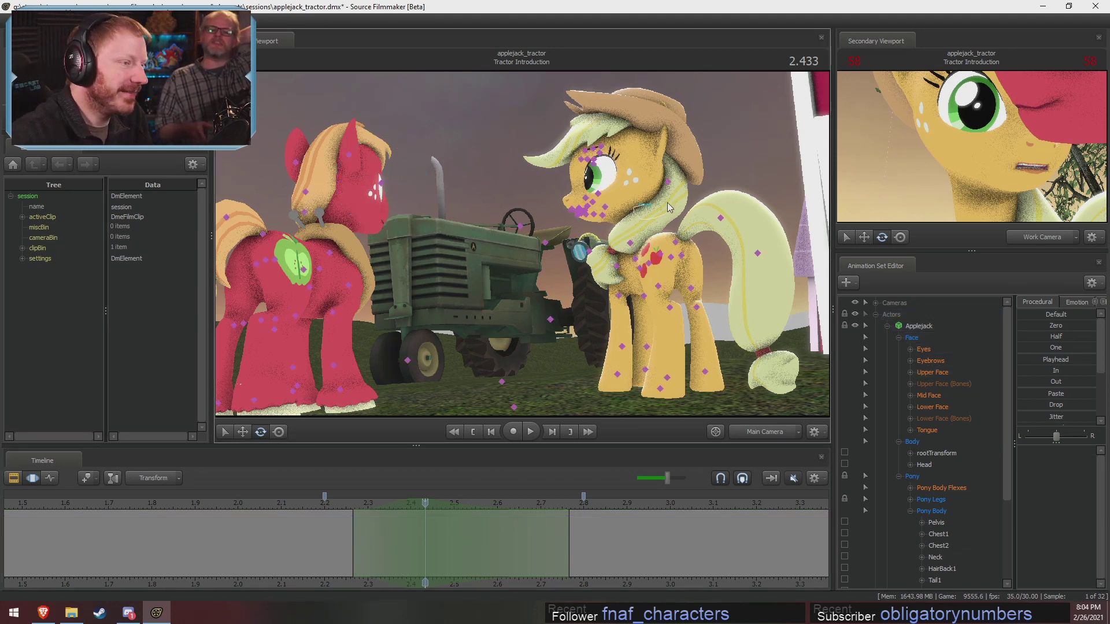
left_click_drag(606, 247, 601, 237)
key("space")
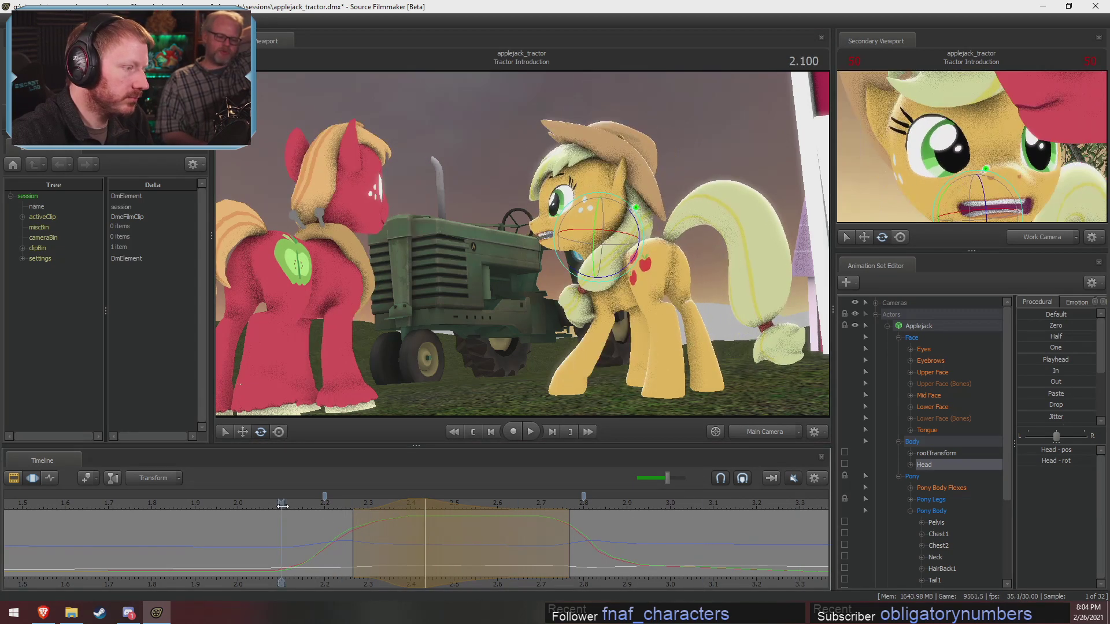
key("space")
Add slight Wide_eyes to Applejack's Upper Face from about 2.3 to 2.77, peaking at about 2.4, and scrub through the result.
left_click(934, 374)
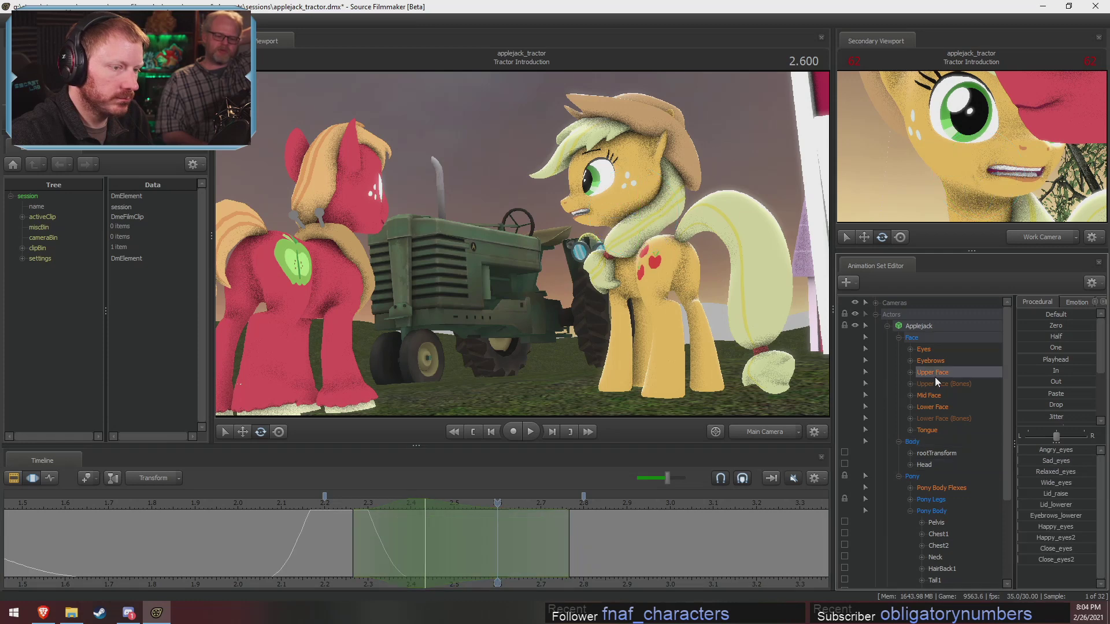
left_click_drag(367, 558, 423, 564)
left_click(424, 564, "shift")
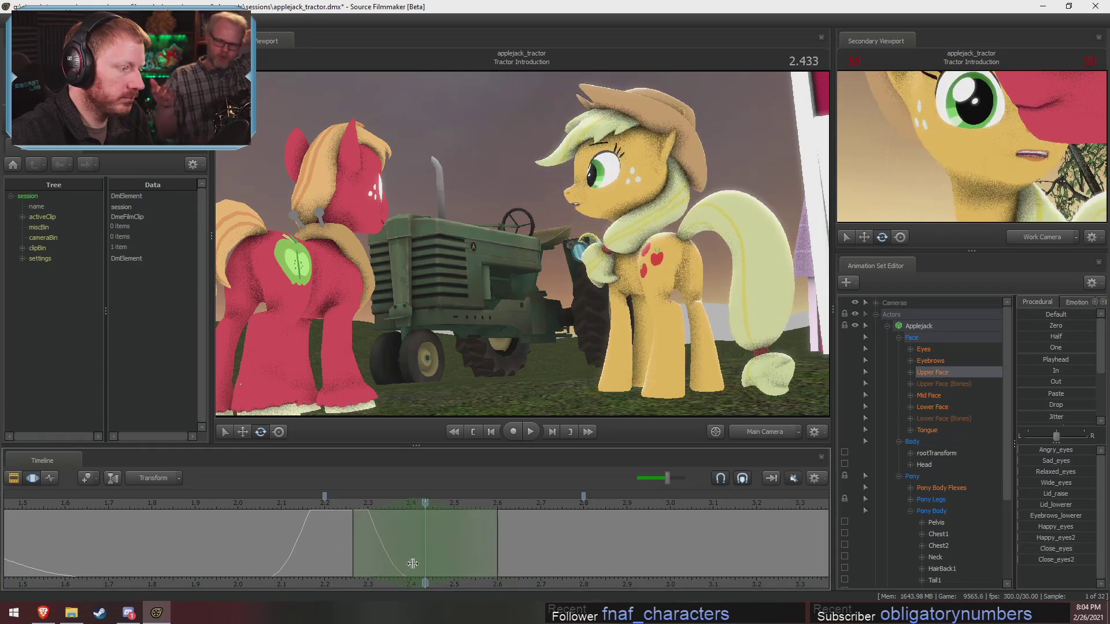
left_click_drag(354, 552, 371, 551)
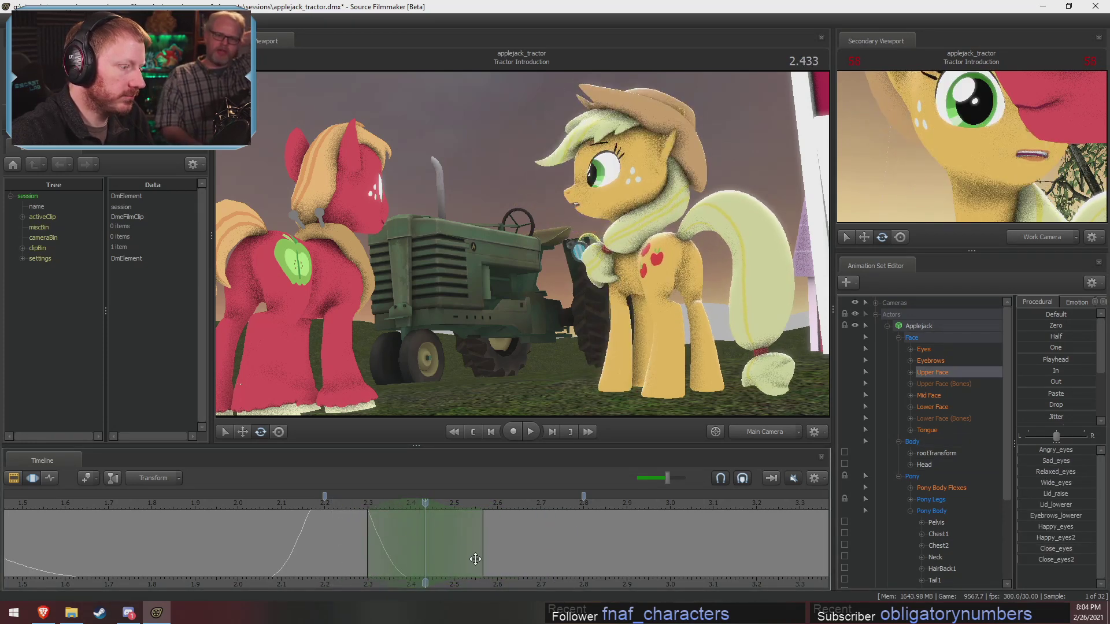
left_click_drag(480, 560, 524, 550)
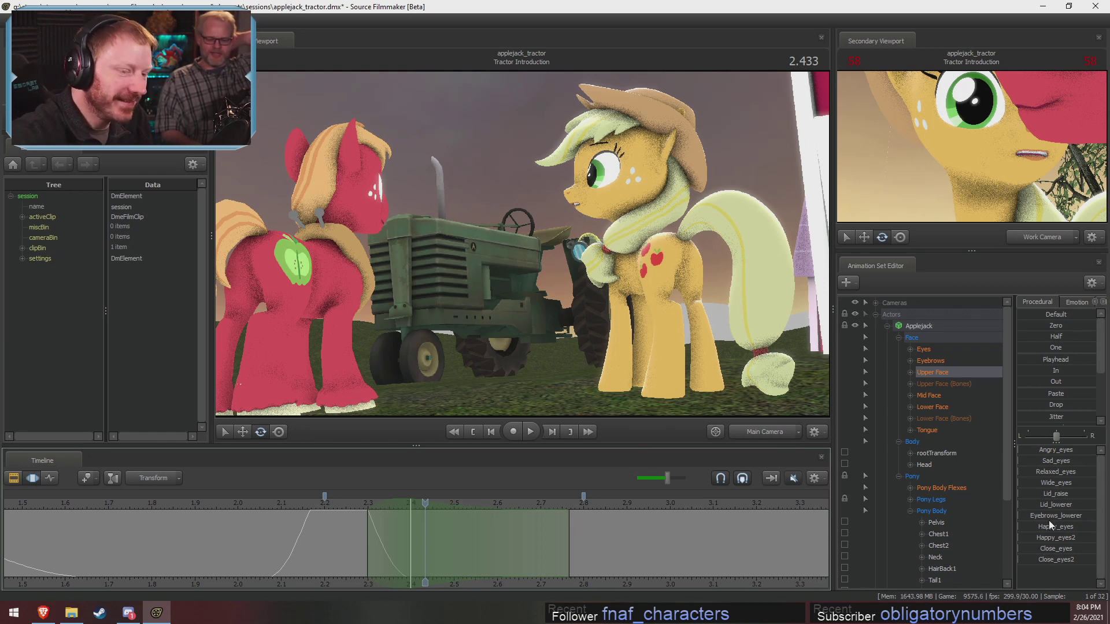
left_click_drag(1047, 484, 1077, 484)
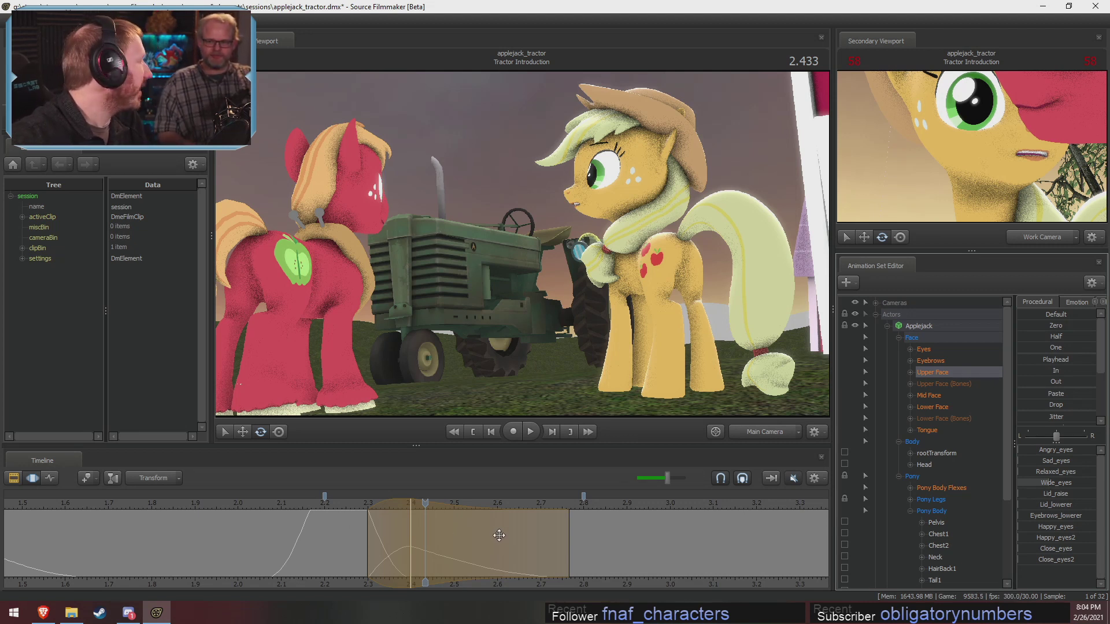
left_click_drag(359, 529, 571, 561, "shift")
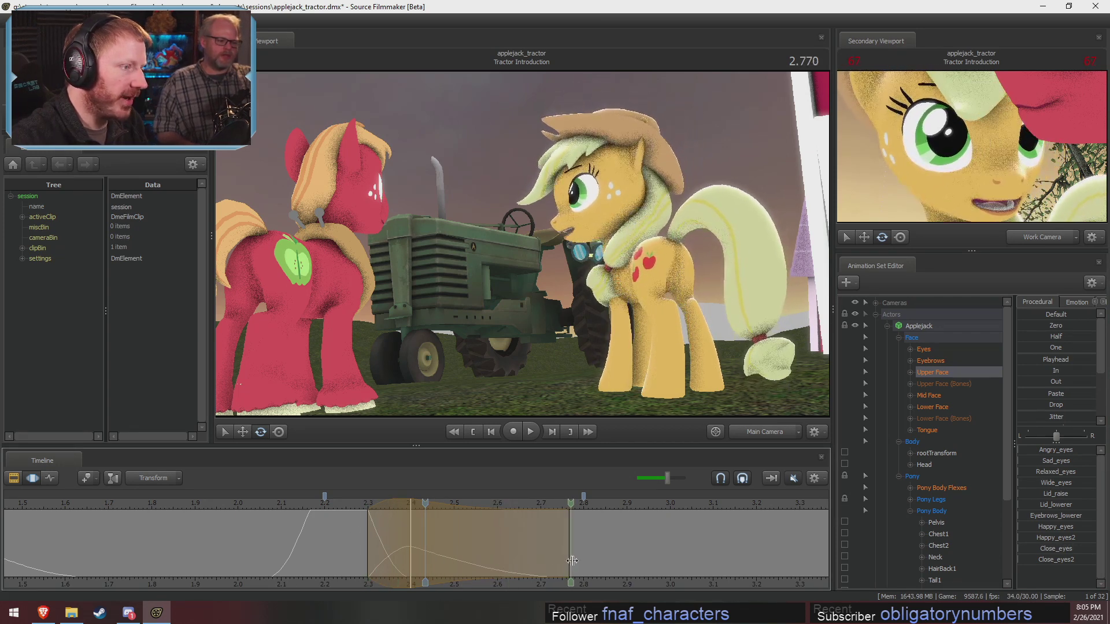
Add slight Close_eyes and Lid_raise to the Upper Face around 2.766, over about 2.57 to 2.97, and scrub through it.
left_click(568, 574, "shift")
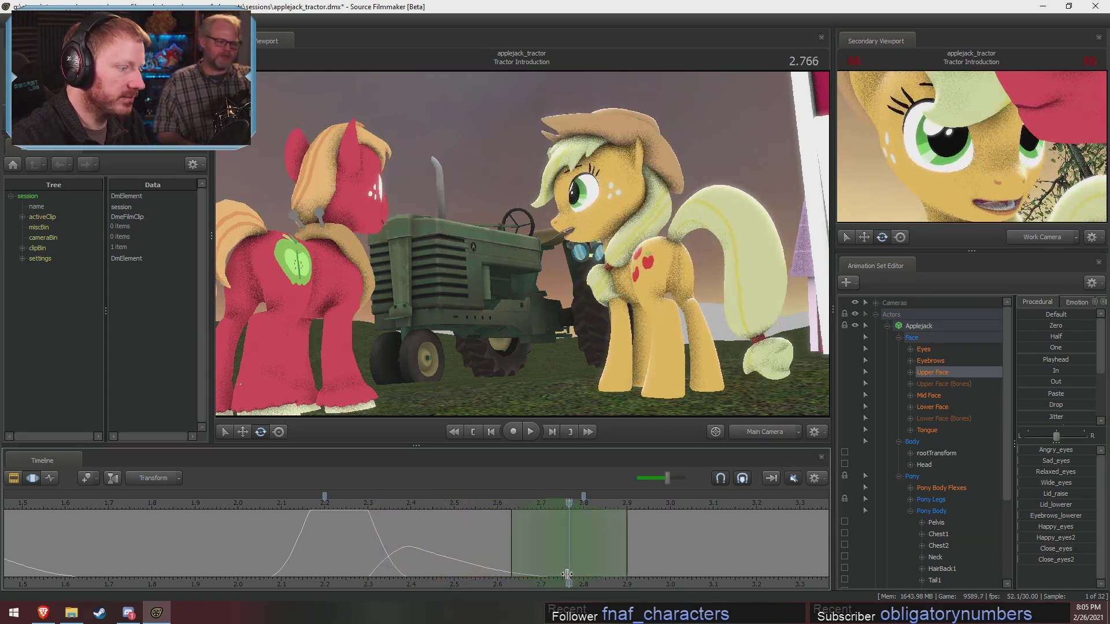
scroll(567, 574, "up", 2, "shift")
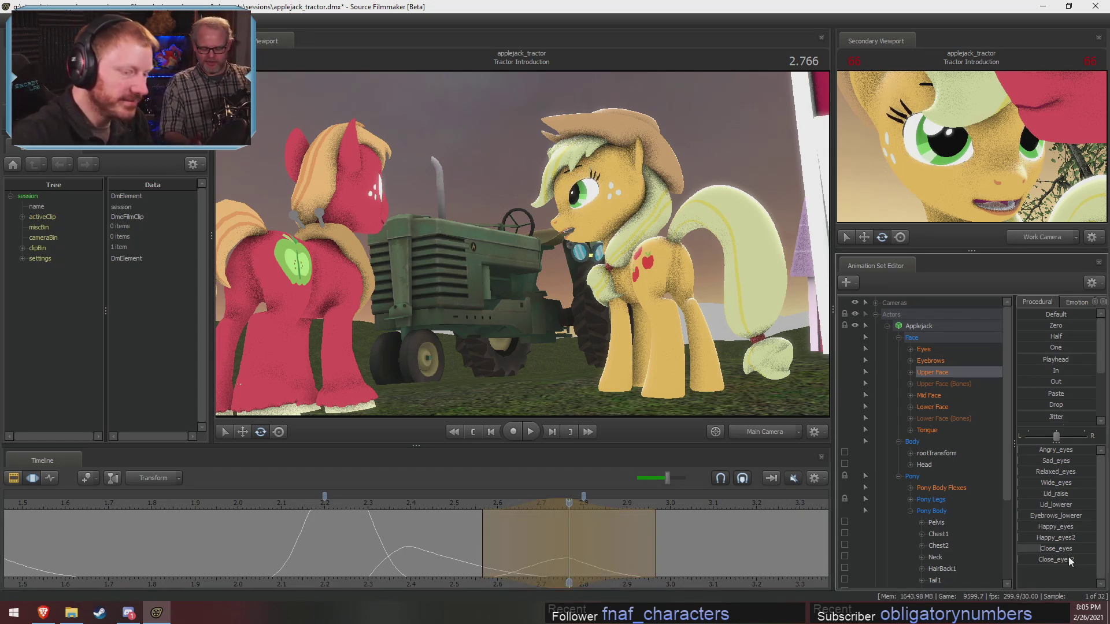
left_click_drag(1056, 543, 1074, 494)
left_click_drag(459, 525, 703, 559, "shift")
Add slight Close_eyes and Lid_raise to the Upper Face from about 3.0 through the end, fully applied by 3.5, and play it back.
scroll(699, 572, "down", 3)
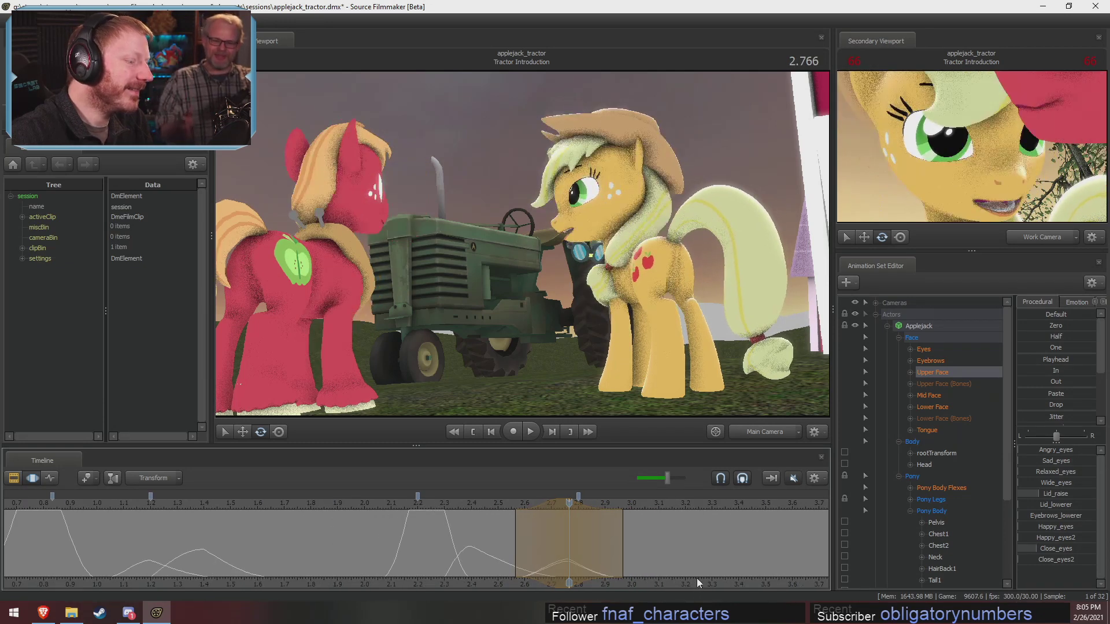
middle_click_drag(696, 578, 482, 577)
scroll(478, 577, "down", 3)
left_click_drag(279, 520, 402, 560, "shift")
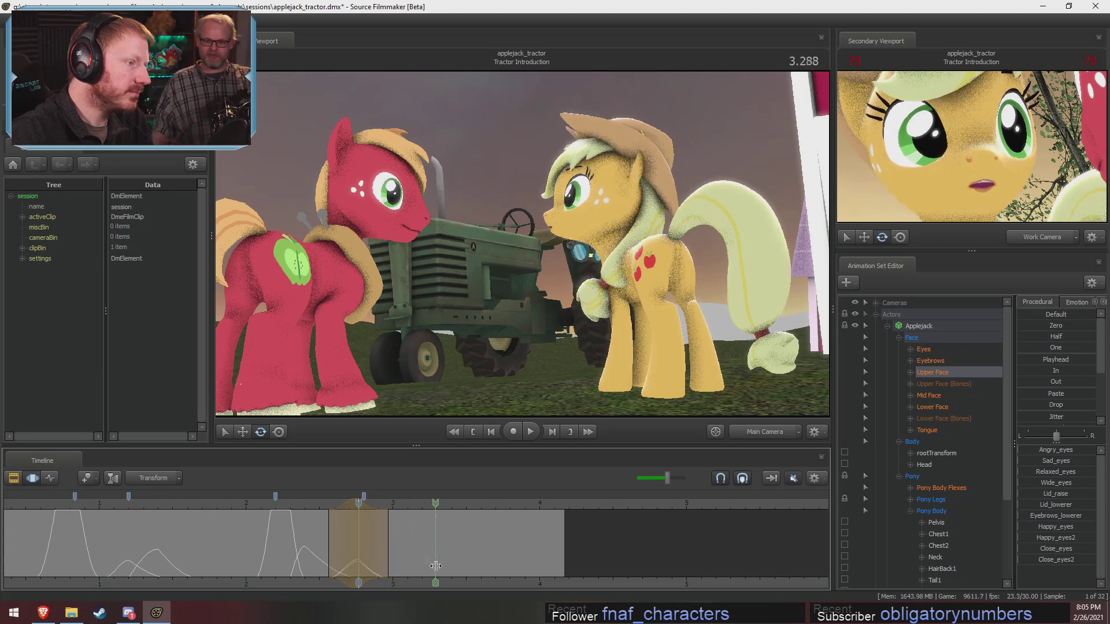
left_click_drag(466, 570, 631, 576, "shift")
scroll(630, 576, "up", 5, "shift")
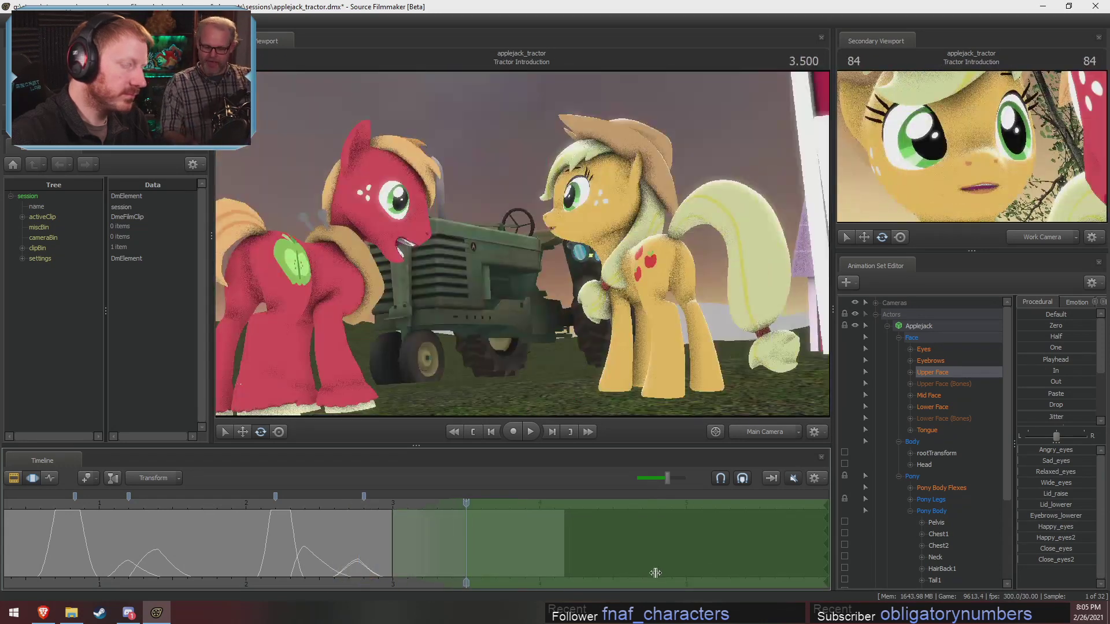
left_click_drag(1029, 549, 1060, 553)
left_click_drag(1061, 495, 1071, 495)
key("space")
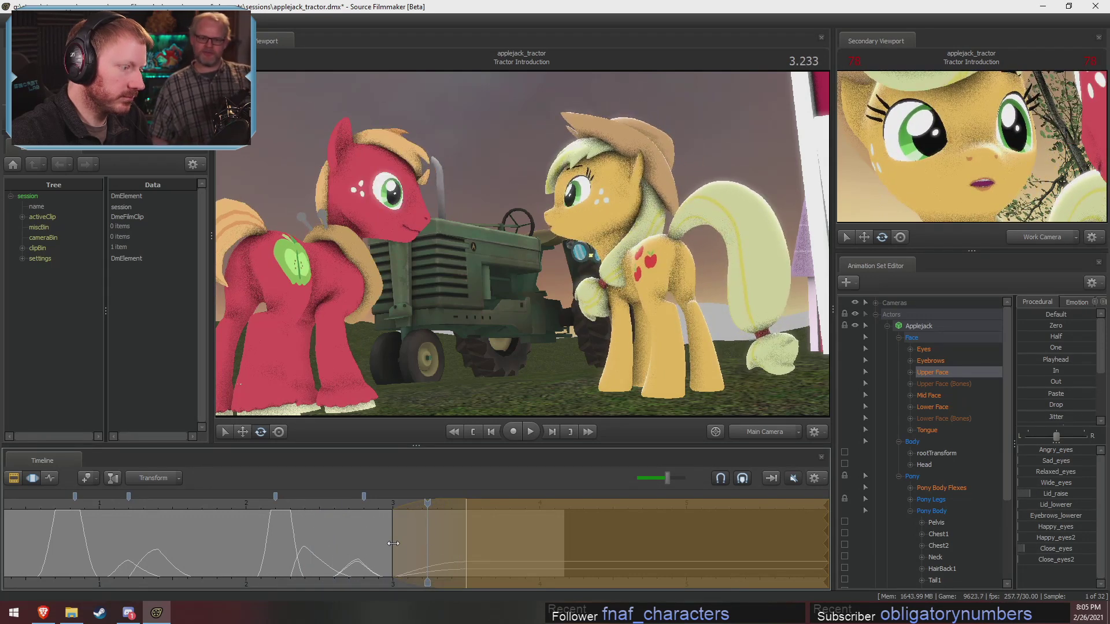
key("space")
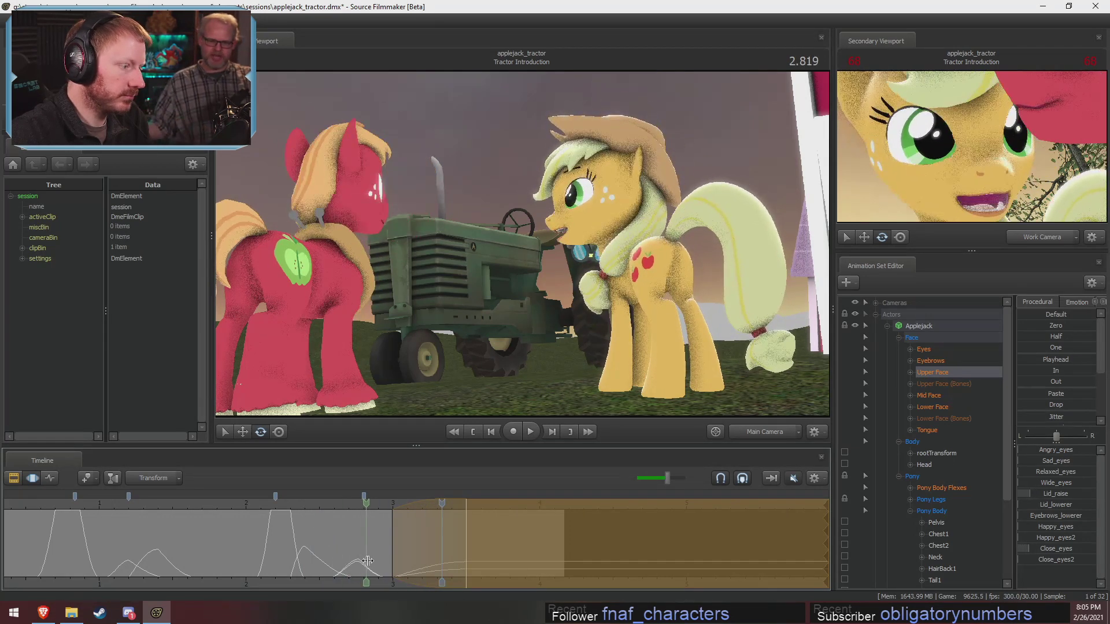
Add partial Wide_eyes to the Upper Face centred at 3.0, over about 2.77 to 3.3, and play back the result.
left_click(392, 560, "shift")
scroll(392, 561, "up", 7, "shift")
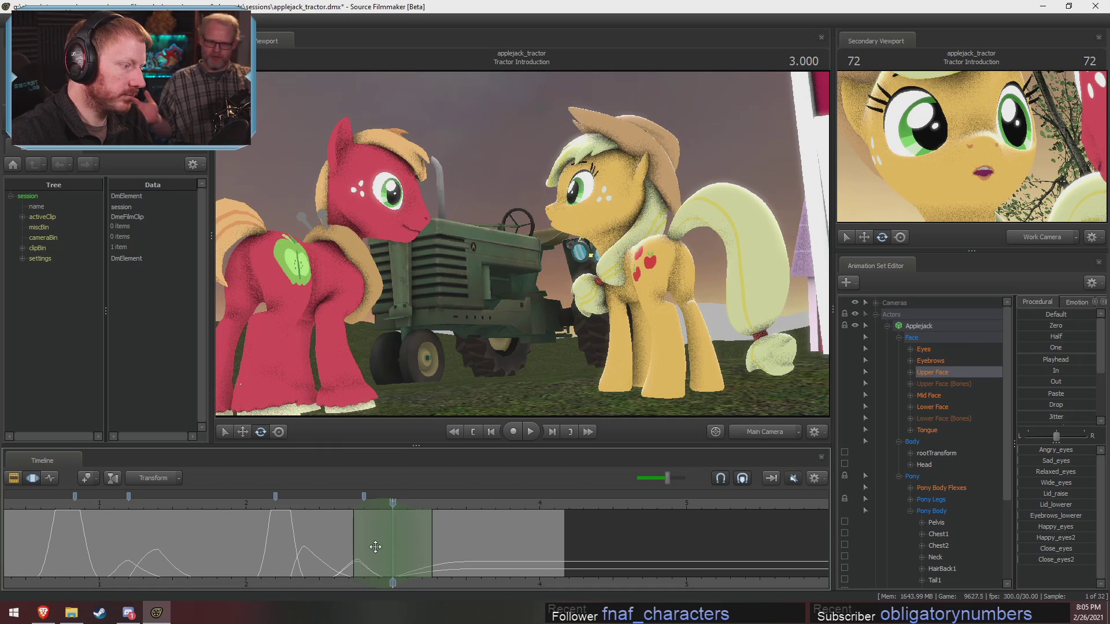
scroll(376, 546, "down", 1, "shift")
left_click_drag(428, 543, 448, 538)
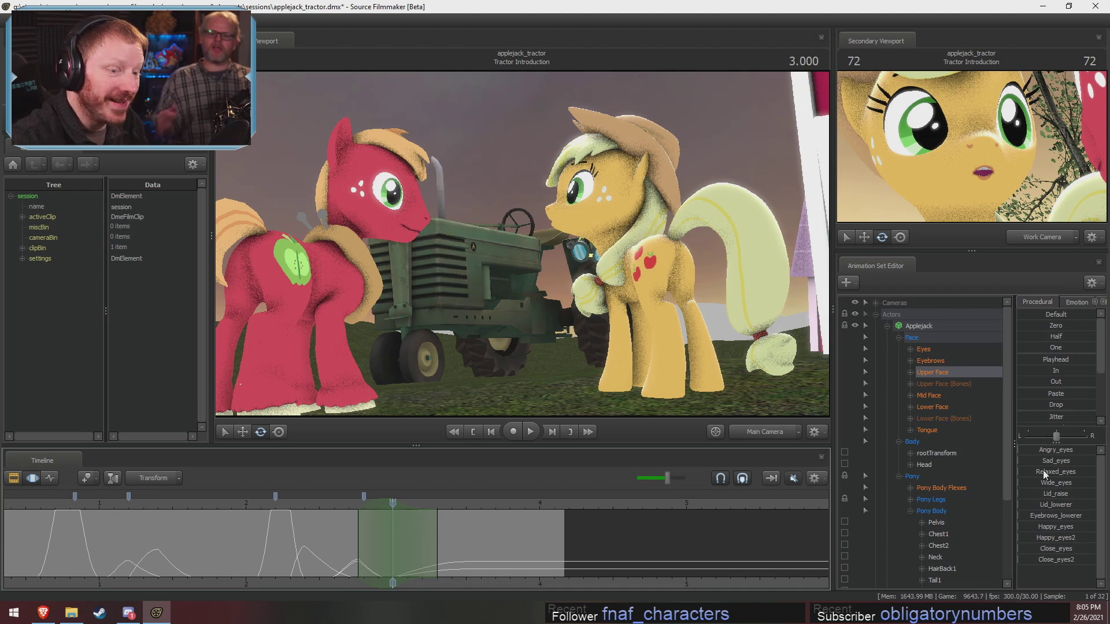
left_click(1051, 482)
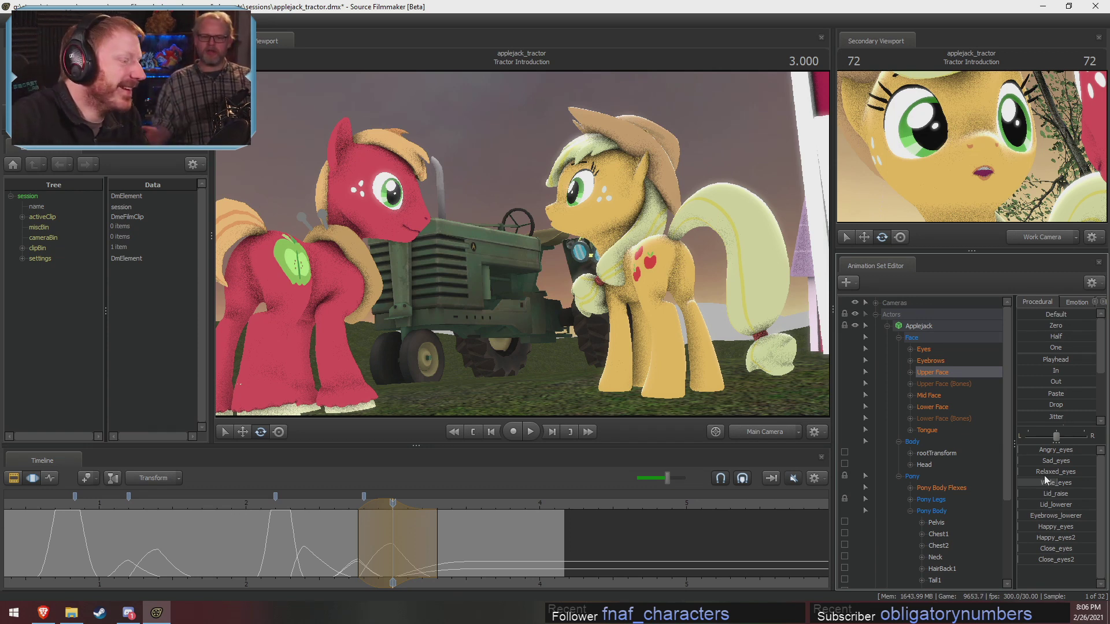
key("shift")
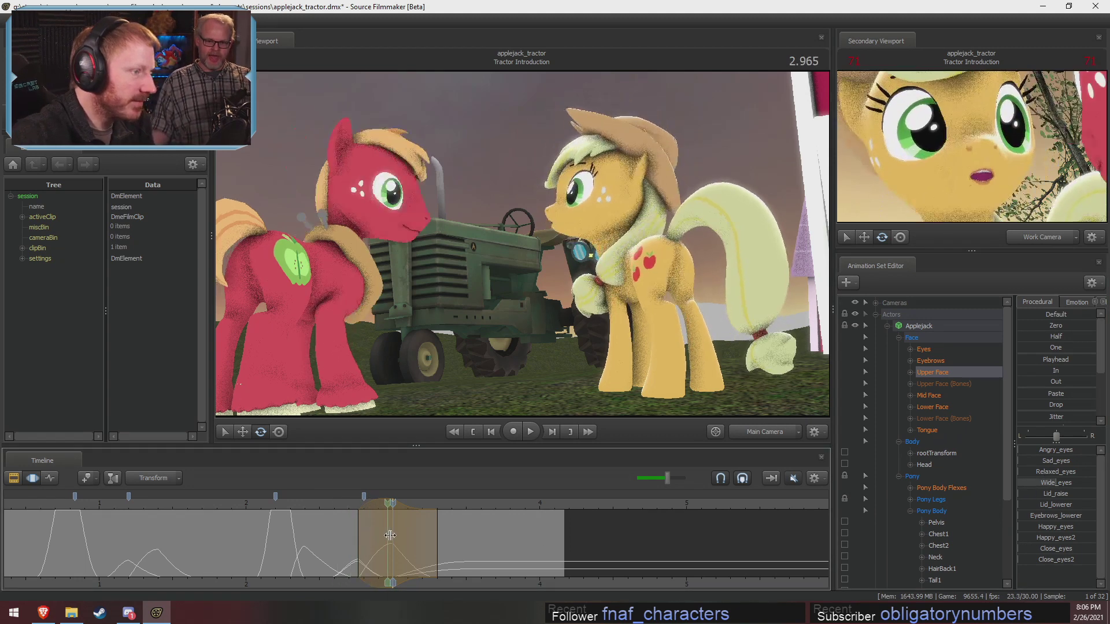
left_click(258, 502)
key("space")
key("space")
key("shift")
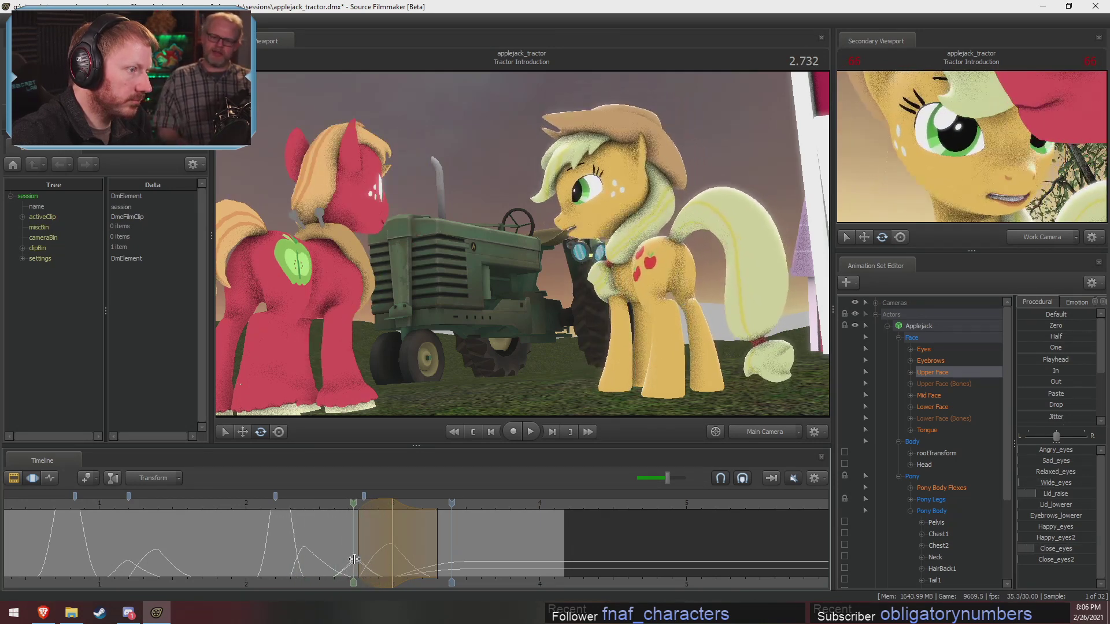
Raise eyes_updown slightly on Applejack's Eyes around 2.733, review the motion, and extend the selection's end from its original range to about 3.0.
left_click(356, 559, "shift")
scroll(356, 559, "up", 3, "shift")
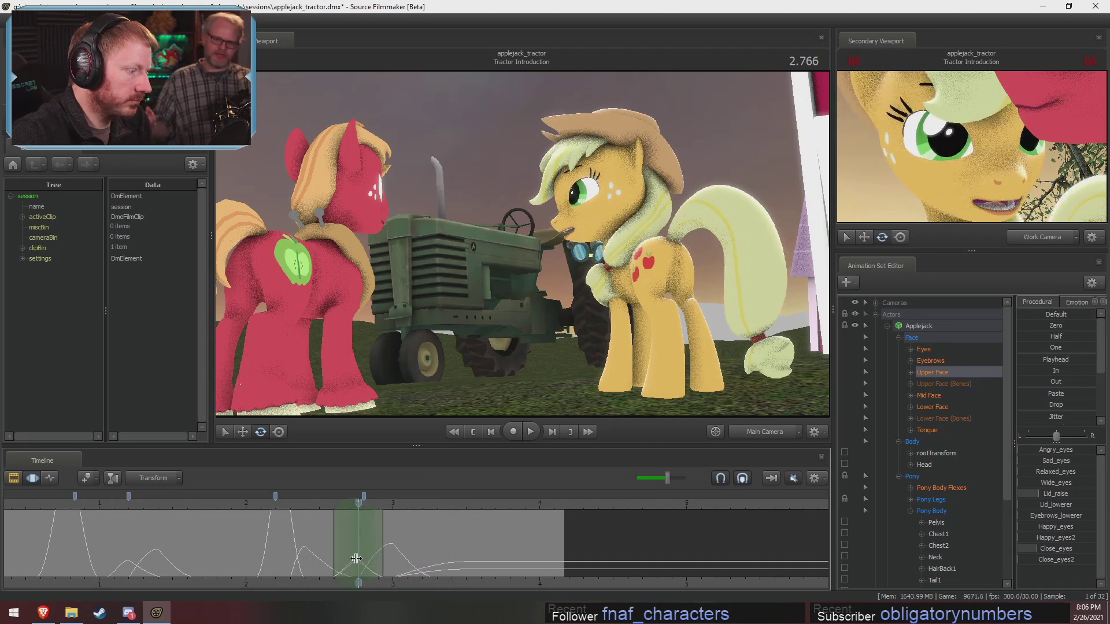
scroll(356, 559, "up", 1, "shift")
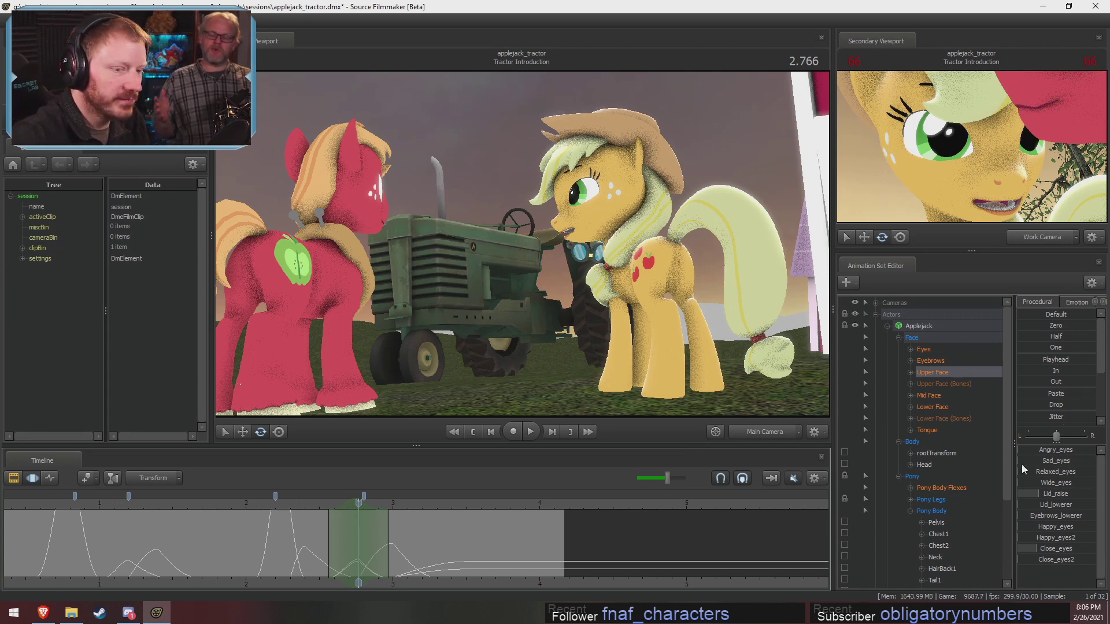
left_click(932, 351)
left_click_drag(1057, 449, 1058, 450)
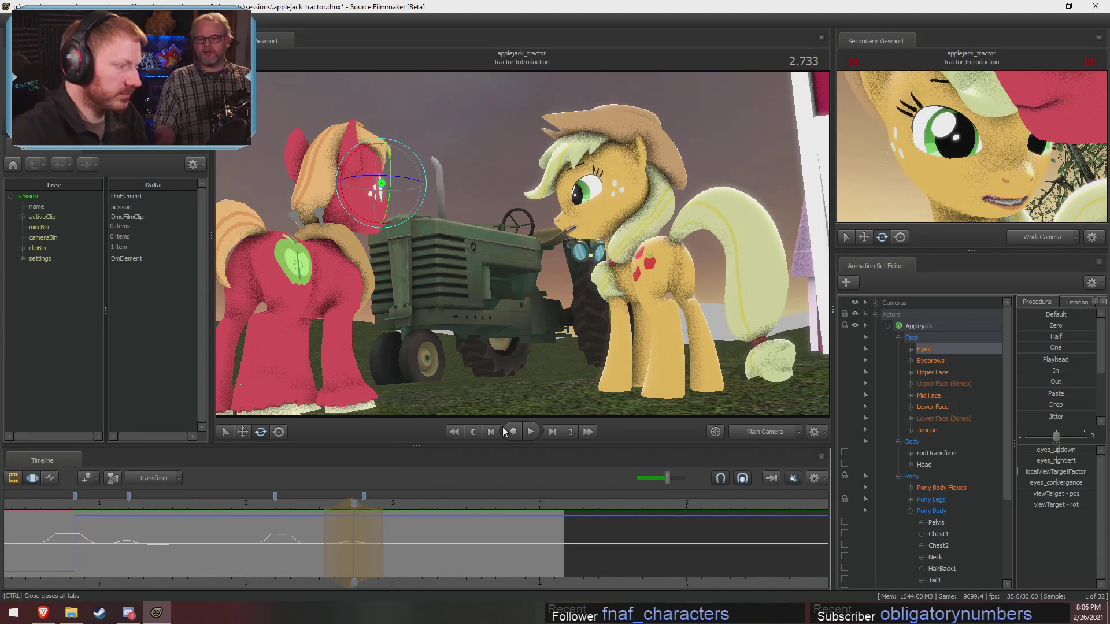
left_click_drag(1061, 452, 1065, 452)
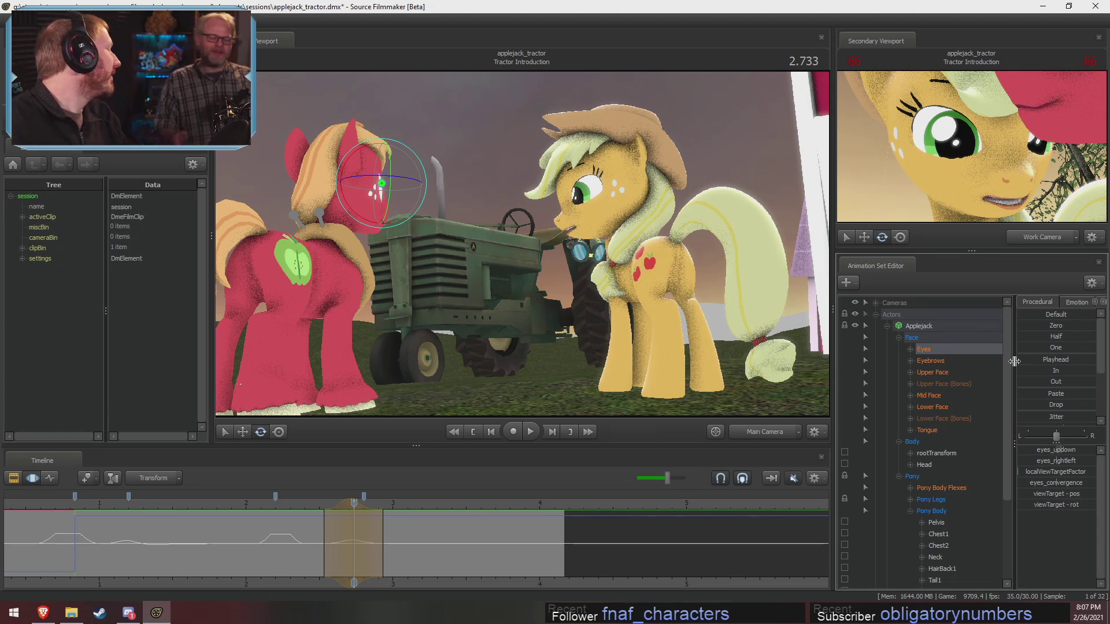
key("space")
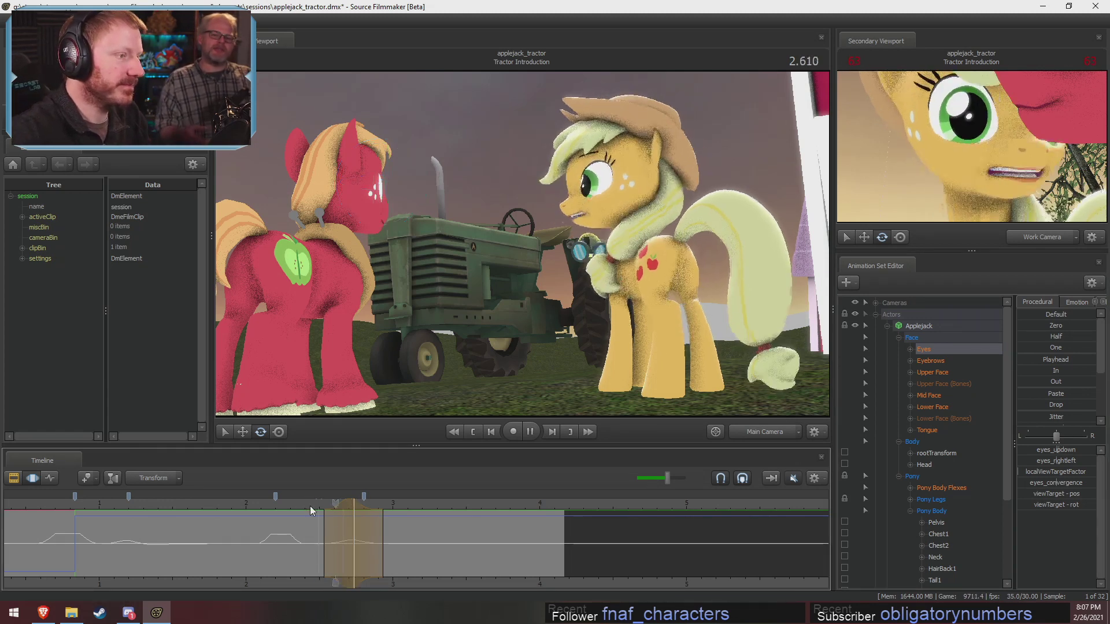
left_click(397, 569)
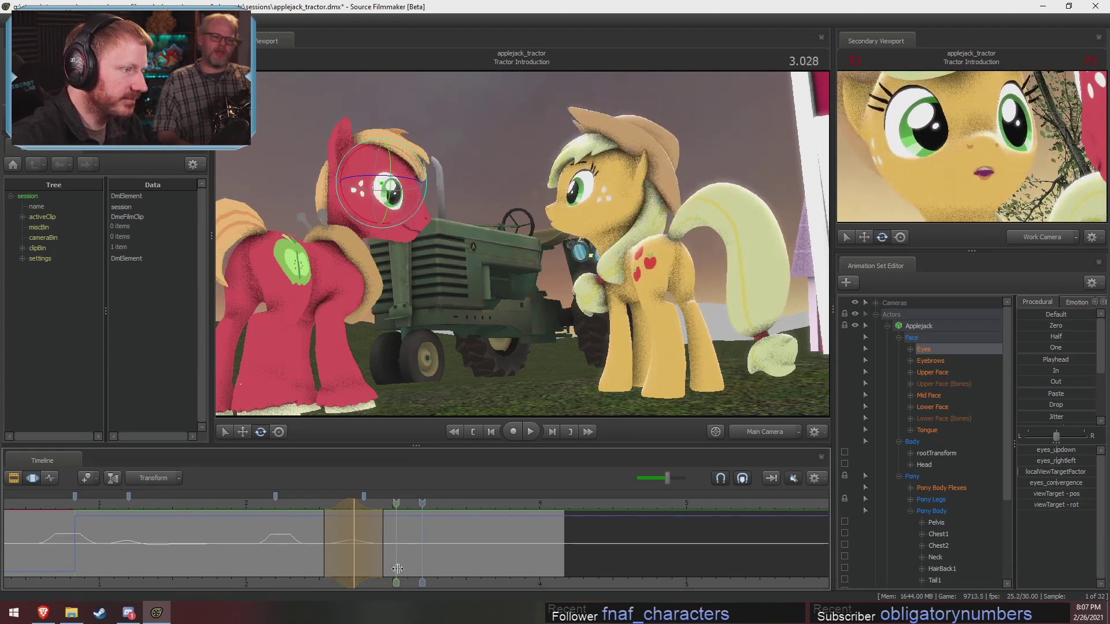
left_click_drag(382, 570, 393, 570)
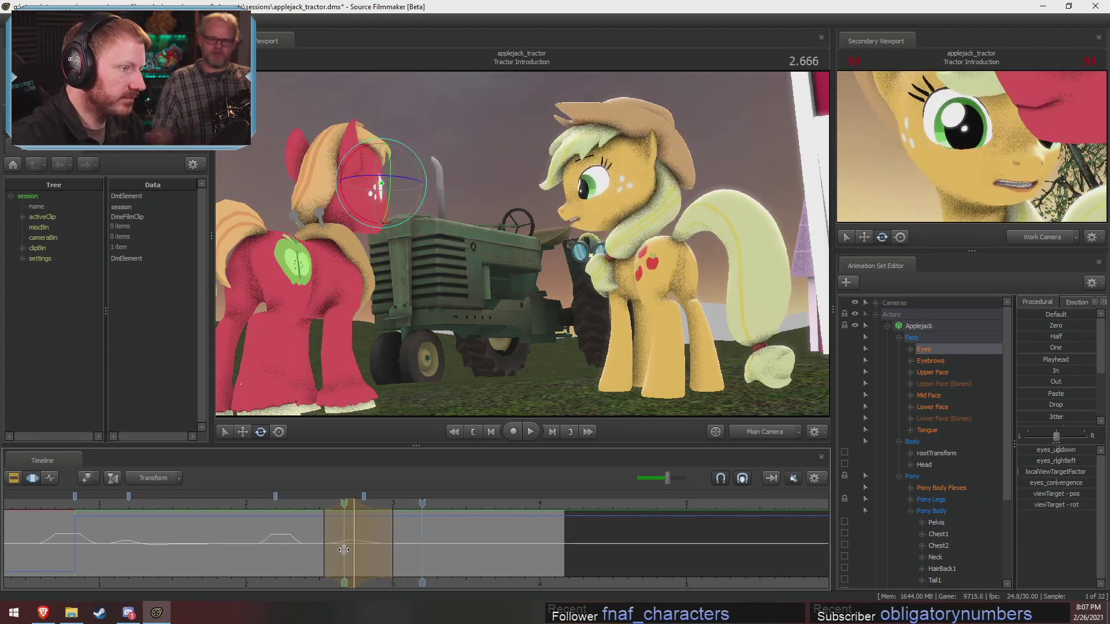
Lower Applejack's eyes_updown slightly around 3.0, over about 2.73 to 3.33, and play back from 2.266.
left_click(393, 556)
scroll(394, 556, "up", 5)
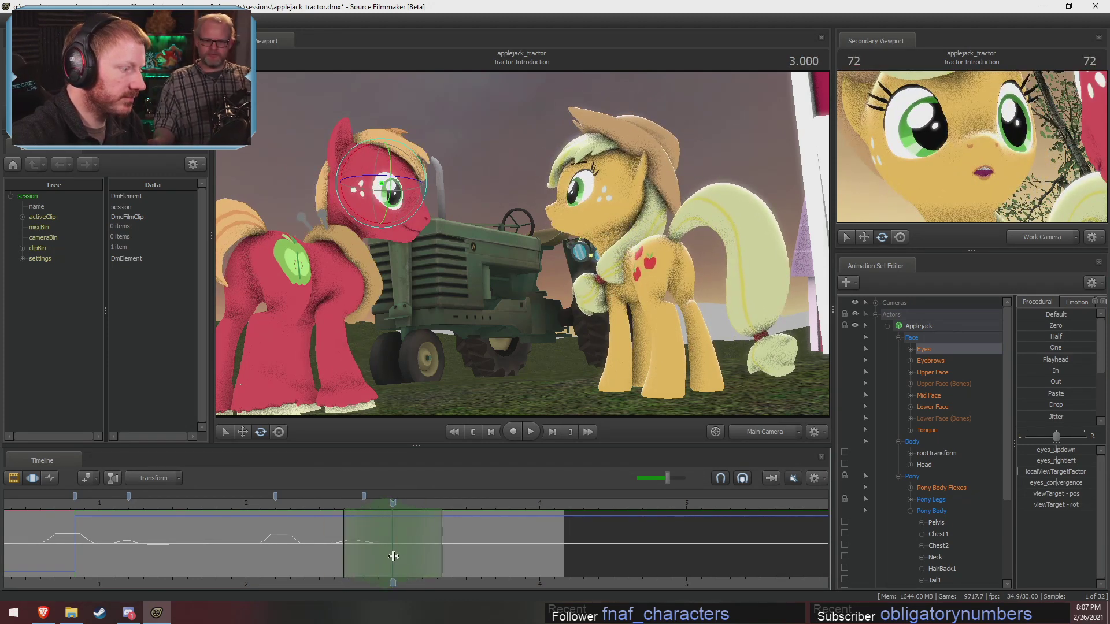
scroll(393, 556, "down", 2)
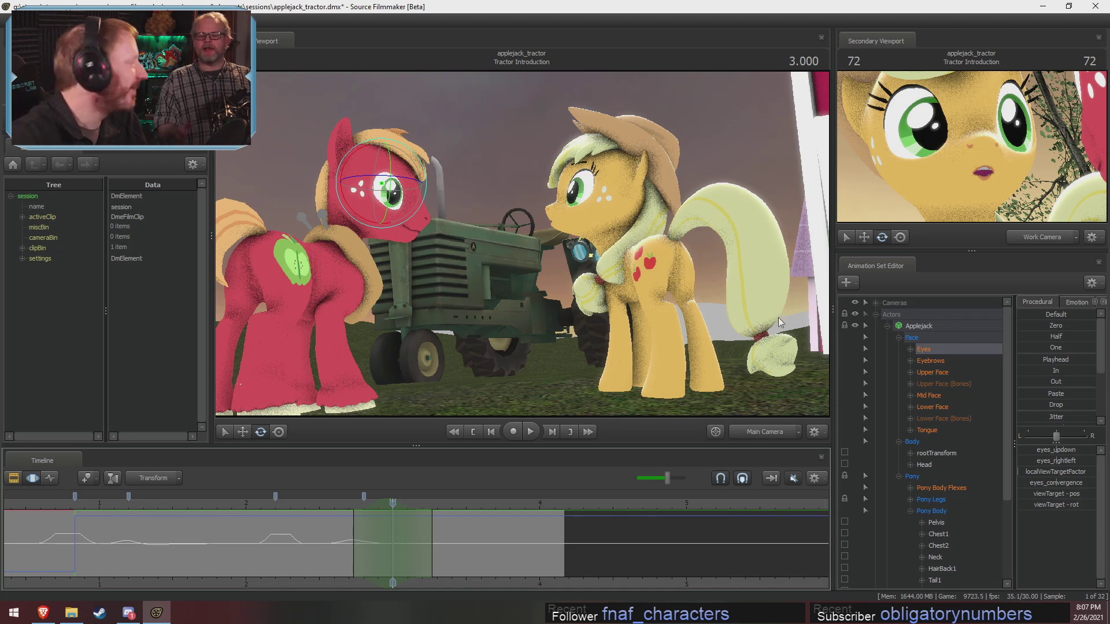
left_click_drag(1062, 451, 1053, 452)
left_click_drag(318, 529, 397, 566)
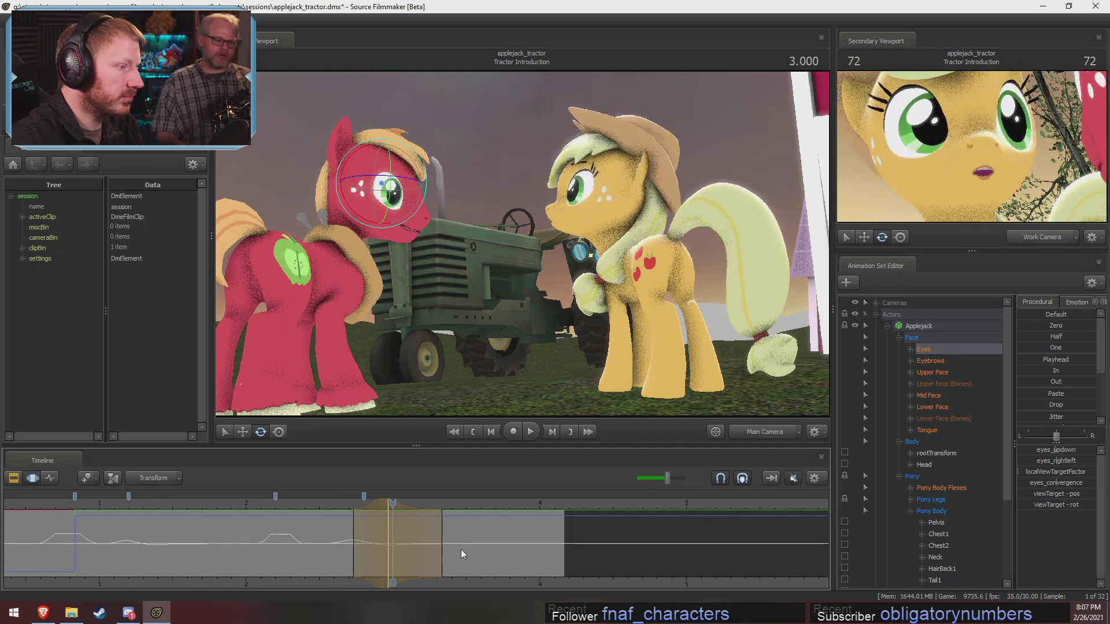
left_click(285, 499)
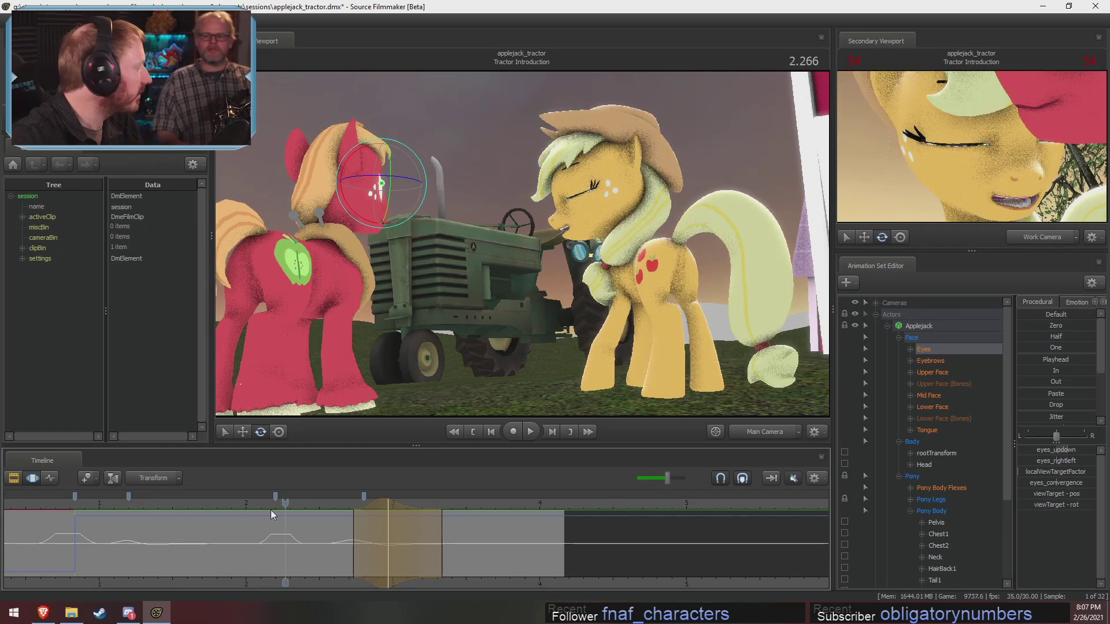
key("space")
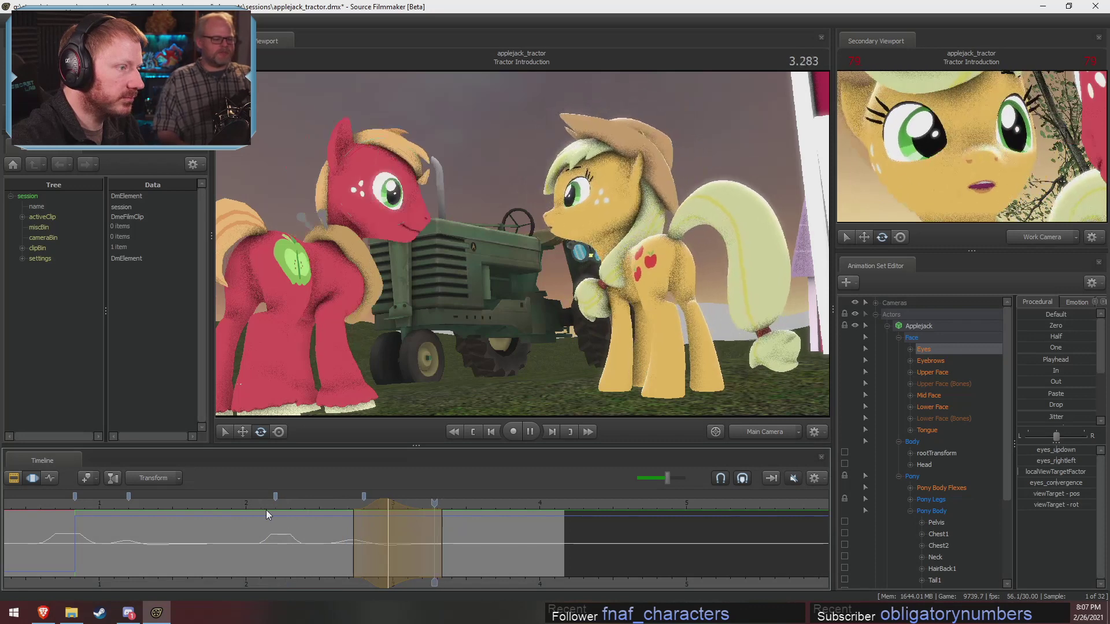
key("space")
Move Applejack's view target slightly down at 3.333, blending in from about 2.87 through the end, and play back from 2.6.
left_click_drag(357, 550, 827, 571)
scroll(532, 557, "up", 4, "shift")
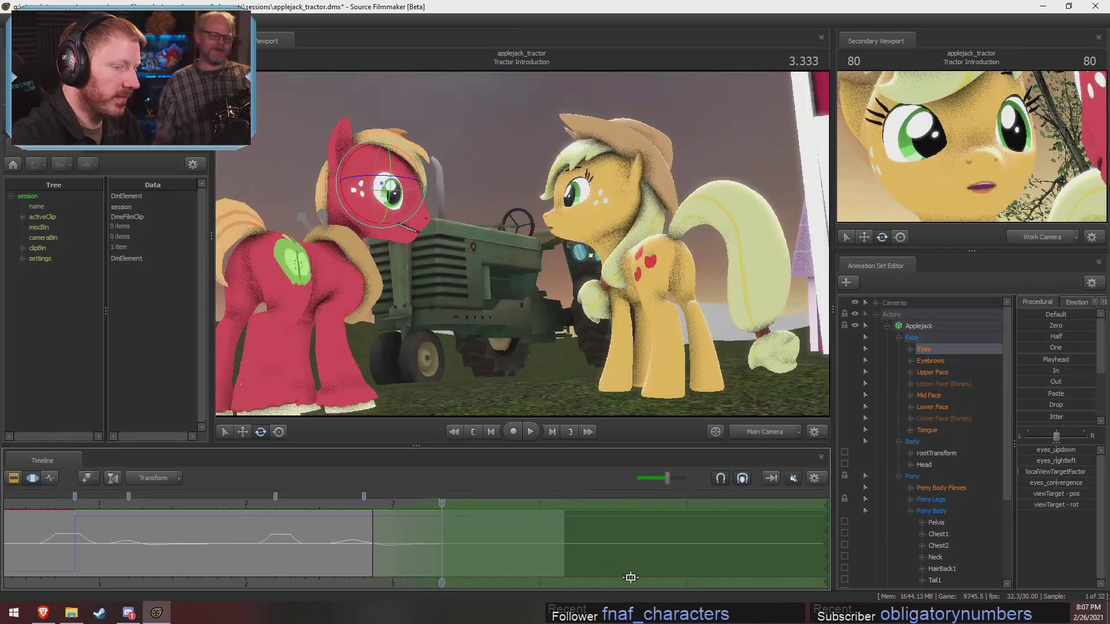
key("w")
left_click_drag(362, 167, 362, 179)
left_click(336, 502)
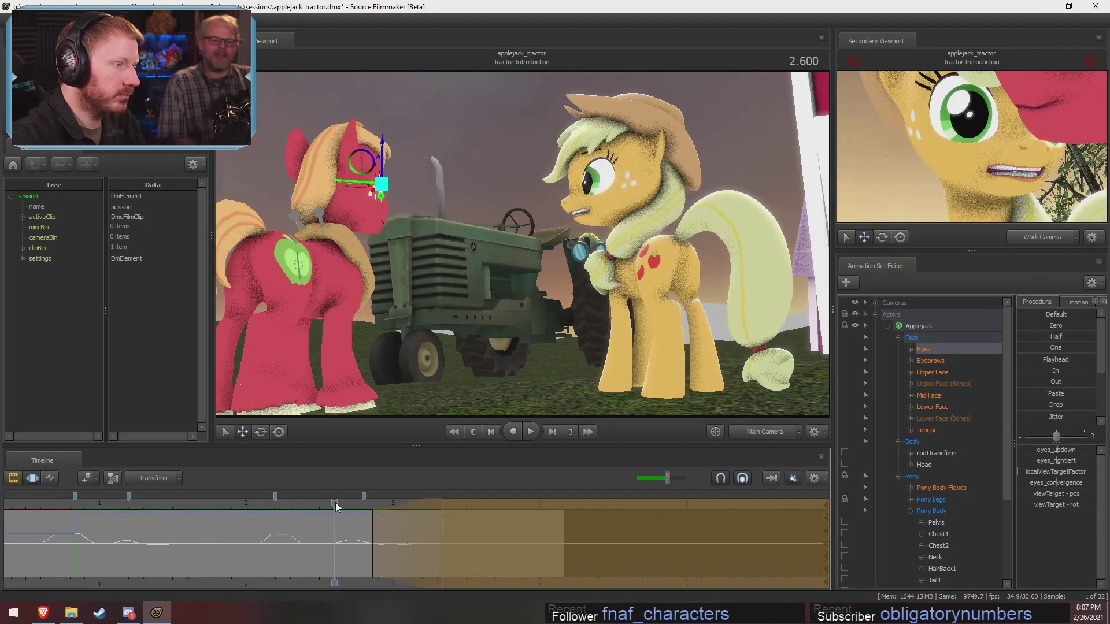
key("space")
key("space")
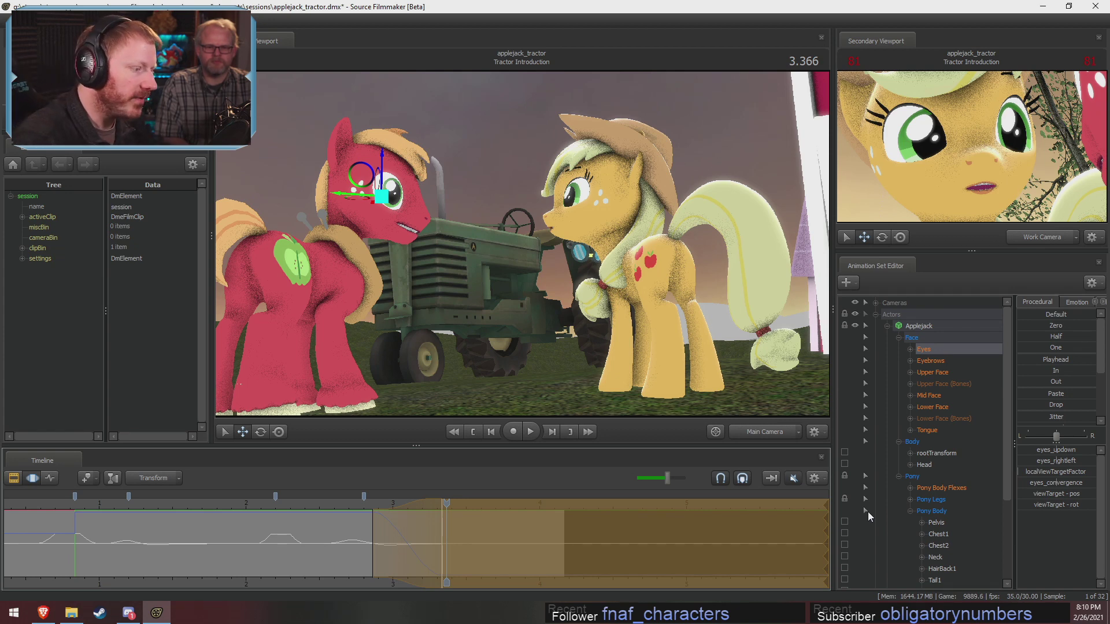
Commit the view target change and switch the timeline to the Clip Editor to show the session's sequence of shots.
left_click(476, 545)
scroll(369, 539, "down", 5)
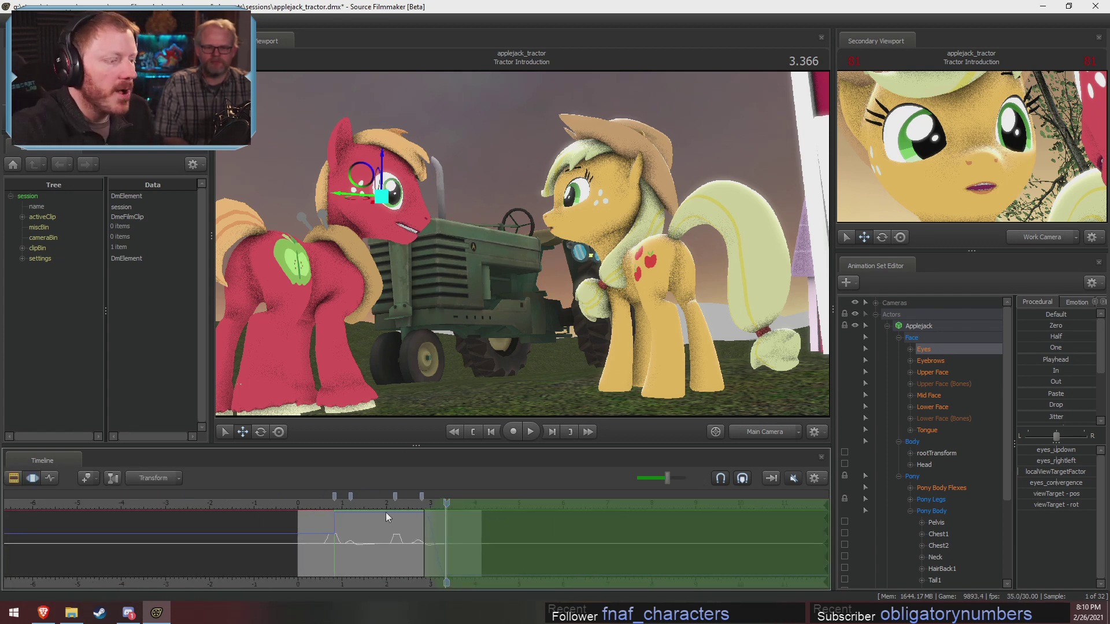
scroll(372, 525, "down", 5)
key("F2")
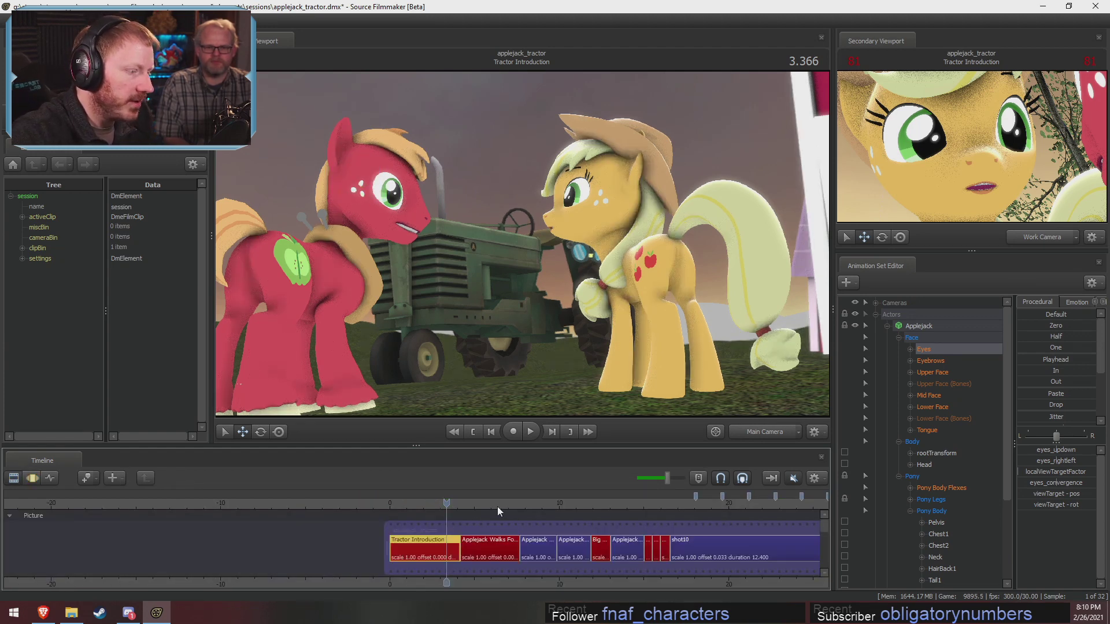
Scrub through the session's sequence to preview the Applejack Walks Forward and Hill Launch shots.
left_click(494, 502)
mouse_move(494, 500)
left_mouse_down()
mouse_move(465, 501)
mouse_move(489, 500)
left_mouse_up()
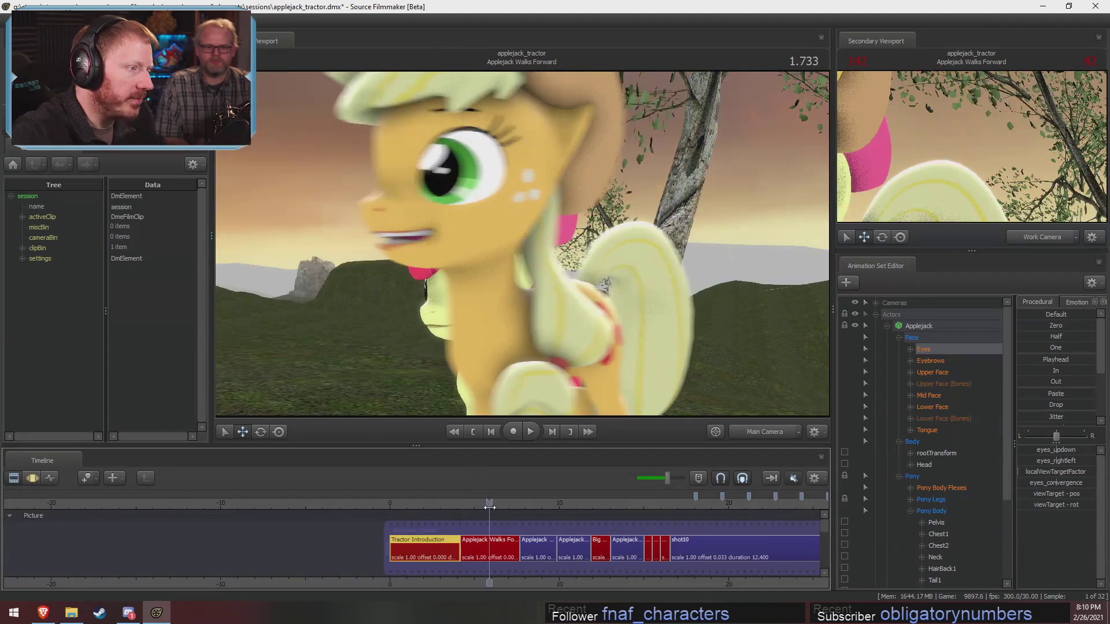
left_click(668, 502)
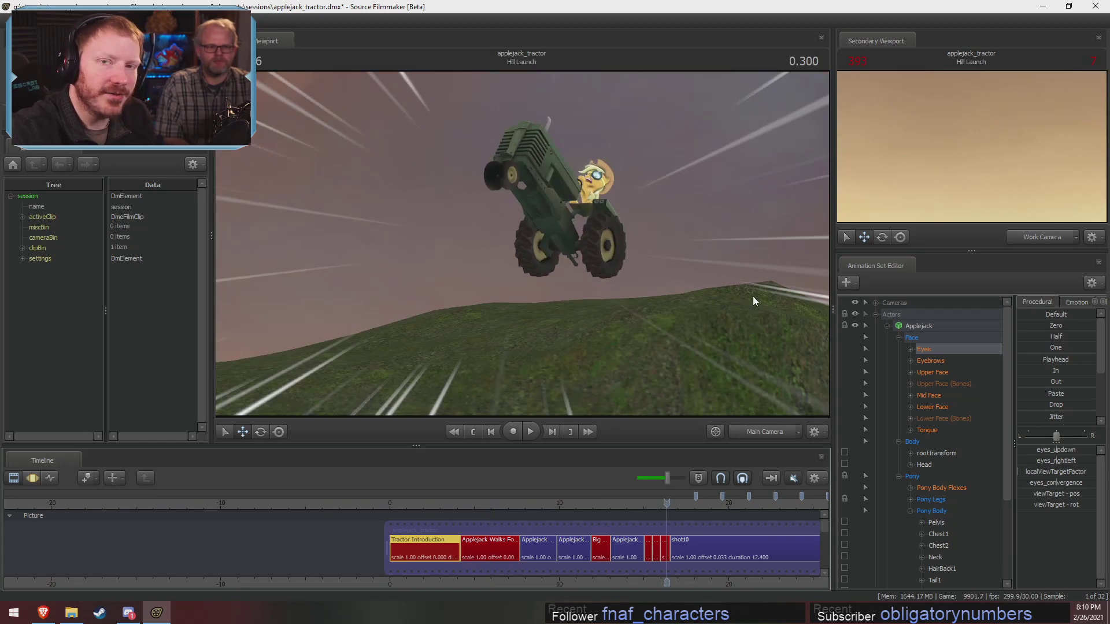
scroll(653, 511, "up", 3)
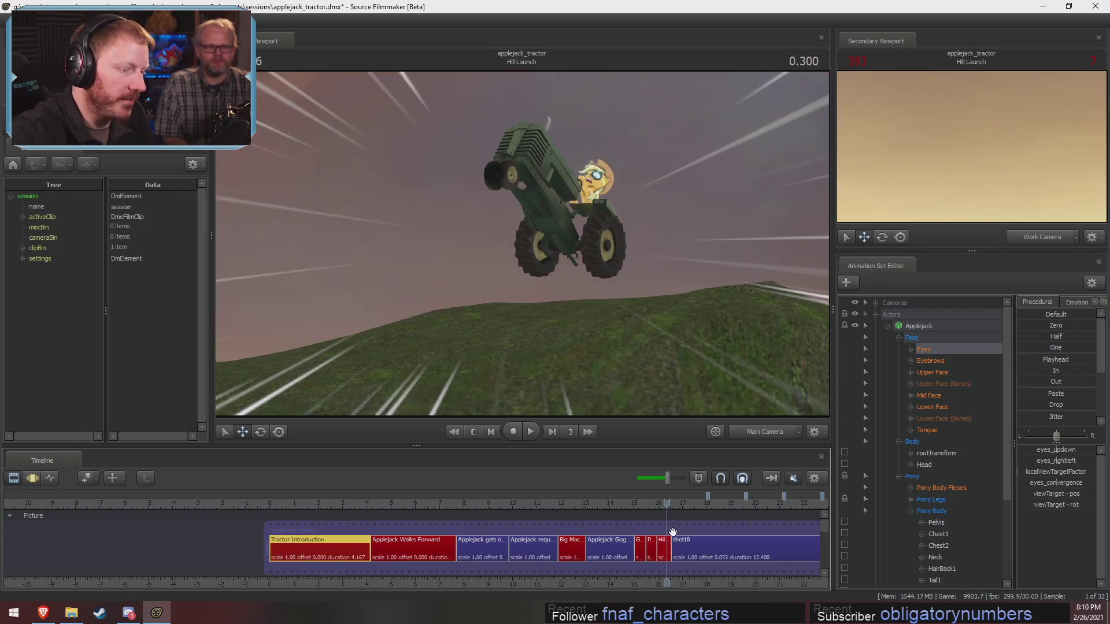
scroll(653, 511, "down", 4)
scroll(653, 511, "up", 3)
Play back the tractor sequence from the Applejack goggles shot through Pedal and Hill Launch into shot10.
left_click(653, 511)
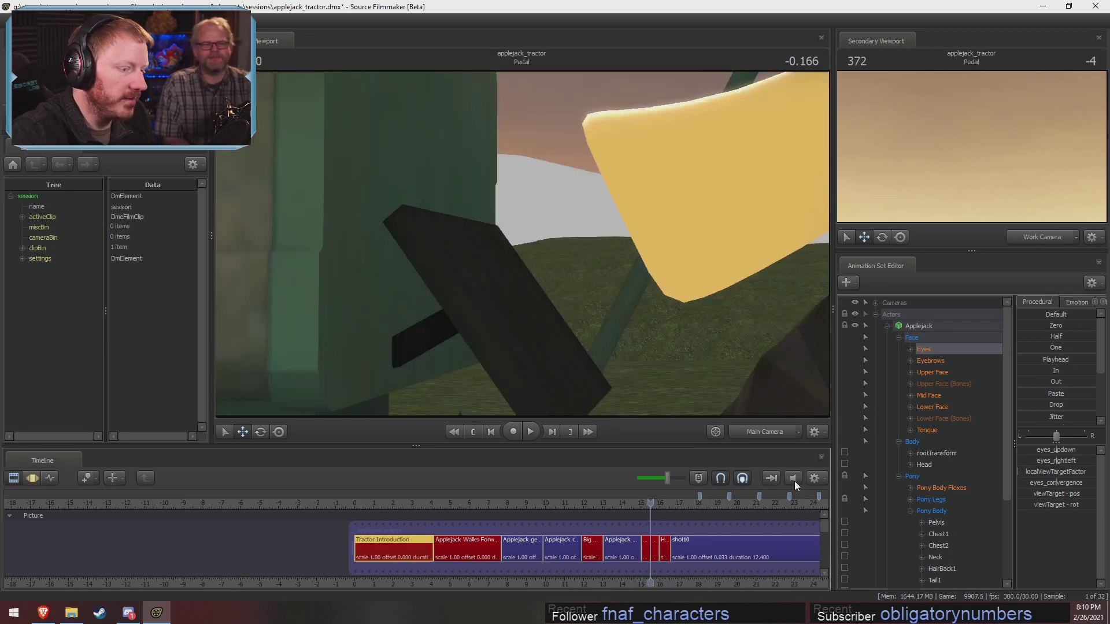
left_click(630, 505)
left_click(613, 505)
key("space")
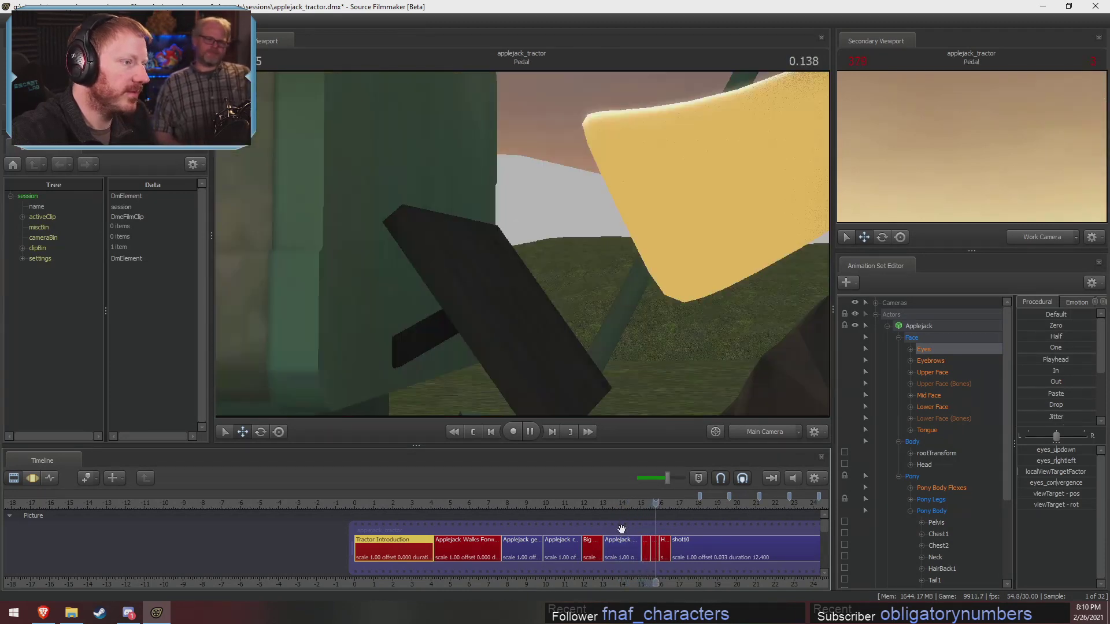
key("space")
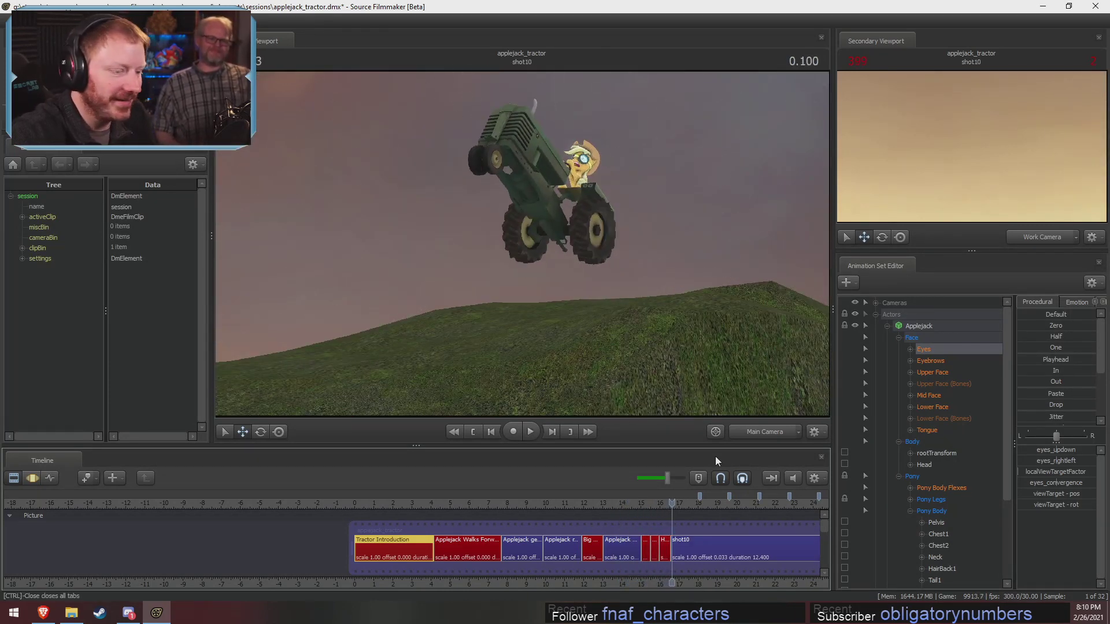
Toggle the timeline's sound and return the playhead to 1.700 in the Tractor Introduction shot.
left_click(793, 478)
left_click(414, 502)
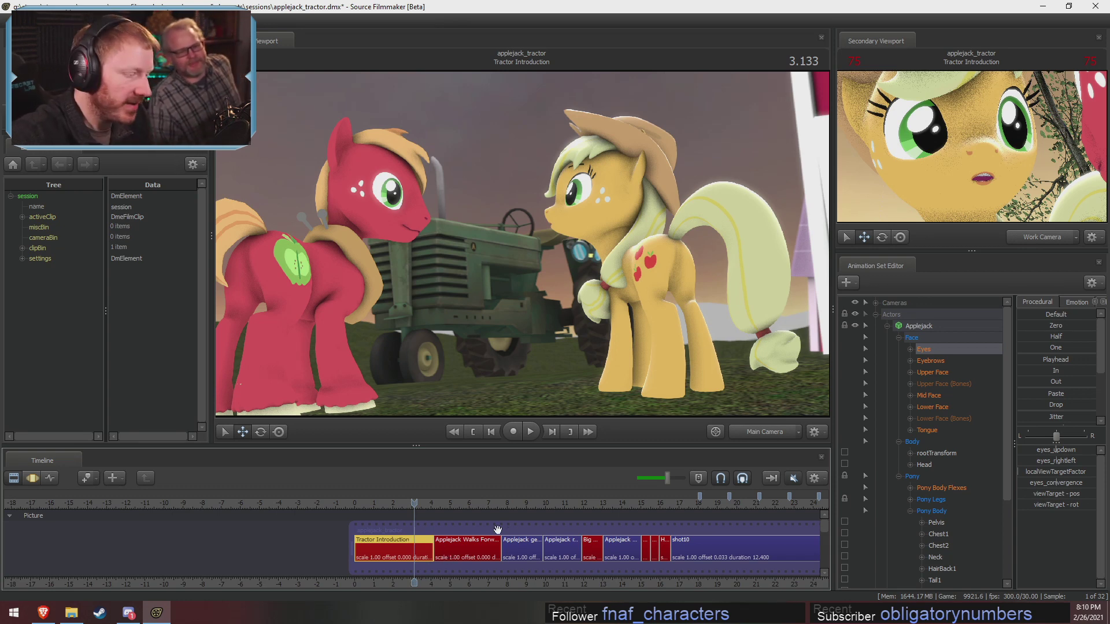
left_click(381, 504)
left_click(387, 504)
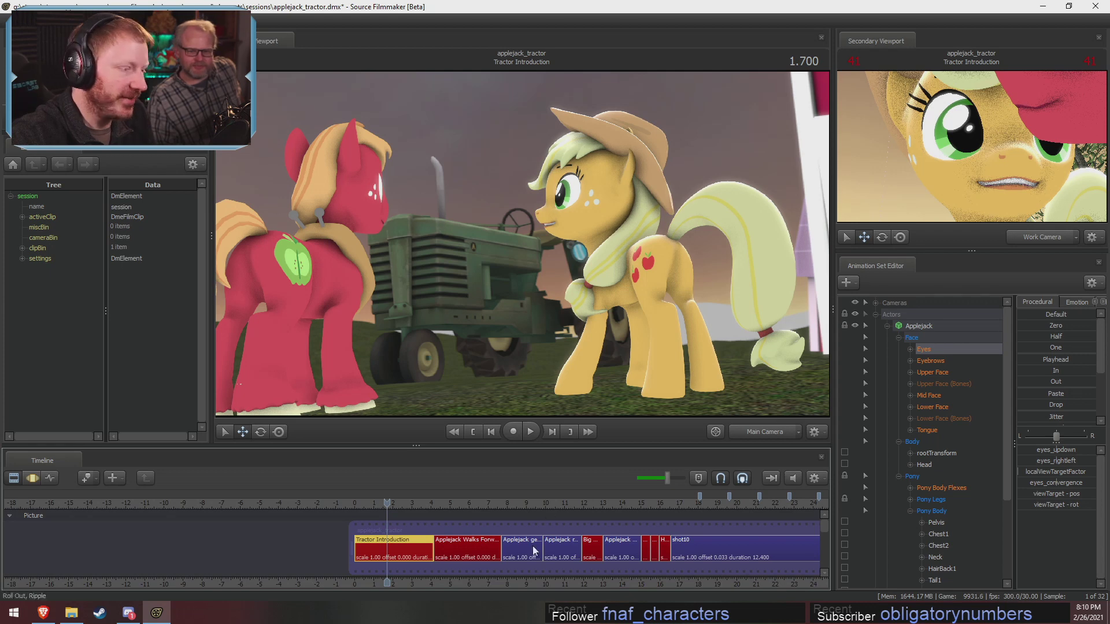
Play back the Applejack Walks Forward shot from about its start, and return to 2.166 in Tractor Introduction.
middle_click_drag(435, 583, 458, 581)
scroll(458, 581, "down", 2)
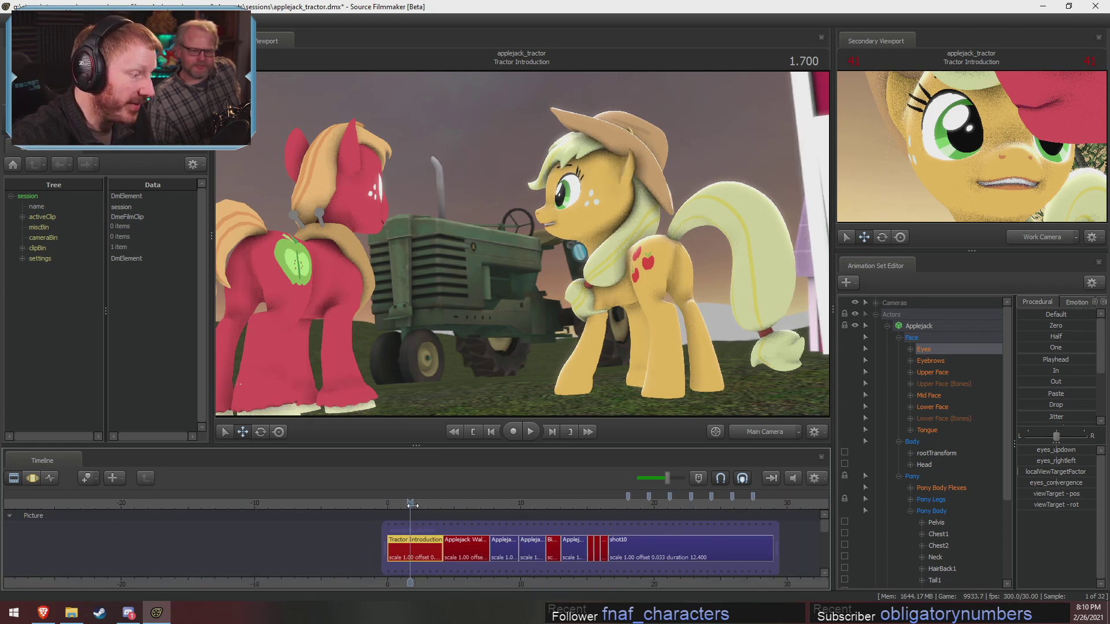
left_click(414, 502)
left_click_drag(422, 502, 445, 502)
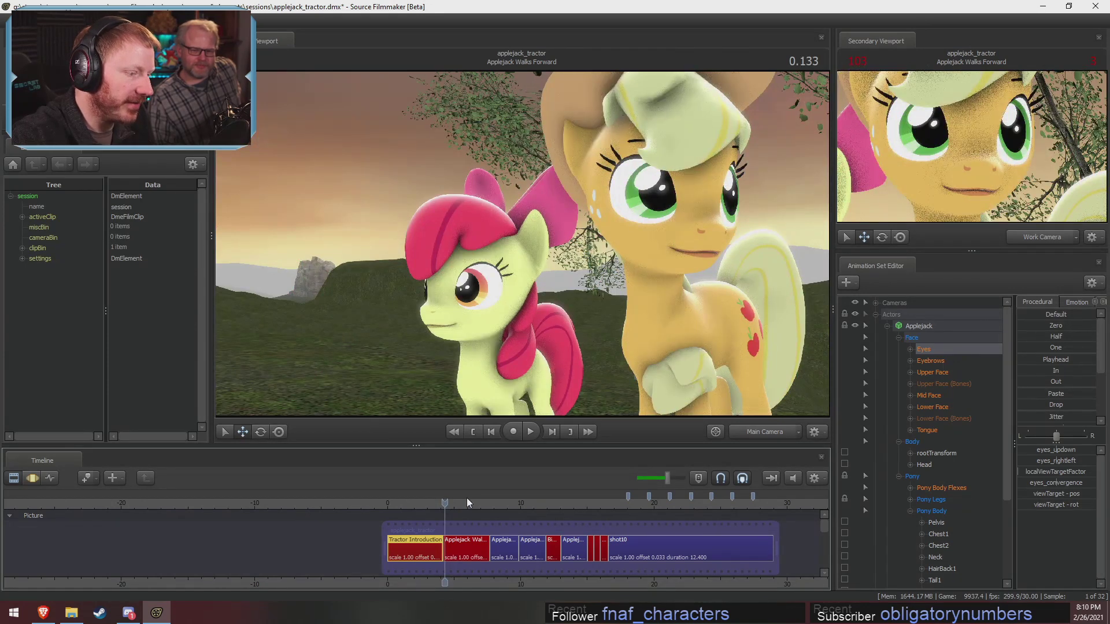
key("space")
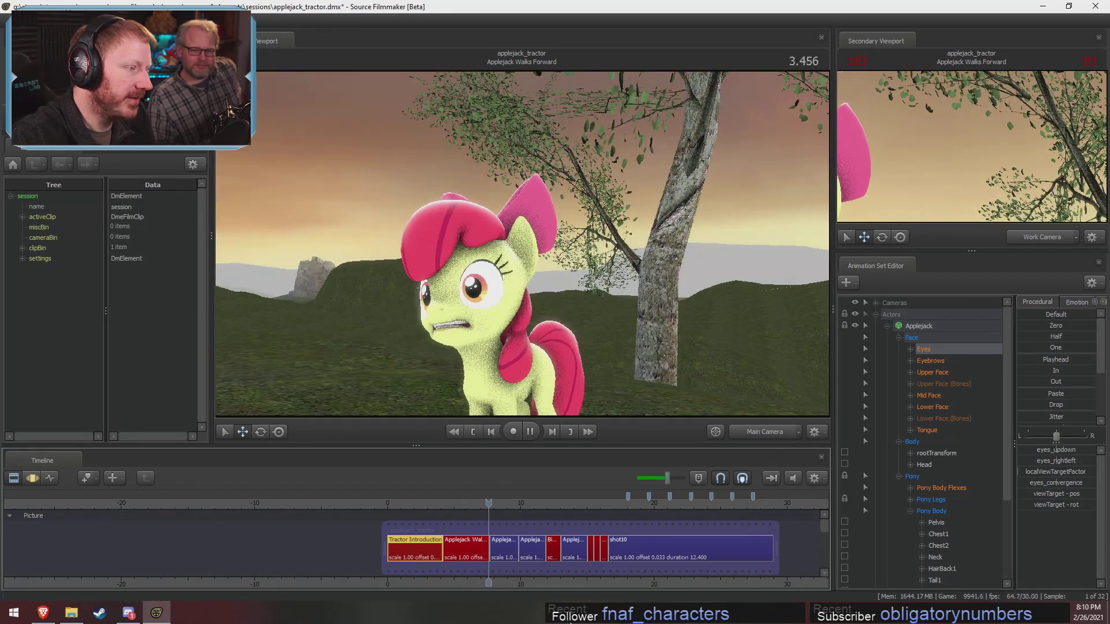
key("space")
left_click(416, 499)
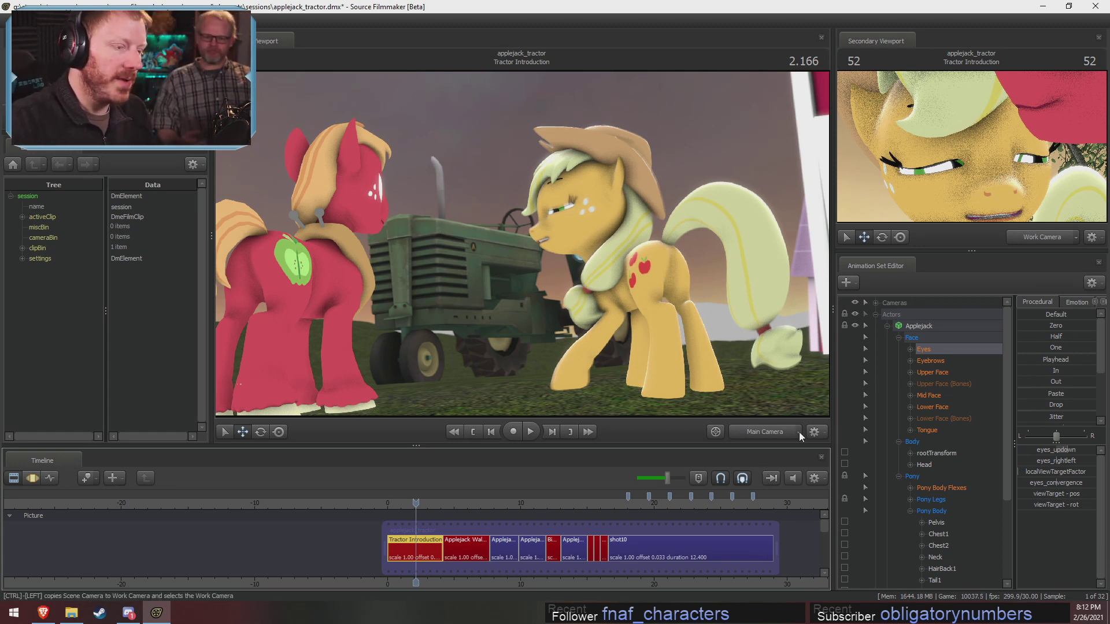
Copy the scene camera to the Work Camera and scrub the Tractor Introduction shot through it to 2.466.
left_click(764, 434, "ctrl")
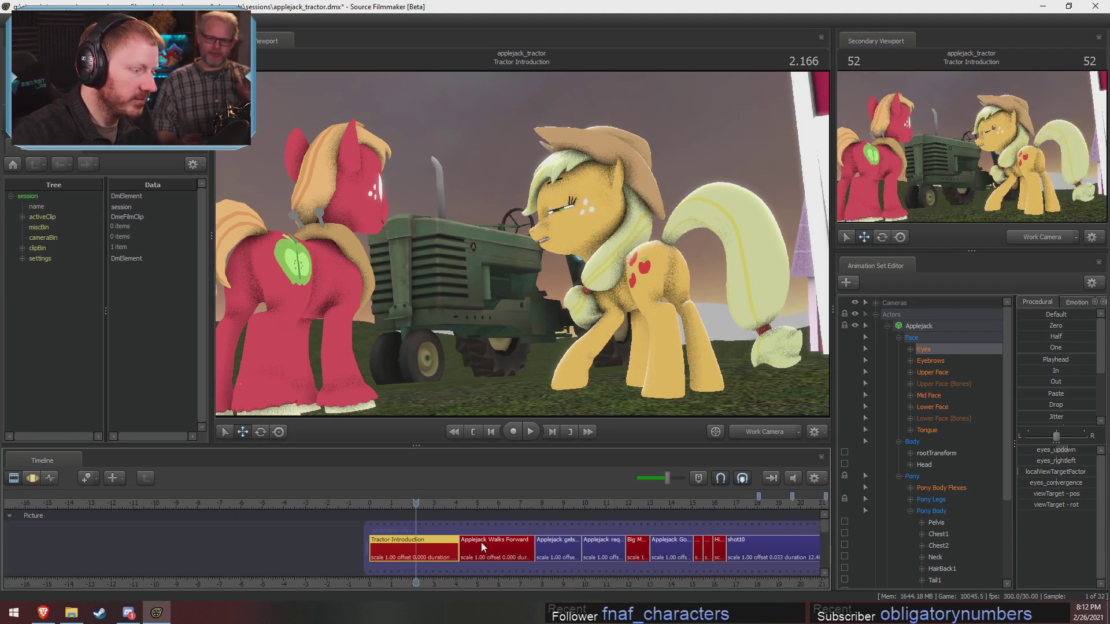
key("F2")
left_click_drag(416, 501, 411, 502)
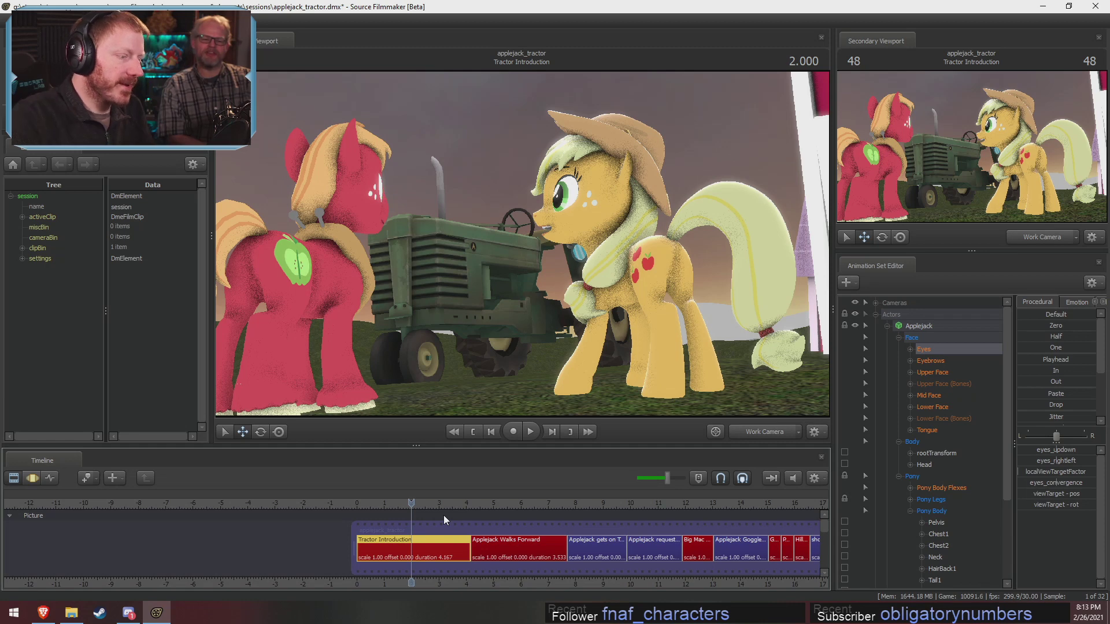
left_click_drag(411, 504, 423, 504)
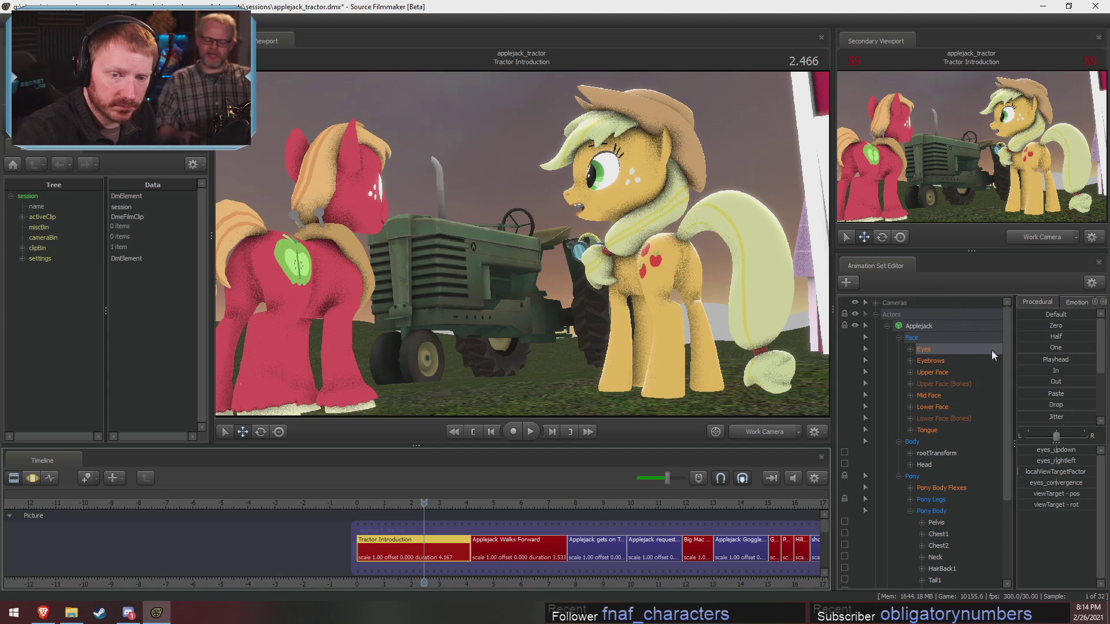
Play back the Tractor Introduction shot repeatedly from about 1.0 to review Applejack's motion.
left_click_drag(417, 505, 388, 525)
key("space")
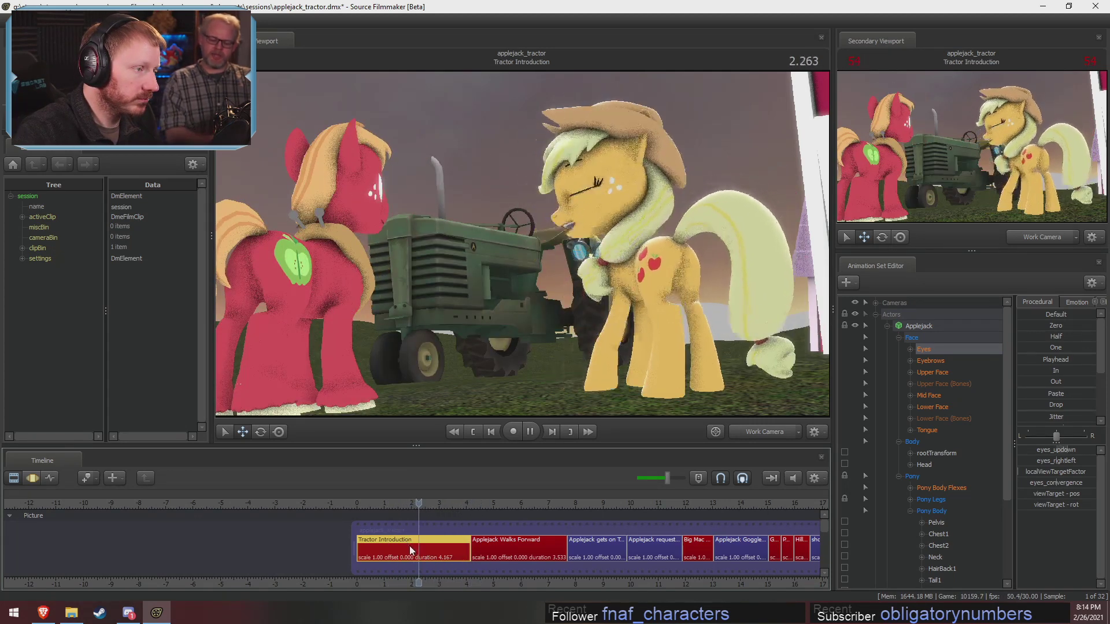
key("space")
left_click(383, 506)
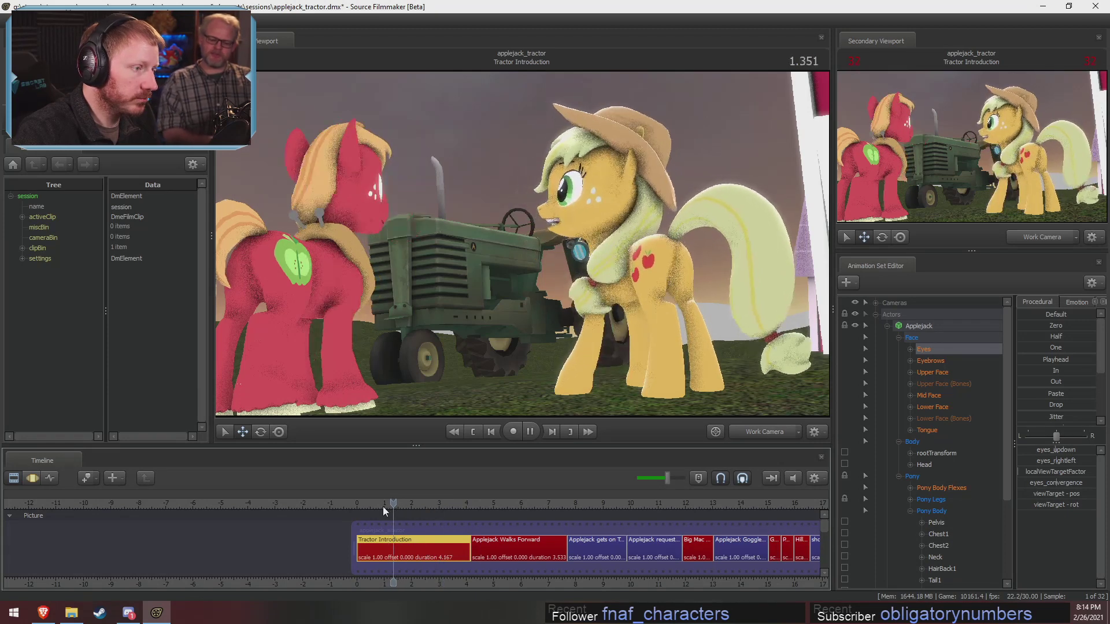
key("space")
key("space")
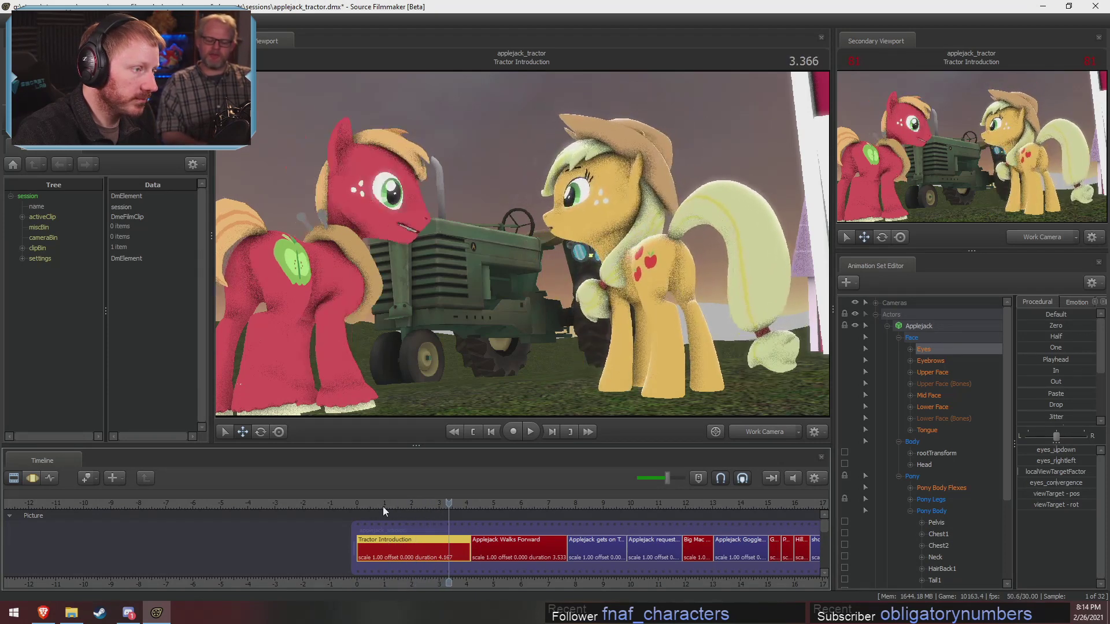
scroll(420, 554, "up", 3)
Switch to the Motion Editor, toggle the timeline's sound, and set a falloff time selection centred on 2.766.
key("F3")
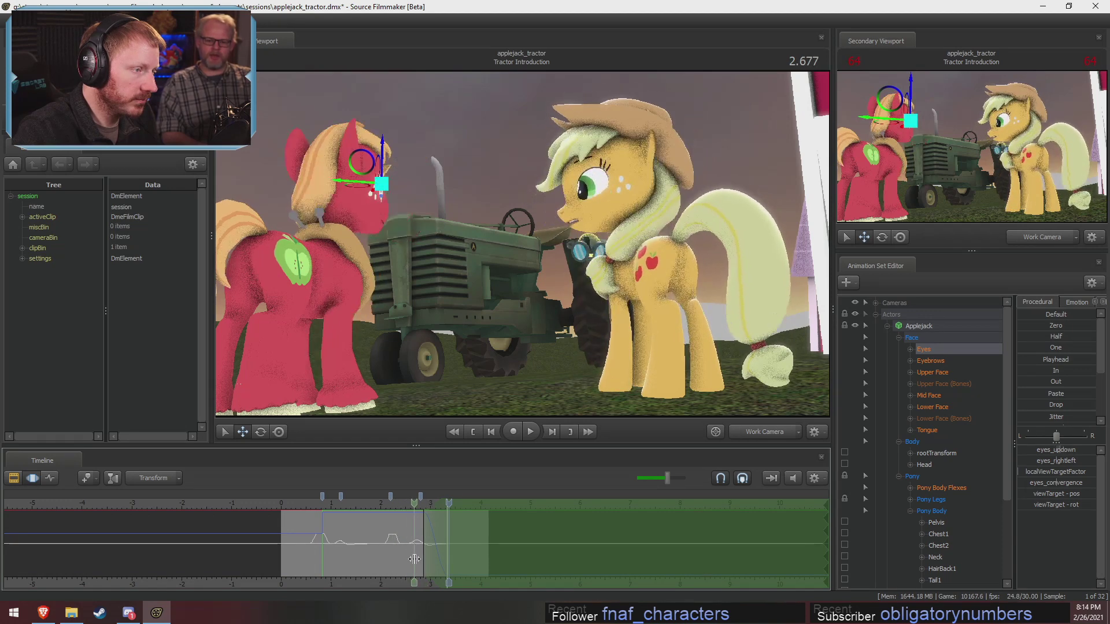
left_click(421, 557)
scroll(381, 558, "up", 5)
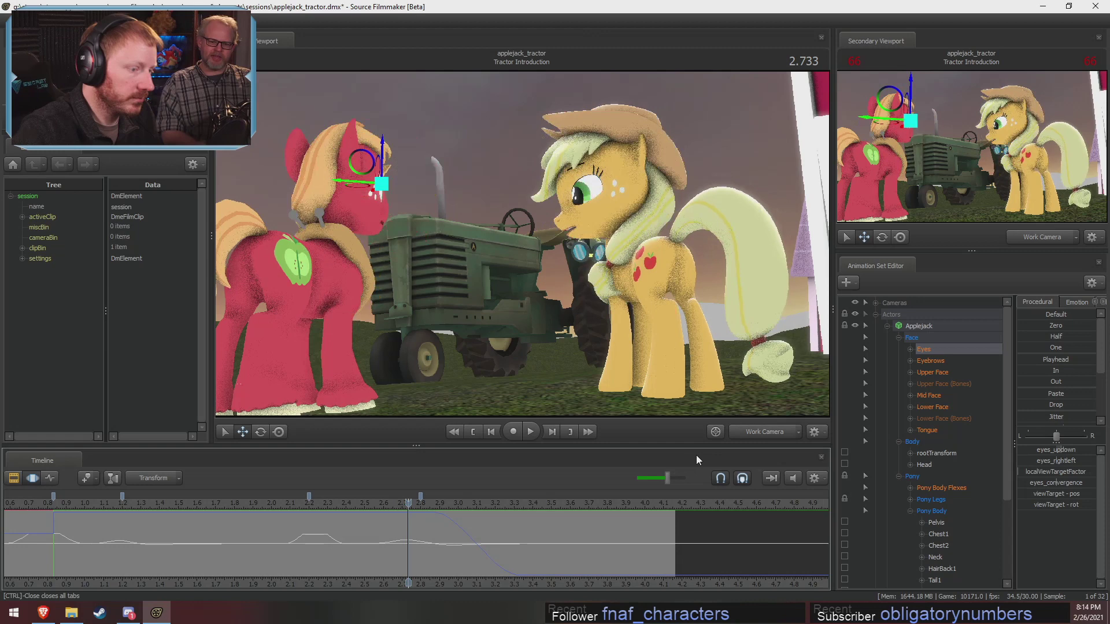
left_click(793, 478)
left_click(414, 553, "shift")
scroll(415, 553, "up", 7, "shift")
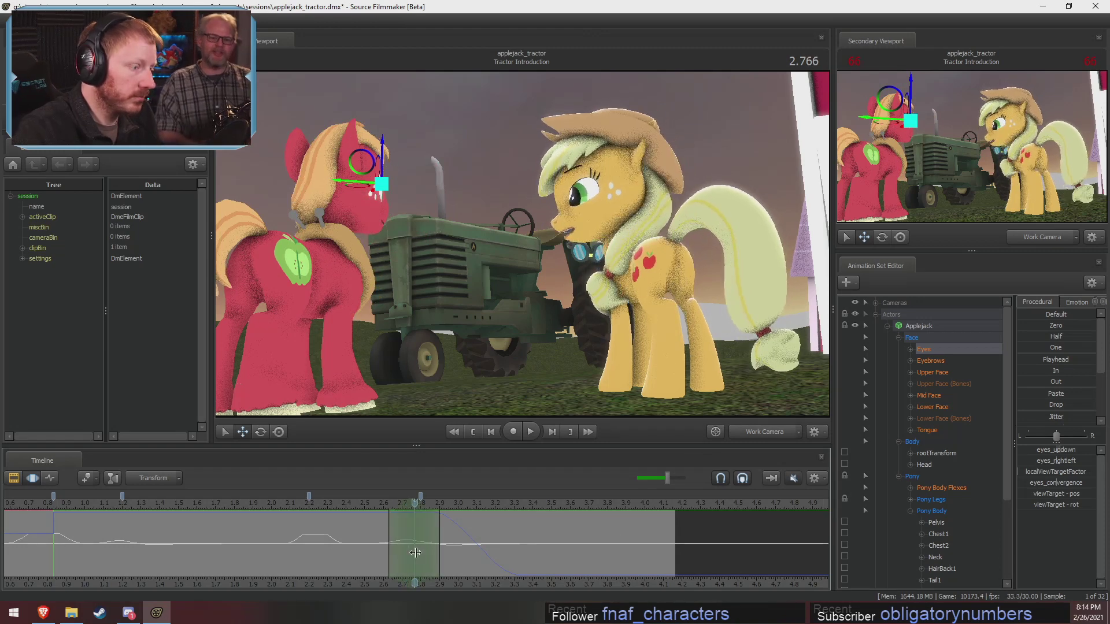
Rotate Applejack's Head downward around 2.766, shift the change slightly earlier to 2.733, and play back the motion.
left_click(648, 211)
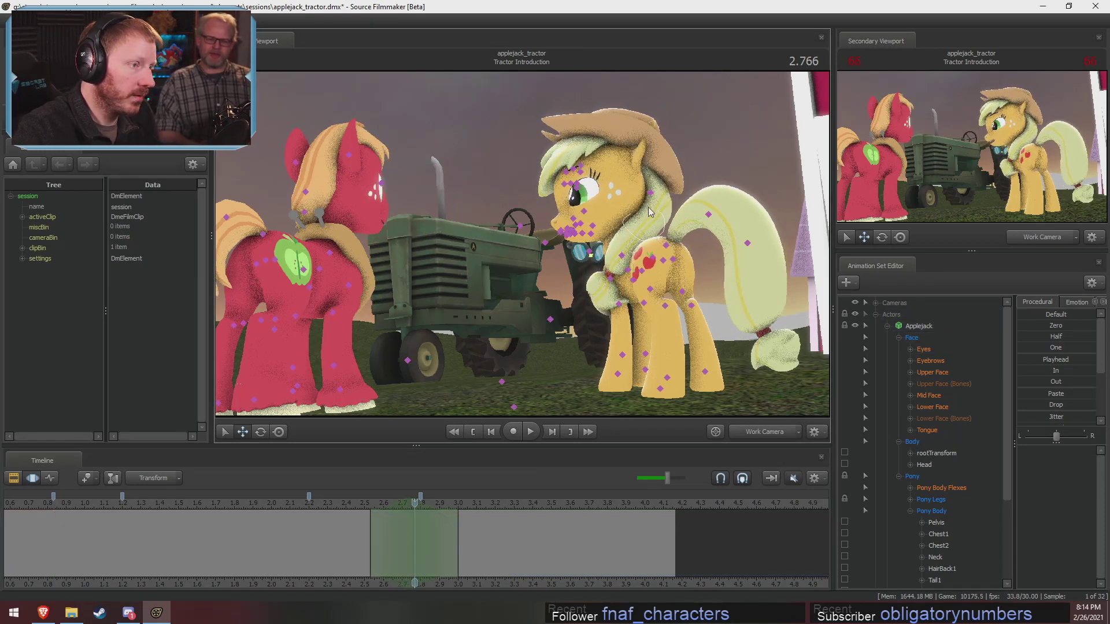
left_click(633, 233)
left_click_drag(619, 258, 617, 328)
scroll(398, 511, "down", 1, "shift")
left_click_drag(398, 511, 392, 514, "shift")
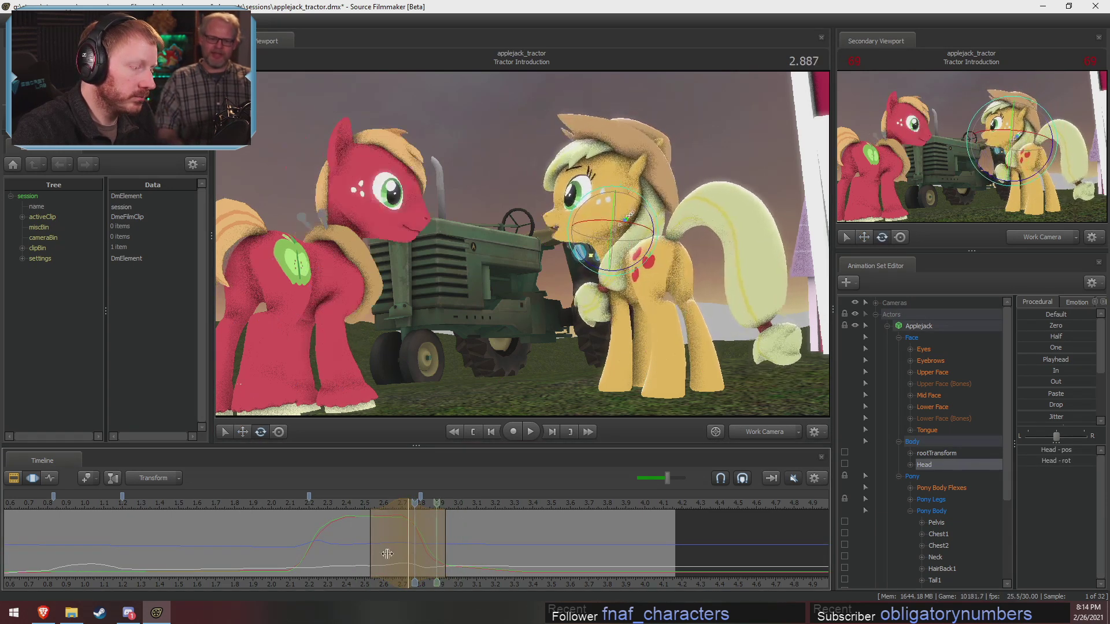
left_click(350, 502)
key("space")
key("space")
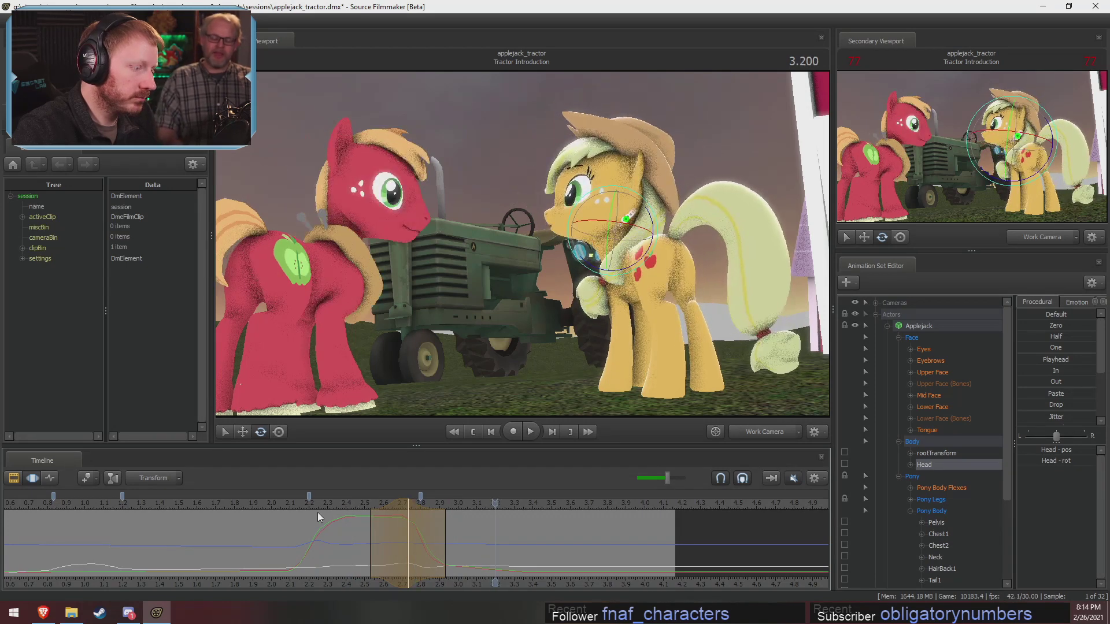
Narrow the head rotation's falloff to about 2.57 to 2.90 and review the nod in playback from about 2.4.
scroll(367, 509, "down", 1)
left_click(348, 501)
key("space")
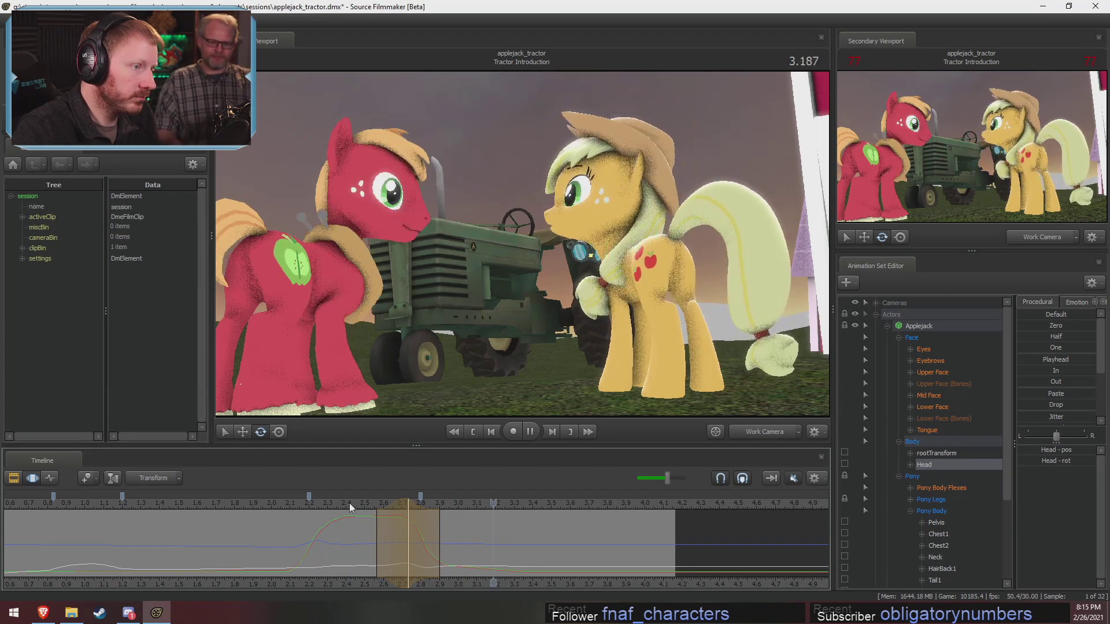
key("space")
left_click(357, 510)
left_click_drag(414, 511, 406, 517)
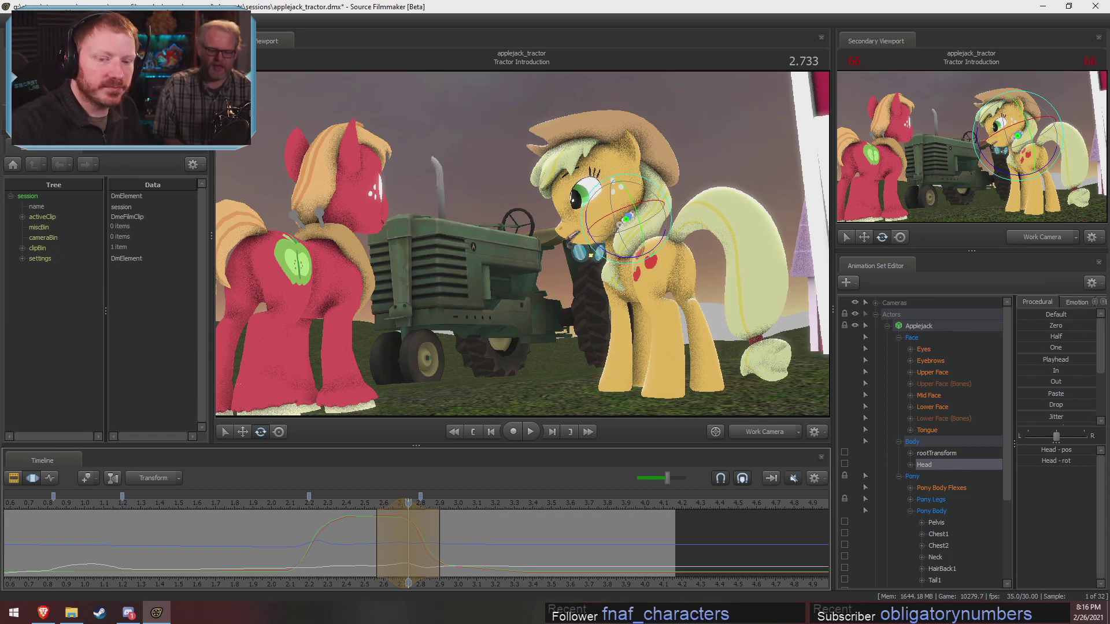
left_click(337, 510)
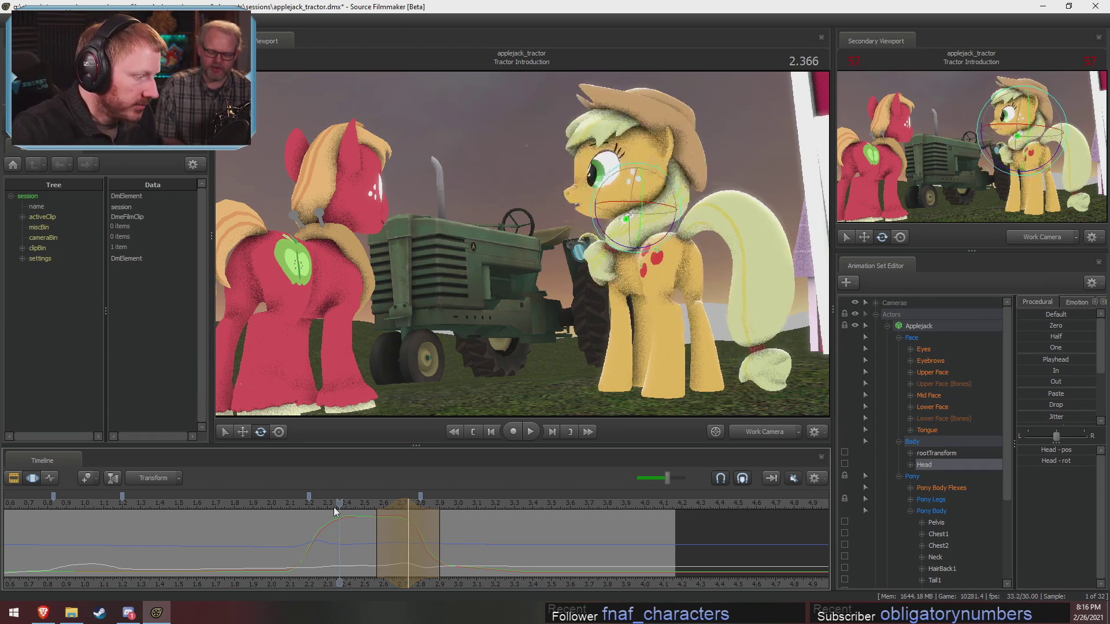
key("space")
key("space")
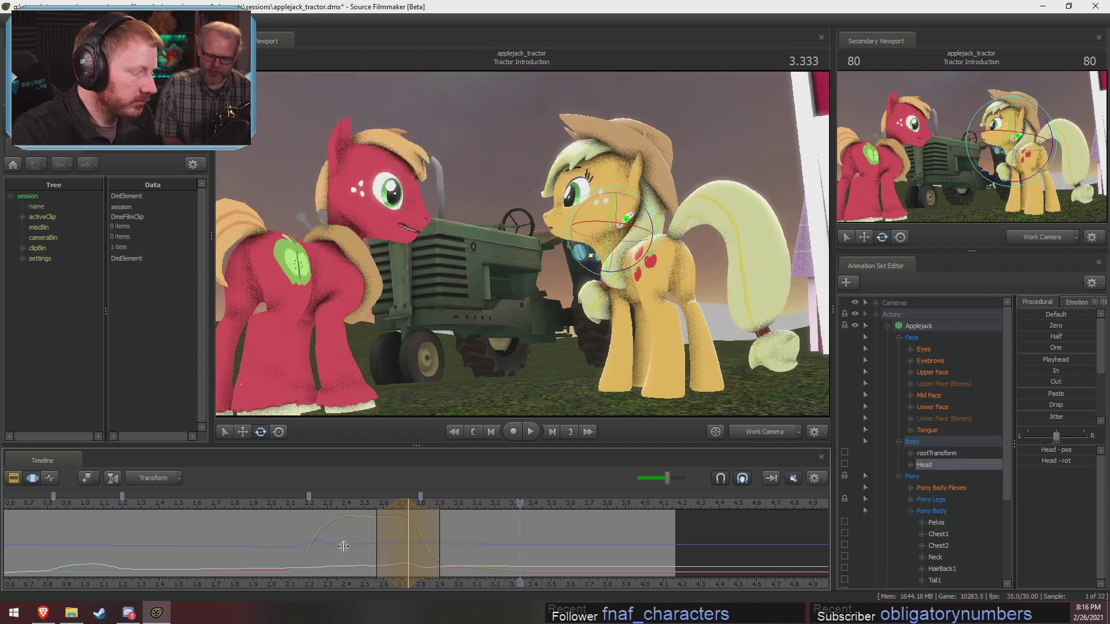
Scrub to Applejack's head pose at 2.733 and examine her Upper Face curves there.
mouse_move(343, 546)
left_mouse_down("shift")
mouse_move(501, 547)
mouse_move(376, 546)
mouse_move(414, 555)
left_mouse_up("shift")
left_click(389, 508)
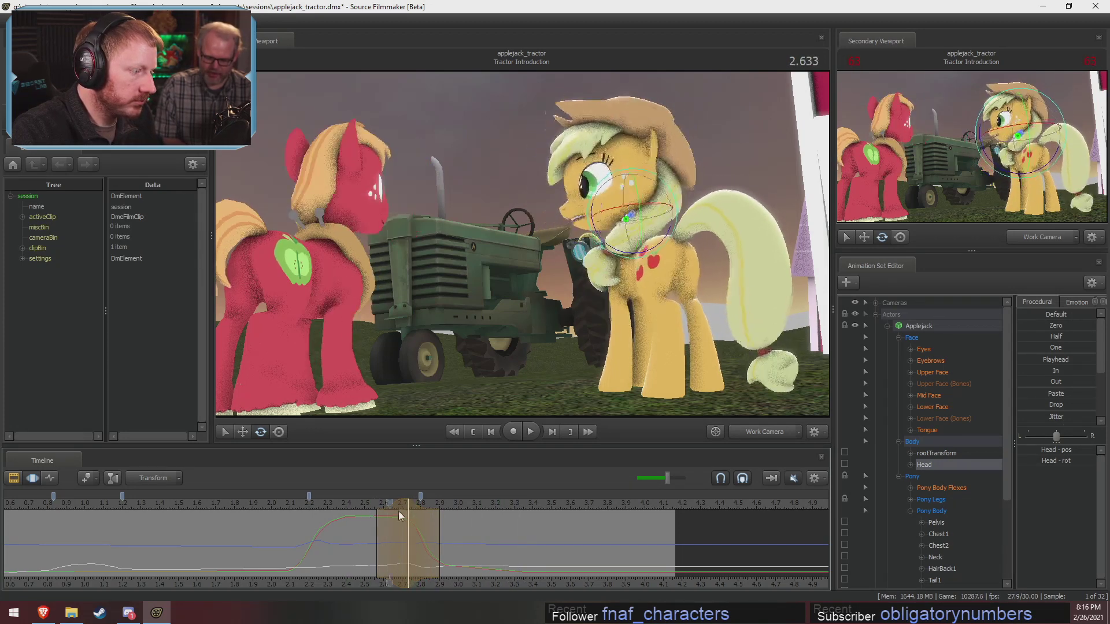
left_click(407, 511)
left_click(932, 372)
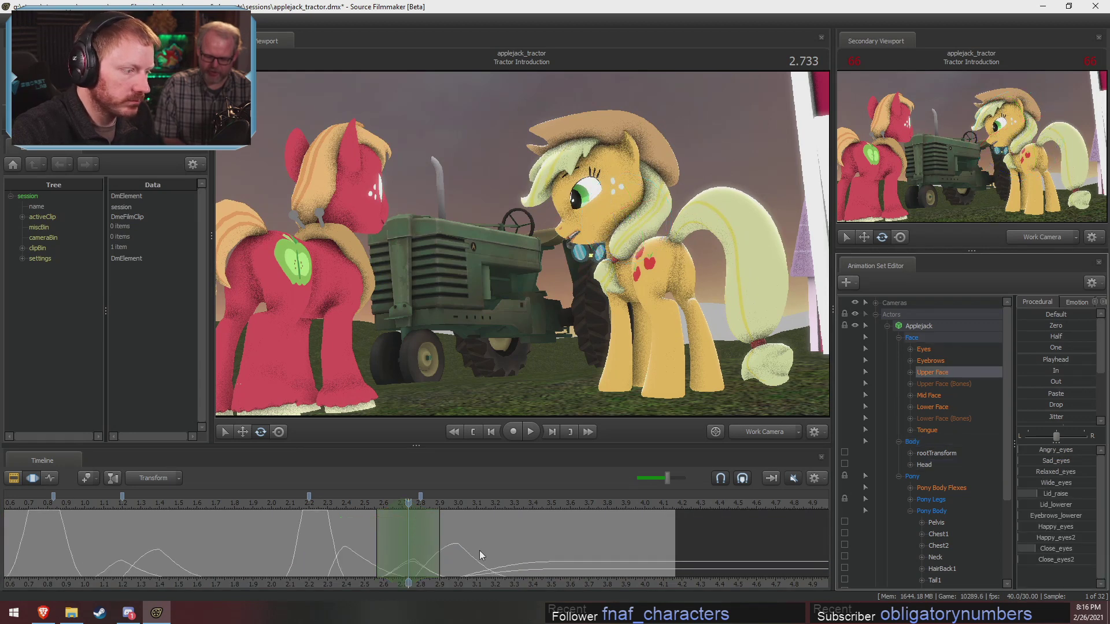
Raise eyes_updown slightly on Applejack's Eyes around 2.766, over about 2.57 to 2.97, and commit the change.
scroll(459, 553, "up", 2)
left_click(418, 553)
scroll(417, 555, "up", 6)
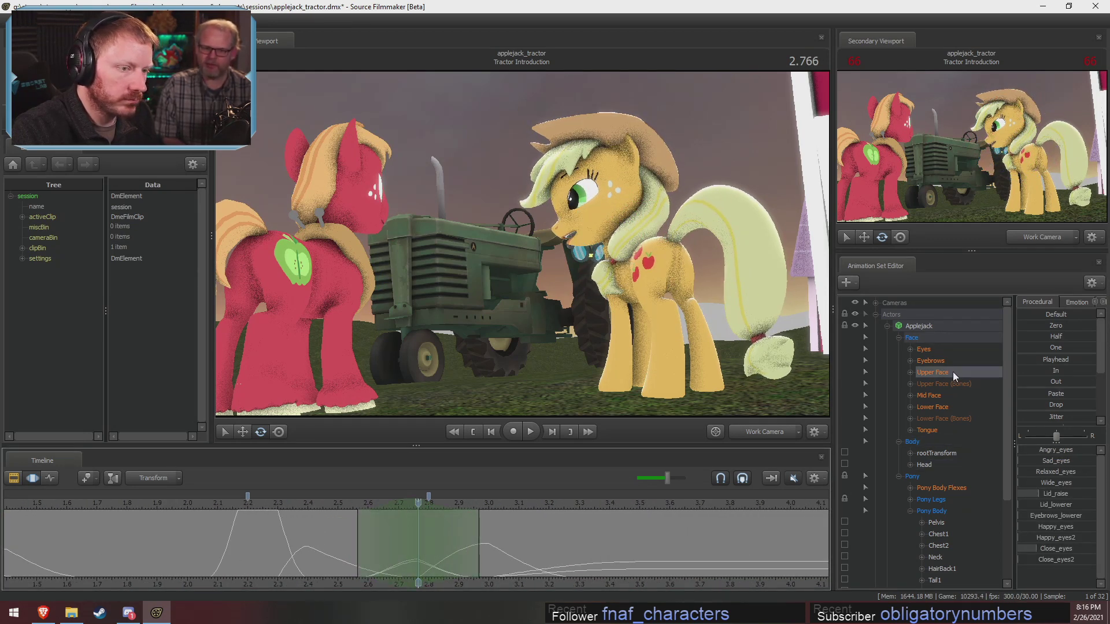
left_click(953, 350)
left_click_drag(1050, 452, 1056, 452)
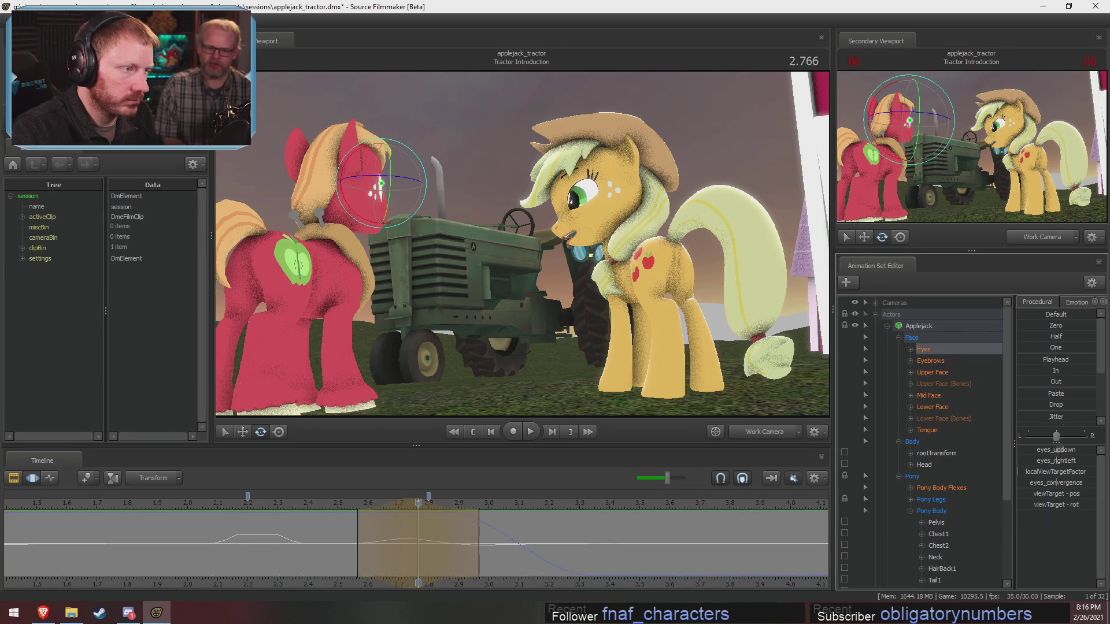
key("shift")
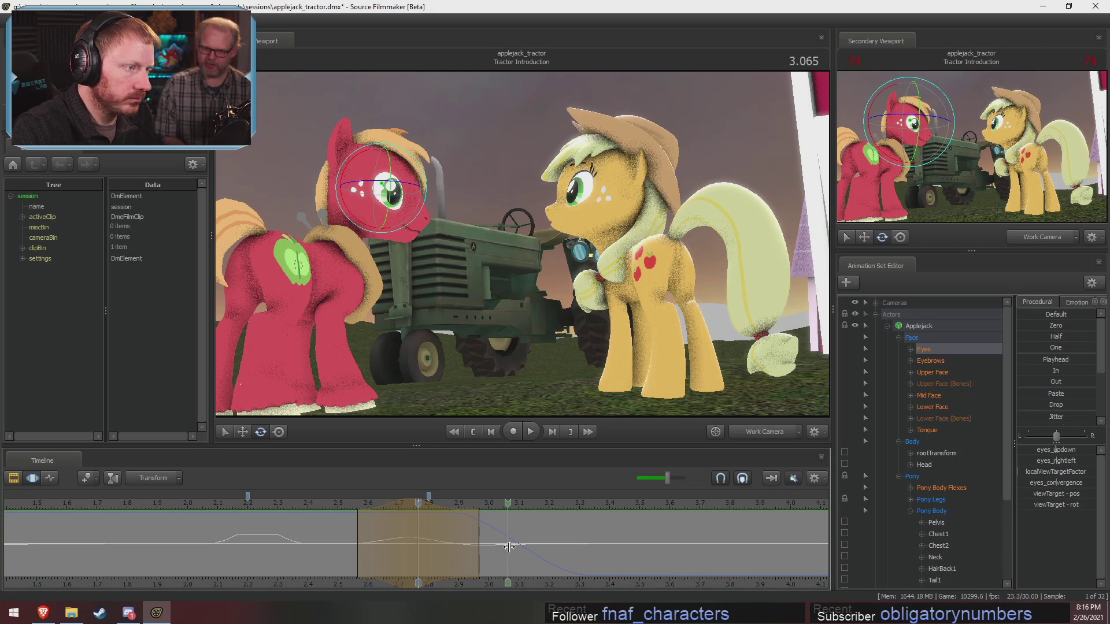
key("F2")
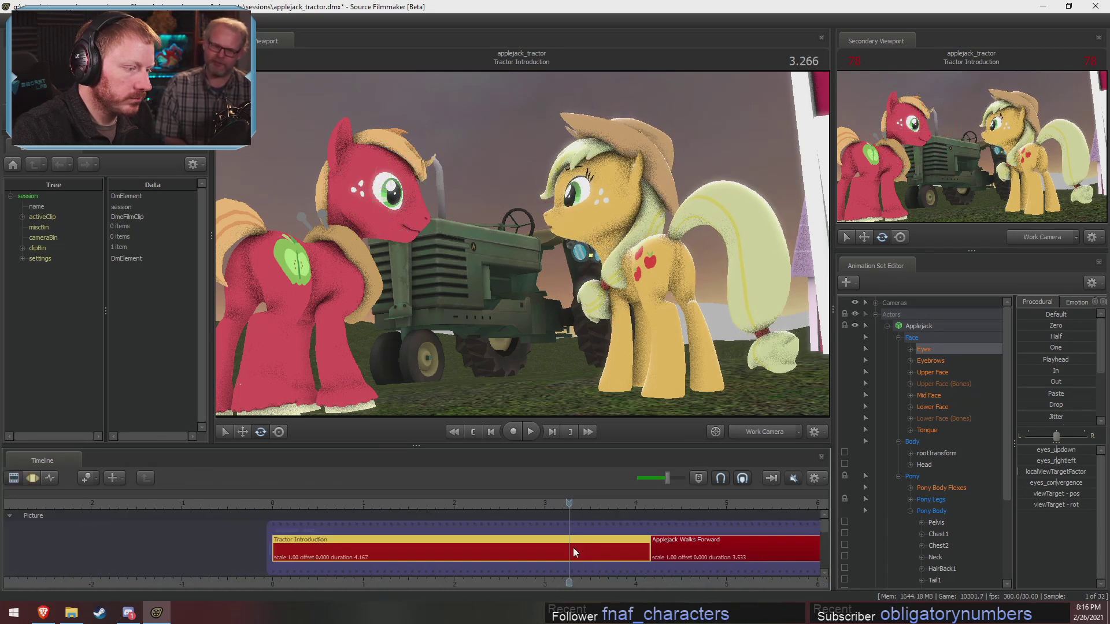
key("F3")
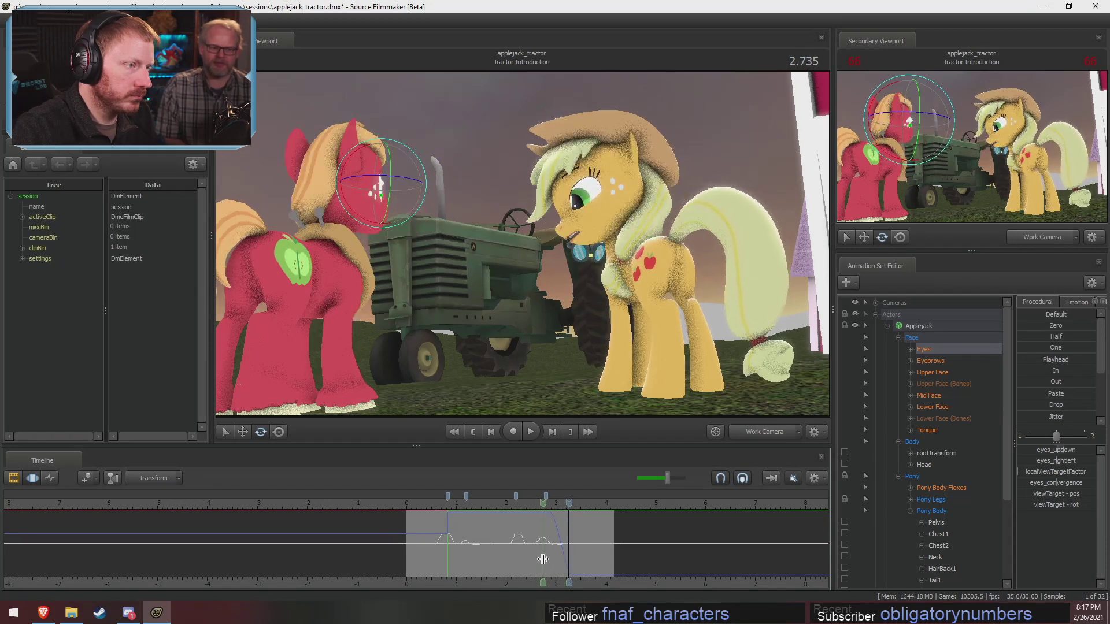
Set a time selection centred on 4.066, with falloff from about 2.8 to 5.3, over the end of Applejack's Eyes curves.
scroll(559, 563, "up", 6)
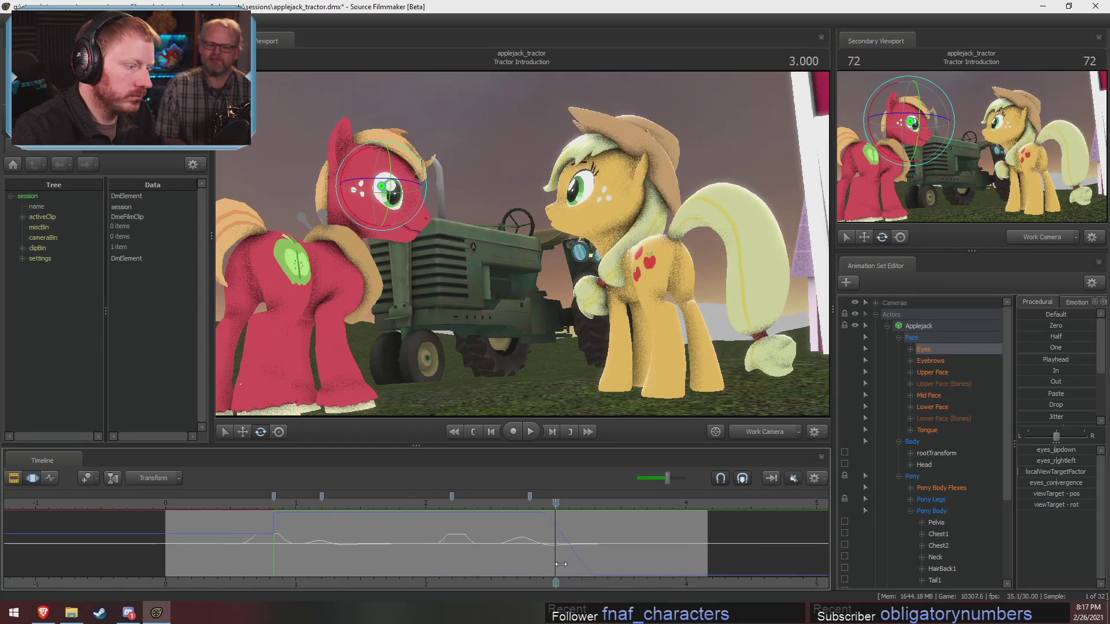
mouse_move(556, 561)
left_mouse_down()
mouse_move(528, 556)
mouse_move(555, 563)
left_mouse_up()
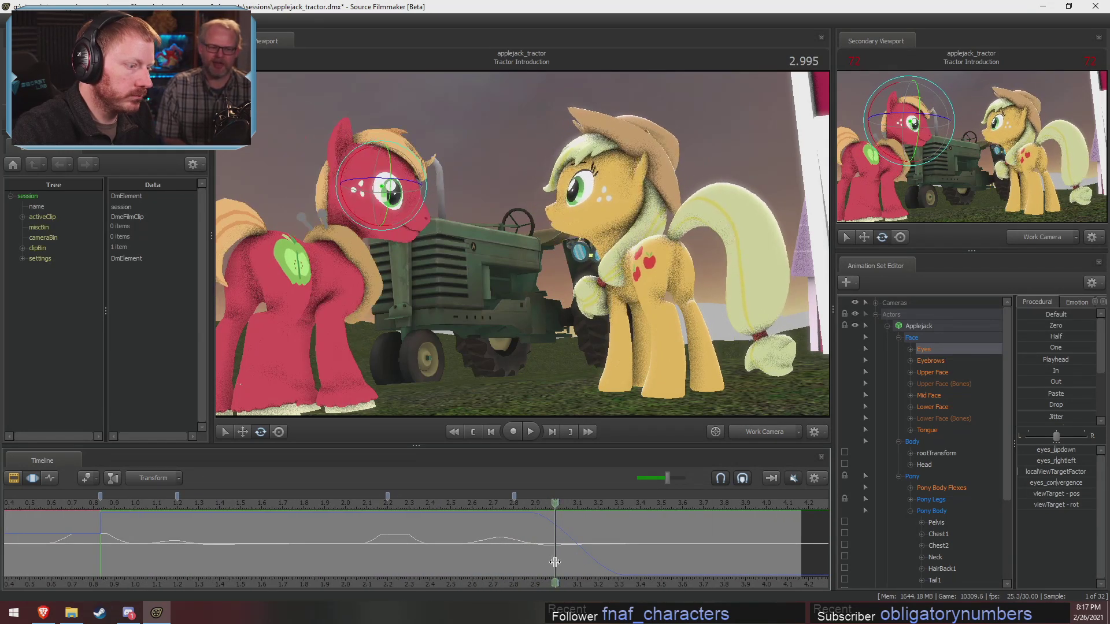
scroll(555, 563, "up", 8, "shift")
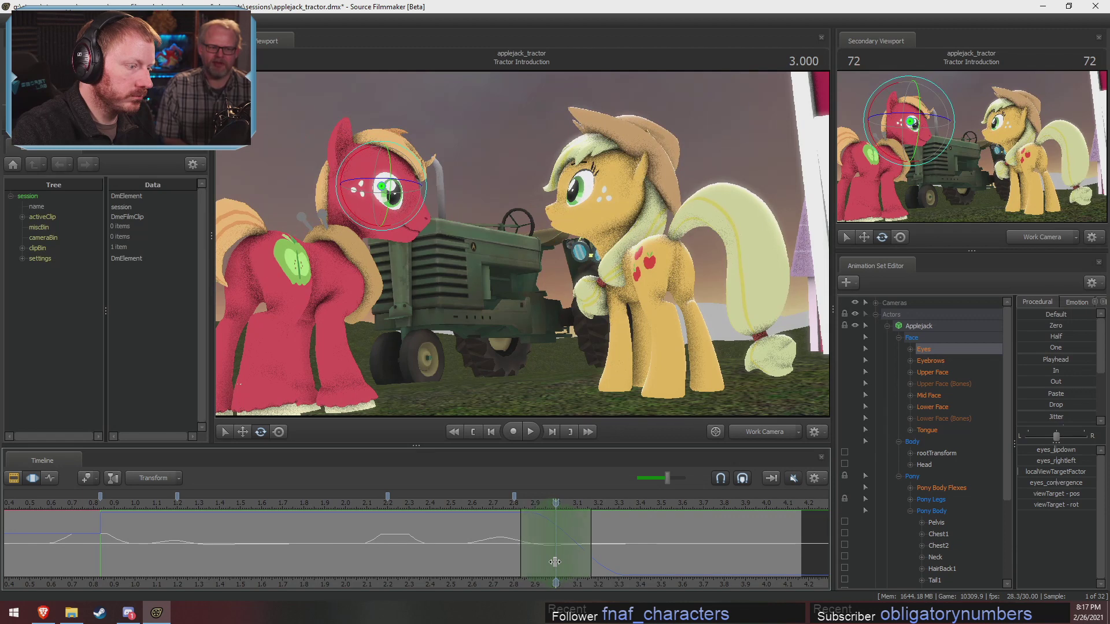
left_click(473, 550)
left_click_drag(473, 550, 635, 558)
scroll(705, 573, "down", 5)
left_click(632, 551)
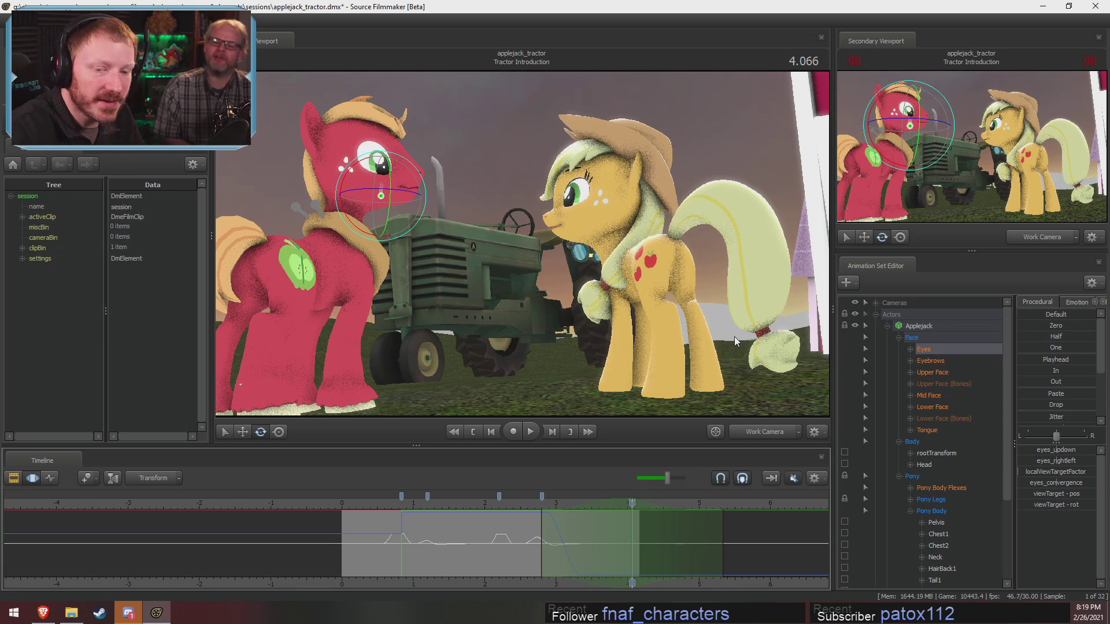
Clear the time selection, scrub to 0.733 and 0.766, and examine Applejack's head turn and Eyes curves there.
left_click(393, 537)
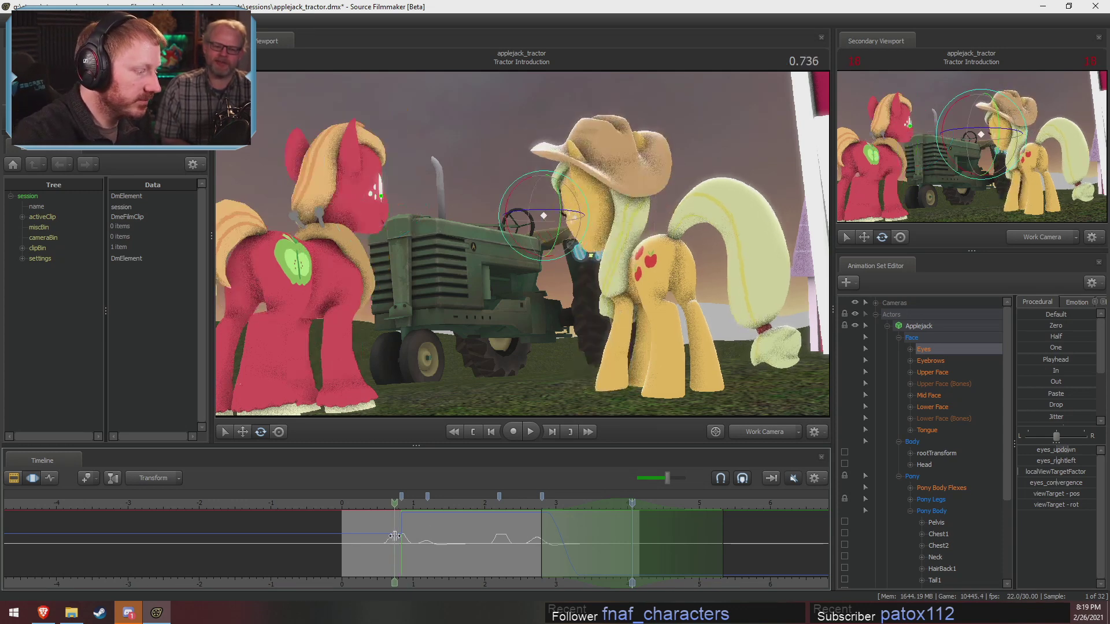
scroll(393, 537, "up", 4)
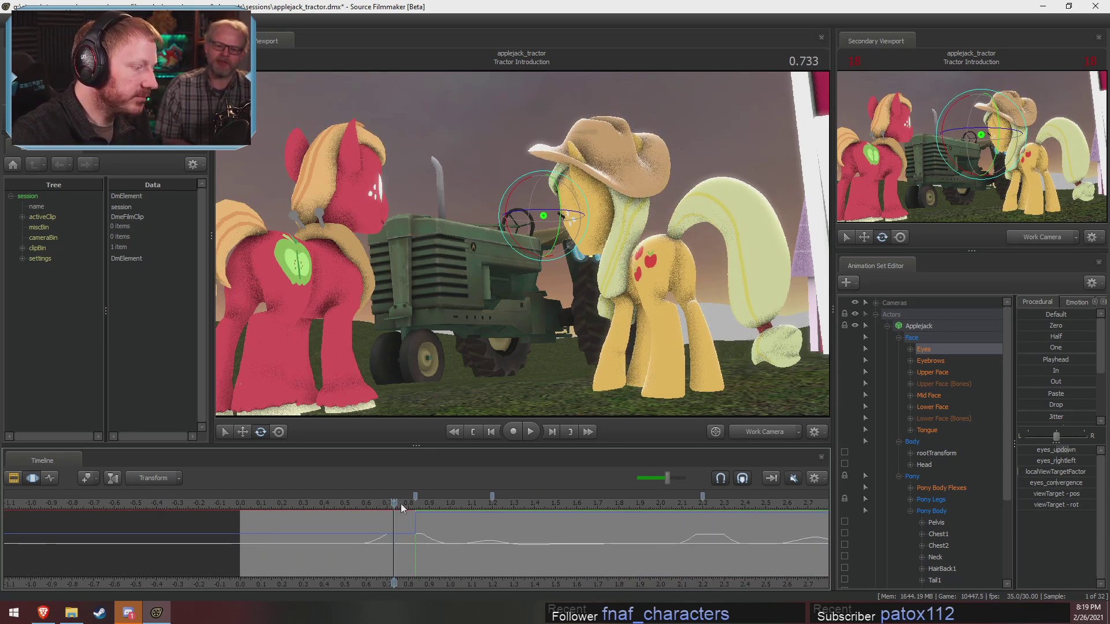
left_click(403, 508)
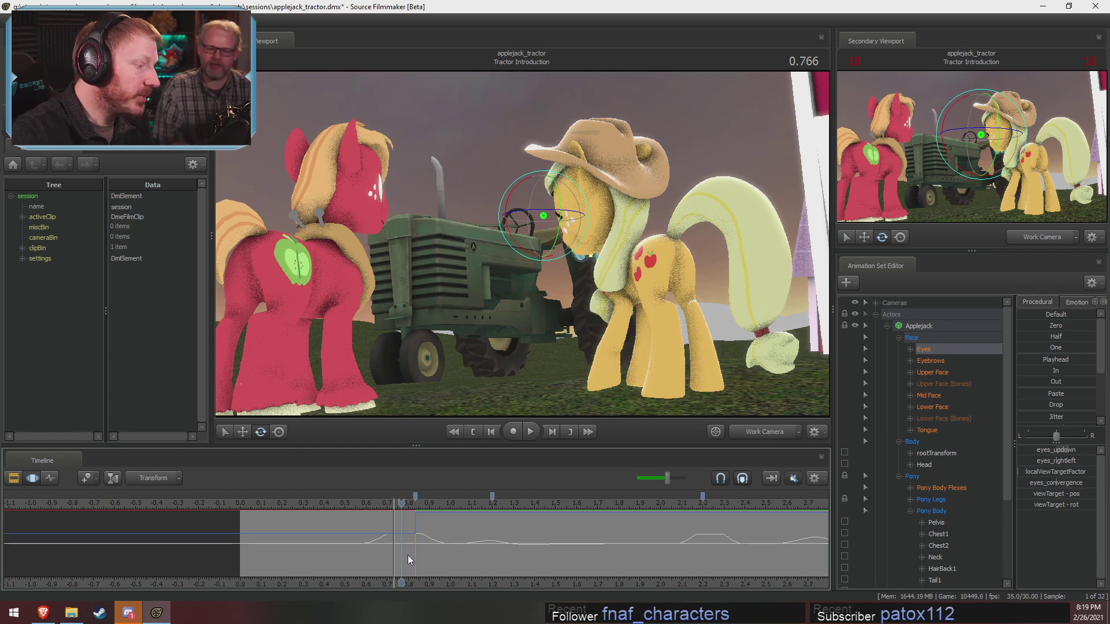
scroll(419, 571, "down", 2)
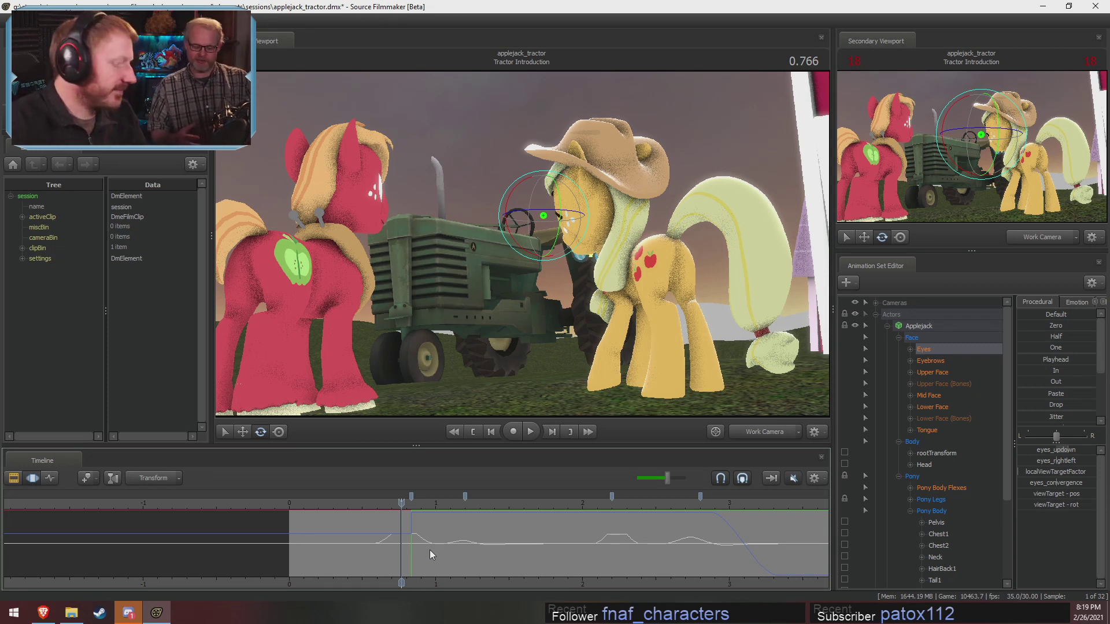
scroll(467, 559, "down", 5)
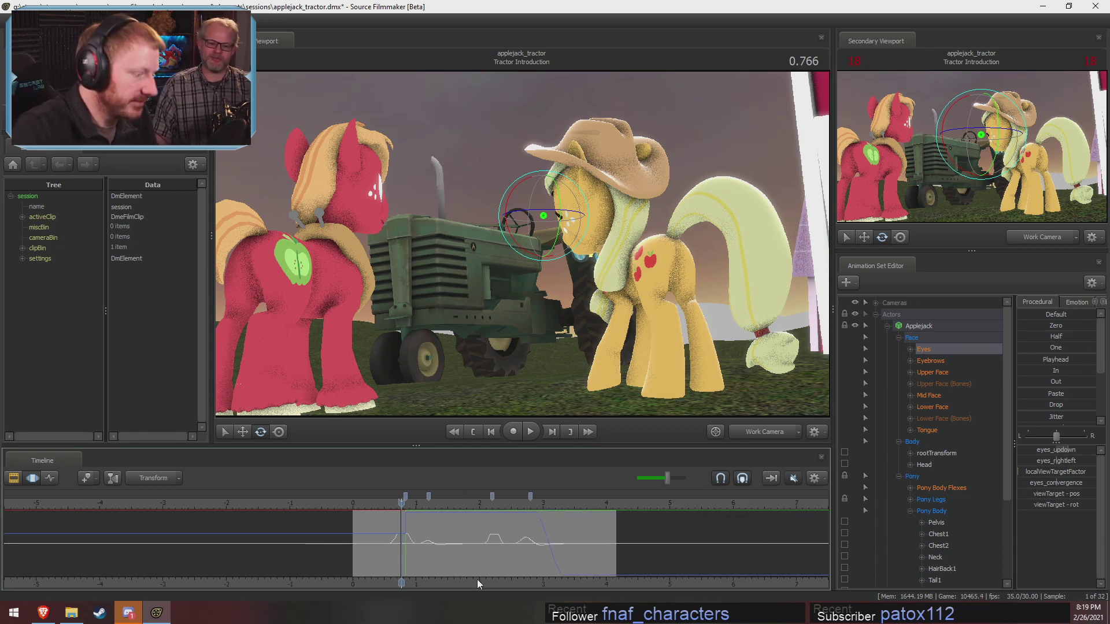
Place a time selection around 2.27 s in the Tractor Introduction shot and select Applejack's Head control for editing.
middle_click_drag(402, 552, 359, 545)
key("shift")
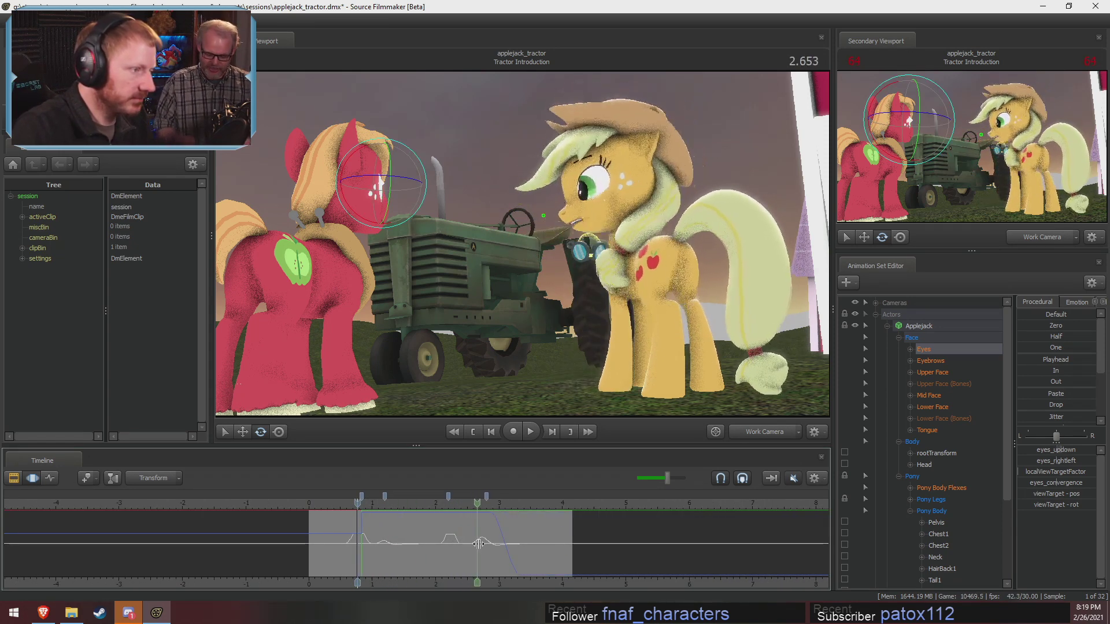
left_click(452, 539)
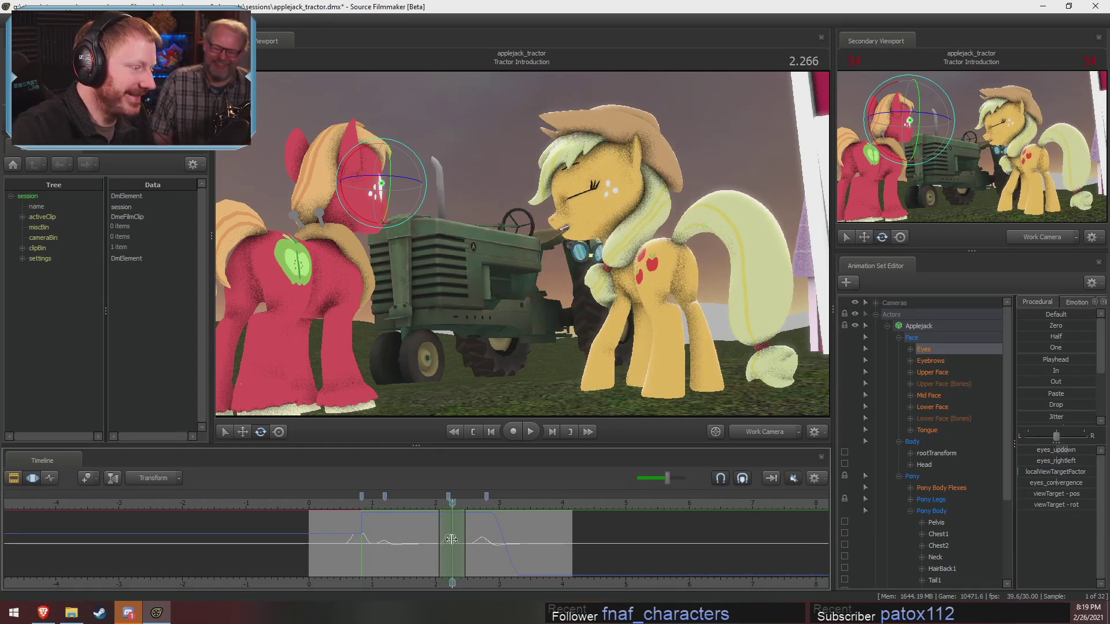
scroll(452, 540, "up", 5)
mouse_move(616, 214)
left_mouse_down("ctrl")
mouse_move(635, 227)
mouse_move(617, 202)
left_mouse_up("ctrl")
left_click(638, 226, "ctrl")
key("w")
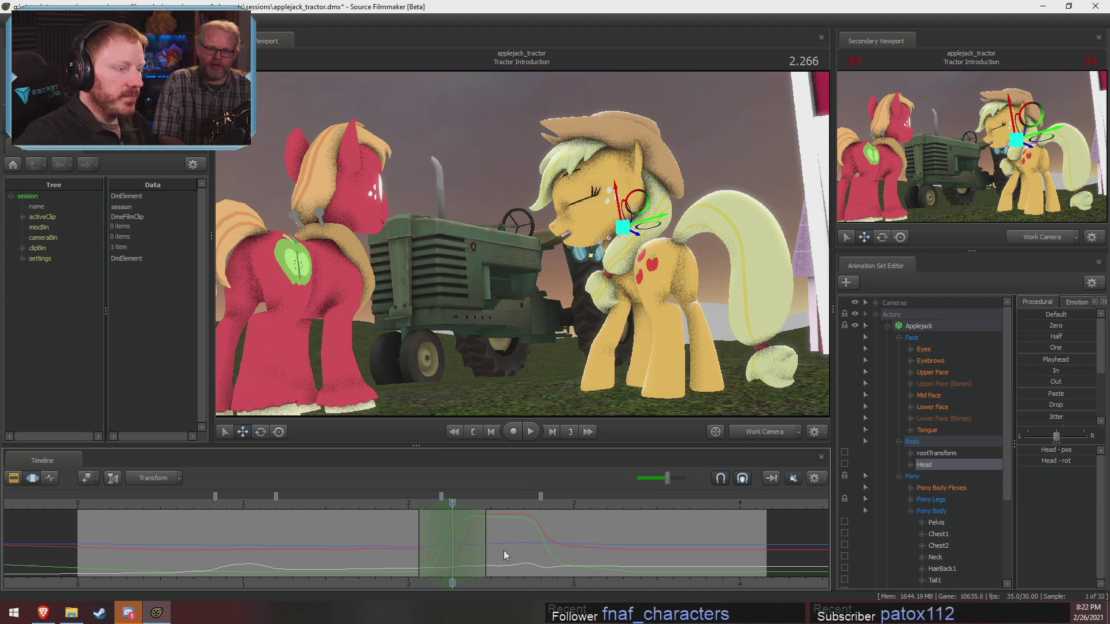
Narrow the time selection around 2.3 s and rotate Applejack's head downward there.
left_click_drag(429, 537, 452, 540)
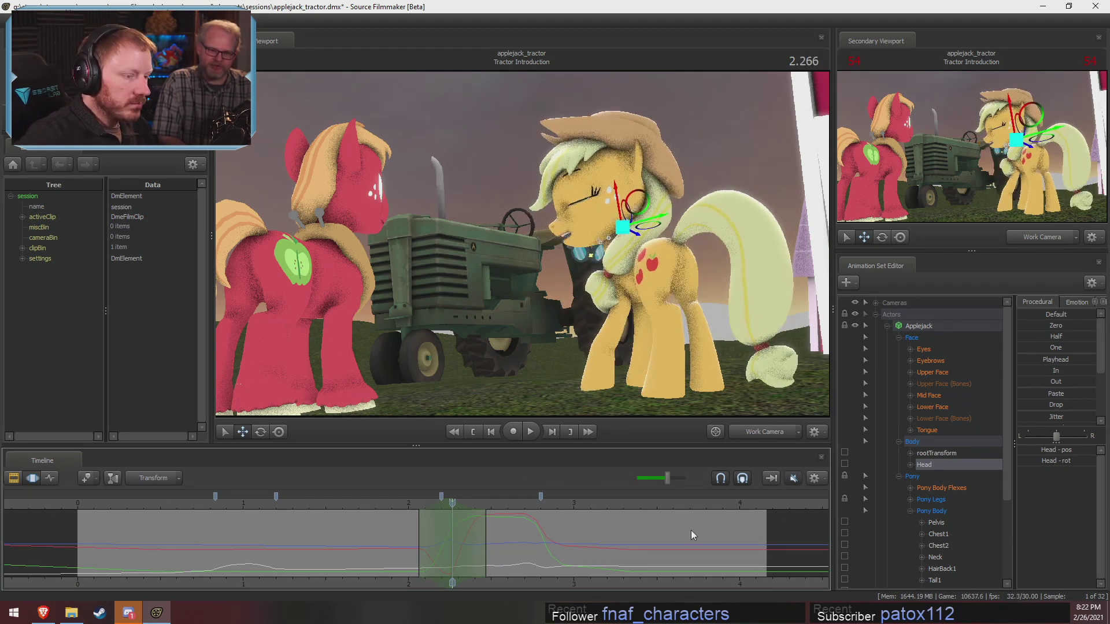
left_click(442, 548)
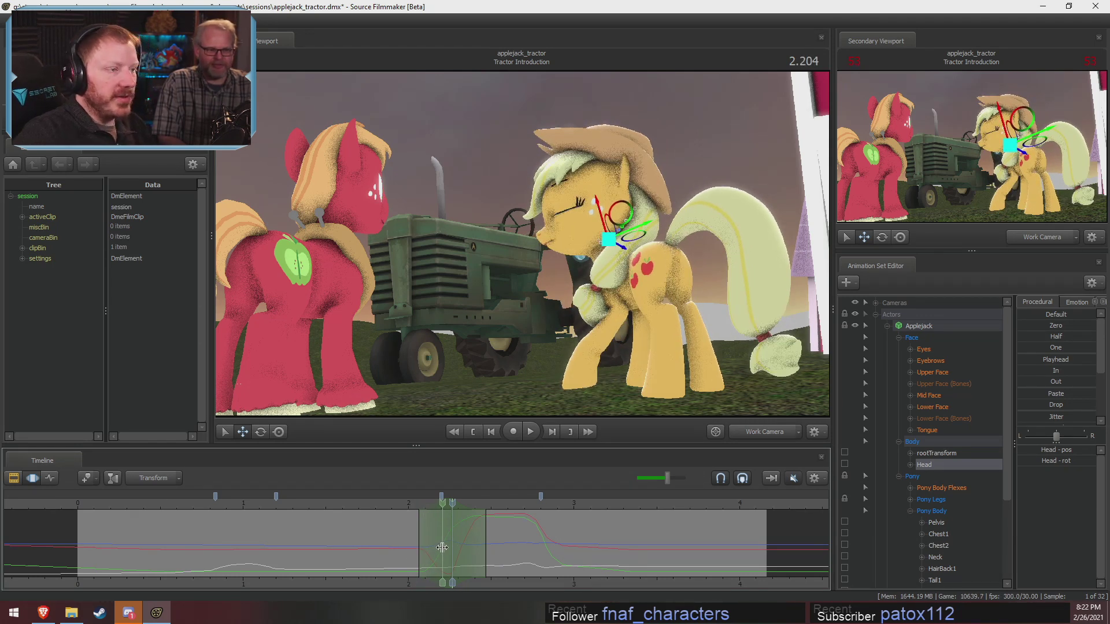
left_click(452, 542)
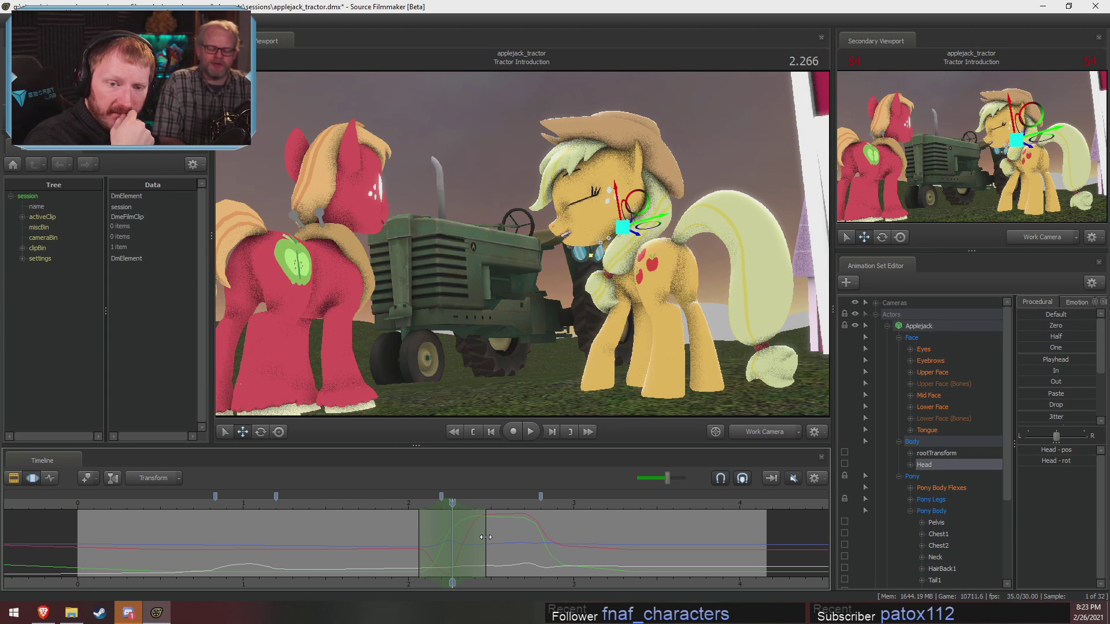
left_click_drag(463, 521, 456, 553)
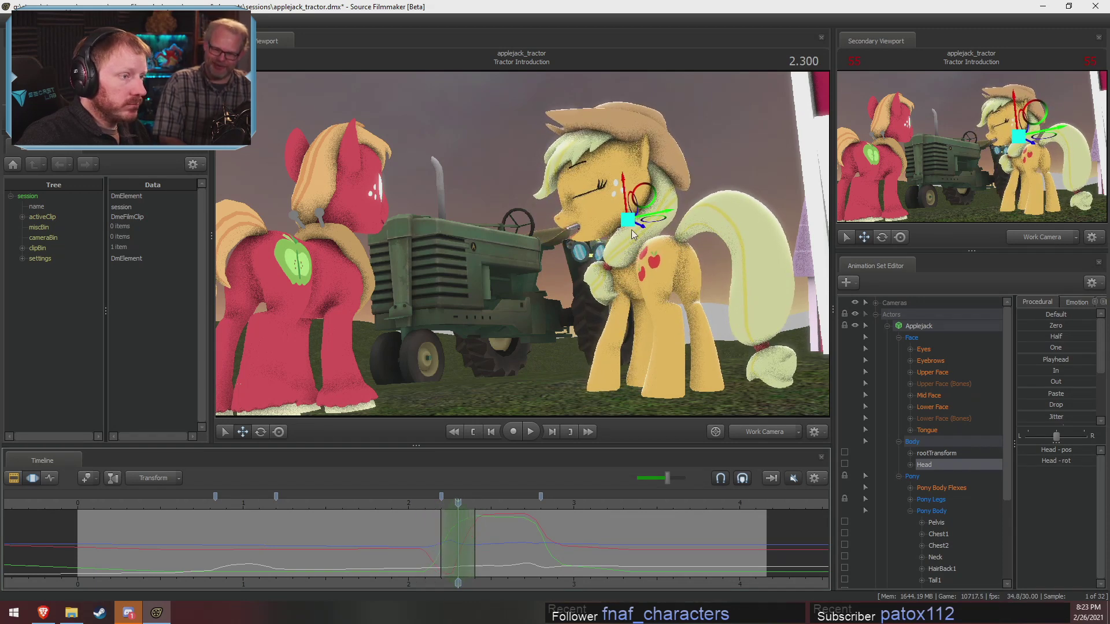
key("e")
left_click_drag(594, 248, 612, 265)
Play back the adjusted head turn to about 2.73 s and return the playhead to 2.0 s.
left_click_drag(431, 502, 433, 504)
key("space")
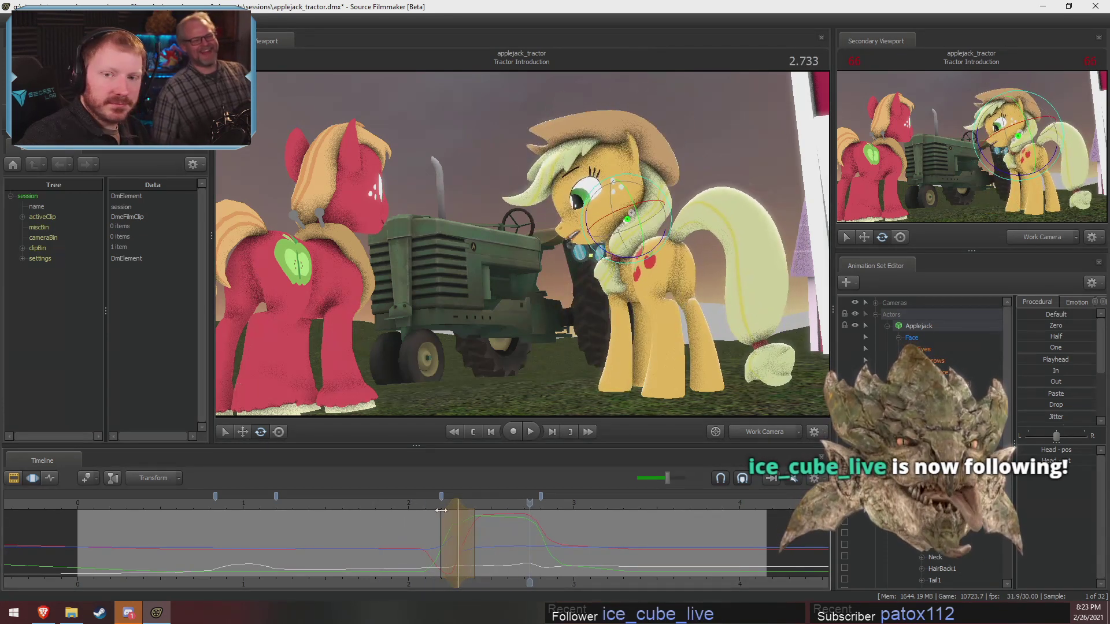
key("space")
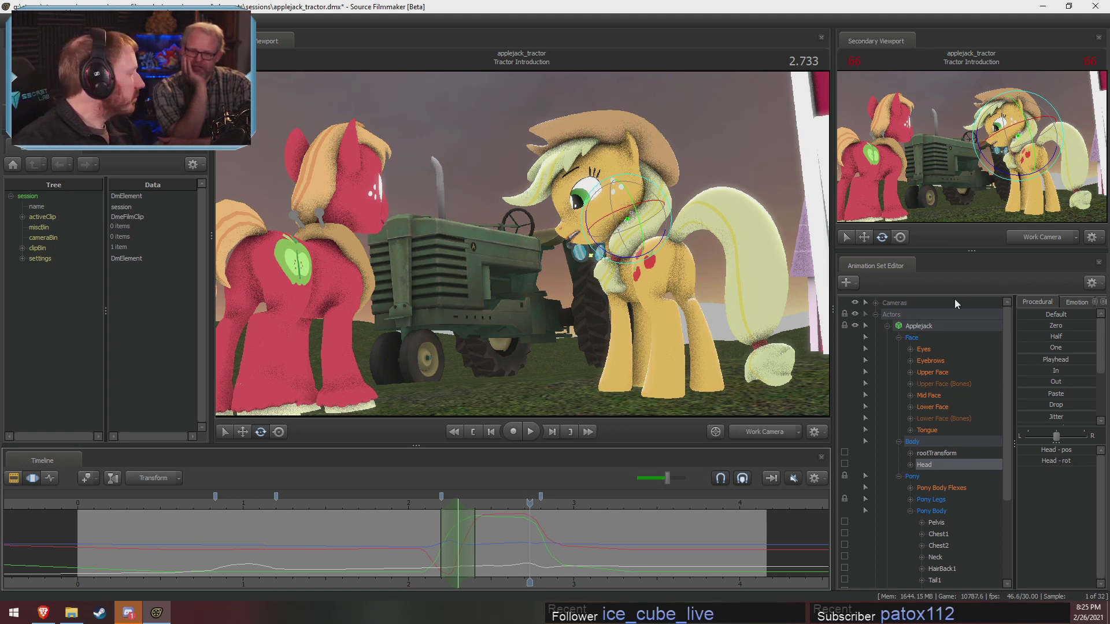
left_click(409, 521)
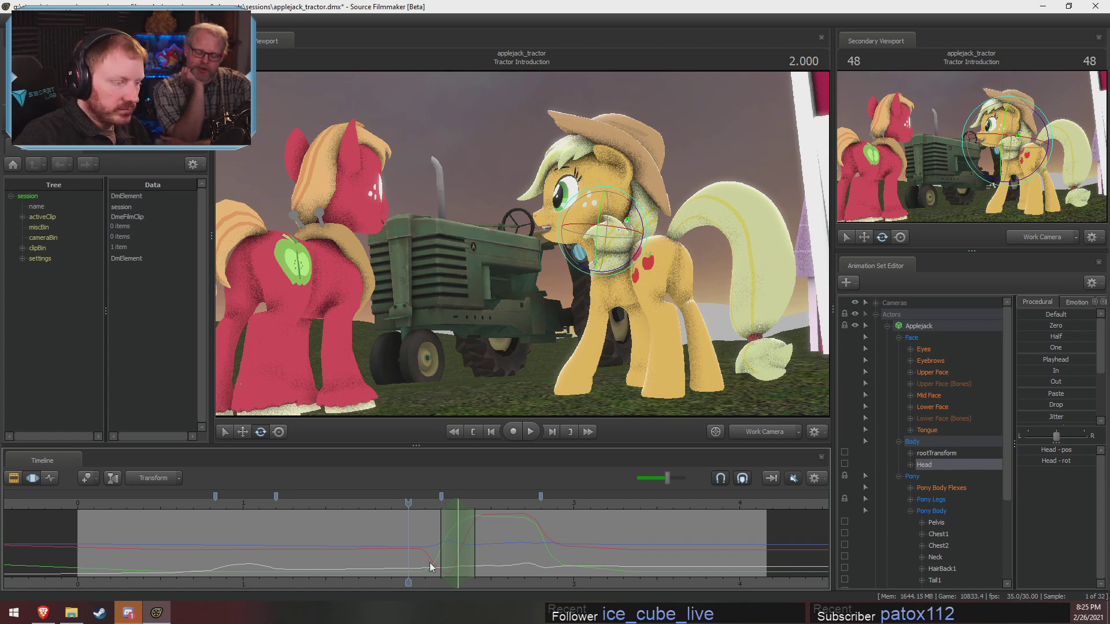
Scrub through Applejack's head motion between about 1.4 and 3.0 s, ending at about 2.07 s, to examine its curves.
left_click_drag(422, 540, 468, 532, "shift")
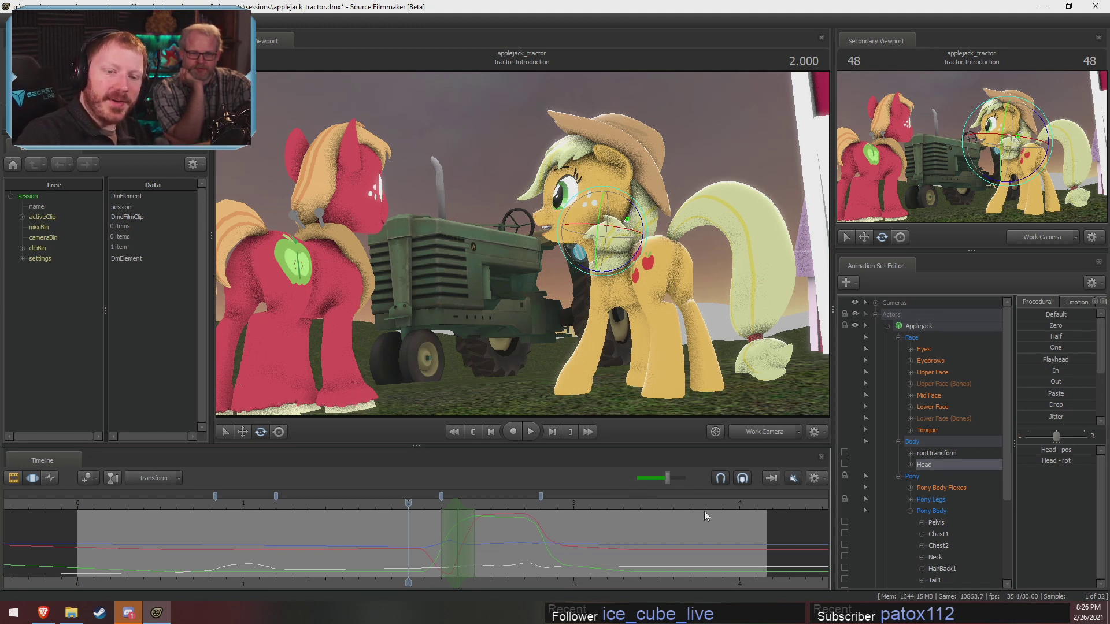
key("shift")
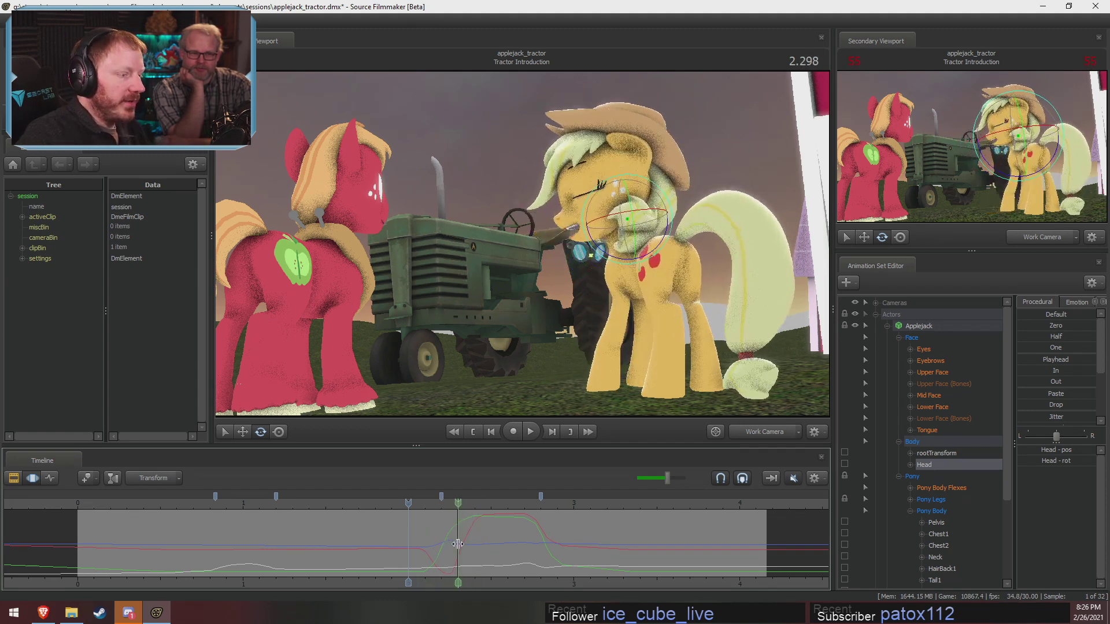
left_click(458, 544)
scroll(458, 544, "up", 3, "shift")
scroll(458, 544, "up", 1)
key("shift")
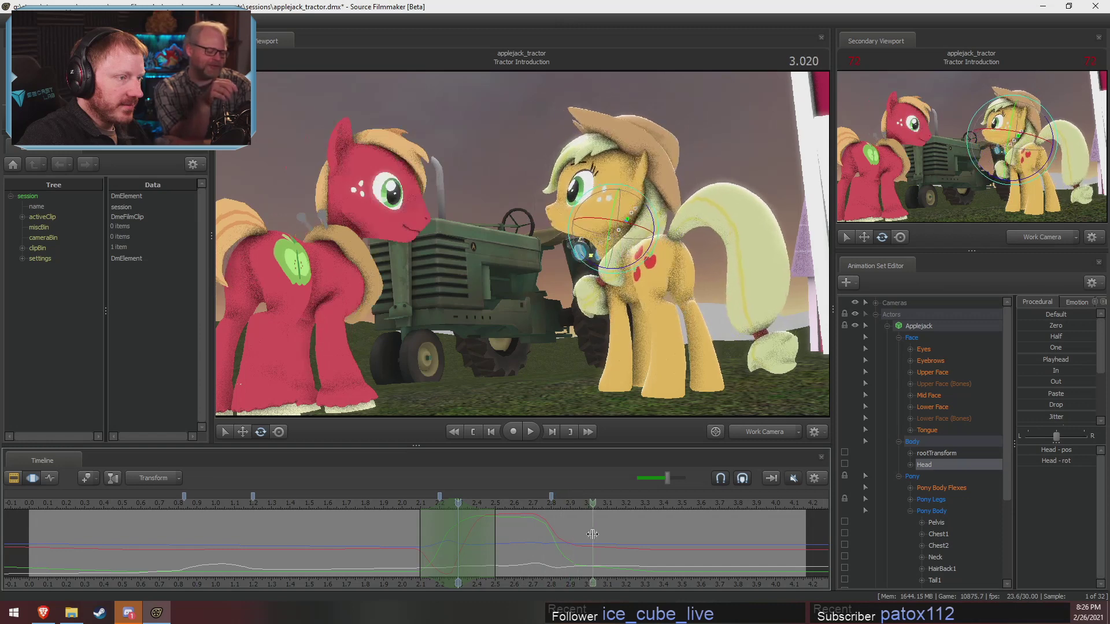
left_click(358, 520)
left_click(289, 504)
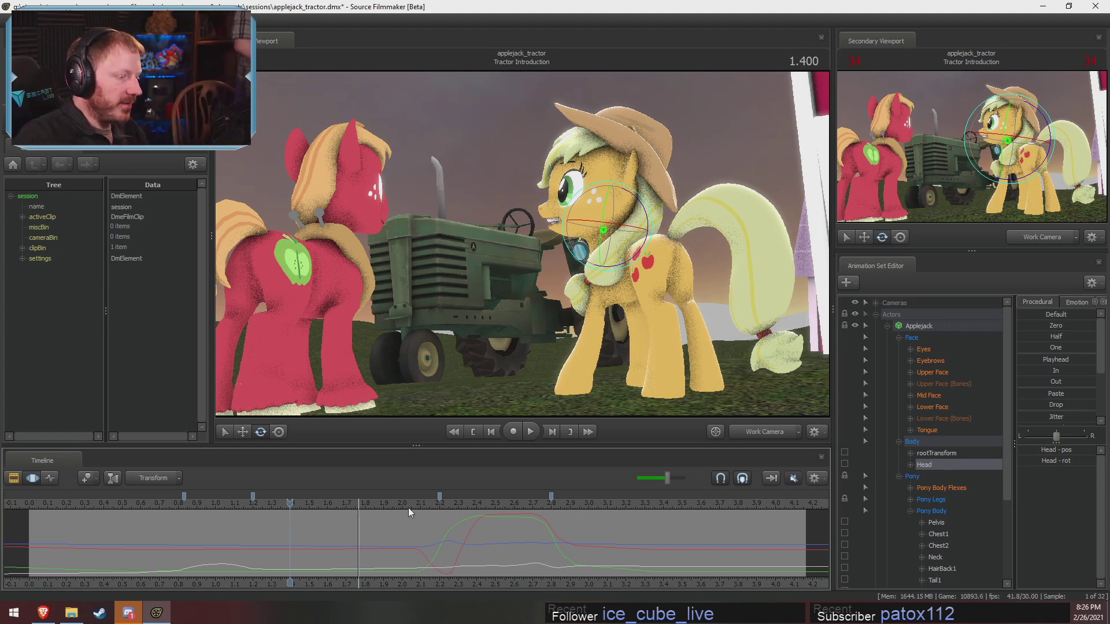
left_click_drag(409, 507, 413, 507)
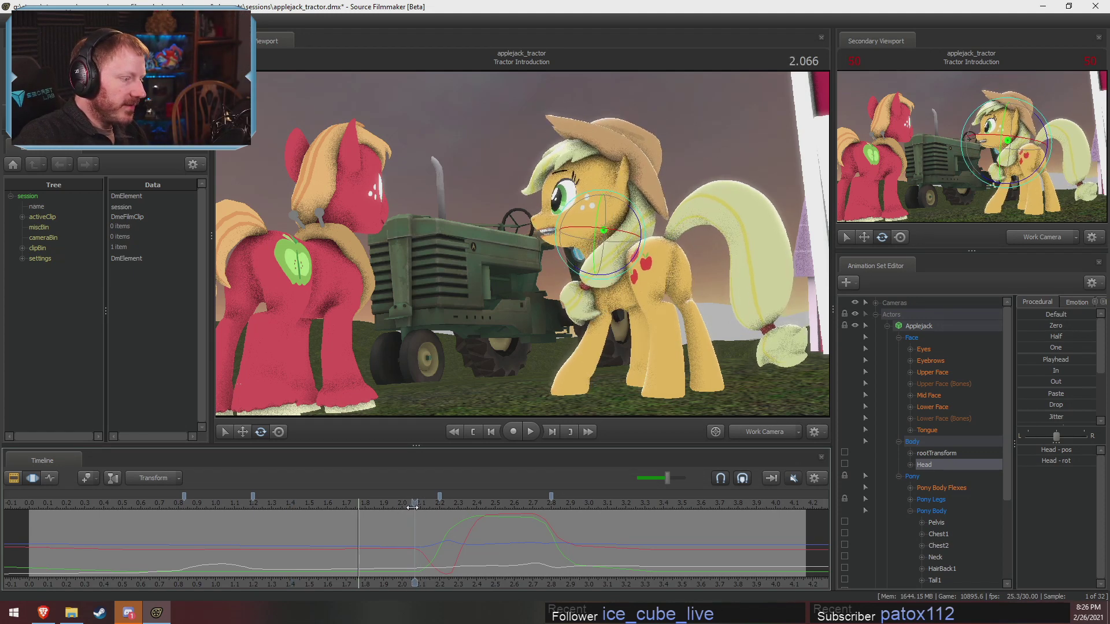
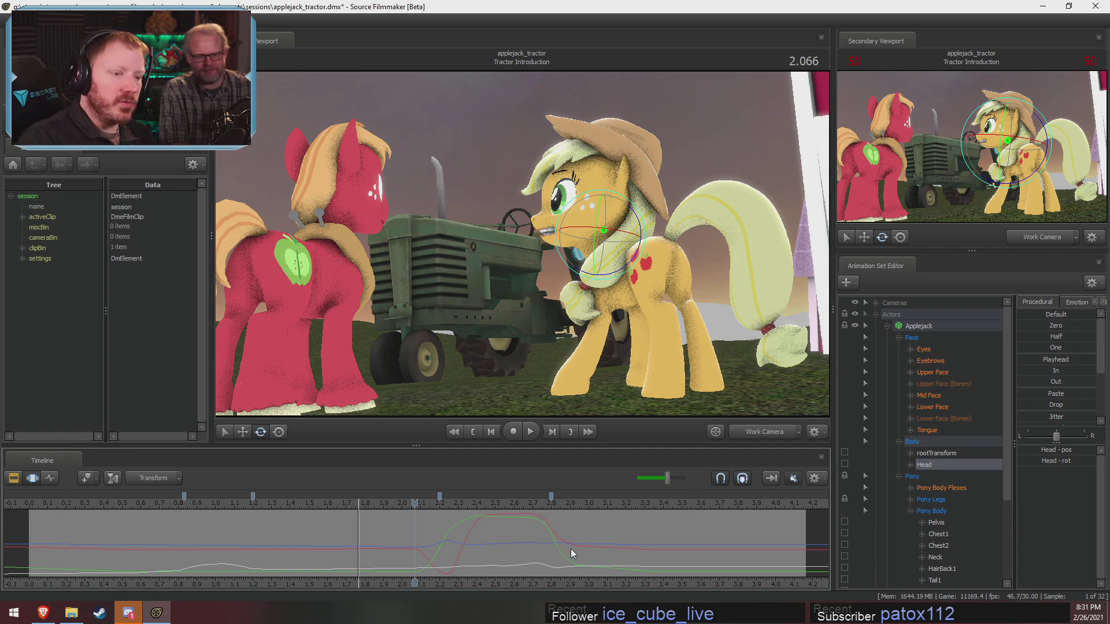
Switch to the Clip Editor and play the "Applejack gets on Tractor" shot through the Main Camera.
key("ctrl+1")
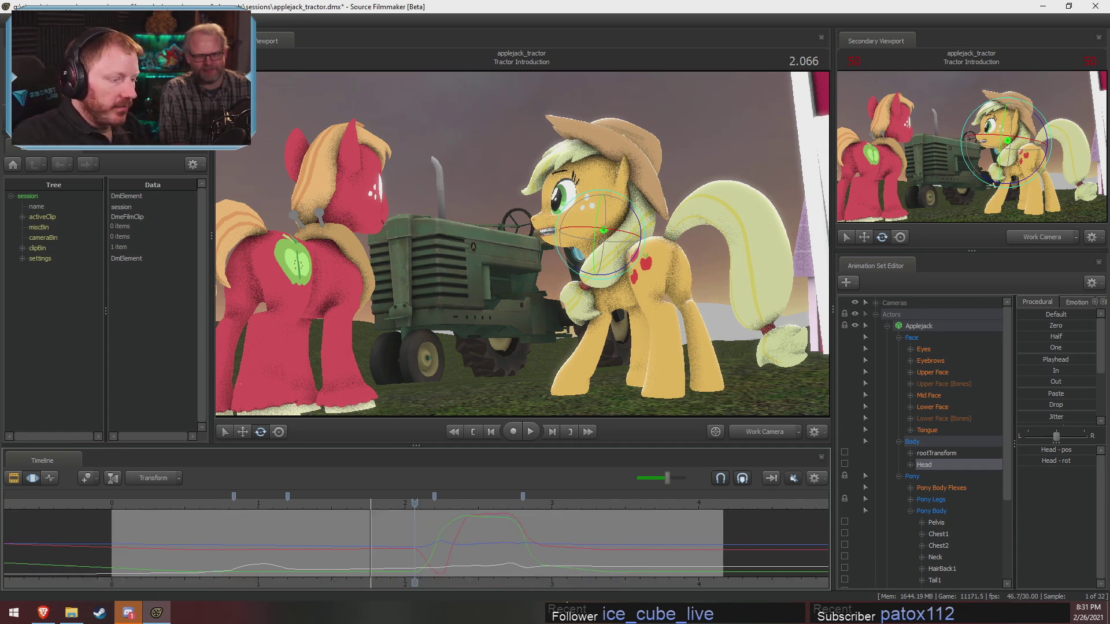
scroll(590, 568, "down", 5)
left_click(516, 503)
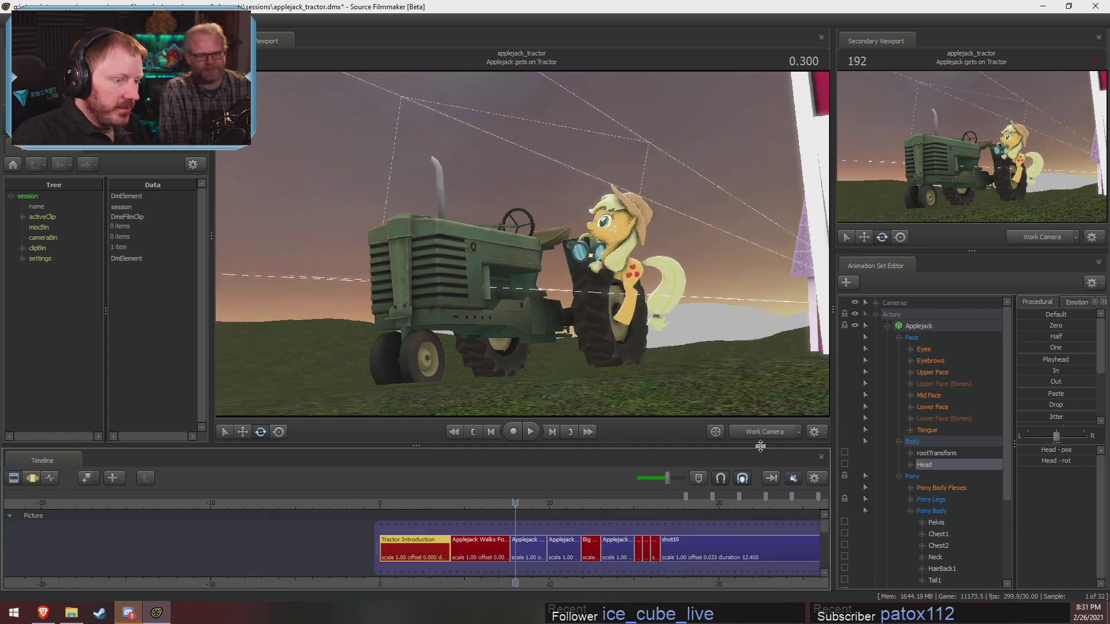
left_click(758, 437)
key("space")
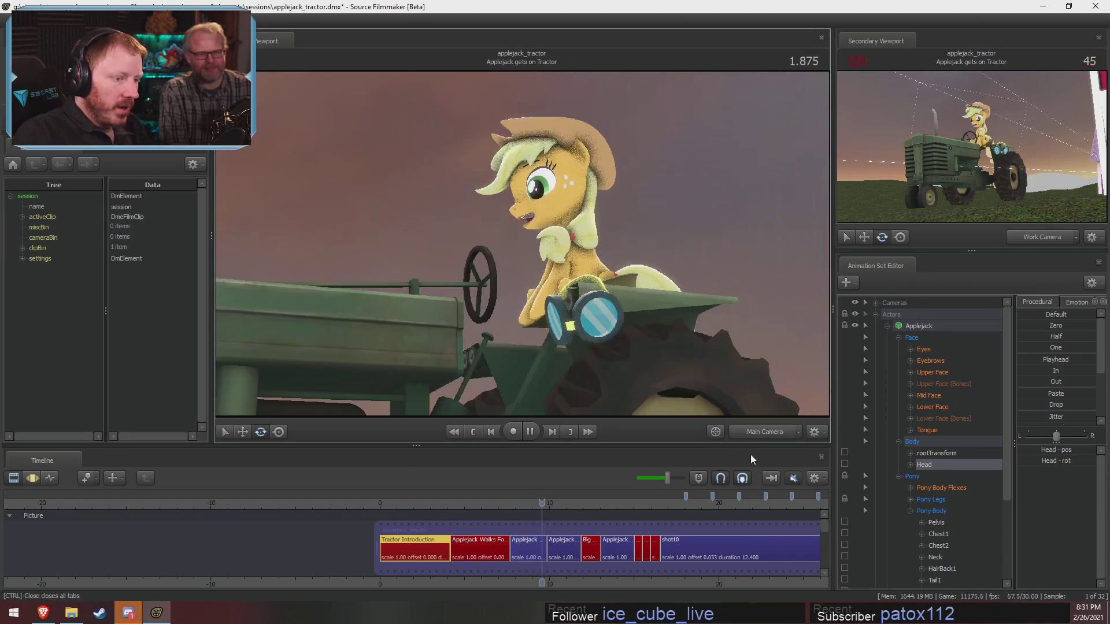
Stop playback, unmute the timeline audio and replay the "Applejack gets on Tractor" shot with sound.
key("space")
left_click(786, 477)
left_click(512, 503)
key("space")
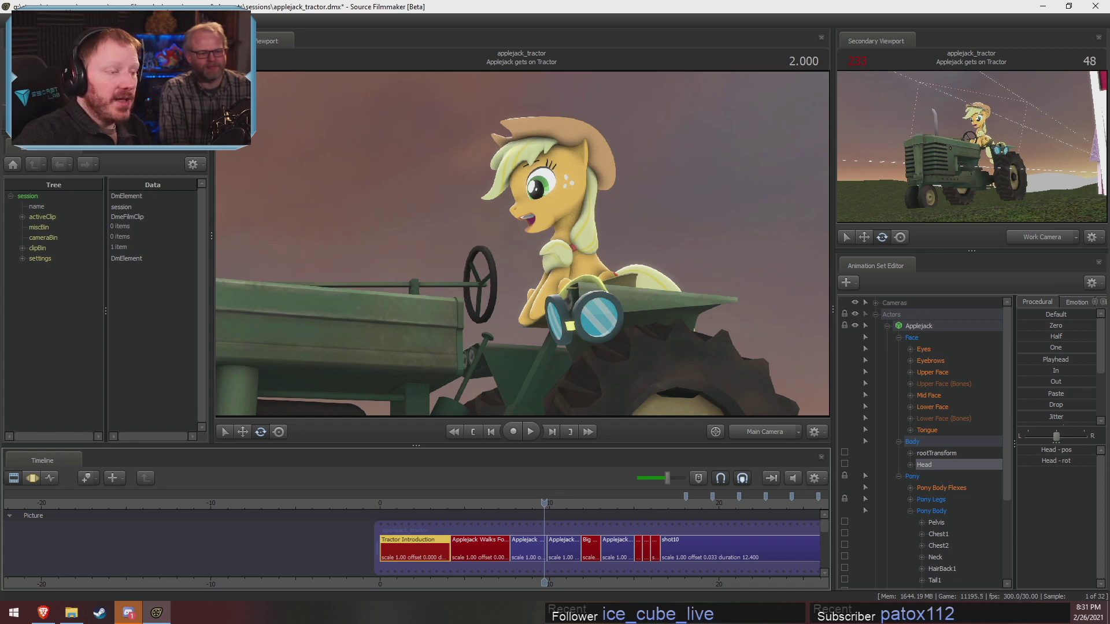
Move the playhead to the start of the "Applejack Walks Forward" shot and save the session.
scroll(508, 578, "up", 3)
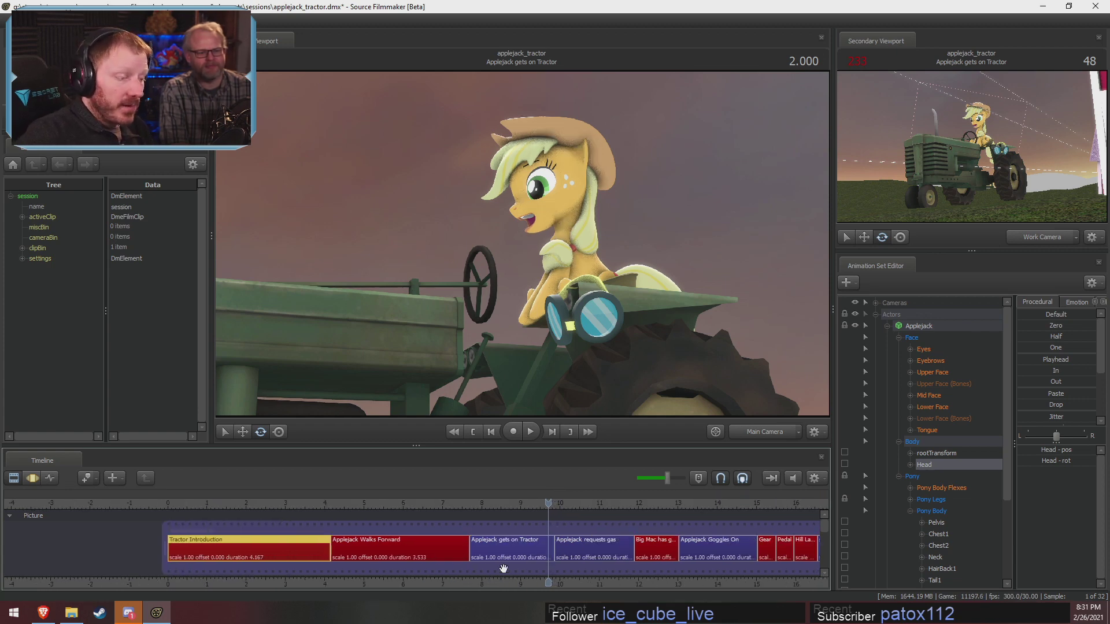
left_click(334, 500)
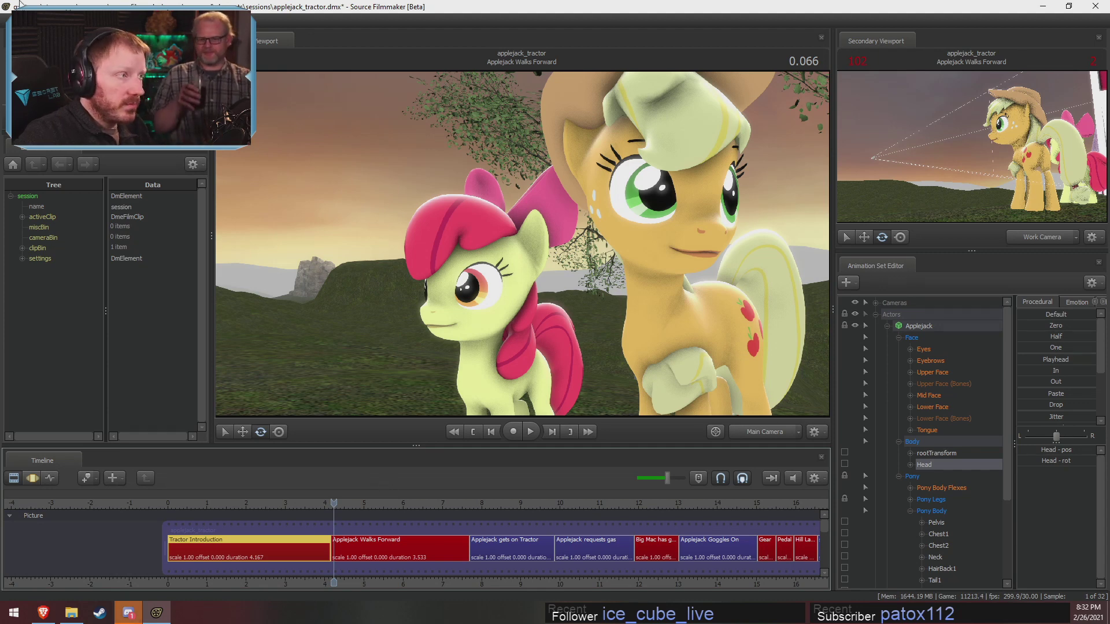
key("ctrl+s")
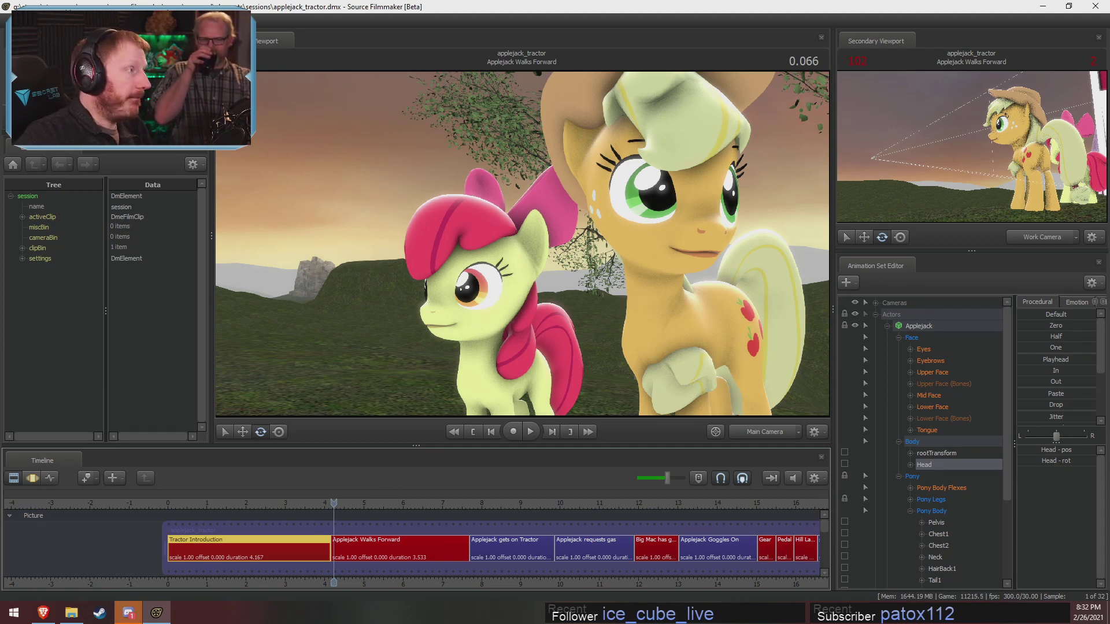
Open the session mlp_awaken_8.dmx from the "[] remembrance" folder.
left_click(14, 21)
left_click(26, 44)
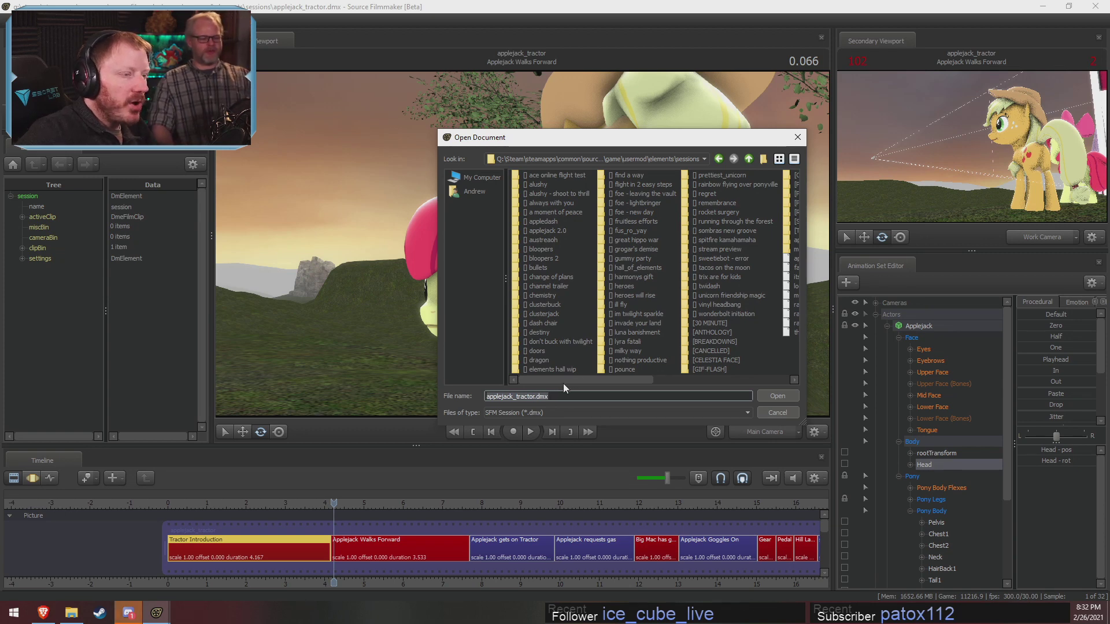
left_click(709, 203)
double_click(709, 203)
left_click(572, 194)
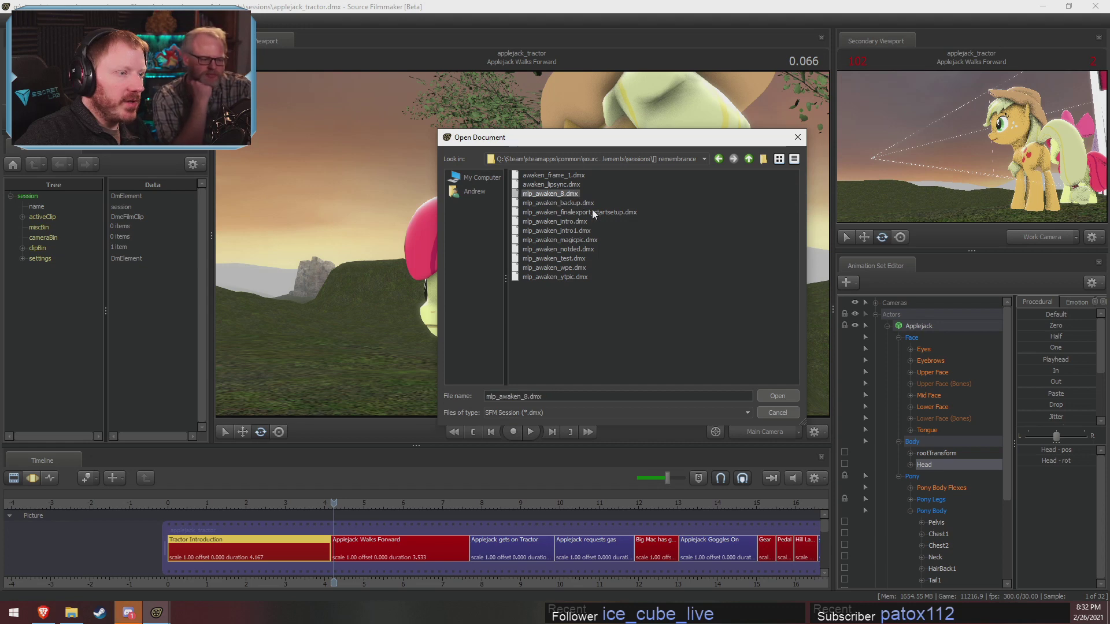
left_click(777, 396)
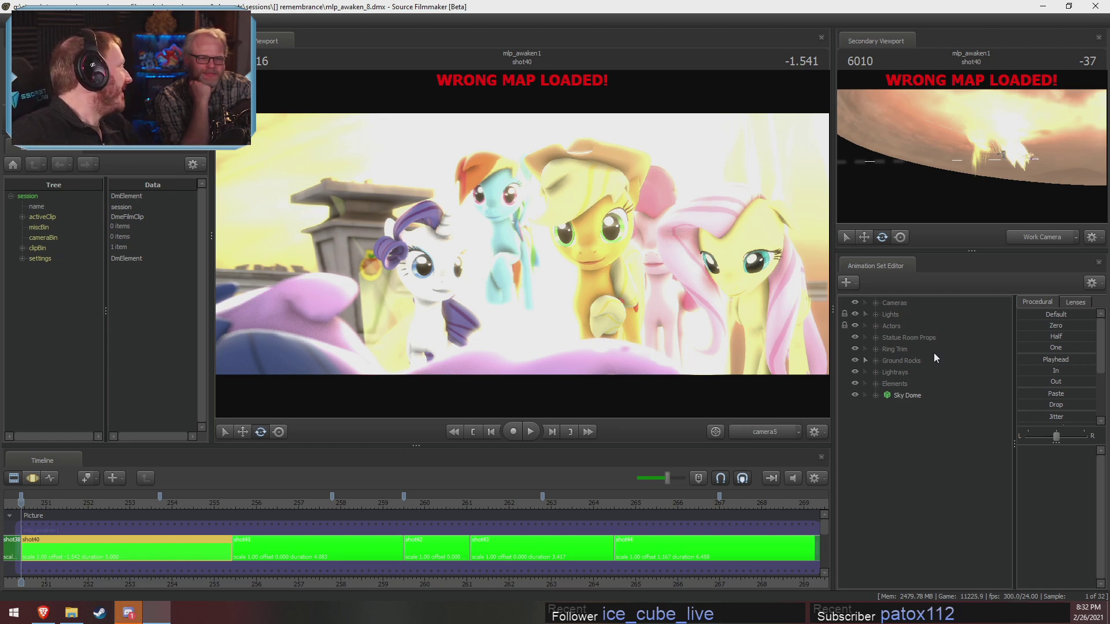
Unload the wrong map from the newly opened session.
left_click_drag(704, 334, 640, 345)
left_click(752, 432)
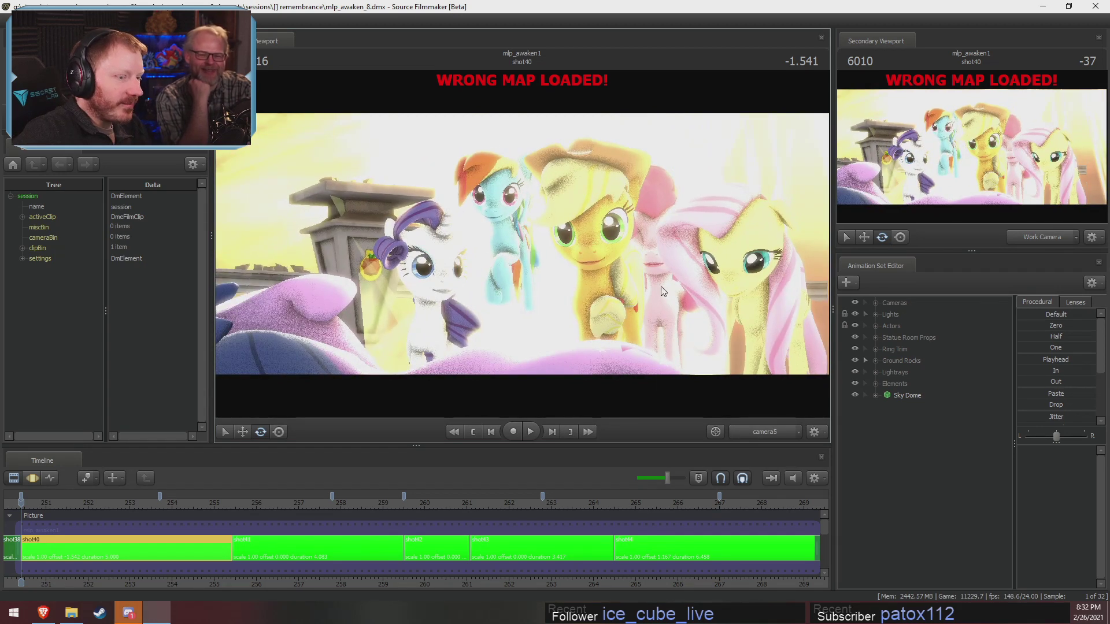
right_click(658, 284)
left_click(685, 385)
right_click(613, 275)
left_click(617, 282)
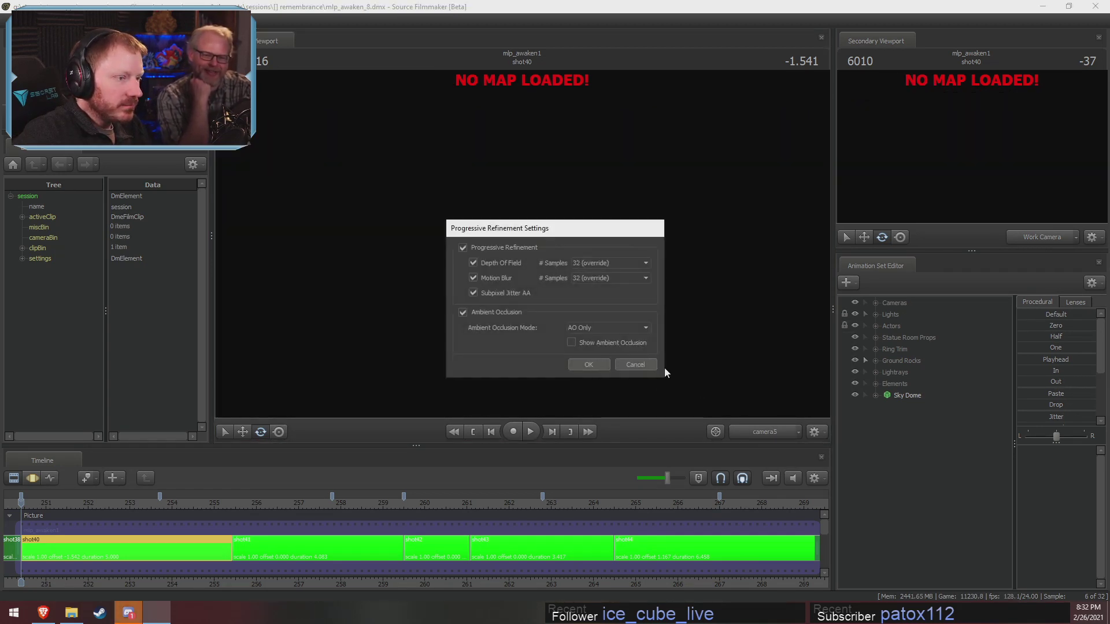
left_click(624, 364)
right_click(634, 252)
left_click(639, 260)
left_click(627, 364)
Start loading a map and clear the file filter to browse all BSP files.
right_click(640, 285)
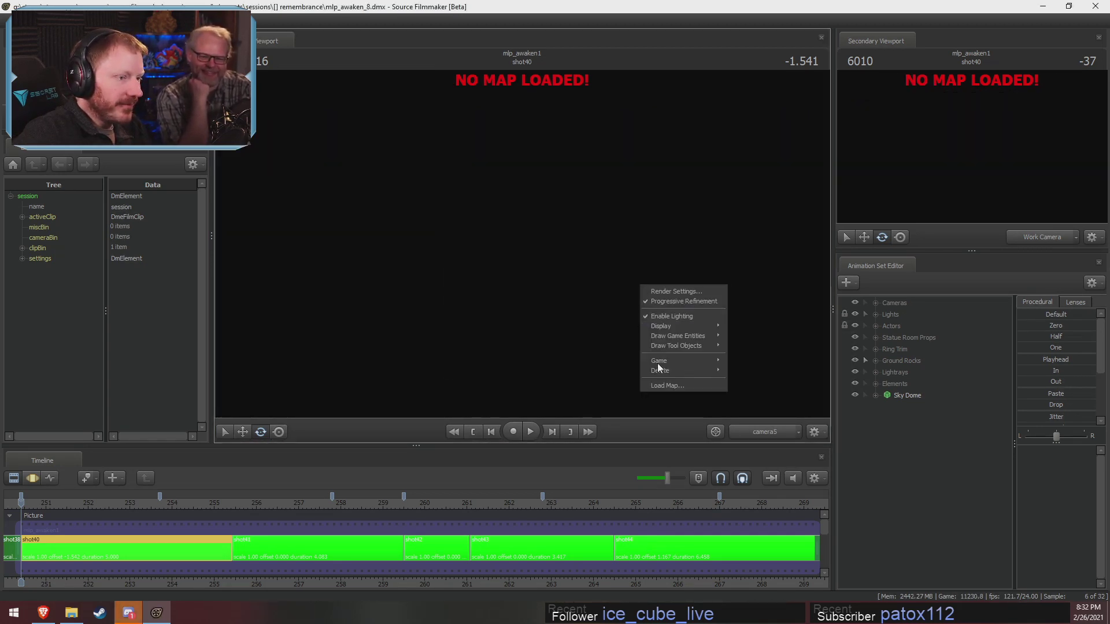
left_click(664, 385)
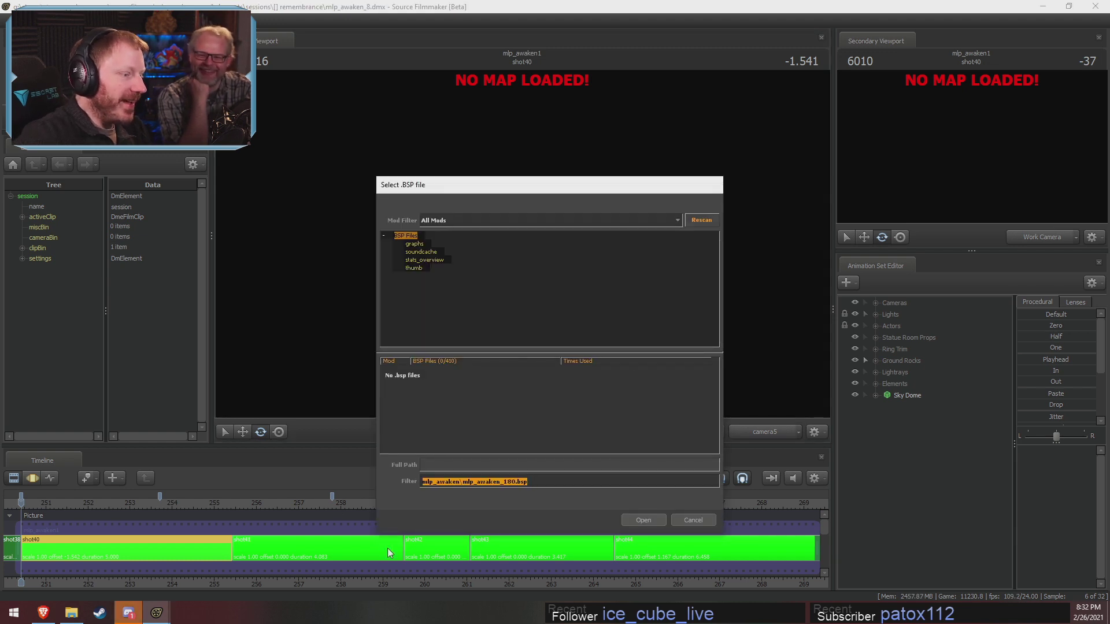
key("BackSpace")
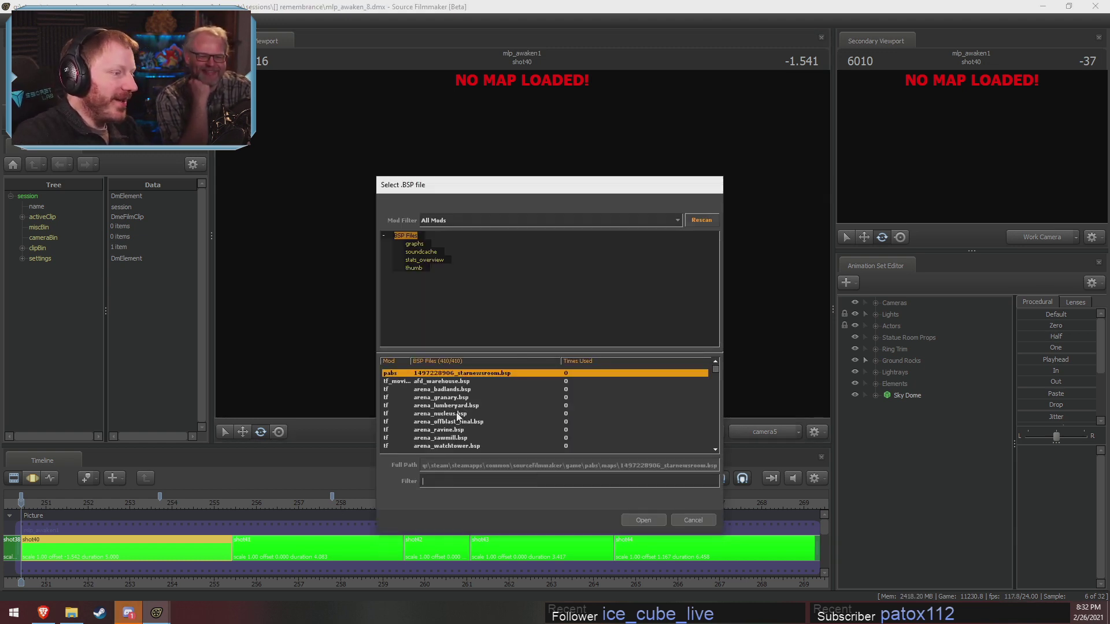
scroll(463, 391, "down", 4)
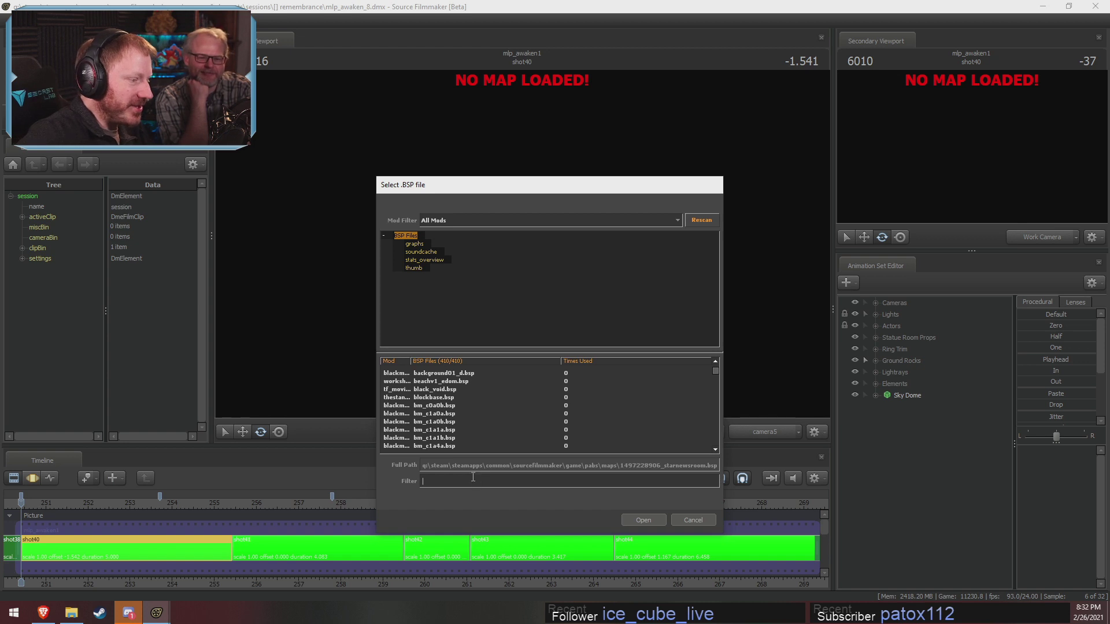
Filter the BSP files by "elem" and load the map mlp_element_hallway.bsp.
type("a")
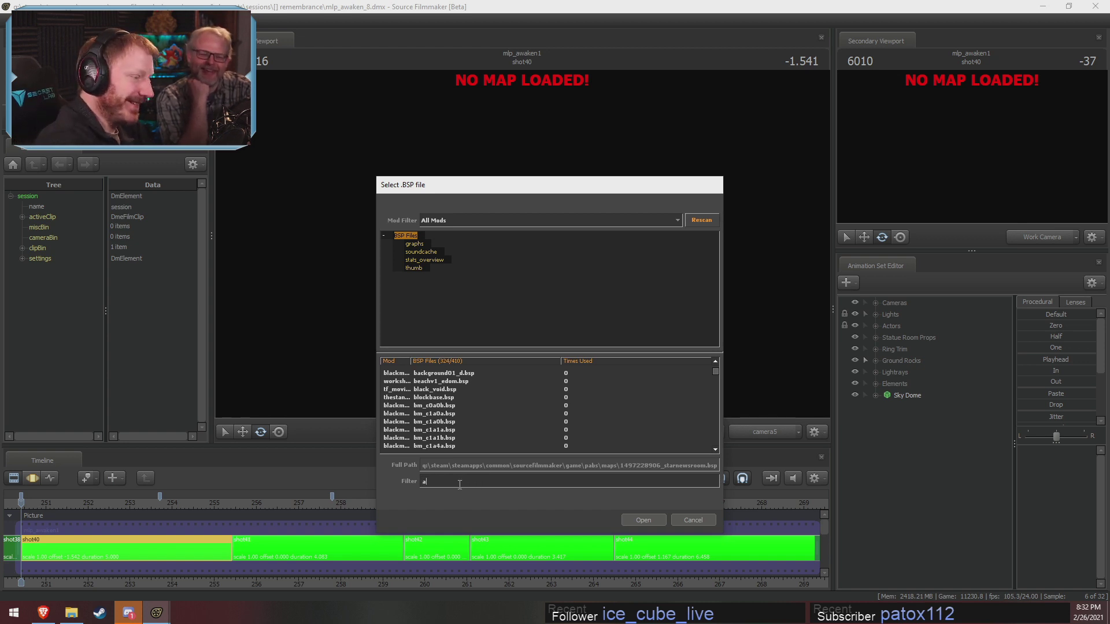
type("waken")
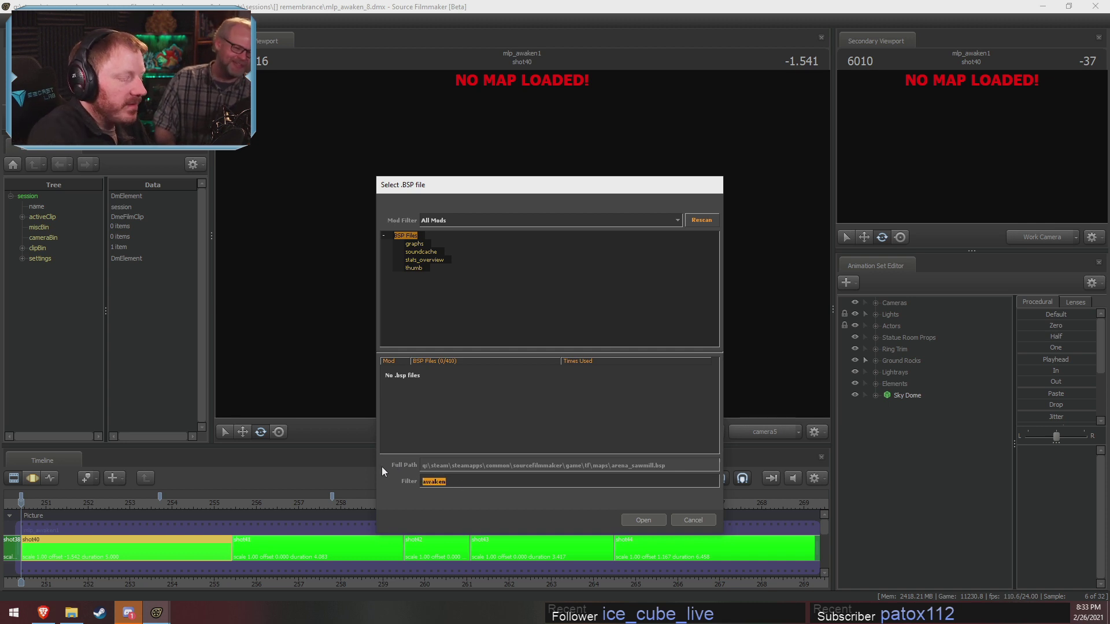
type("elemtn")
key("BackSpace")
key("BackSpace")
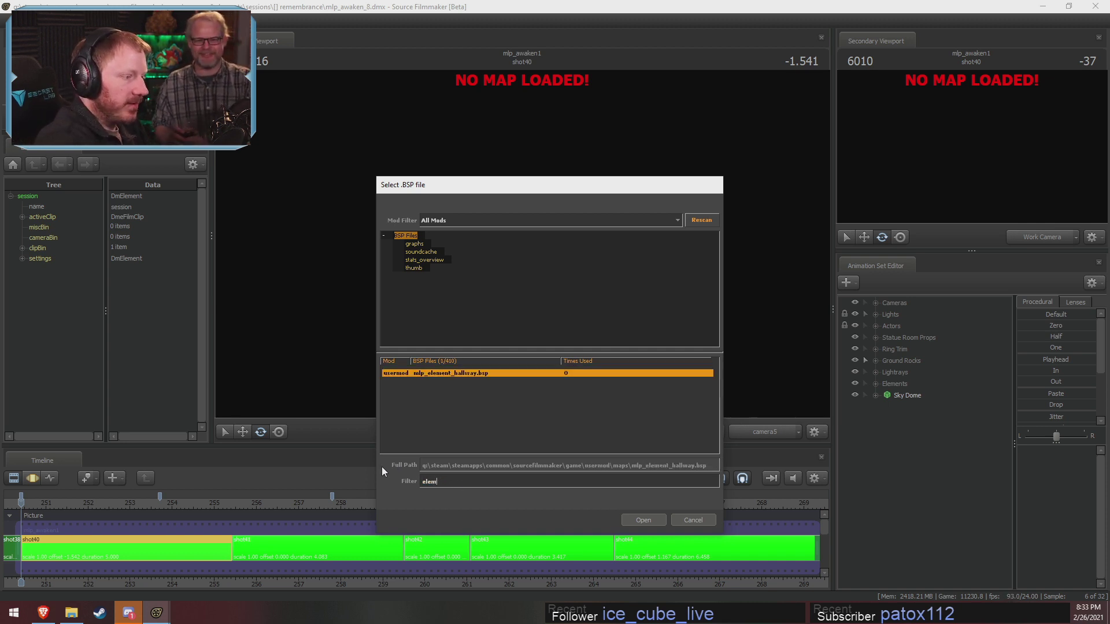
left_click(655, 516)
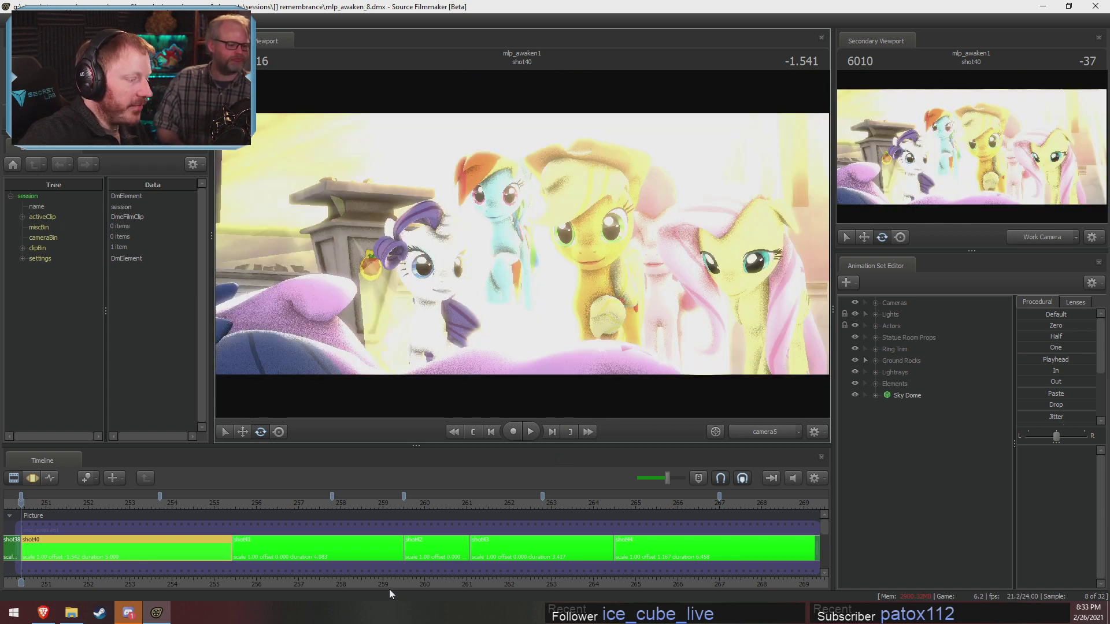
Toggle the Enable Lighting option for the primary viewport.
scroll(578, 552, "down", 5)
right_click(610, 237)
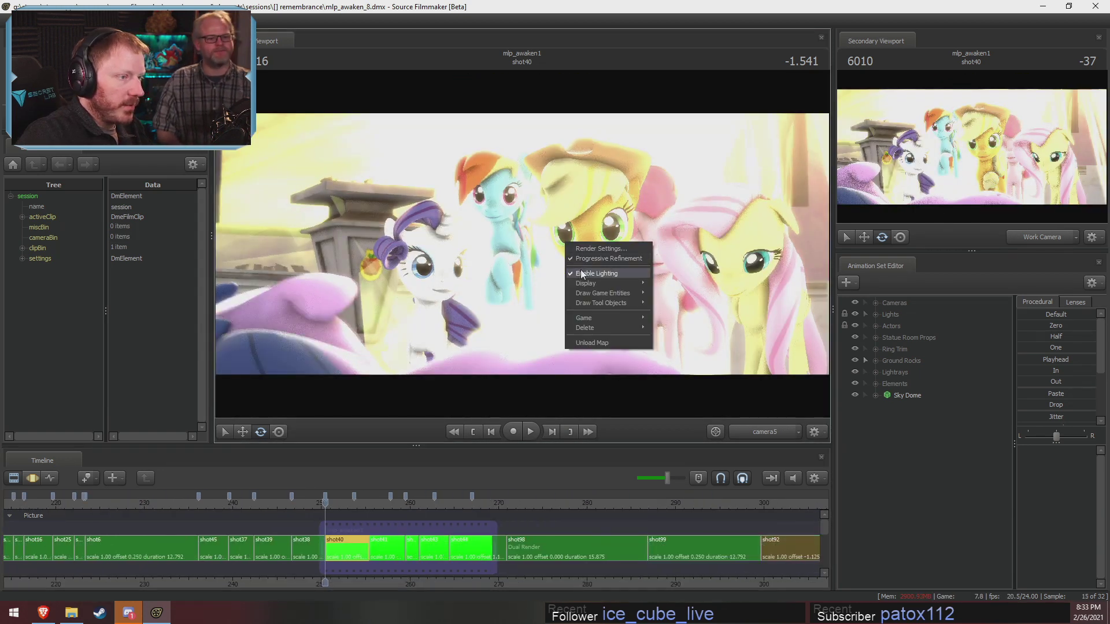
left_click(614, 266)
Extend the sequence's active range in the timeline to run from the first shot through the end of shot99.
scroll(429, 561, "down", 5)
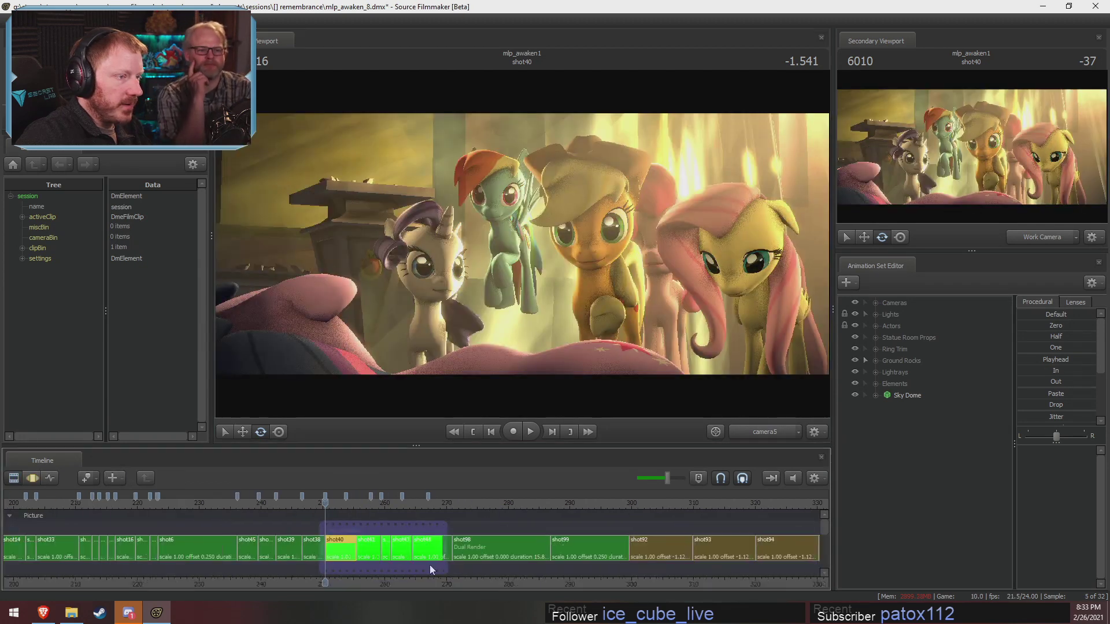
scroll(430, 556, "down", 3)
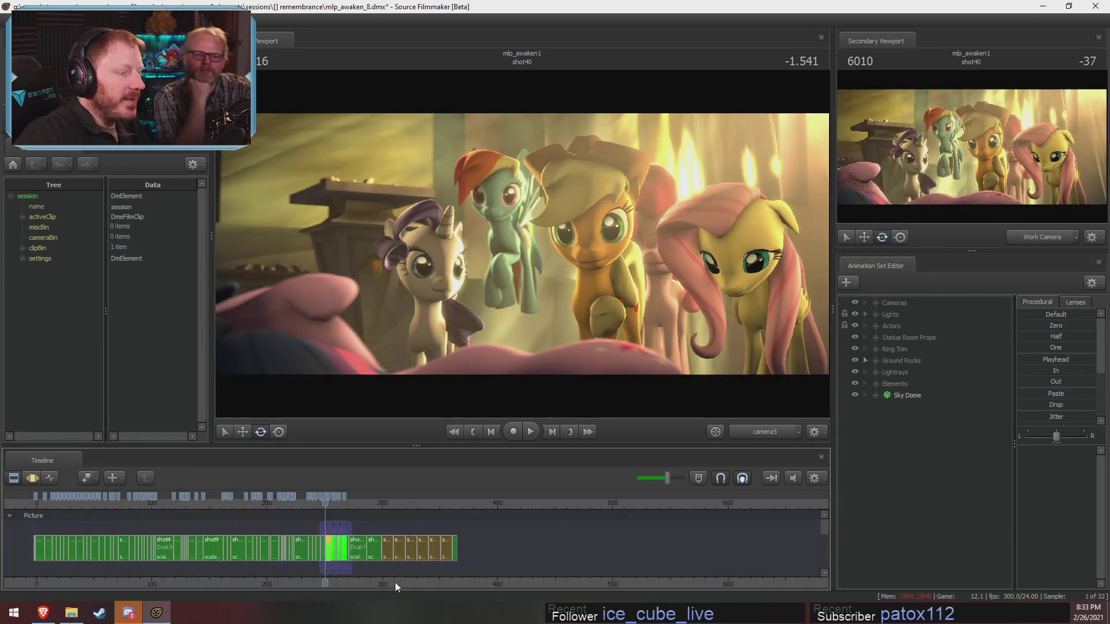
middle_click_drag(397, 580, 553, 583)
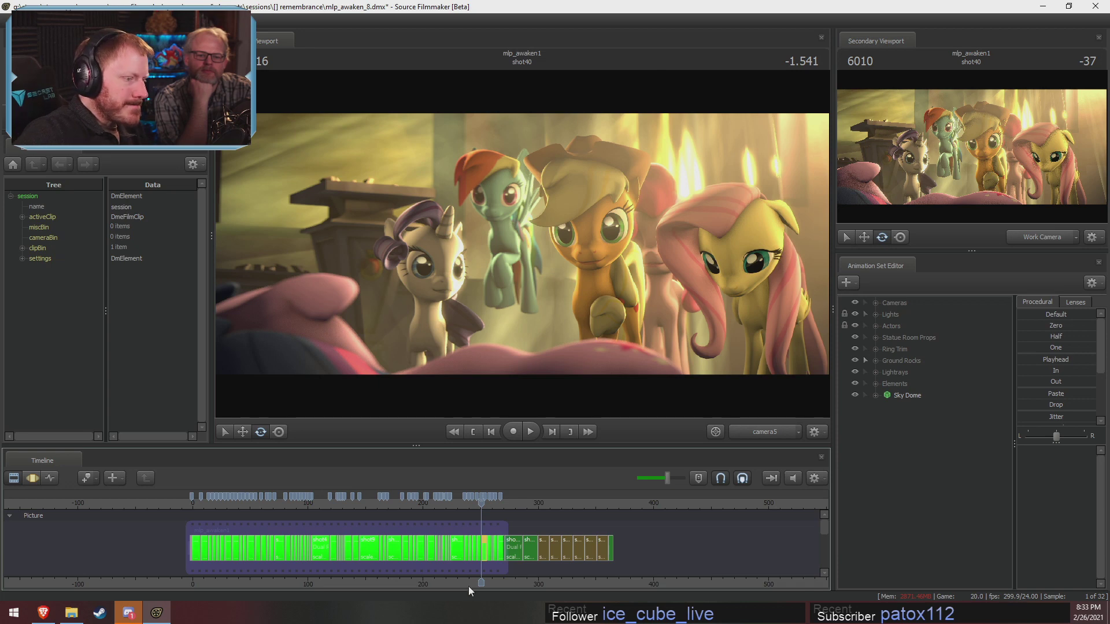
left_click_drag(507, 532, 538, 533)
Move the playhead to shot90, survey the hallway through the work camera, and return to the scene camera.
left_click_drag(243, 509, 254, 509)
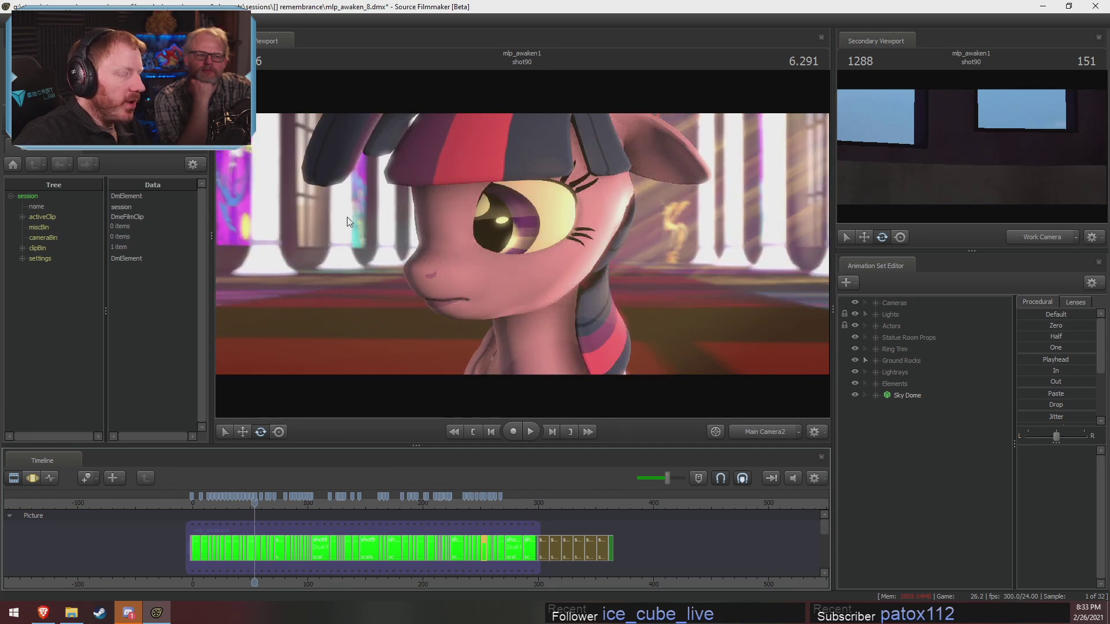
left_click(748, 432)
left_click_drag(699, 324, 791, 350)
key("s")
left_click_drag(522, 244, 522, 244)
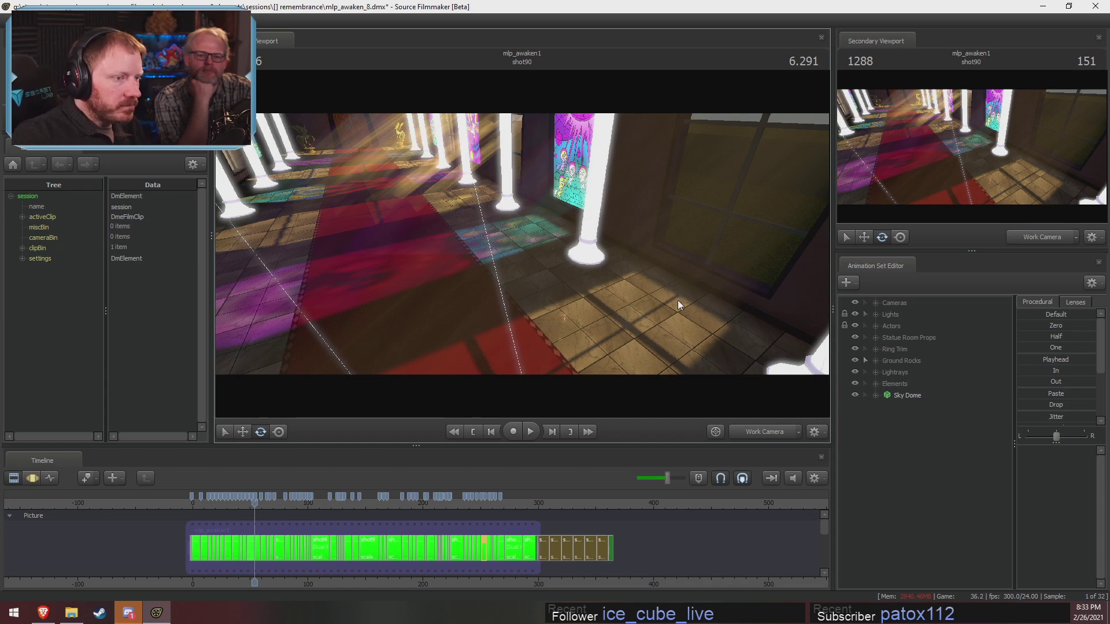
left_click_drag(678, 300, 542, 280)
left_click(748, 433)
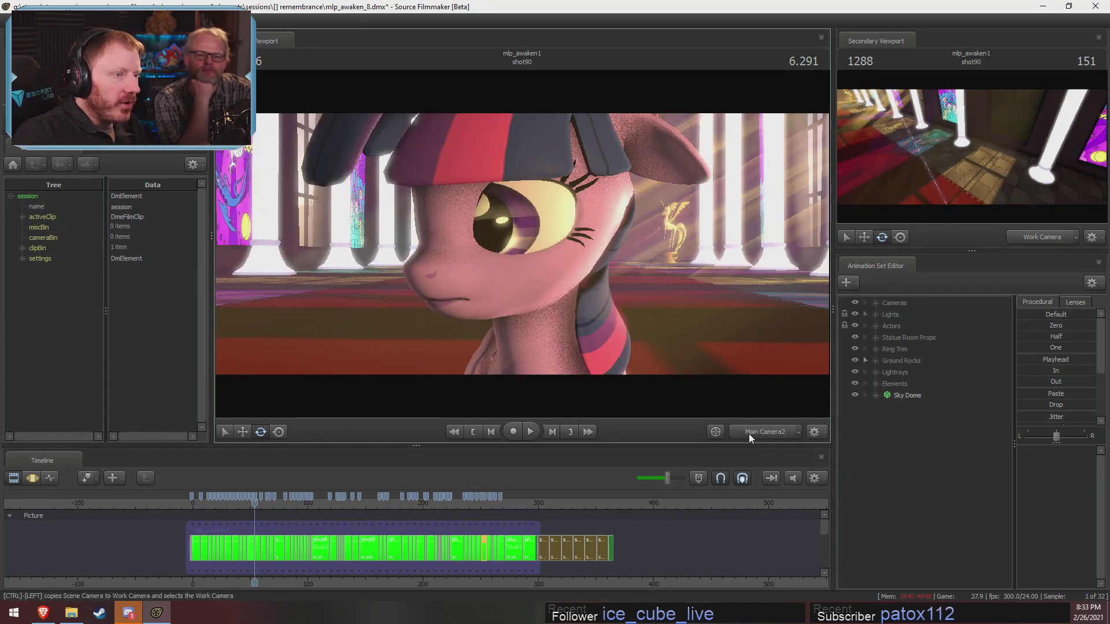
Move the playhead to shot89, copy the scene camera to the work camera, and view Twilight on the carpet from farther back.
scroll(225, 519, "up", 5)
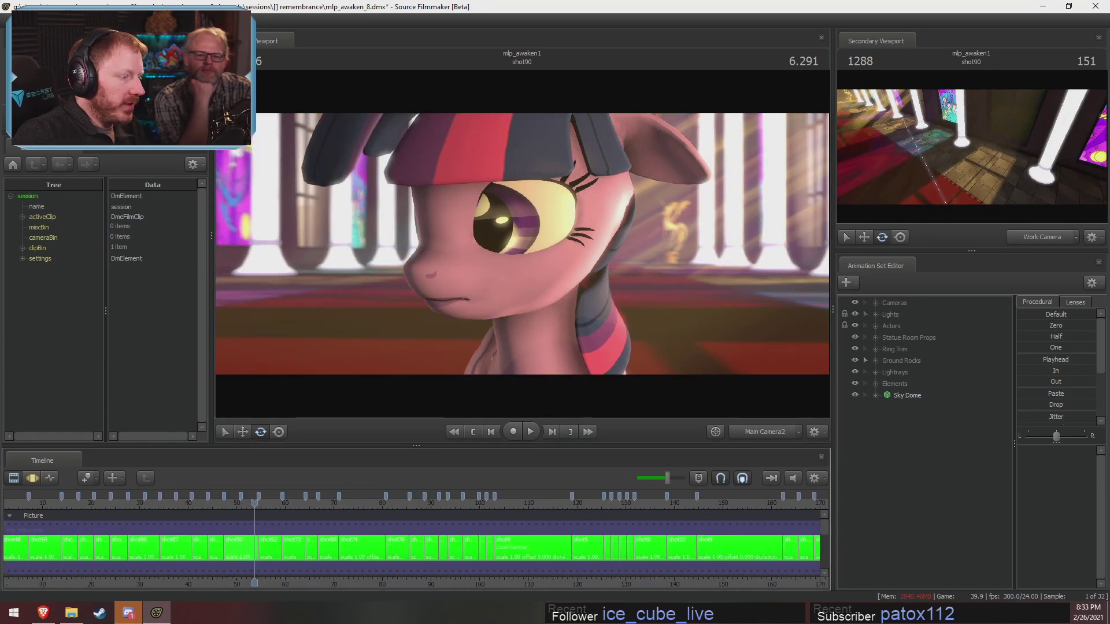
middle_click_drag(215, 585, 430, 555)
mouse_move(441, 502)
left_mouse_down()
mouse_move(394, 500)
mouse_move(434, 515)
left_mouse_up()
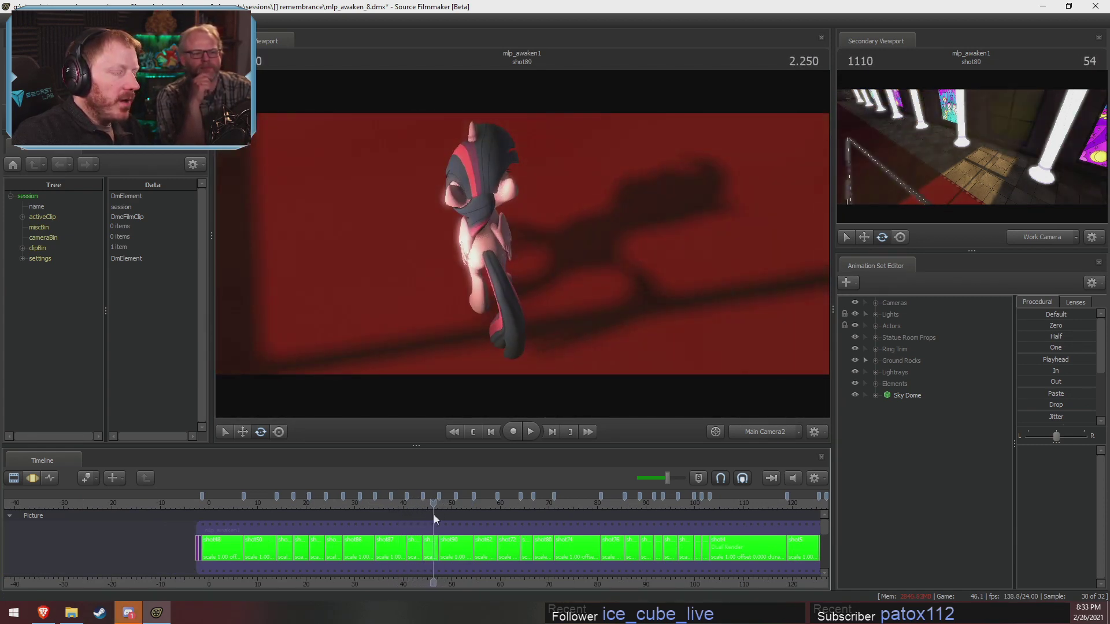
left_click(749, 432, "ctrl")
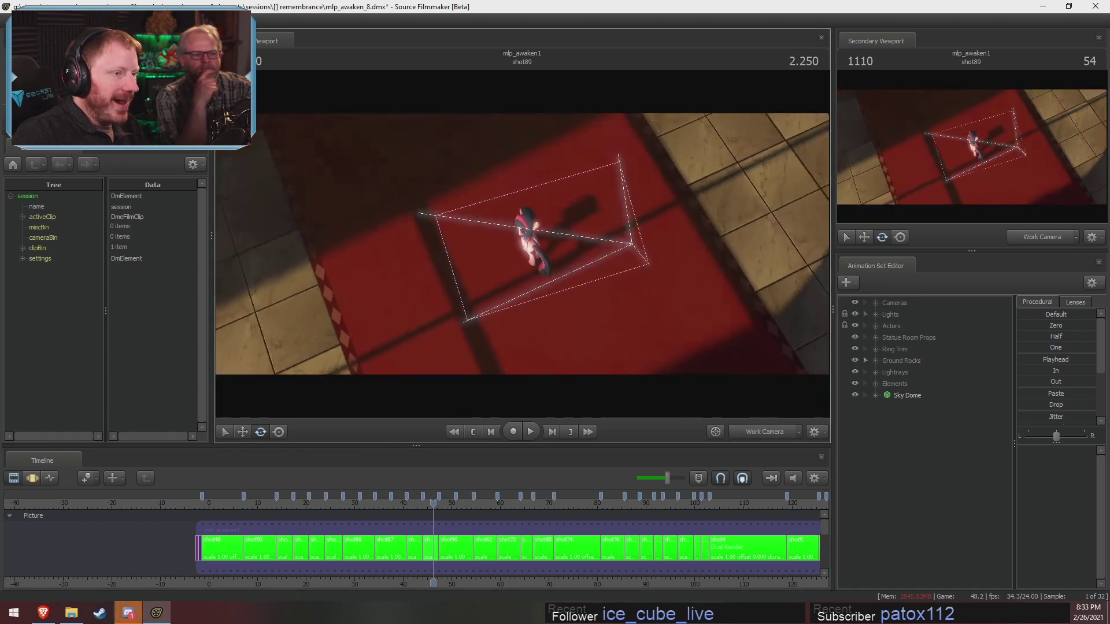
mouse_move(522, 244)
left_mouse_down()
mouse_move(404, 330)
mouse_move(399, 289)
mouse_move(323, 318)
mouse_move(502, 219)
mouse_move(463, 254)
mouse_move(492, 237)
mouse_move(541, 242)
left_mouse_up()
key("w")
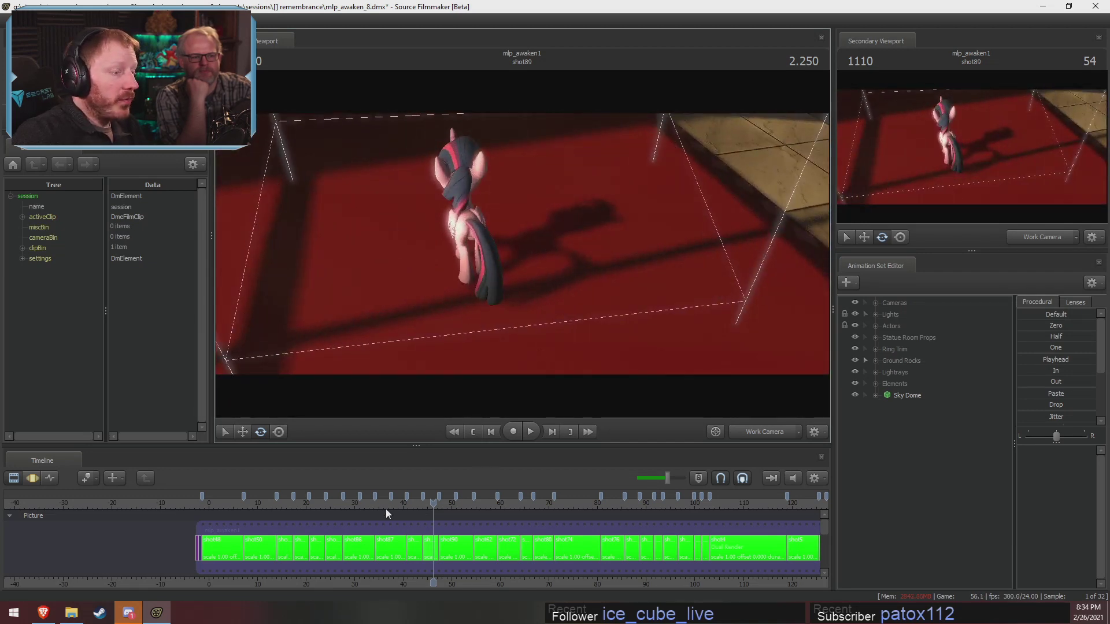
Move the playhead to shot49 and fly the work camera to inspect the stained-glass window and its light on the carpet.
left_click_drag(433, 503, 317, 504)
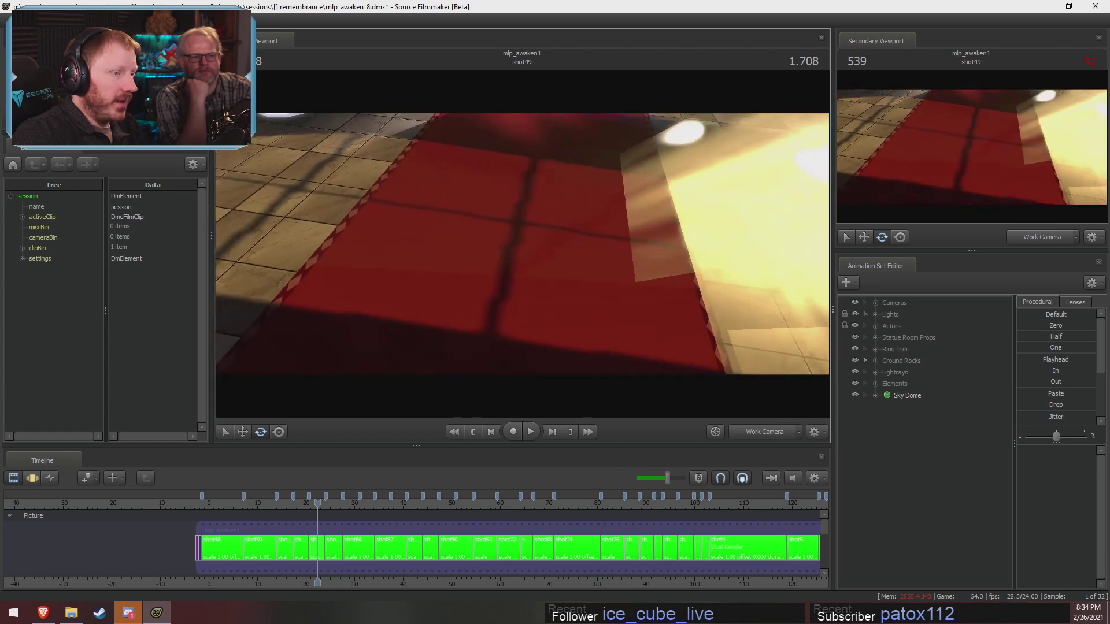
left_click_drag(570, 194, 601, 141)
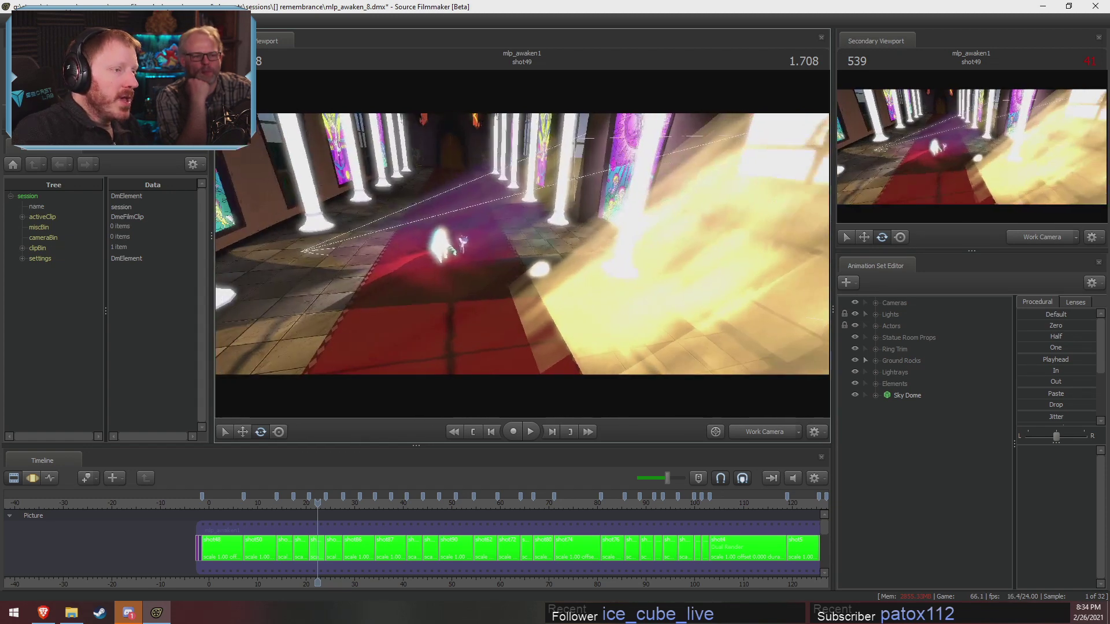
left_click_drag(525, 244, 522, 244)
left_click_drag(469, 270, 522, 243)
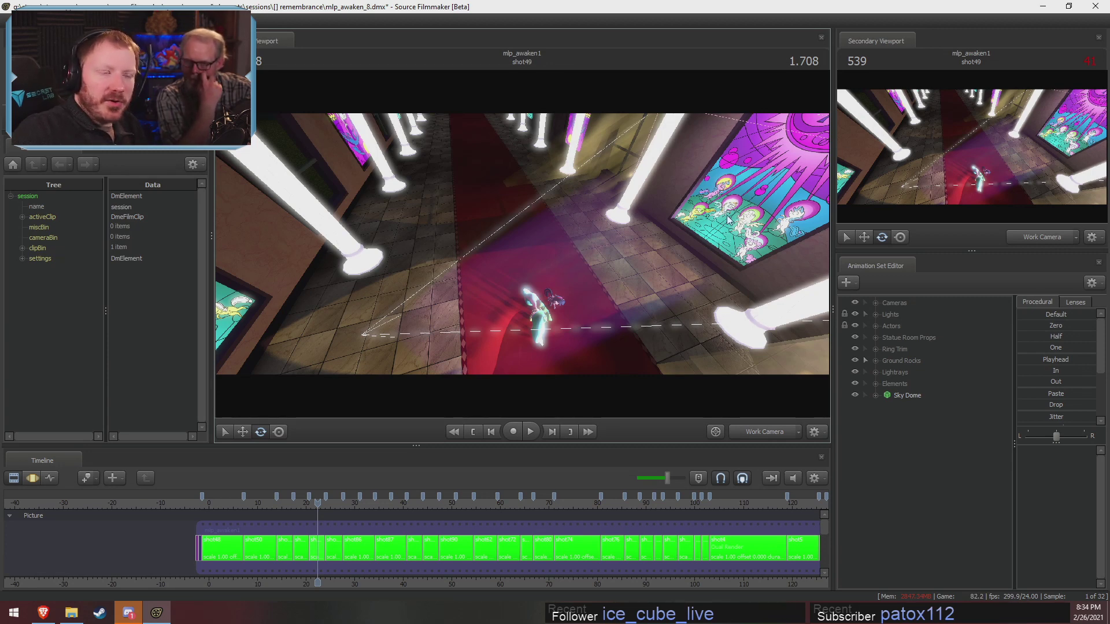
left_click_drag(602, 293, 536, 253)
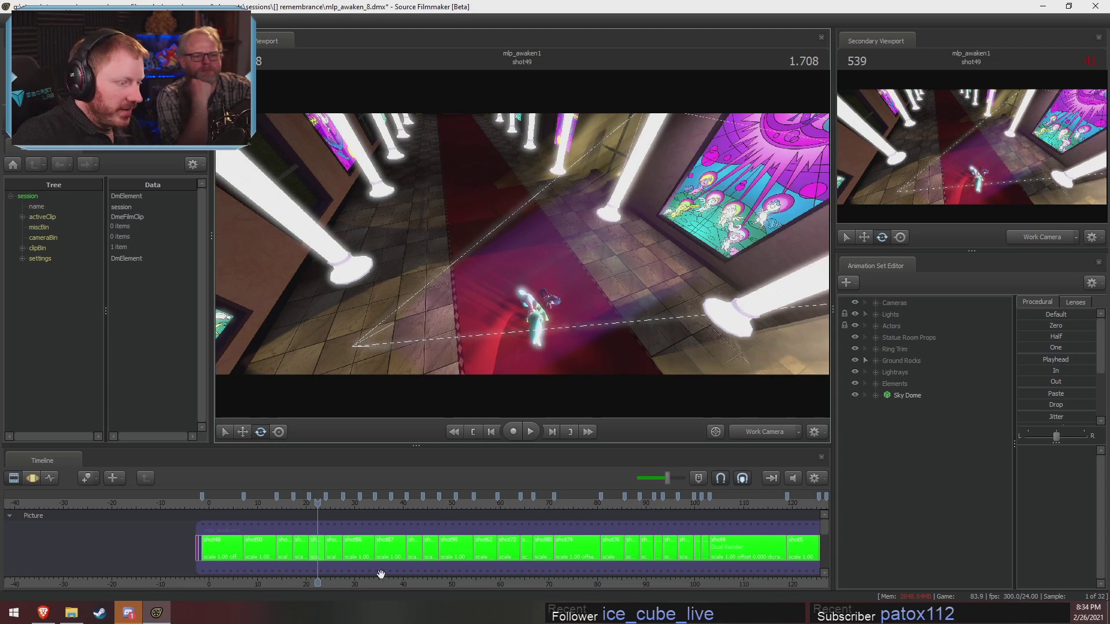
Select shot49 and pick Window Lightray 3 in its Lightrays group.
scroll(328, 557, "up", 6)
left_click(327, 557)
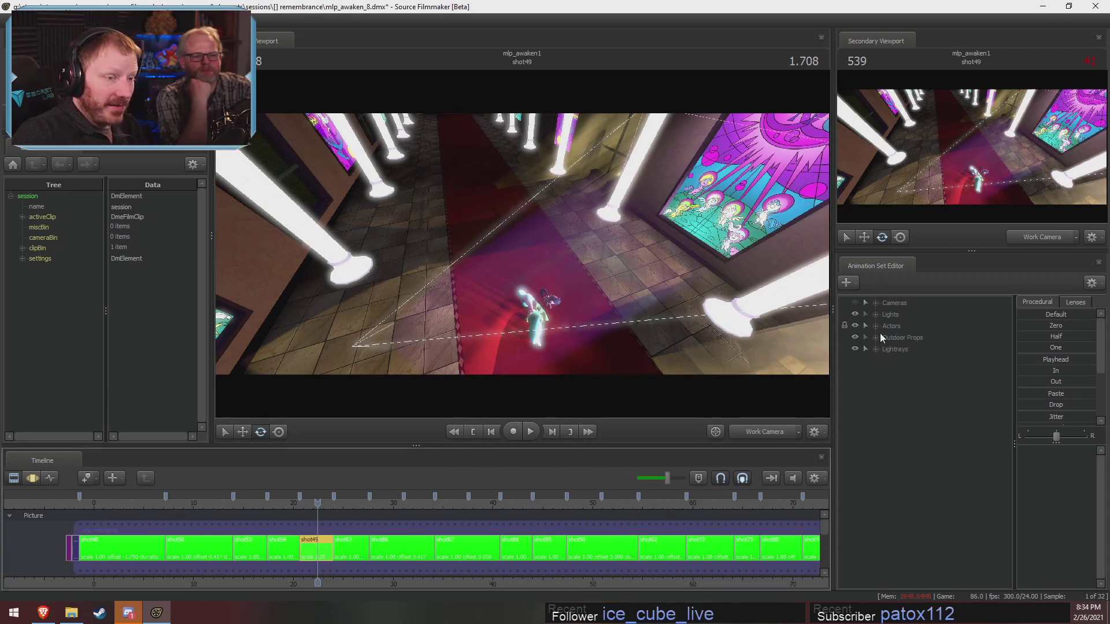
left_click(878, 315)
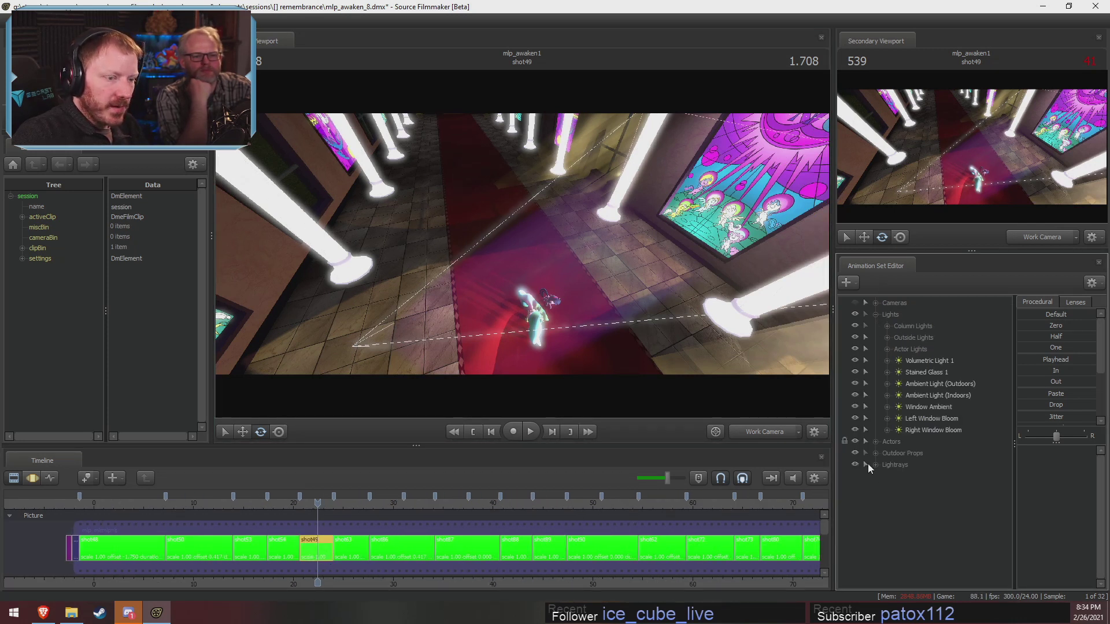
left_click(876, 315)
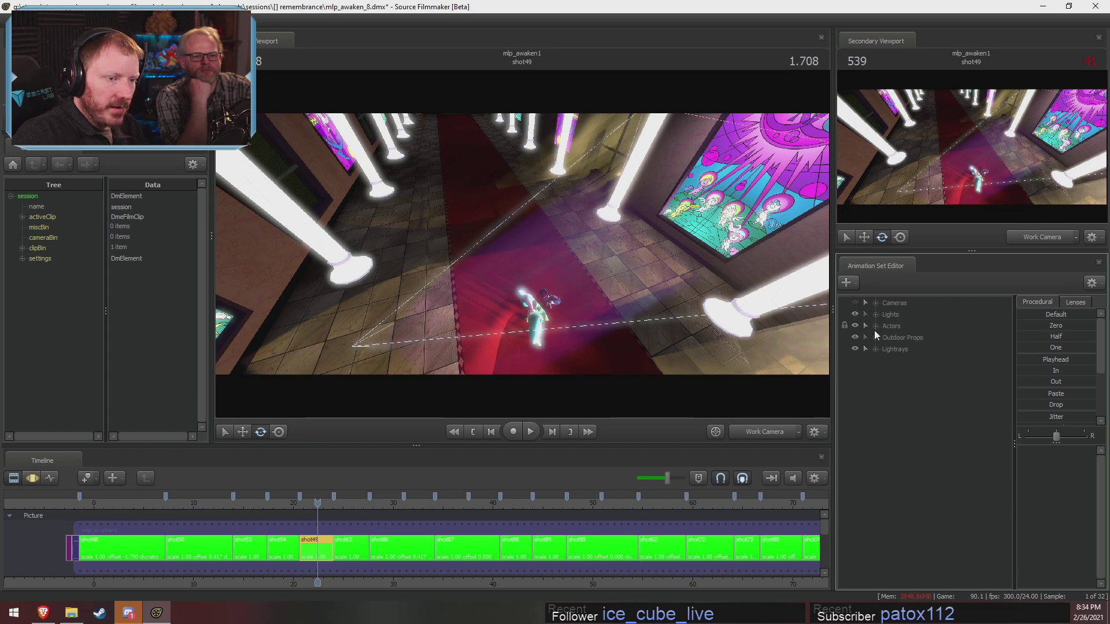
left_click(876, 348)
left_click(917, 362)
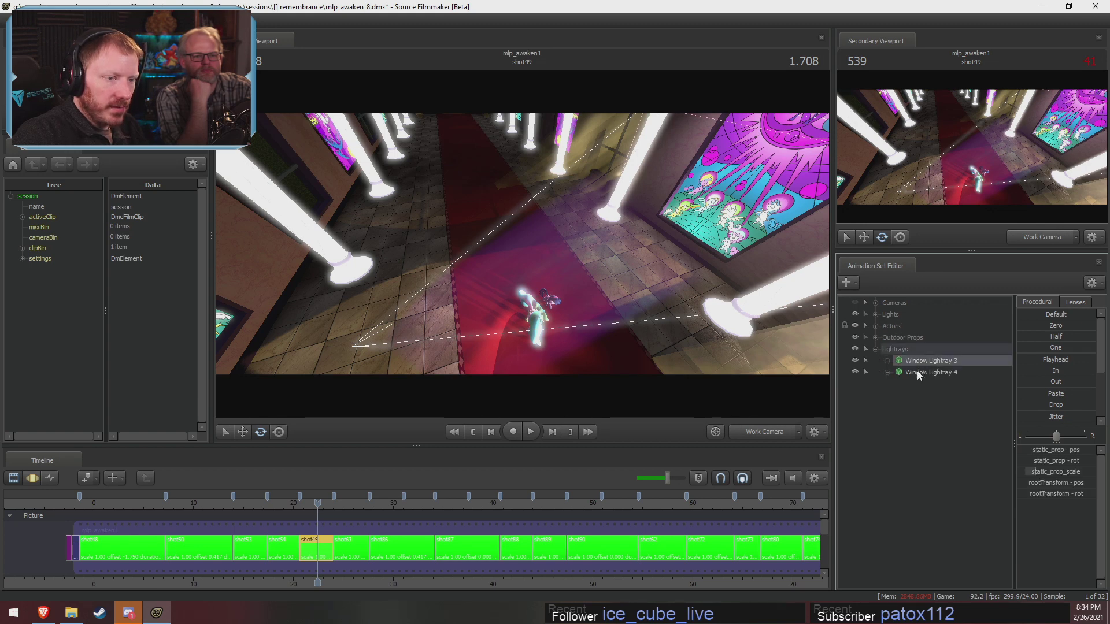
Select Window Lightray 4 in shot49 and extend the Motion Editor's time selection over the whole timeline.
key("F3")
left_click(925, 374)
left_click(416, 566)
key("F2")
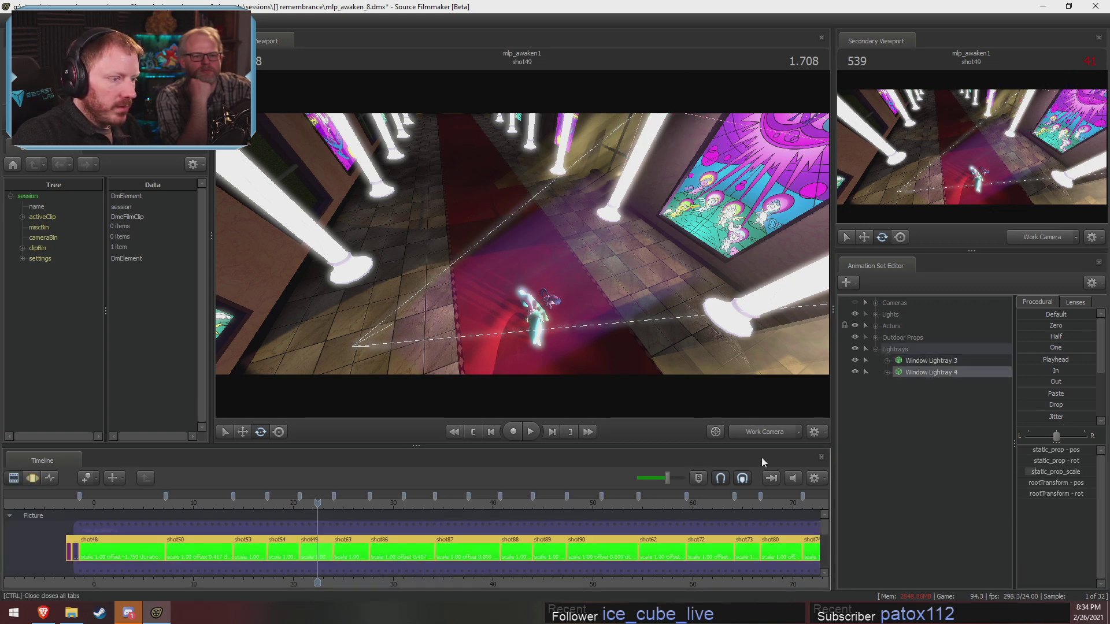
key("F3")
key("F2")
left_click(310, 553)
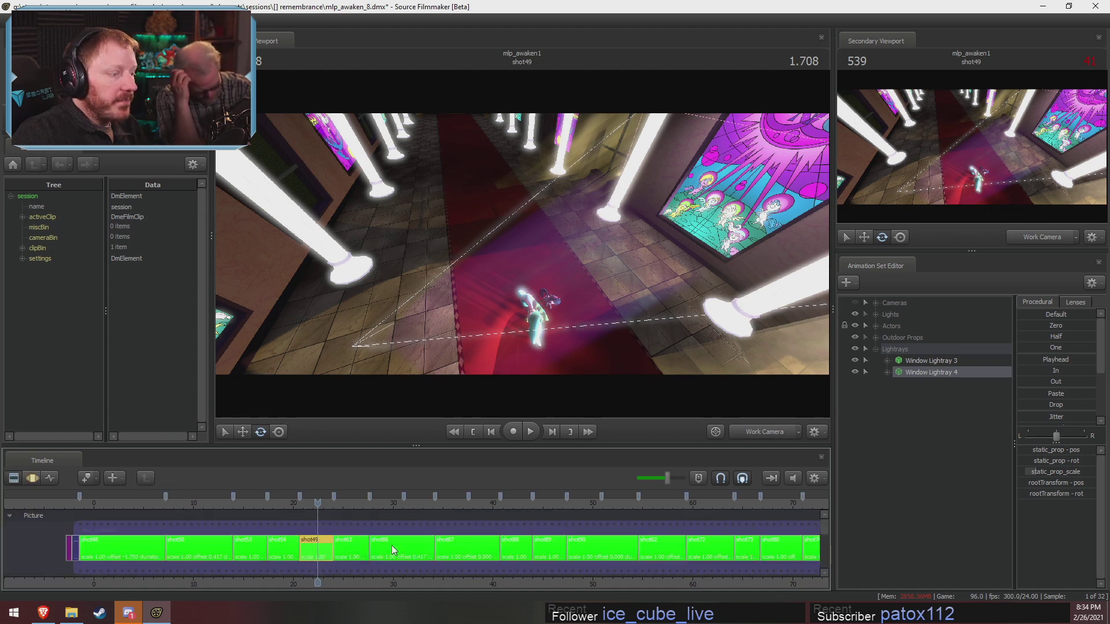
key("F3")
key("ctrl+a")
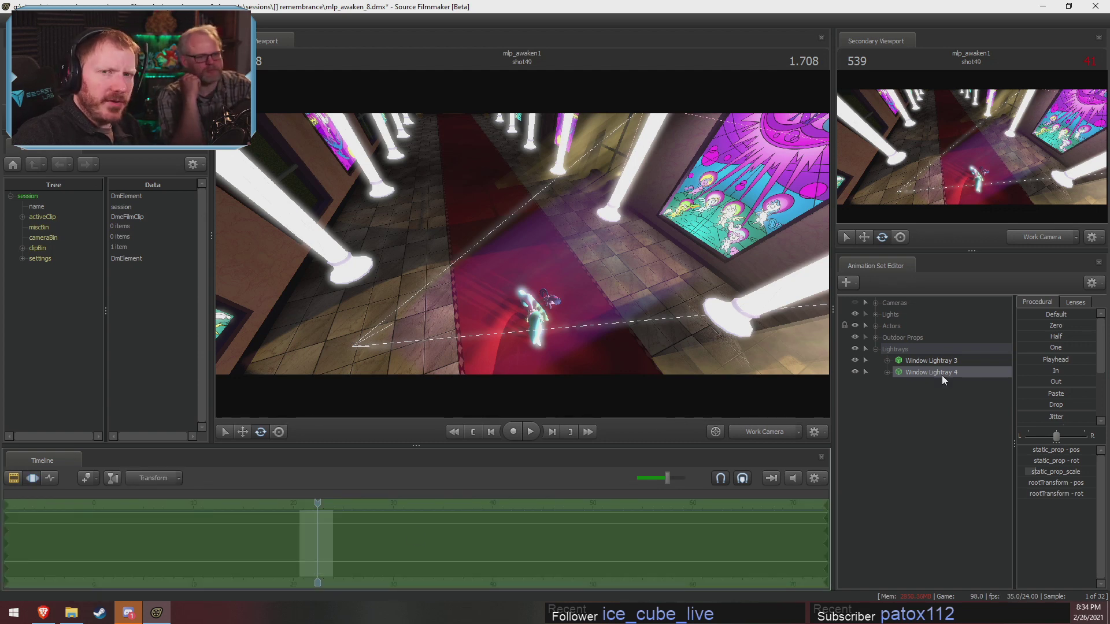
Hide Window Lightray 4 and the whole Lightrays group in shot49, and return to the Clip Editor.
left_click(855, 370)
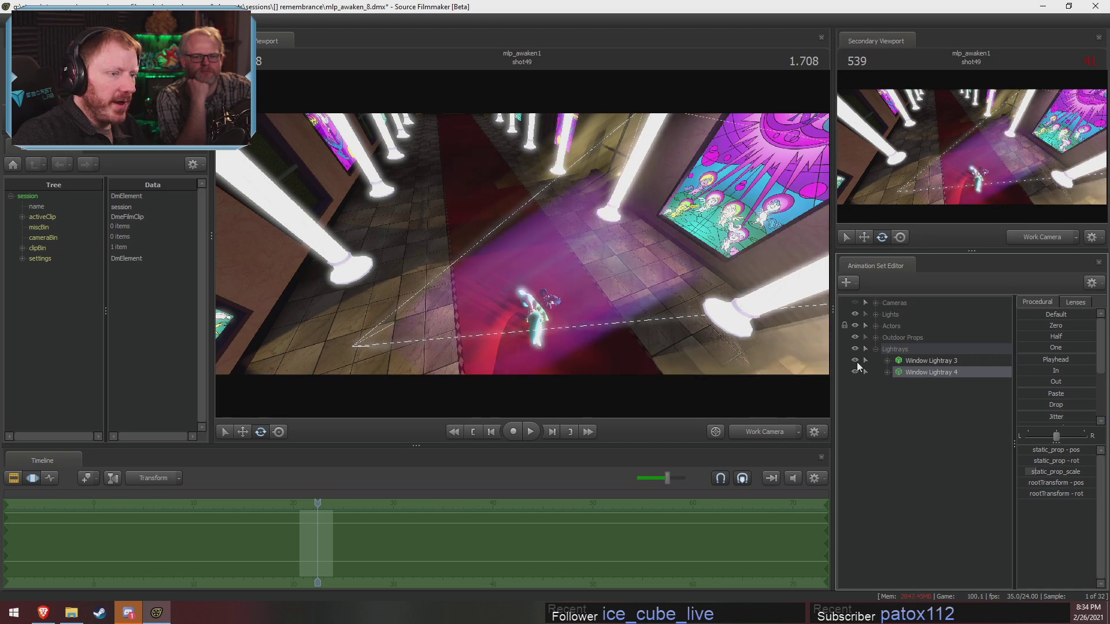
left_click(876, 349)
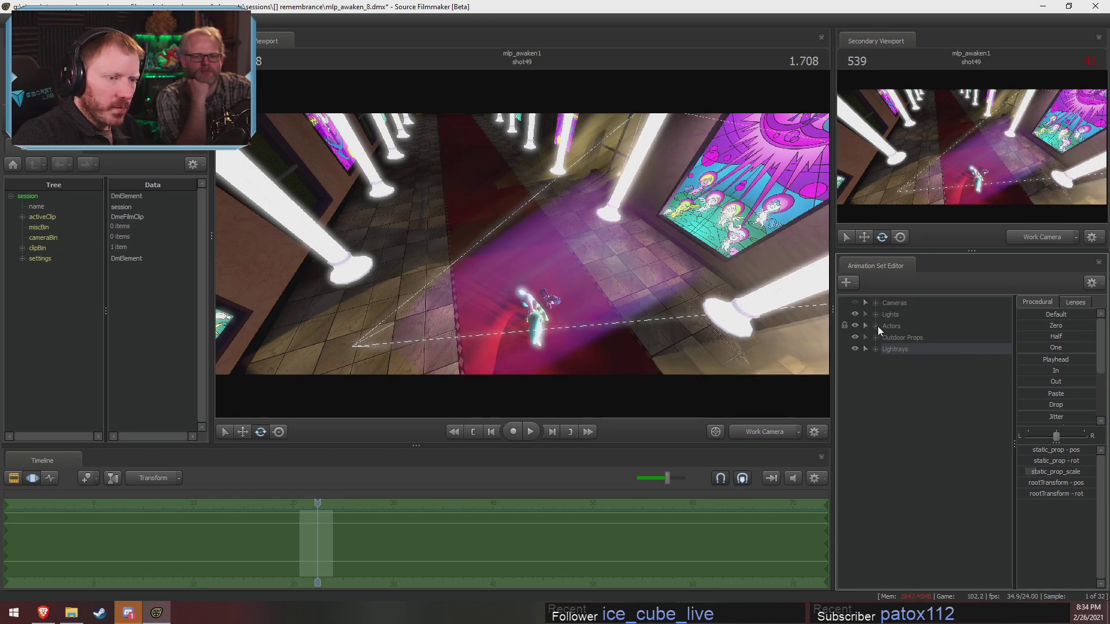
left_click(856, 349)
key("F2")
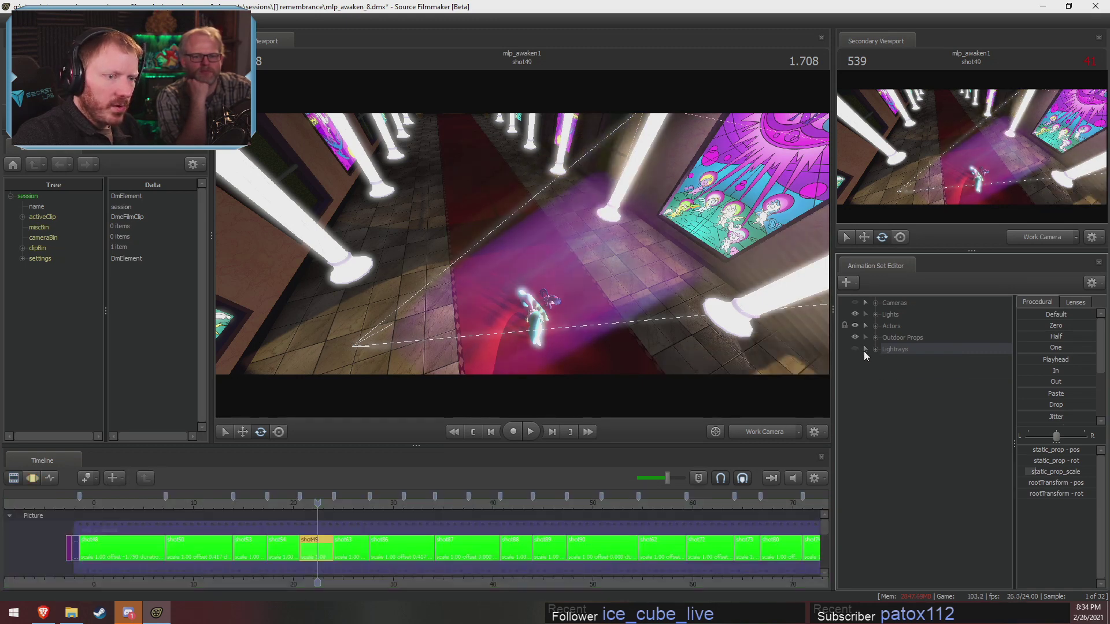
Look through shot49's Lights, Outdoor Props and Actors groups for the source of the window light on the floor.
left_click(876, 315)
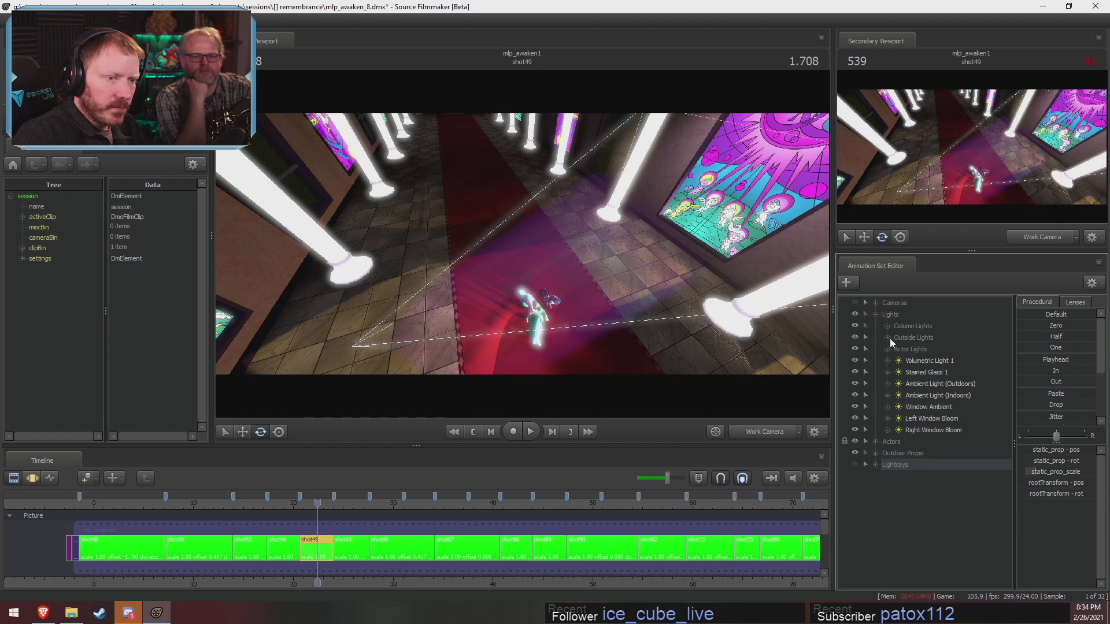
left_click(875, 315)
left_click(875, 337)
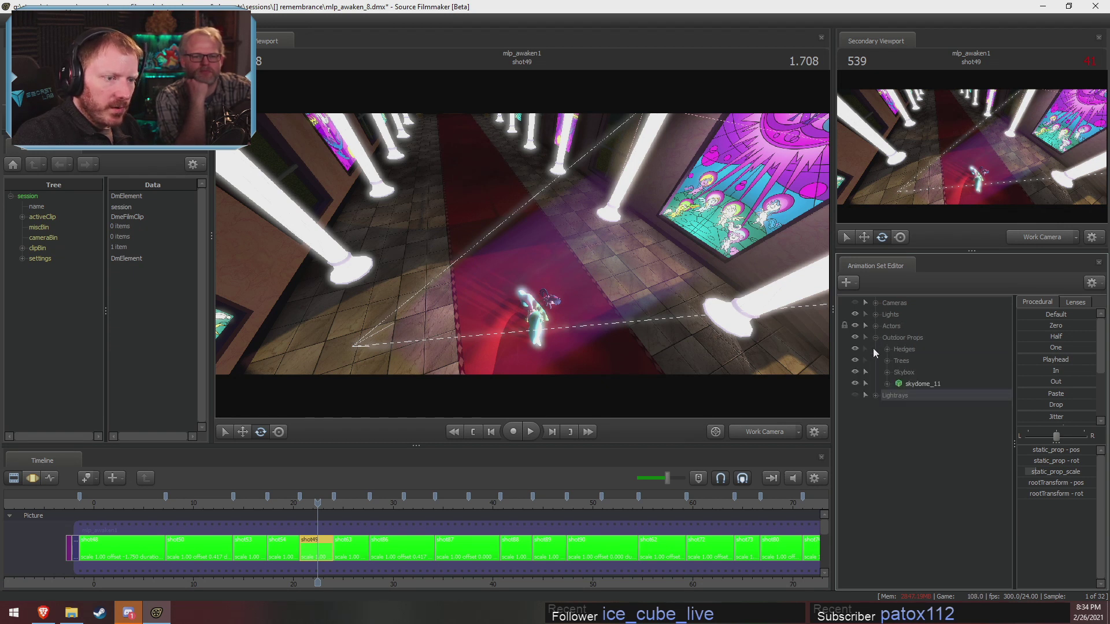
left_click(876, 337)
left_click(875, 327)
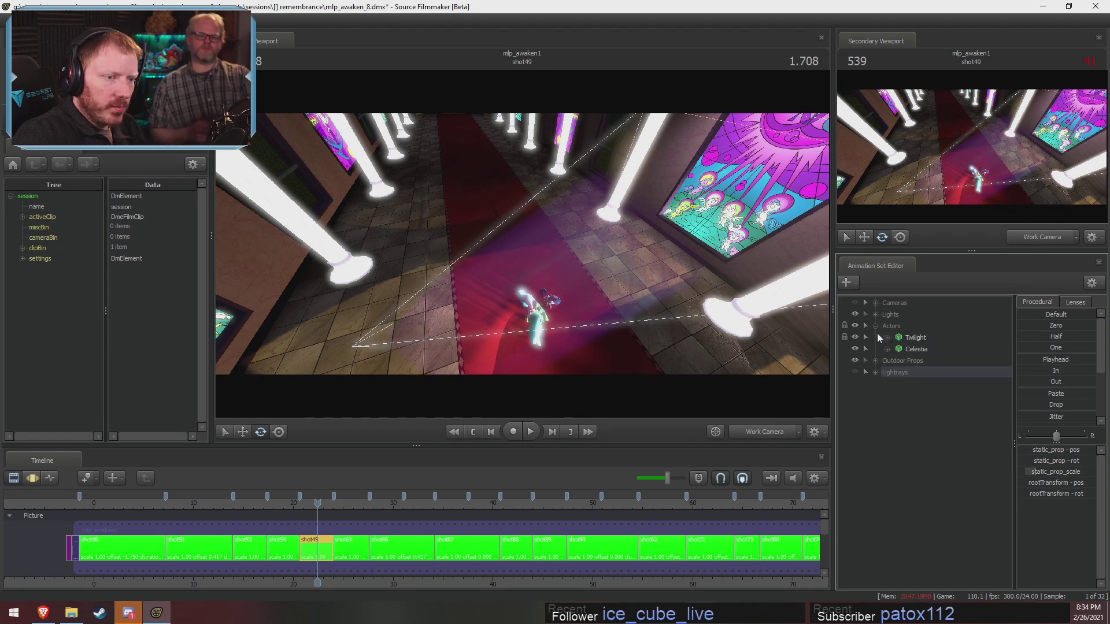
left_click(875, 315)
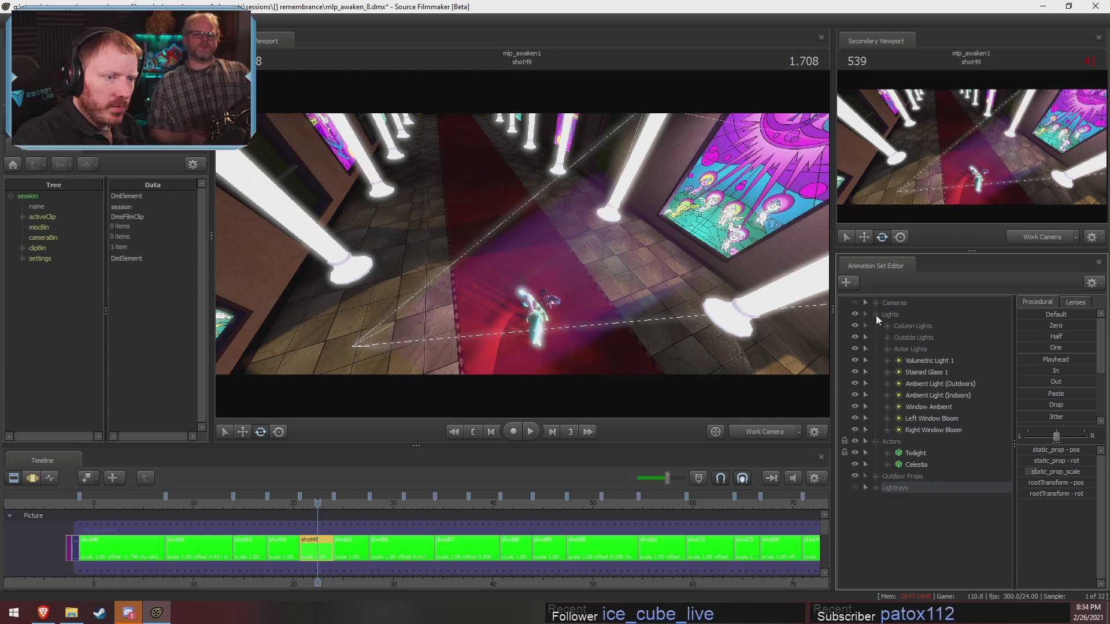
Toggle the visibility of the Left Window Bloom and Right Window Bloom lights to check their effect.
left_click(925, 419)
left_click(855, 418)
left_click(856, 418)
left_click(856, 429)
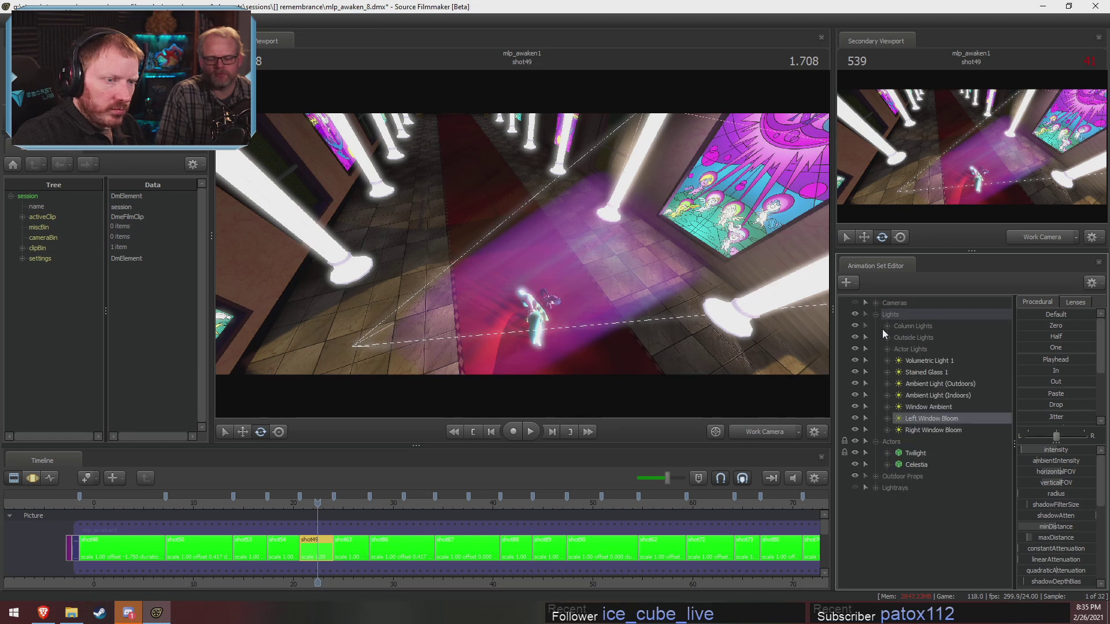
Compare the scene and work cameras, and orbit the work camera to view the whole hallway from above.
left_click(765, 432)
left_click(762, 433)
left_click_drag(691, 349, 563, 245, "alt")
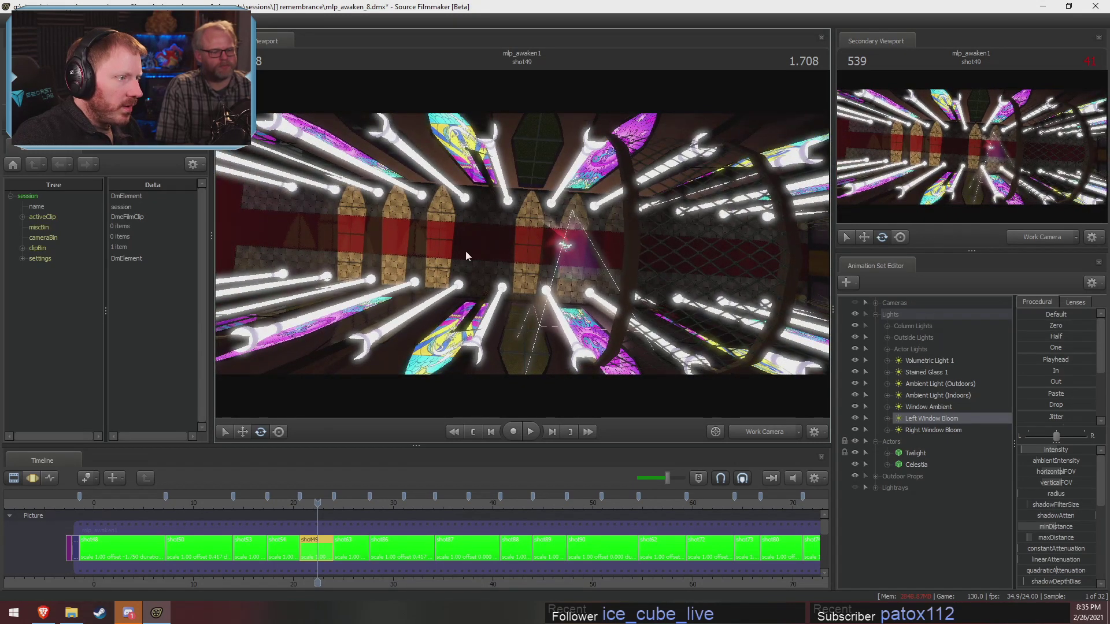
Look through shot49's Actor Lights, Outside Lights, Column Lights and Outdoor Props groups for the source of the floor light.
left_click(887, 348)
left_click(886, 349)
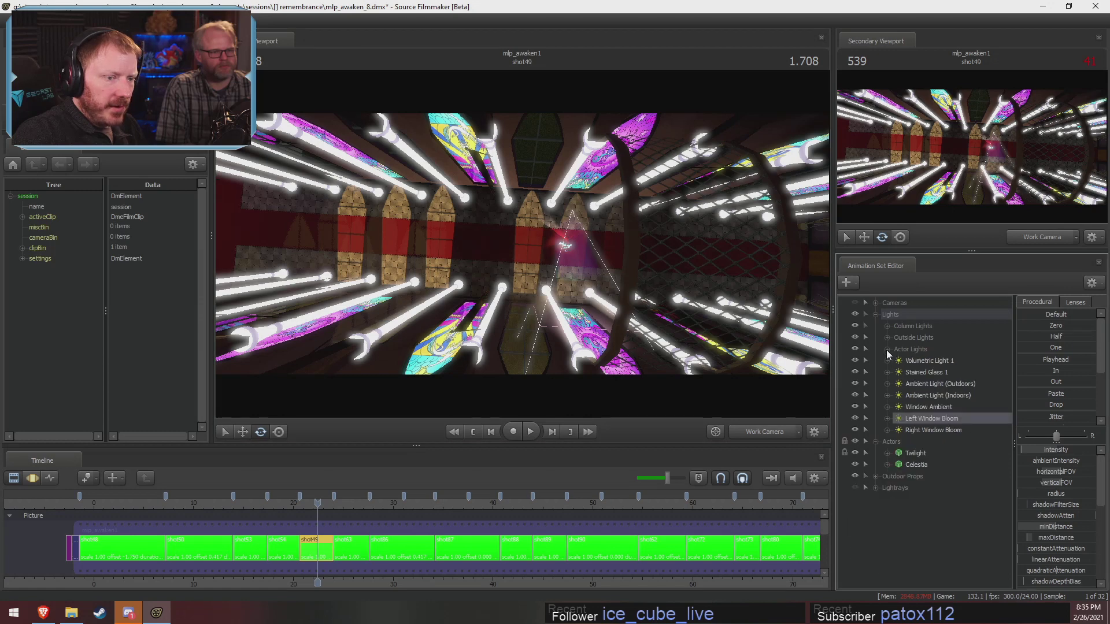
left_click(888, 337)
left_click(888, 338)
left_click(886, 325)
left_click(886, 326)
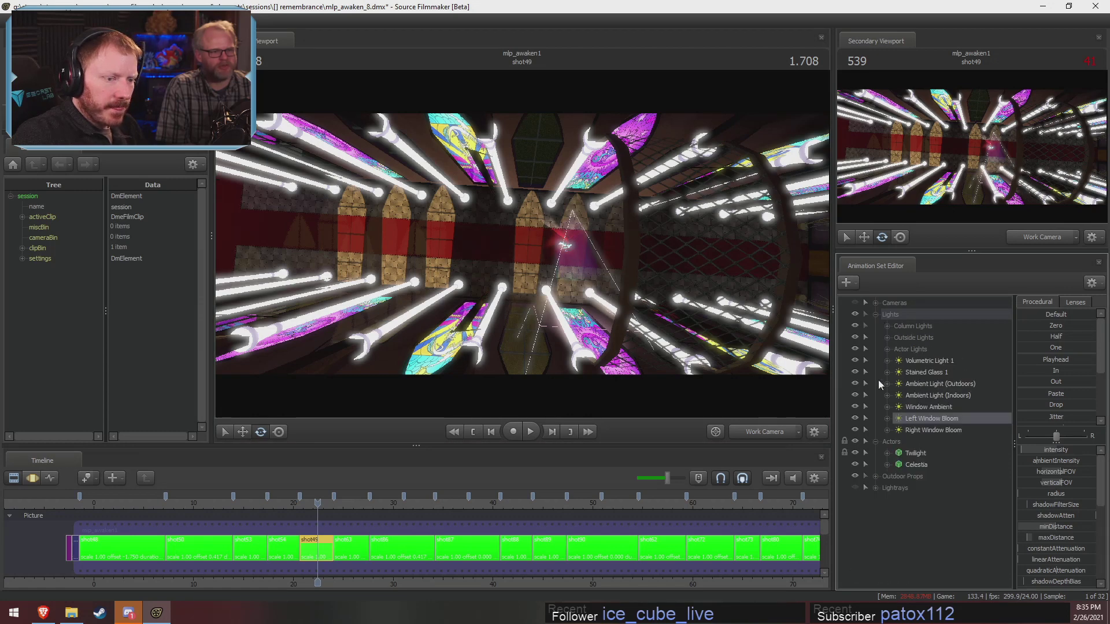
left_click(877, 475)
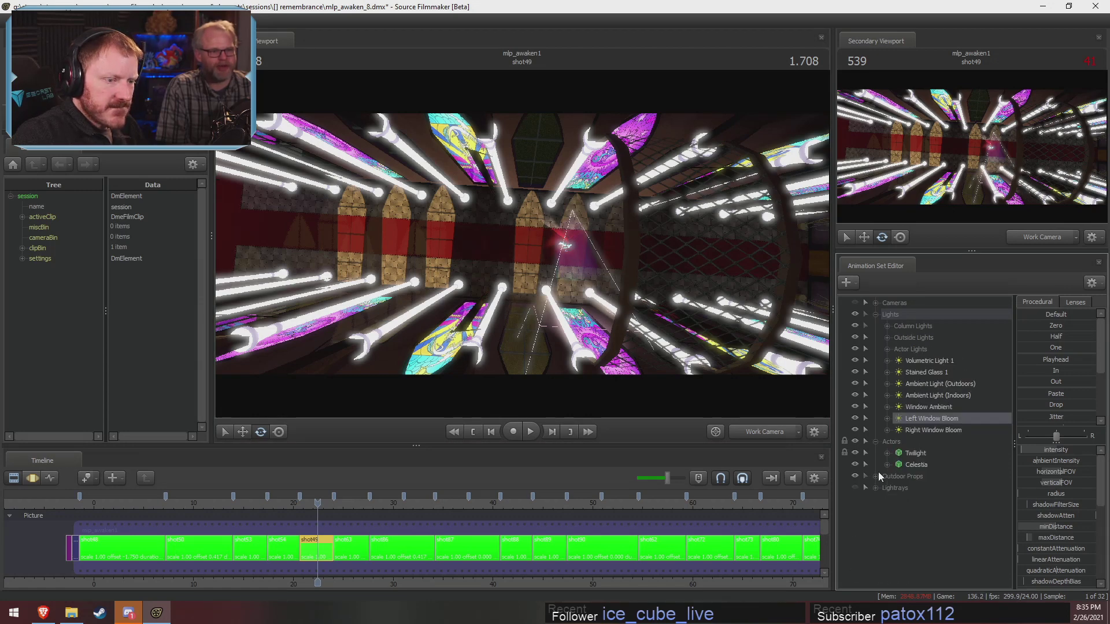
Hide shot49's Outdoor Props and Actors groups along with the Actor Lights, Outside Lights and Column Lights subgroups.
left_click(855, 475)
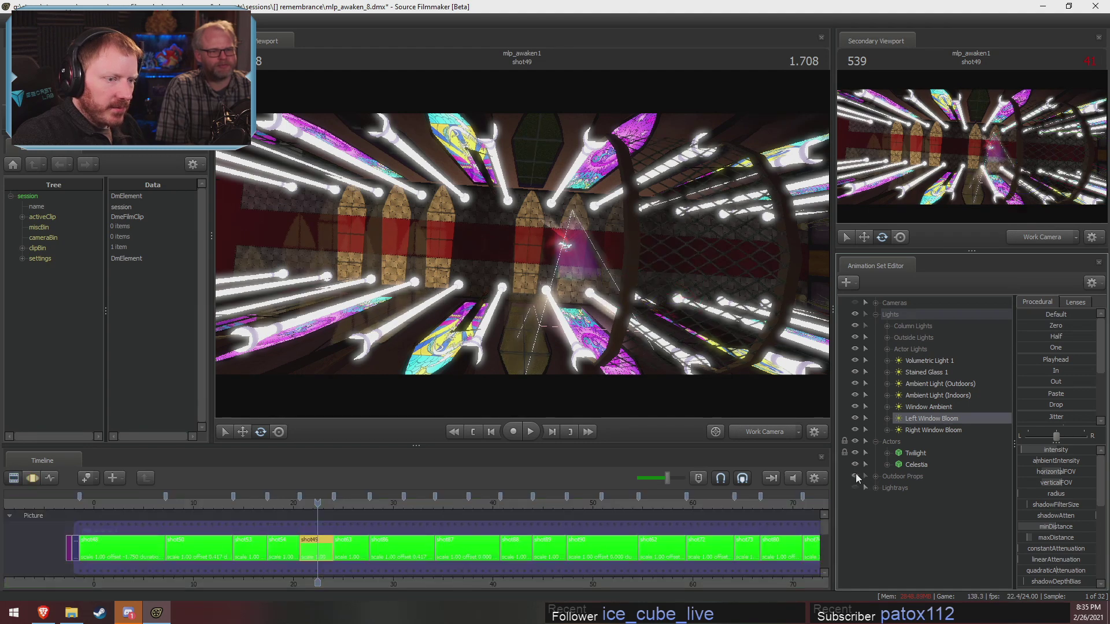
left_click(855, 442)
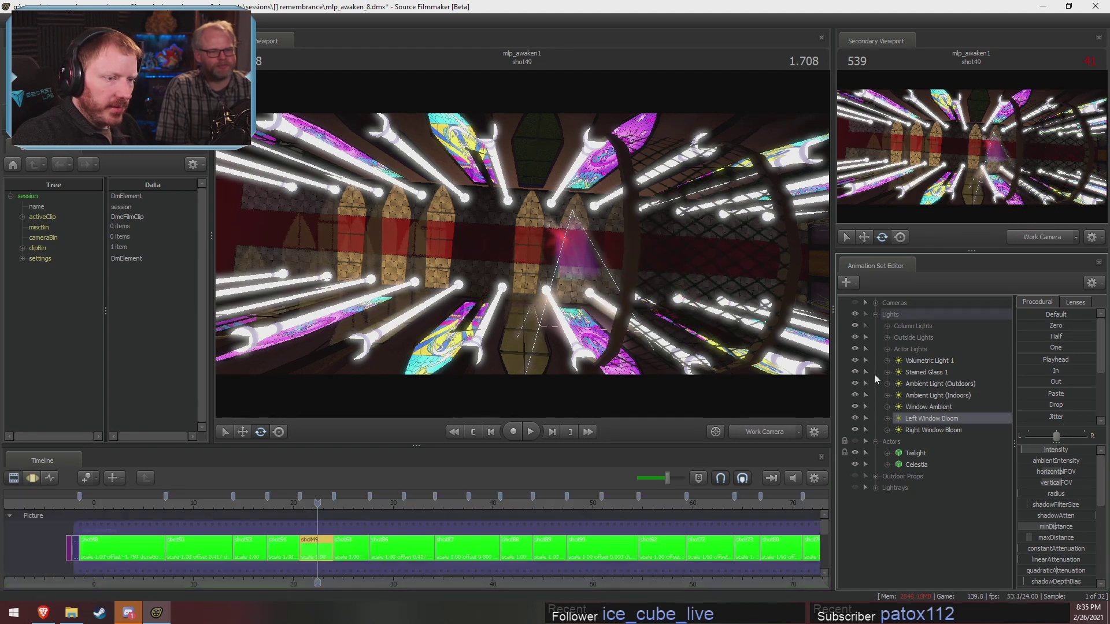
left_click(856, 348)
left_click(856, 337)
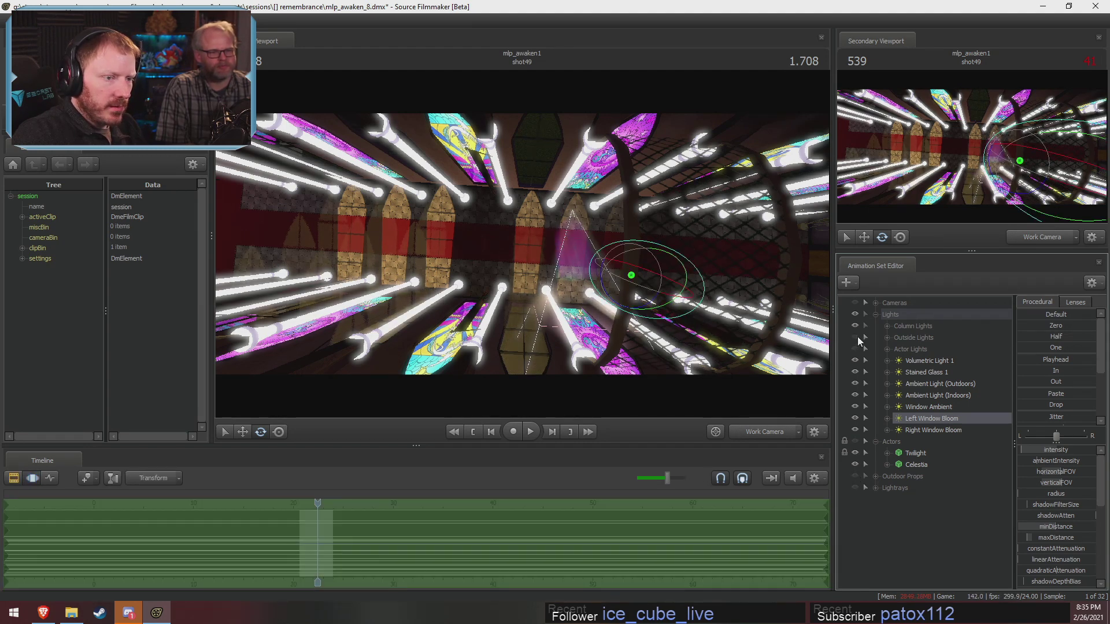
left_click(855, 326)
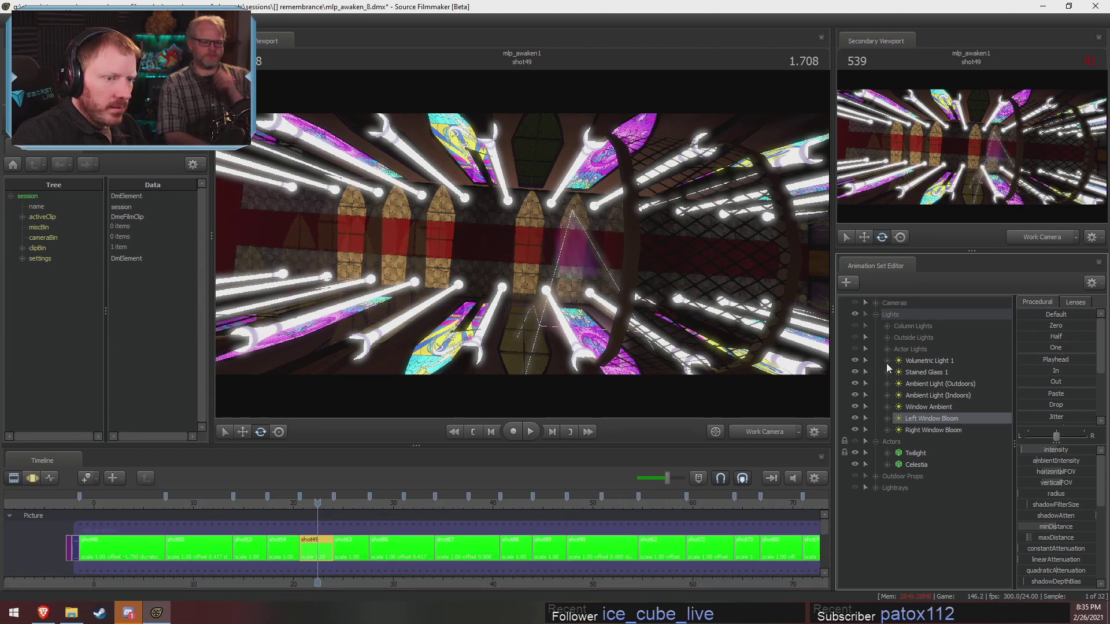
Hide shot49's individual lights one by one, from the window bloom and ambient lights up to Stained Glass 1 and Volumetric Light 1.
left_click(856, 418)
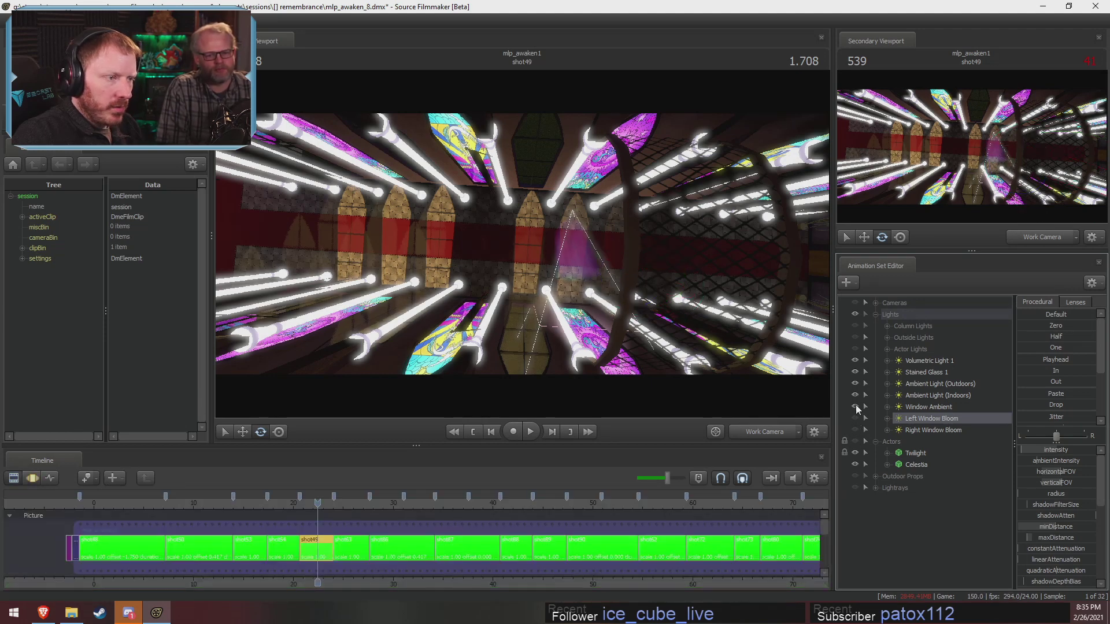
left_click(855, 405)
left_click(856, 395)
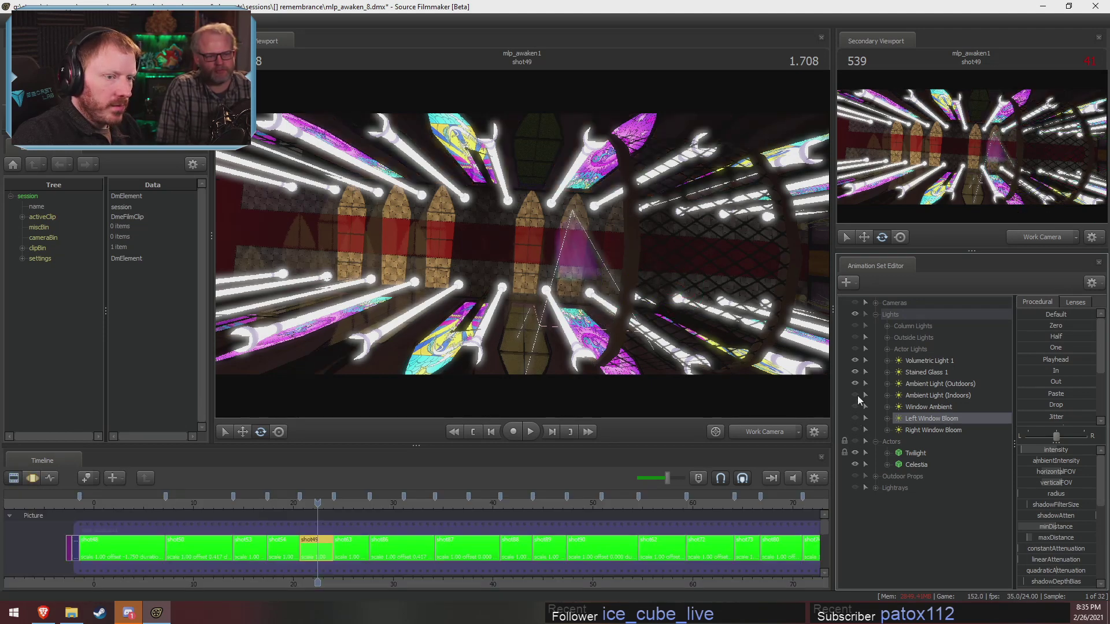
left_click(855, 388)
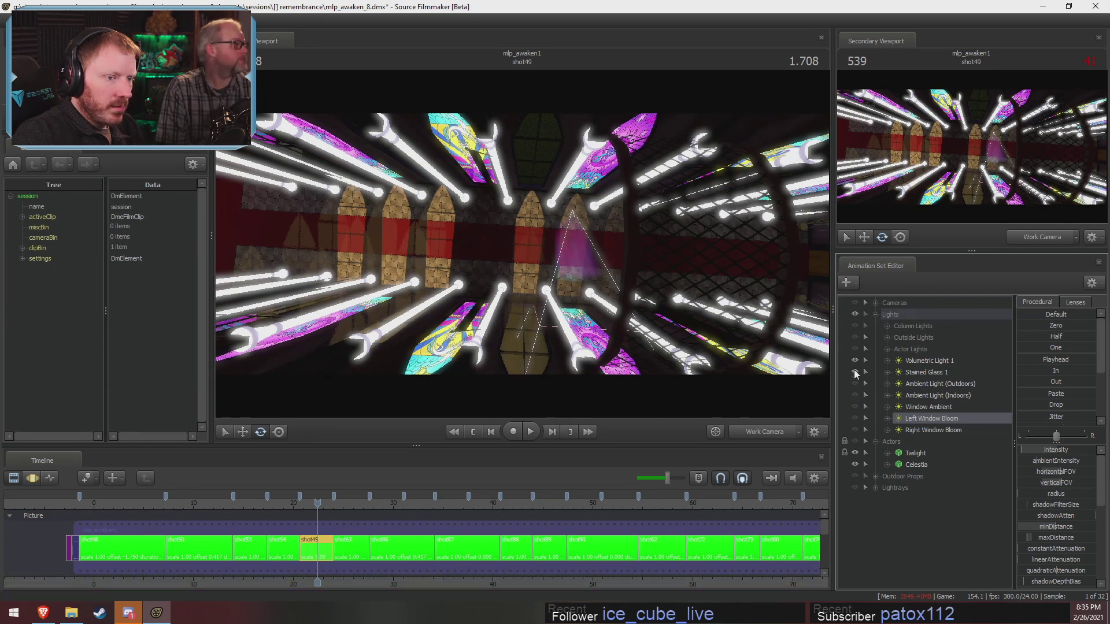
left_click(855, 372)
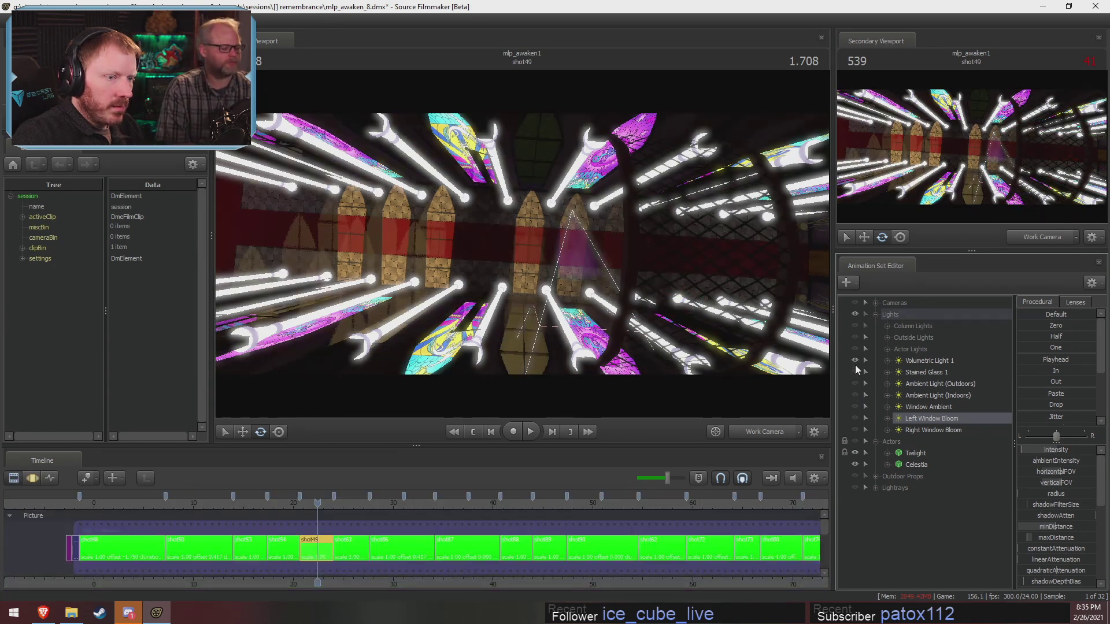
left_click(855, 362)
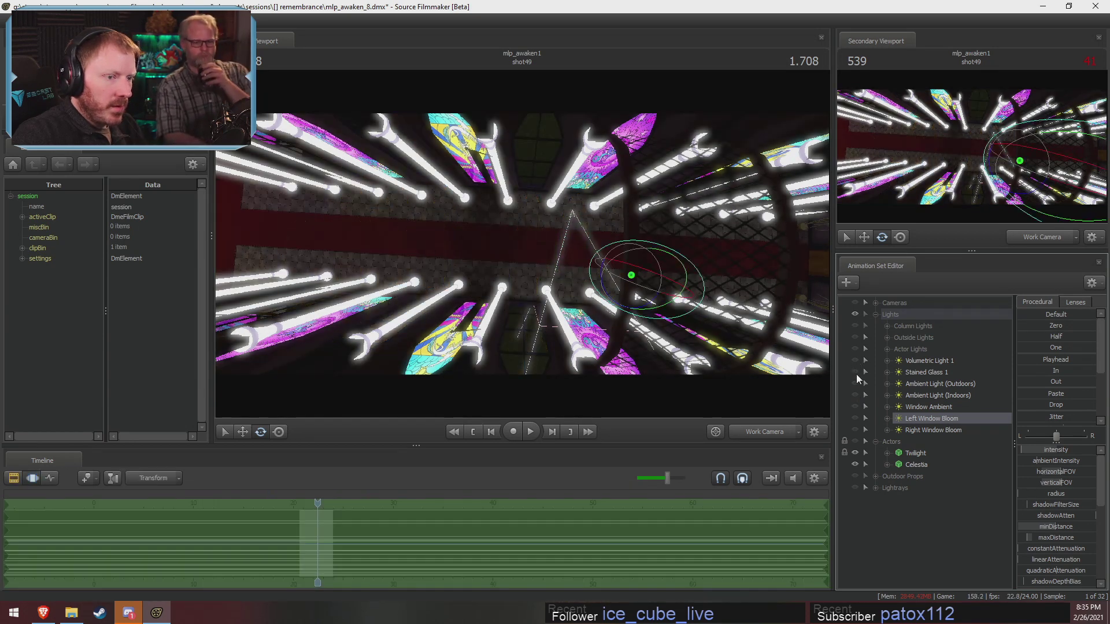
Check Stained Glass 1 and Ambient Light (Outdoors) in isolation, and leave only Volumetric Light 1 visible.
left_click(856, 374)
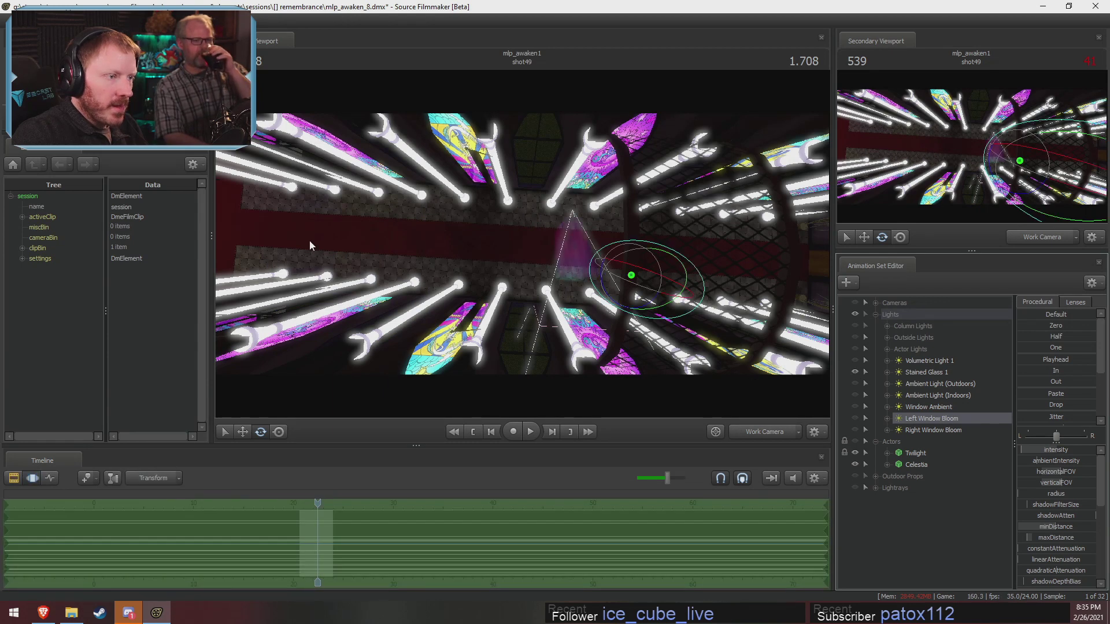
left_click_drag(310, 246, 537, 254)
left_click(855, 384)
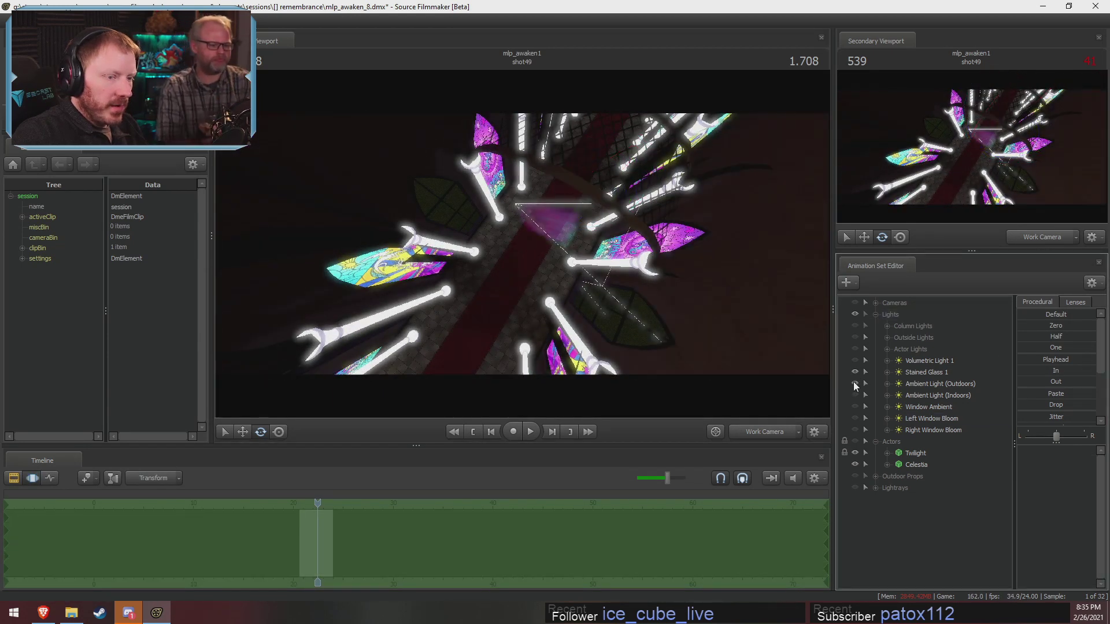
left_click(855, 373)
left_click(855, 384)
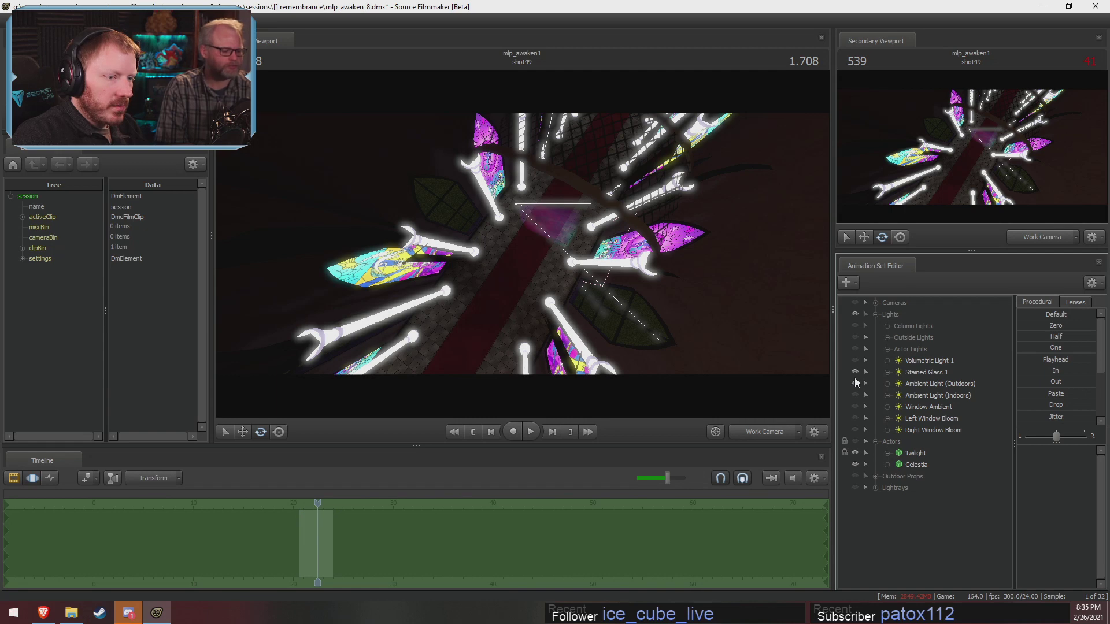
left_click(855, 361)
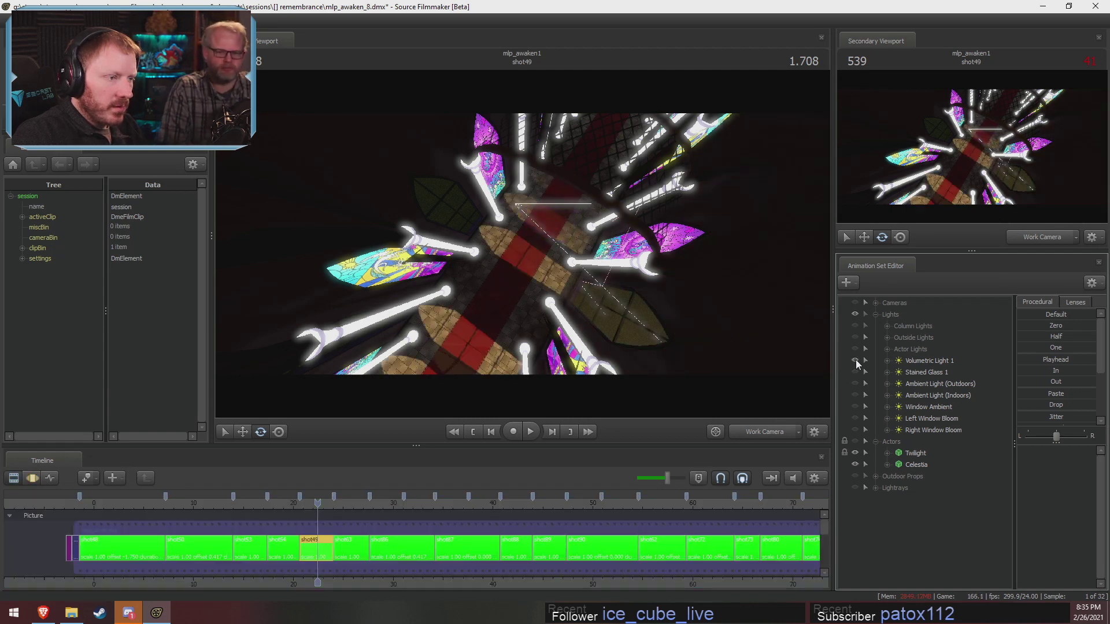
Fly the work camera down to the carpet and show the Actors group again under Volumetric Light 1.
key("w")
left_click_drag(522, 244, 577, 233)
left_click_drag(605, 188, 612, 219)
key("w")
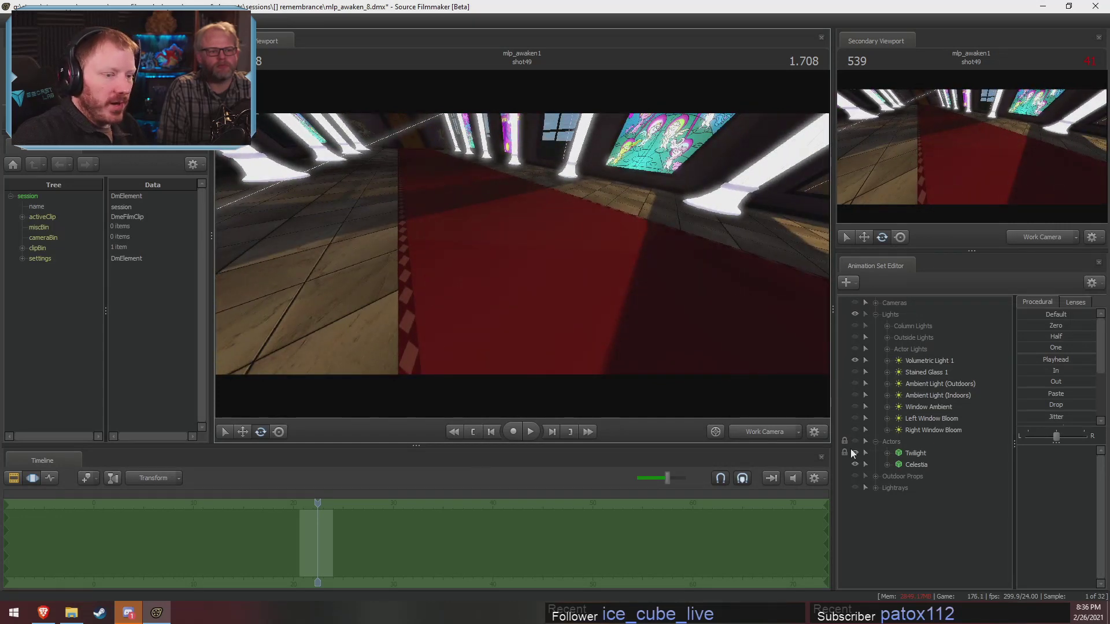
left_click(854, 441)
left_click_drag(694, 349, 526, 242)
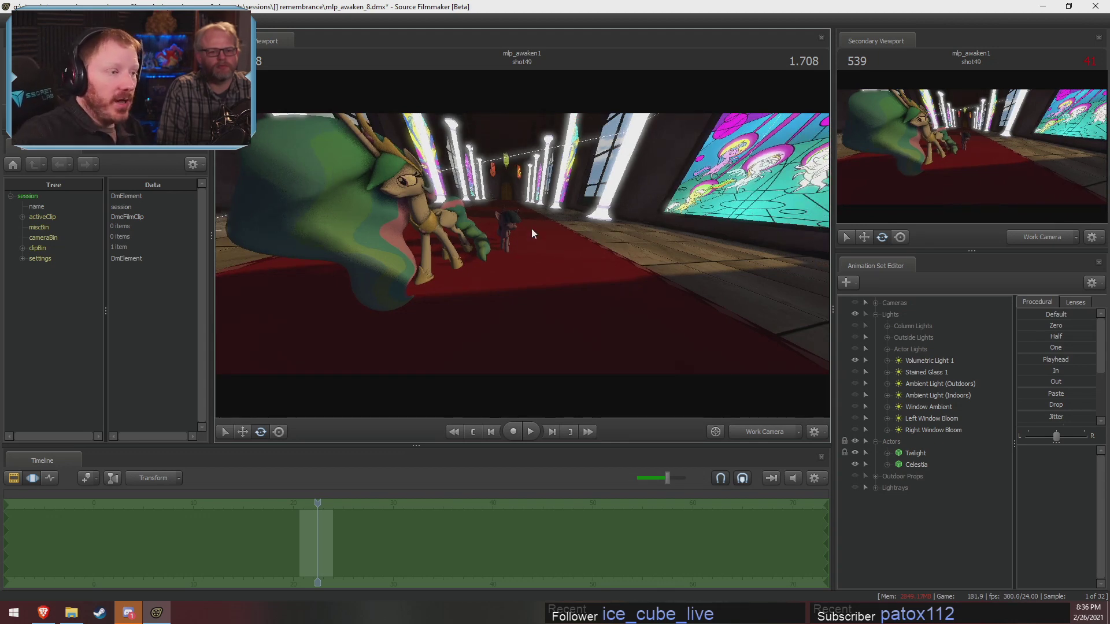
Examine the window-shaped light and bar shadows on the hallway floor around the actors up close.
key("w")
left_click_drag(731, 130, 674, 140)
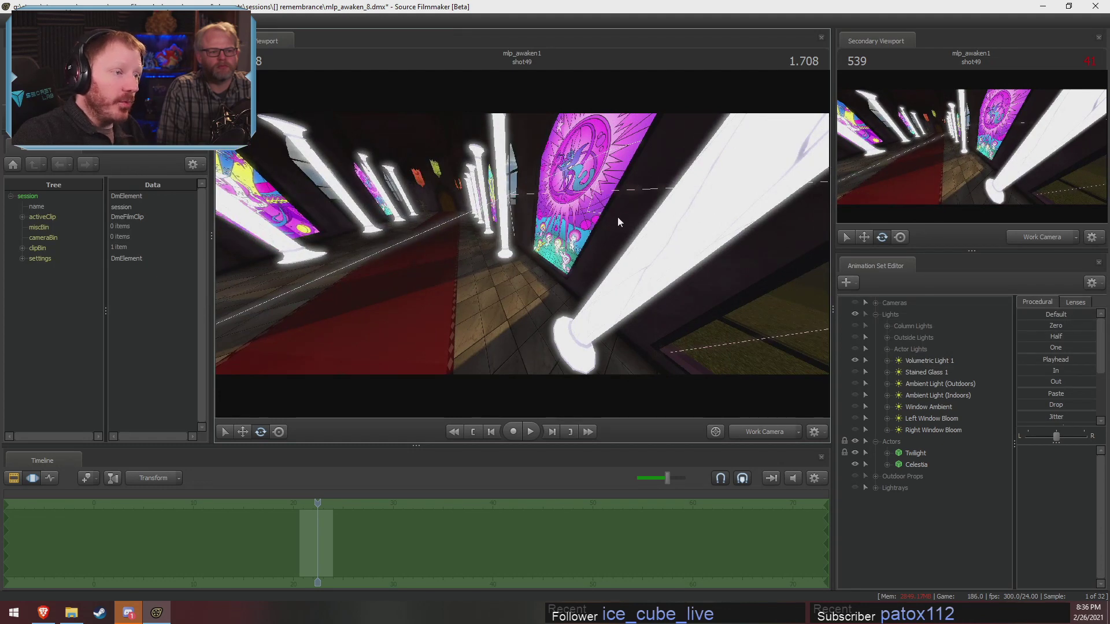
left_click_drag(618, 221, 469, 239)
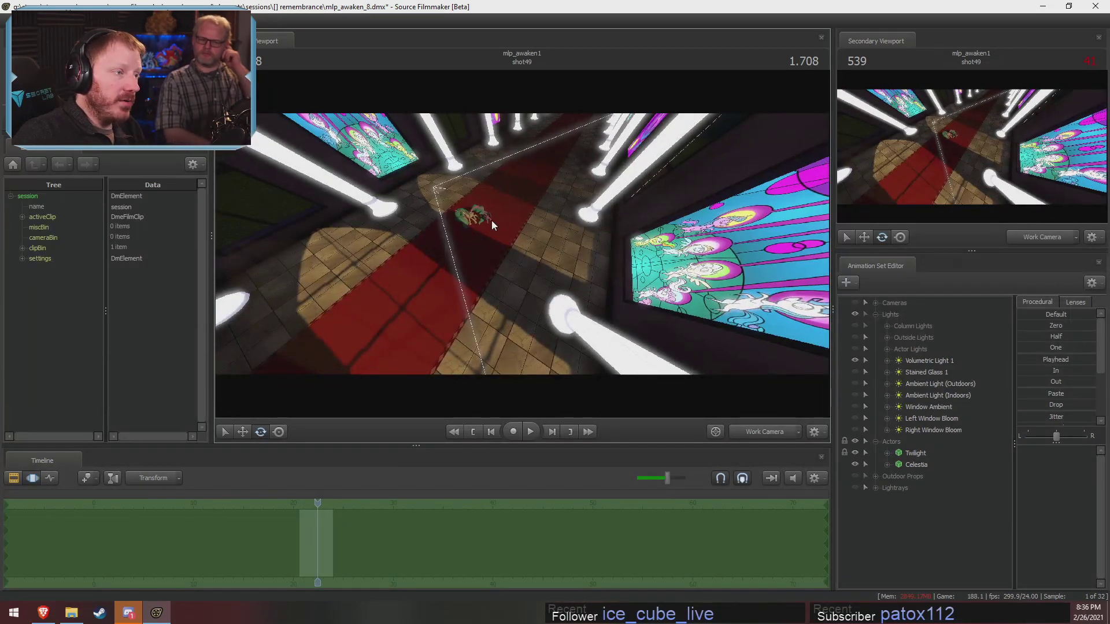
left_click_drag(523, 176, 529, 222)
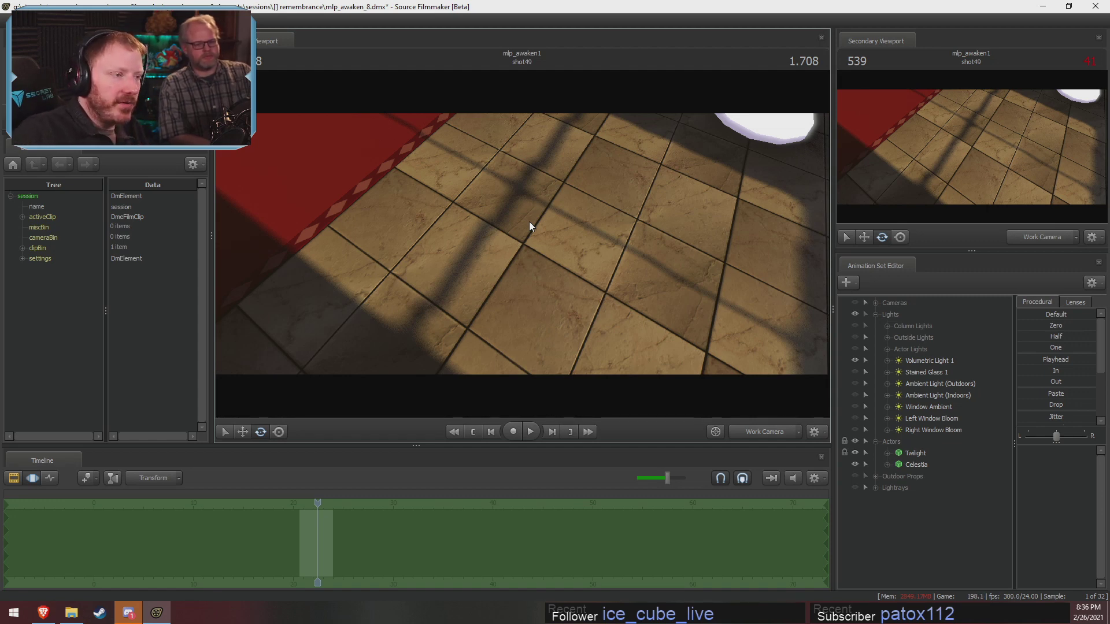
left_click_drag(529, 214, 522, 244)
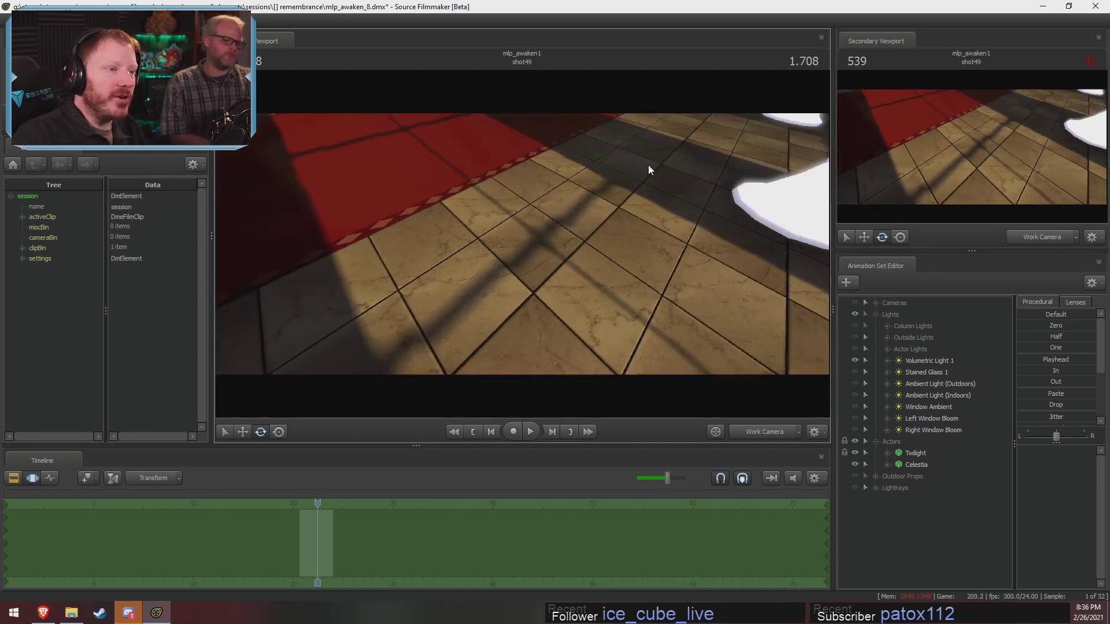
Go to shot50 in the Clip Editor and compare its scene camera with a work-camera view of the actors' floor light.
left_click(765, 438)
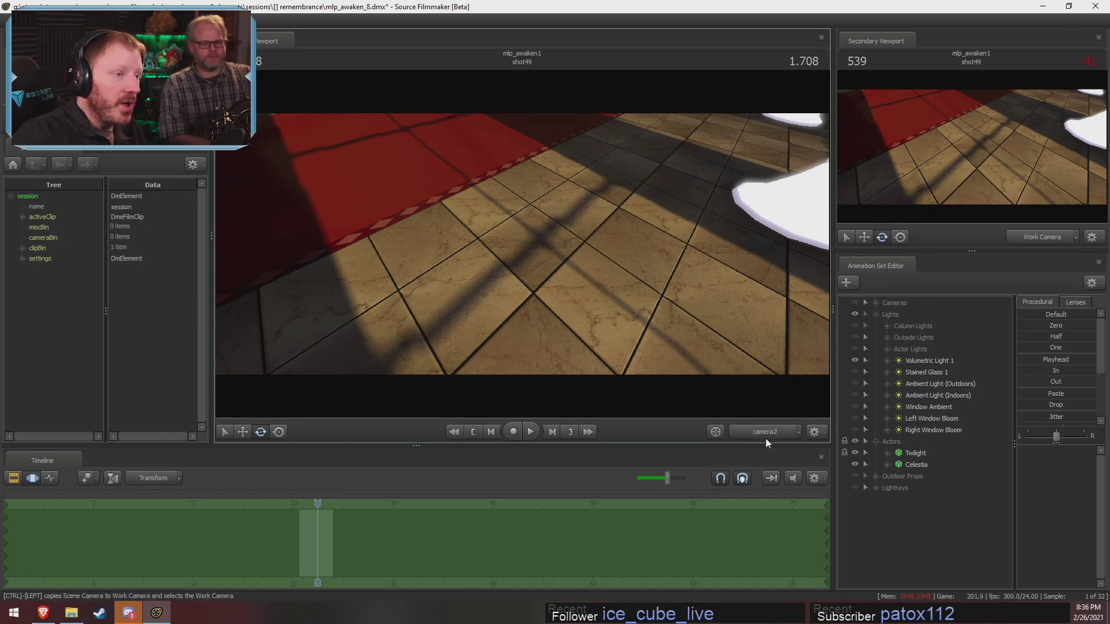
key("F2")
left_click_drag(318, 504, 216, 498)
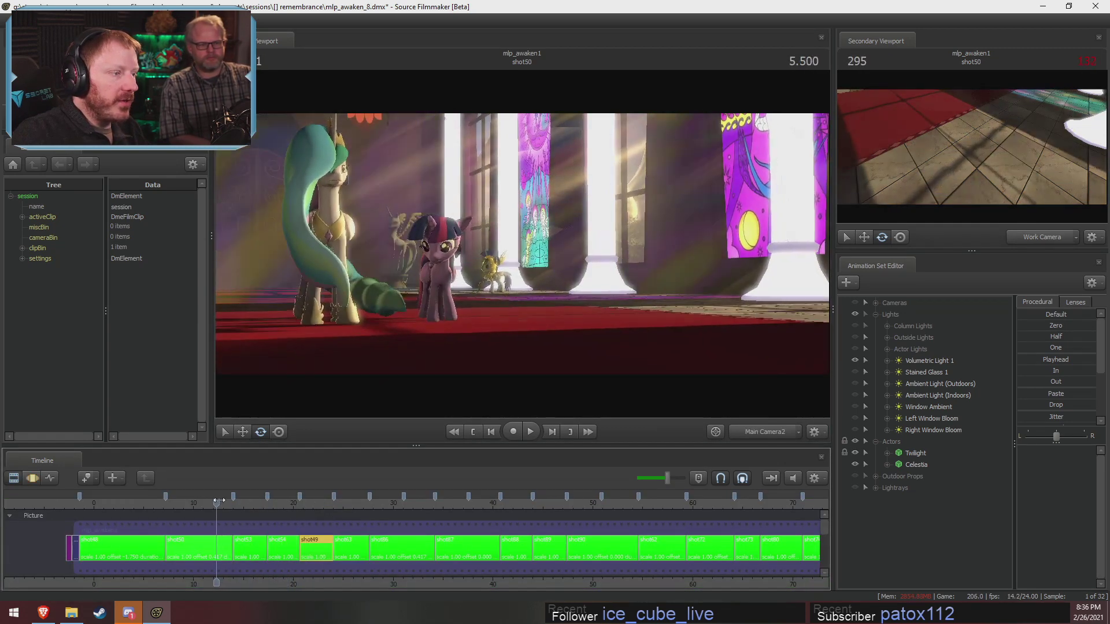
left_click(782, 437)
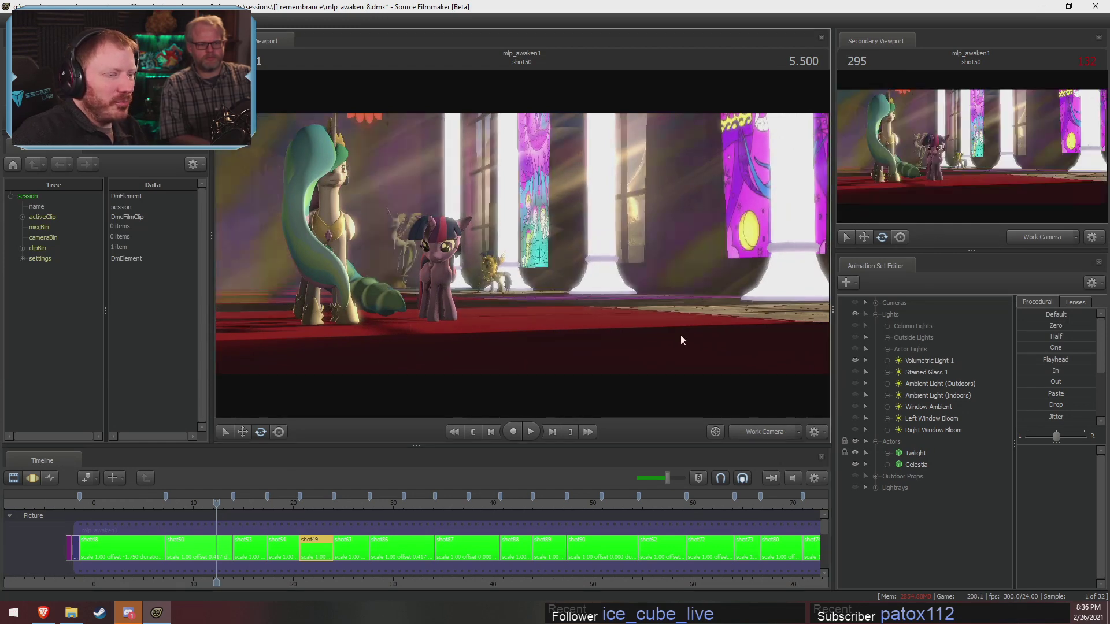
left_click_drag(681, 337, 530, 260)
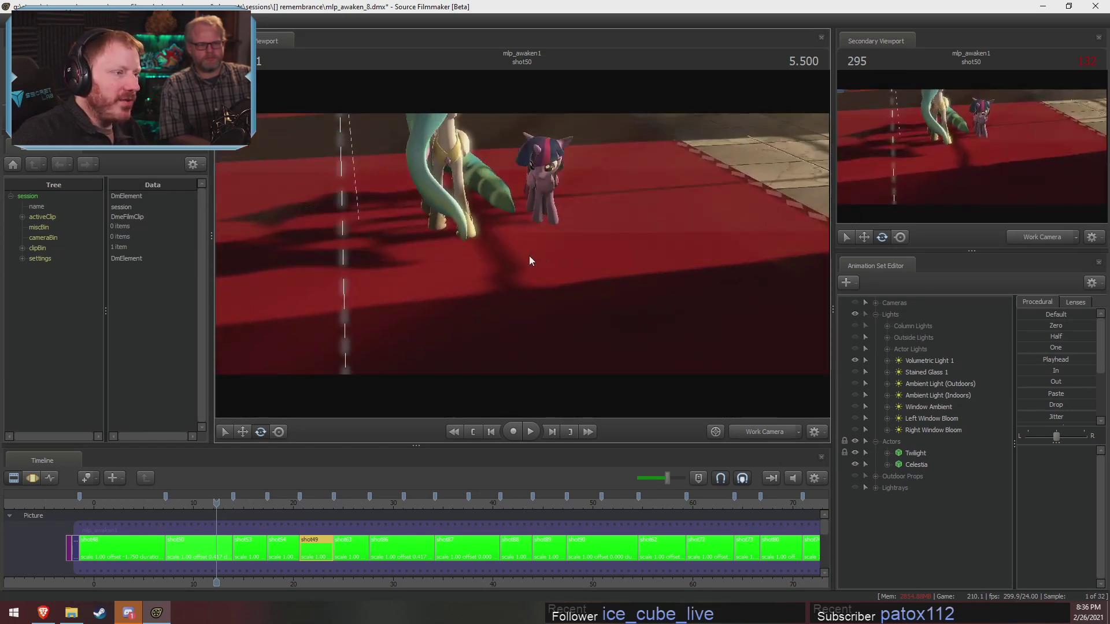
left_click(749, 434)
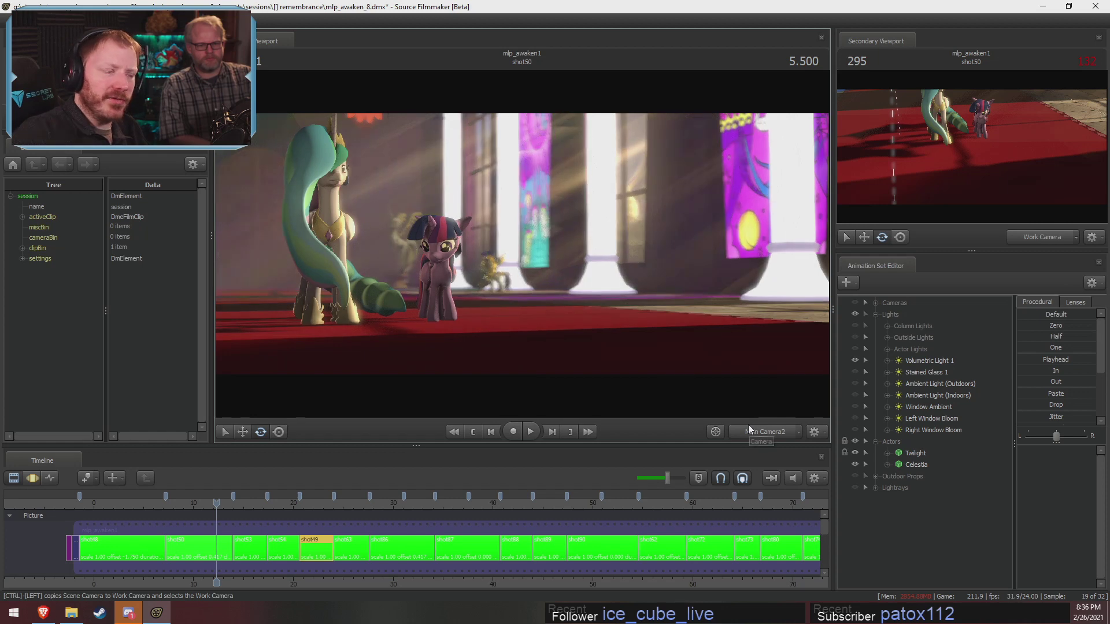
Go to shot87, copy its scene camera to the work camera and pull back to view the window shadows around Twilight.
mouse_move(469, 508)
left_mouse_down()
mouse_move(494, 508)
mouse_move(464, 507)
left_mouse_up()
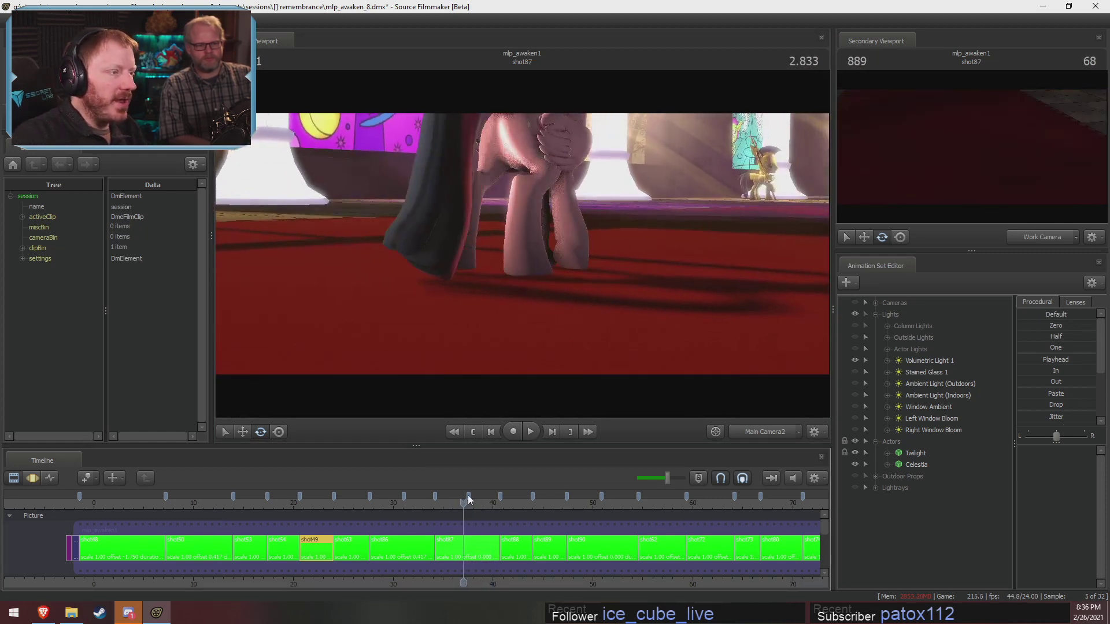
left_click(767, 431, "ctrl")
left_click_drag(731, 351, 529, 231)
key("s")
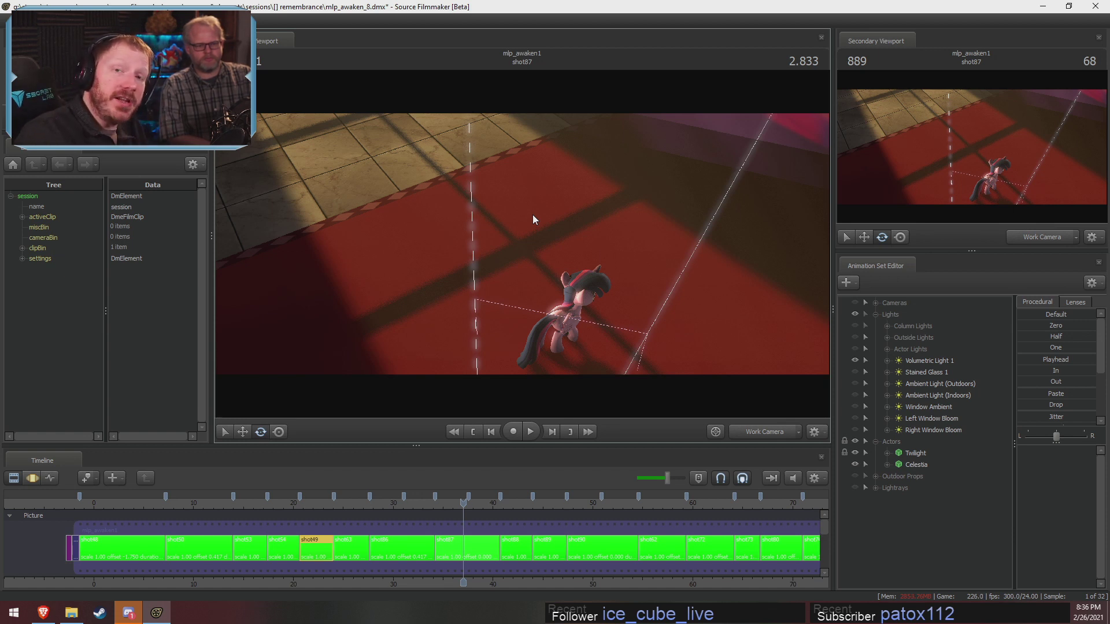
Select shot87, collapse its Lights group, and expand and select the Window Blockers group to examine its six props.
left_click(469, 553)
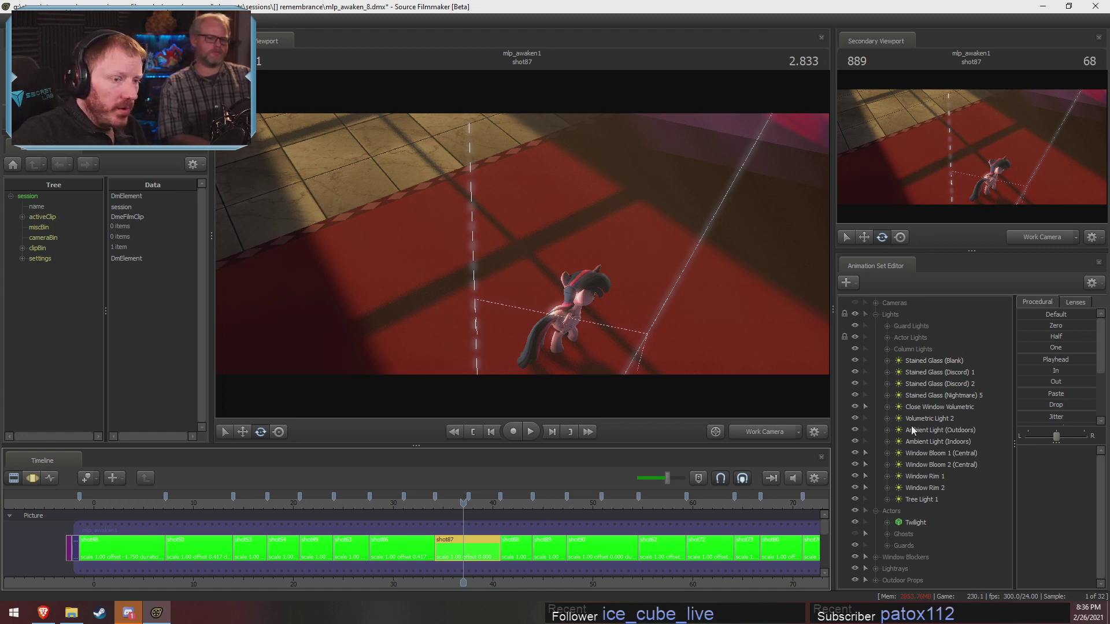
left_click(876, 315)
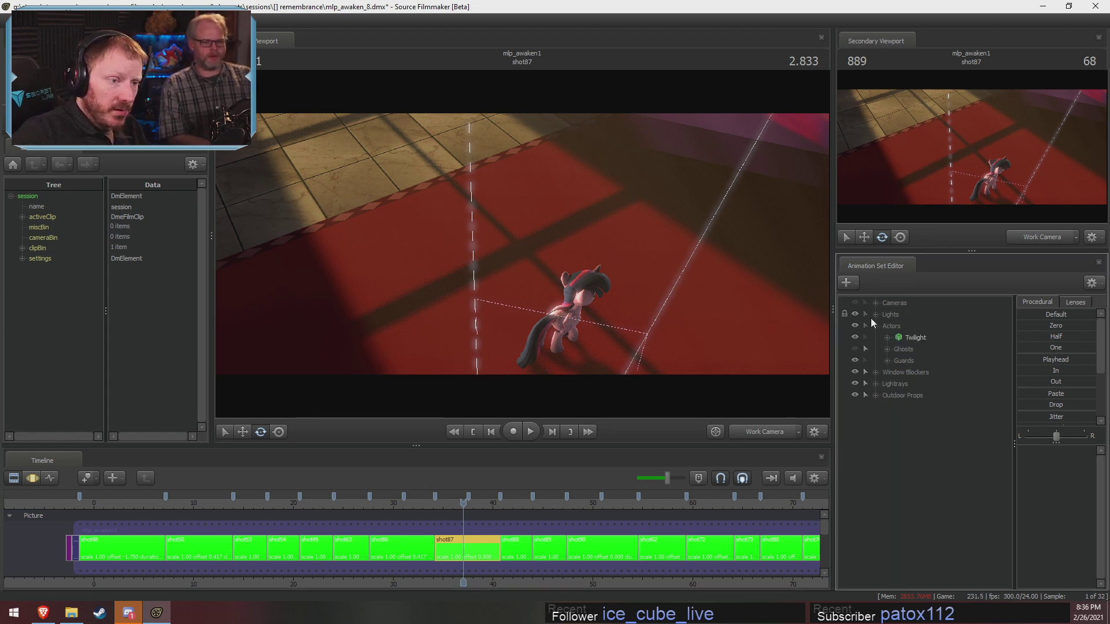
left_click(876, 372)
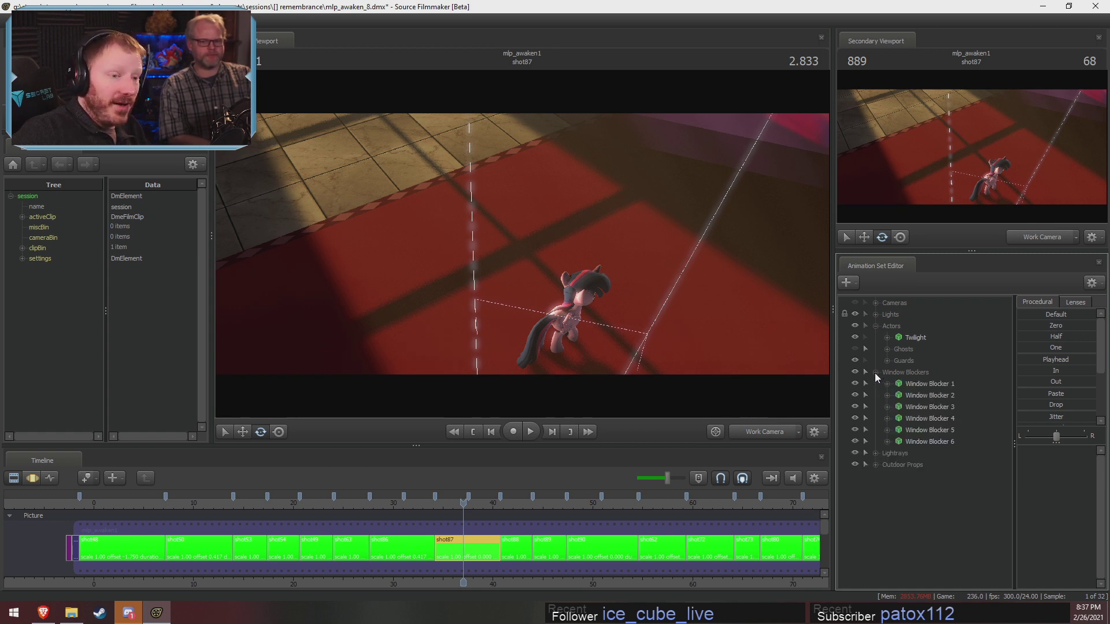
left_click(914, 385)
left_click(889, 374)
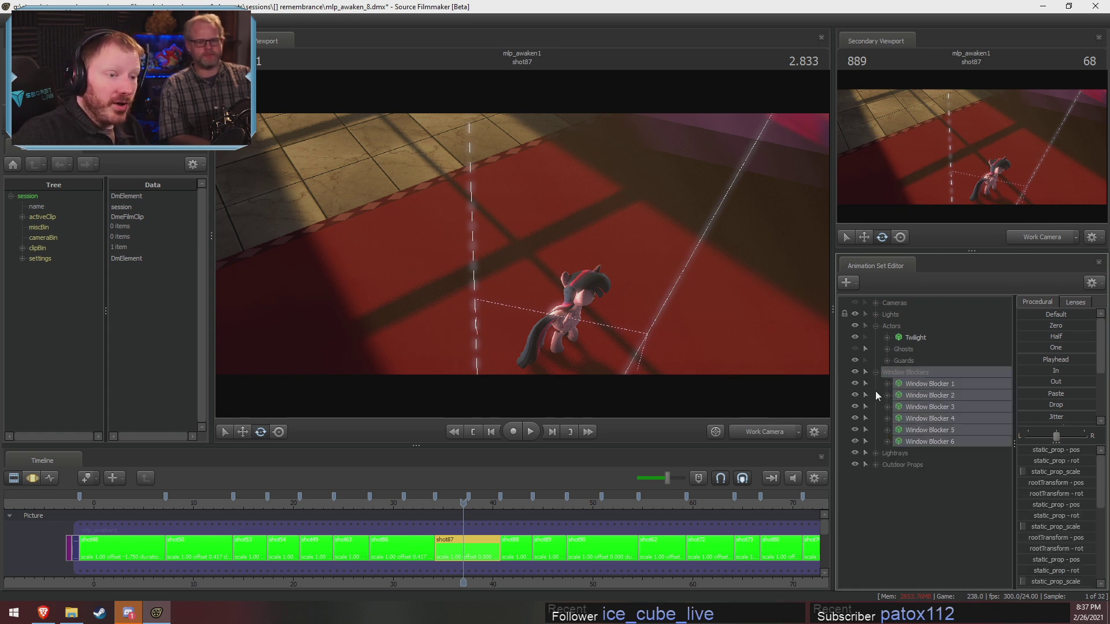
Undo the accidental move of Window Blockers into the Lightrays group and expand the Window Blockers group again.
left_click(876, 373)
left_click(875, 384)
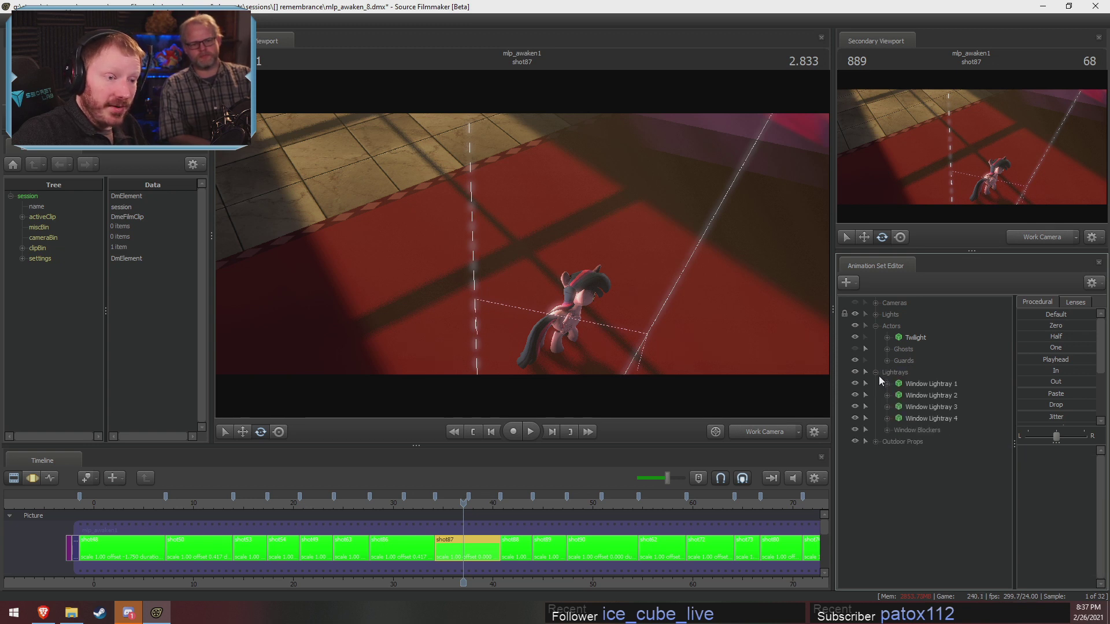
key("ctrl+z")
left_click(876, 374)
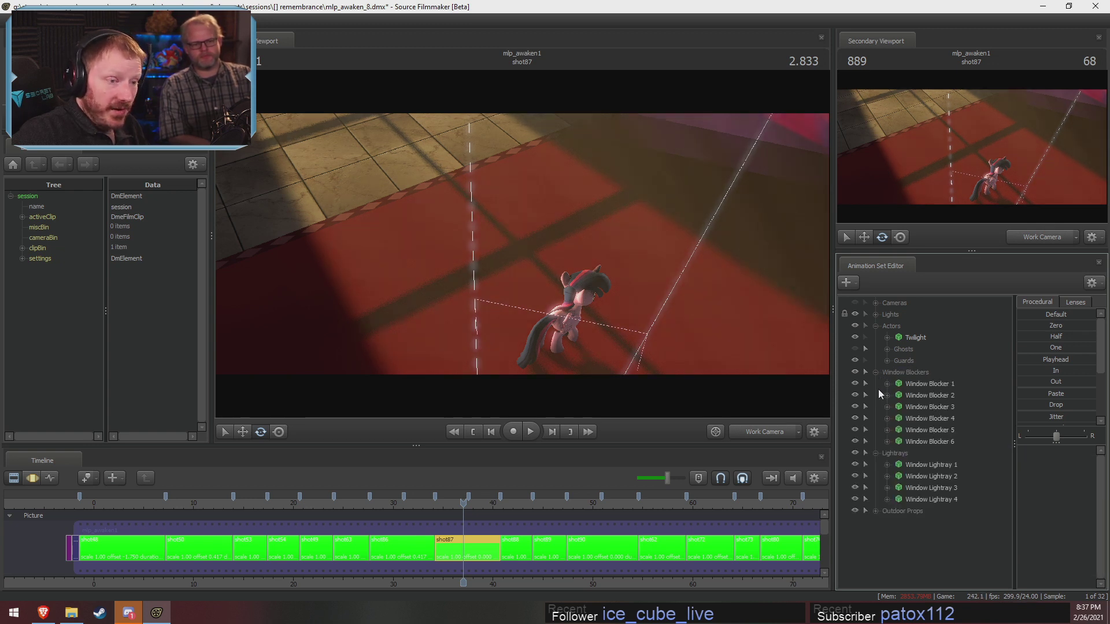
Collapse the Window Blockers and Actors groups, expand shot87's Lights group, and select the Window Rim 1 light.
left_click(875, 373)
left_click(877, 383)
left_click(877, 326)
left_click(875, 316)
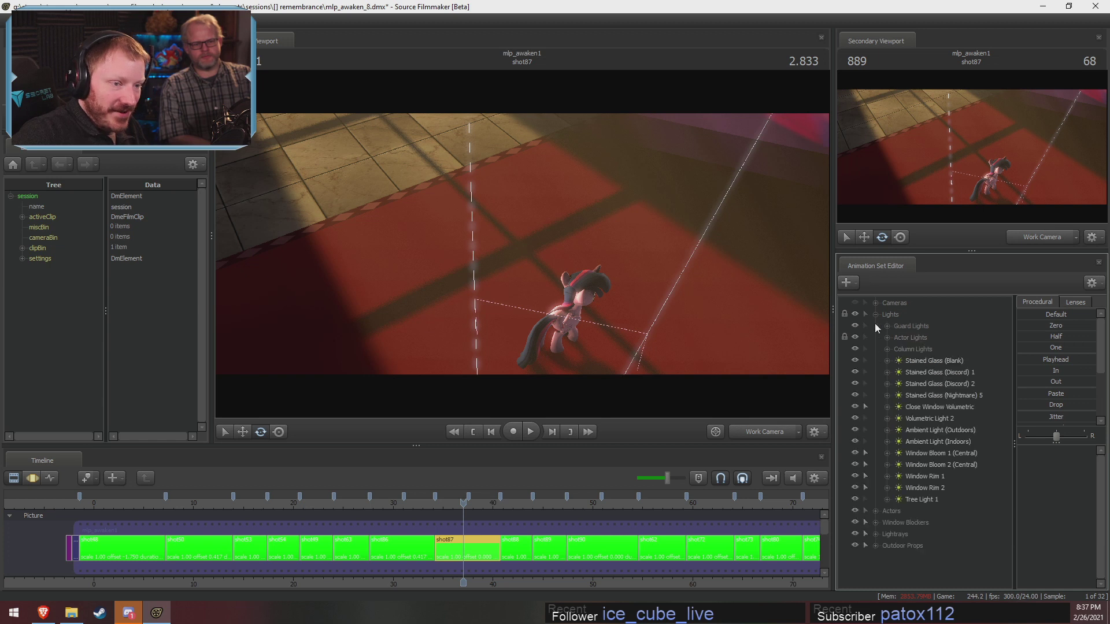
left_click(928, 476)
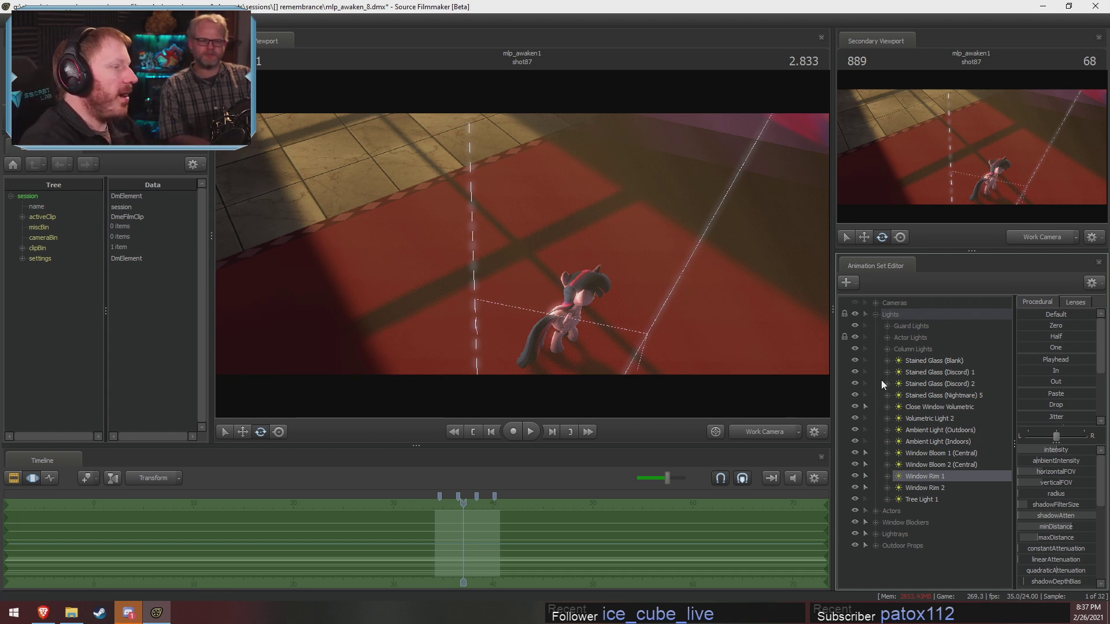
Check the contents of the Lightrays and Window Blockers groups, leaving both groups collapsed.
left_click(874, 533)
scroll(873, 539, "down", 1)
left_click(873, 519)
left_click(876, 518)
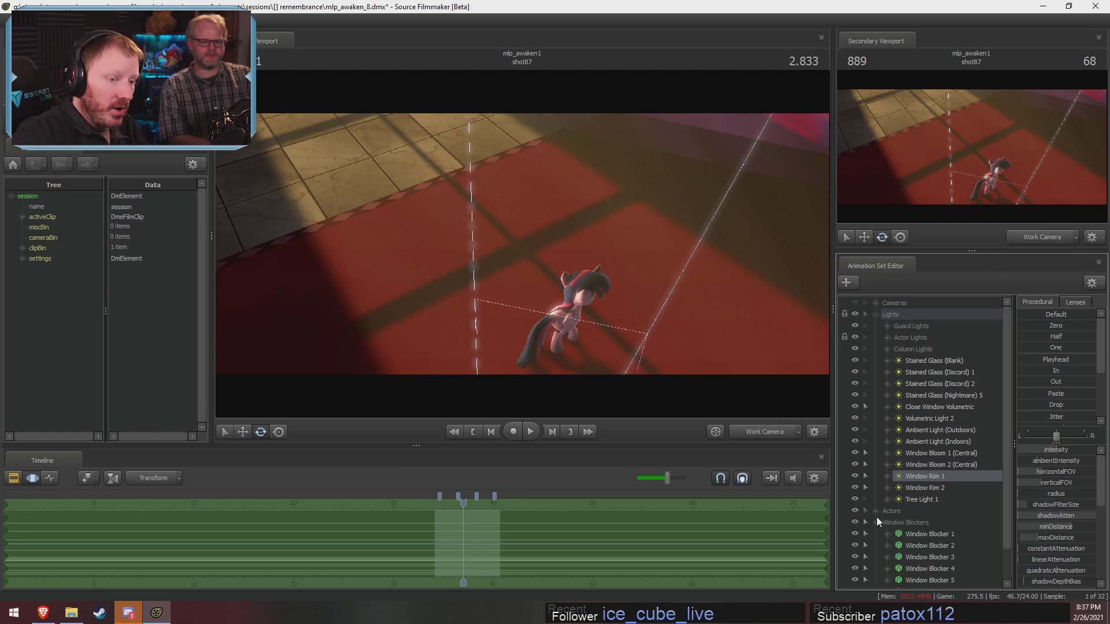
left_click(877, 522)
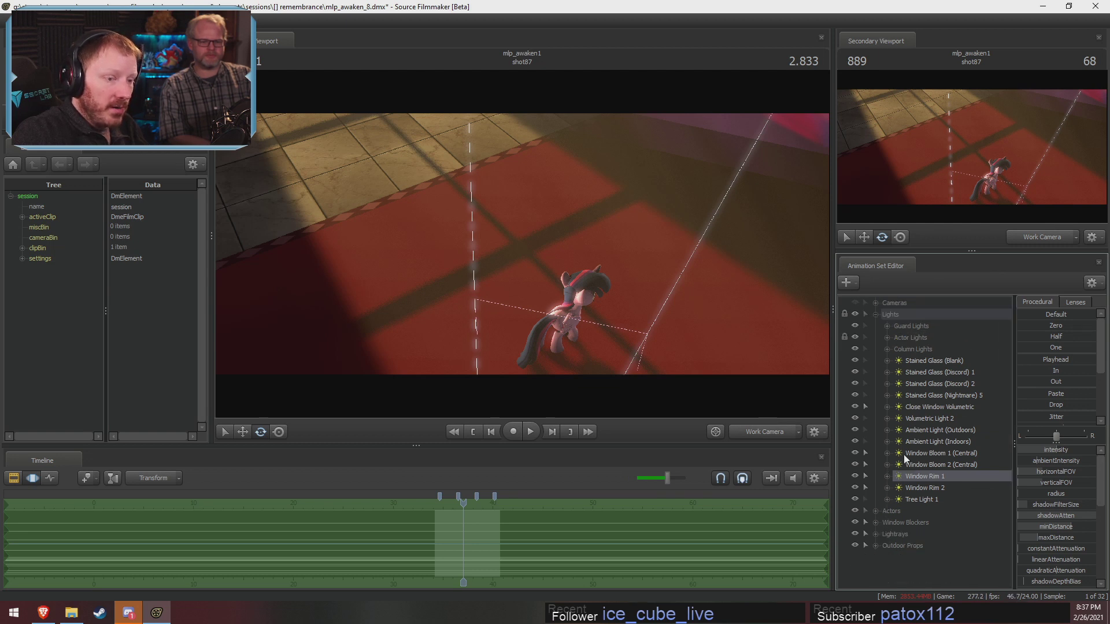
Hide the Guard, Actor and Column light groups, and toggle Stained Glass (Blank) off and on to compare its floor light.
left_click(854, 326)
left_click(855, 338)
left_click(856, 351)
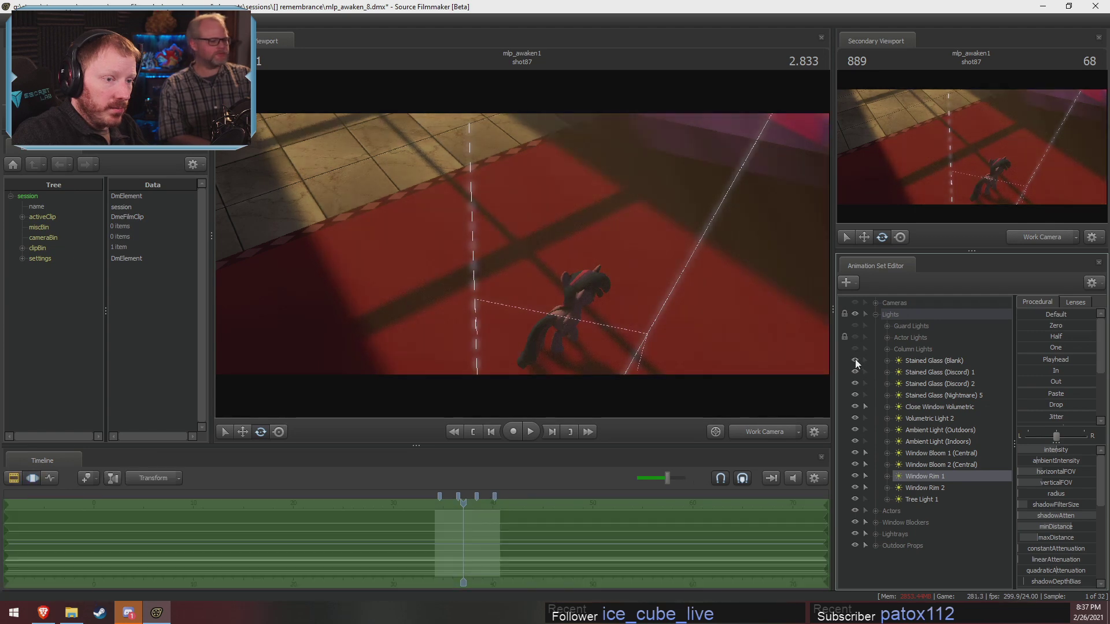
left_click(855, 360)
left_click(855, 360)
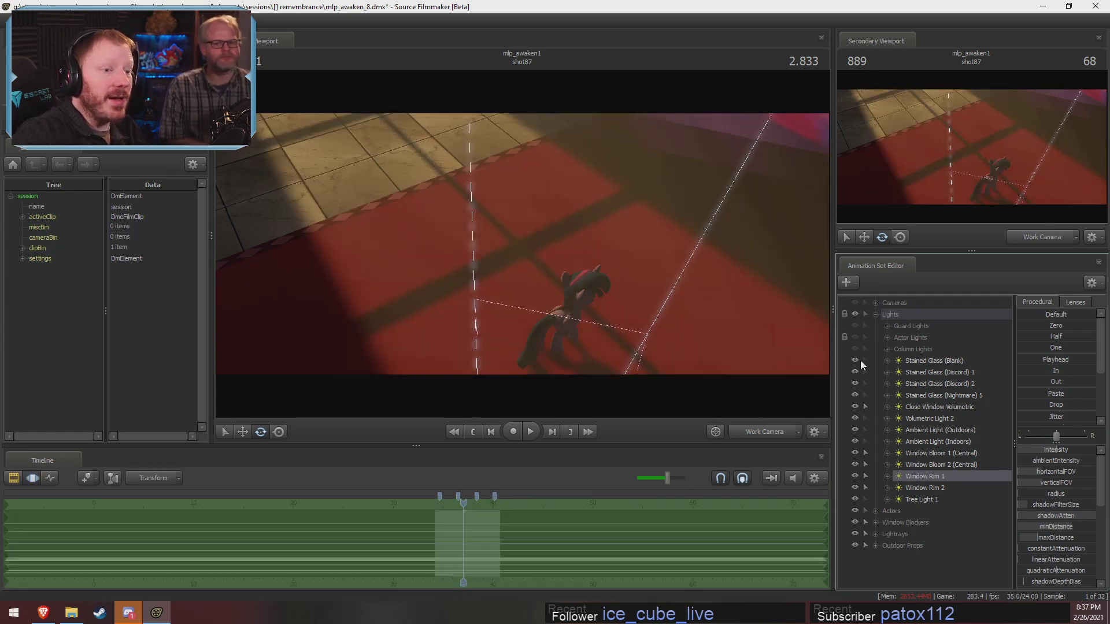
Select the Stained Glass (Blank) light and examine its window and the shadow it casts around Twilight from several angles.
left_click(951, 362)
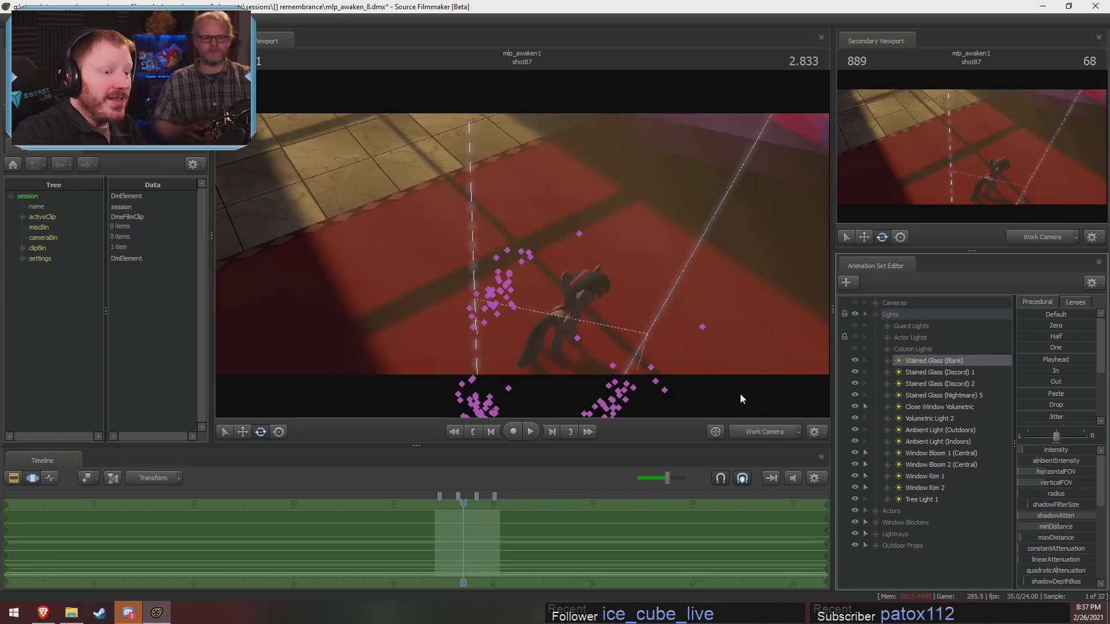
left_click_drag(735, 370, 522, 246)
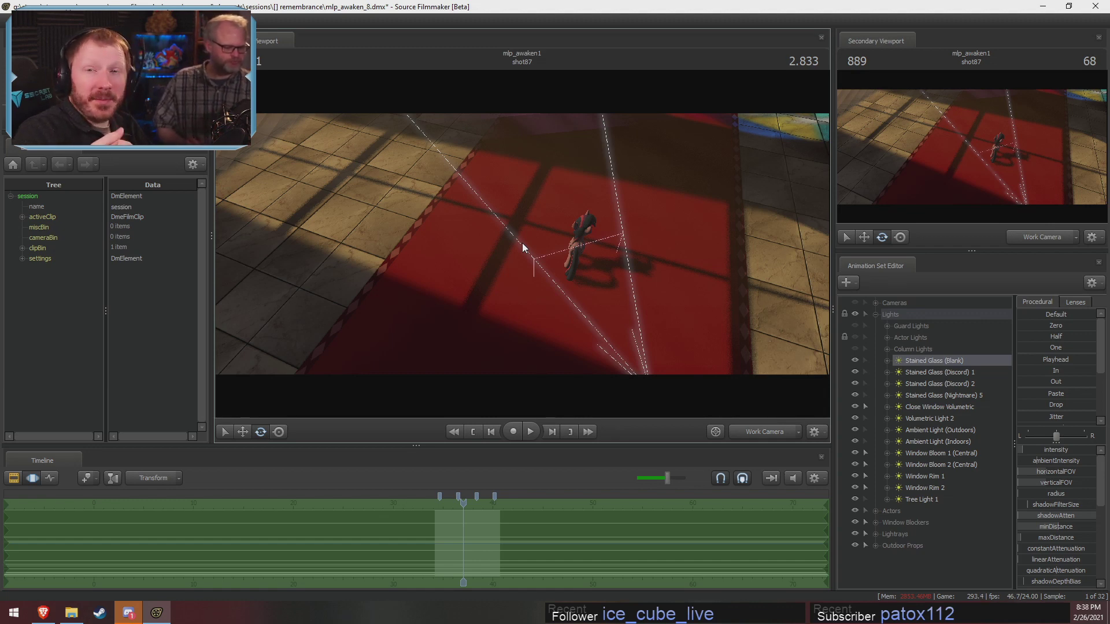
left_click_drag(355, 177, 522, 244)
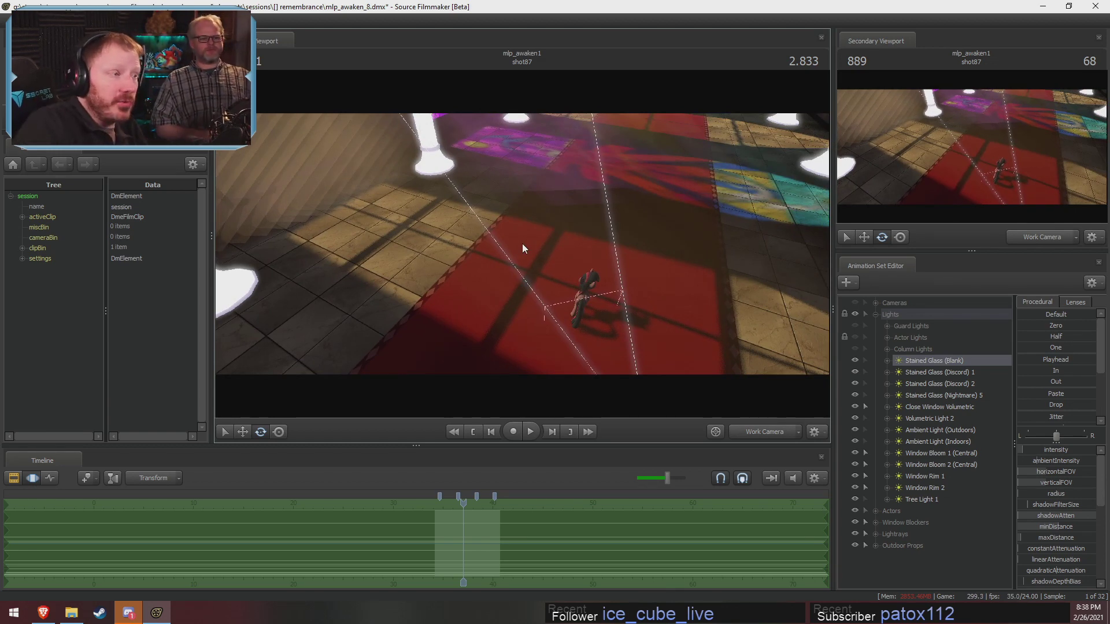
left_click_drag(592, 265, 522, 243)
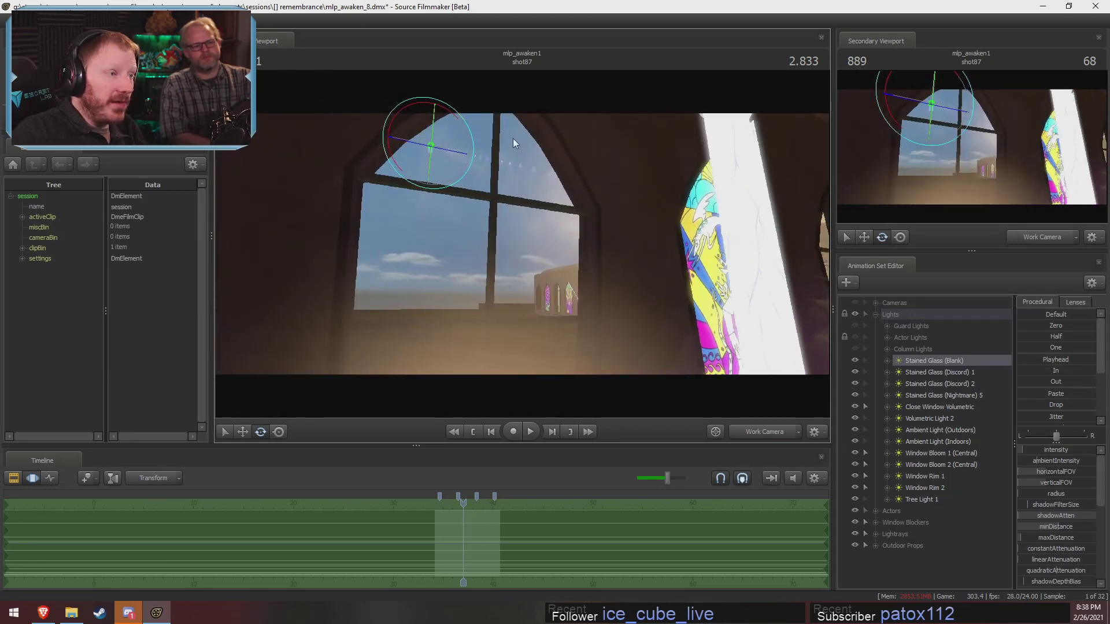
left_click_drag(543, 302, 522, 249)
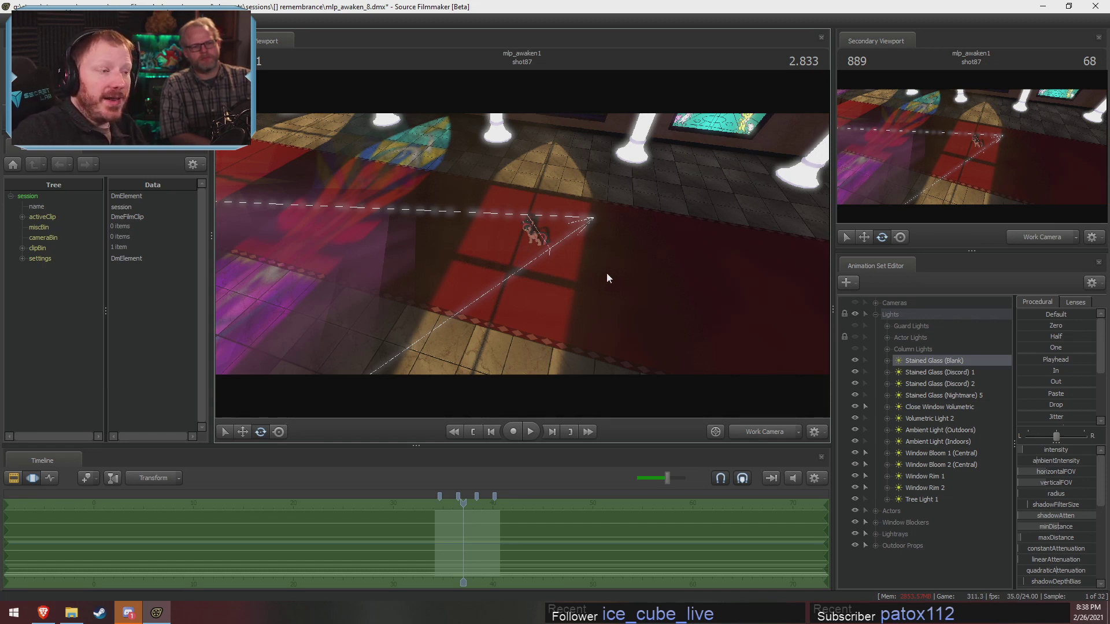
left_click_drag(607, 278, 804, 363)
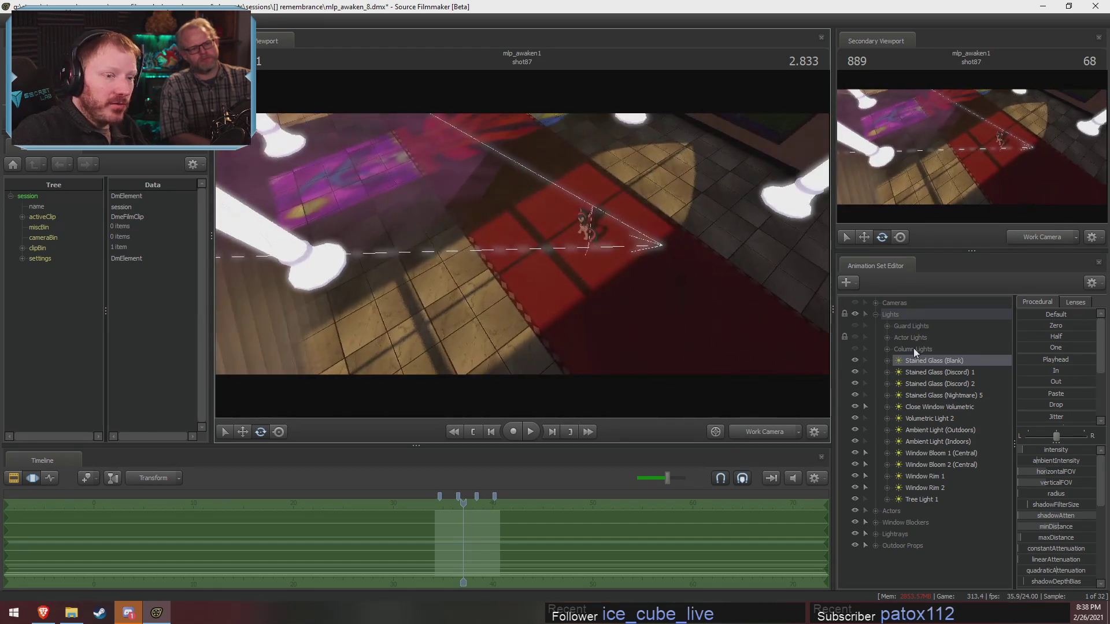
Look through the Stained Glass (Blank) light, try shifting its aim at the window, and undo the shifts.
double_click(925, 361)
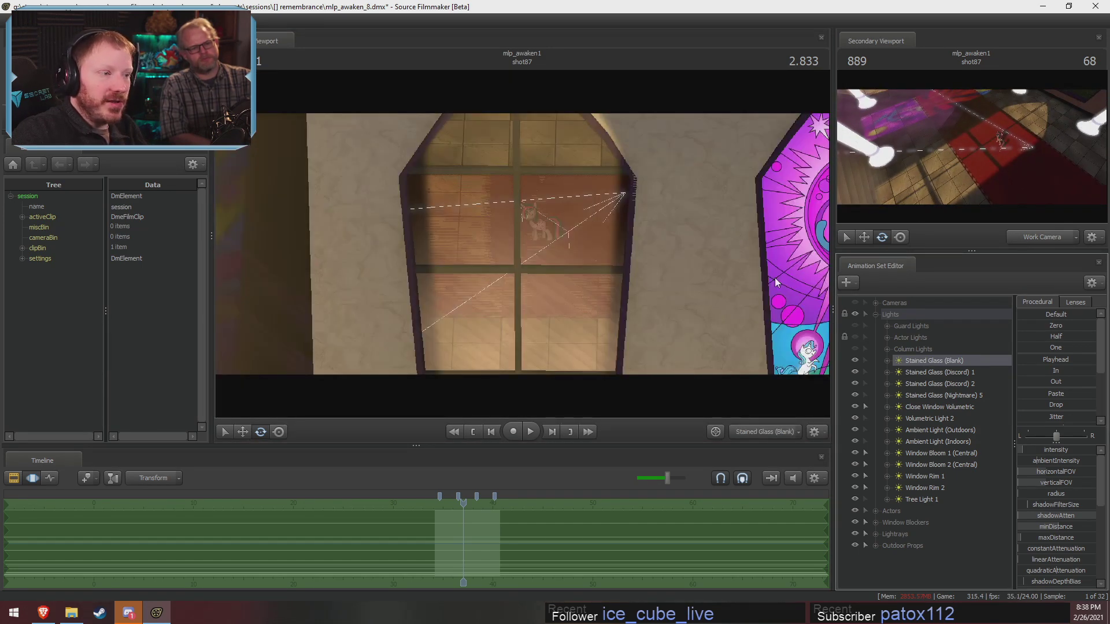
mouse_move(776, 283)
left_mouse_down()
mouse_move(740, 279)
mouse_move(761, 280)
left_mouse_up()
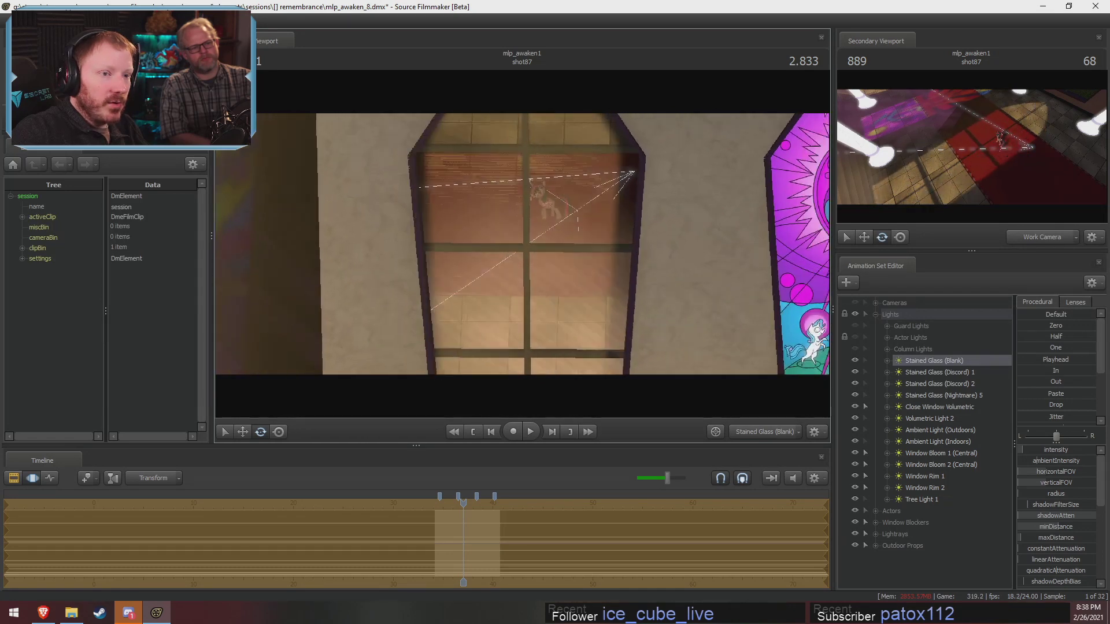
mouse_move(523, 244)
left_mouse_down()
mouse_move(530, 233)
mouse_move(523, 249)
left_mouse_up()
key("ctrl+z")
left_click_drag(562, 282, 591, 298)
key("ctrl+z")
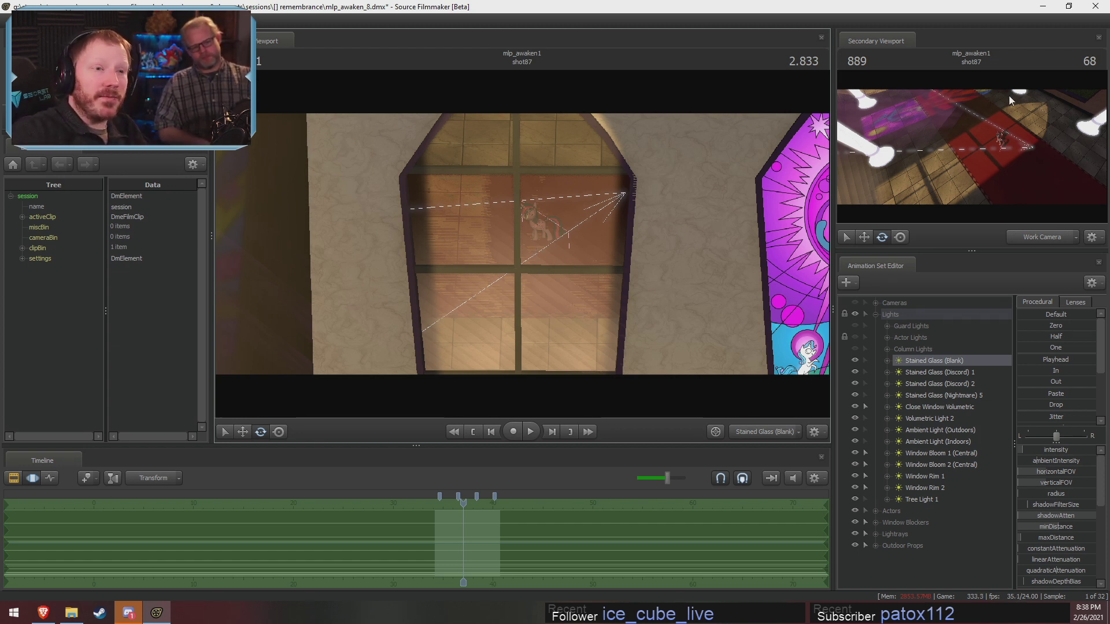
Try moving the Stained Glass (Blank) light close to the window with an adjusted distance range, and undo the changes.
left_click_drag(752, 220, 534, 259)
key("w")
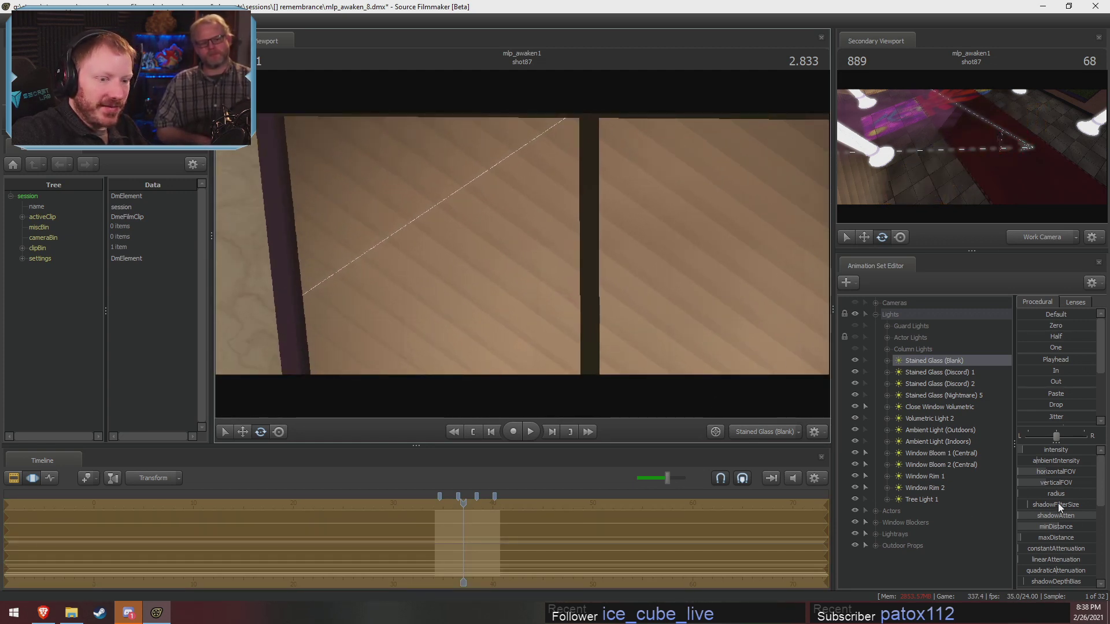
left_click_drag(1058, 538, 1070, 538)
left_click_drag(583, 275, 523, 244)
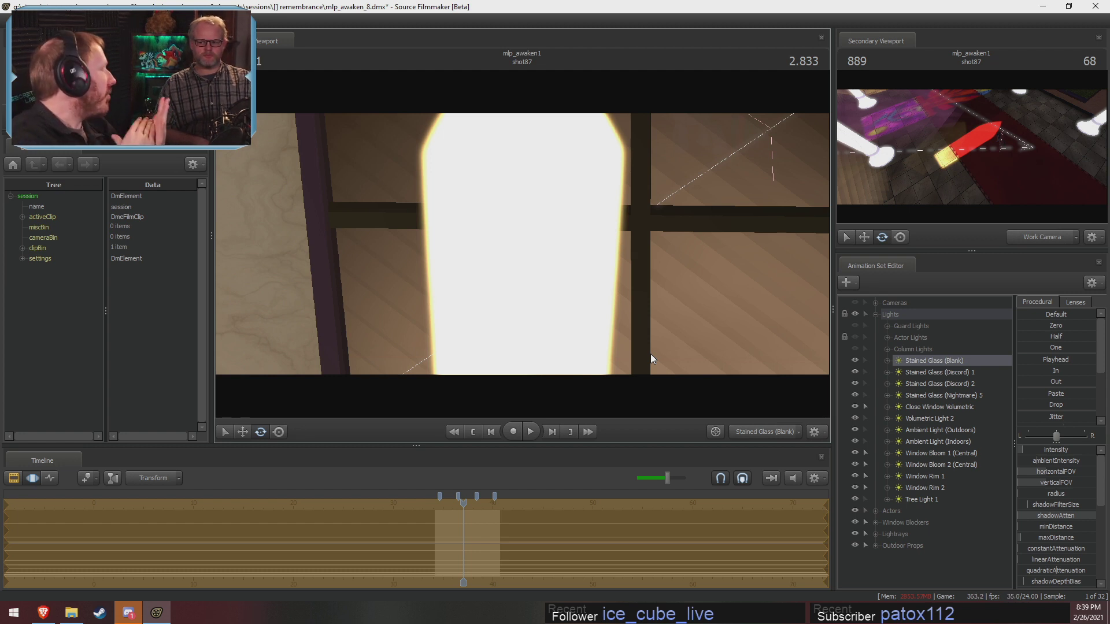
left_click_drag(730, 245, 525, 249)
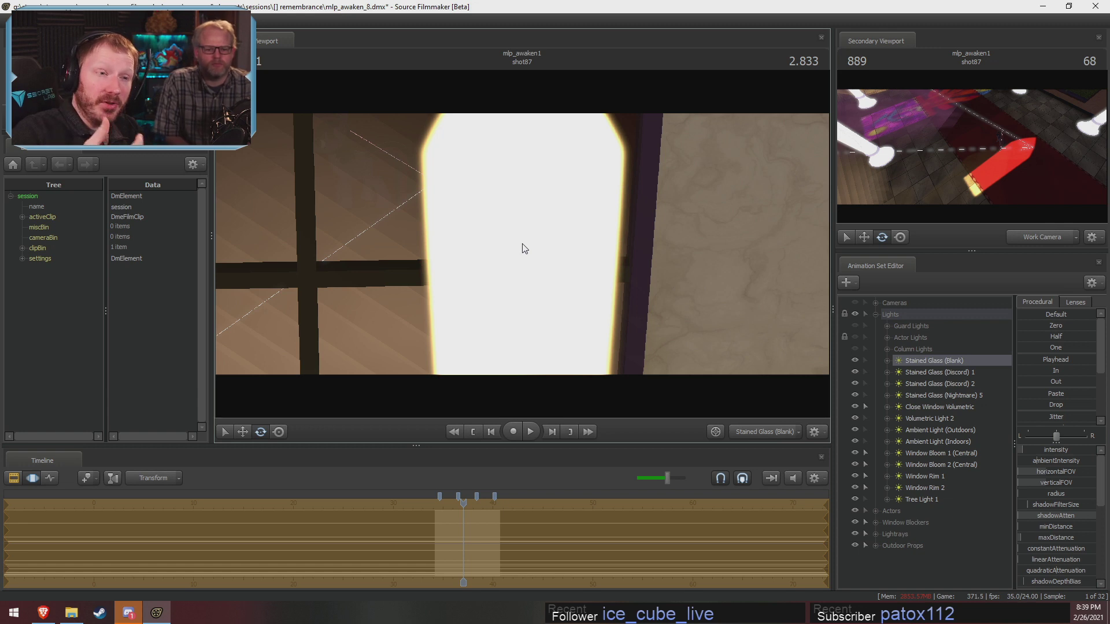
key("ctrl+z")
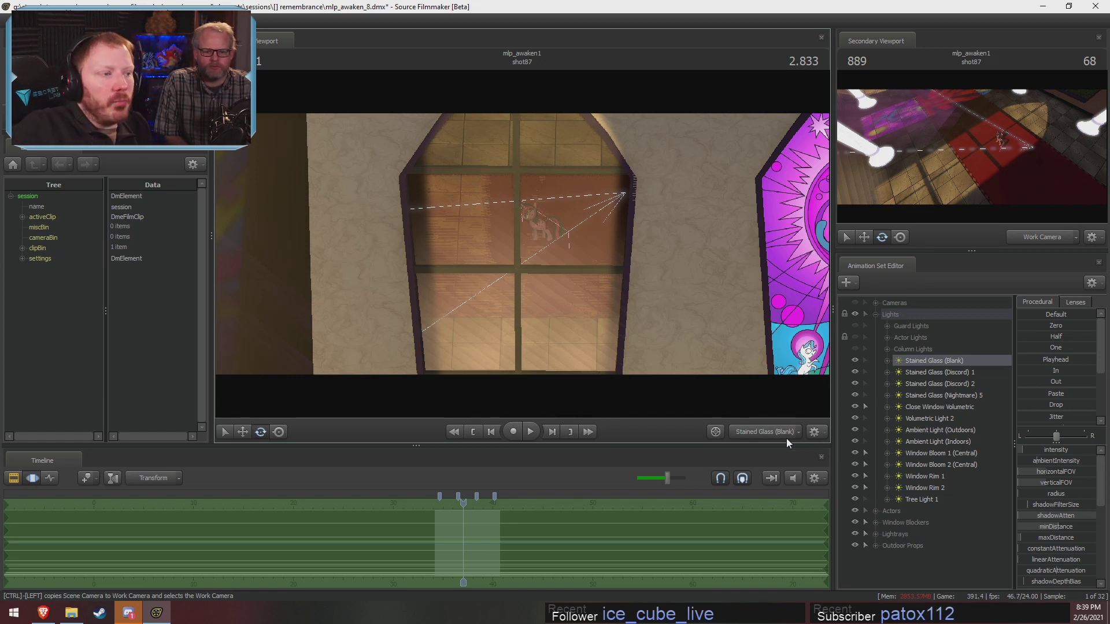
Copy the Stained Glass (Blank) light's view to the work camera and turn off viewport lighting.
left_click(764, 435, "ctrl")
key("s")
mouse_move(522, 243)
left_mouse_down()
mouse_move(508, 246)
mouse_move(522, 243)
left_mouse_up()
right_click(522, 243)
left_click(574, 275)
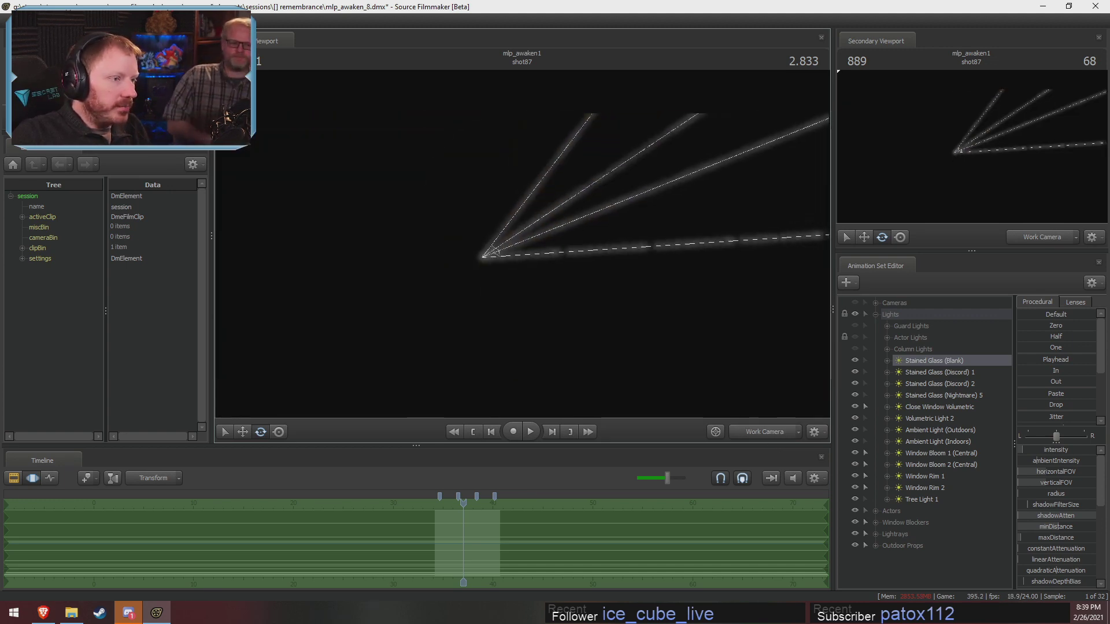
Examine Twilight through the clear window from outside, and compare it with the next clear window along the wall.
key("w")
mouse_move(522, 243)
left_mouse_down()
mouse_move(682, 255)
mouse_move(524, 258)
mouse_move(527, 271)
mouse_move(522, 242)
mouse_move(528, 285)
mouse_move(520, 245)
left_mouse_up()
key("w")
key("s")
key("s")
key("w")
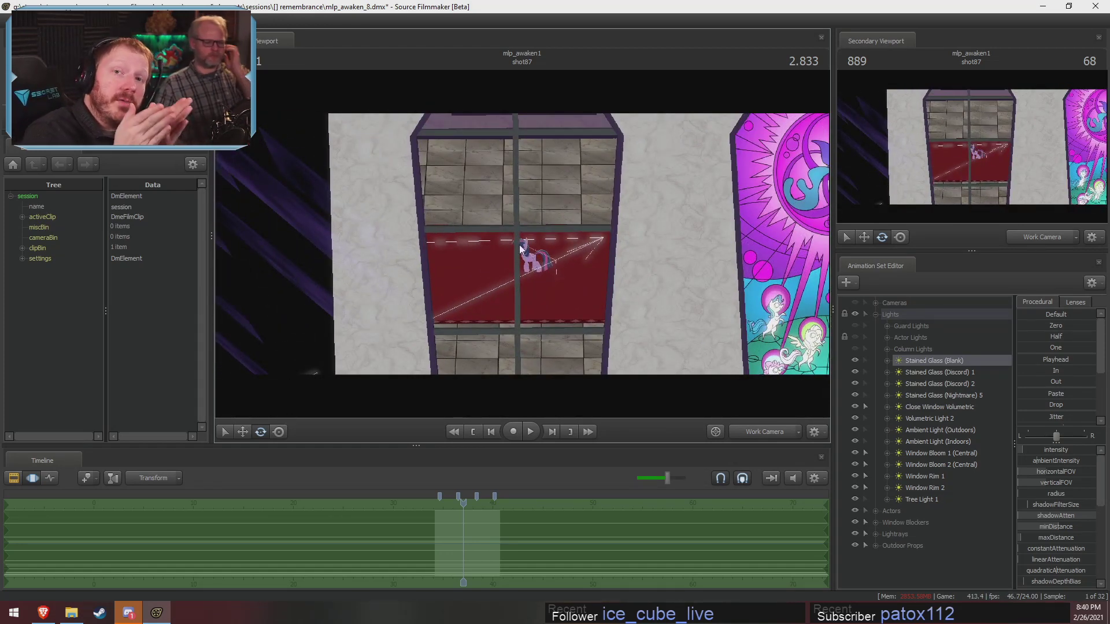
left_click_drag(532, 251, 530, 254)
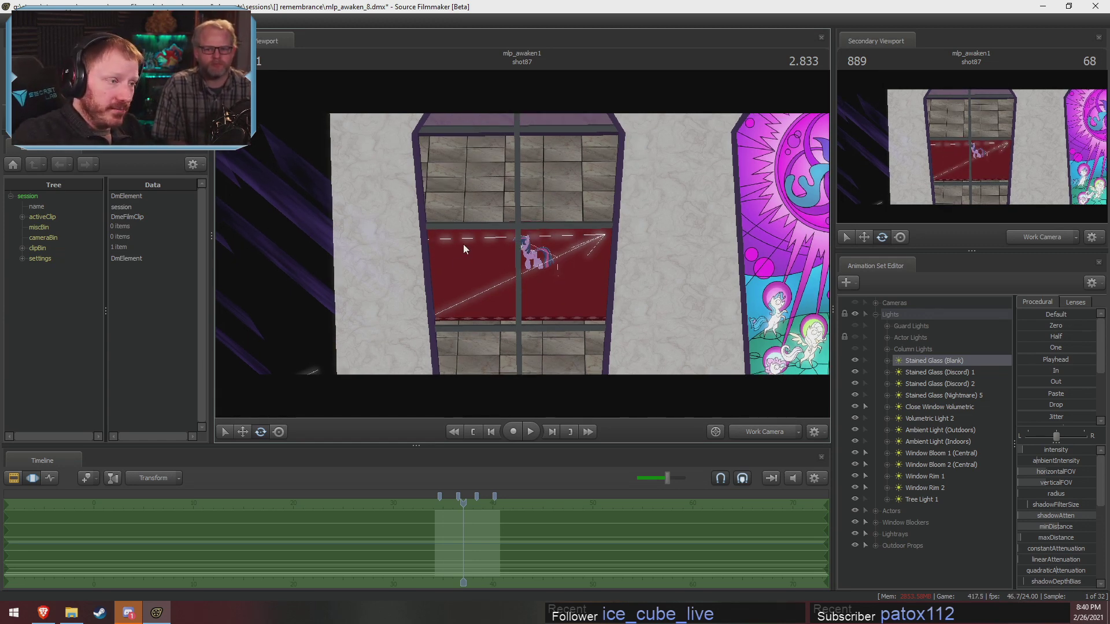
left_click_drag(463, 243, 520, 244)
key("d")
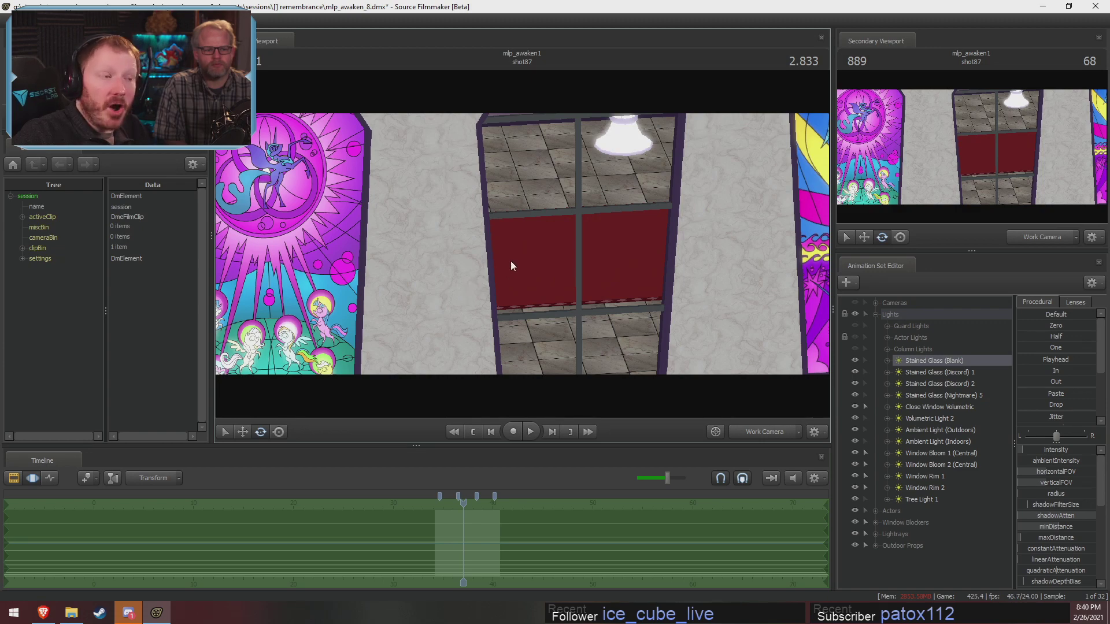
Examine the hallway's exterior, including its stained-glass and clear windows, the black wall openings and the outdoor tree.
left_click_drag(511, 261, 226, 205)
key("s")
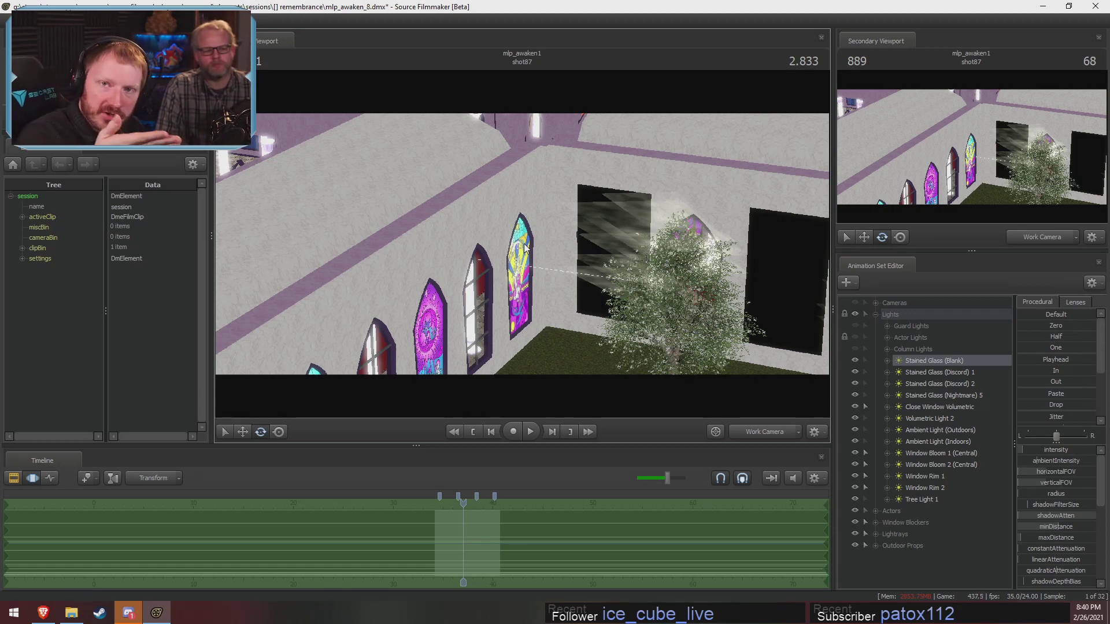
left_click_drag(763, 152, 821, 151)
left_click_drag(474, 244, 522, 244)
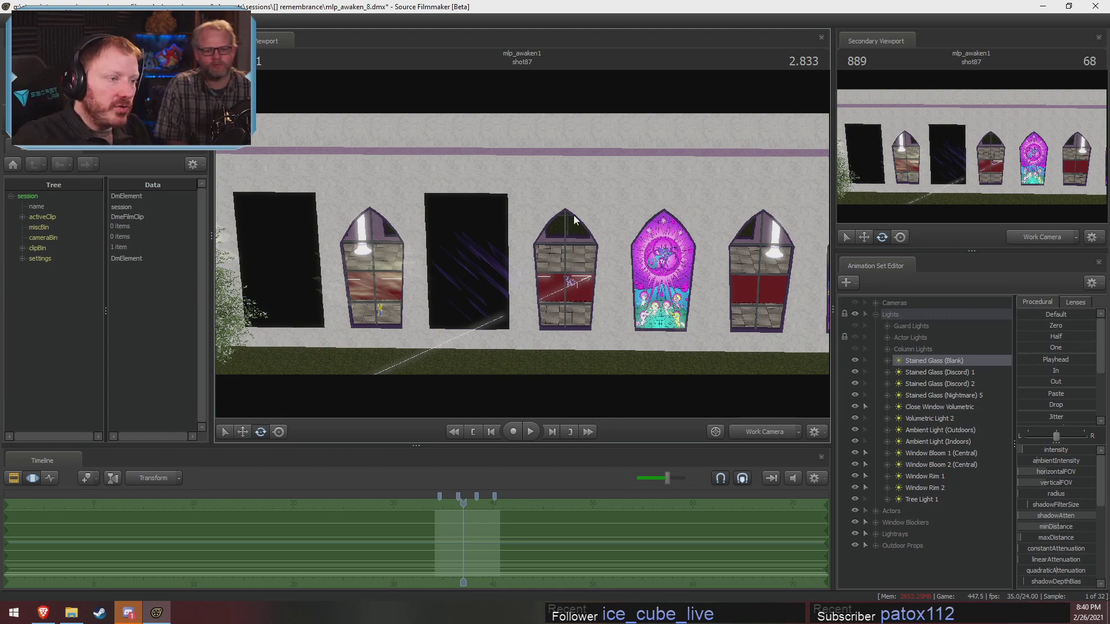
left_click_drag(573, 216, 625, 237)
key("s")
key("w")
key("d")
left_click_drag(524, 244, 568, 296)
key("s")
key("w")
key("s")
key("a")
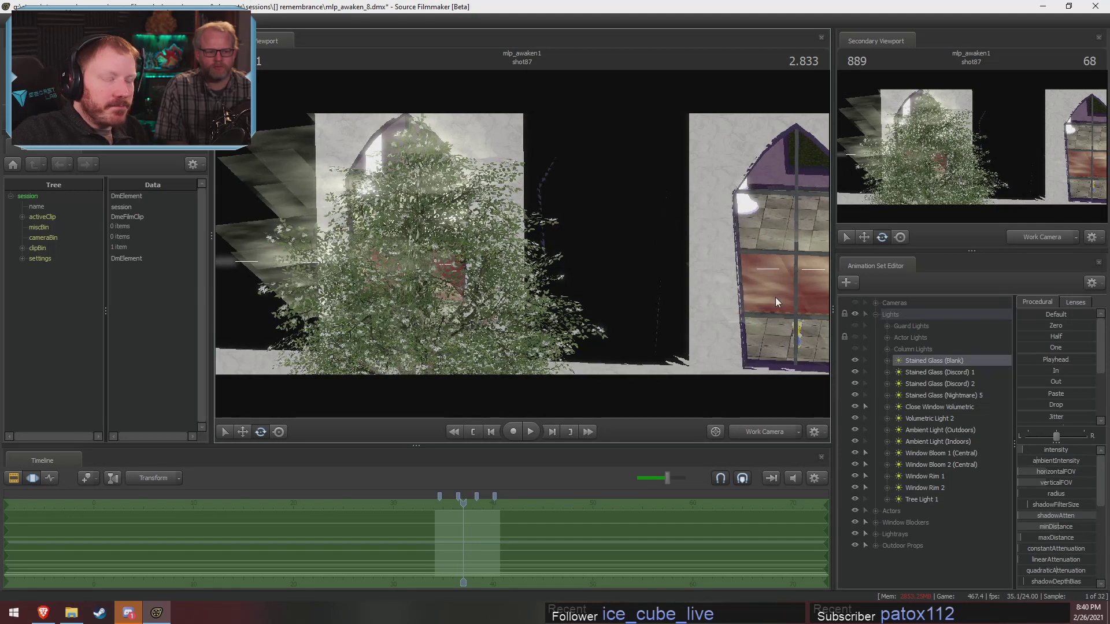
left_click_drag(776, 297, 522, 243)
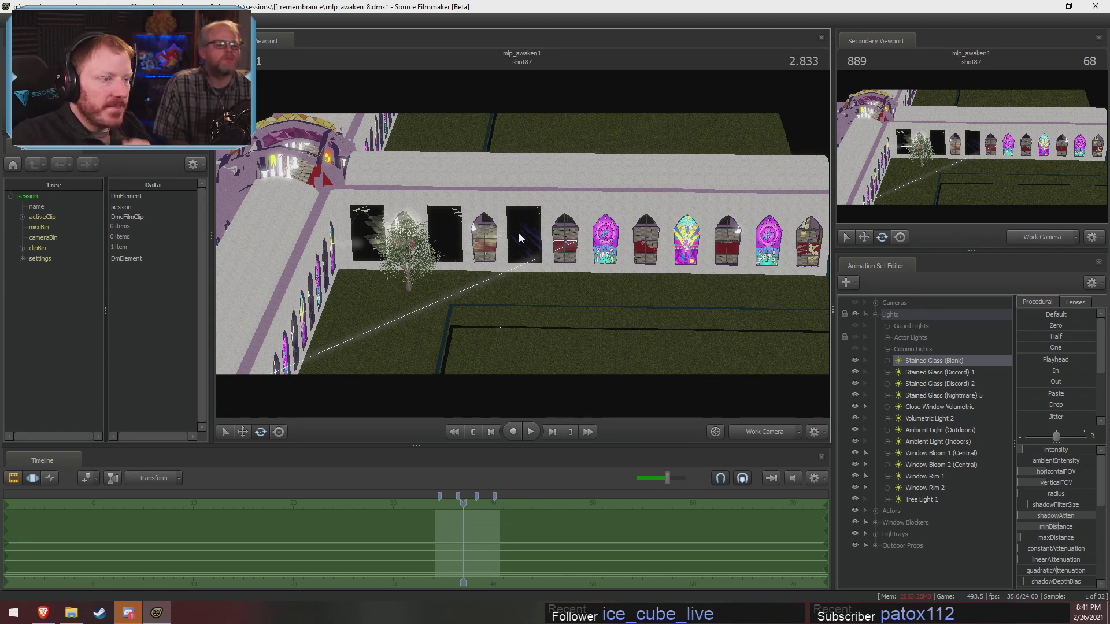
Return to Main Camera2 in the Clip Editor, re-enable lighting, and show the Guard, Actor and Column light groups.
left_click(751, 432)
key("F2")
right_click(665, 243)
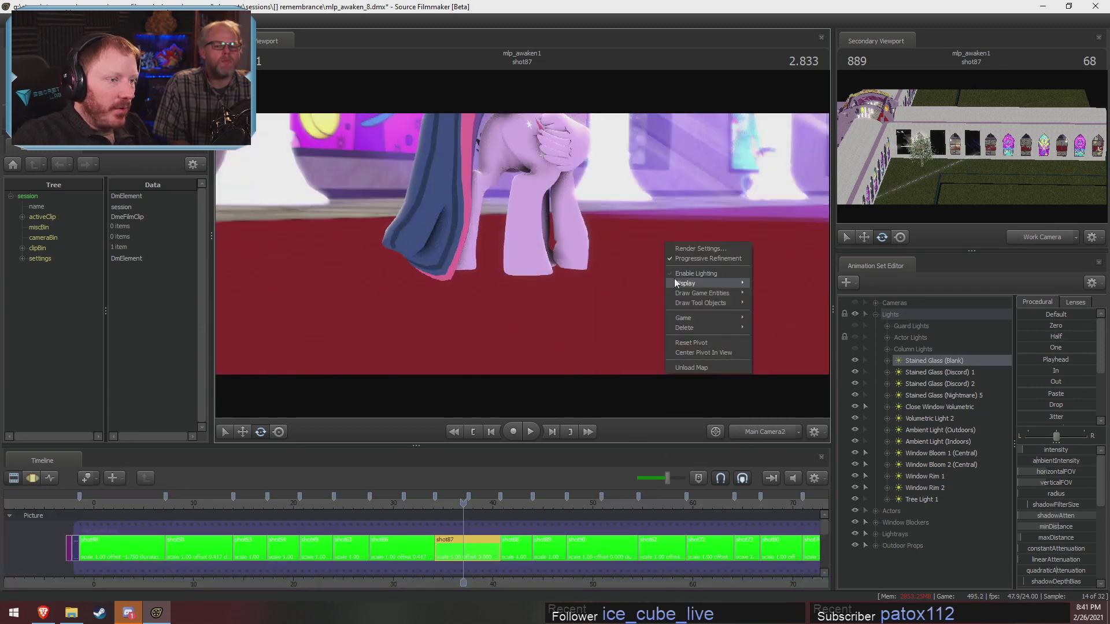
left_click(681, 273)
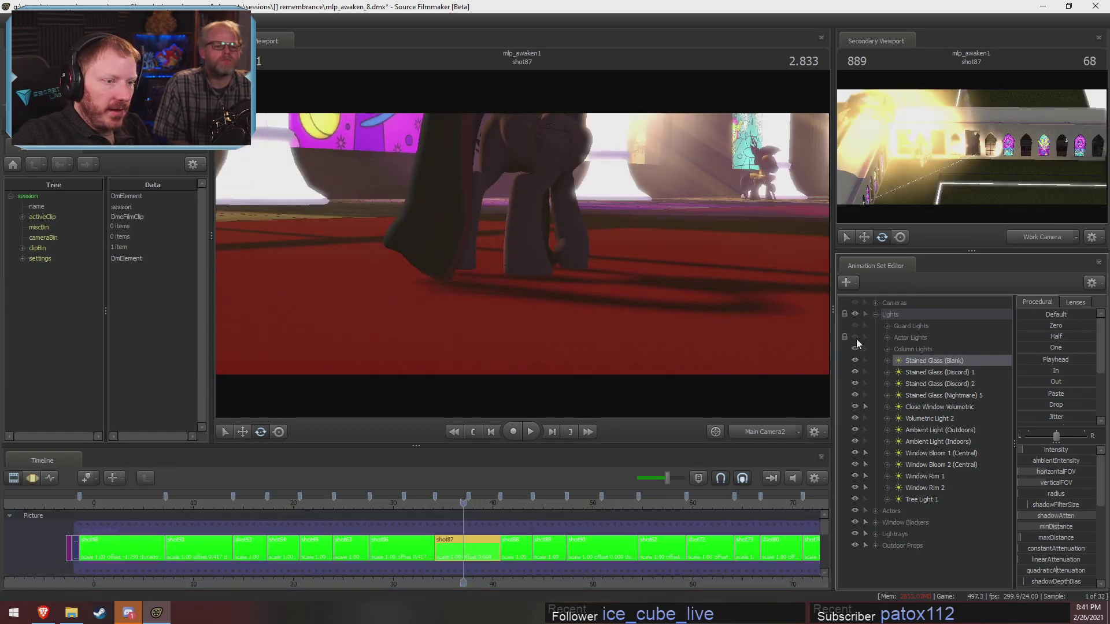
left_click(855, 338)
left_click(855, 326)
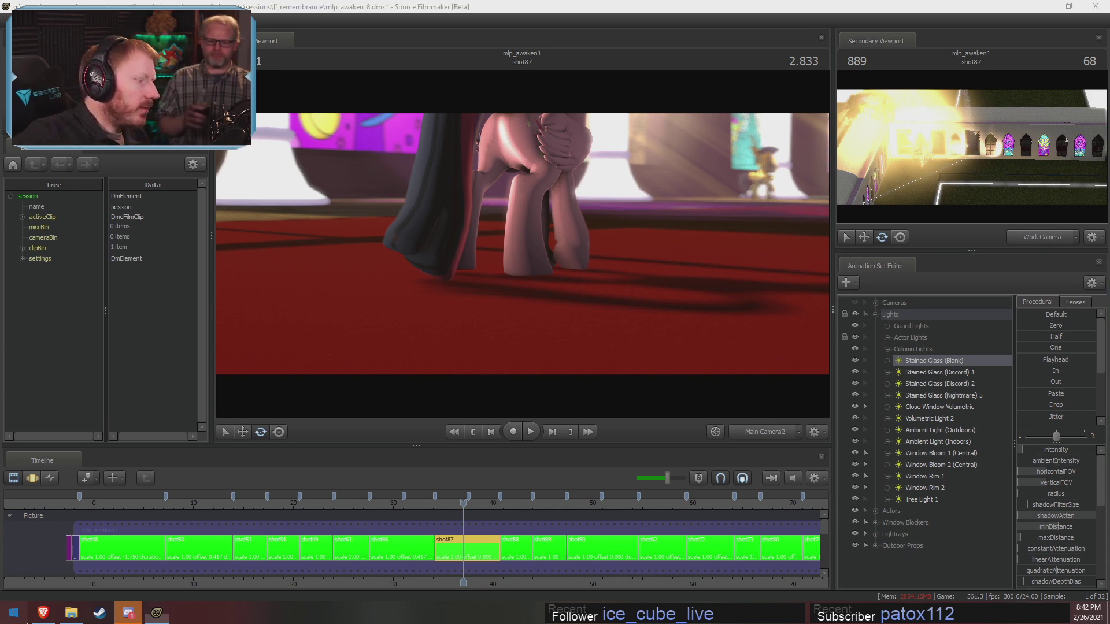
Switch to the Brave browser, open patreon.com/argodaemon, and look over the page's posts.
left_click(43, 613)
left_click(246, 4)
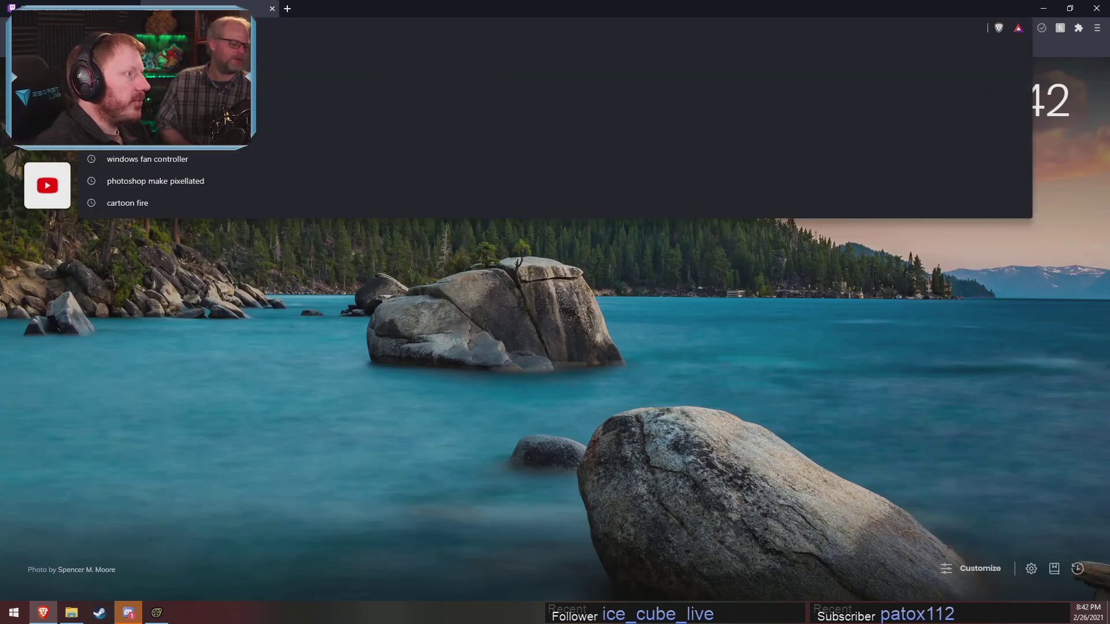
type("patreon")
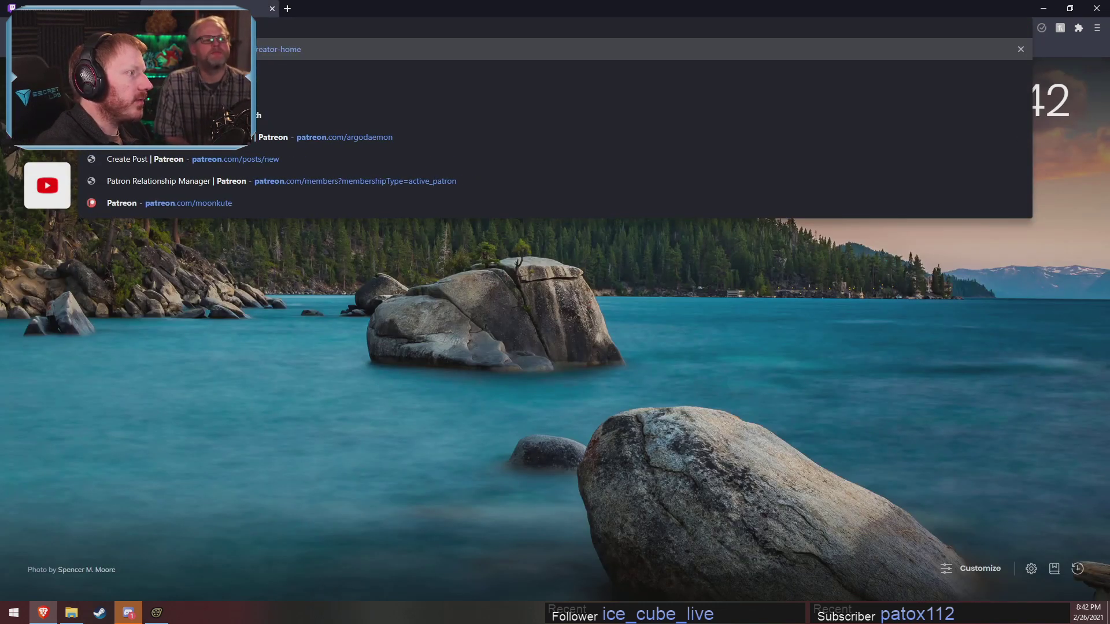
type(".com/argodae")
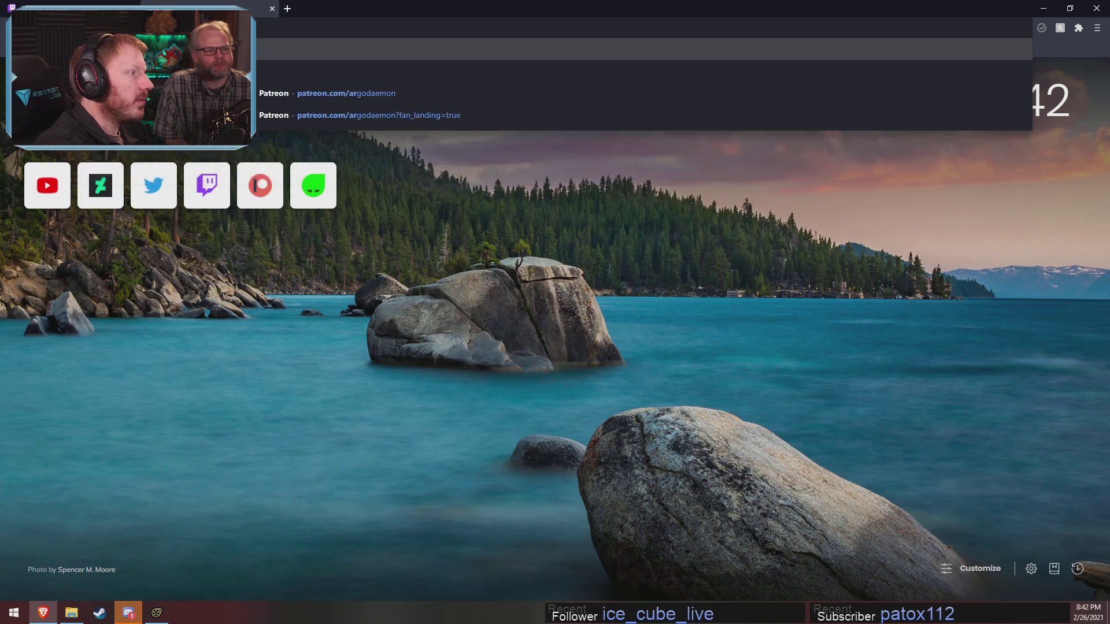
key("Return")
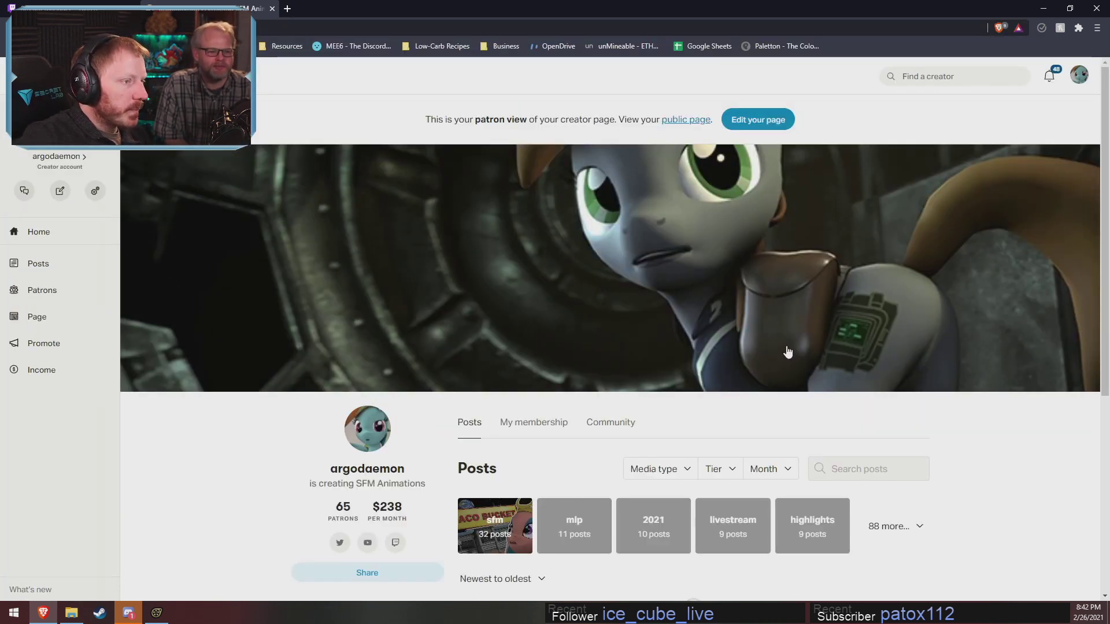
scroll(694, 448, "down", 3)
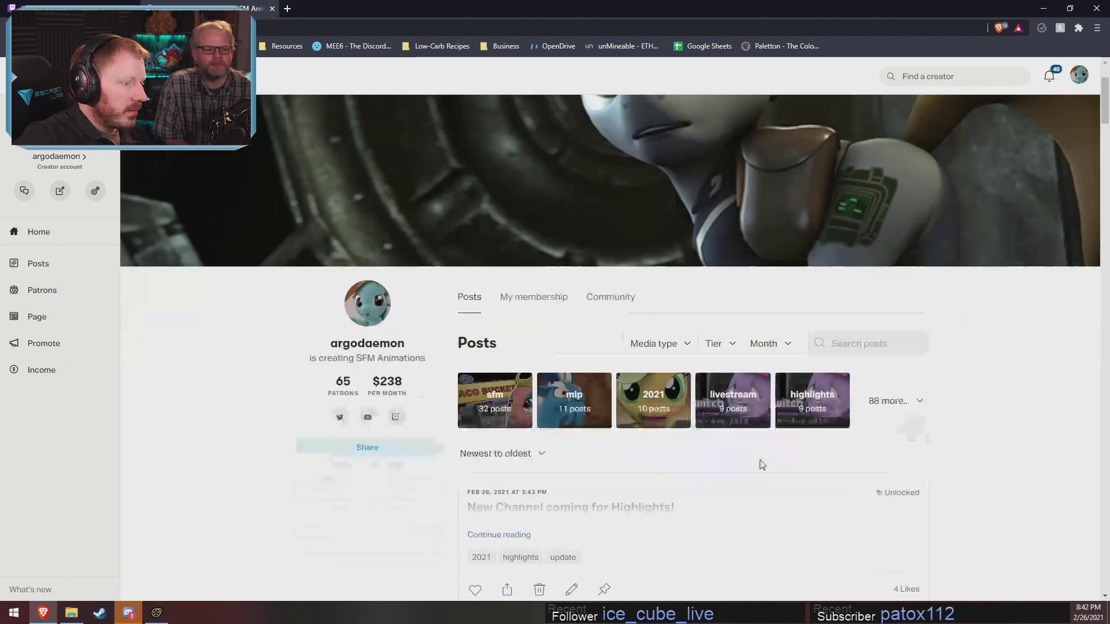
Open the public view of the creator page, expand all four membership levels, and read their prices and benefits.
scroll(748, 451, "down", 2)
scroll(764, 433, "up", 8)
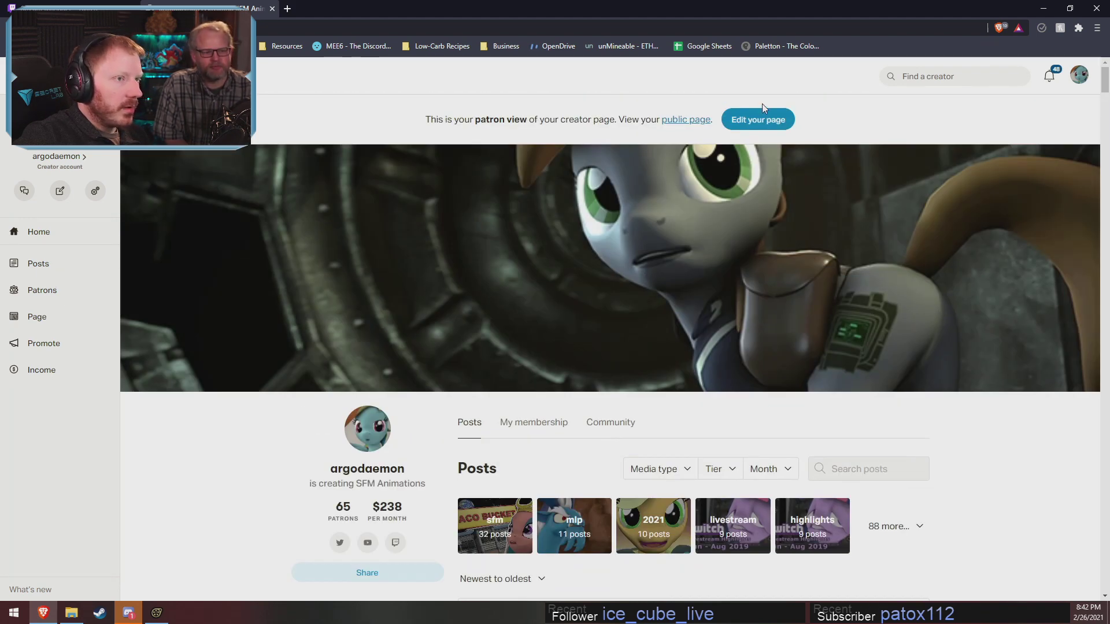
left_click(681, 122)
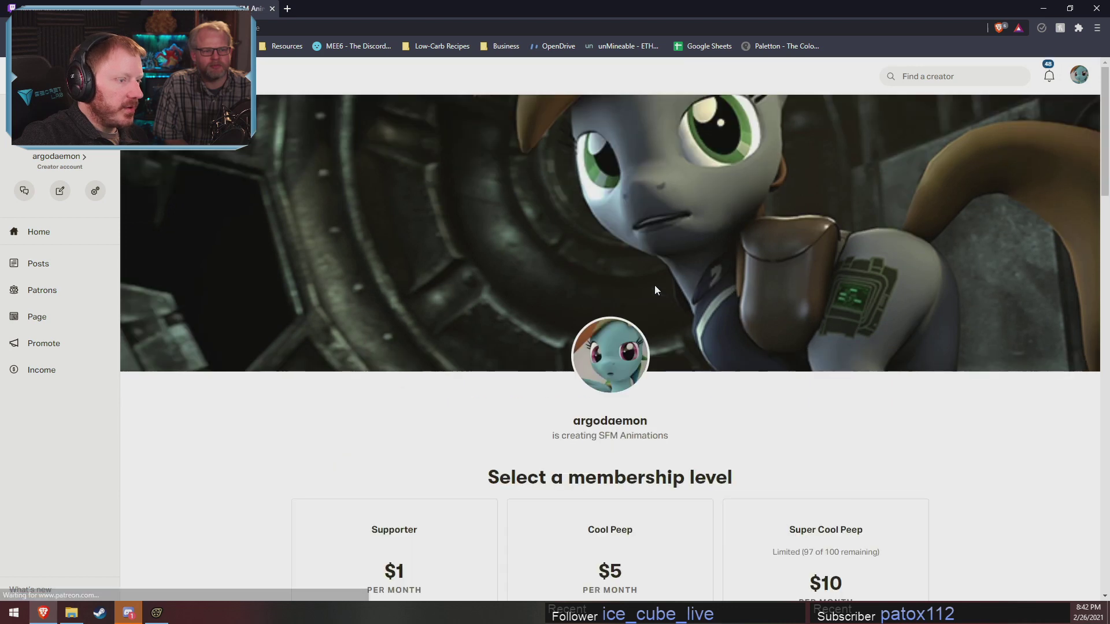
scroll(684, 433, "down", 9)
scroll(714, 427, "up", 3)
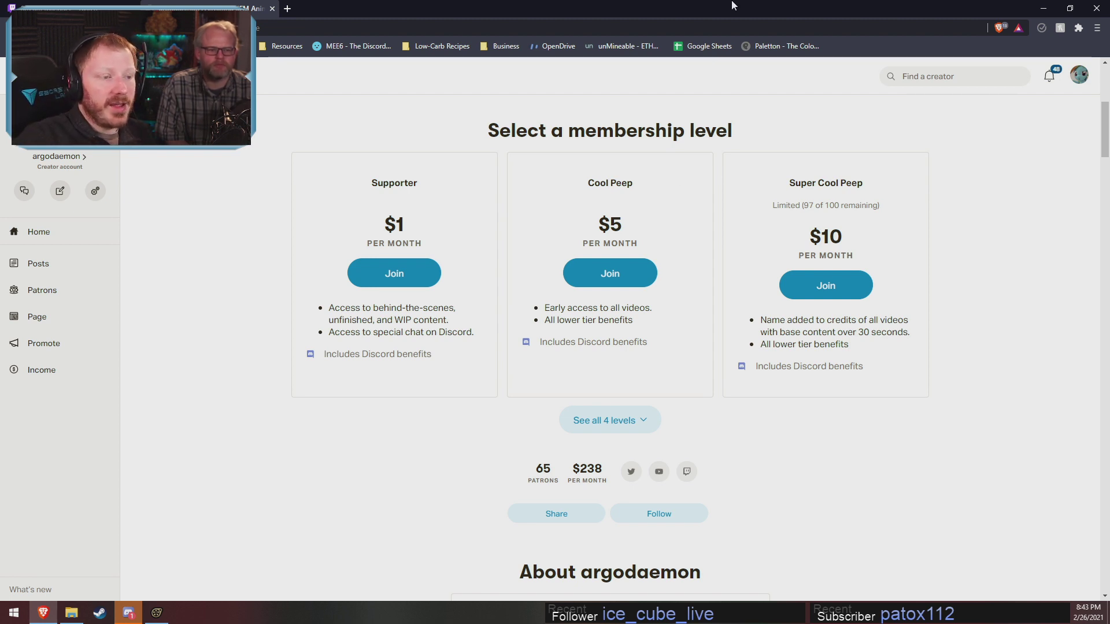
left_click(632, 421)
scroll(449, 426, "down", 3)
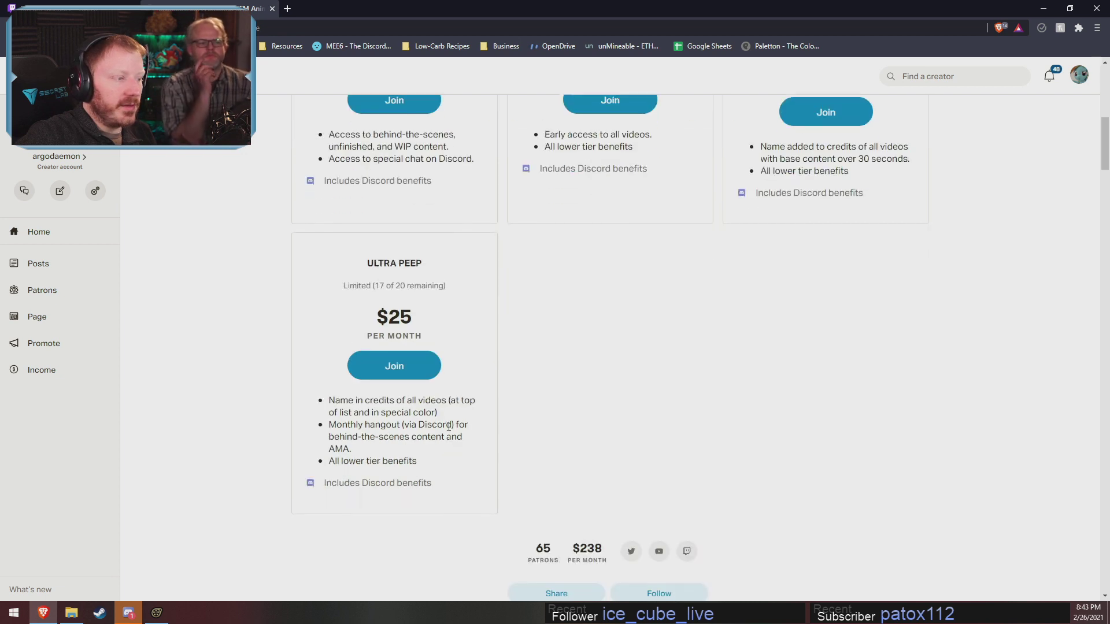
scroll(709, 451, "up", 1)
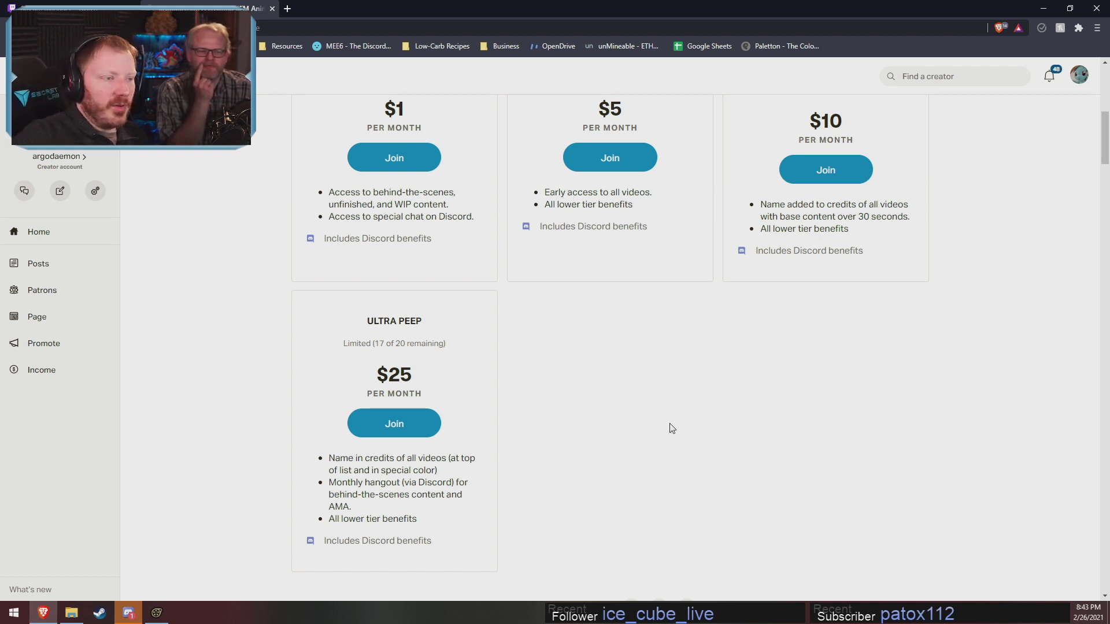
scroll(918, 414, "up", 4)
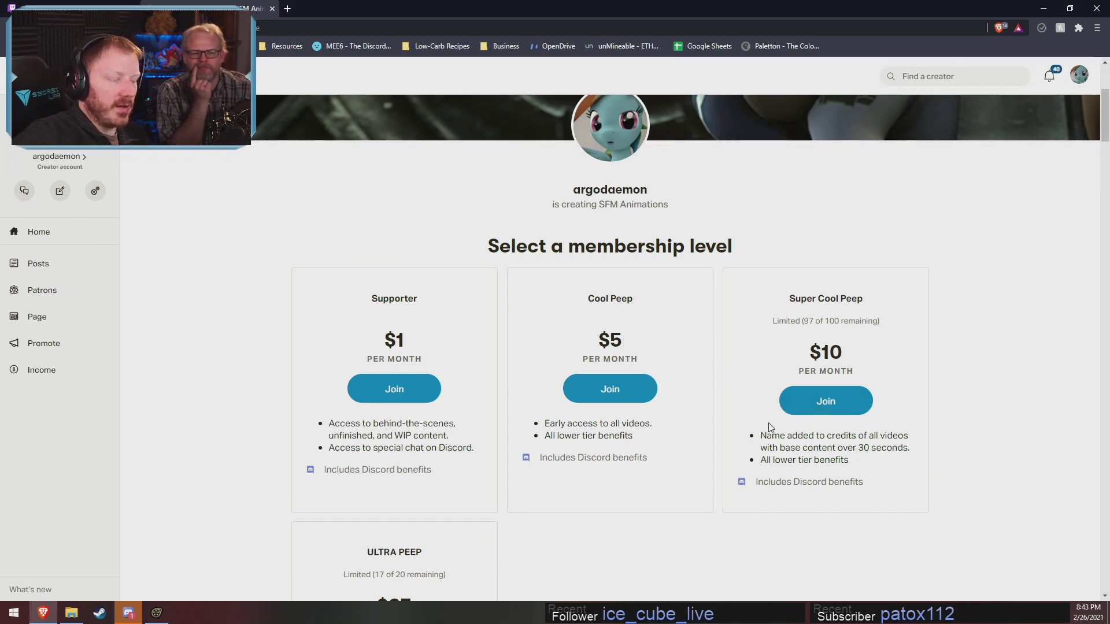
Switch back to Source Filmmaker, move to 3.666 in shot87, and view the character from above with the work camera.
left_click(1044, 7)
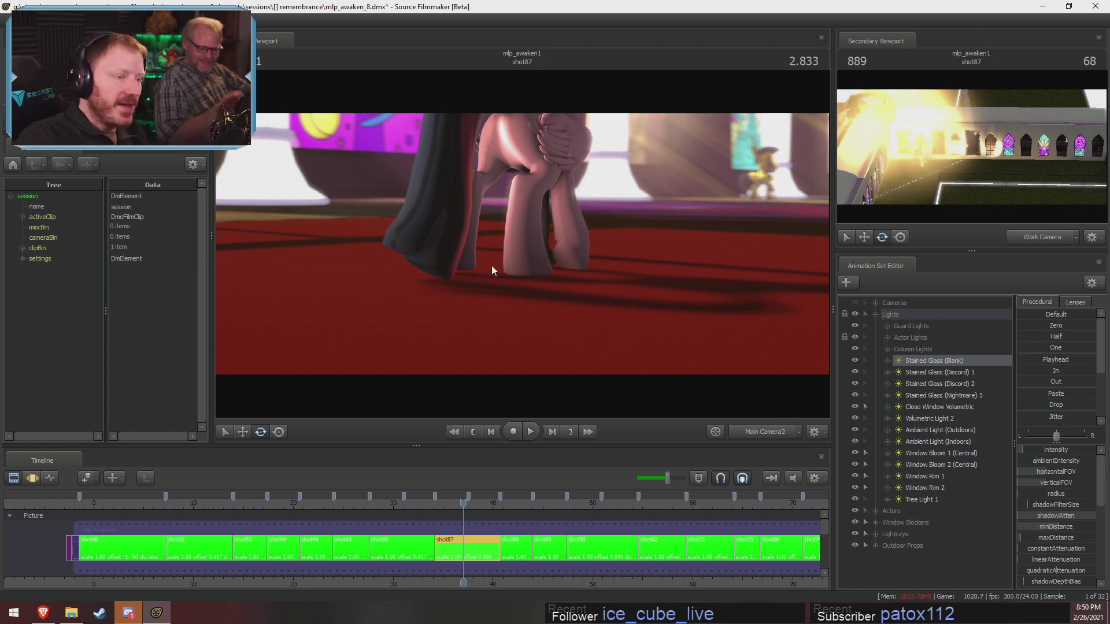
left_click_drag(463, 503, 472, 503)
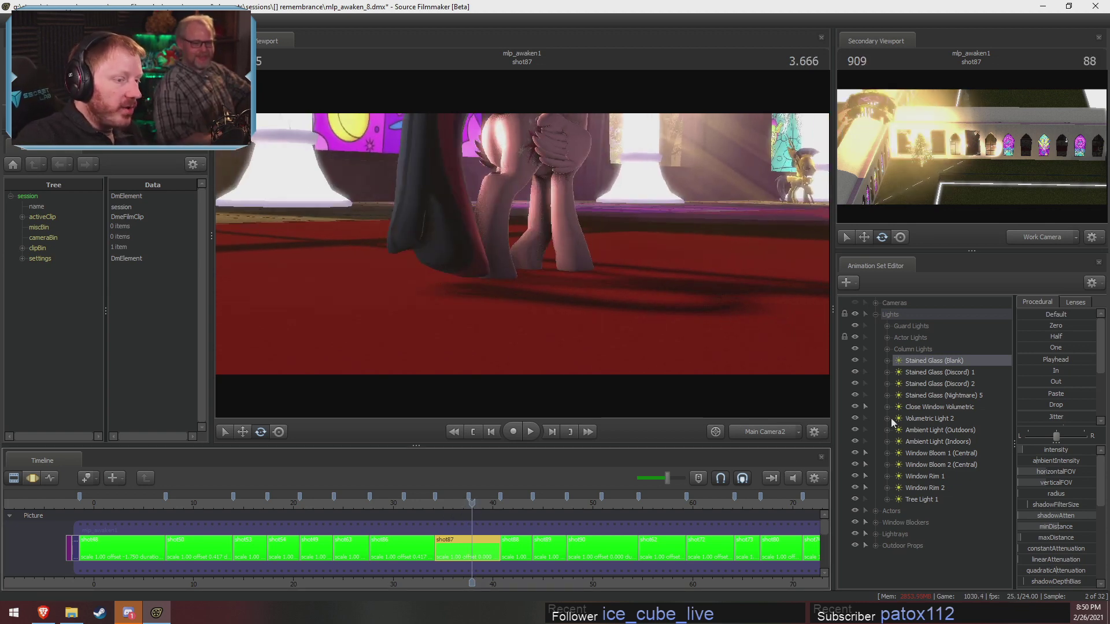
left_click_drag(665, 278, 682, 315)
key("s")
mouse_move(618, 253)
left_mouse_down()
mouse_move(613, 185)
mouse_move(618, 249)
left_mouse_up()
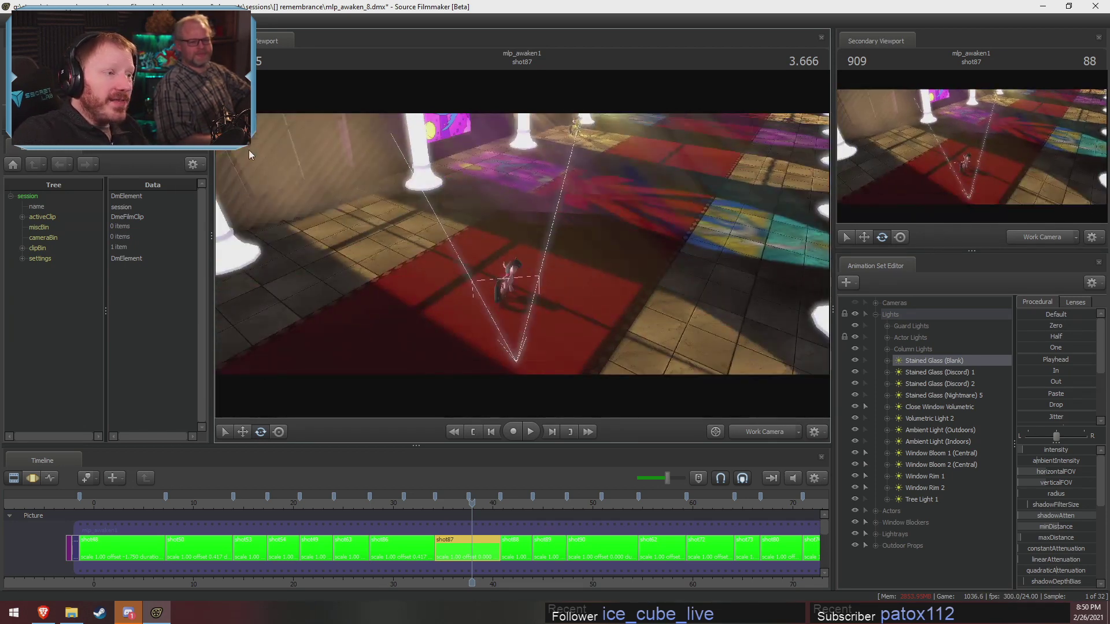
Compare the stained-glass pattern on the floor with the clear-window shadows around the character on the red carpet.
left_click_drag(689, 319, 525, 245)
key("w")
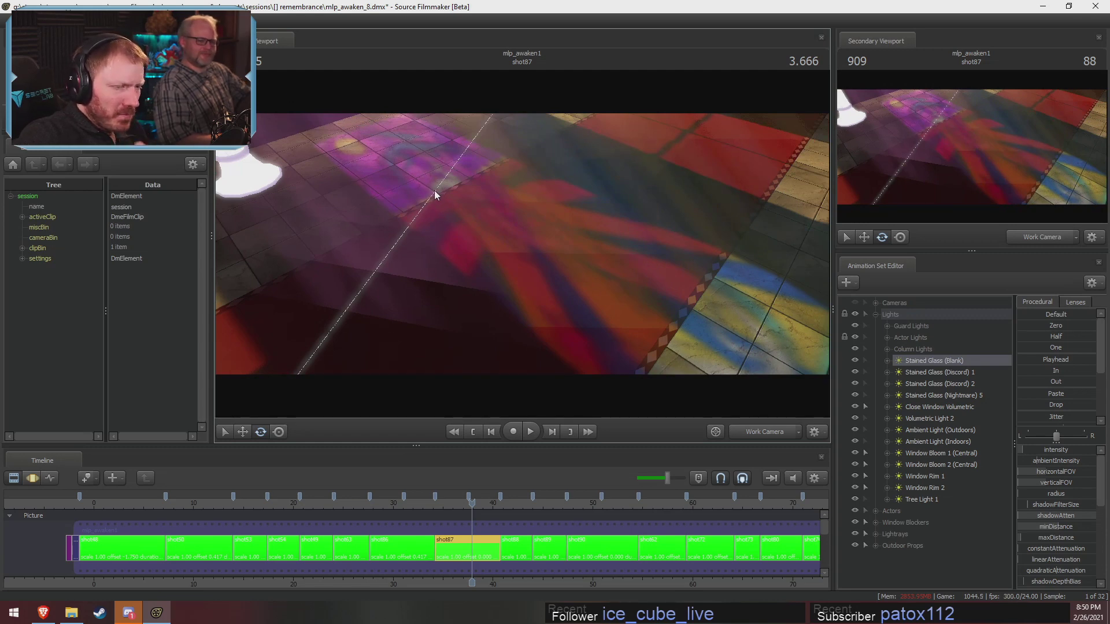
left_click_drag(522, 244, 405, 244)
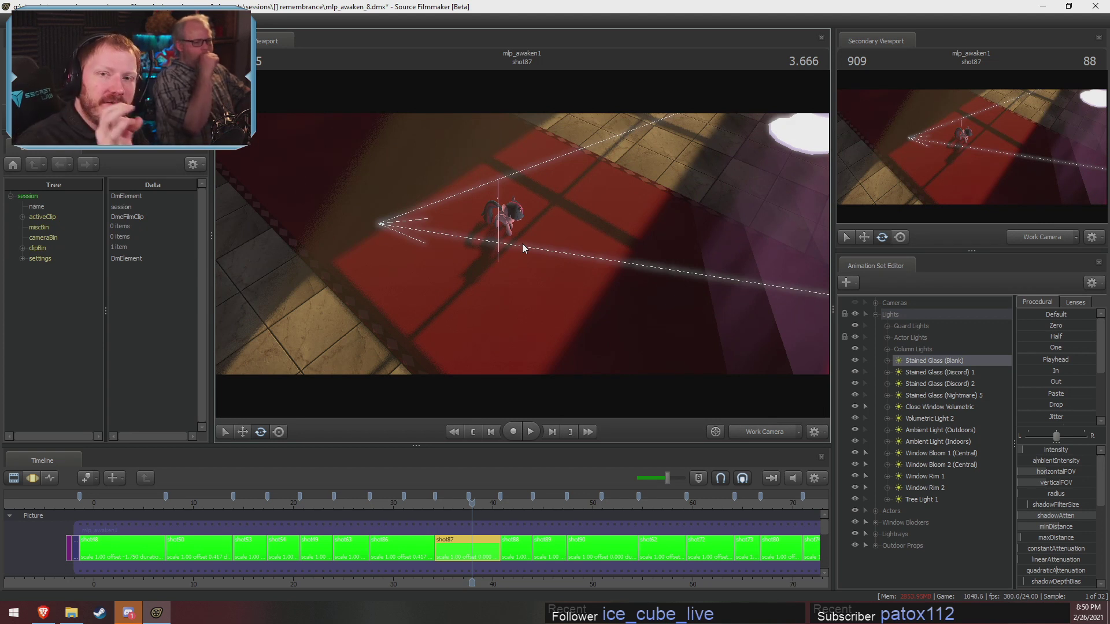
left_click_drag(588, 261, 526, 311)
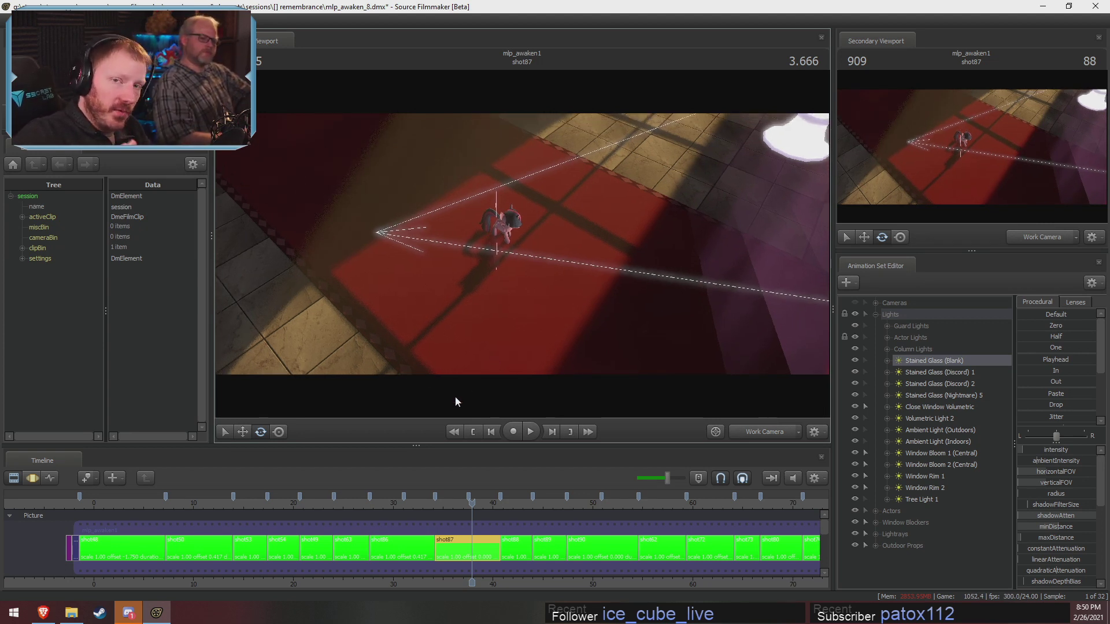
left_click_drag(456, 397, 717, 375)
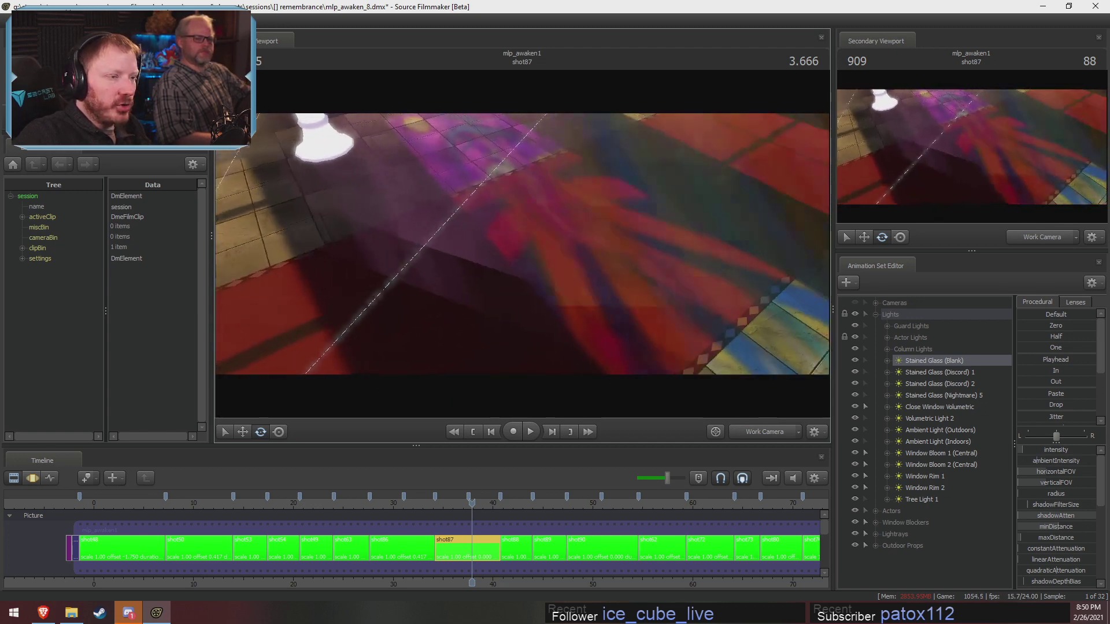
Examine the Discord stained-glass window up close from inside, and inspect its wall opening from outside.
left_click_drag(537, 272, 524, 377)
key("s")
key("w")
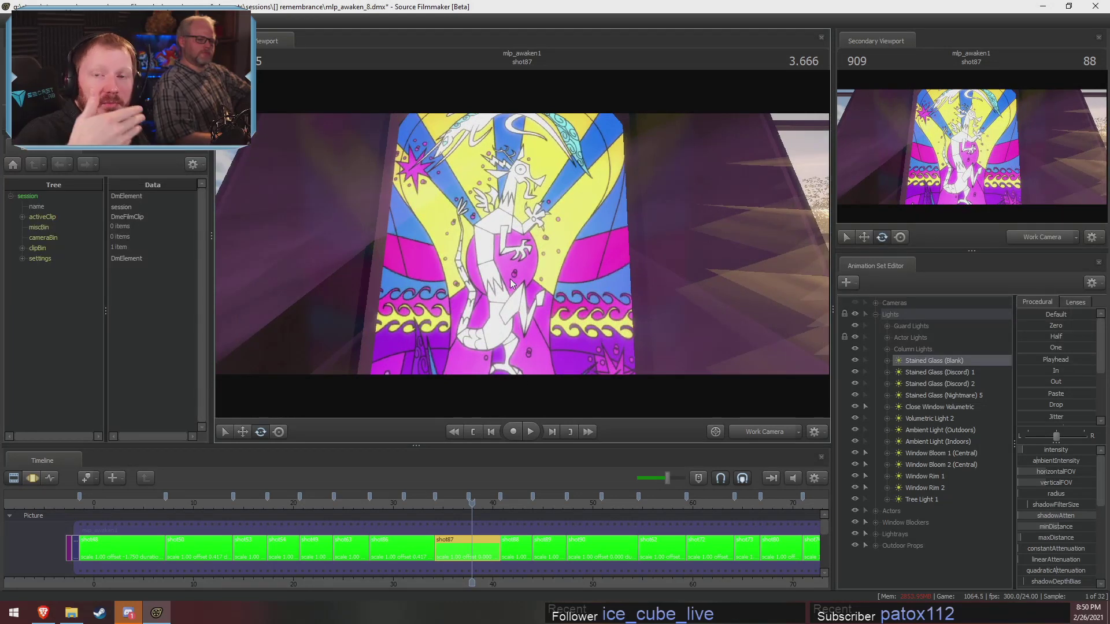
key("w")
left_click_drag(512, 284, 523, 248)
key("s")
key("s")
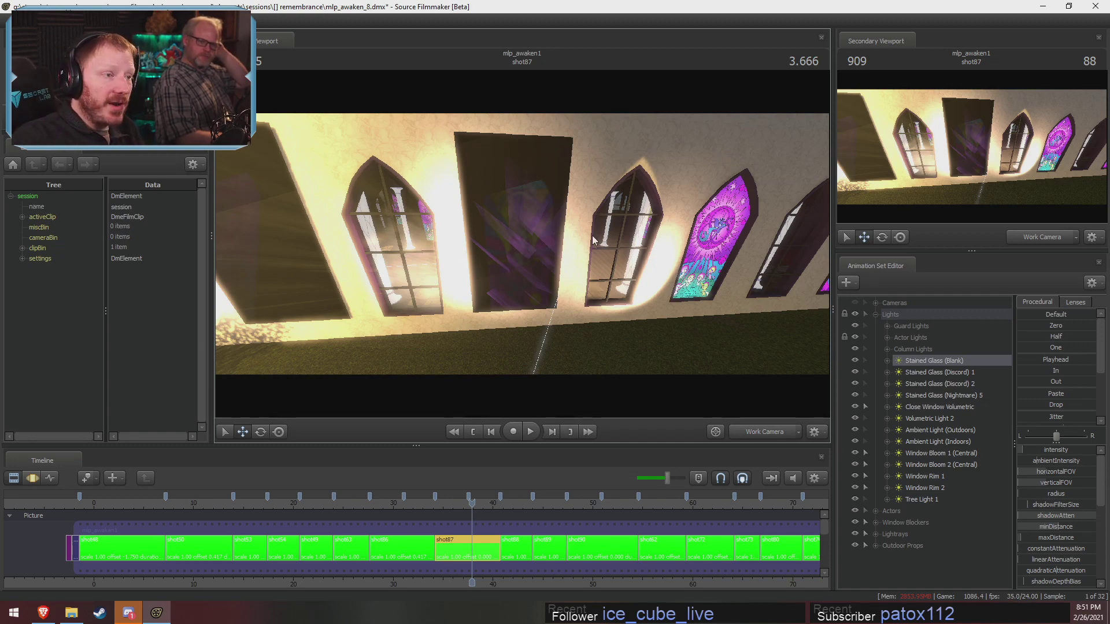
Examine the window-frame shadows on the carpet and hallway floor, and compare the work camera view with Main Camera2.
key("w")
mouse_move(695, 341)
left_mouse_down()
mouse_move(698, 350)
mouse_move(681, 348)
left_mouse_up()
mouse_move(525, 243)
left_mouse_down()
mouse_move(523, 258)
mouse_move(524, 242)
left_mouse_up()
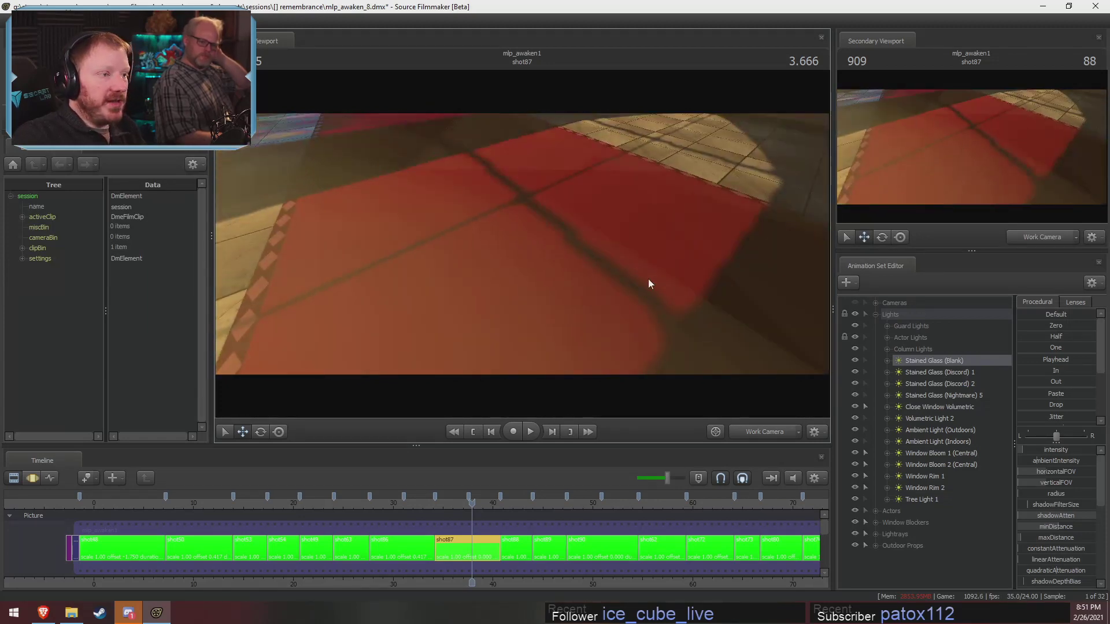
left_click_drag(482, 155, 519, 240)
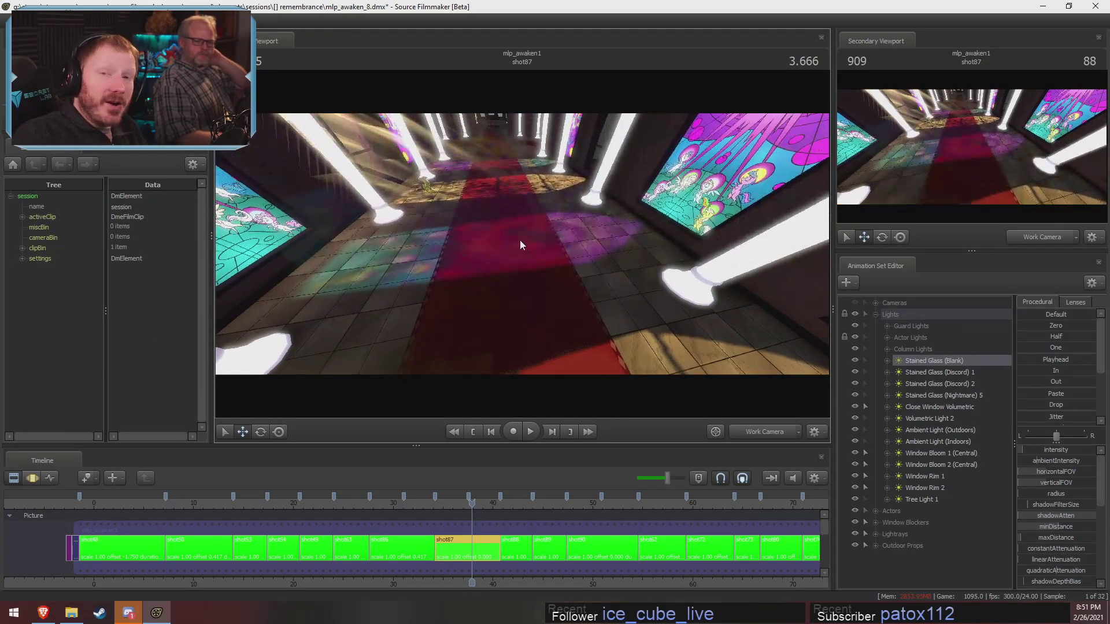
left_click(717, 433)
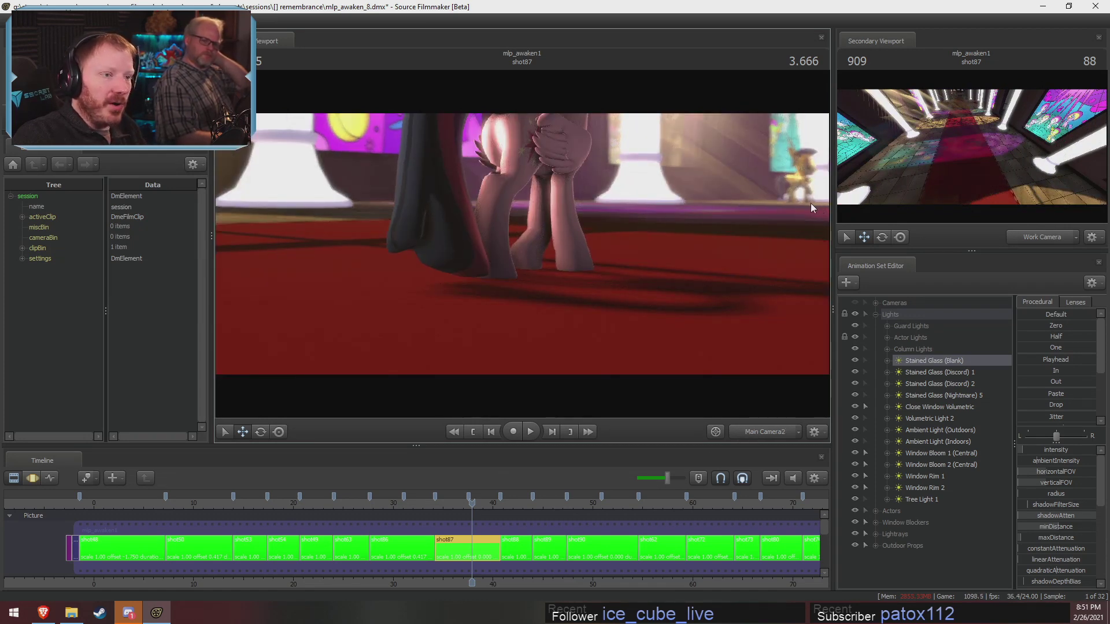
left_click(778, 430)
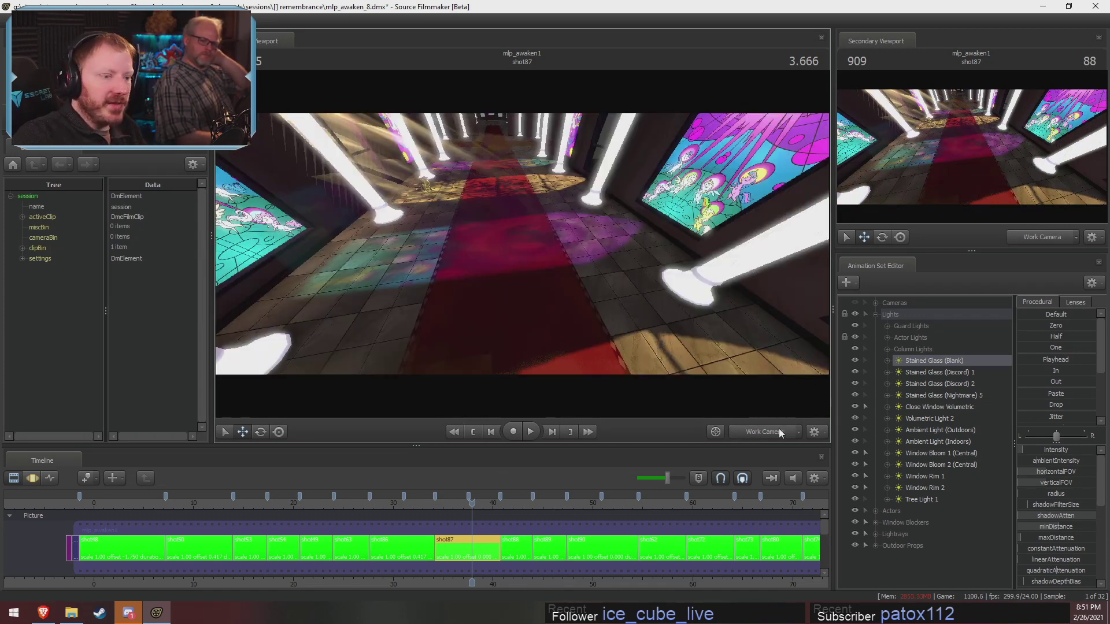
Follow the coloured light from the carpet up to the Discord window and out through the black opening behind it.
left_click_drag(524, 244, 523, 247)
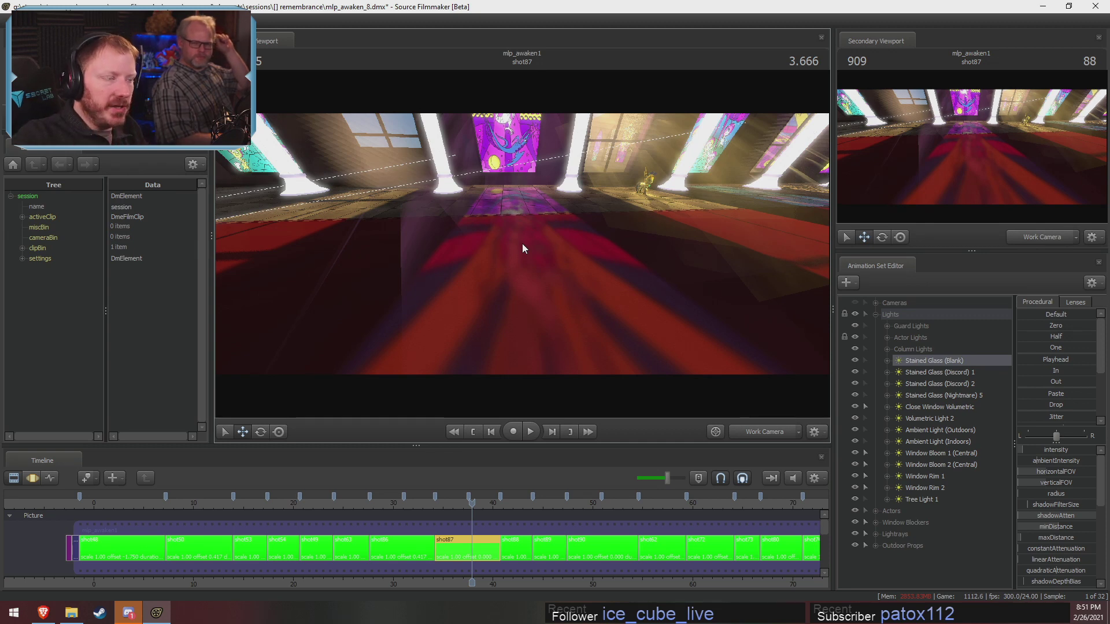
left_click_drag(531, 212, 522, 249)
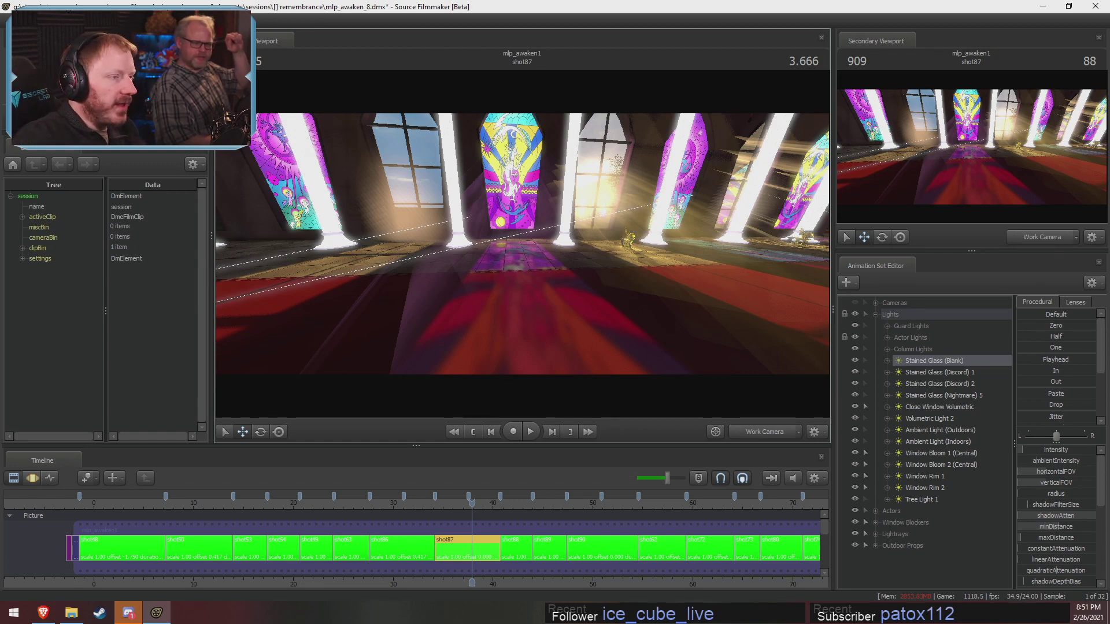
left_click_drag(502, 359, 502, 359)
left_click_drag(523, 247, 524, 247)
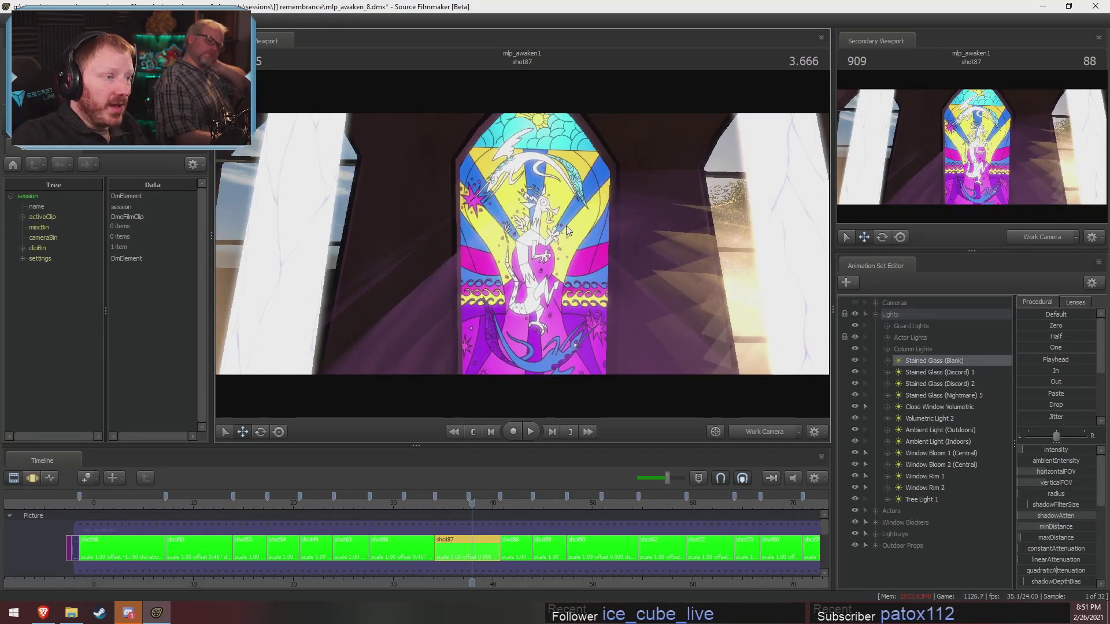
left_click_drag(523, 248, 512, 234)
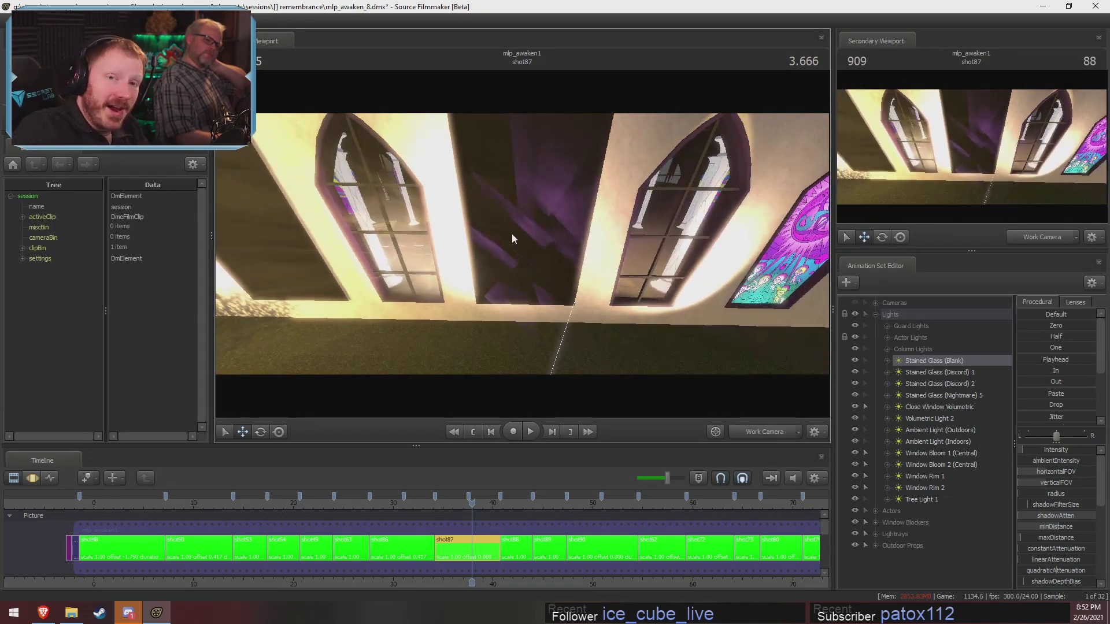
Examine the projected Discord window pattern on the floor from above, alongside the neighbouring clear-window light patches.
left_click_drag(612, 242, 613, 242)
key("w")
left_click_drag(545, 305, 544, 305)
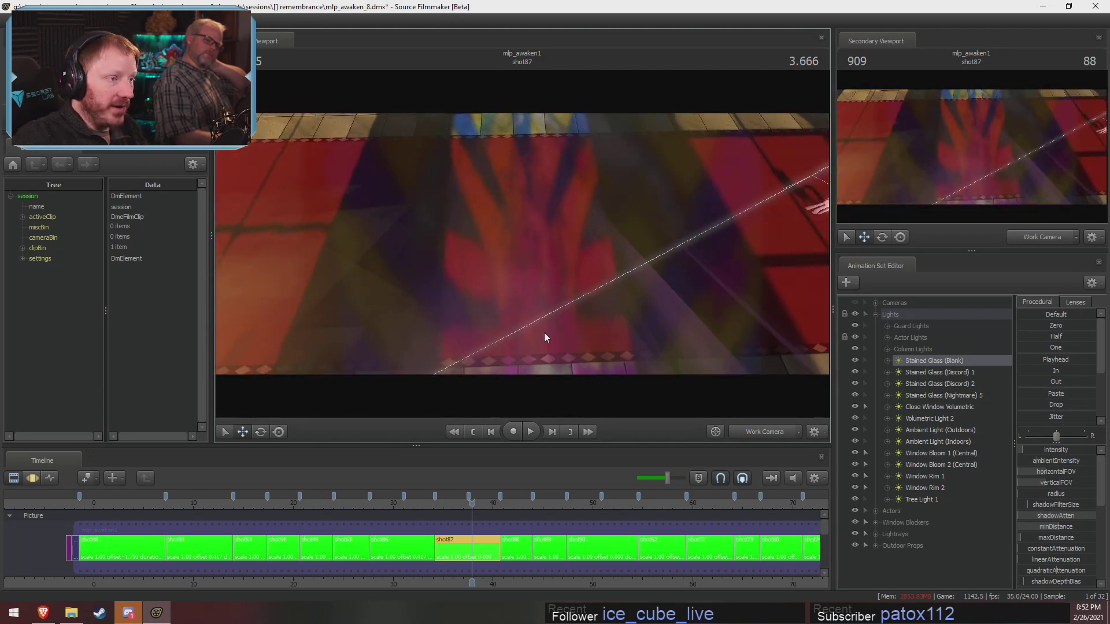
left_click_drag(508, 246, 508, 247)
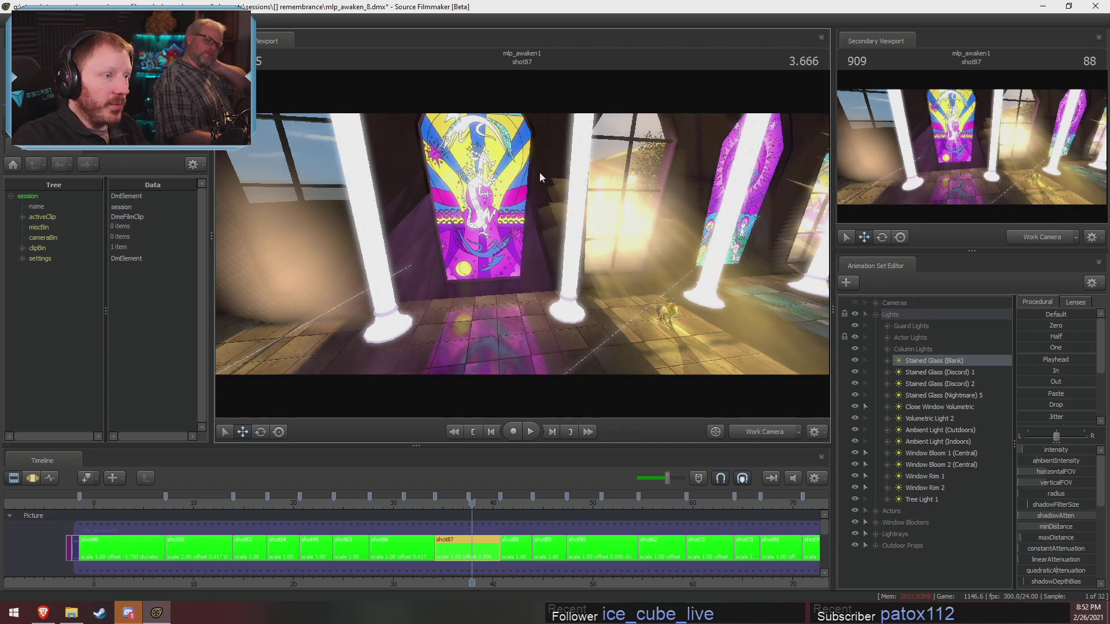
left_click_drag(475, 174, 476, 174)
left_click_drag(522, 243, 523, 243)
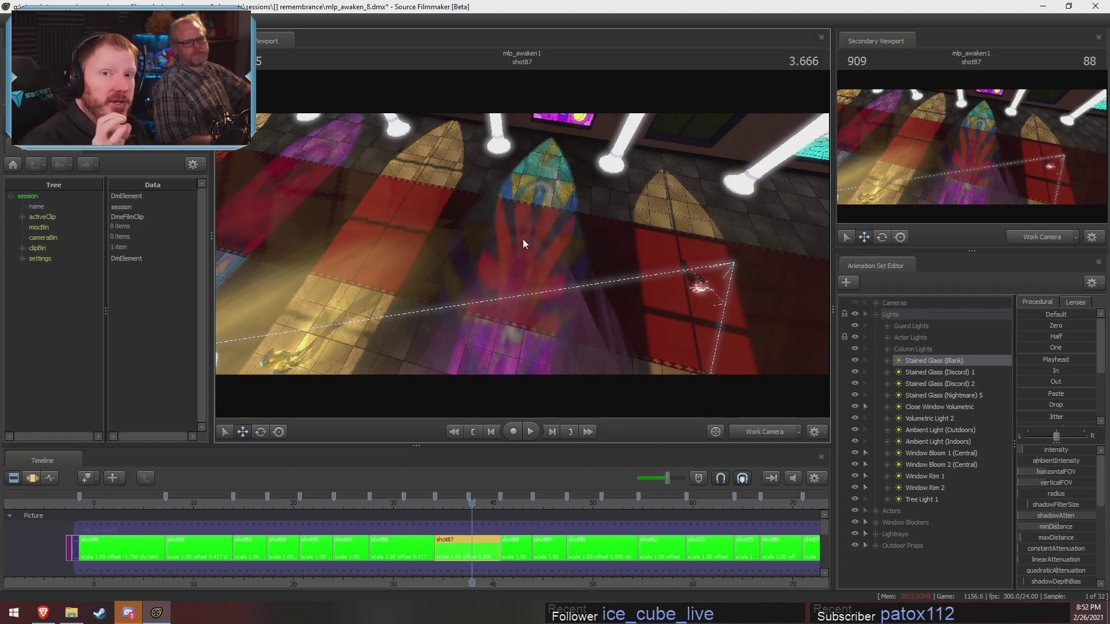
left_click_drag(625, 283, 586, 267)
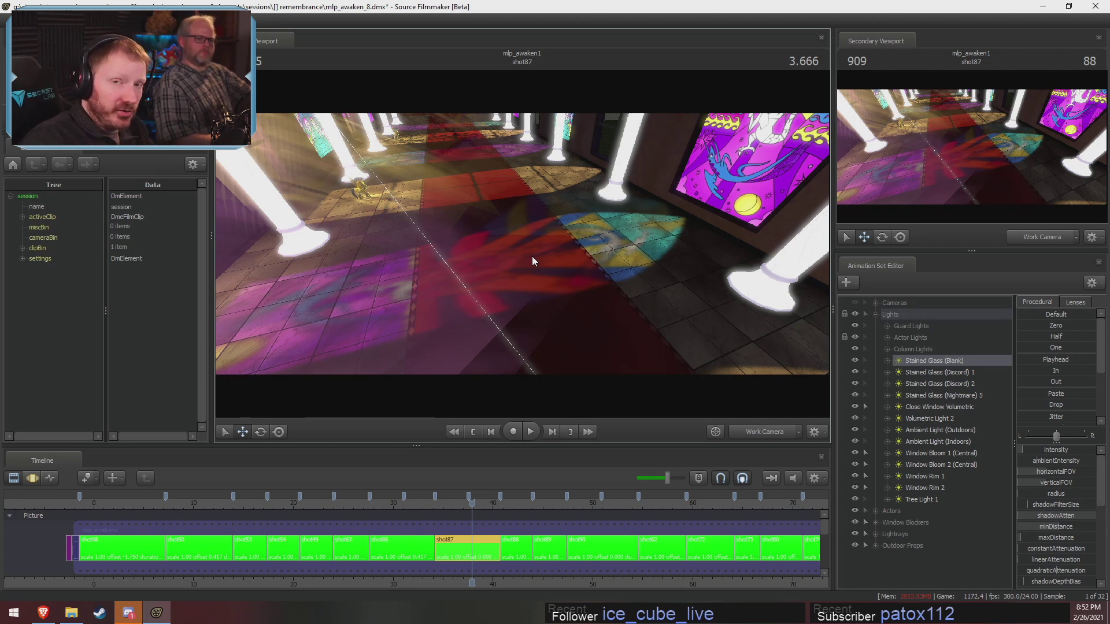
Check Main Camera2 again, return to the work camera, and look down the full hallway from behind the character.
left_click(778, 430)
left_click(778, 431)
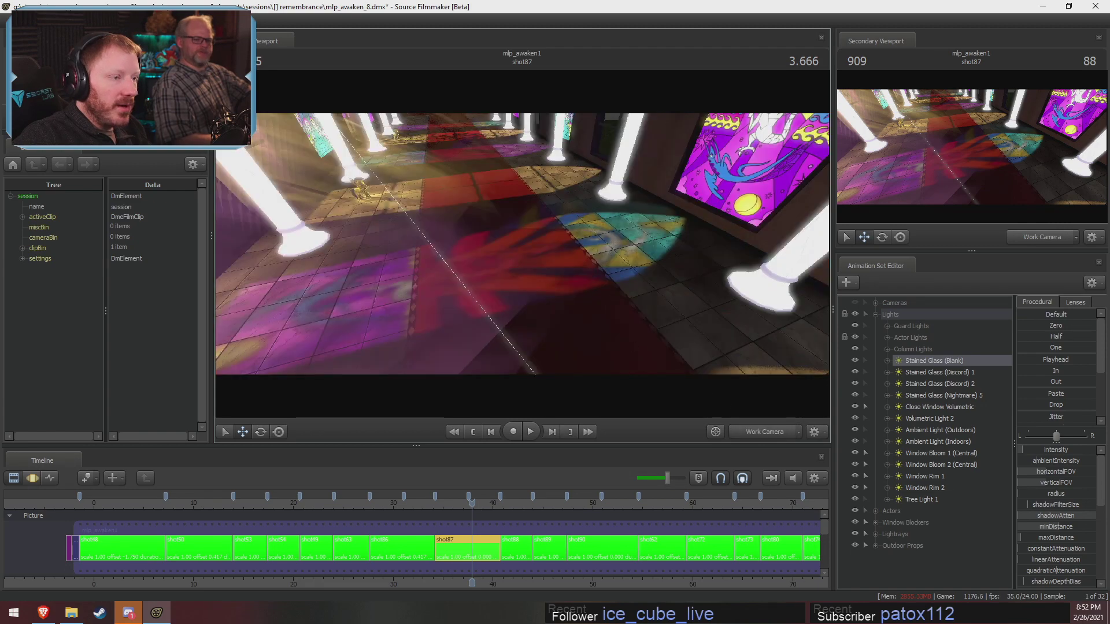
key("s")
left_click_drag(522, 248, 522, 249)
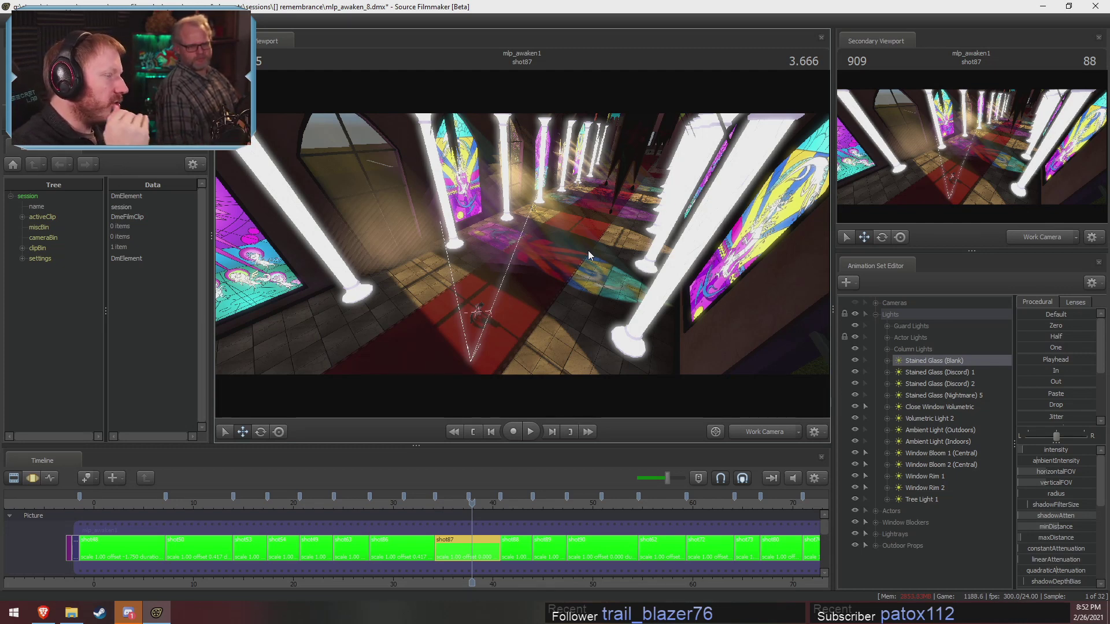
Move to 2.250 in shot48, copy its scene camera to the work camera, and examine the tree outside the windows.
left_click(758, 437)
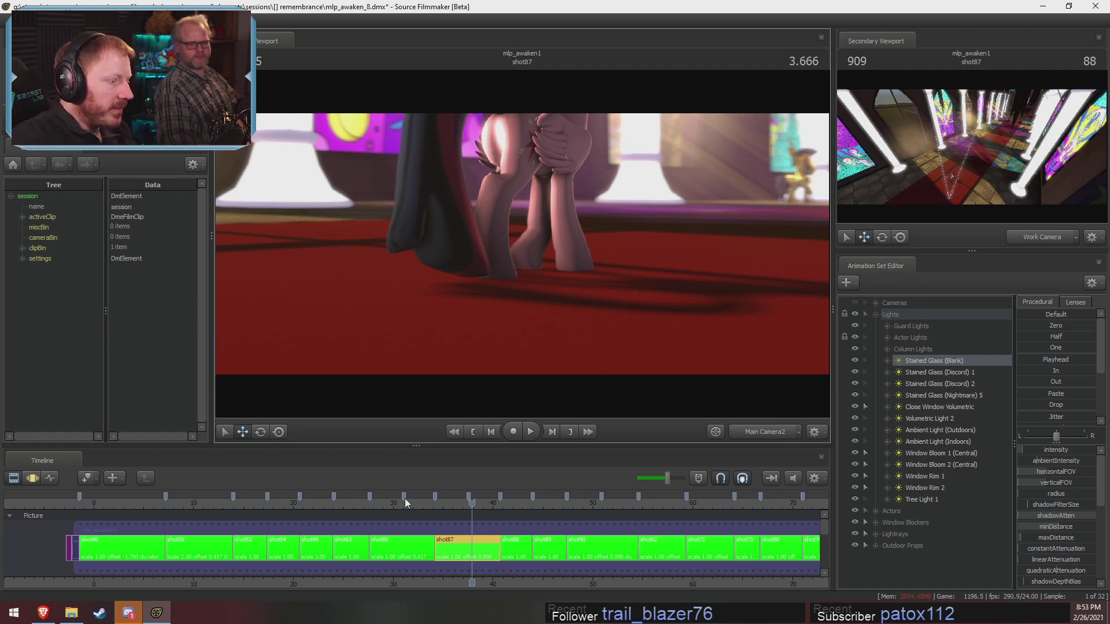
left_click_drag(406, 503, 118, 531)
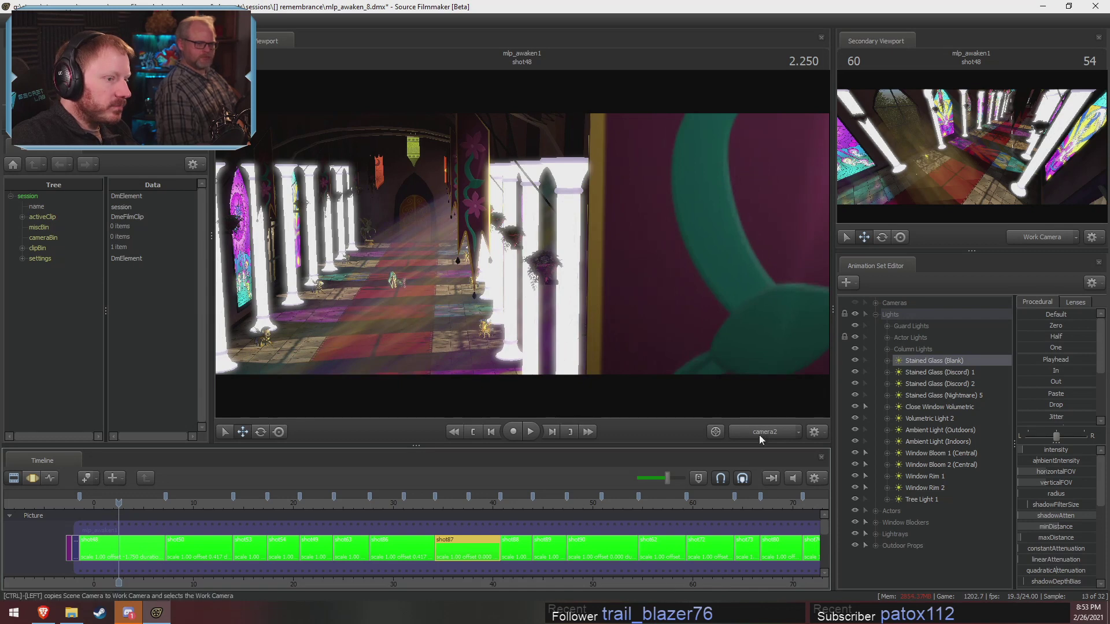
left_click(760, 435, "ctrl")
mouse_move(543, 220)
left_mouse_down()
mouse_move(525, 241)
mouse_move(549, 246)
mouse_move(544, 228)
mouse_move(578, 240)
mouse_move(535, 228)
left_mouse_up()
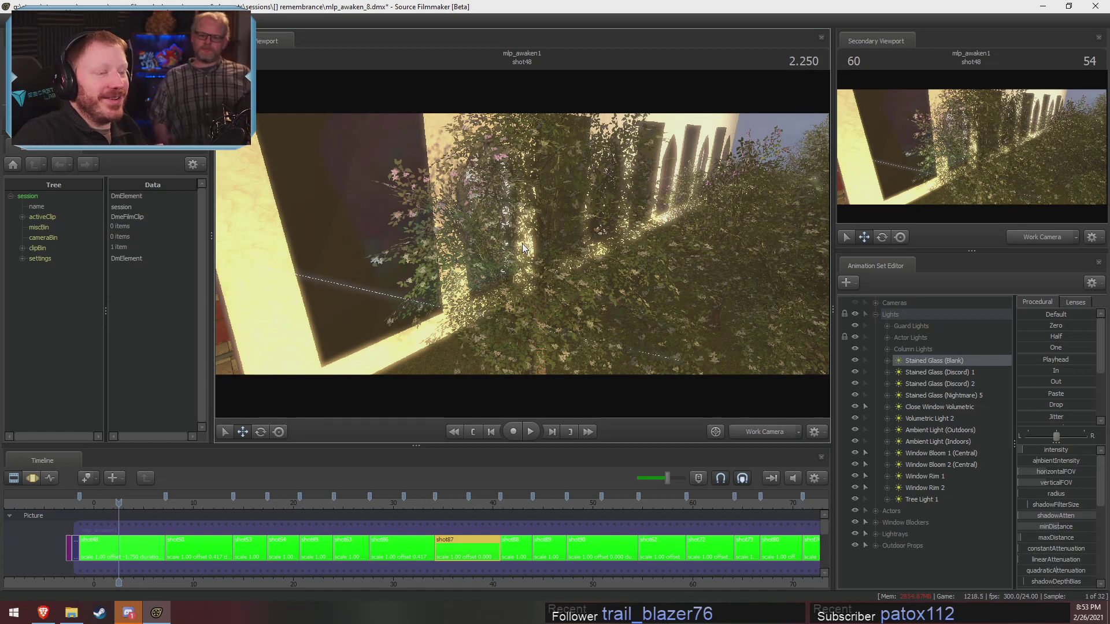
Switch to the Motion Editor and examine shot48's hallway interior, including the stained-glass colours and tree shadows on the floor.
key("F3")
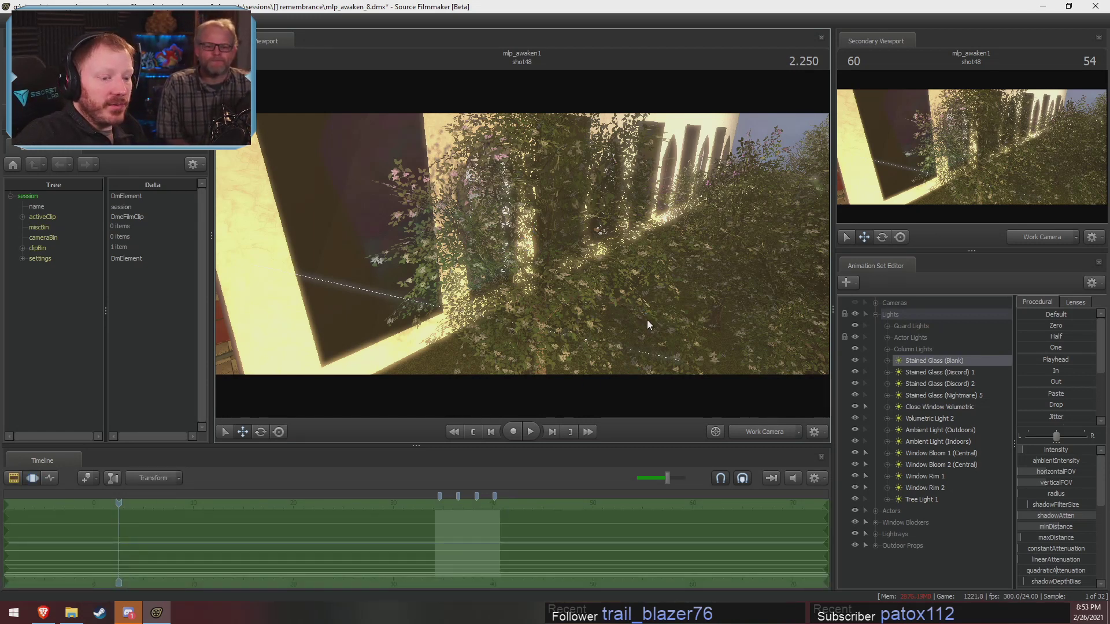
key("s")
mouse_move(647, 320)
left_mouse_down()
mouse_move(644, 274)
mouse_move(643, 307)
mouse_move(629, 300)
mouse_move(651, 301)
left_mouse_up()
key("s")
key("a")
key("w")
key("w")
key("w")
key("w")
left_click_drag(522, 244, 566, 246)
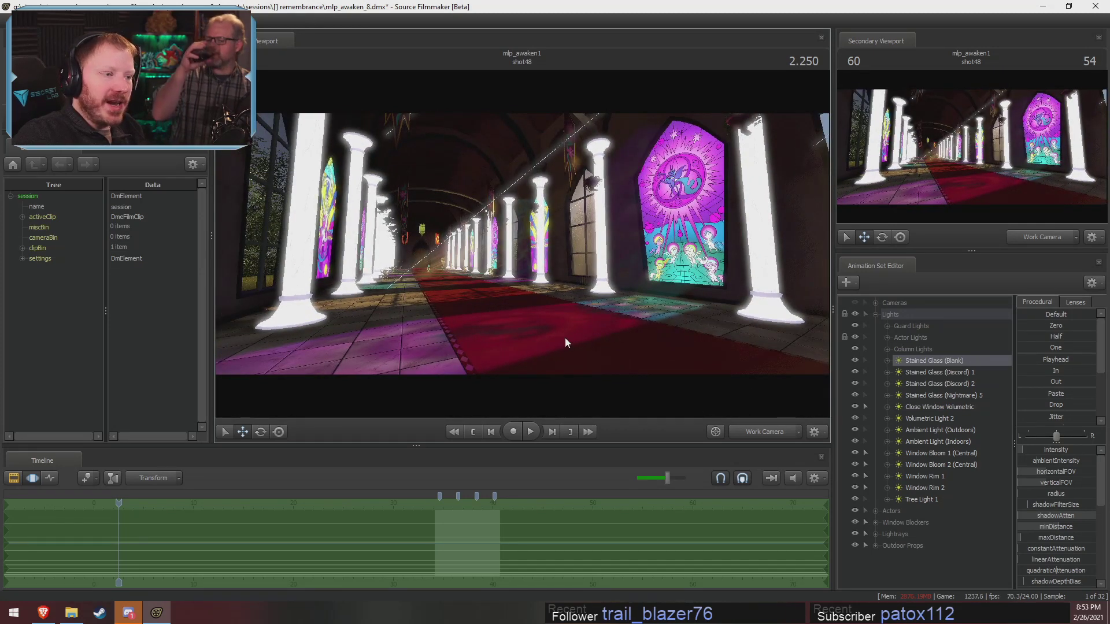
left_click_drag(565, 337, 572, 338)
mouse_move(522, 243)
left_mouse_down()
mouse_move(527, 268)
mouse_move(522, 244)
left_mouse_up()
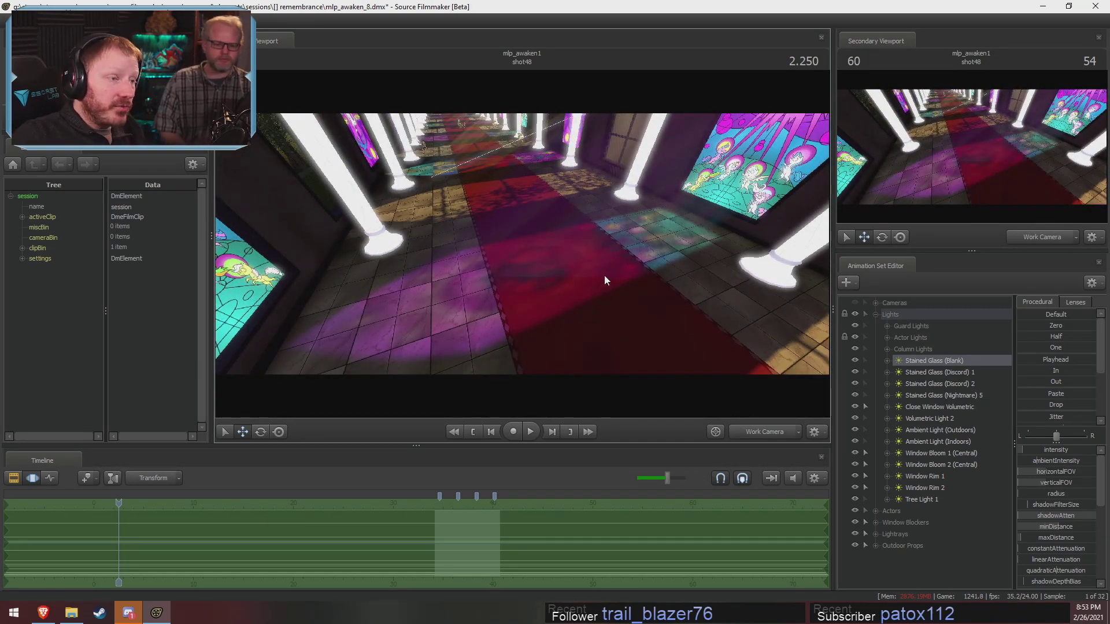
Examine shot48's hallway light, compare it through camera2 in the Motion Editor and Clip Editor, and return to the work camera.
left_click_drag(604, 275, 522, 244)
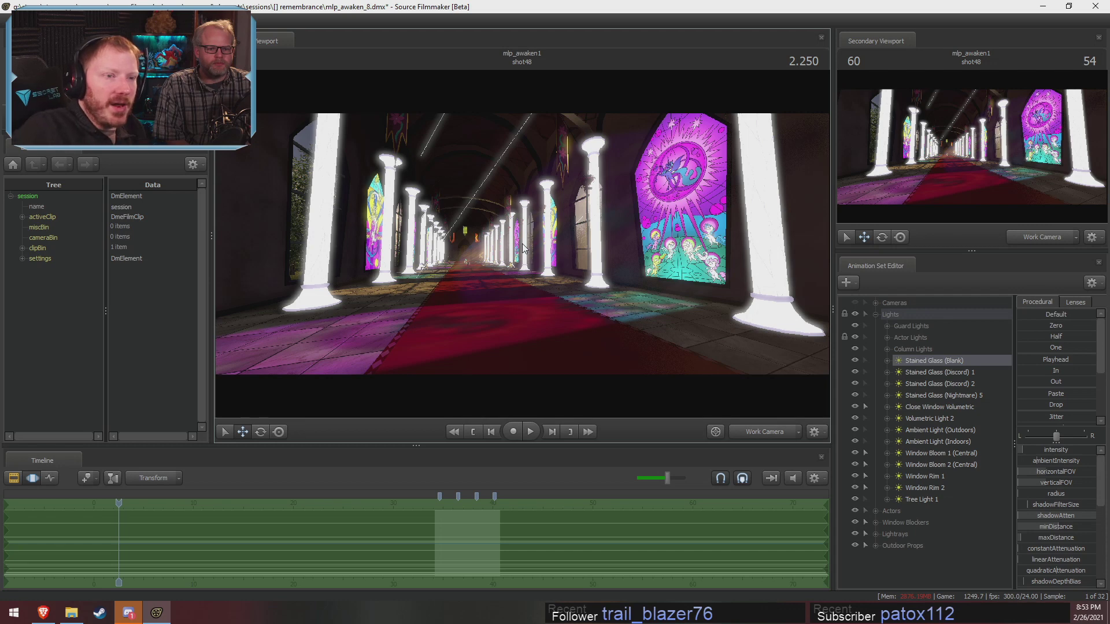
key("F1")
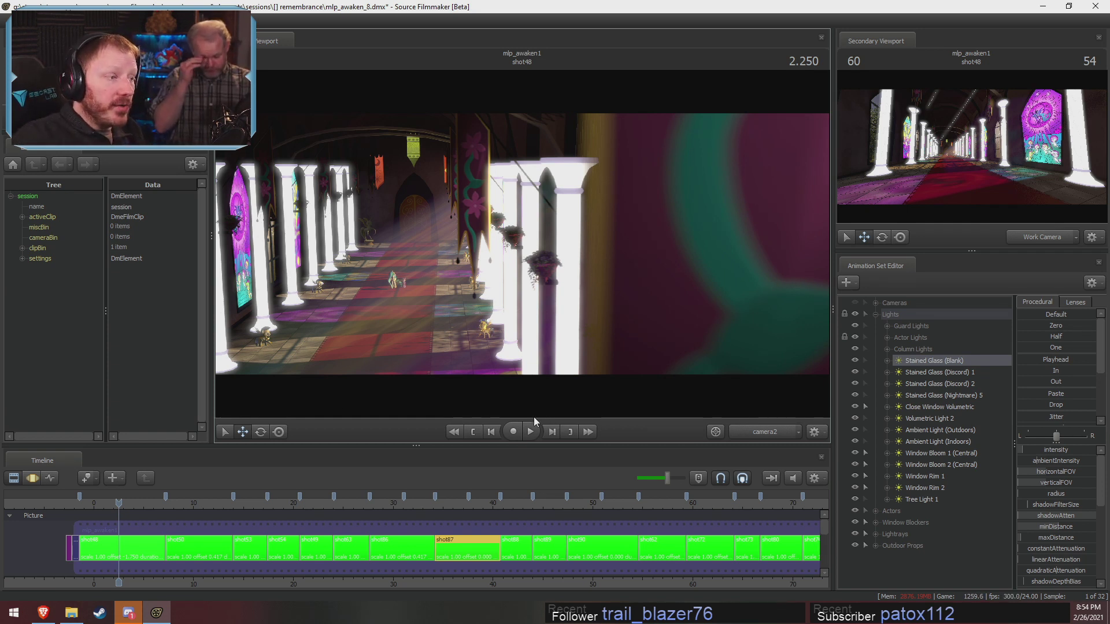
key("F4")
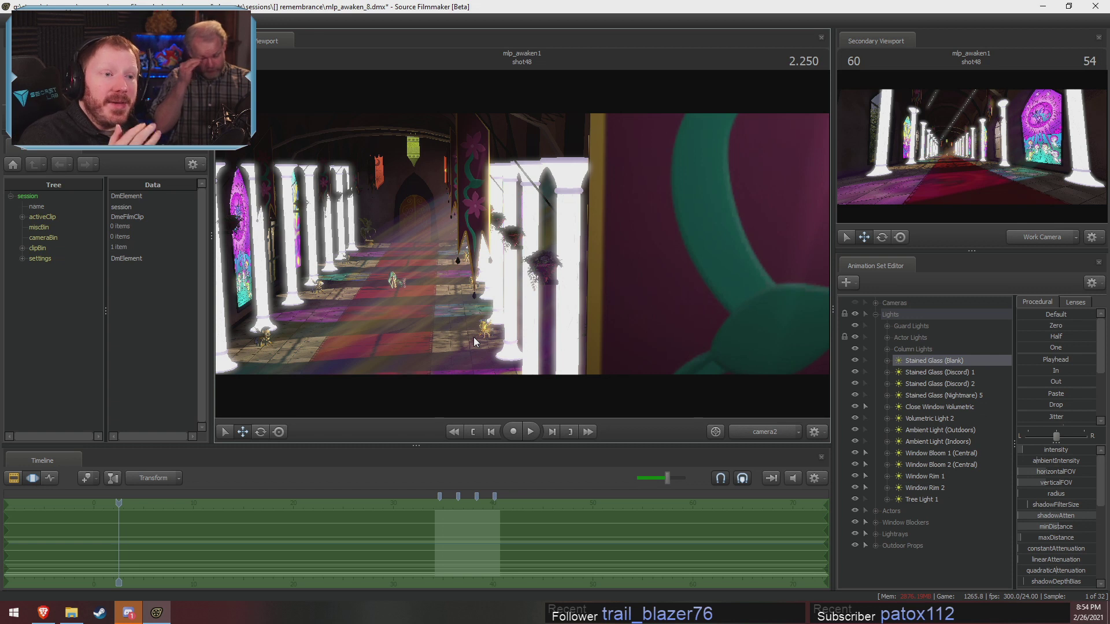
key("F3")
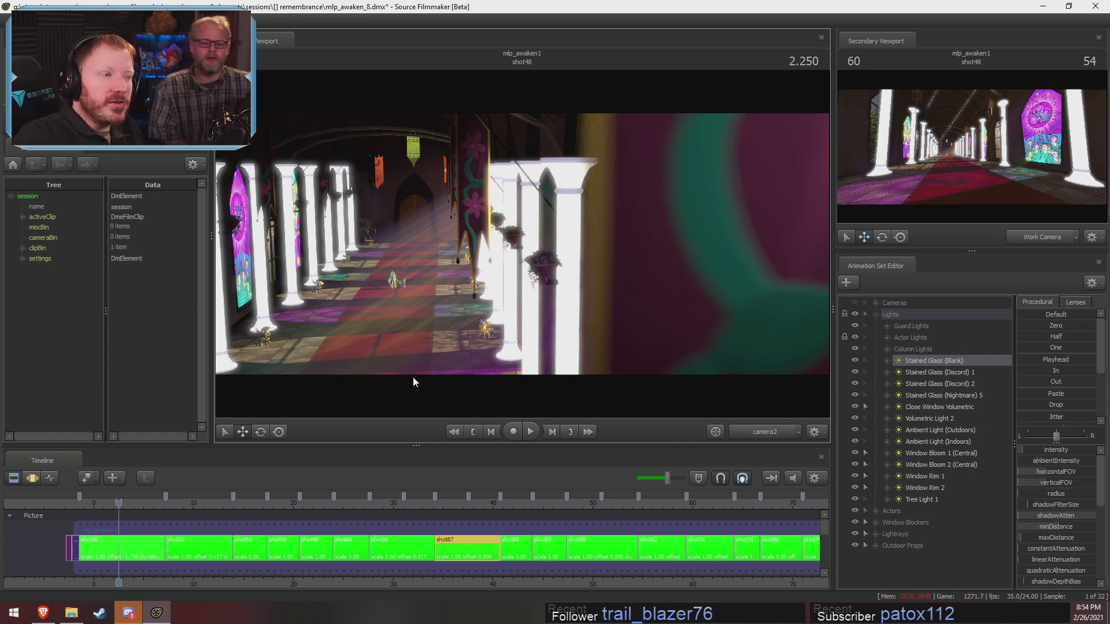
left_click(765, 432)
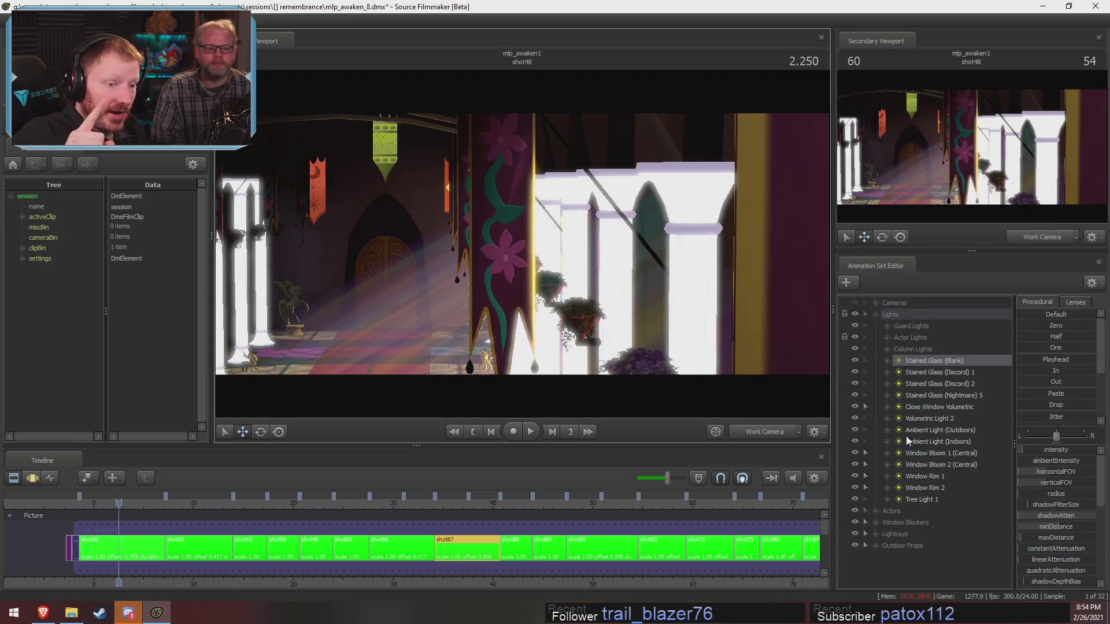
Select shot48, move its Flag Lights group out of Lights to the top level, and hide the Lights group.
left_click(134, 554)
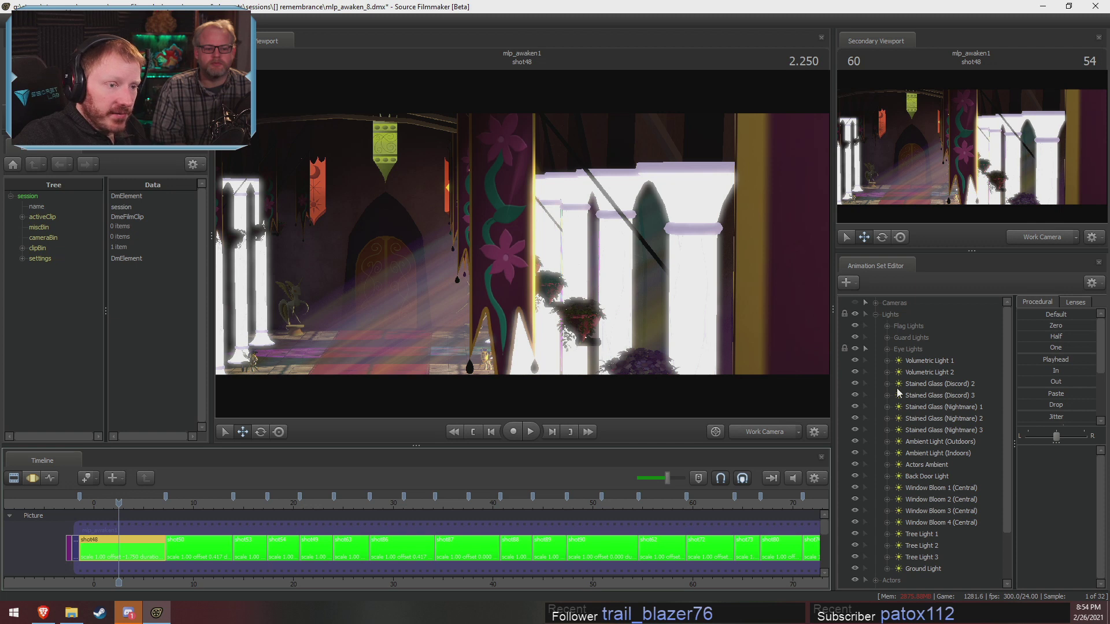
left_click(888, 326)
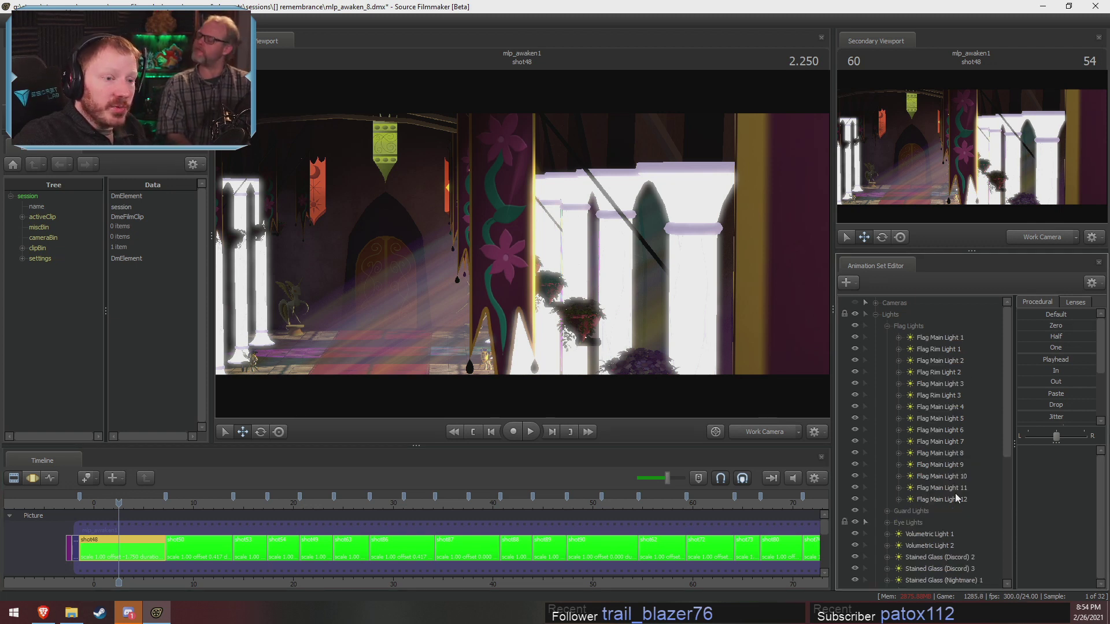
left_click(888, 327)
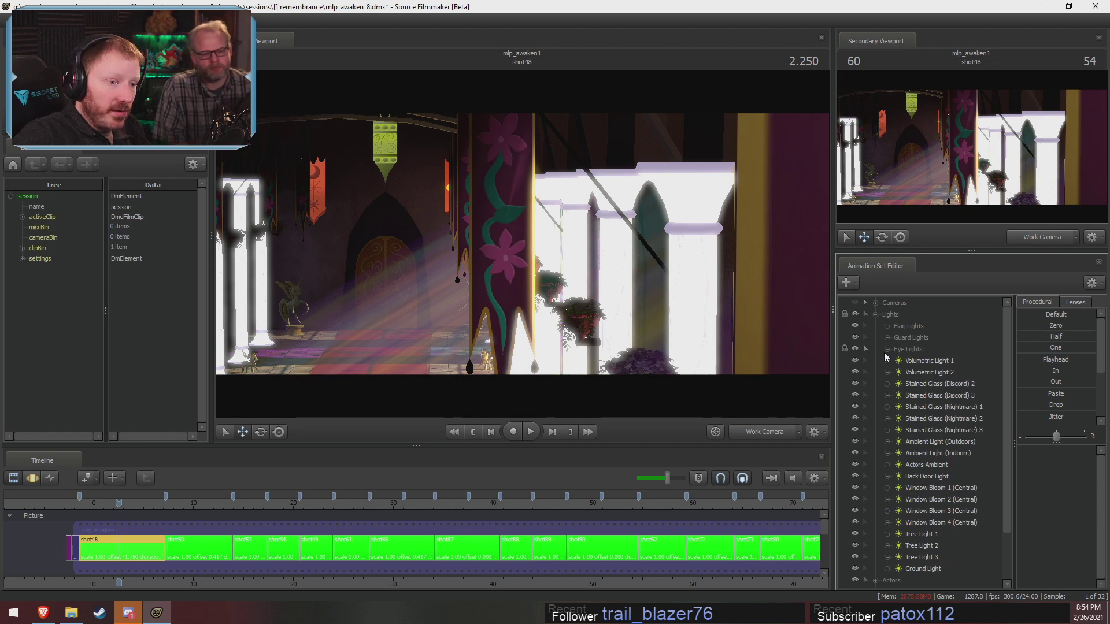
left_click_drag(908, 327, 909, 310)
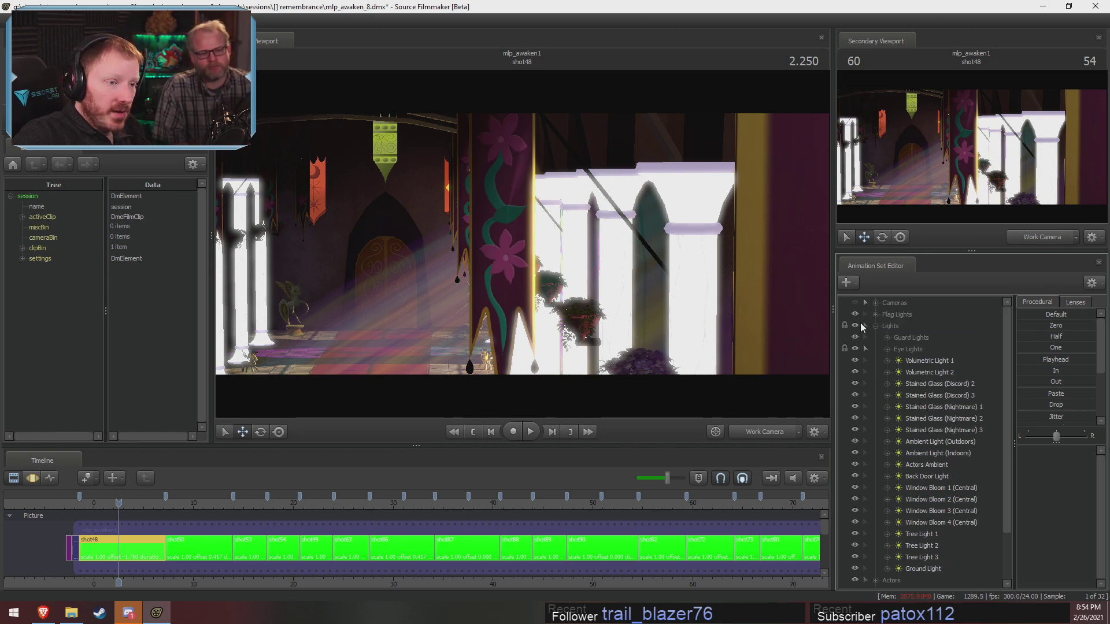
left_click(855, 326)
Examine the hanging banners, columns and windows in the Motion Editor from several angles with the Lights group hidden.
key("F3")
key("s")
left_click_drag(640, 280, 522, 244)
key("w")
key("d")
key("s")
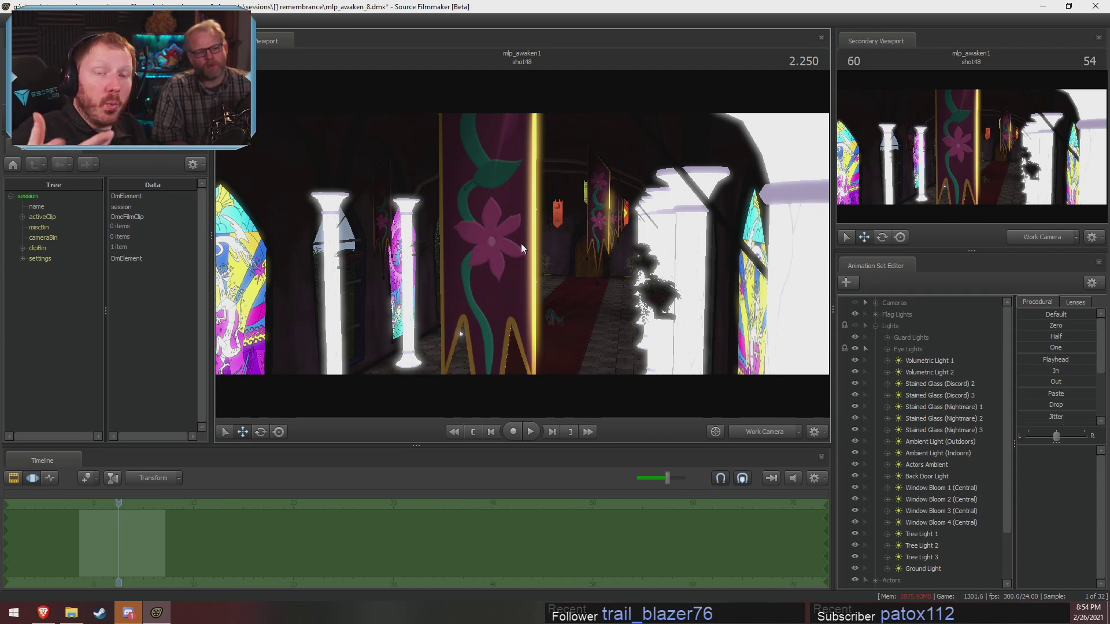
left_click_drag(744, 175, 841, 224)
left_click_drag(742, 285, 855, 210)
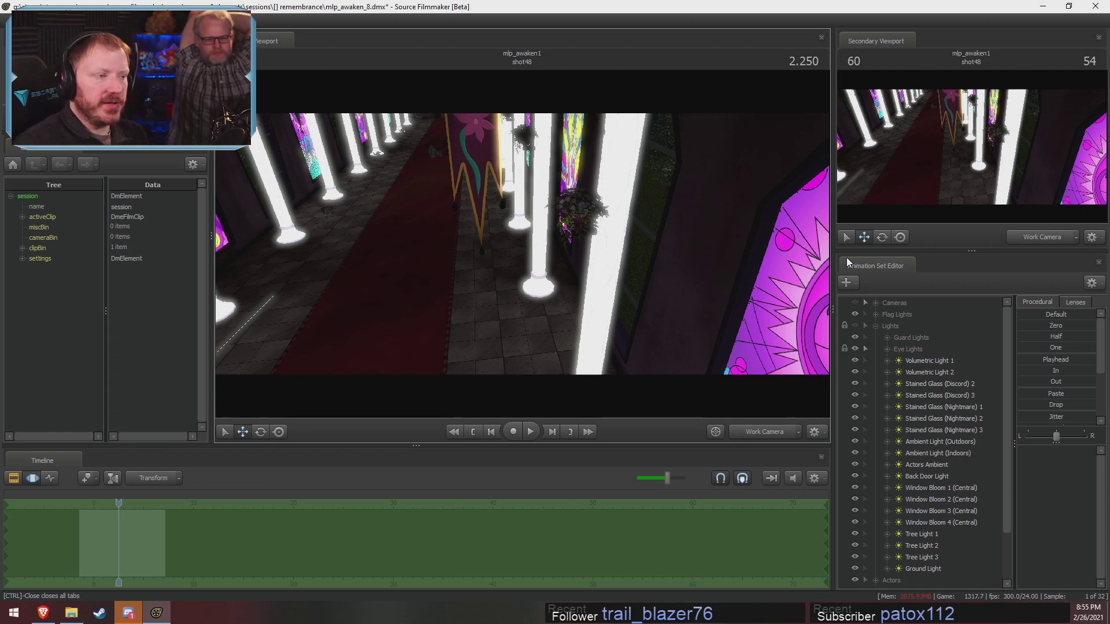
left_click_drag(611, 210, 591, 146)
left_click_drag(547, 268, 521, 244)
key("d")
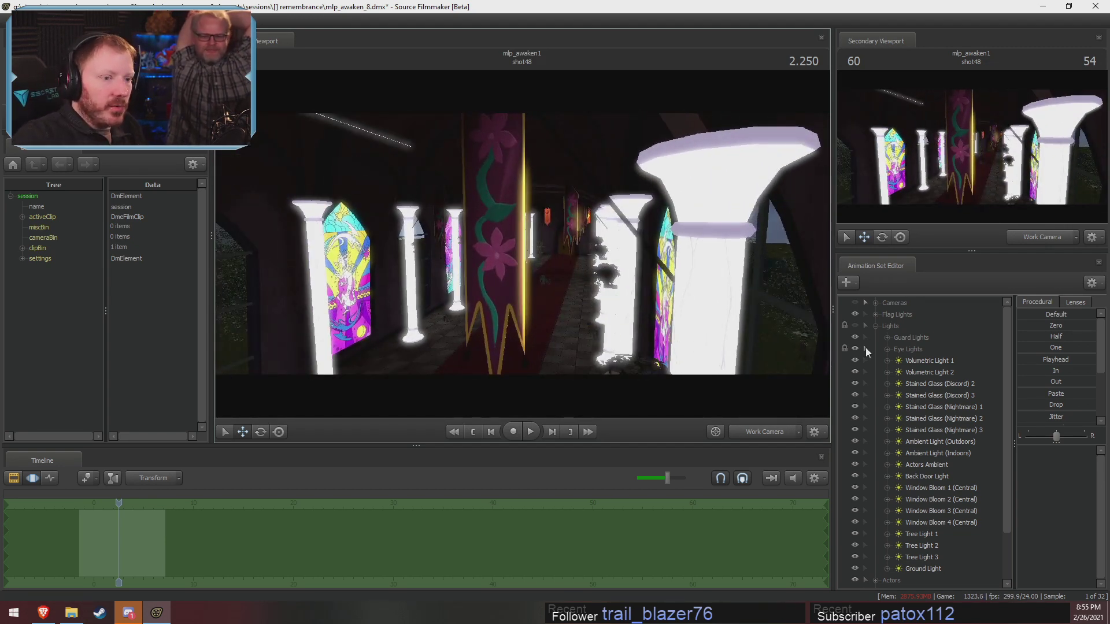
left_click_drag(655, 293, 642, 293)
key("d")
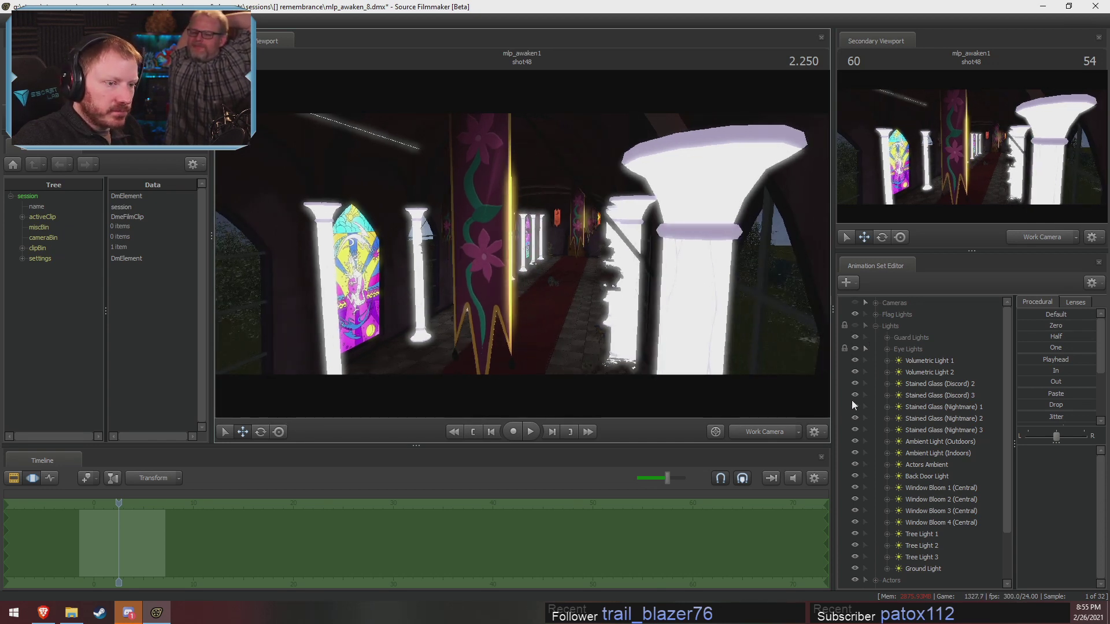
Review shot48's light list, toggle the Flag Lights group's visibility to compare the banners, and collapse the Lights group.
scroll(888, 376, "down", 2)
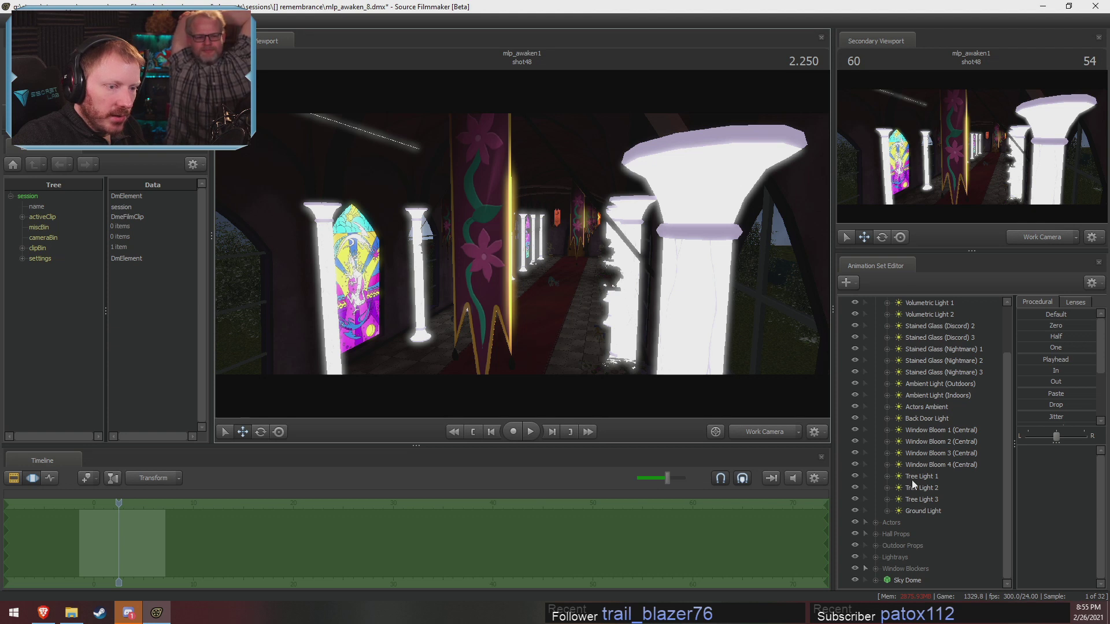
scroll(911, 481, "up", 2)
scroll(912, 486, "down", 2)
scroll(916, 509, "up", 2)
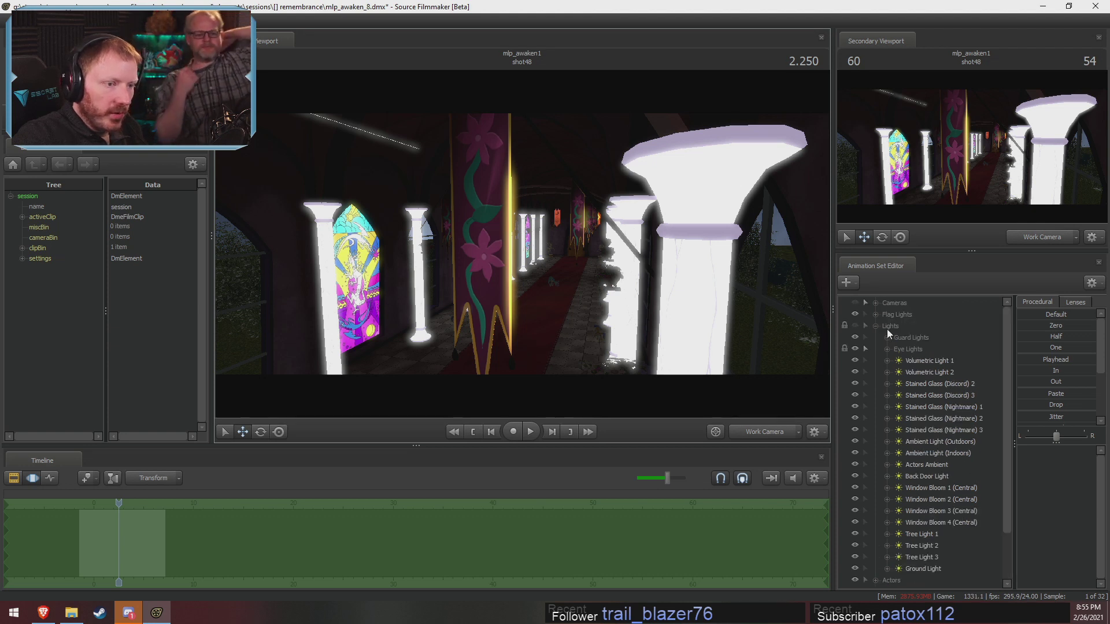
left_click(855, 314)
left_click(855, 315)
left_click(855, 314)
left_click(855, 314)
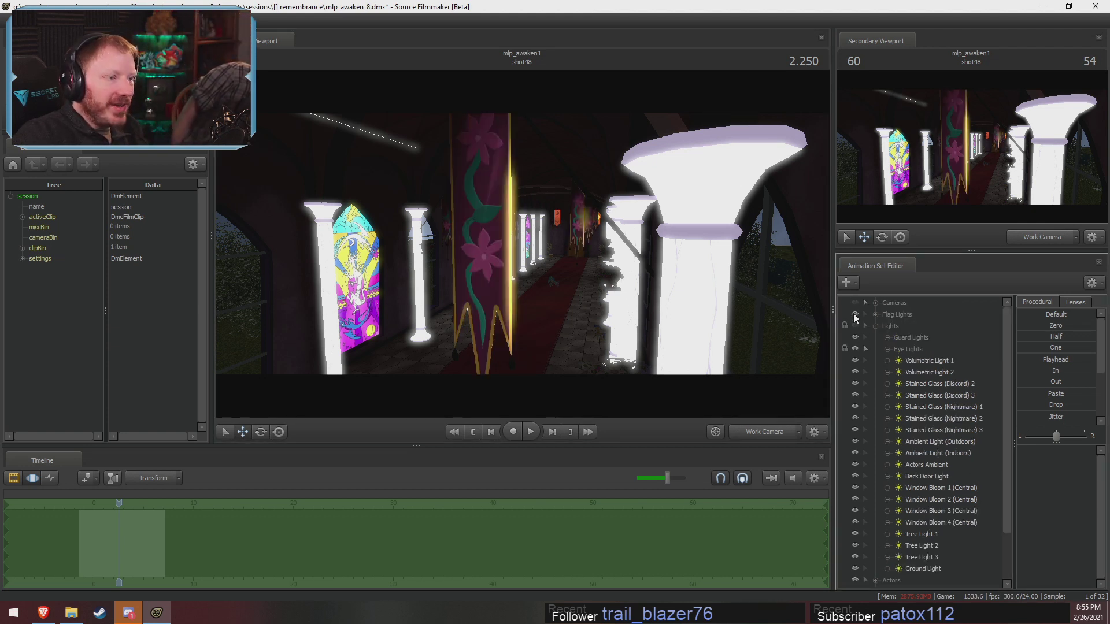
left_click(855, 314)
left_click(855, 314)
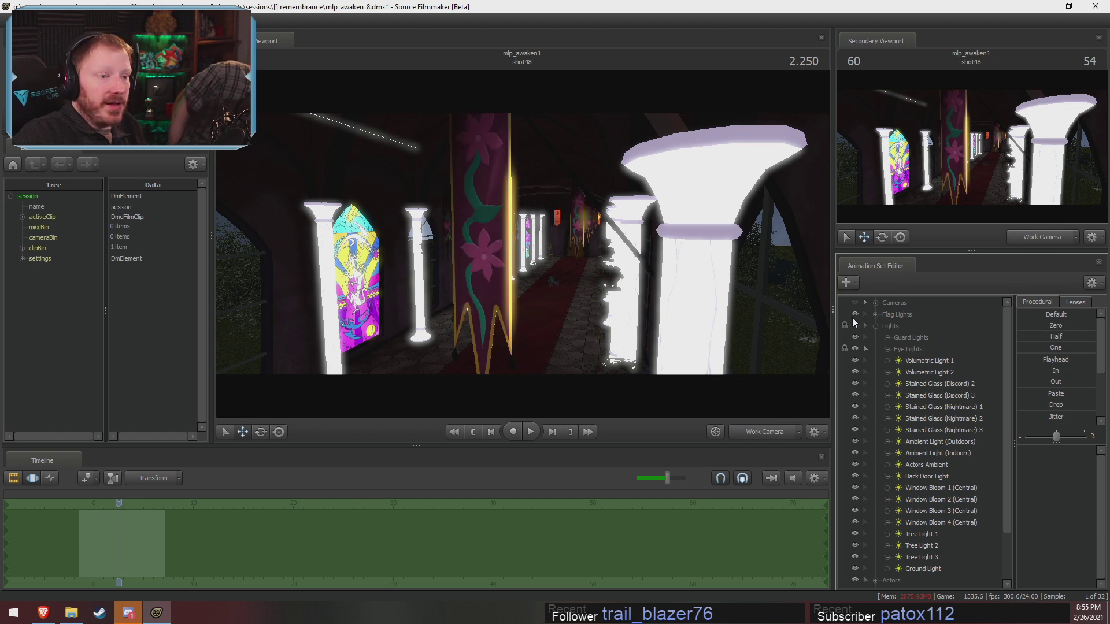
left_click(855, 316)
left_click(855, 317)
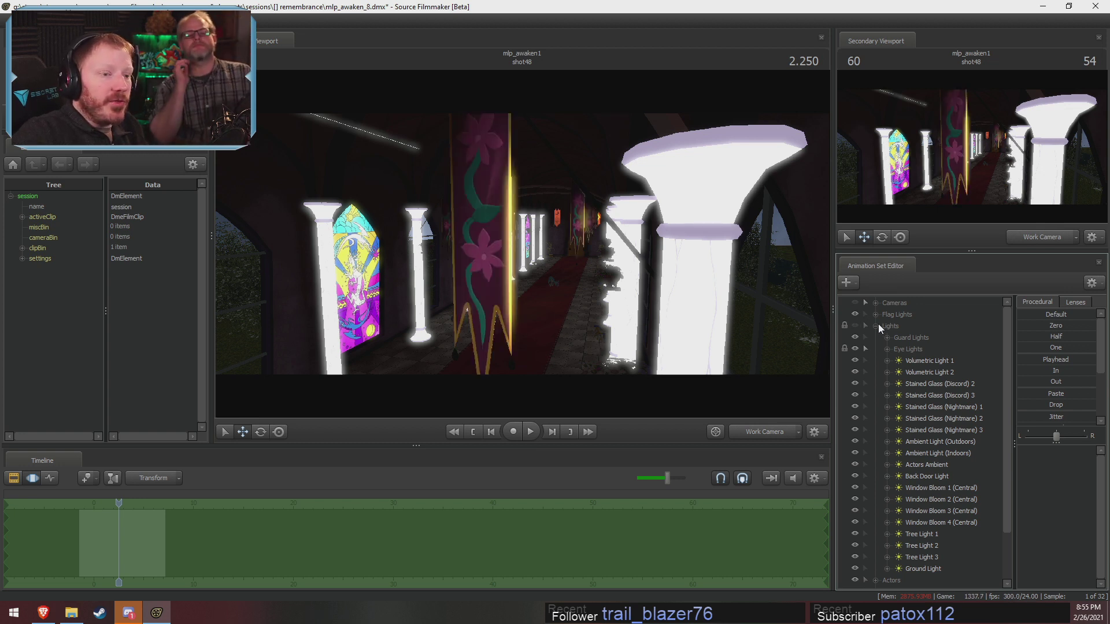
left_click(876, 326)
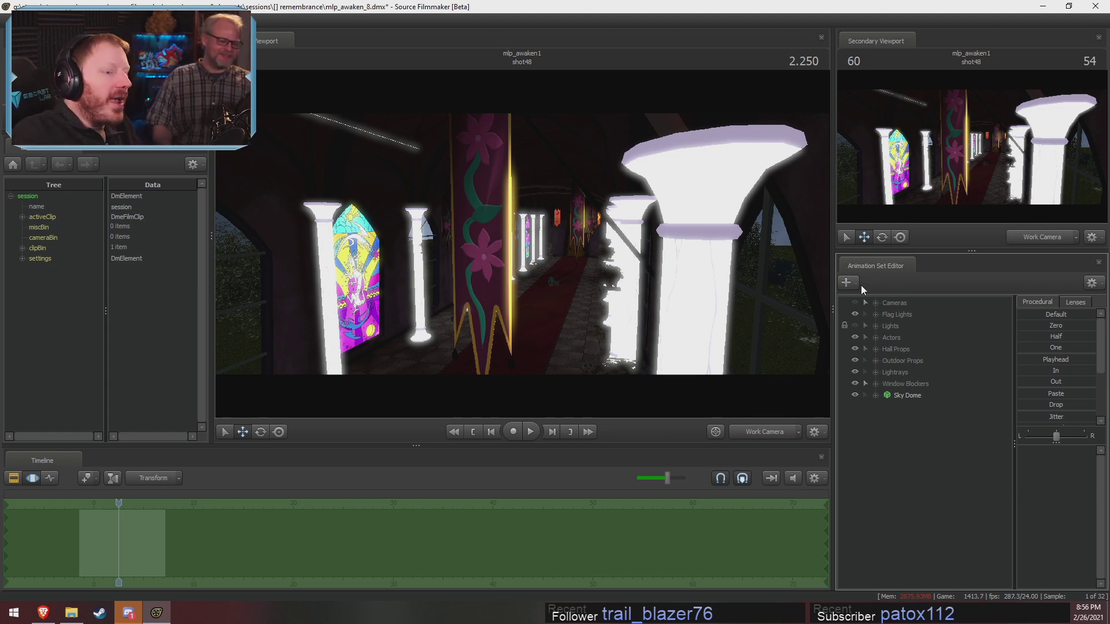
Switch to the scene camera in the Clip Editor, check shot33, and move the playhead to 7.166 in shot4.
left_click(775, 433)
key("F2")
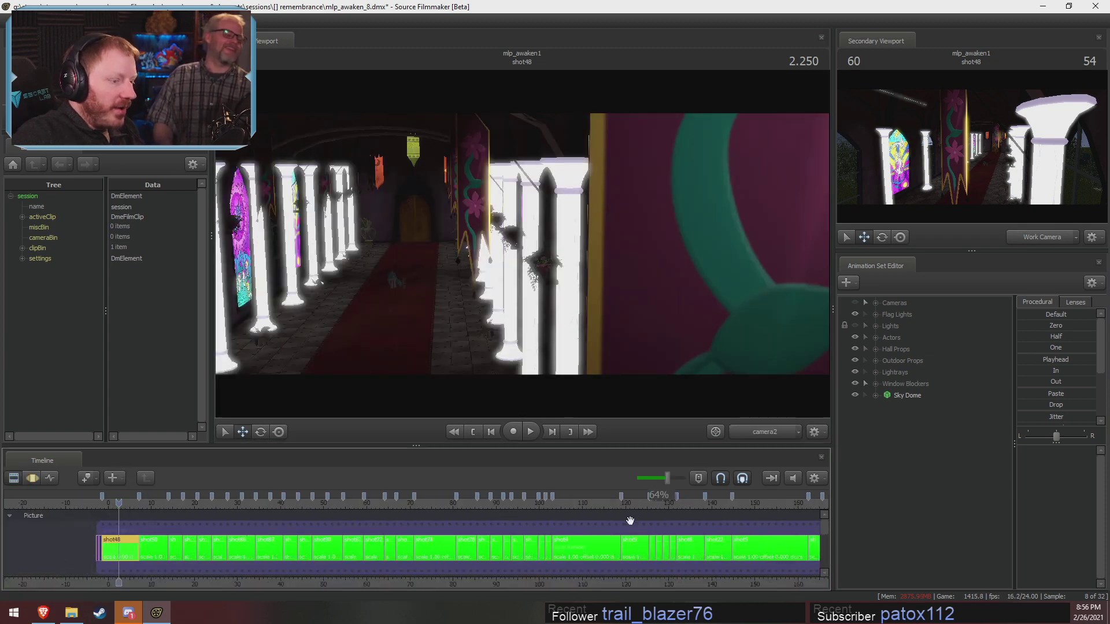
left_click(652, 502)
key("space")
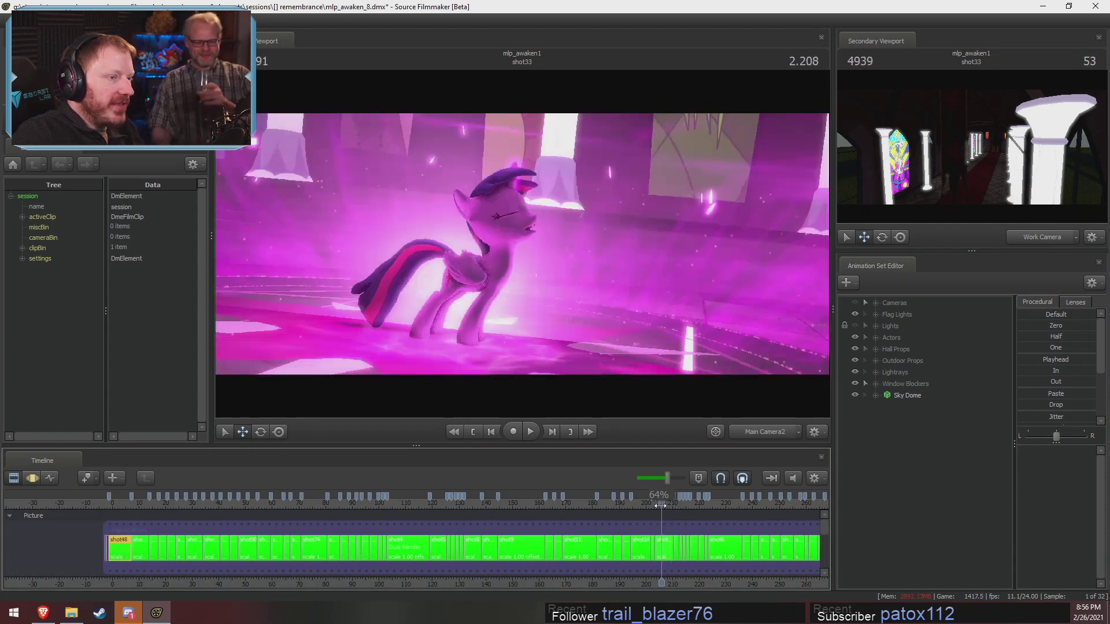
left_click_drag(642, 514, 406, 513)
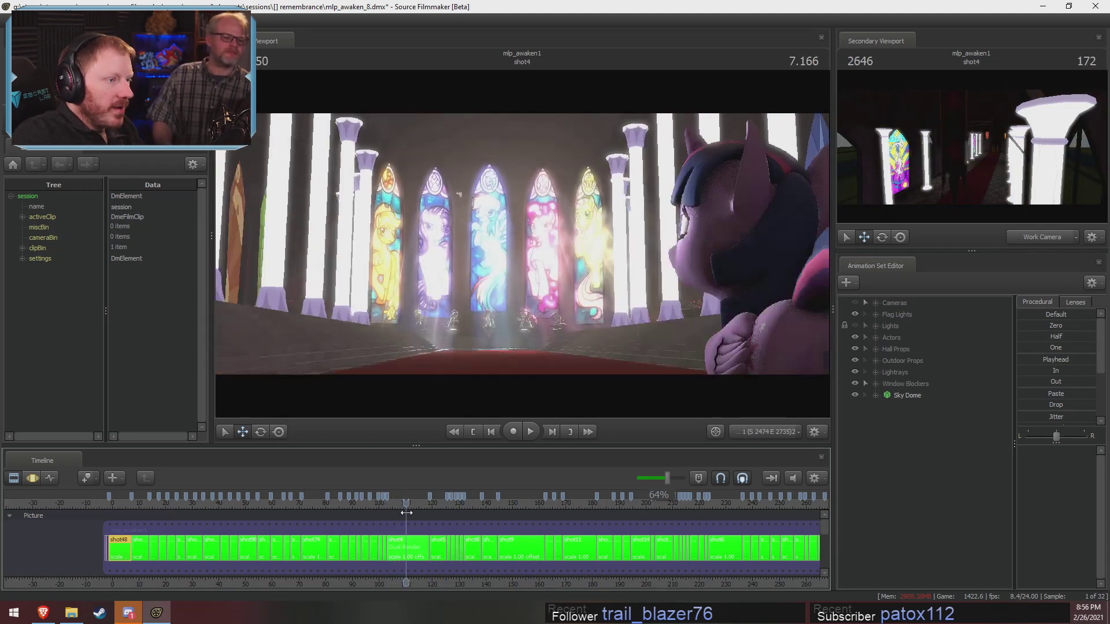
Show shot4 through the work camera and turn off scene lighting in the viewport.
left_click(761, 432)
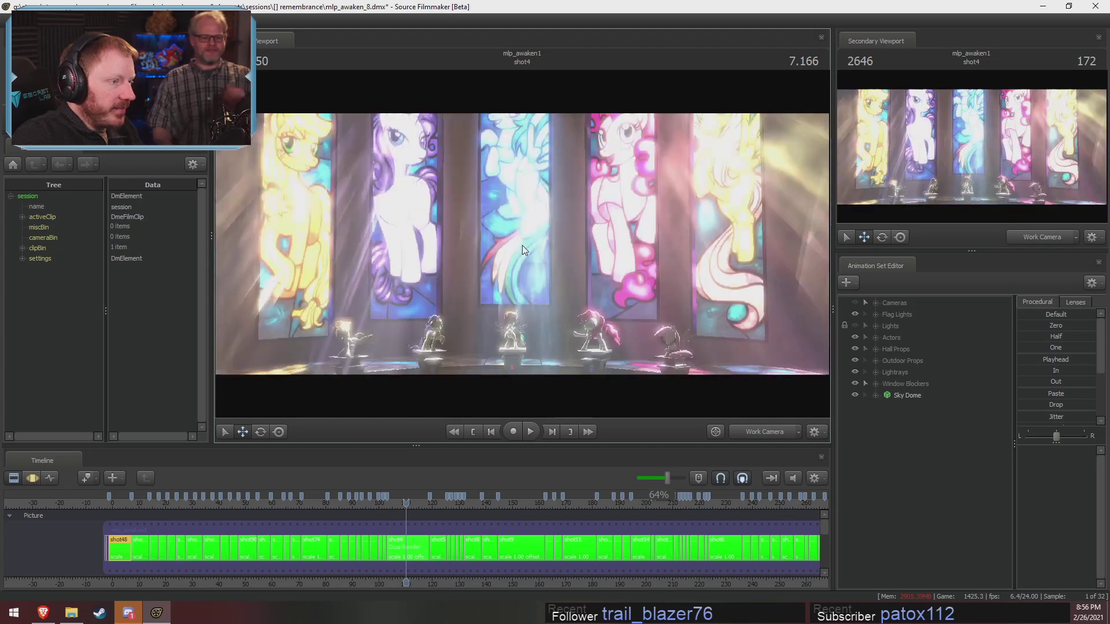
right_click(537, 250)
left_click(546, 272)
Examine shot4's glowing statues, their pedestals and the stained-glass windows with the light rays passing in front of them.
left_click_drag(352, 336, 352, 296)
key("s")
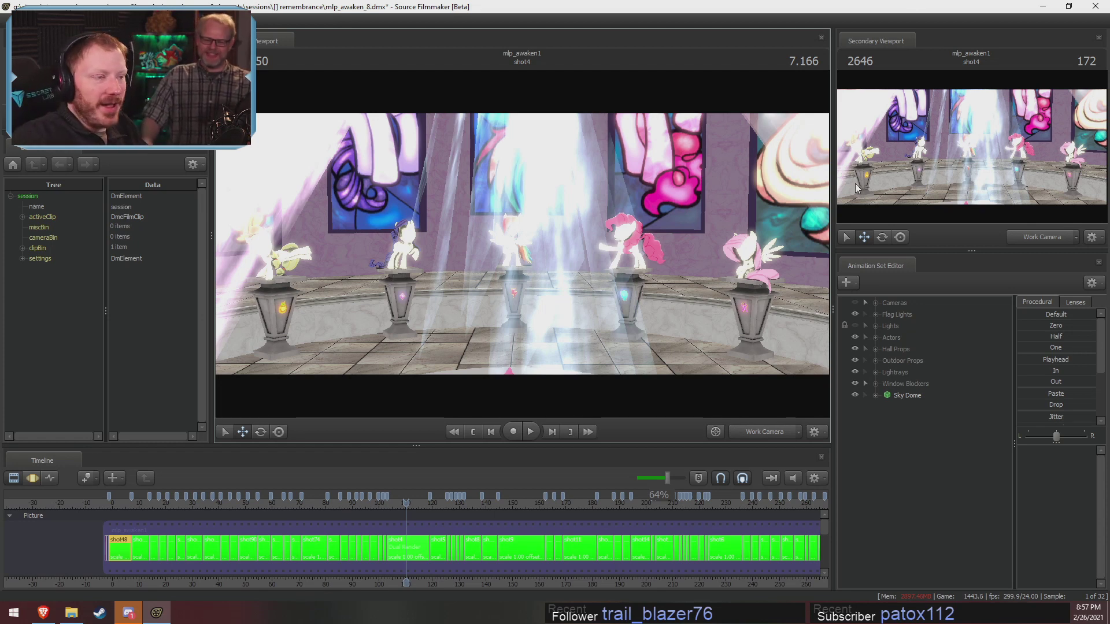
right_click(633, 226)
left_click_drag(560, 238, 522, 244)
key("s")
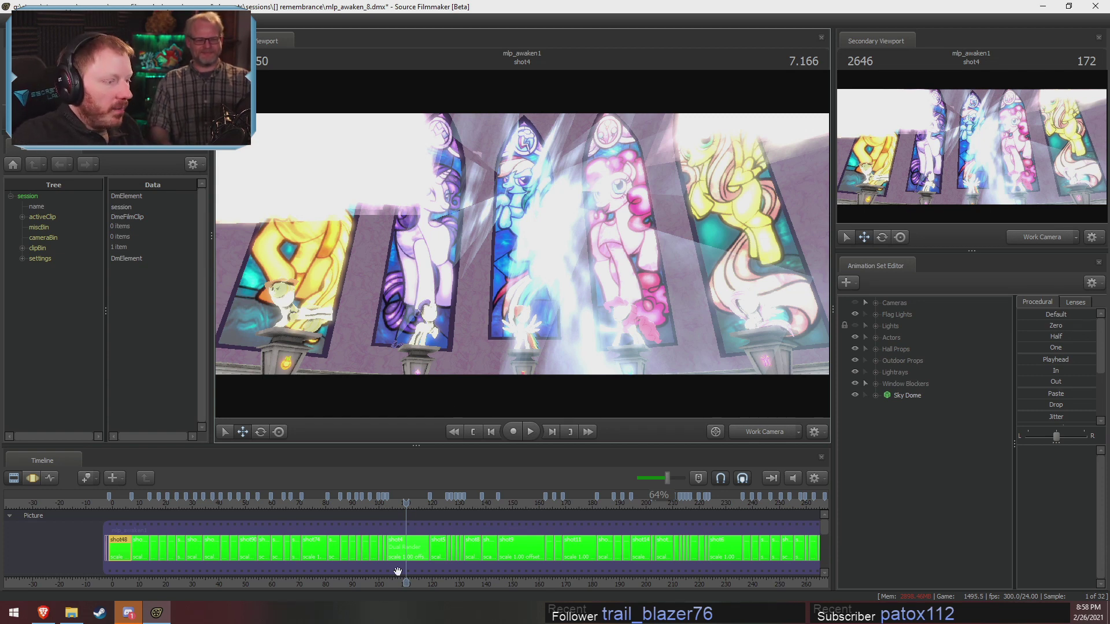
Check the scene cameras at 11.500 in shot4, in shot22 and in shot9, and return to 8.500 in shot4.
left_click(418, 507)
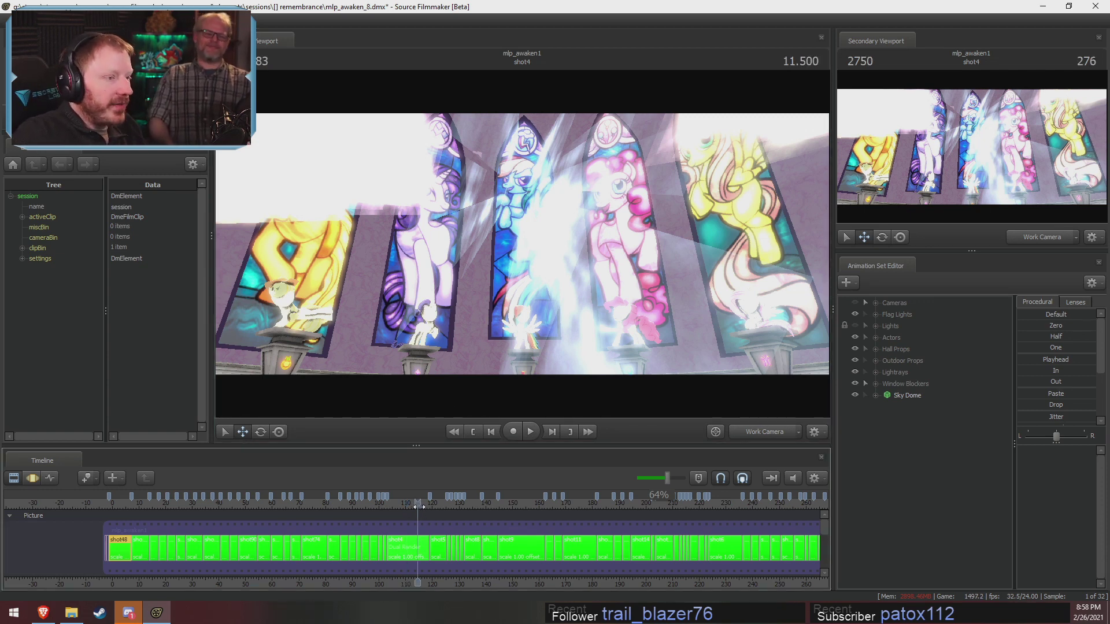
left_click(769, 432)
left_click_drag(419, 504, 496, 536)
scroll(502, 529, "up", 4)
scroll(502, 529, "up", 3)
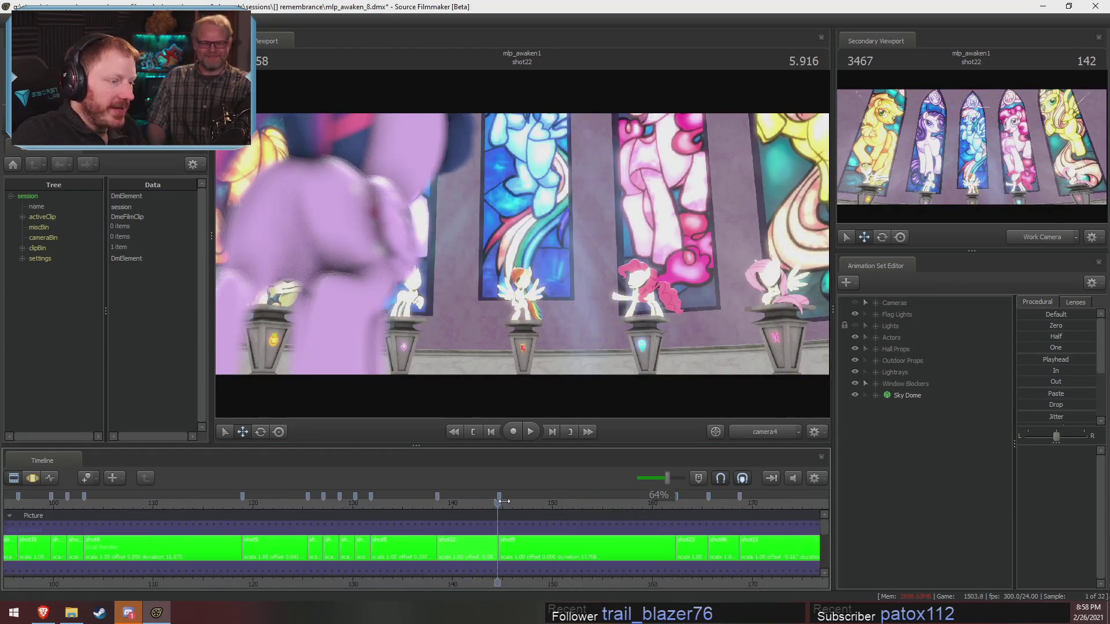
left_click(505, 503)
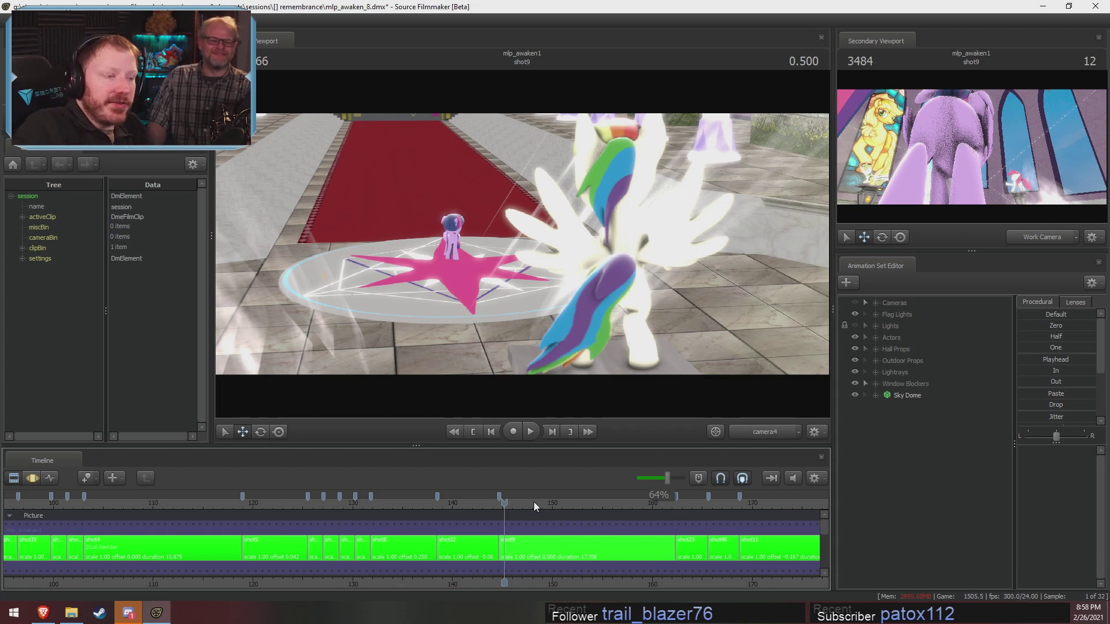
left_click_drag(506, 502, 169, 572)
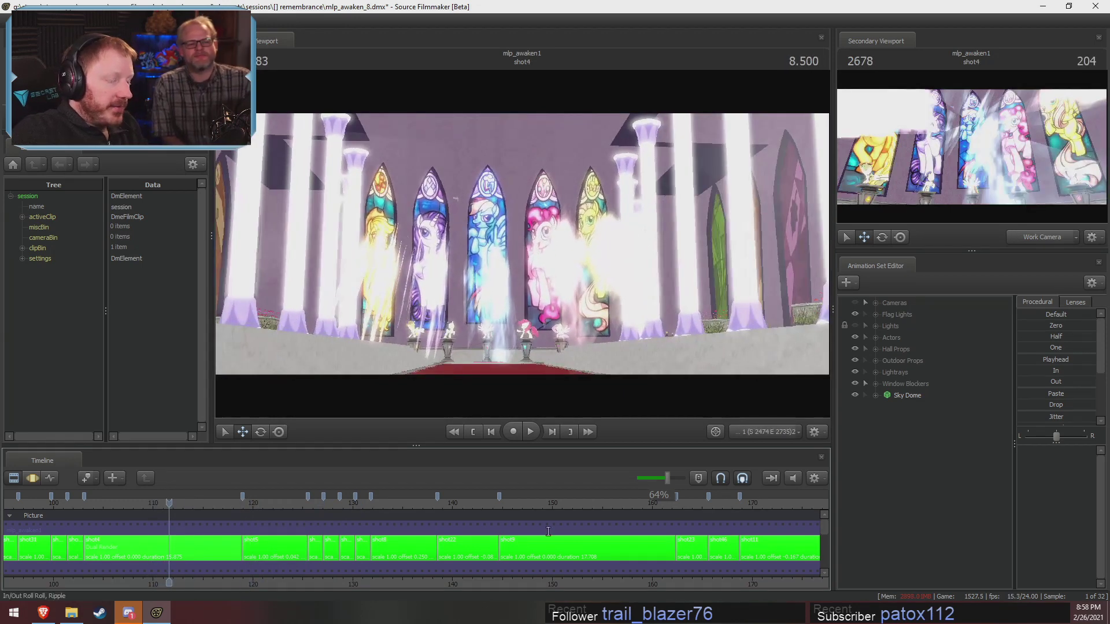
Examine the light rays in front of shot4's five stained-glass windows up close and from below with the work camera.
key("w")
left_click_drag(750, 415, 733, 385)
scroll(734, 396, "down", 8)
left_click_drag(522, 243, 522, 244)
key("w")
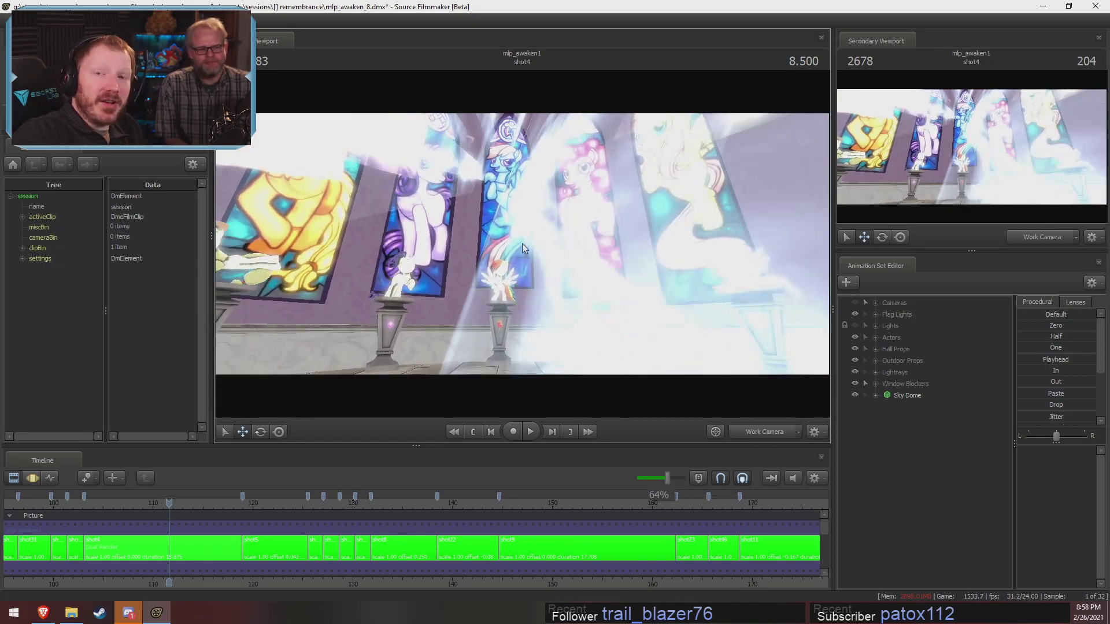
left_click_drag(682, 249, 678, 252)
key("w")
key("s")
key("w")
left_click_drag(522, 244, 521, 235)
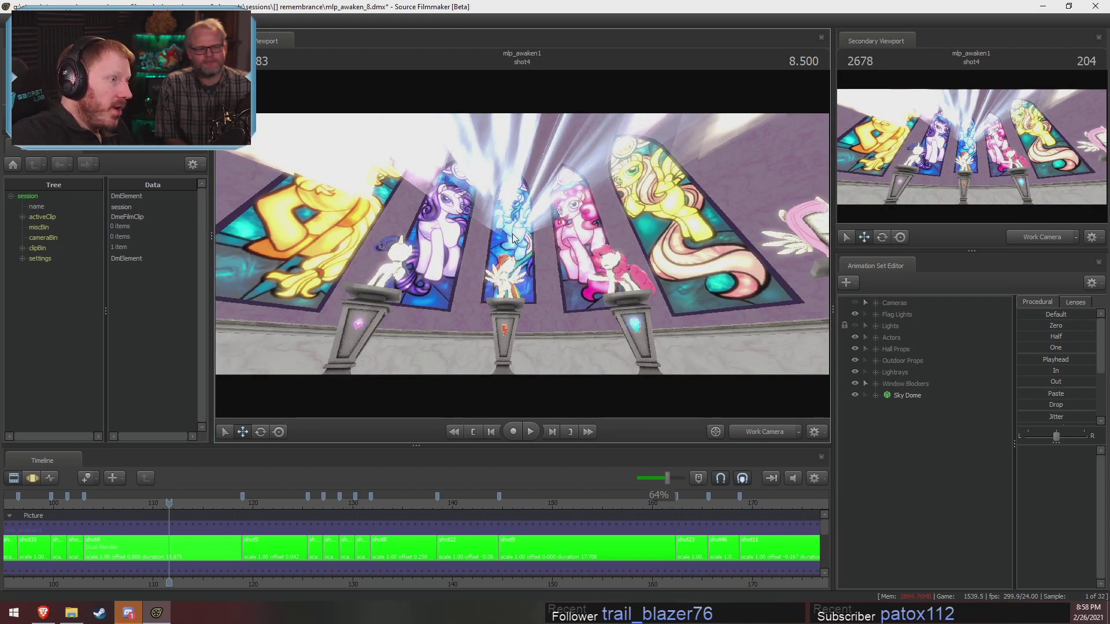
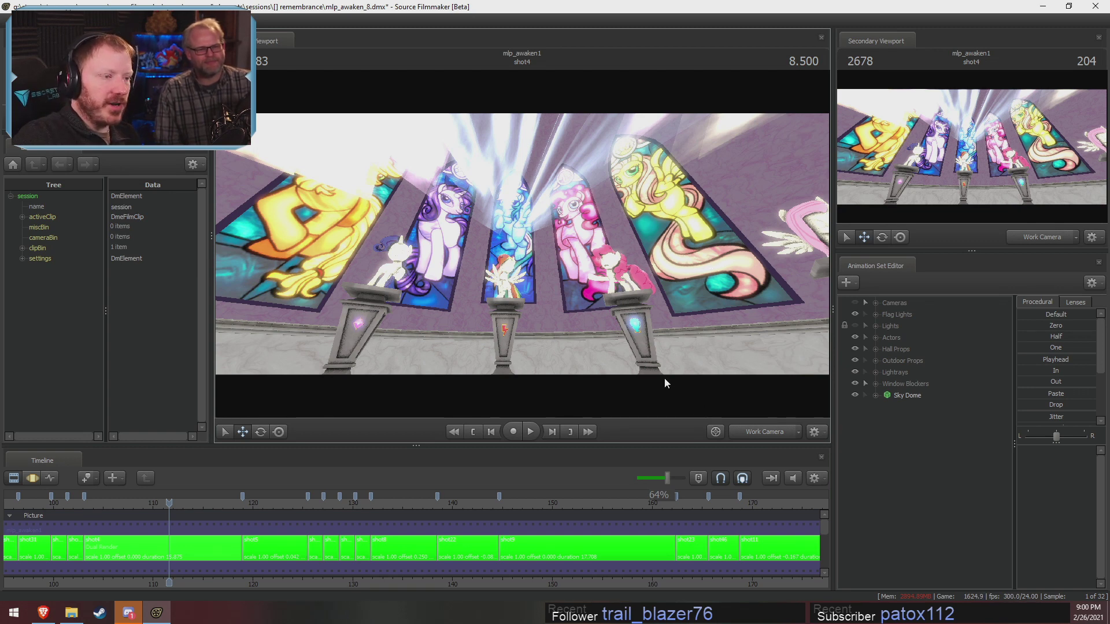
View shot4's statues from near the floor, return to its scene camera, and bring the full shot sequence into view.
left_click_drag(522, 244, 522, 269)
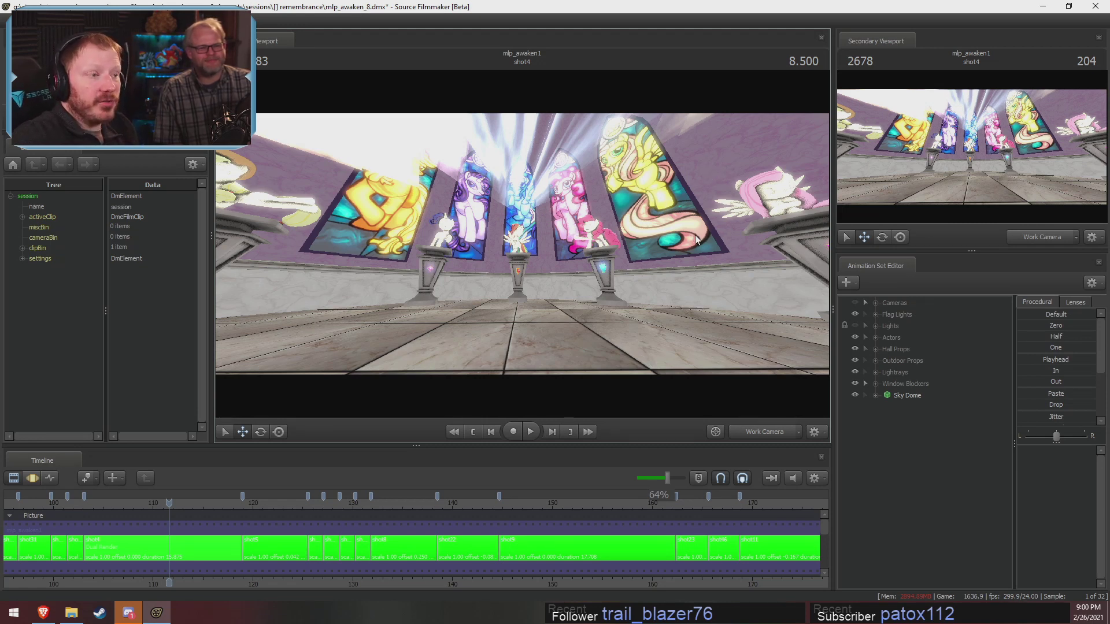
left_click_drag(463, 243, 497, 283)
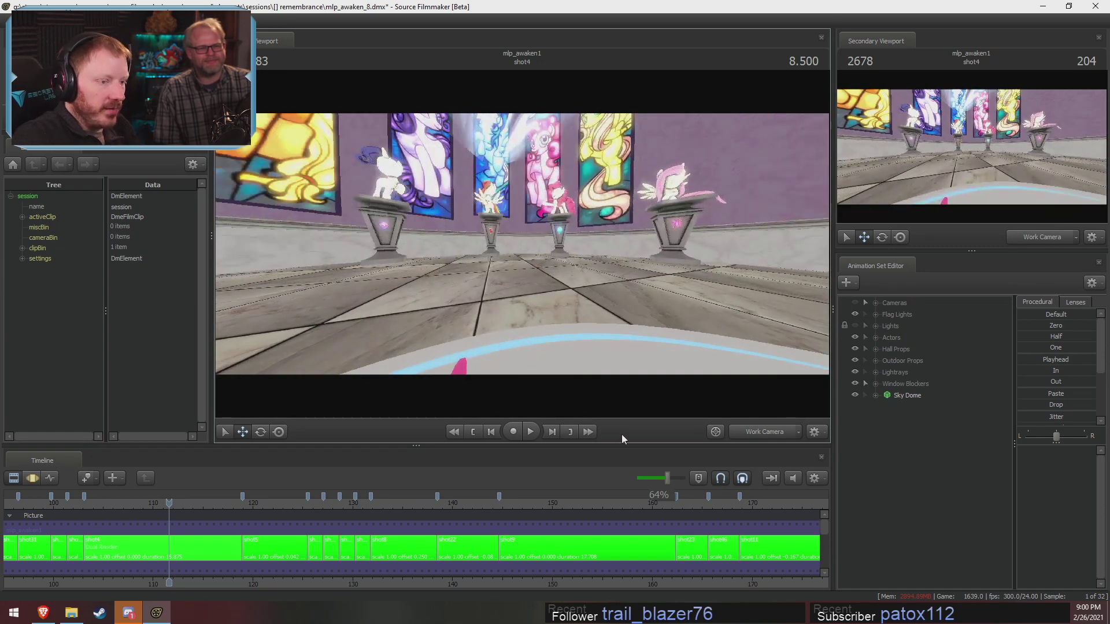
left_click(747, 432)
scroll(119, 536, "down", 5)
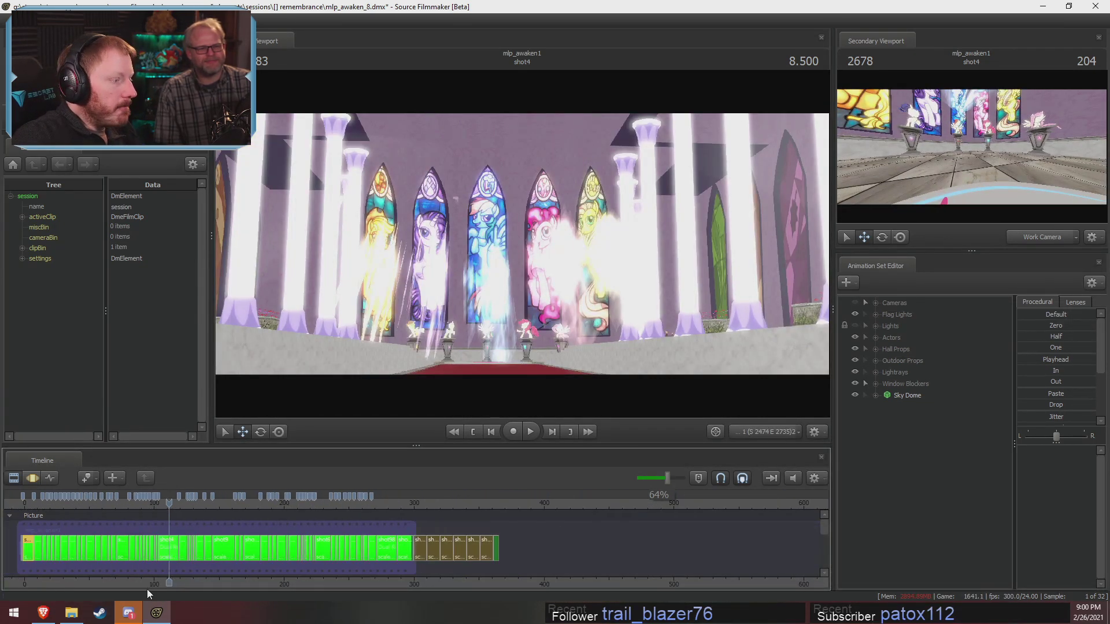
Show shot86 at 6.541 and enable lighting in the primary viewport.
middle_click_drag(111, 573, 677, 553)
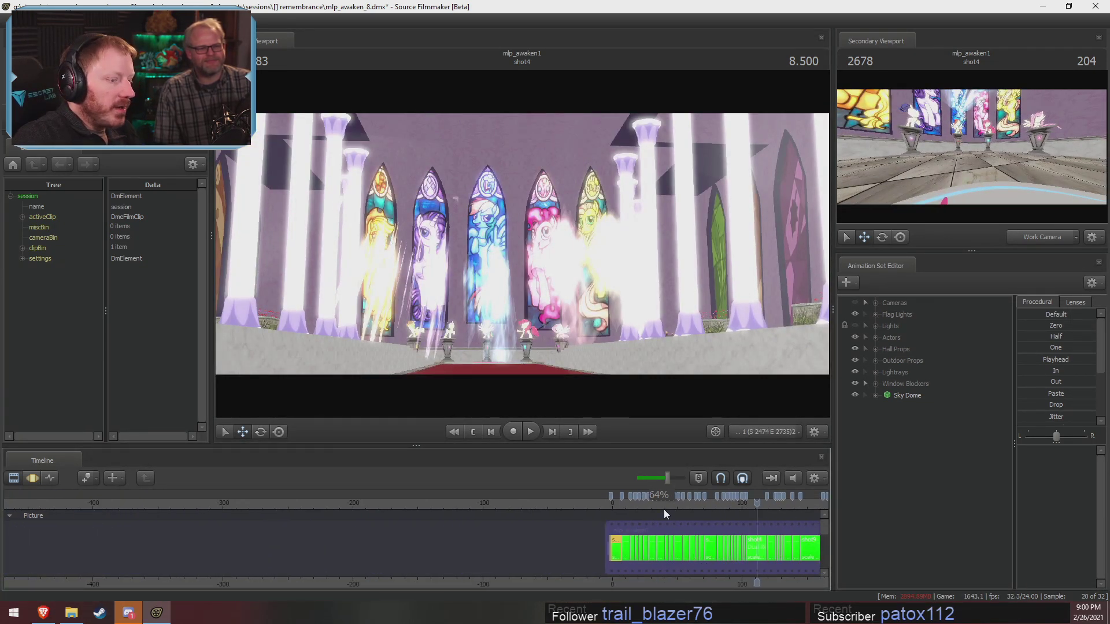
left_click_drag(663, 508, 657, 511)
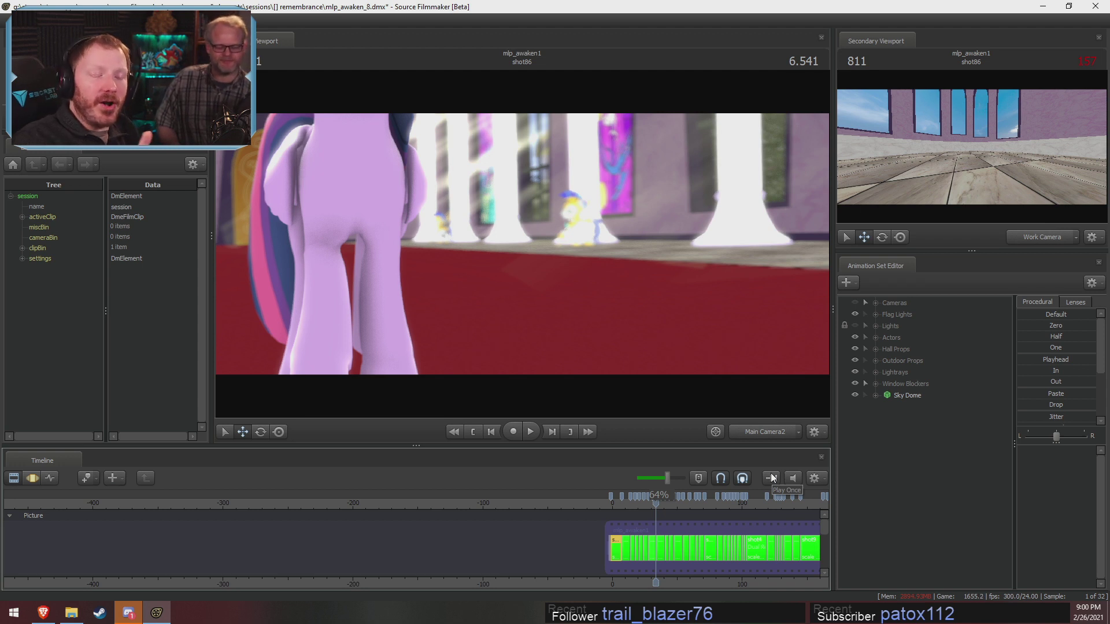
right_click(618, 332)
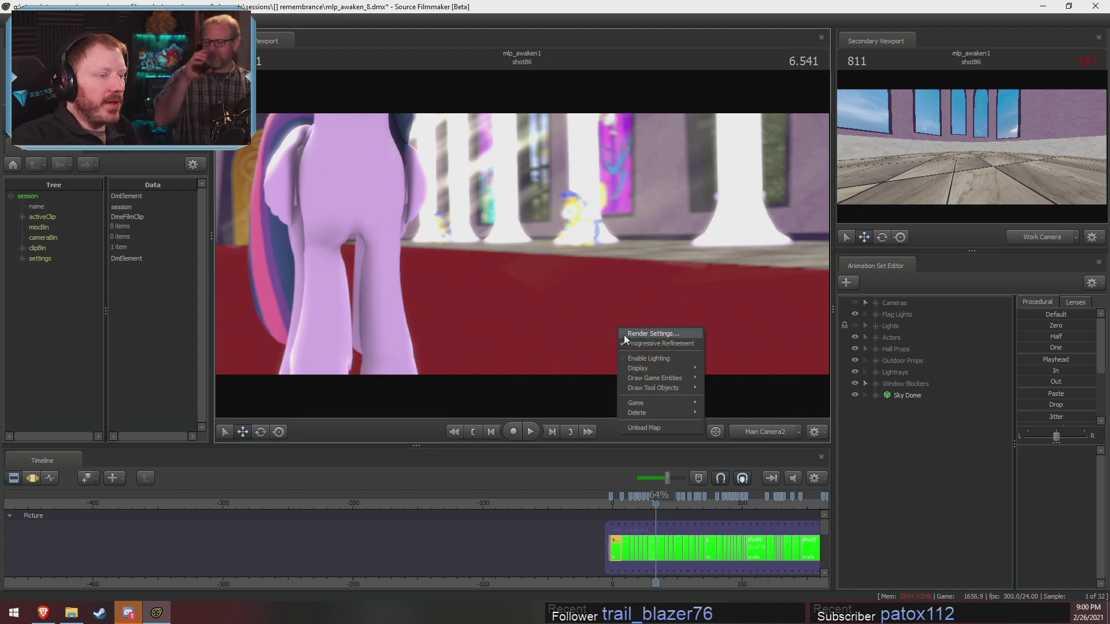
left_click(640, 344)
right_click(655, 347)
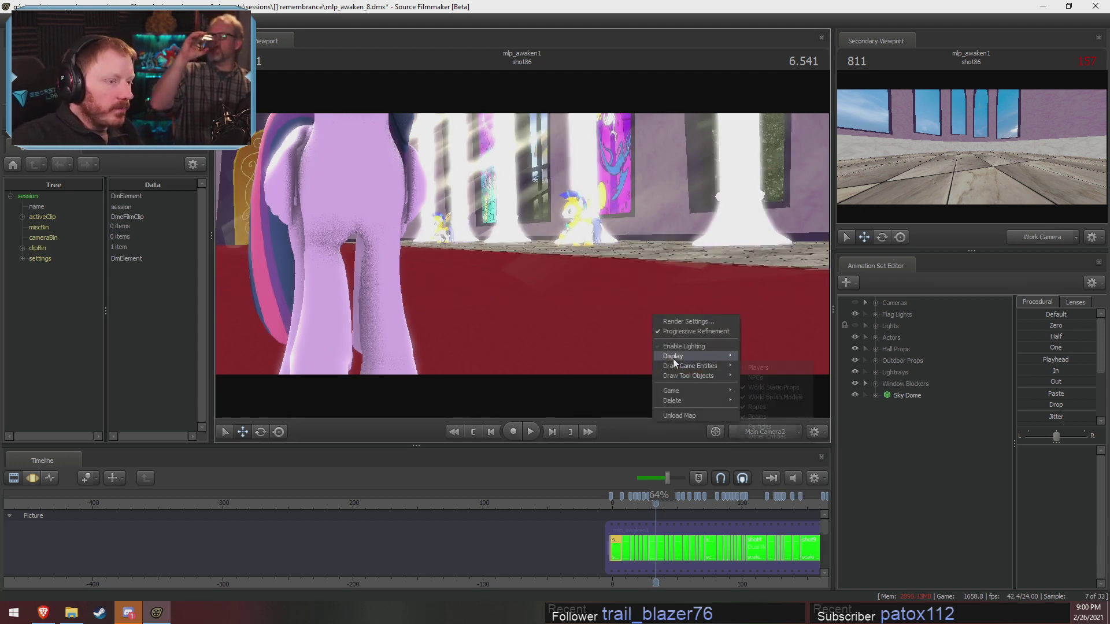
left_click(676, 346)
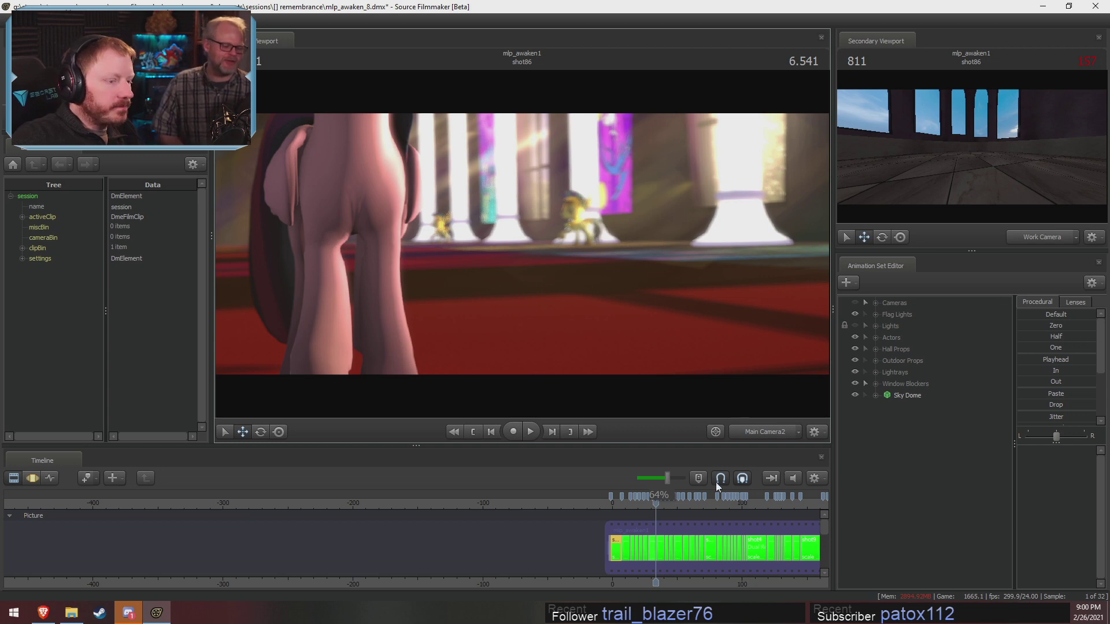
Examine the window light and pane shadows on shot62's red carpet at 4.625, using a work camera copied from the scene camera.
scroll(694, 555, "down", 1)
left_click_drag(656, 506, 685, 507)
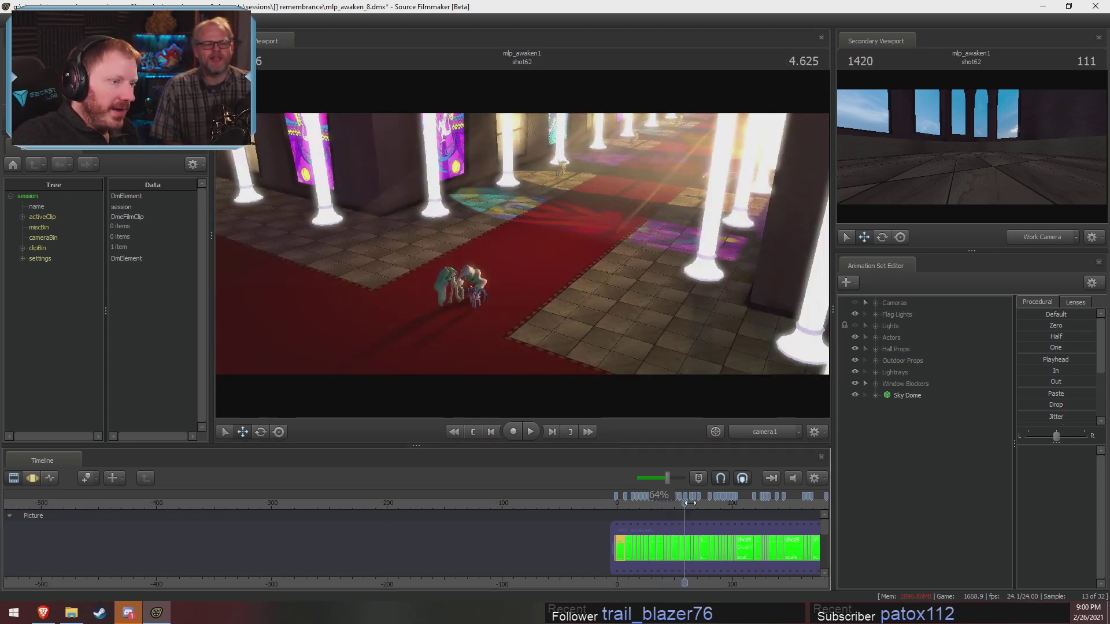
left_click(758, 430, "ctrl")
left_click_drag(717, 359, 688, 353)
key("w")
key("w")
left_click_drag(532, 249, 532, 230)
key("w")
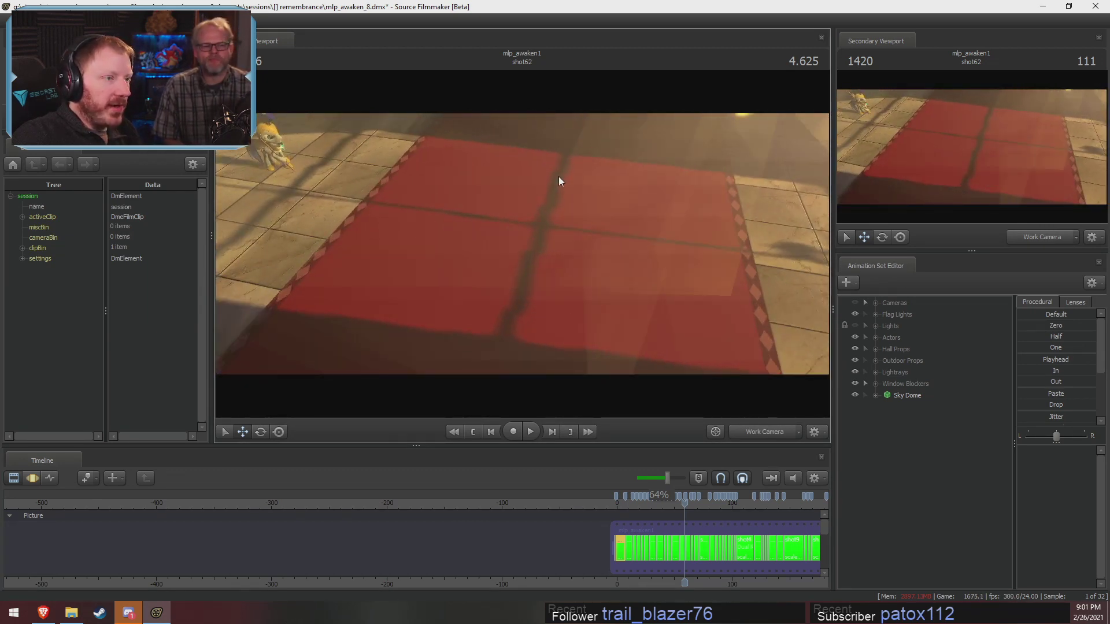
left_click_drag(487, 312, 714, 331)
key("s")
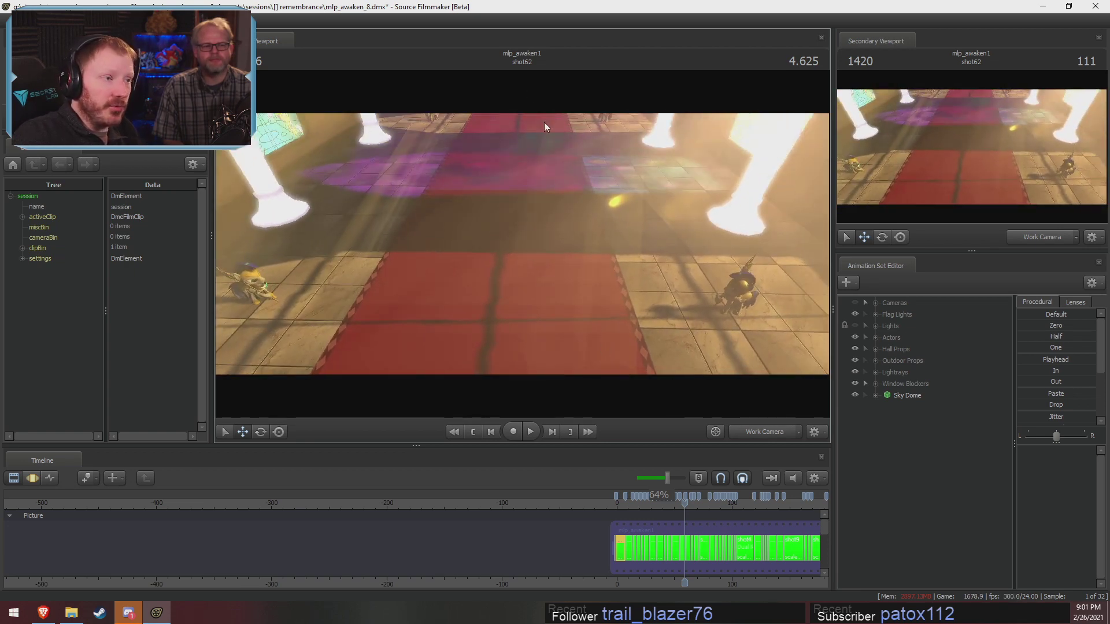
Compare the hall's floor lighting in shot87 at 5.416 and shot89 at 1.125, viewing the carpet light around the character up close.
left_click(668, 503)
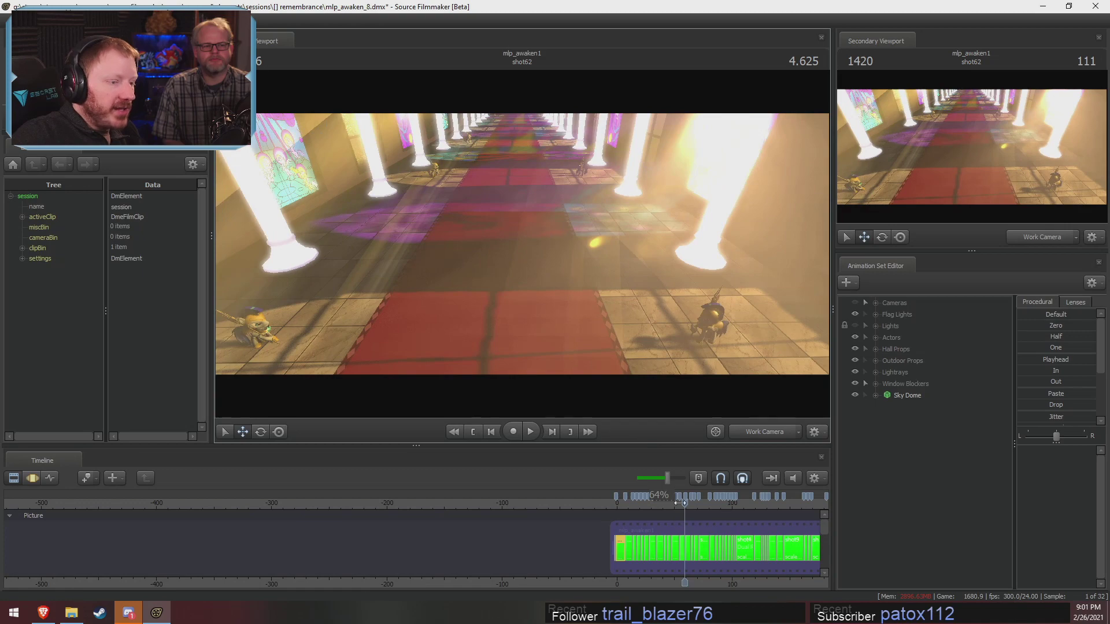
left_click_drag(668, 503, 663, 503)
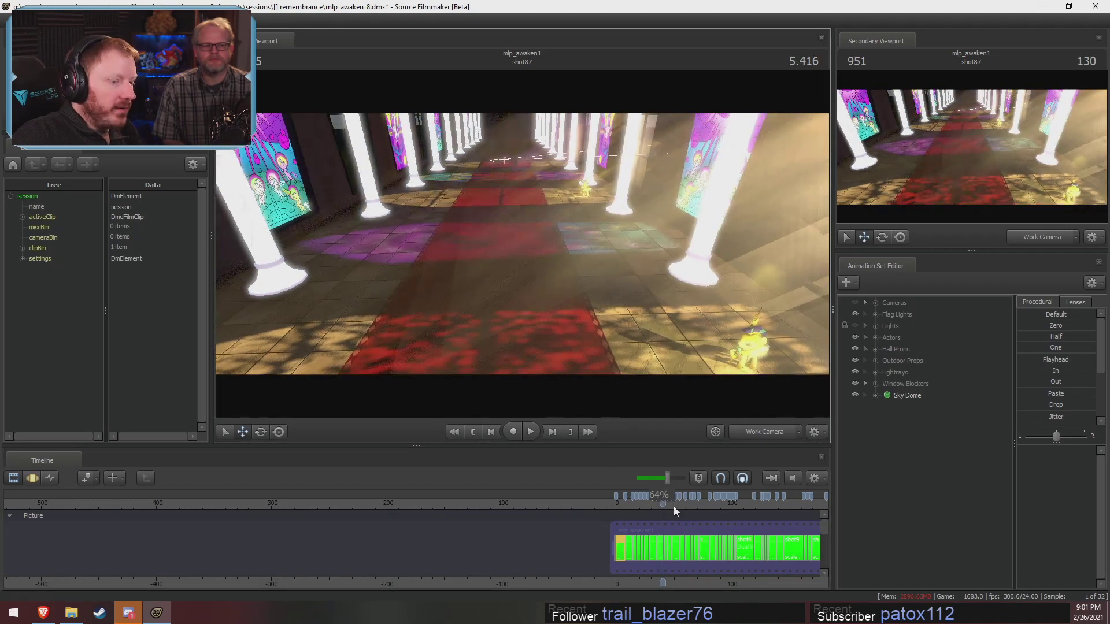
left_click(668, 504)
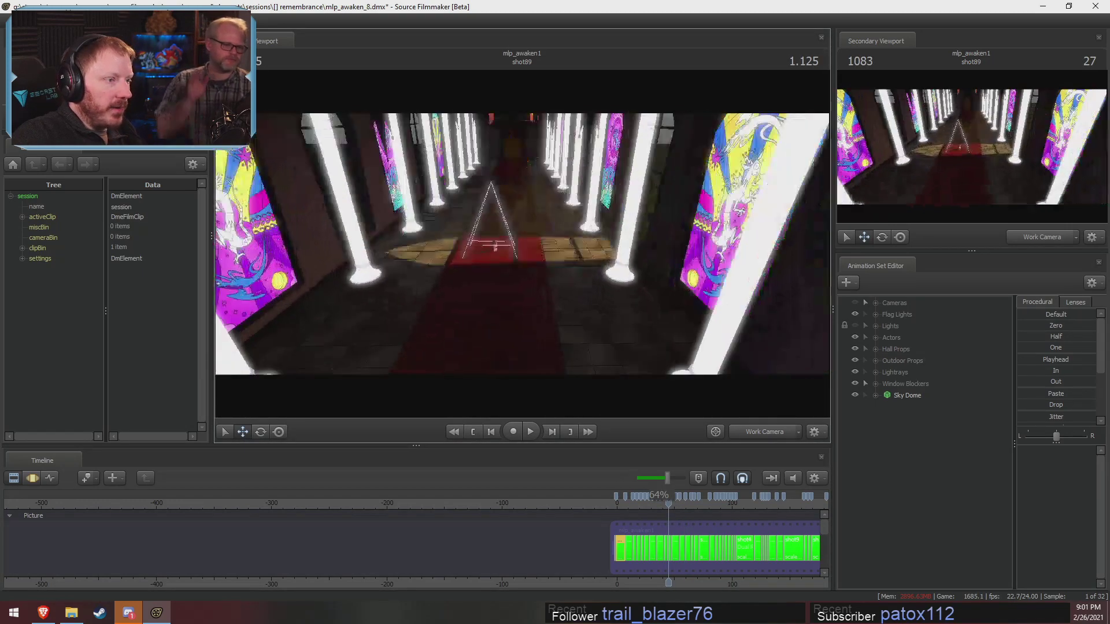
key("w")
left_click_drag(629, 266, 629, 266)
key("s")
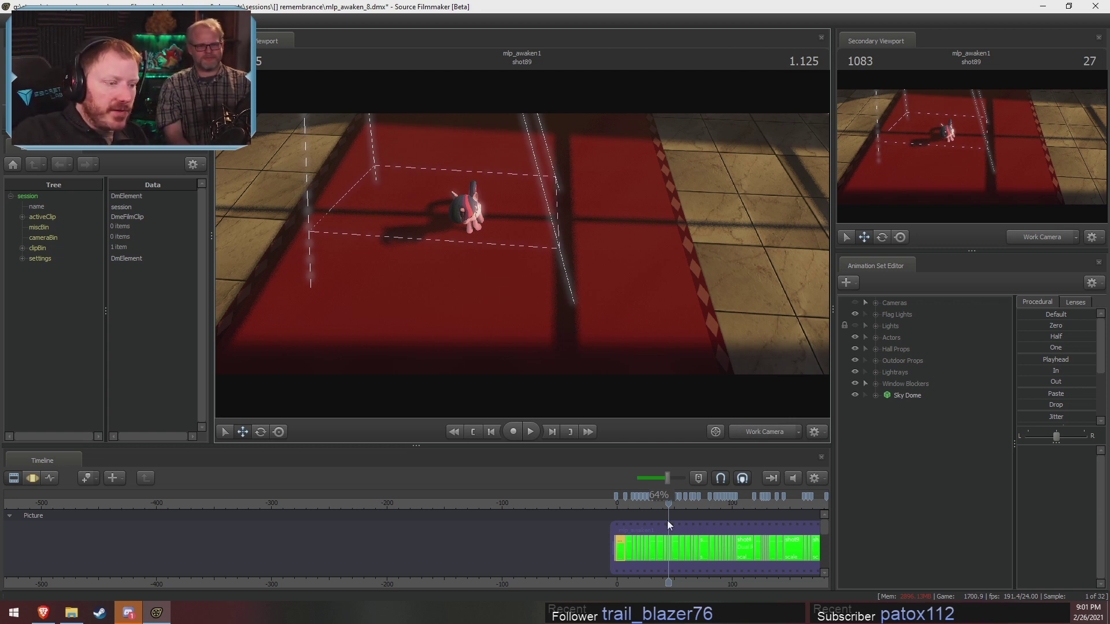
View shot90 at 6.291 through its scene camera and examine the window light on the carpet with the work camera.
left_click_drag(668, 523, 680, 511)
left_click(778, 429)
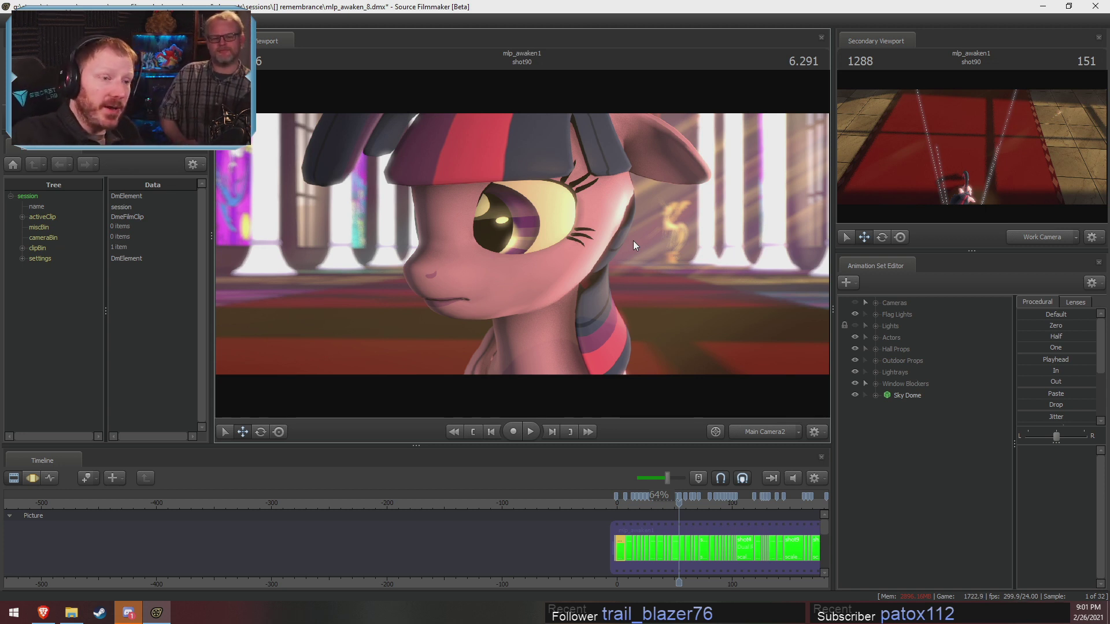
left_click(738, 435)
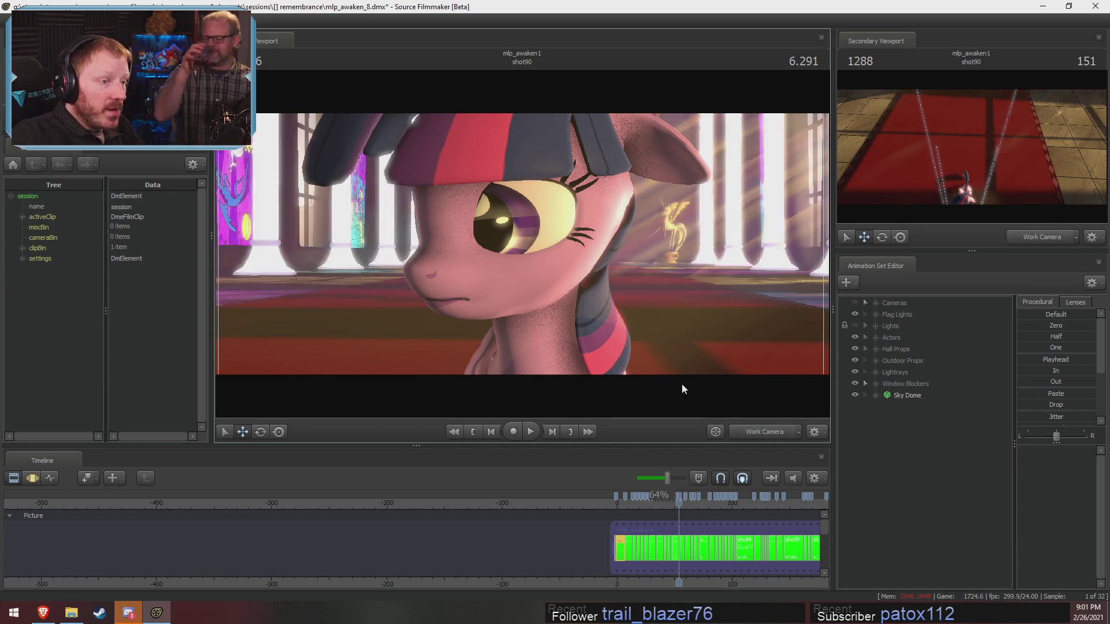
left_click_drag(665, 364, 647, 382)
key("w")
mouse_move(523, 185)
left_mouse_down()
mouse_move(509, 191)
mouse_move(522, 185)
left_mouse_up()
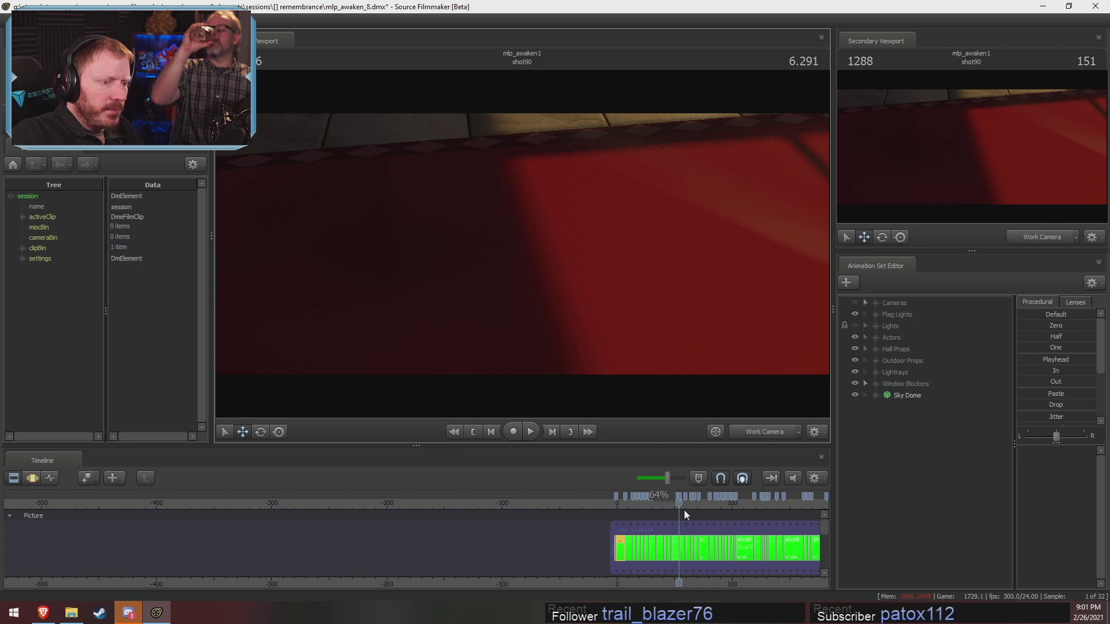
Examine shot72's window shadows and stained-glass projections across the hall floor at 3.333.
left_click_drag(685, 510, 689, 510)
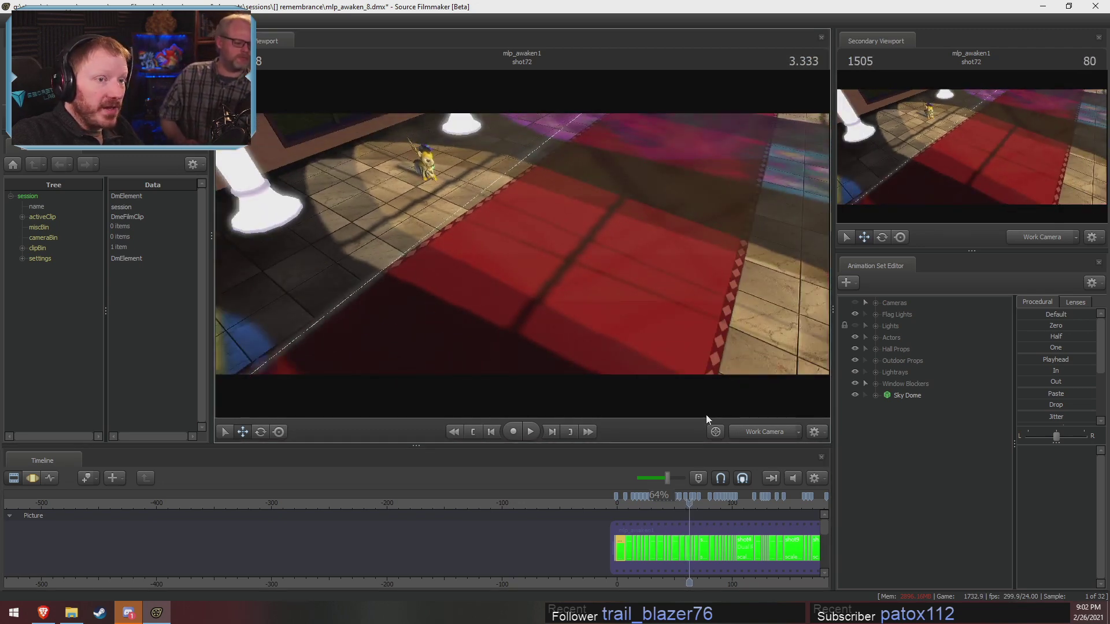
left_click_drag(688, 329, 770, 489)
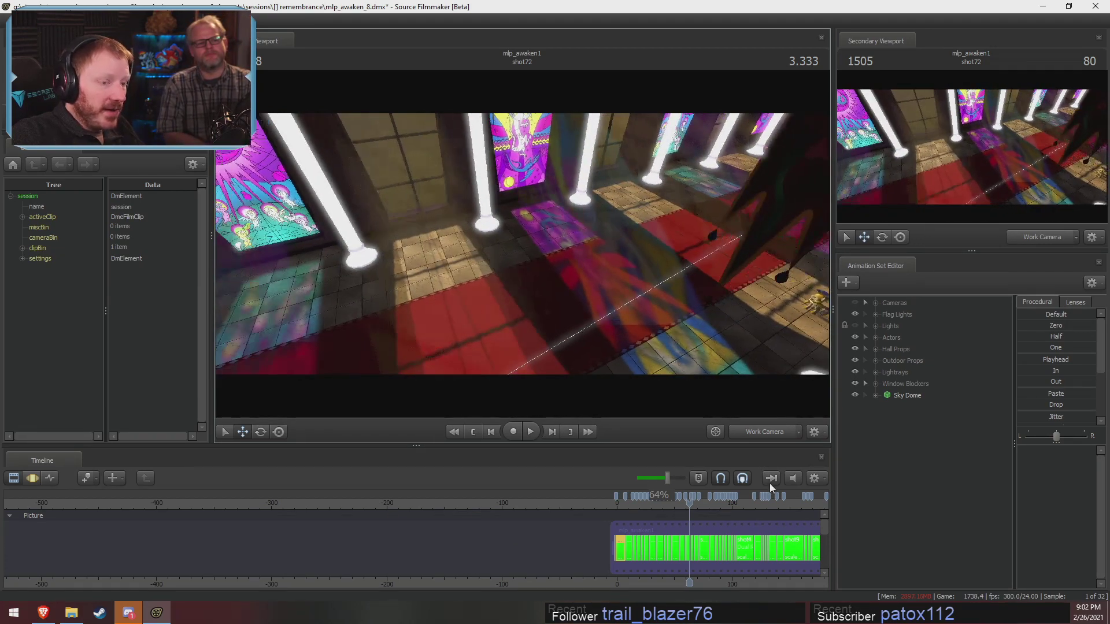
left_click(776, 436)
left_click(776, 436)
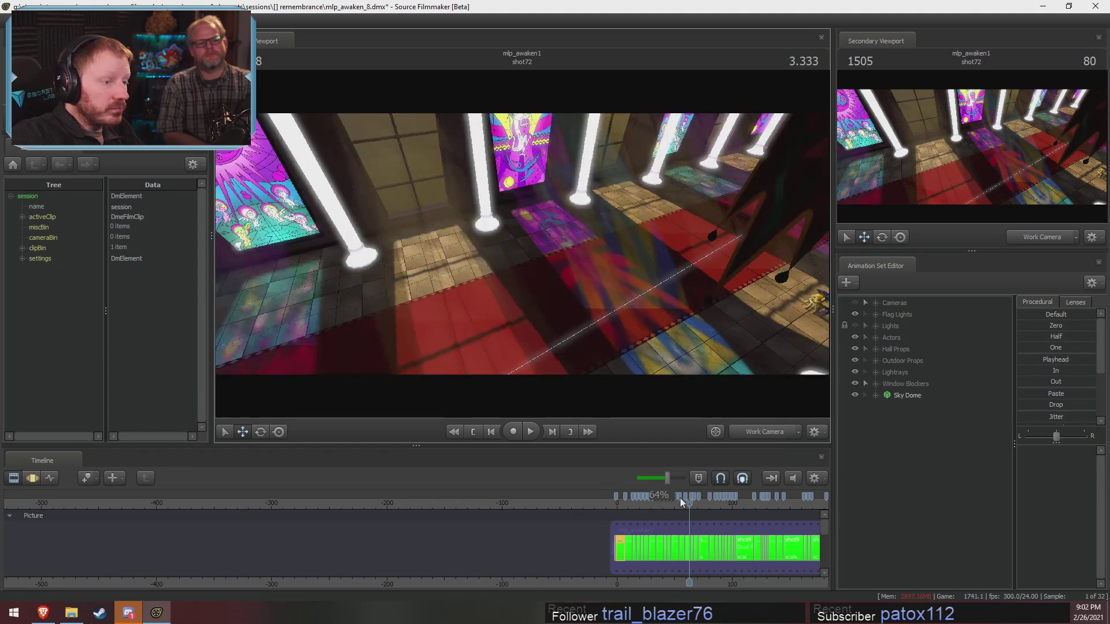
Check shot63's scene camera at 3.083 and examine its floor lighting with the work camera.
left_click_drag(689, 503, 648, 505)
left_click(762, 433)
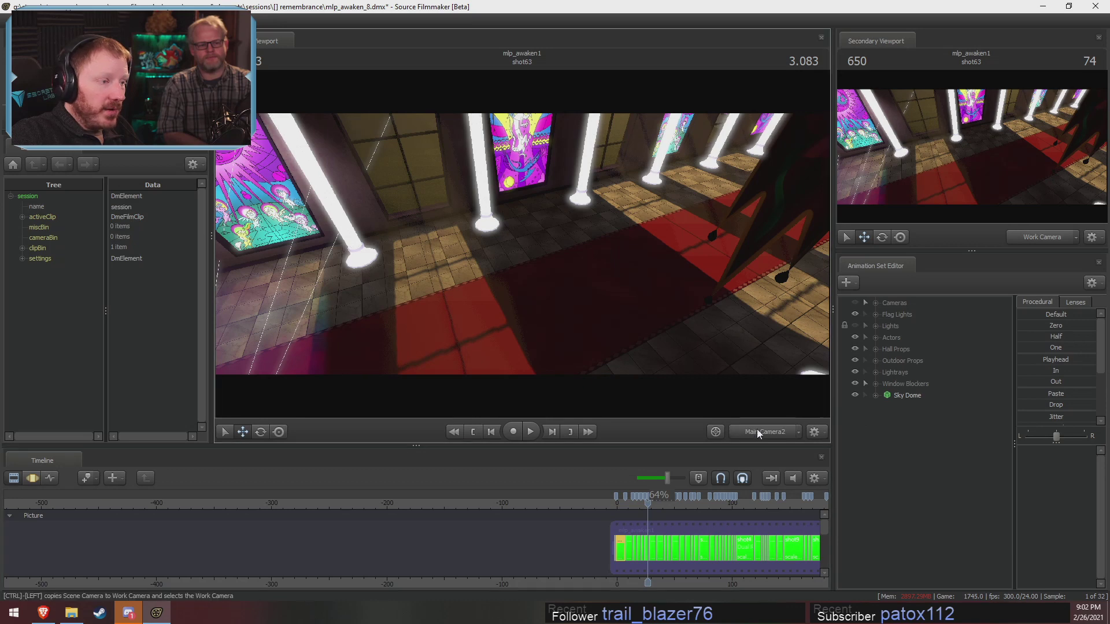
left_click(765, 430)
left_click_drag(653, 324, 639, 309)
left_click_drag(561, 351, 560, 399)
Check shot49's scene camera at 2.333, and move the work camera past the windows to view the grass field outside the hall.
mouse_move(647, 504)
left_mouse_down()
mouse_move(637, 505)
mouse_move(706, 513)
mouse_move(613, 507)
mouse_move(644, 507)
left_mouse_up()
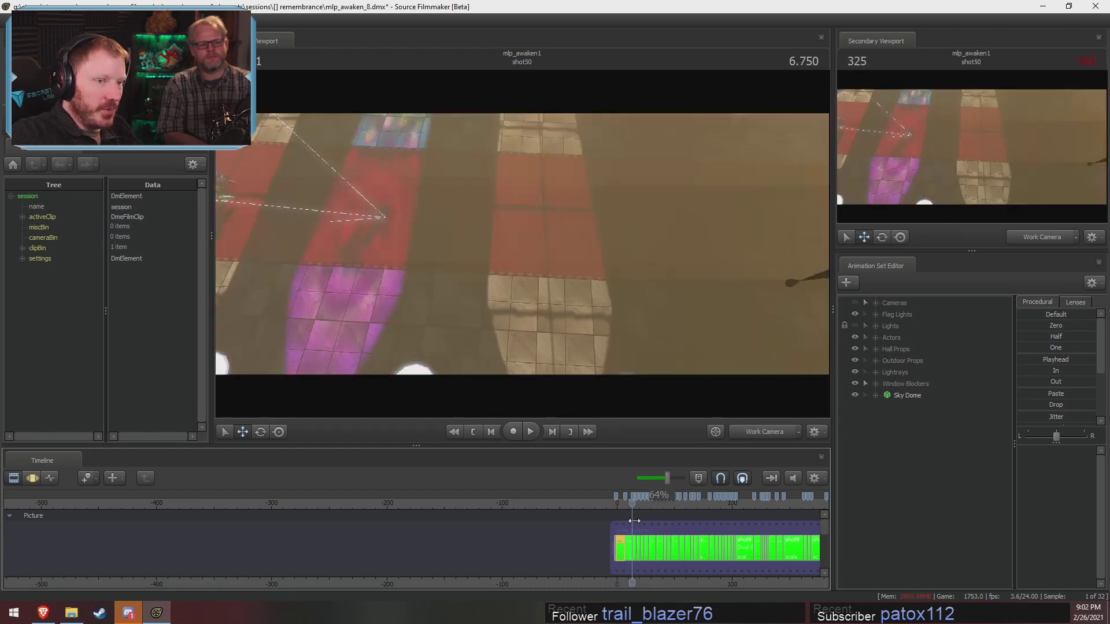
left_click(764, 428)
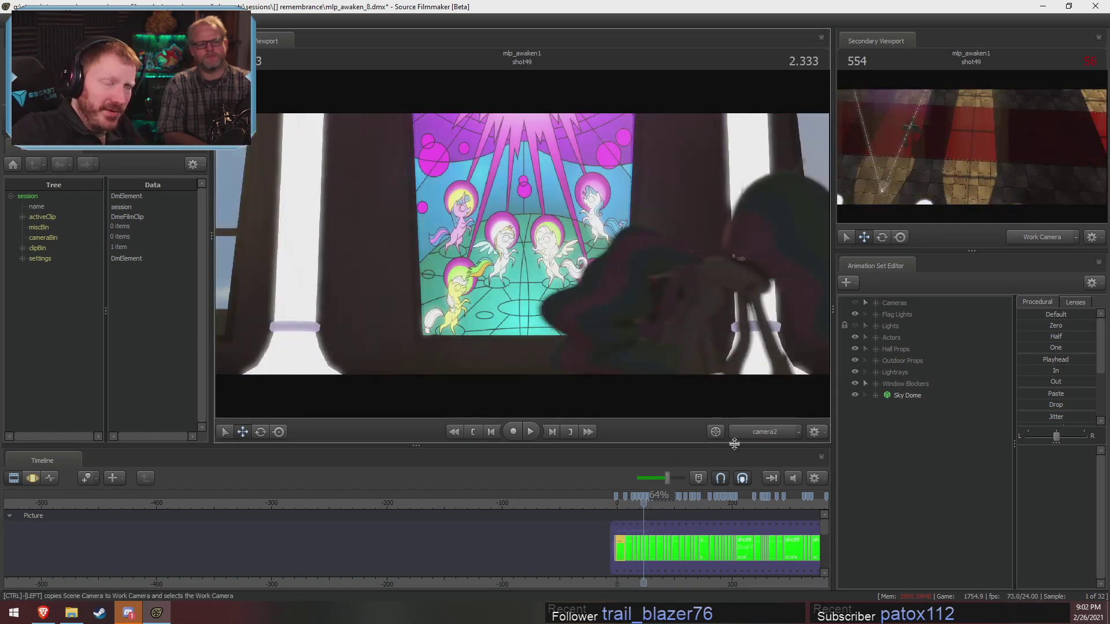
left_click(769, 428)
left_click(559, 320)
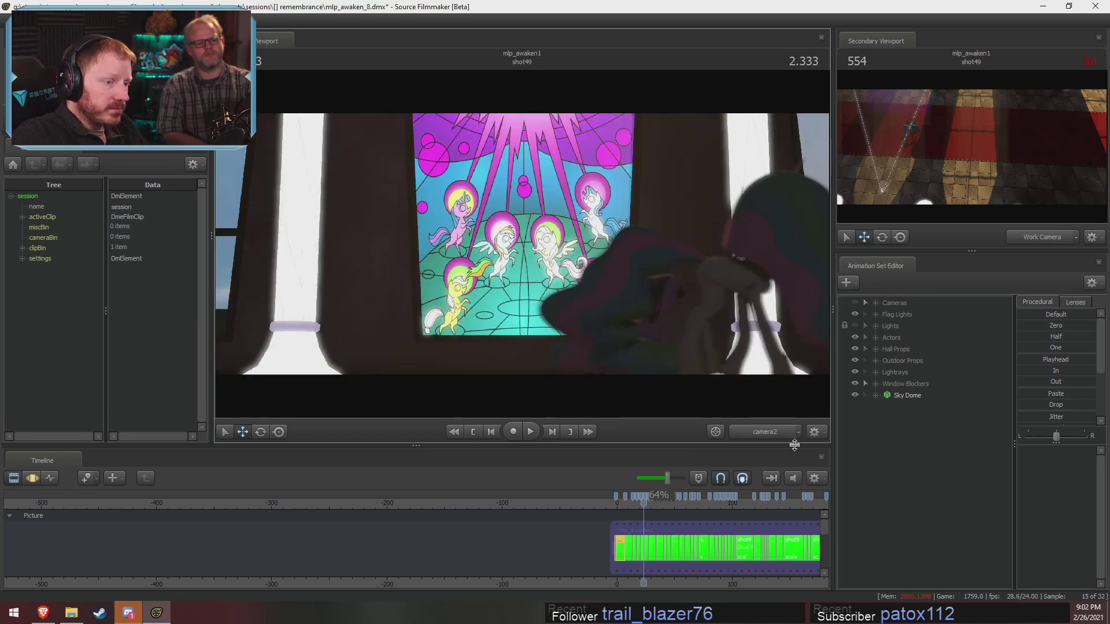
left_click(757, 431)
key("w")
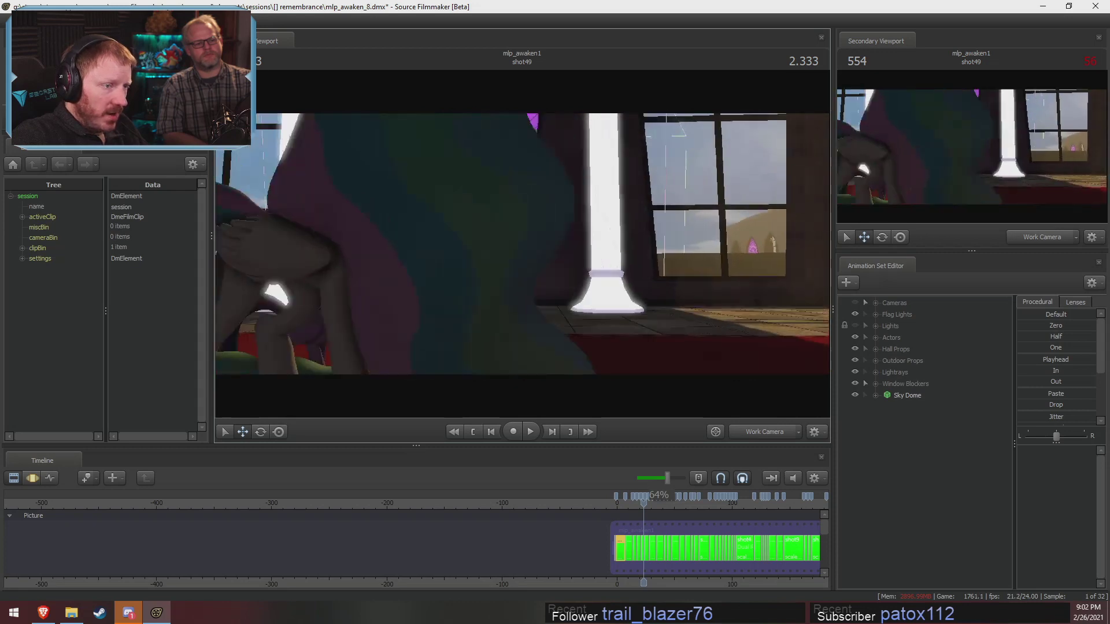
left_click_drag(417, 240, 493, 230)
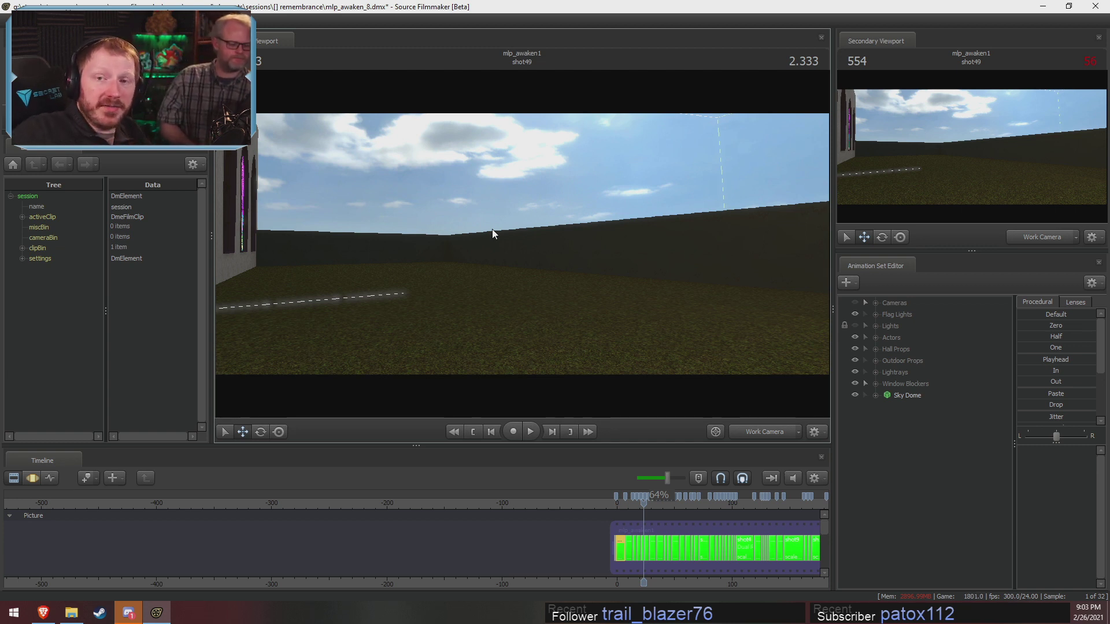
Switch to File Explorer, find Tardis-in-the-Garden.png in the Pictures folder of Pony SFM, and open it.
left_click(71, 613)
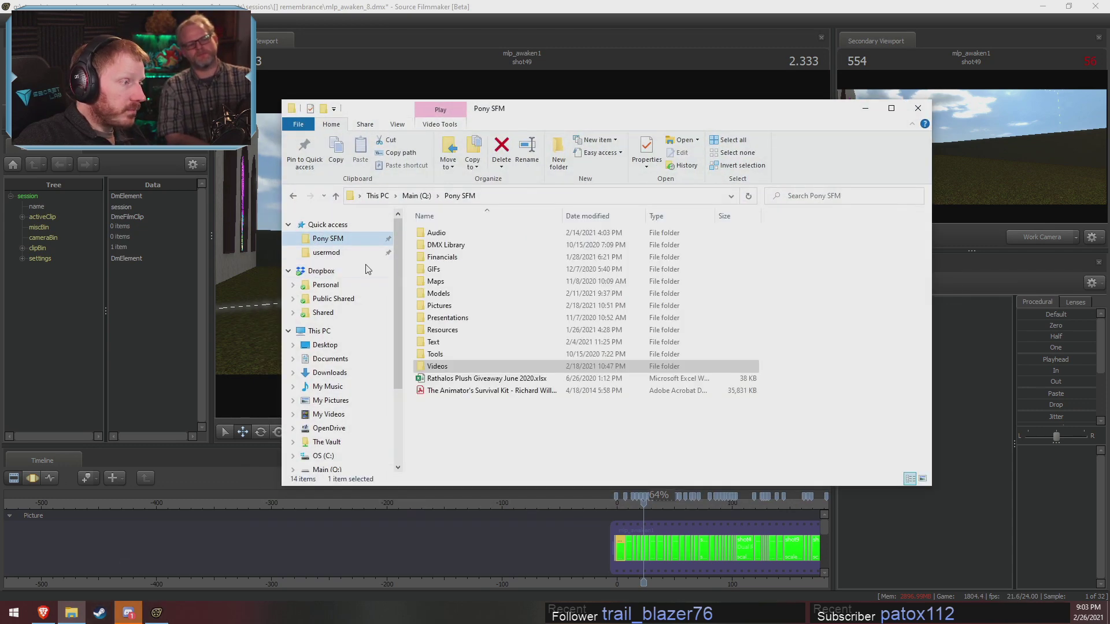
double_click(440, 305)
scroll(732, 381, "down", 3)
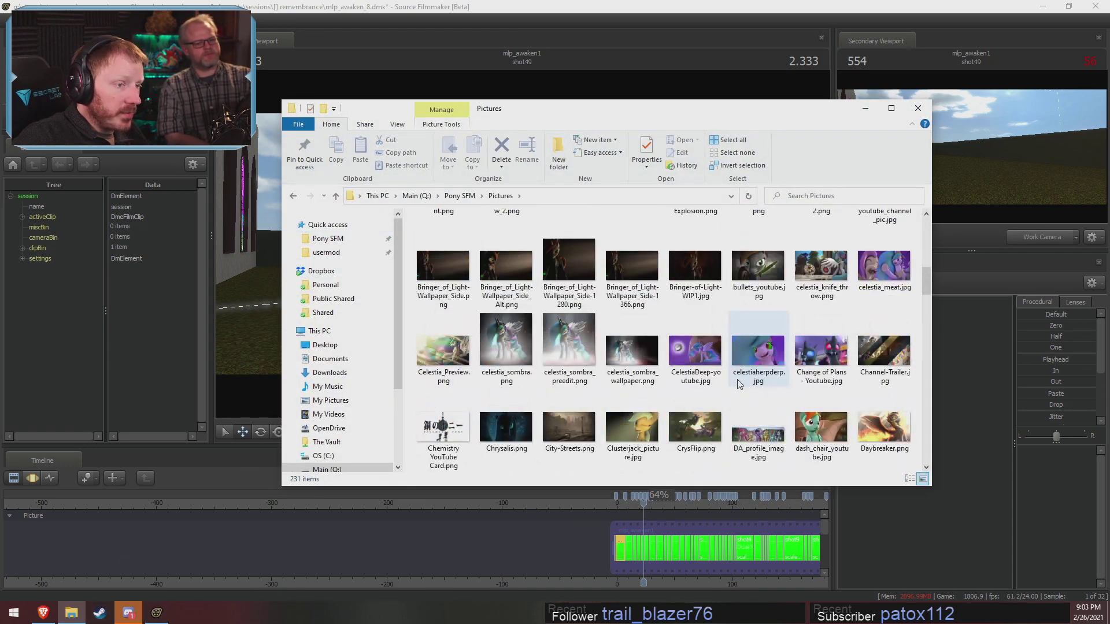
scroll(733, 383, "down", 2)
scroll(739, 385, "down", 5)
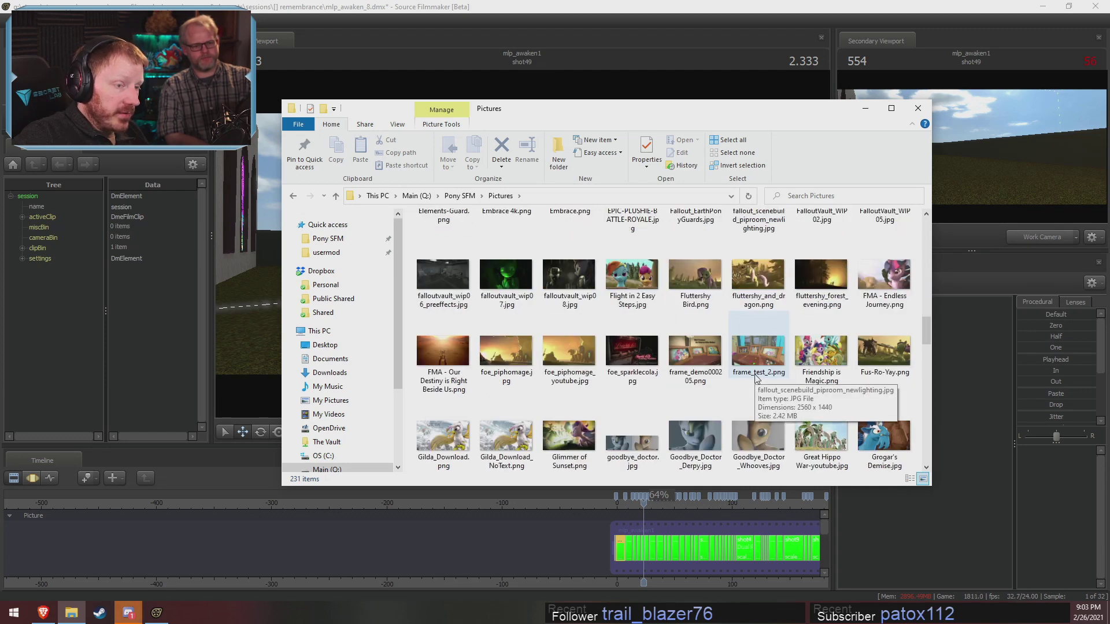
scroll(755, 377, "down", 10)
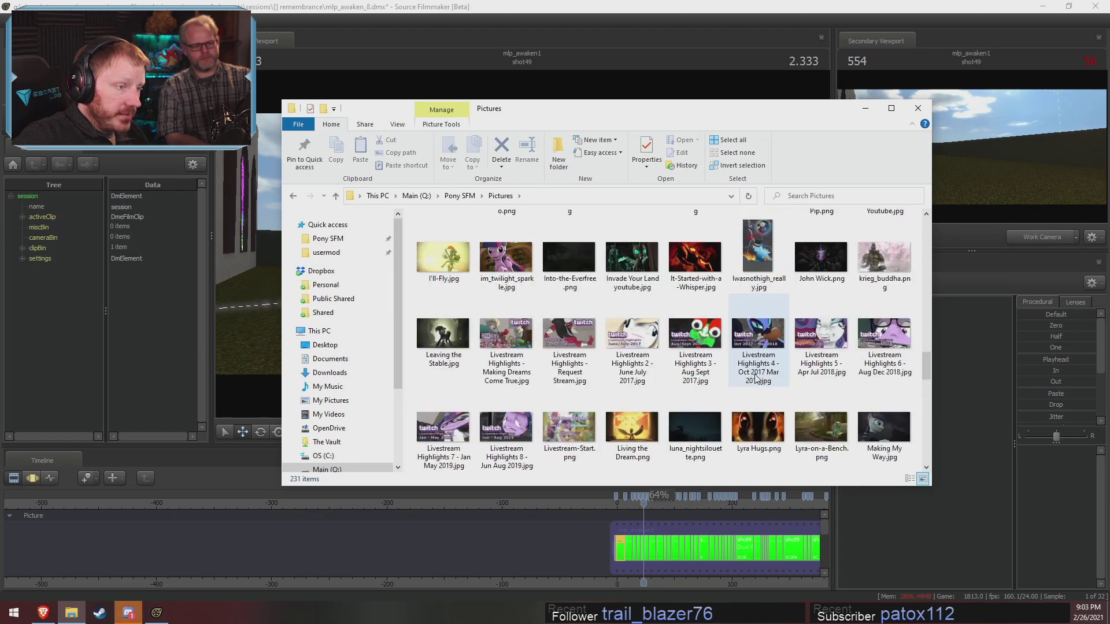
scroll(756, 377, "down", 8)
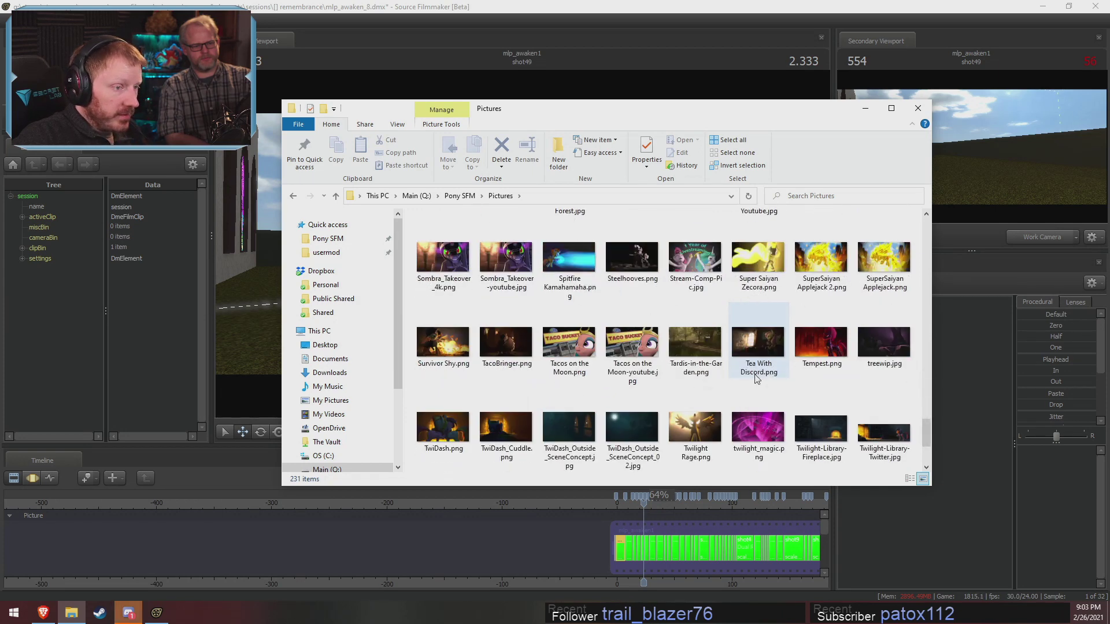
double_click(689, 353)
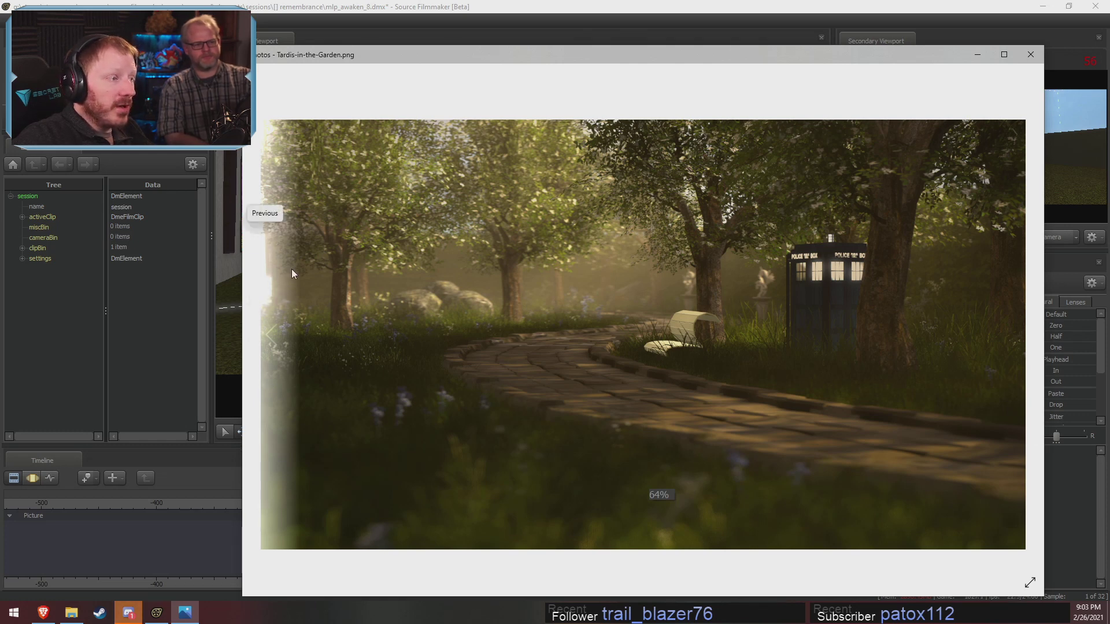
Compare the Tardis-in-the-Garden.png picture with the outdoor field in Source Filmmaker, and close the picture.
left_click(715, 4)
left_click_drag(611, 294, 628, 321)
key("alt+Tab")
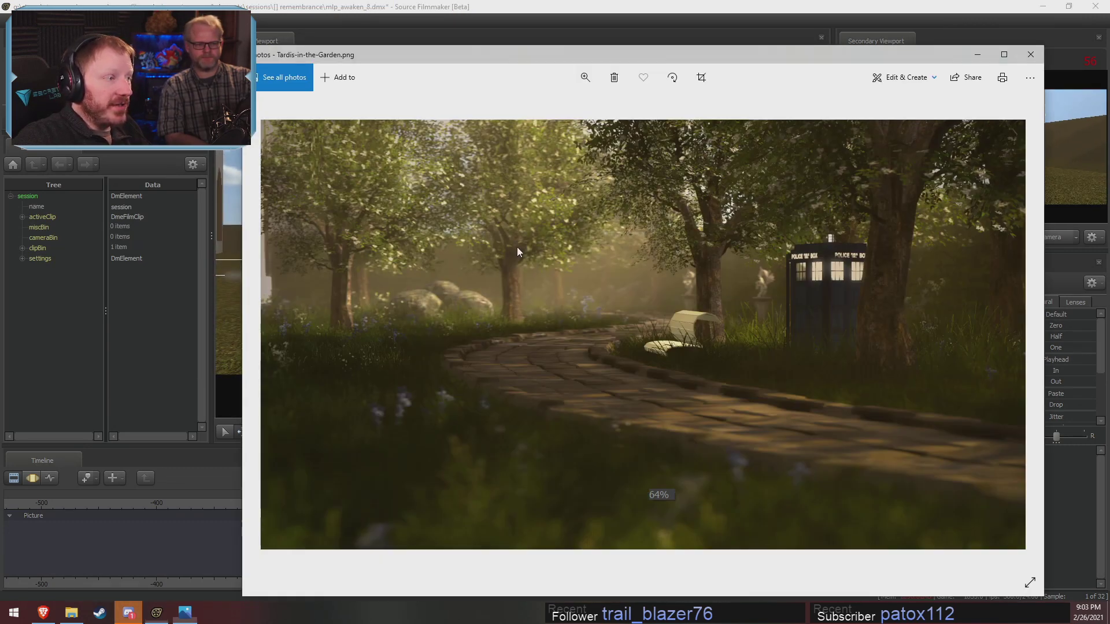
key("alt+Tab")
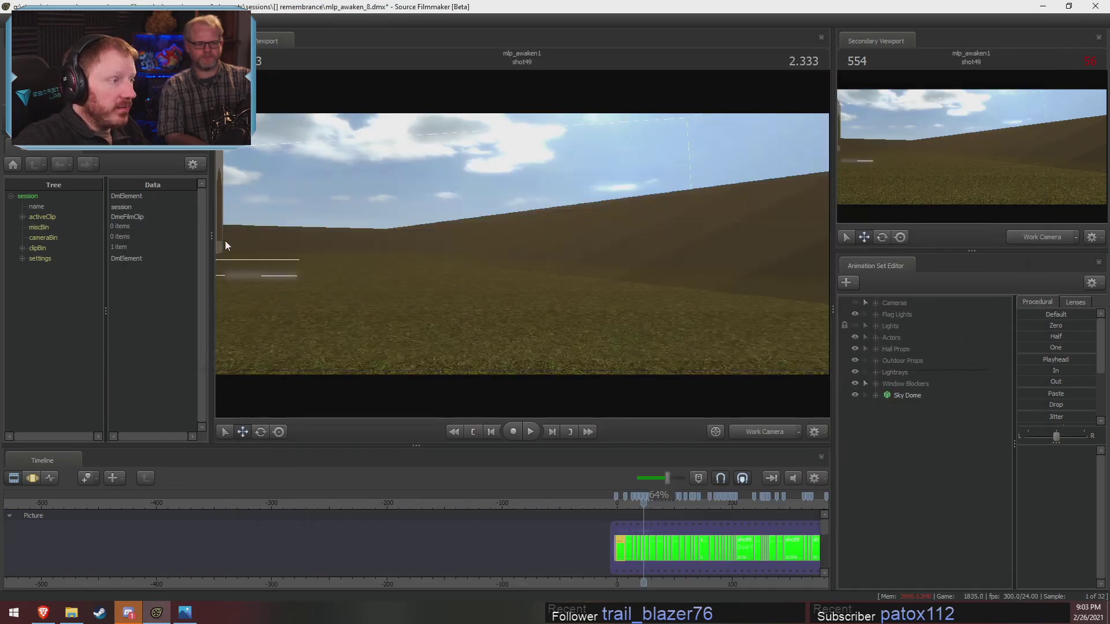
key("alt+Tab")
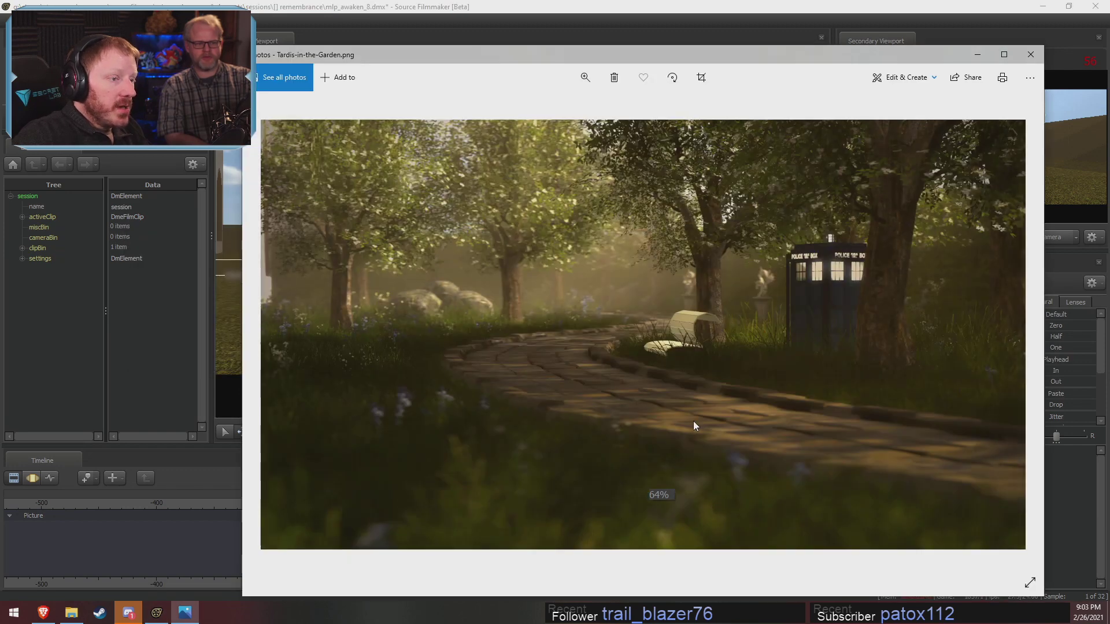
left_click(1030, 54)
Switch to the Pictures folder in File Explorer, open Lyra-on-a-Bench.png to view the garden scene, and close the picture.
key("alt+Tab")
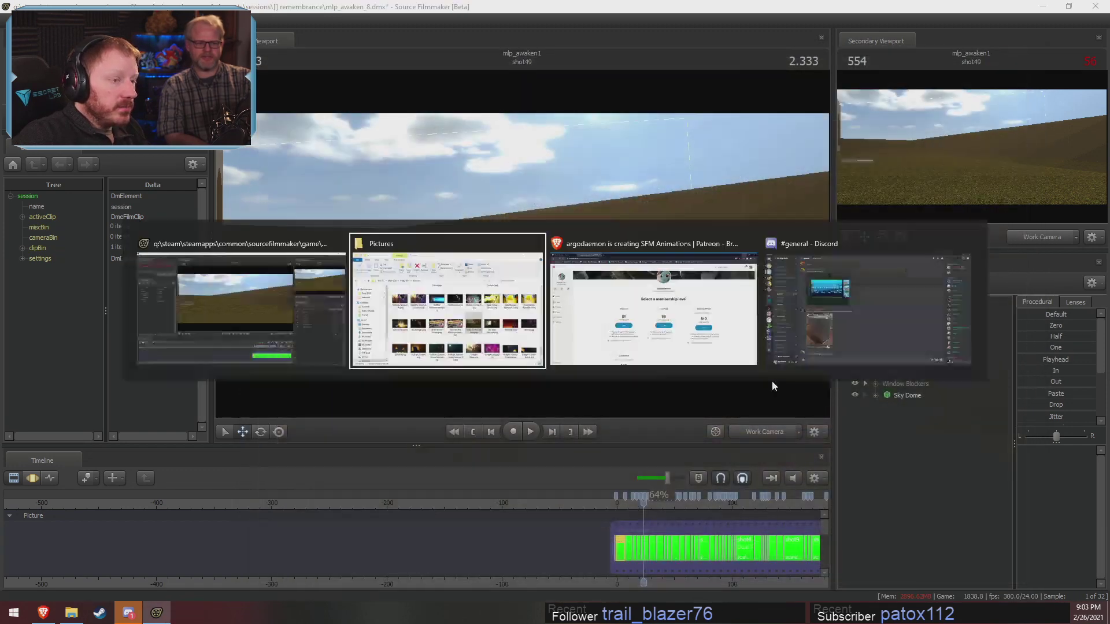
scroll(669, 382, "up", 10)
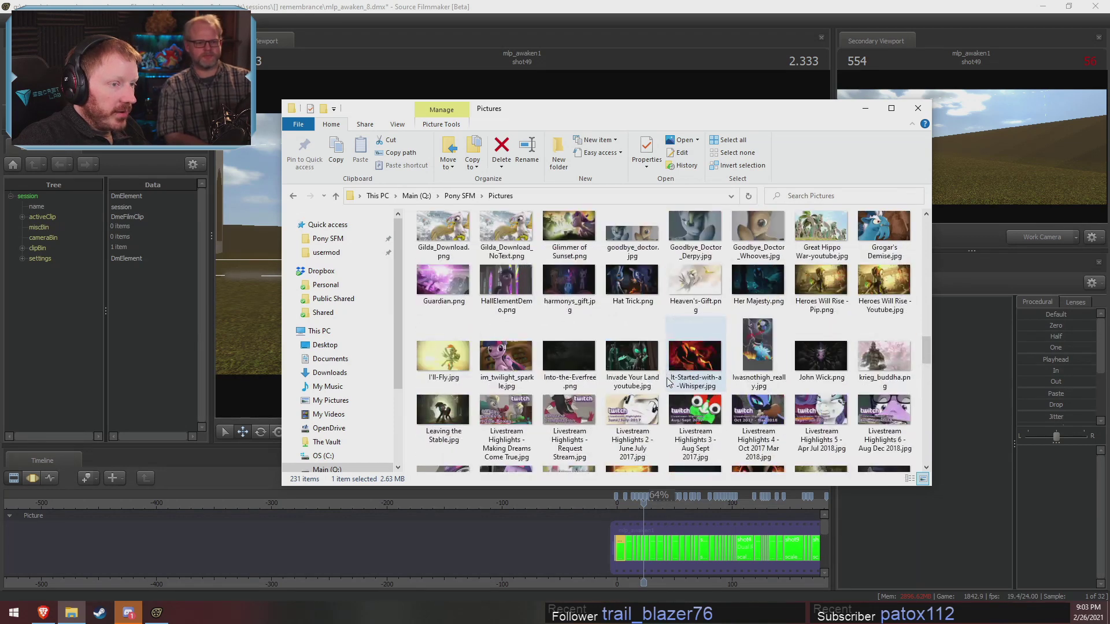
scroll(669, 383, "up", 3)
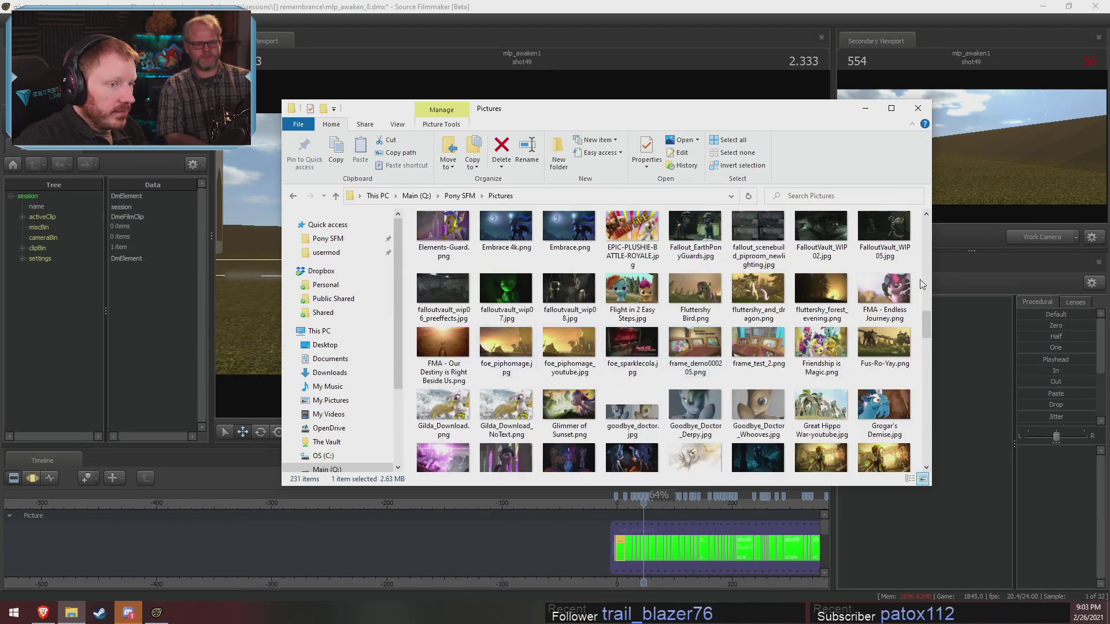
scroll(603, 412, "down", 7)
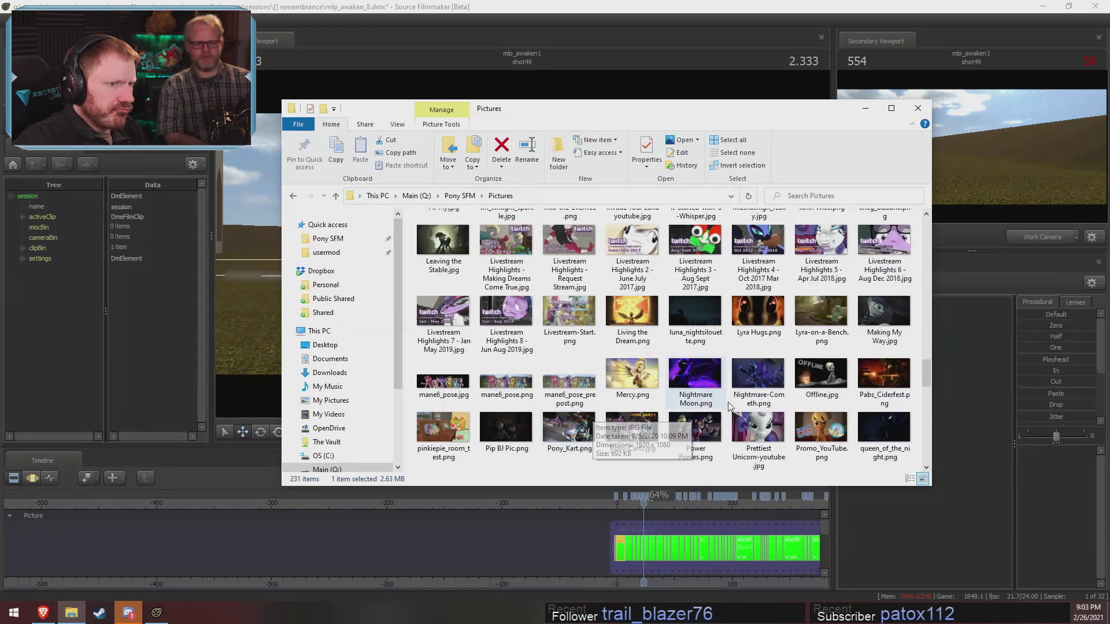
double_click(815, 312)
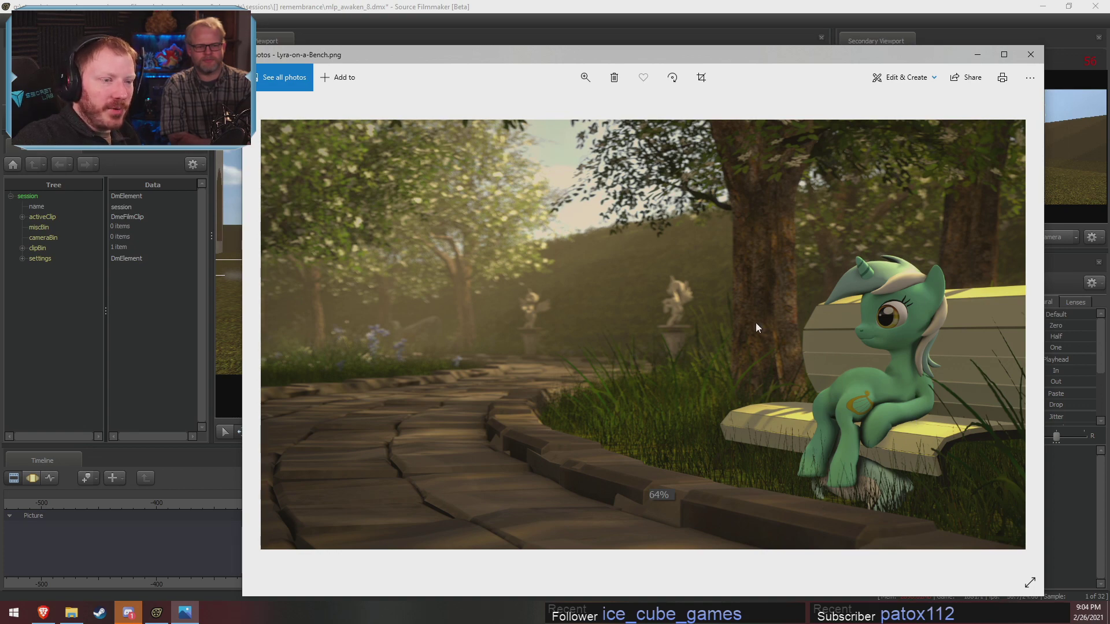
left_click(1031, 54)
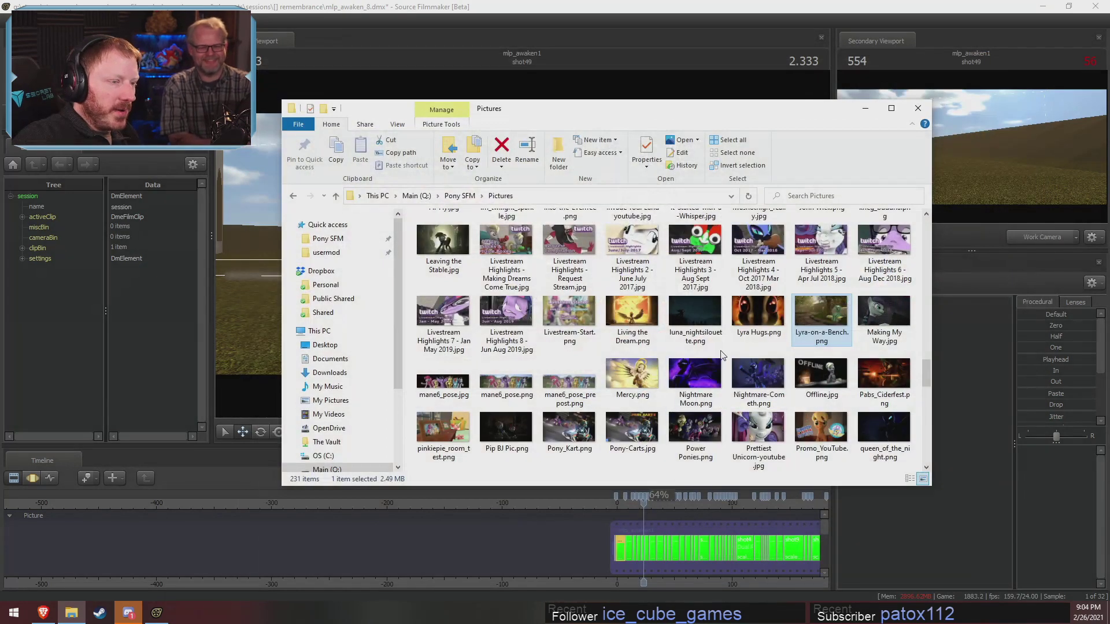
Look through the whole Pictures folder for another finished picture with outdoor garden lighting.
scroll(723, 358, "down", 3)
scroll(746, 398, "down", 3)
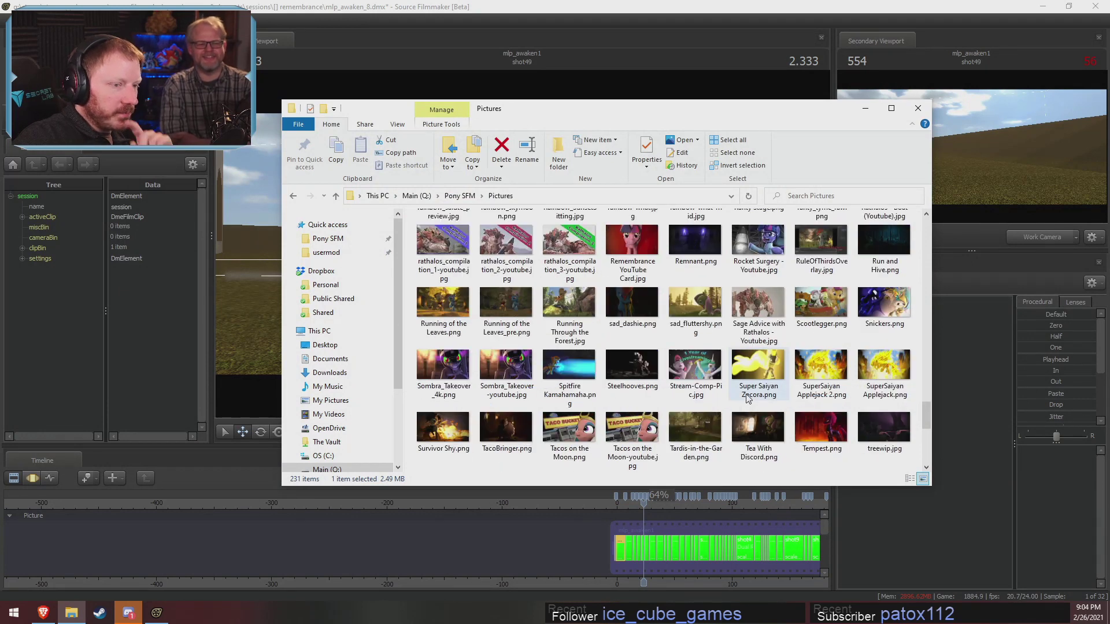
scroll(746, 397, "down", 3)
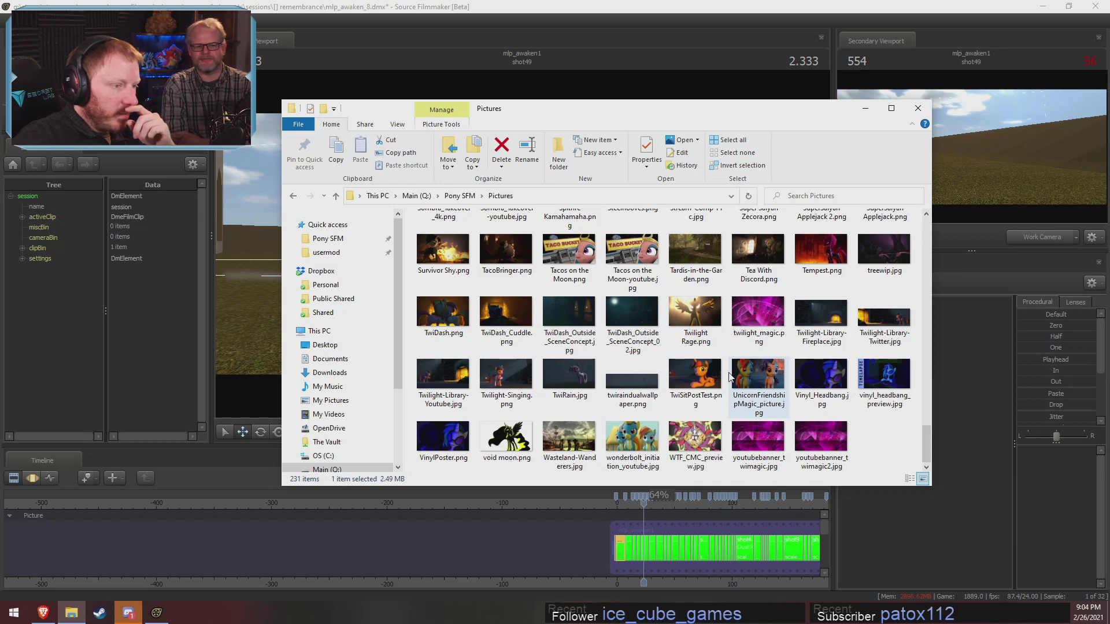
scroll(731, 376, "up", 9)
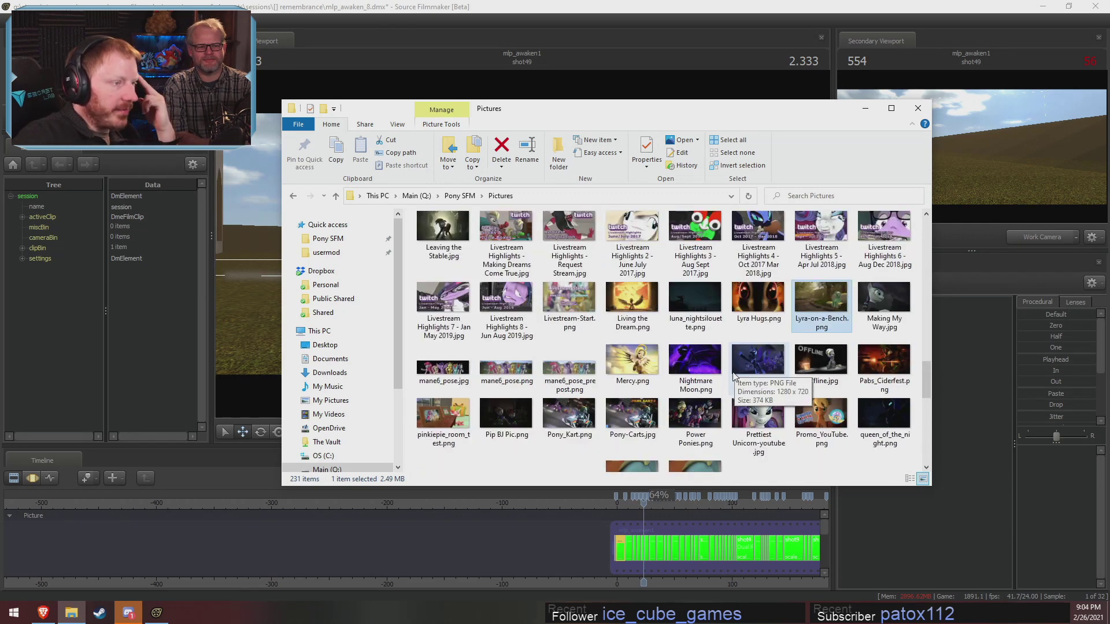
scroll(733, 374, "up", 3)
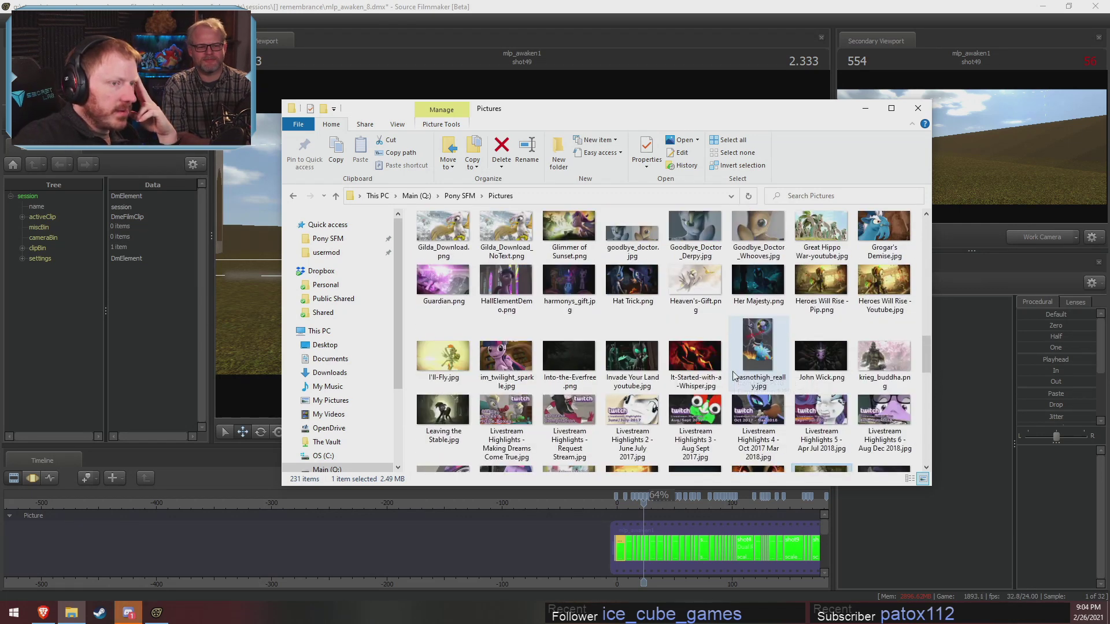
scroll(734, 375, "up", 3)
scroll(733, 374, "up", 3)
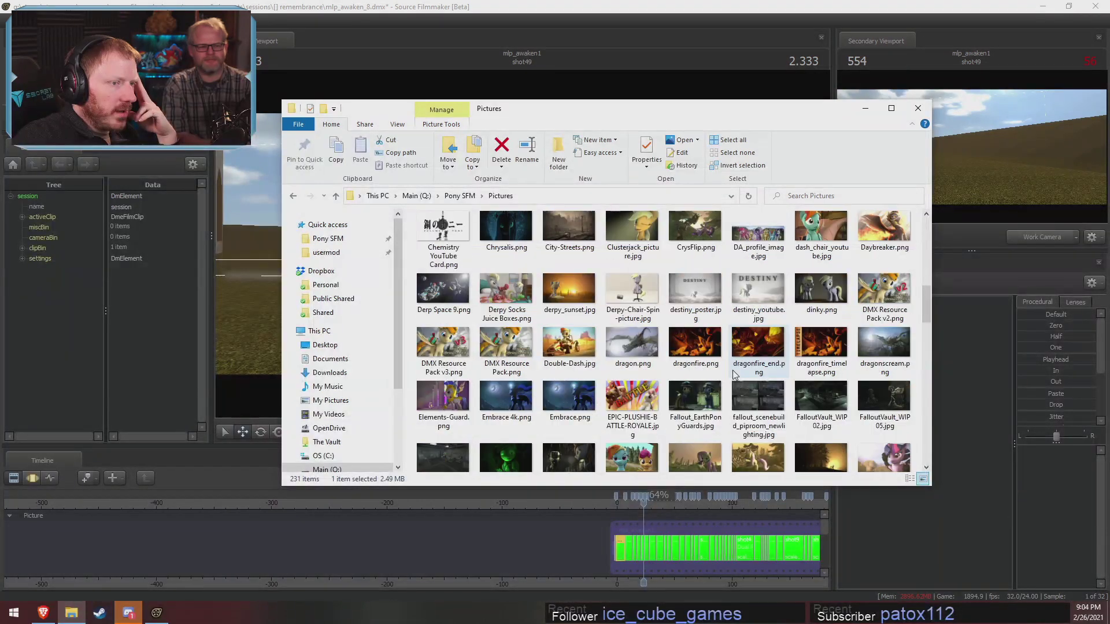
scroll(734, 375, "up", 3)
scroll(733, 375, "up", 3)
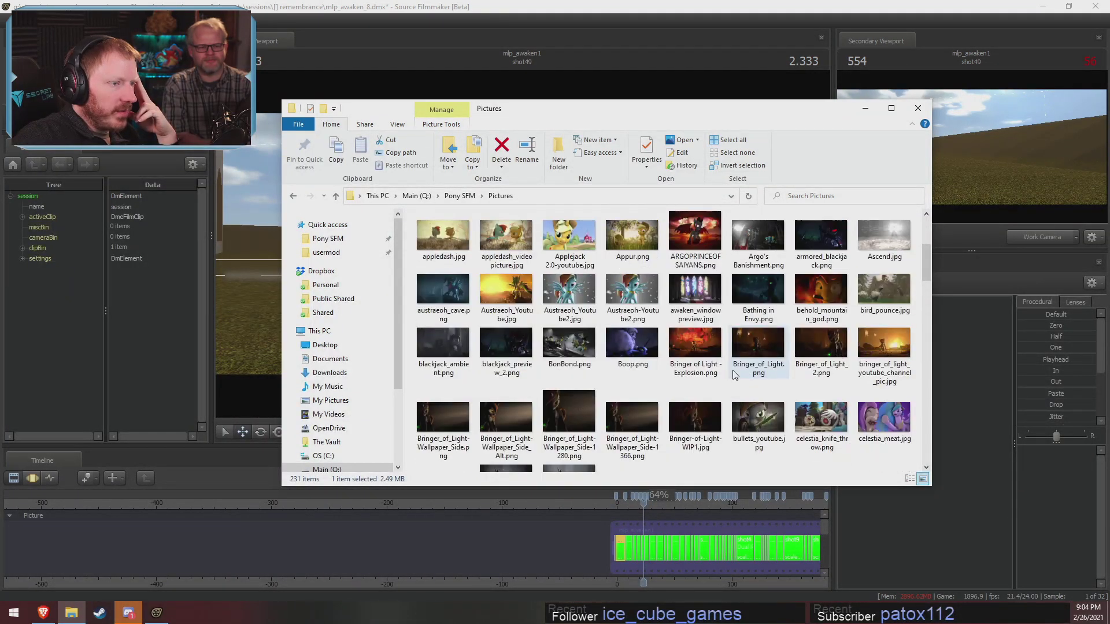
scroll(733, 374, "up", 3)
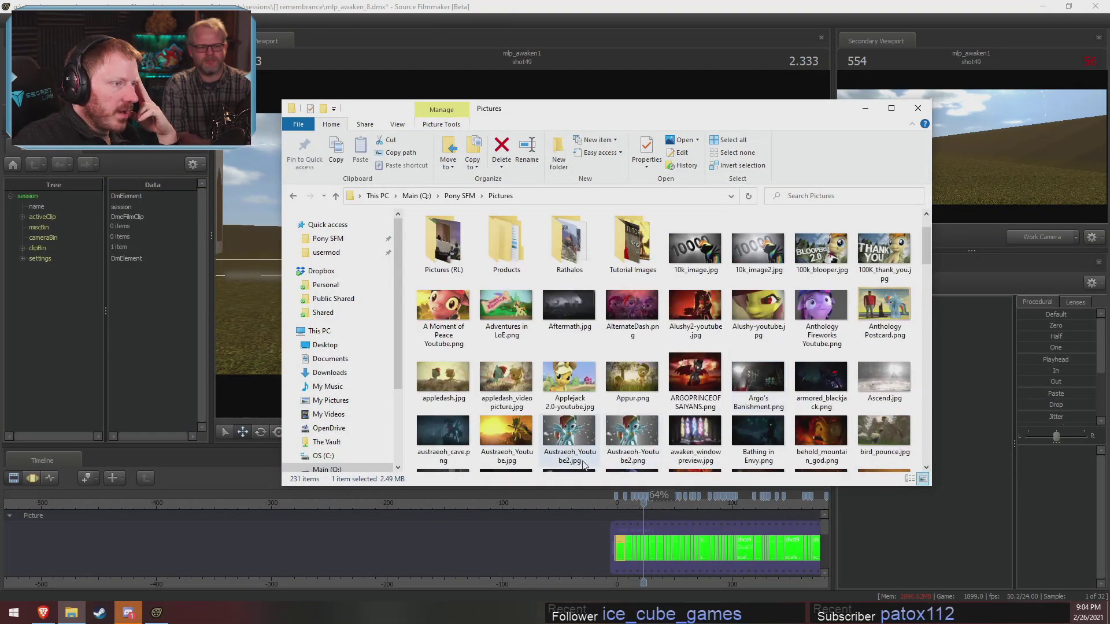
Switch to the Brave browser, go to the artist's DeviantArt page, and look through the Featured pictures in its gallery.
left_click(43, 613)
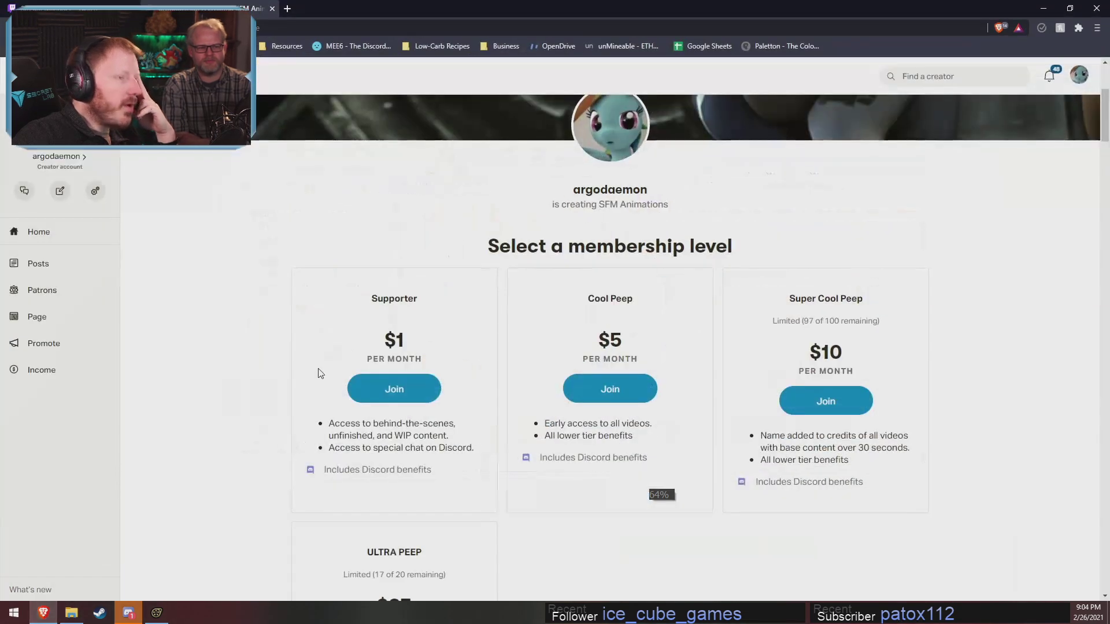
left_click(12, 28)
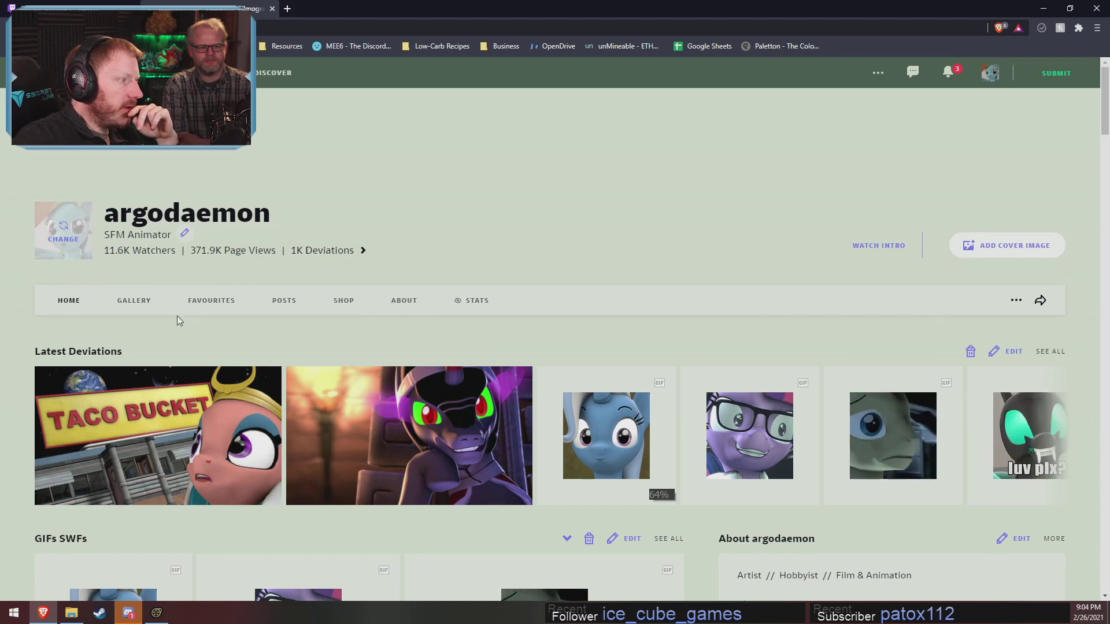
scroll(231, 334, "down", 4)
scroll(103, 191, "up", 2)
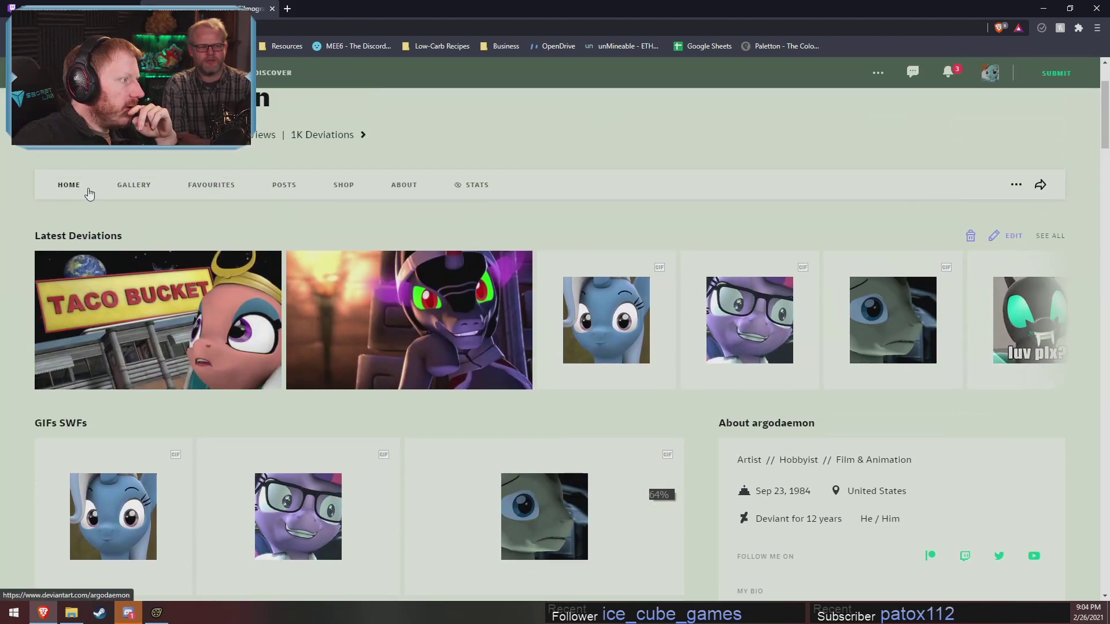
left_click(136, 186)
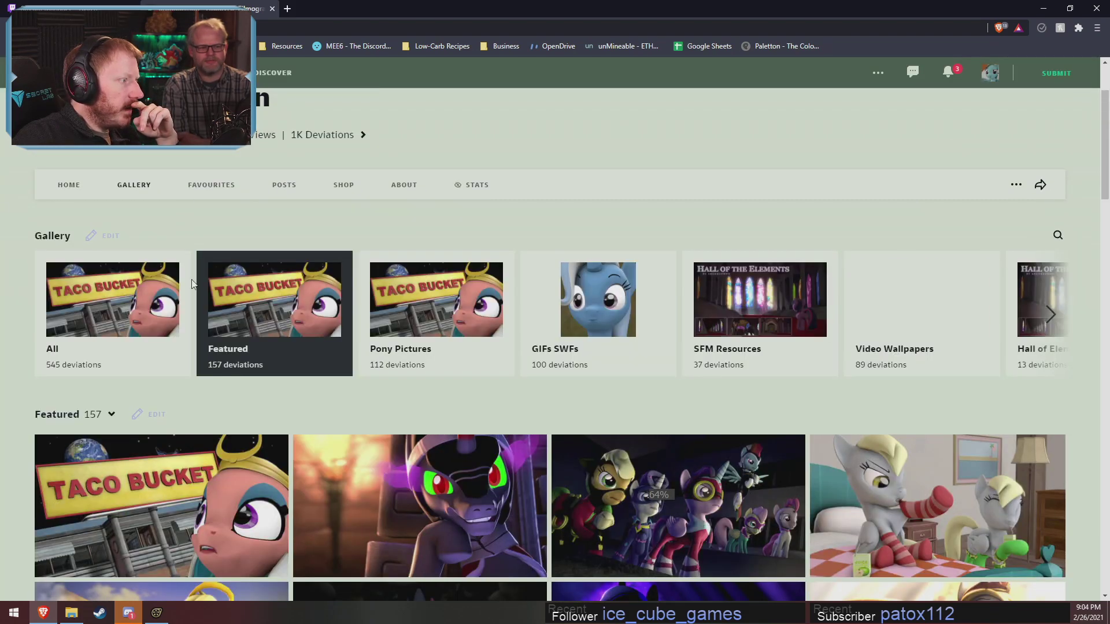
scroll(259, 331, "down", 10)
scroll(259, 331, "up", 11)
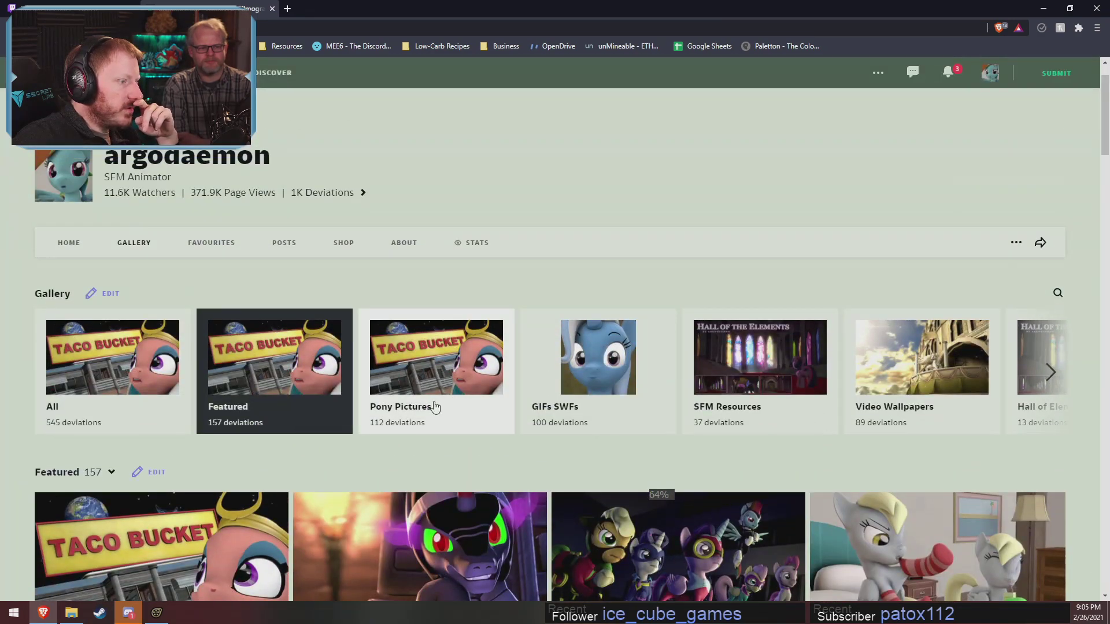
Open the Pony Pictures gallery folder and view the picture Canterlot Gardens 2 [SFM|WIP].
left_click(435, 406)
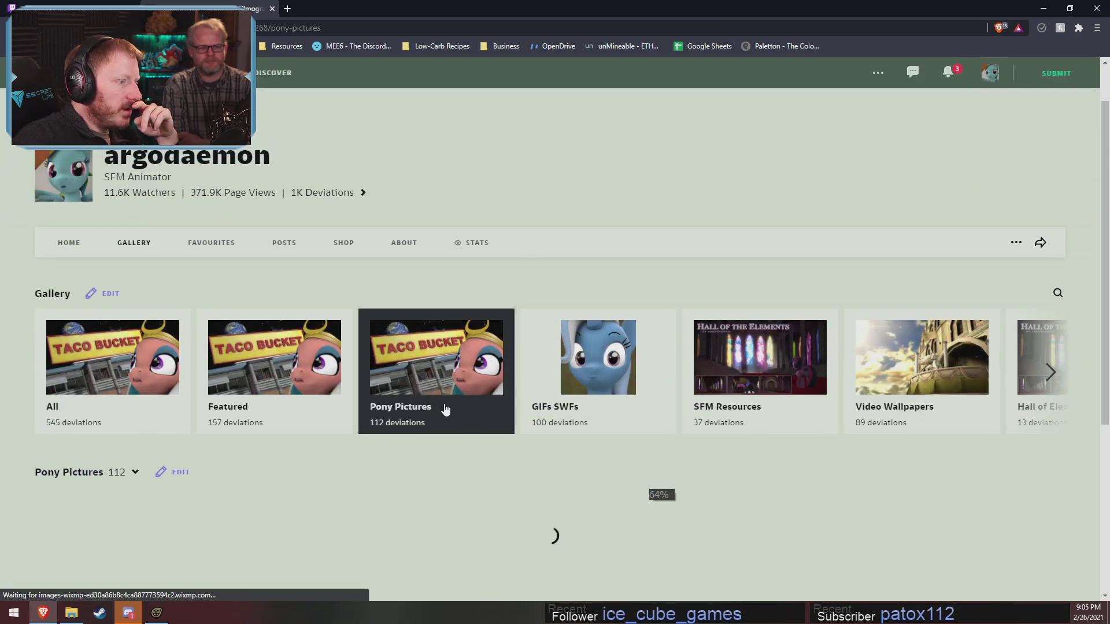
scroll(659, 497, "down", 12)
scroll(655, 547, "down", 10)
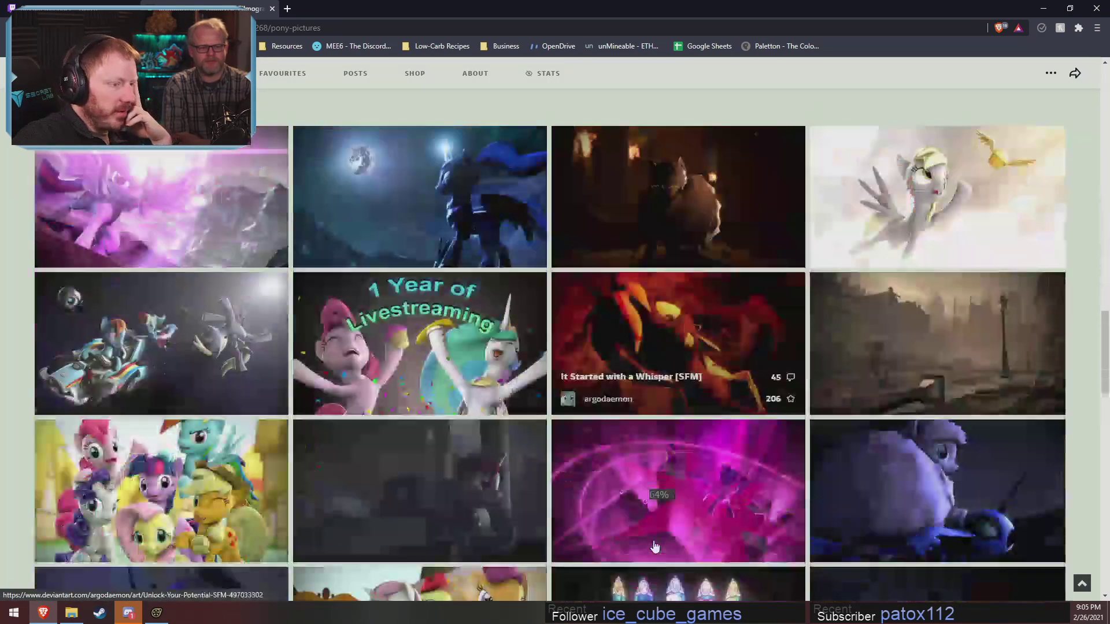
left_click(680, 264)
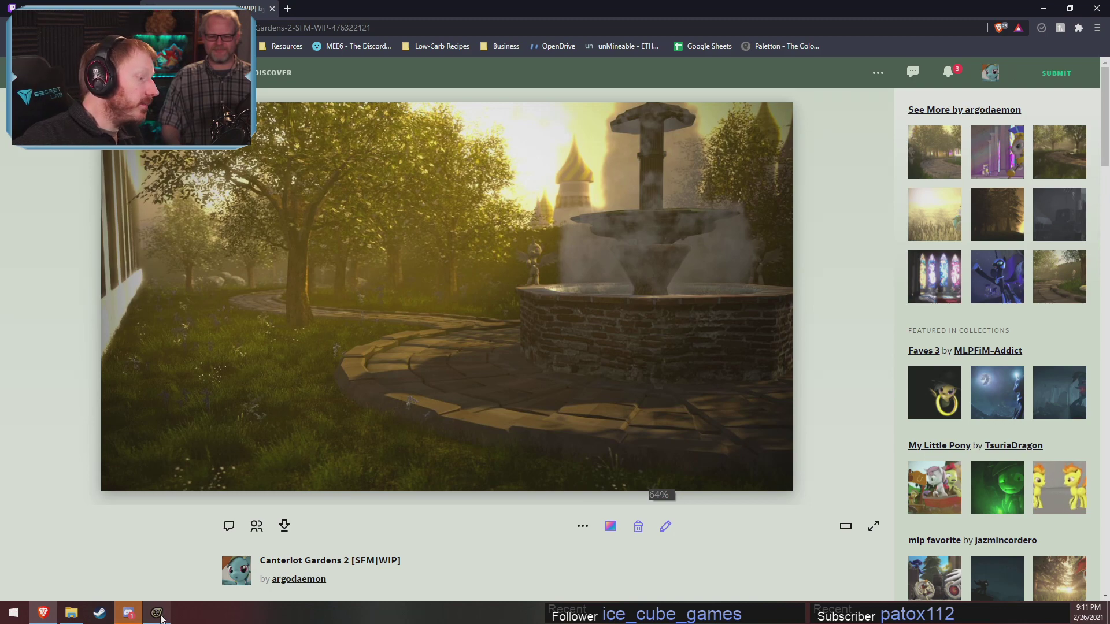
Switch back to File Explorer, look through the Pictures folder, and go up to the Pony SFM folder.
left_click(156, 612)
left_click(71, 612)
scroll(681, 329, "down", 20)
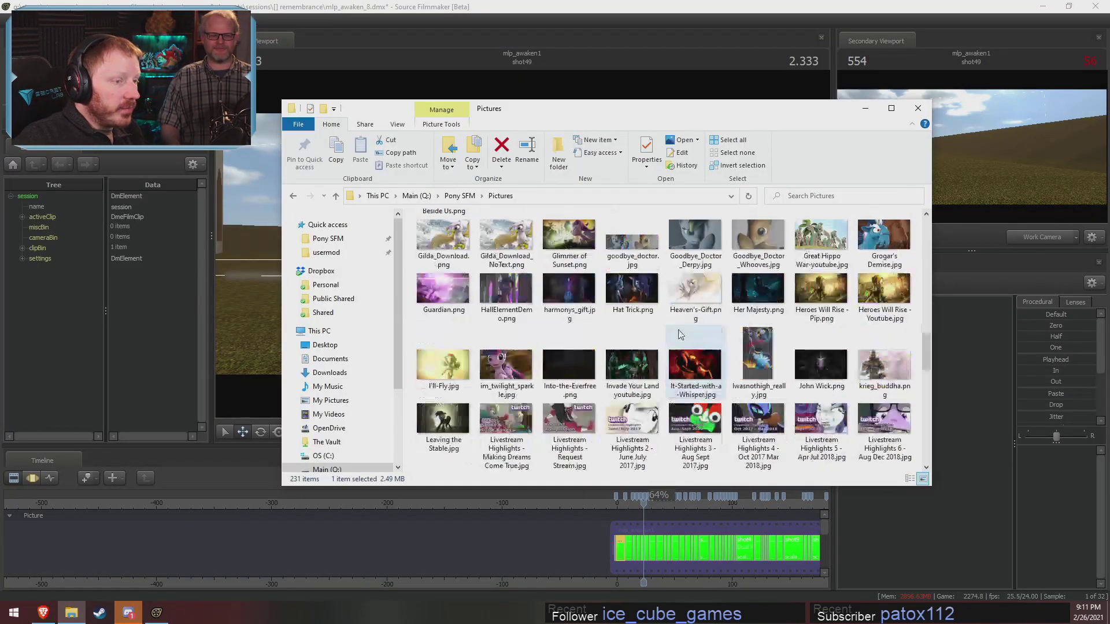
left_click(460, 196)
Return to Source Filmmaker and check shot86 at 5.833 through its scene camera, Main Camera2.
left_click(381, 535)
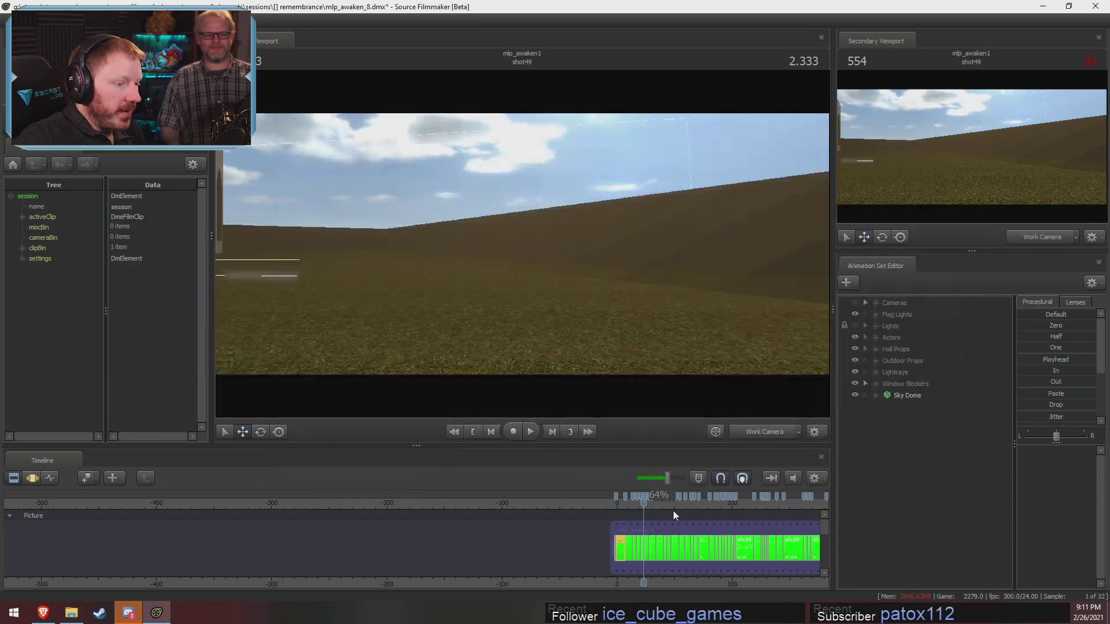
mouse_move(674, 511)
left_mouse_down()
mouse_move(694, 512)
mouse_move(655, 511)
left_mouse_up()
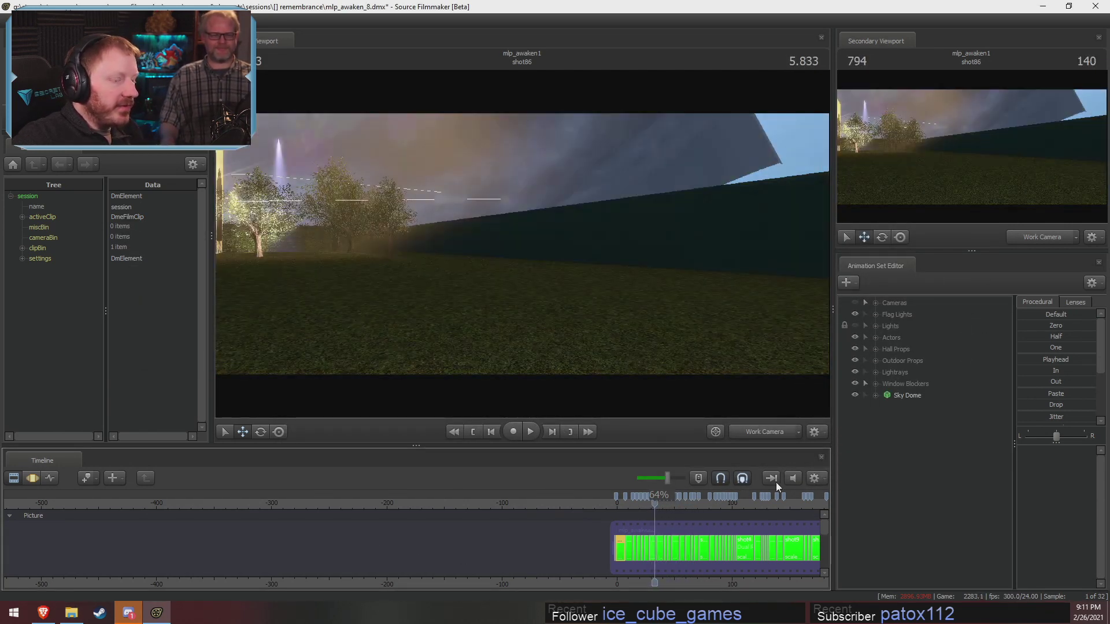
left_click(773, 429)
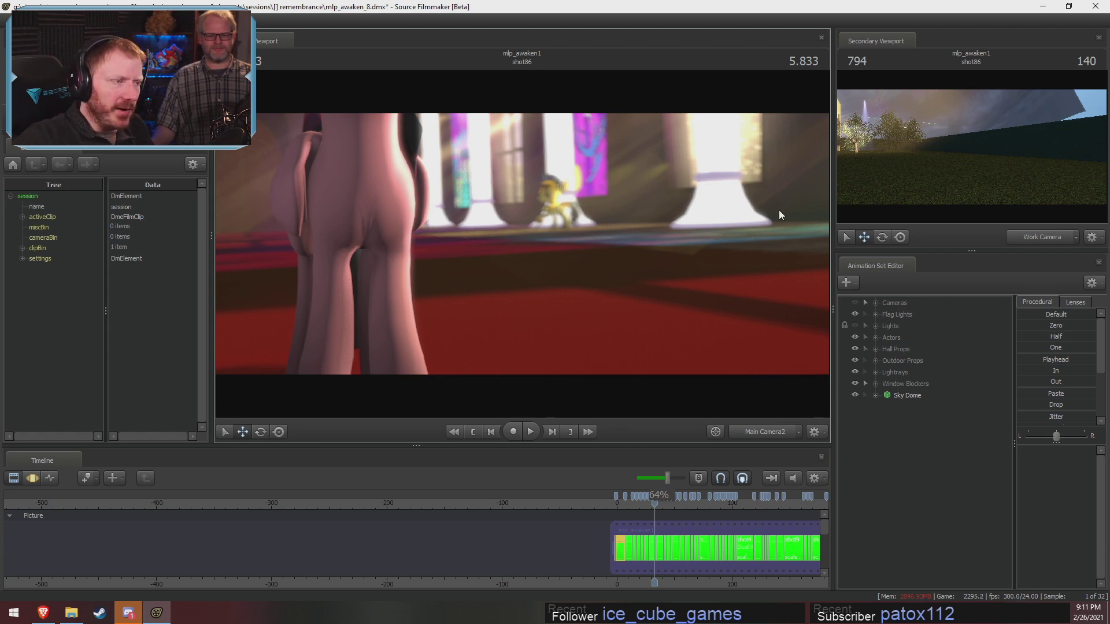
Scrub the timeline past shot72 to shot90 at 5.708 and check the scene camera's view.
scroll(696, 581, "down", 3)
middle_click_drag(665, 580, 351, 523)
scroll(351, 523, "up", 2)
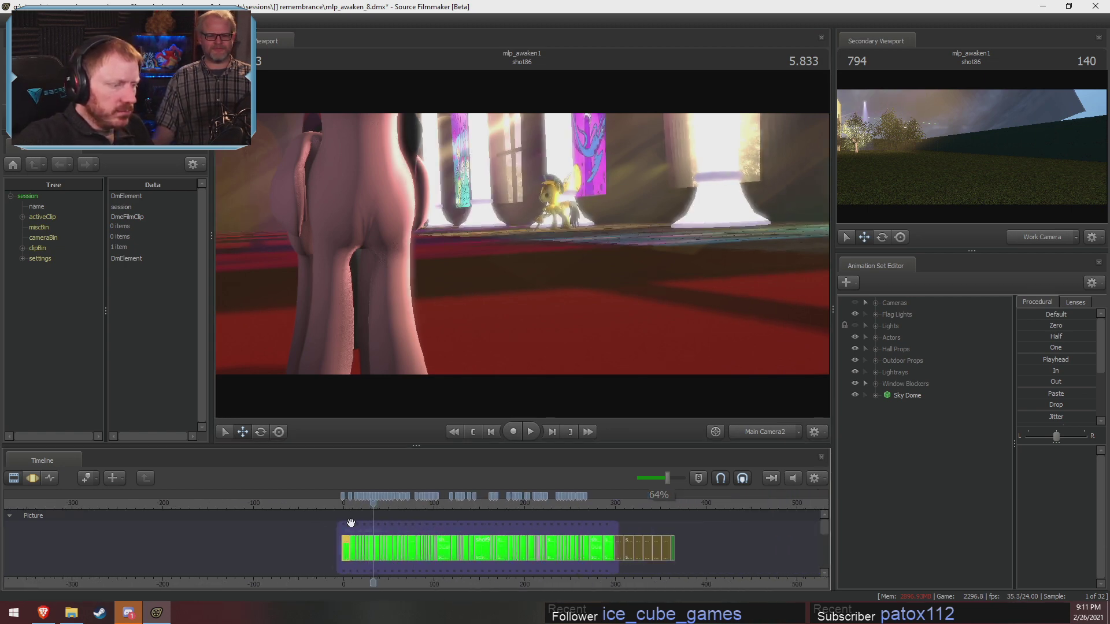
scroll(351, 523, "up", 3)
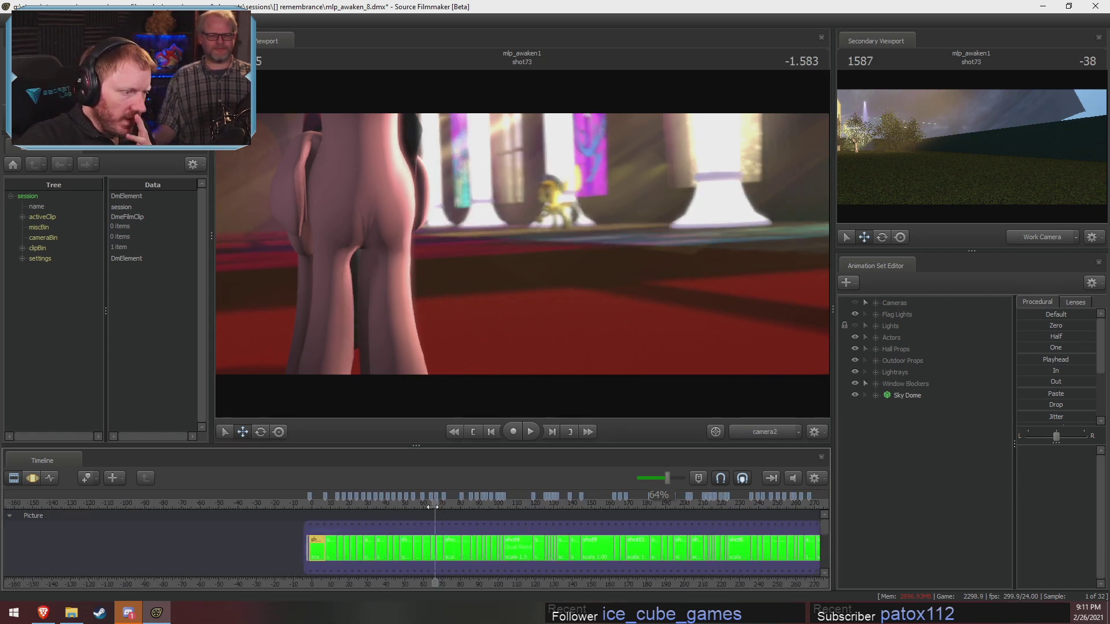
left_click_drag(459, 522, 423, 521)
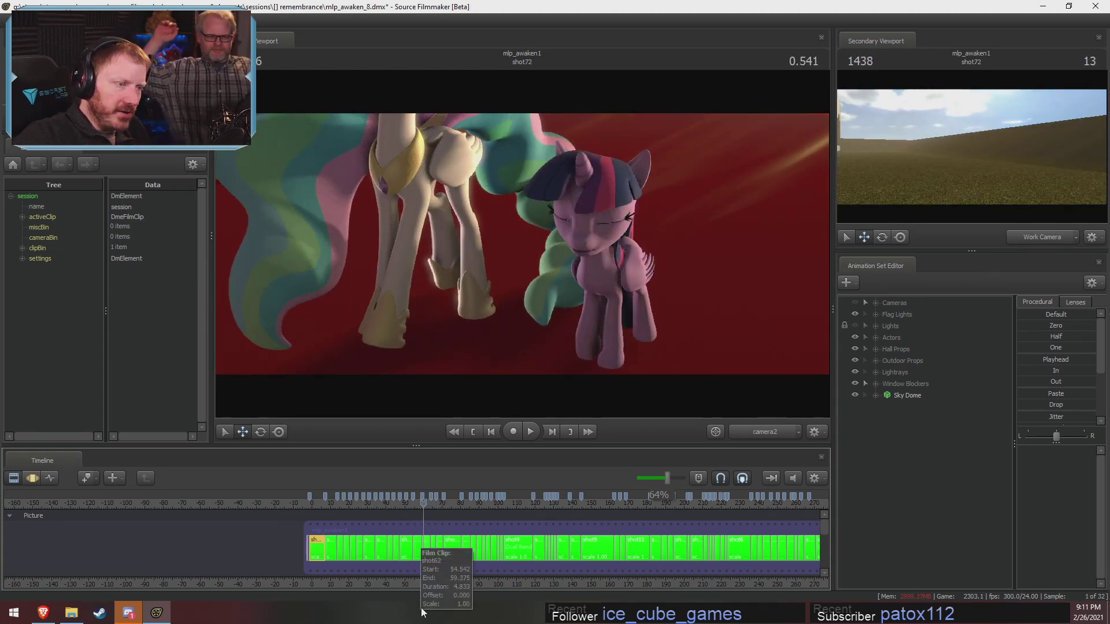
left_click(413, 502)
left_click_drag(412, 502, 408, 503)
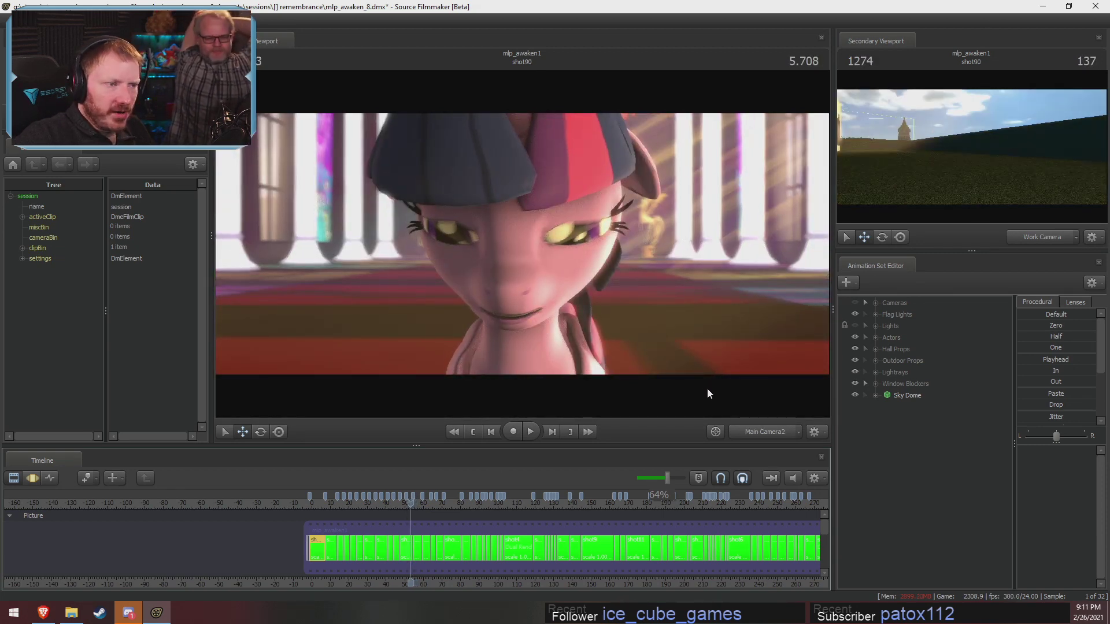
Switch shot90 to the work camera and fly past the character to examine the light rays at the hall's windows.
left_click(762, 430, "ctrl")
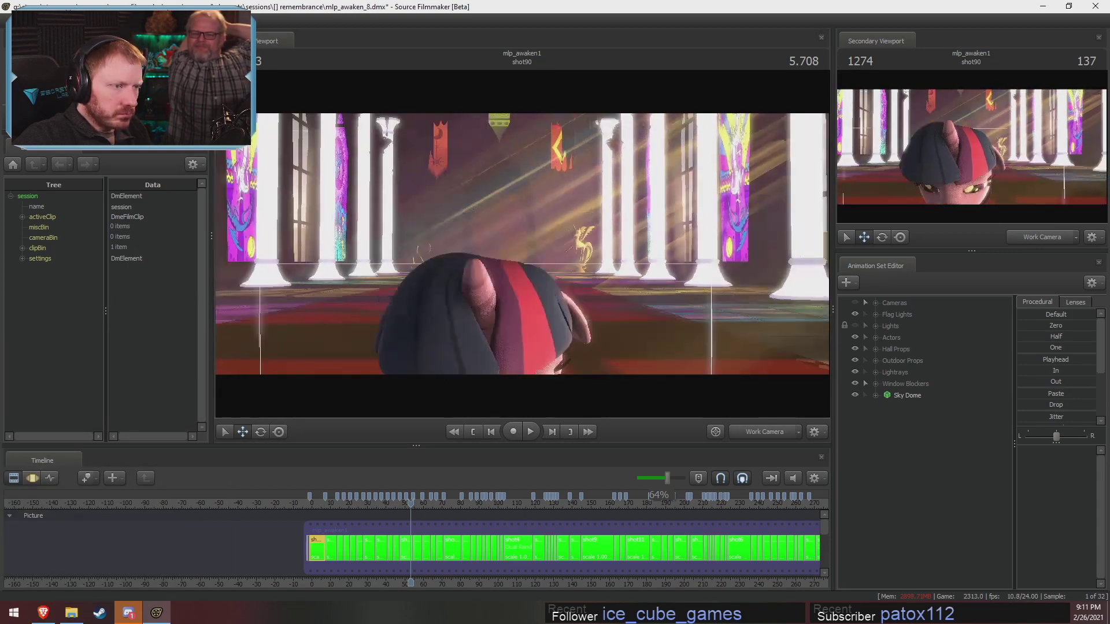
key("s")
left_click_drag(522, 244, 598, 175)
key("w")
key("s")
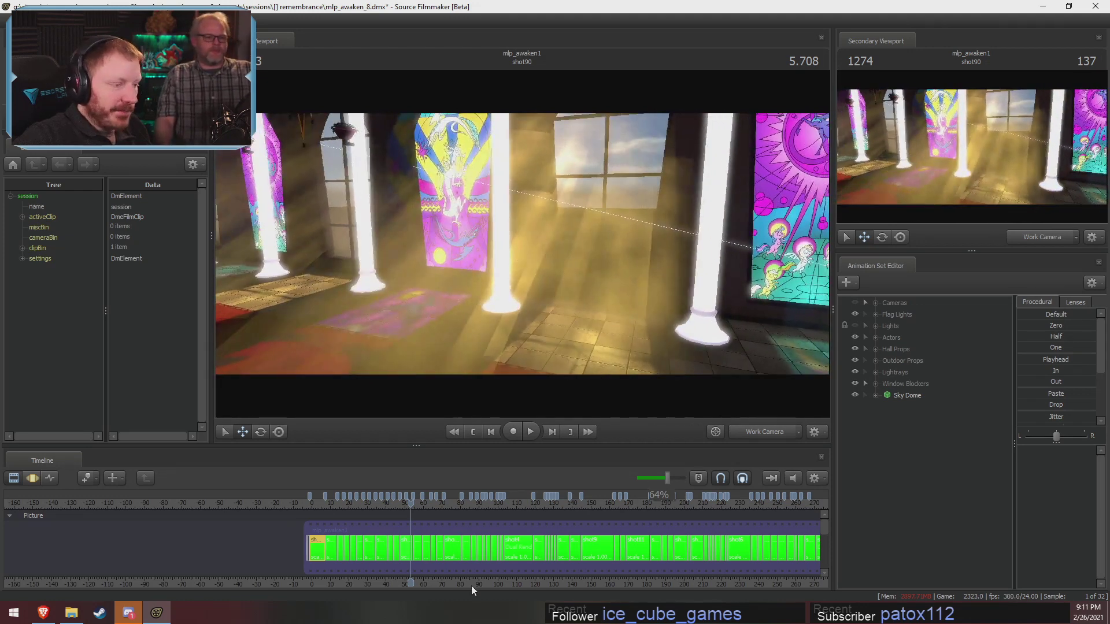
Select Window Lightray 2 in shot90, hide the Lightrays group, and examine the window projections on the hall floor.
left_click(412, 549)
scroll(413, 549, "up", 5)
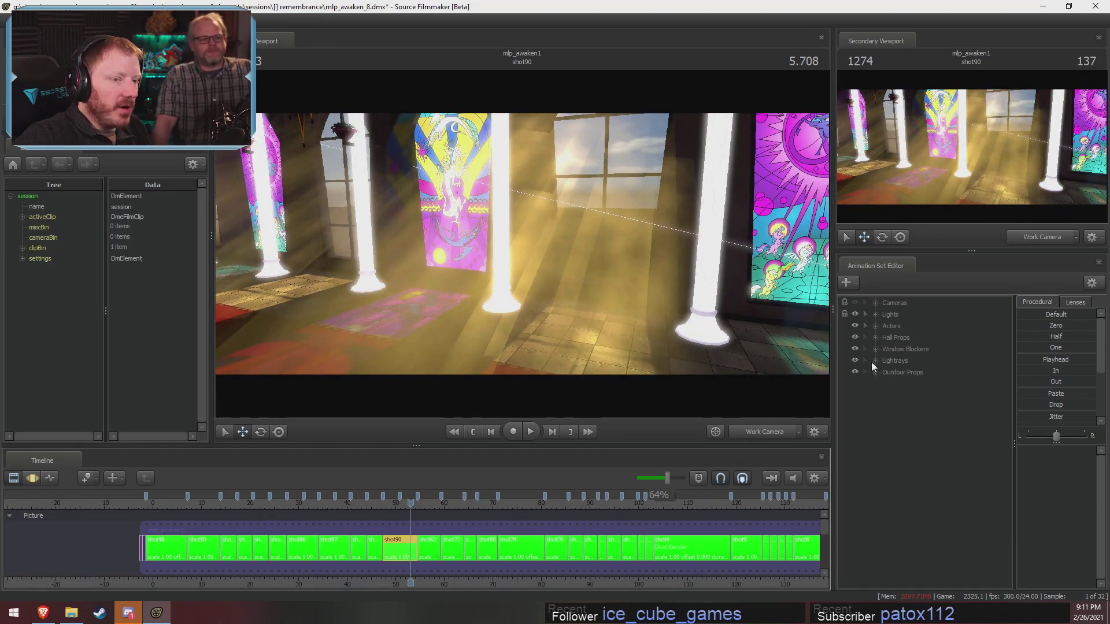
left_click(874, 361)
left_click(914, 373)
left_click(855, 360)
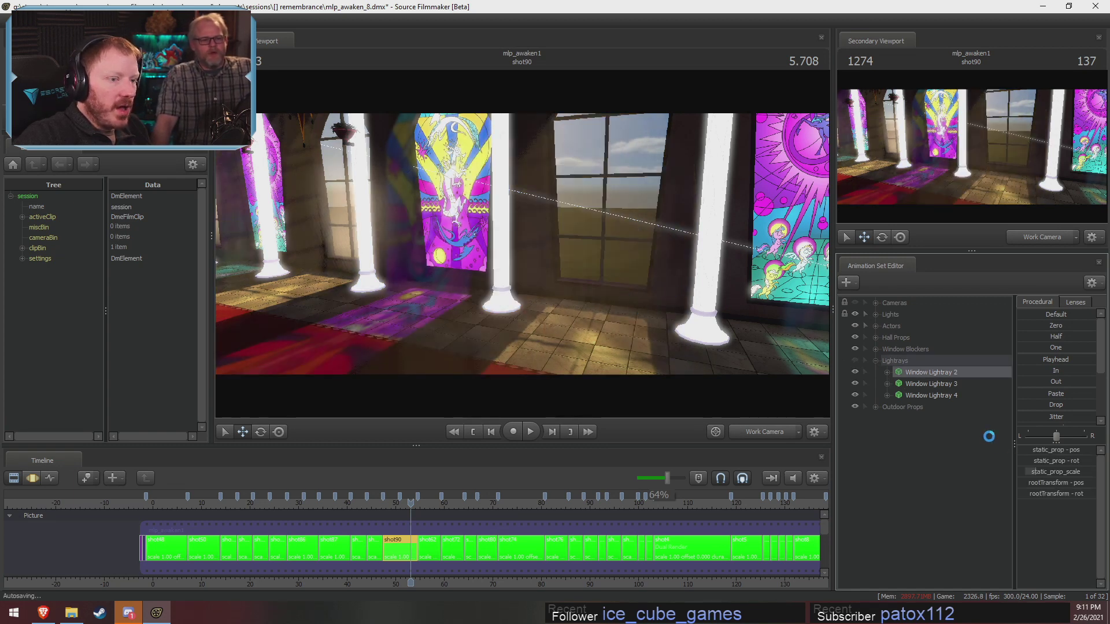
mouse_move(523, 236)
left_mouse_down()
mouse_move(544, 259)
mouse_move(545, 246)
mouse_move(522, 244)
left_mouse_up()
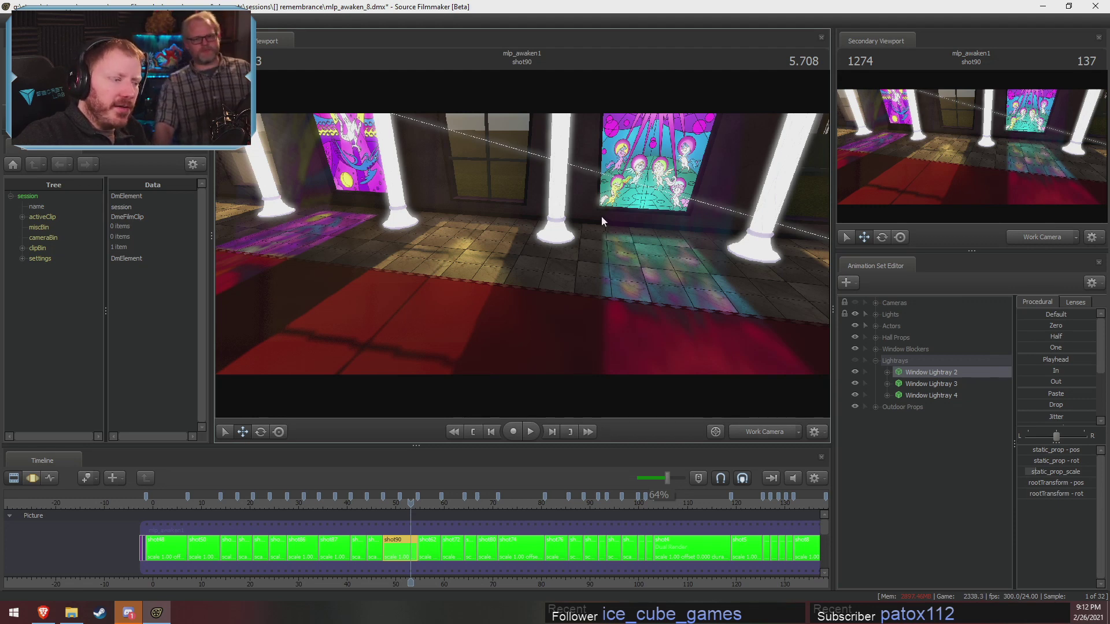
left_click_drag(563, 203, 522, 244)
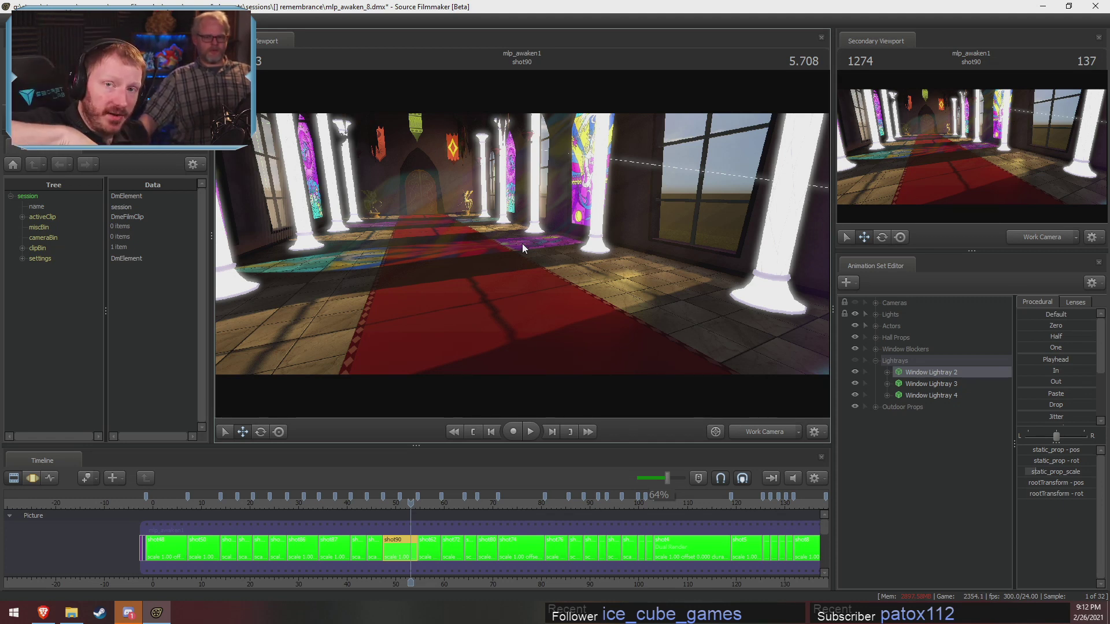
Unhide the Lightrays group in shot90 and select all three of its window light rays.
left_click_drag(541, 359, 698, 230)
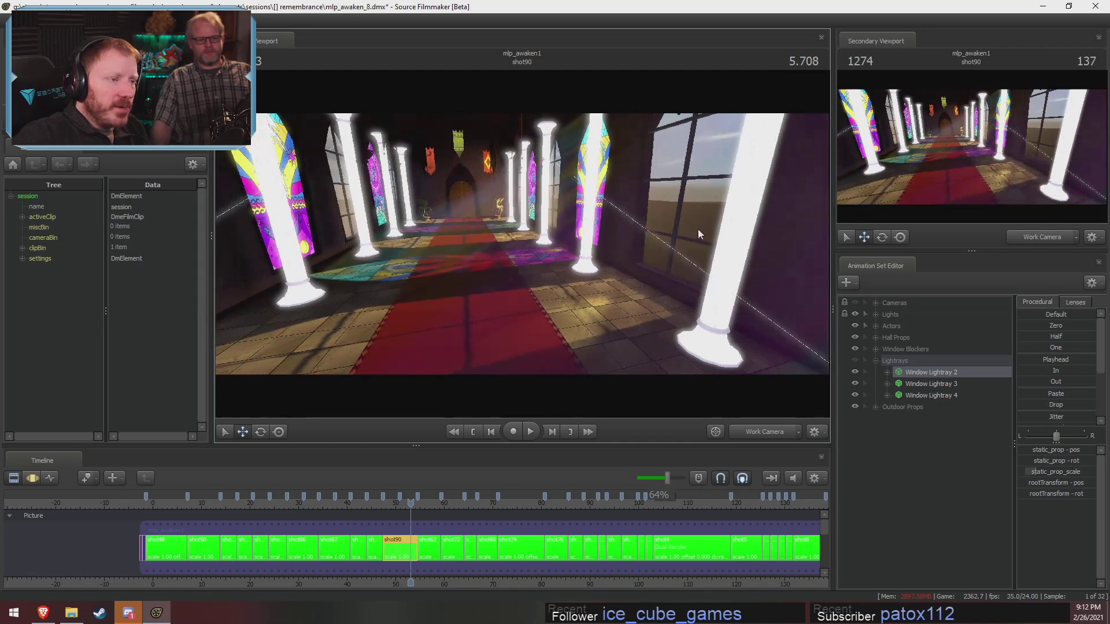
left_click(855, 360)
left_click(897, 362)
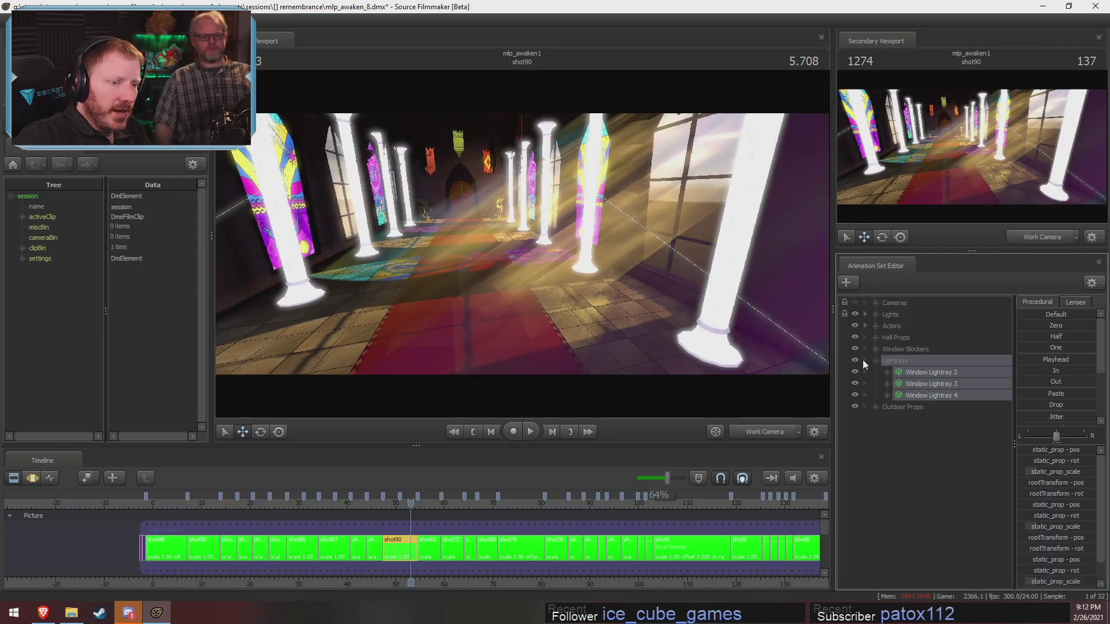
Turn off lighting in the viewport and fly the work camera along the unlit hall to examine its columns and windows.
right_click(806, 268)
left_click(843, 298)
left_click_drag(734, 284, 824, 340)
mouse_move(520, 242)
left_mouse_down()
mouse_move(508, 249)
mouse_move(526, 237)
mouse_move(497, 223)
mouse_move(522, 244)
left_mouse_up()
left_click_drag(328, 234, 334, 231)
left_click_drag(522, 243, 522, 243)
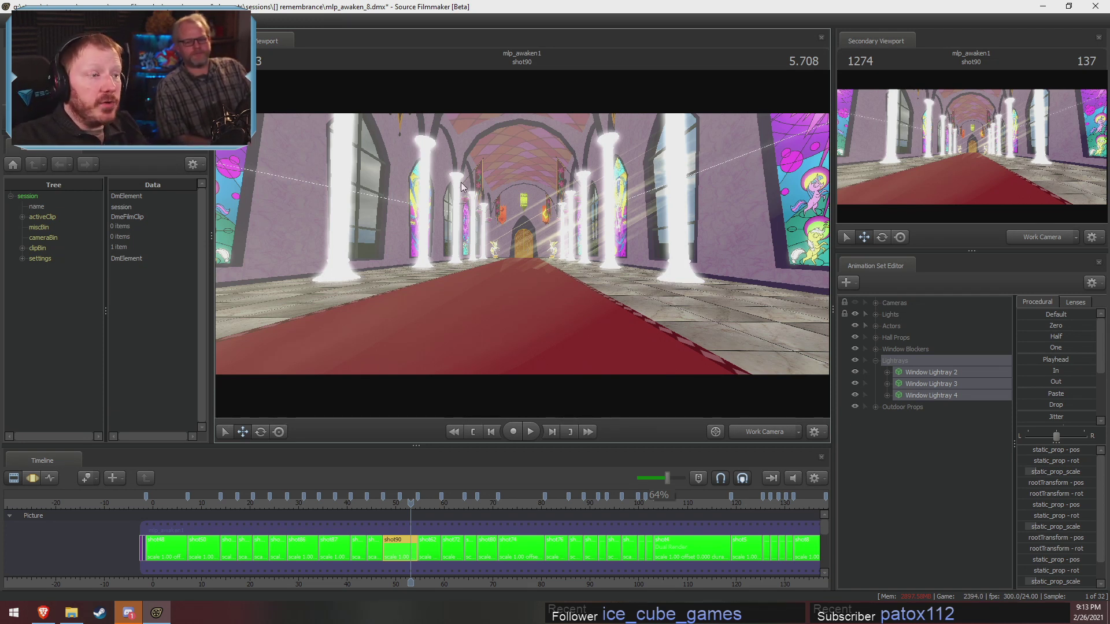
Turn viewport lighting back on and return shot90 to its scene camera, Main Camera2.
right_click(478, 188)
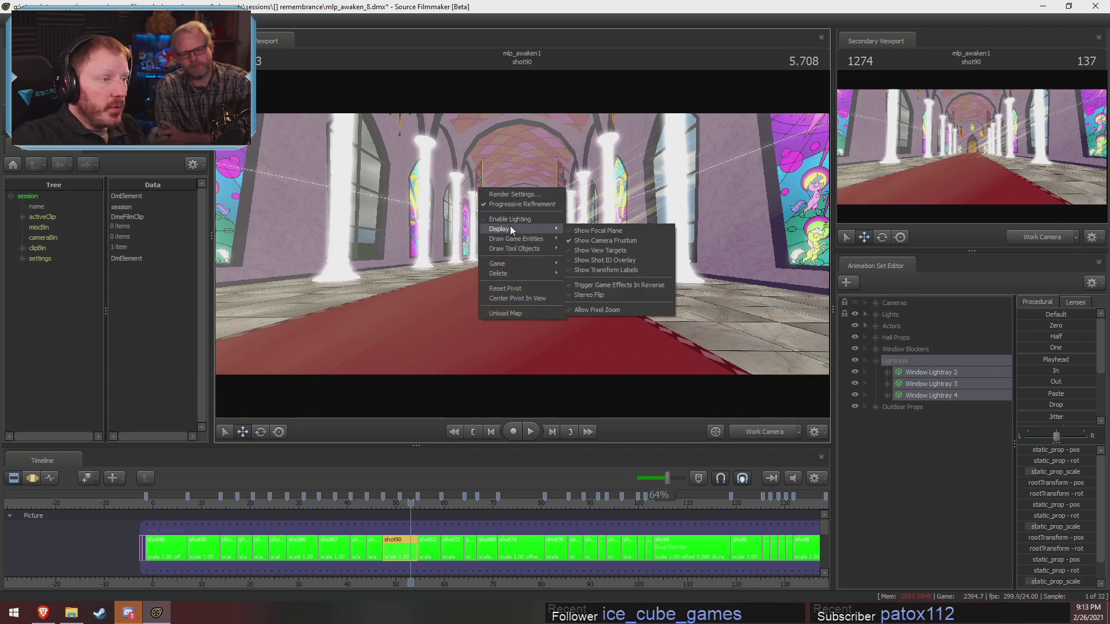
left_click(511, 219)
left_click(773, 427)
Scrub shot90 in the Motion Editor back to 2.333 and forward to 5.791 to check the lit character.
key("F3")
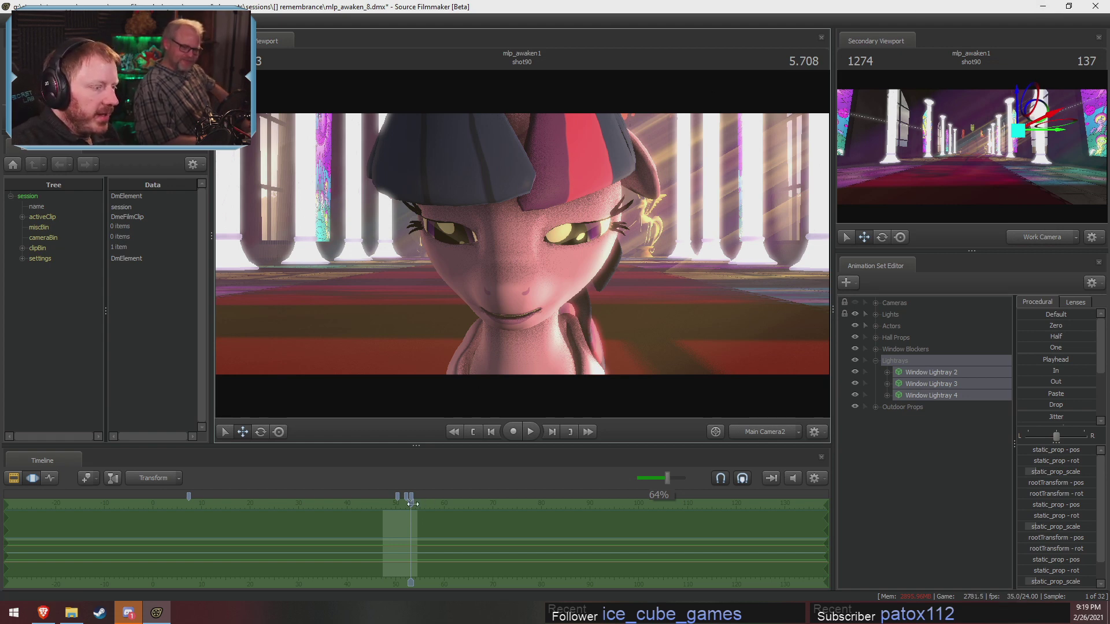
left_click_drag(411, 503, 394, 508)
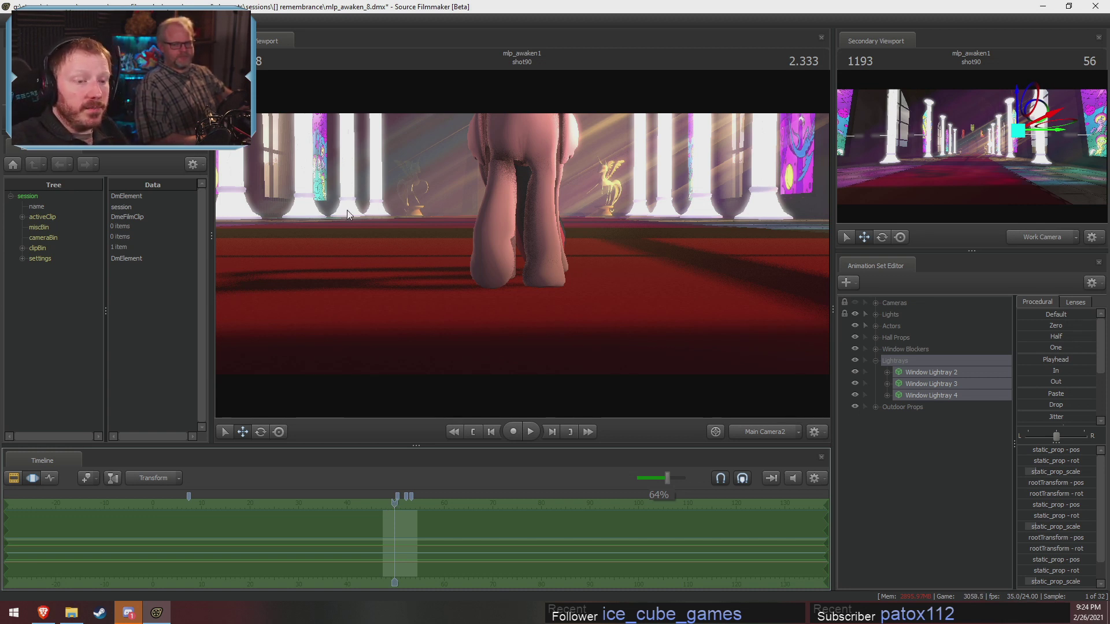
left_click_drag(396, 509, 411, 507)
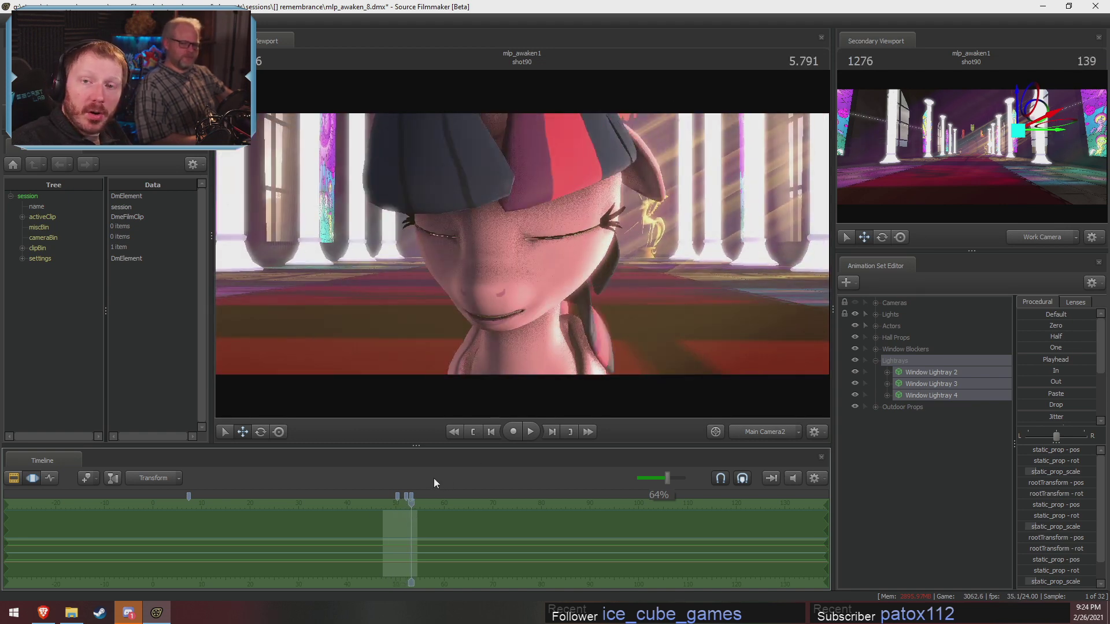
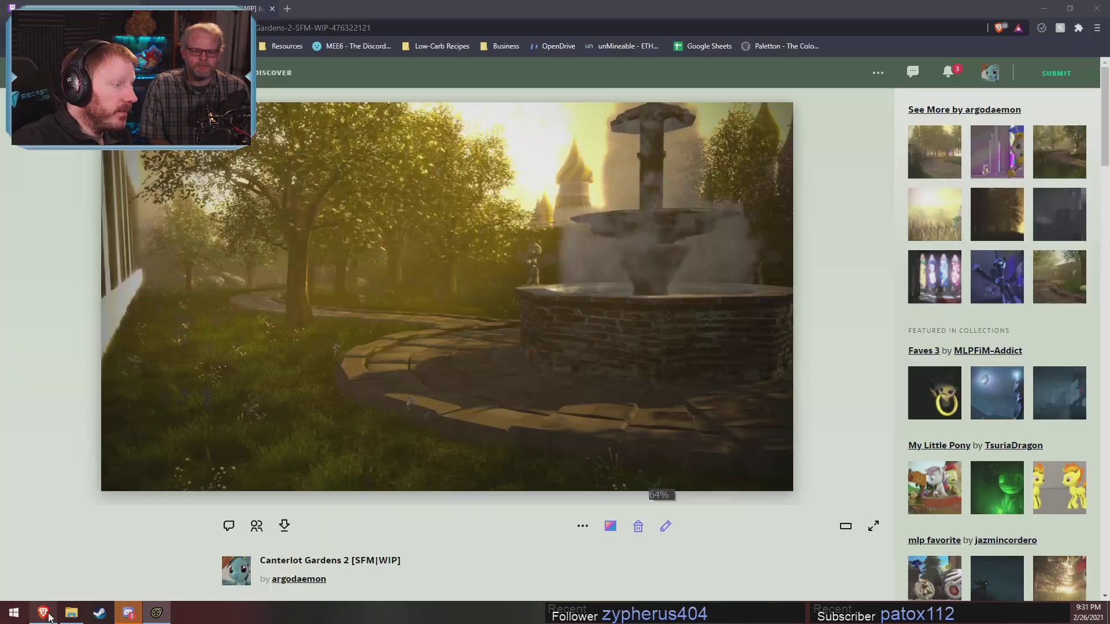
Switch to the browser, review the DeviantArt notifications, and open the account's own profile page.
left_click(42, 613)
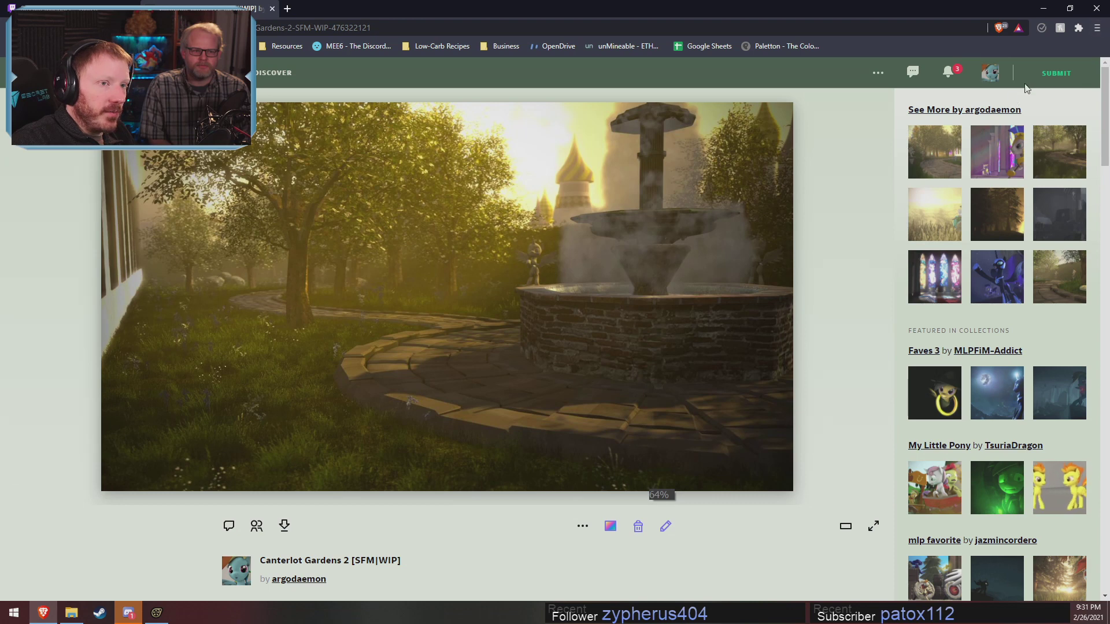
left_click(946, 72)
mouse_move(1057, 73)
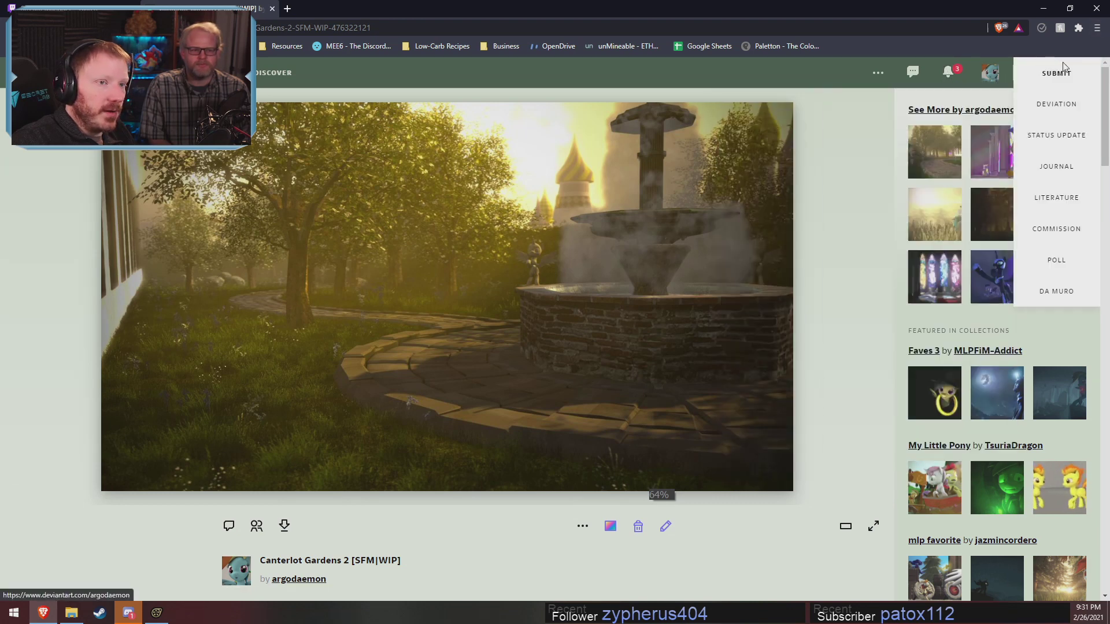
left_click(950, 73)
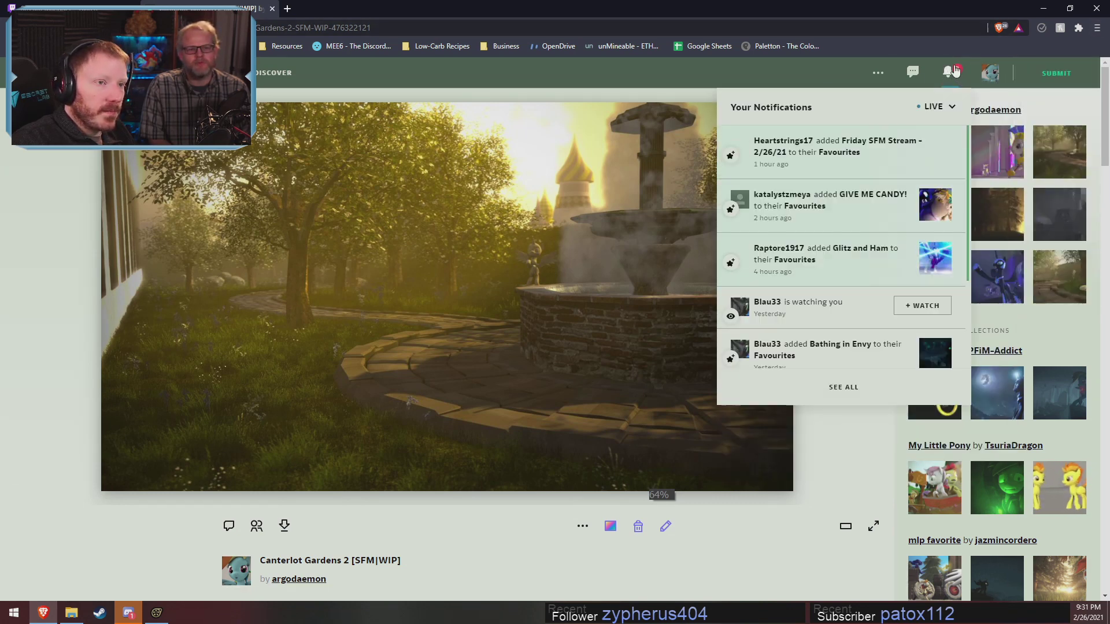
left_click(950, 74)
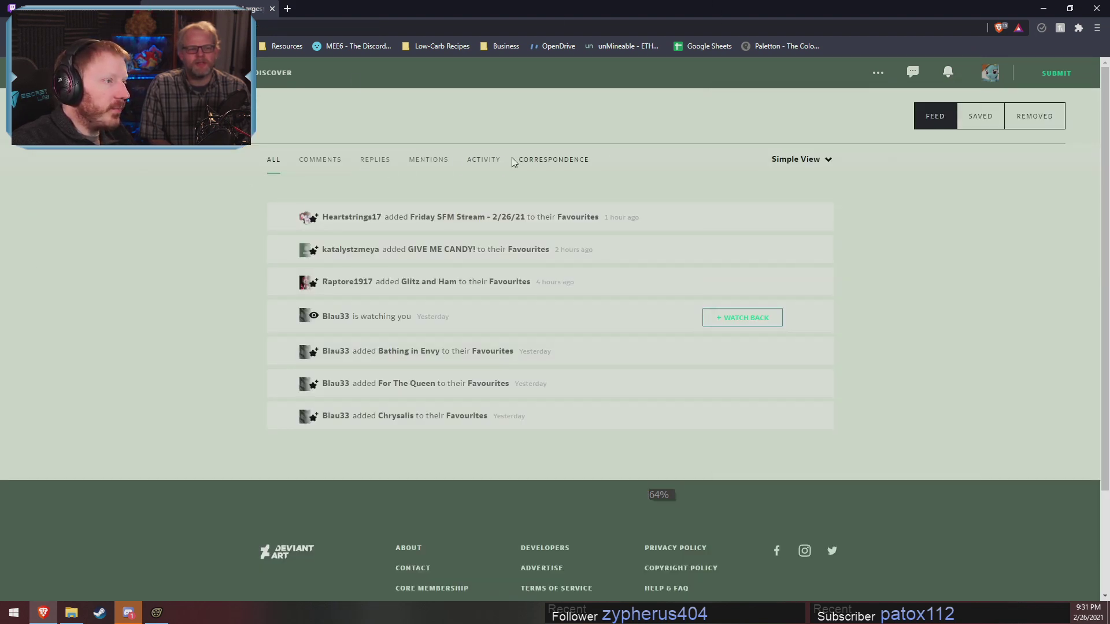
mouse_move(993, 80)
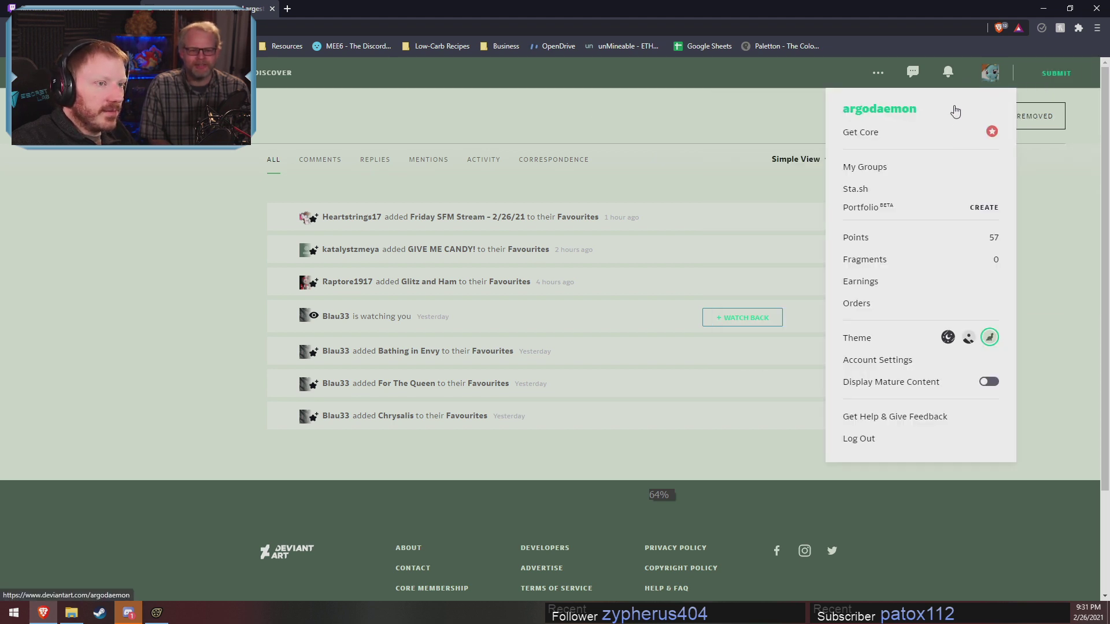
left_click(956, 111)
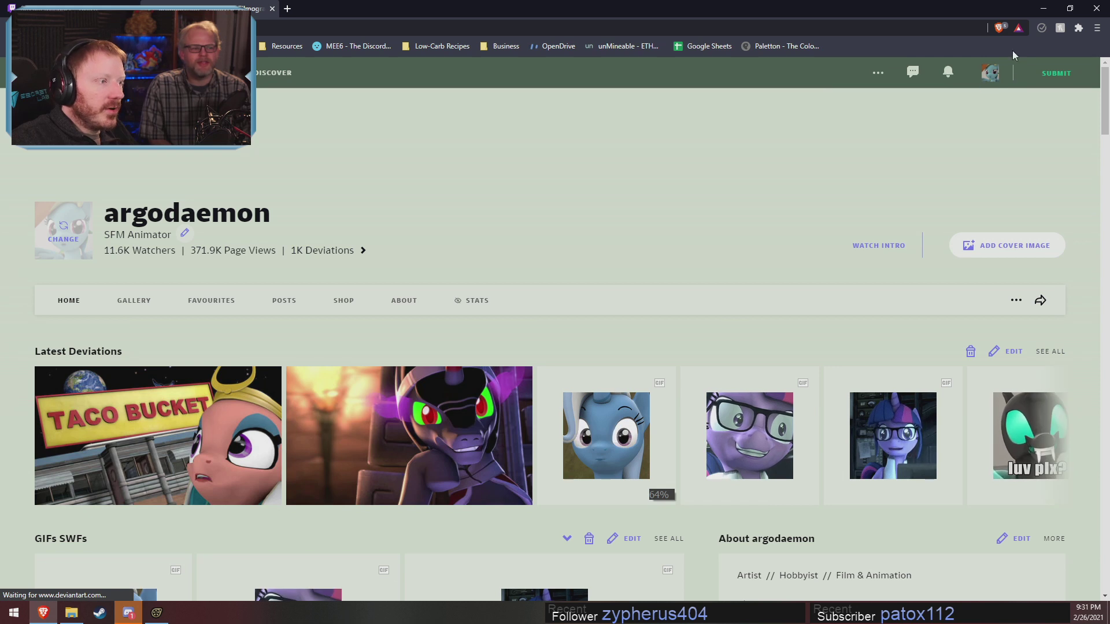
Check the live notification options, the full notification feed and the chats page on DeviantArt.
mouse_move(1081, 76)
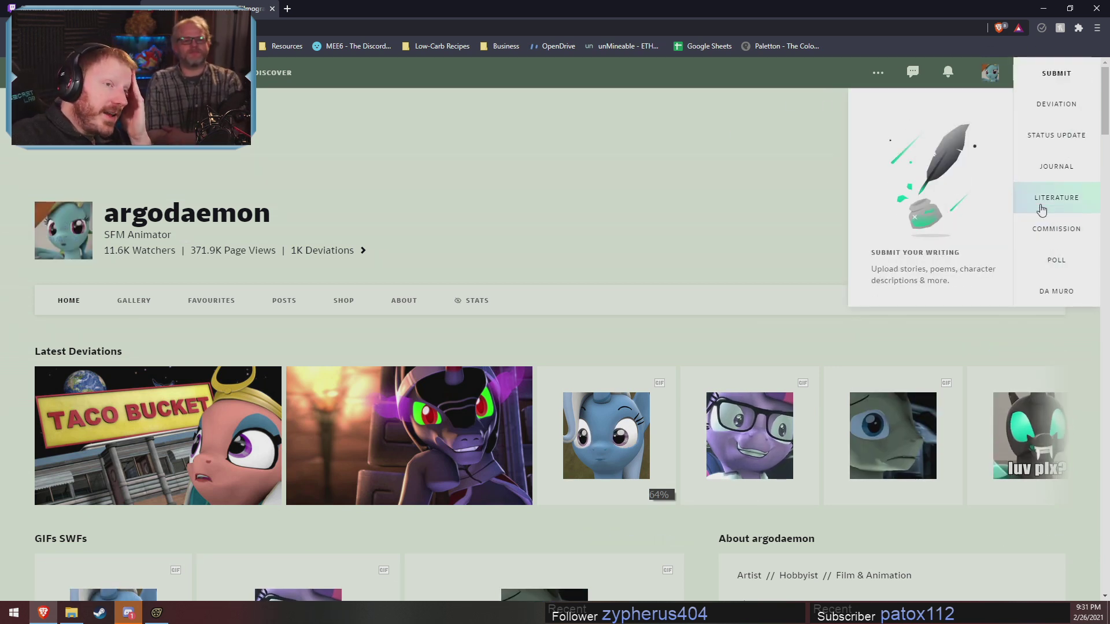
left_click(990, 71)
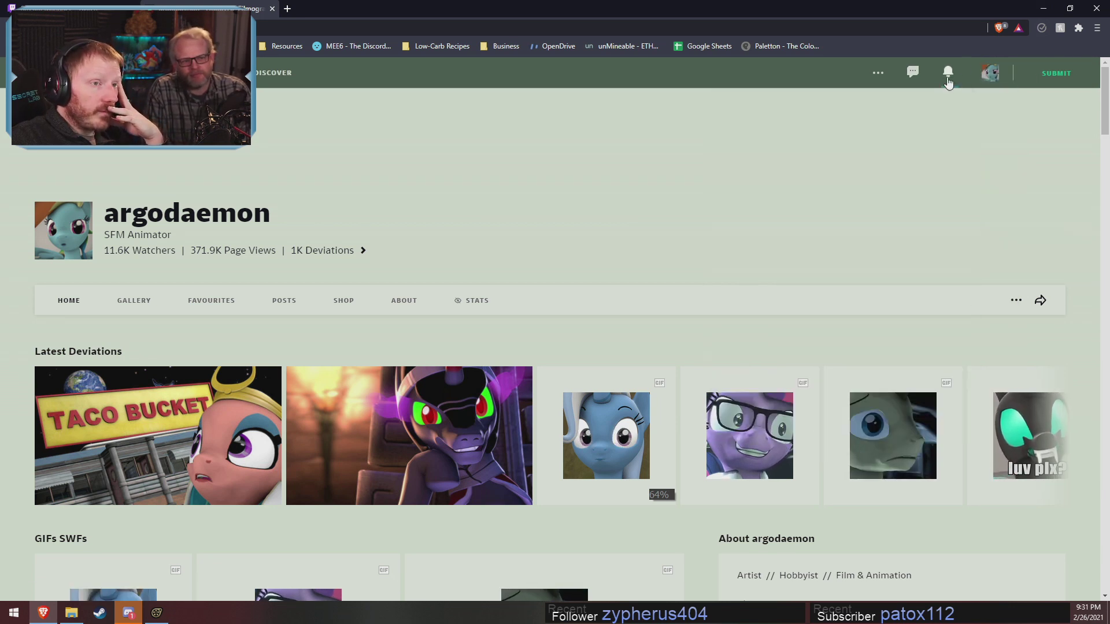
left_click(949, 74)
left_click(951, 107)
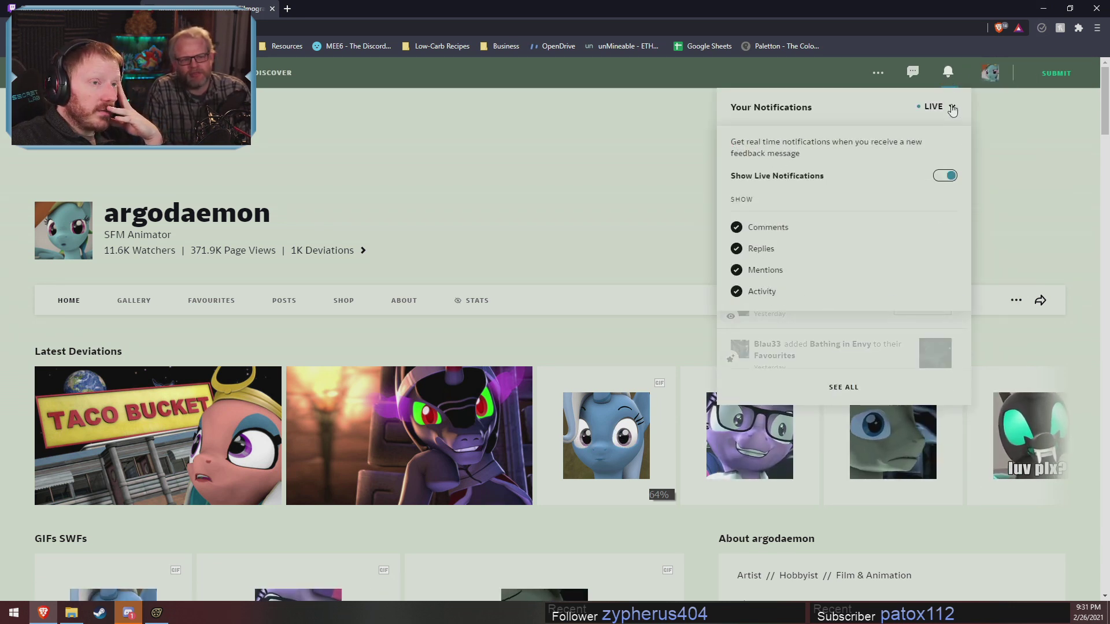
left_click(952, 107)
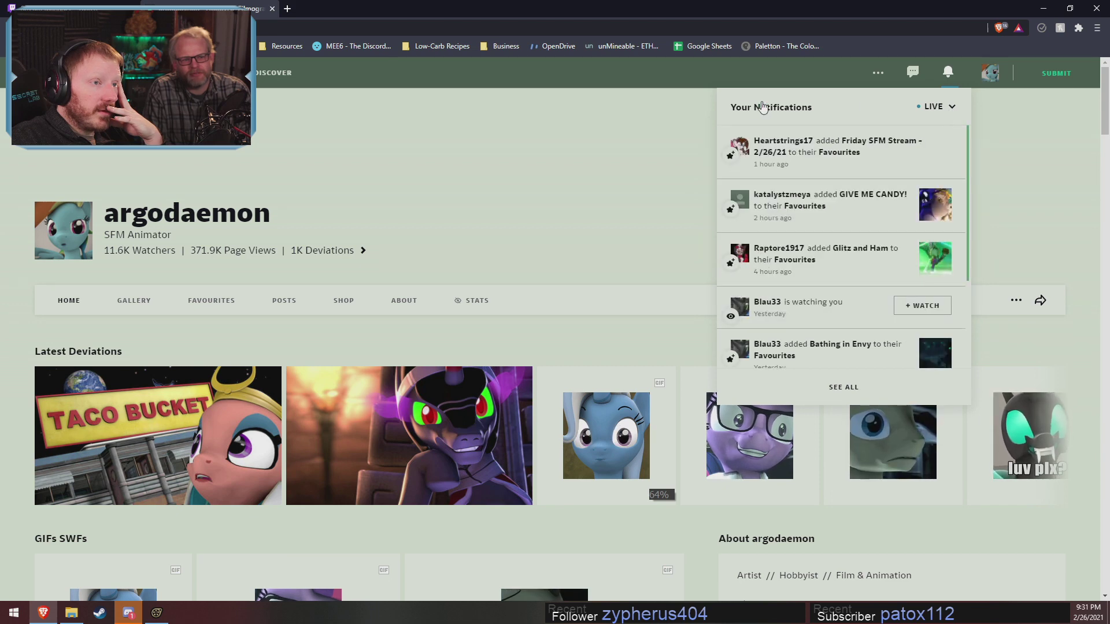
left_click(751, 109)
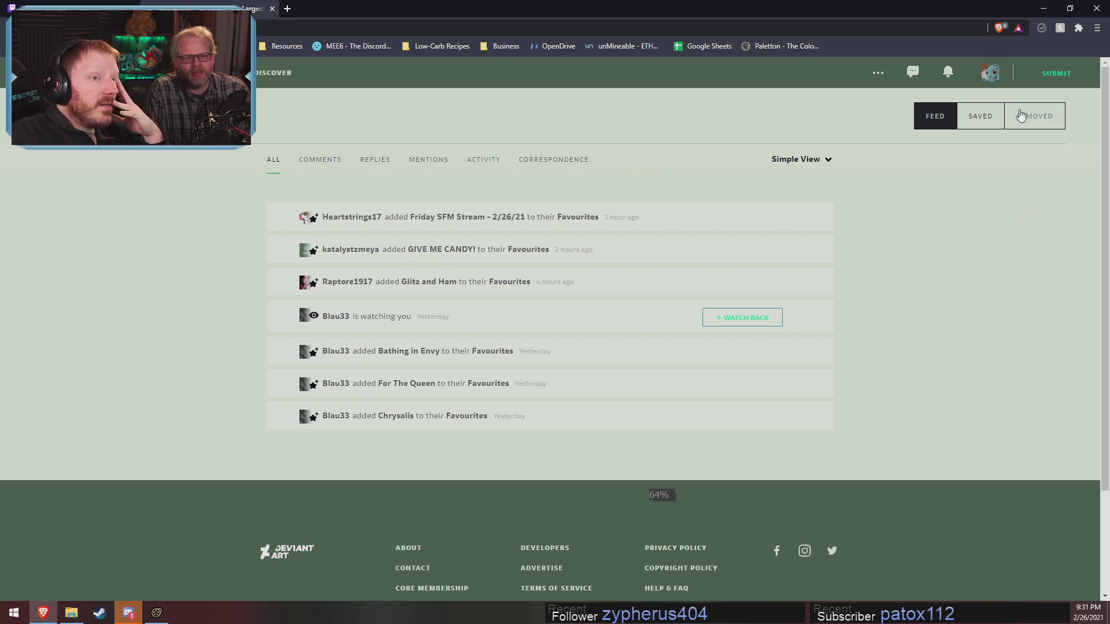
left_click(916, 73)
left_click(919, 74)
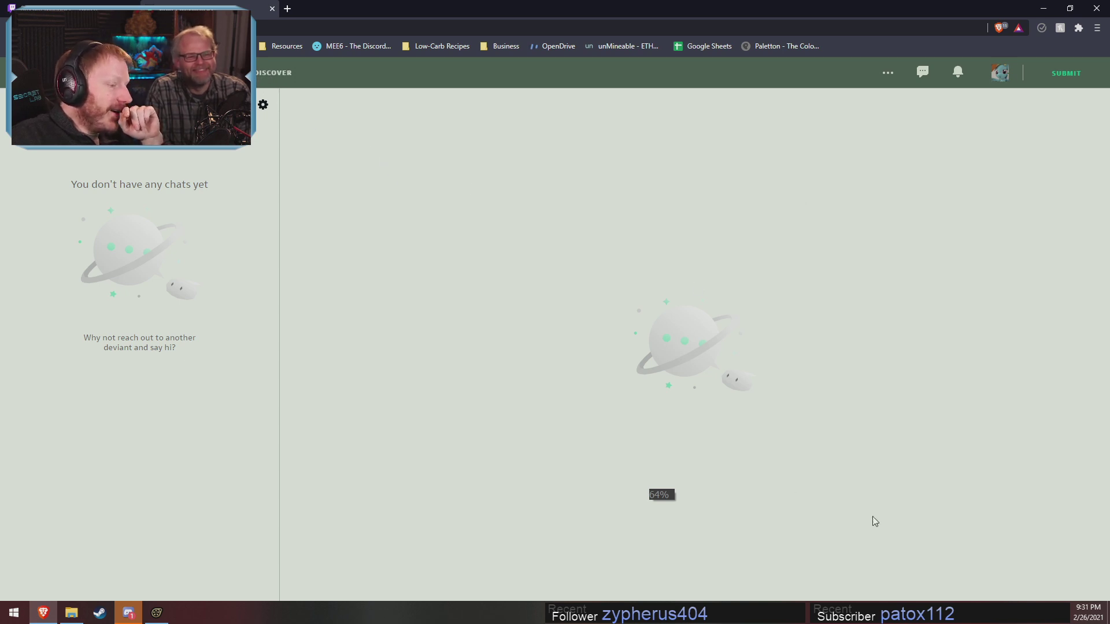
Return to Source Filmmaker, switch to the Clip Editor, and move the playhead to shot87 at 3.625.
left_click(1054, 6)
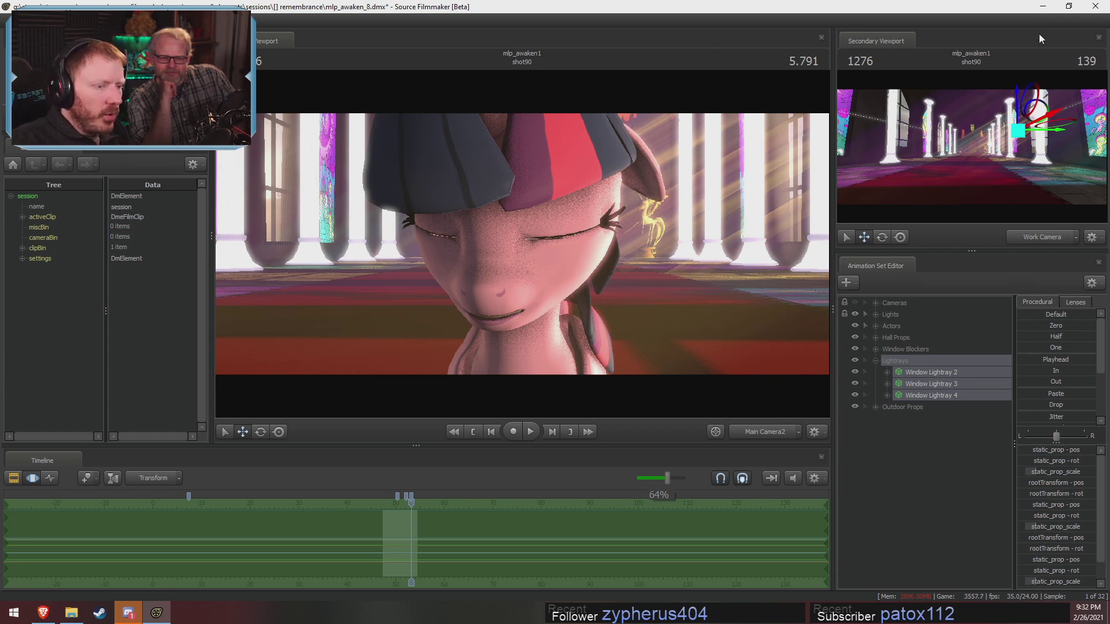
scroll(499, 560, "down", 2)
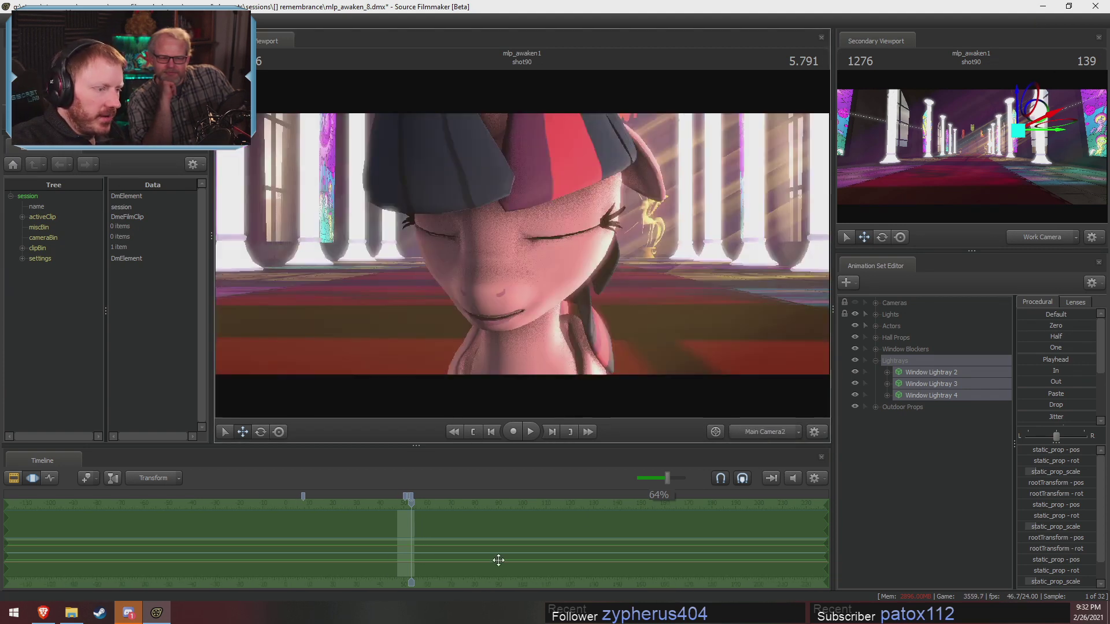
key("F2")
scroll(497, 557, "down", 3)
left_click_drag(412, 509, 488, 508)
scroll(440, 526, "up", 1)
scroll(440, 526, "up", 3)
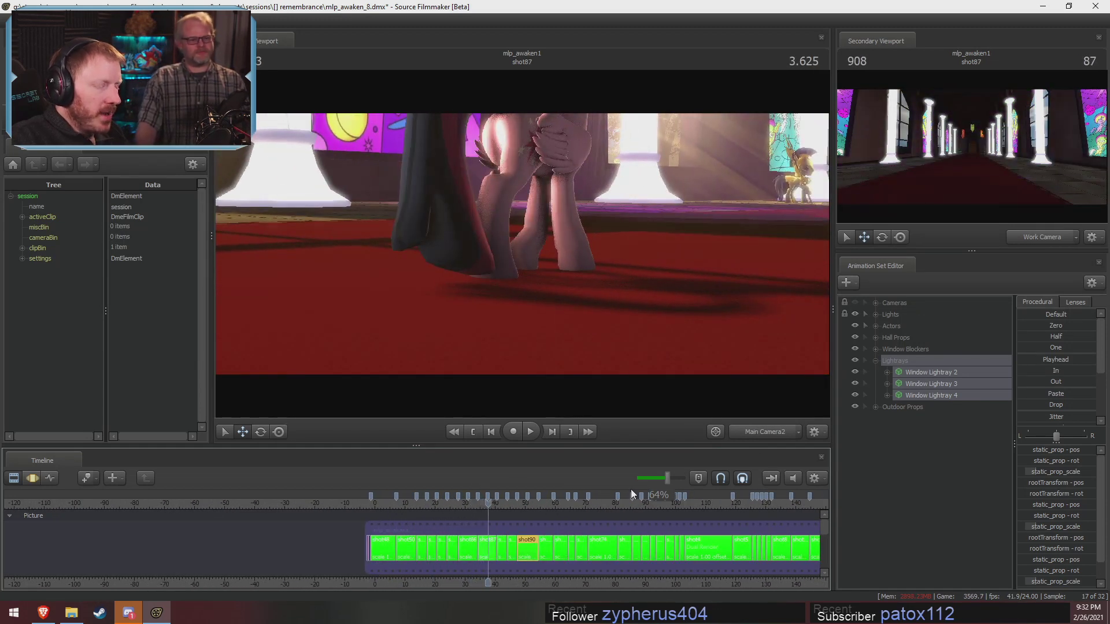
Unhide the Ghosts and Guards groups under Actors, check shot87 at 2.500, and select Applejack among the ghosts.
left_click(876, 338)
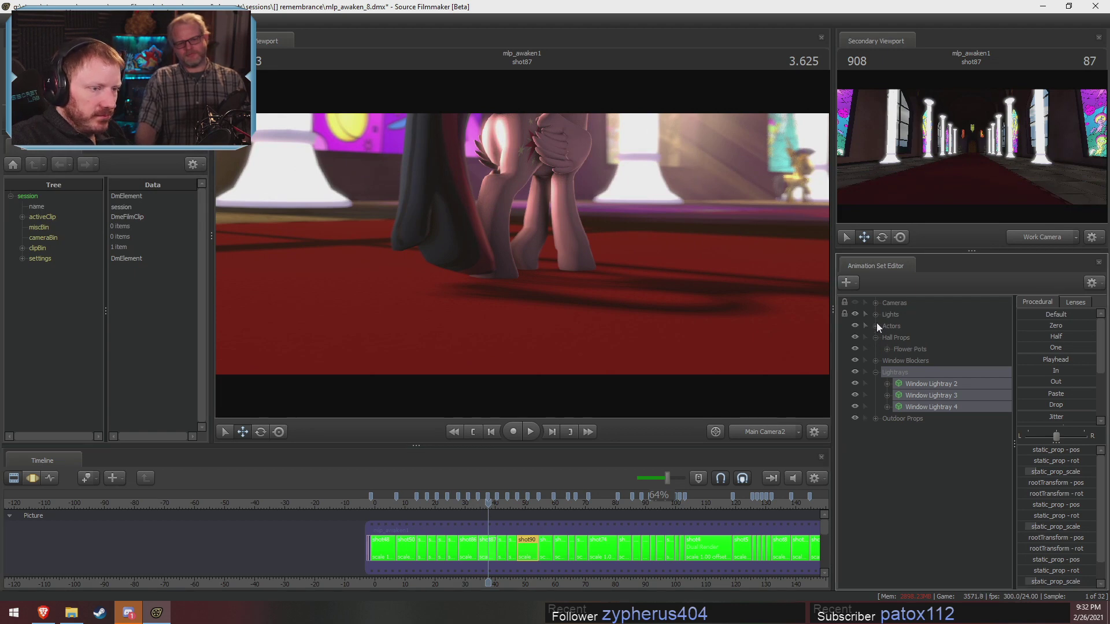
left_click(876, 326)
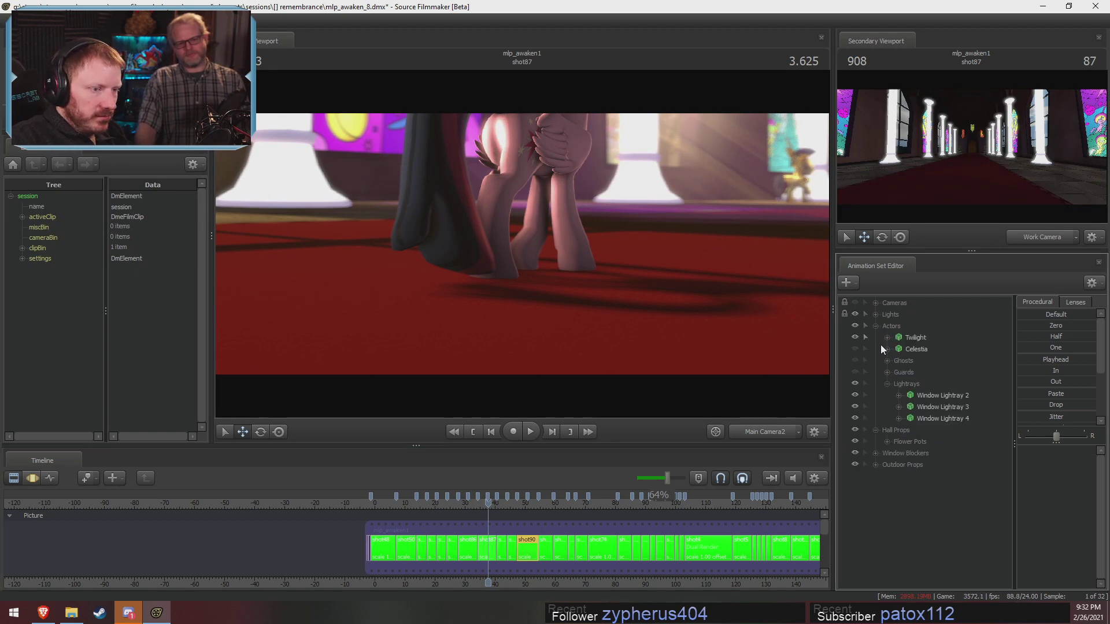
left_click(855, 361)
left_click(856, 372)
left_click(483, 509)
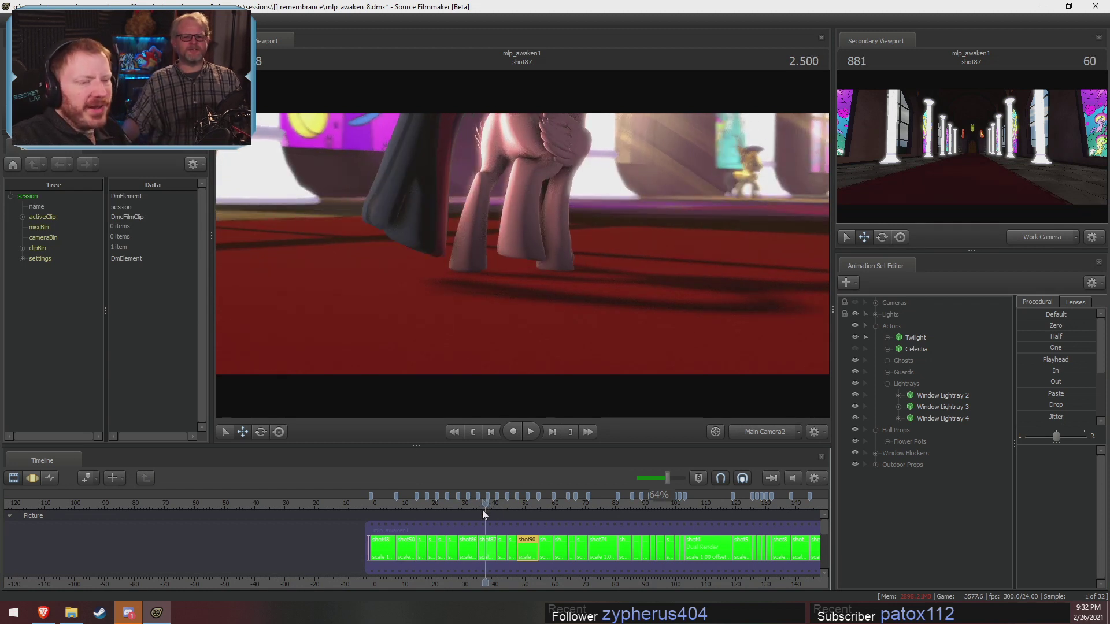
left_click(887, 361)
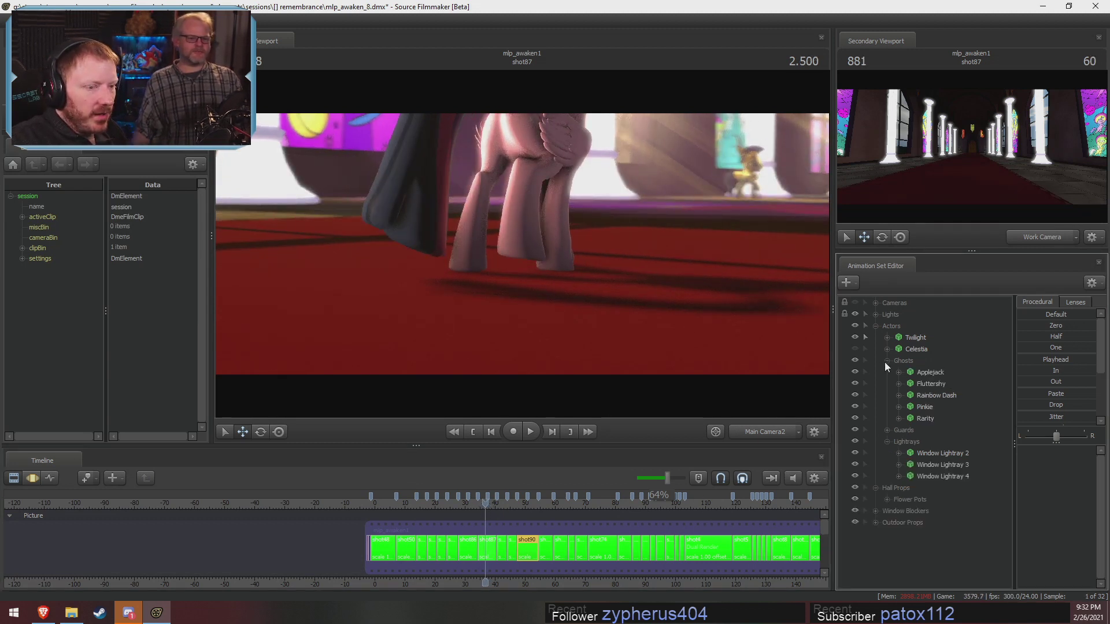
left_click(899, 374)
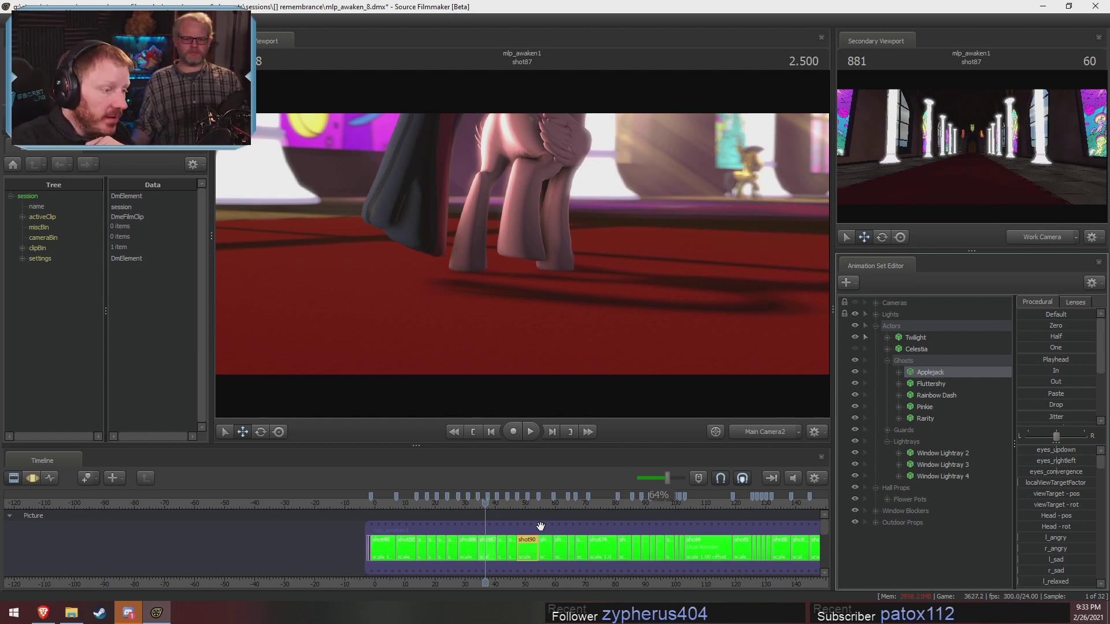
Check shot62 at 1.166 and scrub ahead through the whole sequence to shot99 at 3.500.
left_click(555, 505)
left_click_drag(552, 506, 540, 502)
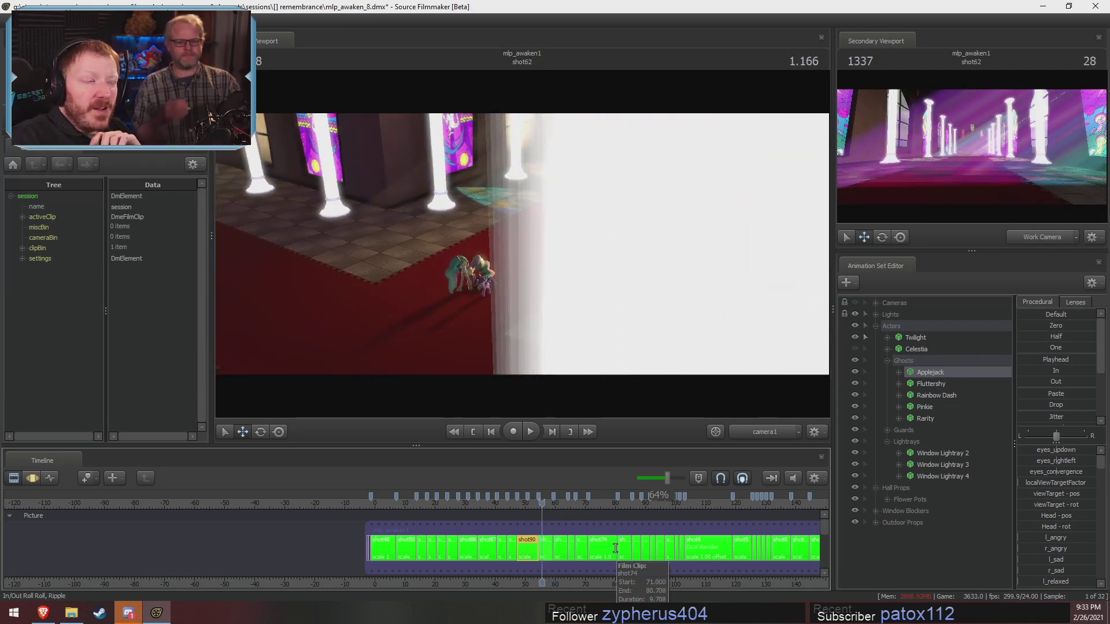
scroll(542, 507, "down", 3)
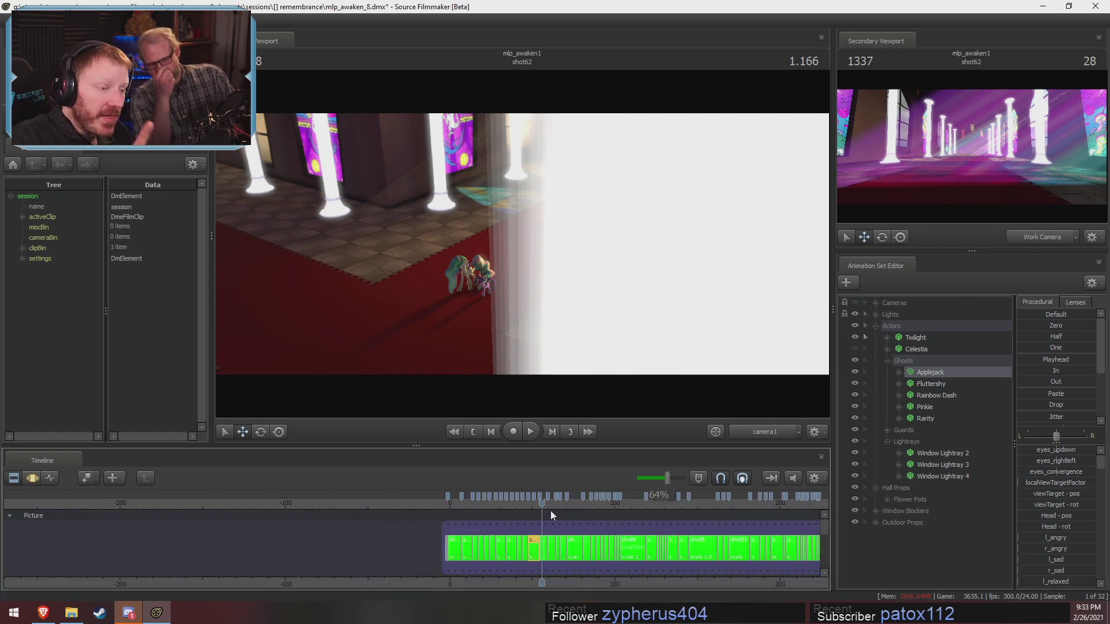
scroll(580, 509, "down", 4)
left_click_drag(583, 506, 758, 523)
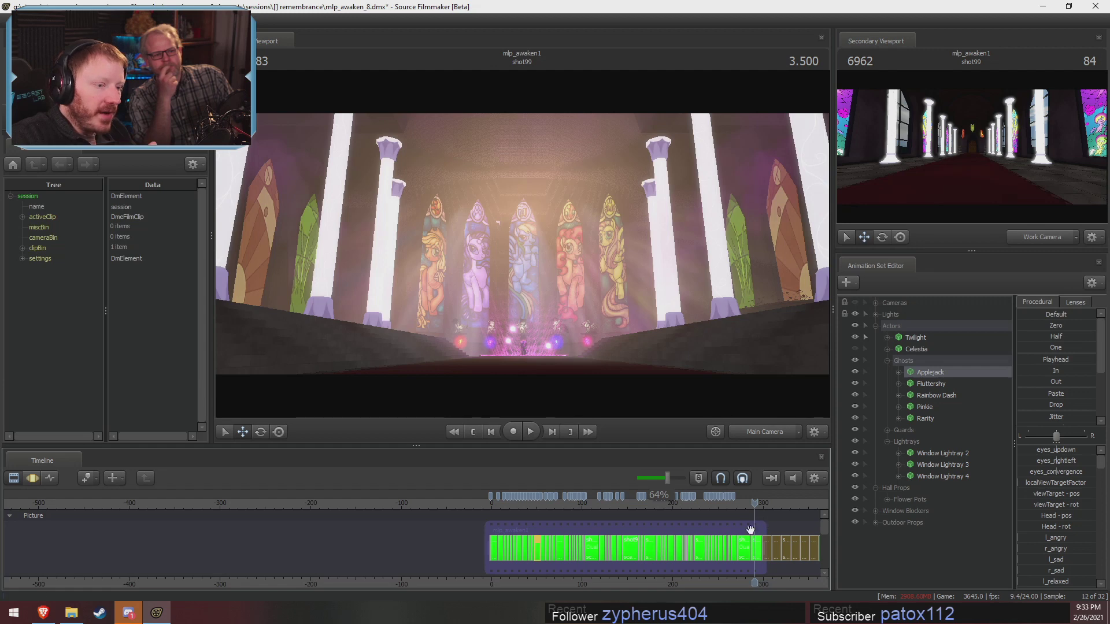
Scrub back past shot62 to shot87 at 2.750, and go forward to shot90 at 0.208 to check the ghosts.
left_click(546, 509)
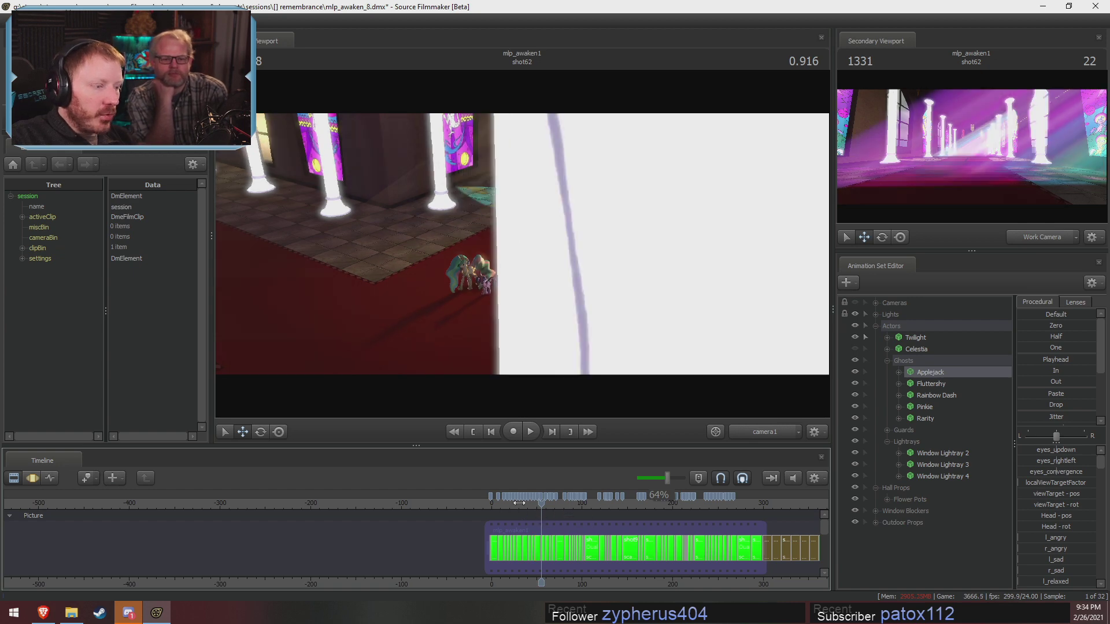
left_click_drag(519, 503, 525, 515)
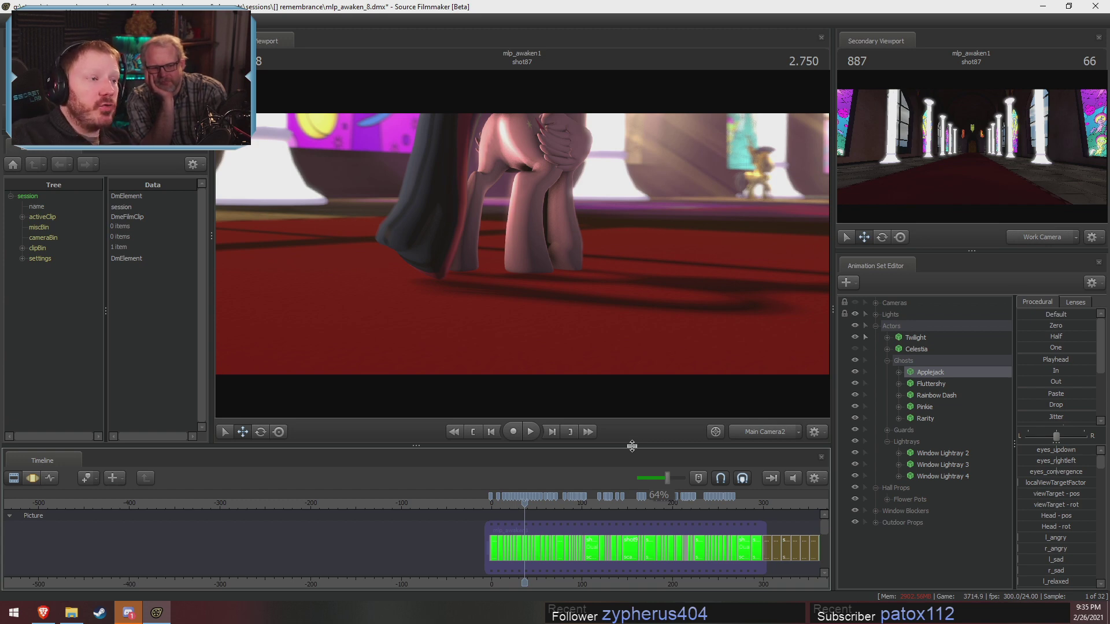
scroll(527, 502, "up", 5)
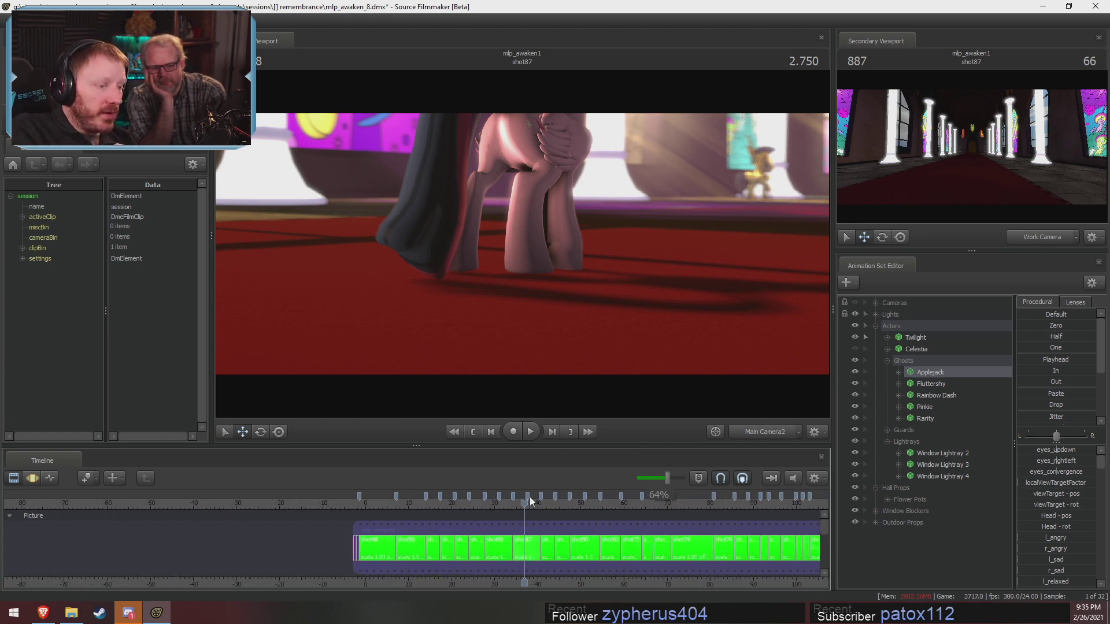
left_click_drag(530, 502, 571, 511)
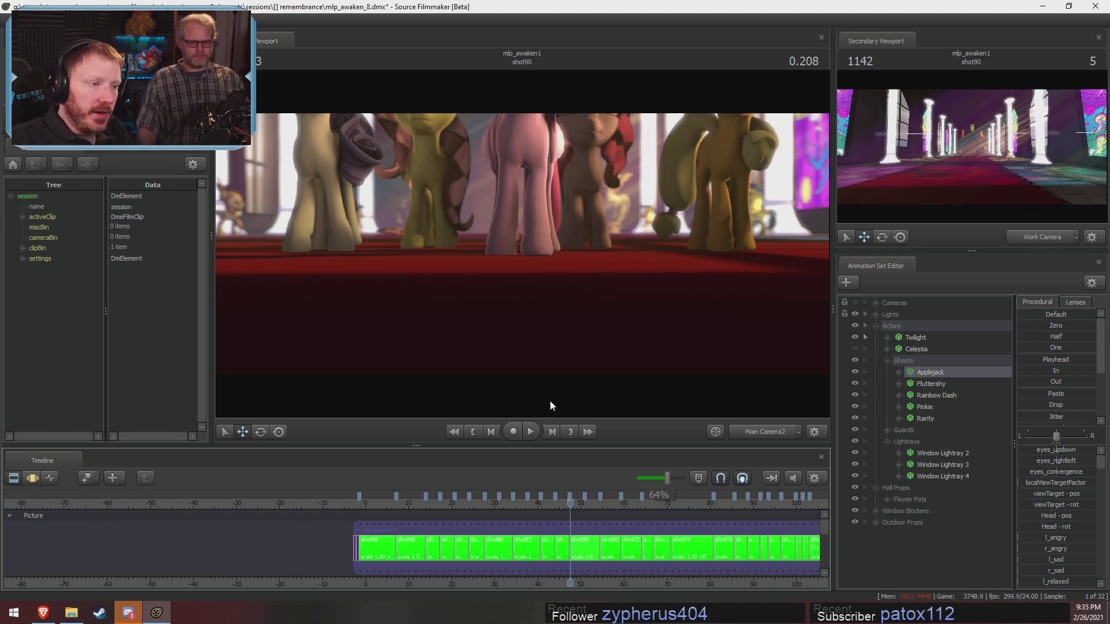
Move the playhead in shot90 to 0.666 to check the ghosts' legs against the hall windows.
scroll(623, 502, "up", 2)
scroll(623, 502, "up", 2)
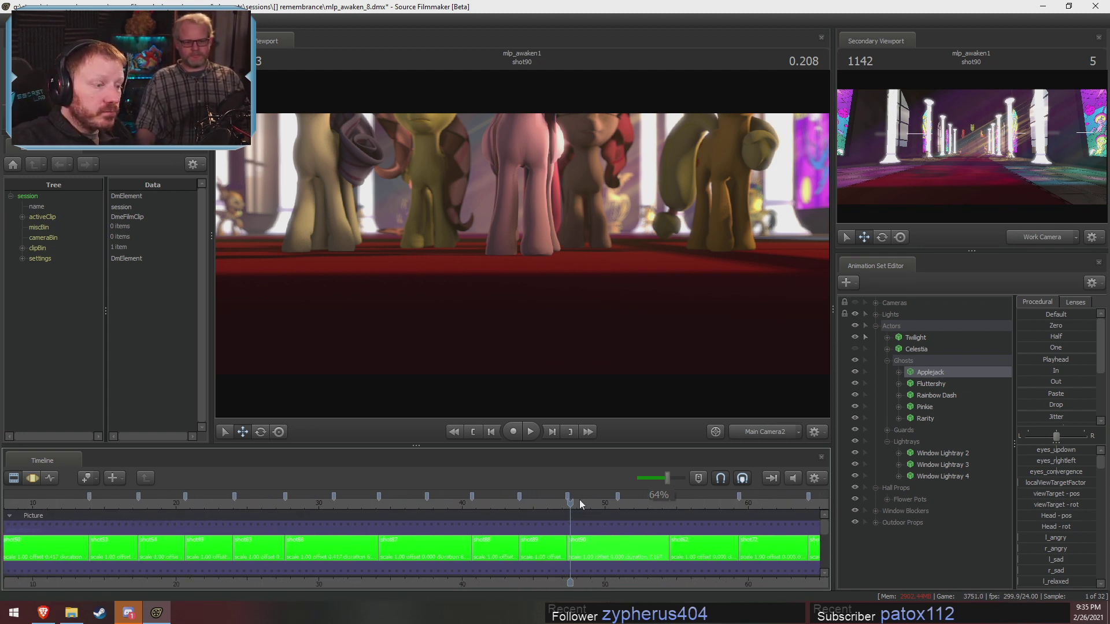
middle_click_drag(601, 587, 543, 575)
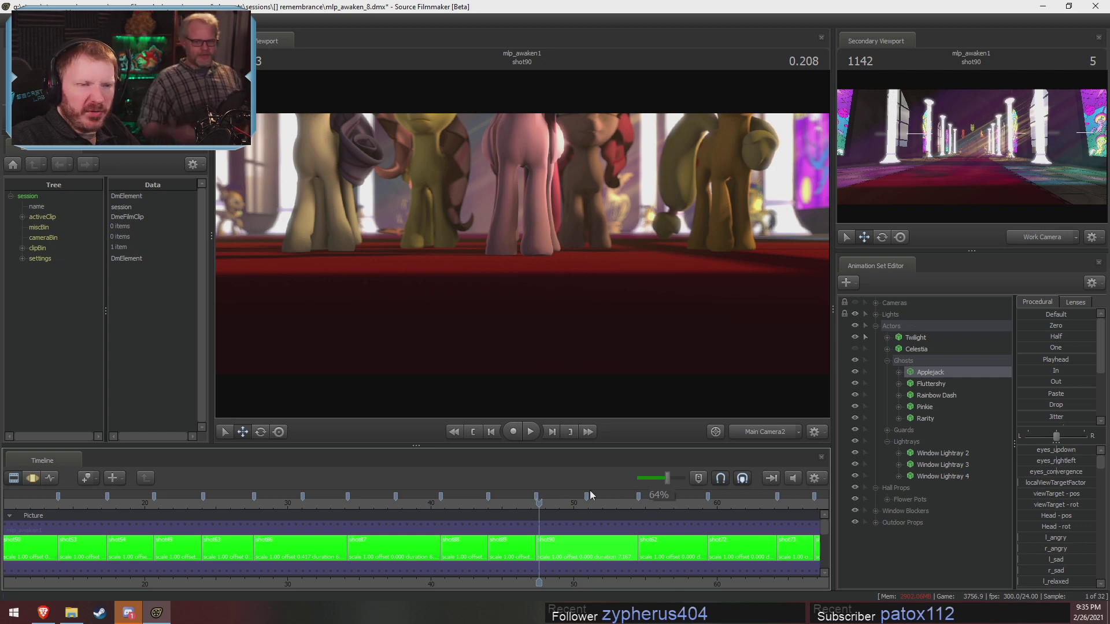
left_click(545, 502)
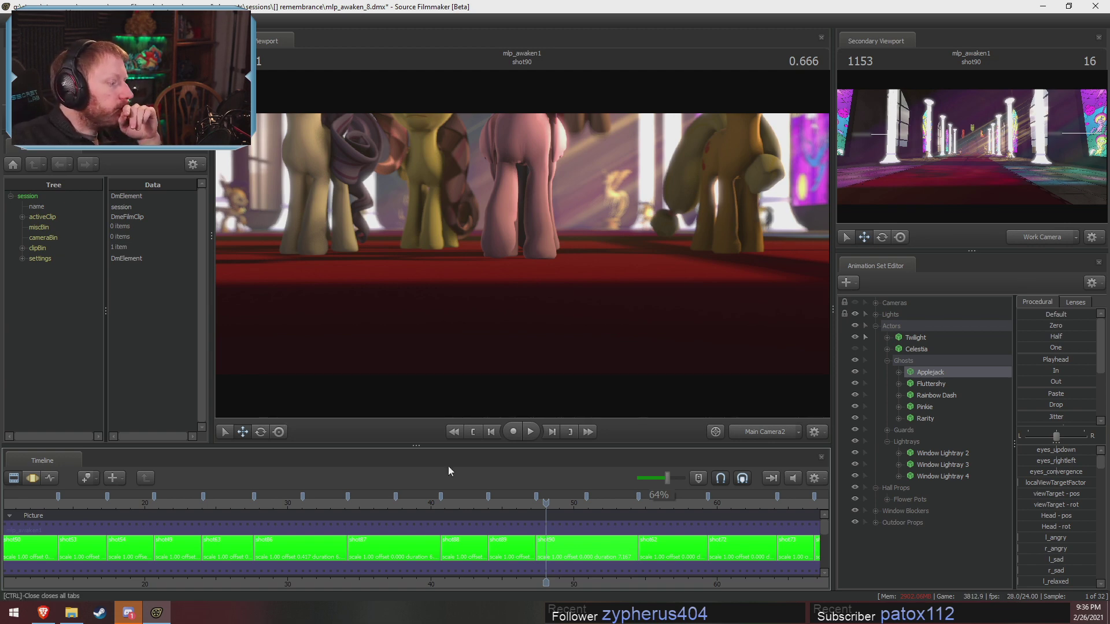
Switch to File Explorer, look through the available drives and folder locations from the Pony SFM folder, and minimize the window.
left_click(72, 614)
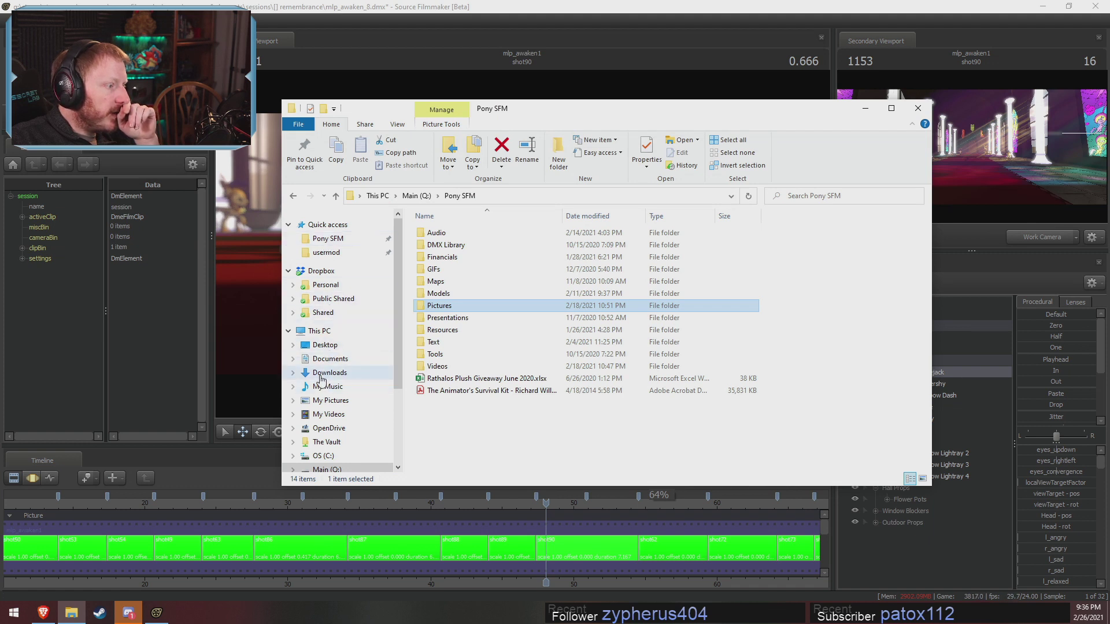
scroll(330, 445, "down", 2)
scroll(331, 446, "up", 2)
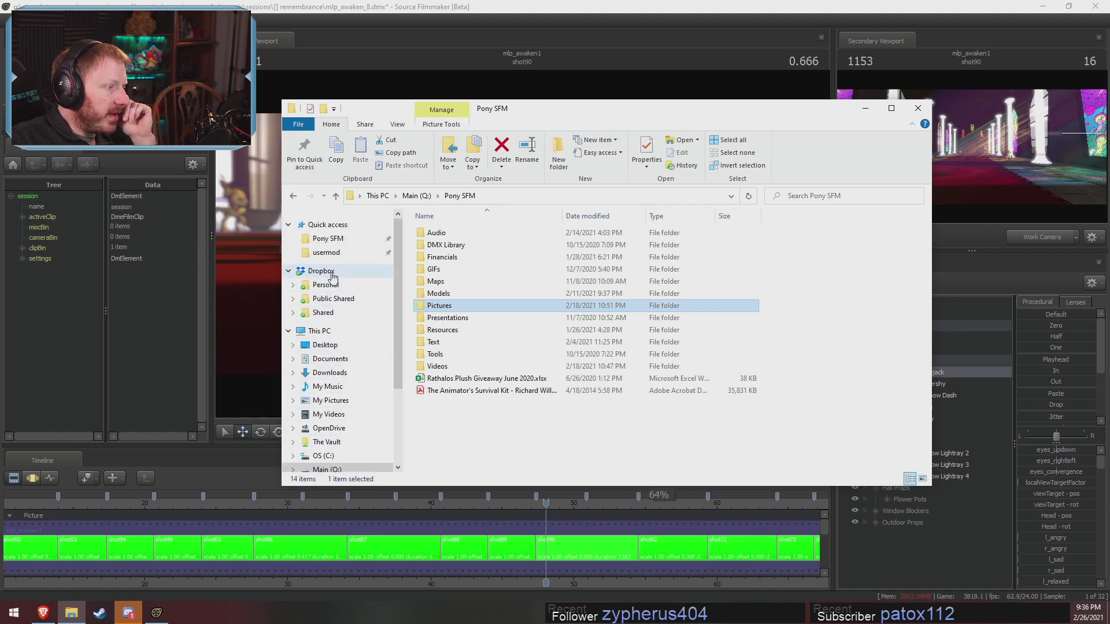
scroll(352, 399, "down", 3)
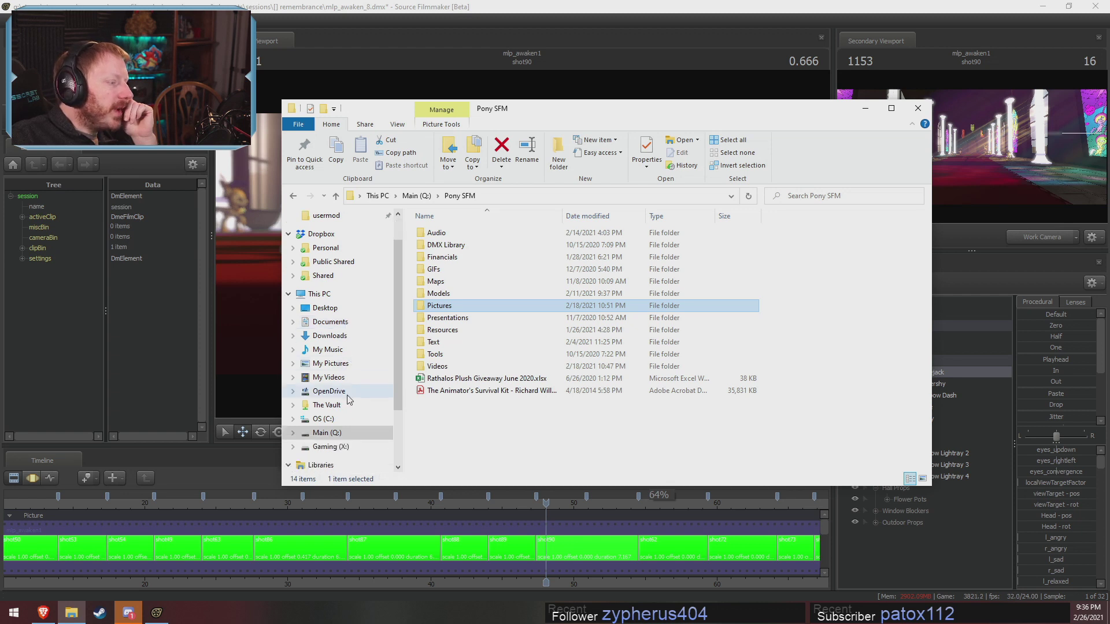
scroll(373, 358, "up", 3)
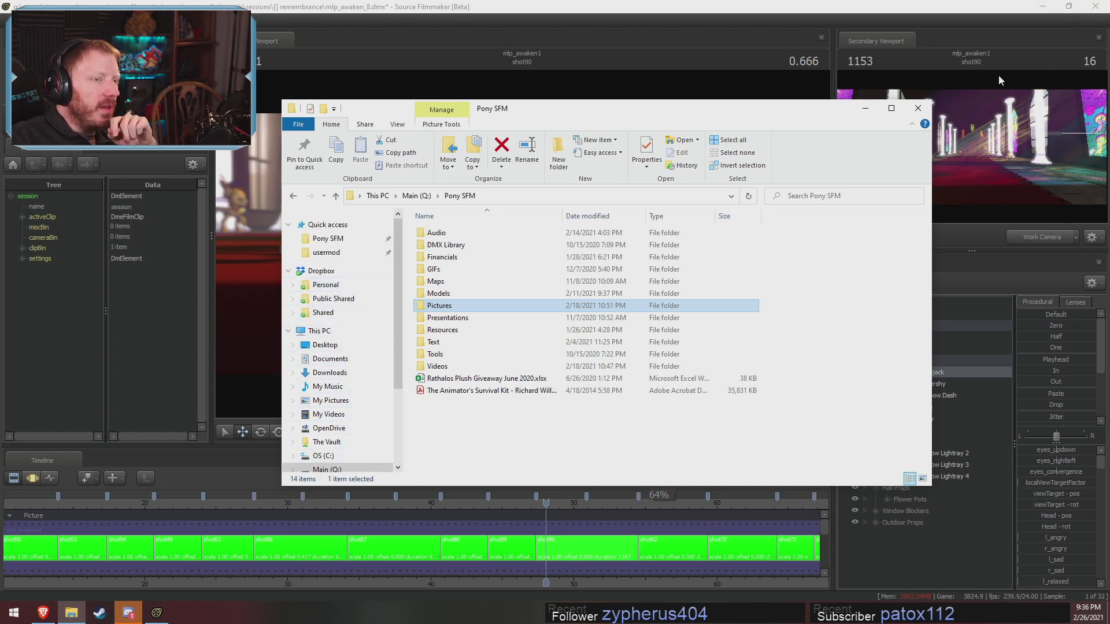
left_click(865, 108)
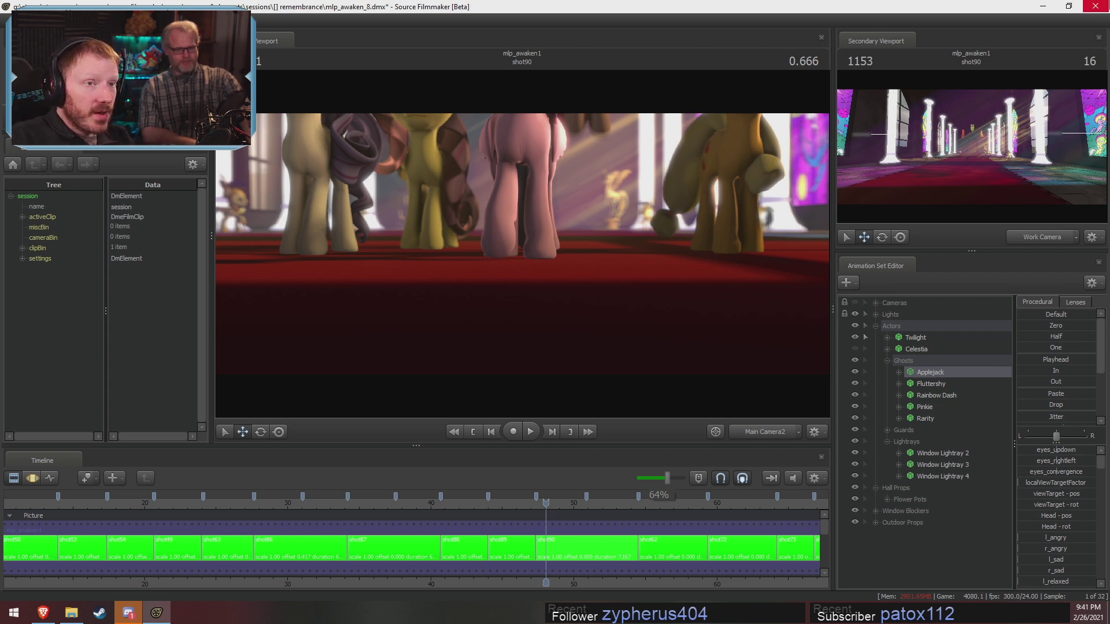
Quit Source Filmmaker without saving the changes to mlp_awaken_8.dmx.
left_click(1096, 6)
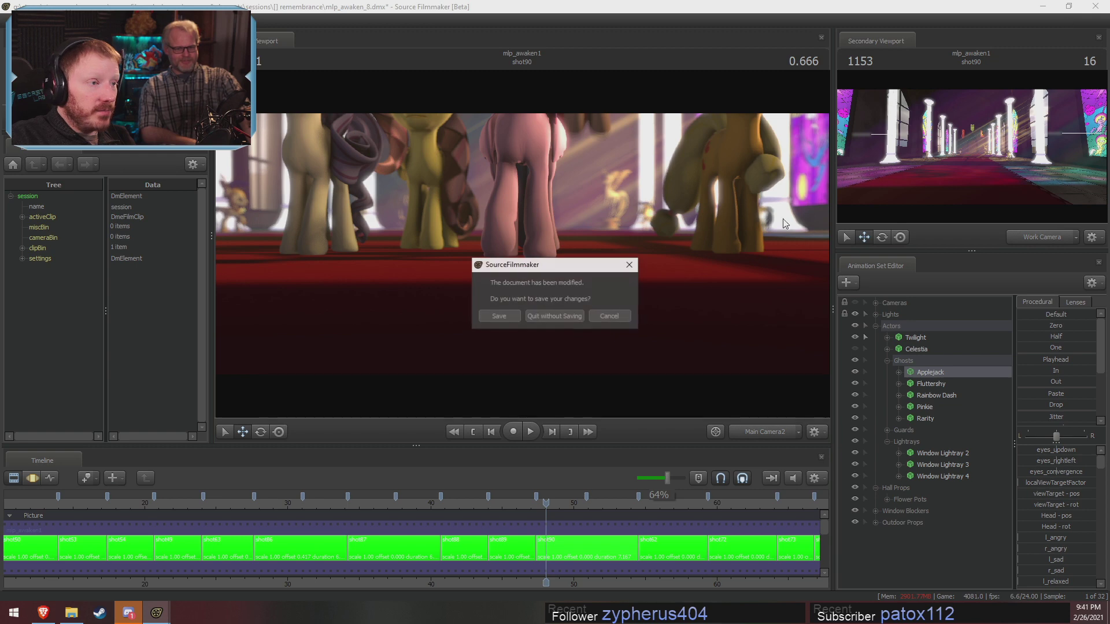
left_click(553, 313)
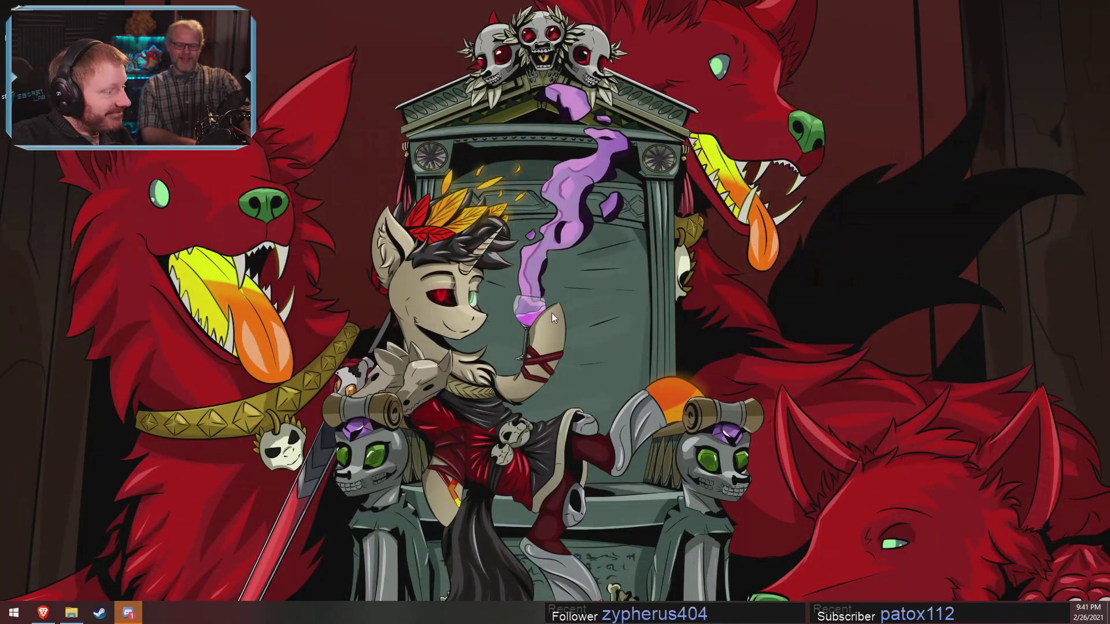